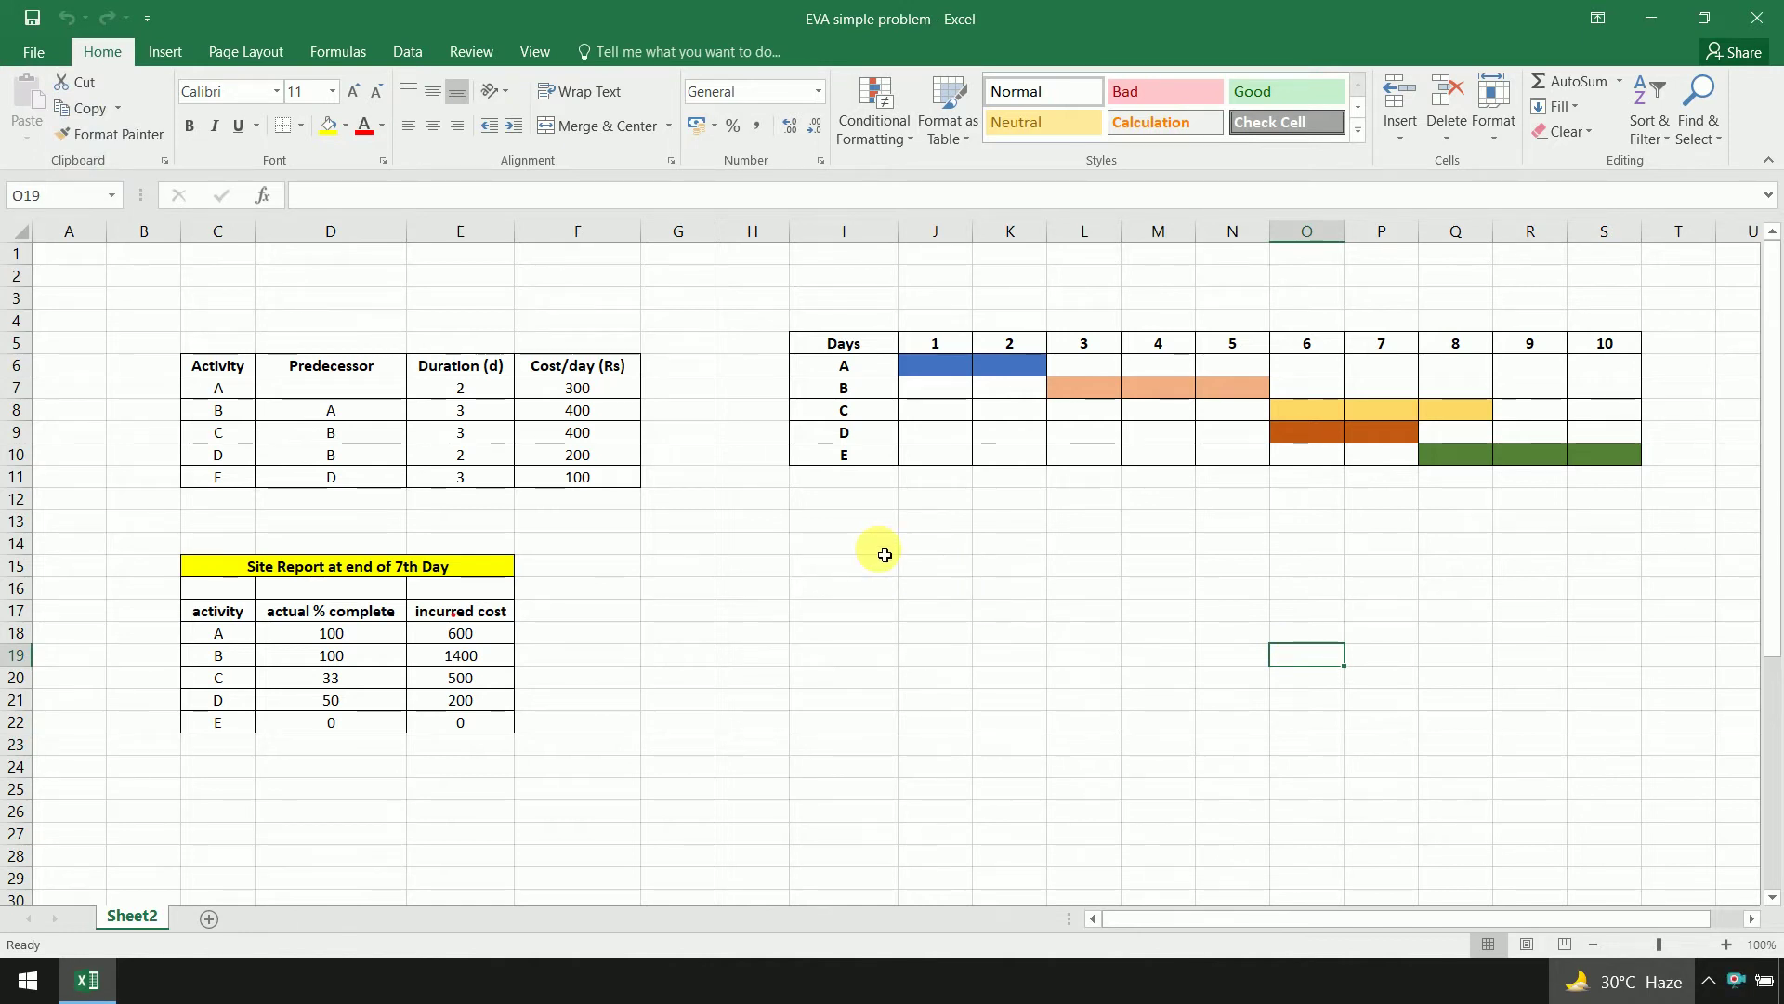
Review activities A–E and their predecessors: B after A, C after B, D after B, E after D
click(242, 393)
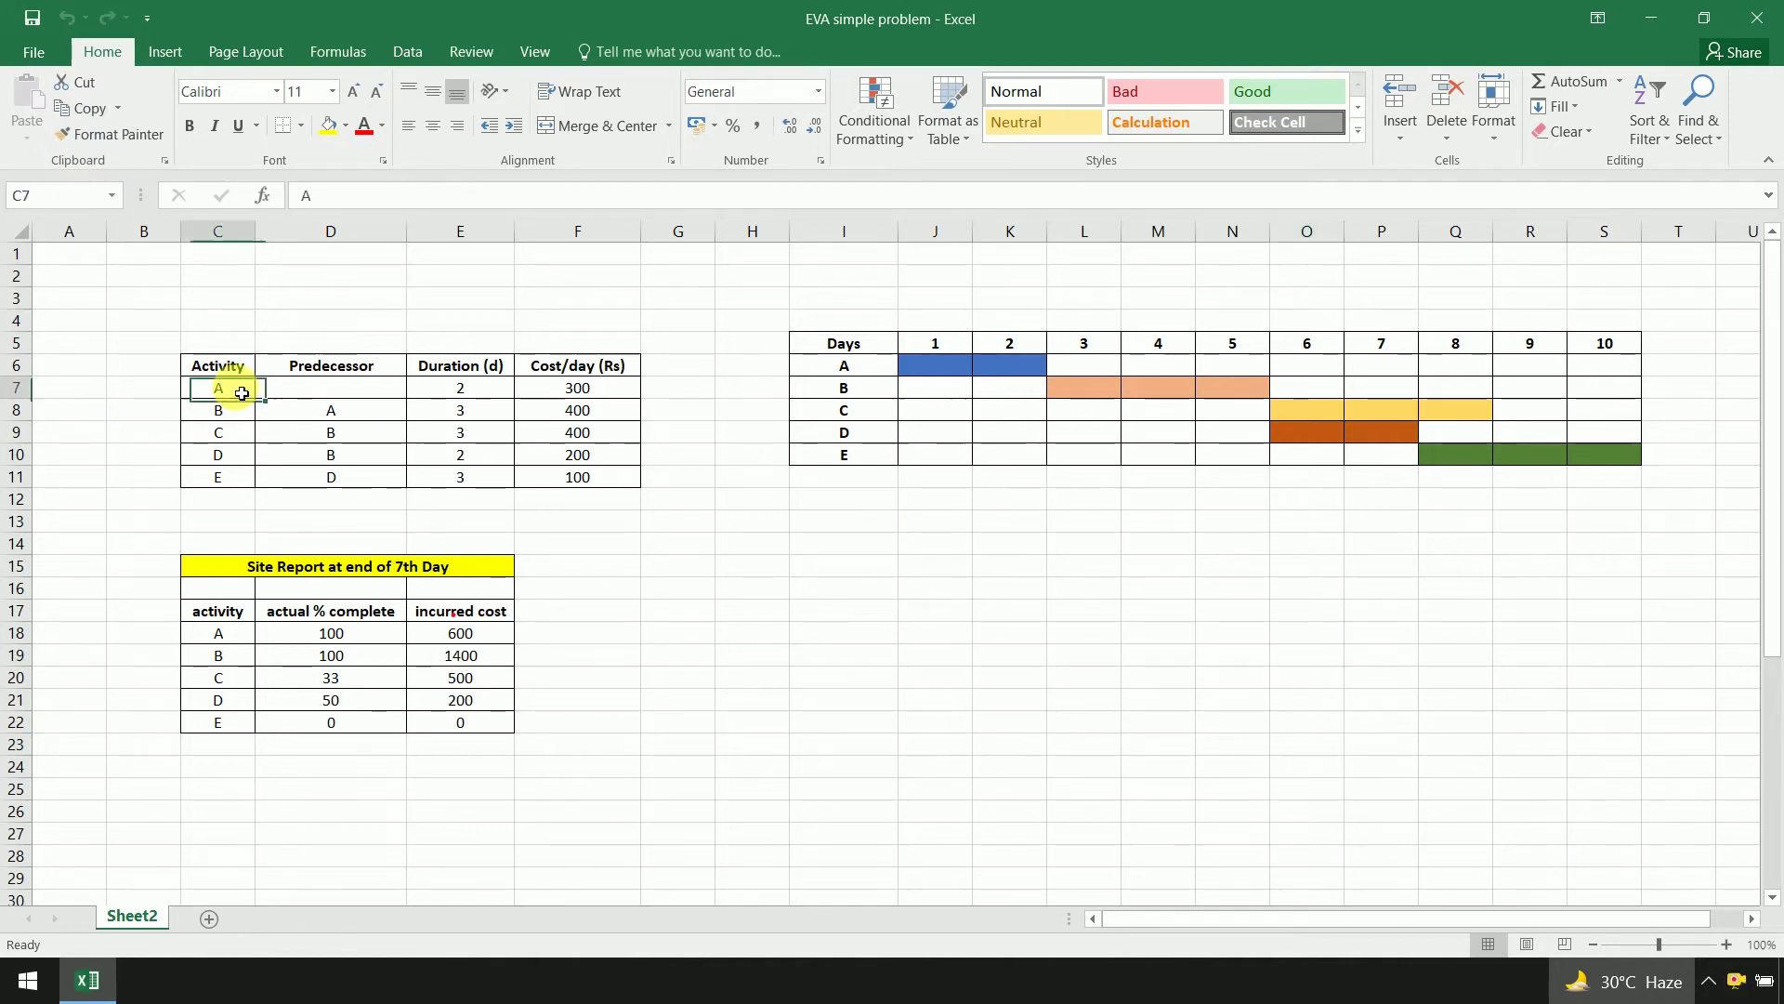
drag(242, 393, 236, 482)
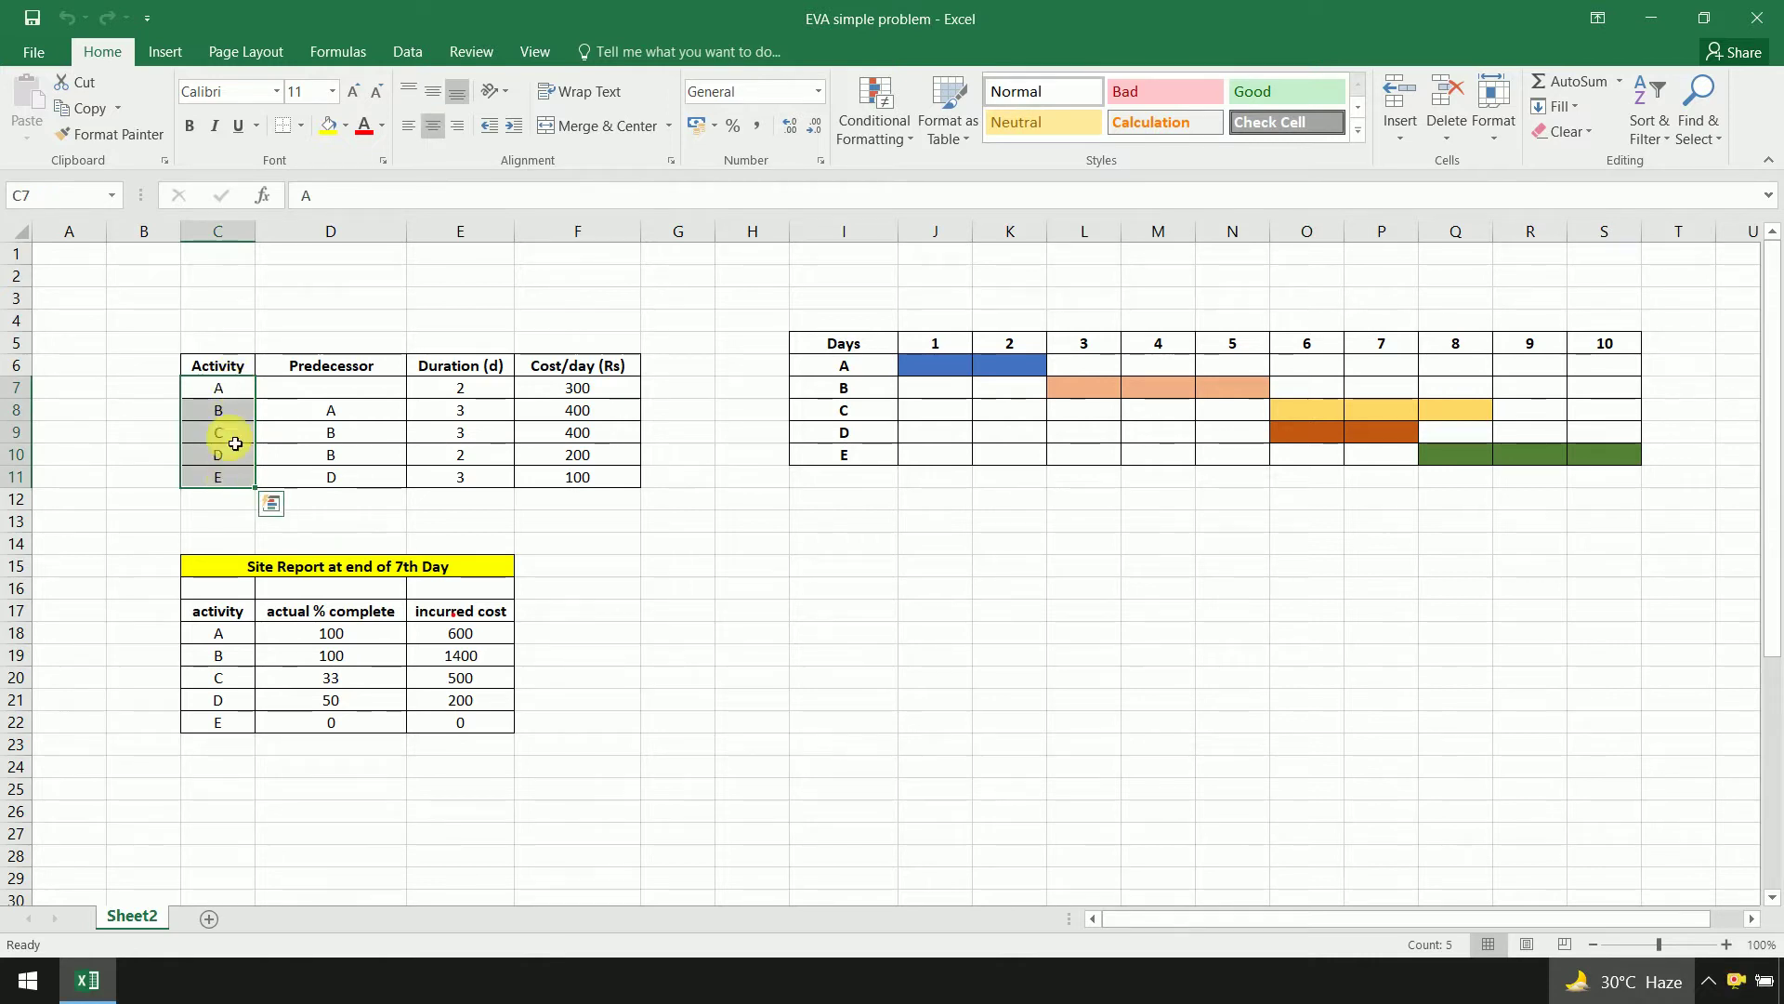
click(363, 415)
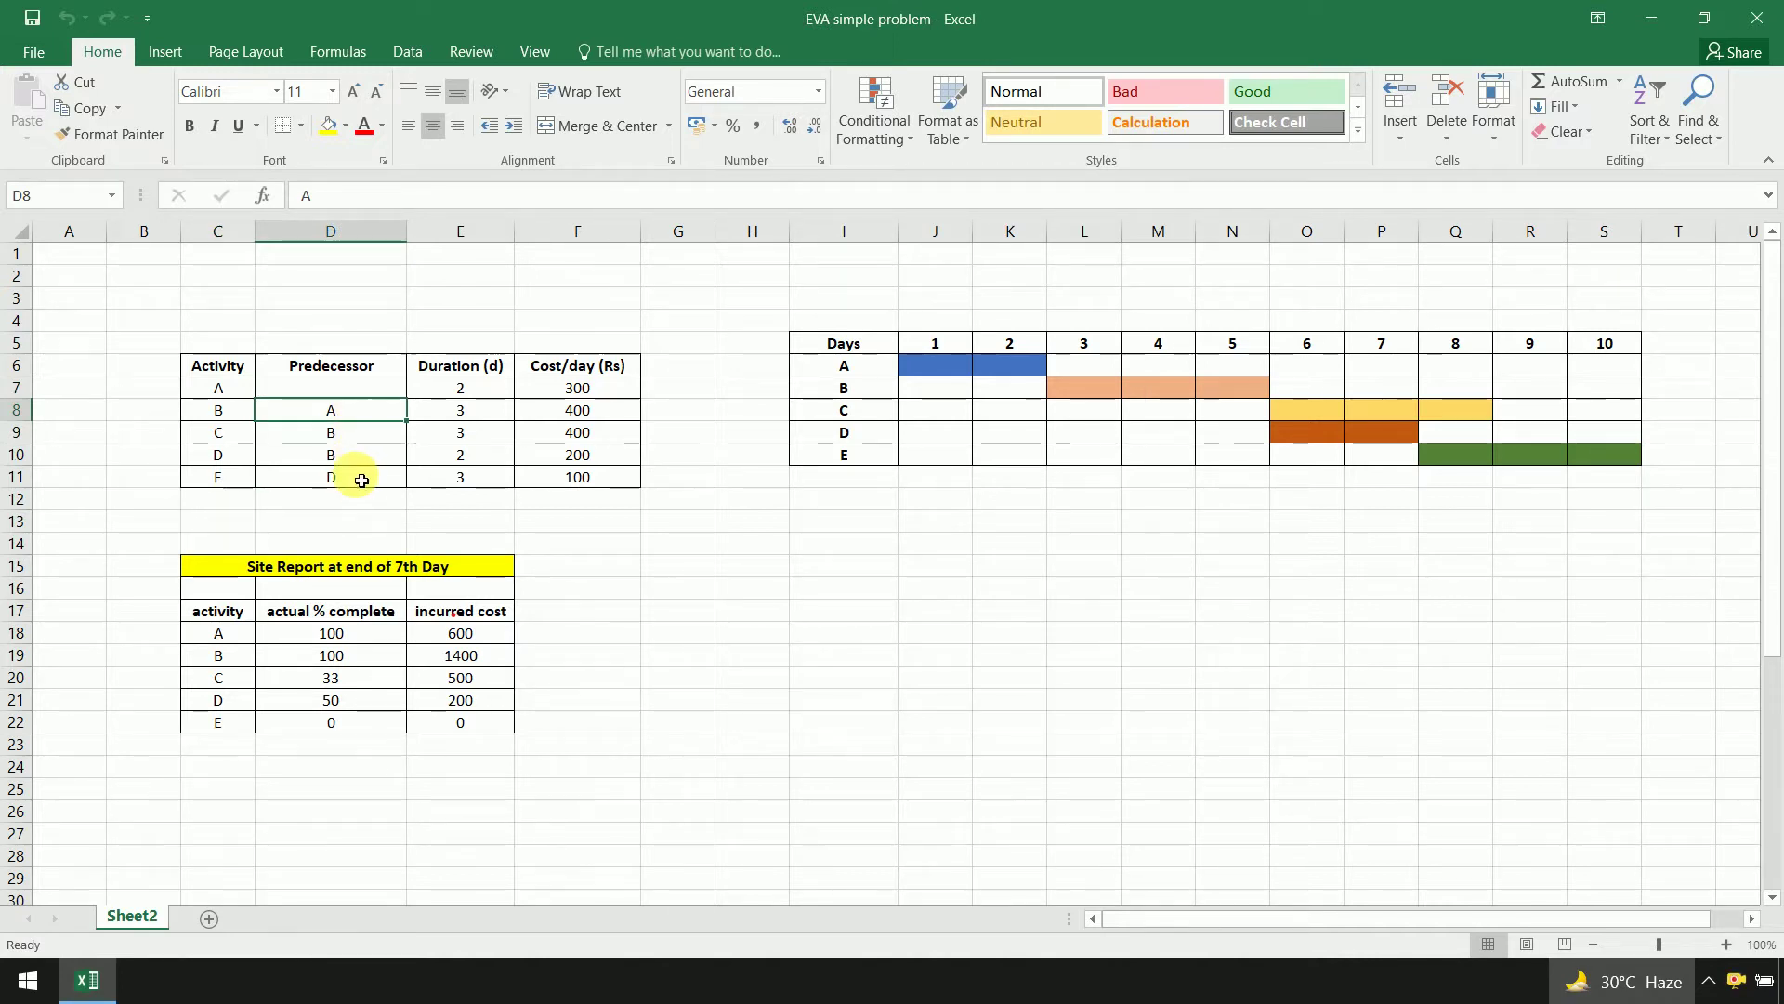
click(329, 392)
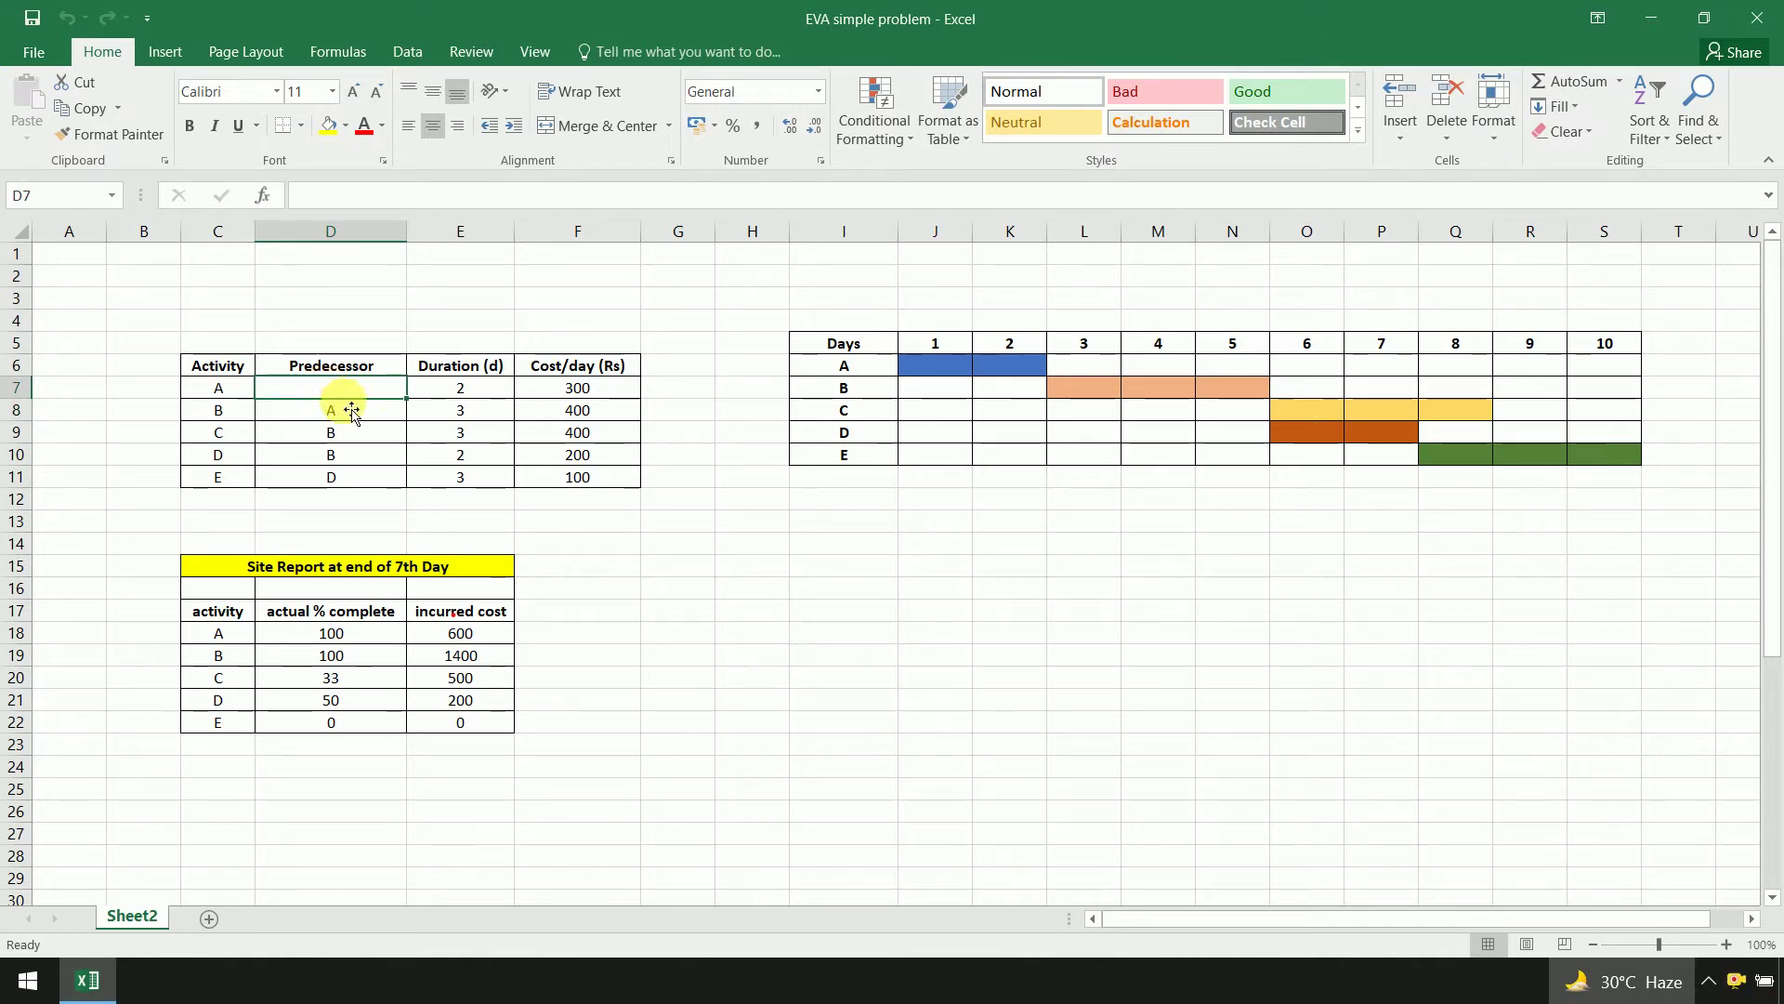
click(359, 418)
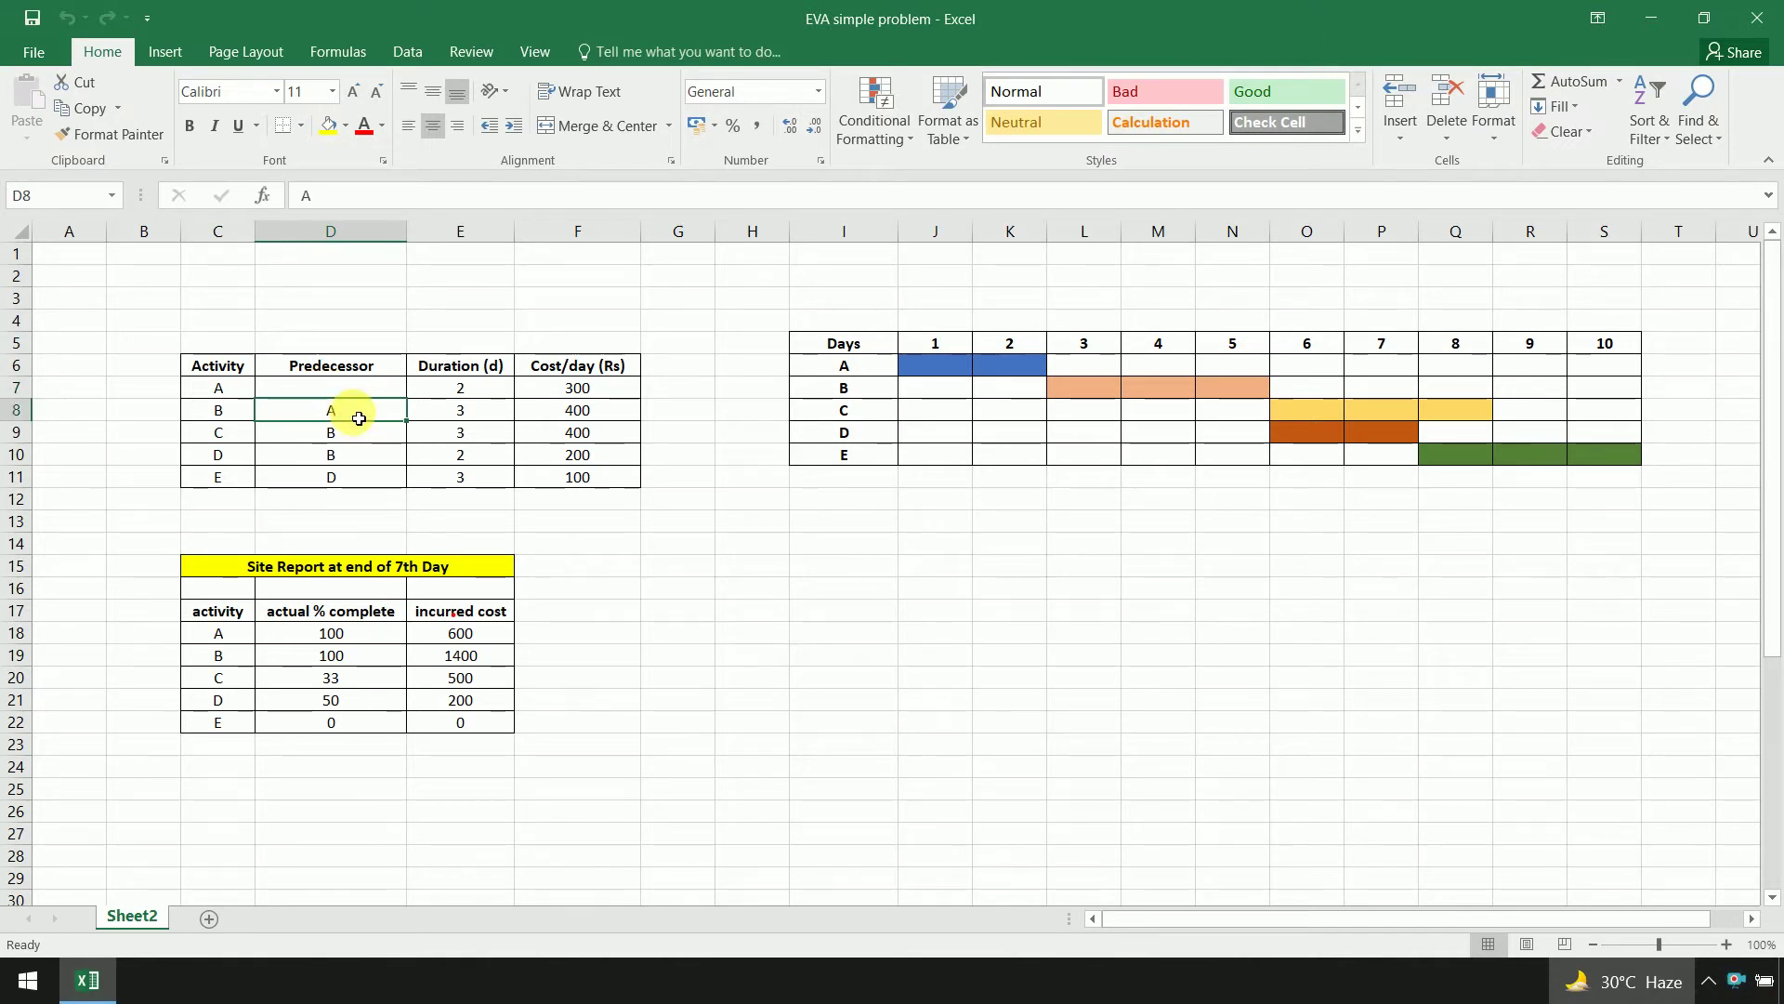
click(372, 445)
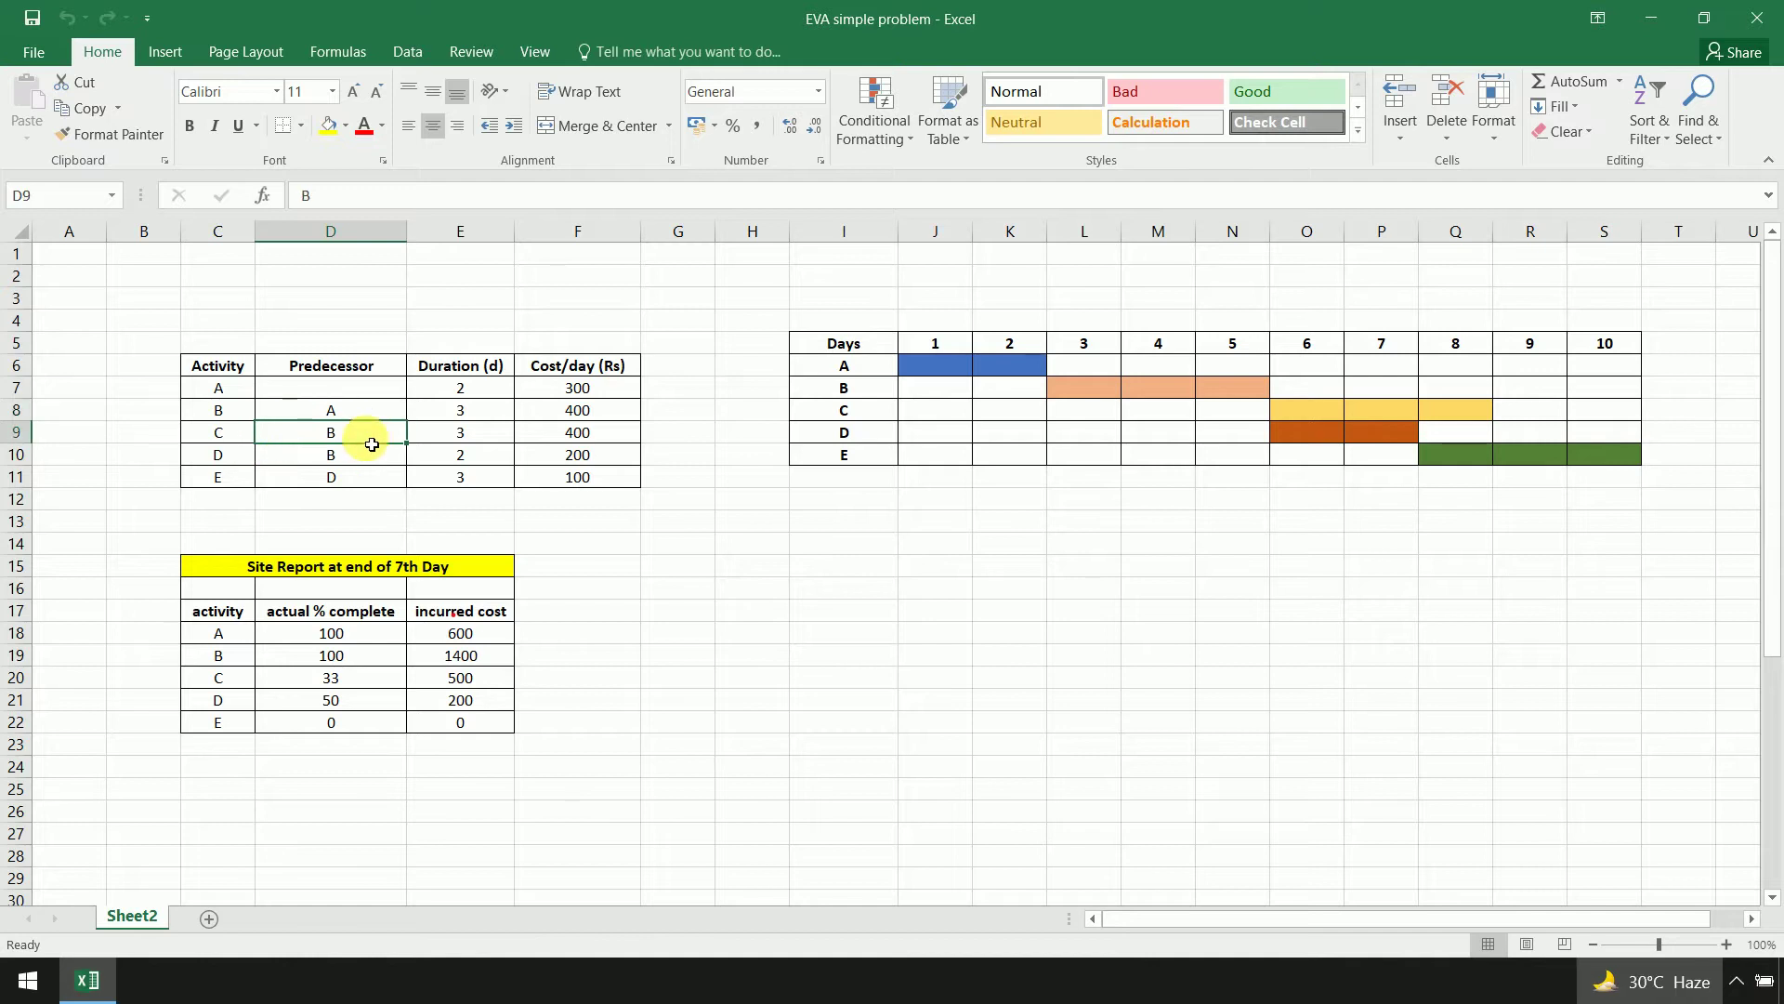
click(388, 461)
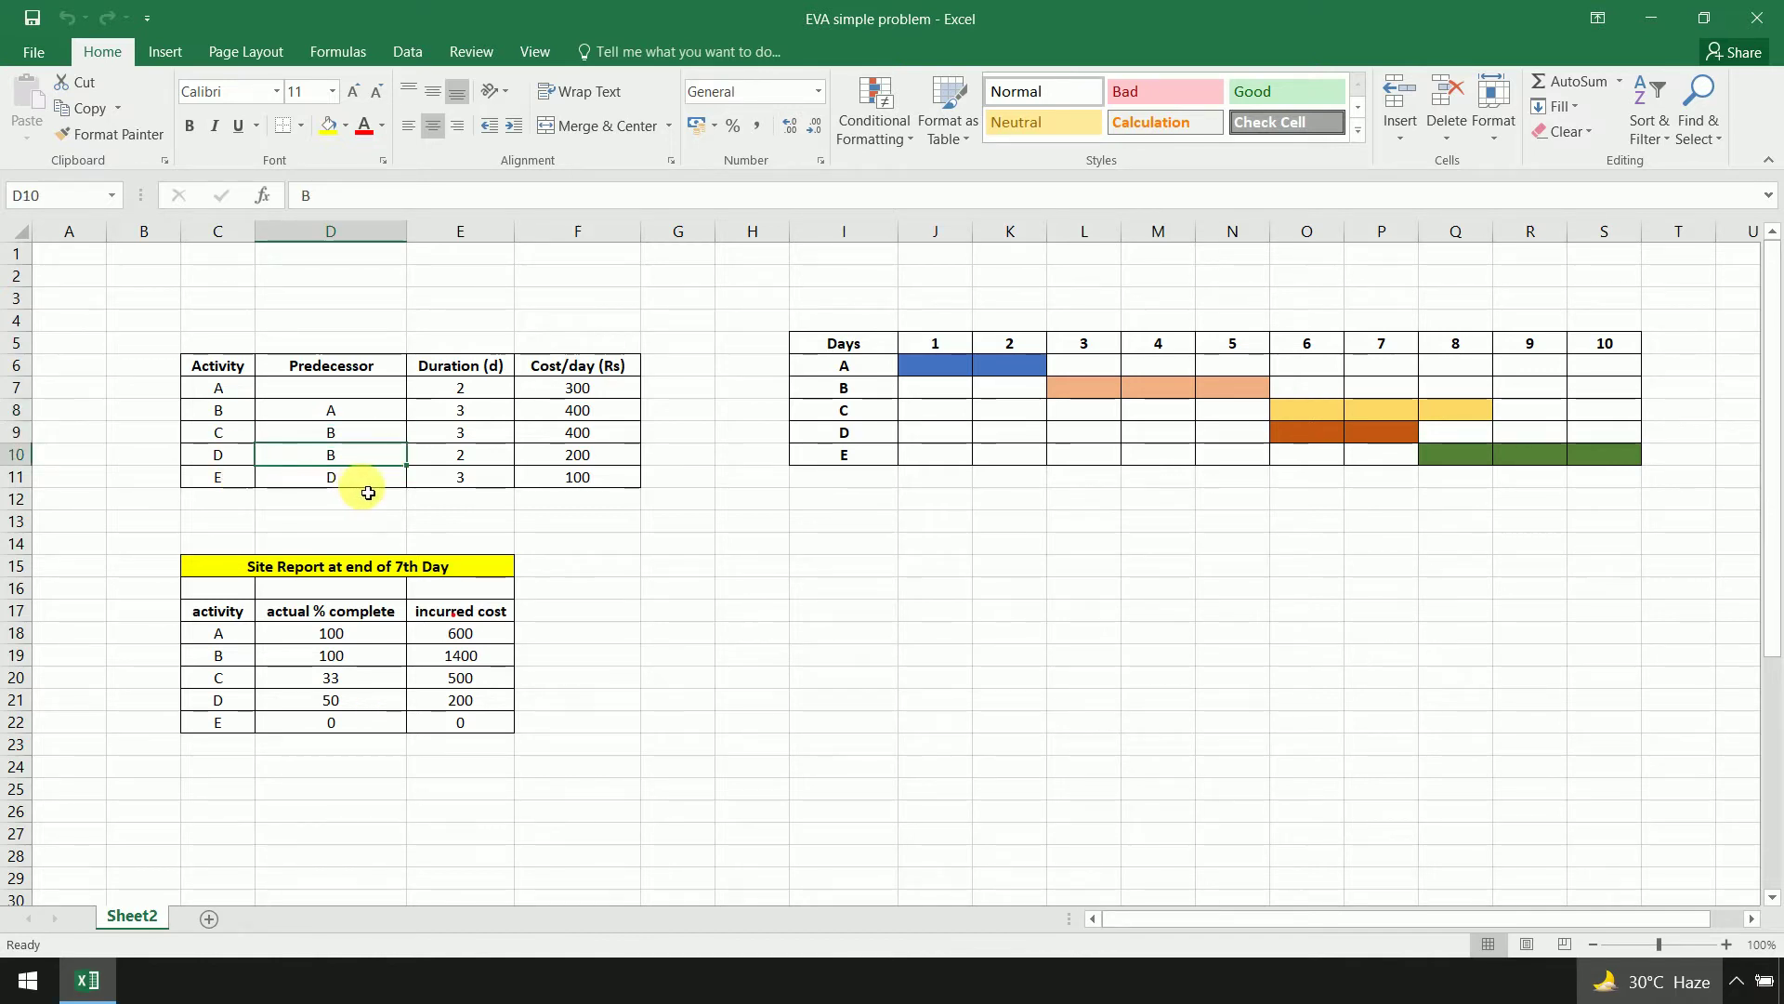
click(375, 489)
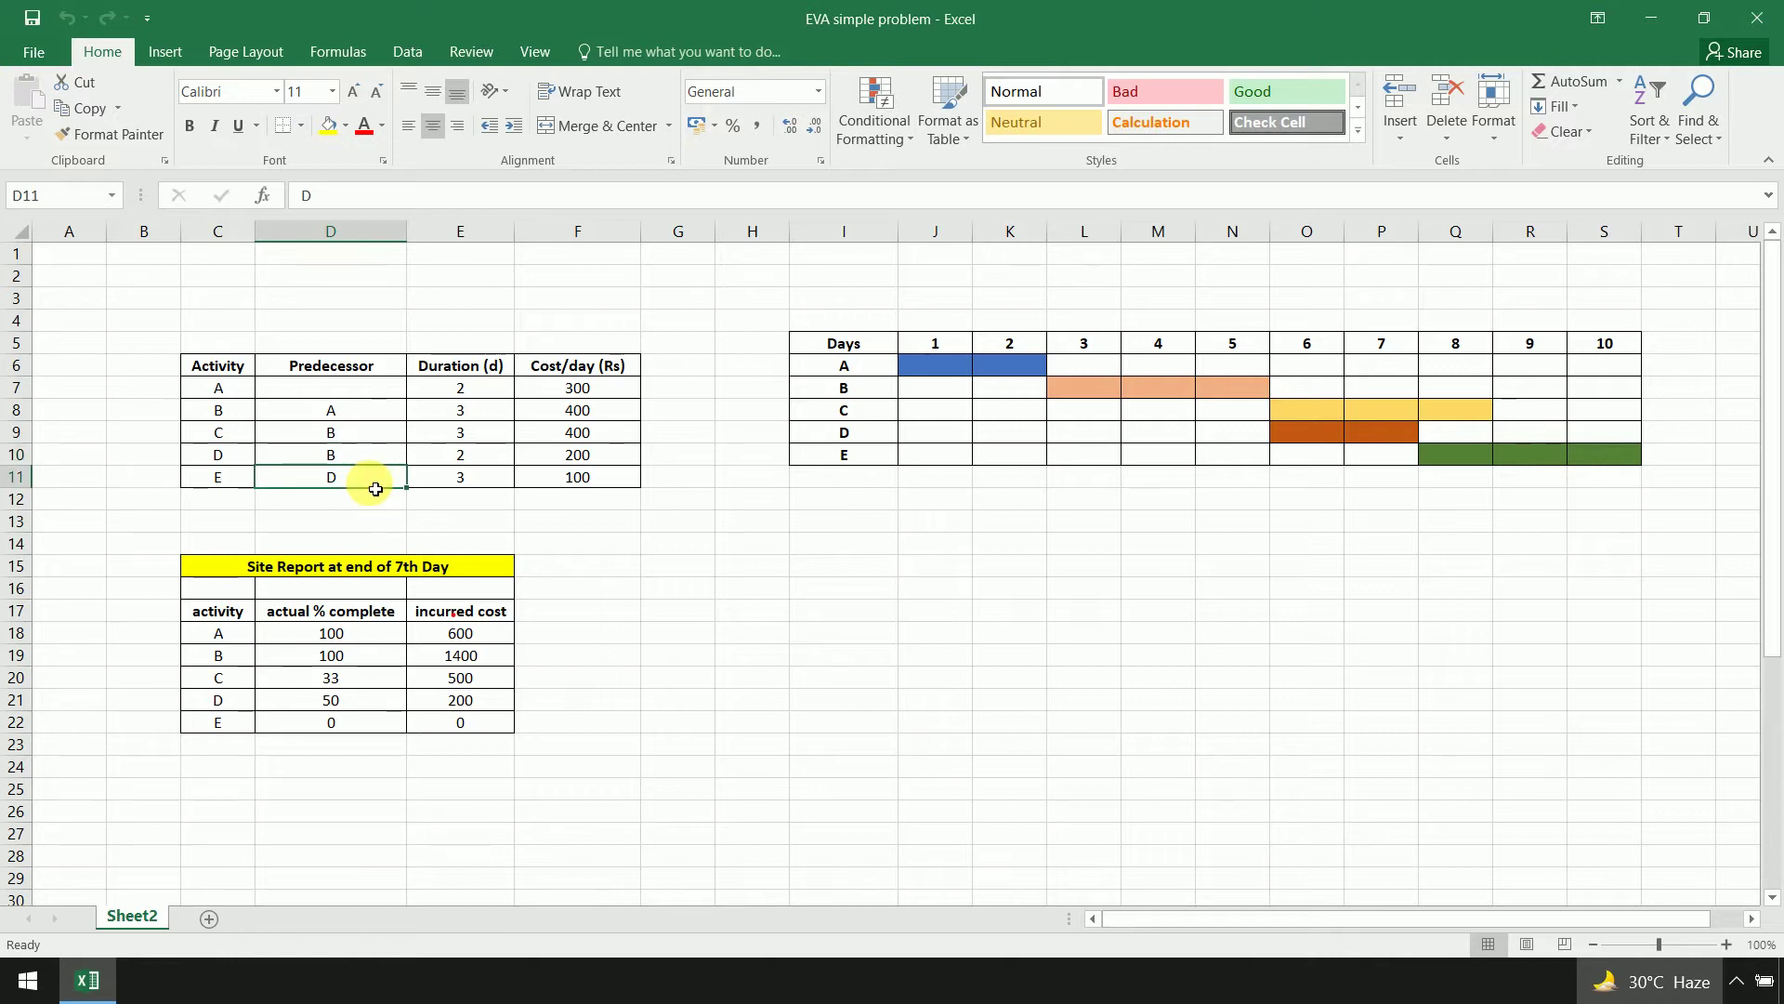
Check the activity durations, then widen column G and select G6 for the new heading
drag(486, 387, 506, 480)
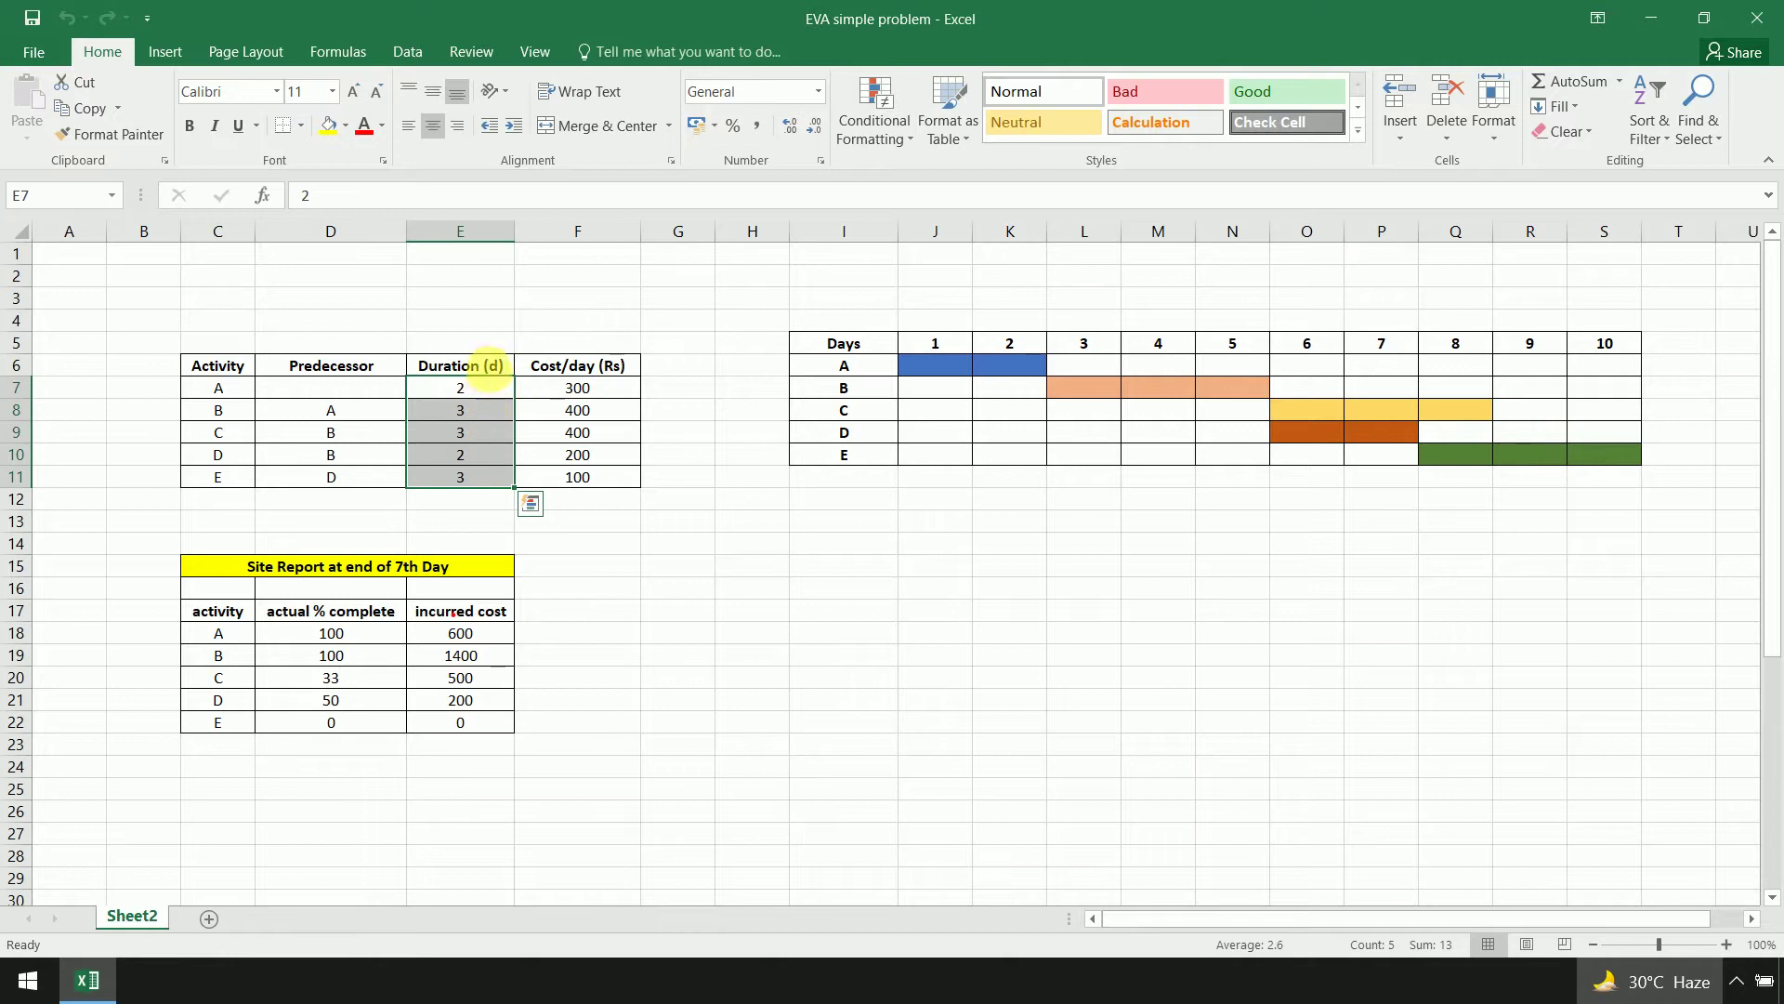
click(495, 370)
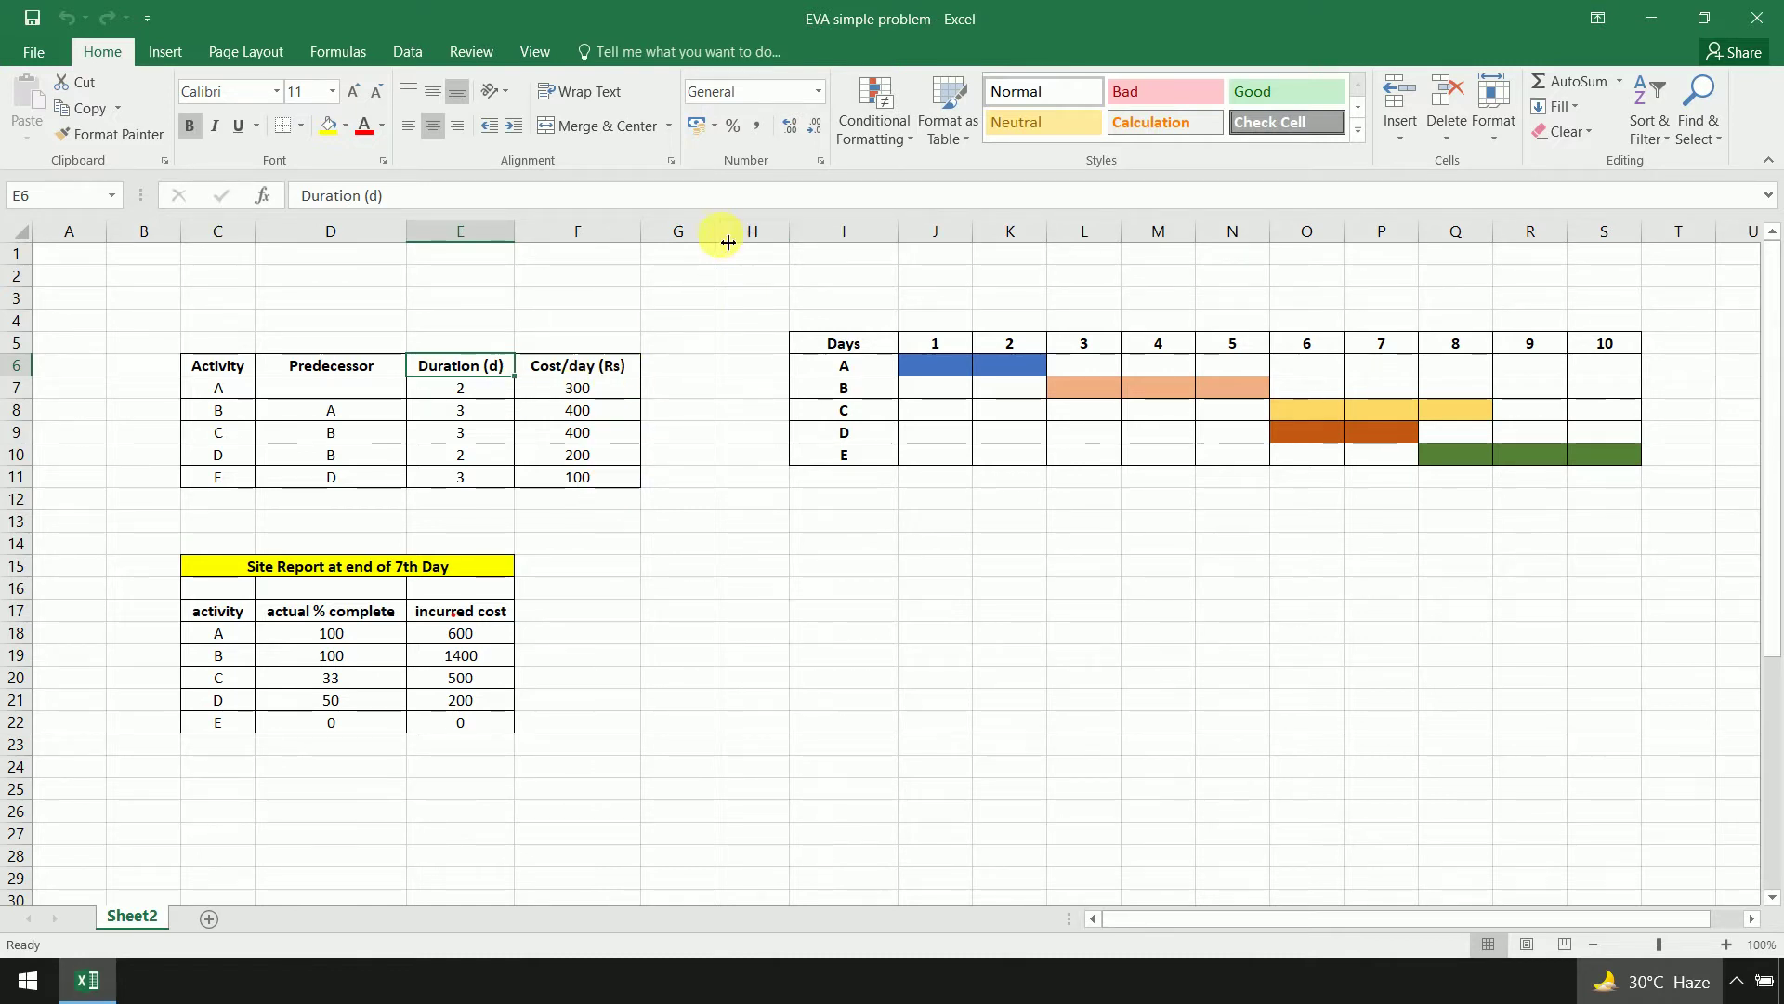
drag(728, 241, 741, 240)
click(688, 367)
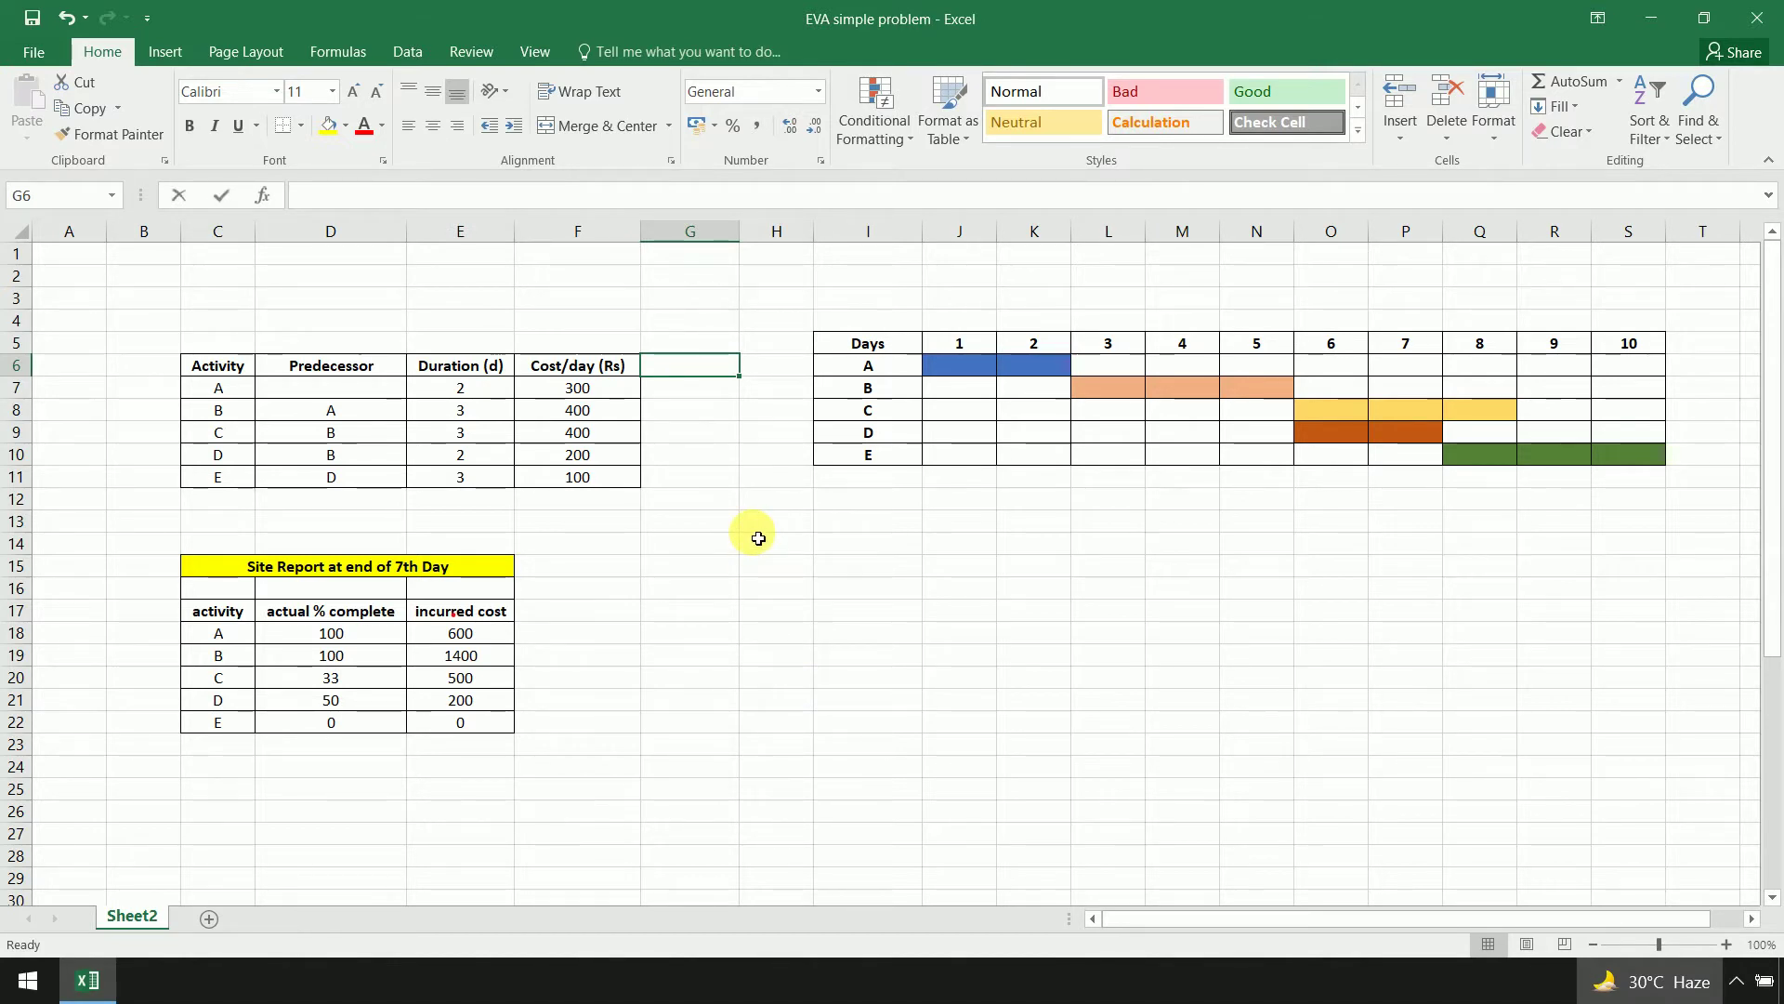
Enter 'Budgeted total Cost' in G6 and widen column G so the heading fits
text(Budh)
key(BackSpace)
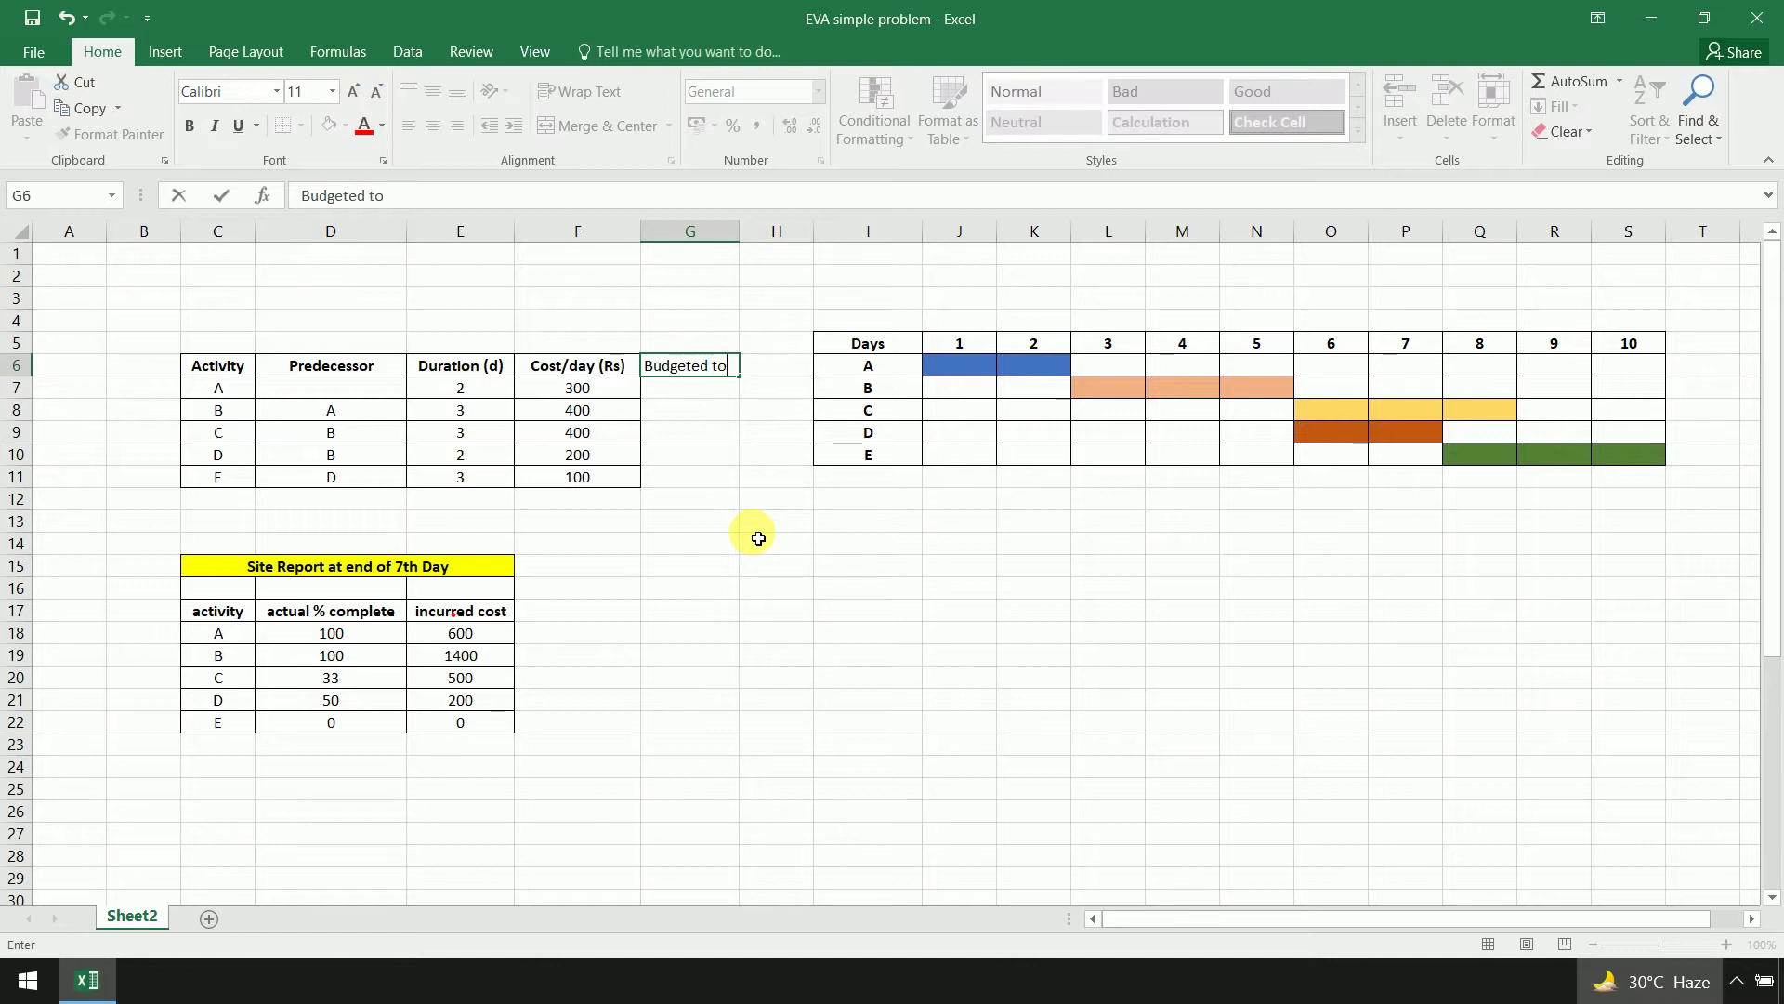
text(Cost)
key(Return)
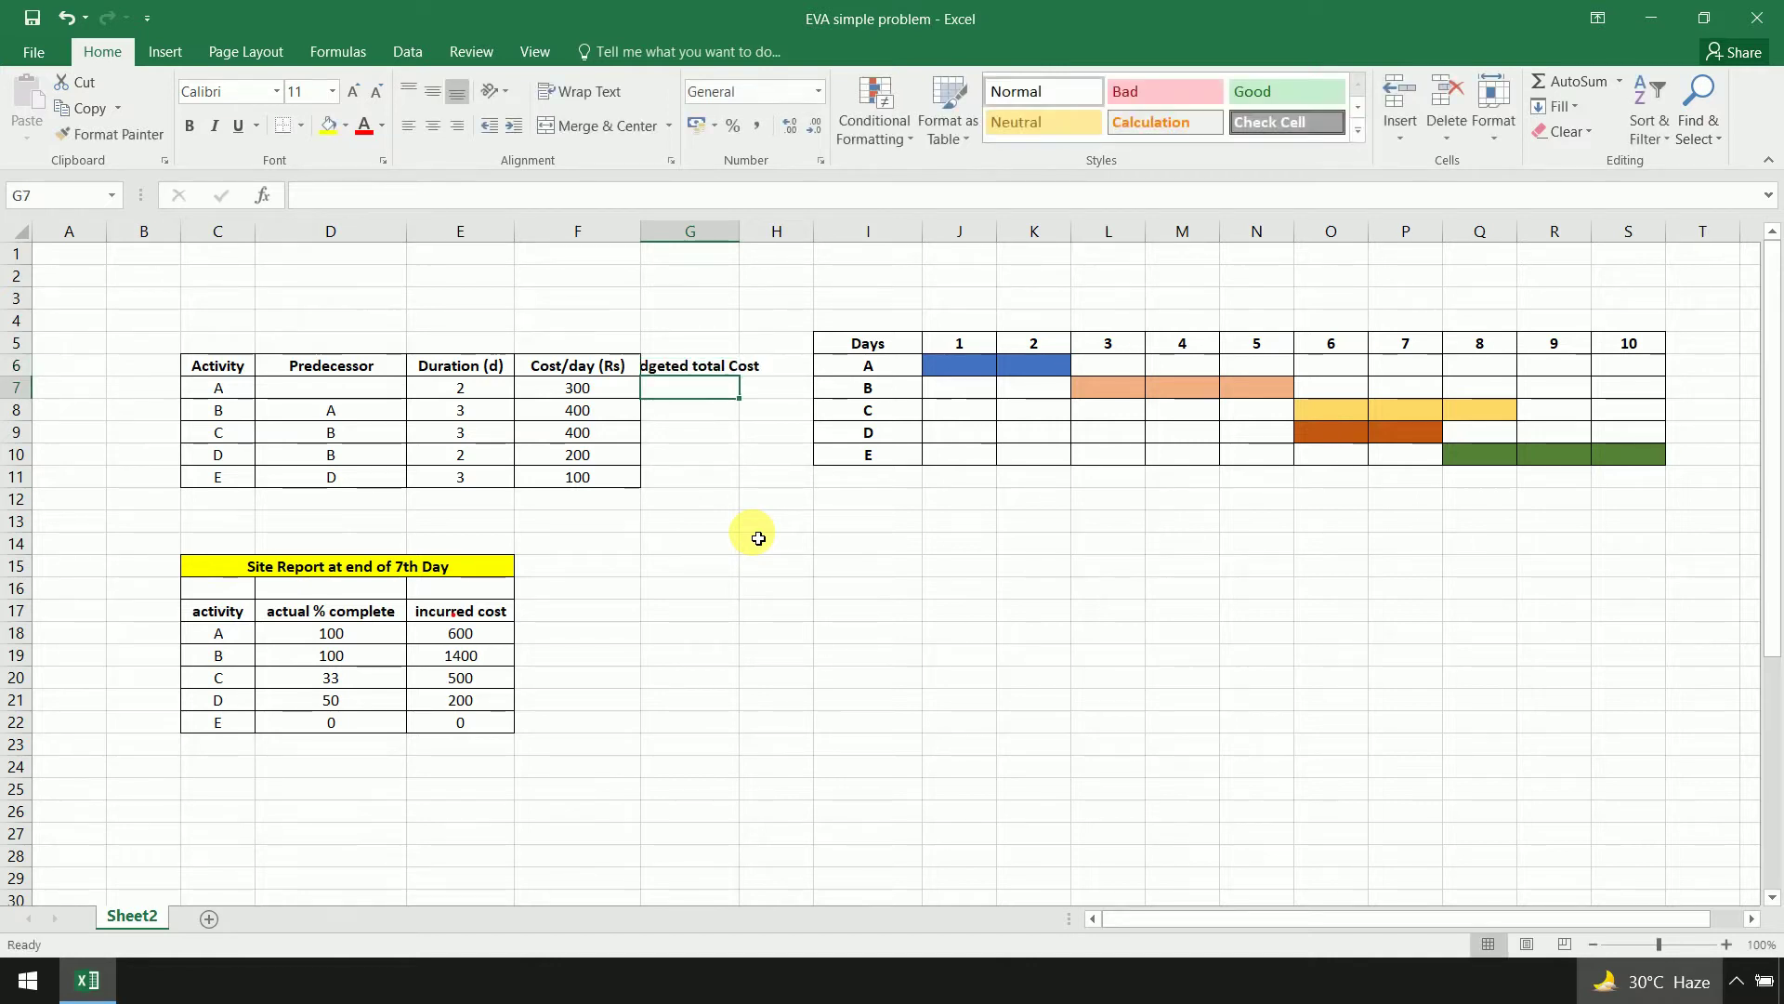
drag(749, 241, 808, 237)
click(623, 399)
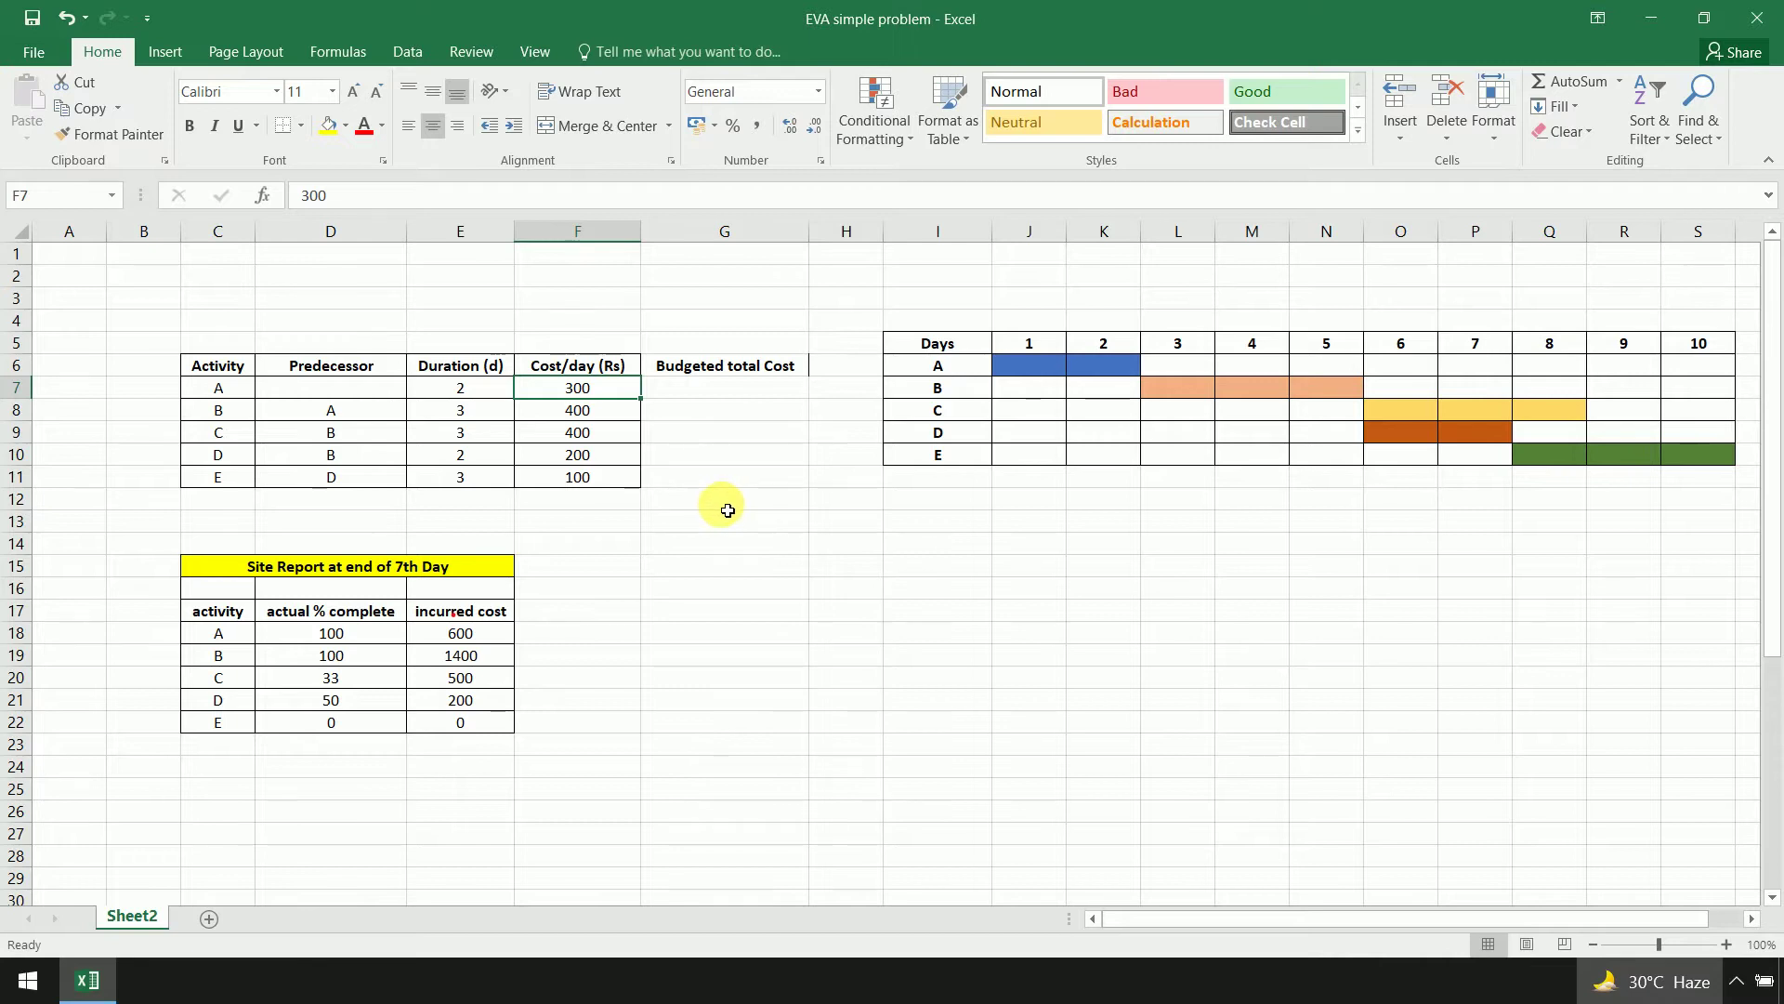
Enter the budgeted-cost formulas =F7*E7 and =F8*E8 for activities A and B
click(727, 510)
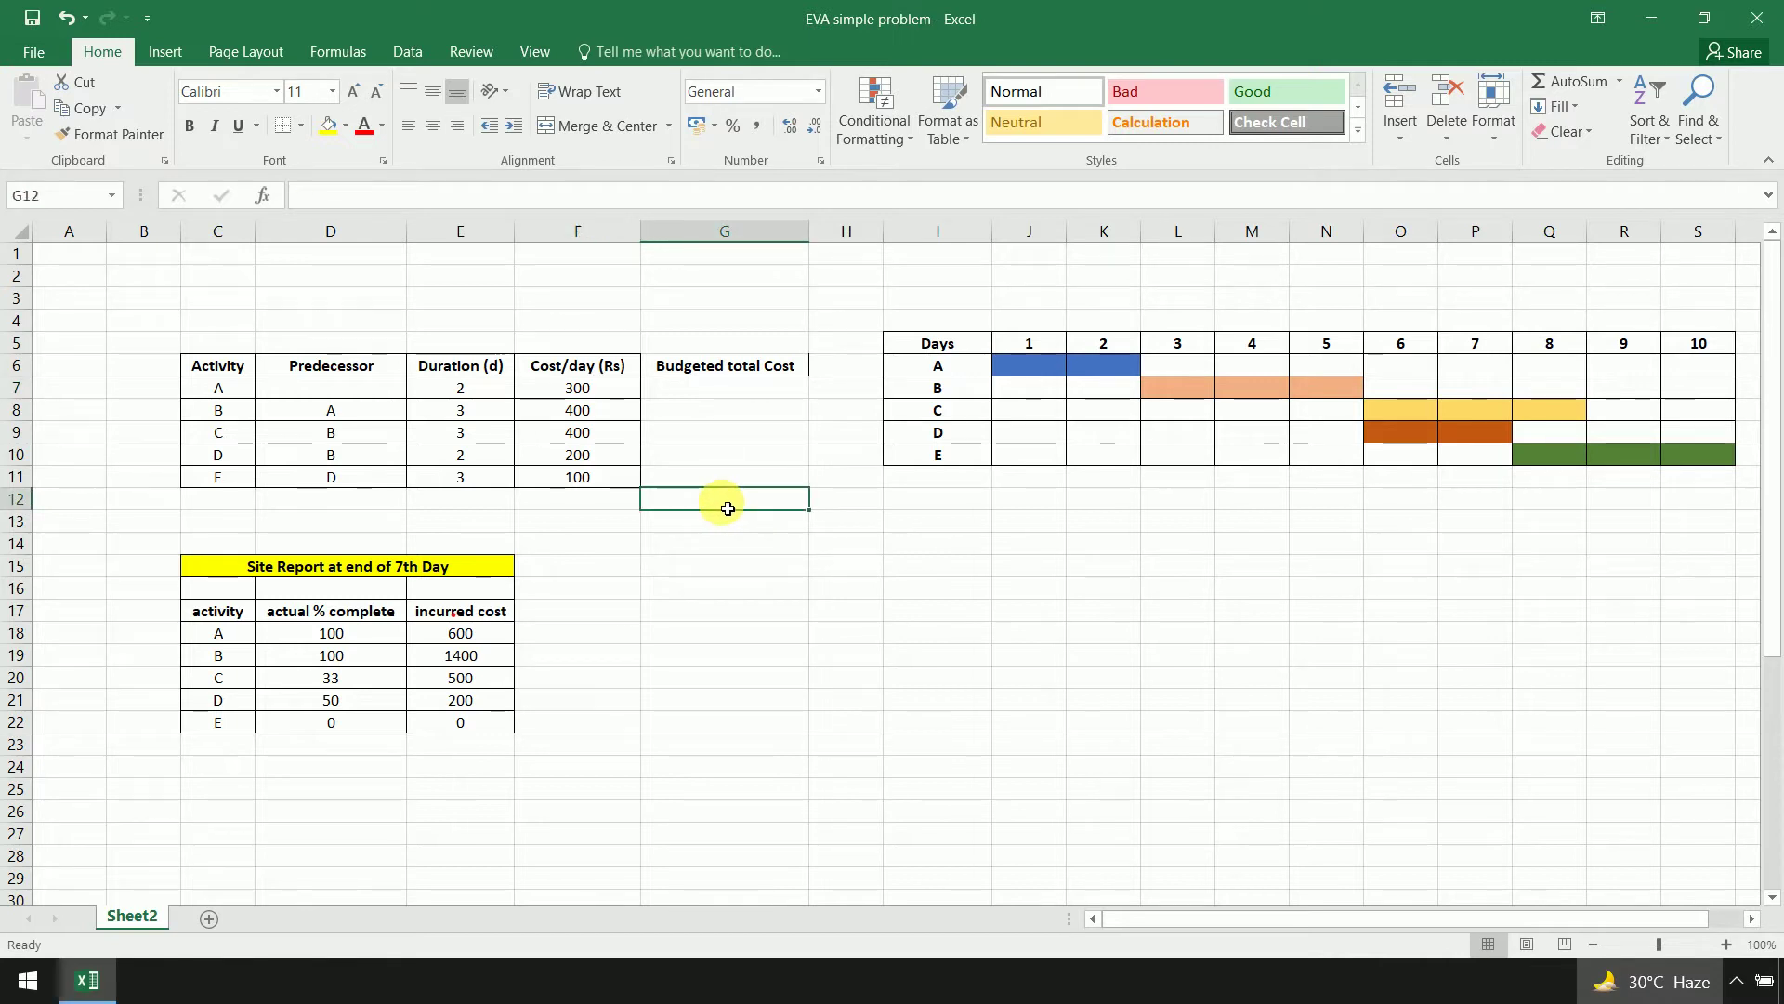
click(727, 388)
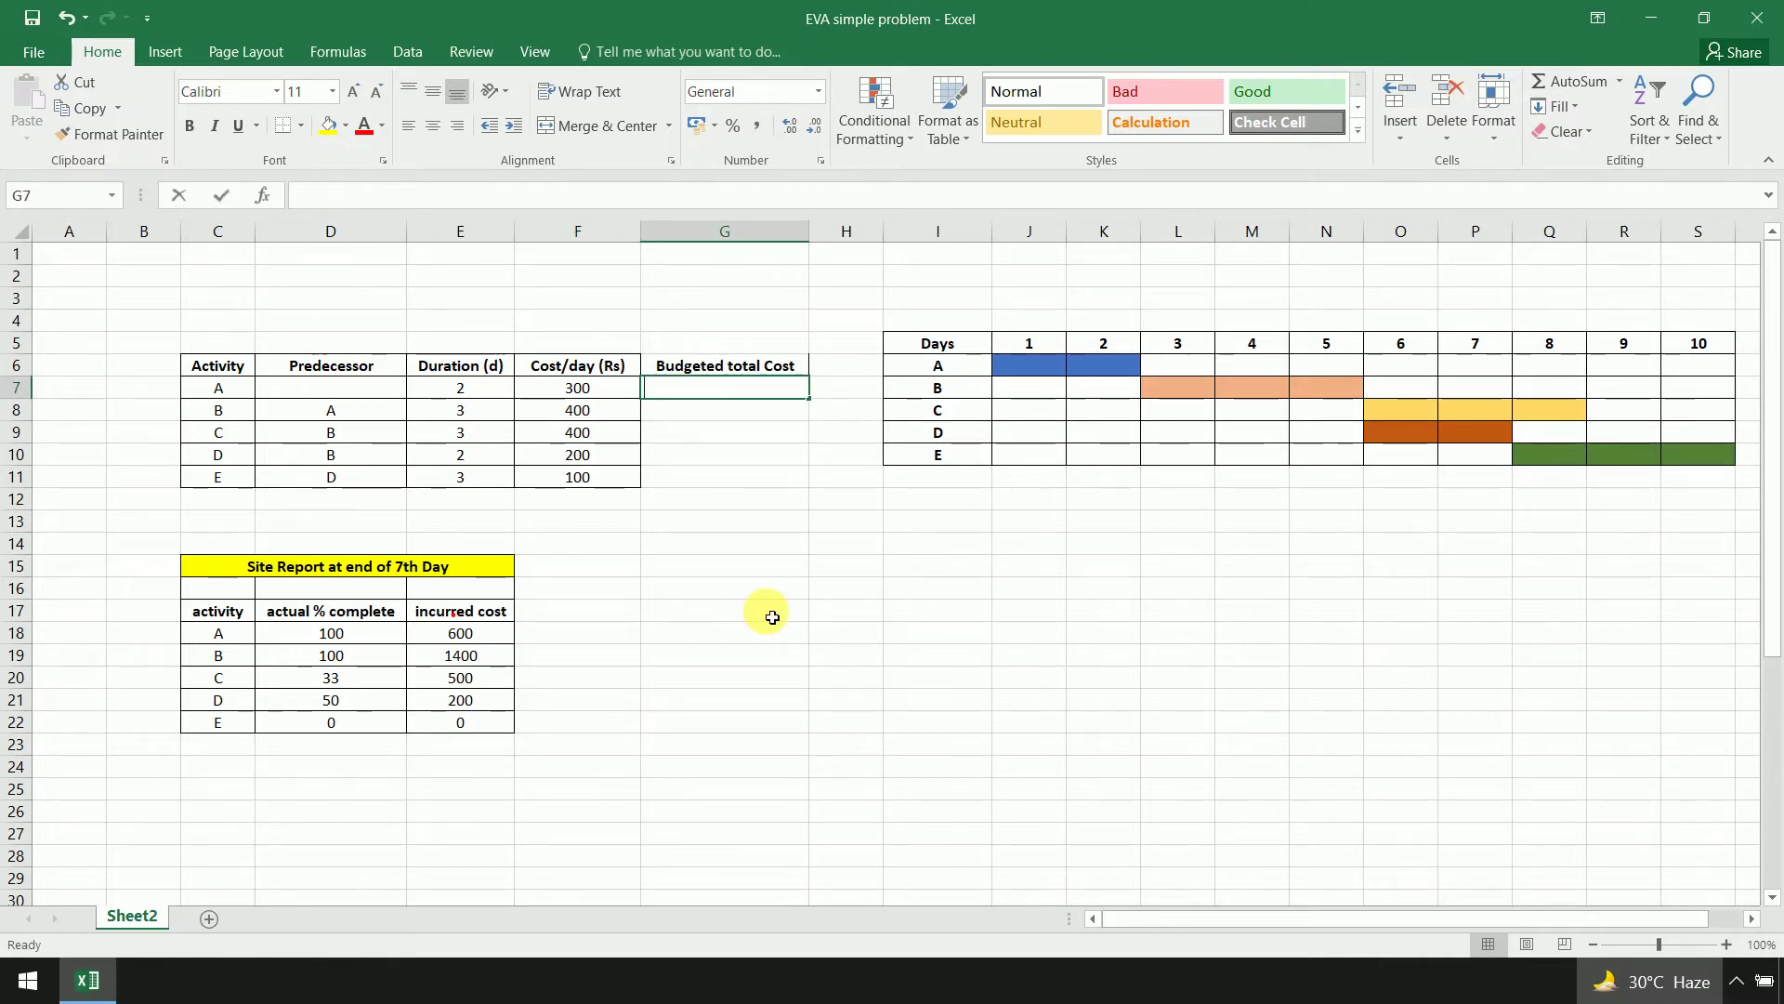
text(=)
click(596, 390)
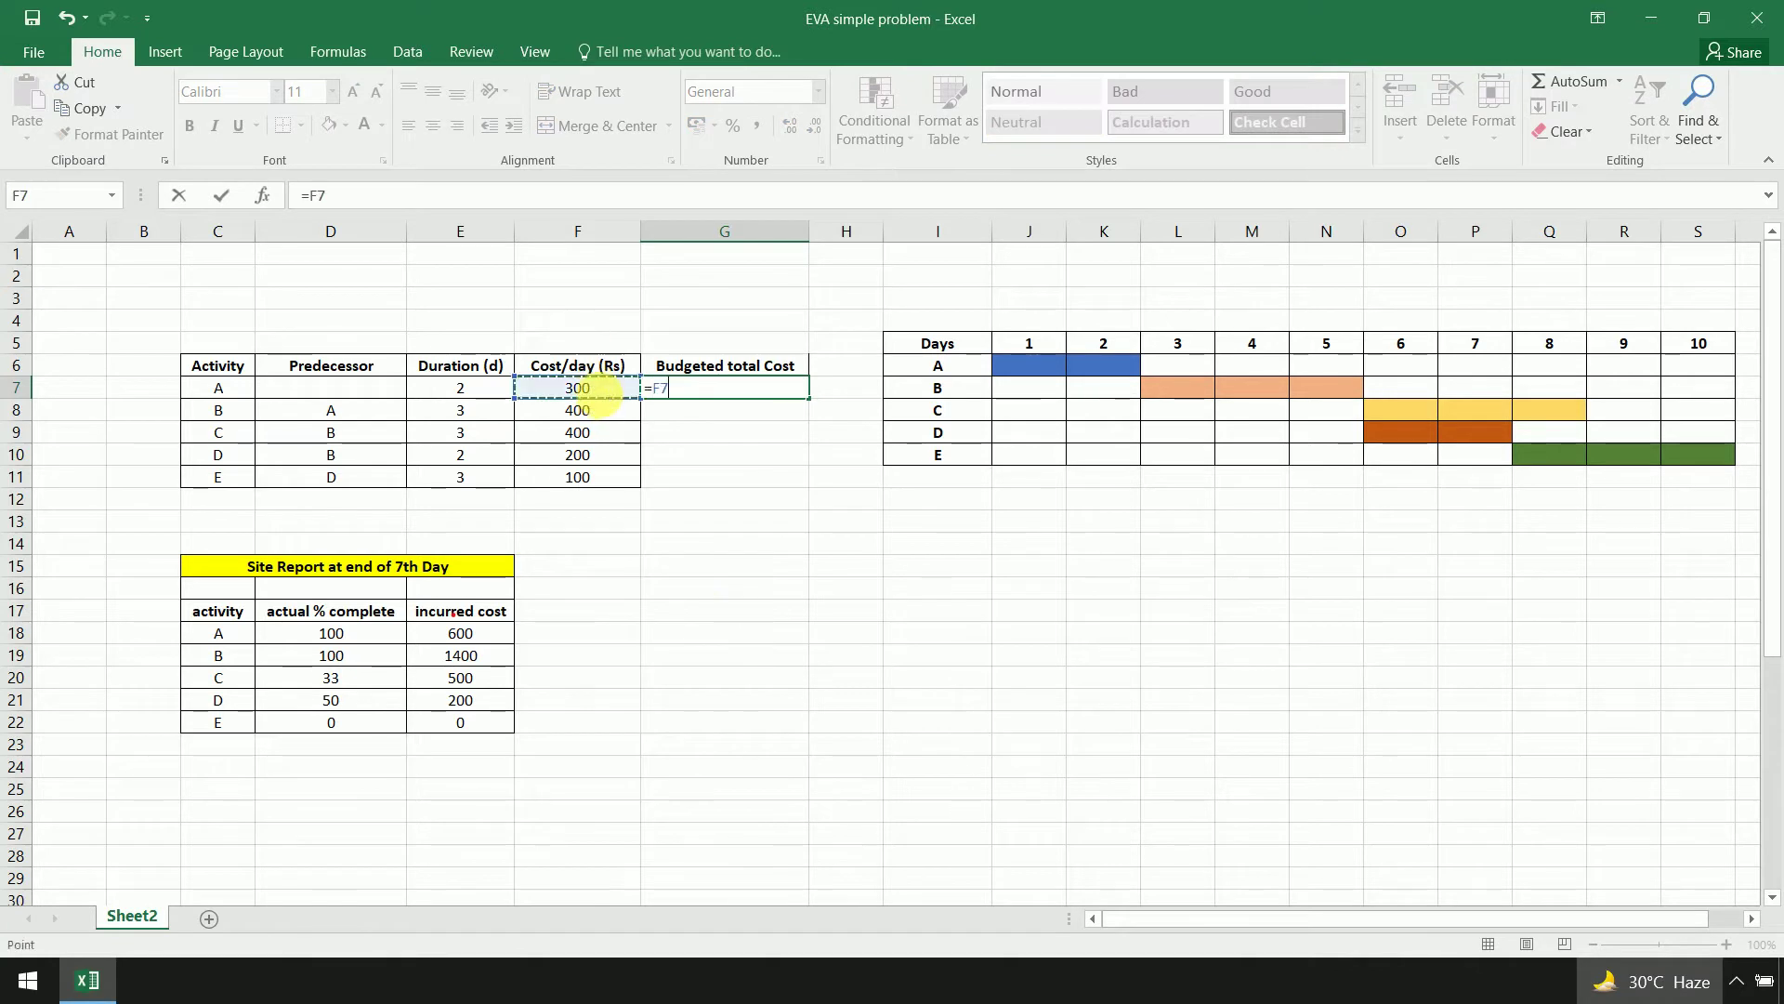
text(*)
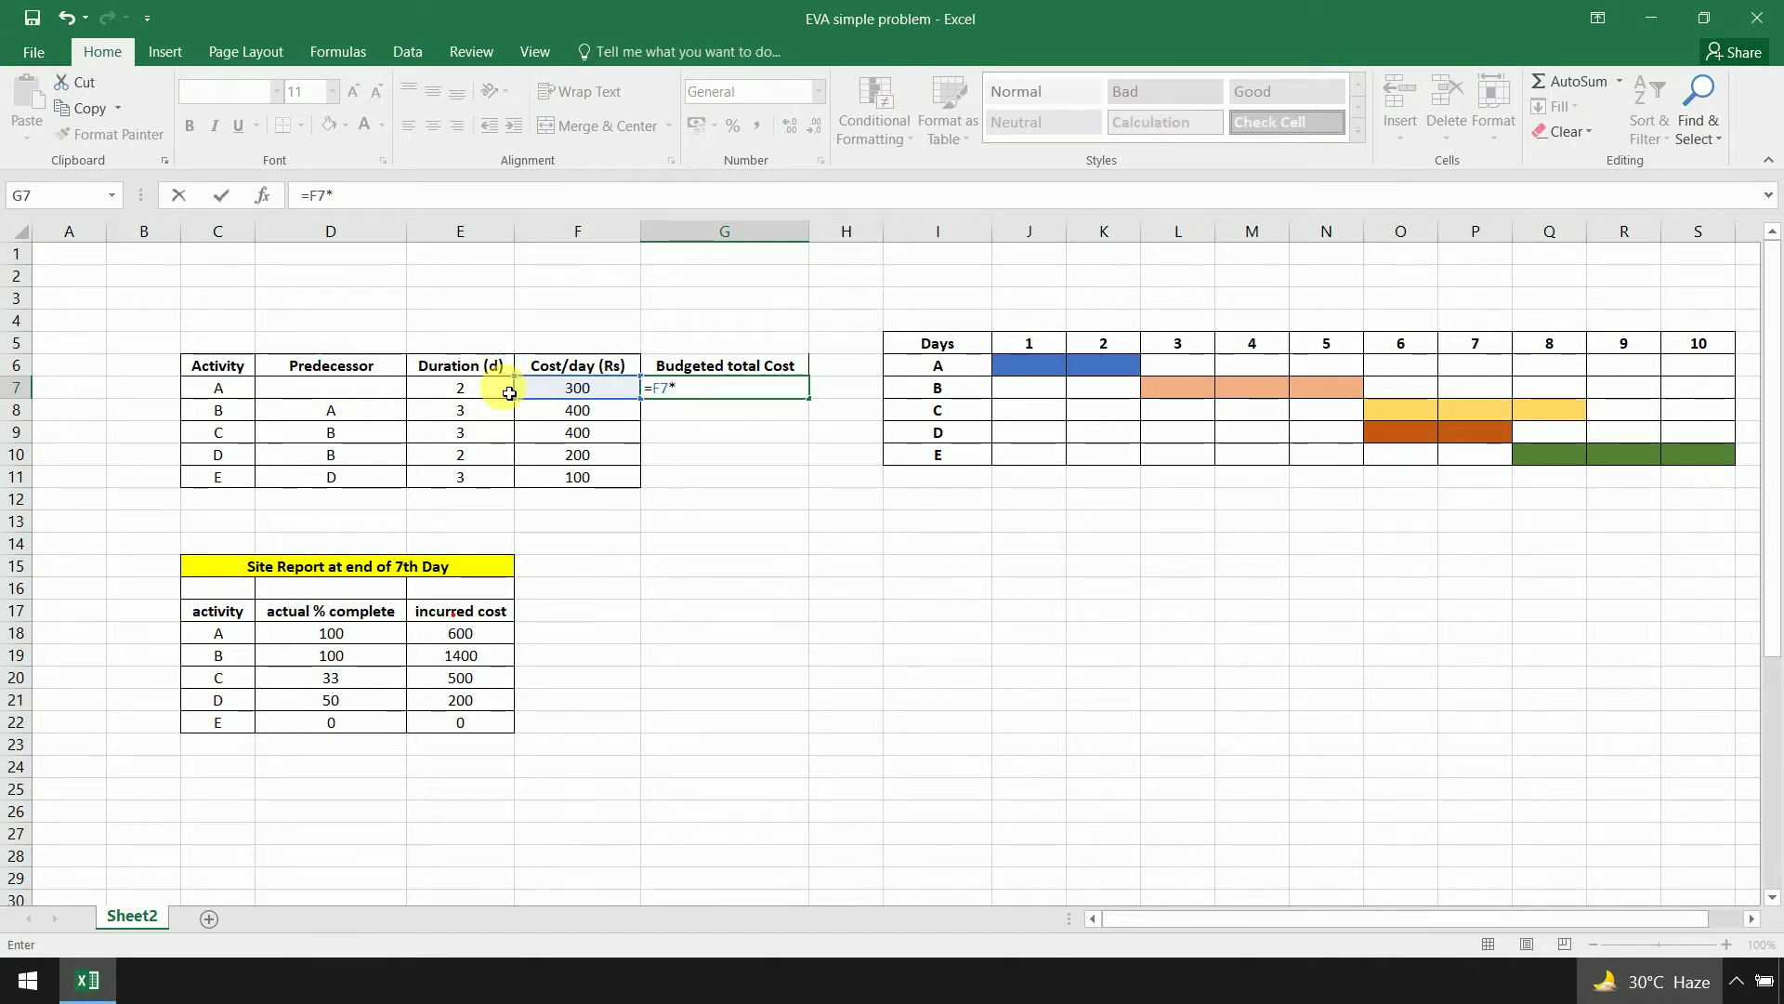
click(509, 393)
key(Return)
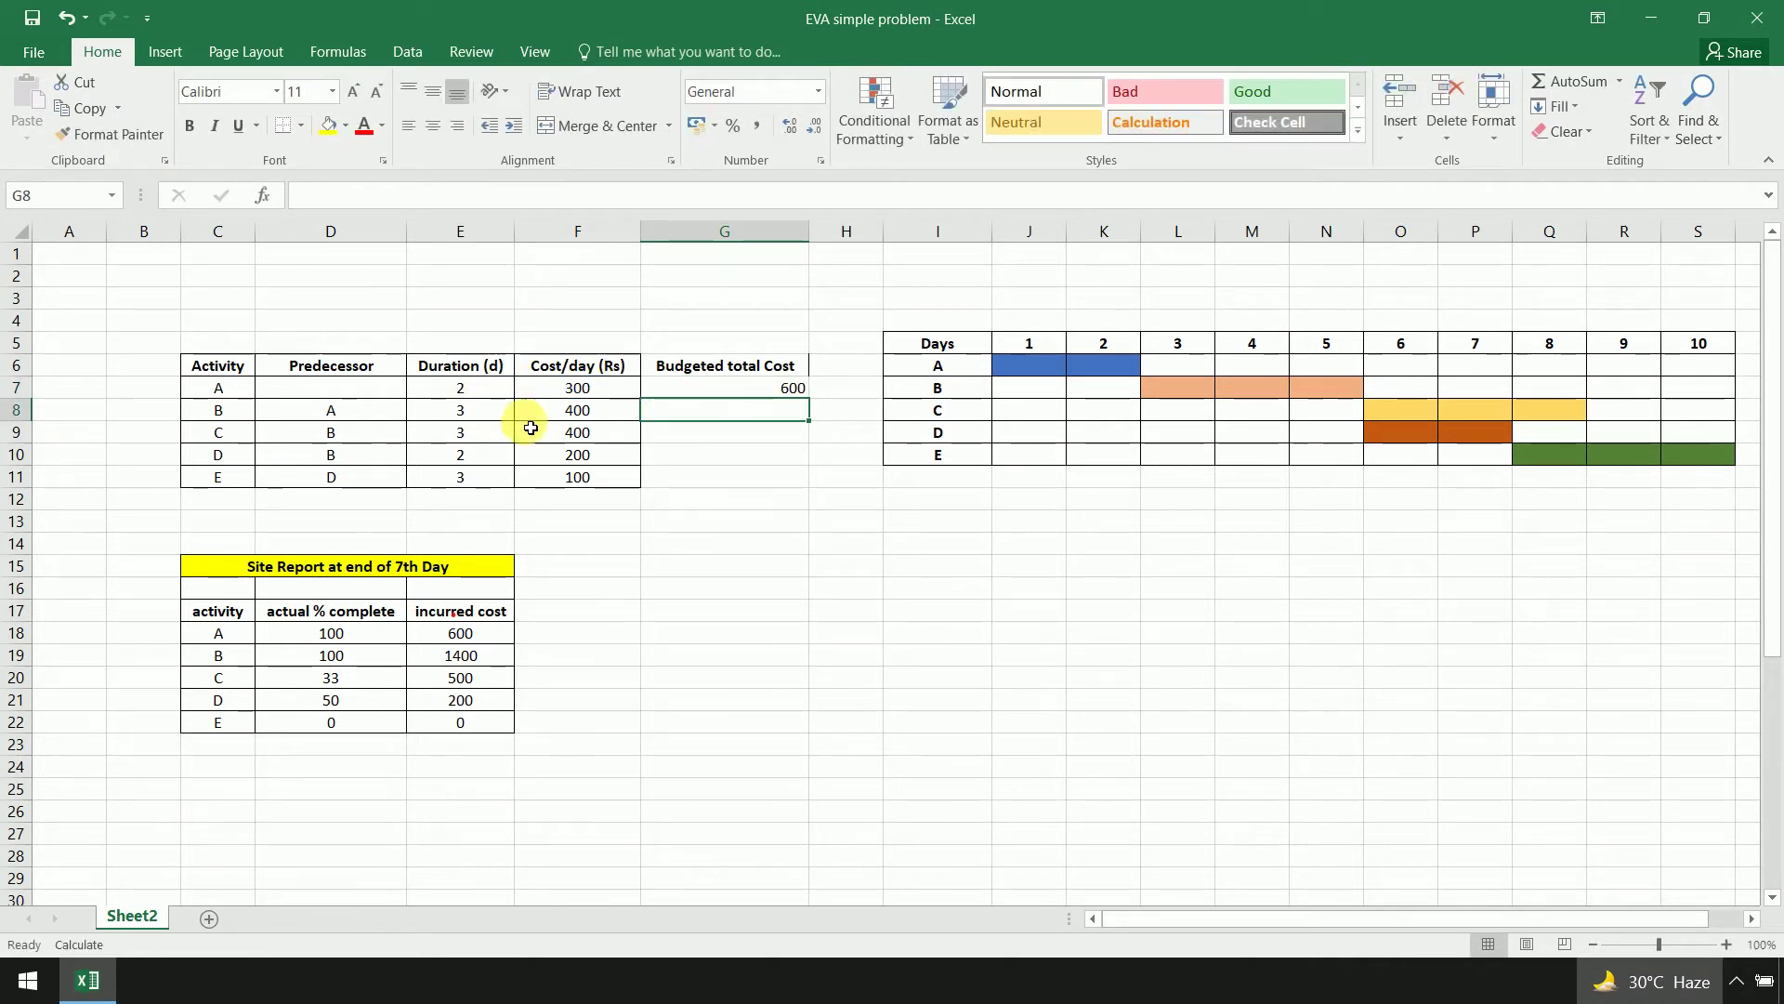
text(=)
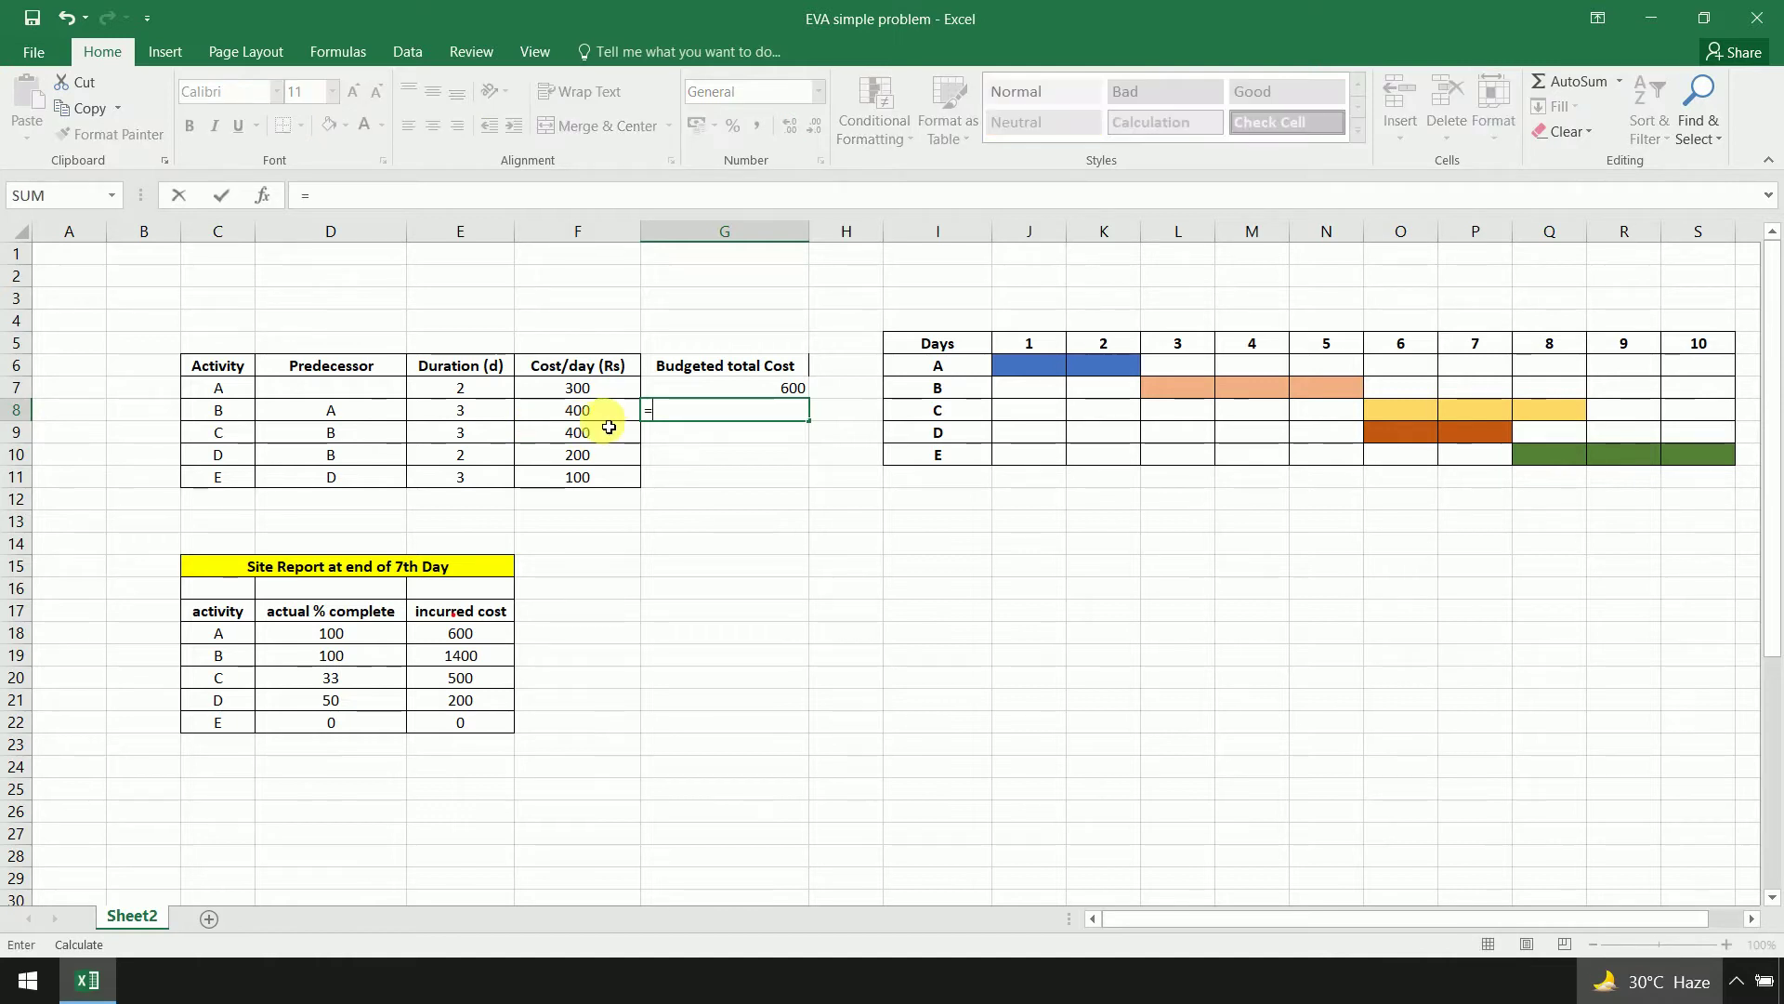
click(596, 418)
text(*)
click(477, 418)
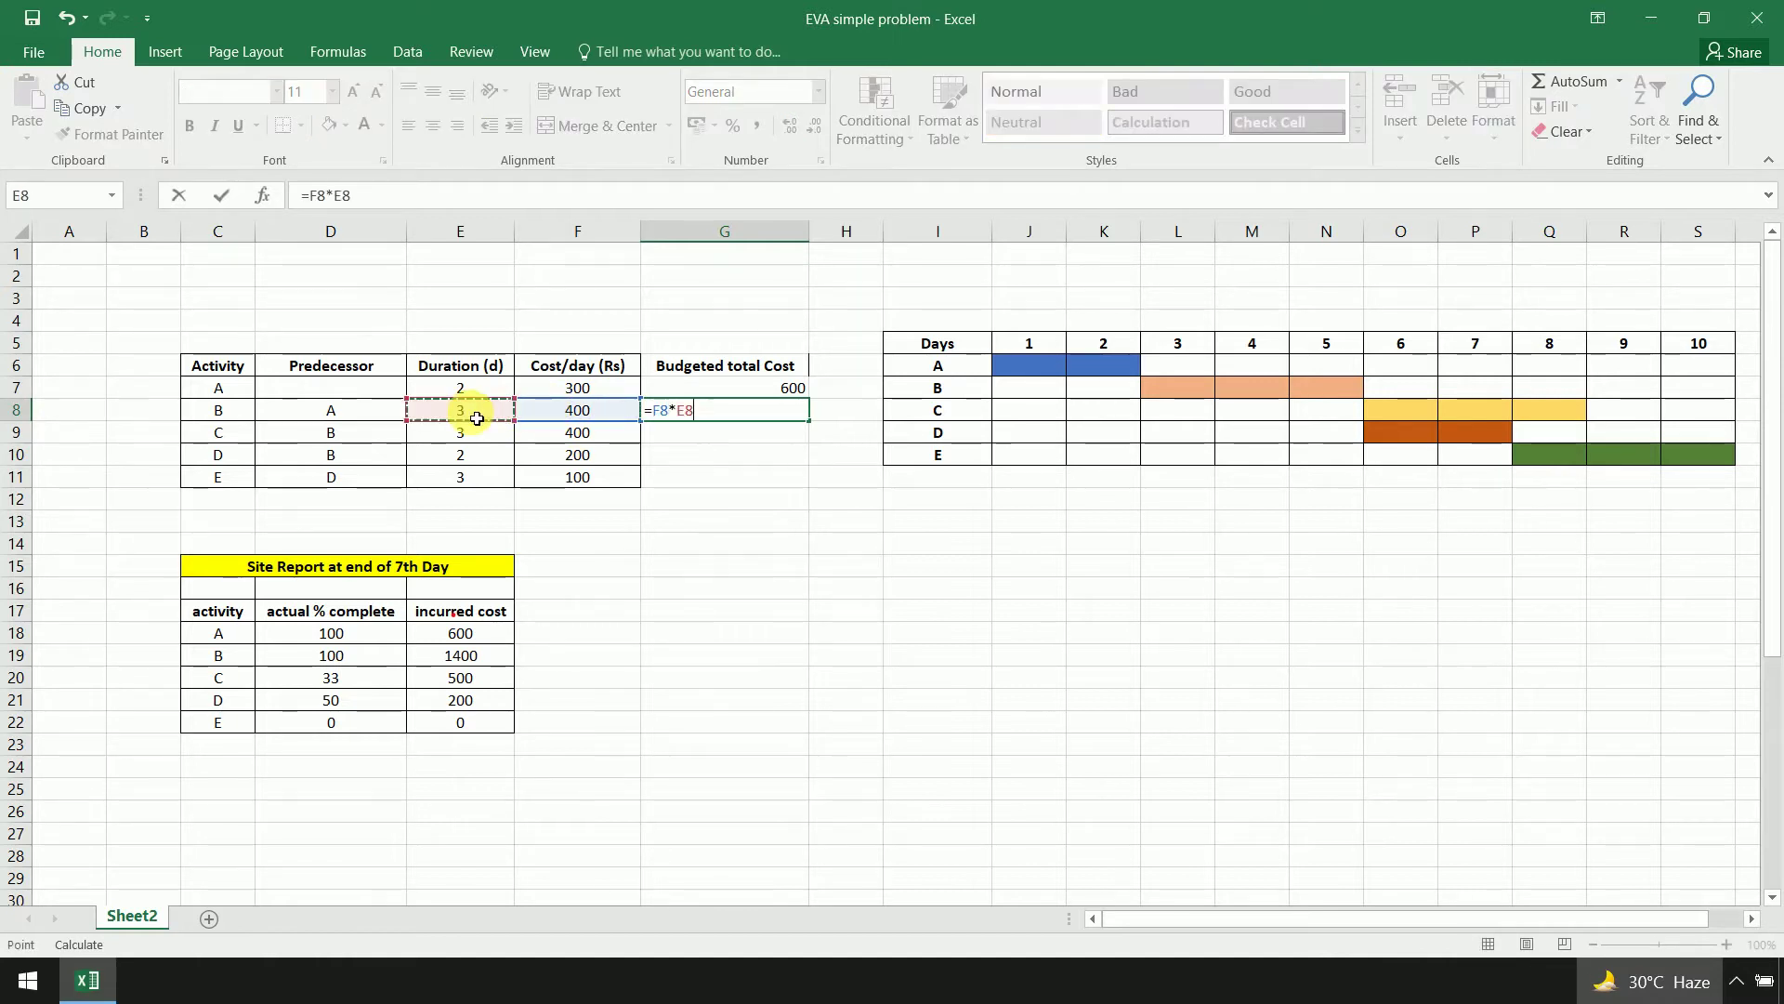
key(Return)
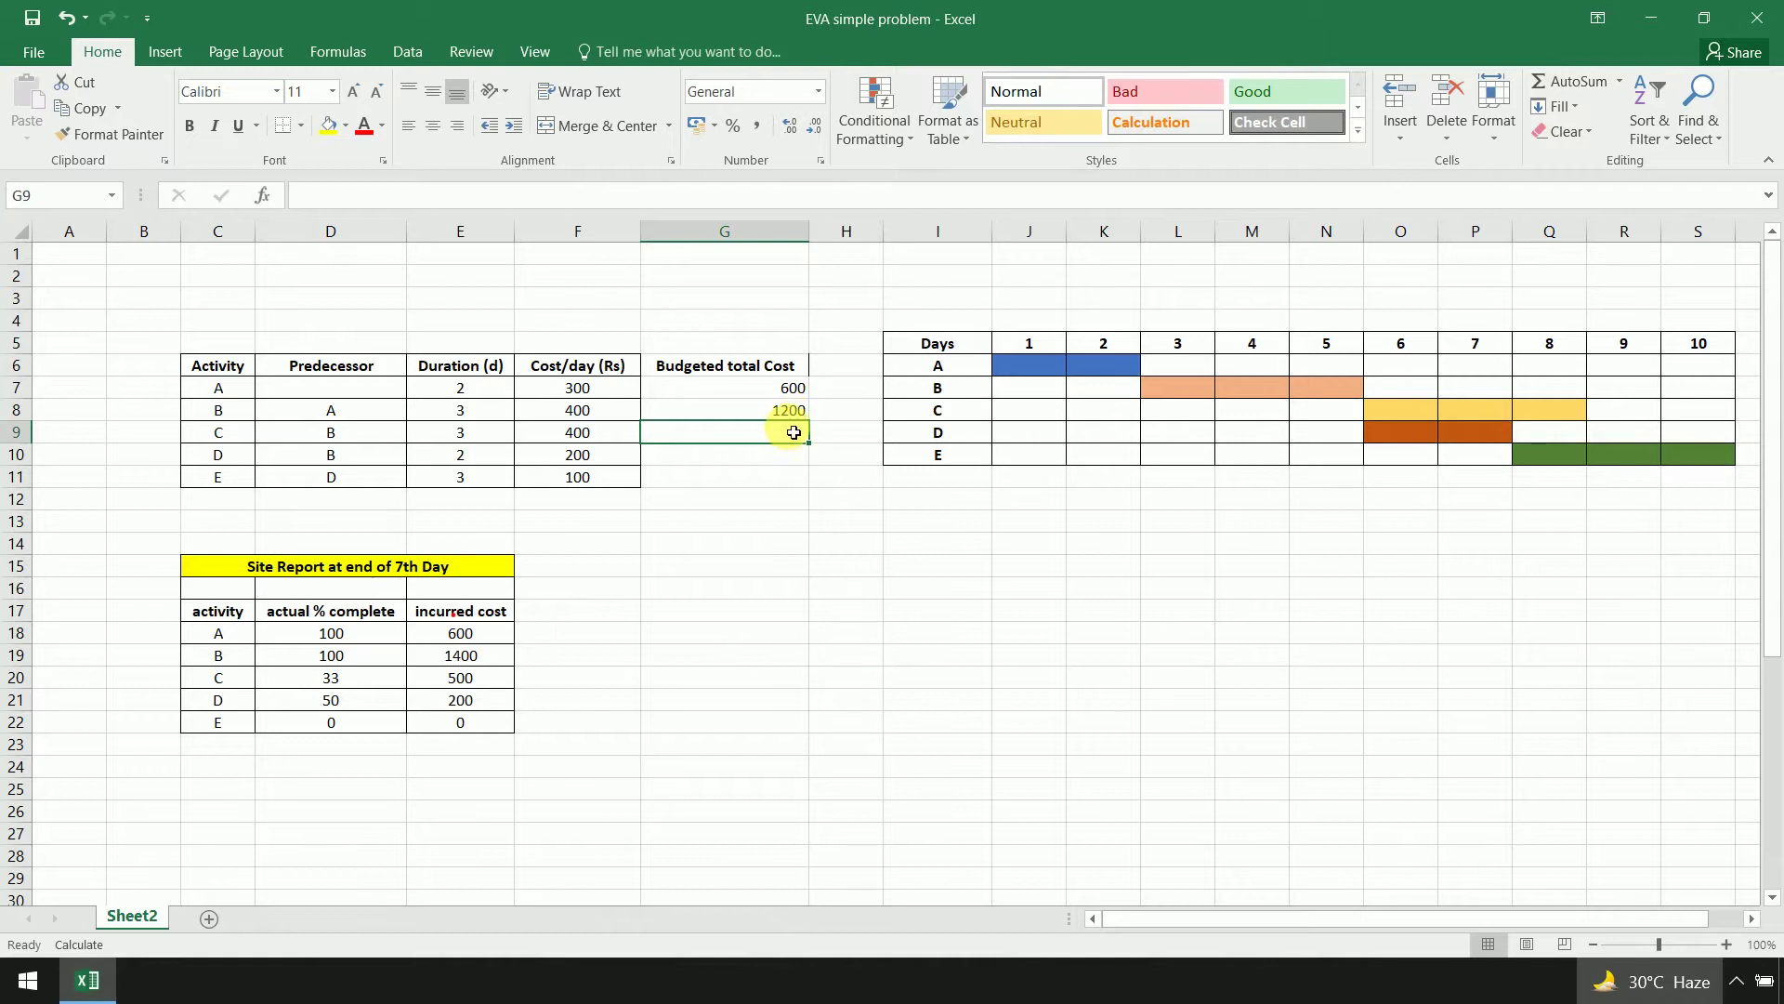
Check the A and B formulas, try filling B's formula down to G11, then undo it
click(798, 392)
click(807, 412)
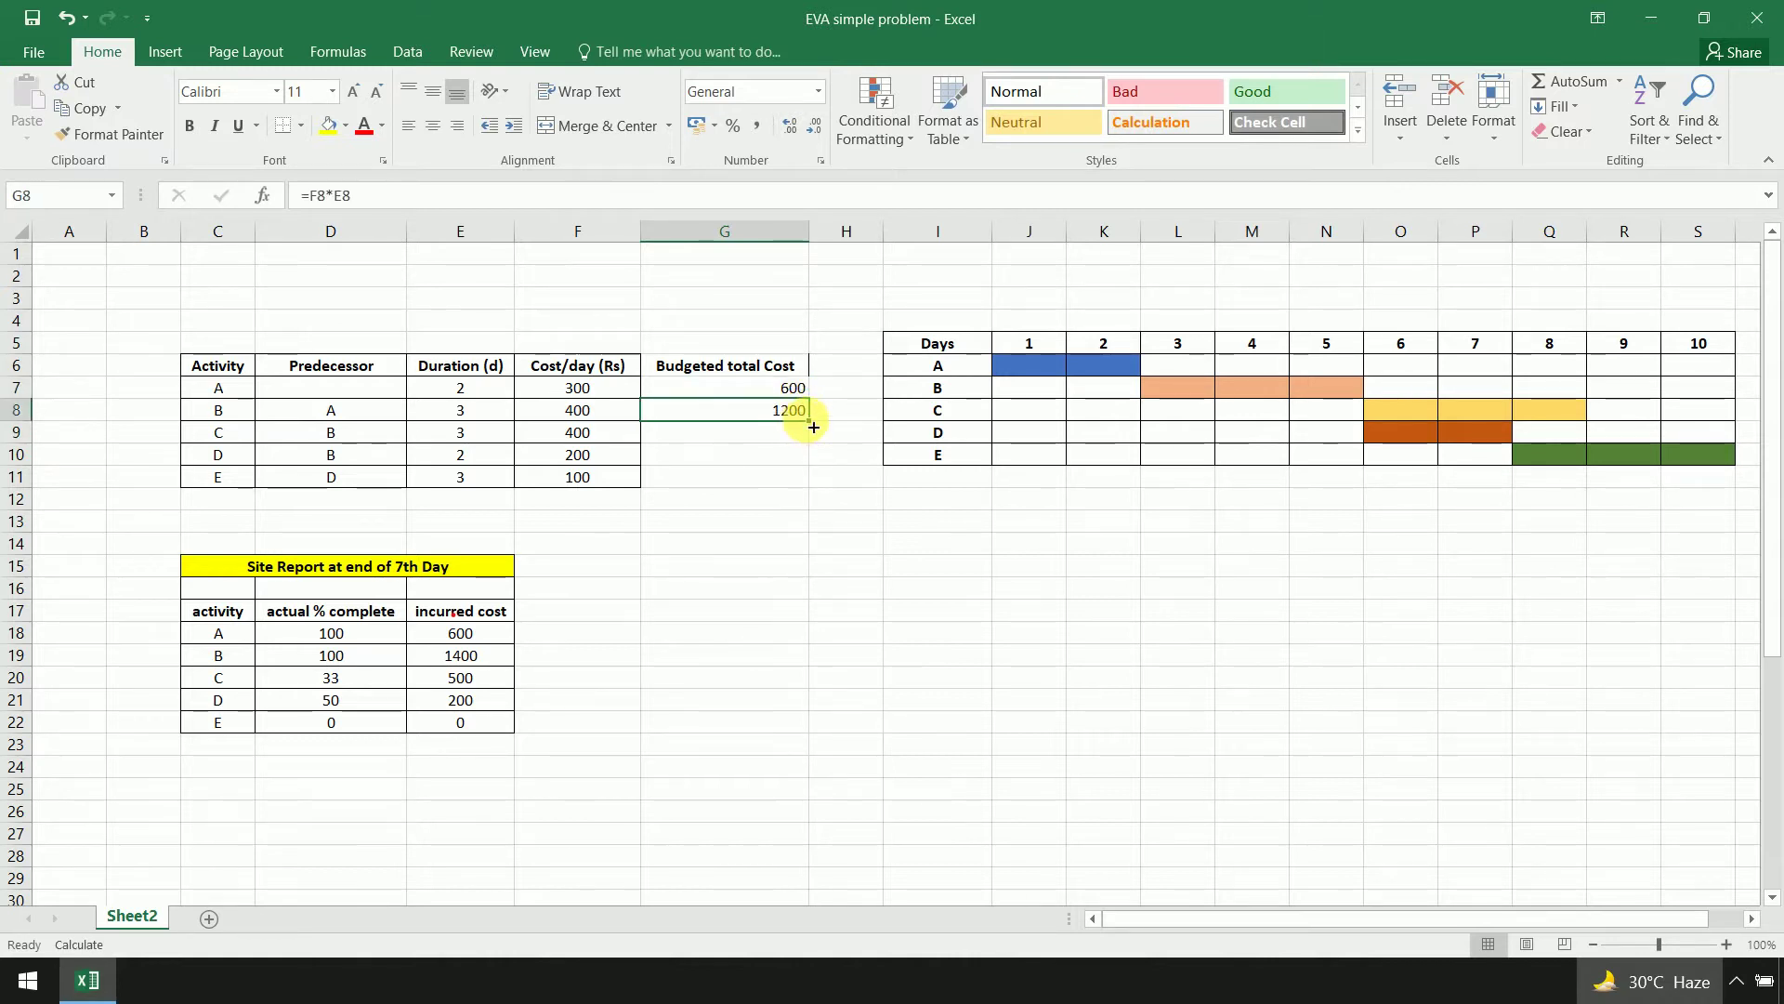
double_click(807, 419)
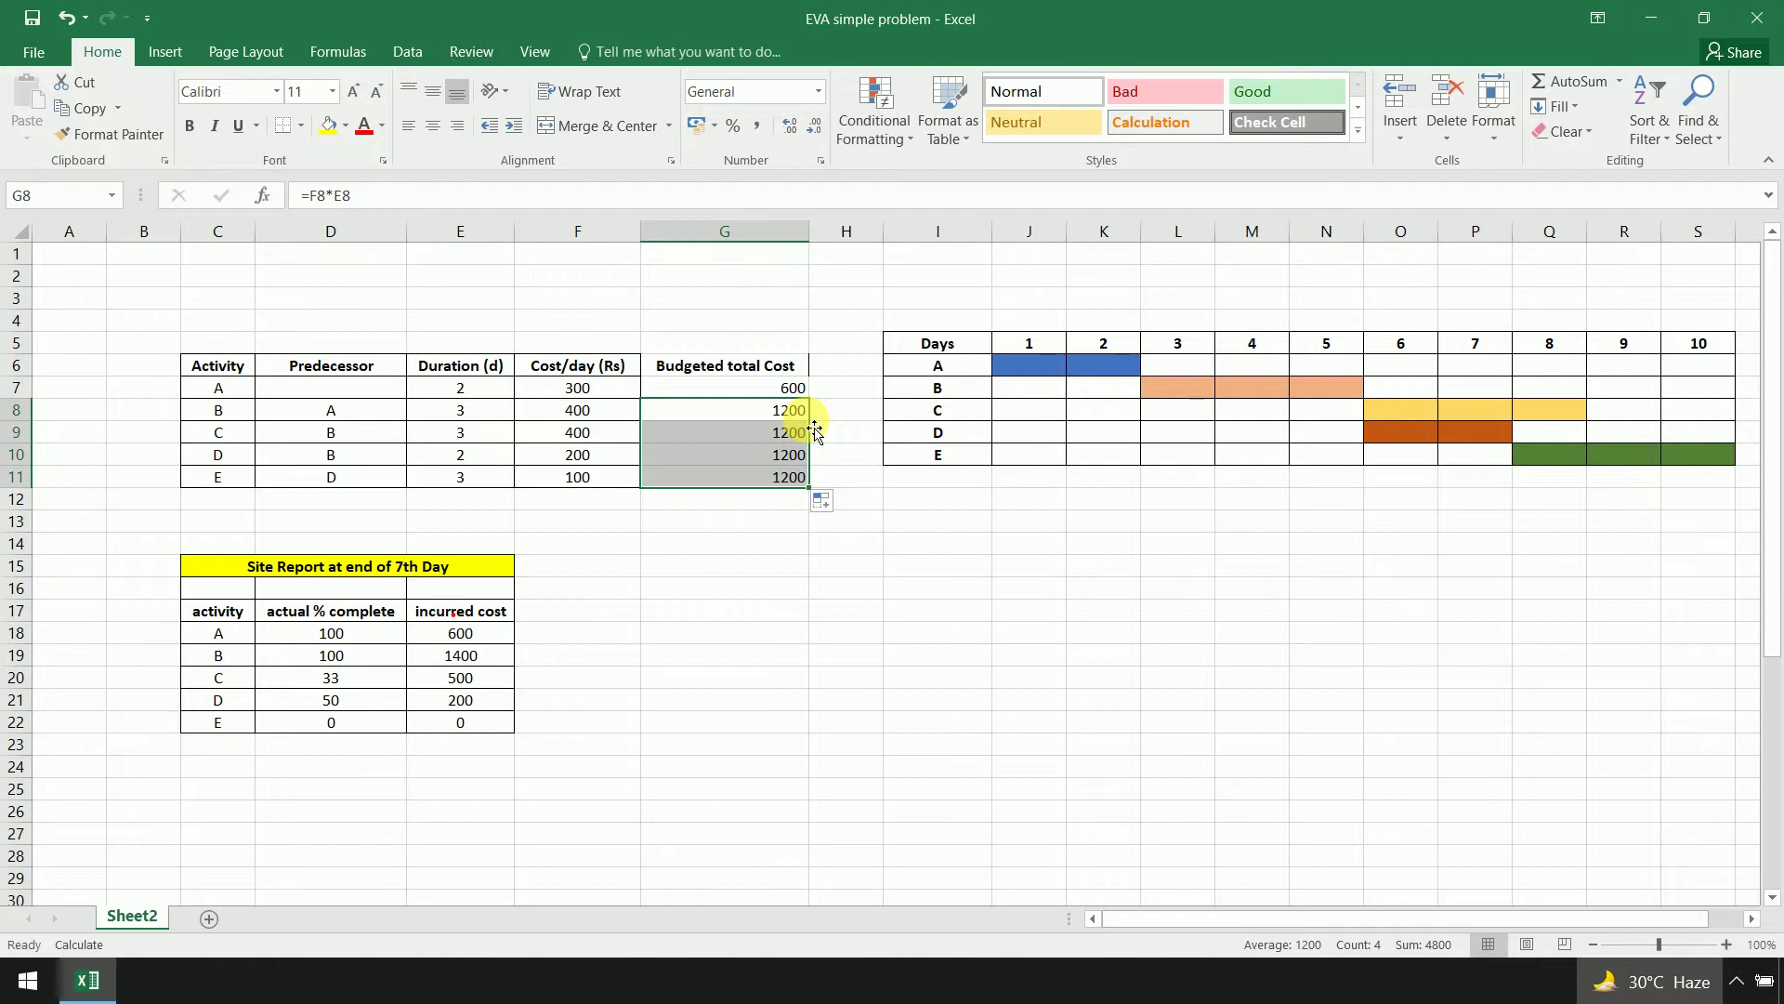
key(ctrl+z)
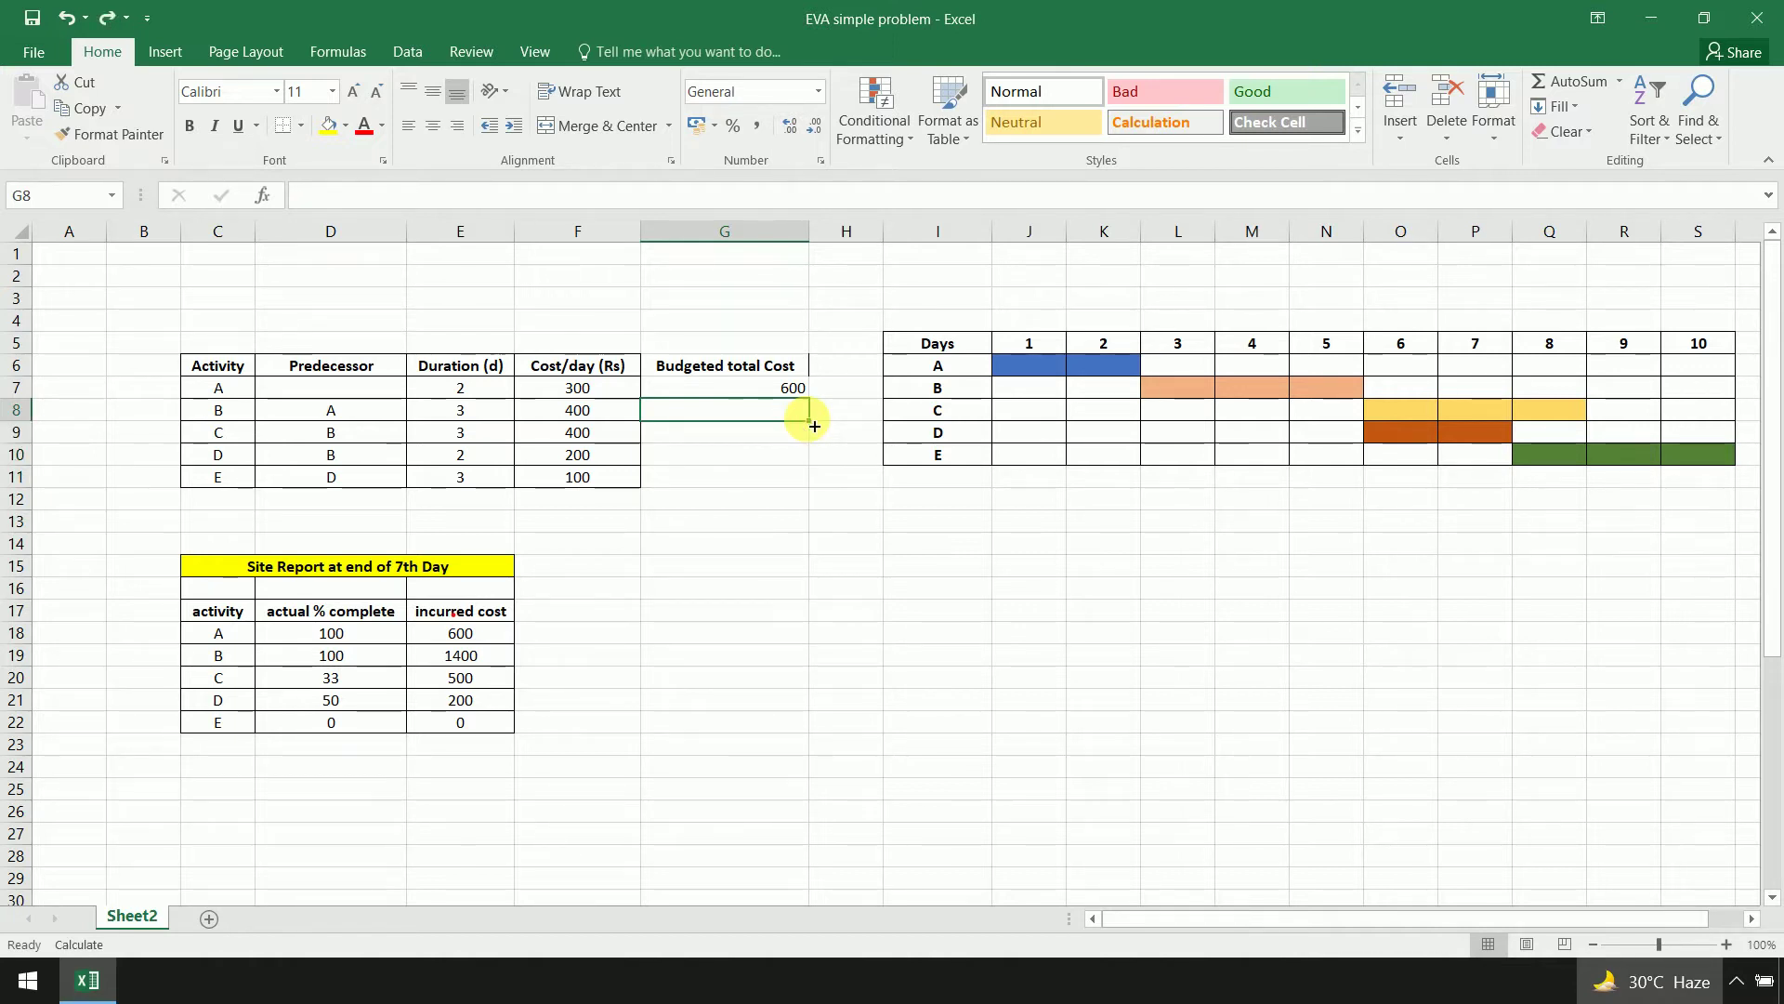
click(855, 518)
Enter =F9*E9, =F10*E10 and =F11*E11 for activities C, D and E (1200, 400, 300)
click(746, 444)
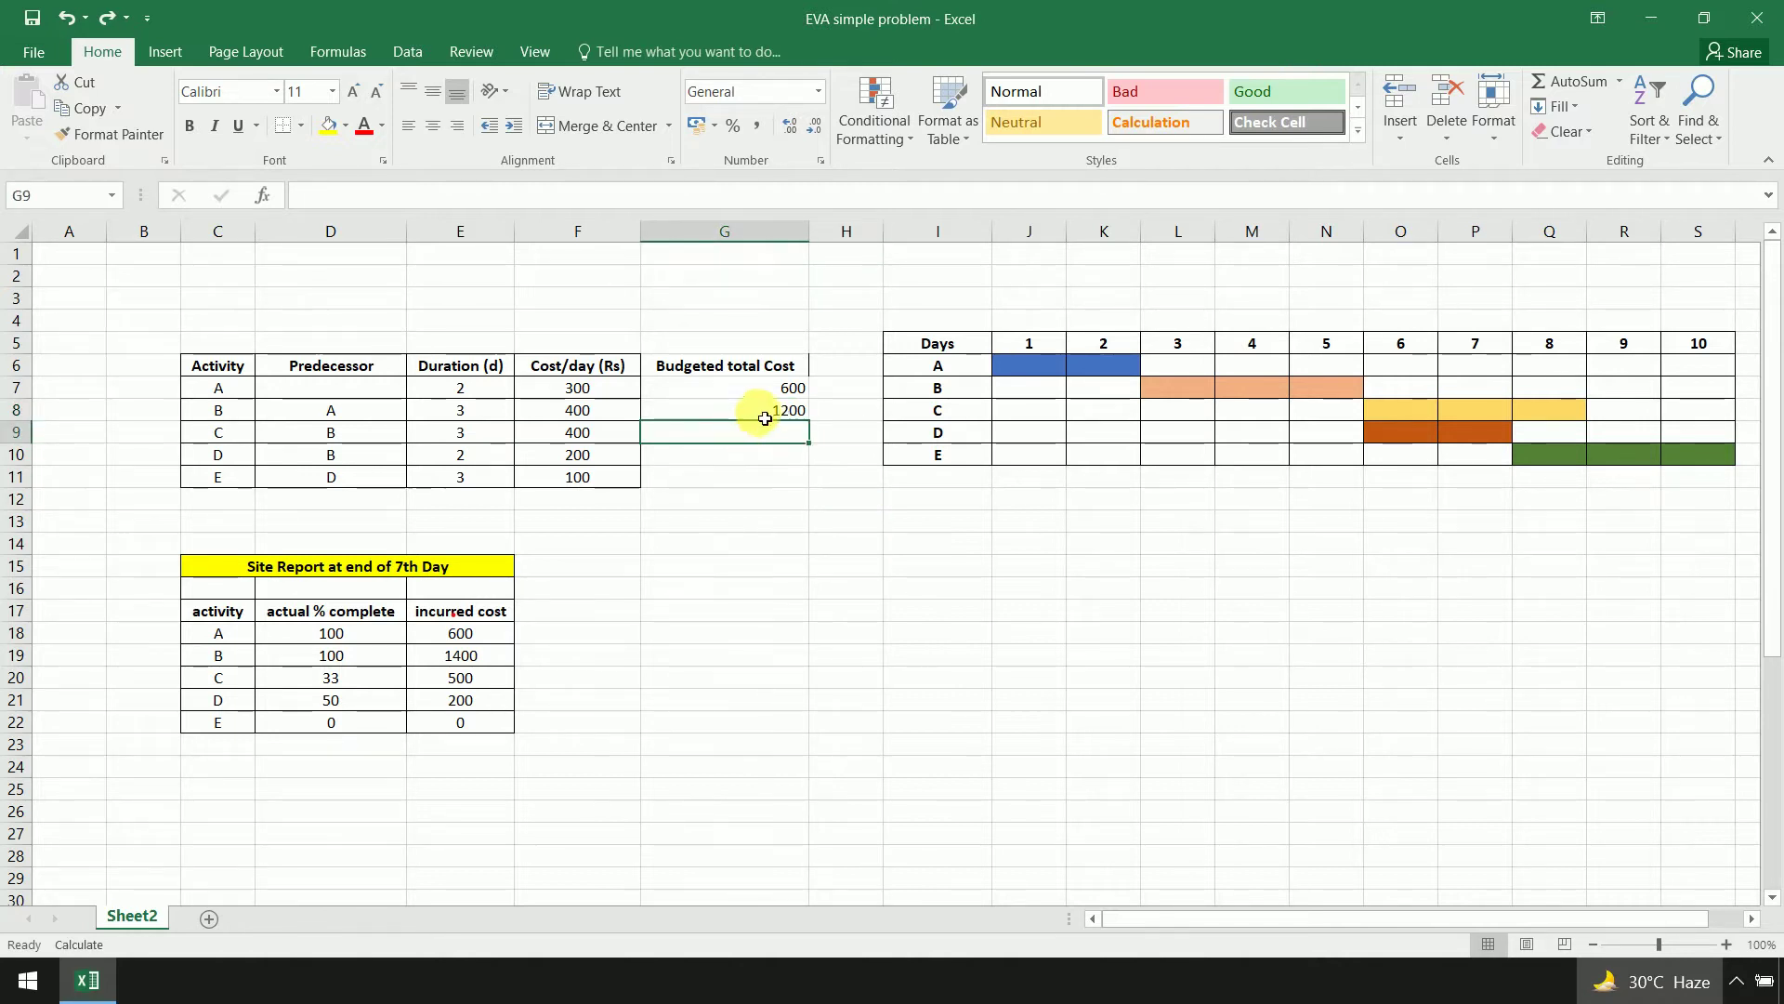
click(764, 418)
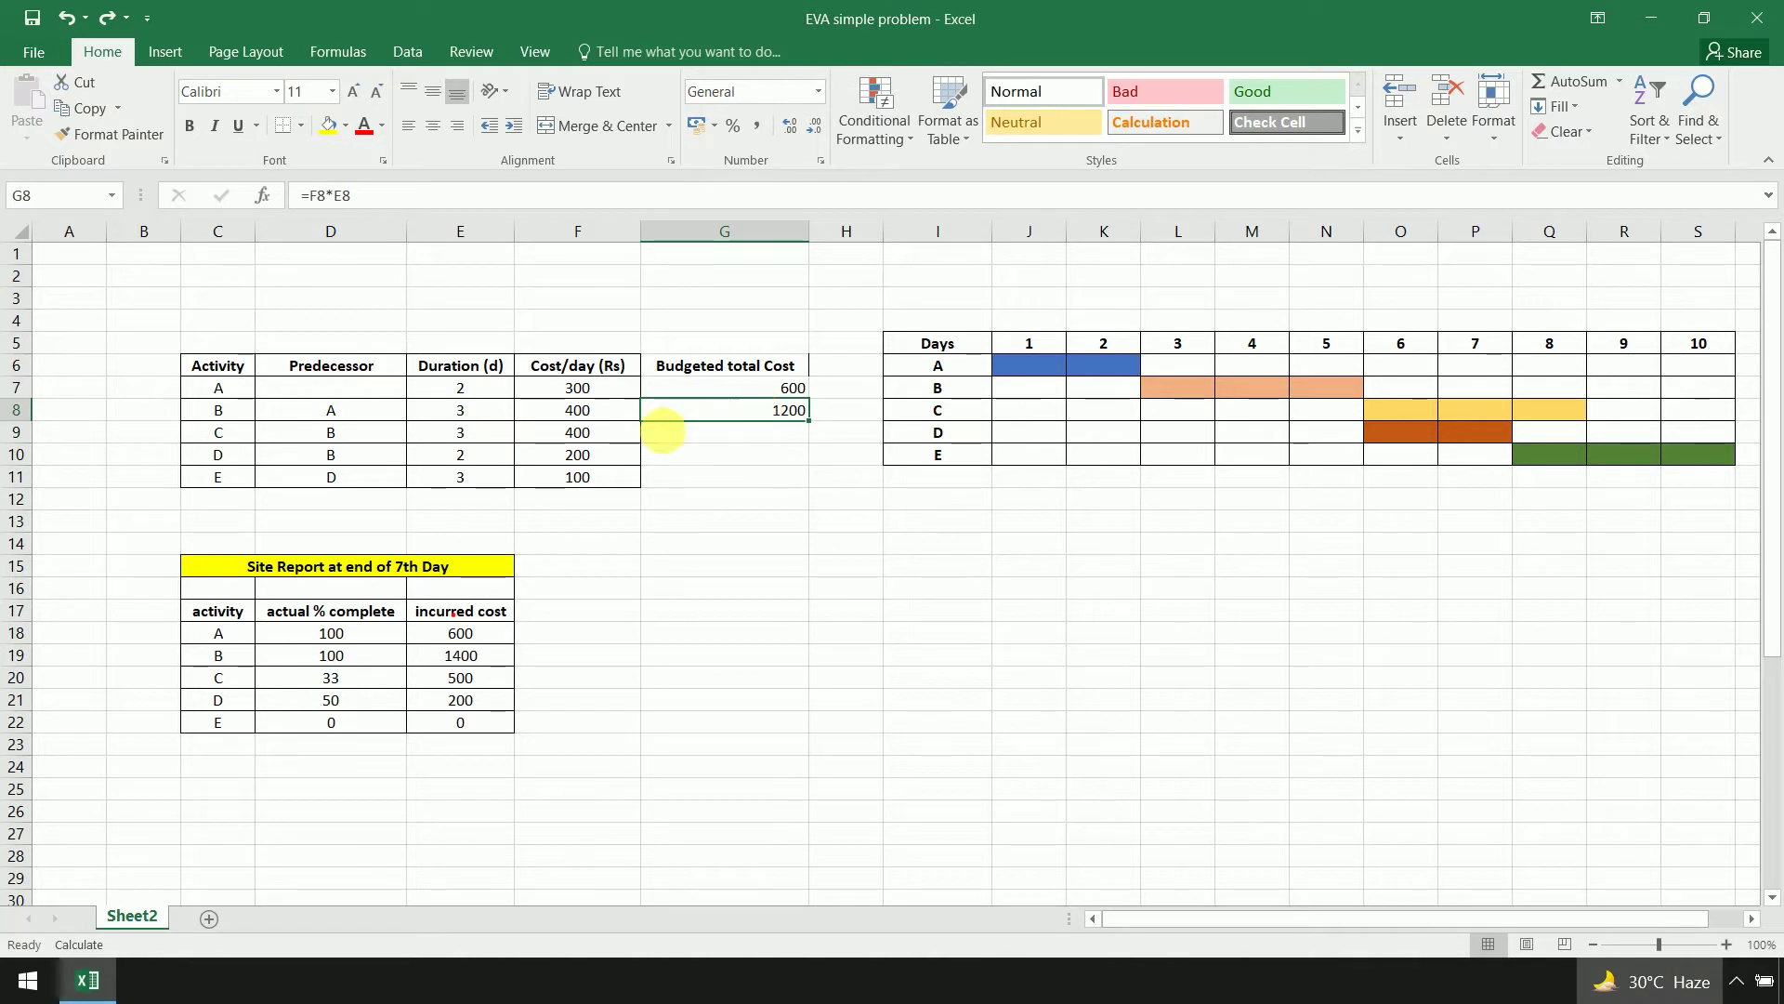
click(703, 433)
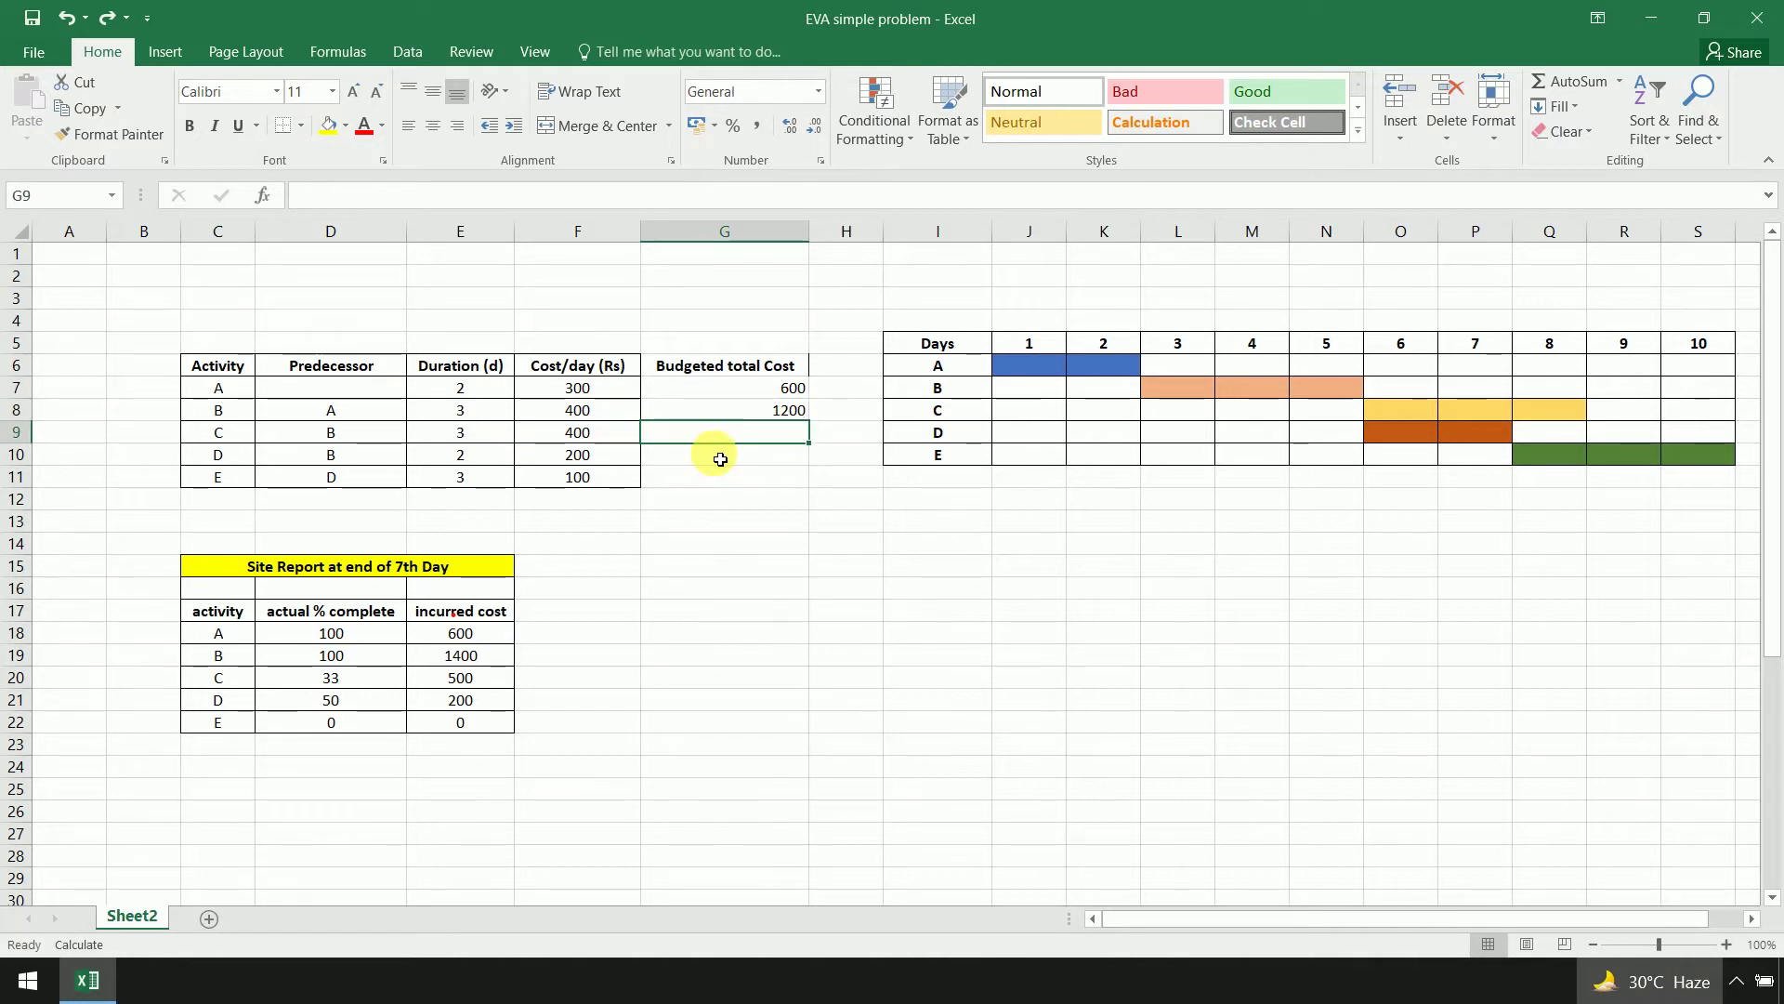
text(=)
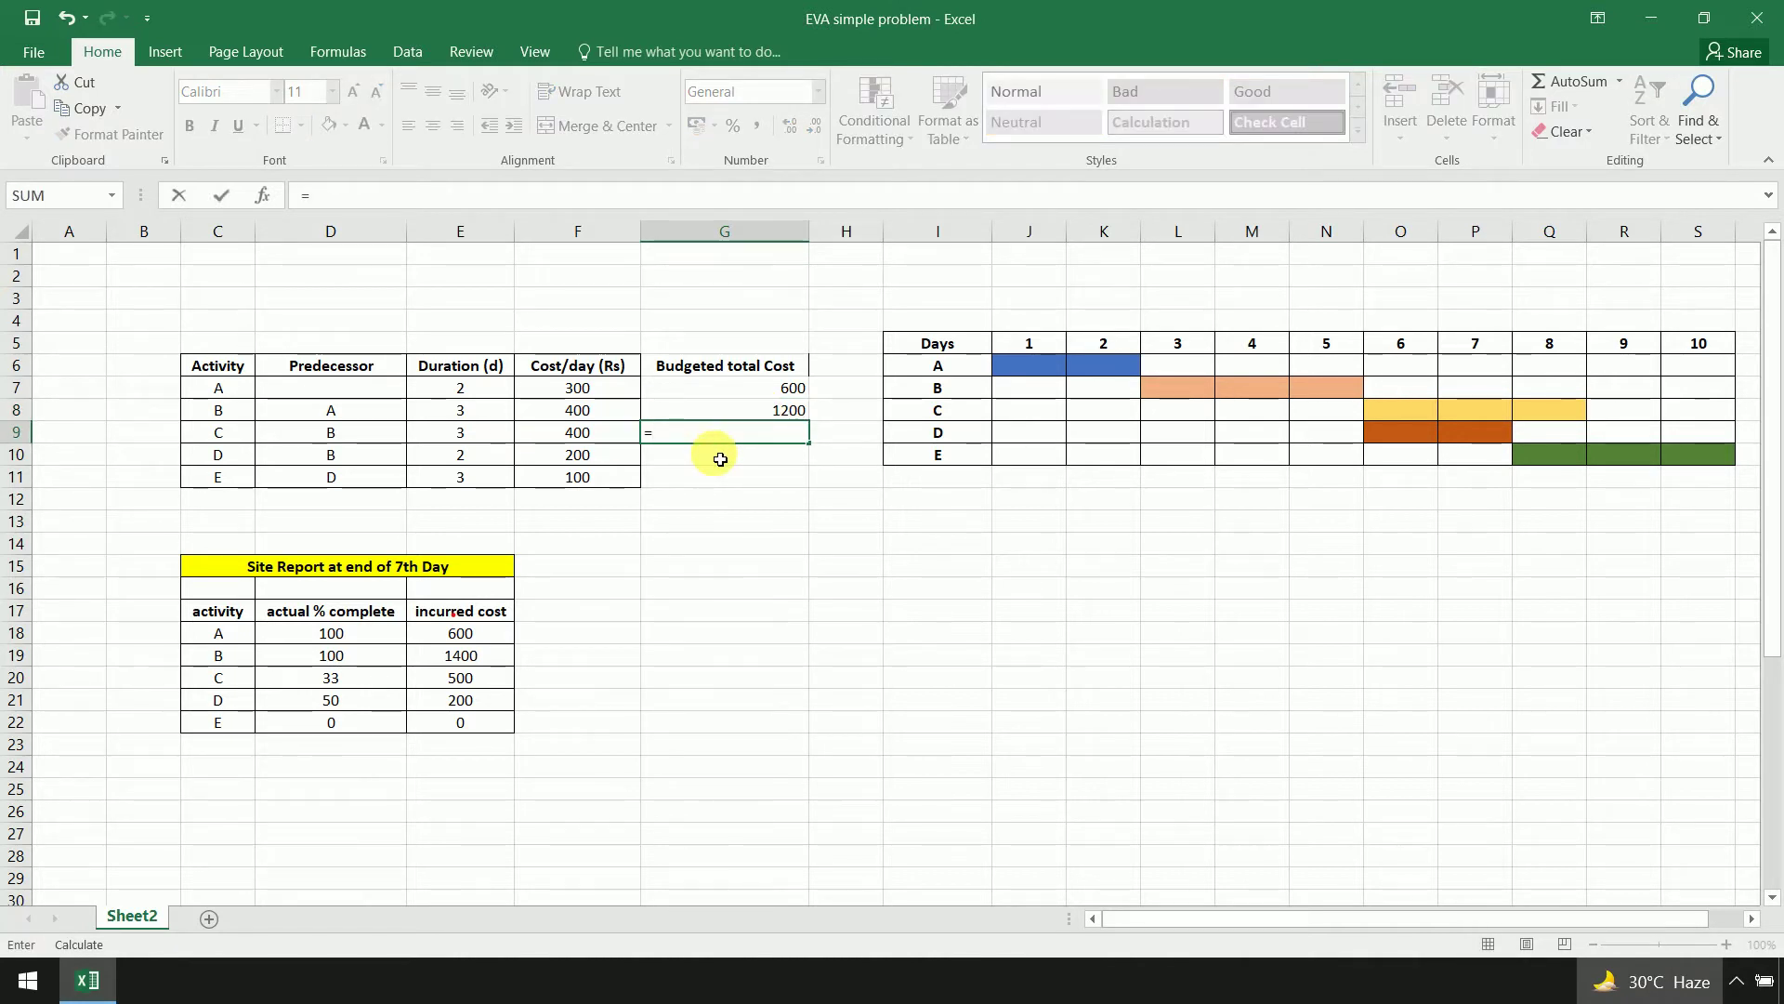
click(627, 434)
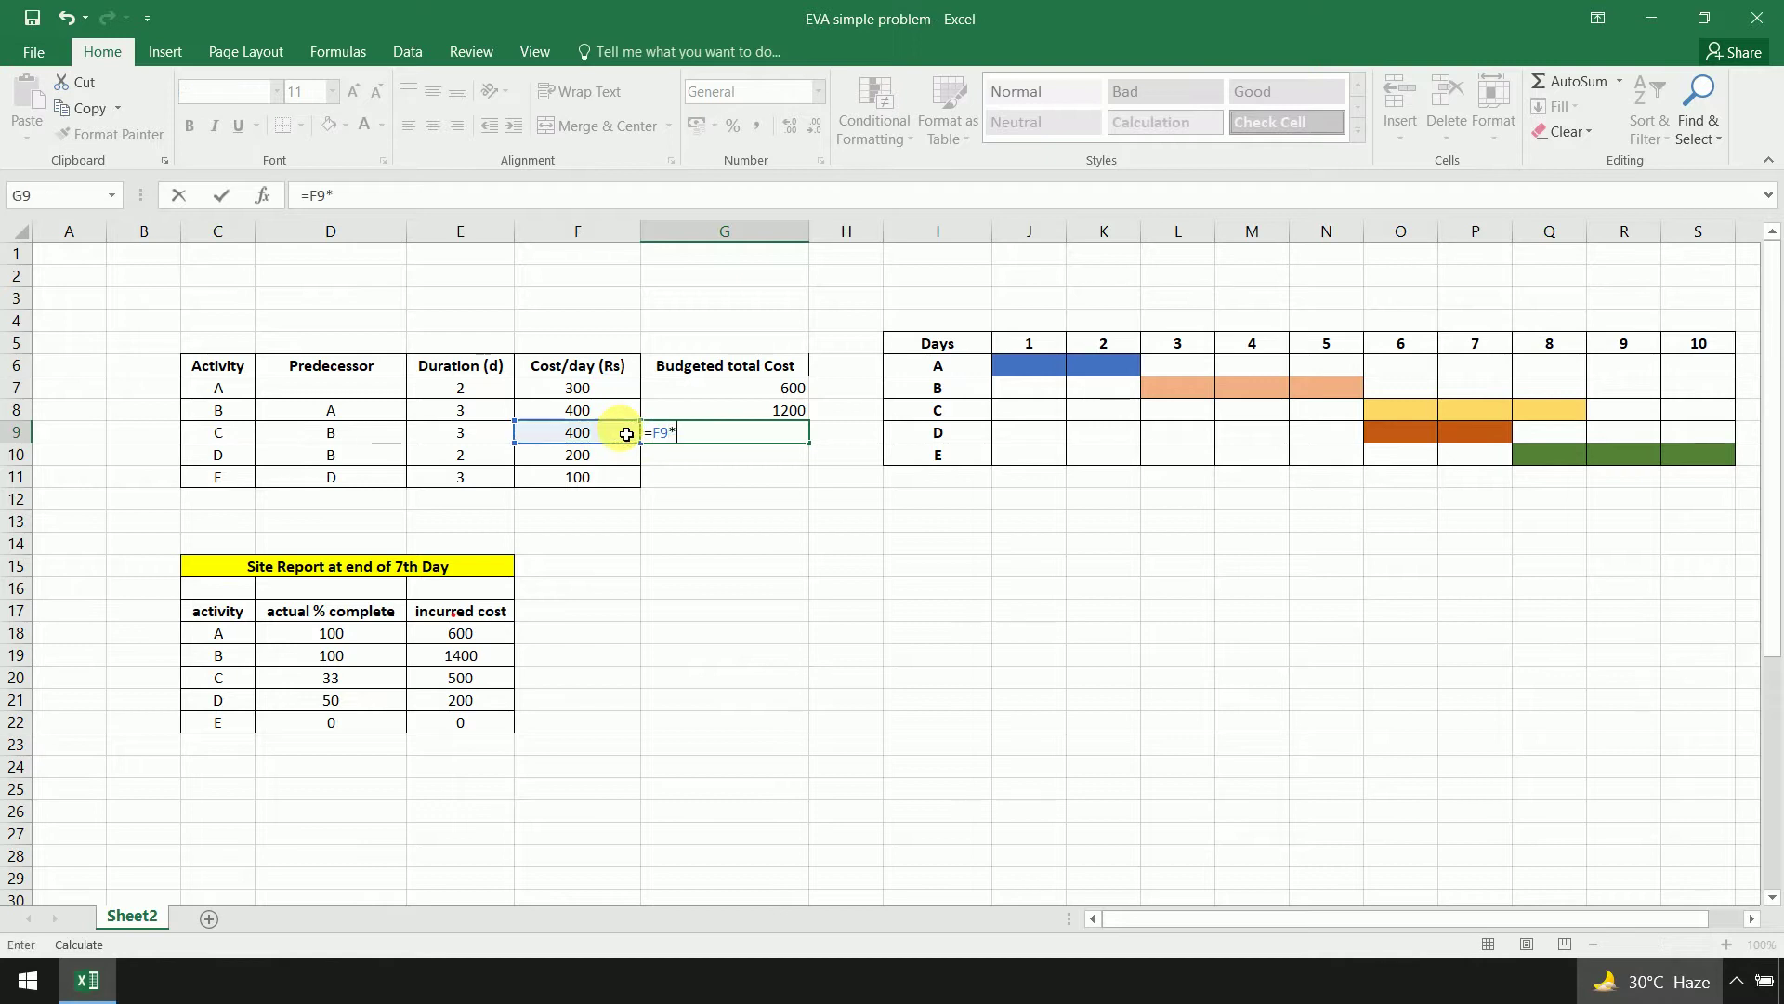
text(*)
click(497, 435)
key(Return)
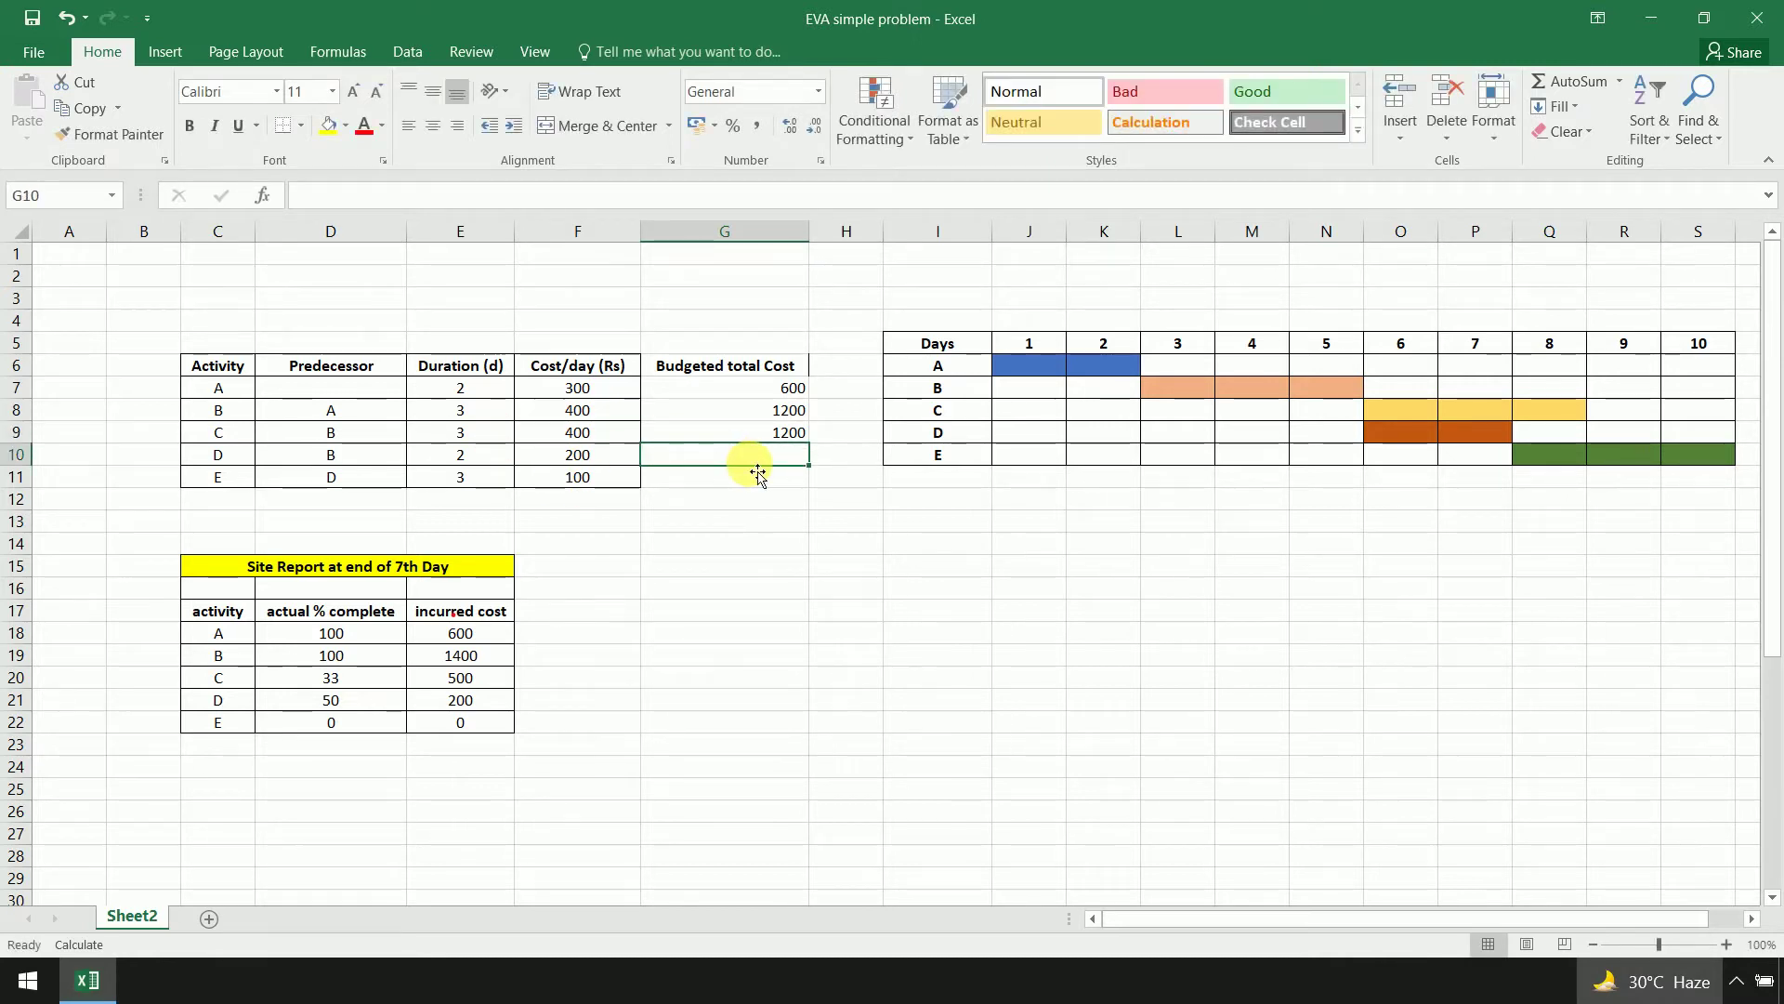
text(=)
click(628, 462)
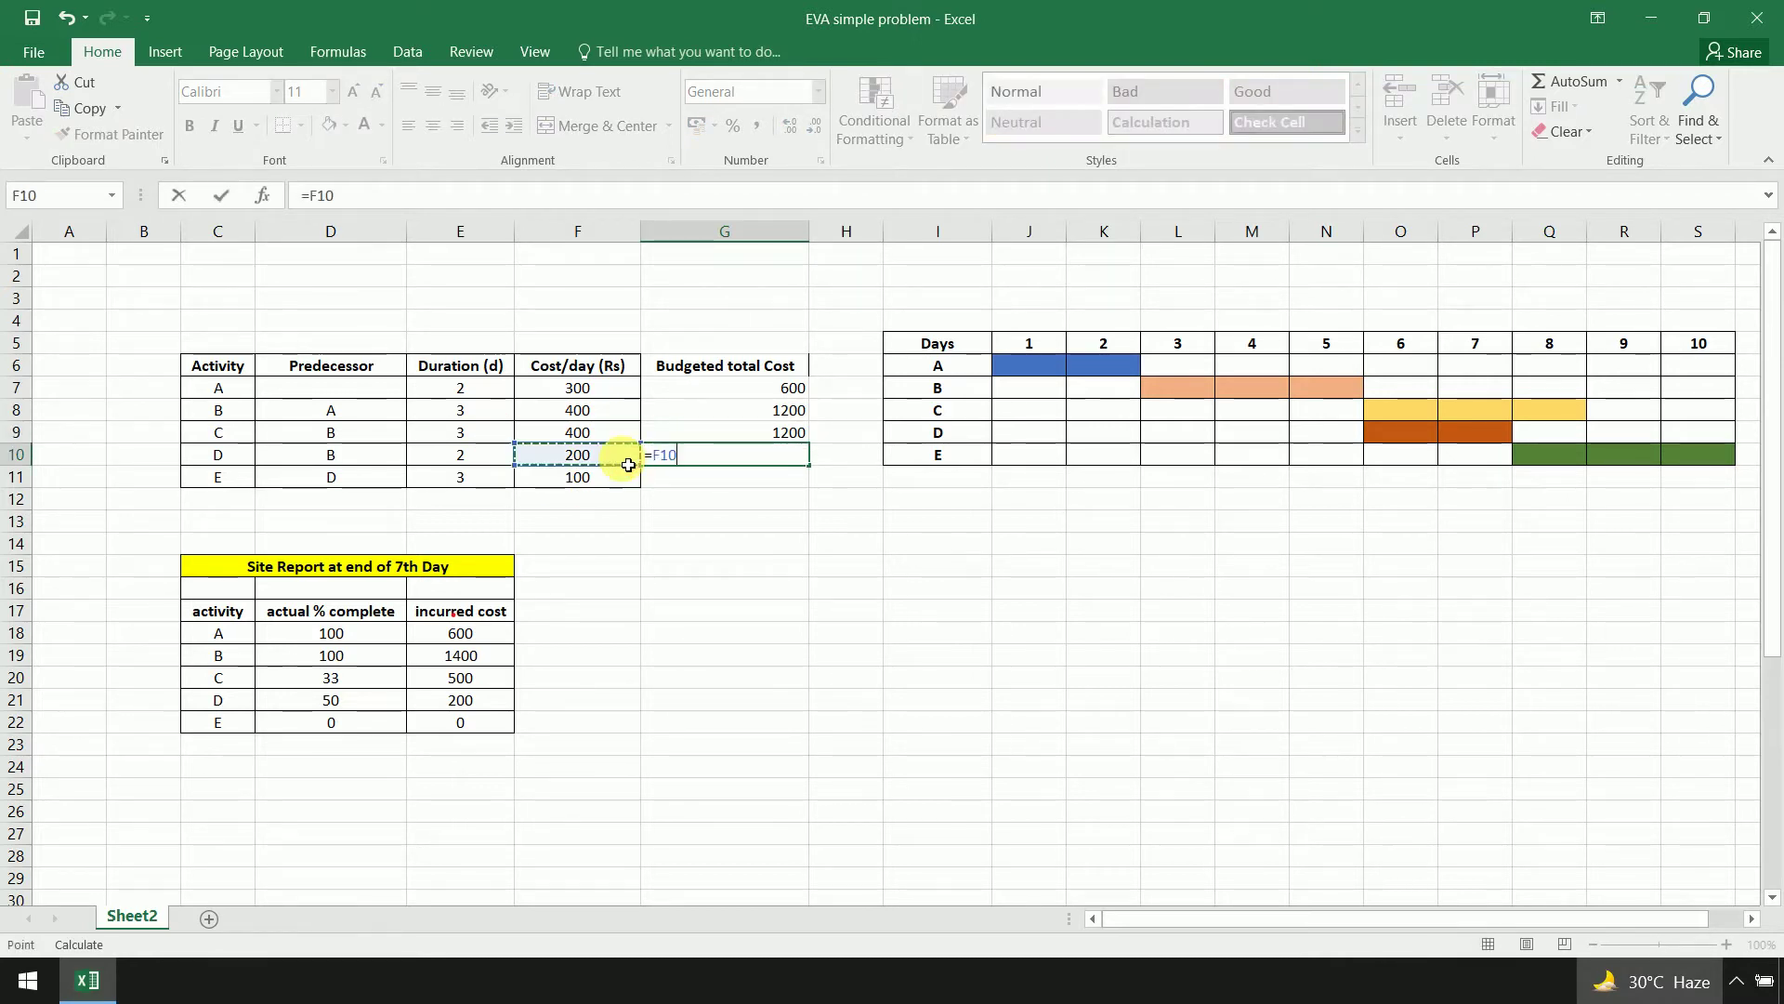
text(*)
click(502, 456)
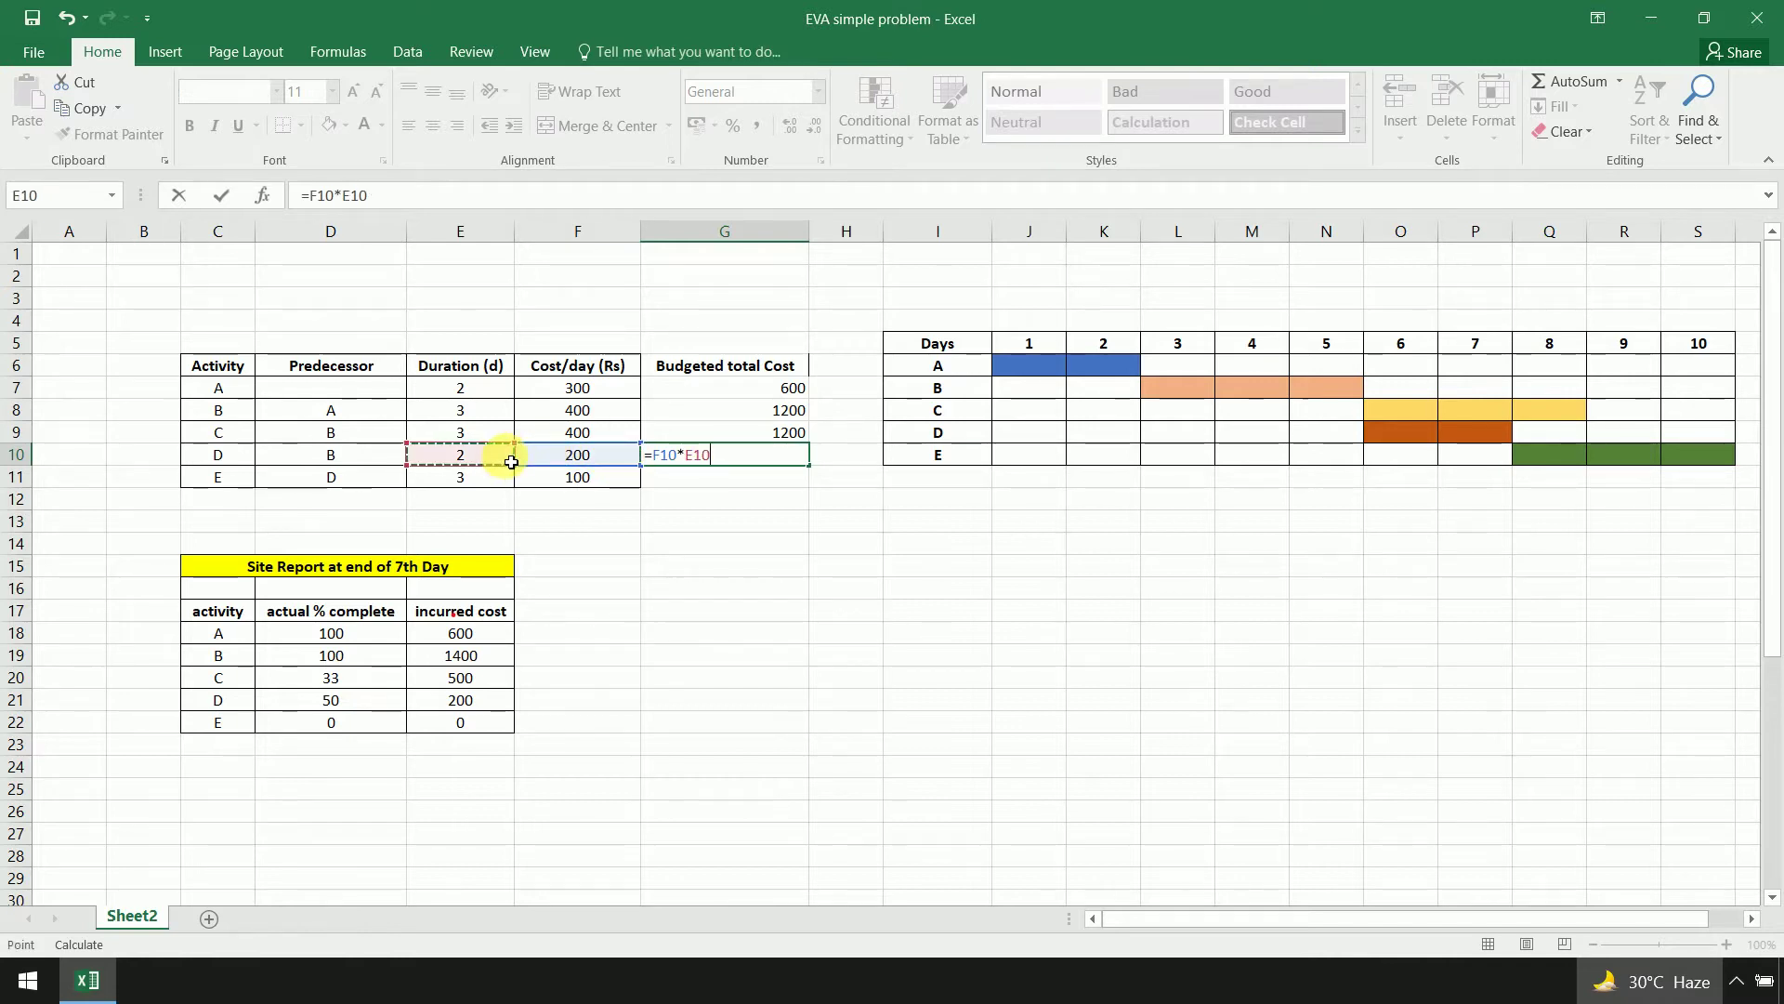
key(Return)
text(=)
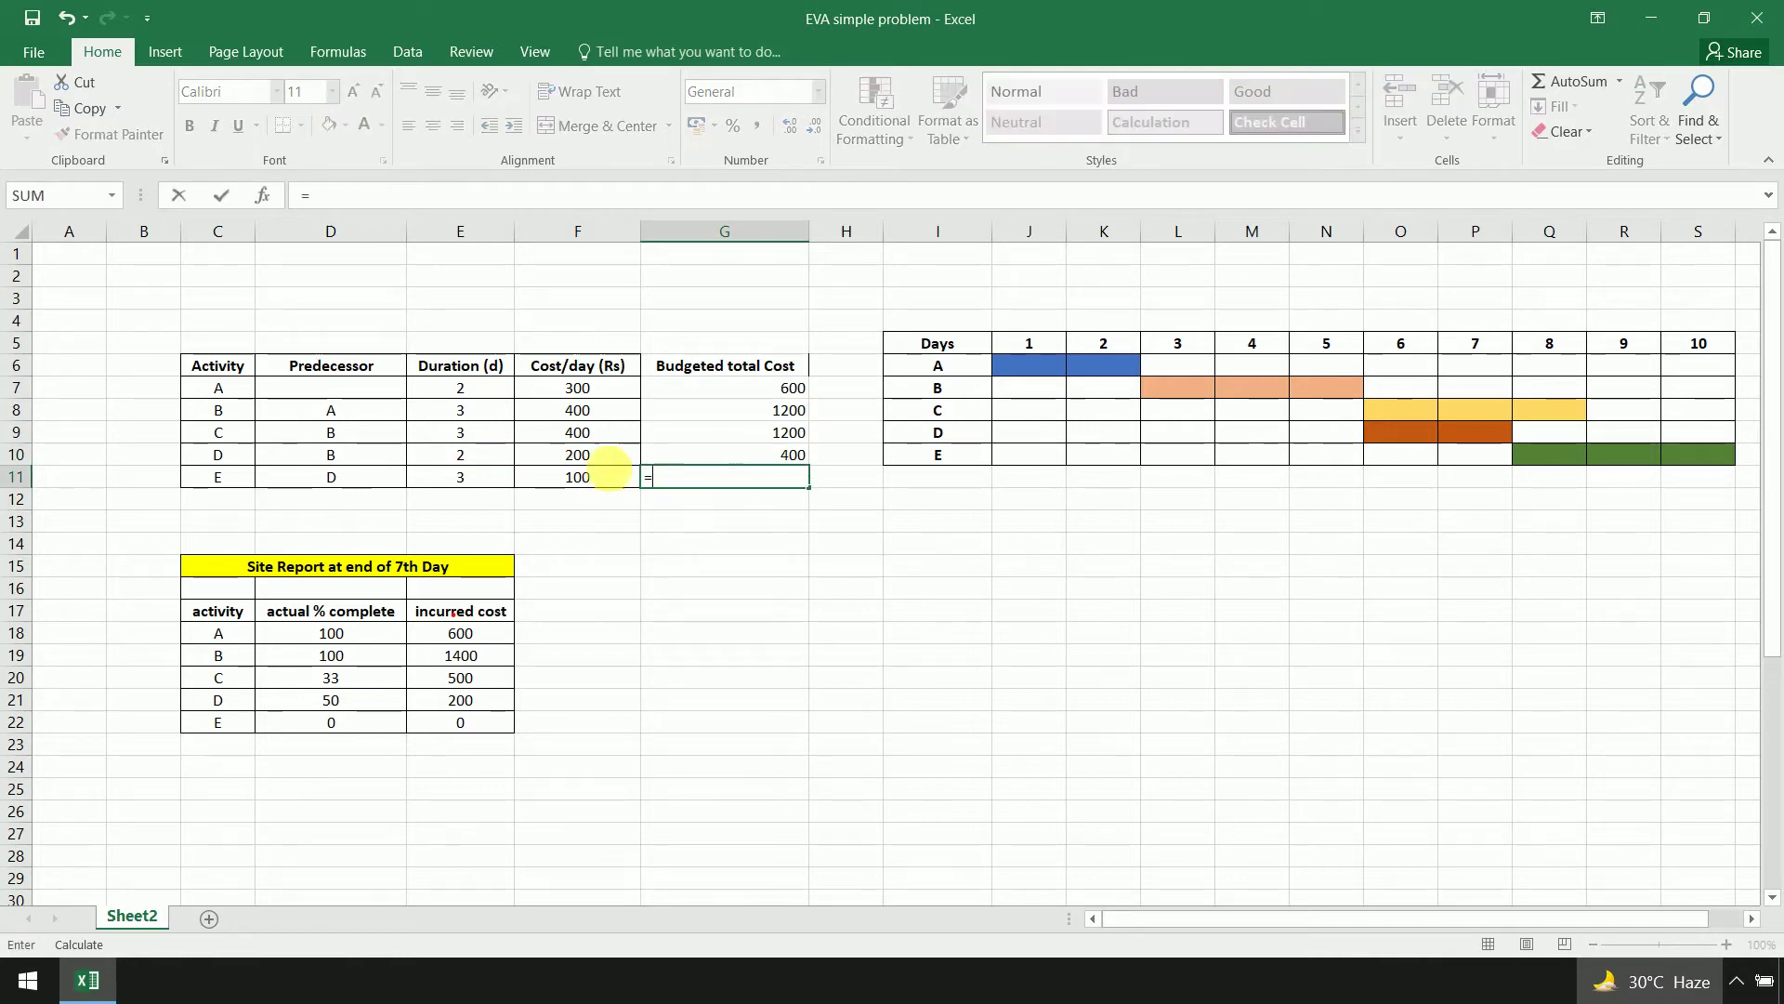
click(608, 477)
text(*)
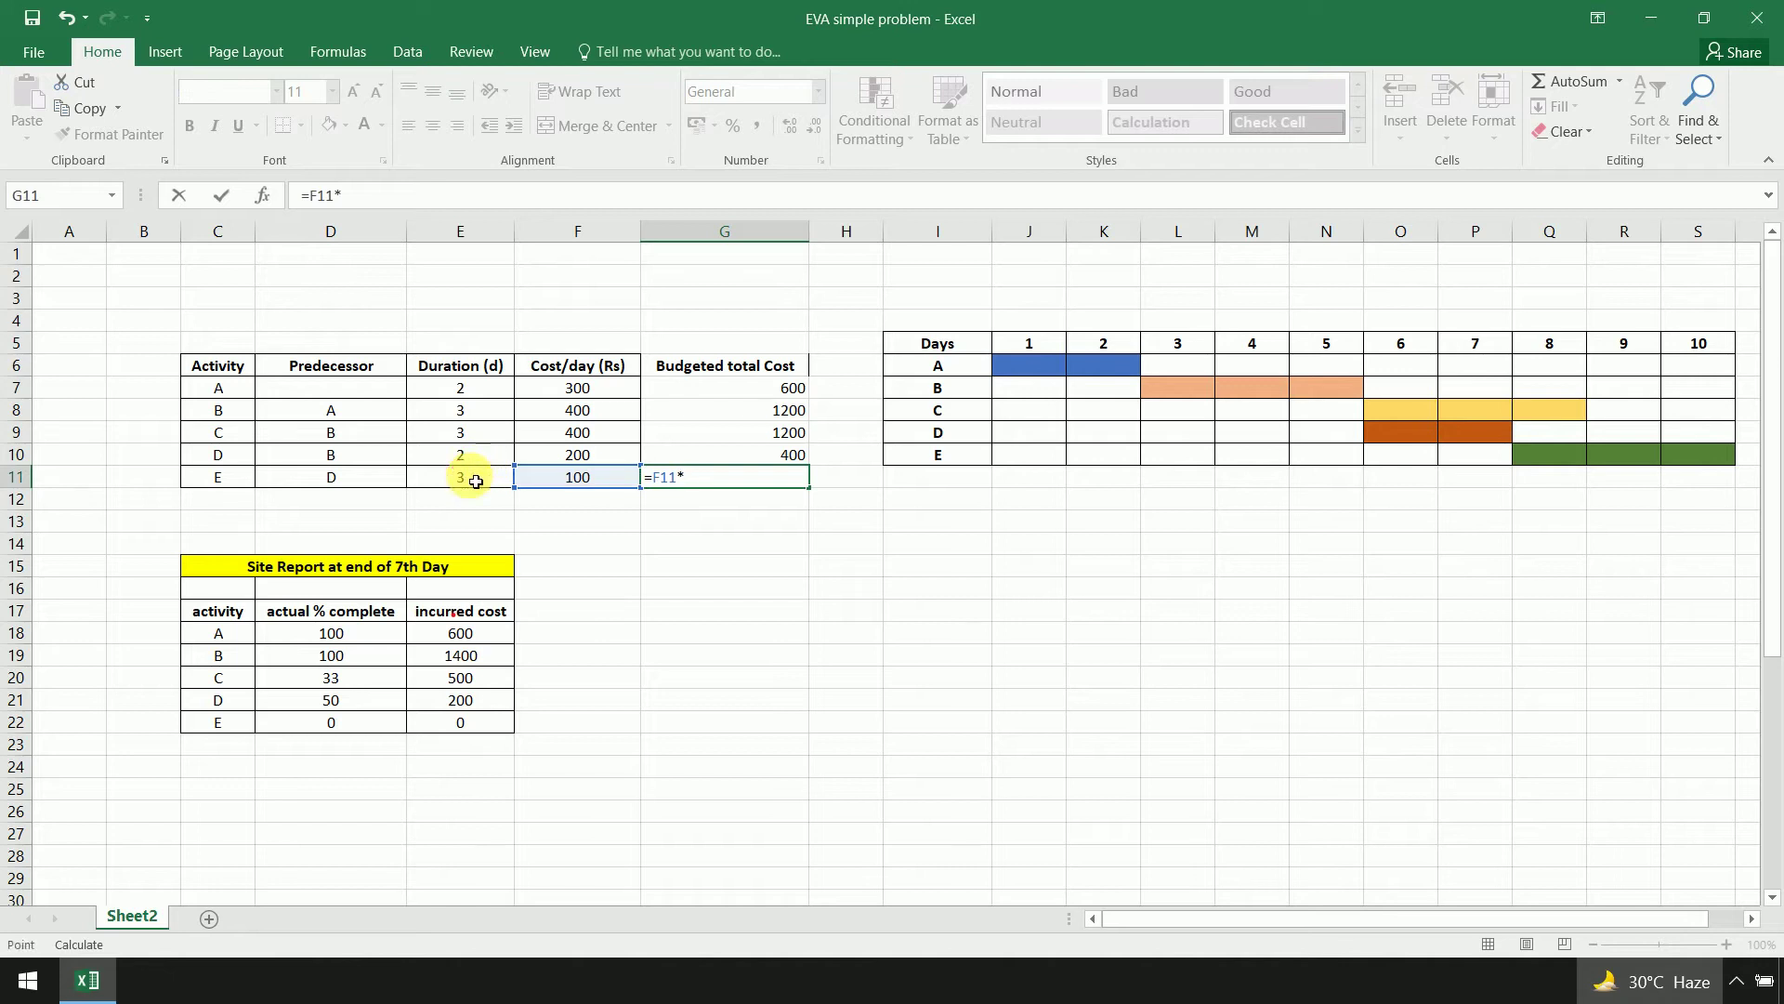
click(474, 480)
key(Return)
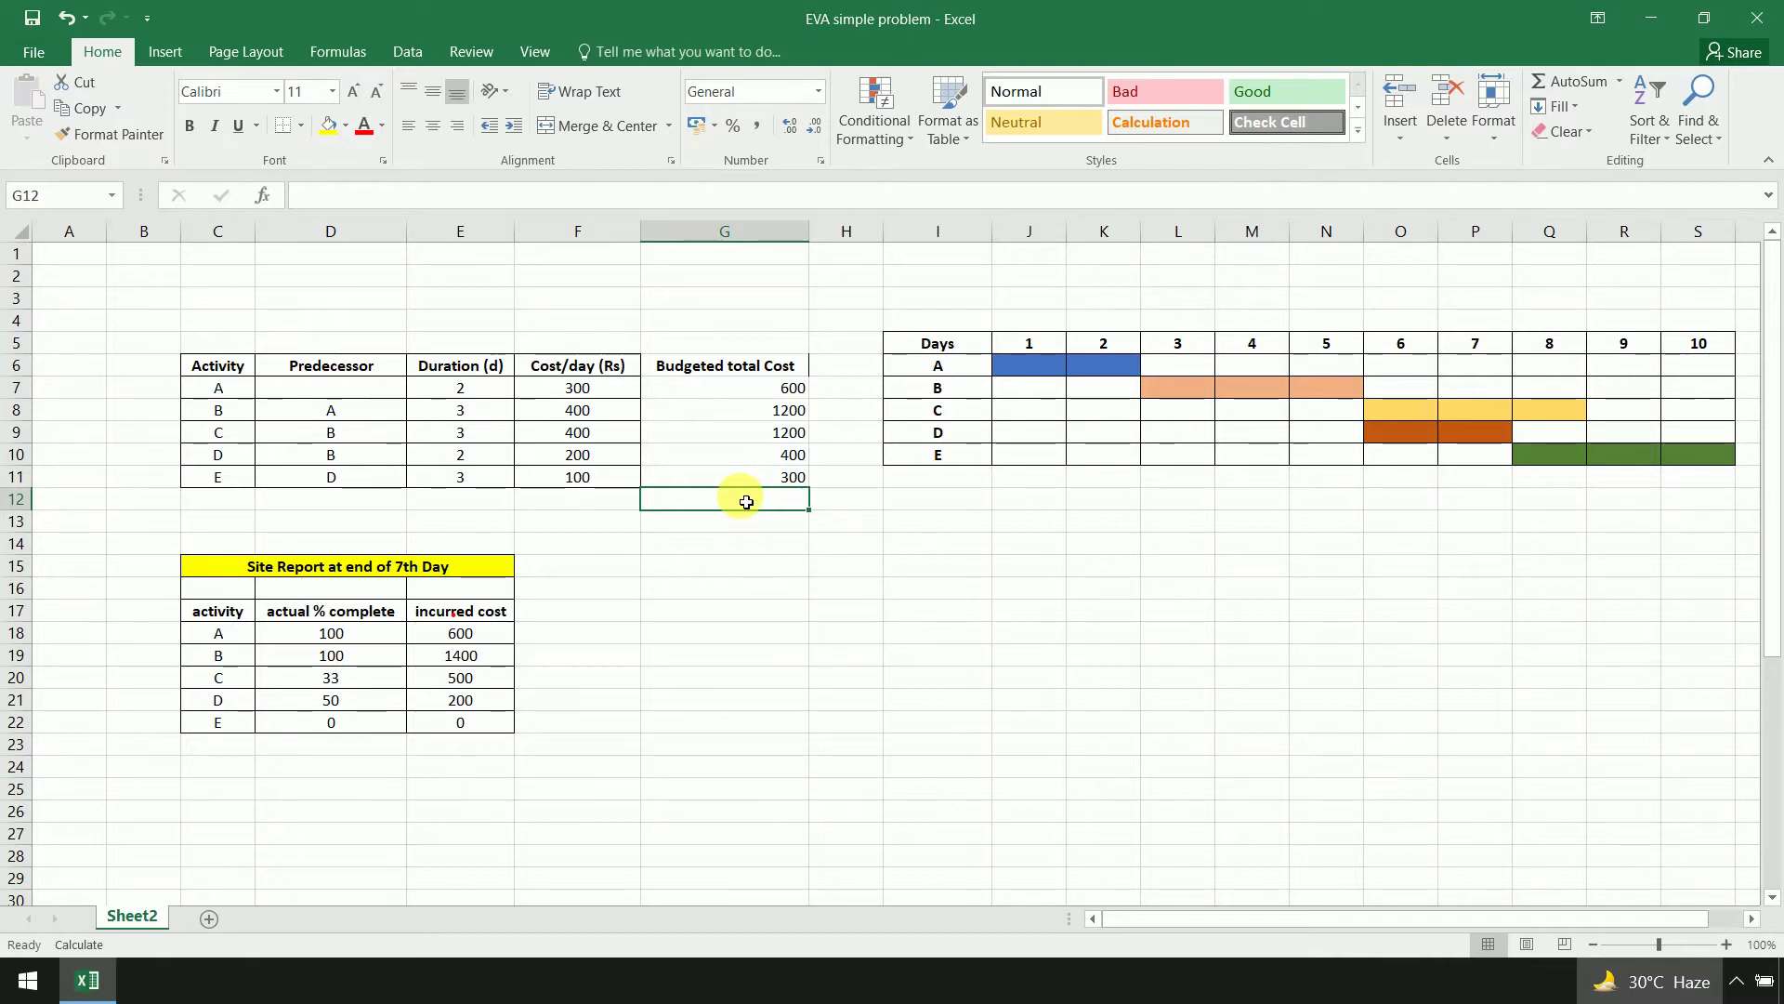
Total the budgeted costs in G12 with =SUM(G7:G11), giving 3700
text(=sum)
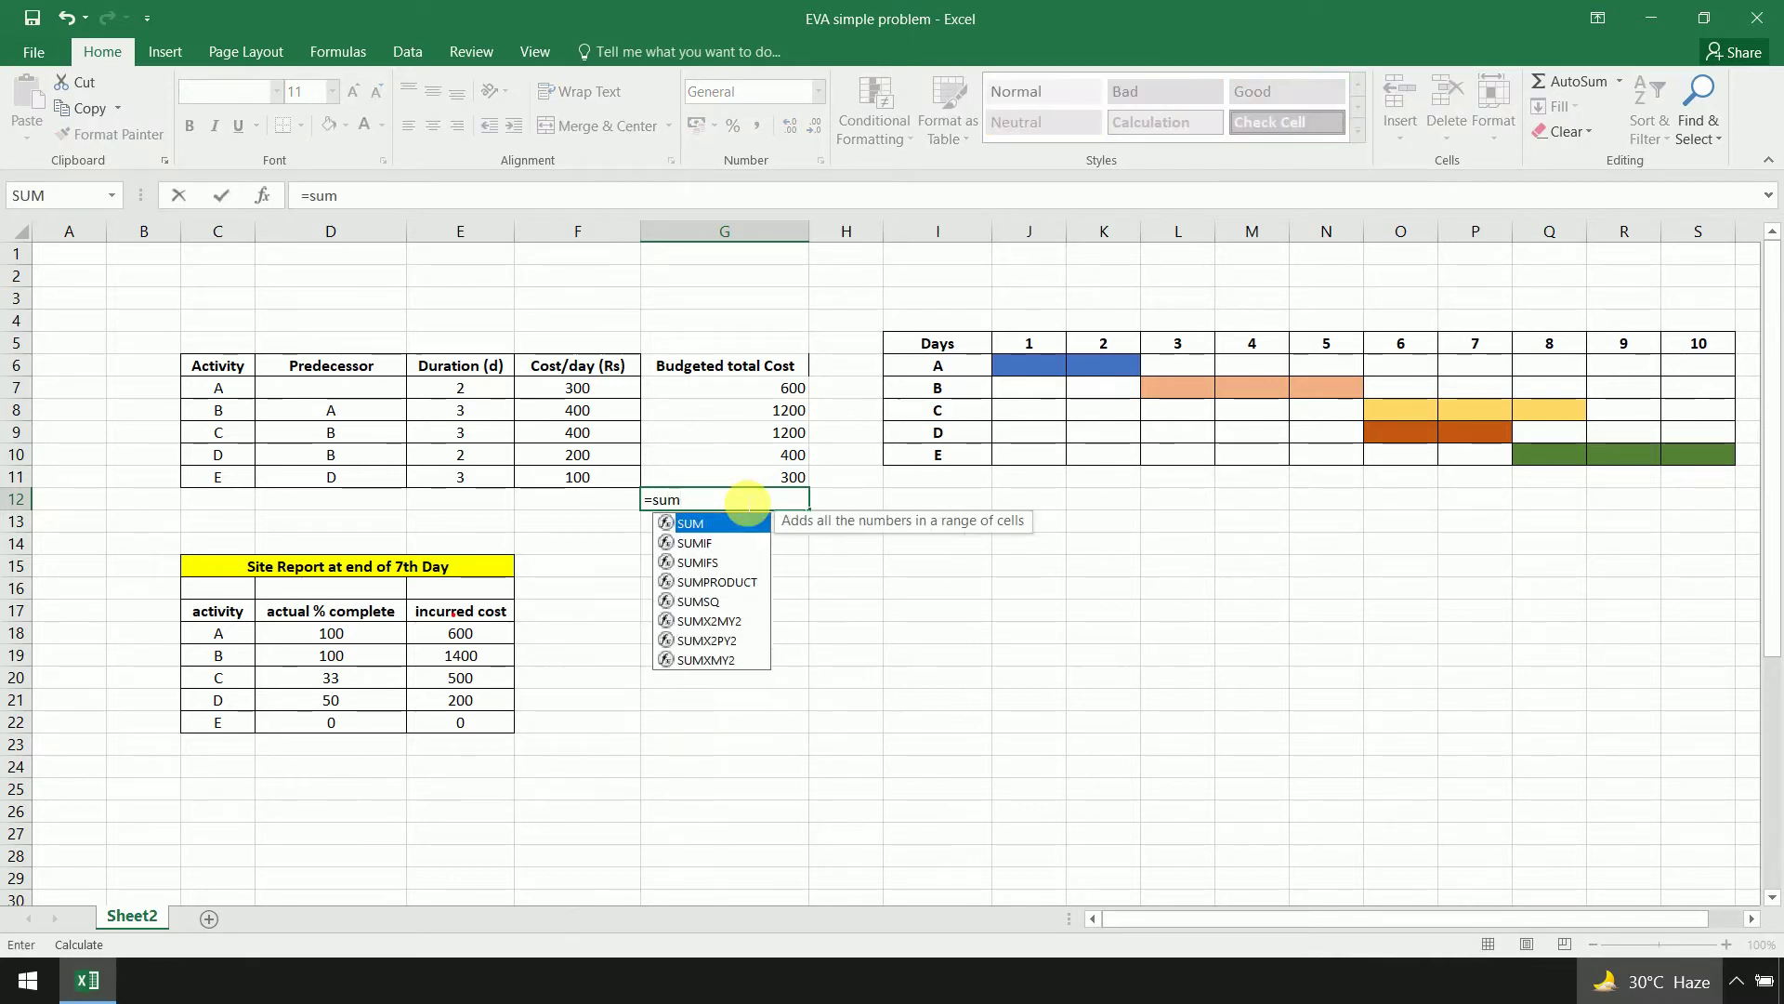
text(()
drag(749, 388, 747, 479)
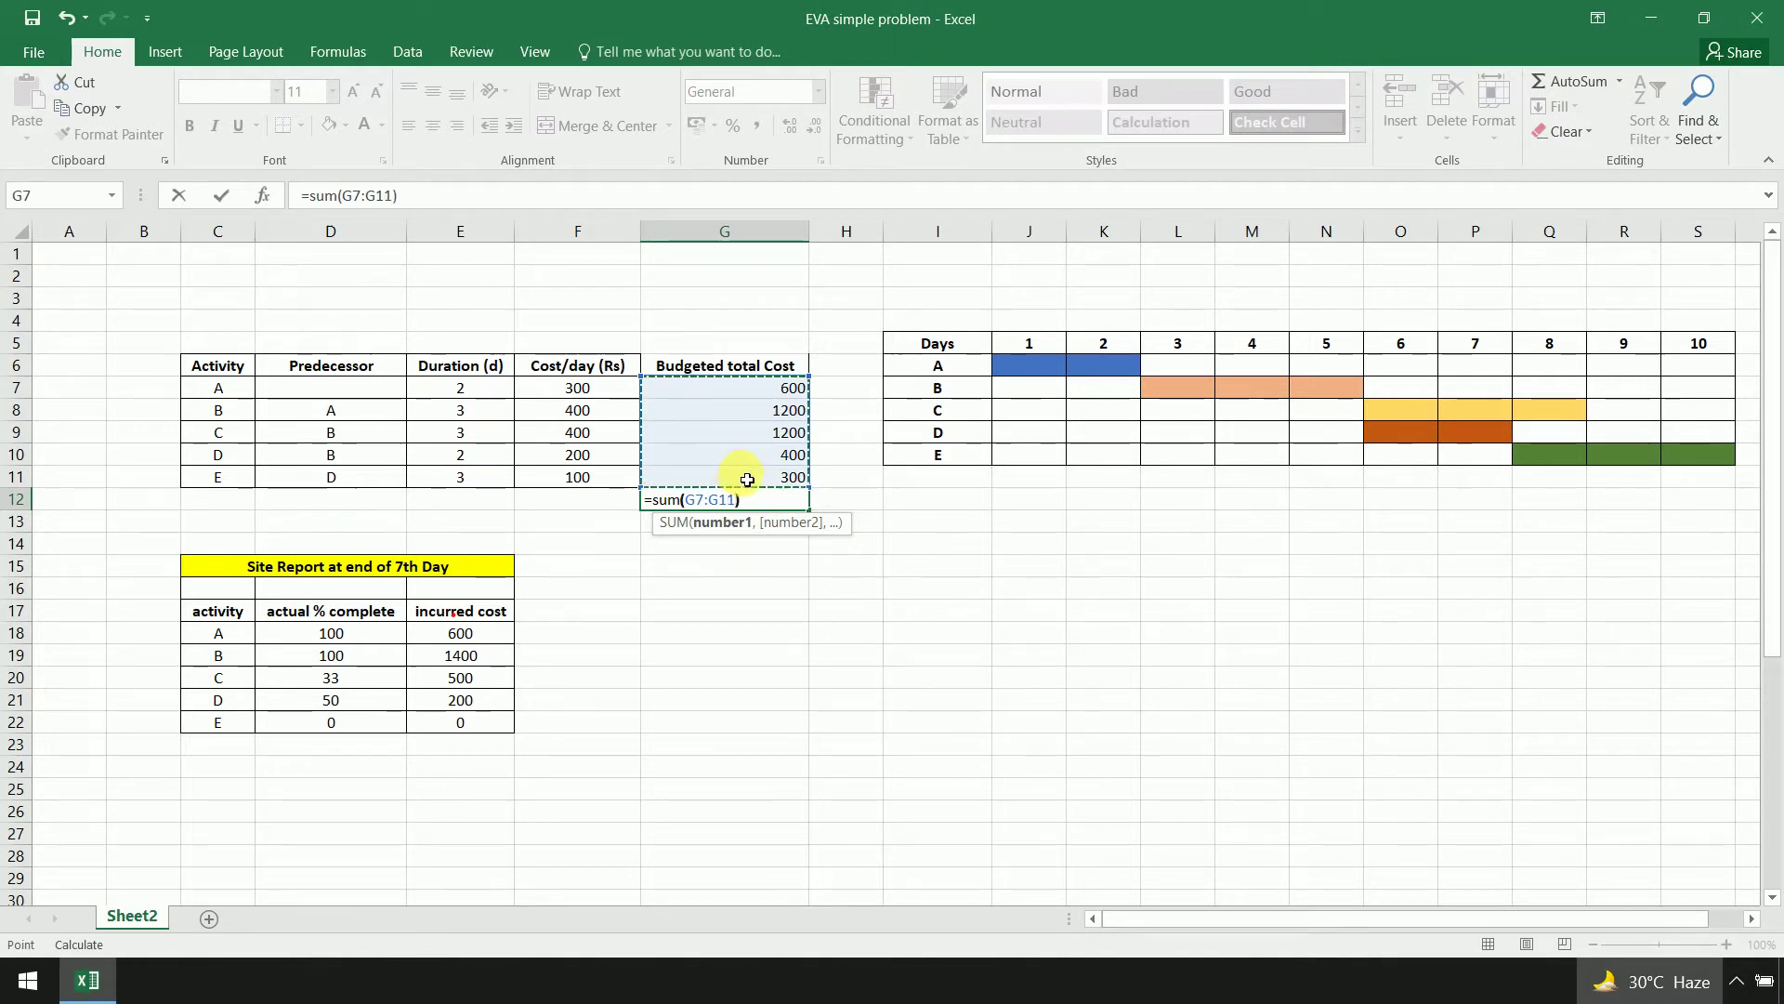
key(Return)
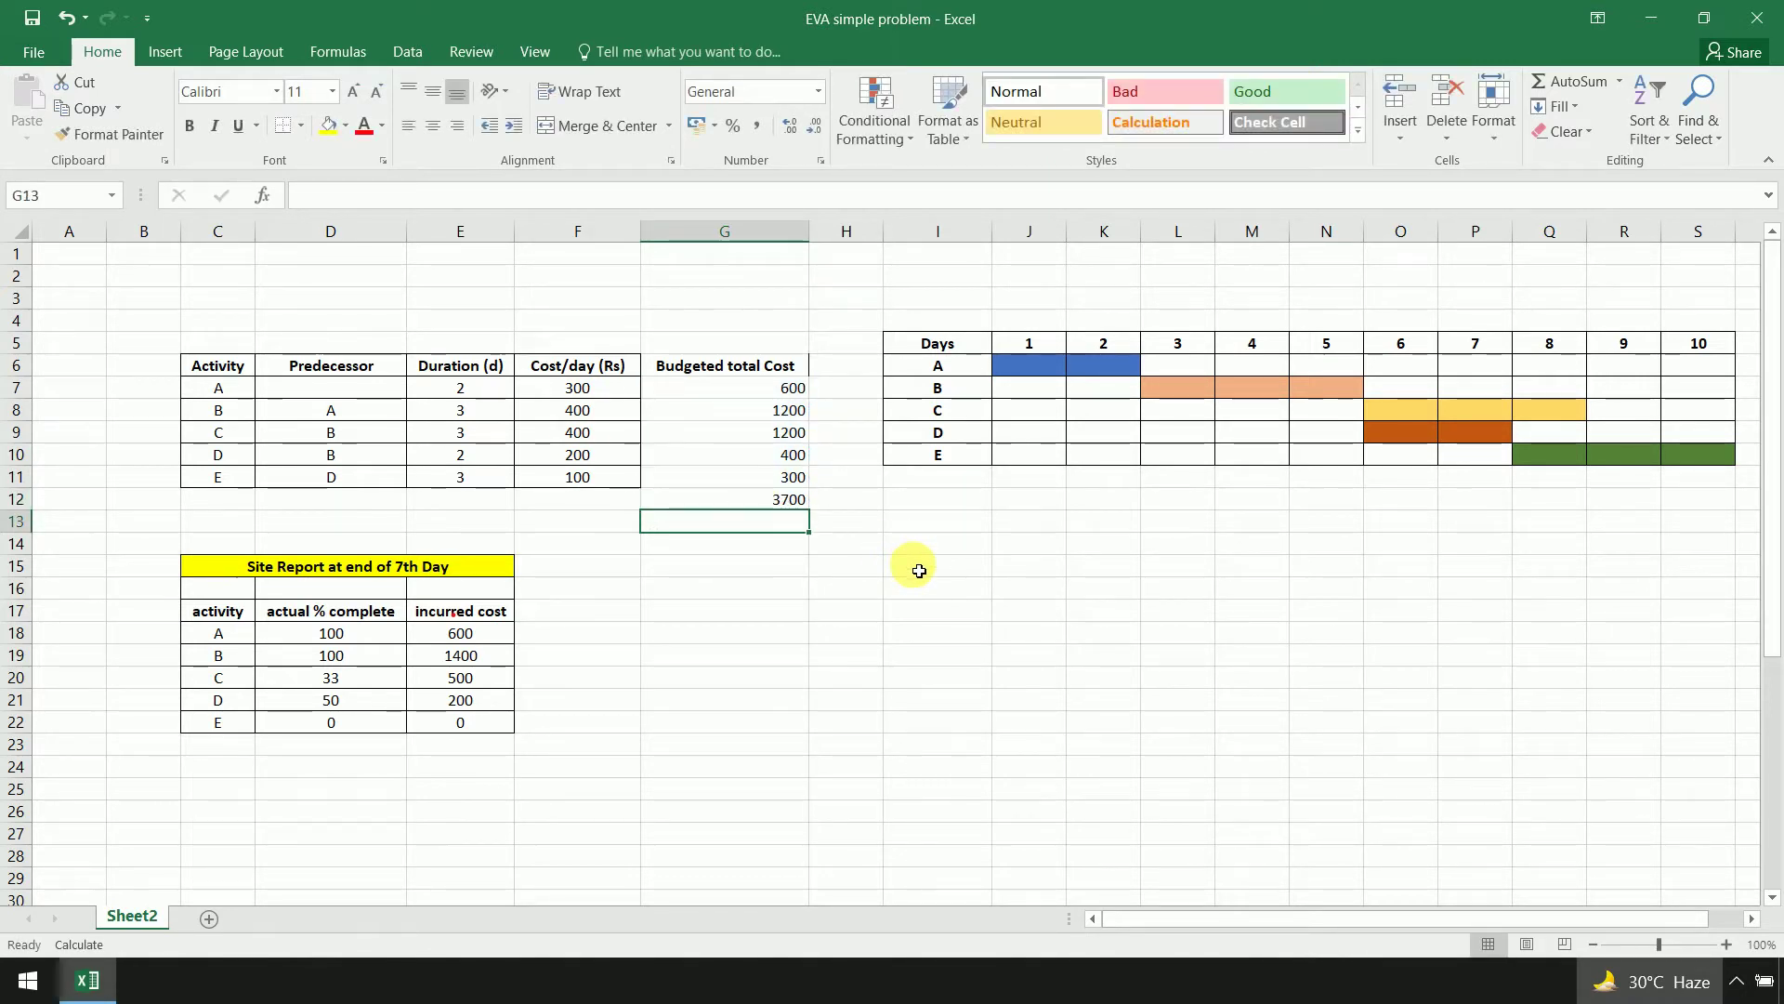
Give G6:G12 all borders and centre alignment, and fill the 3700 total yellow
drag(753, 379, 753, 503)
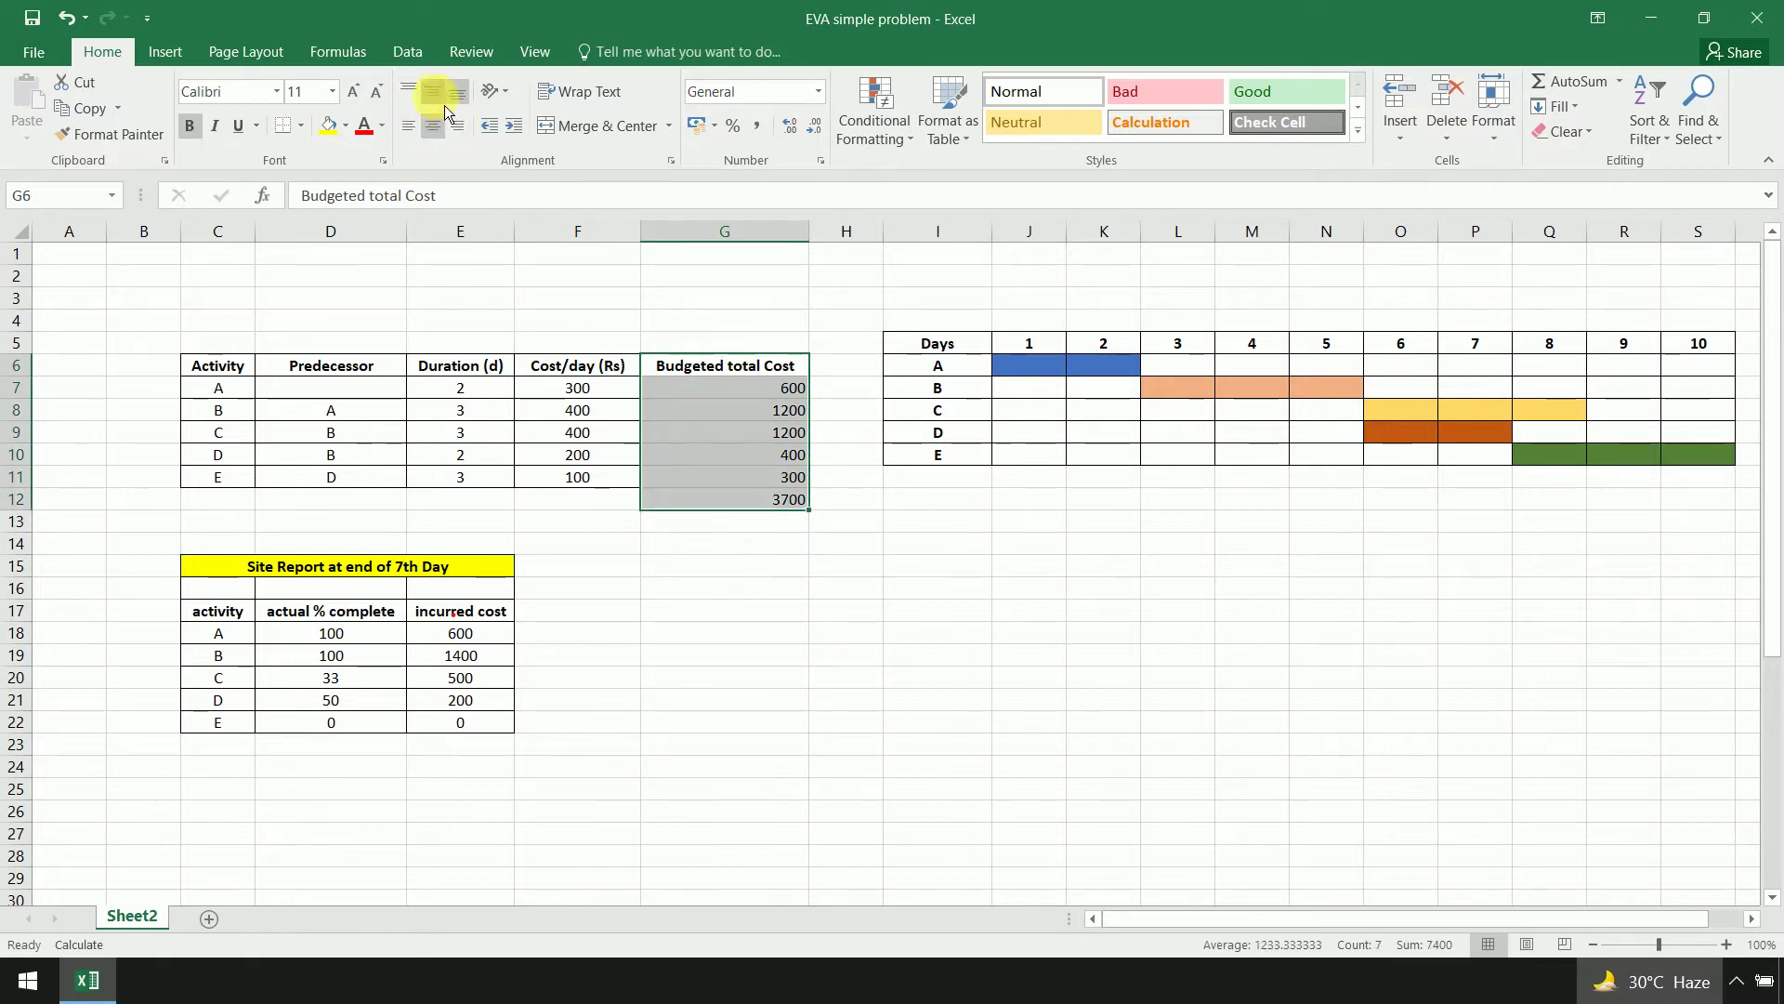
click(302, 126)
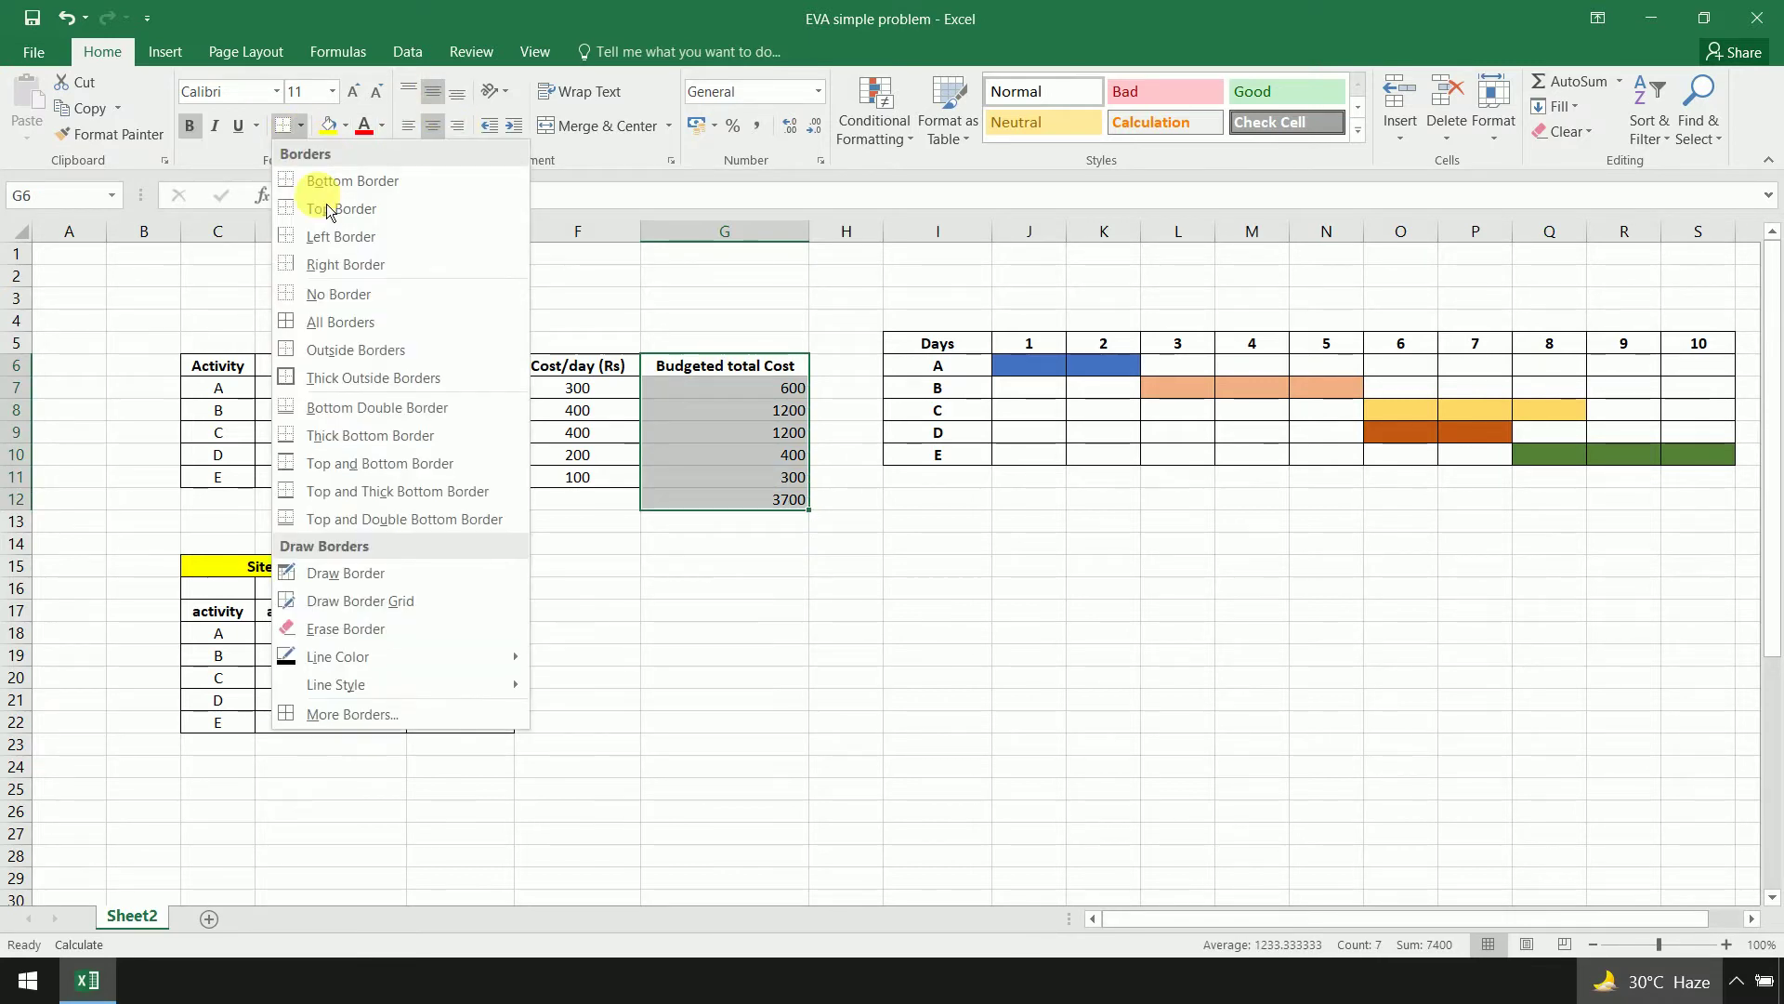
click(362, 323)
click(439, 127)
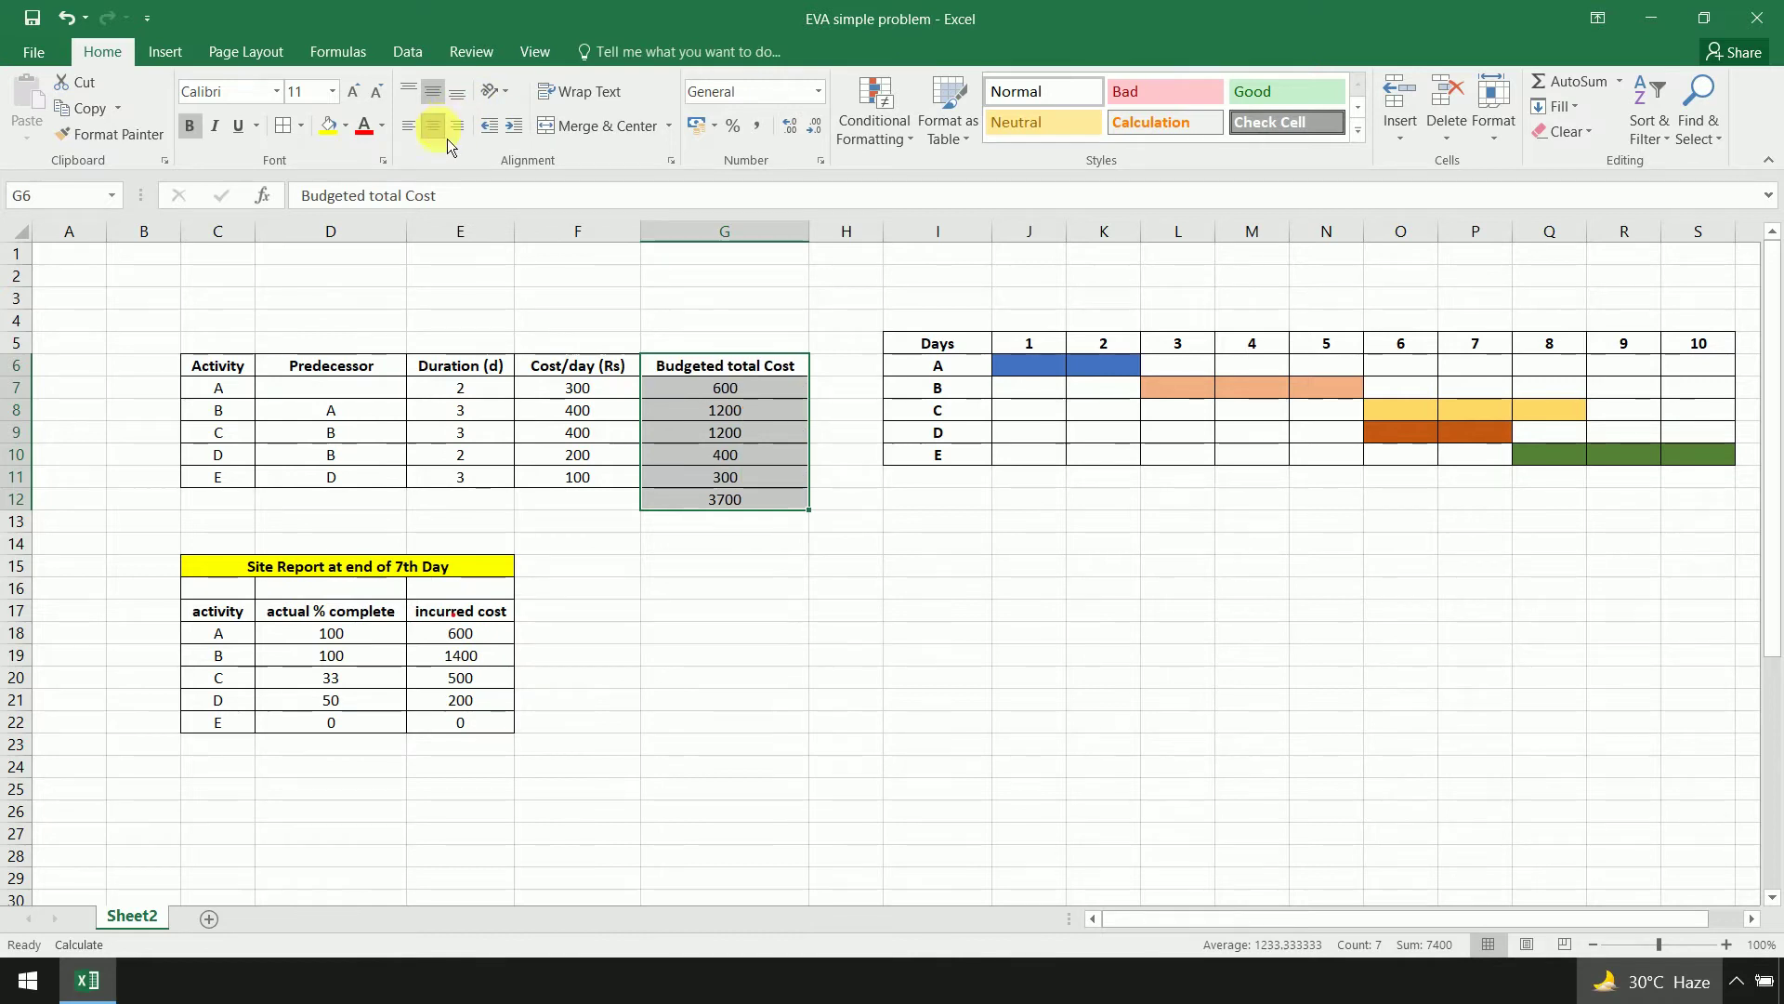
click(924, 569)
click(785, 513)
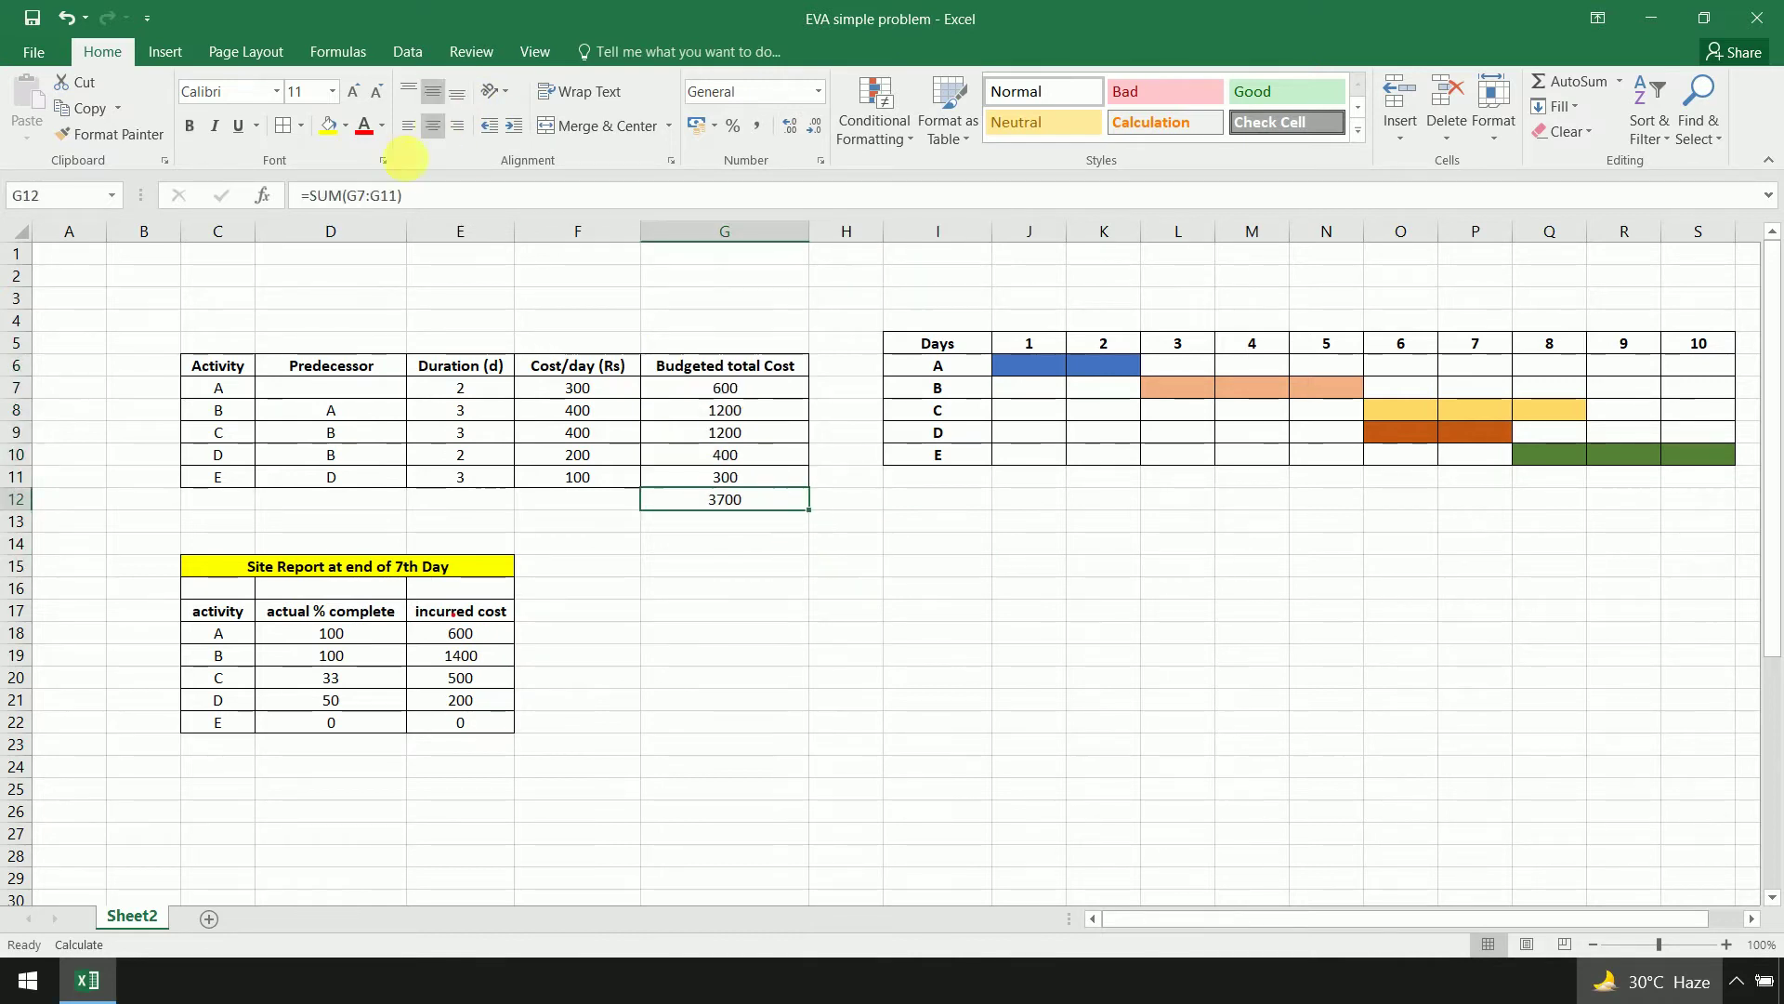
click(330, 128)
click(962, 588)
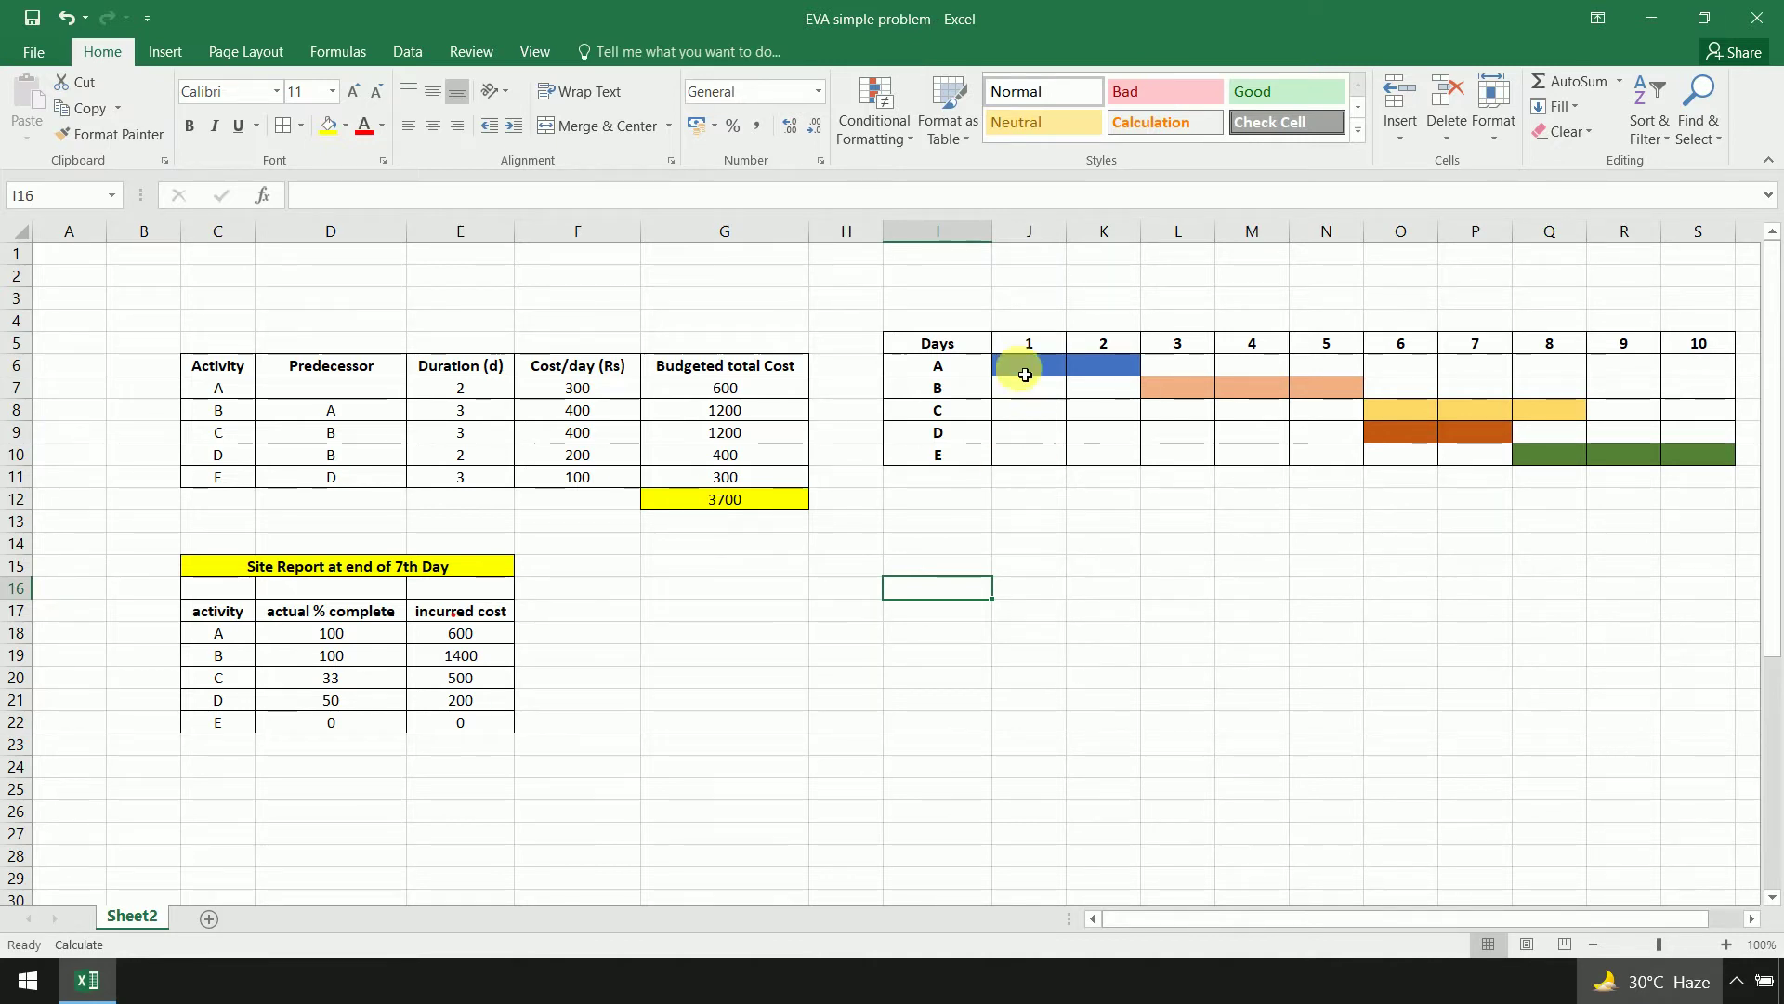
click(1016, 373)
drag(1016, 373, 1092, 373)
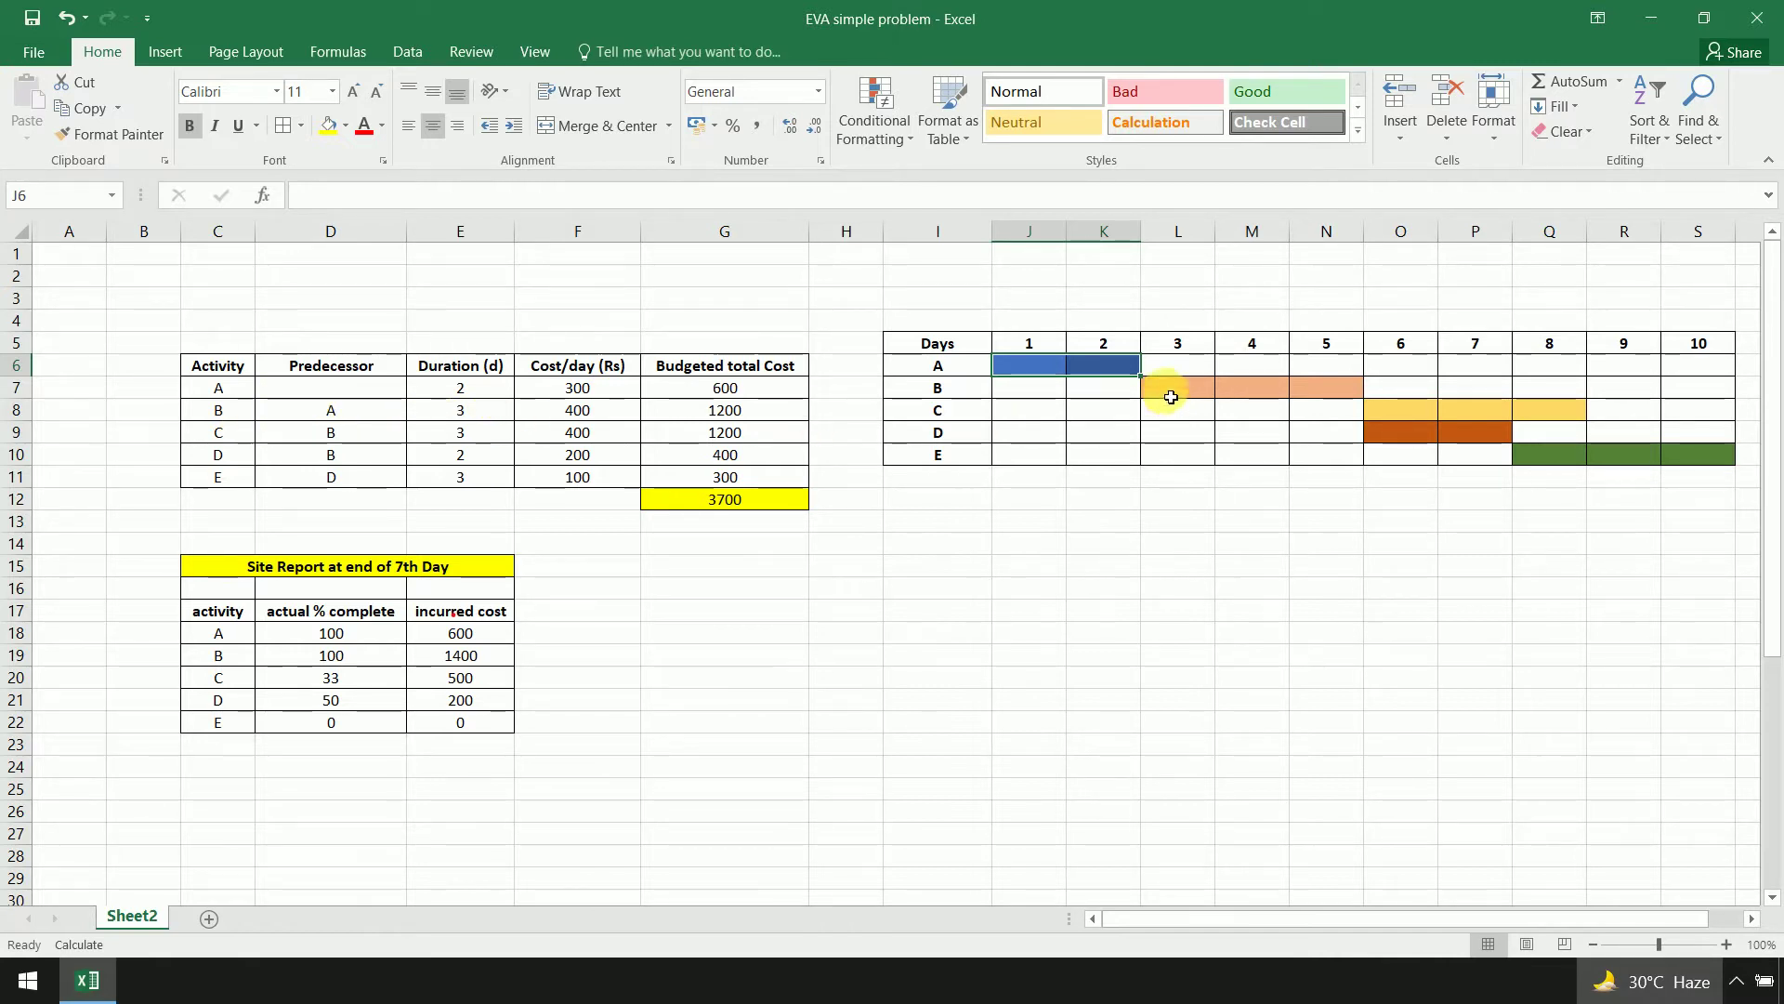
drag(1167, 390, 1314, 389)
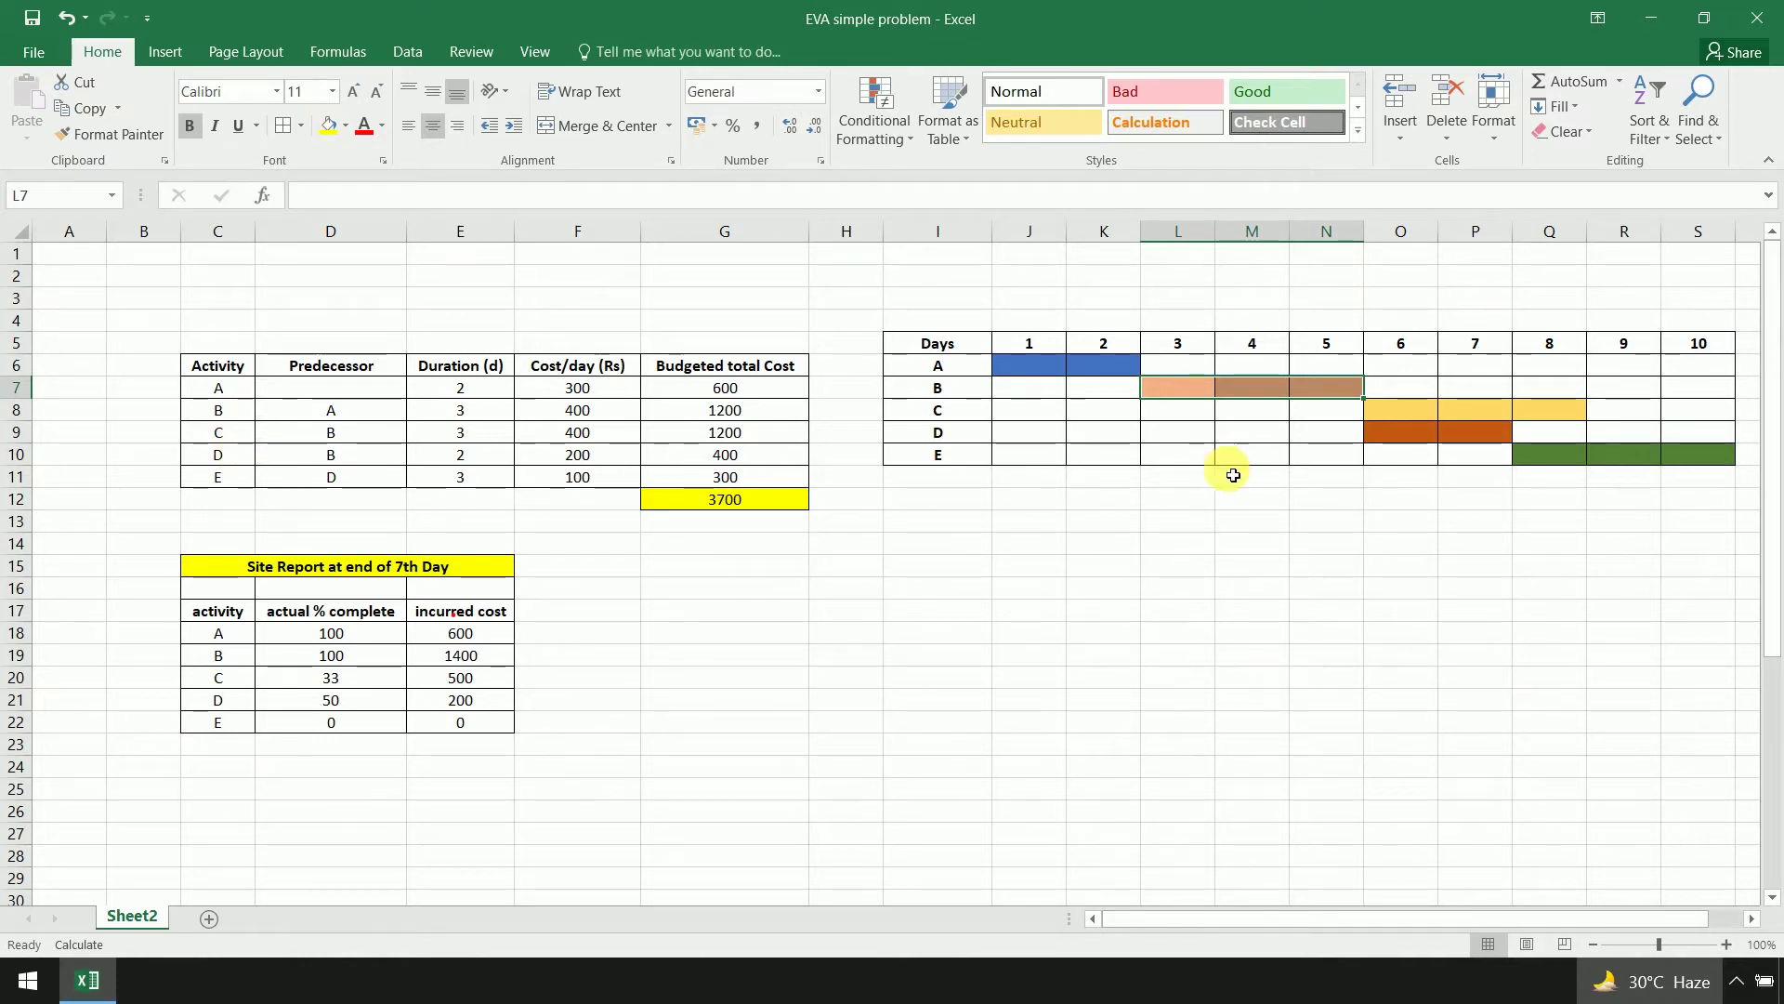
drag(1401, 411, 1547, 415)
drag(1408, 435, 1476, 441)
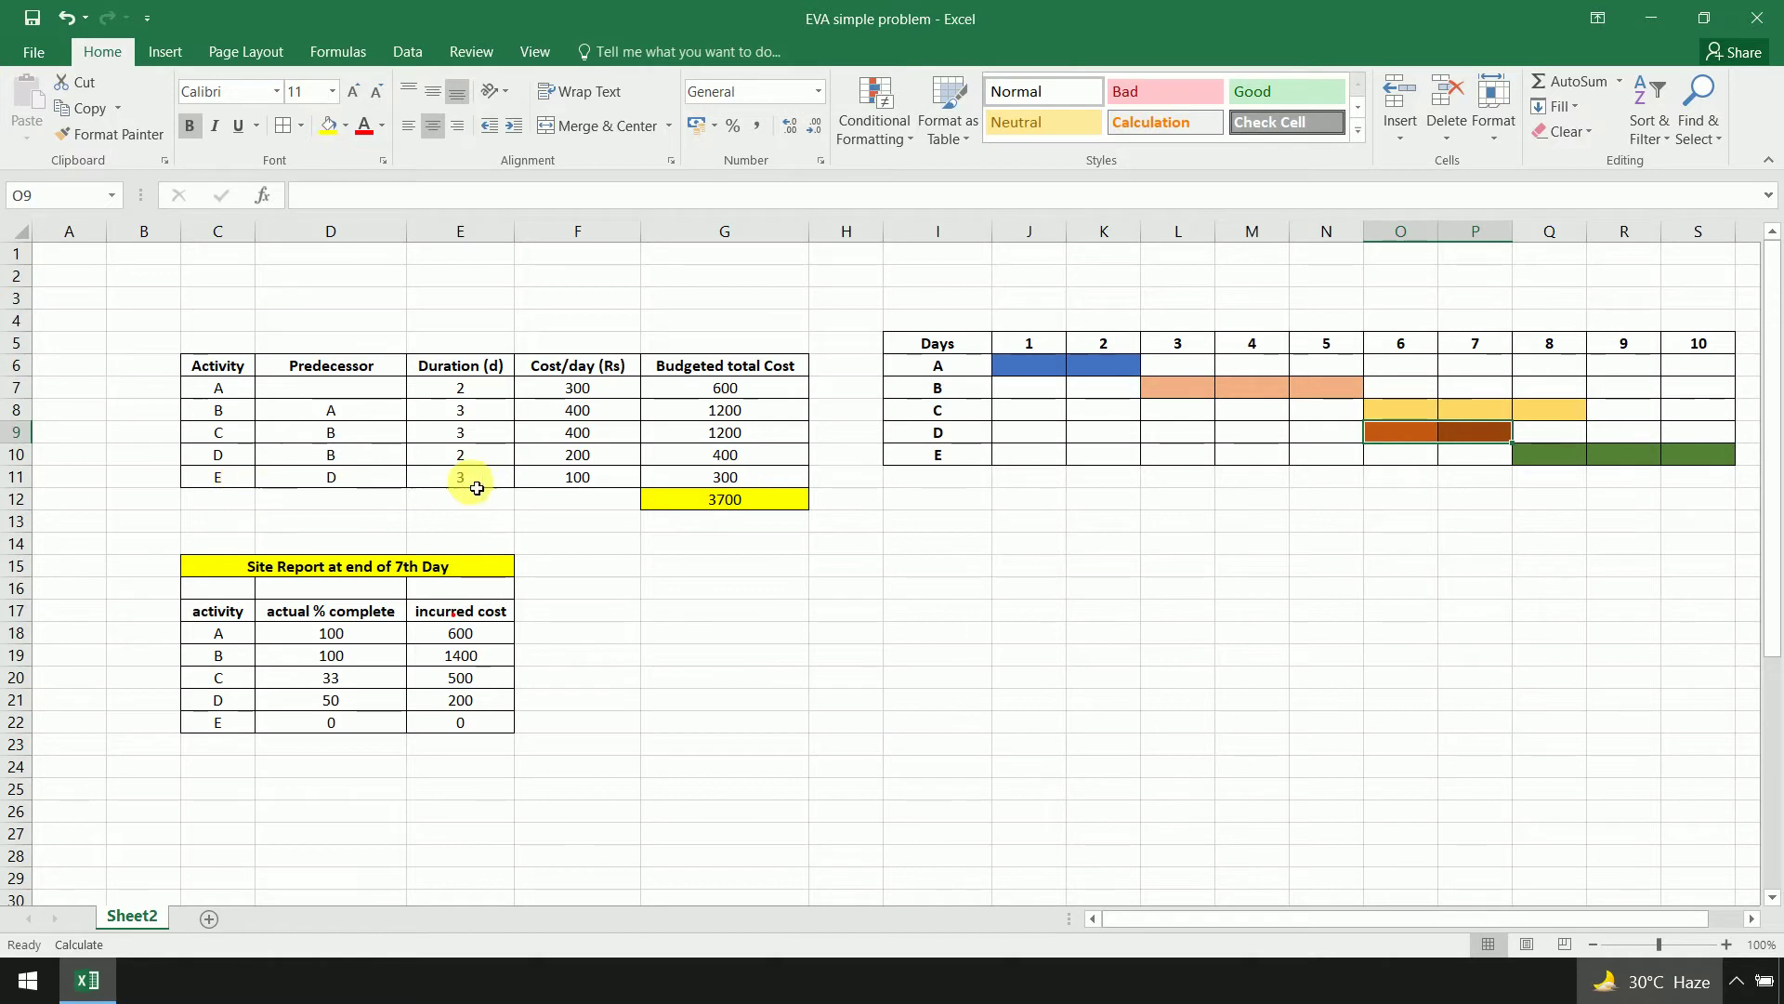
drag(1569, 462, 1692, 459)
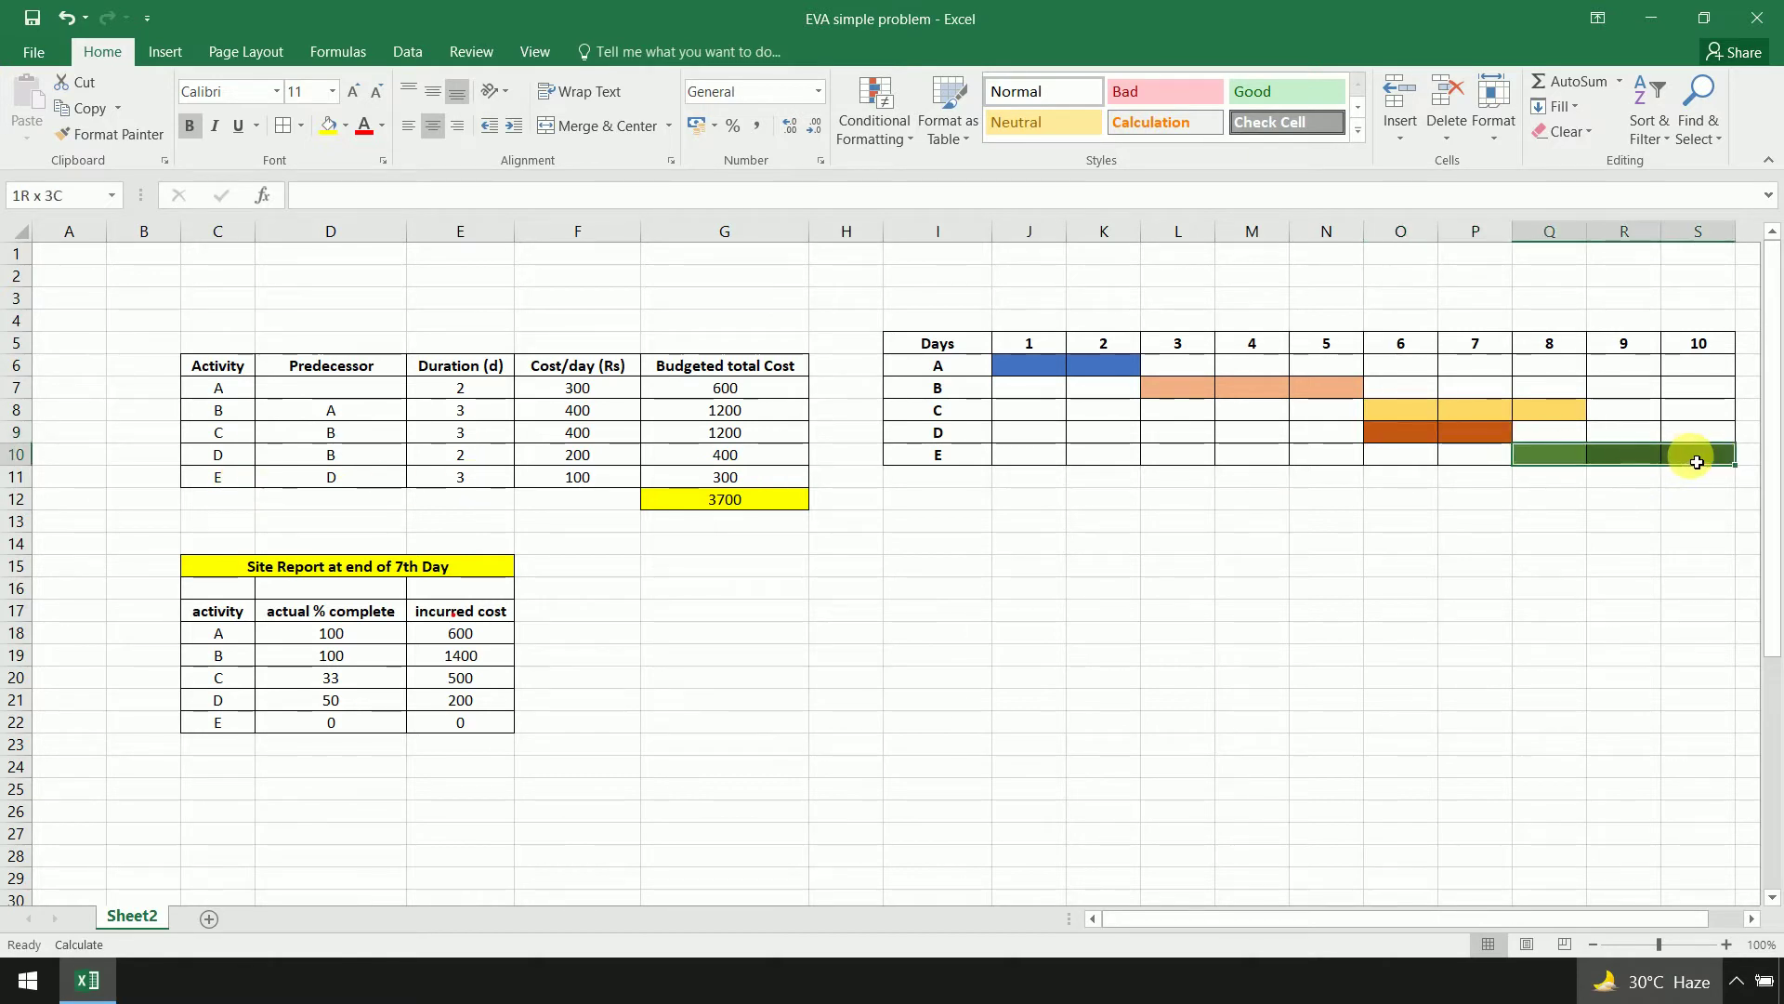
drag(1040, 350, 1701, 344)
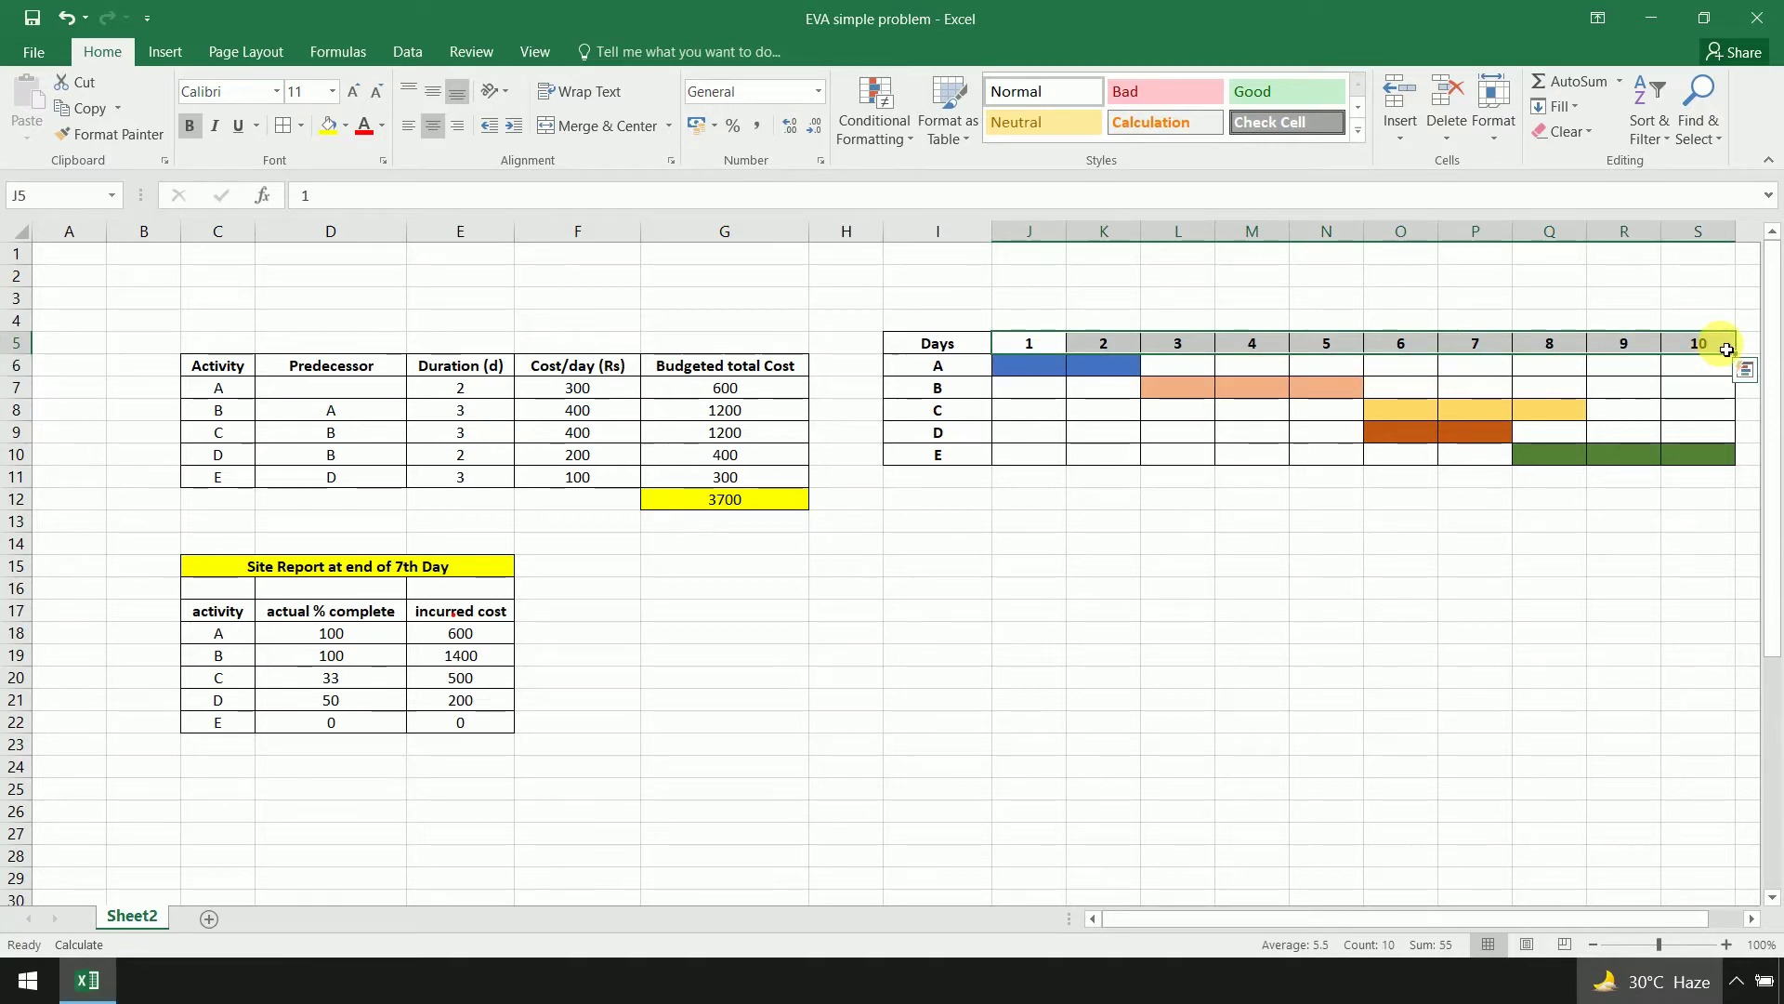
Fill the day 10 heading cell S5 light gold, then select the 7th-day site report title
click(1726, 349)
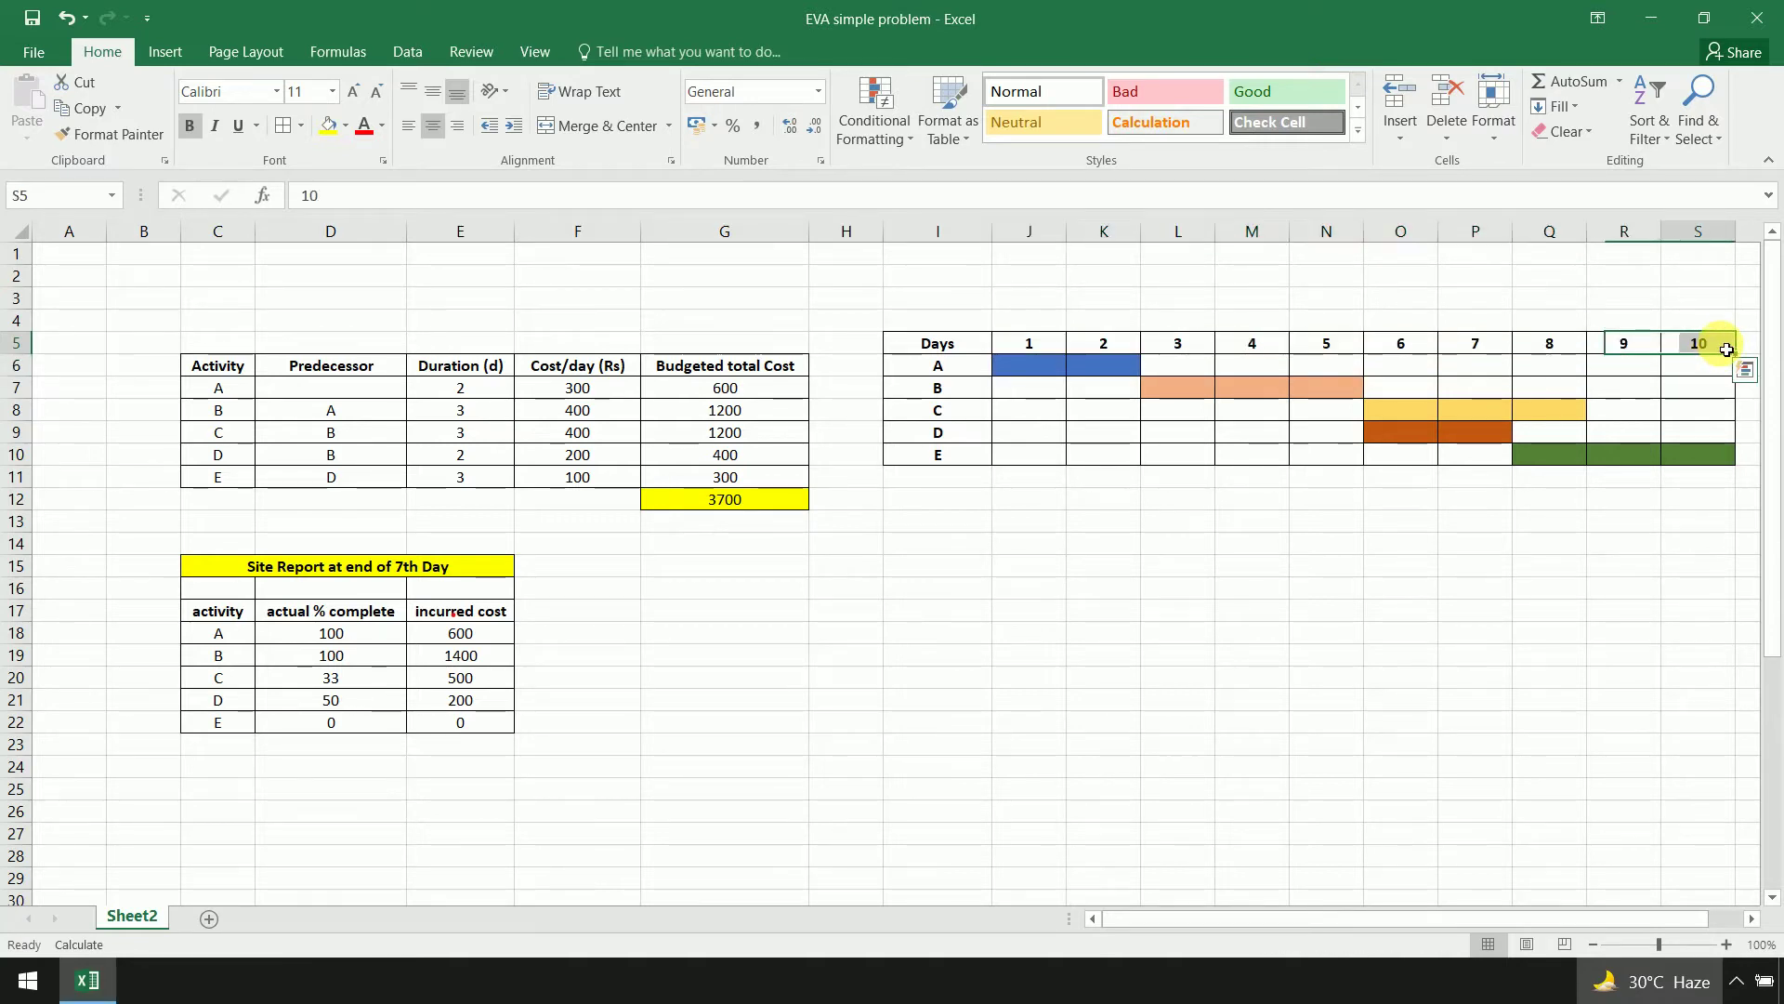
click(346, 125)
click(446, 217)
click(1326, 677)
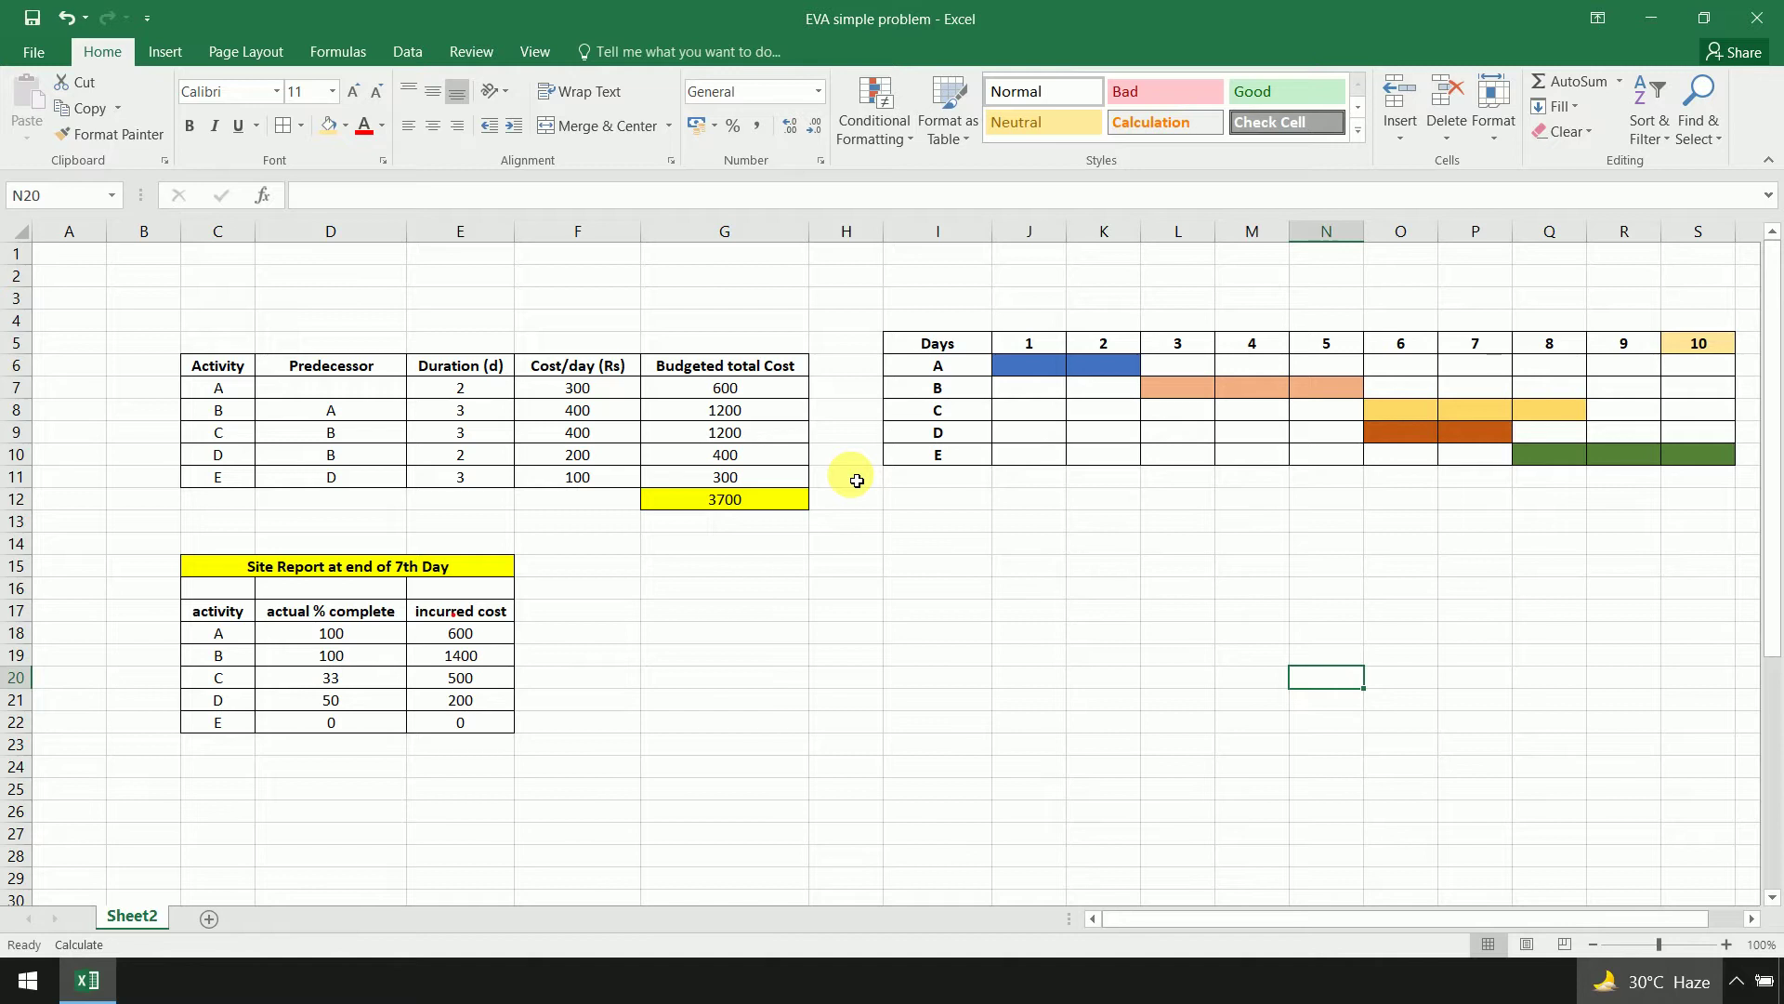
click(460, 571)
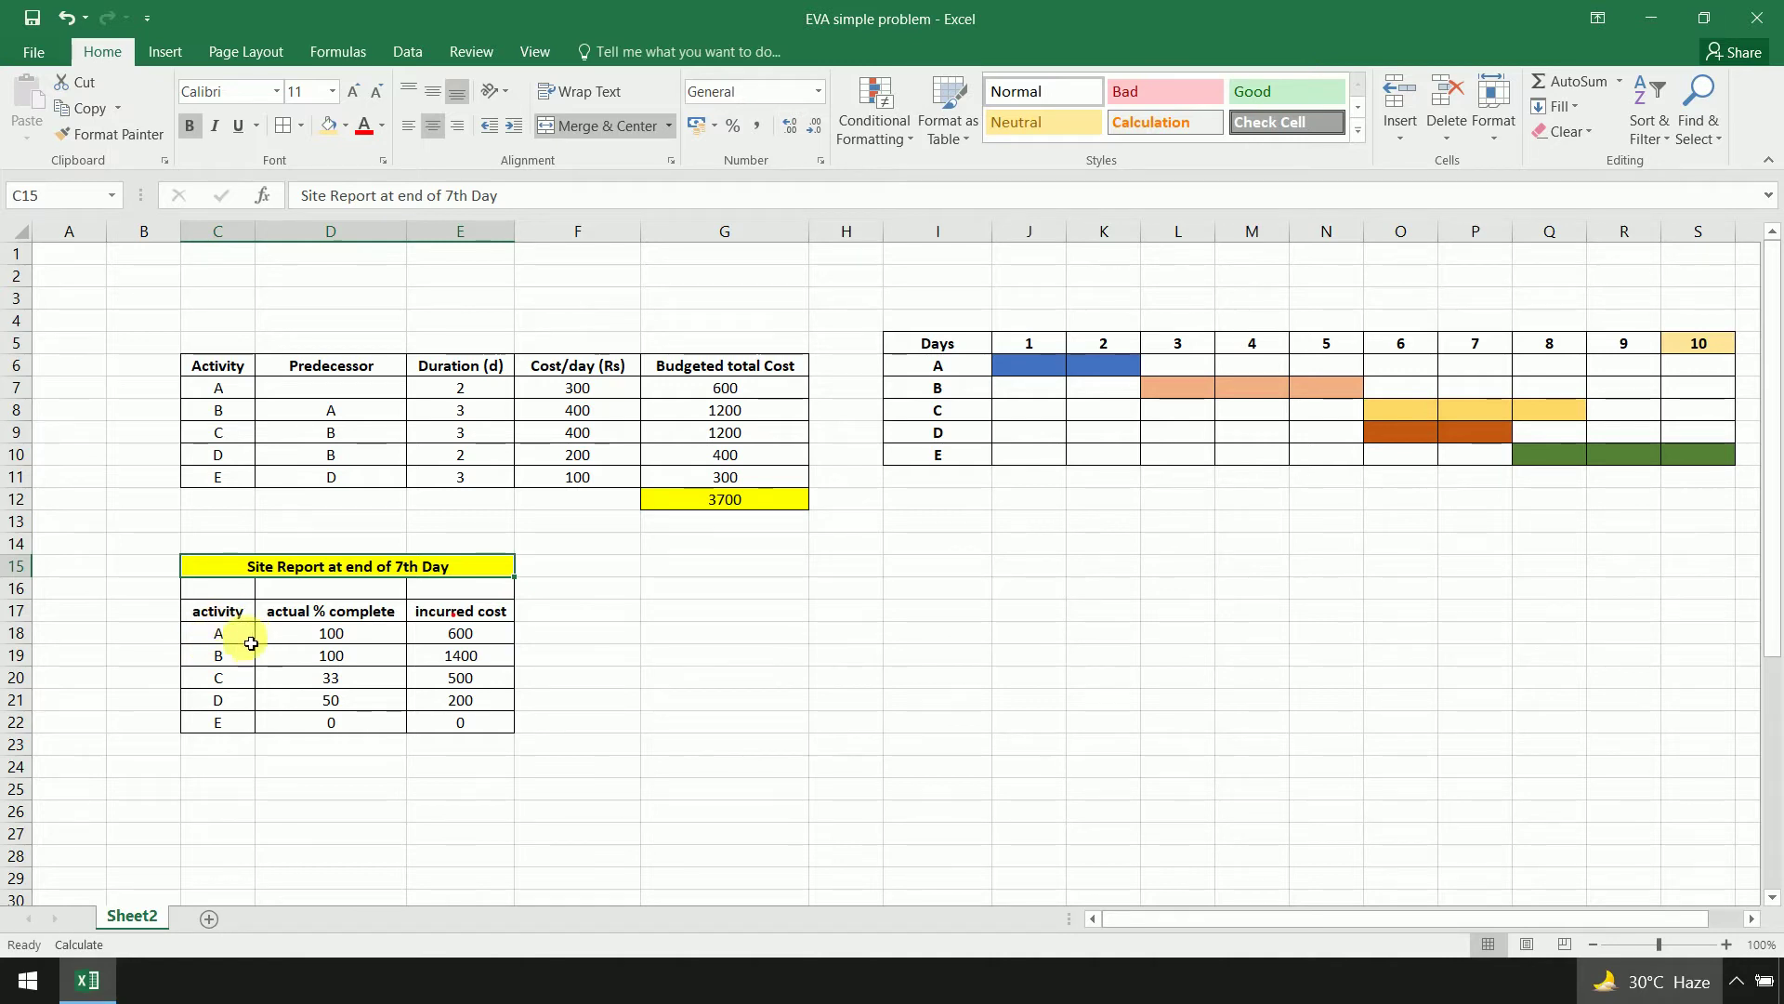
Review A's and B's site-report figures: 100% complete, incurred costs 600 and 1400
click(307, 642)
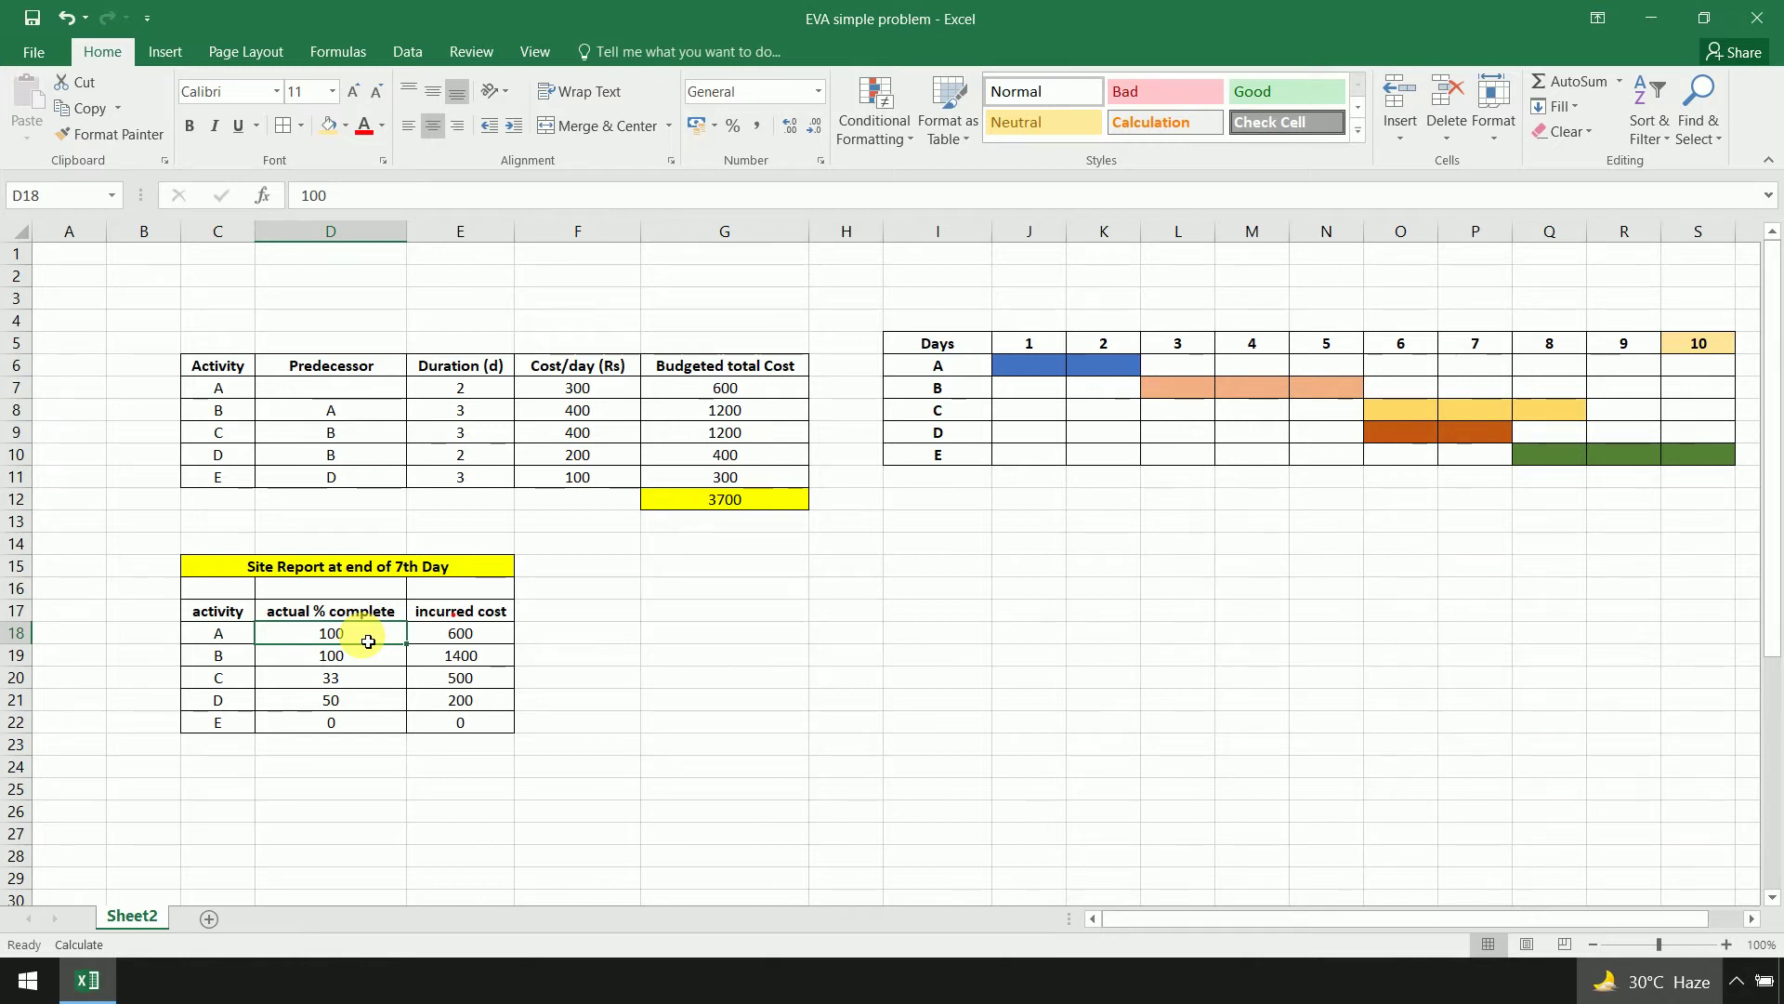
click(498, 640)
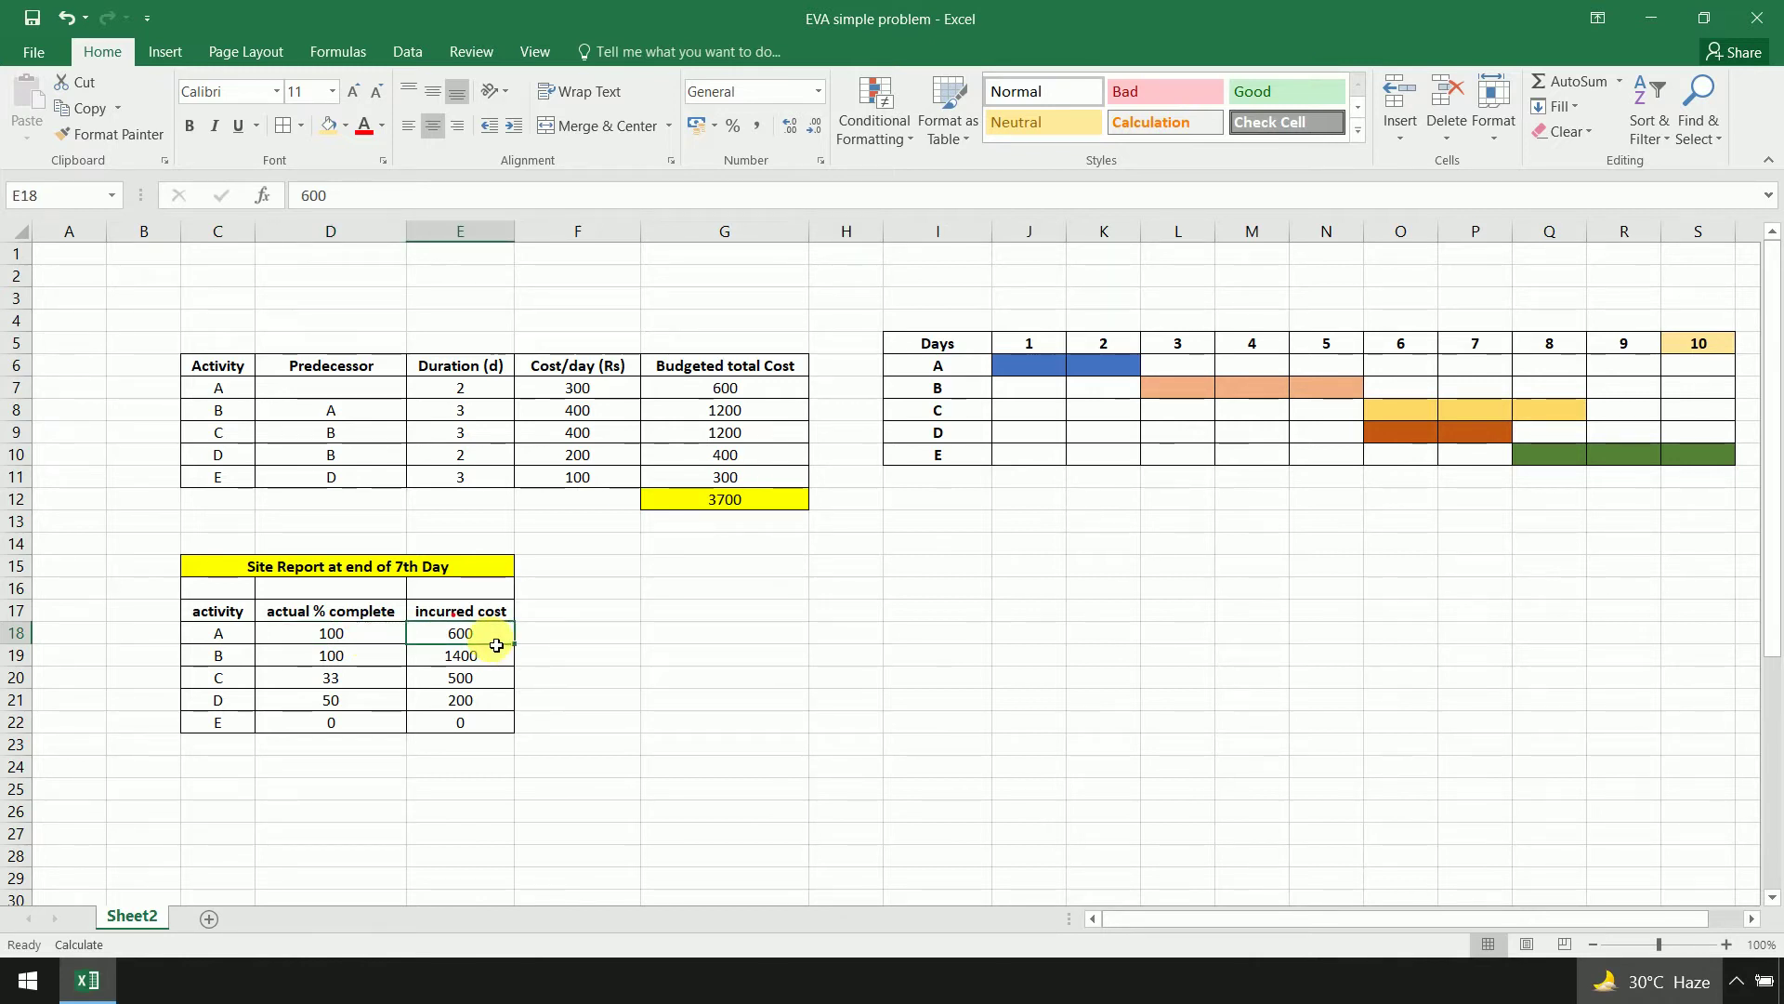
click(246, 661)
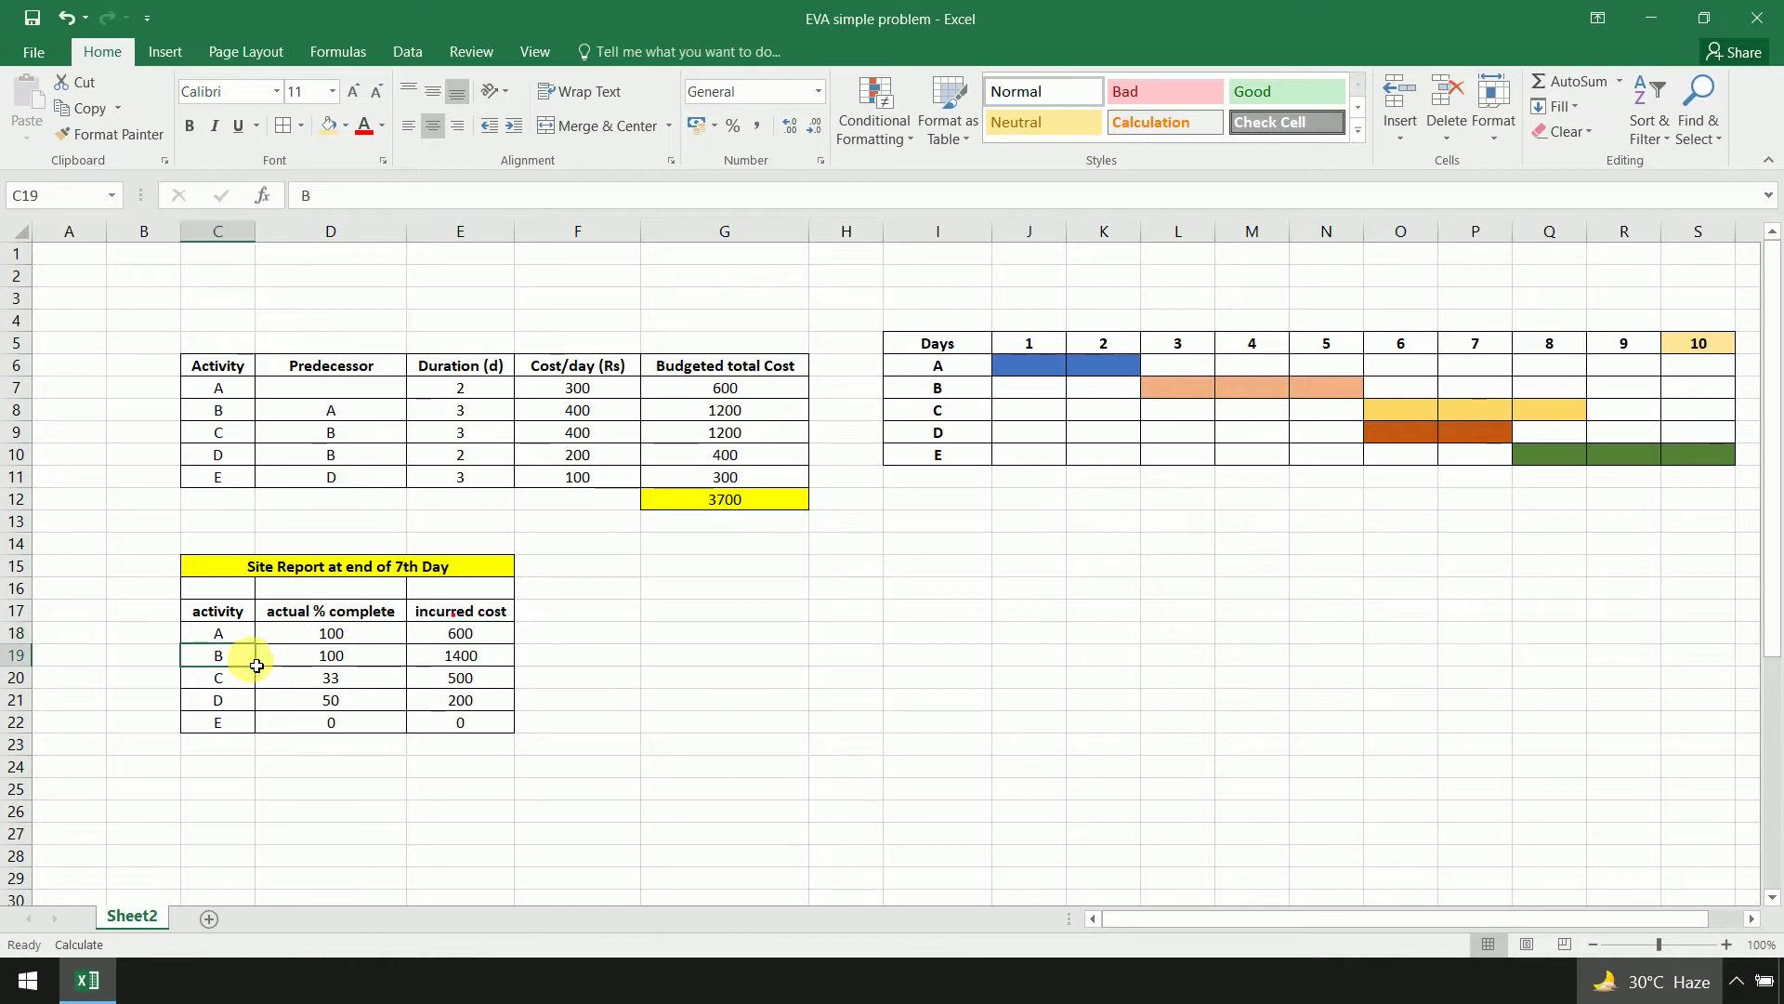
click(387, 661)
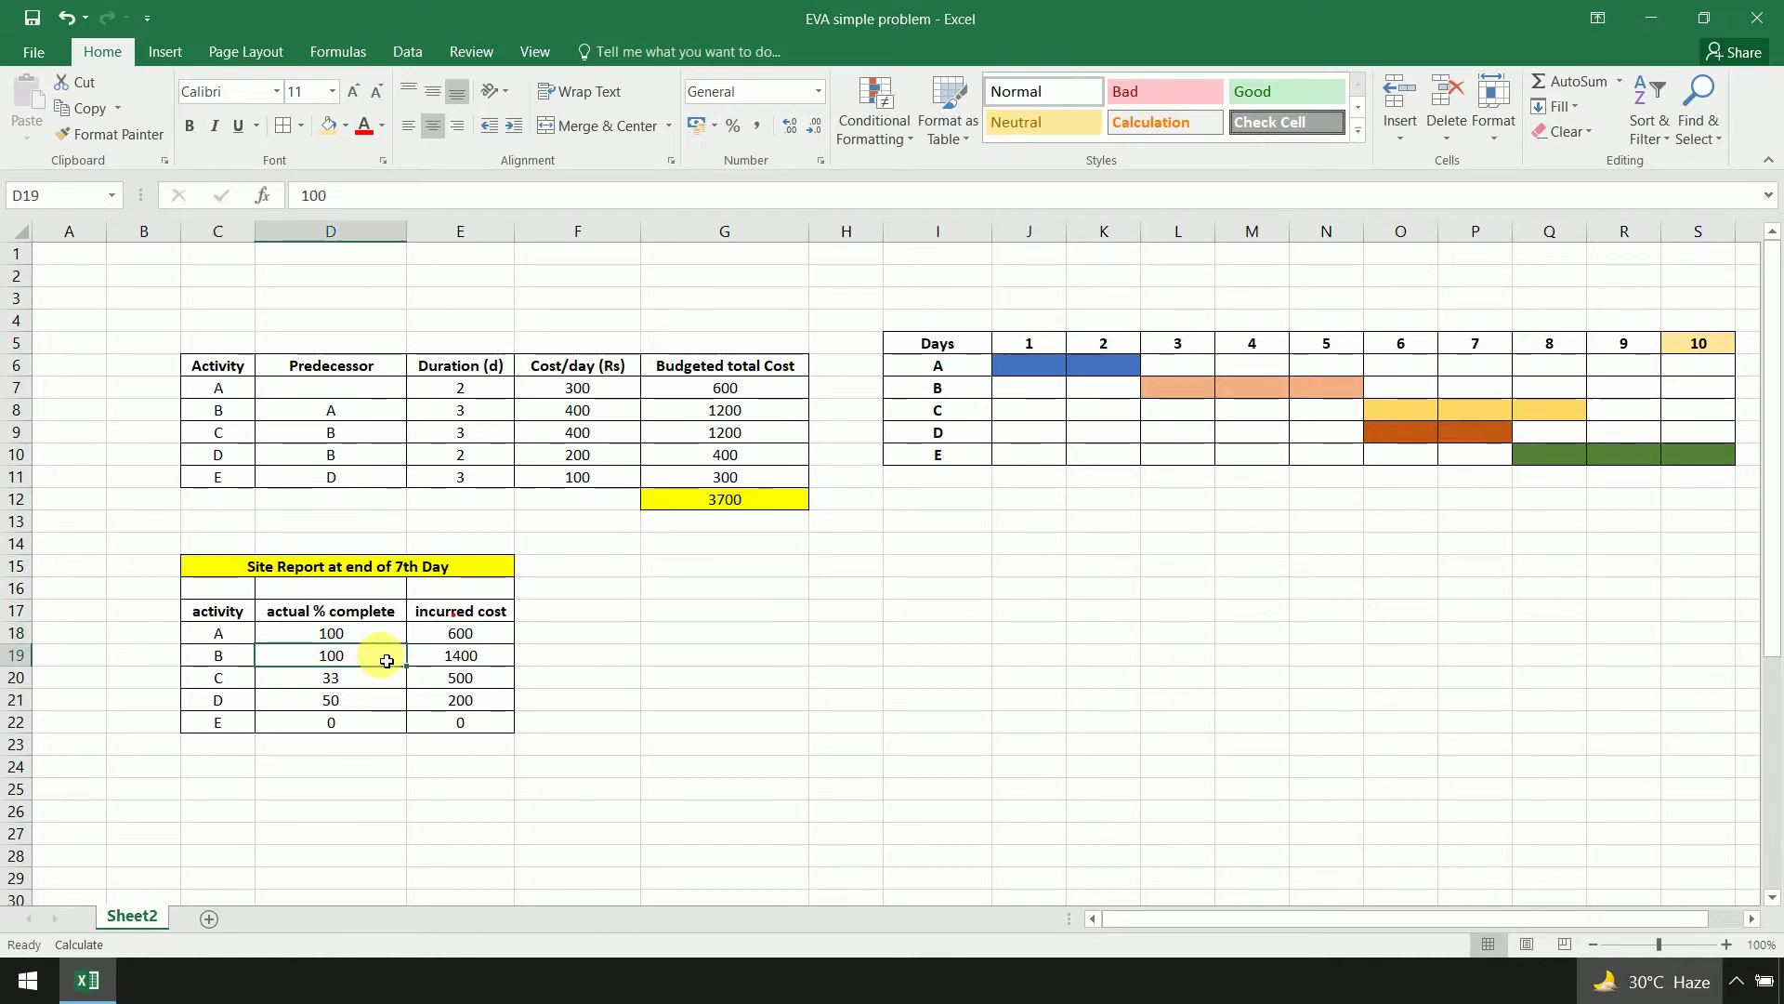
click(513, 665)
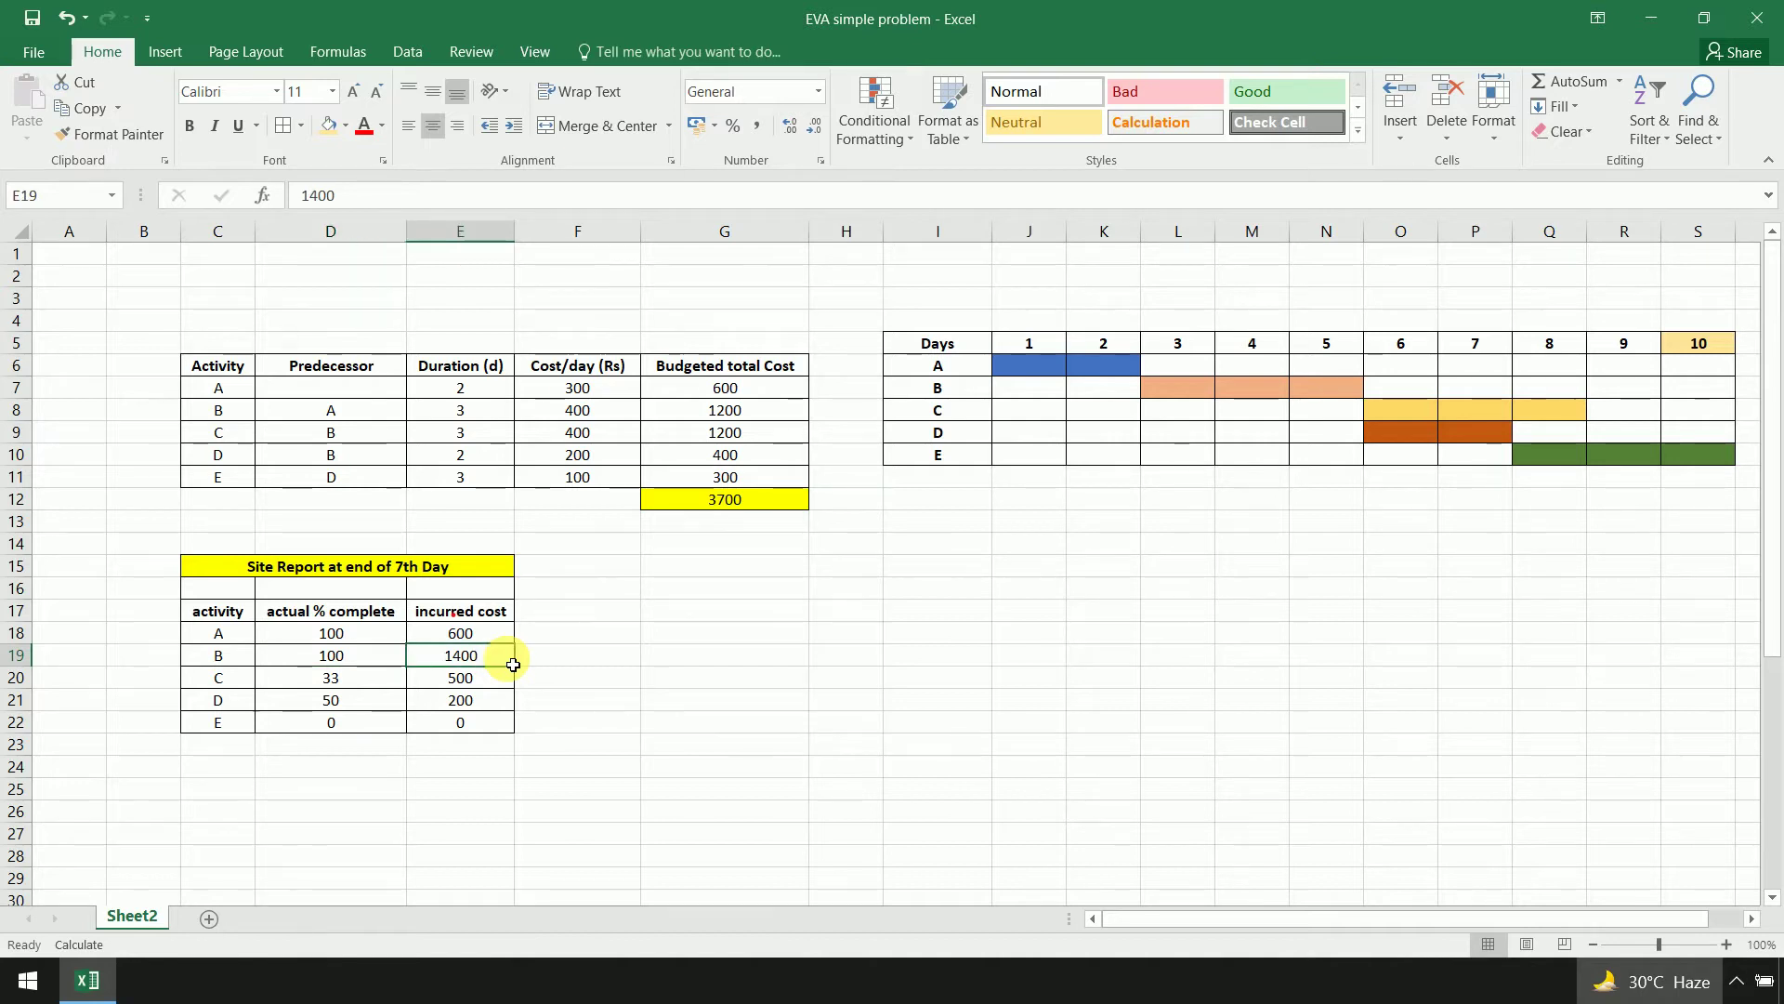
Set activity C's actual % complete in D20 to 33.33
click(228, 683)
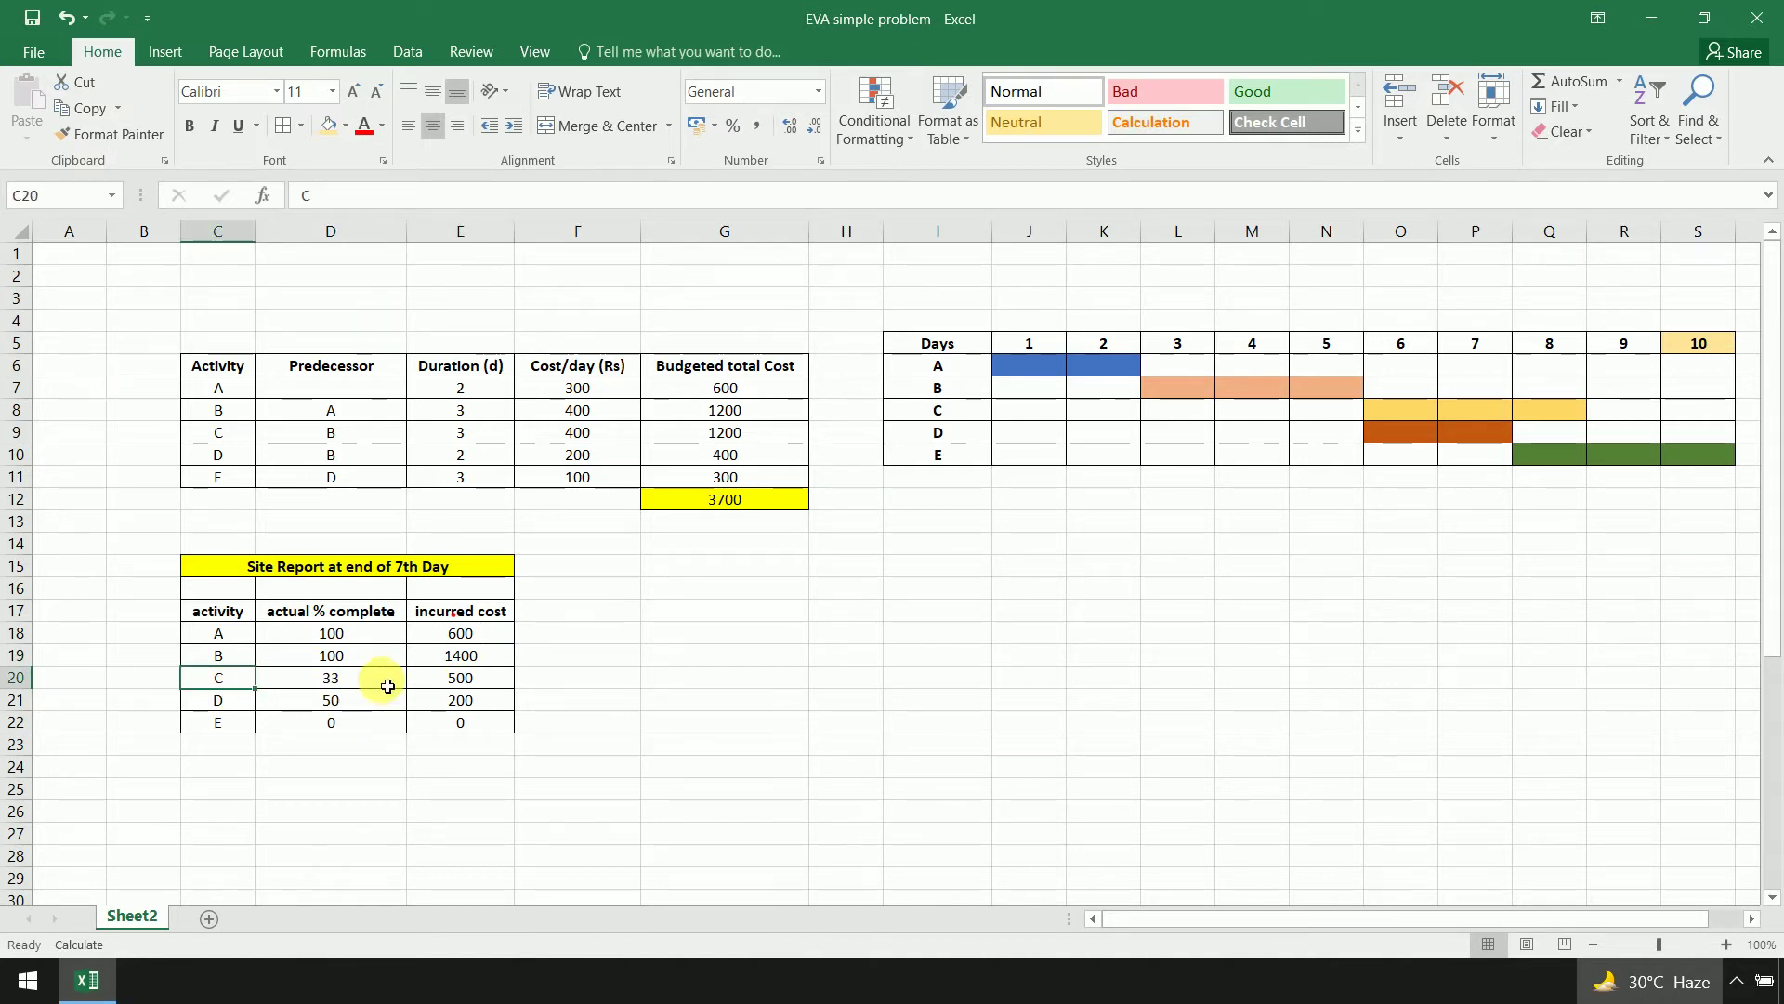
click(376, 679)
text(.33)
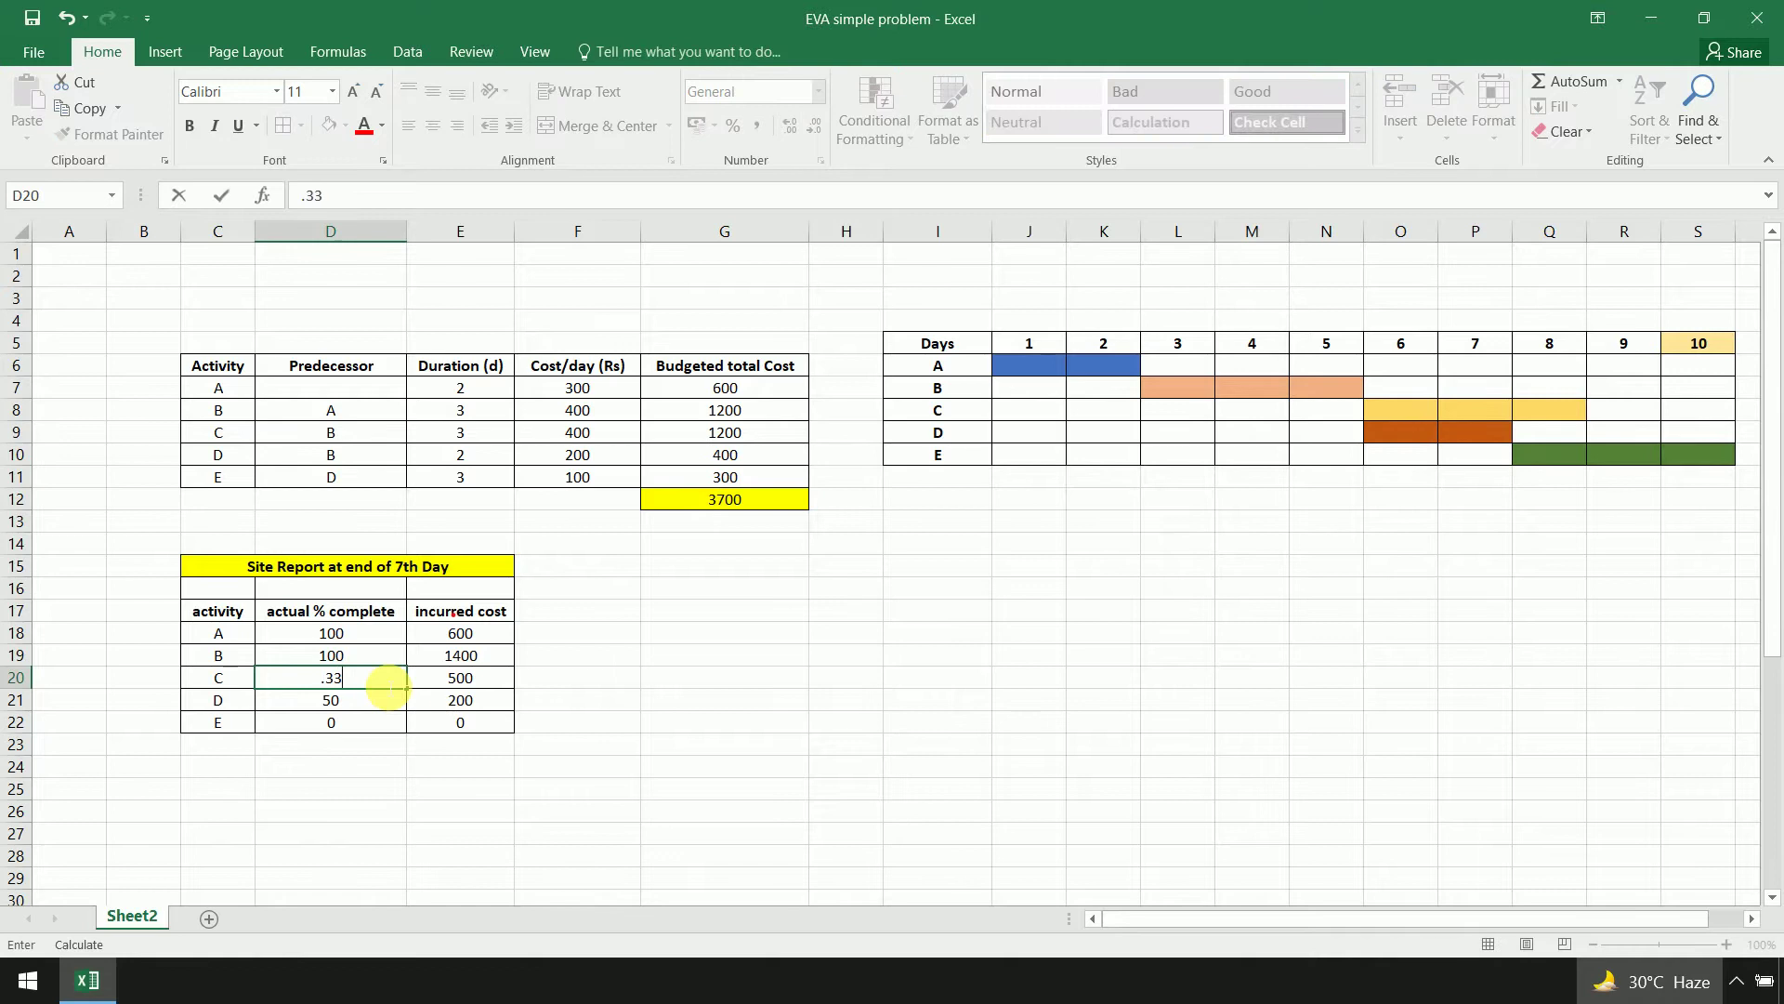
key(BackSpace)
key(BackSpace)
key(BackSpace)
text(33)
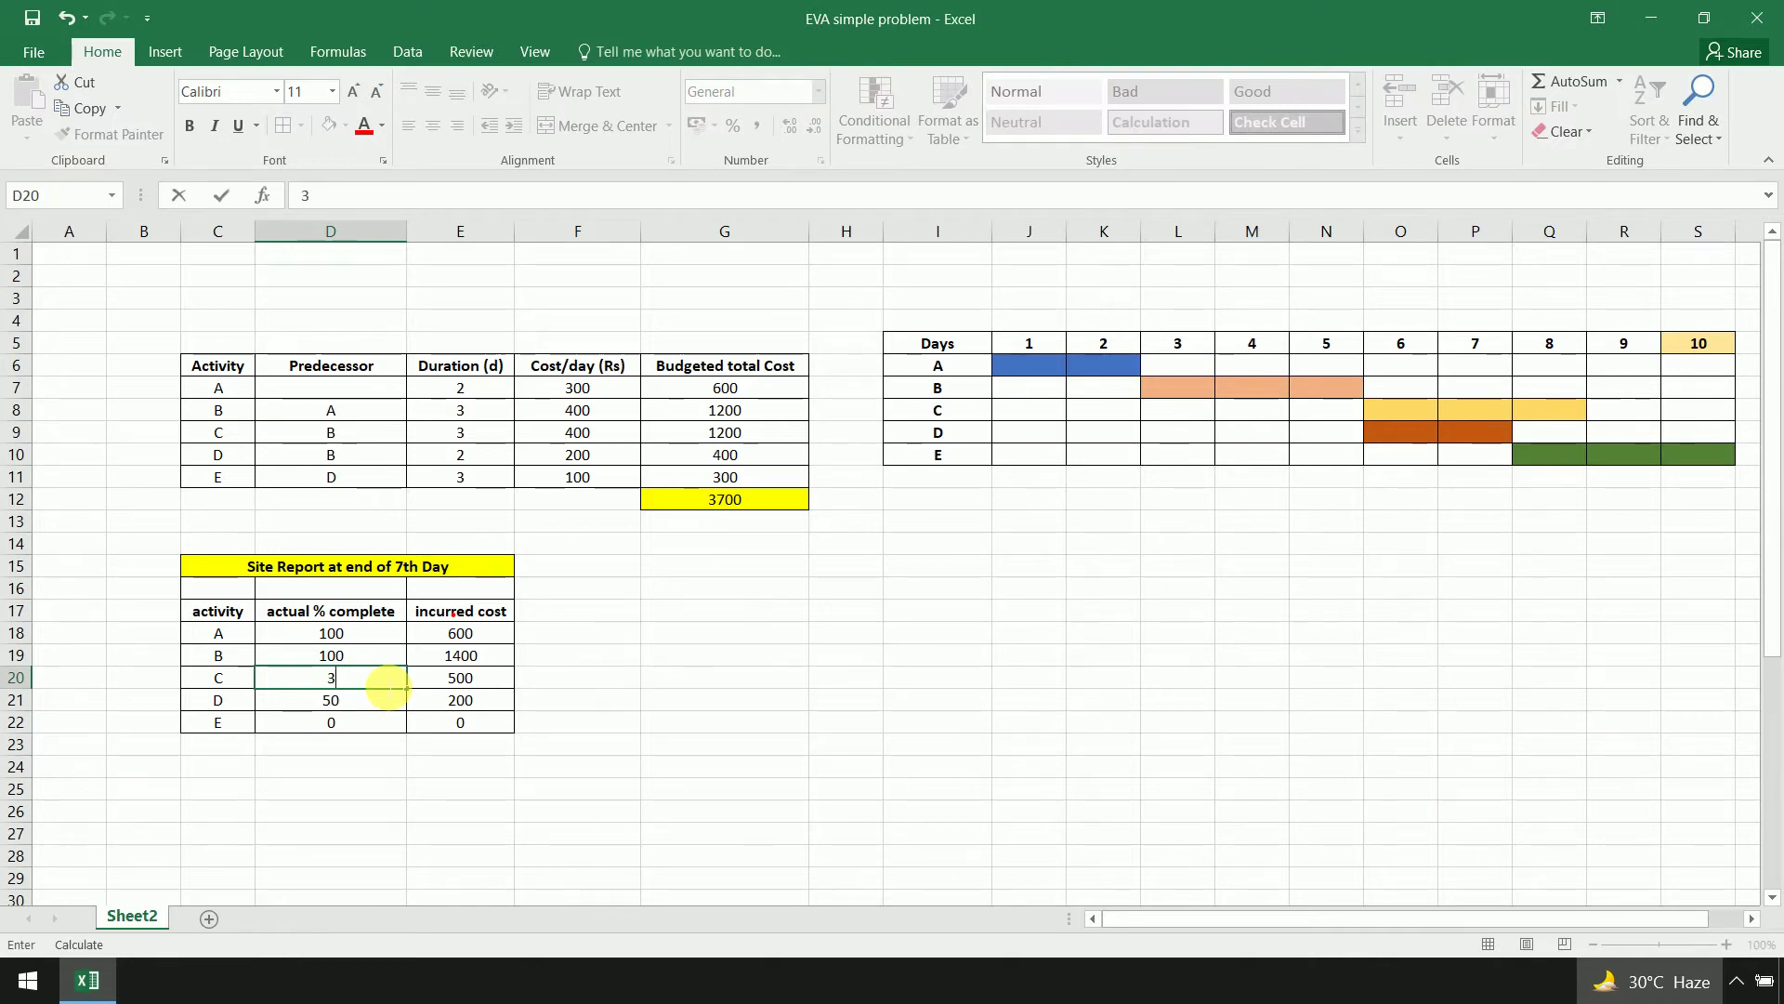
text(.33)
key(Return)
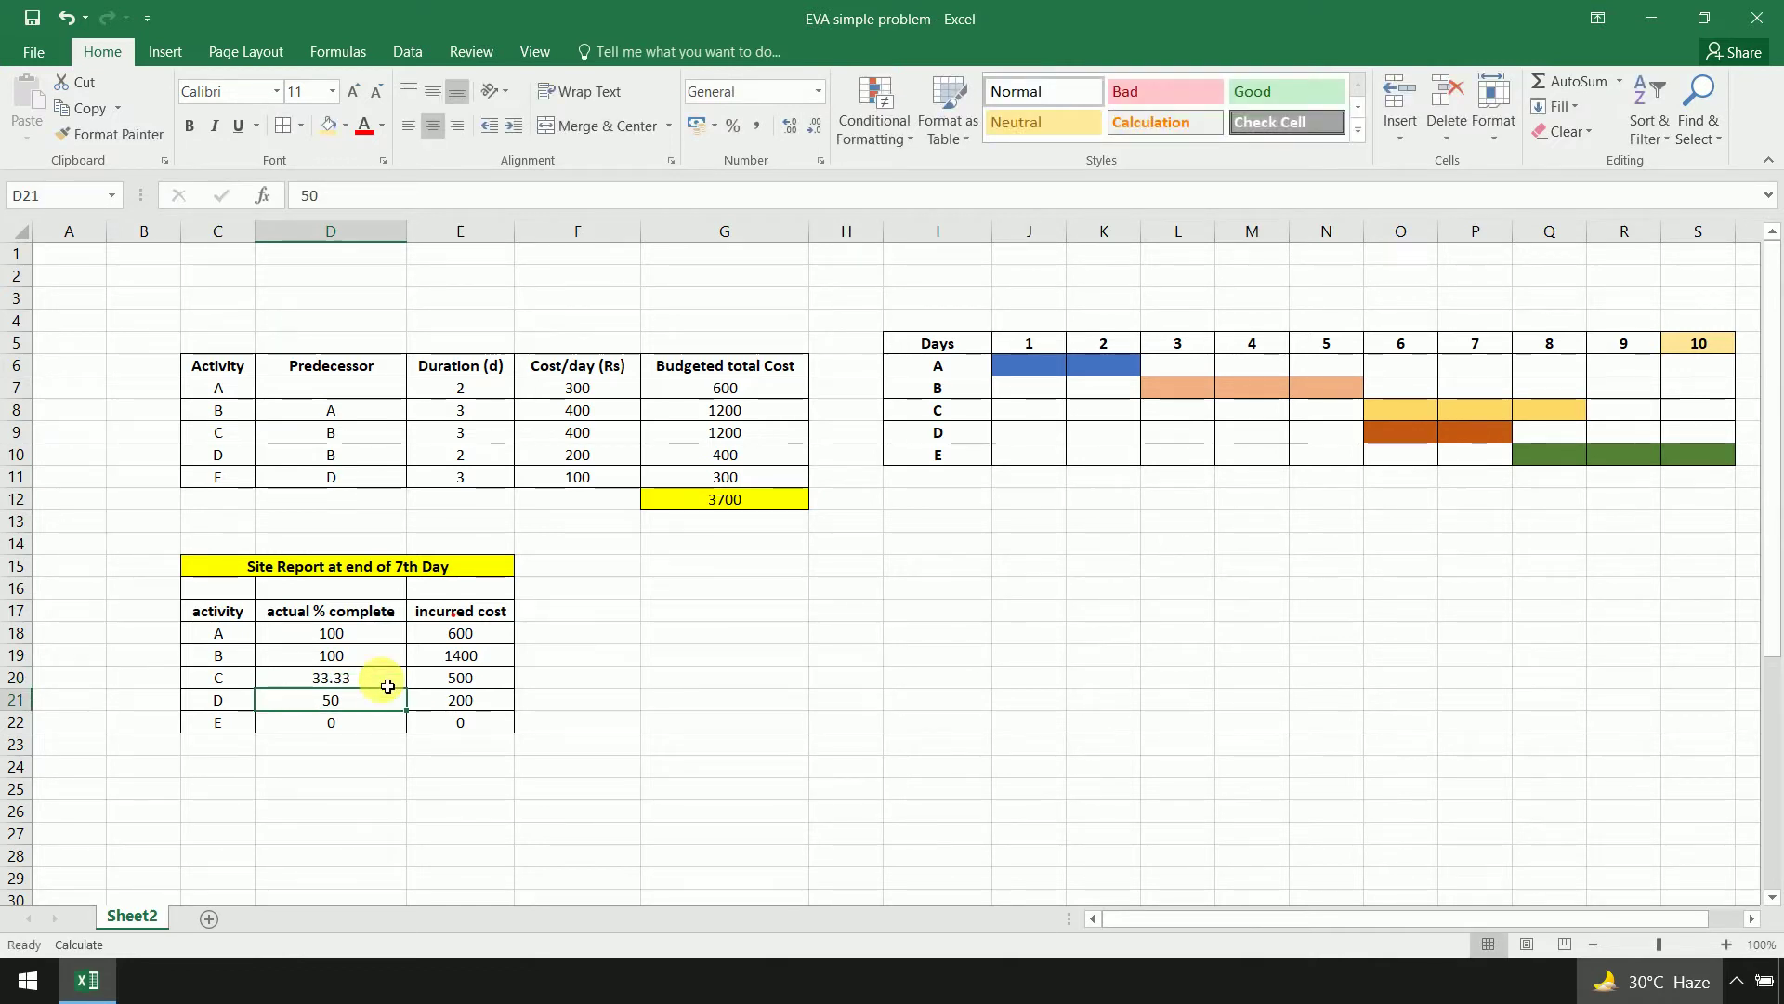
Check C's incurred cost 500 and D's 50% and 200, then select the ink annotation
click(478, 686)
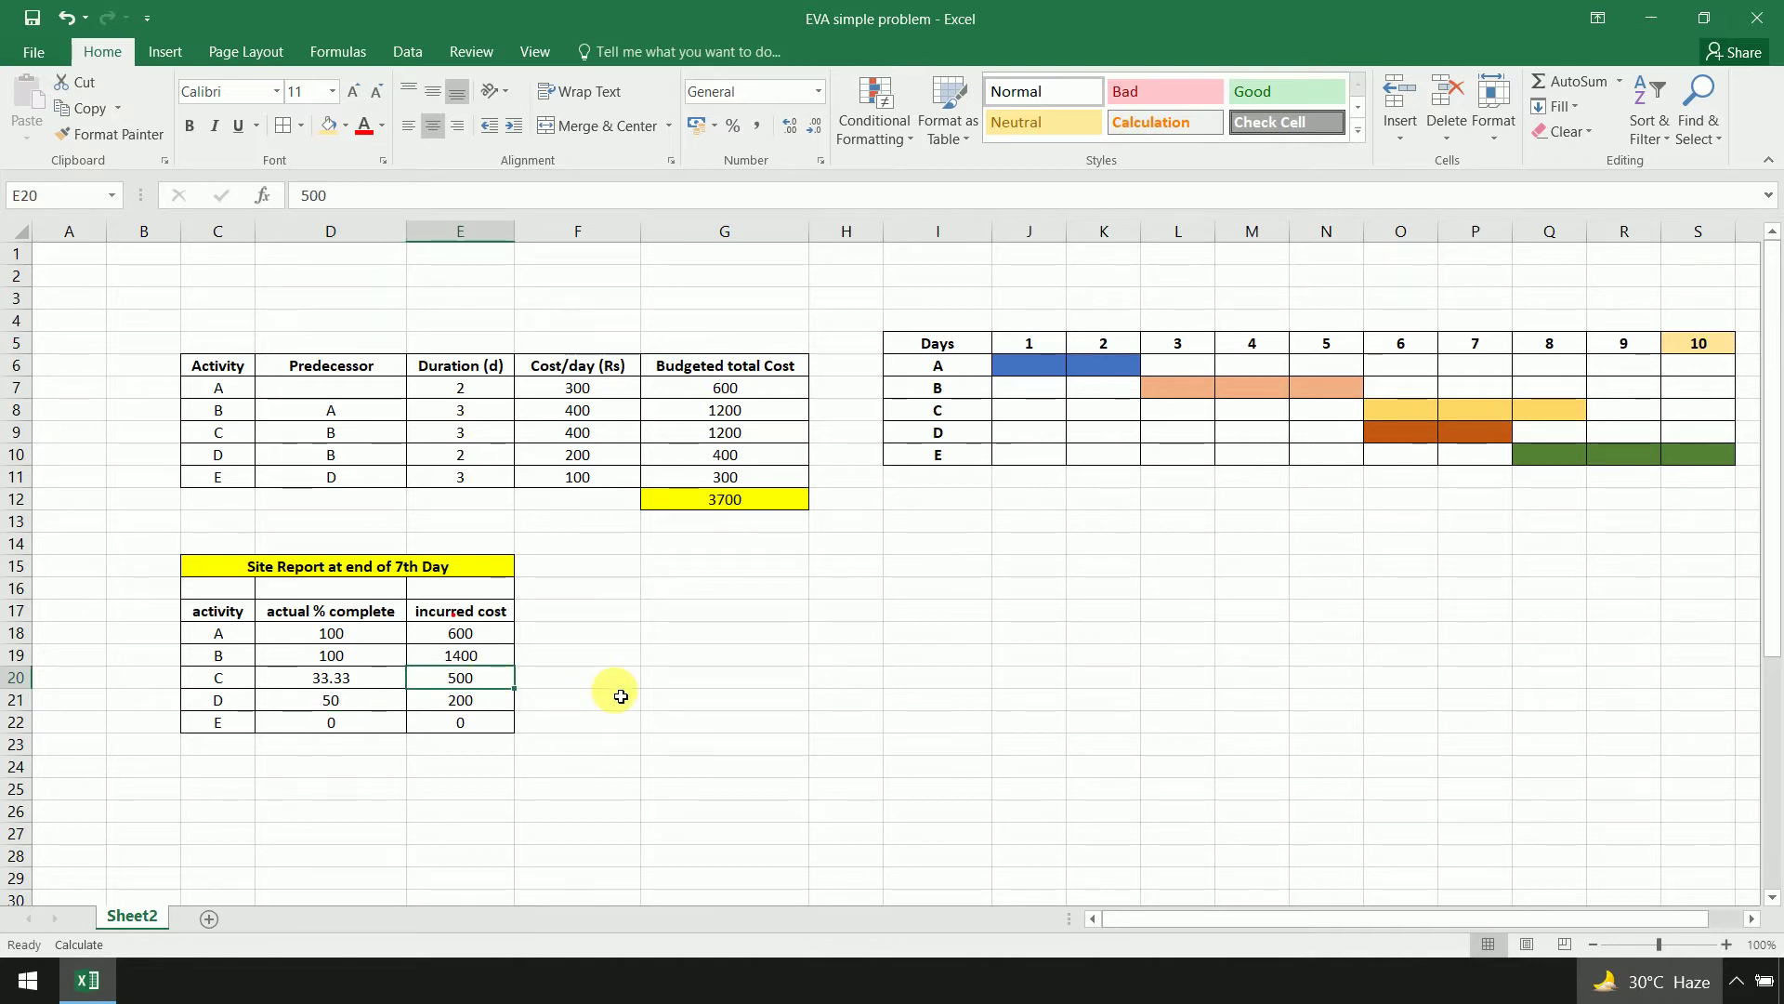
click(243, 700)
click(386, 705)
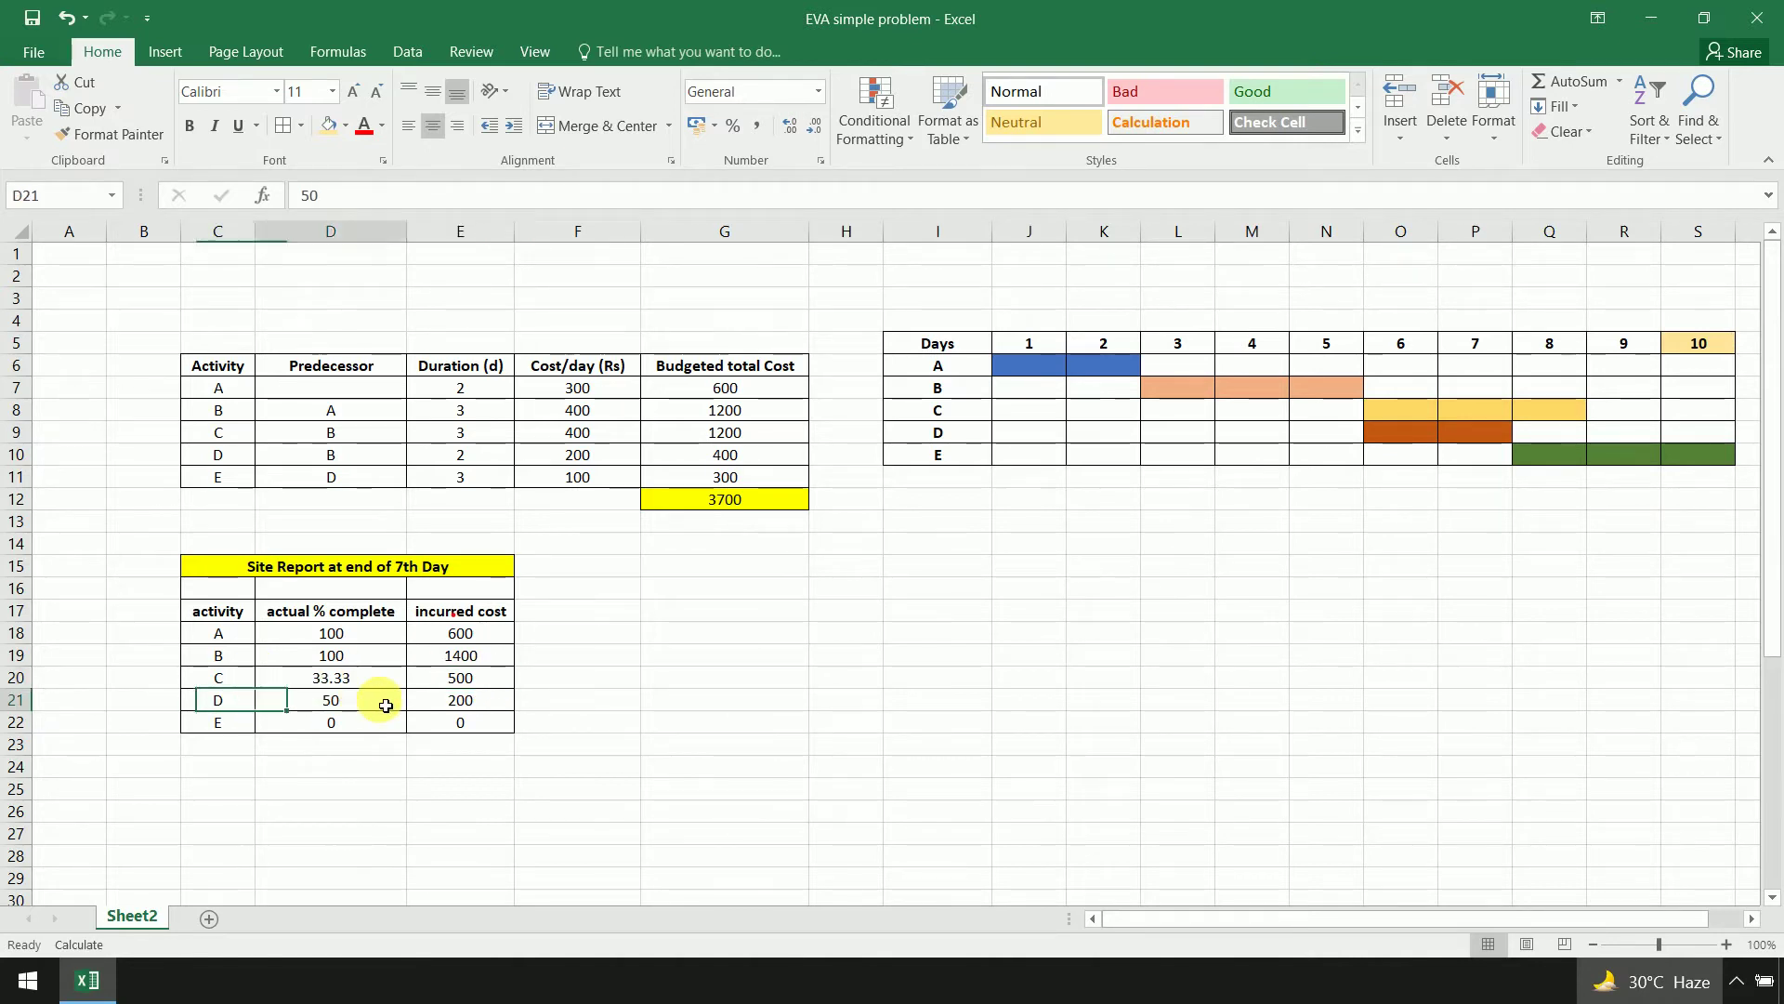
click(492, 707)
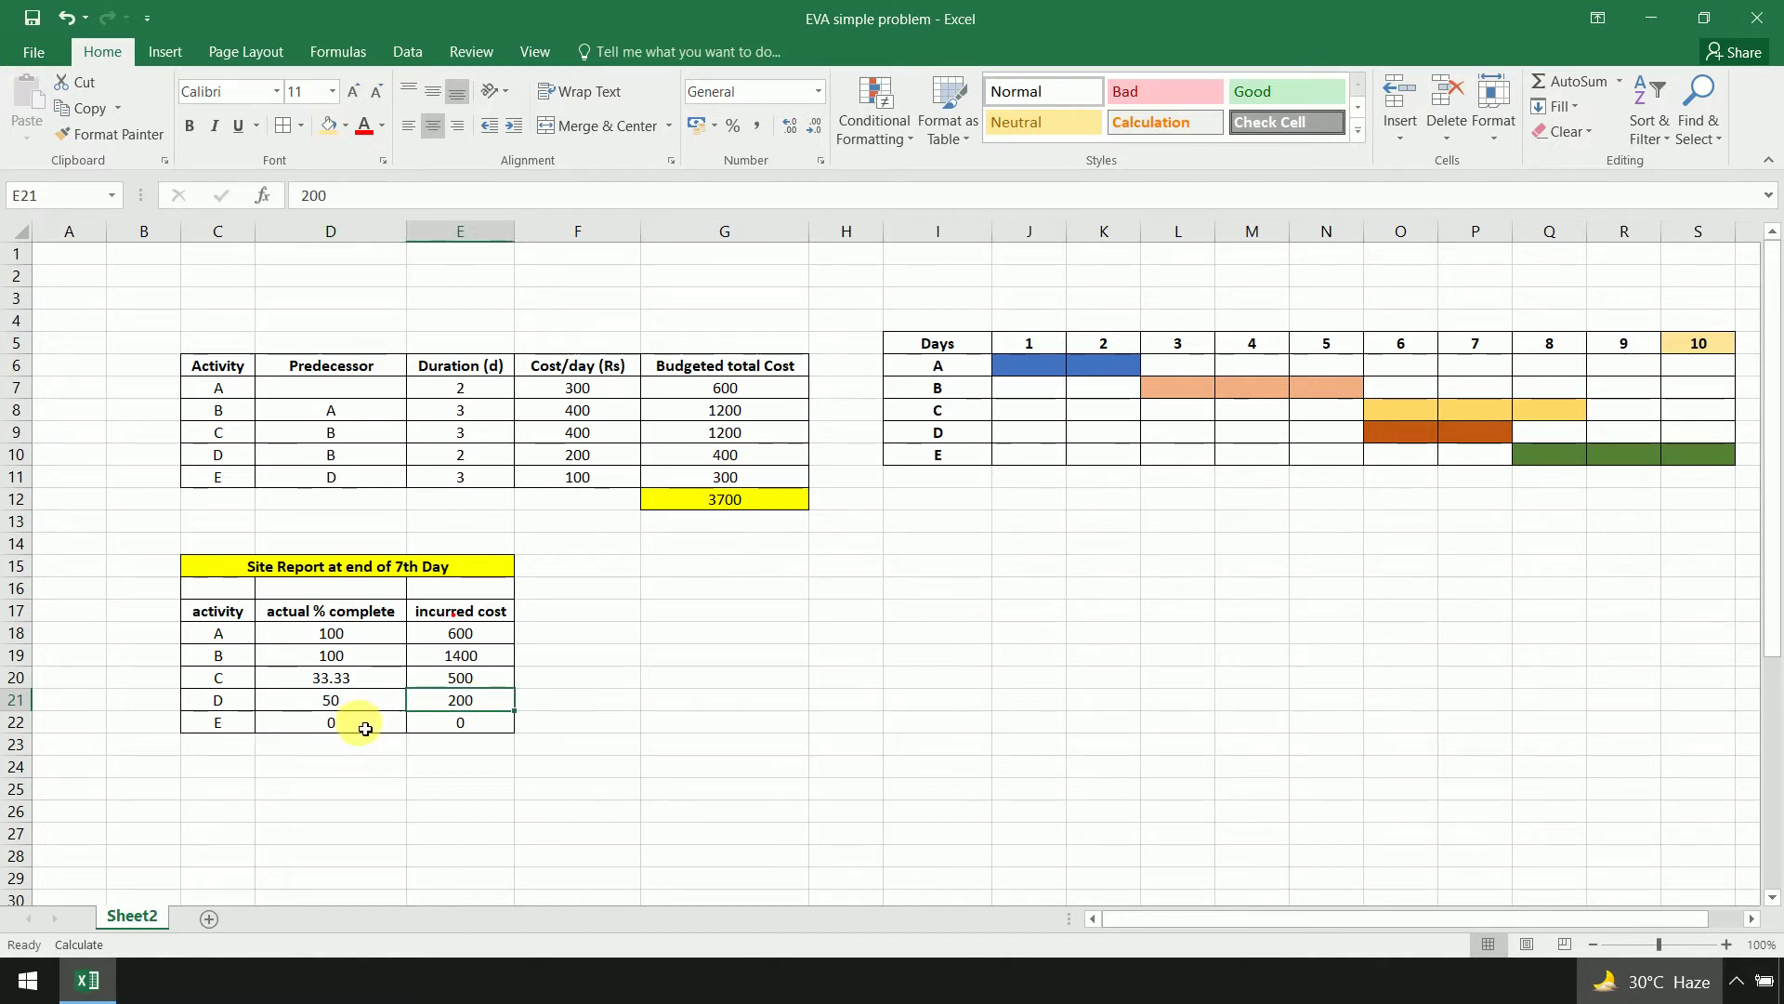
click(651, 784)
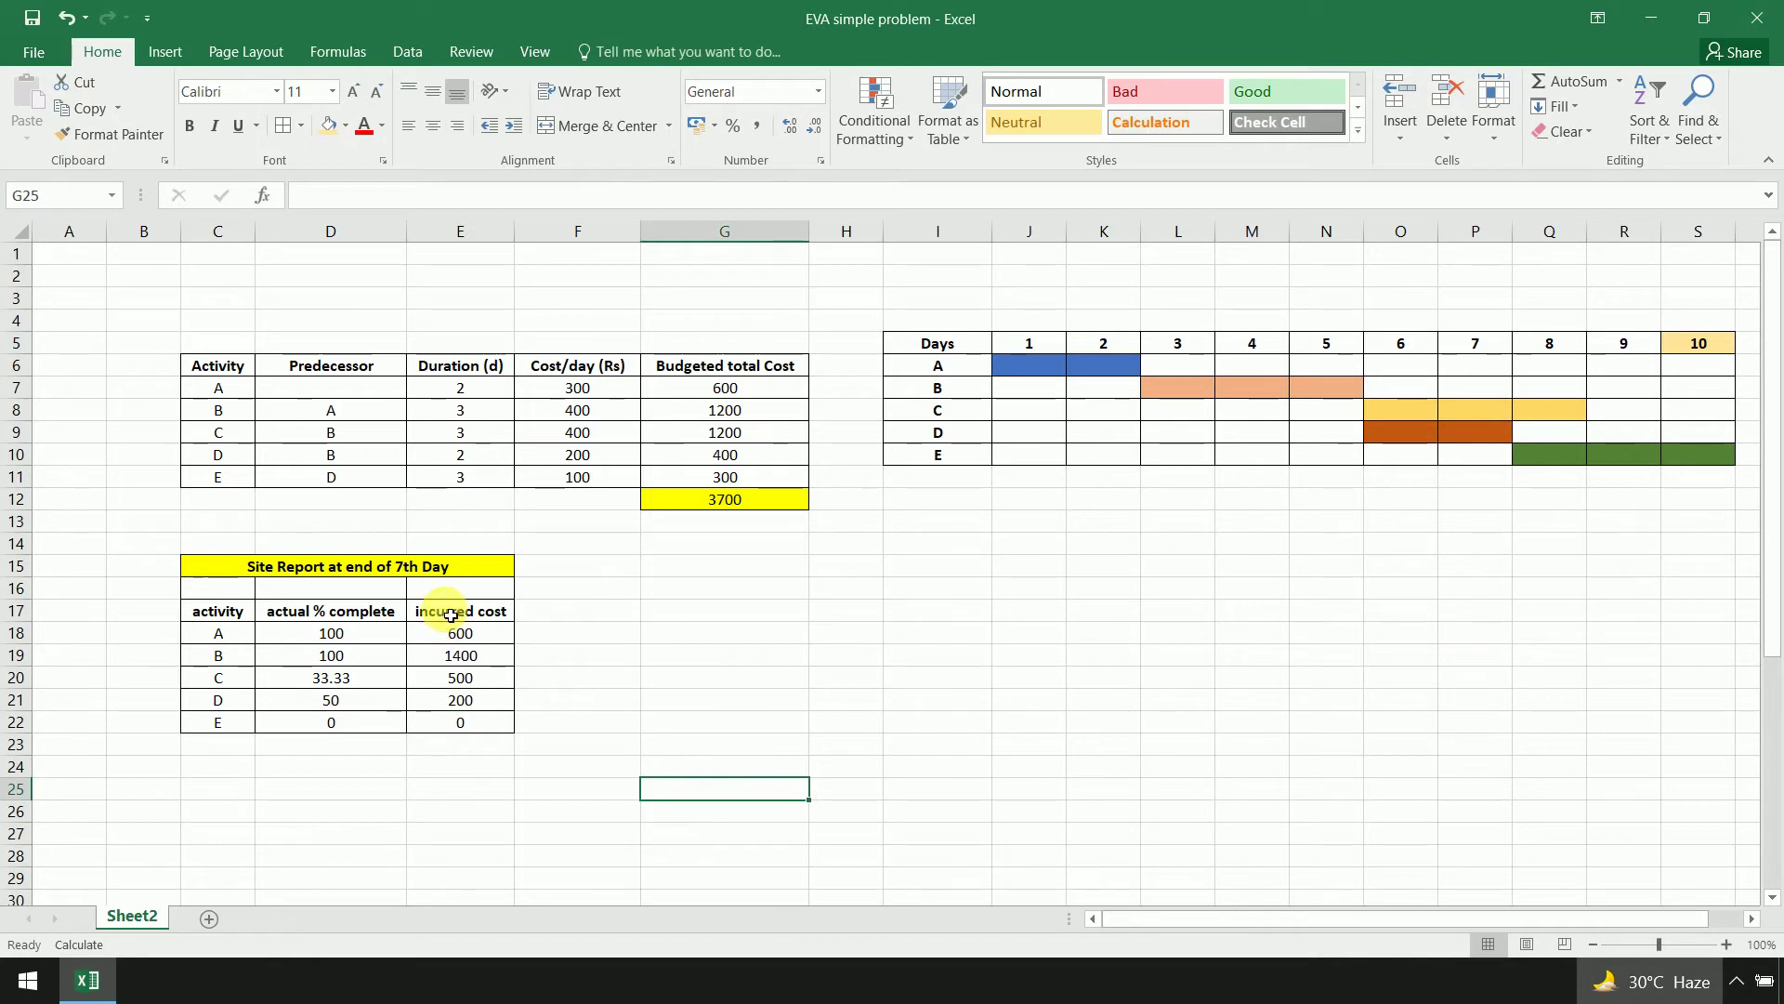
click(460, 624)
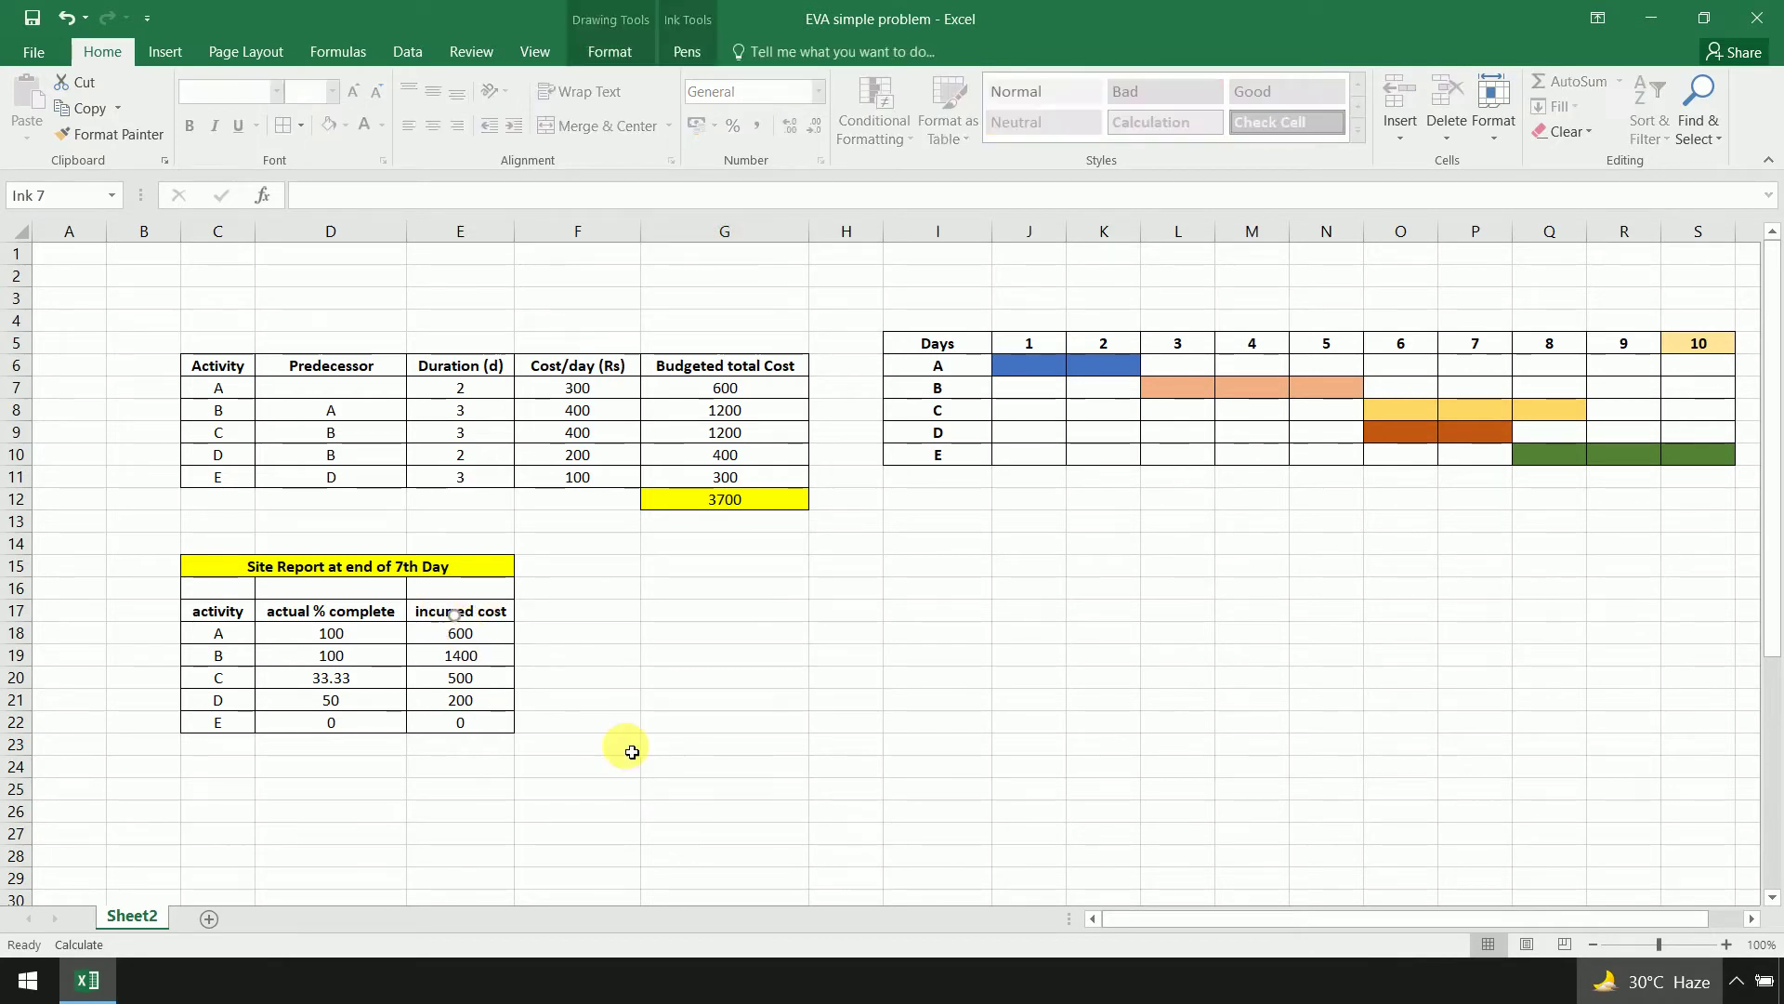
key(Escape)
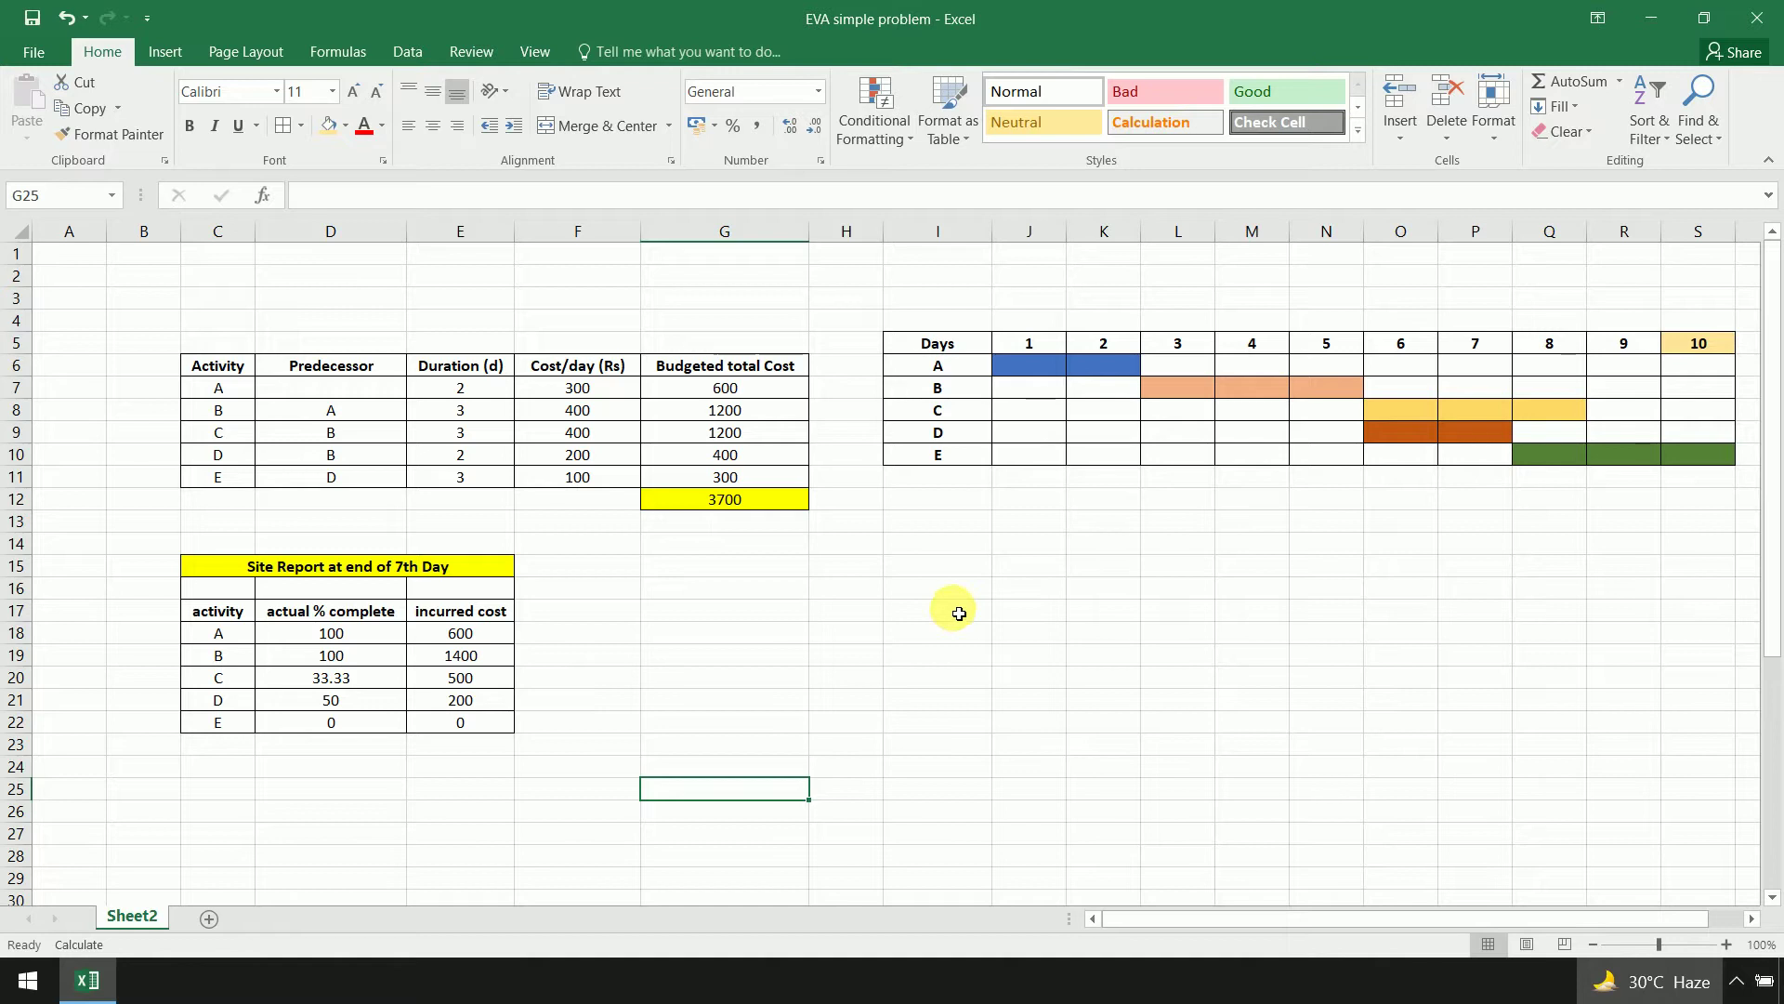
Launch Primavera P6 Professional from the Start search and sign in with the account password
click(22, 985)
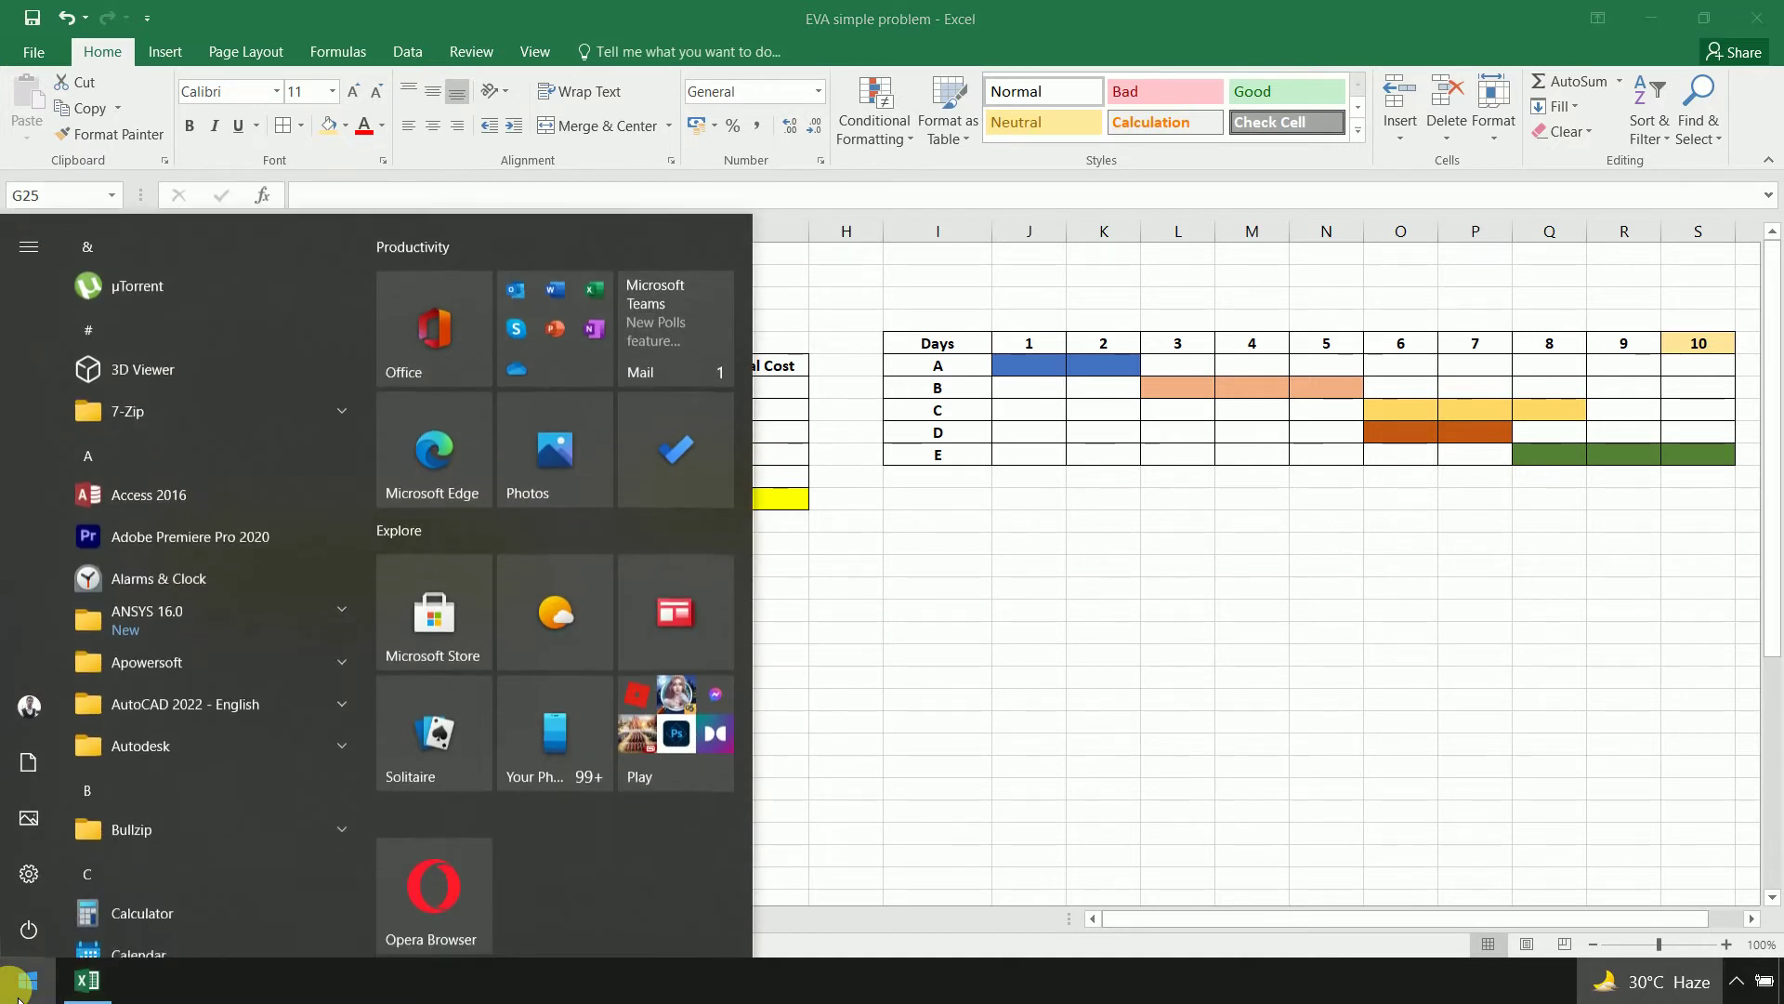
text(prim)
click(19, 993)
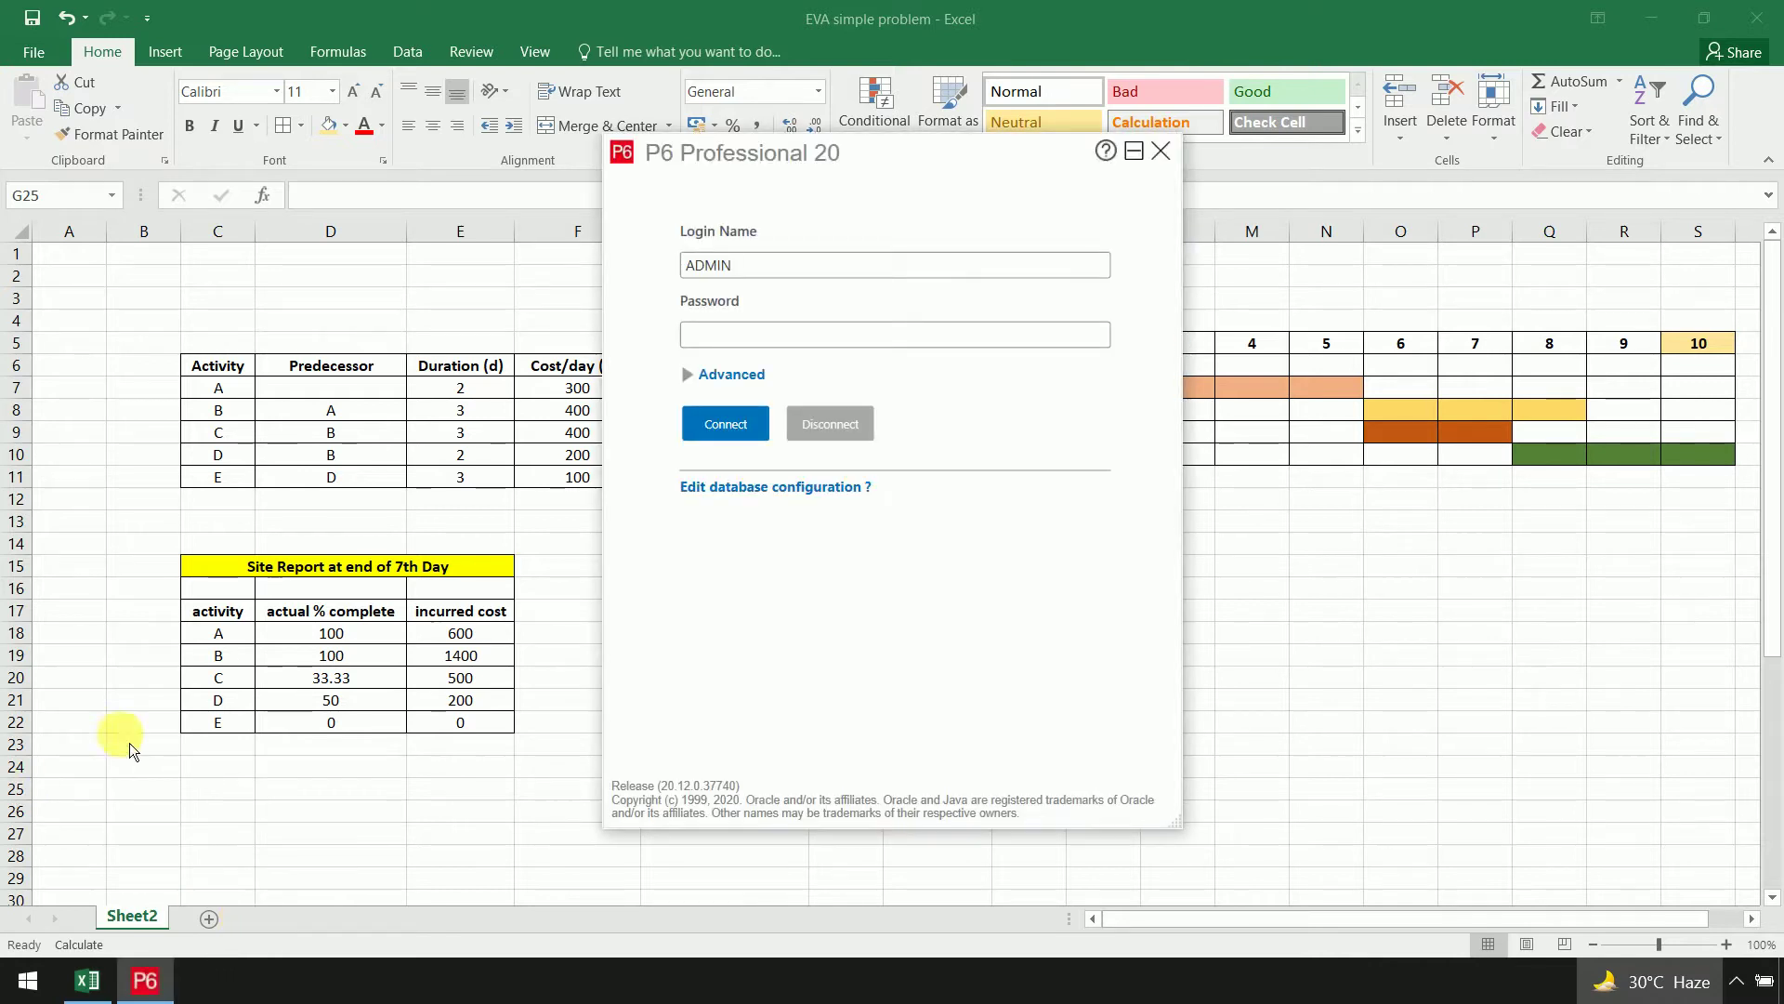
click(799, 346)
text(admin)
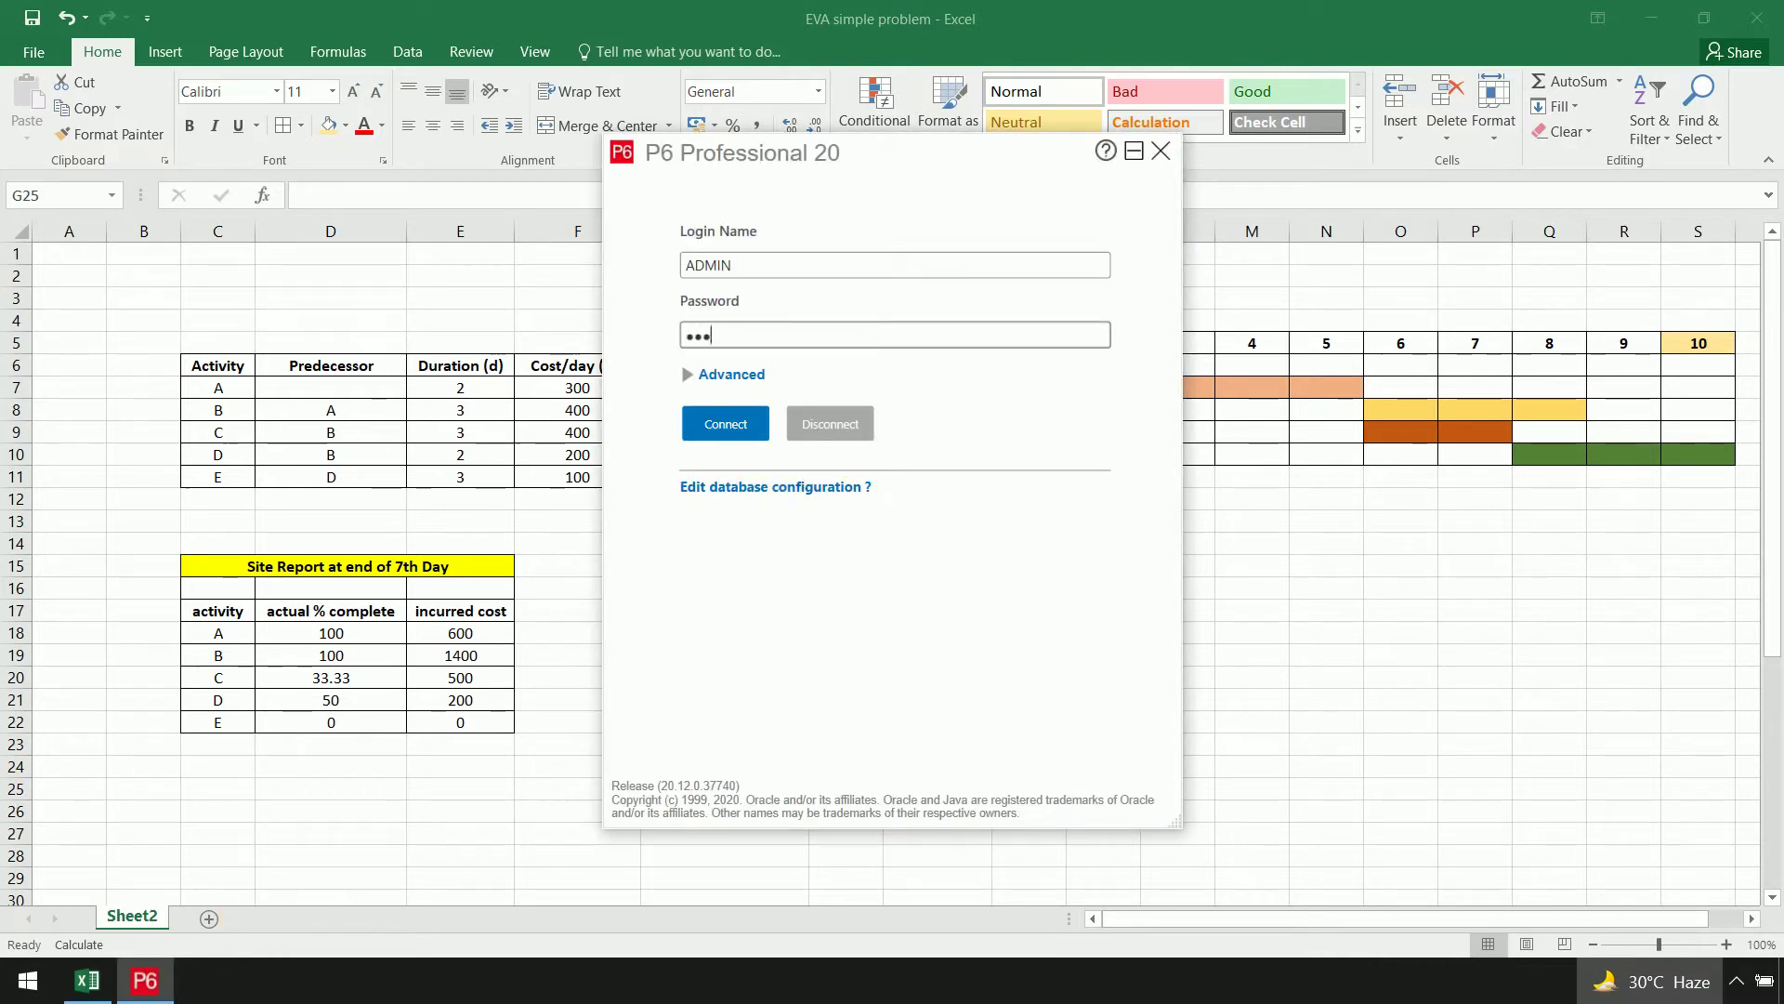
key(Return)
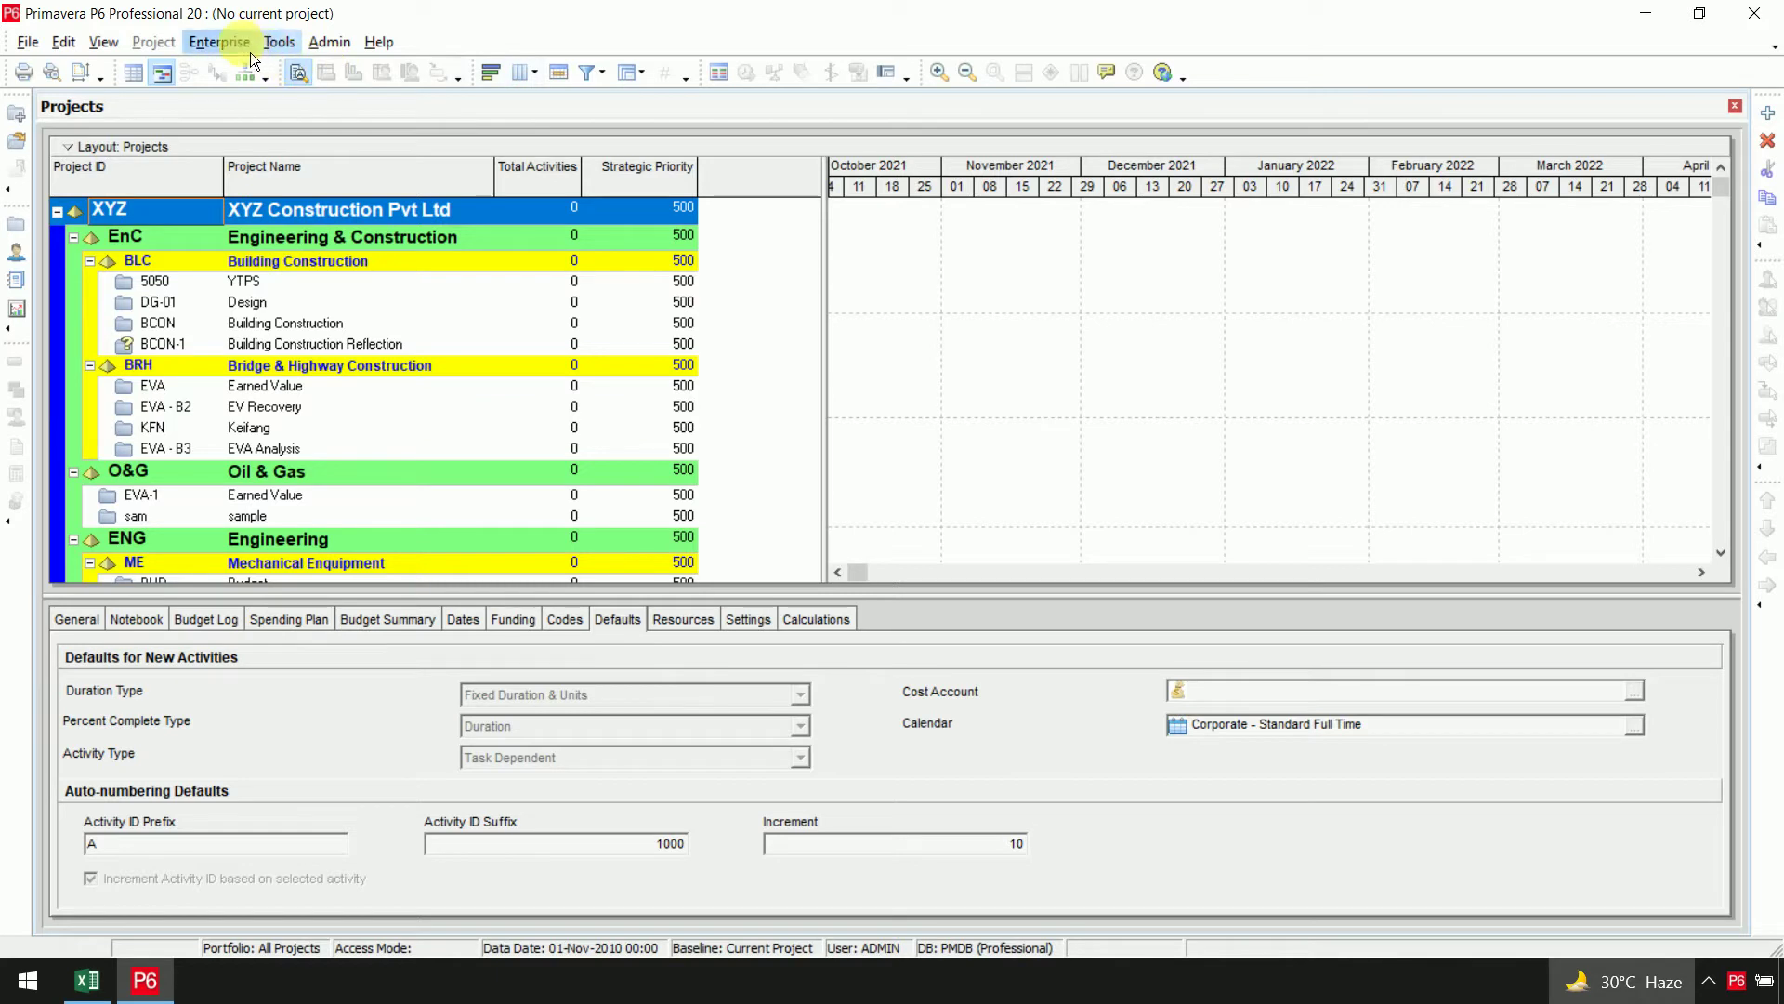
Copy the BC calendar into a new global calendar named Sample, make it default, and modify it
click(223, 43)
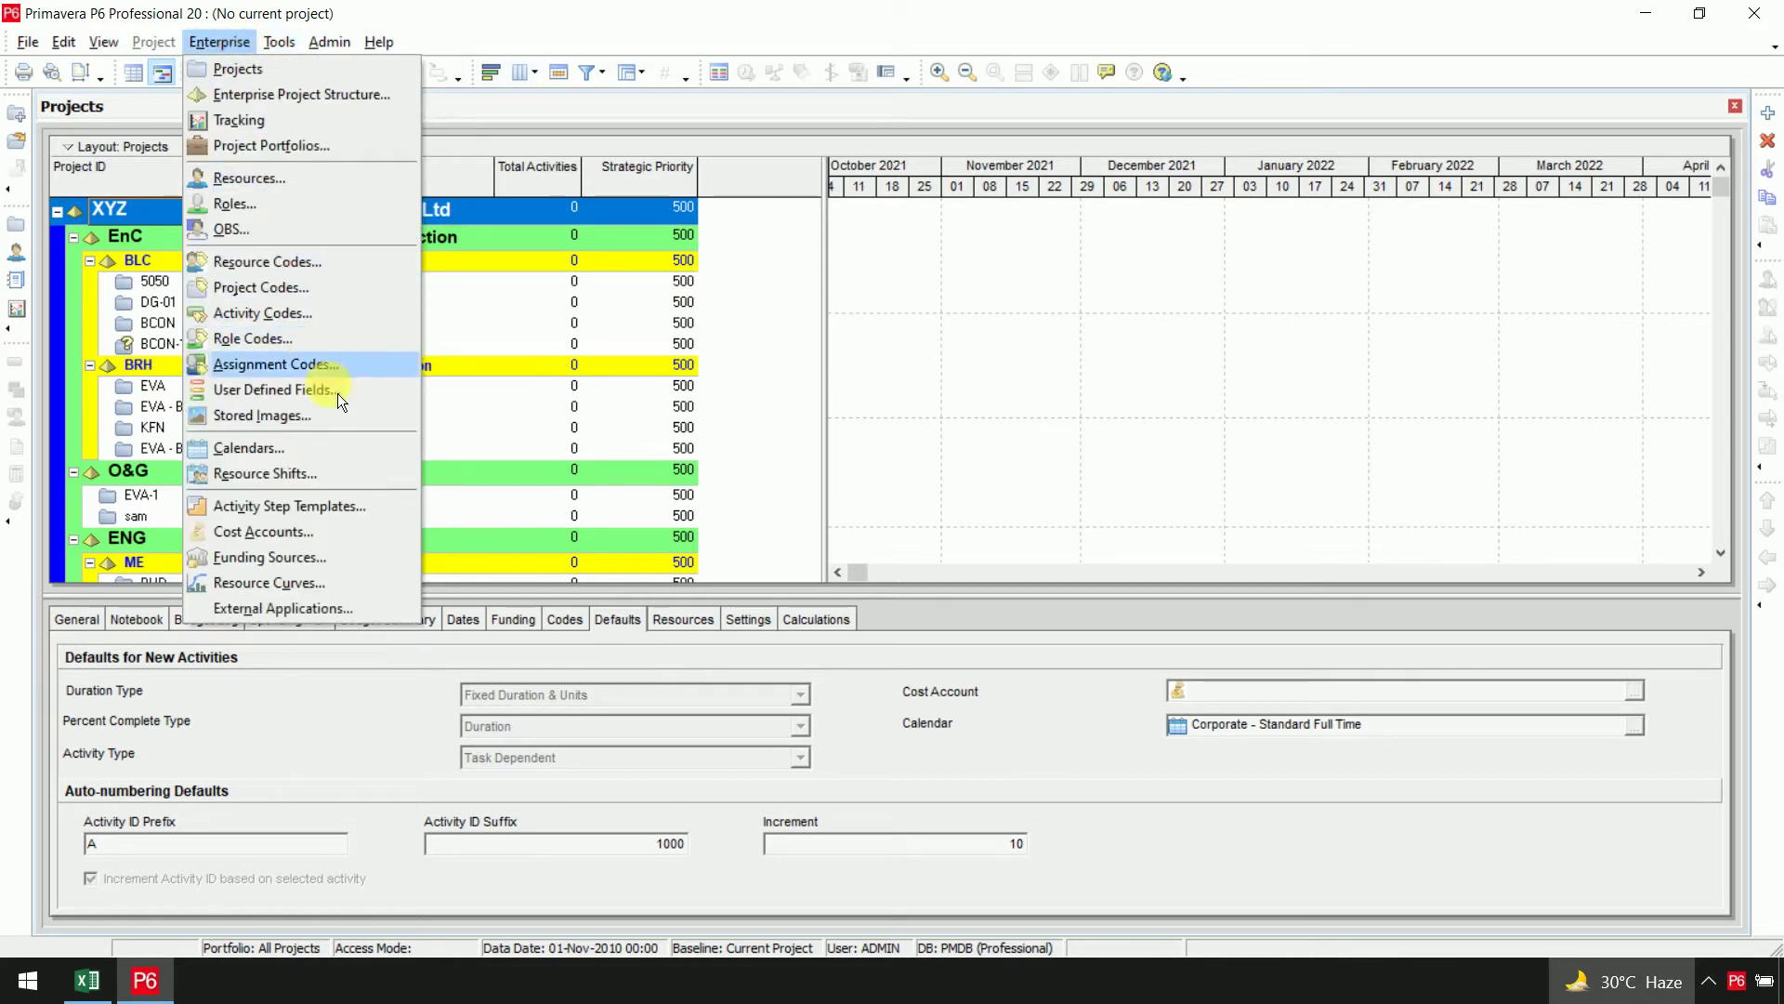
click(279, 448)
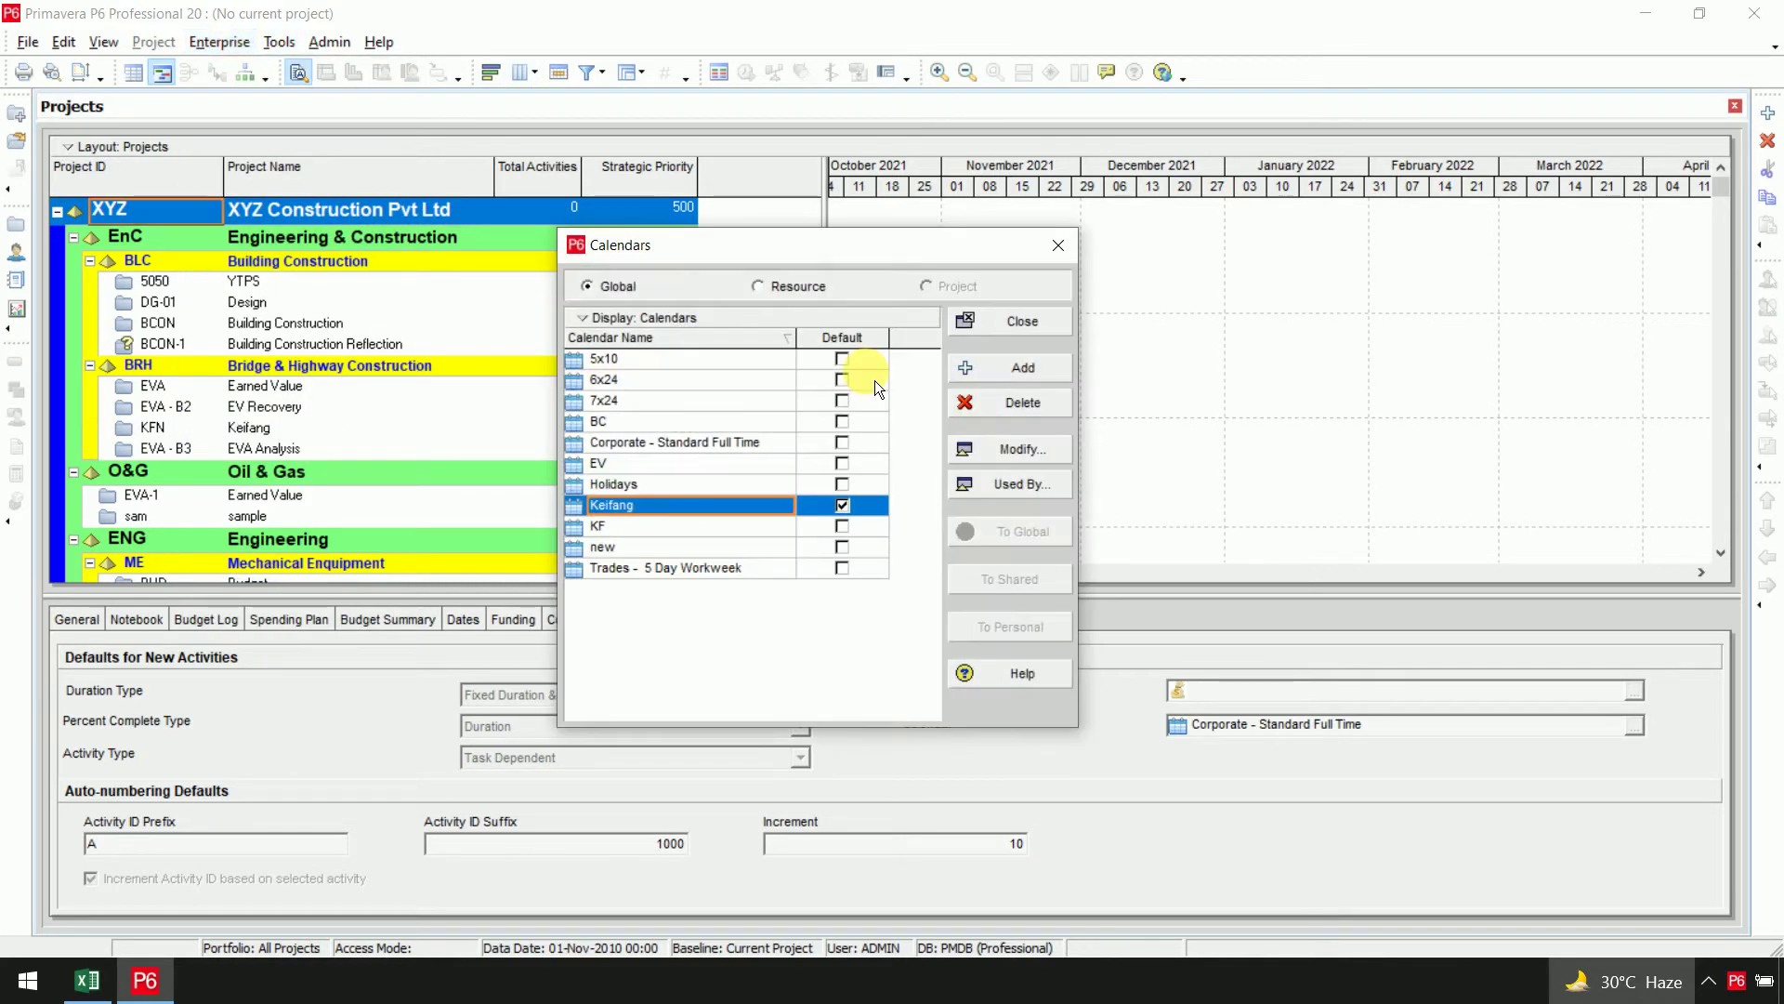
click(1028, 387)
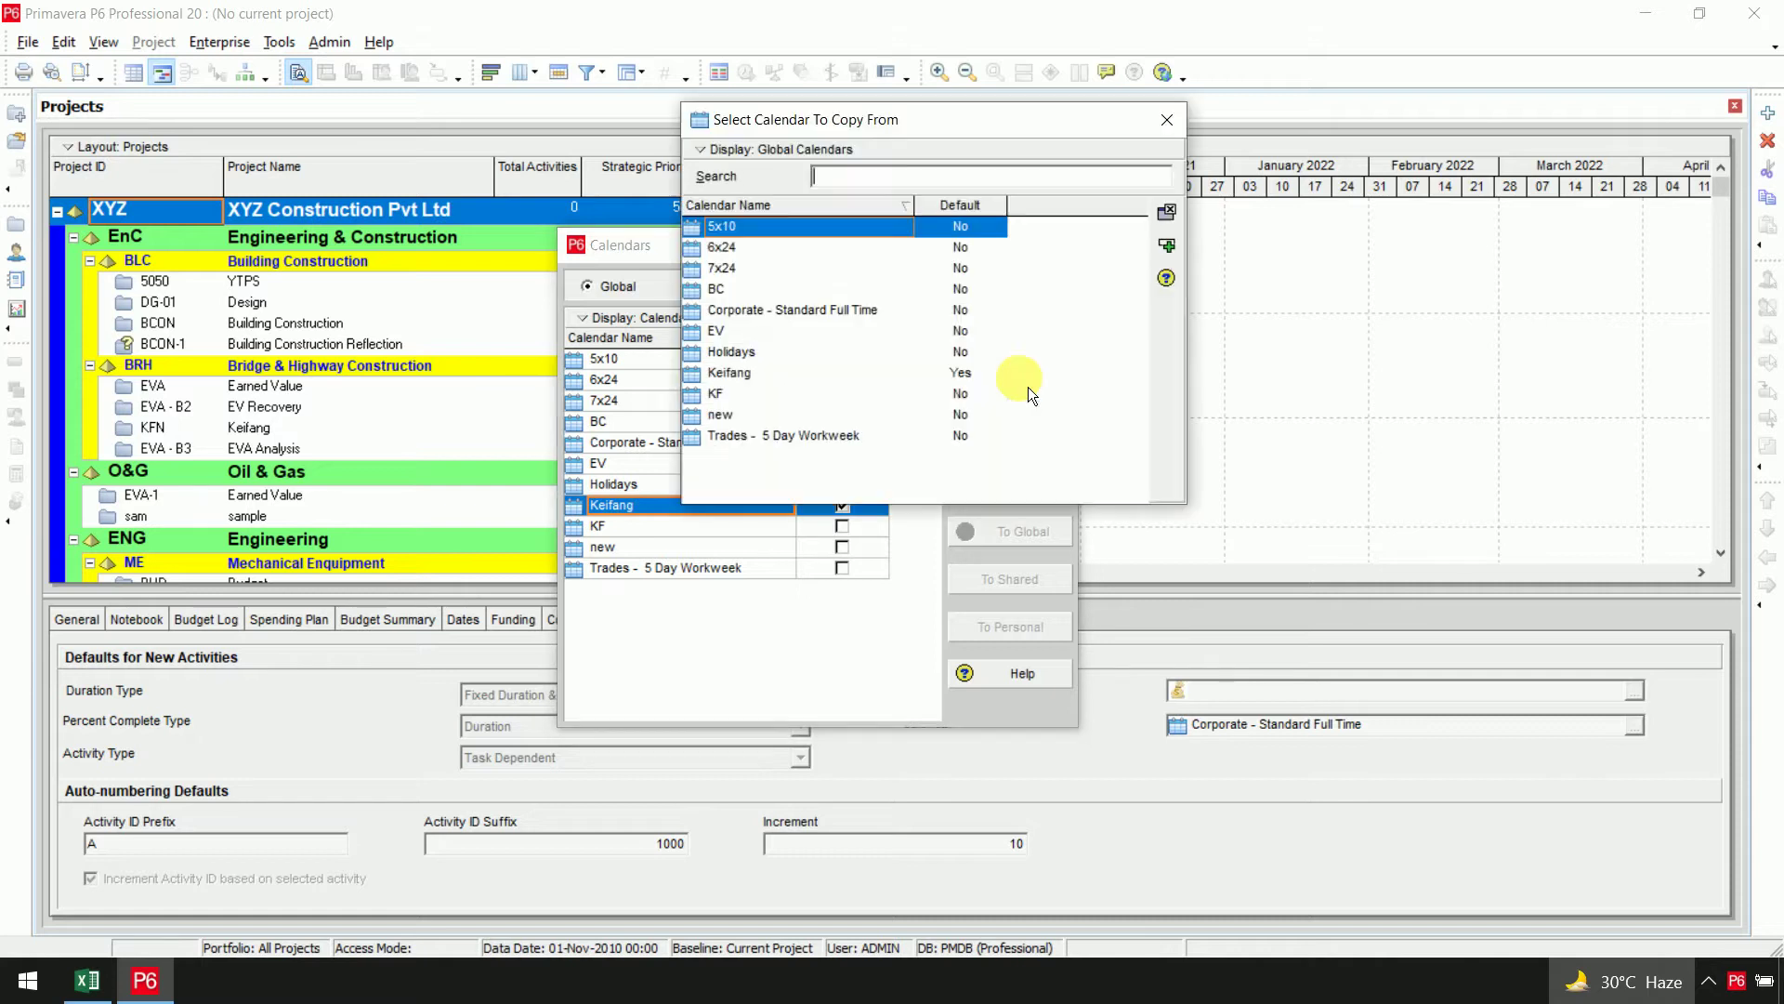
click(826, 293)
click(1168, 246)
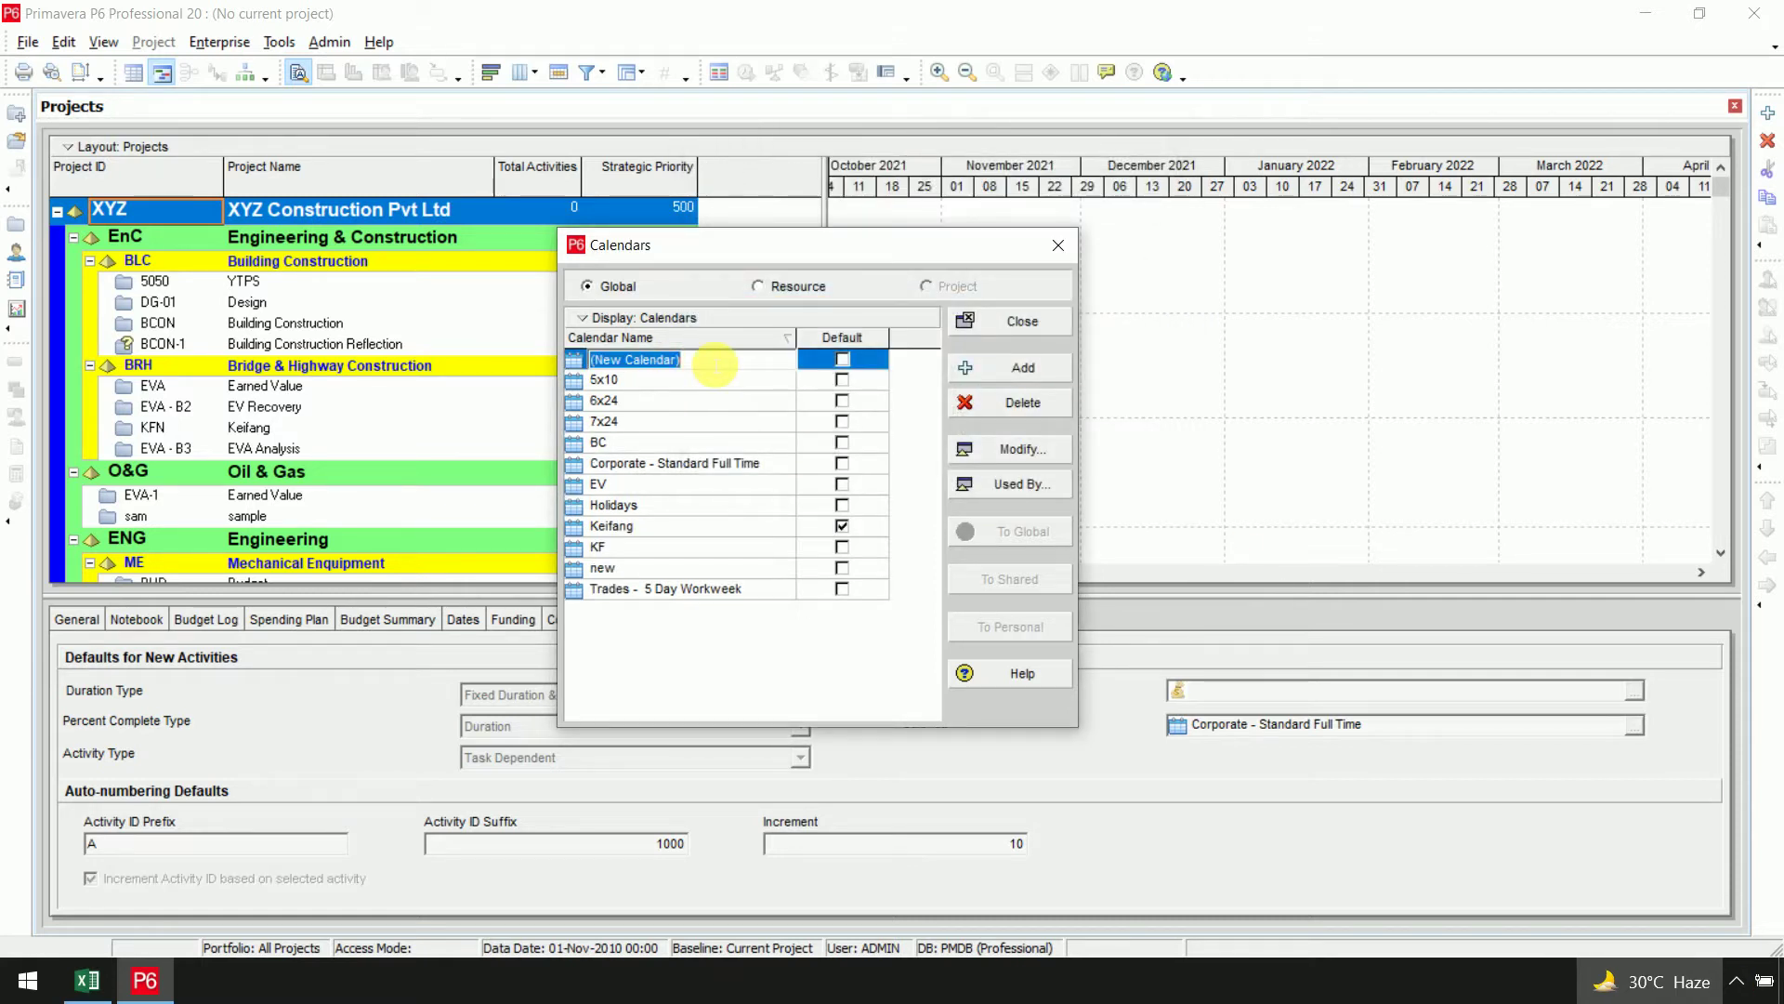
text(Sample)
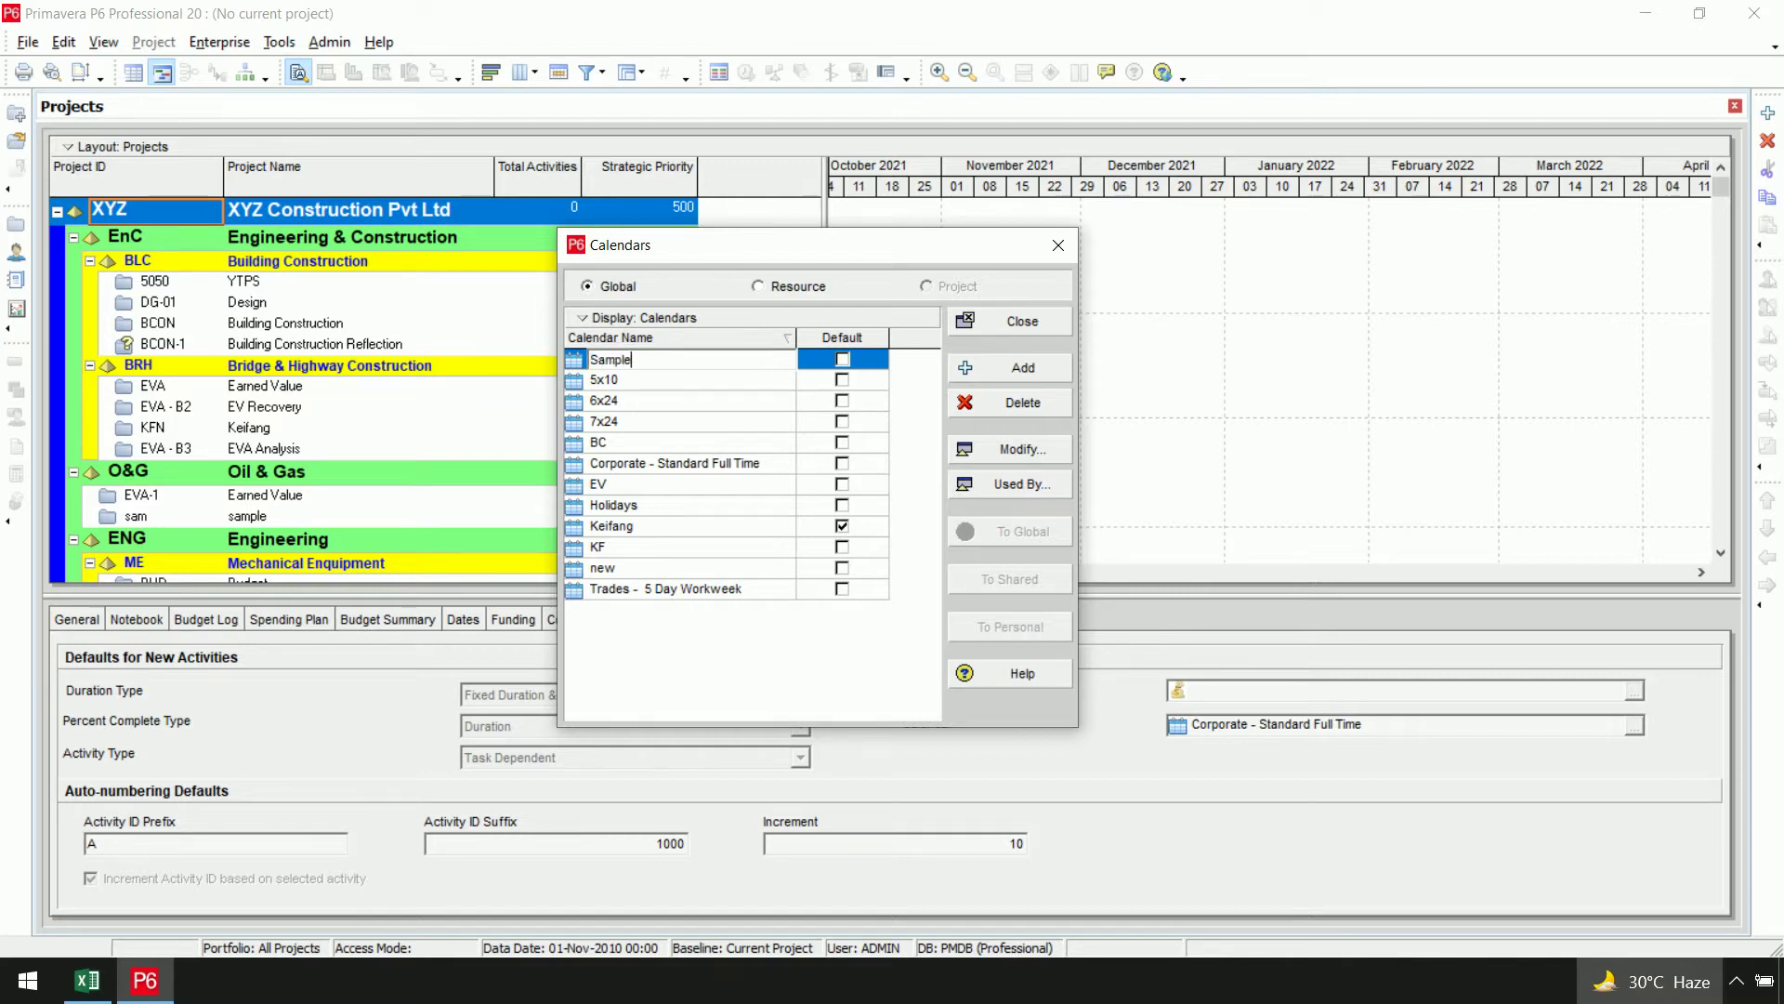
key(Return)
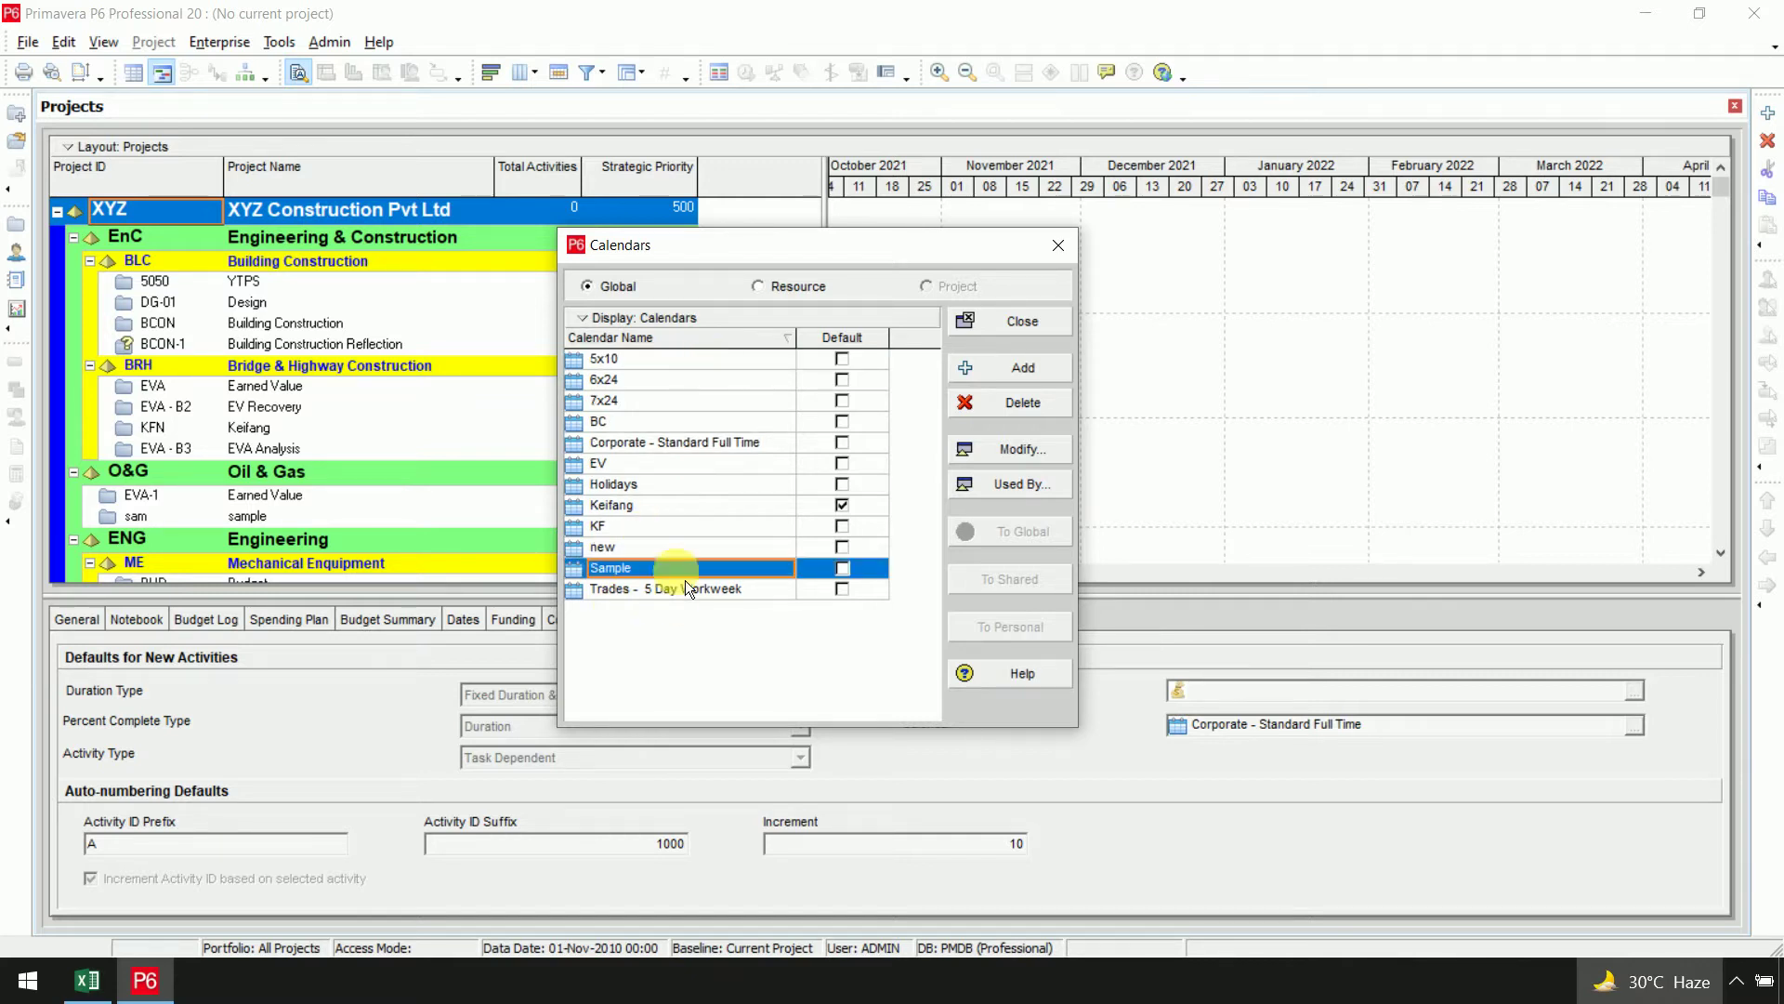
click(855, 576)
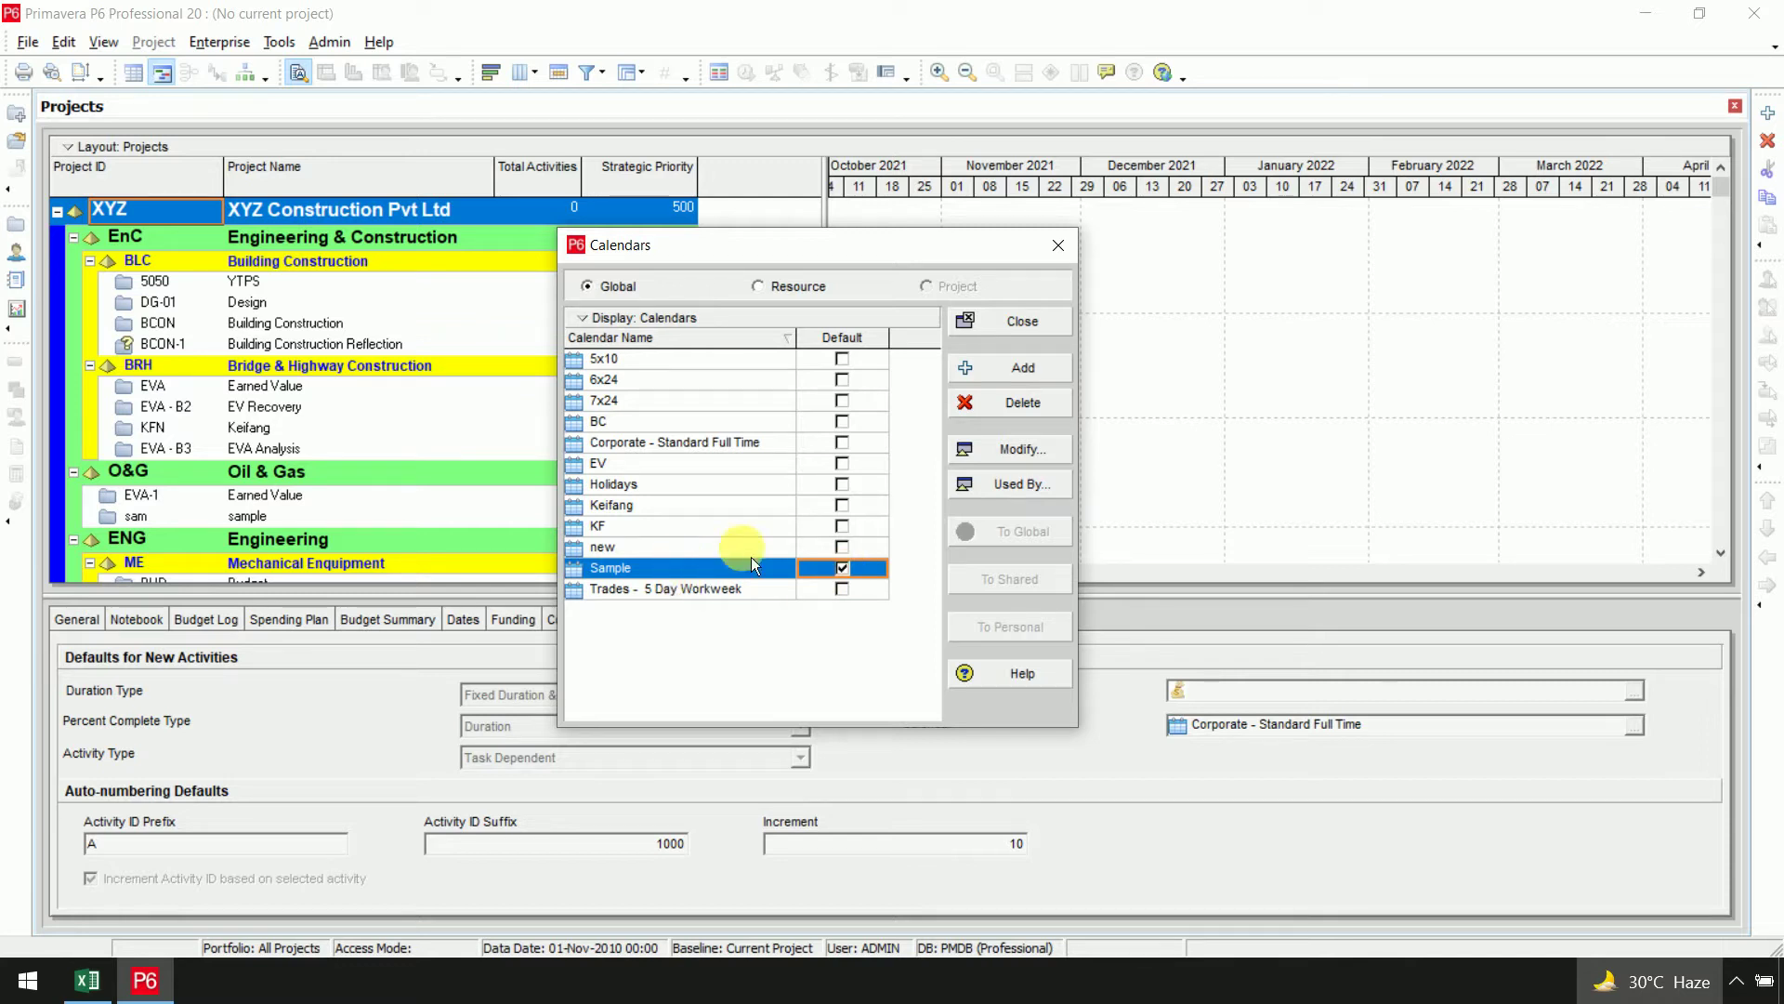
click(1046, 453)
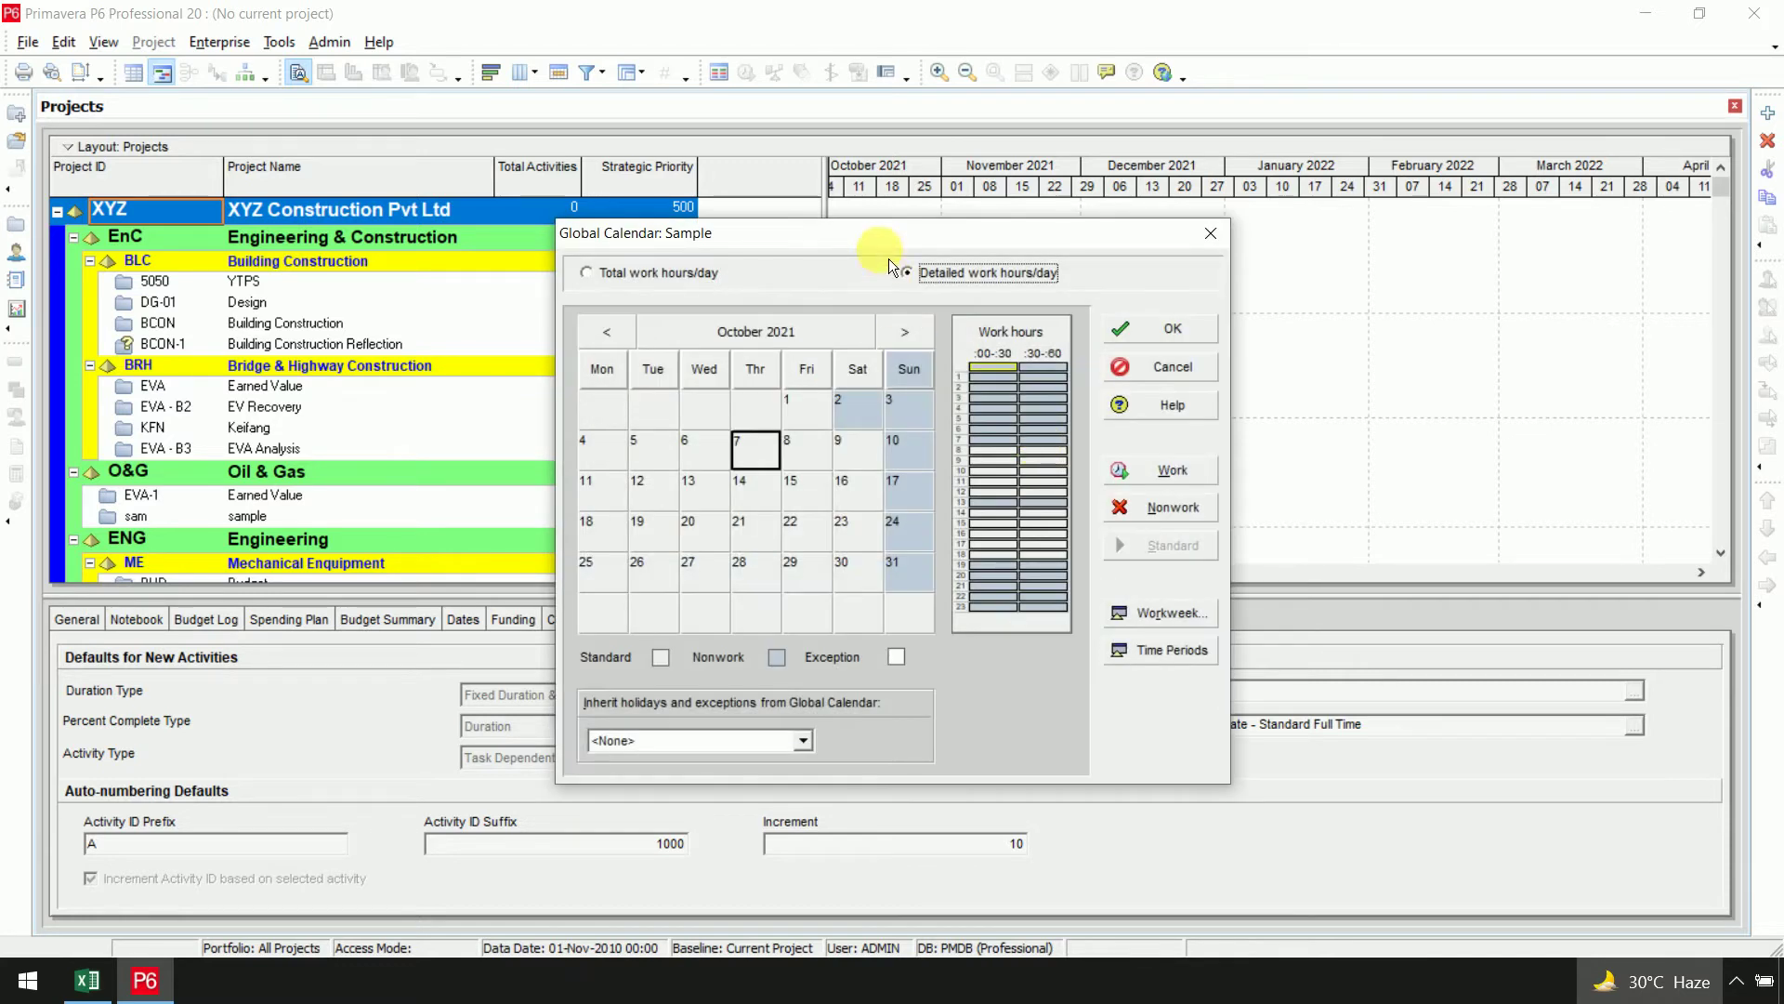
Mark hours 0 to 15 as nonwork for every day in the Sample calendar's workweek
drag(887, 244, 1114, 156)
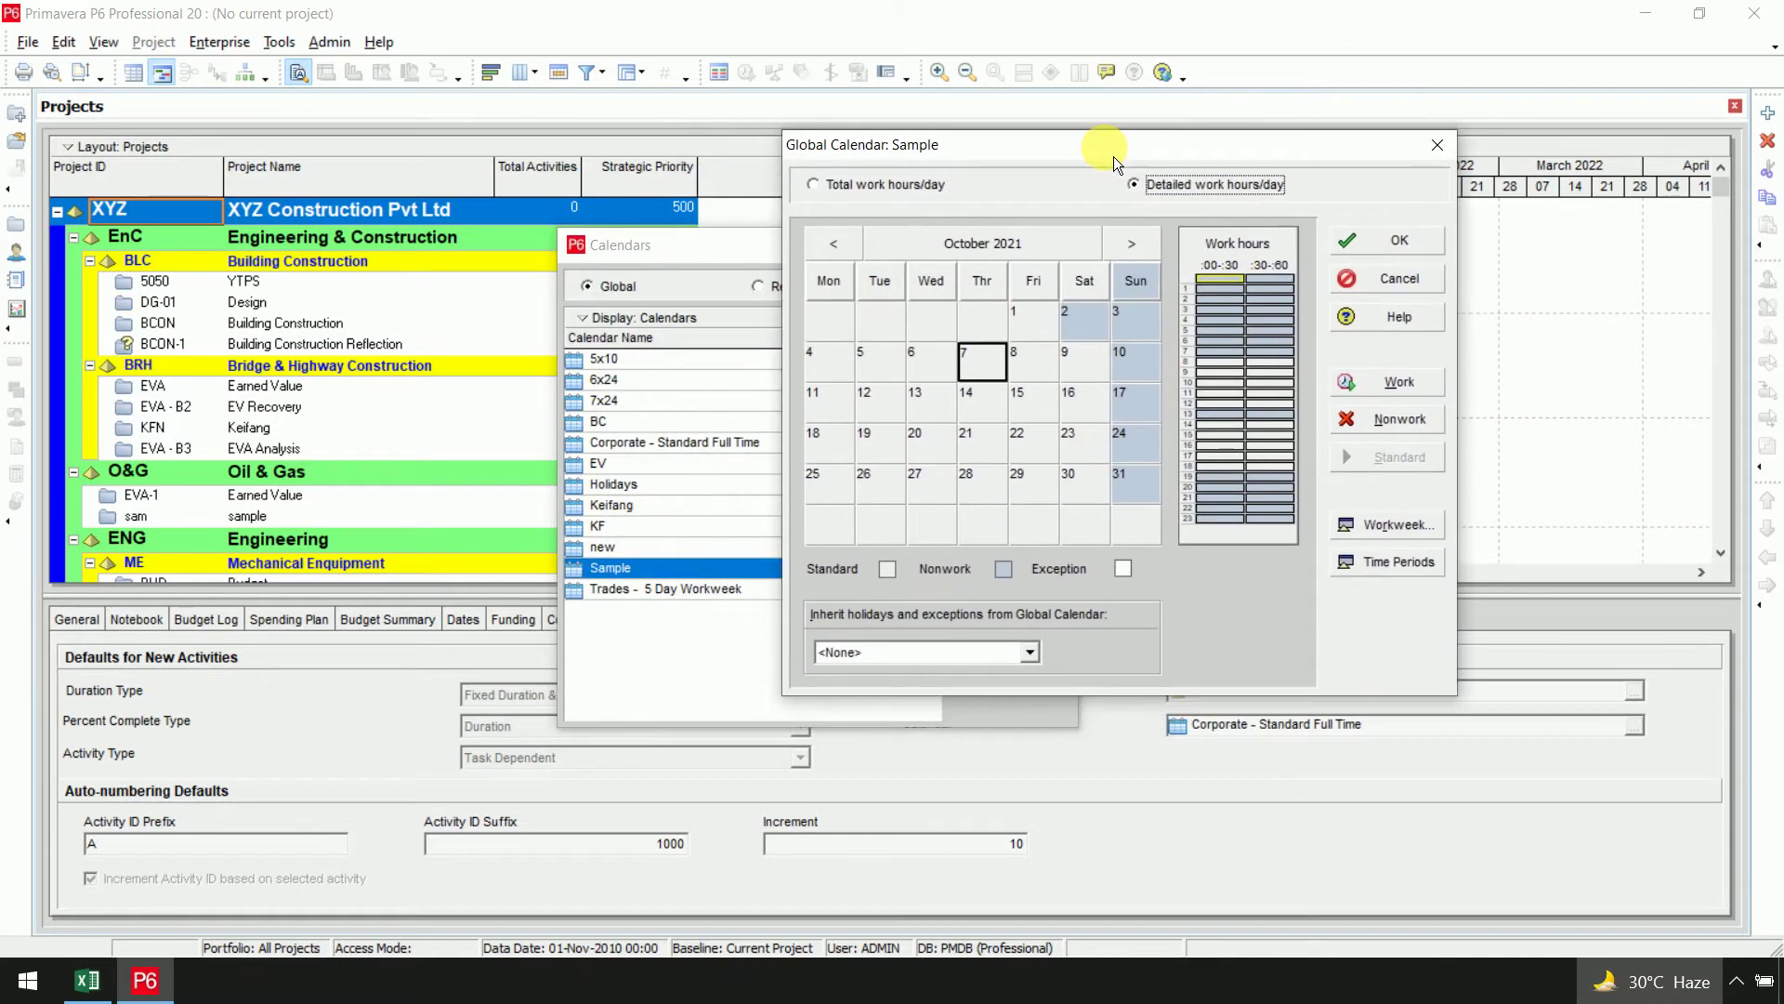
click(874, 183)
click(1196, 198)
click(1408, 531)
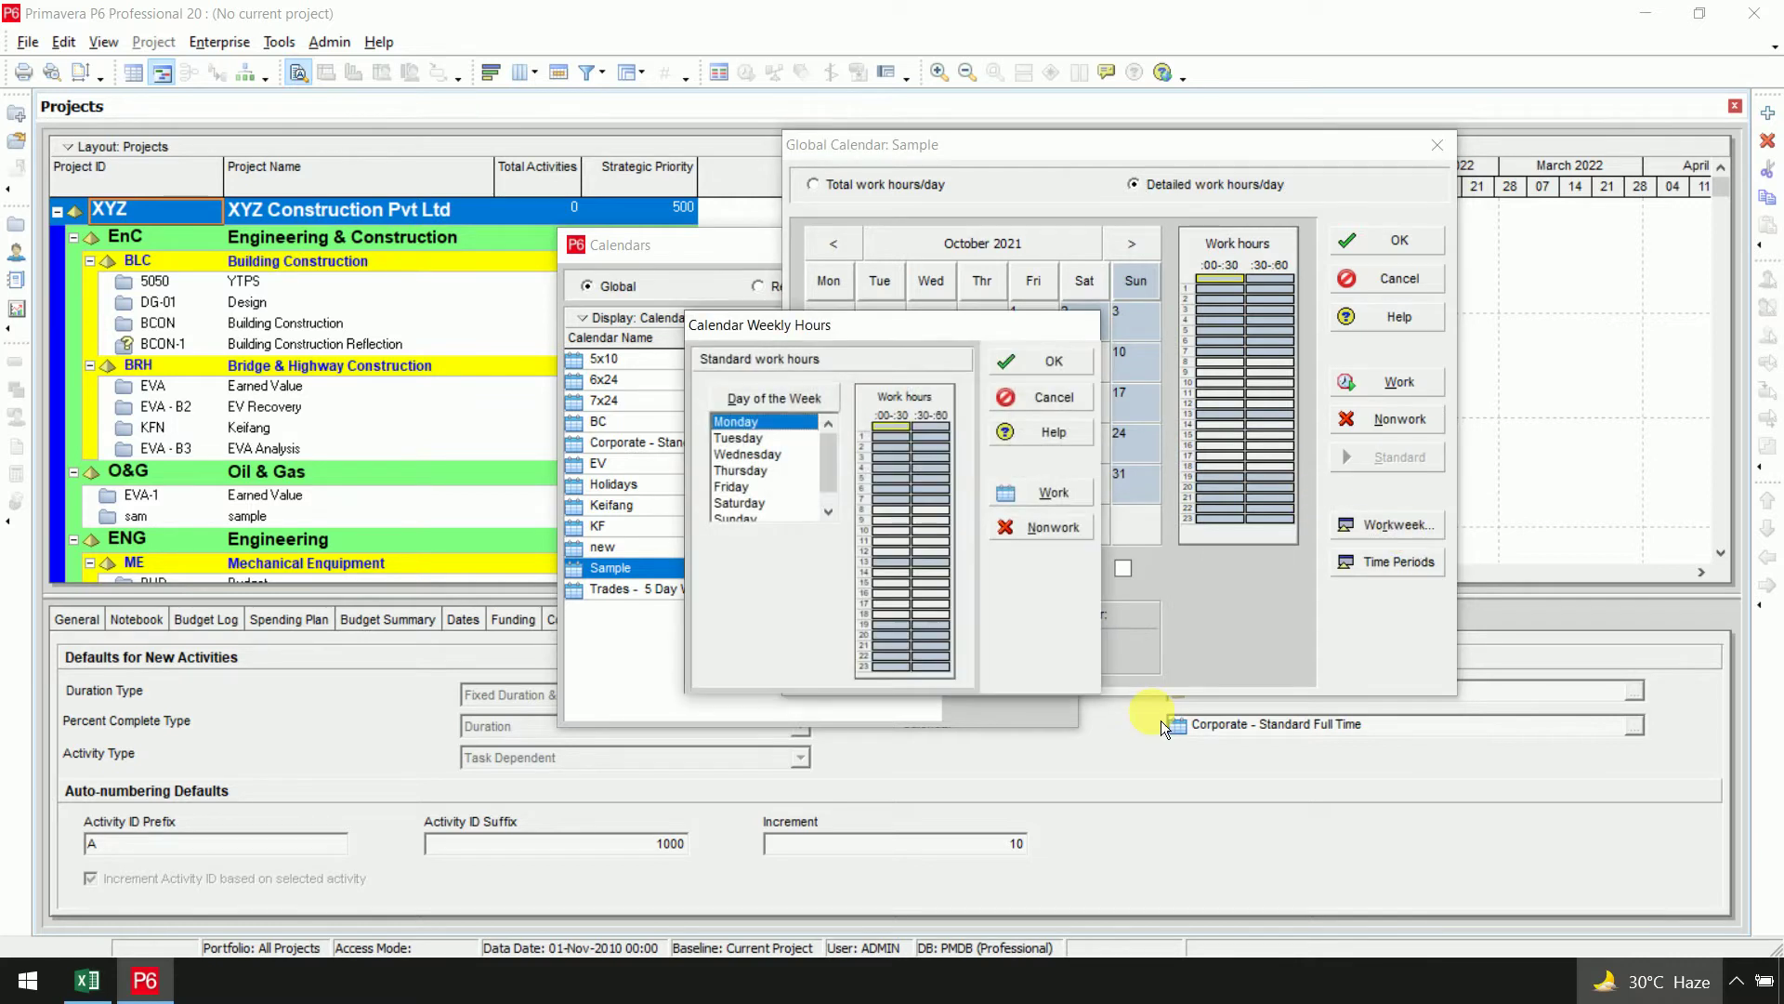
scroll(839, 487, down, 1)
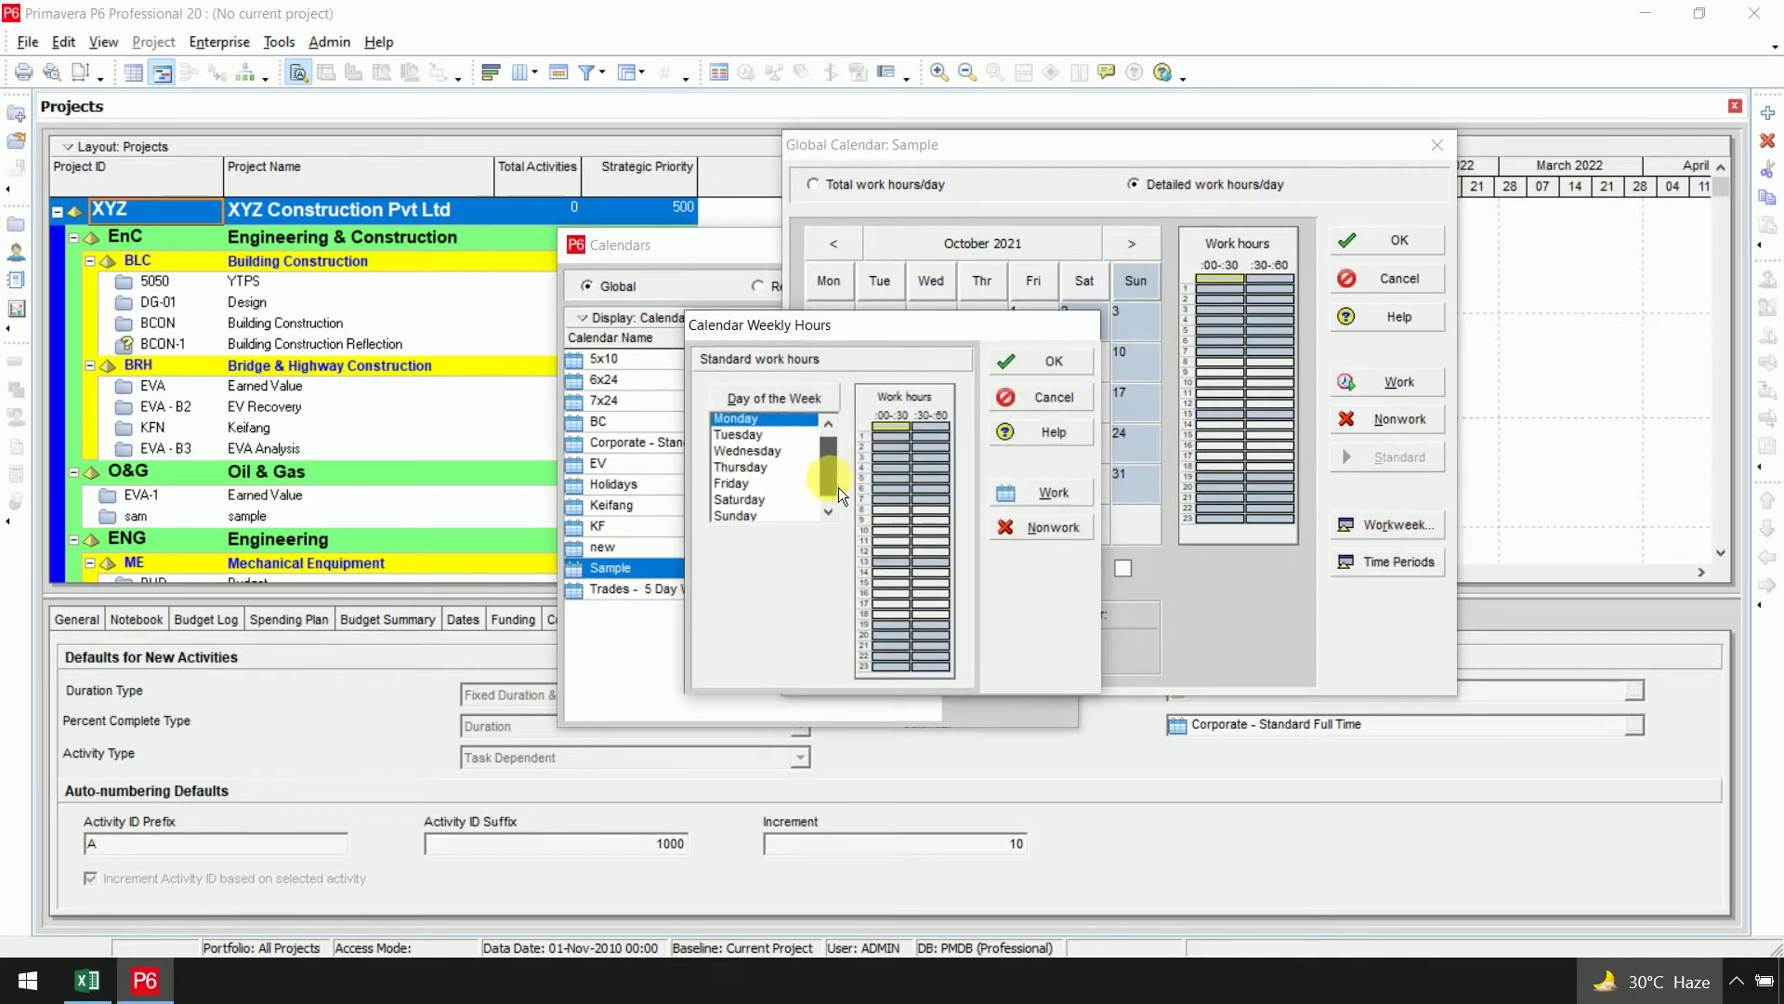
shift+click(789, 515)
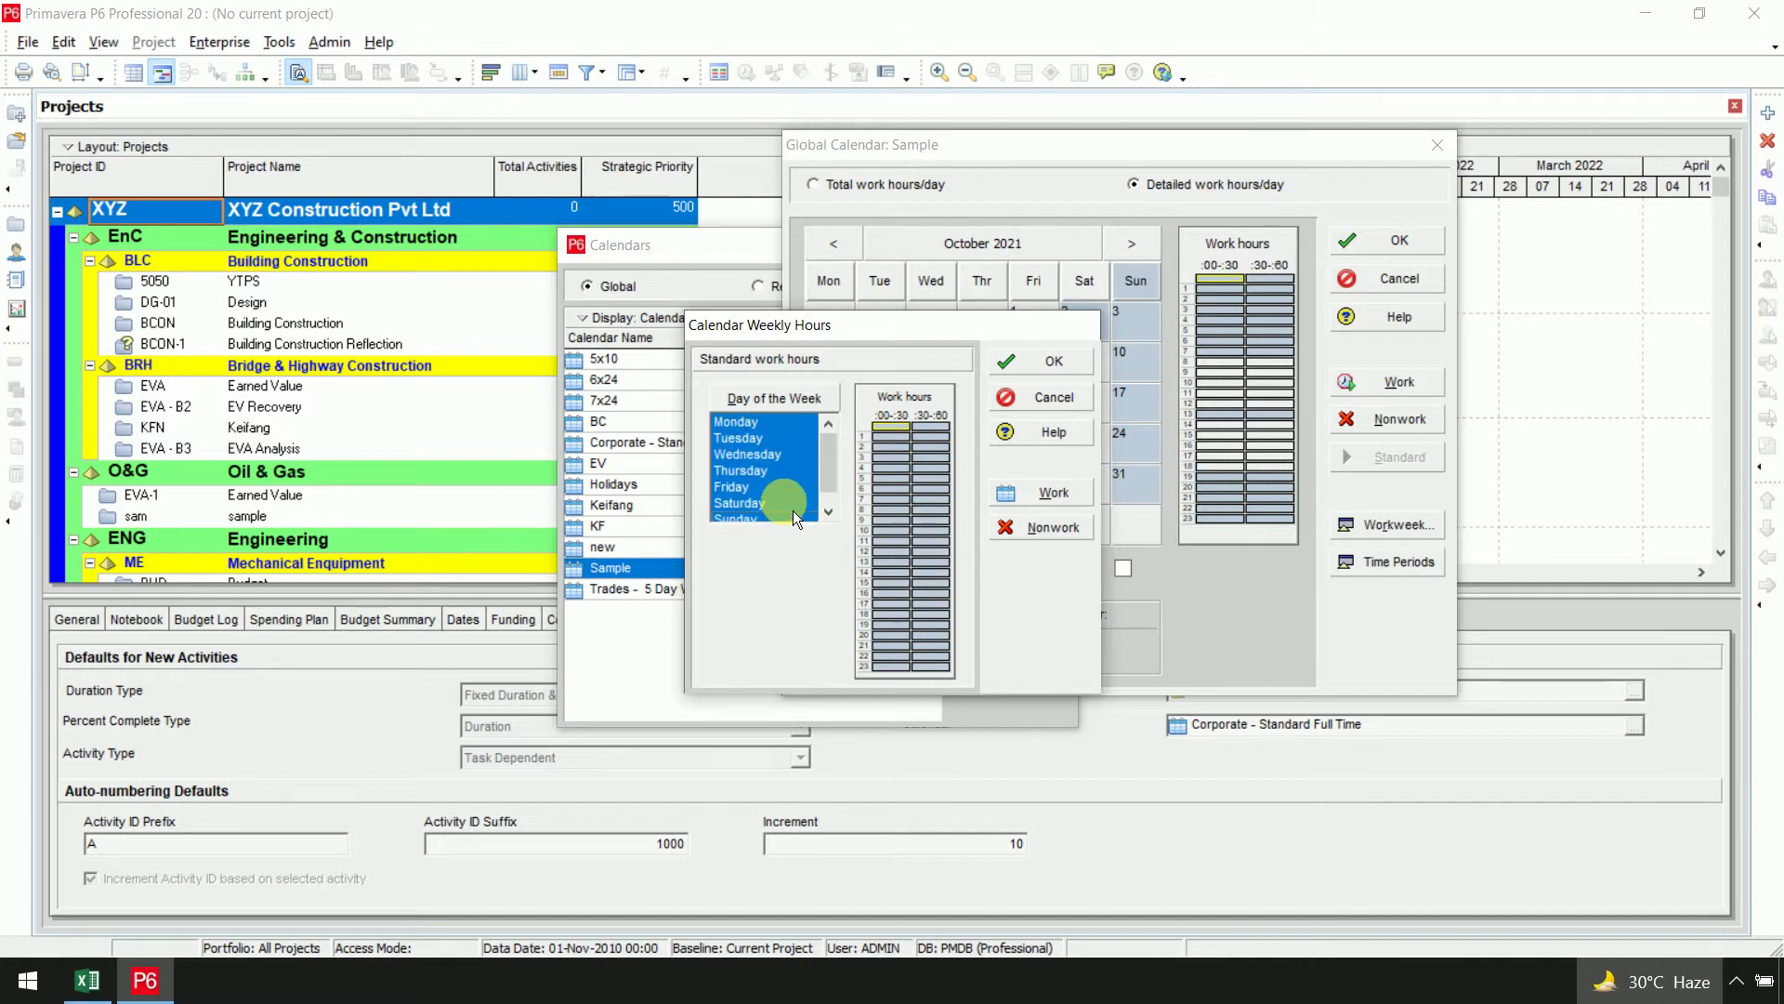
drag(913, 440, 960, 602)
drag(952, 669, 949, 675)
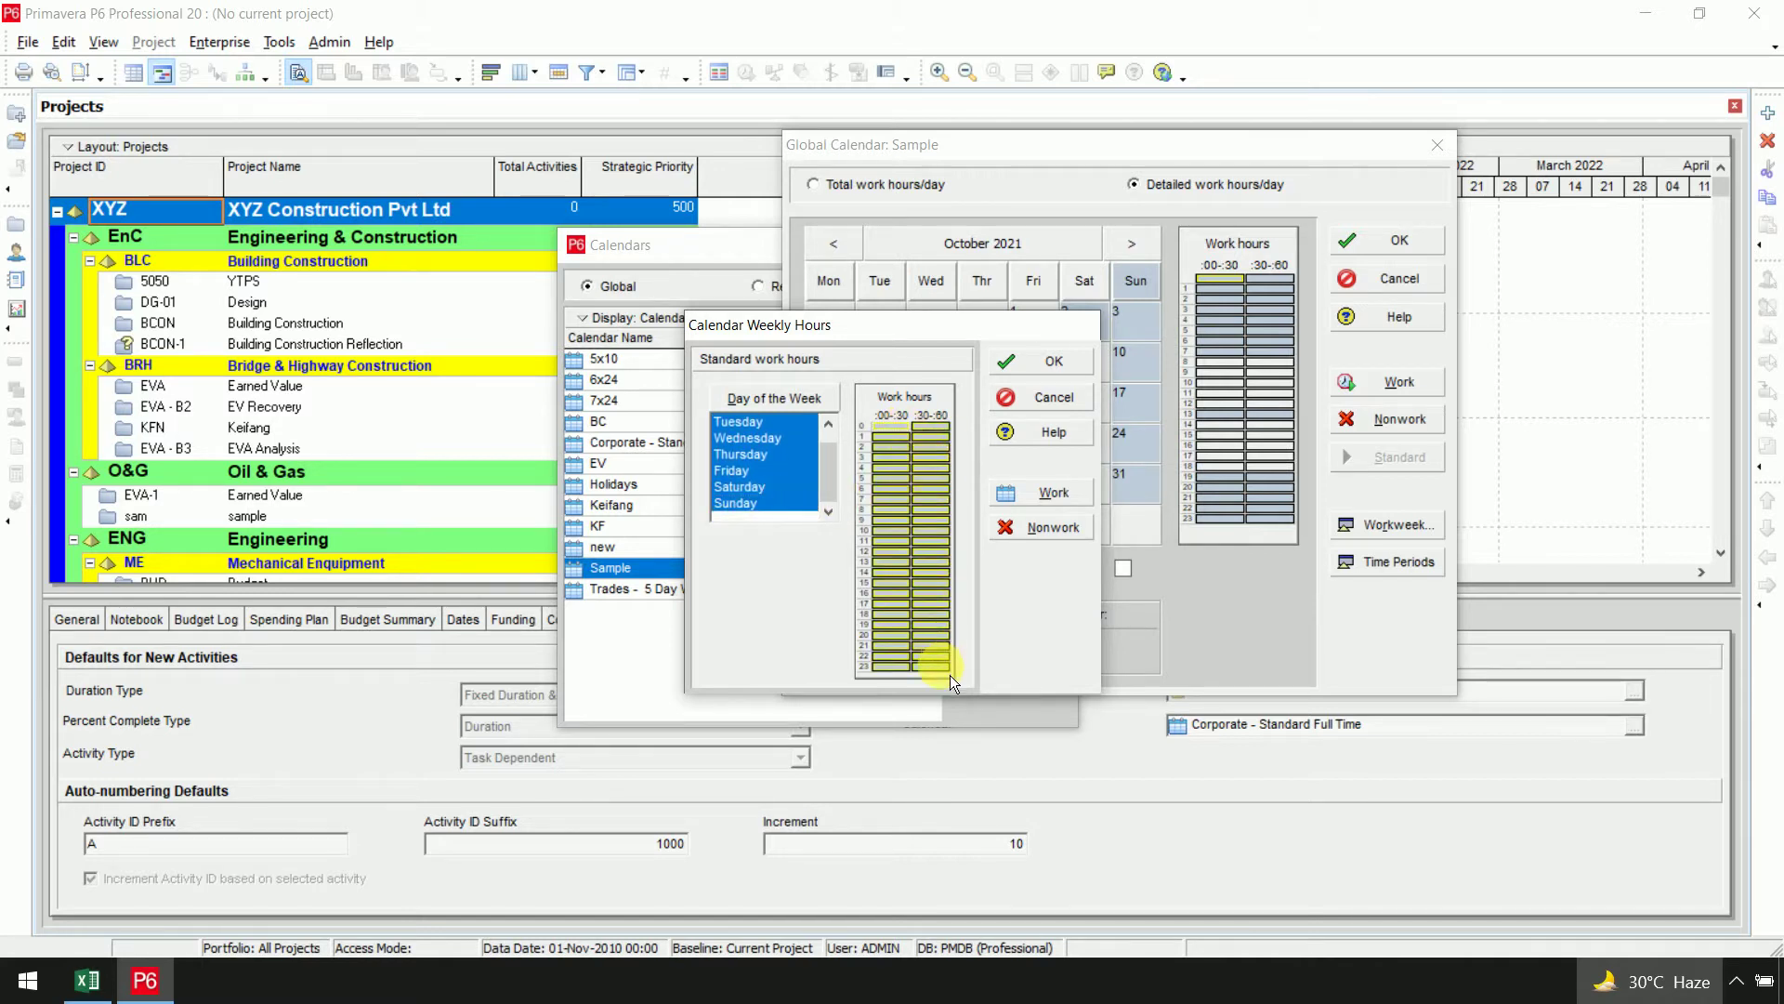
click(1033, 530)
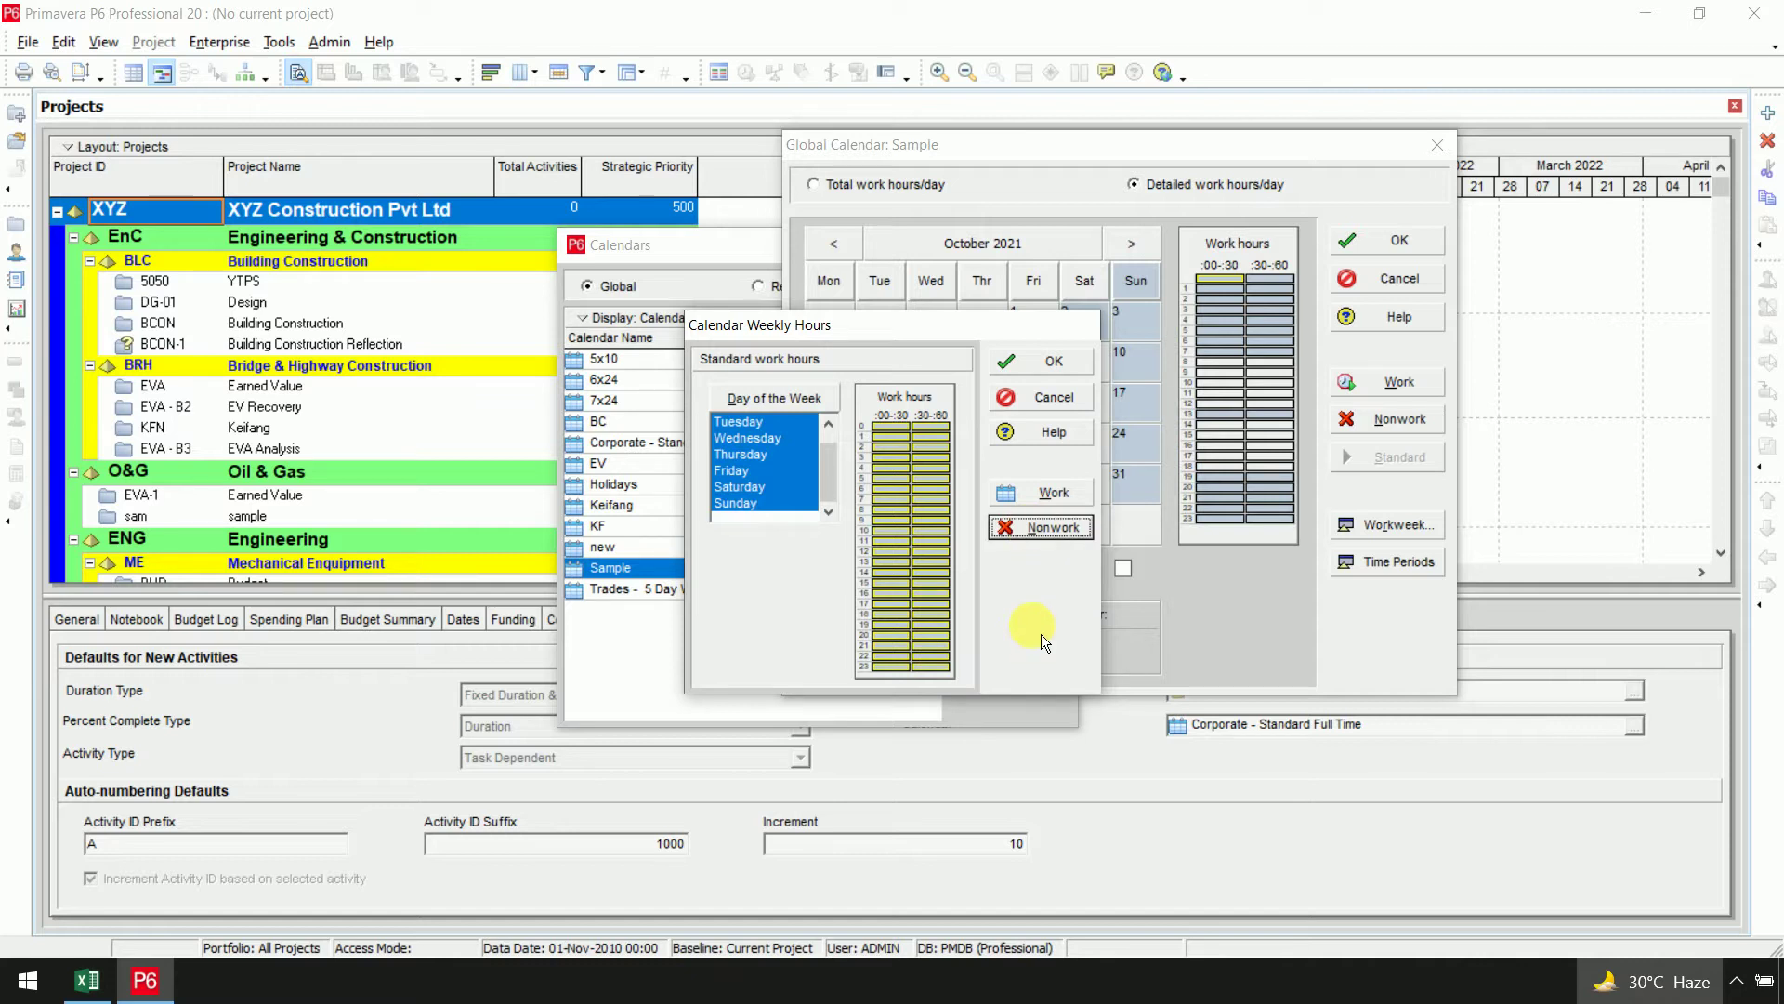
click(902, 520)
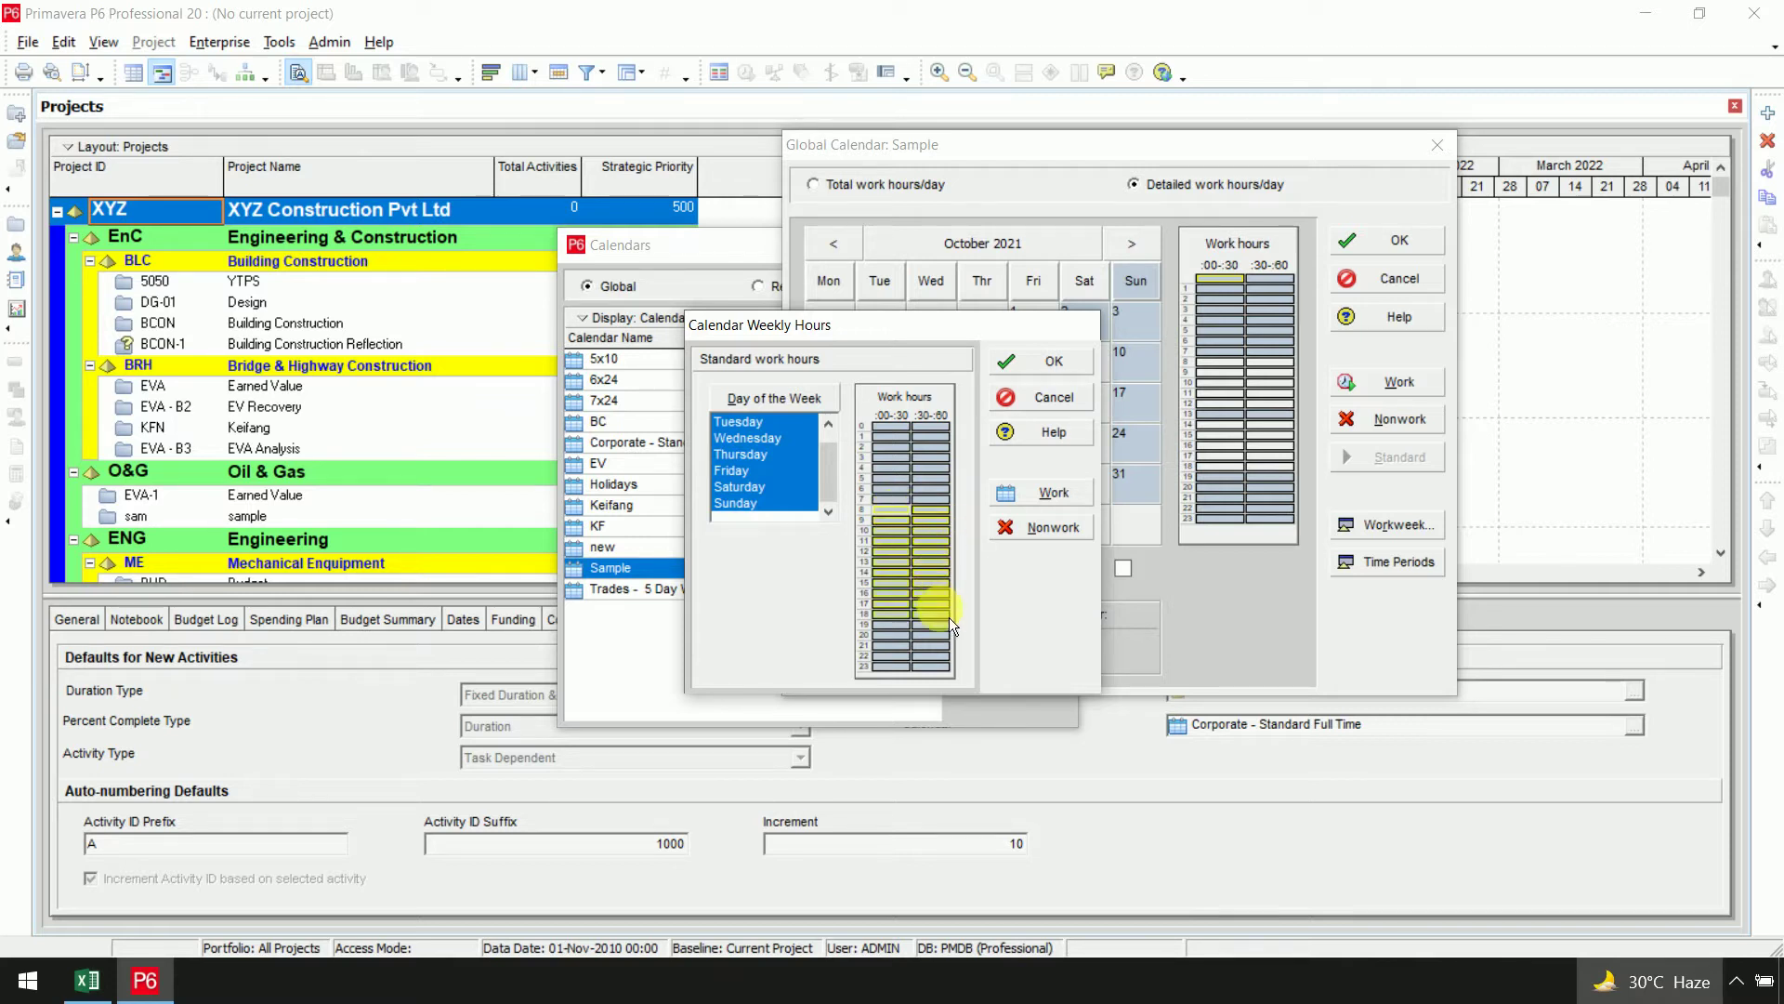
click(1051, 372)
Make 8:00–18:00 working time on all days, with 13:00 as a nonwork break
click(1394, 525)
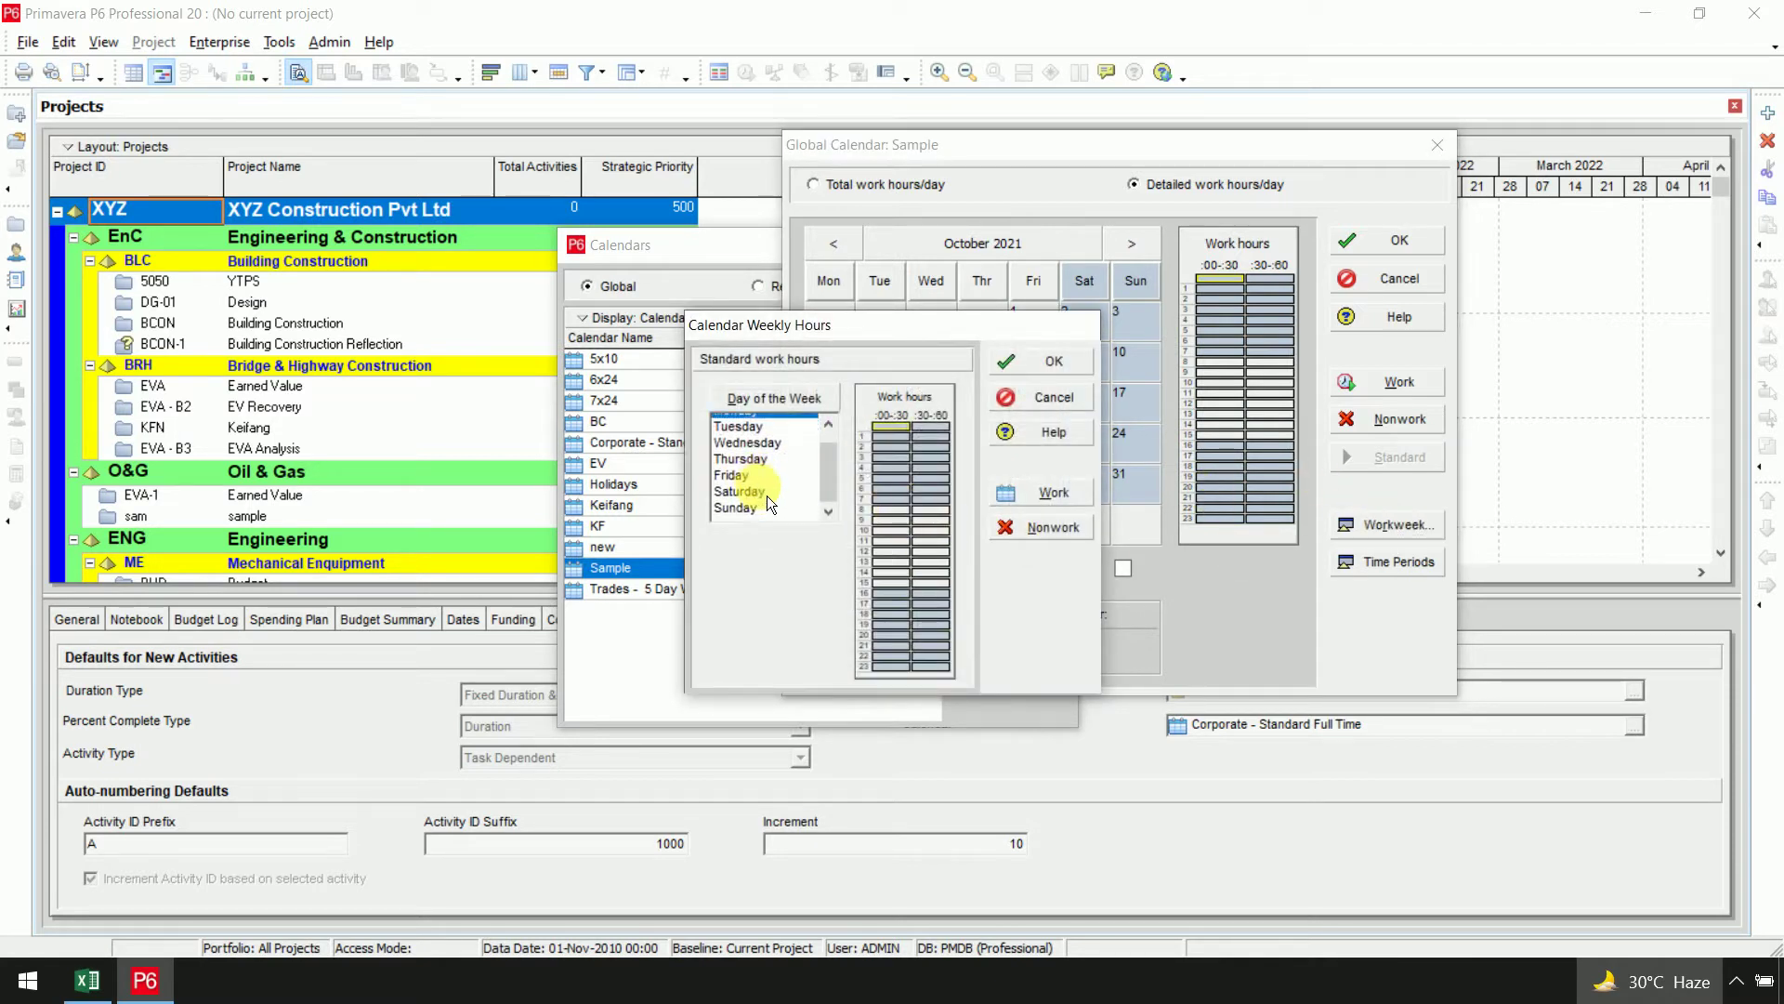
shift+click(773, 516)
drag(903, 523, 951, 622)
click(1056, 504)
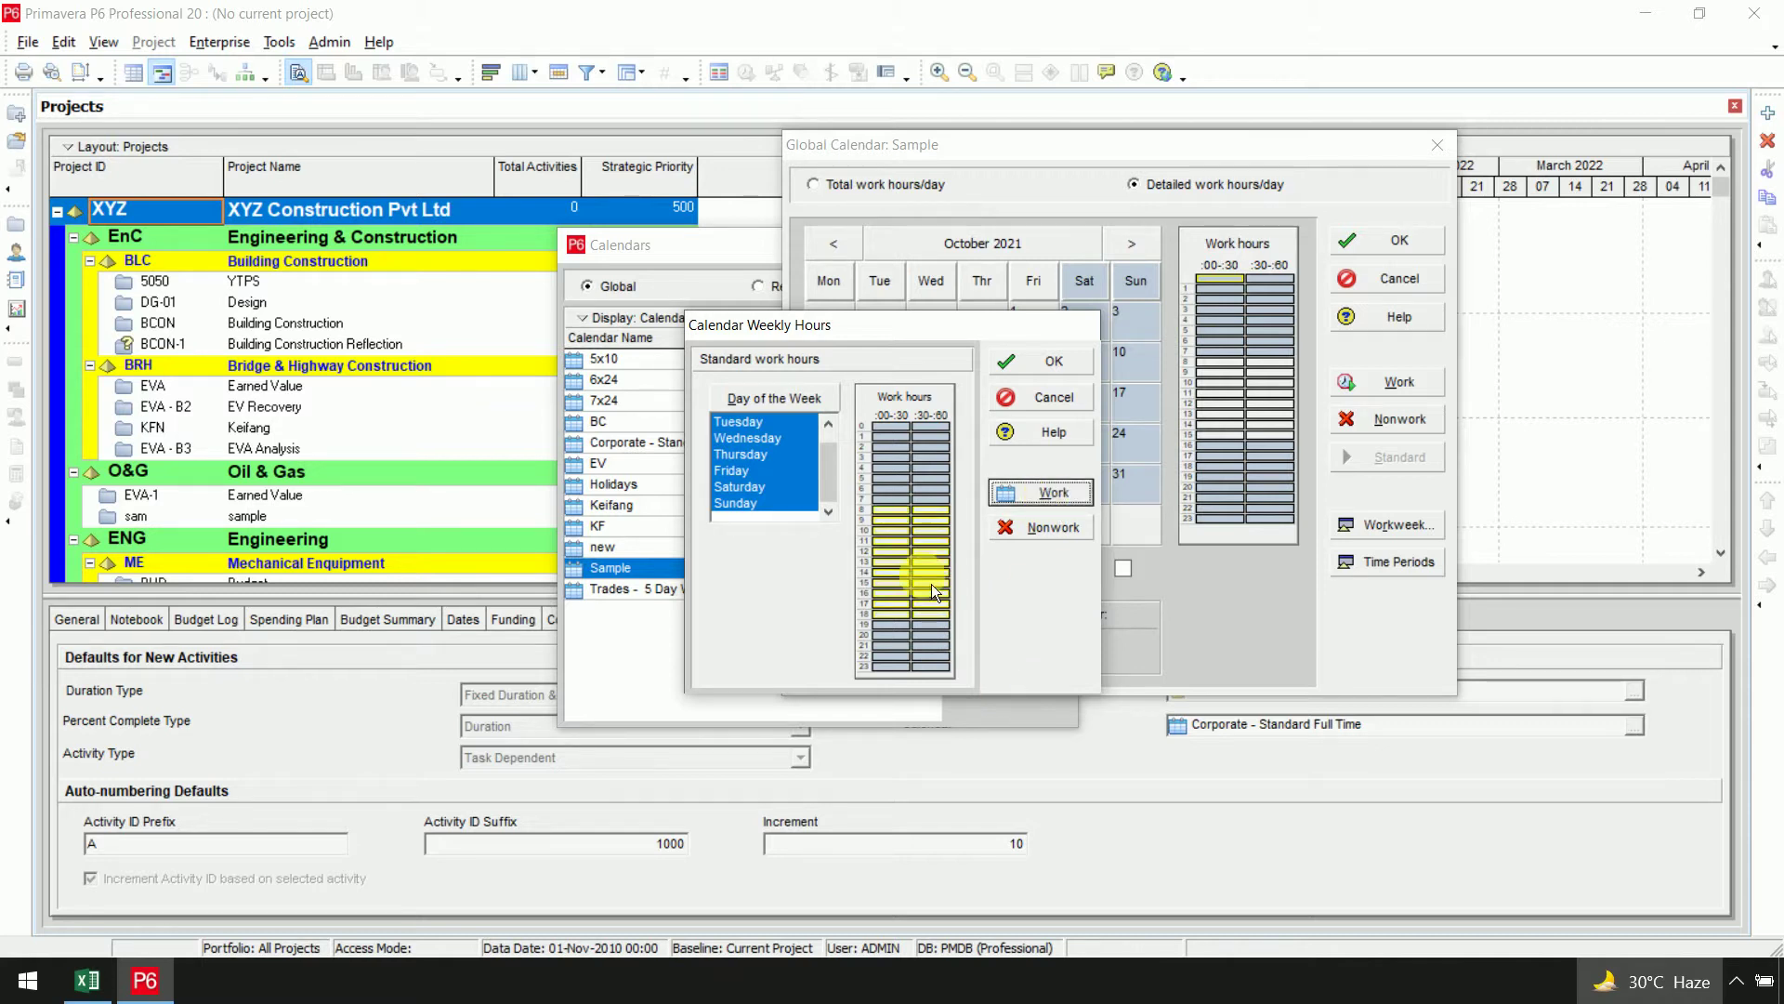
click(900, 570)
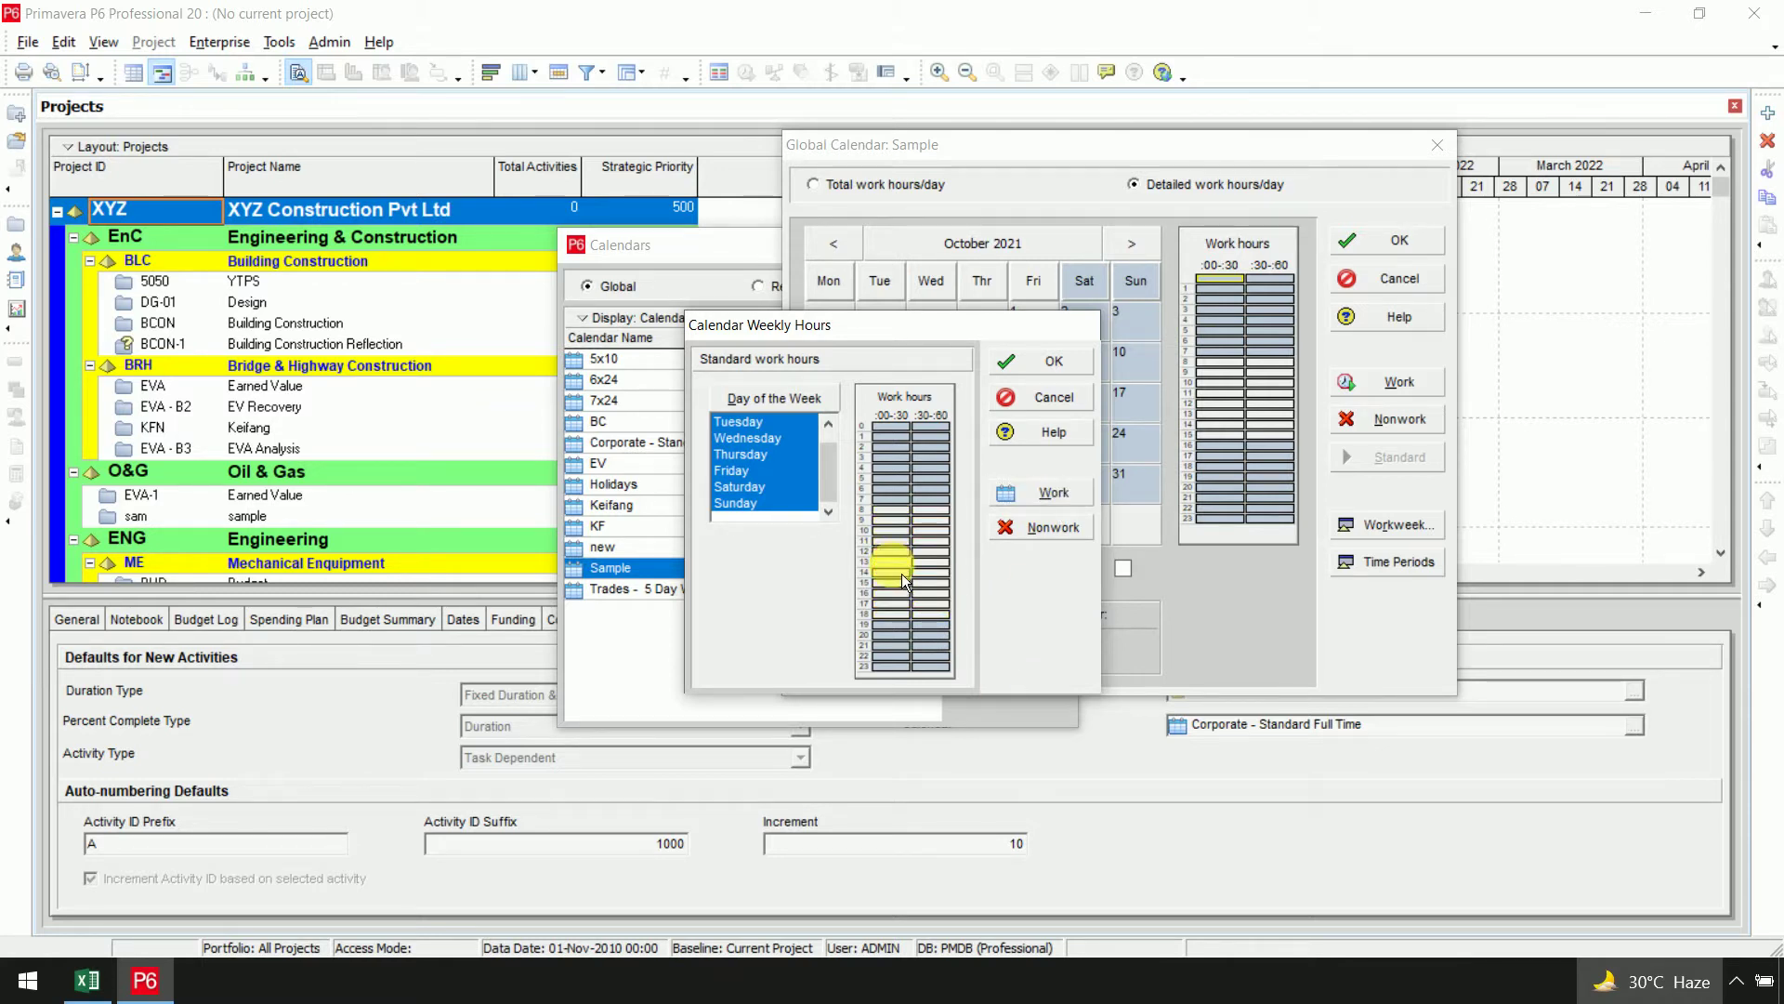
click(1057, 527)
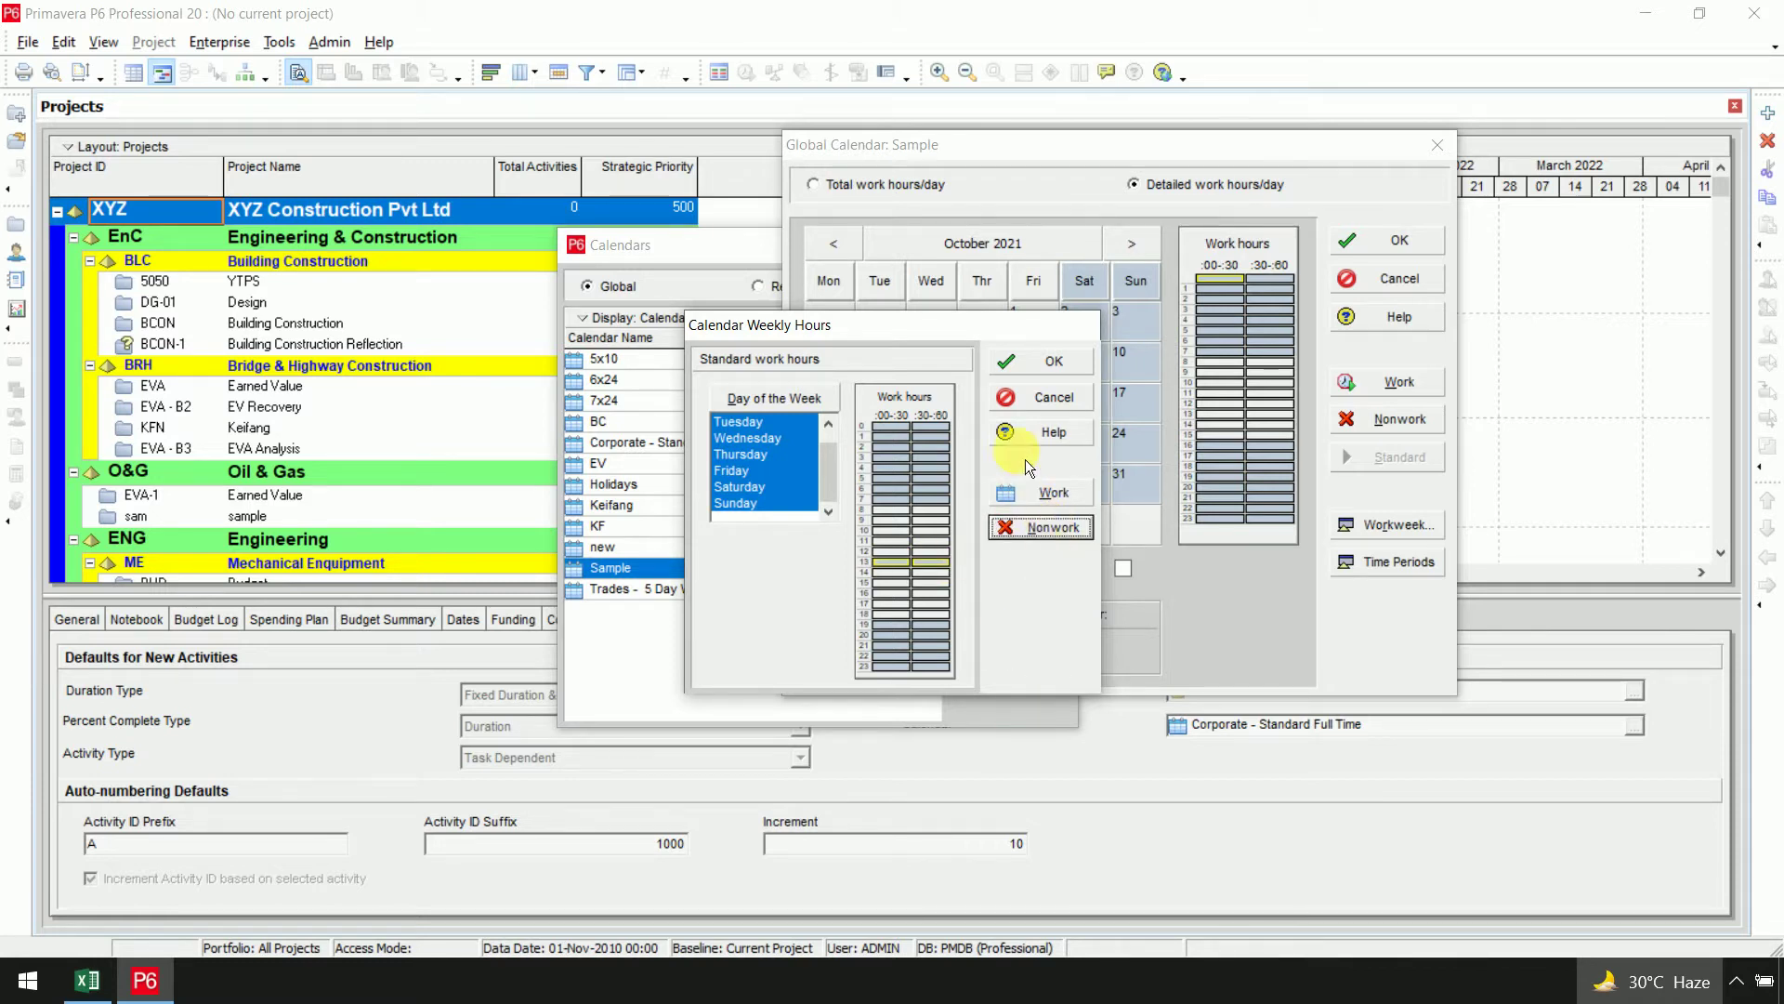
click(1035, 359)
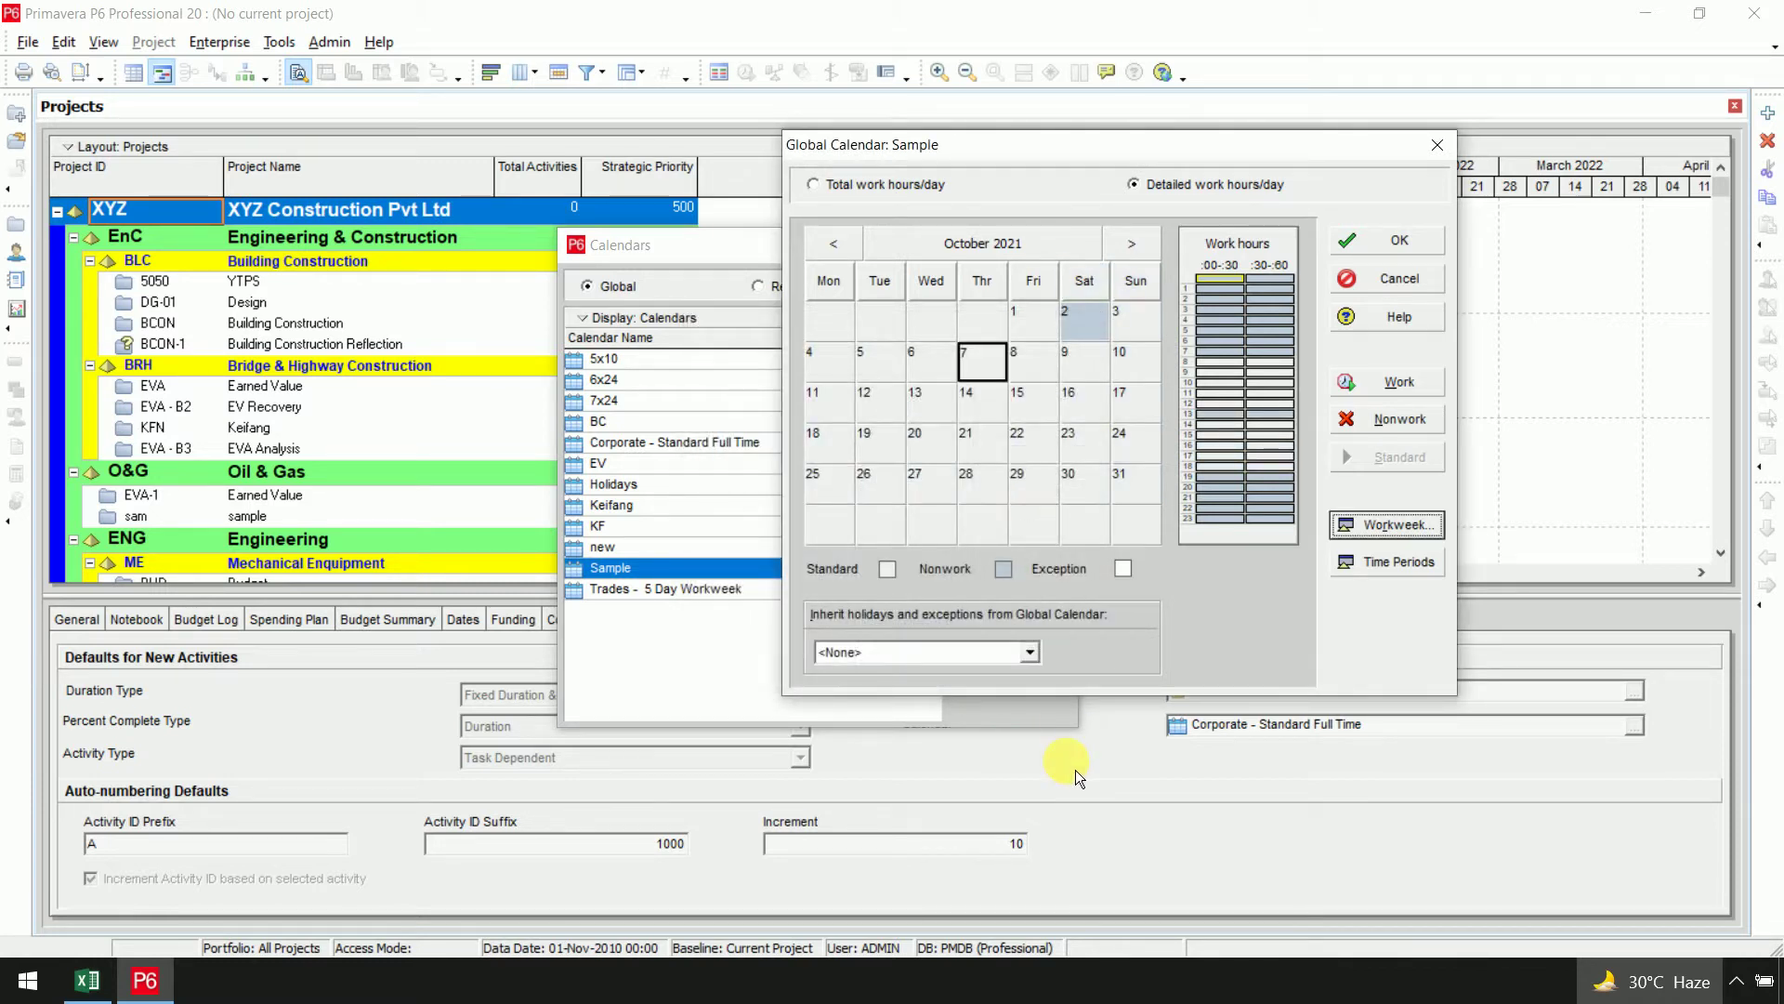
Reset Saturday 2 October to standard hours and check November and December 2021 days
click(879, 191)
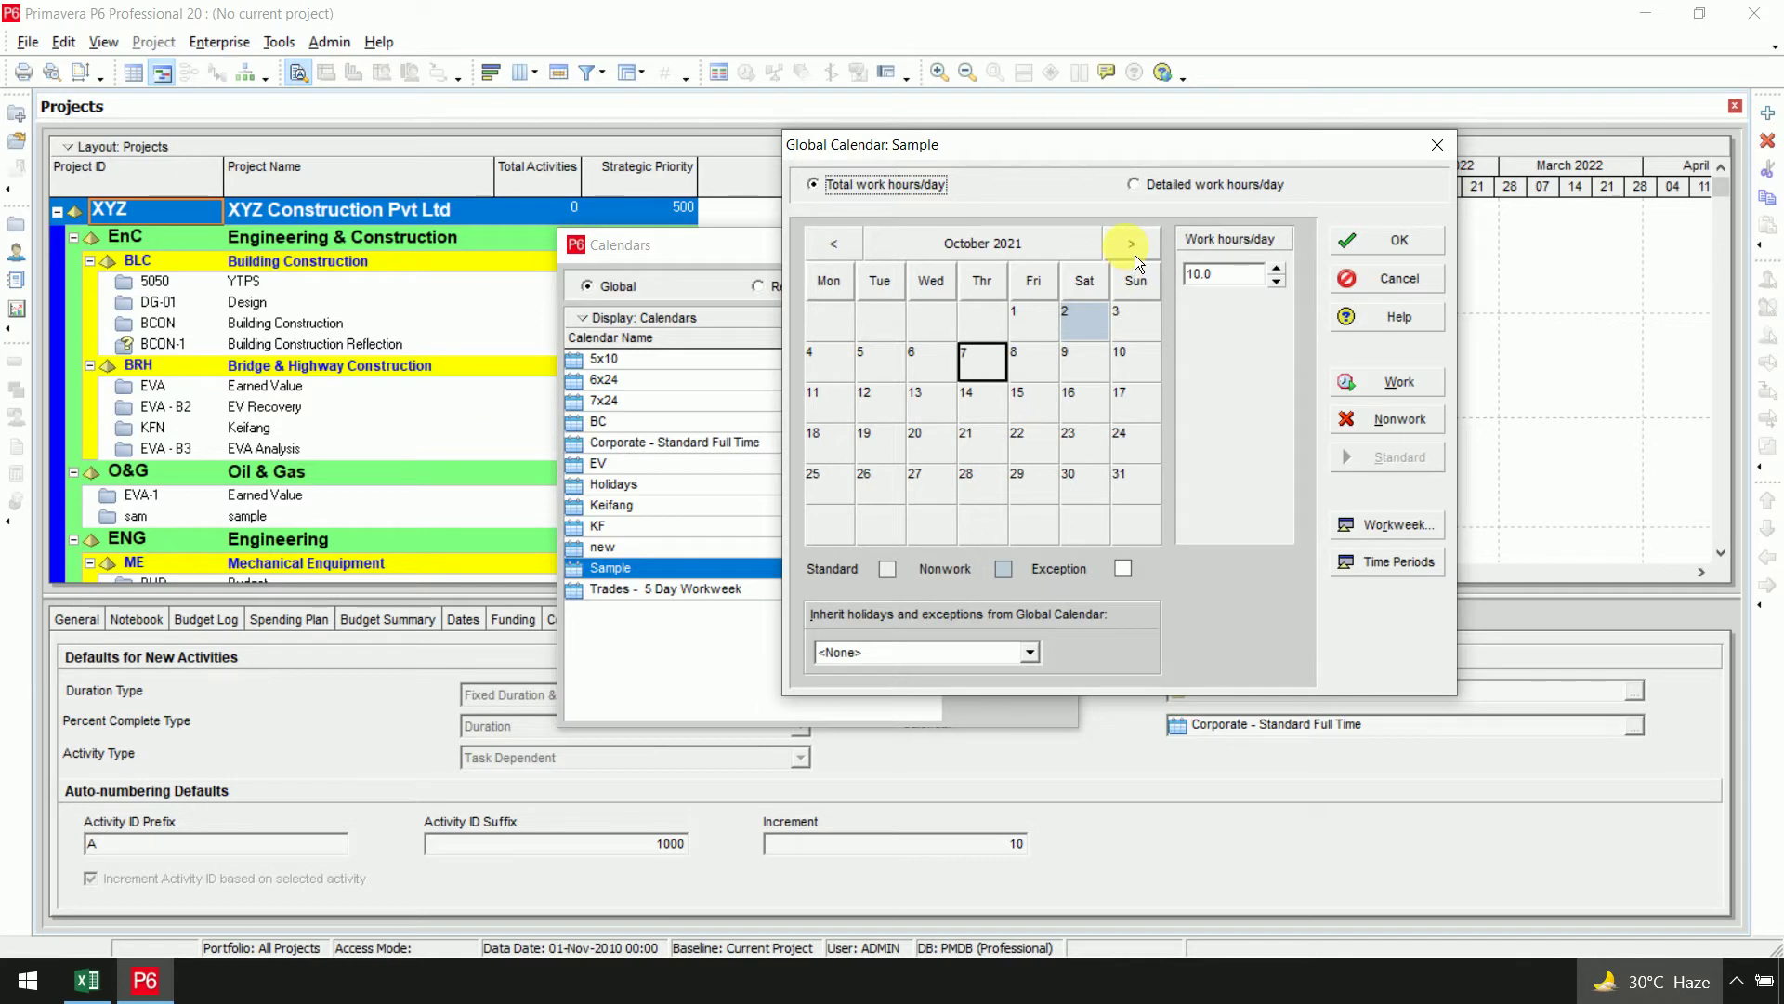
click(1081, 322)
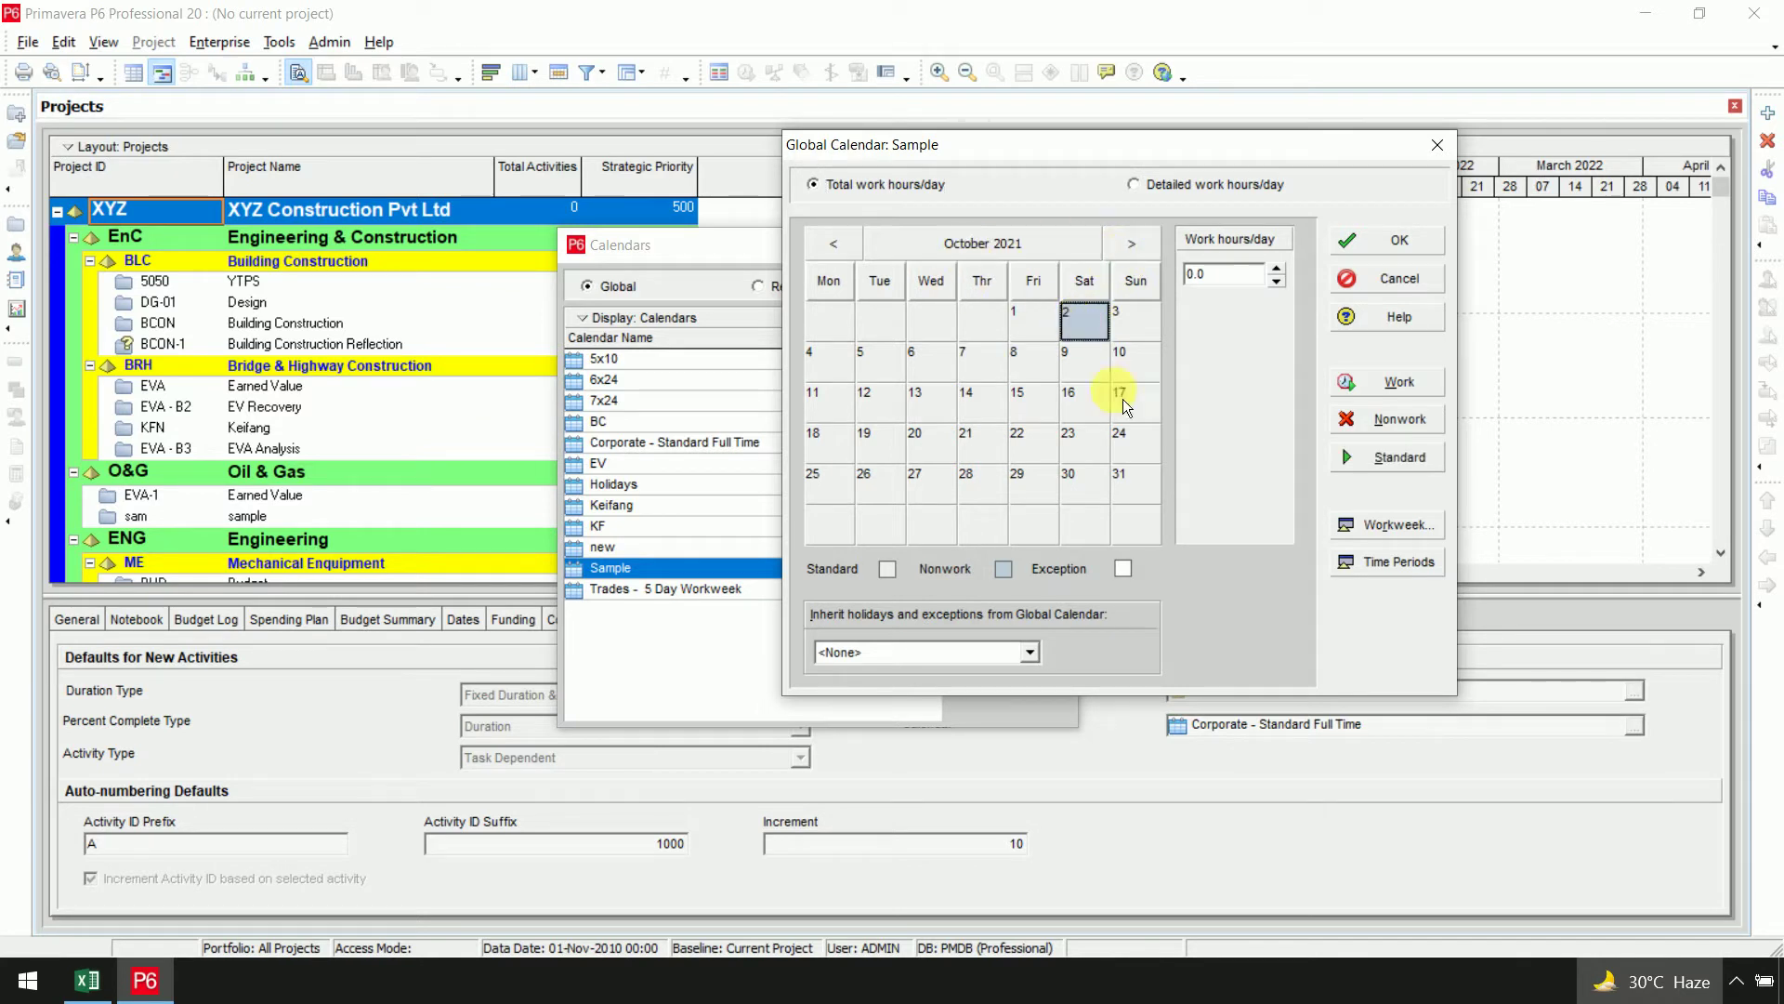
click(1403, 471)
click(1131, 244)
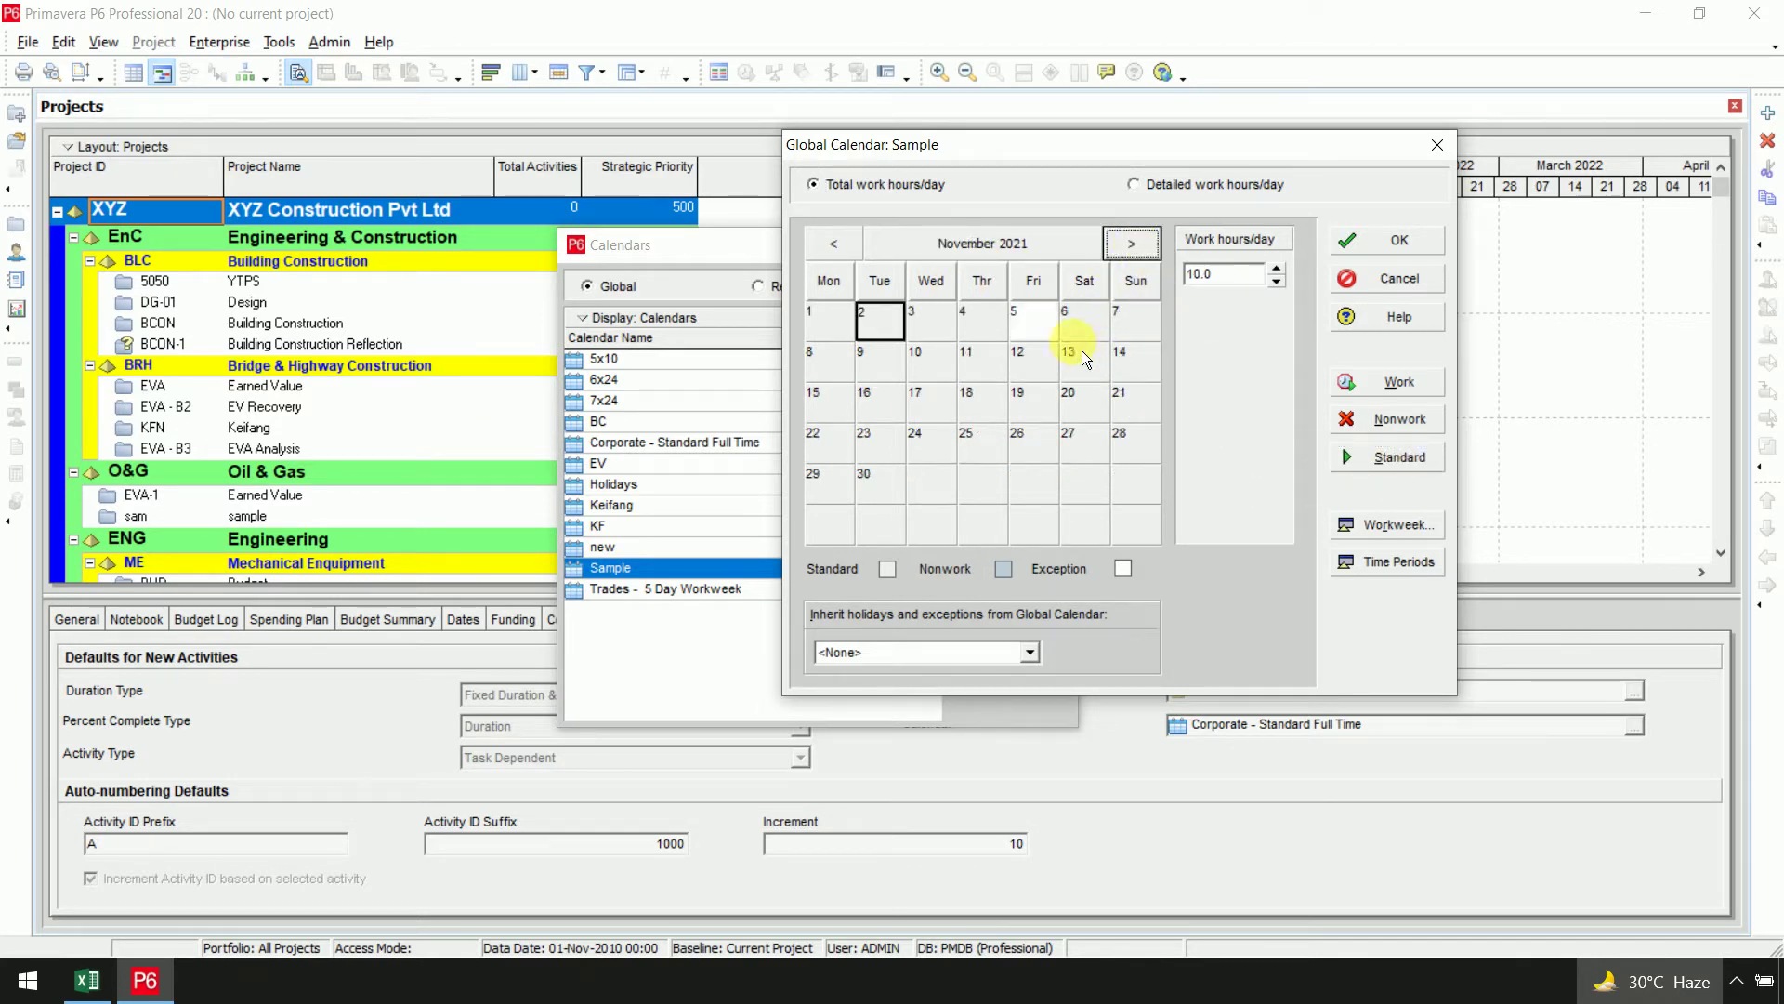
click(1033, 323)
click(1409, 457)
click(1131, 243)
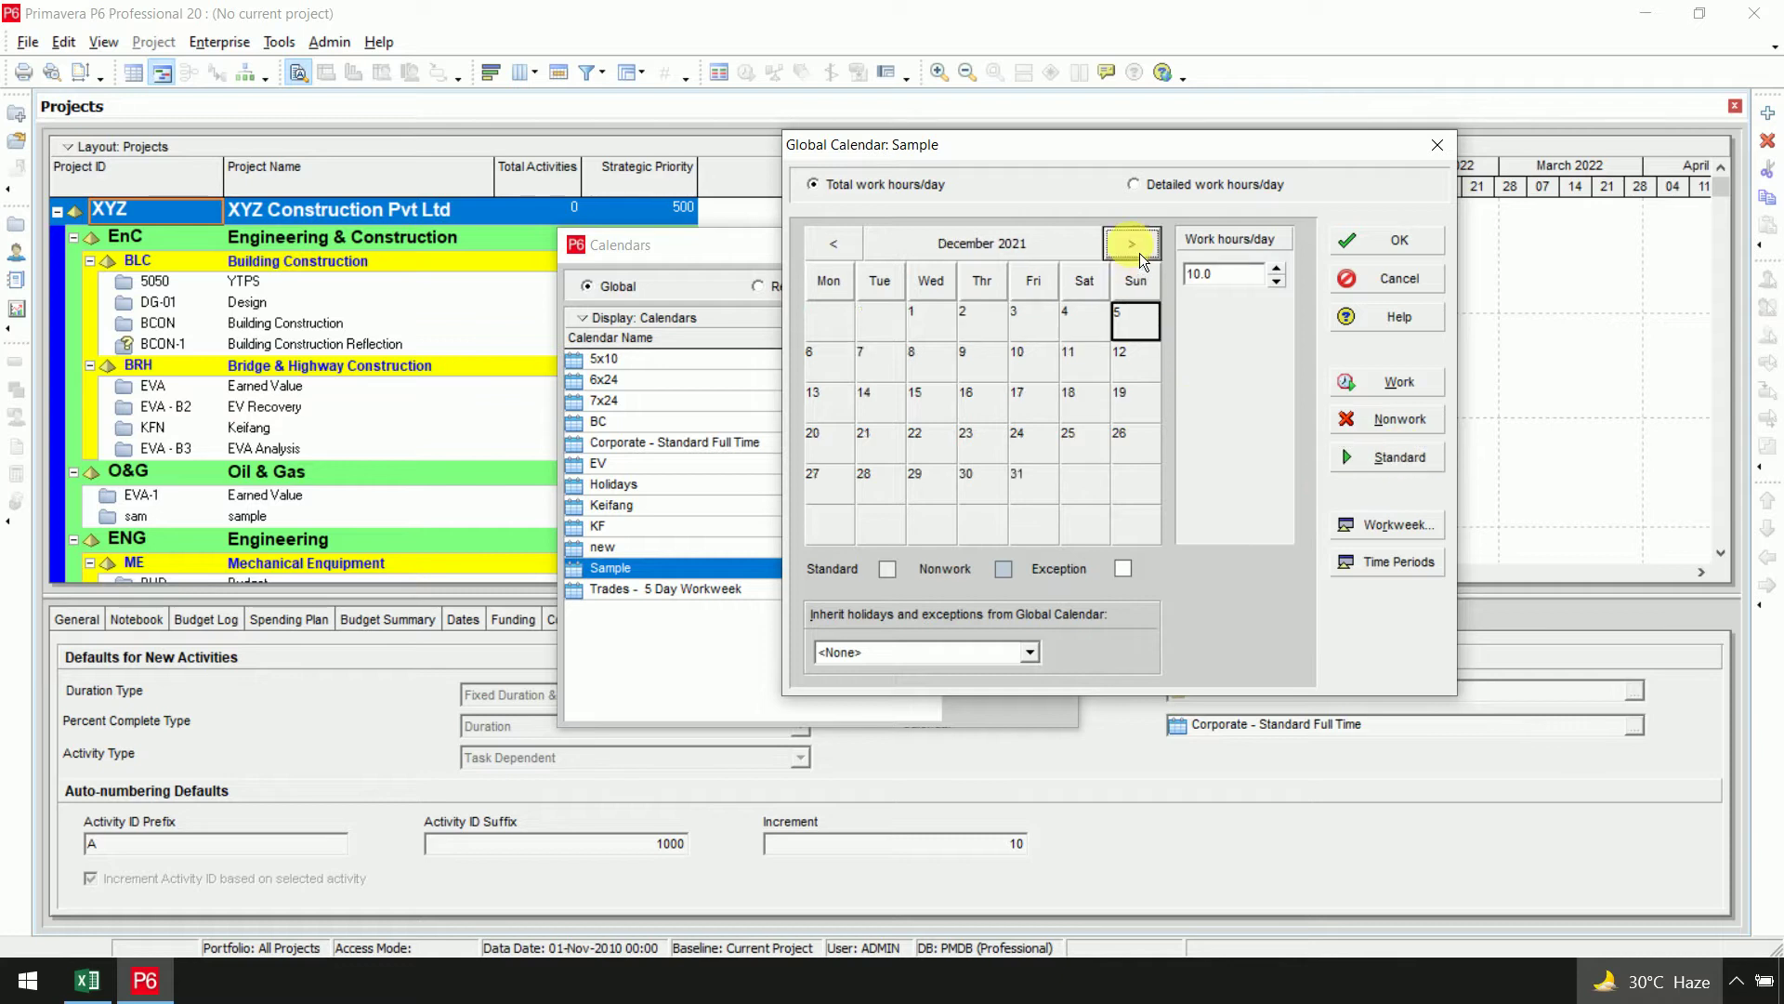
click(852, 258)
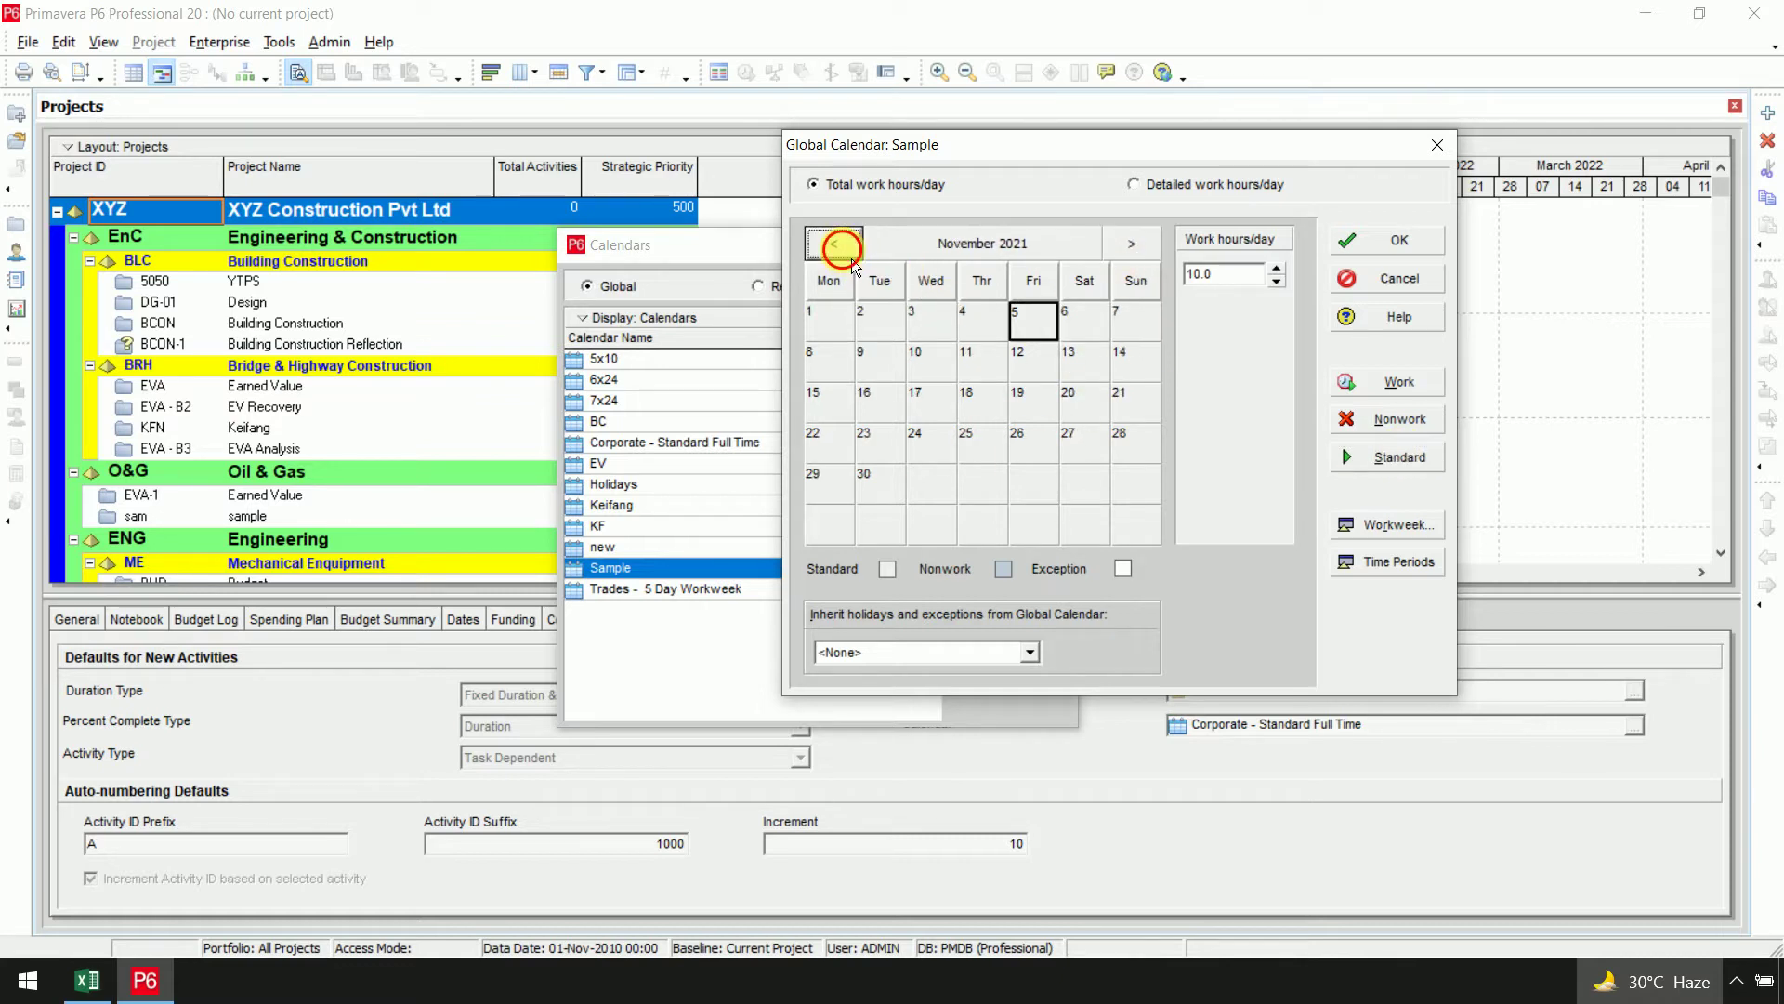
click(852, 258)
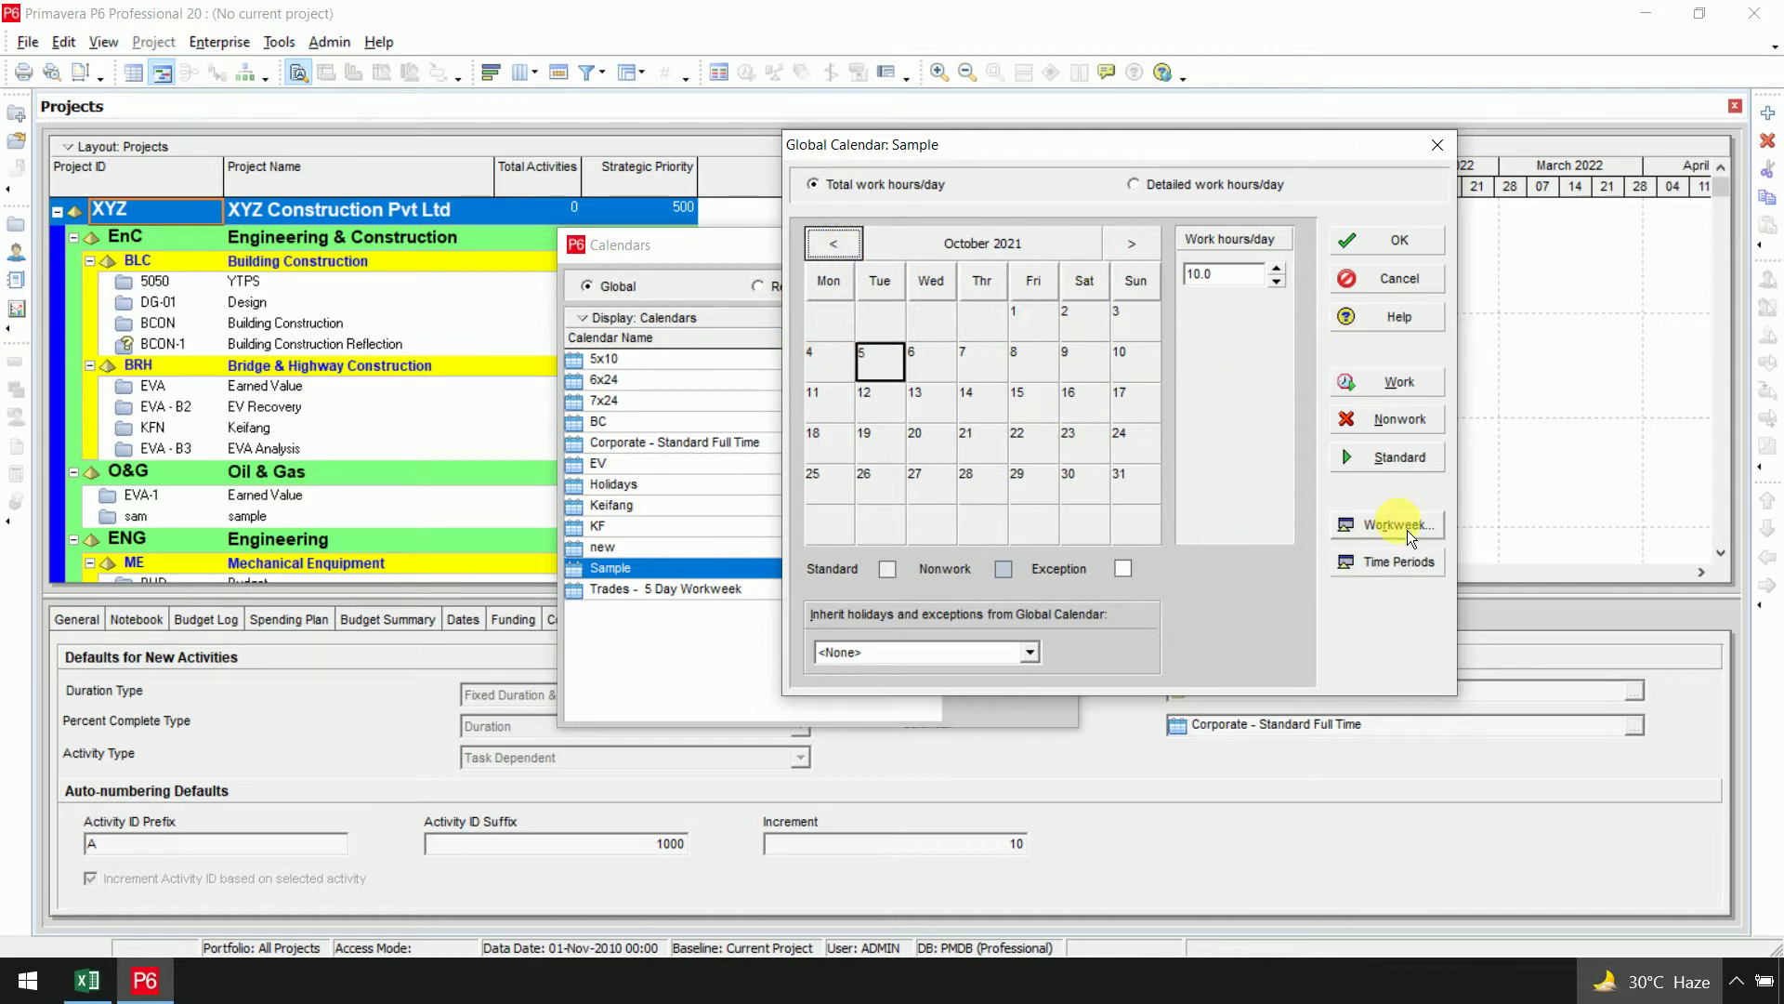
click(1396, 567)
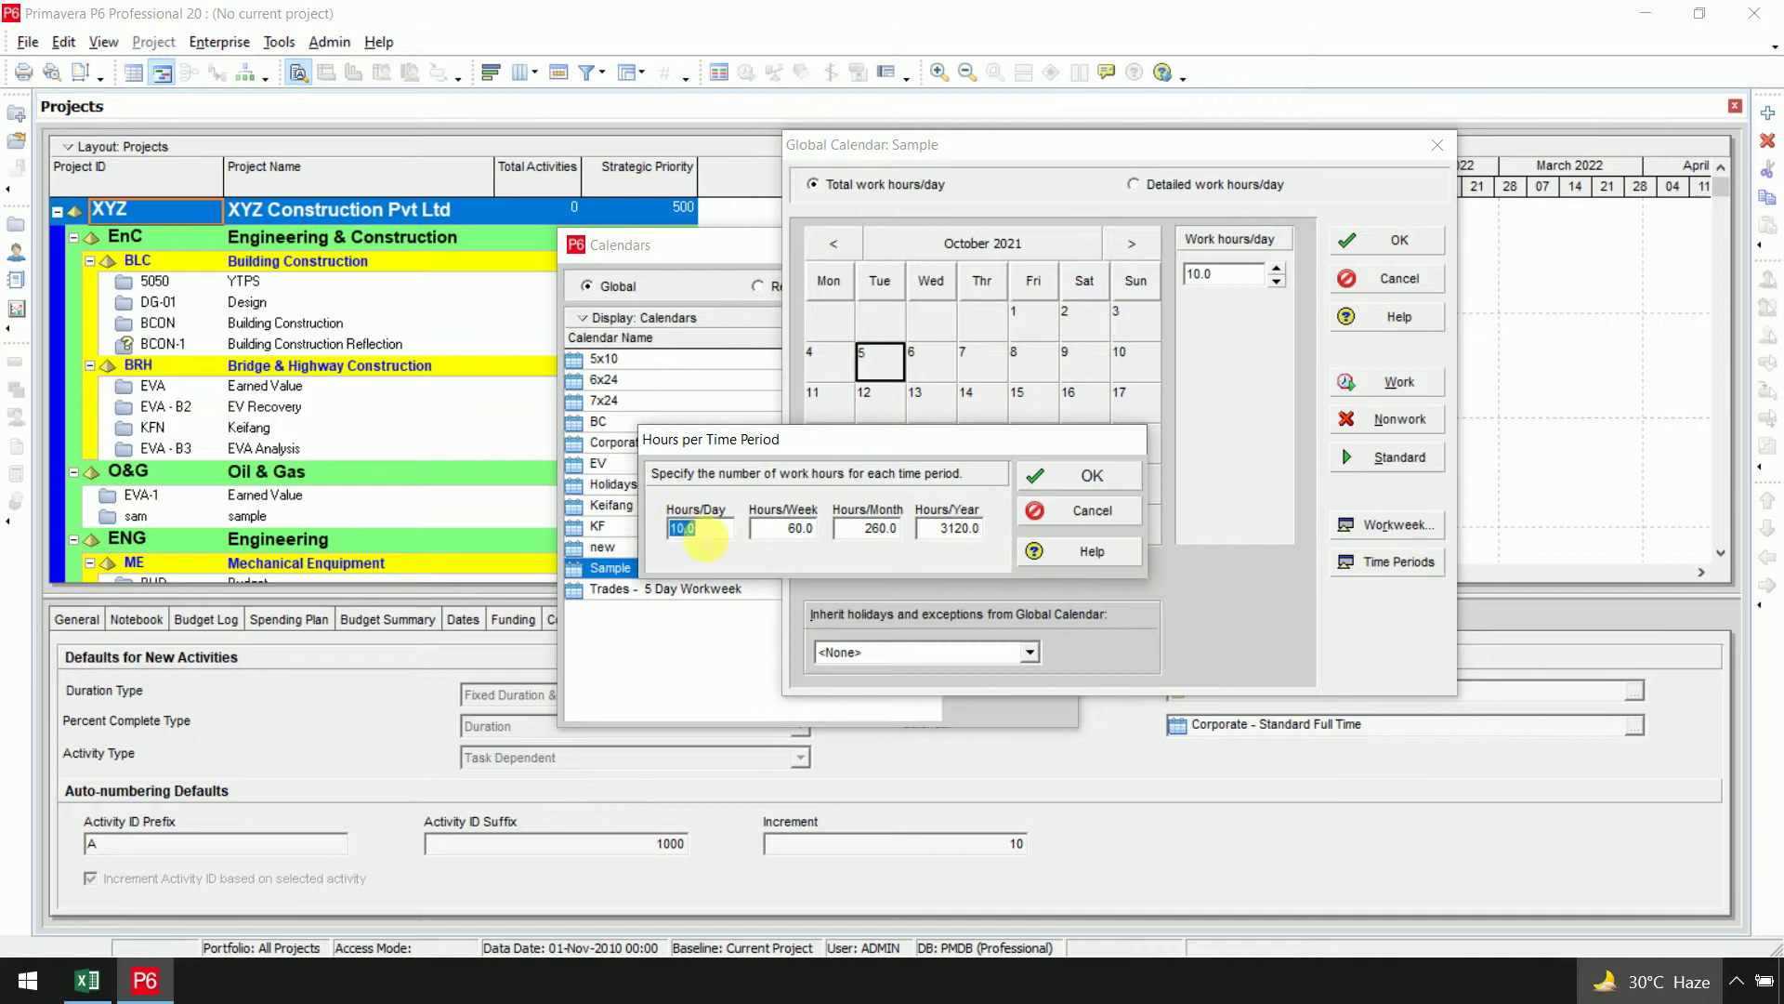
Enter 70 hours/week, 300/month and 3650/year, save the Sample calendar, and close Calendars
click(790, 527)
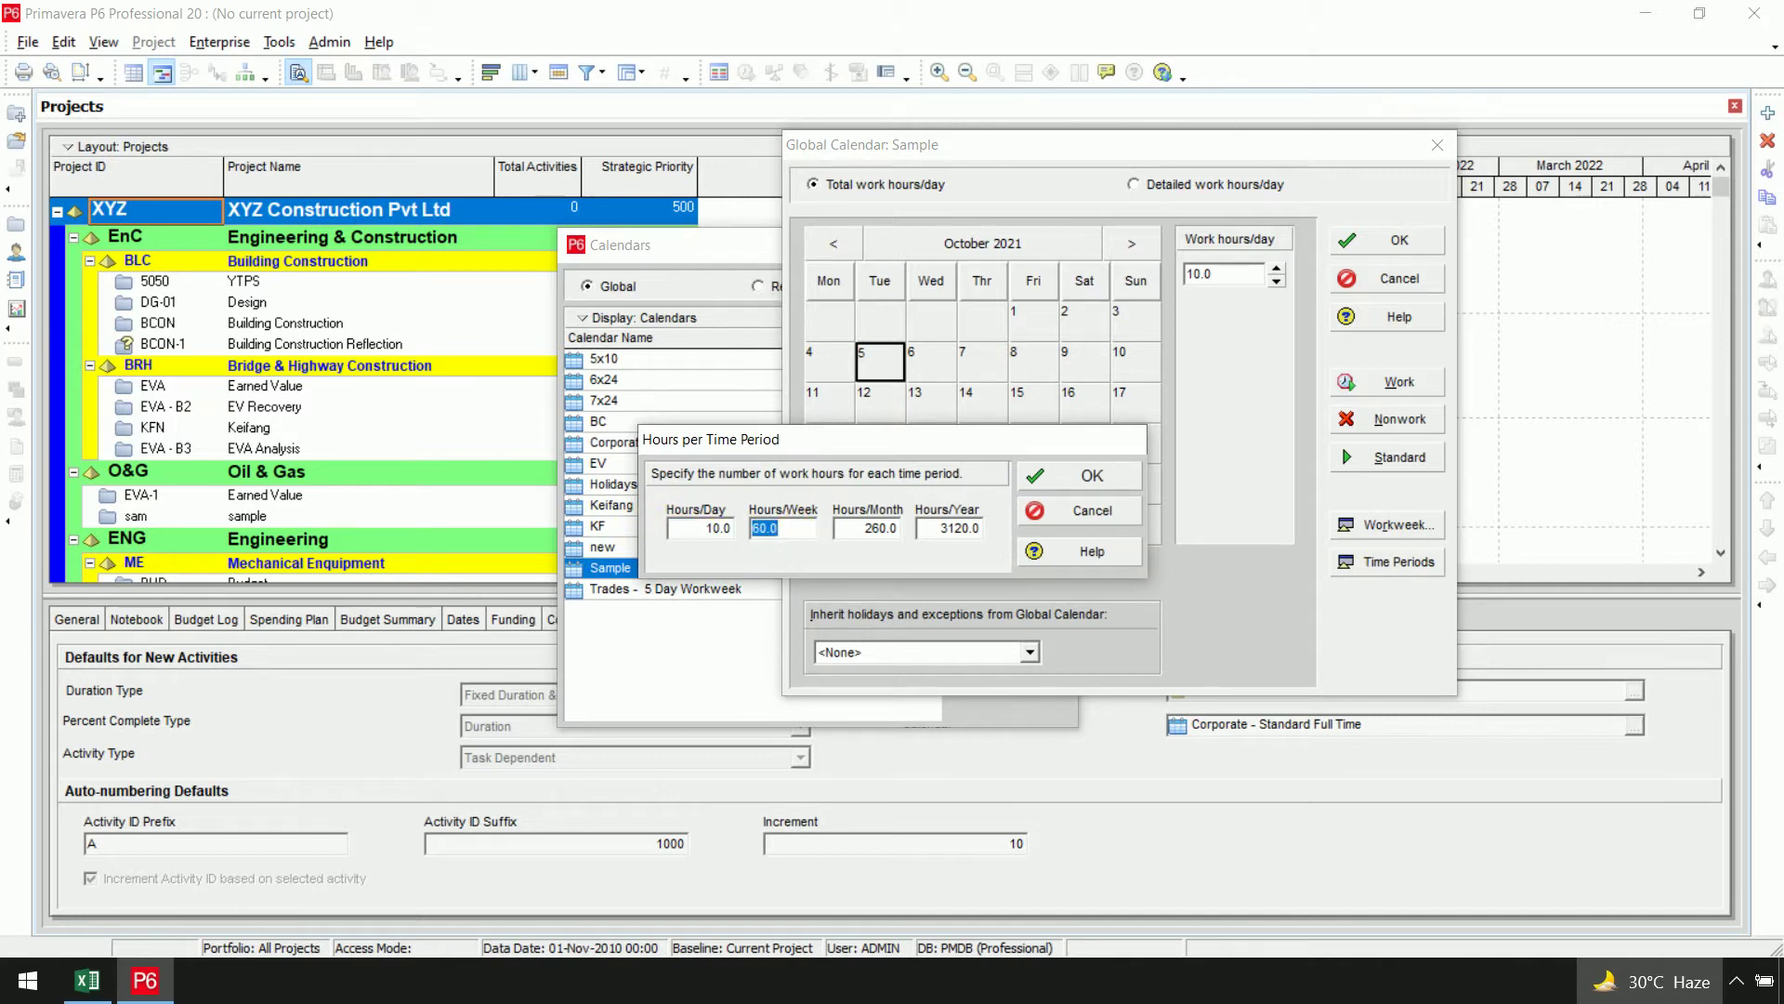
text(70)
click(876, 535)
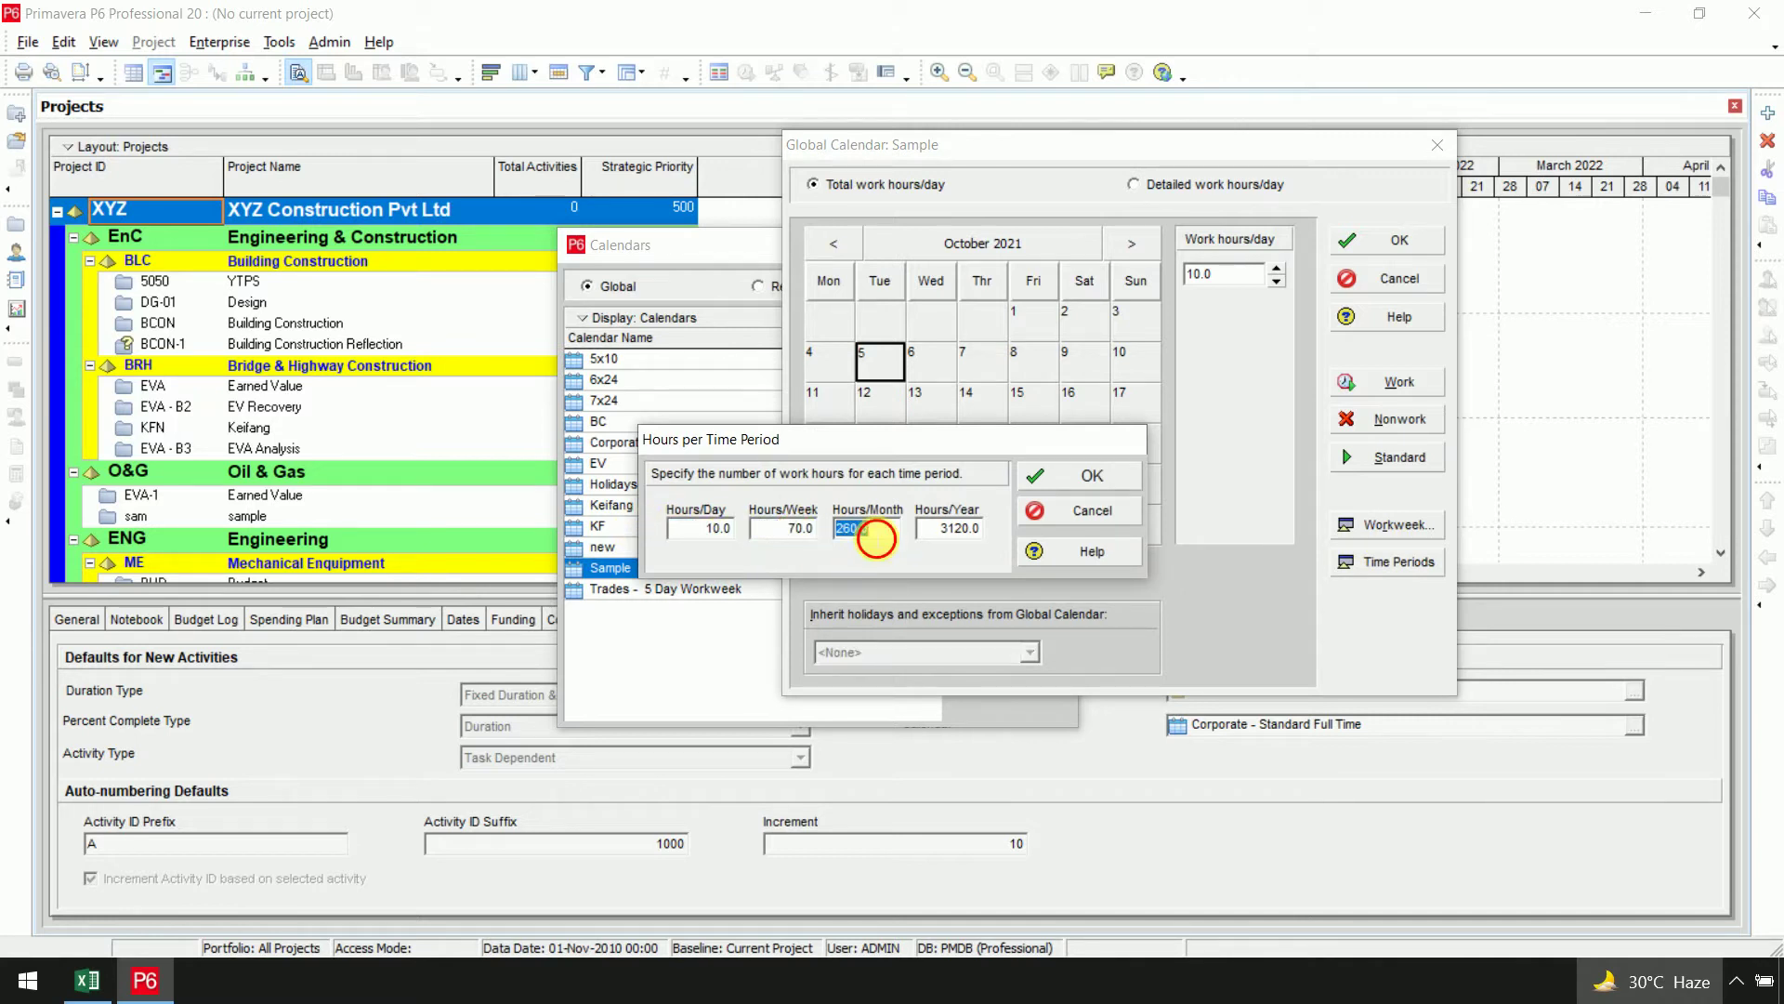
text(300)
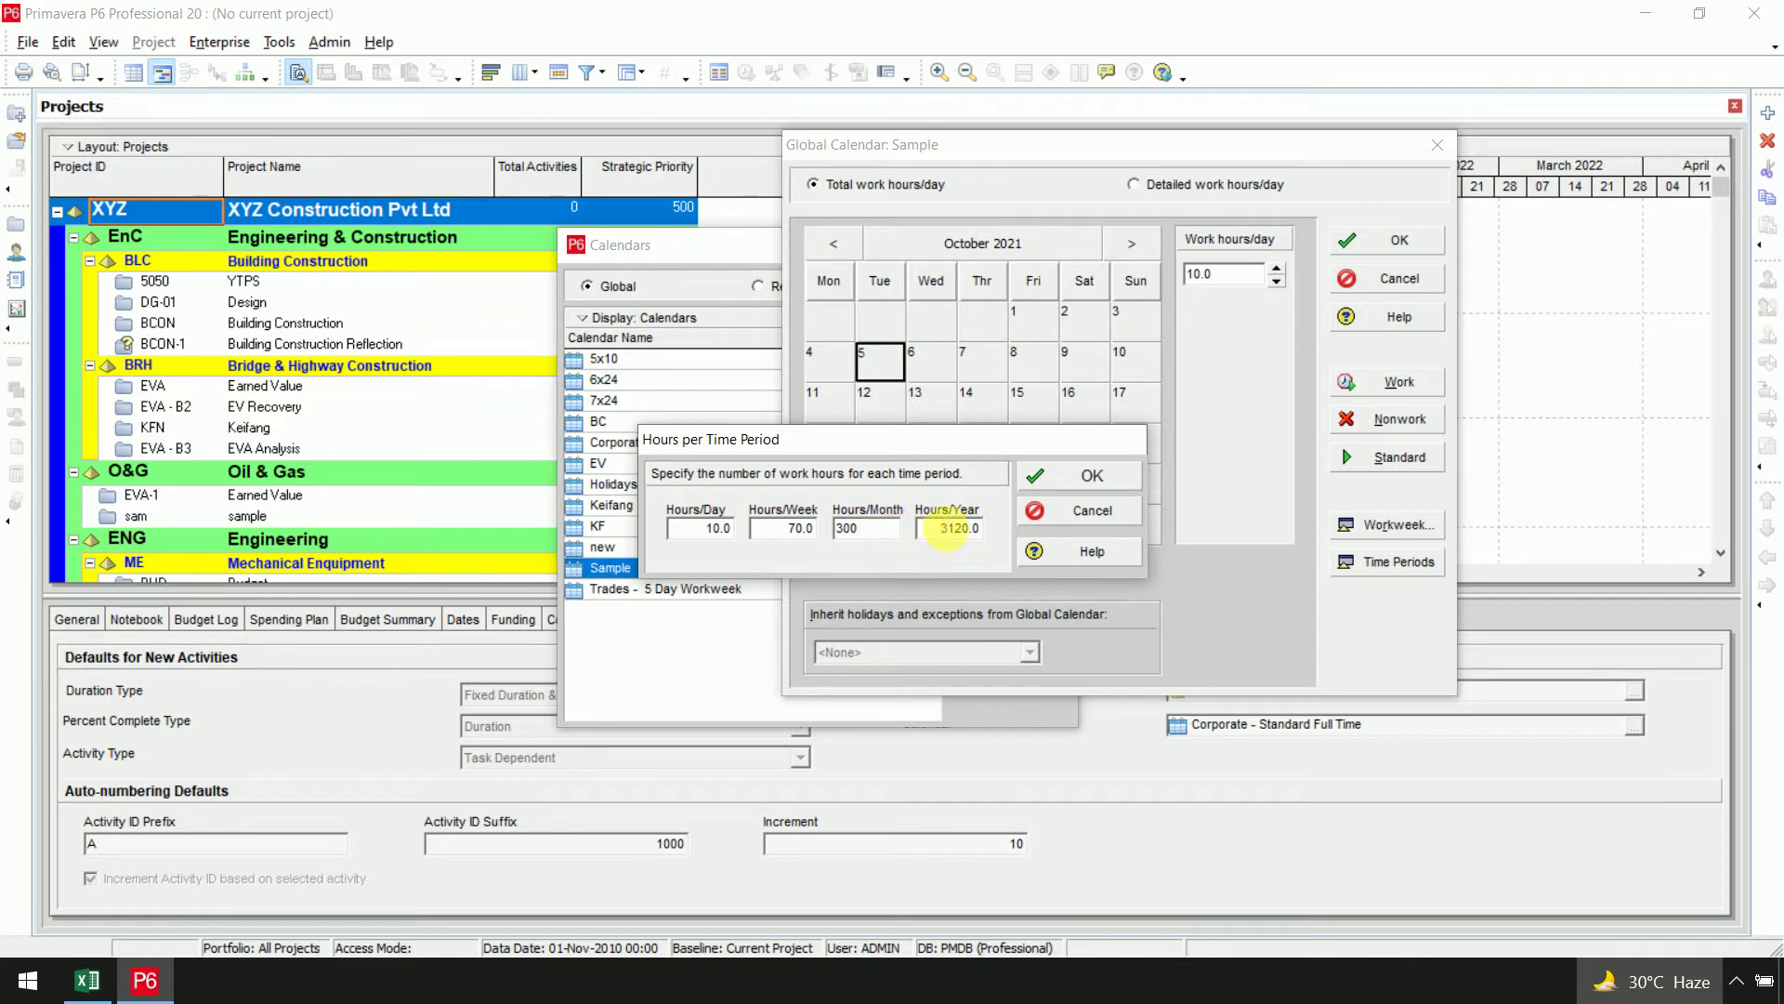
click(962, 532)
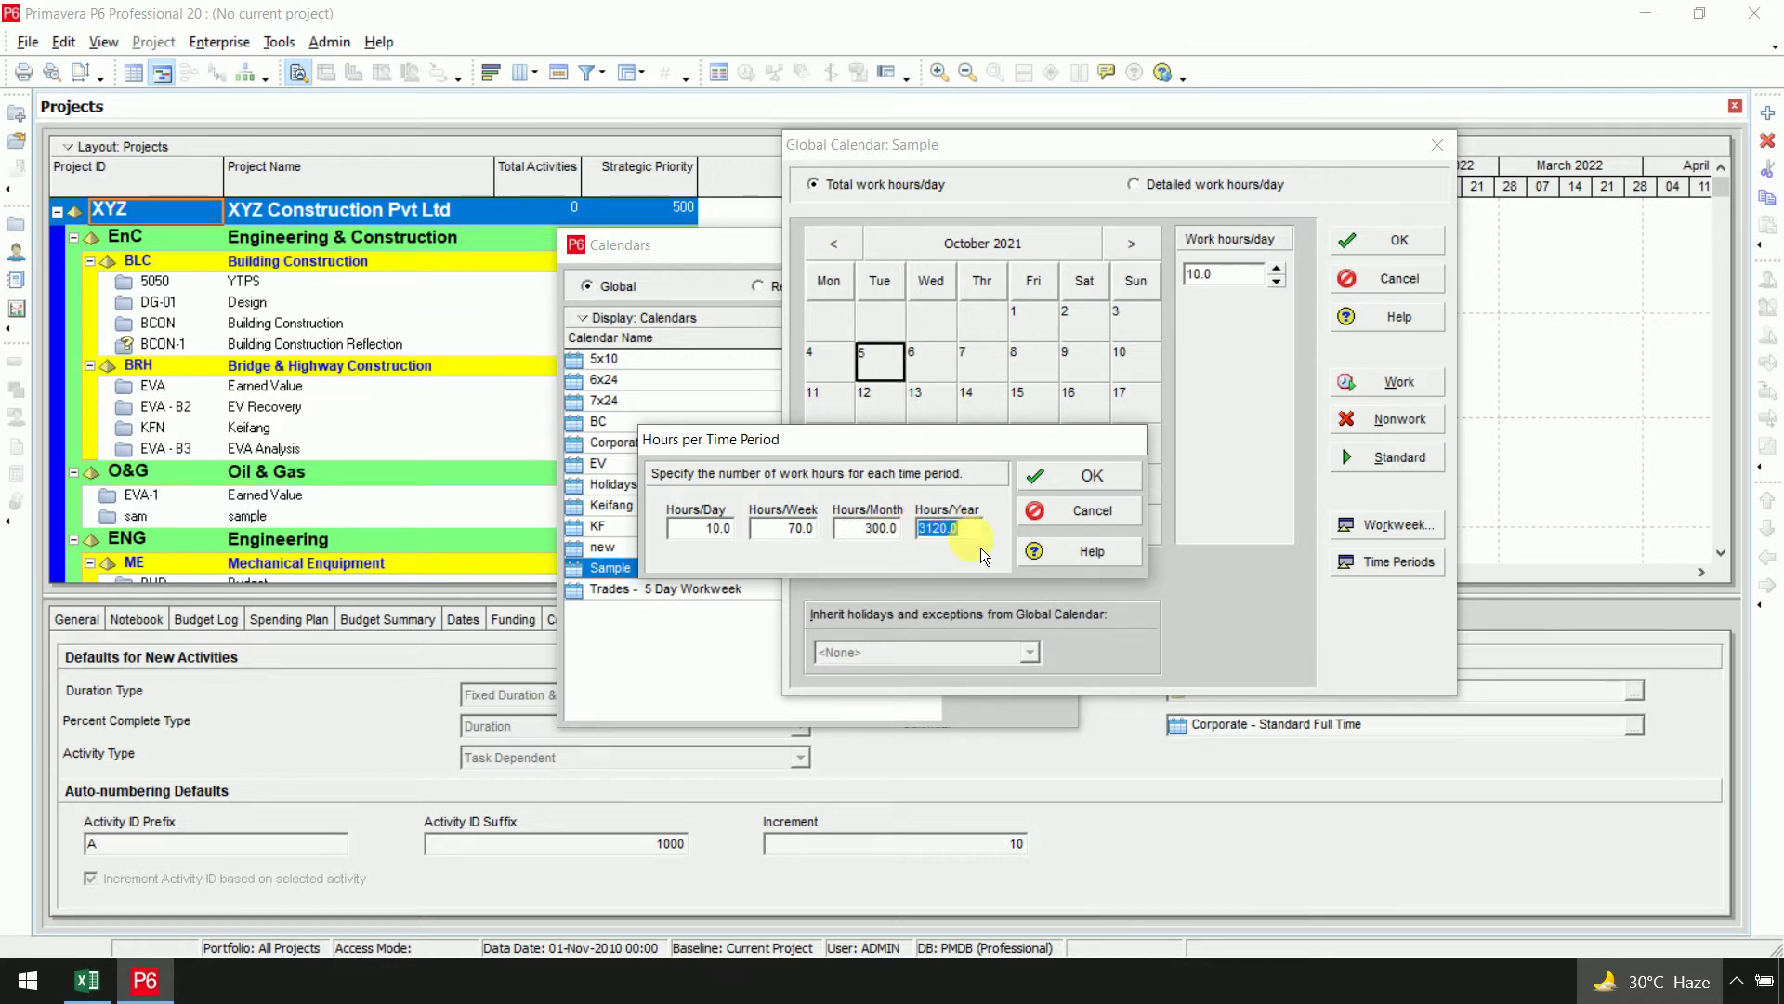
text(3650)
click(1069, 478)
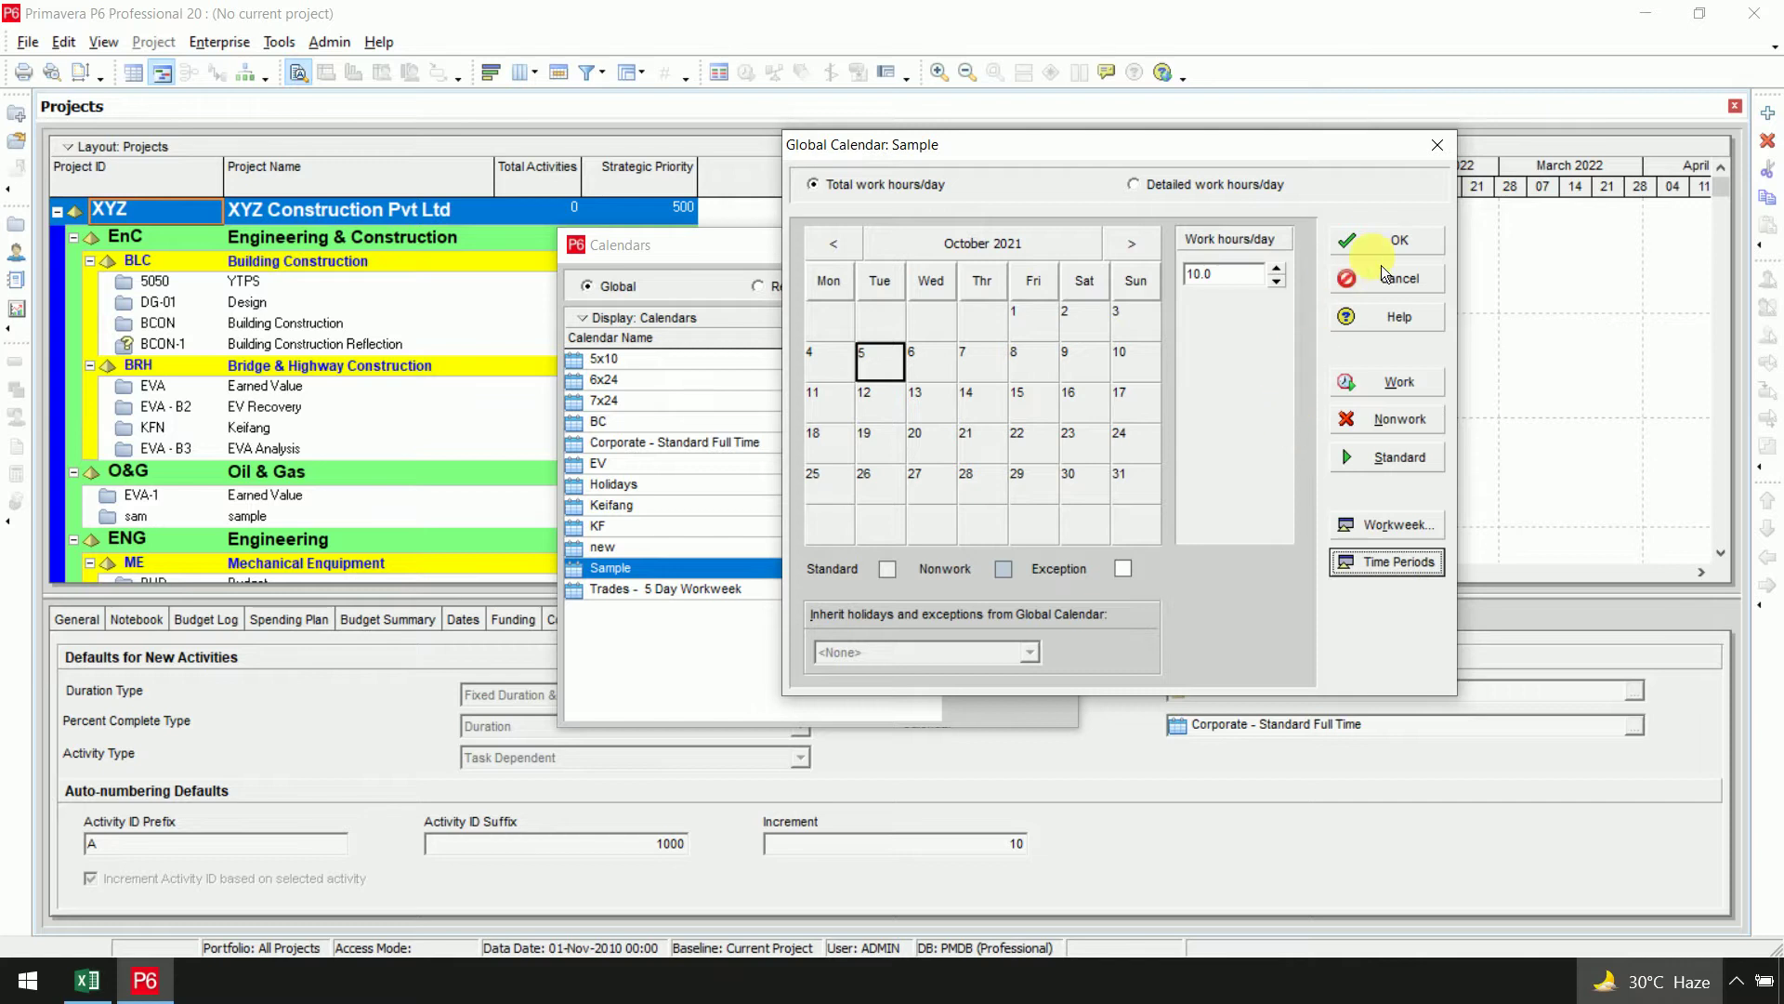
click(1380, 242)
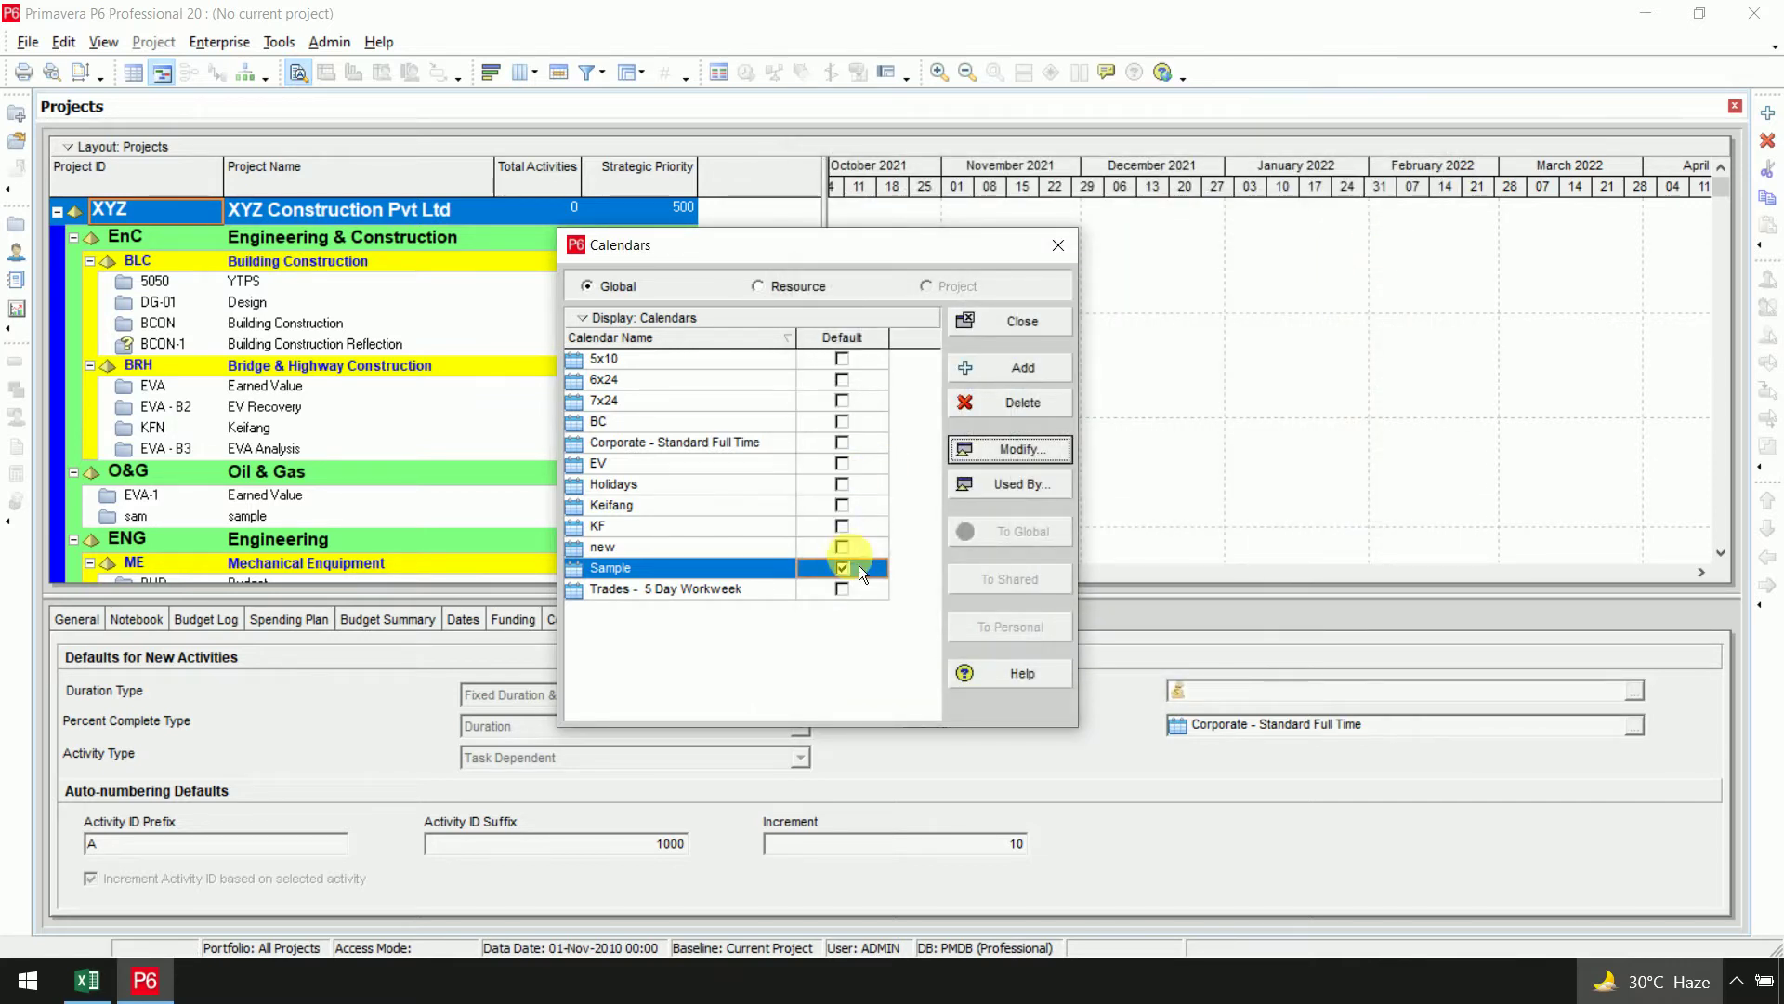
click(1003, 325)
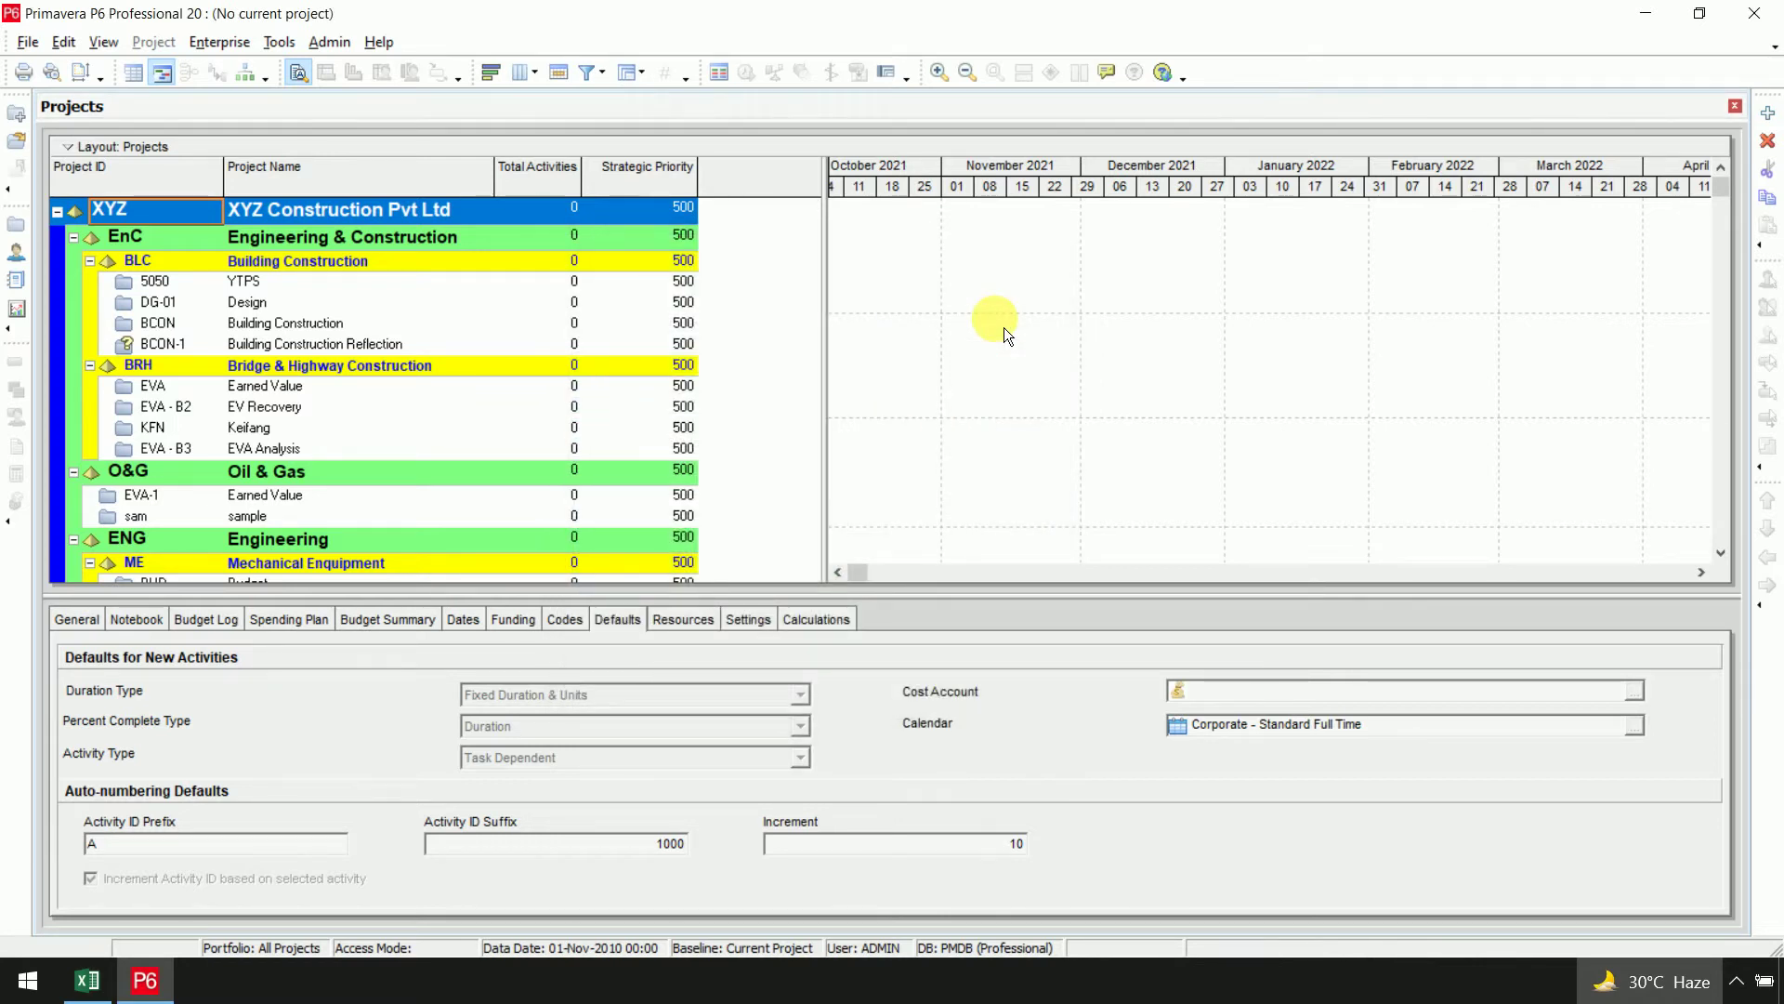
Start a new project with Building Construction as its parent EPS
key(ctrl+n)
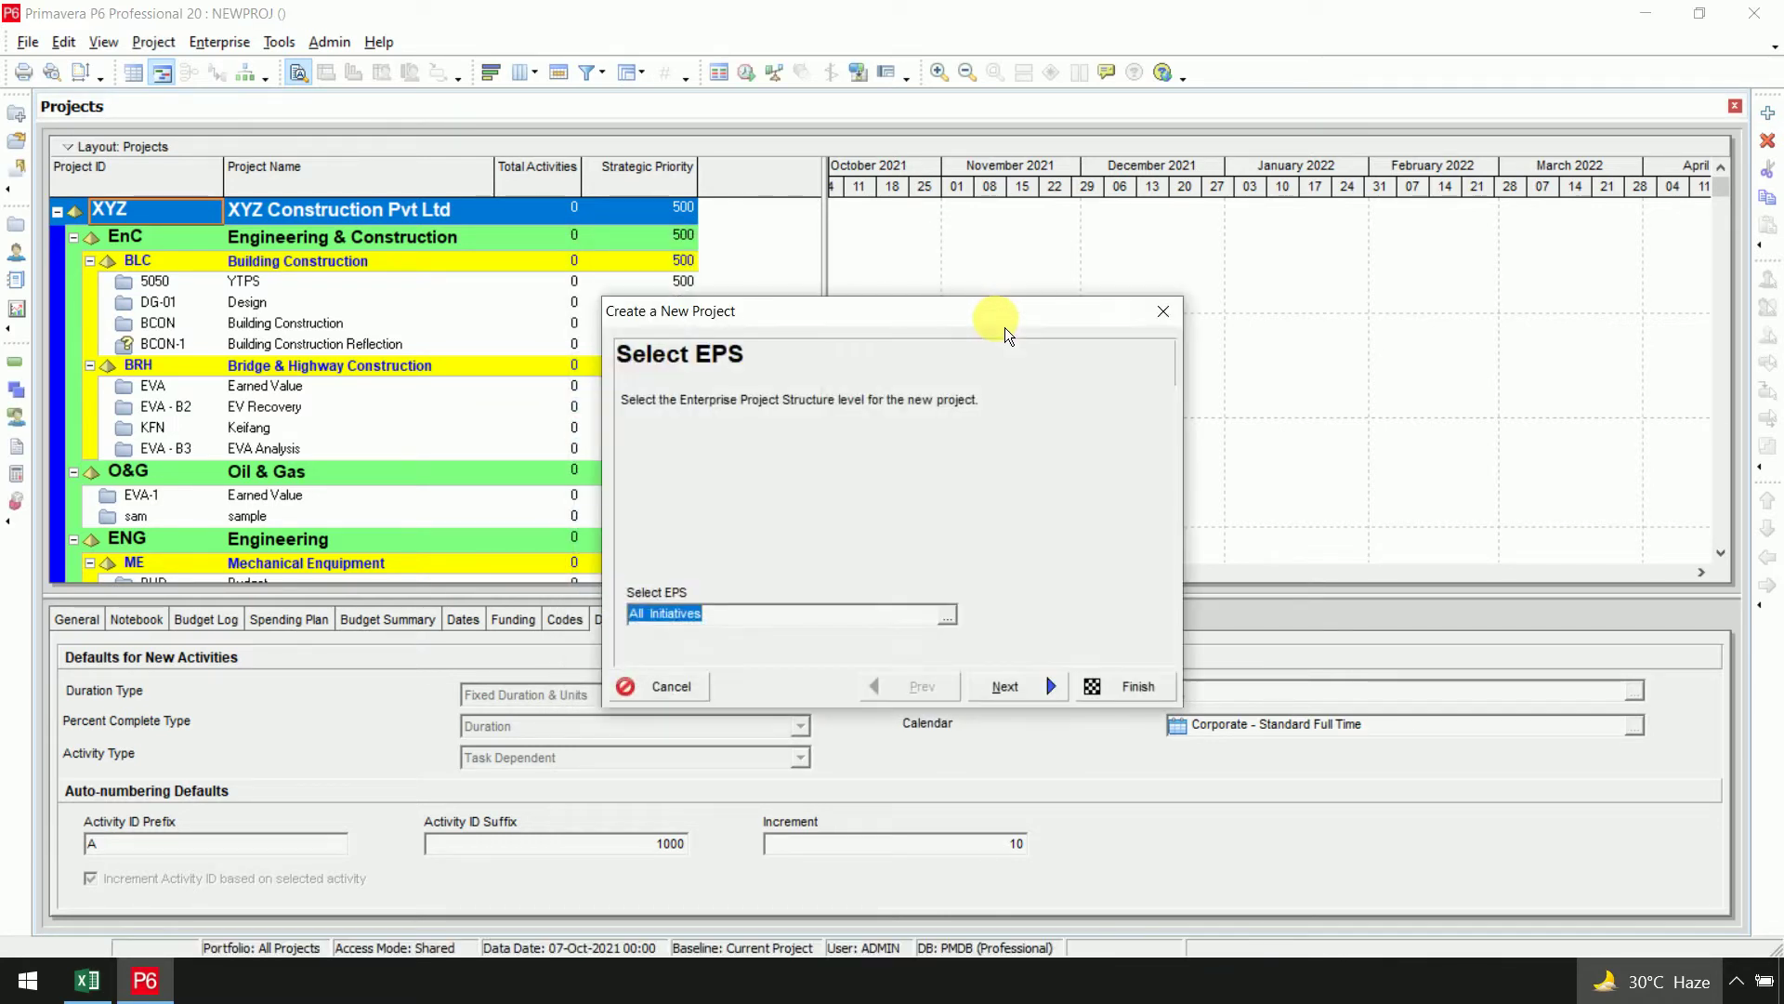
click(948, 616)
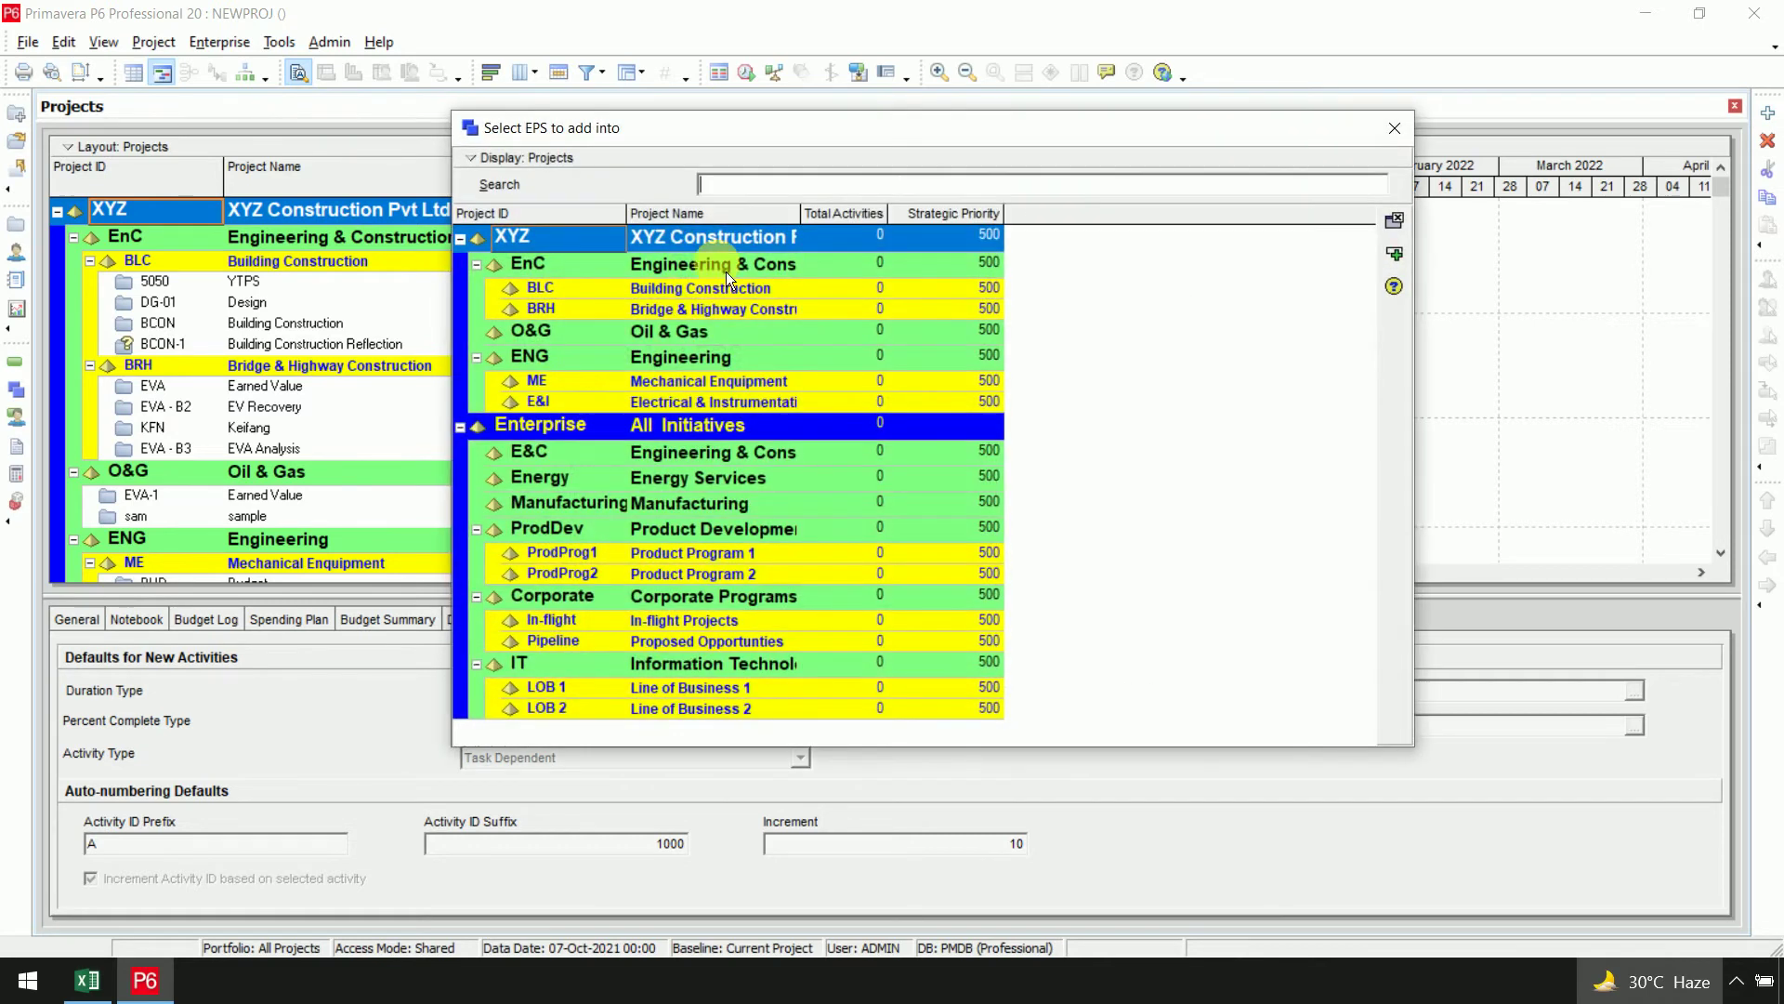
click(730, 288)
click(1398, 279)
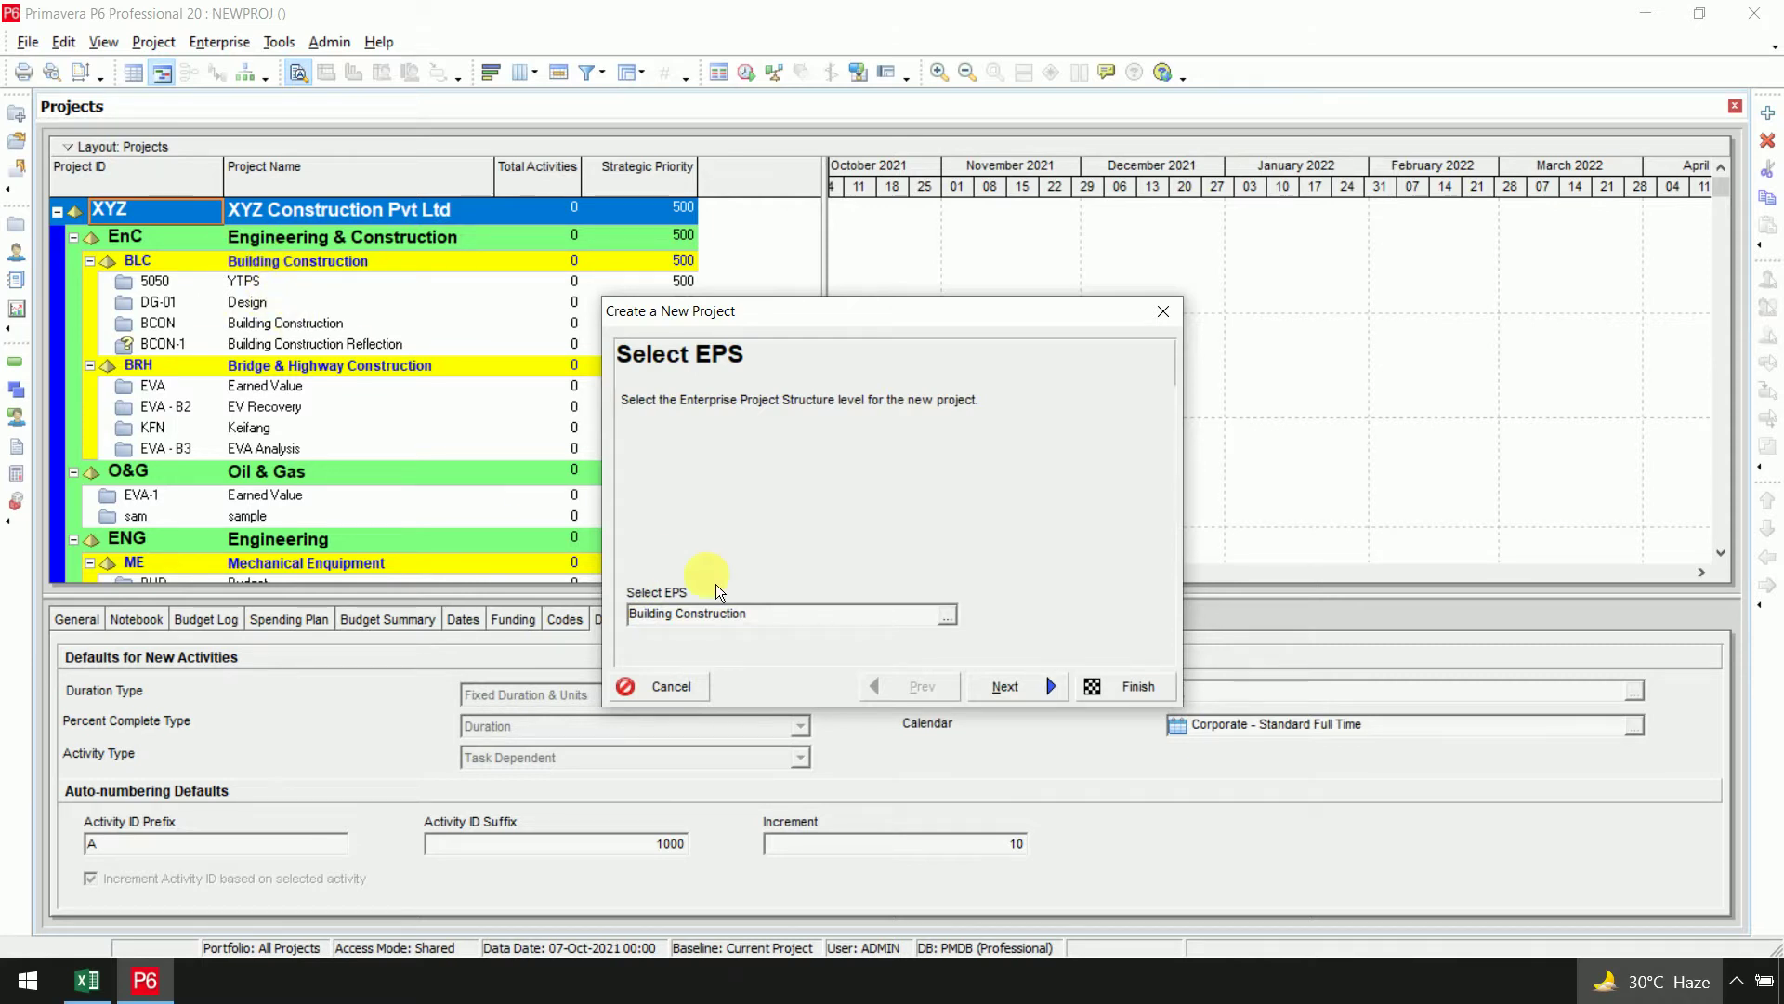
Set Project ID to SAMP and Project Name to Sample, fixing the duplicate-ID warning
click(1006, 686)
double_click(730, 562)
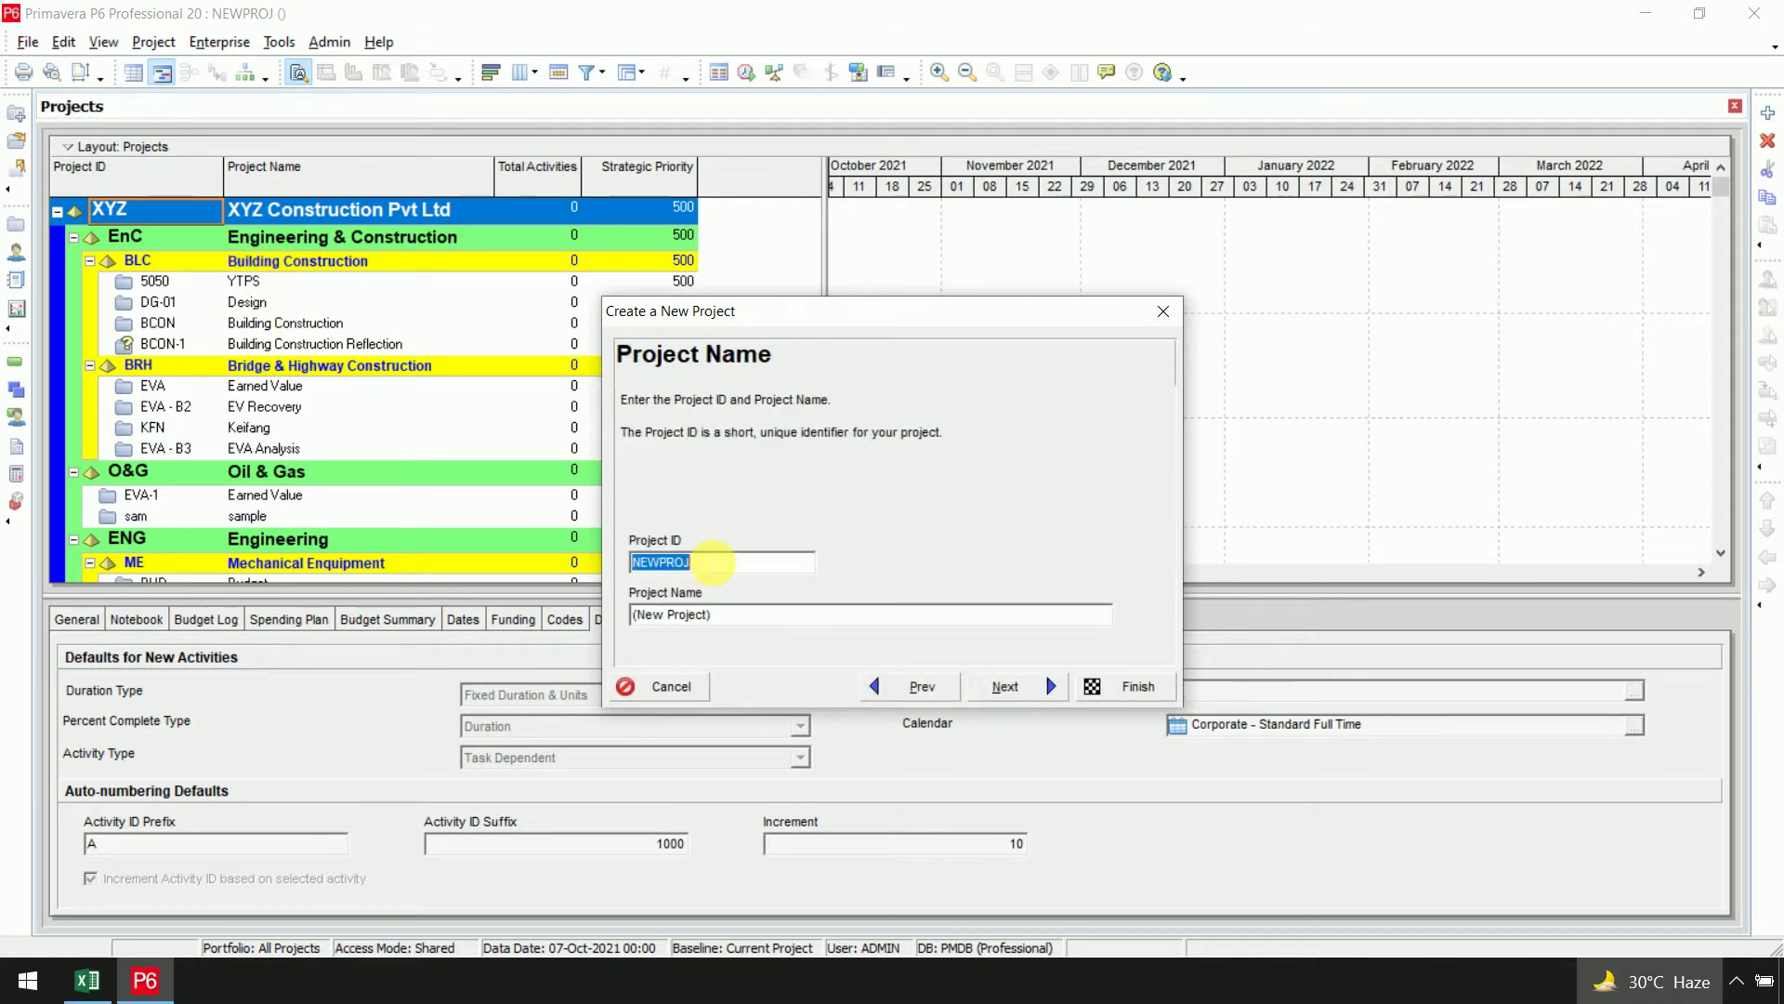
text(SAM)
key(Tab)
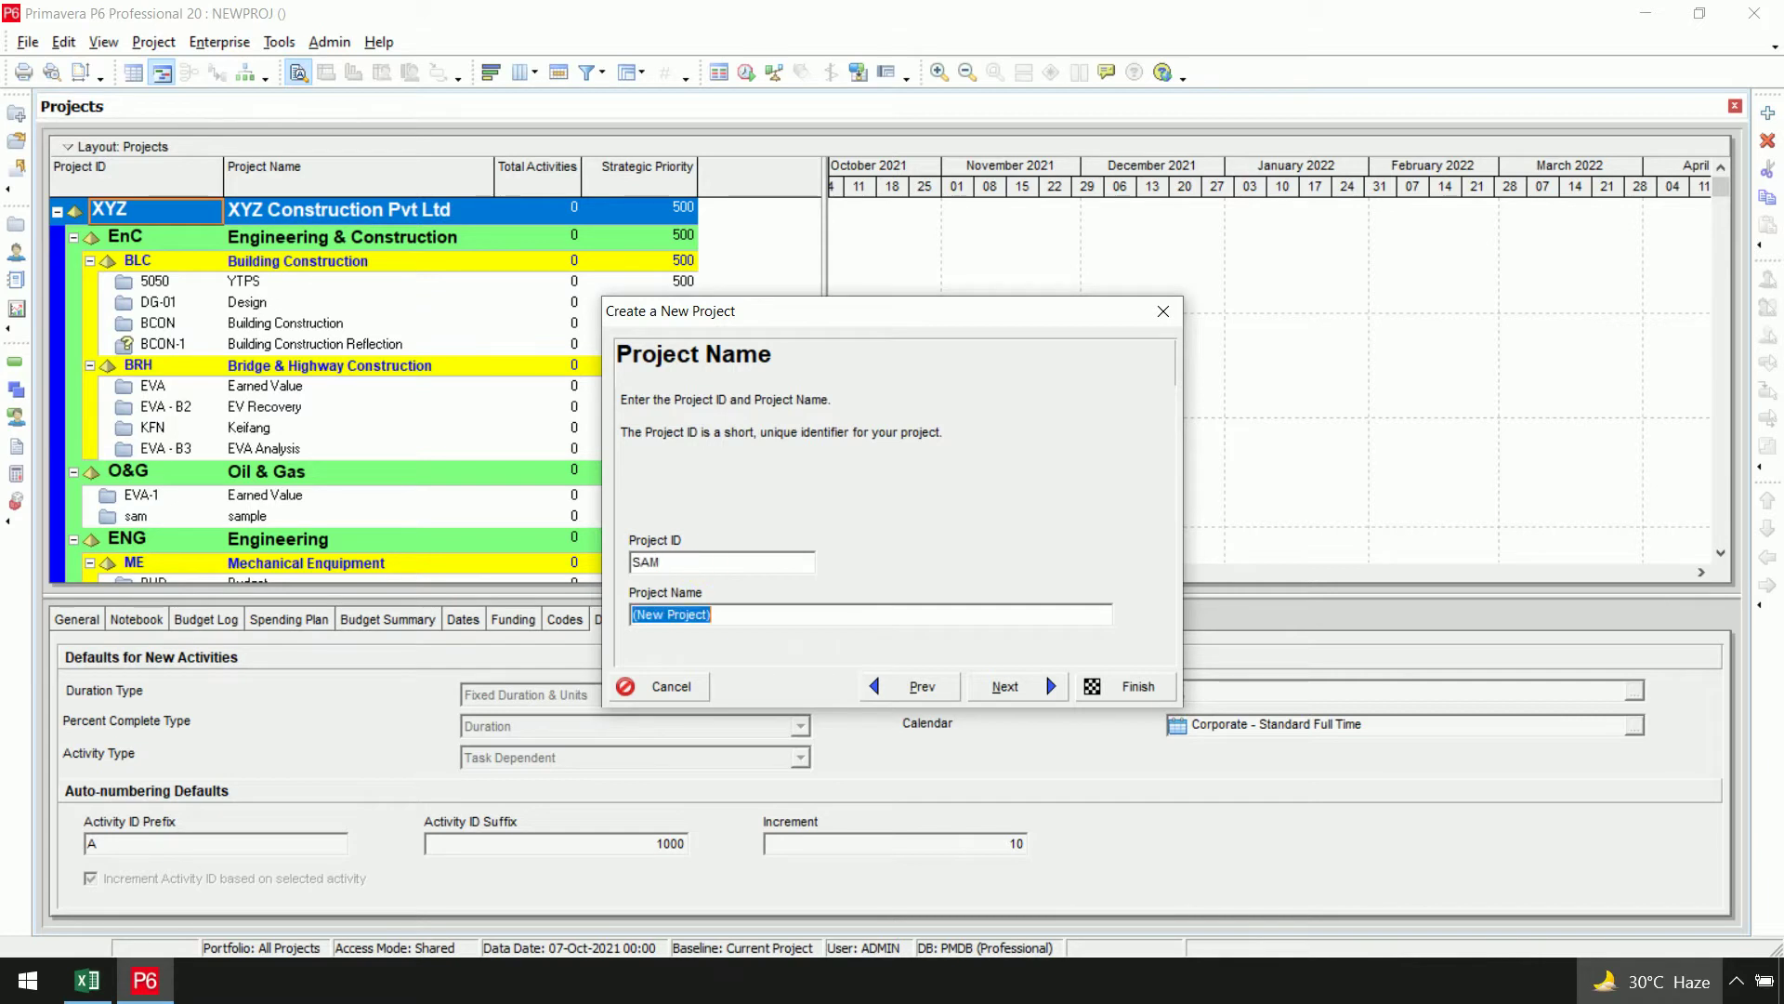
text(Sample)
click(1005, 686)
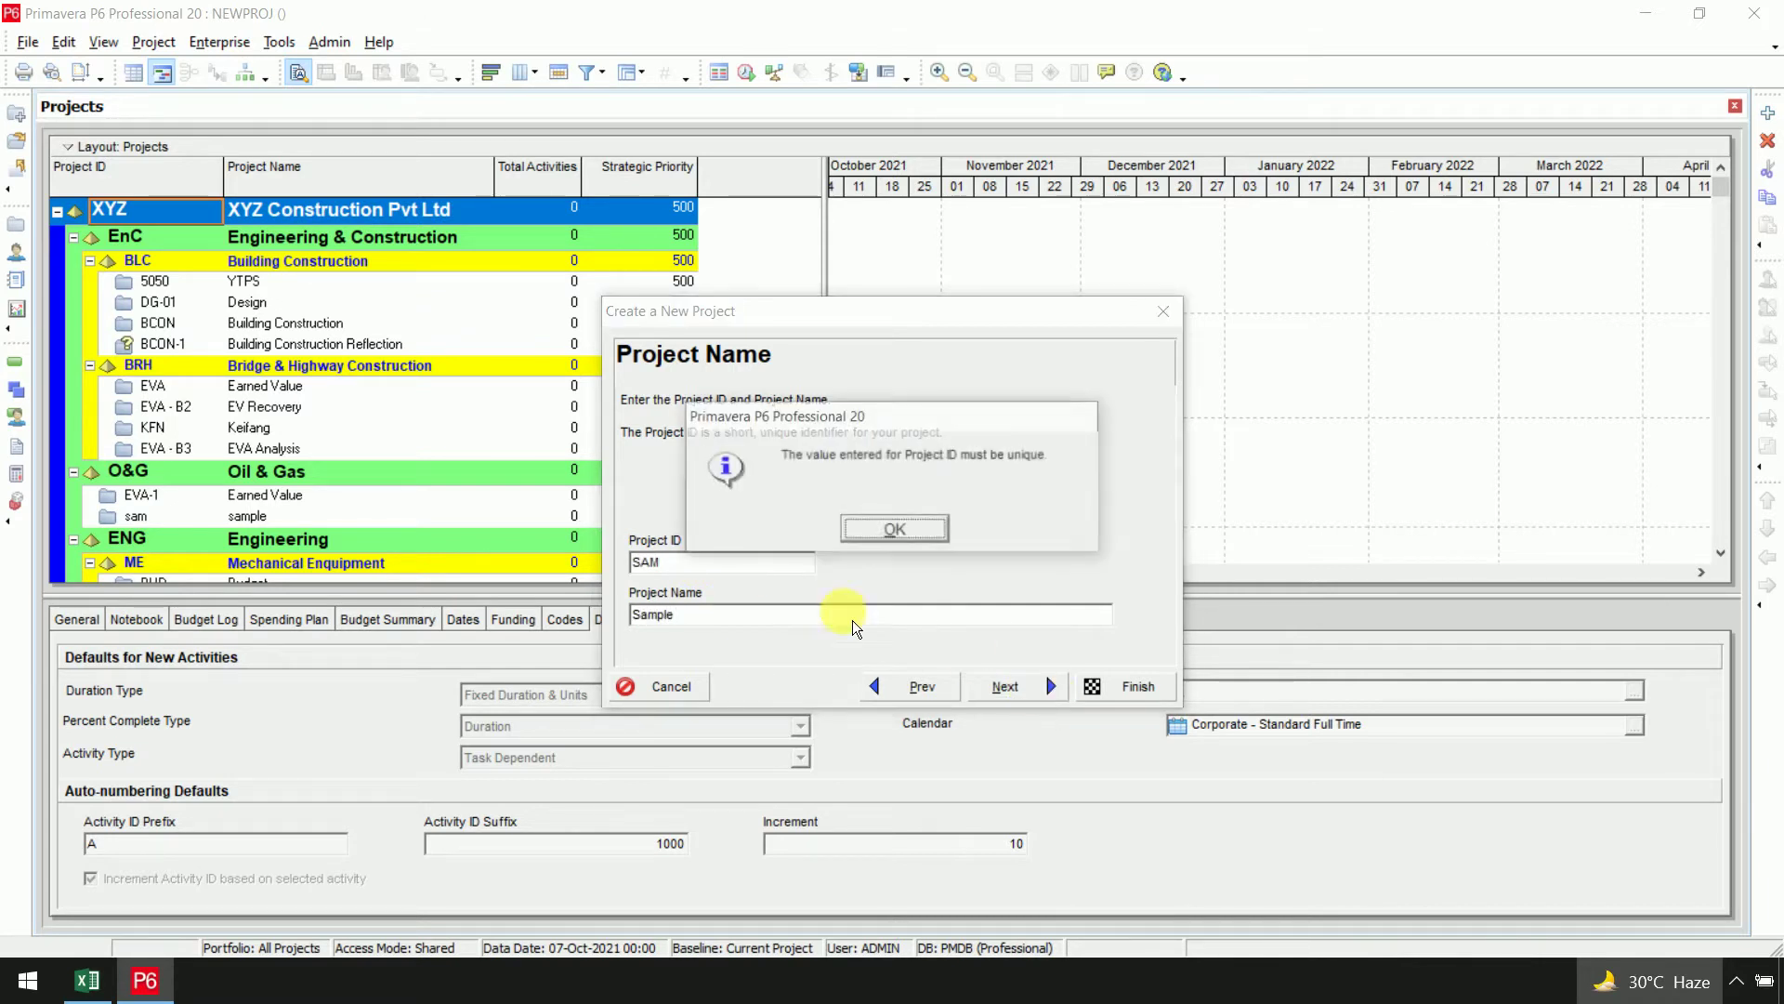
click(908, 539)
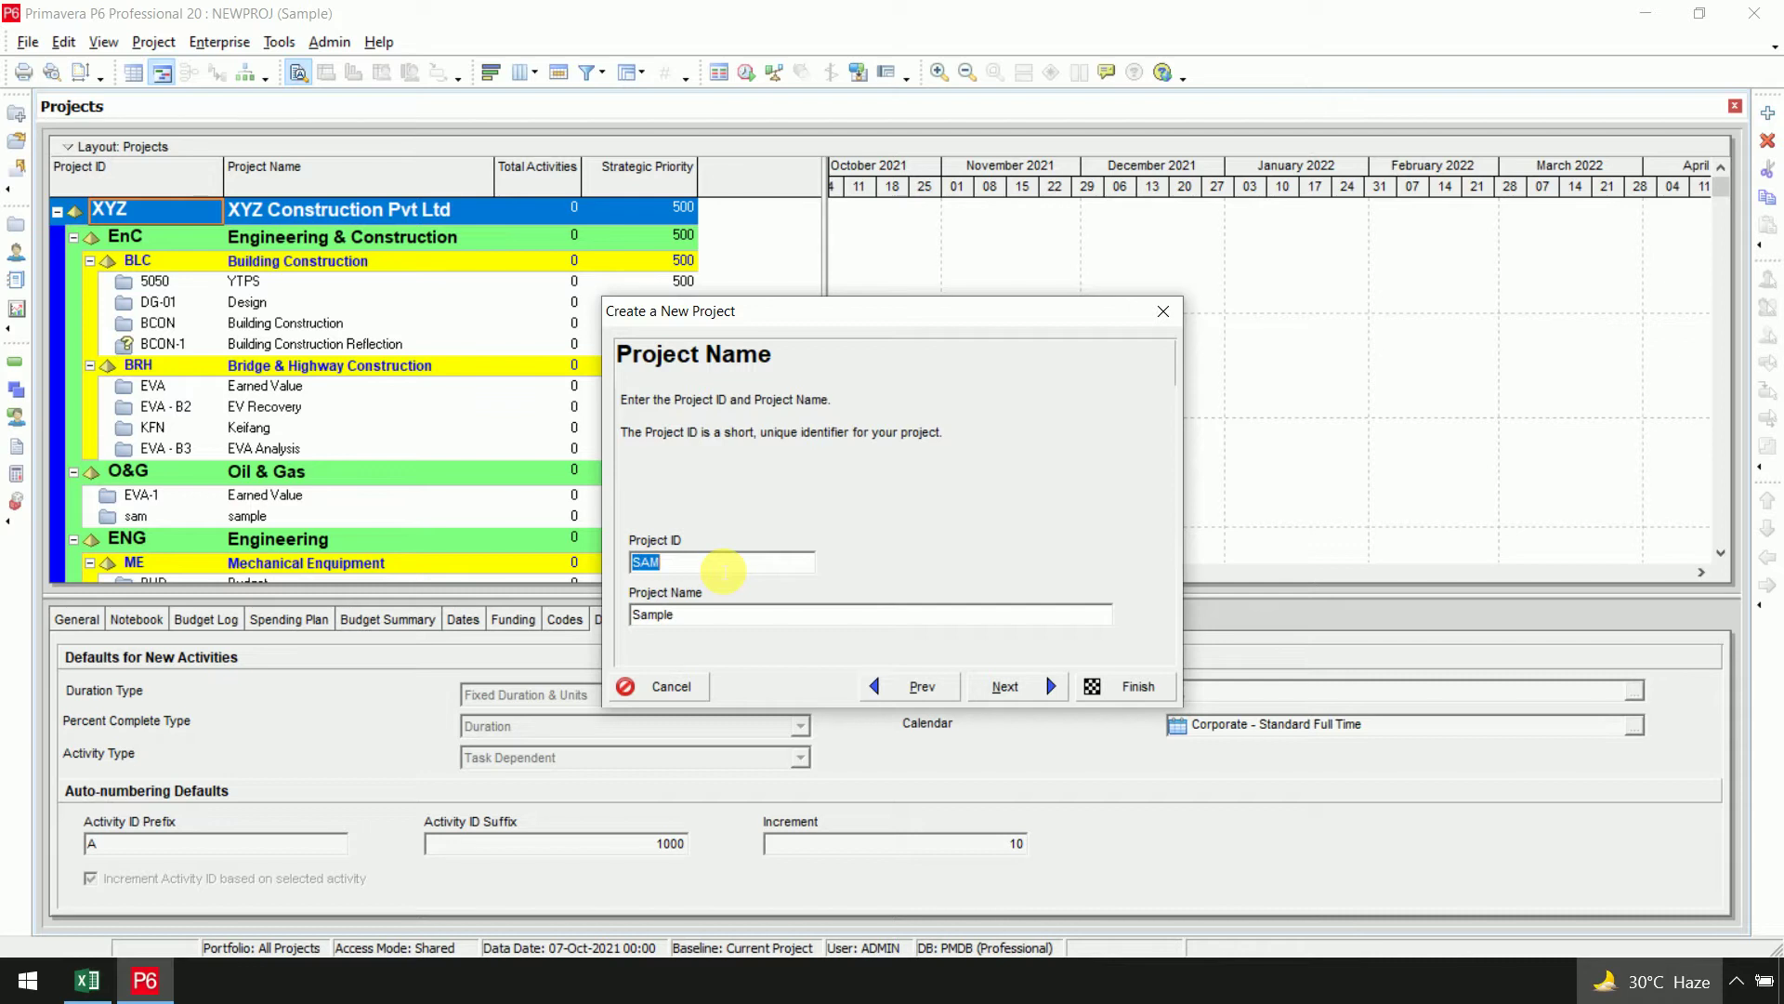
click(723, 569)
text(P)
click(1044, 700)
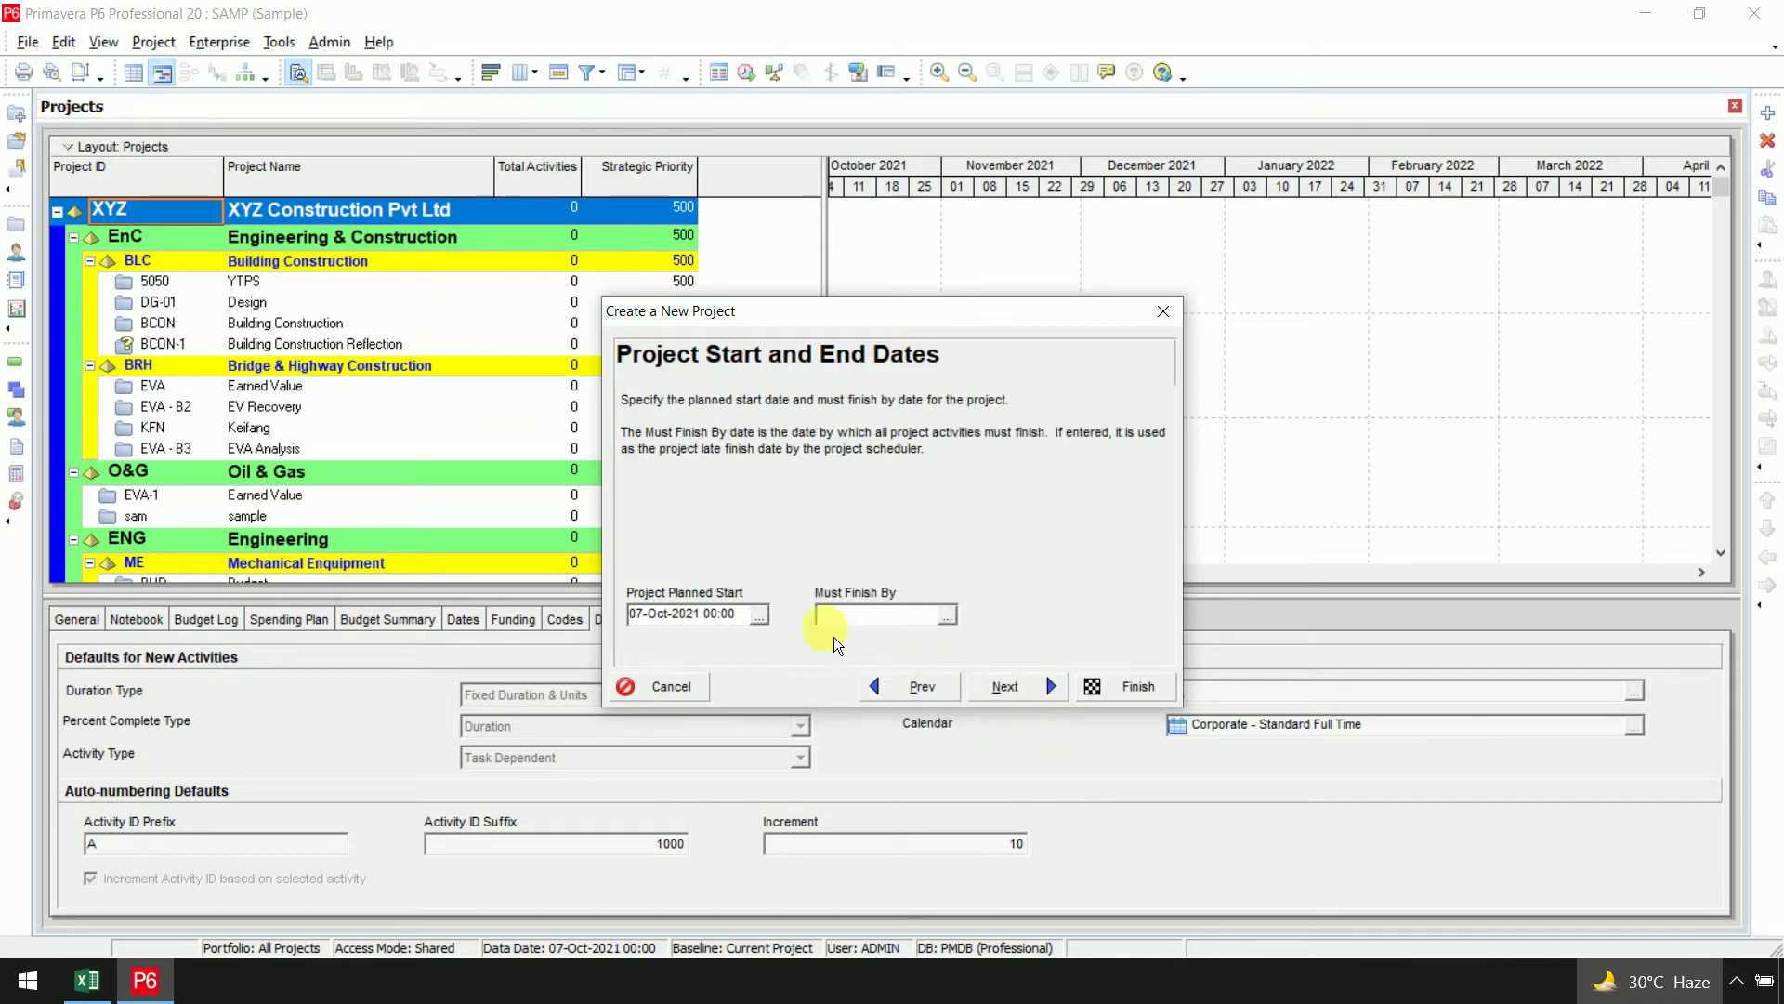
Set the project's planned start to 01-Nov-2021 08:00
click(760, 617)
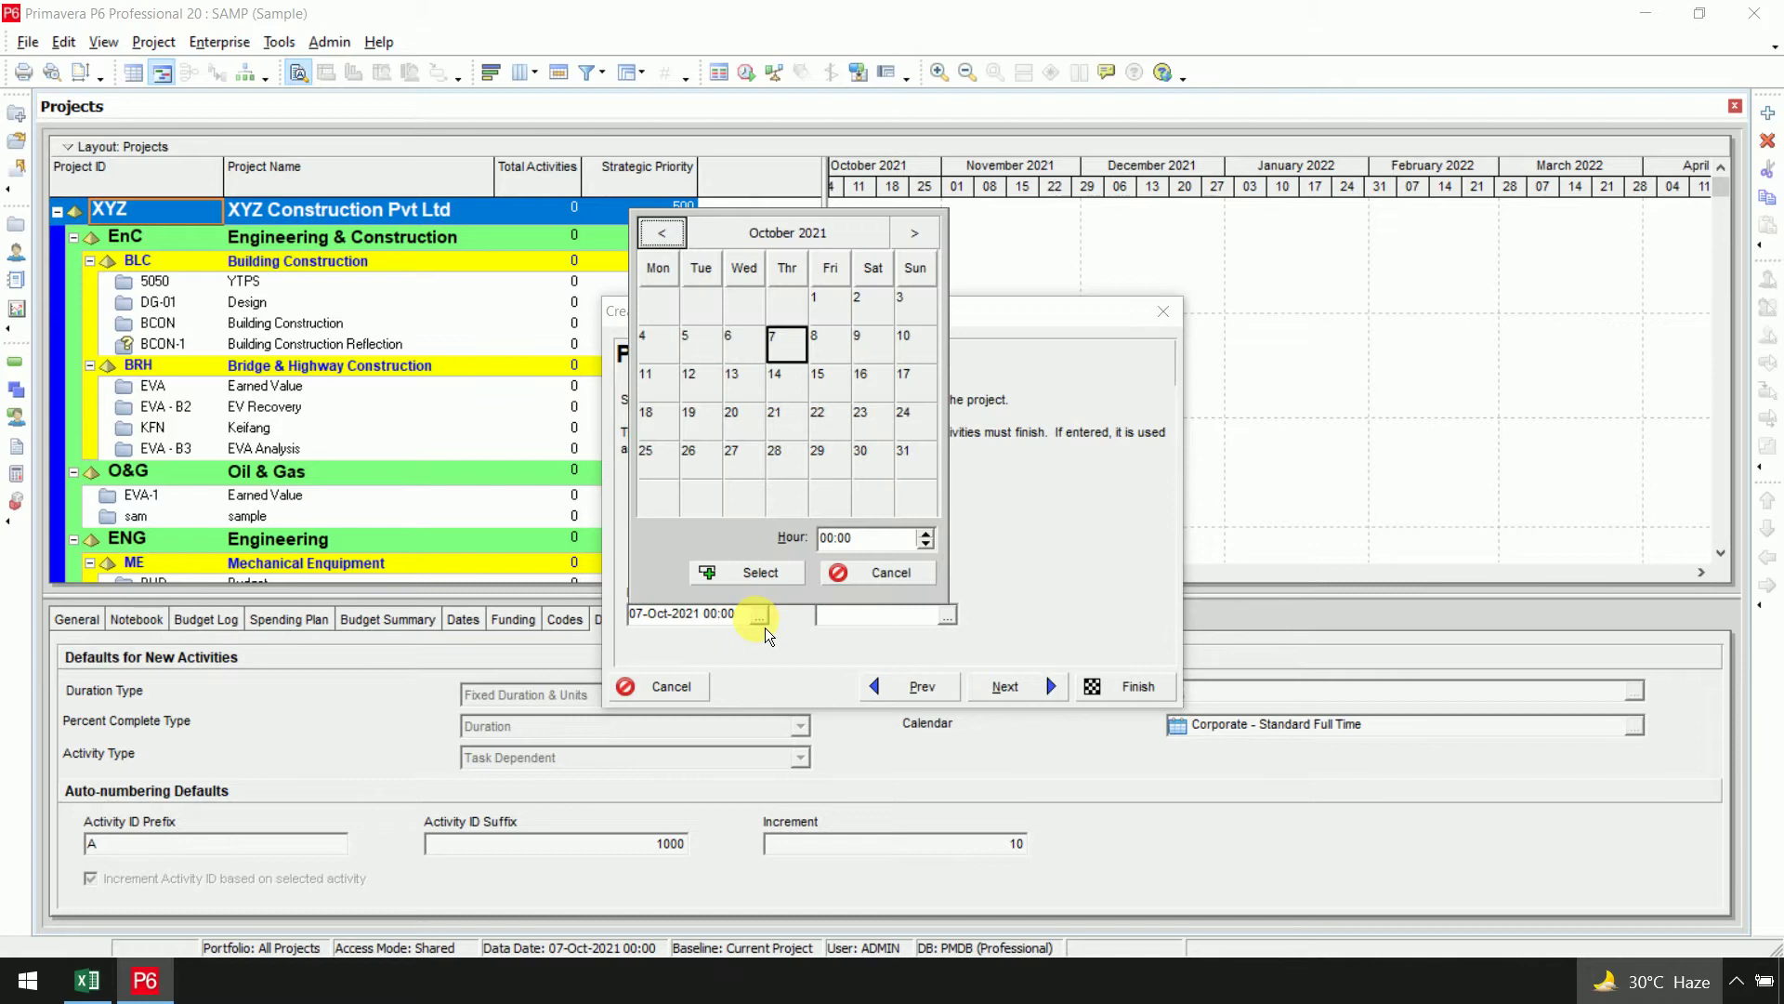
click(916, 235)
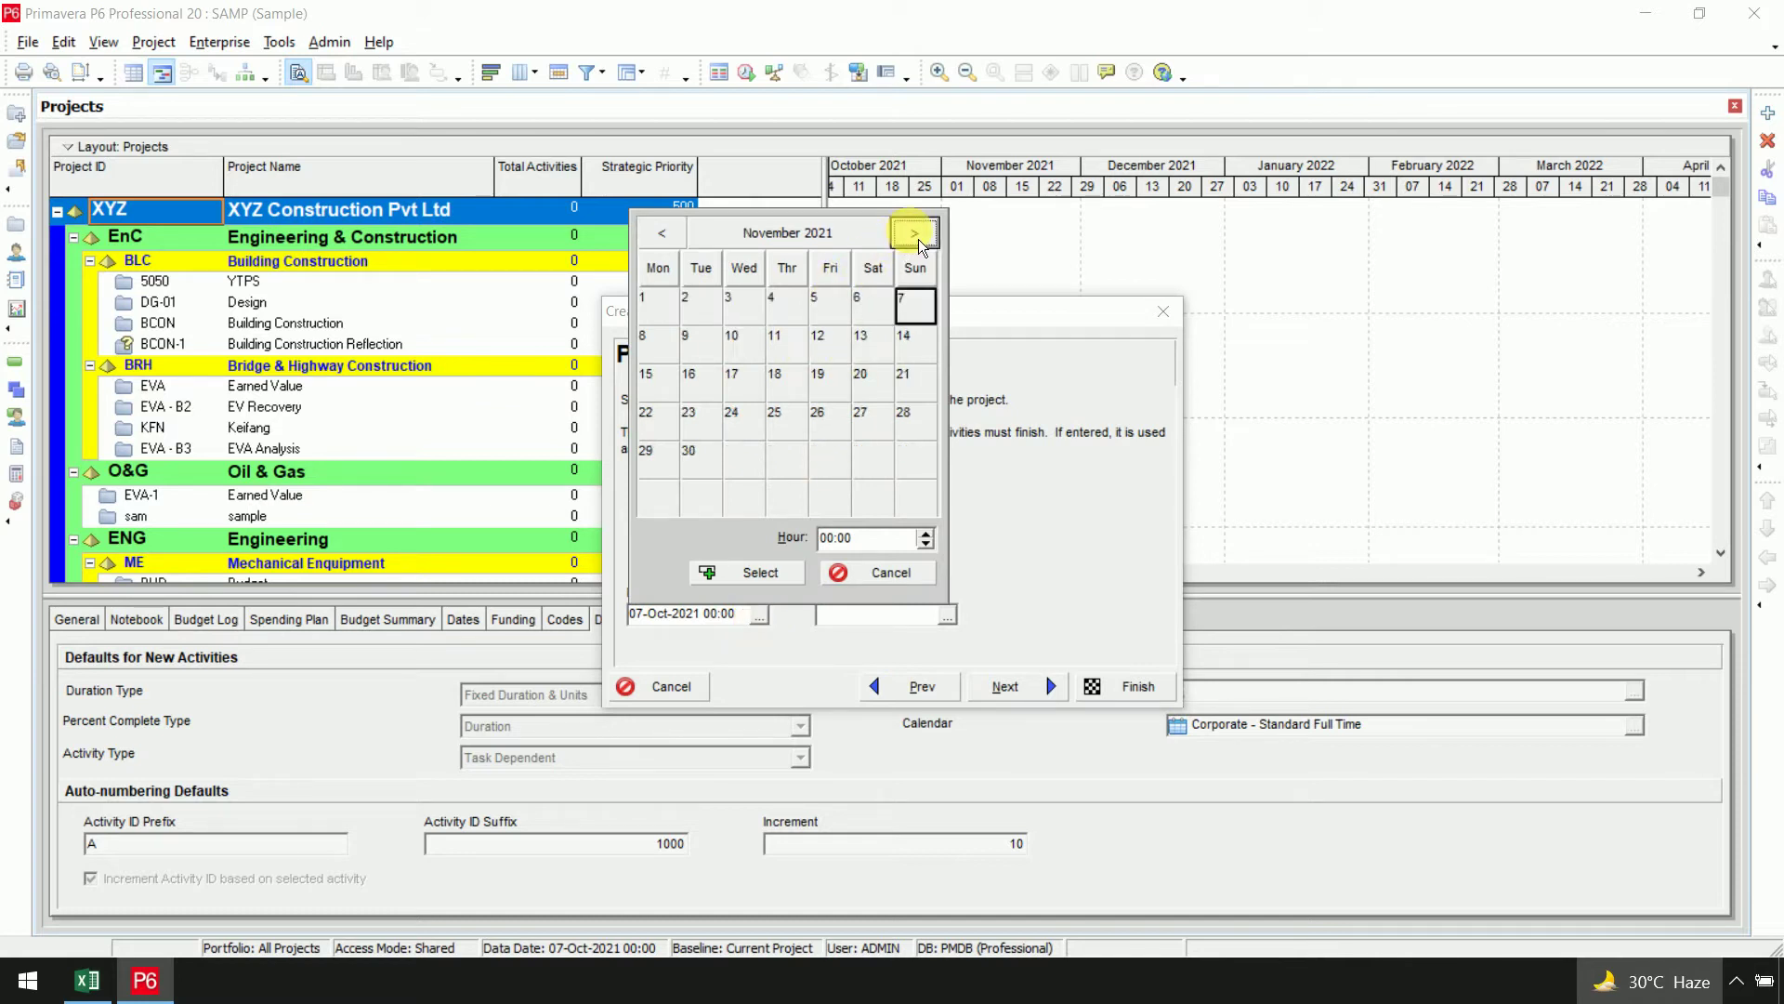
click(671, 318)
click(926, 533)
click(927, 534)
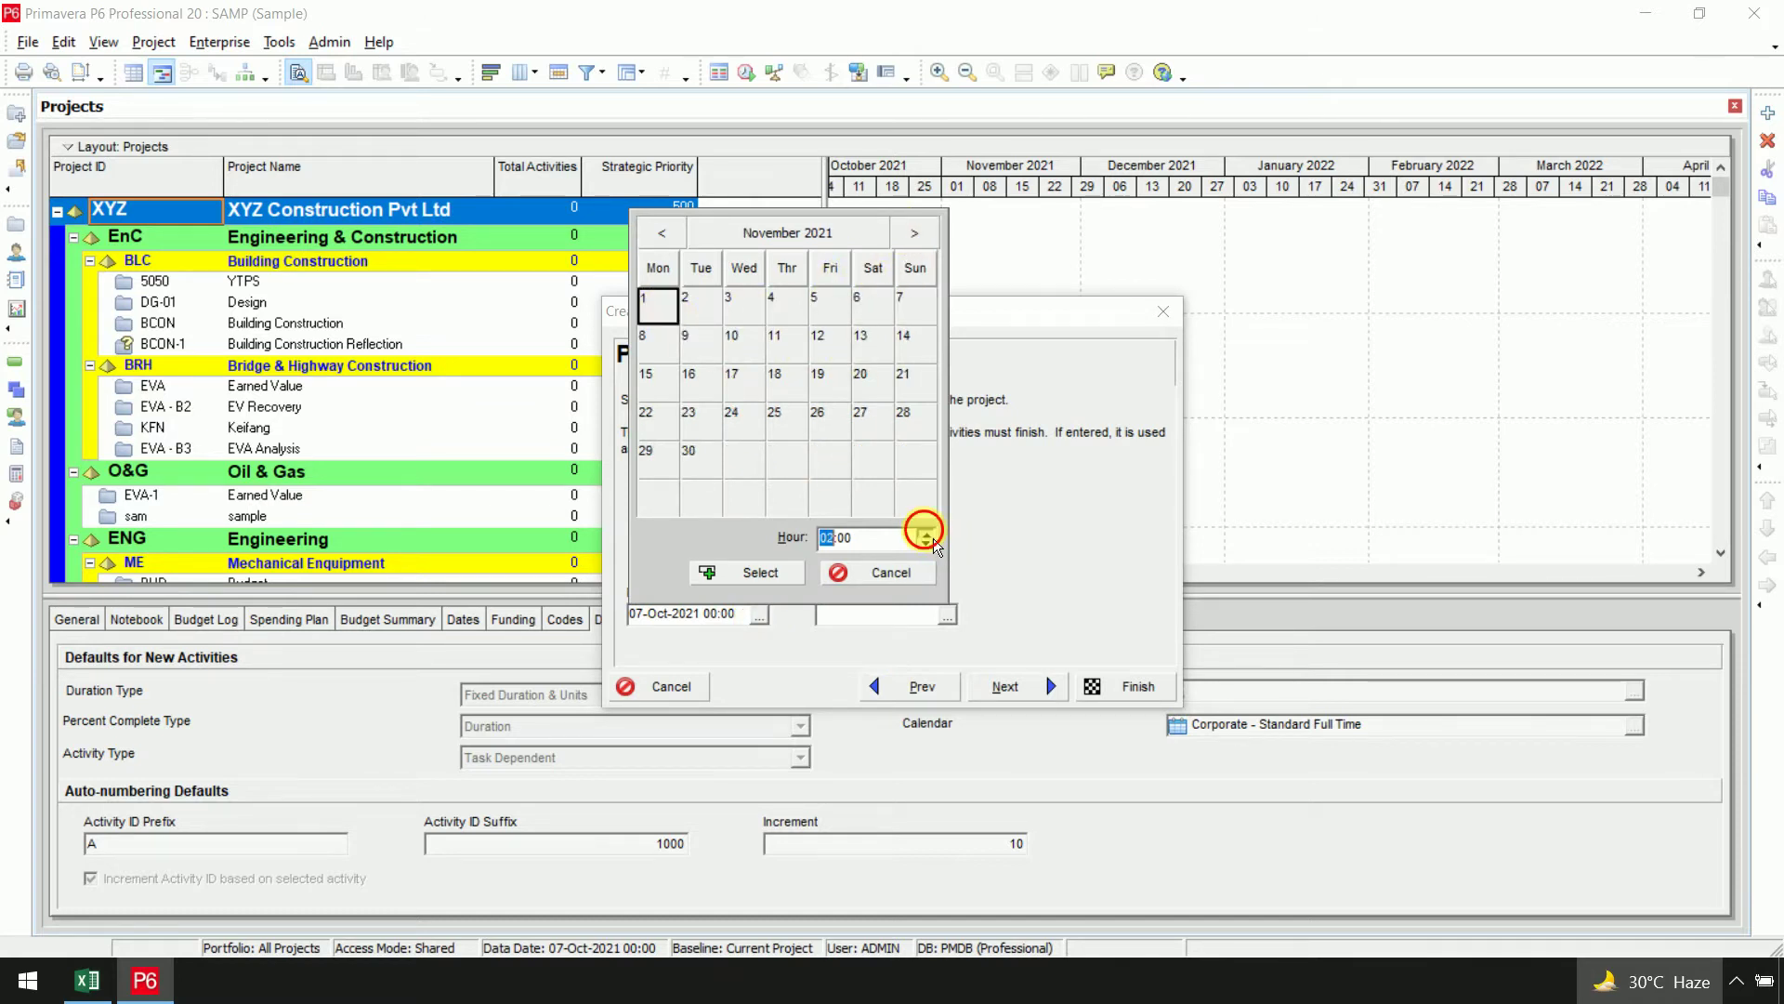
click(927, 534)
click(764, 573)
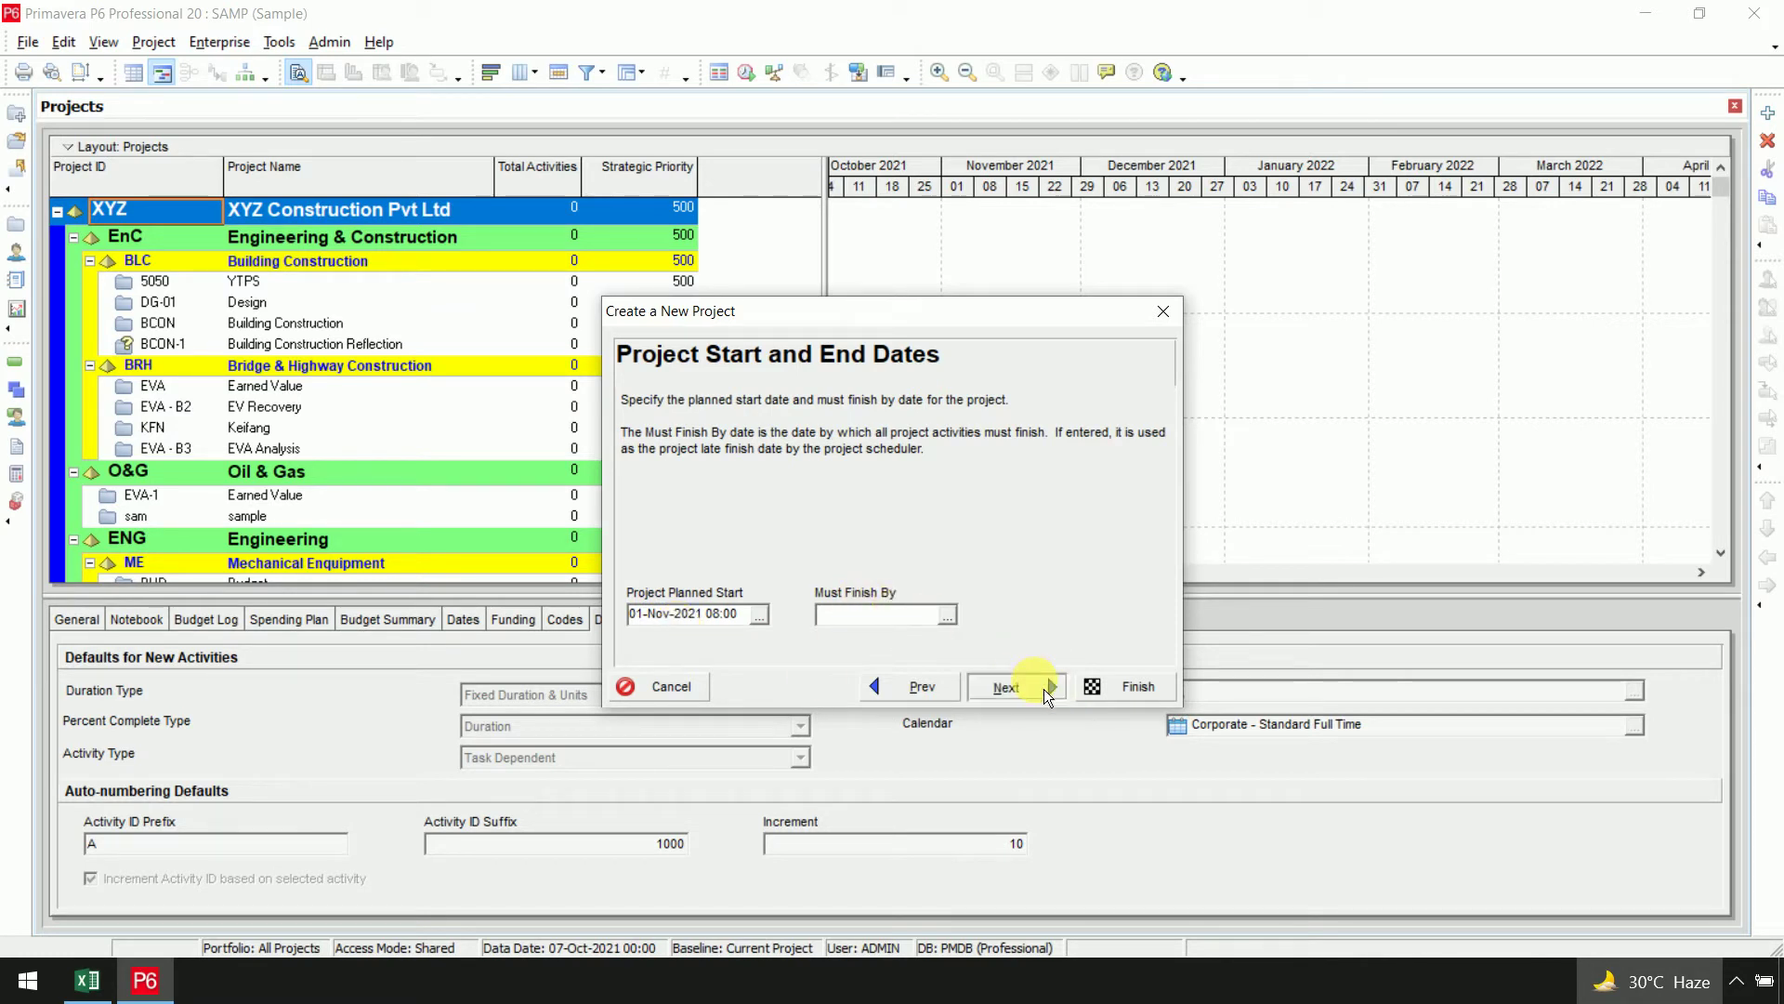
Choose Project Manager 01 as responsible manager, keep Standard Rate, and finish the wizard
click(1044, 689)
click(1101, 616)
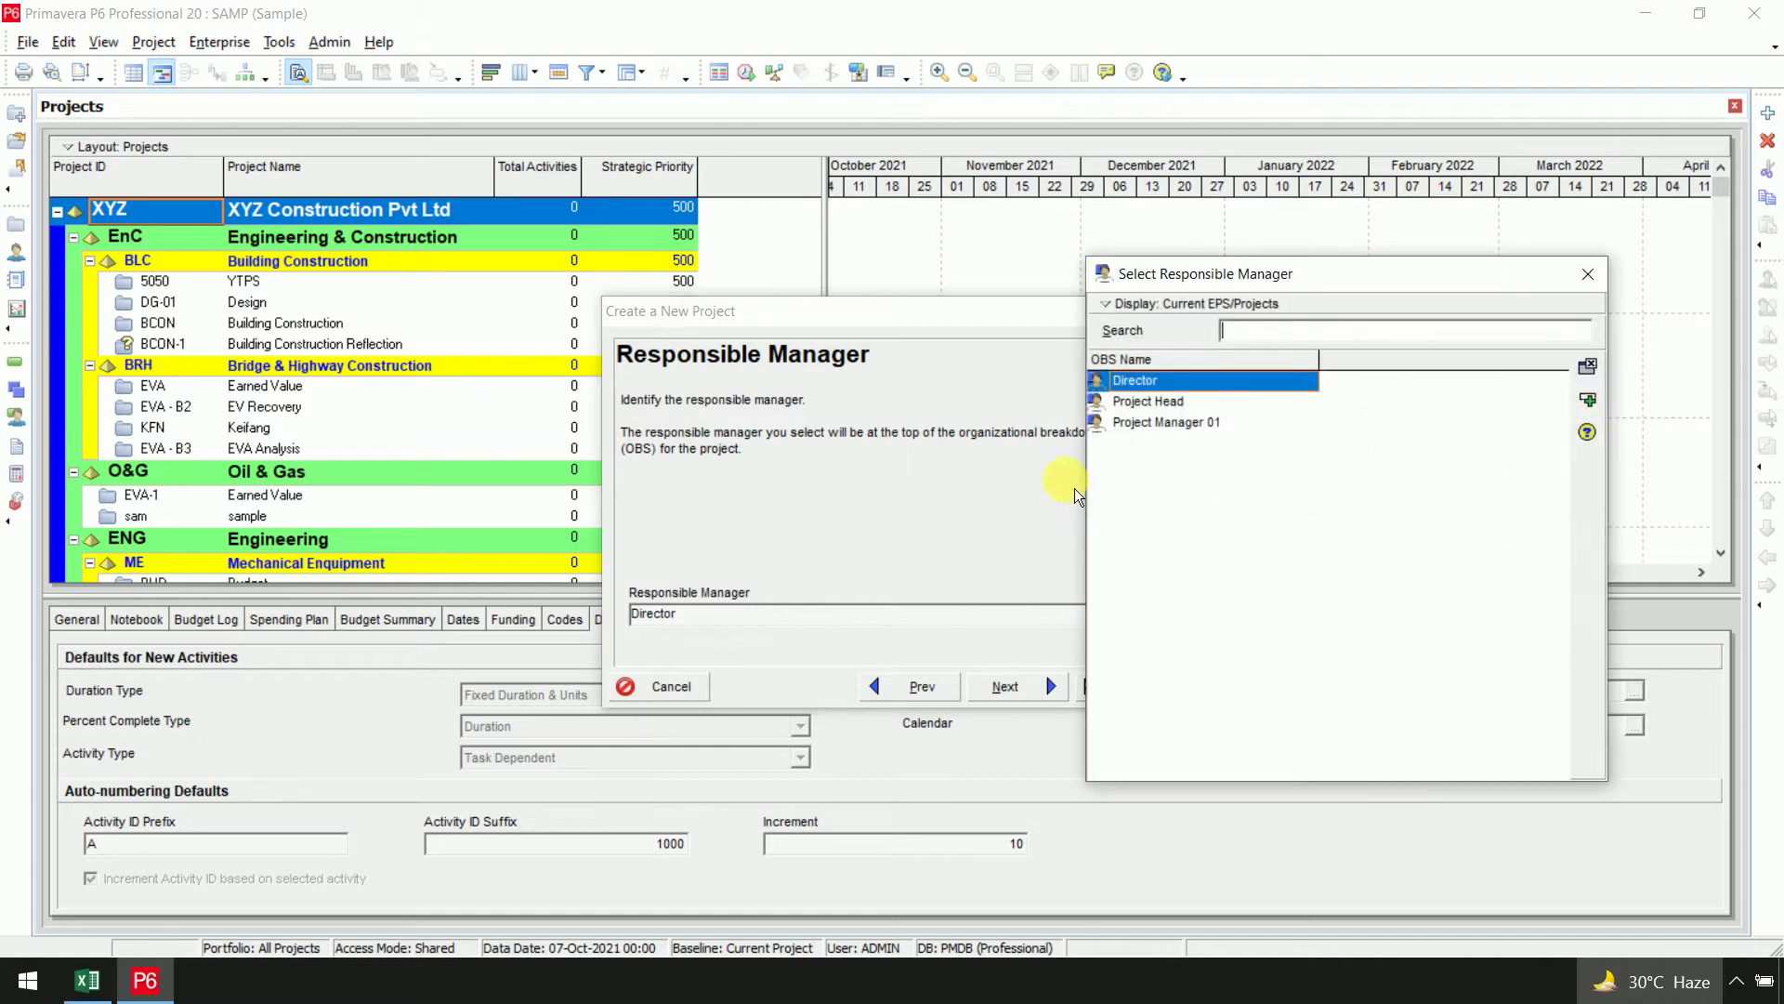
double_click(1157, 419)
click(1046, 690)
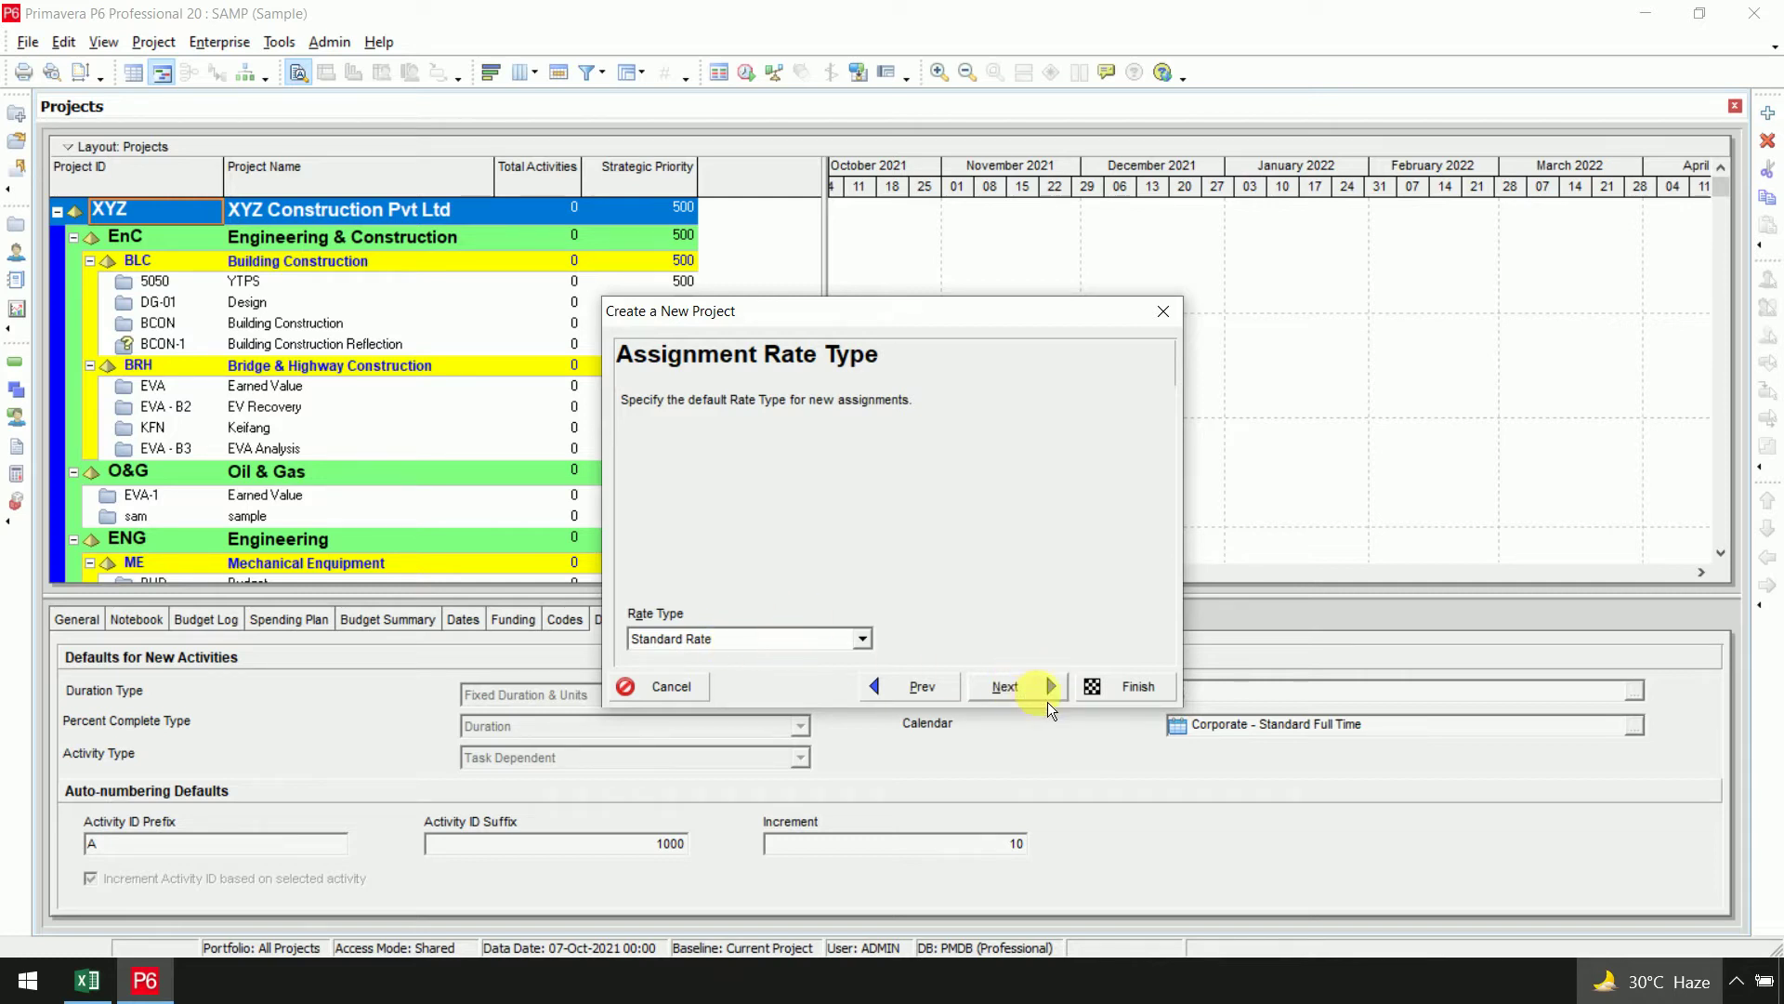
click(1046, 697)
click(1115, 696)
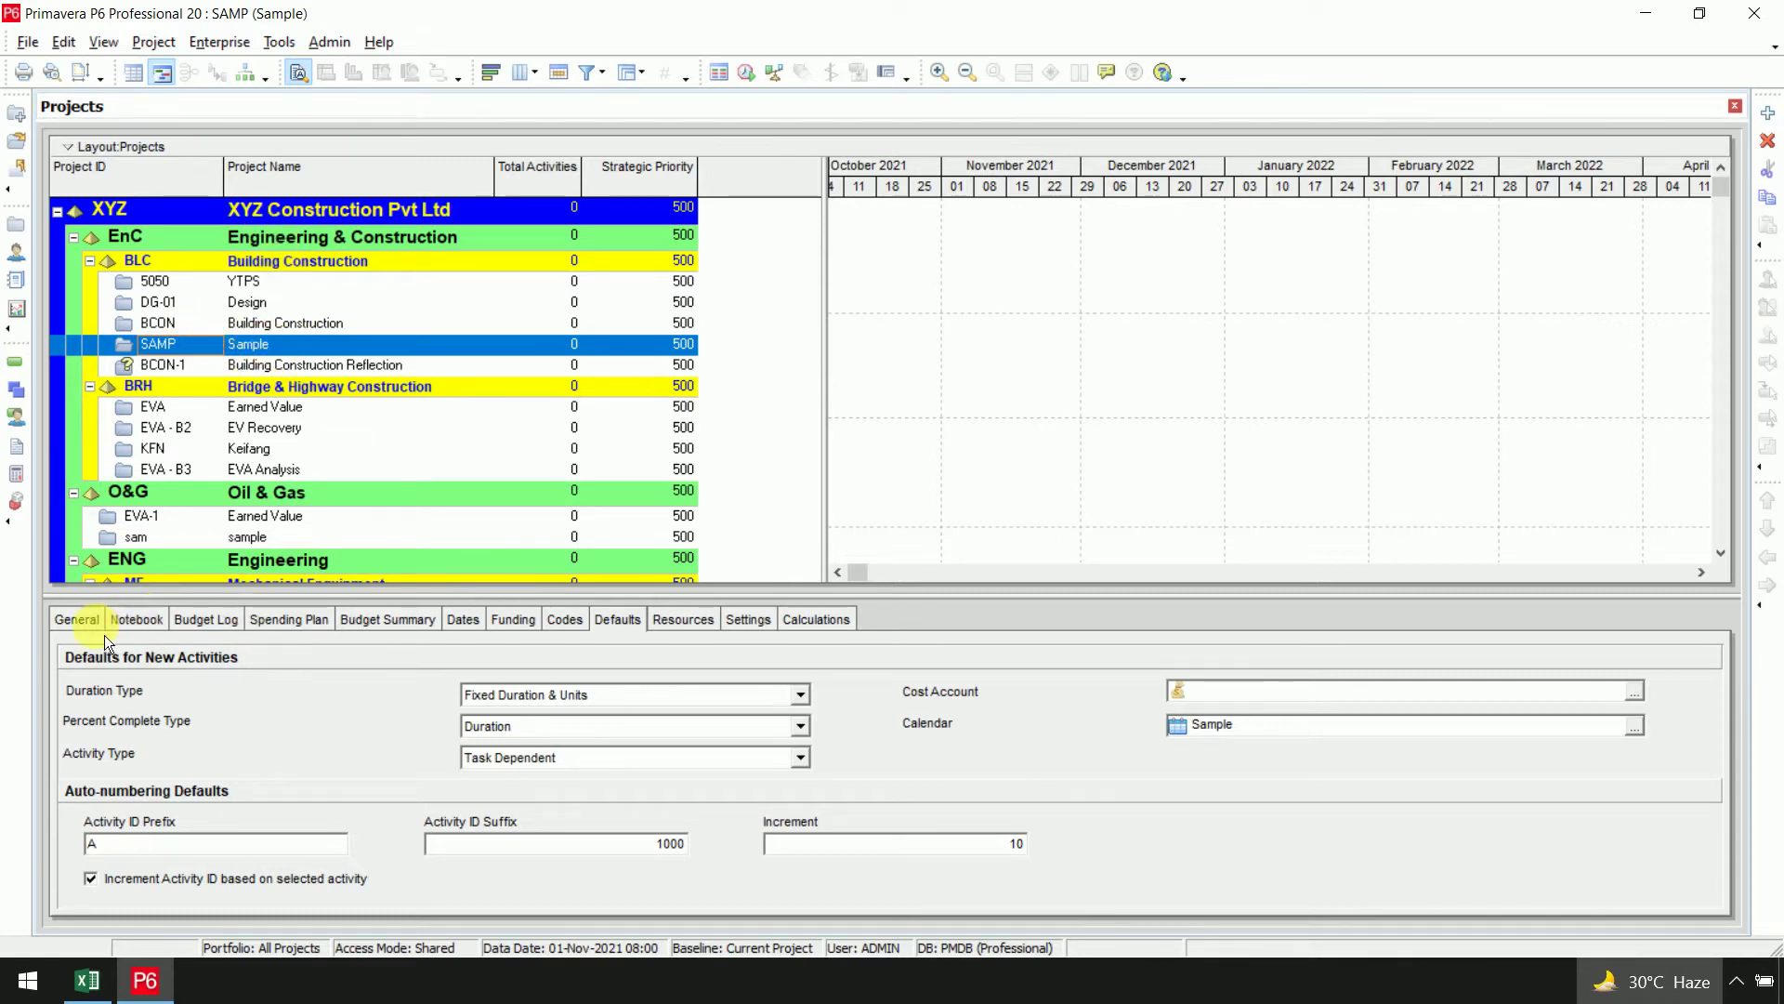
click(83, 620)
click(148, 620)
click(289, 620)
click(616, 620)
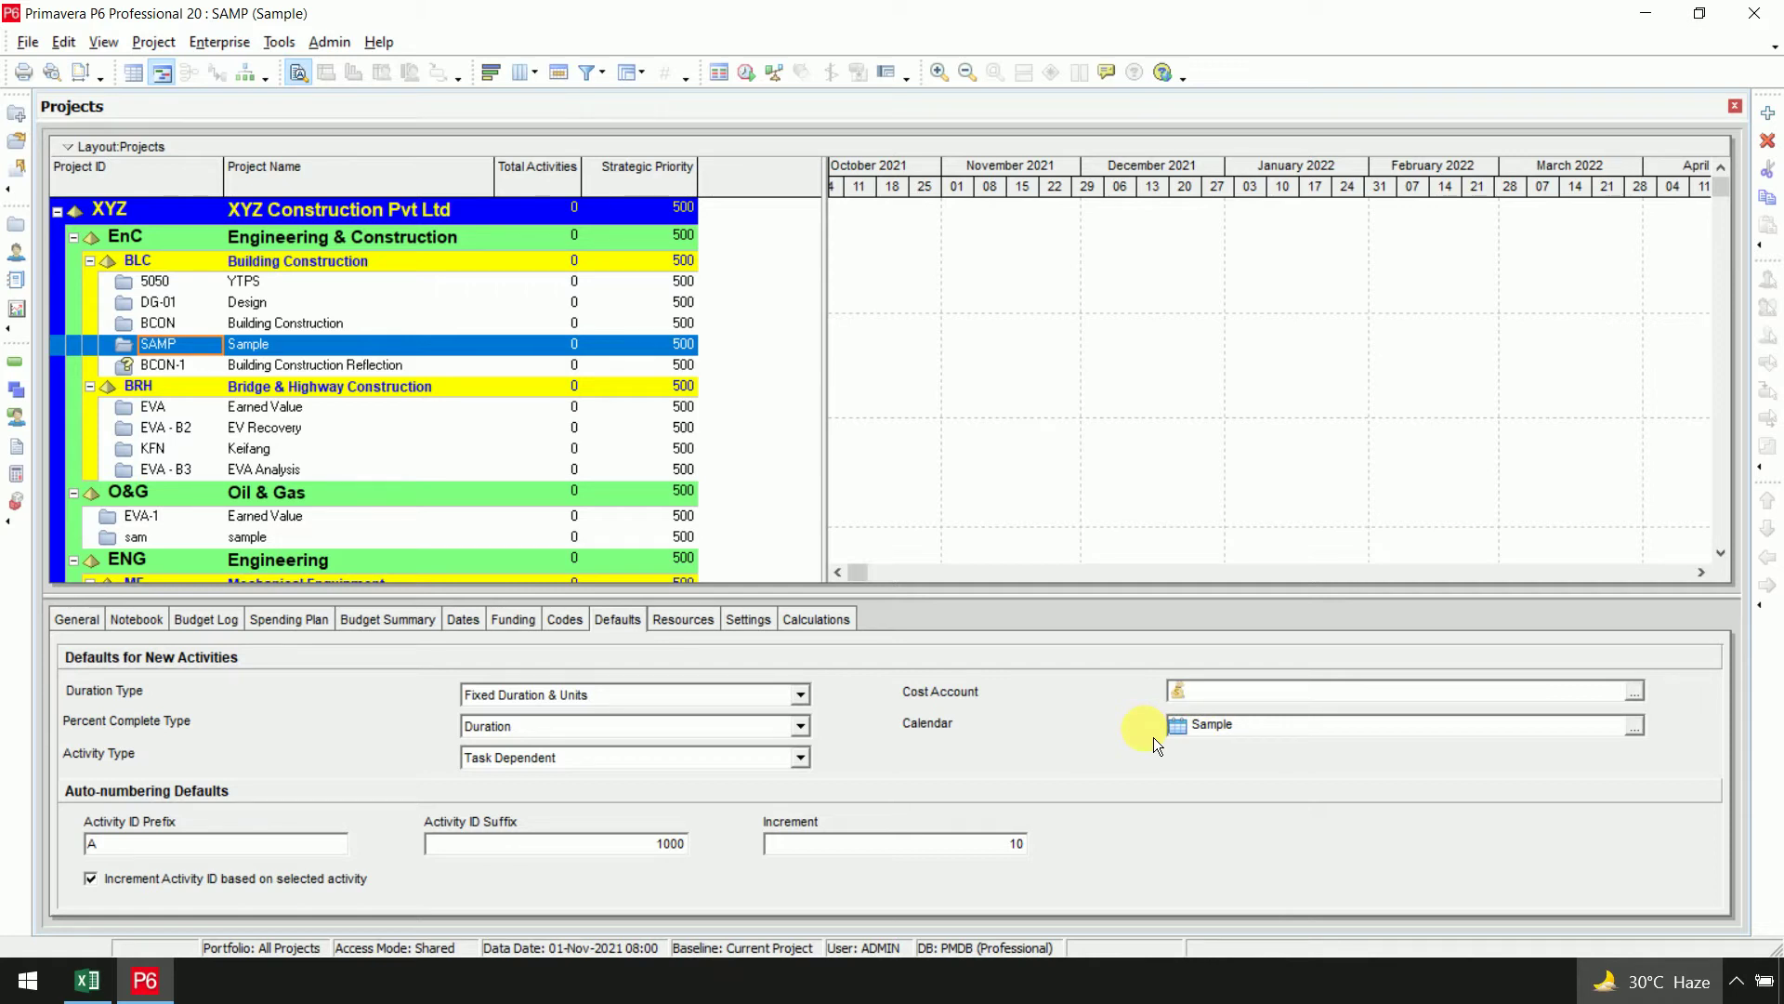
click(1643, 734)
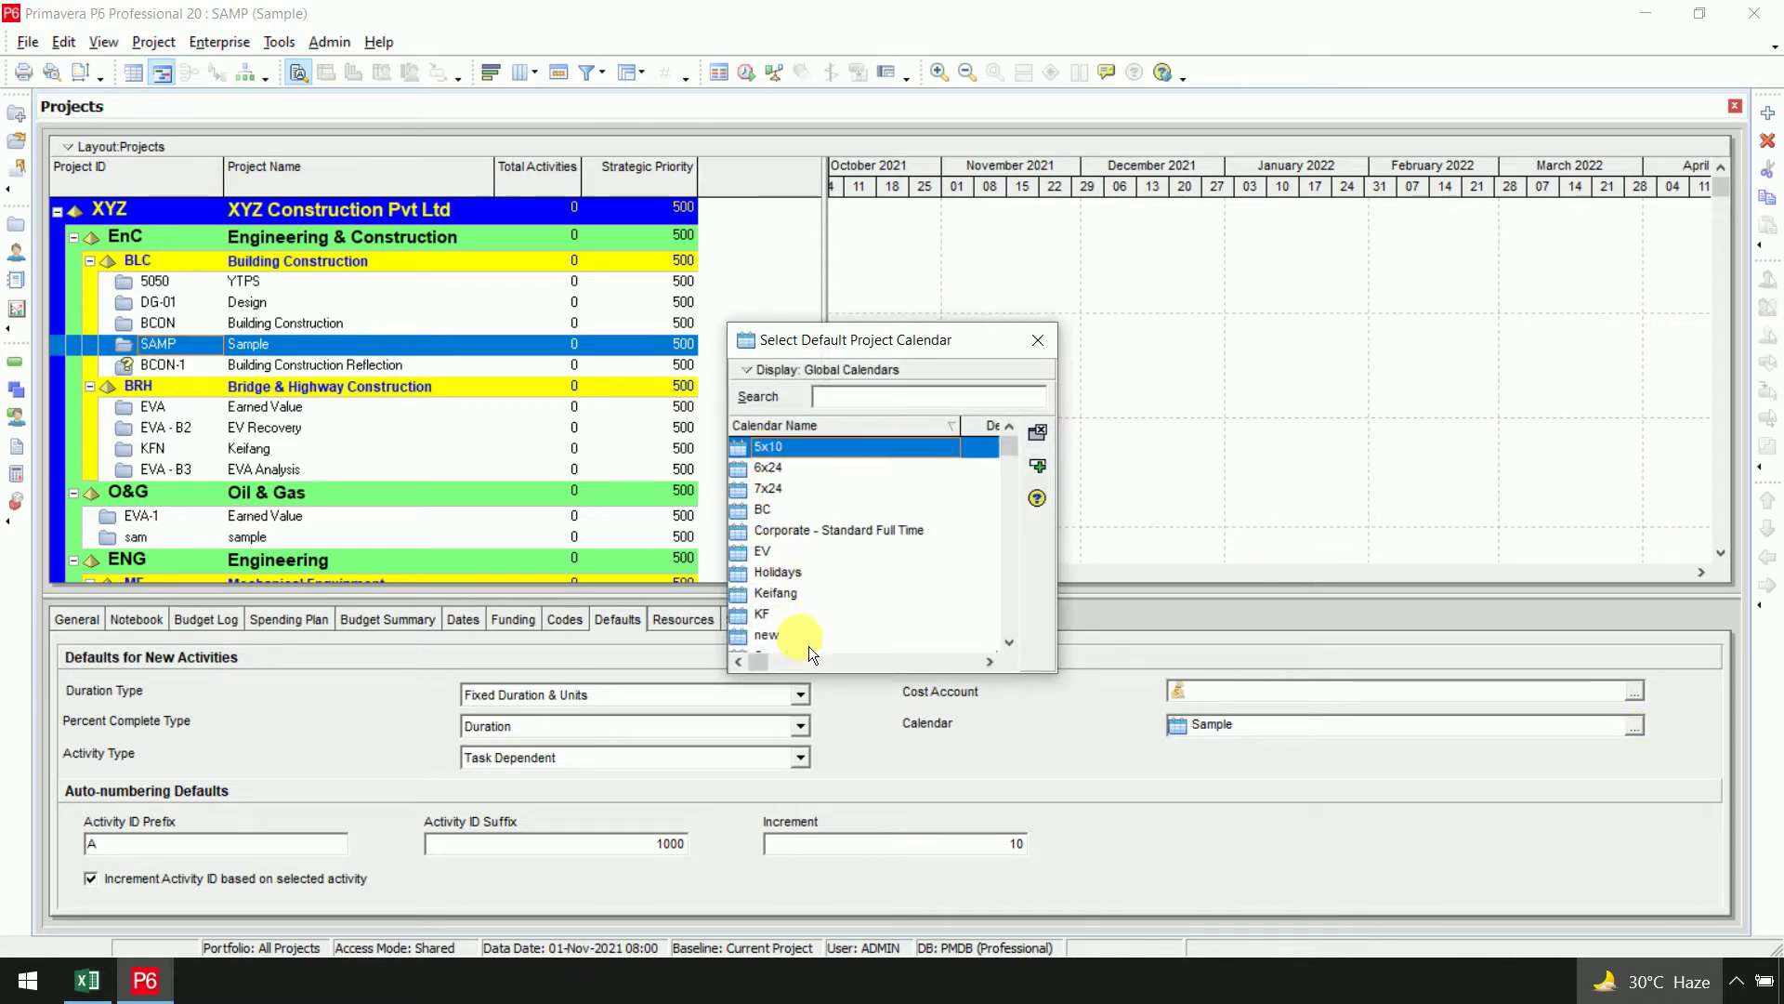
click(818, 550)
scroll(844, 599, down, 1)
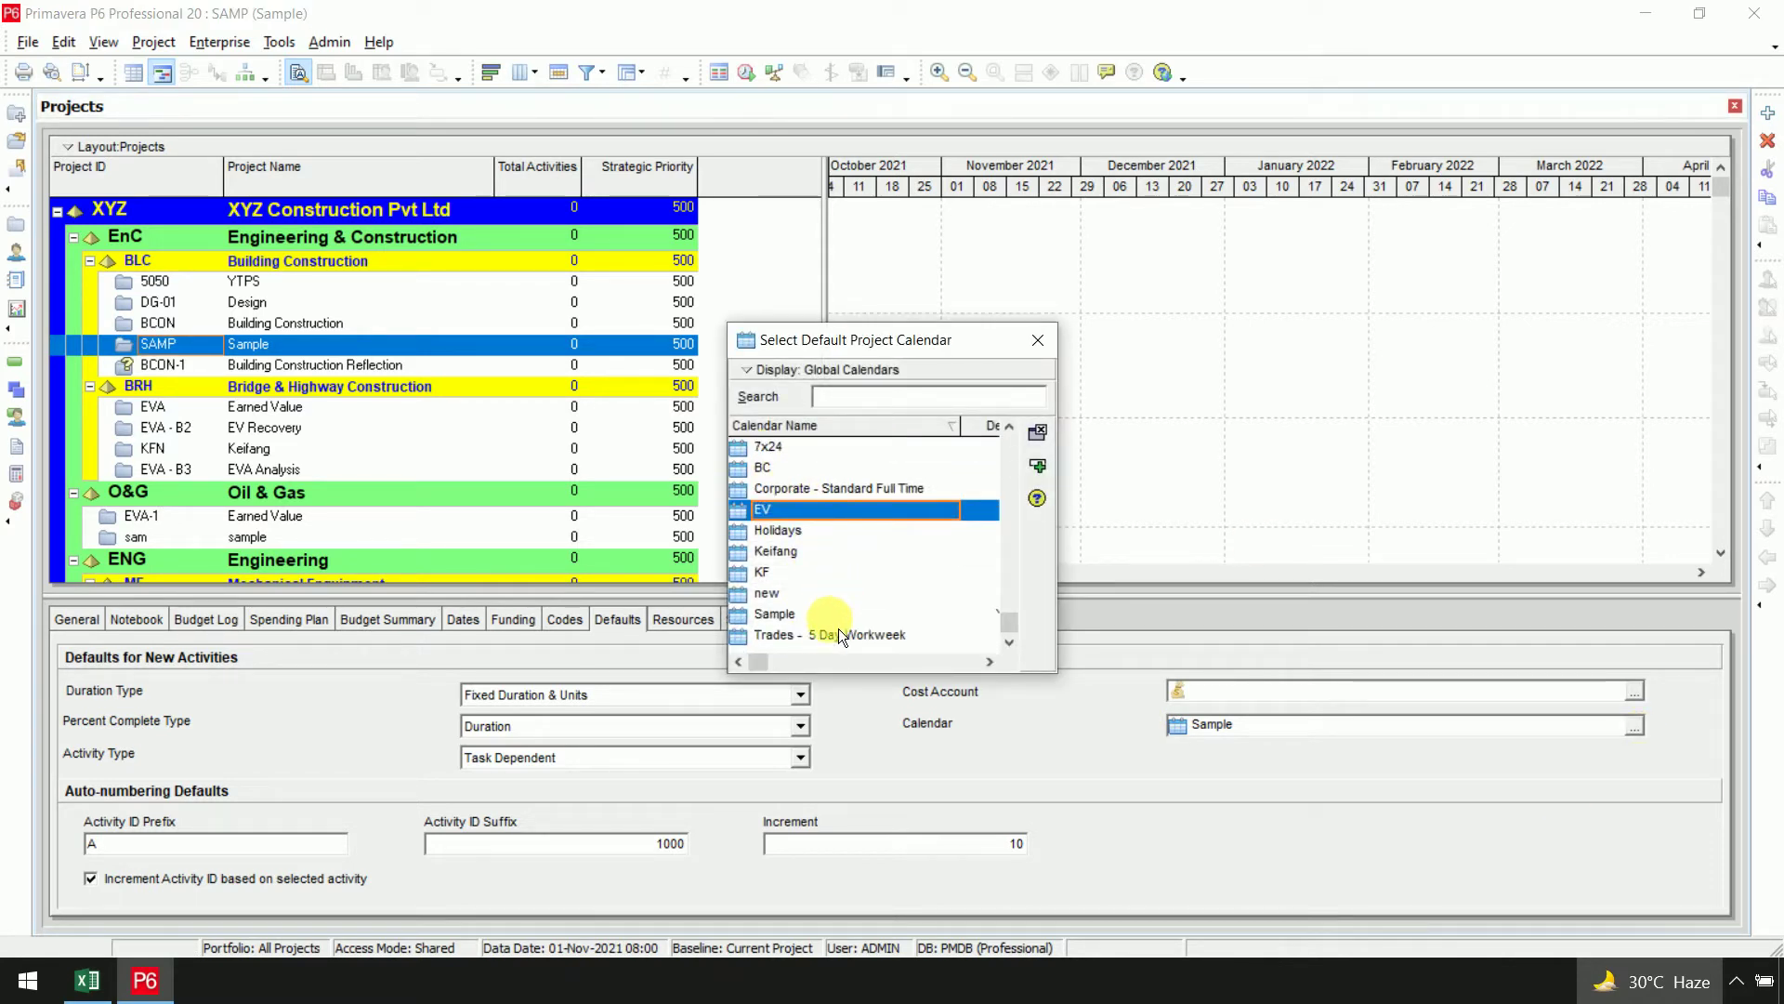
key(Escape)
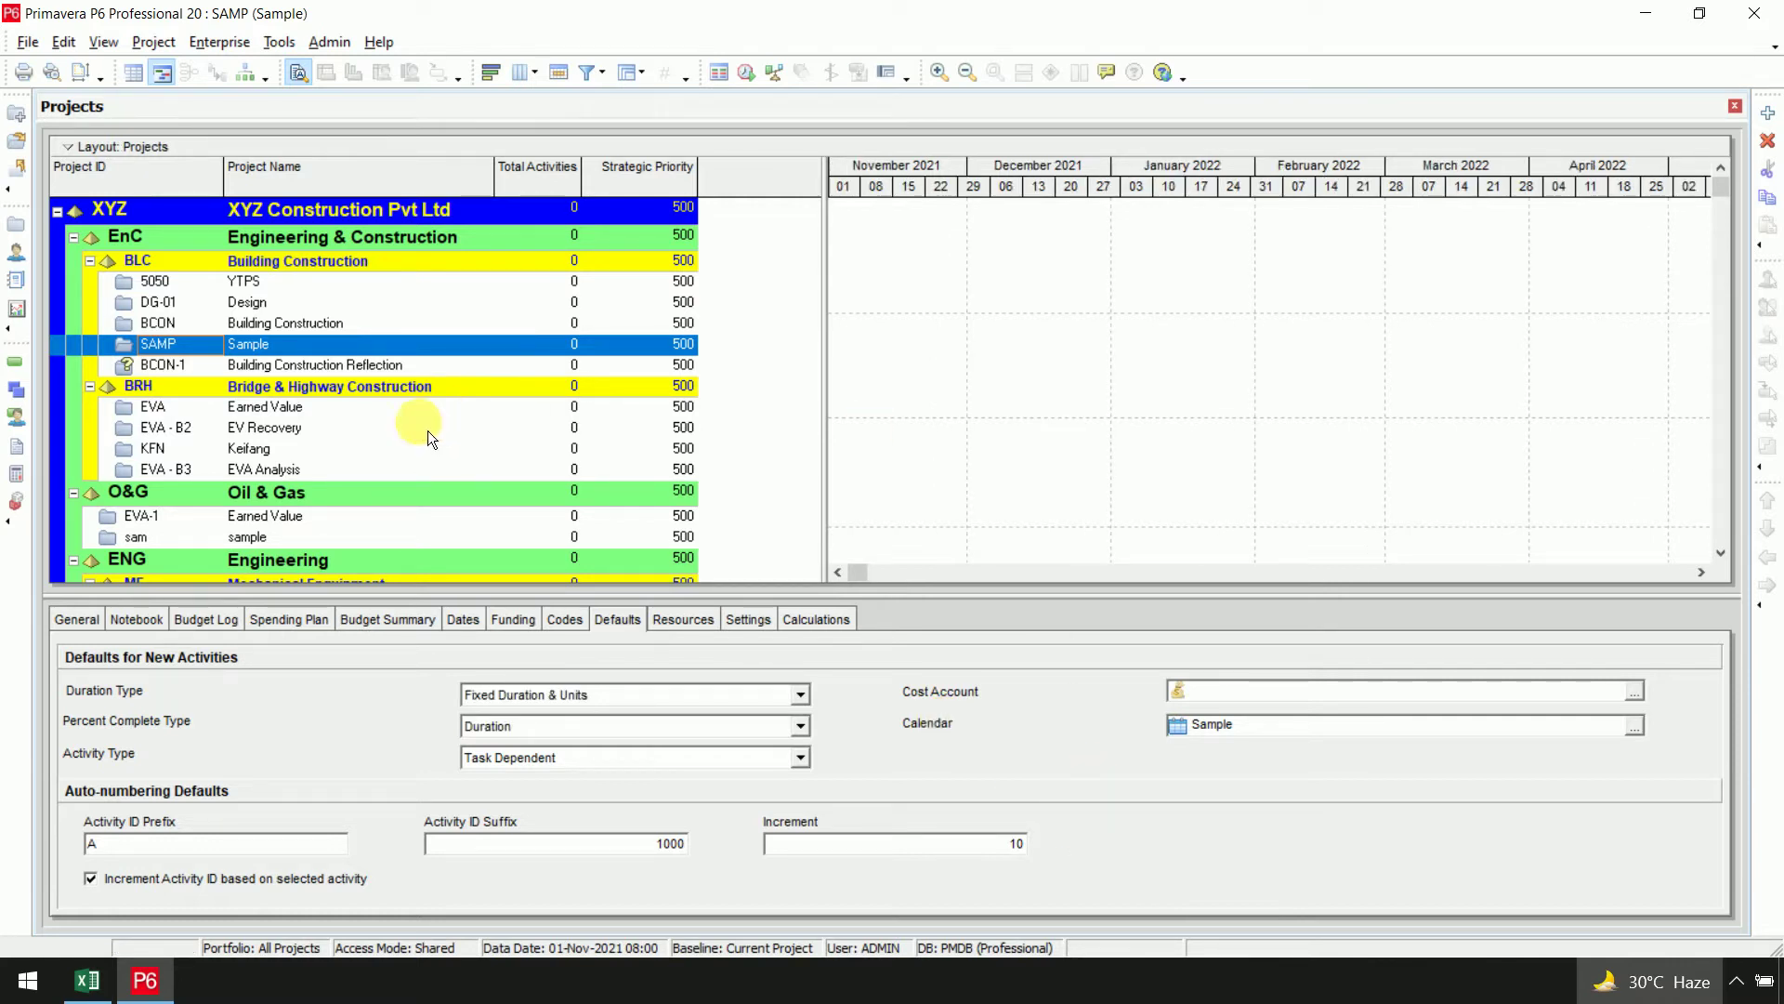
Open project SAMP and add five new activities A1000–A1040
right_click(275, 352)
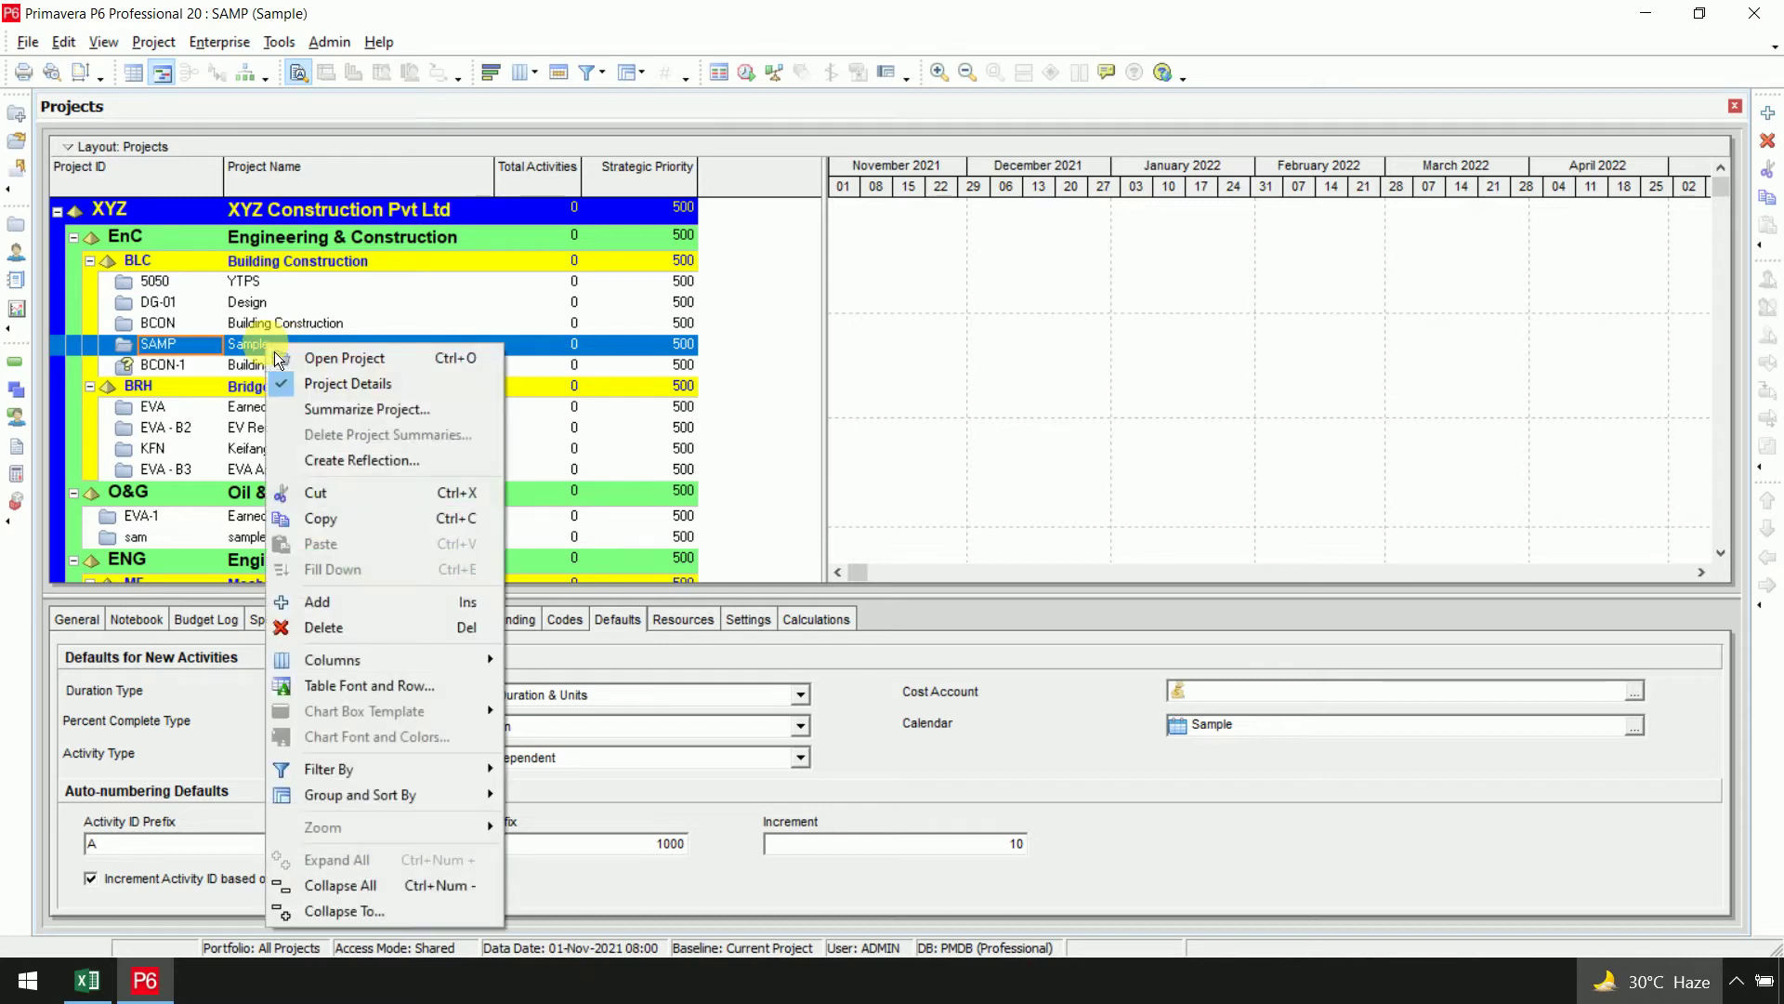
click(367, 361)
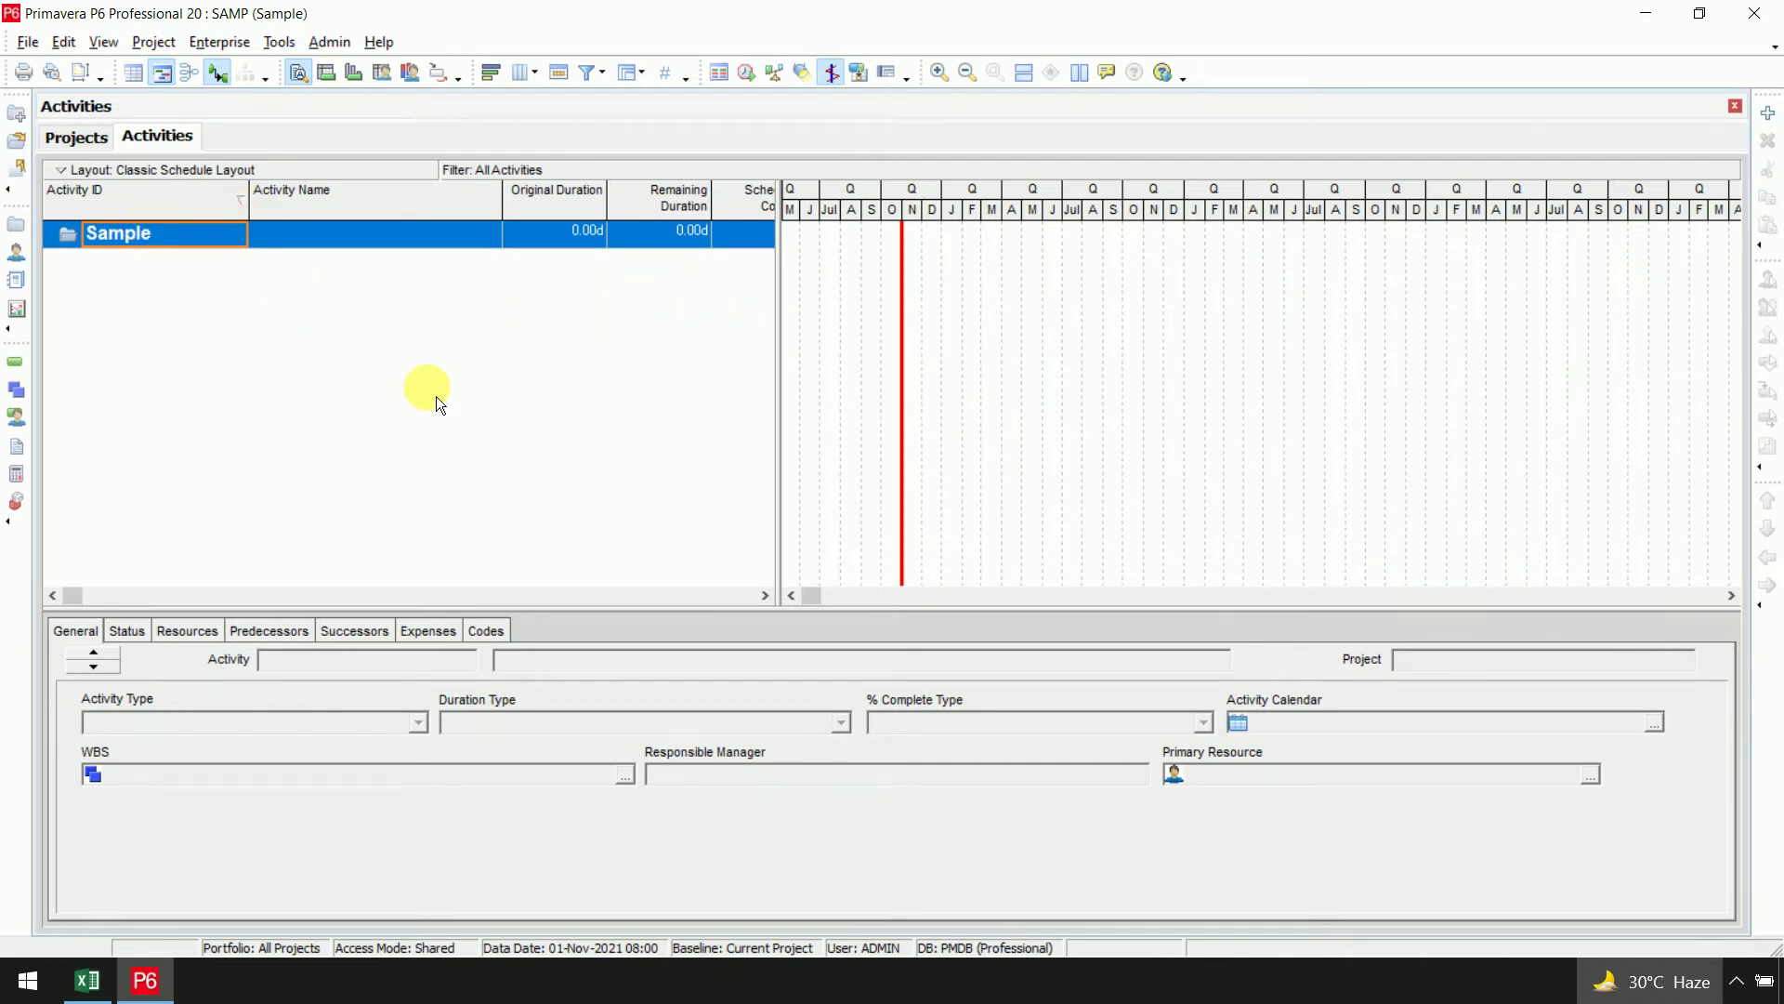
click(1769, 114)
click(1769, 113)
click(1769, 114)
click(1768, 114)
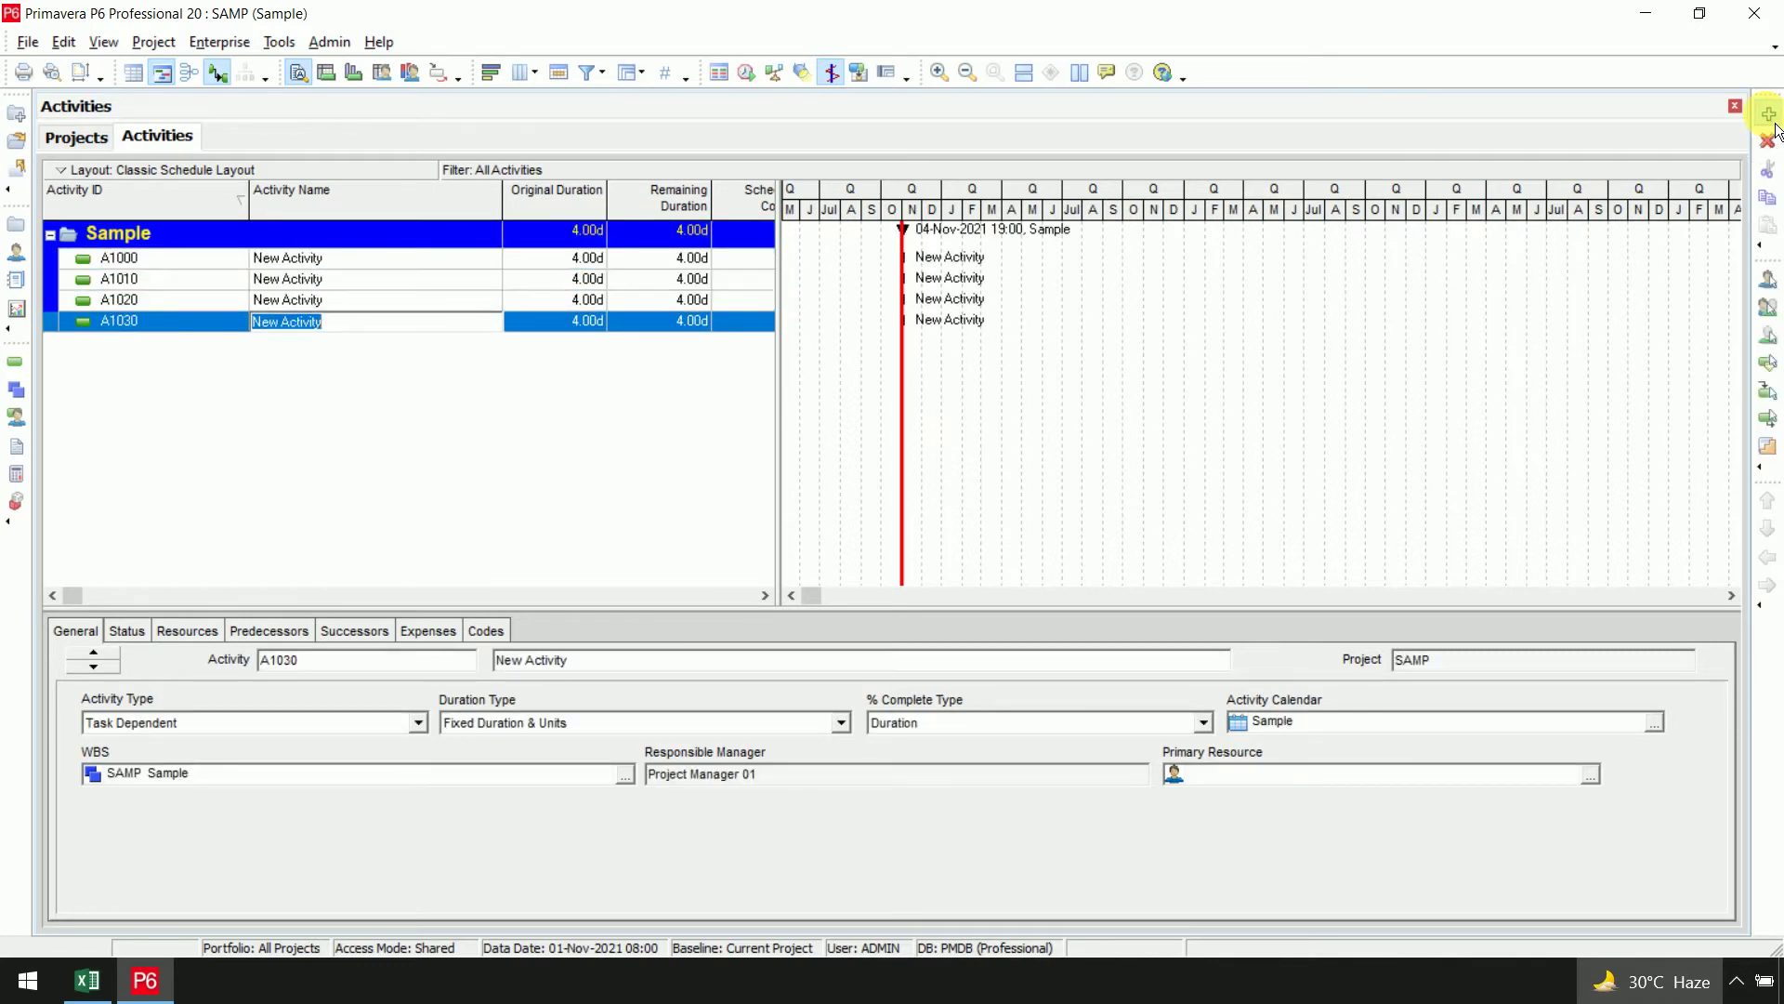
click(1768, 114)
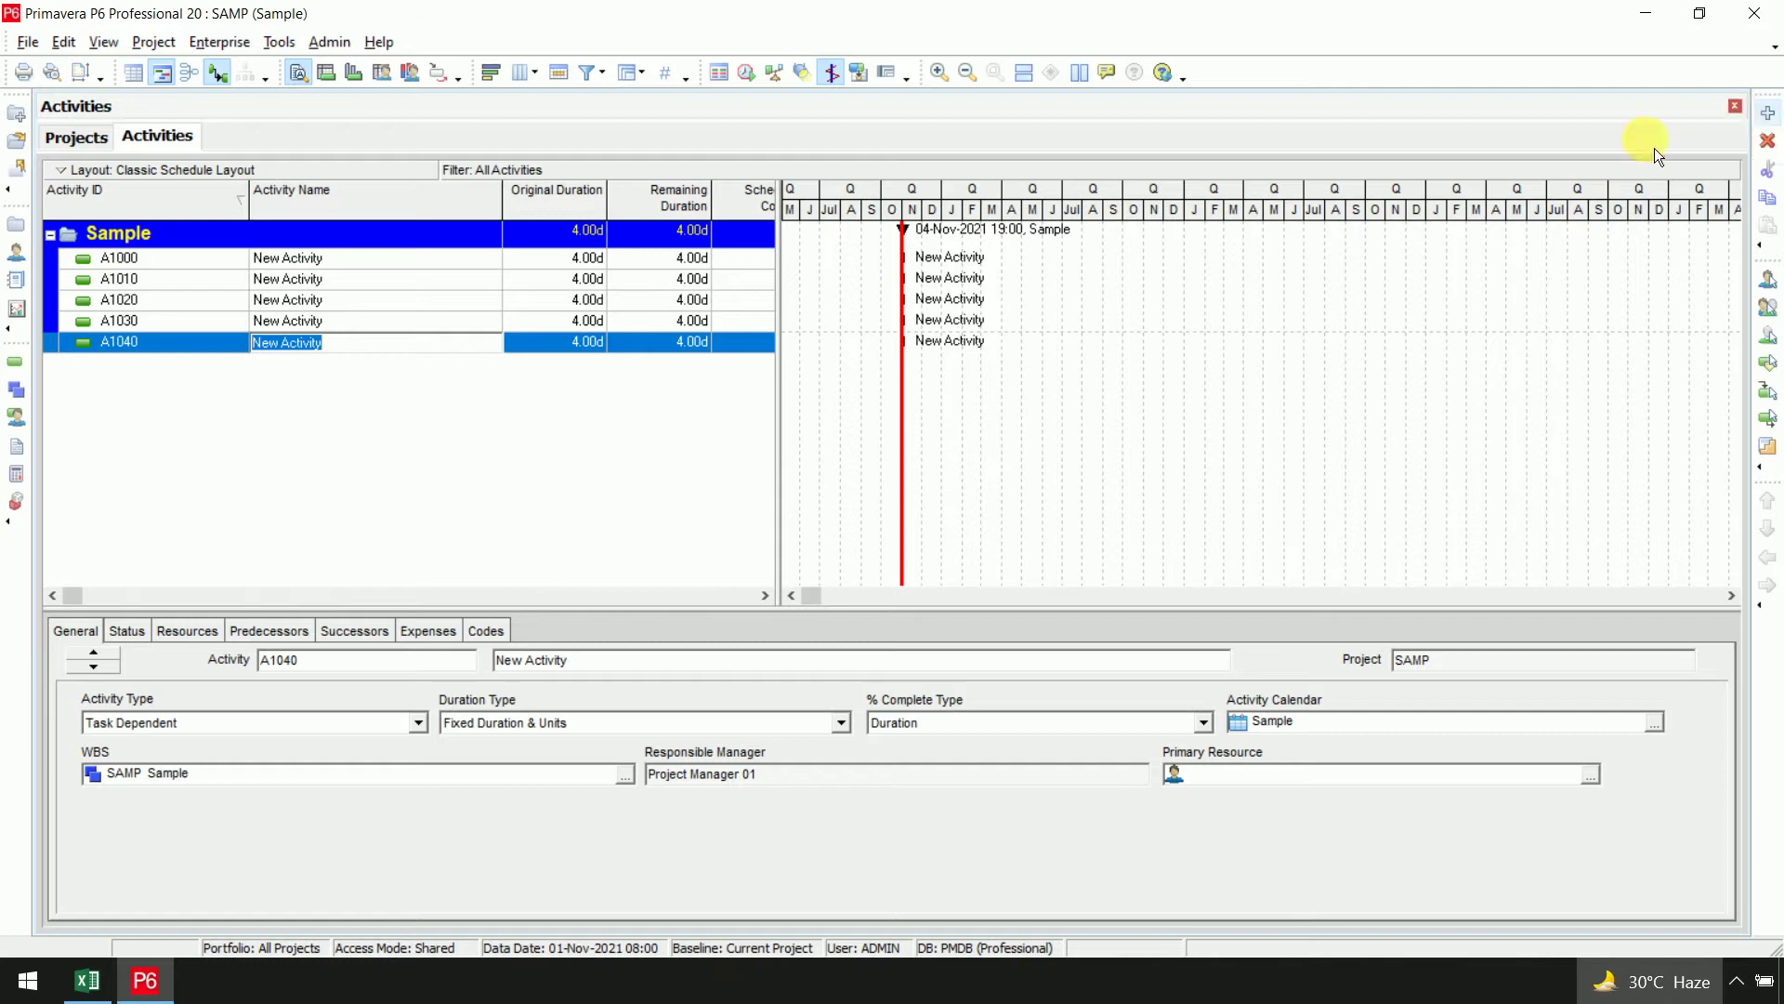
Name activities A1000–A1040 as A, B, C, D and E
click(403, 260)
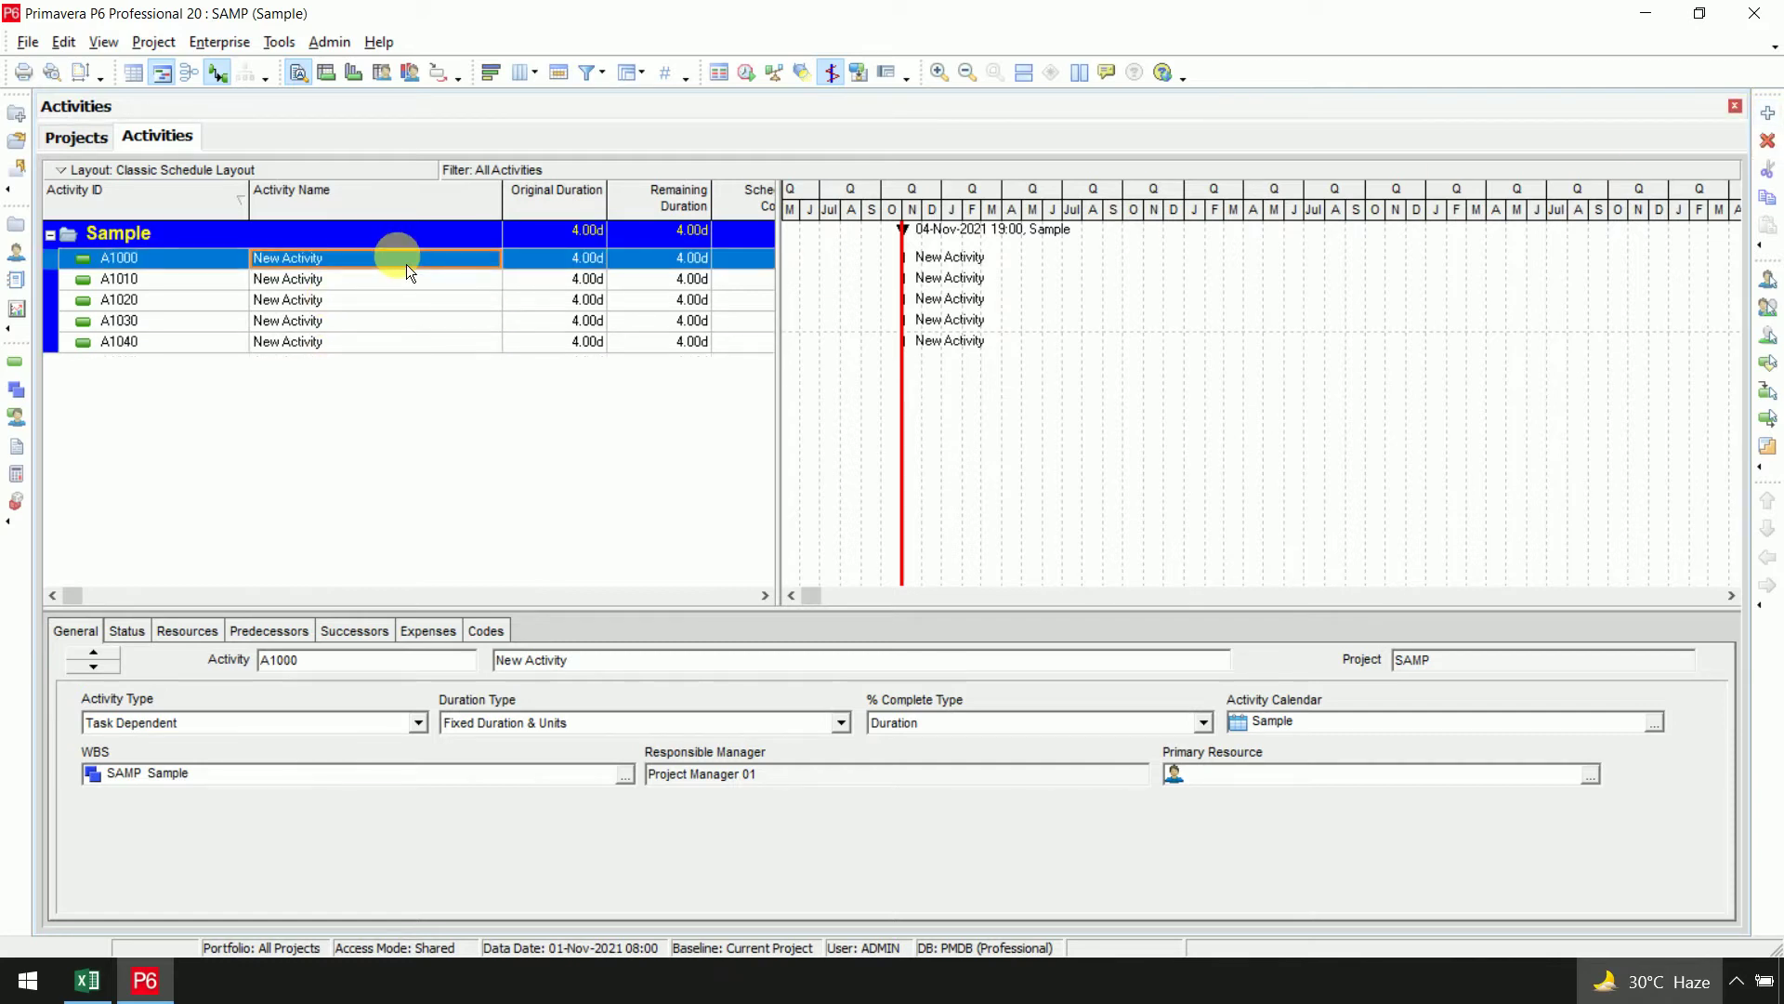
text(A)
click(399, 285)
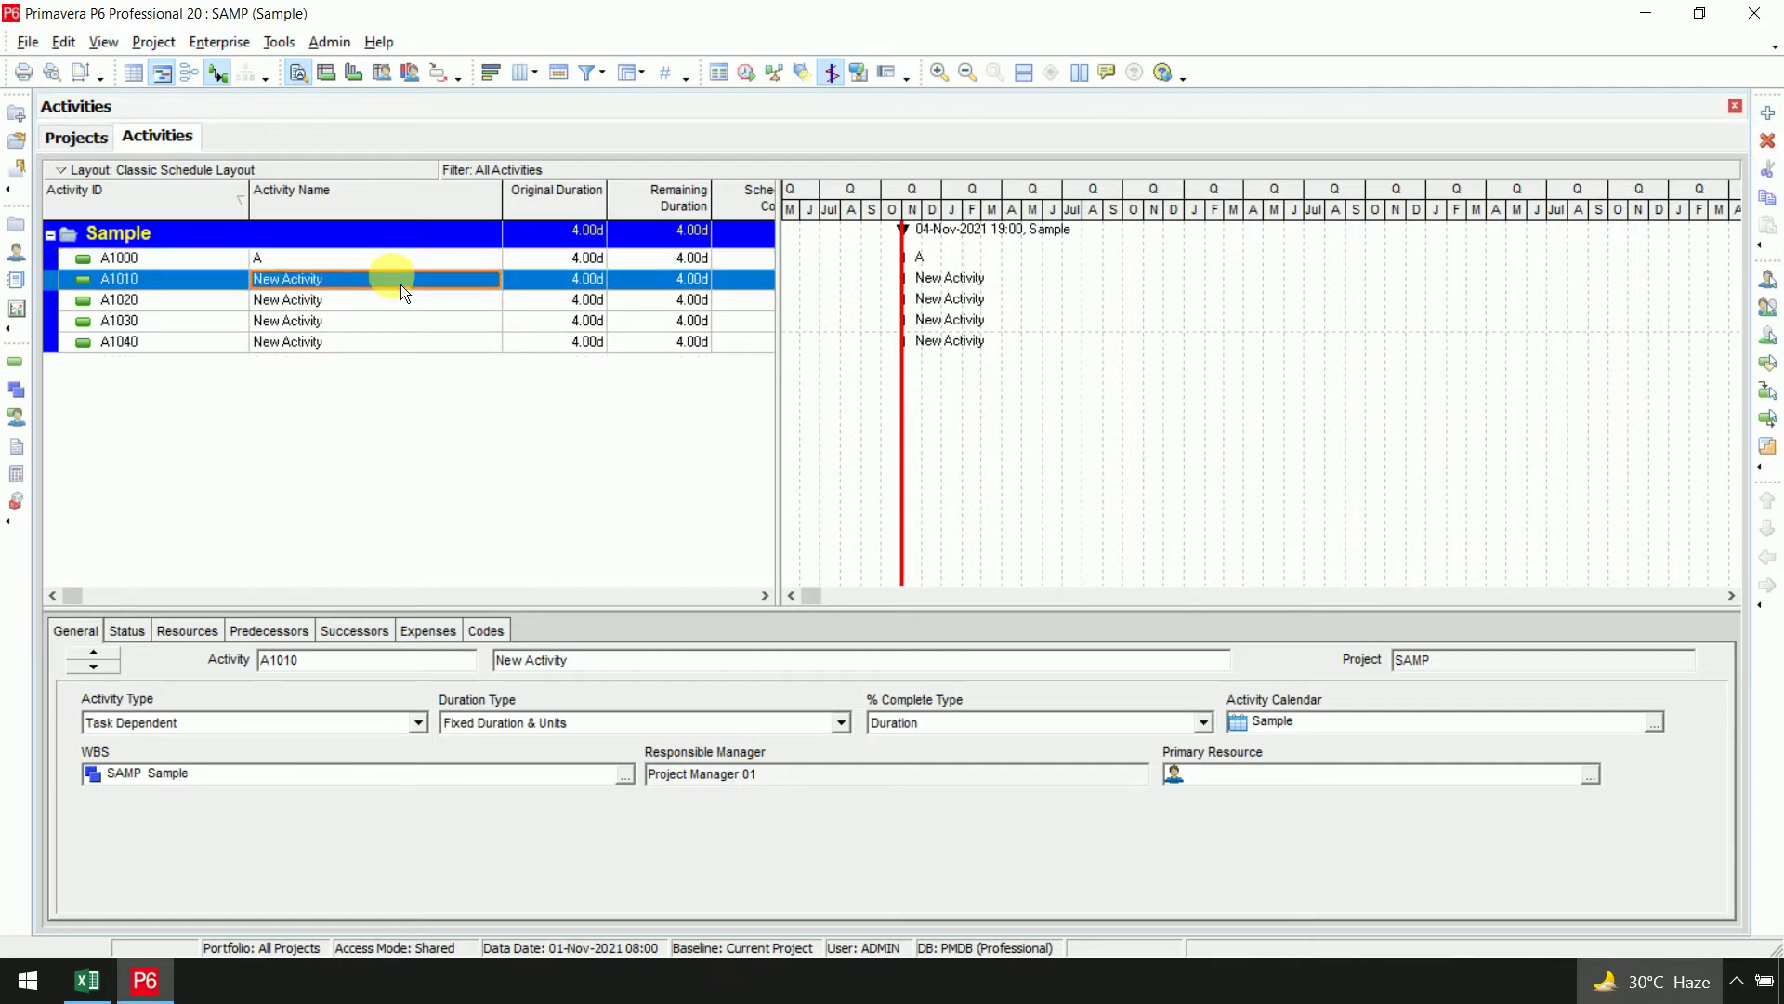
text(B)
click(394, 308)
text(C)
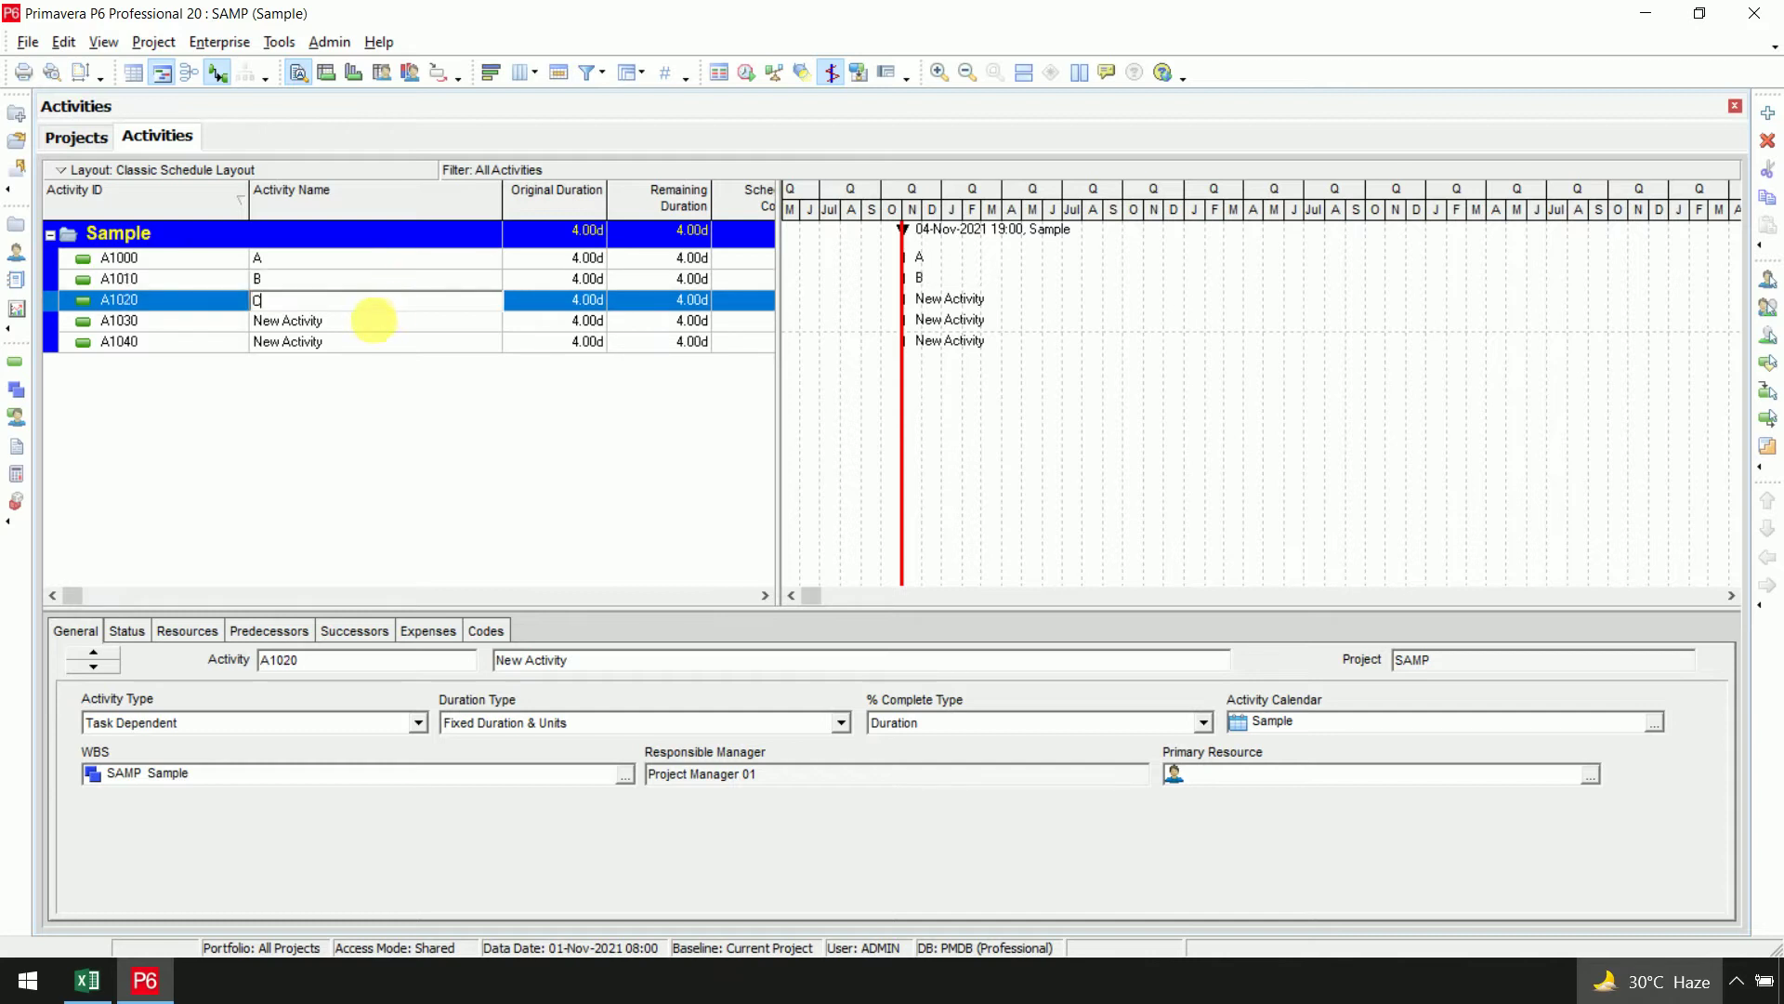
click(372, 320)
text(D)
click(375, 351)
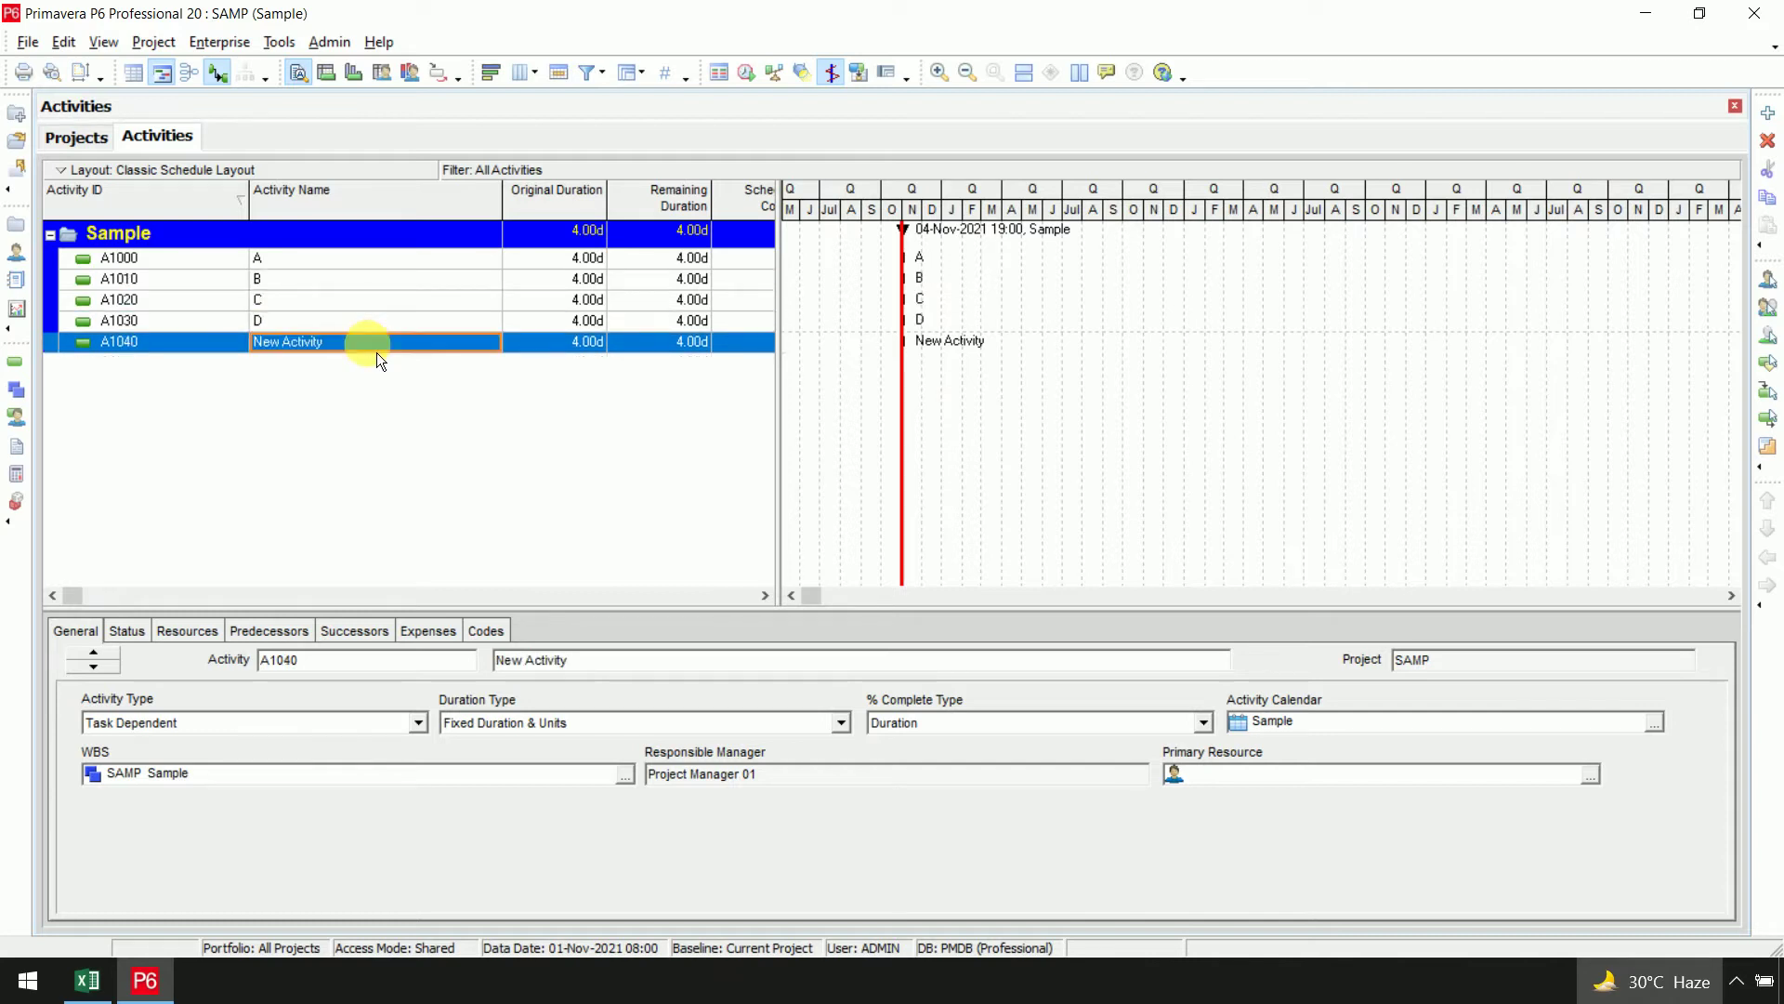
text(E)
key(Return)
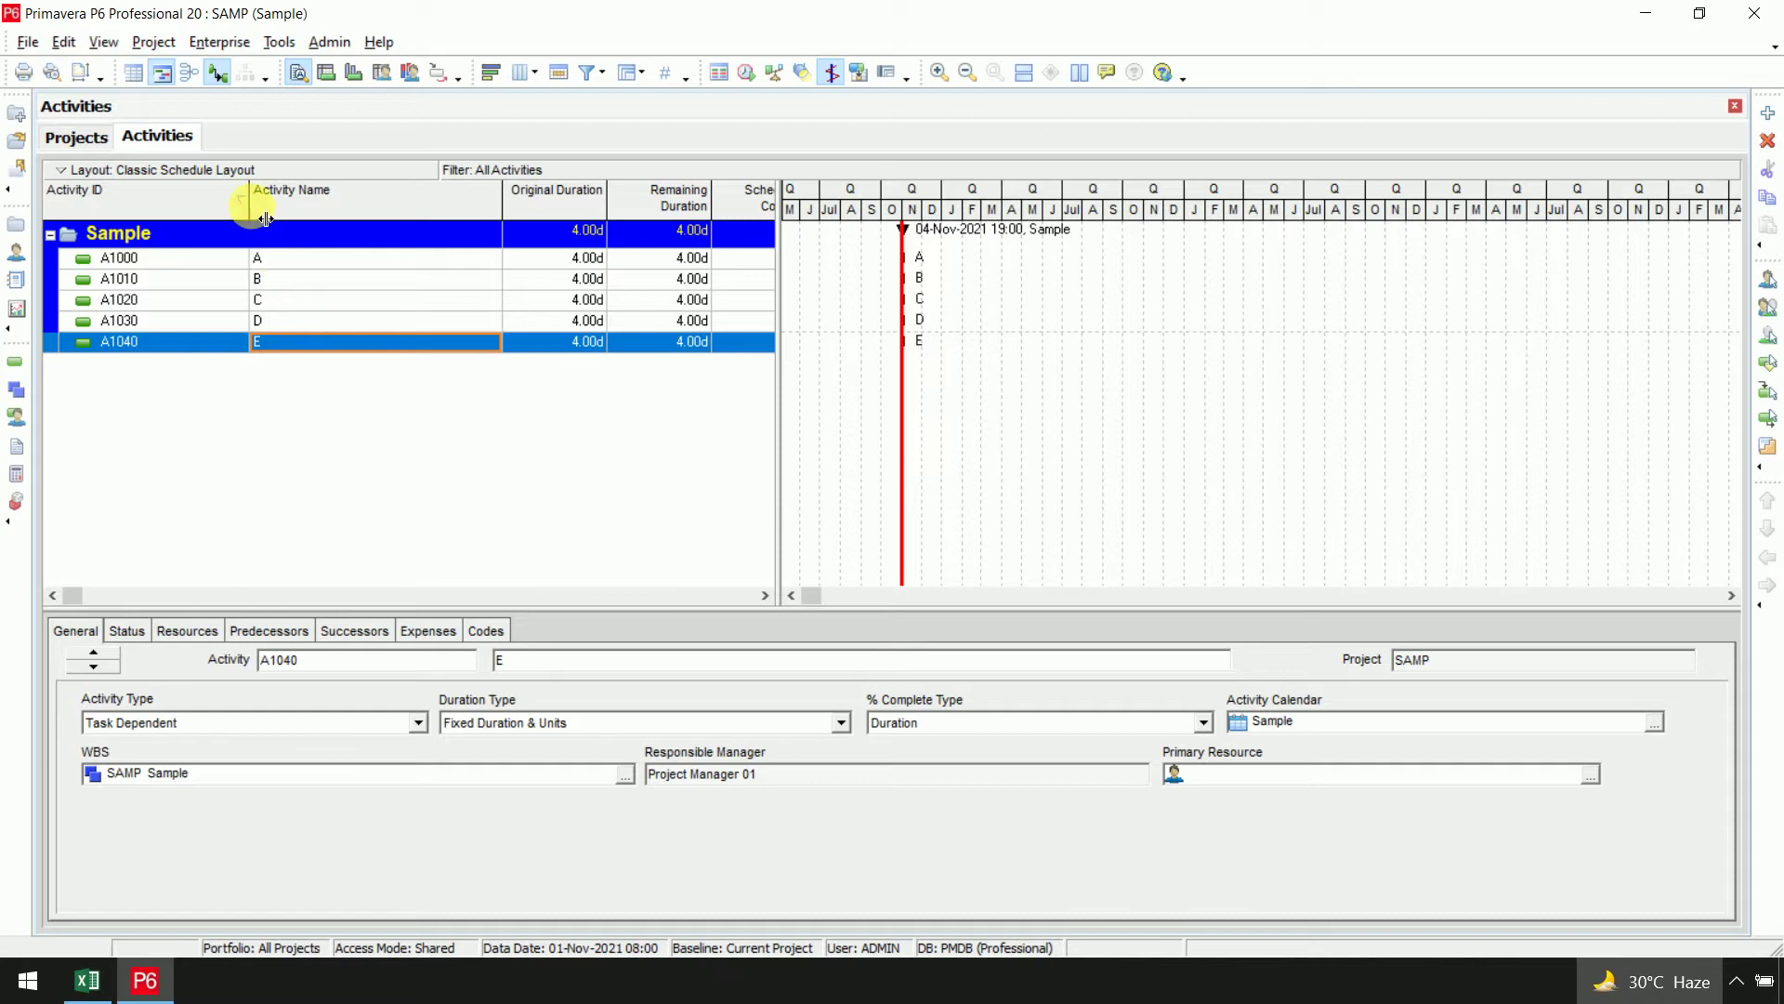
Narrow the Activity ID and Activity Name columns to reveal Start and Finish
drag(265, 218, 177, 218)
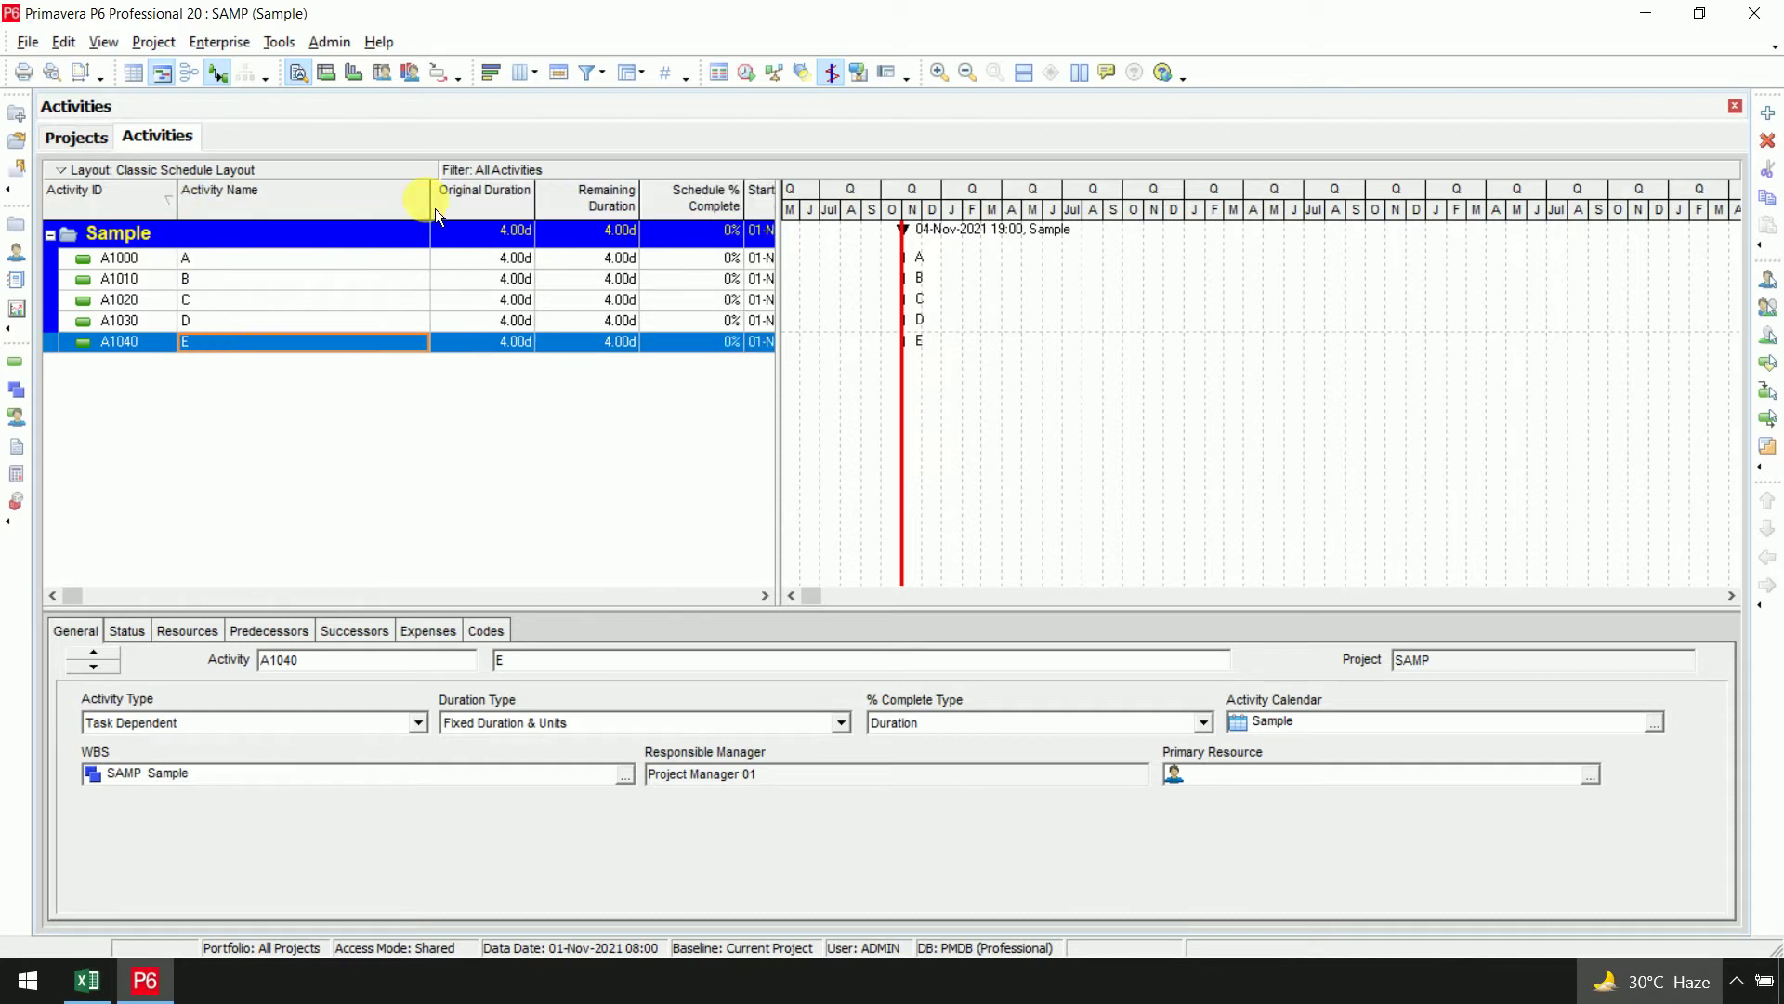
drag(442, 208, 255, 213)
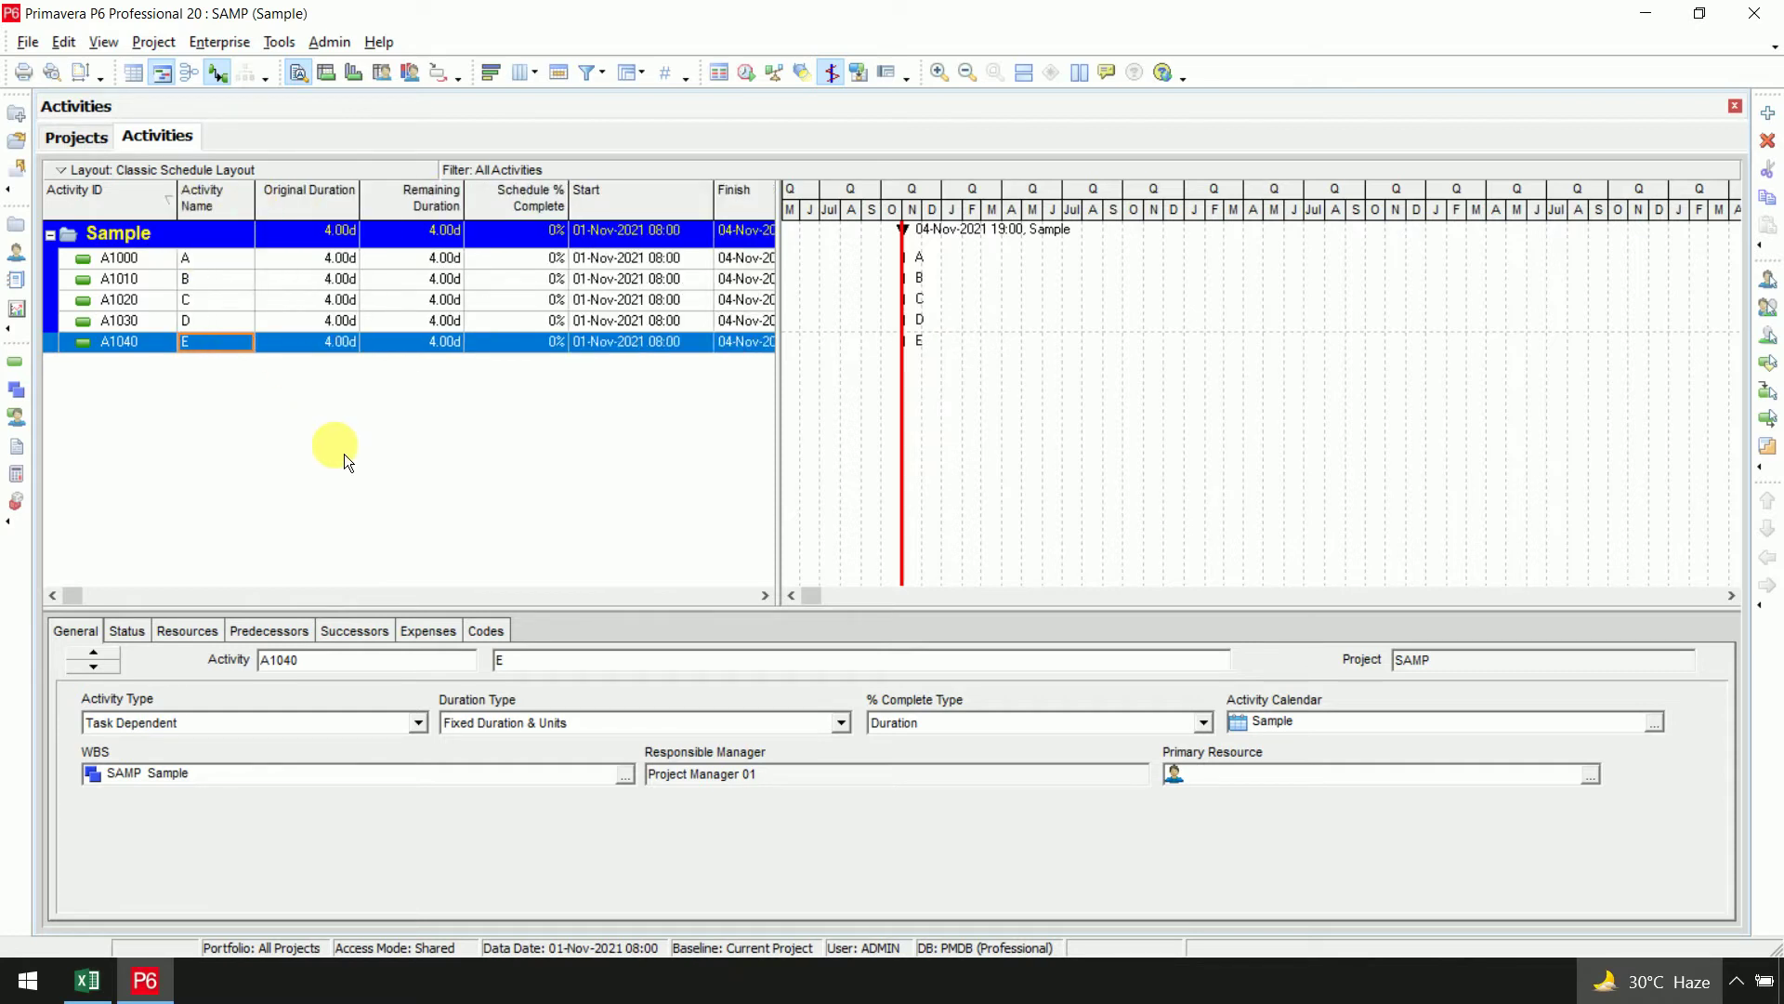
click(335, 258)
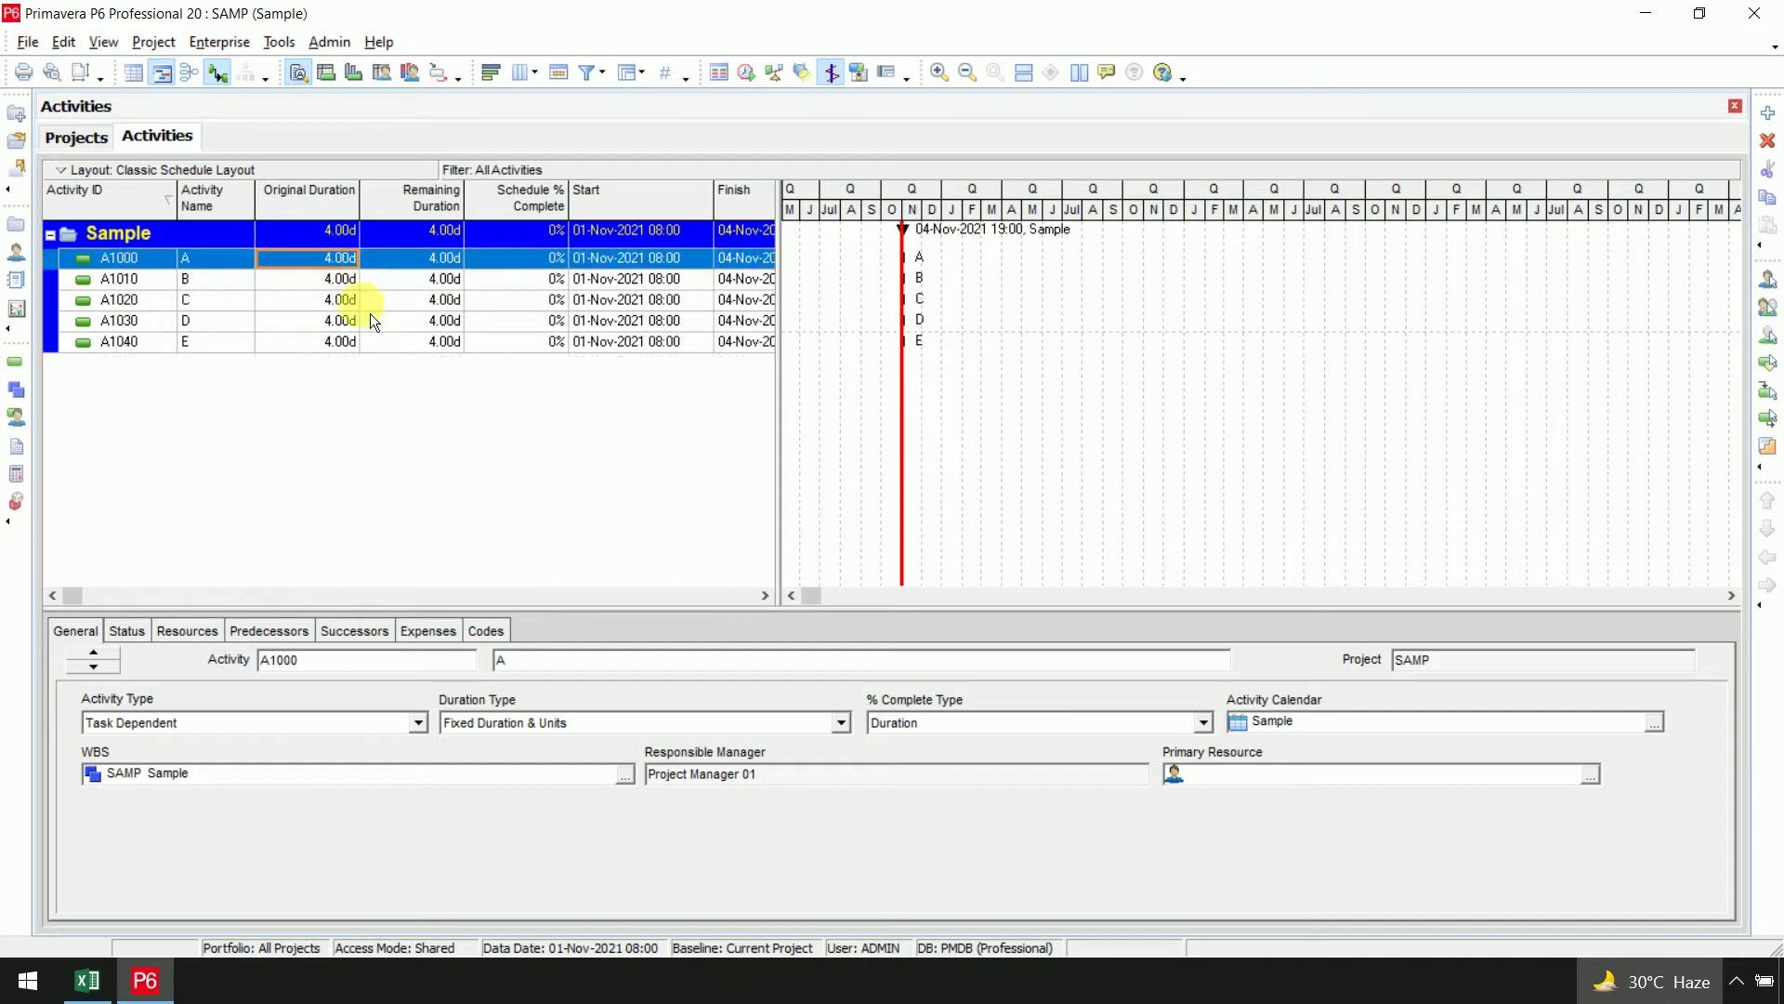
key(alt+Tab)
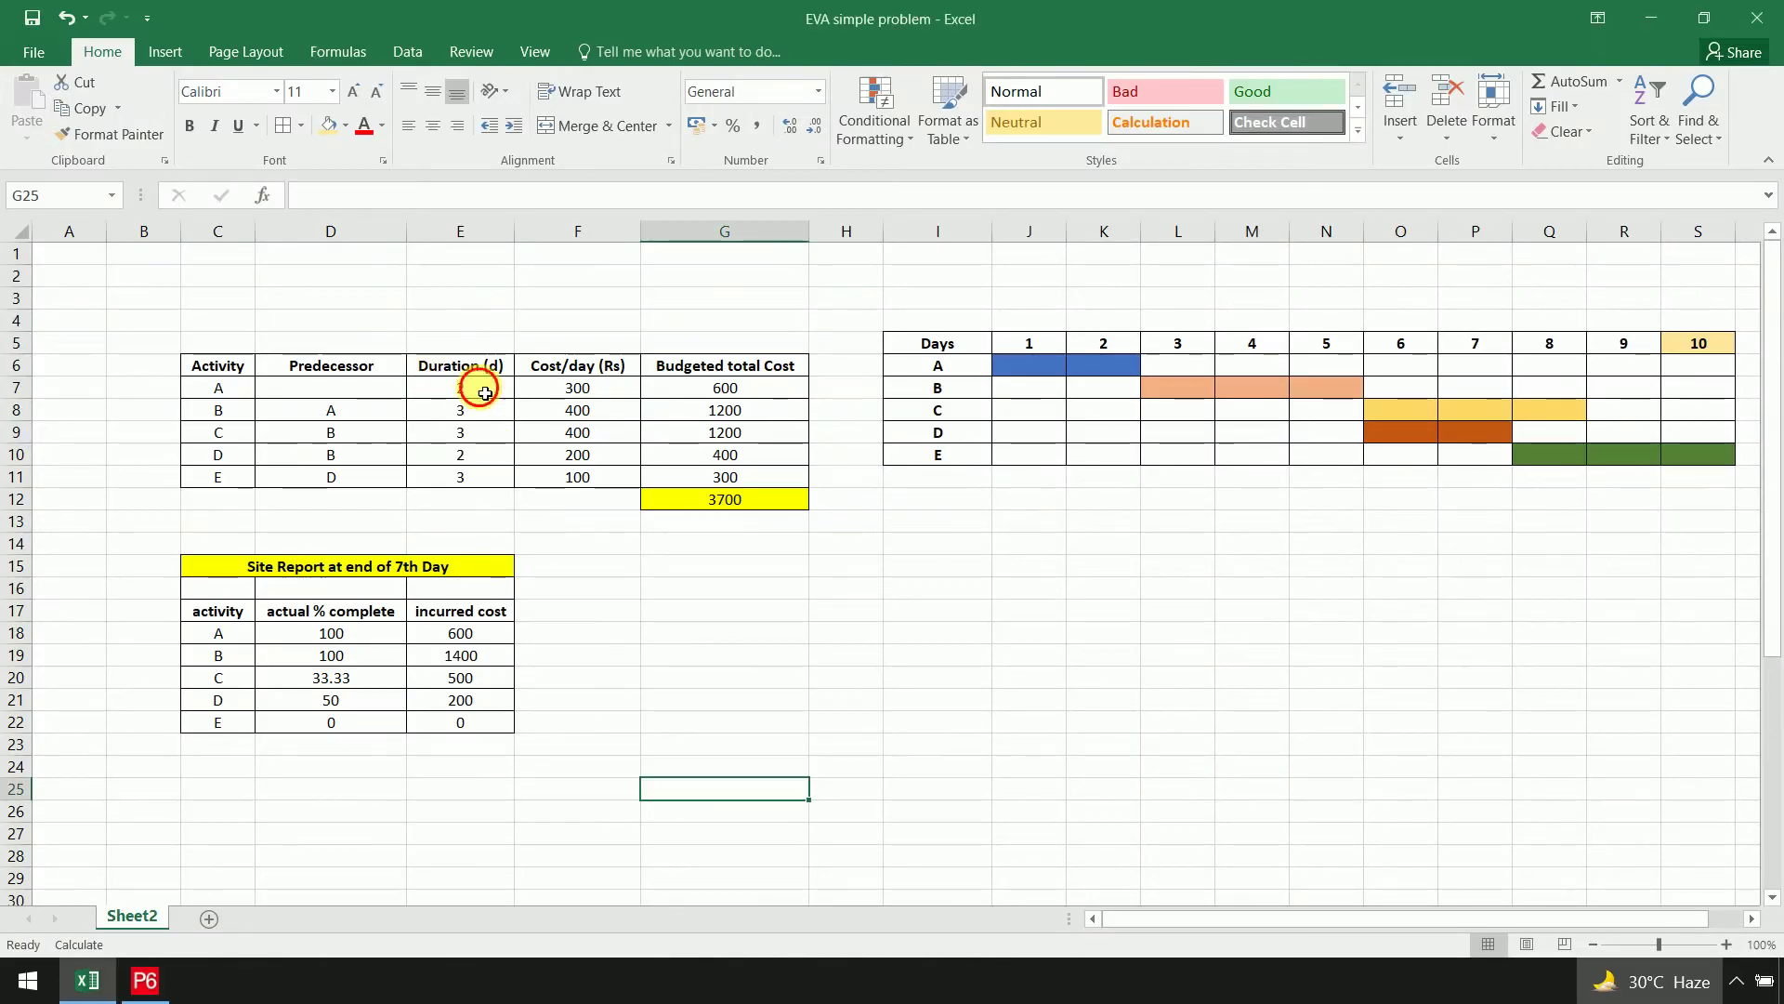
Check the activity durations listed in the Excel workbook
drag(478, 388, 478, 479)
click(581, 555)
key(alt+Tab)
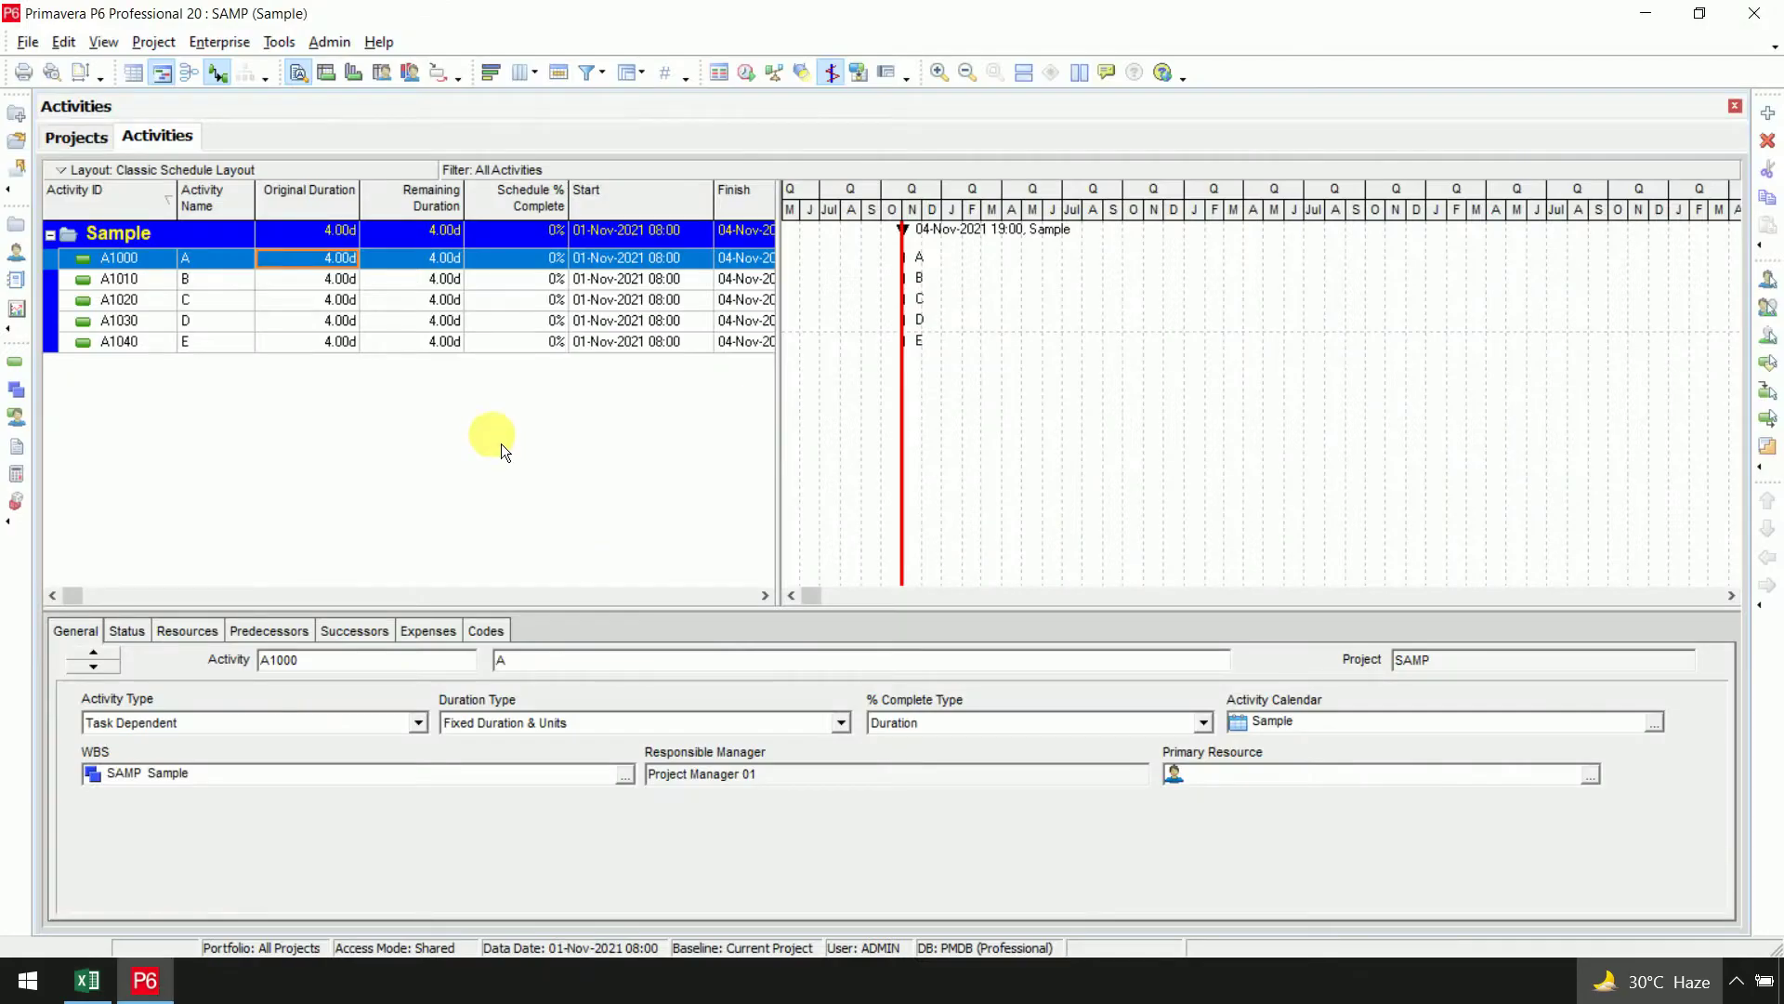
Enter original durations of 2, 3, 3, 2 and 3 days for activities A–E
text(2)
key(Return)
key(Down)
text(3)
key(Return)
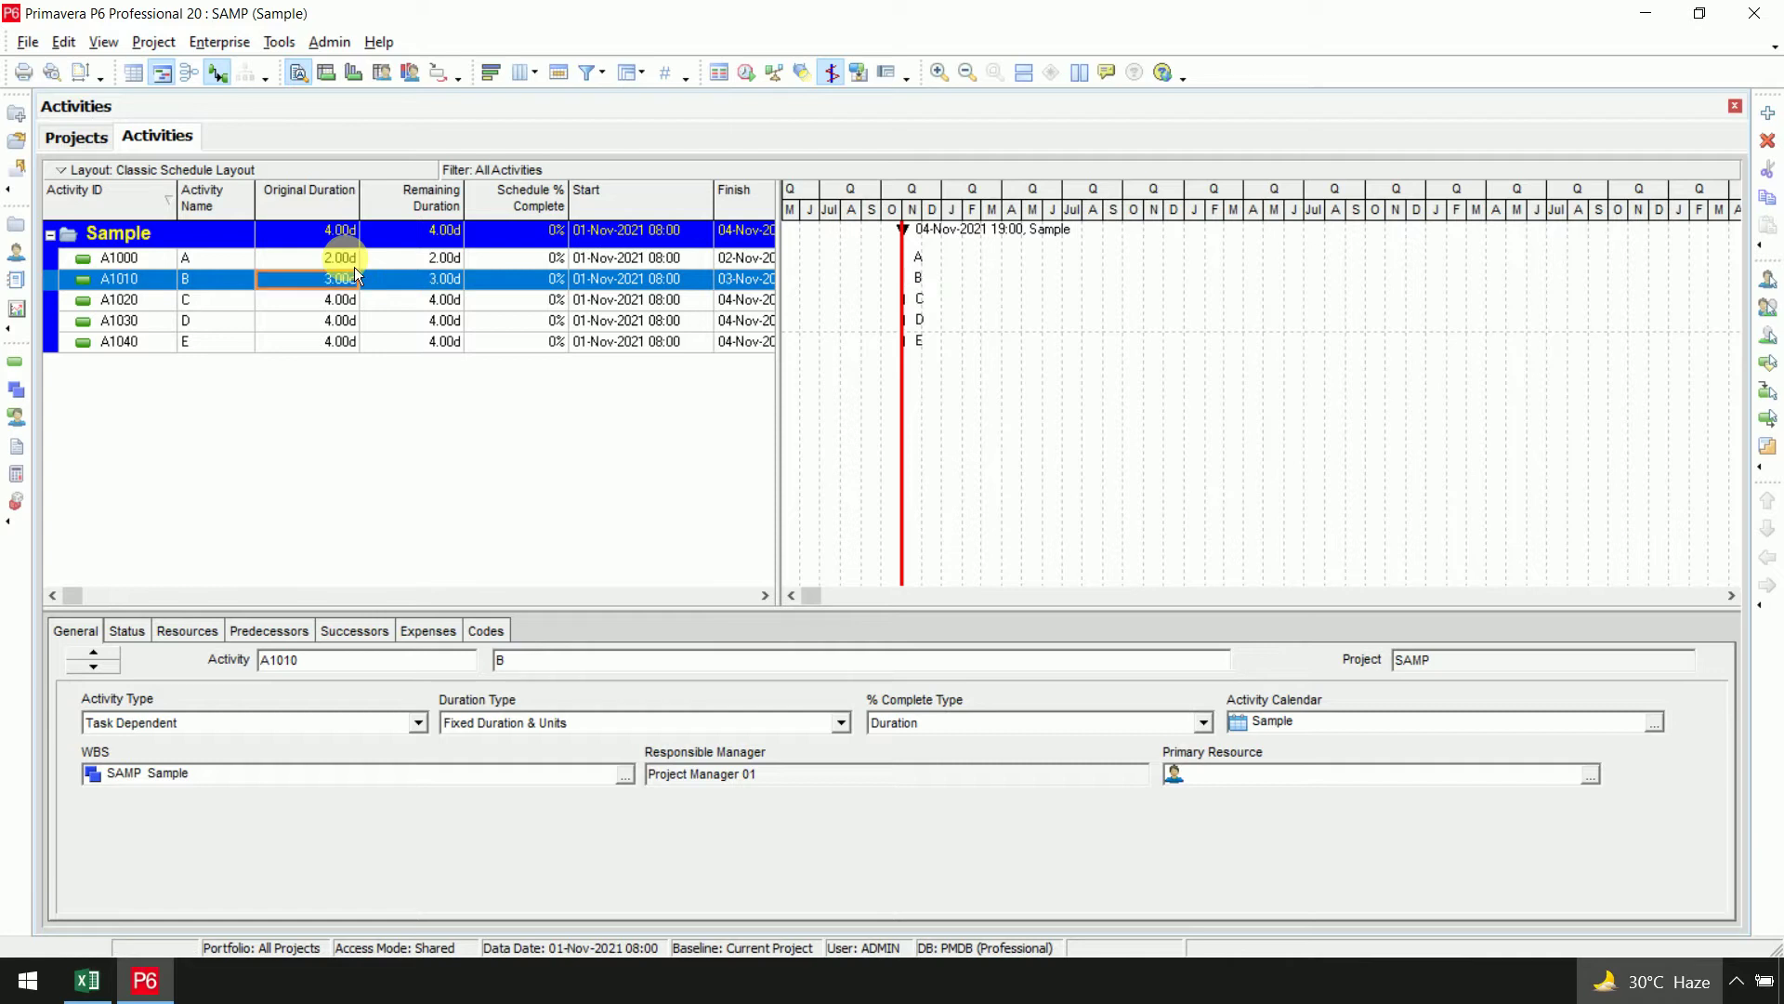
key(Down)
text(3)
key(Return)
key(Down)
text(2)
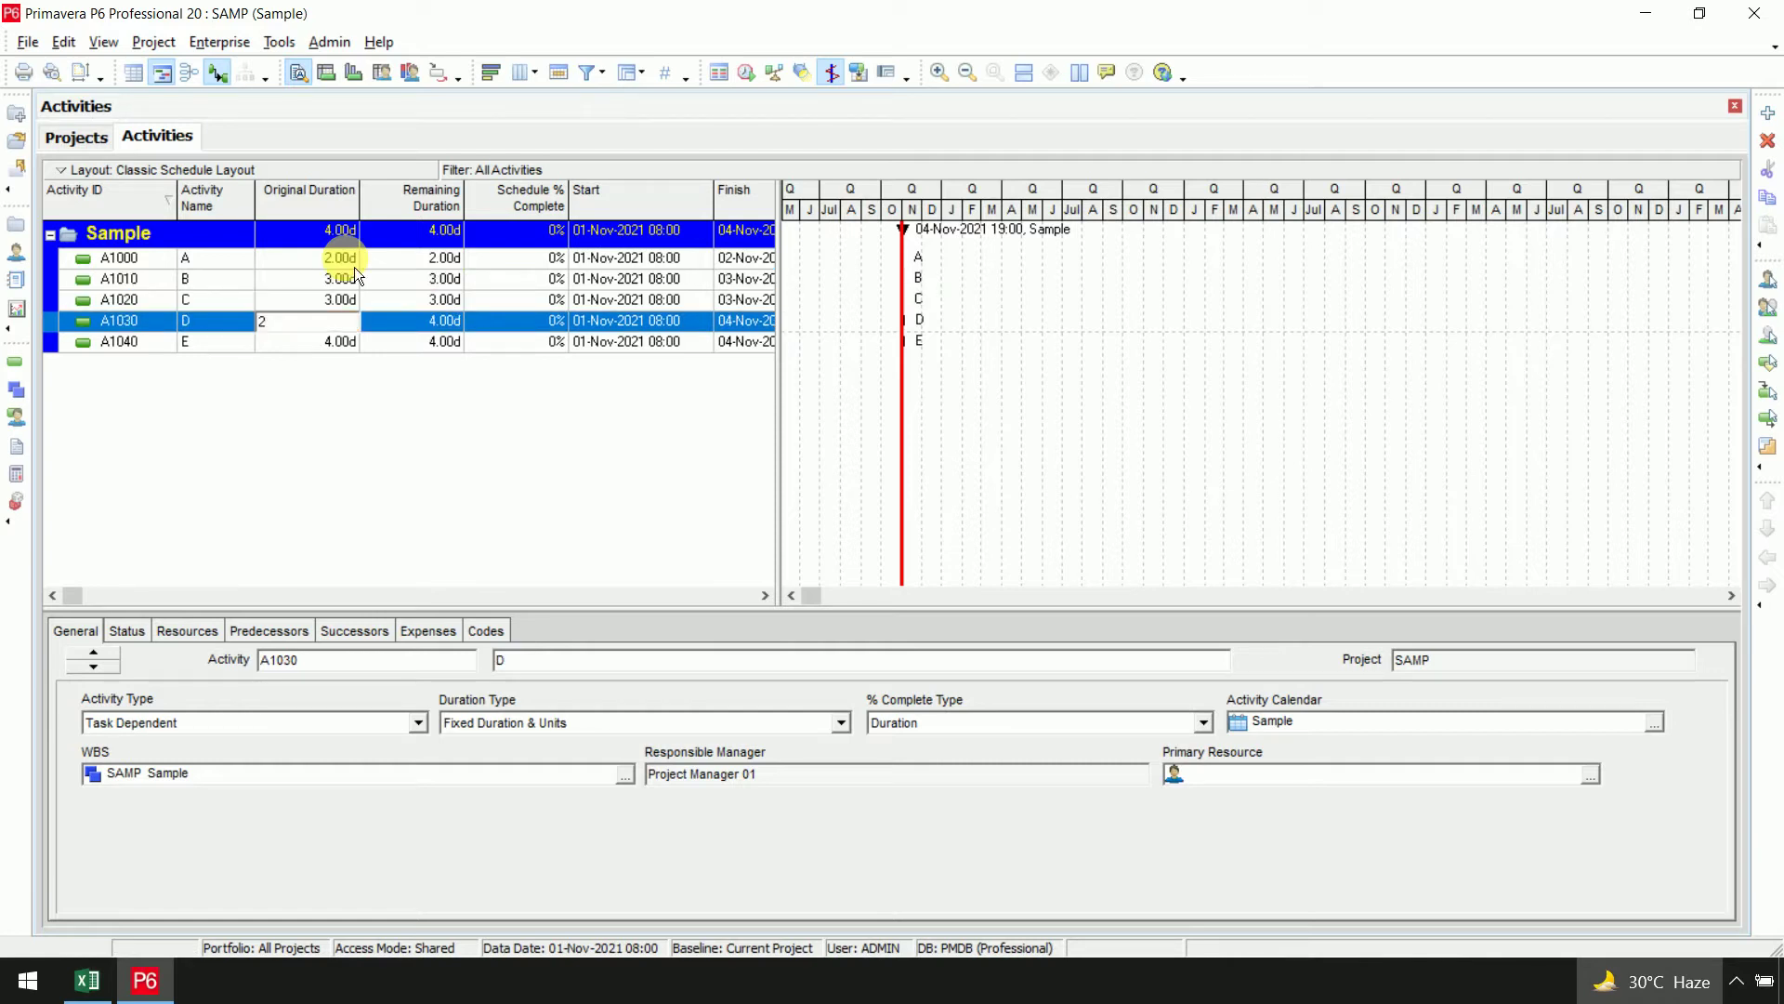
key(Return)
key(Down)
text(3)
key(Return)
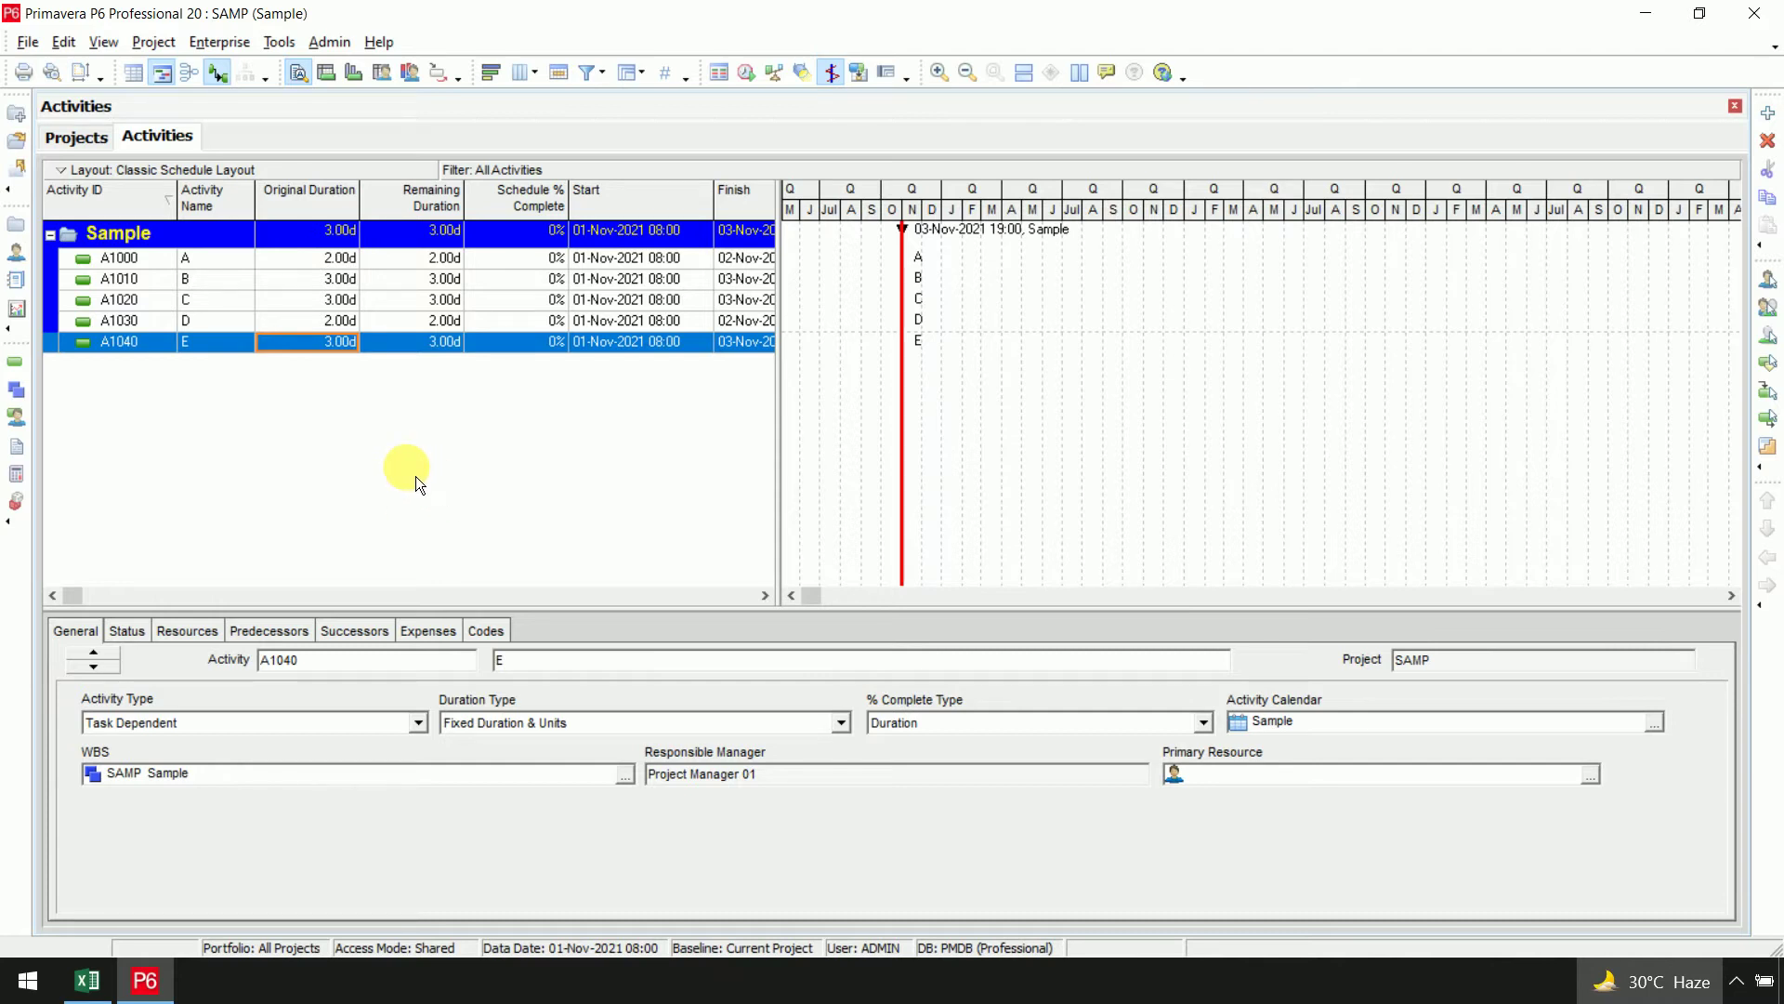
Assign A as predecessor of B, and B as predecessor of C
click(215, 259)
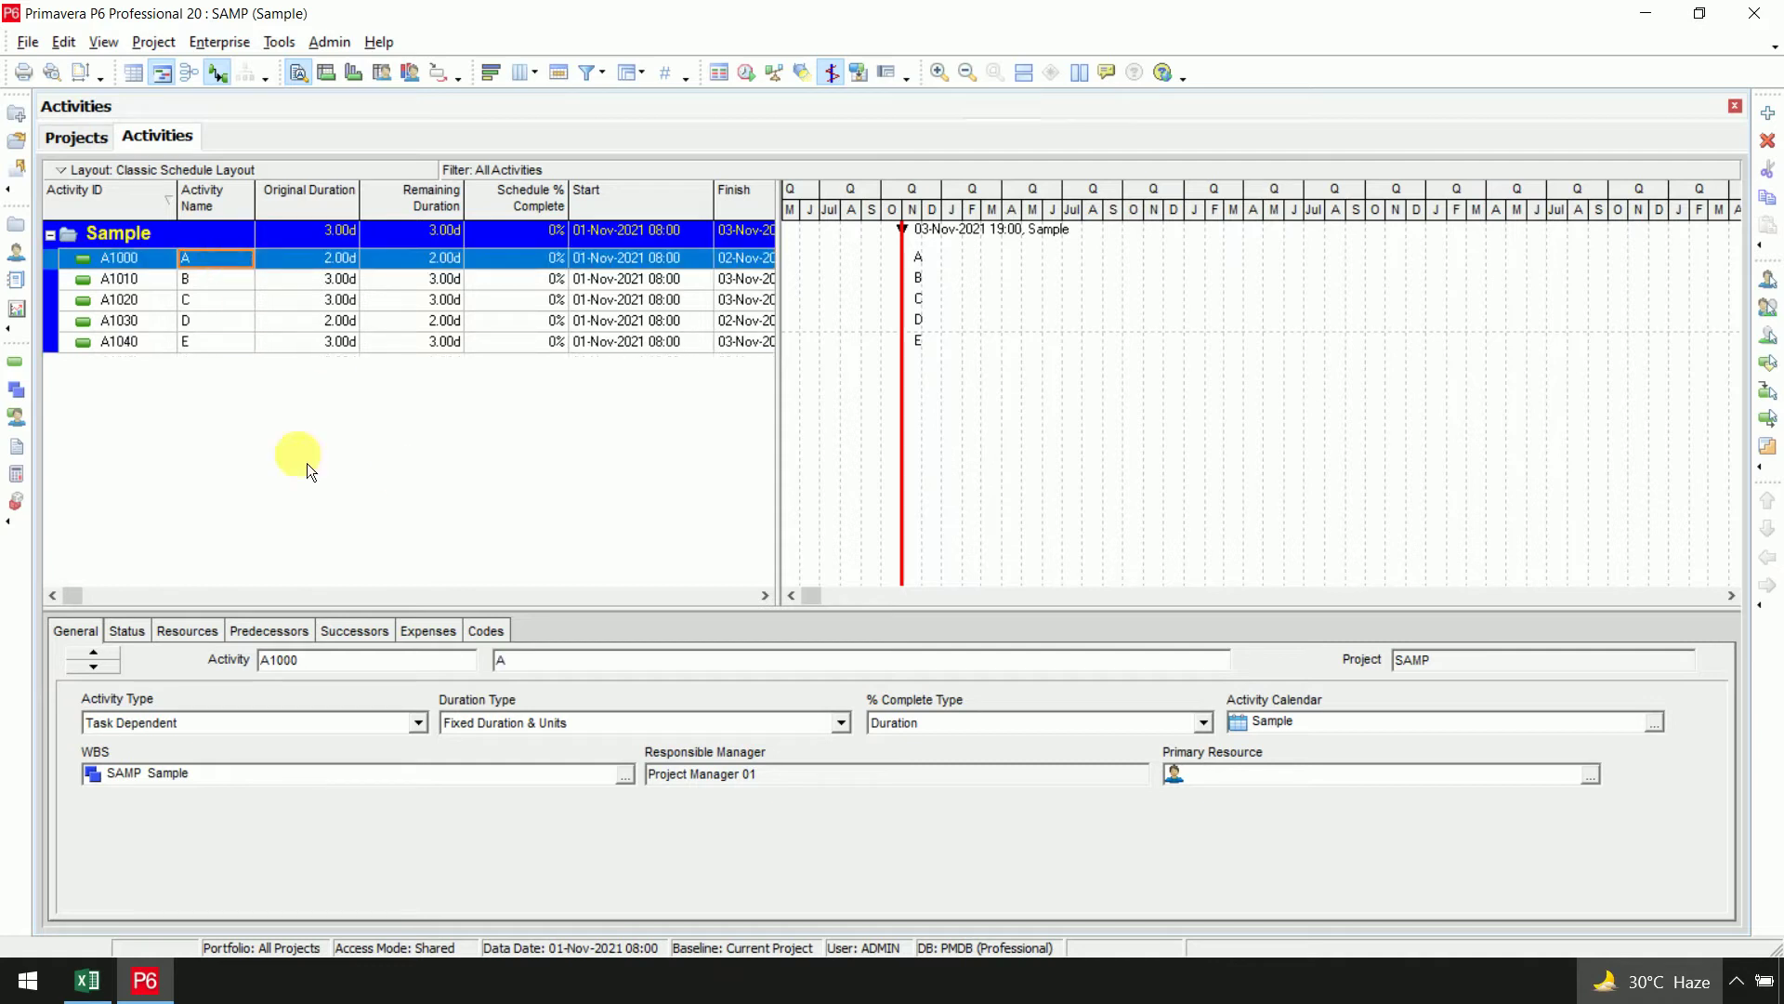
click(293, 636)
click(116, 899)
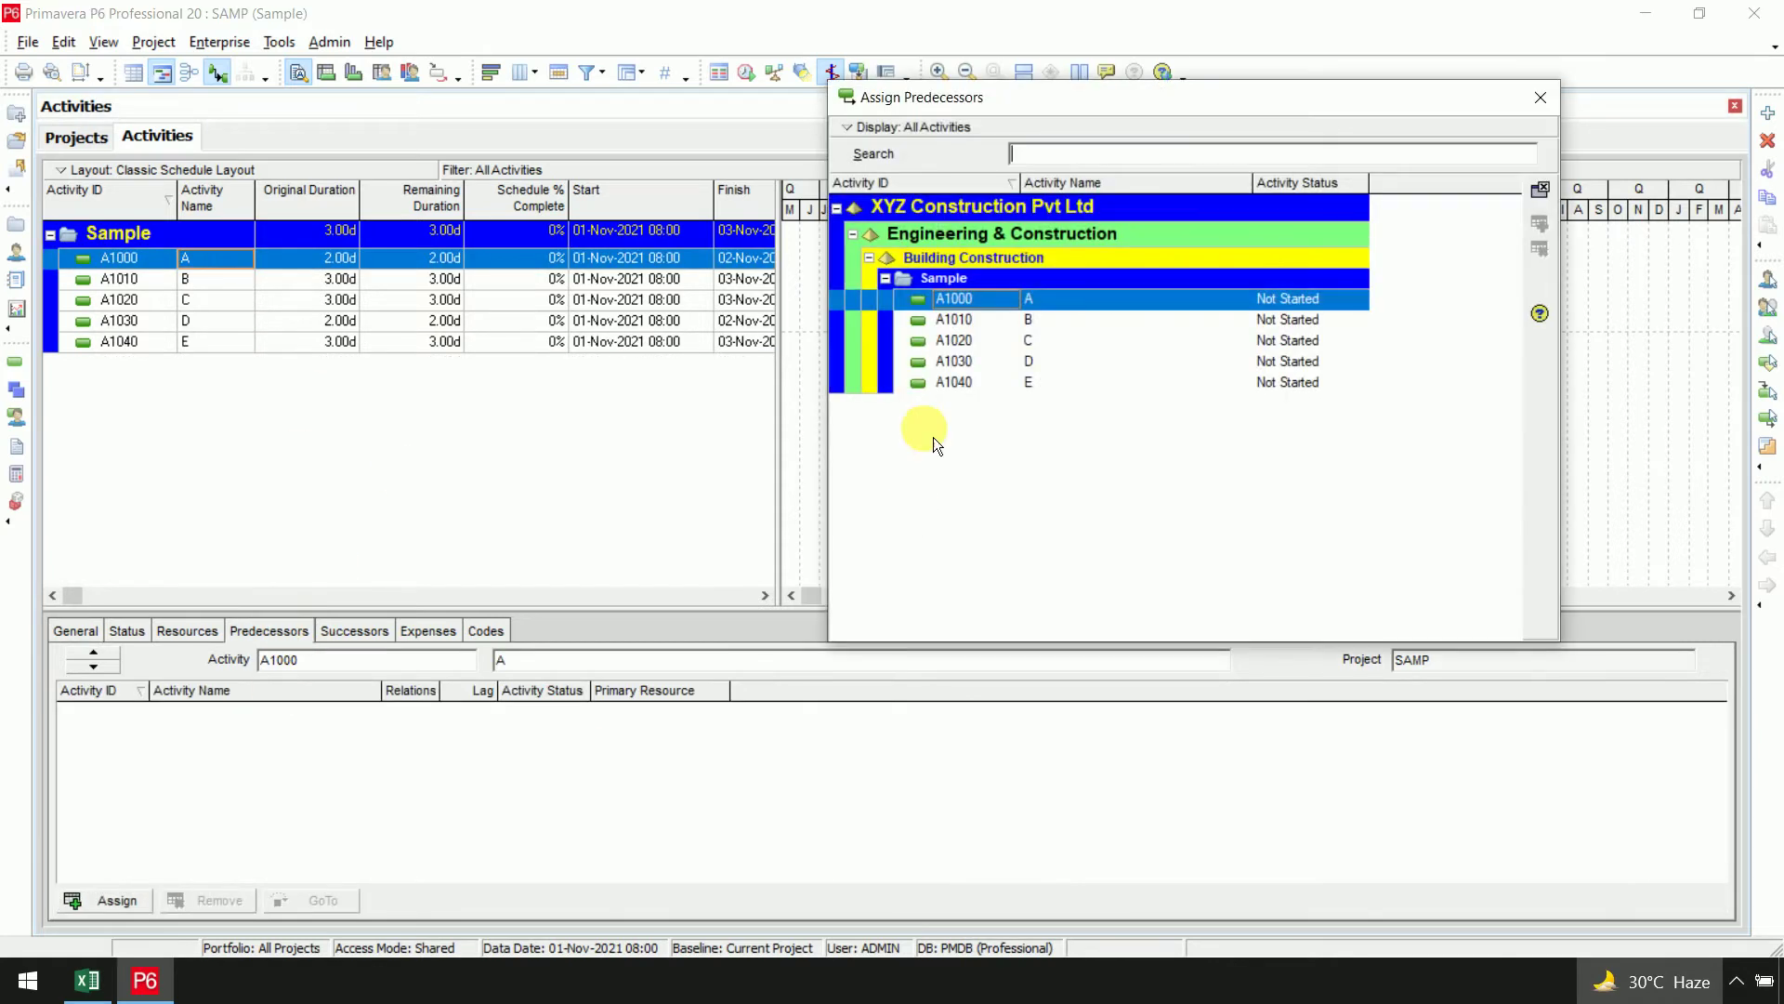
click(220, 280)
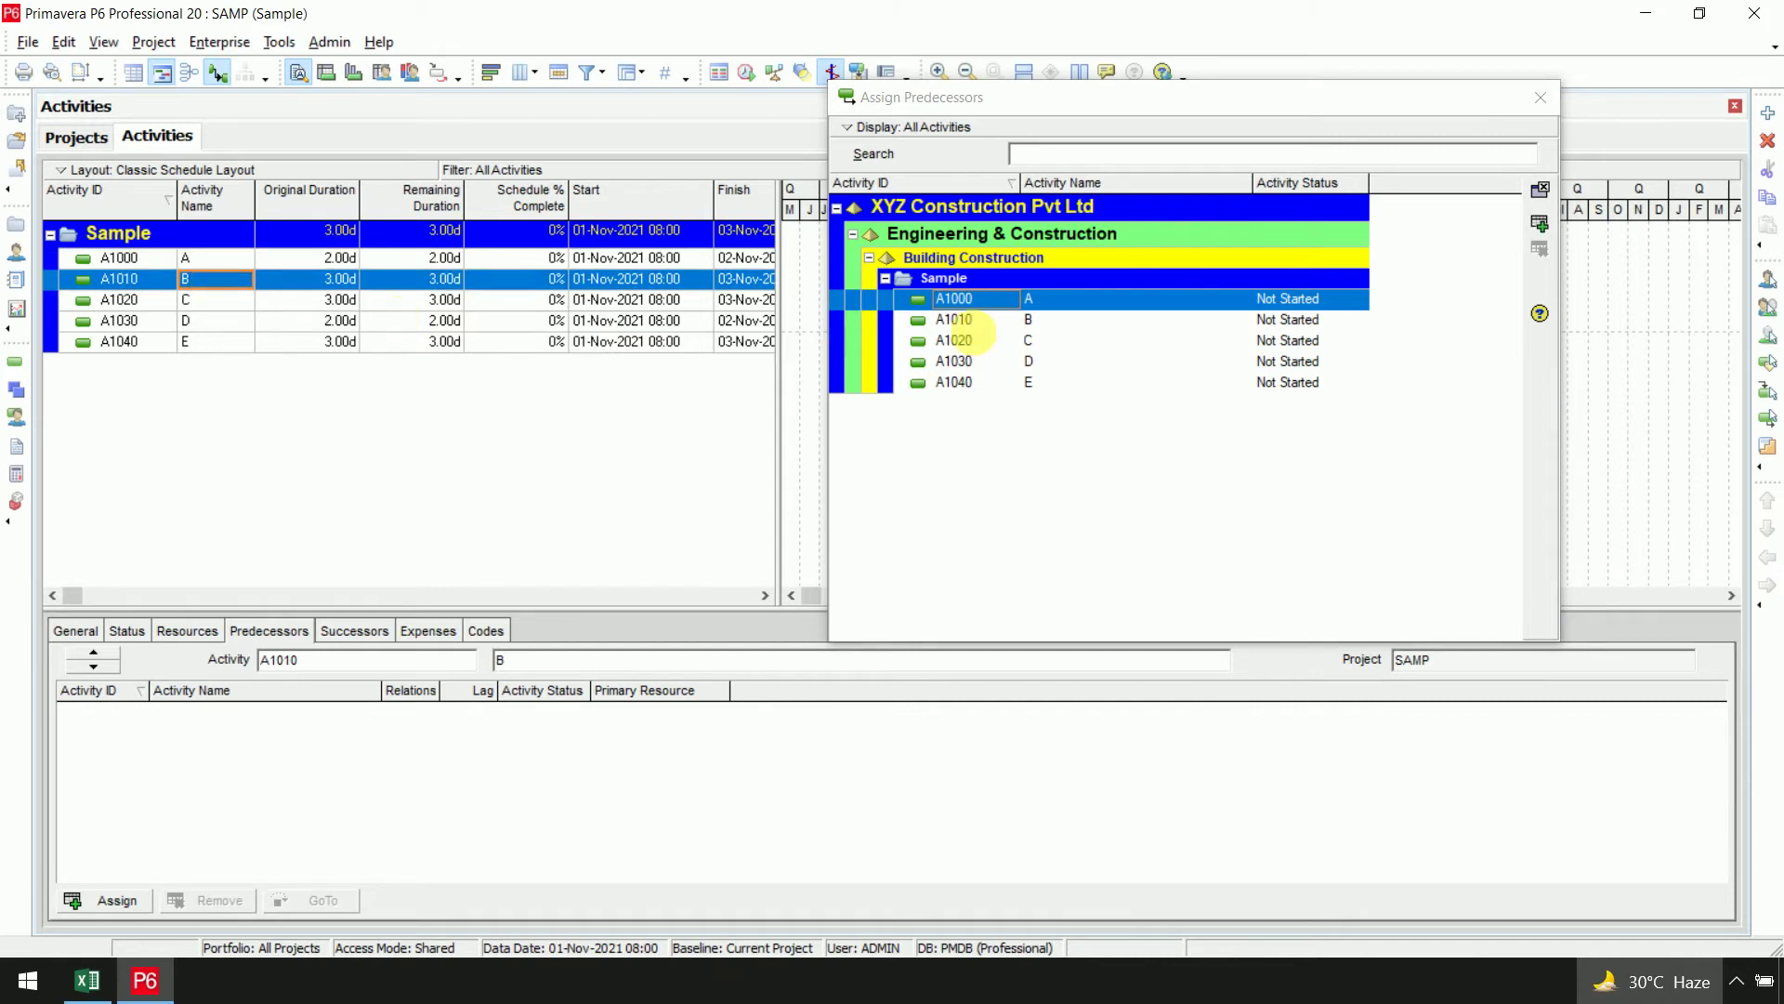
click(1546, 223)
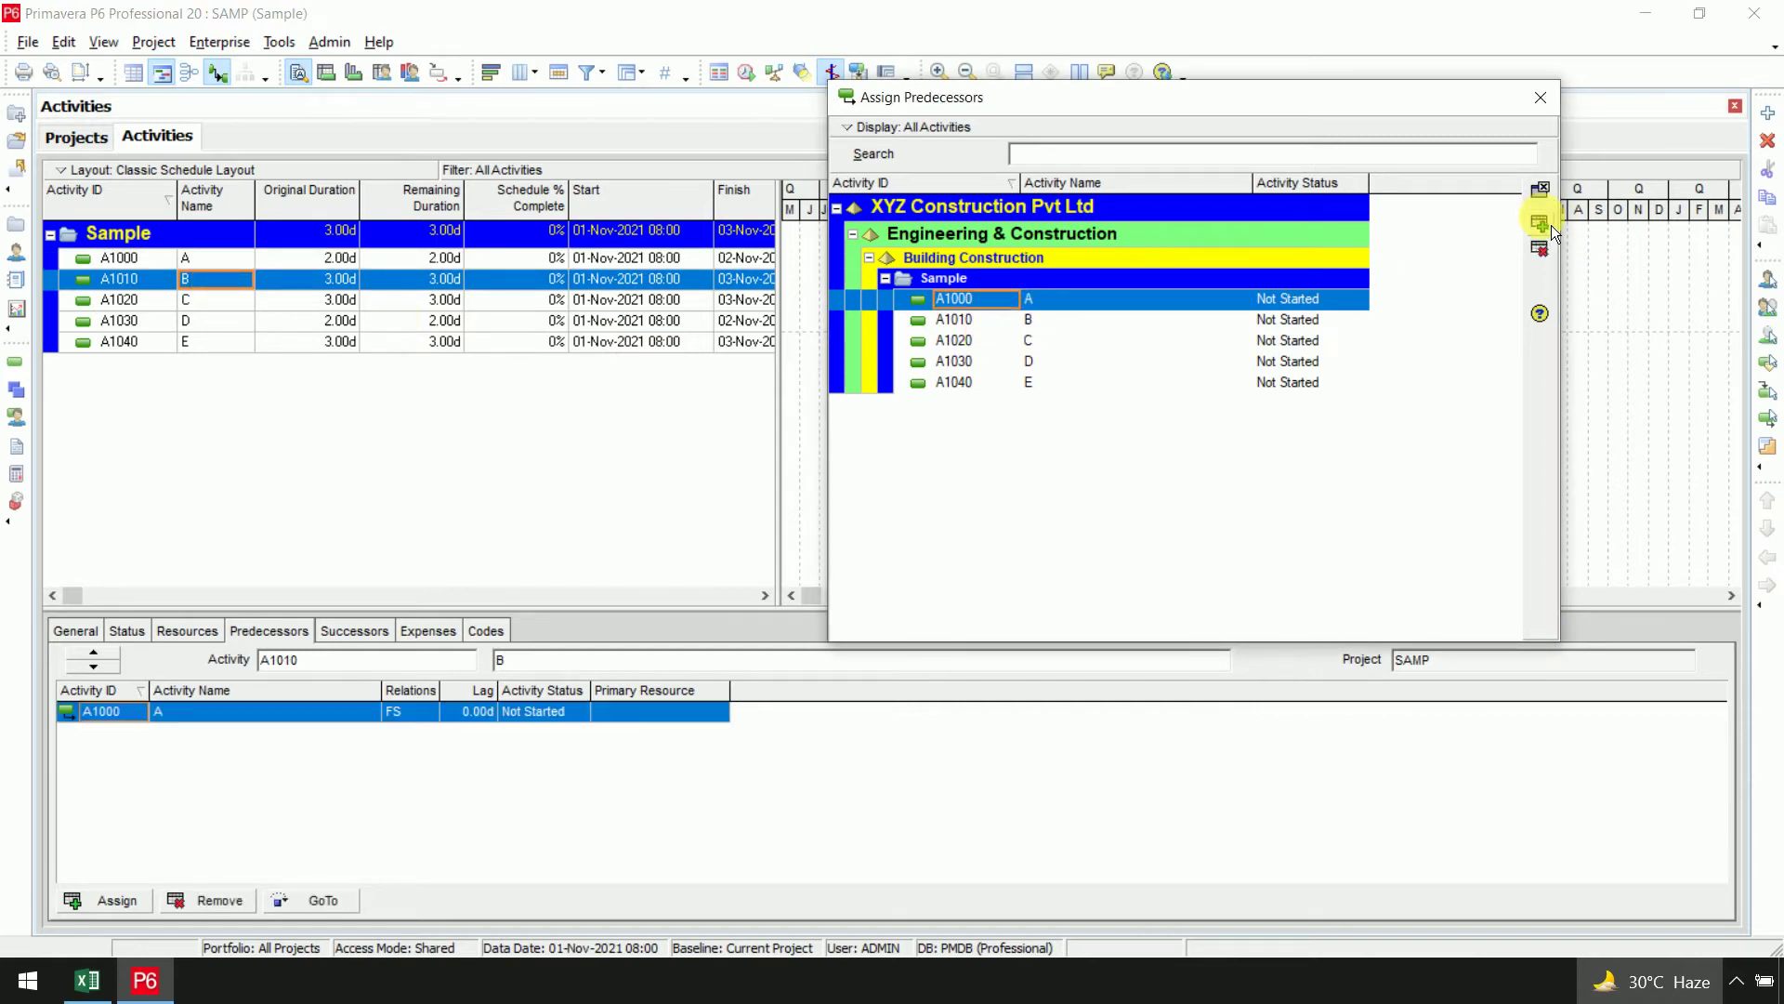
click(229, 302)
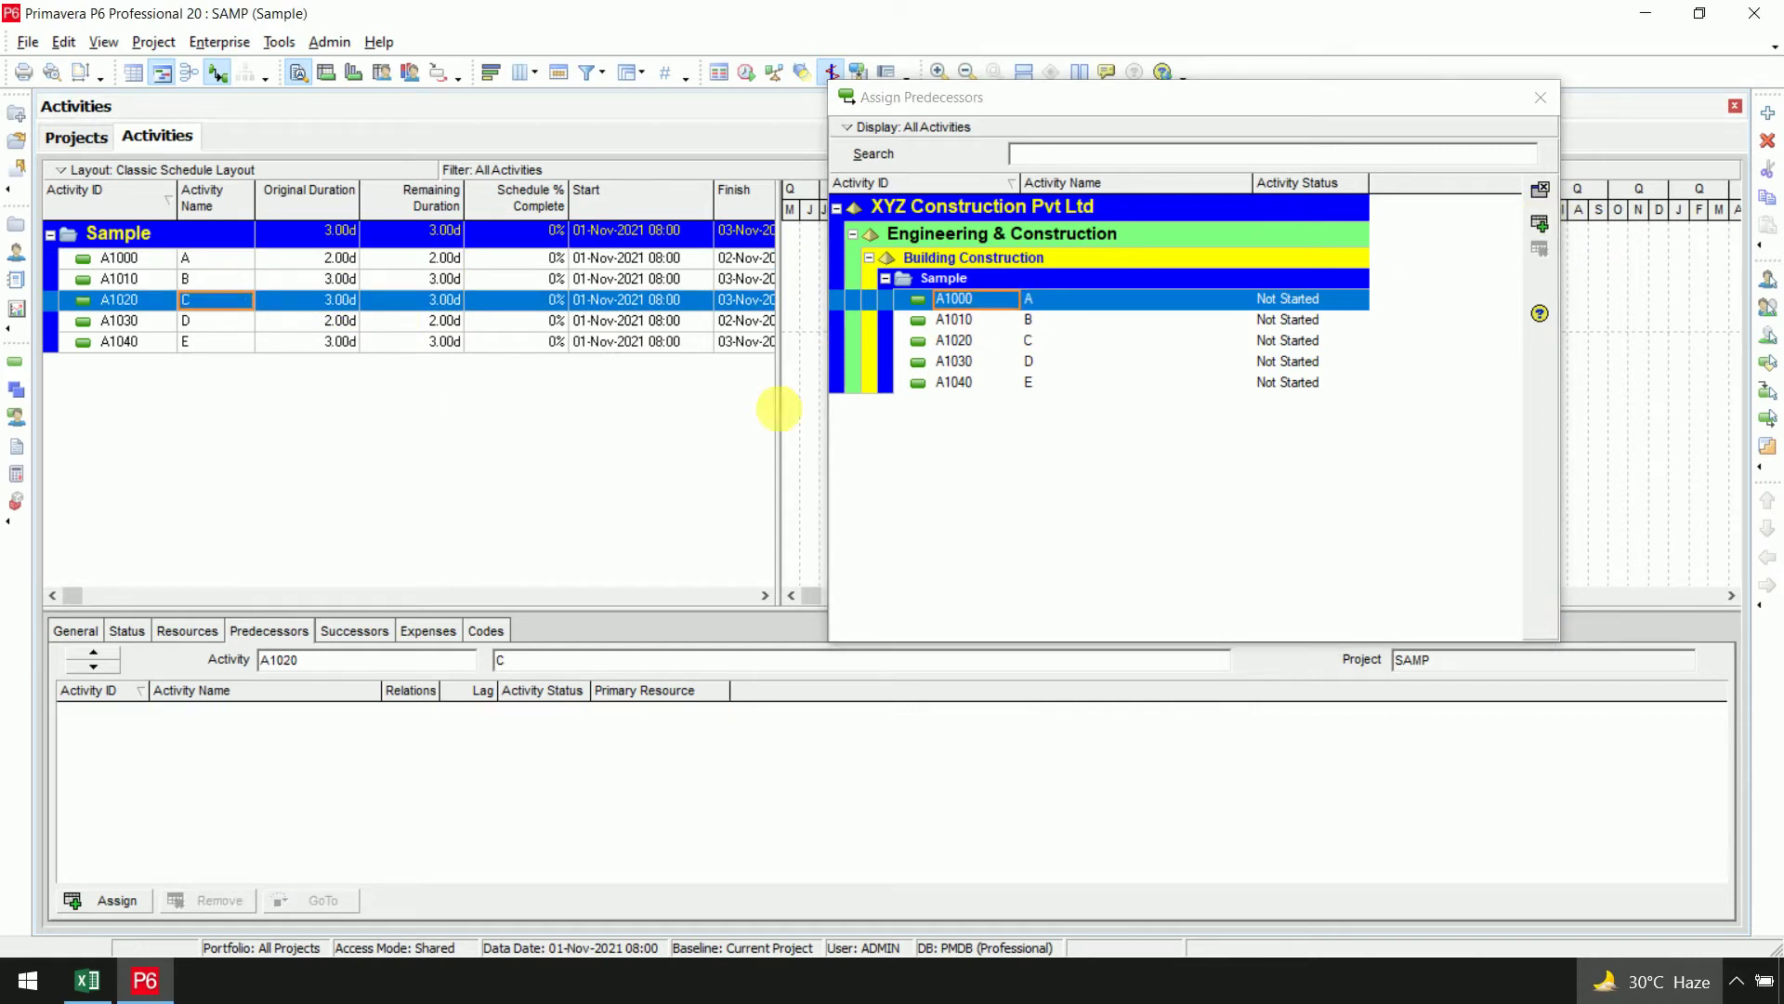
click(1078, 322)
click(1543, 227)
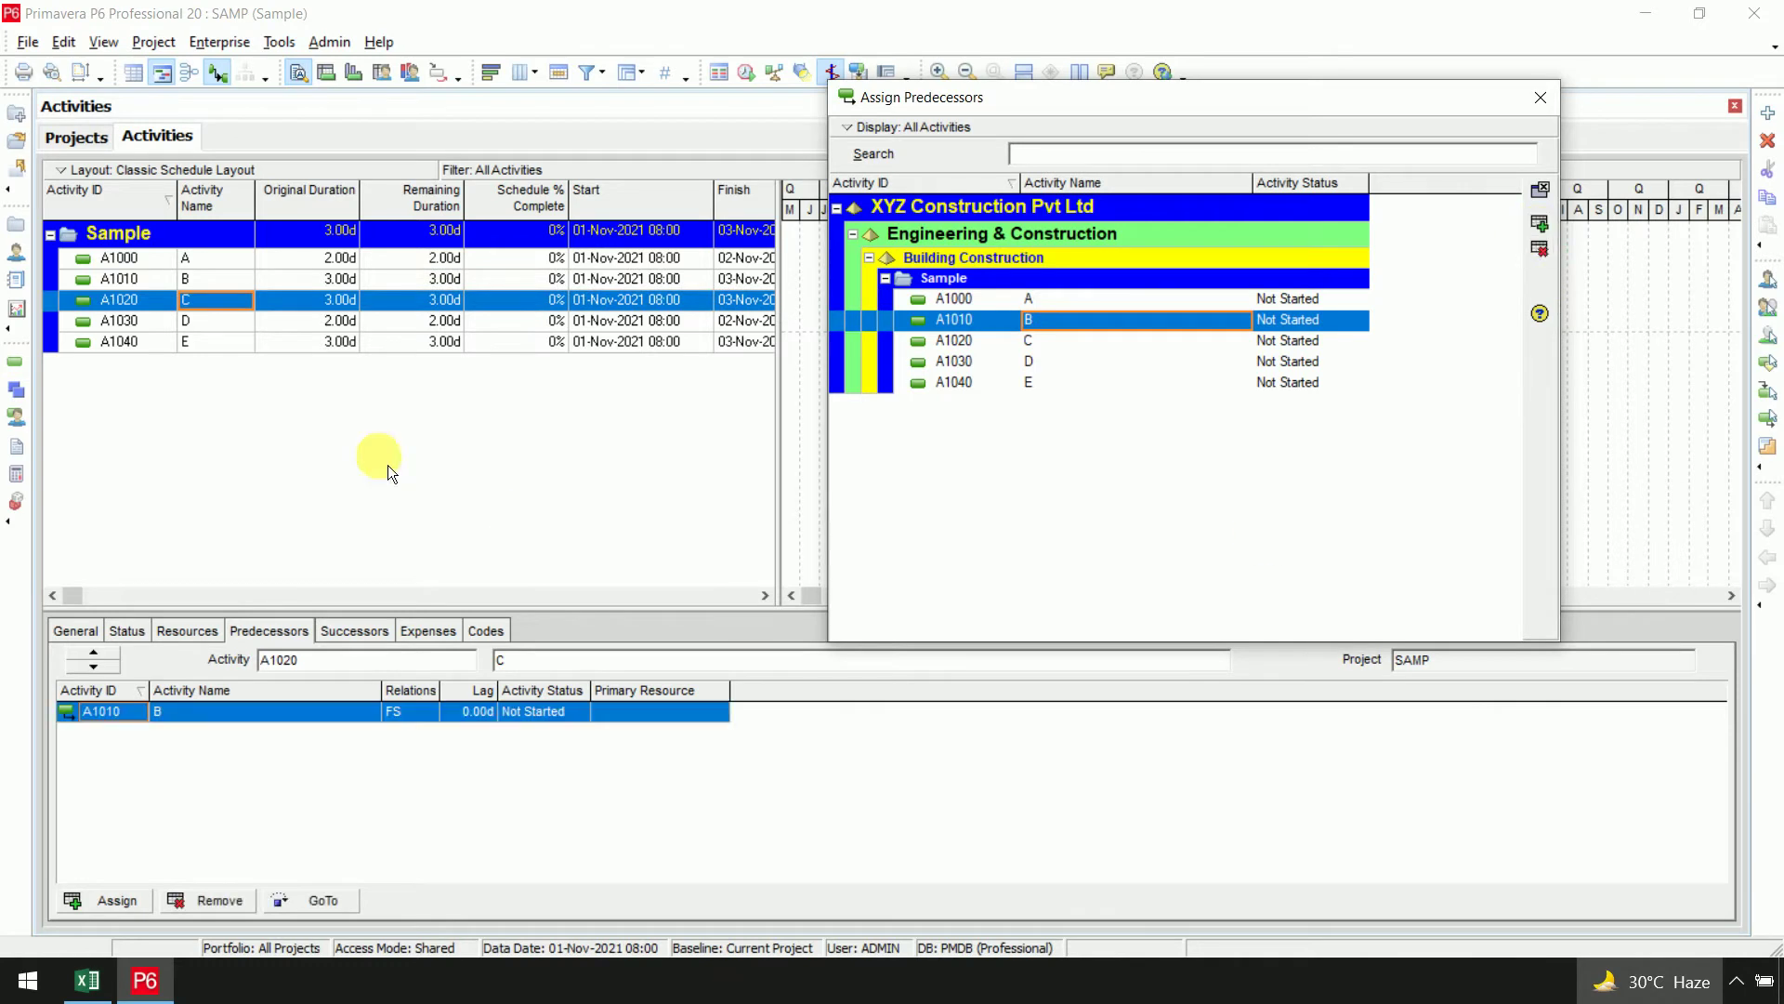
Assign B as predecessor of D and D as predecessor of E, then open Schedule
click(214, 323)
click(1049, 327)
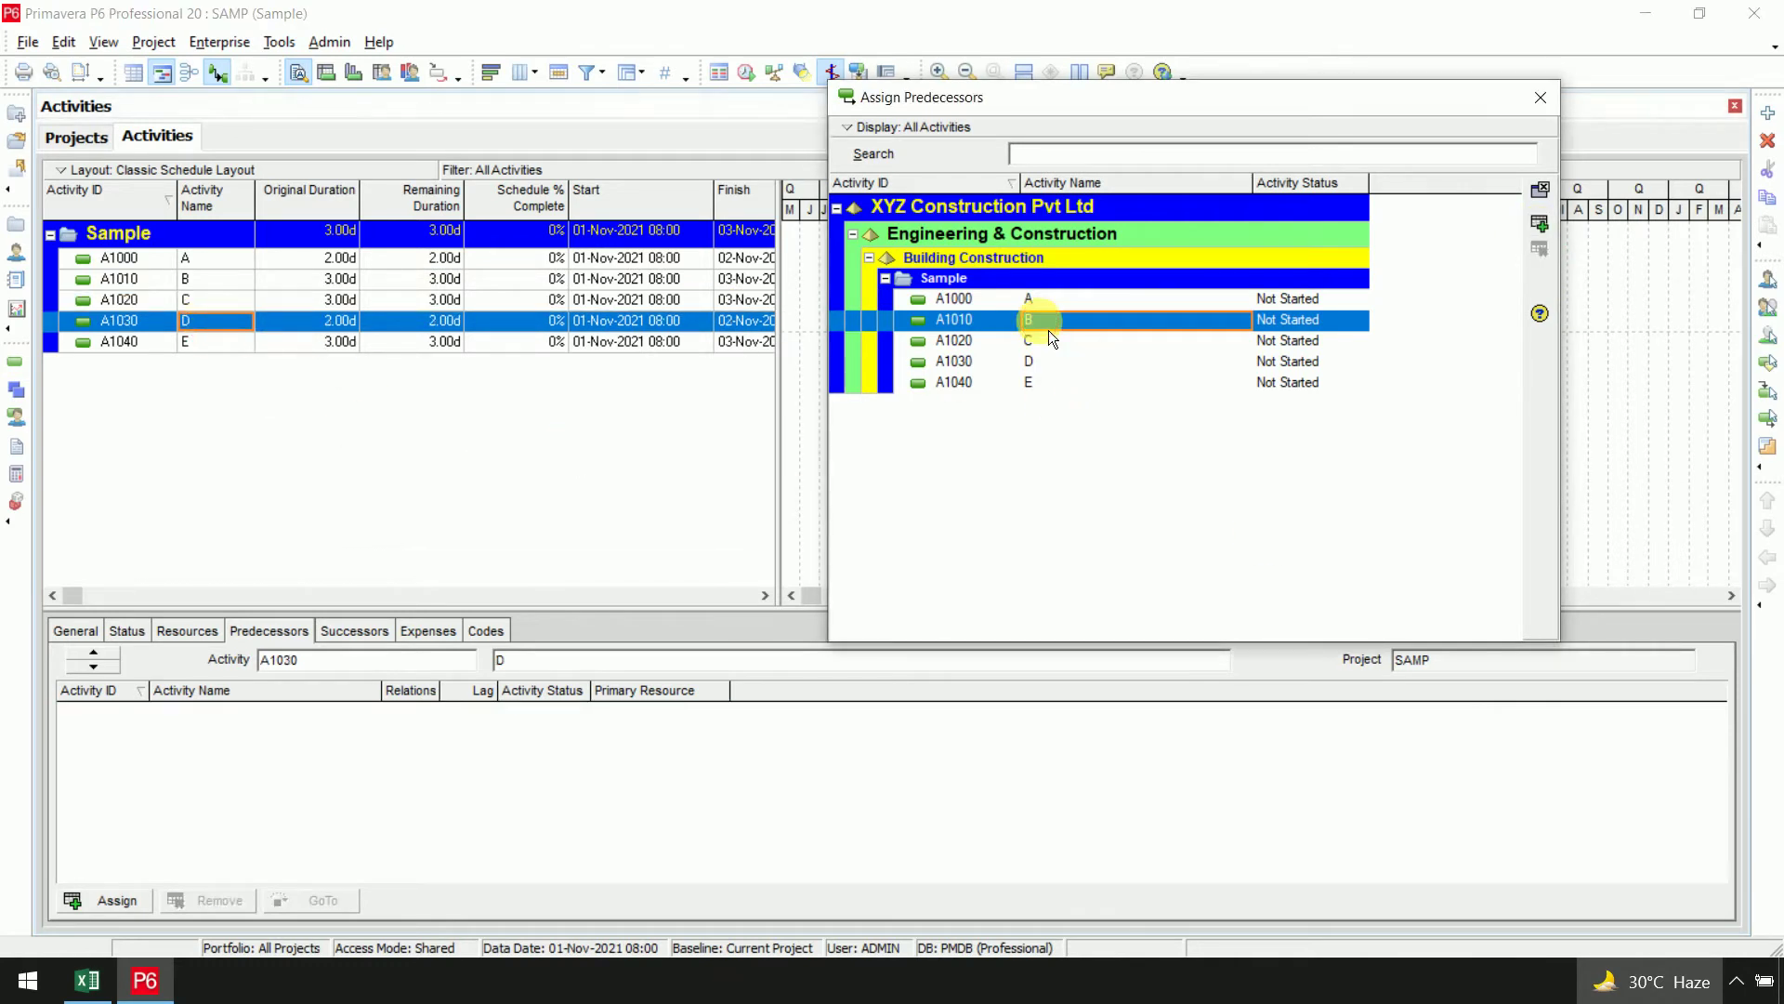
click(1539, 226)
click(230, 344)
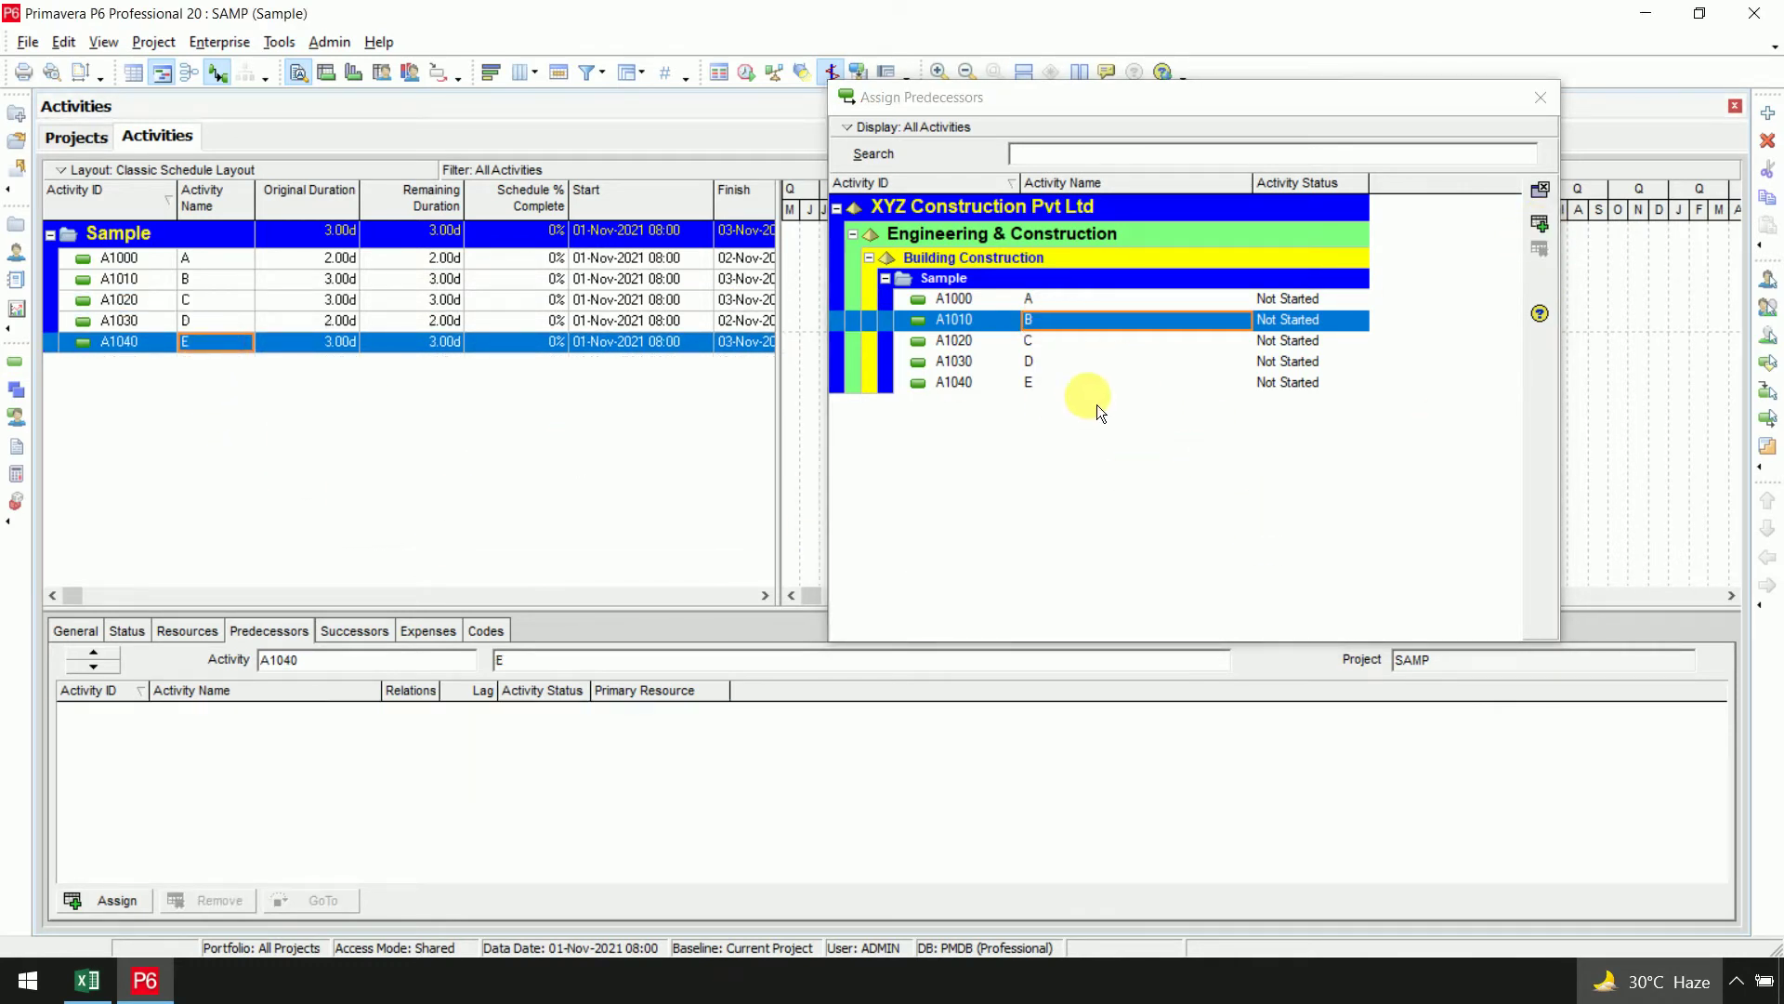
click(1064, 364)
click(1540, 227)
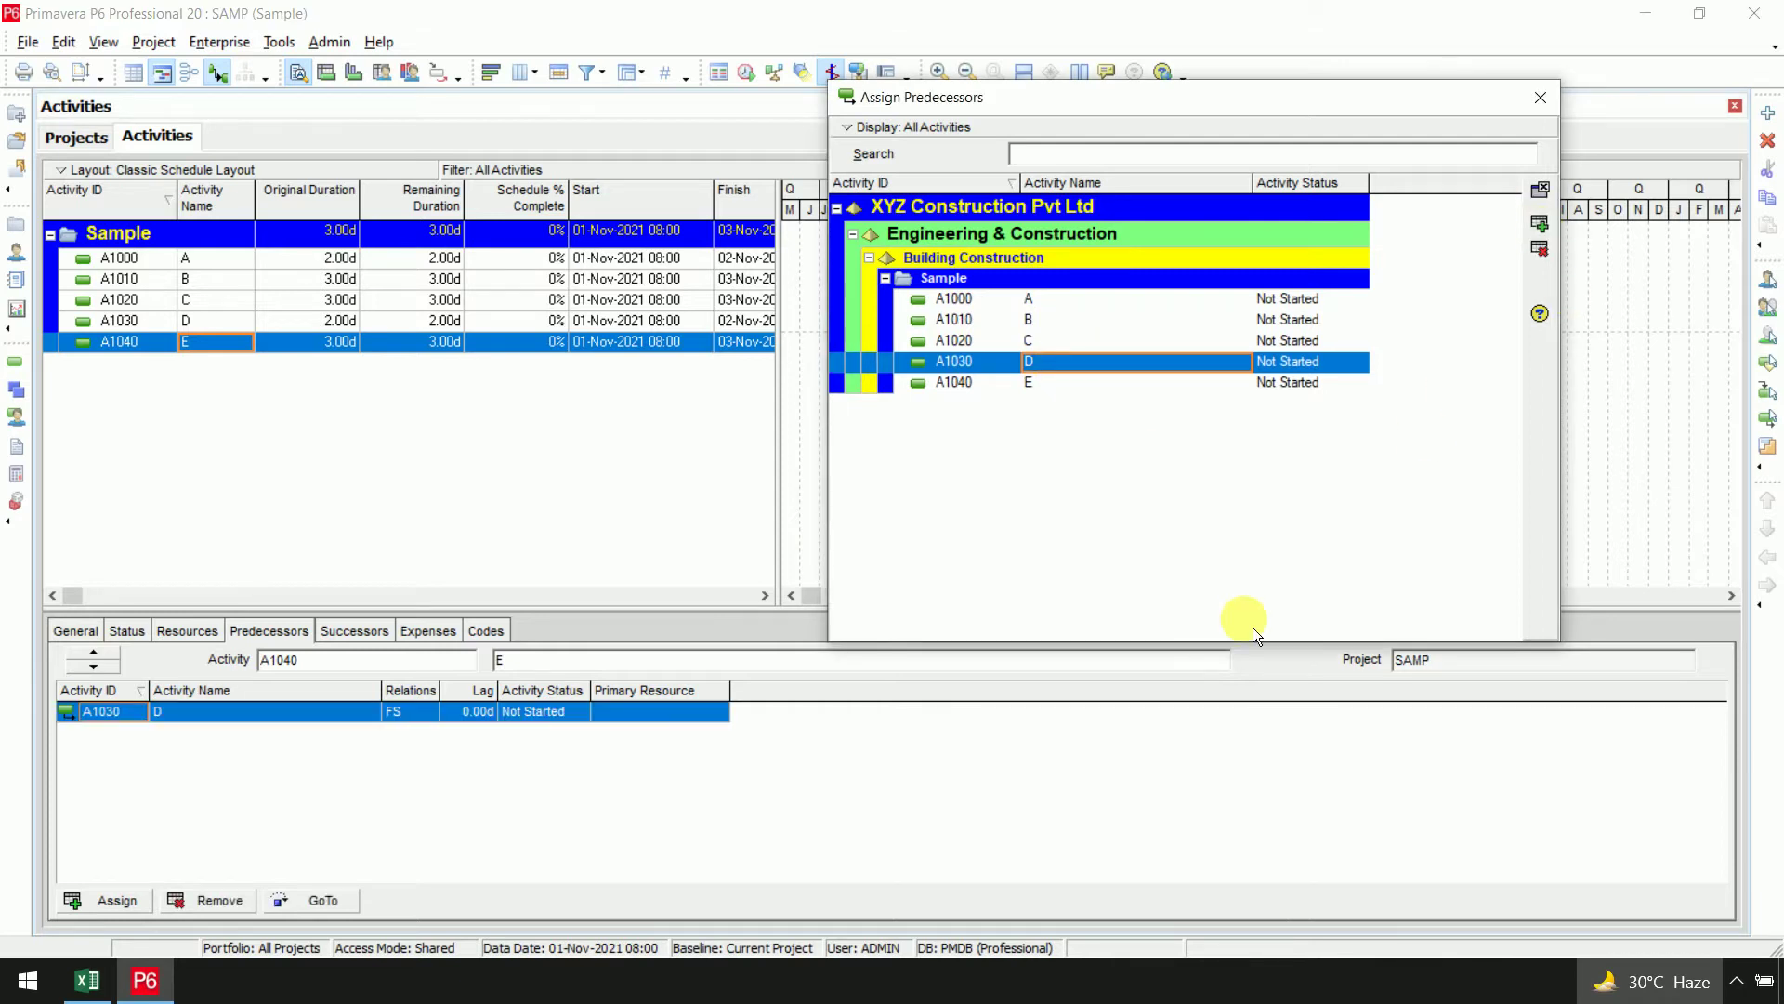
click(1540, 189)
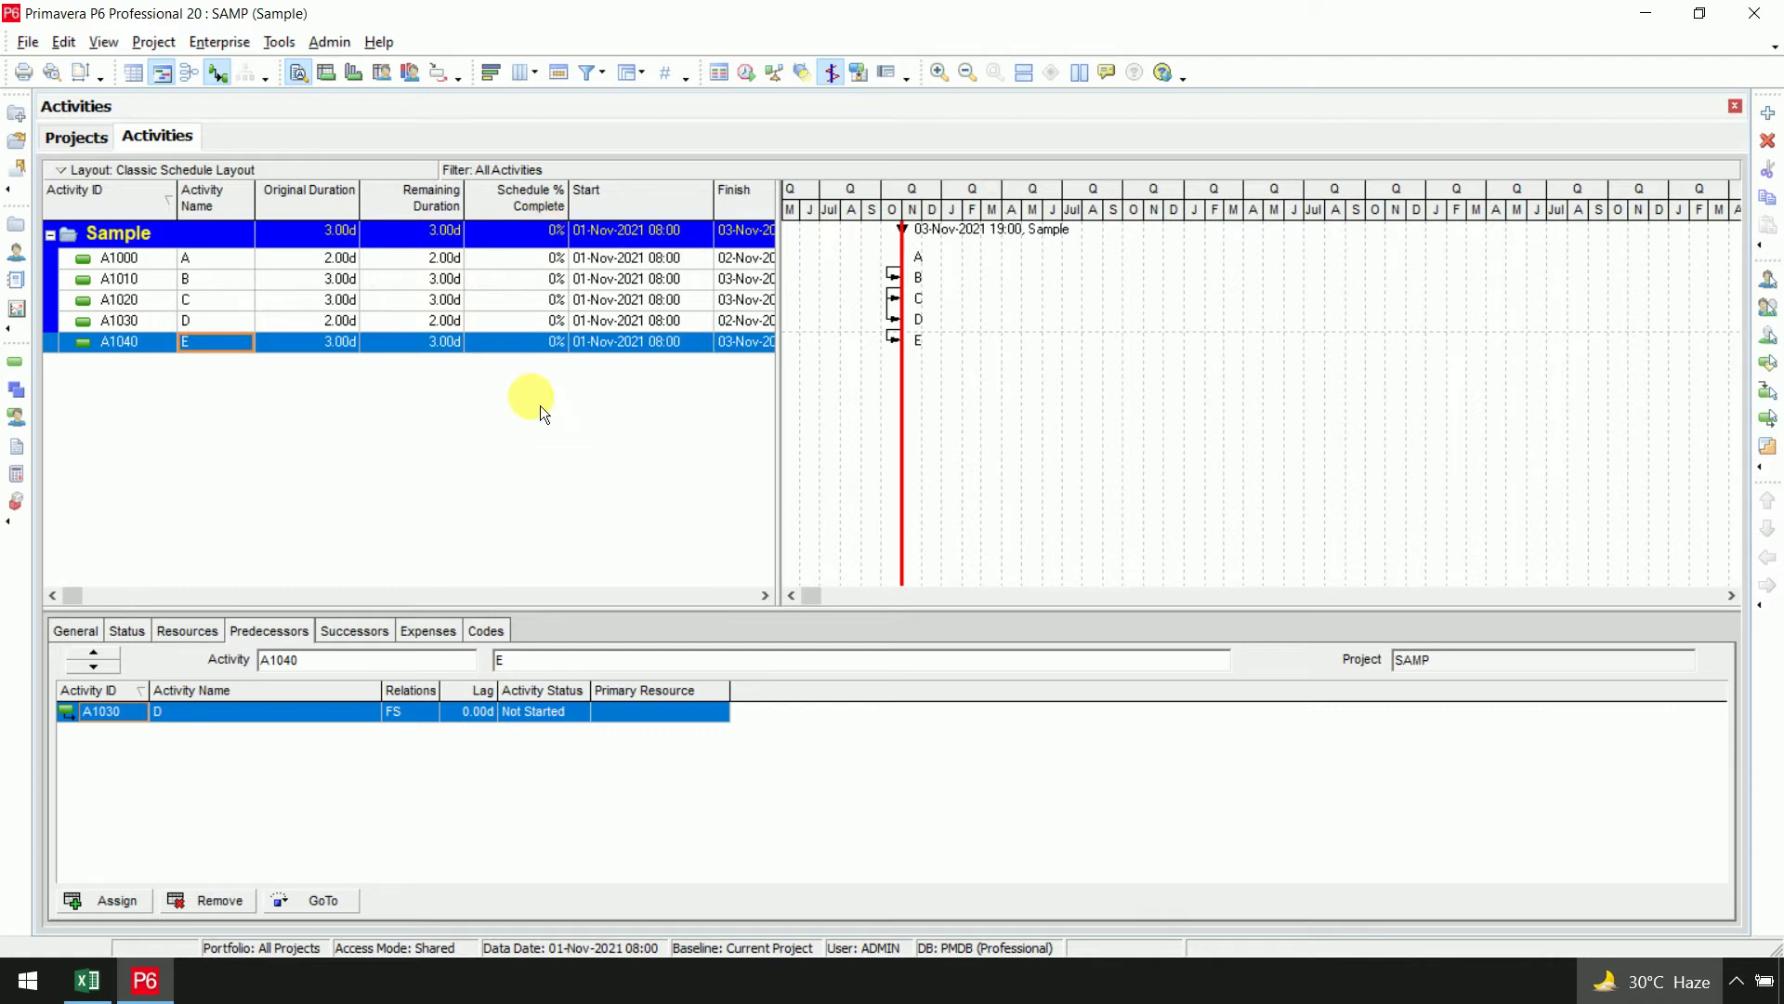
click(762, 83)
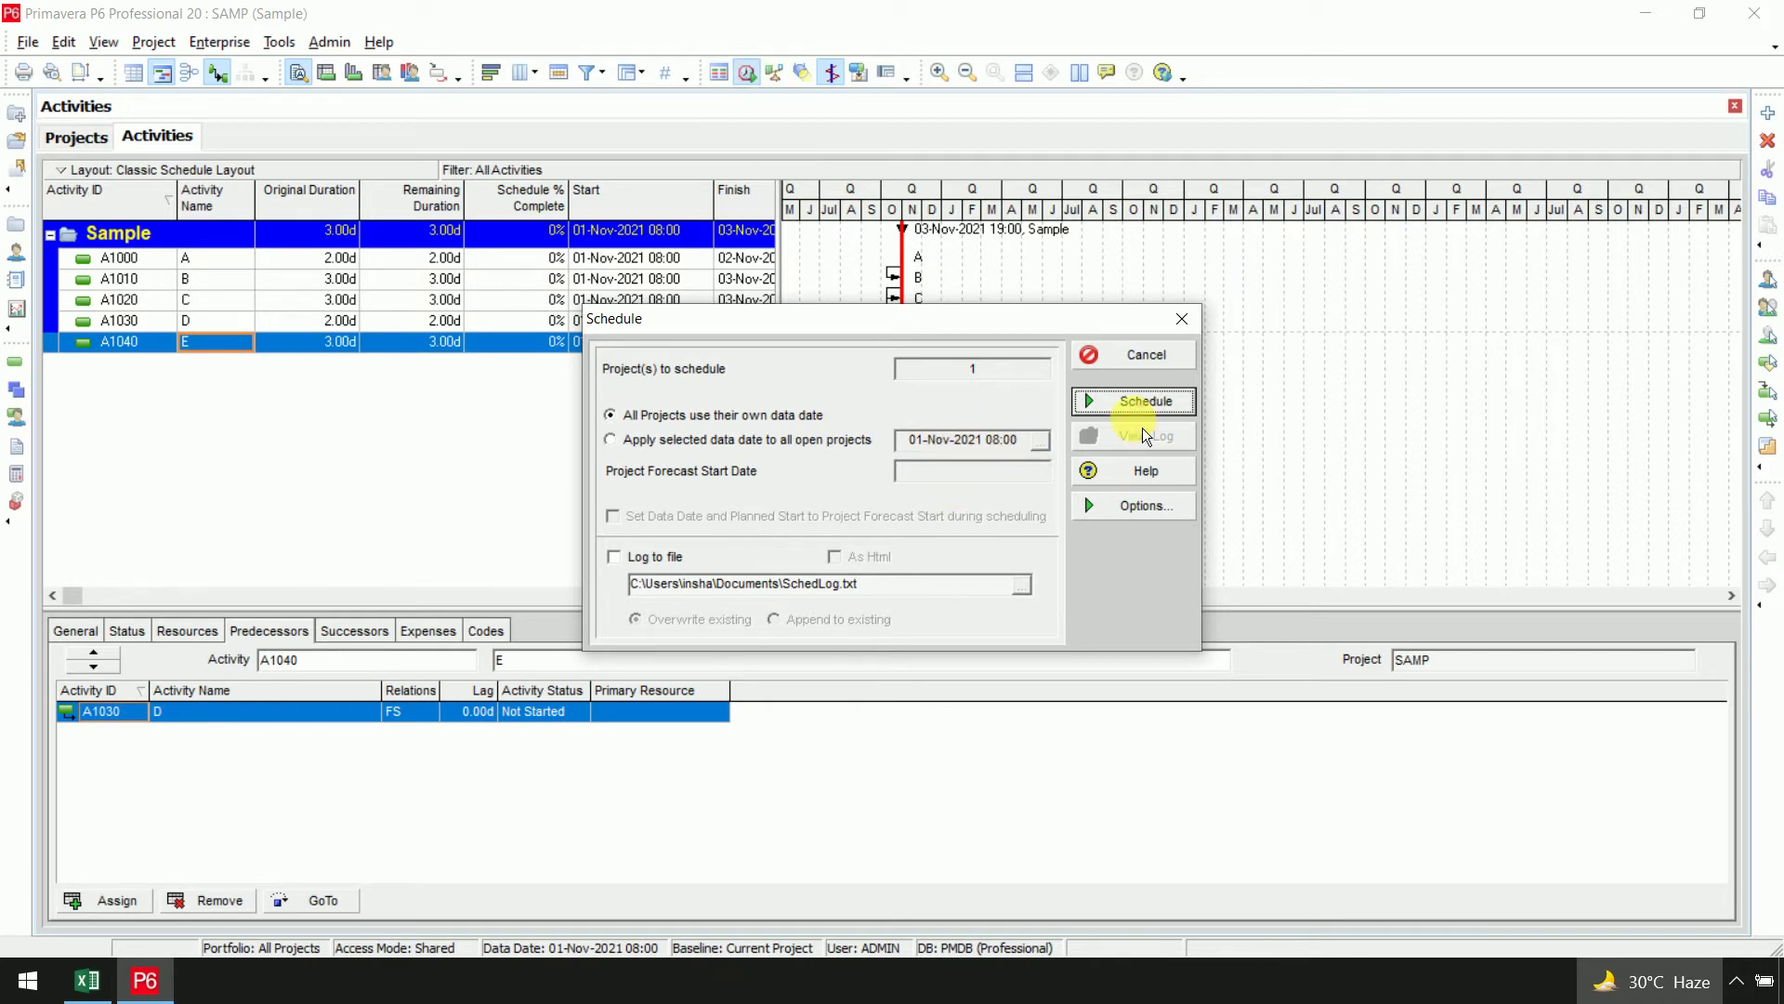
Schedule project SAMP and stretch the Gantt timescale to show months
click(1144, 401)
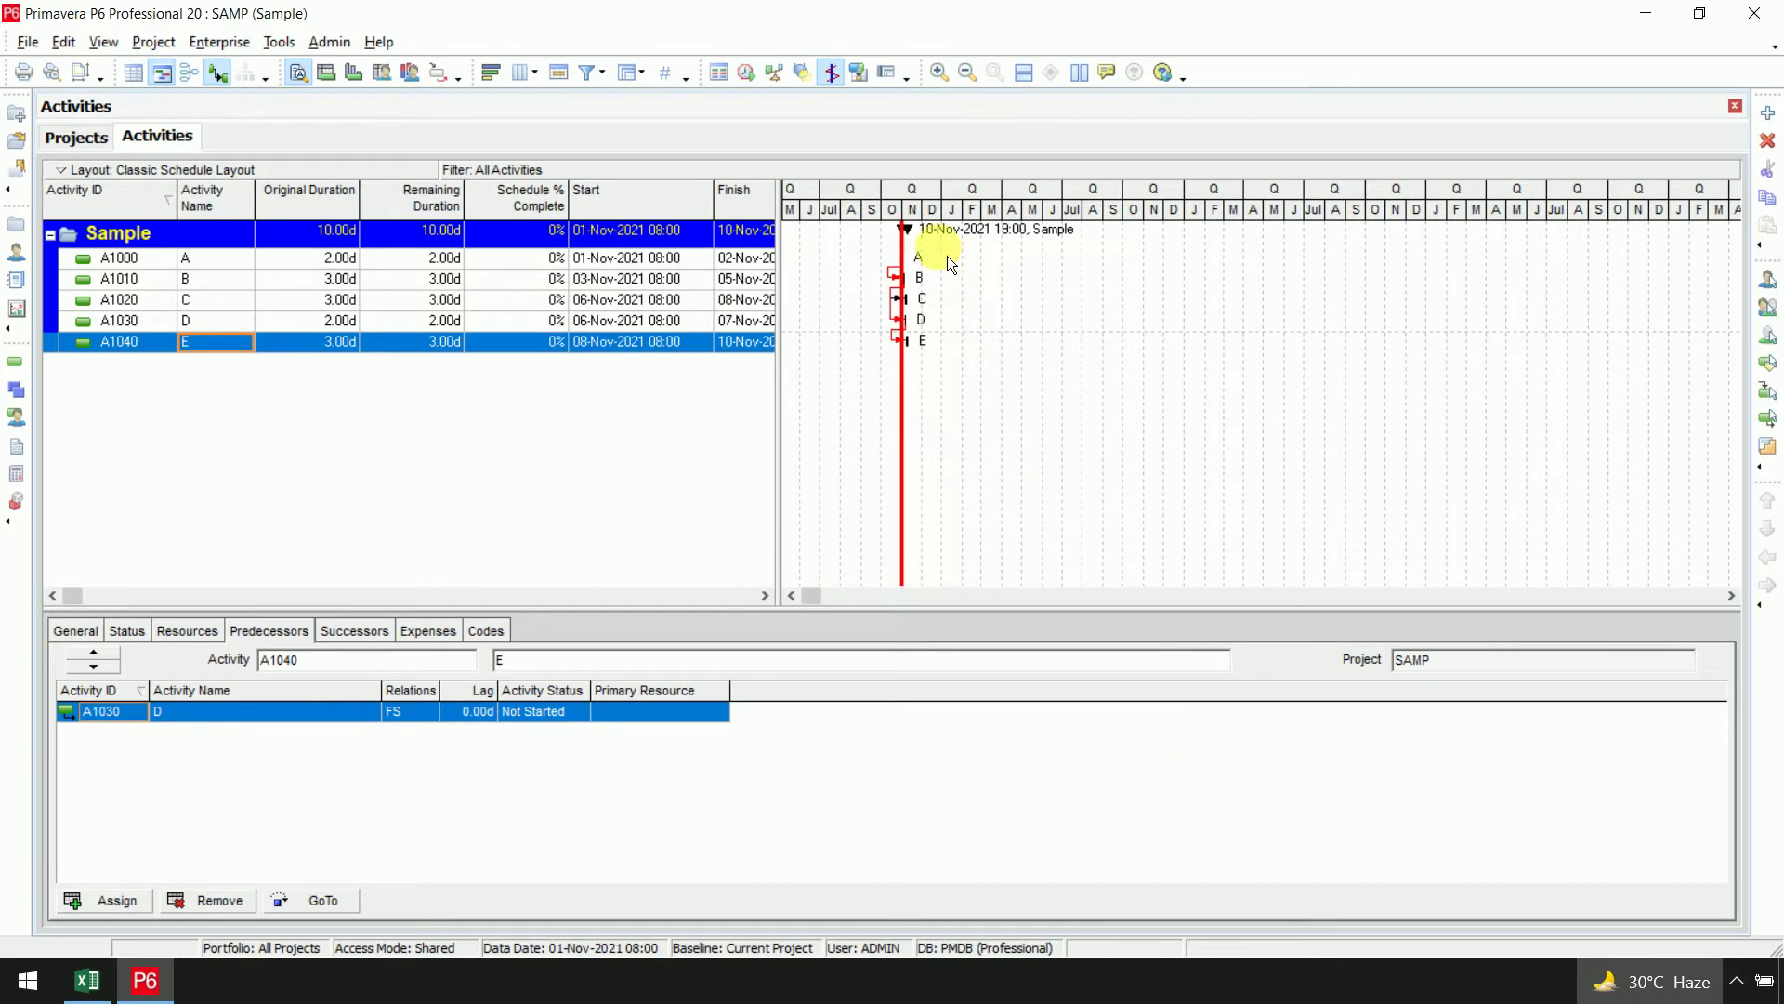
drag(929, 207, 1301, 232)
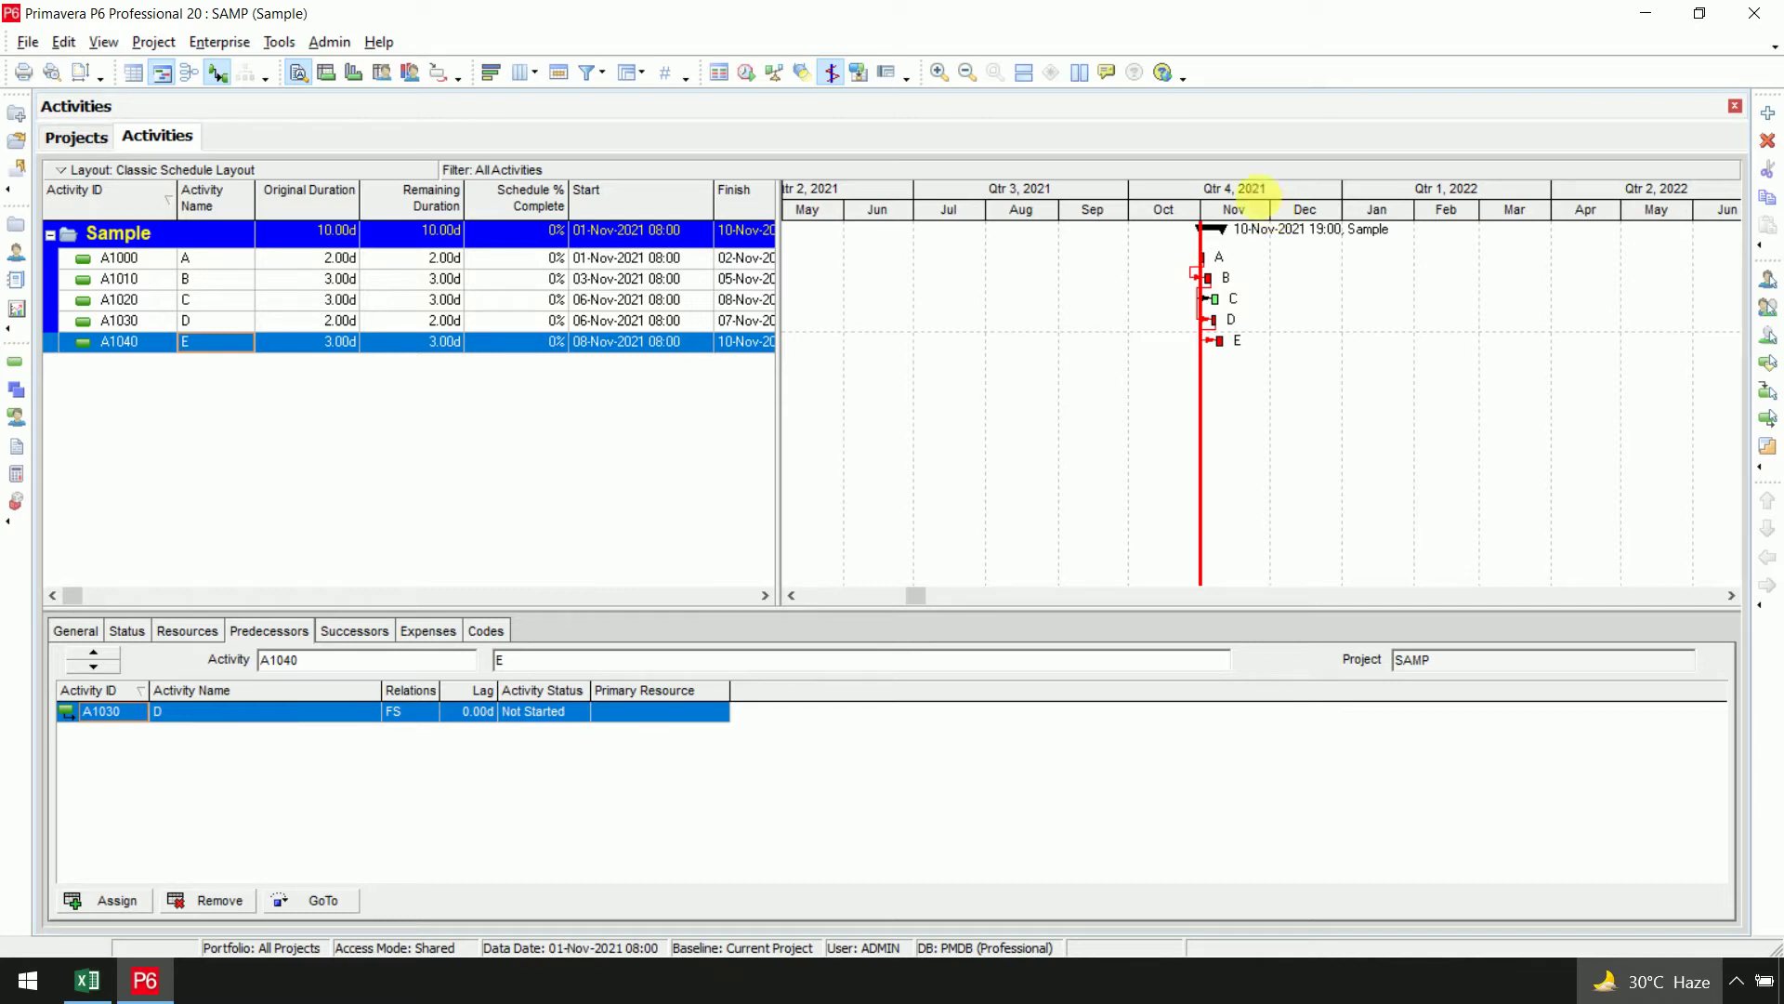
Set the Gantt timescale date interval to Week/Day 1
right_click(1161, 214)
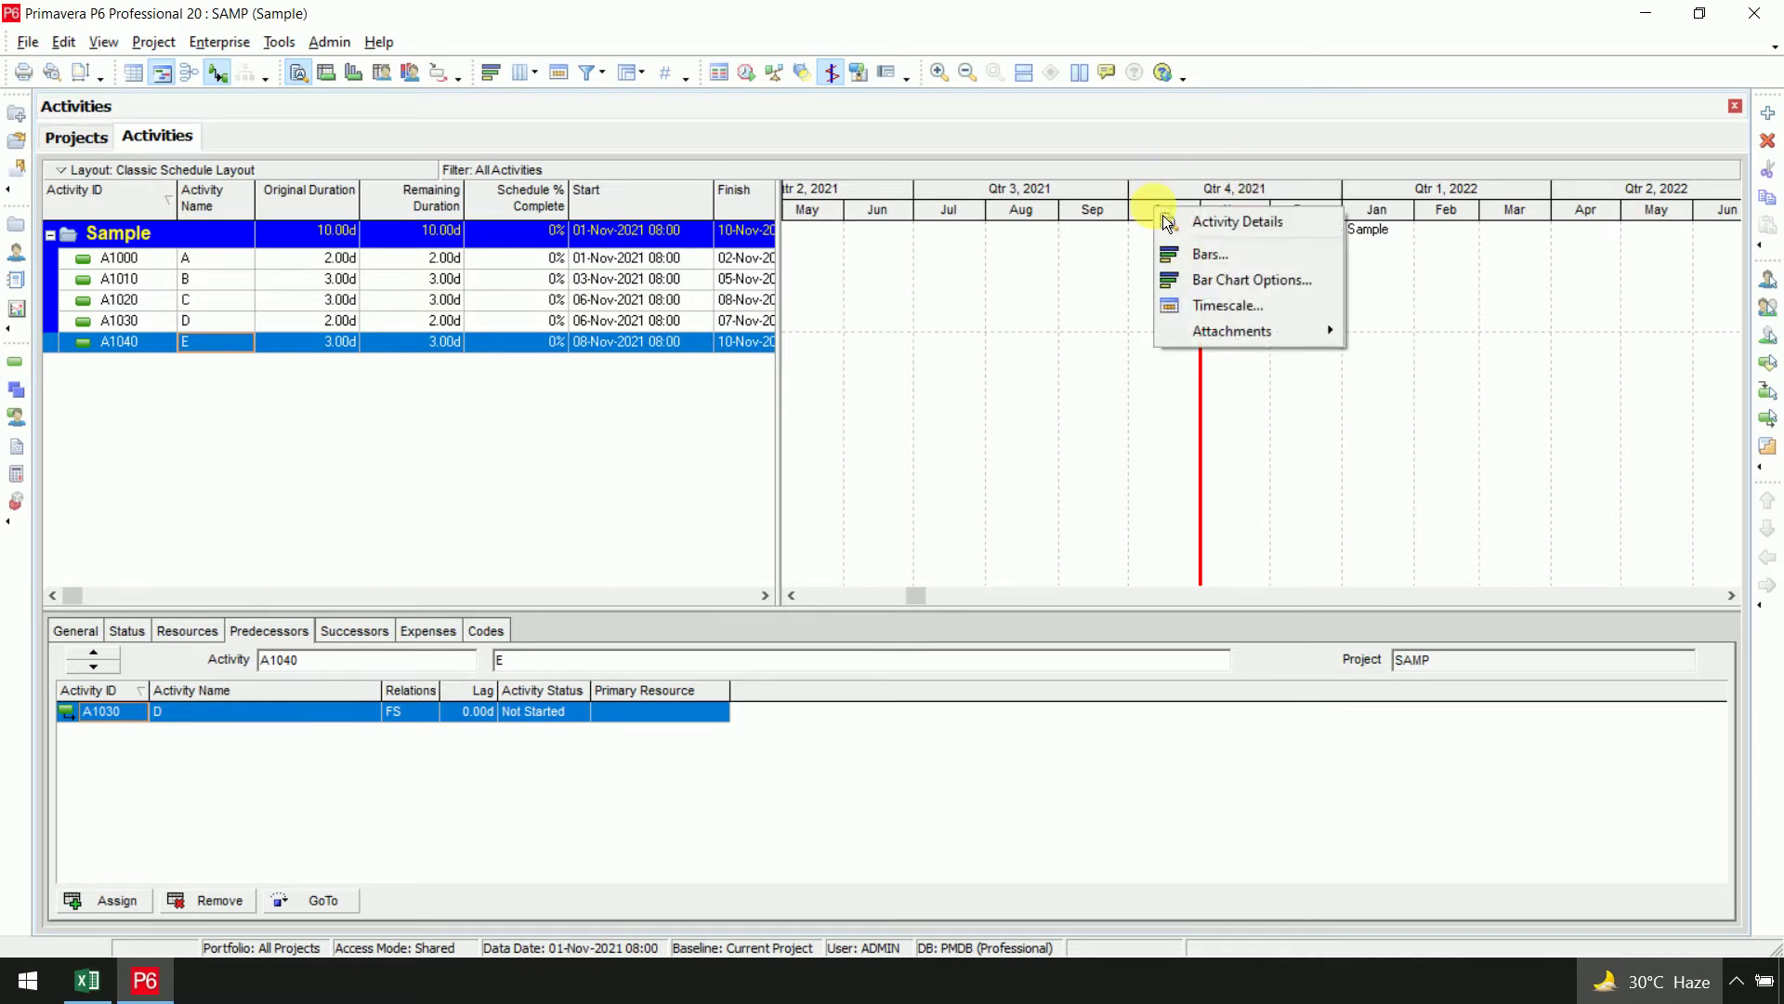
click(1228, 307)
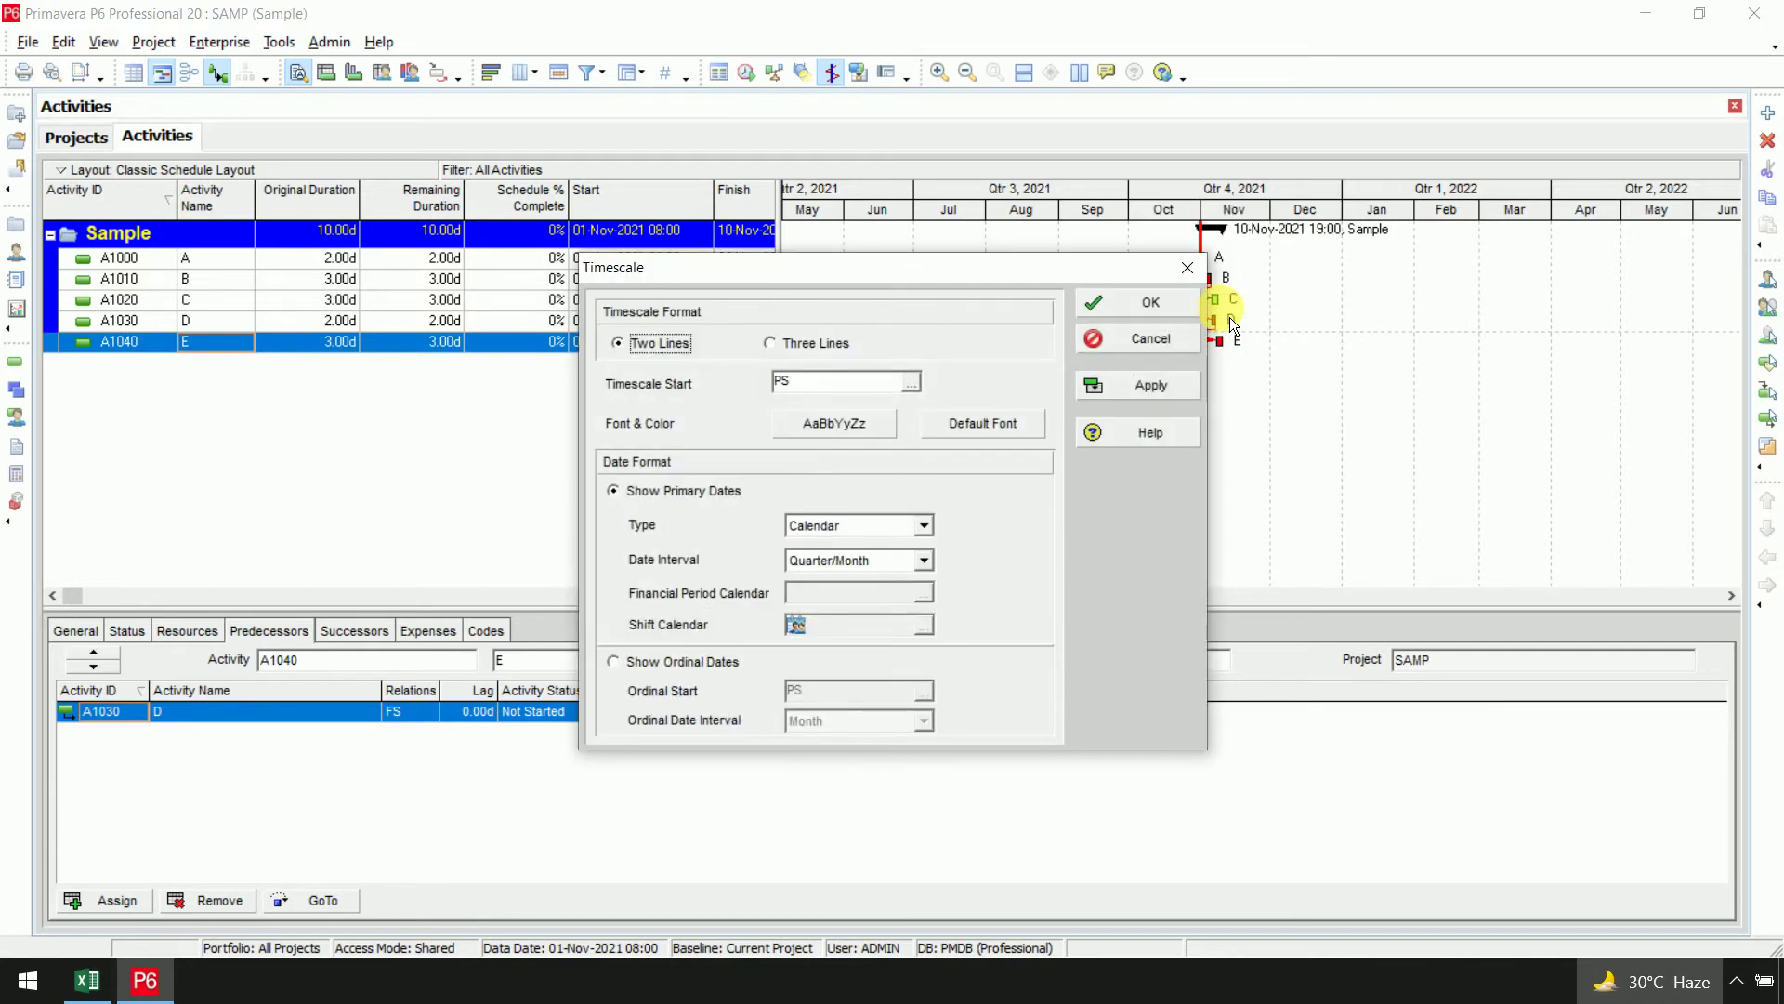
click(896, 565)
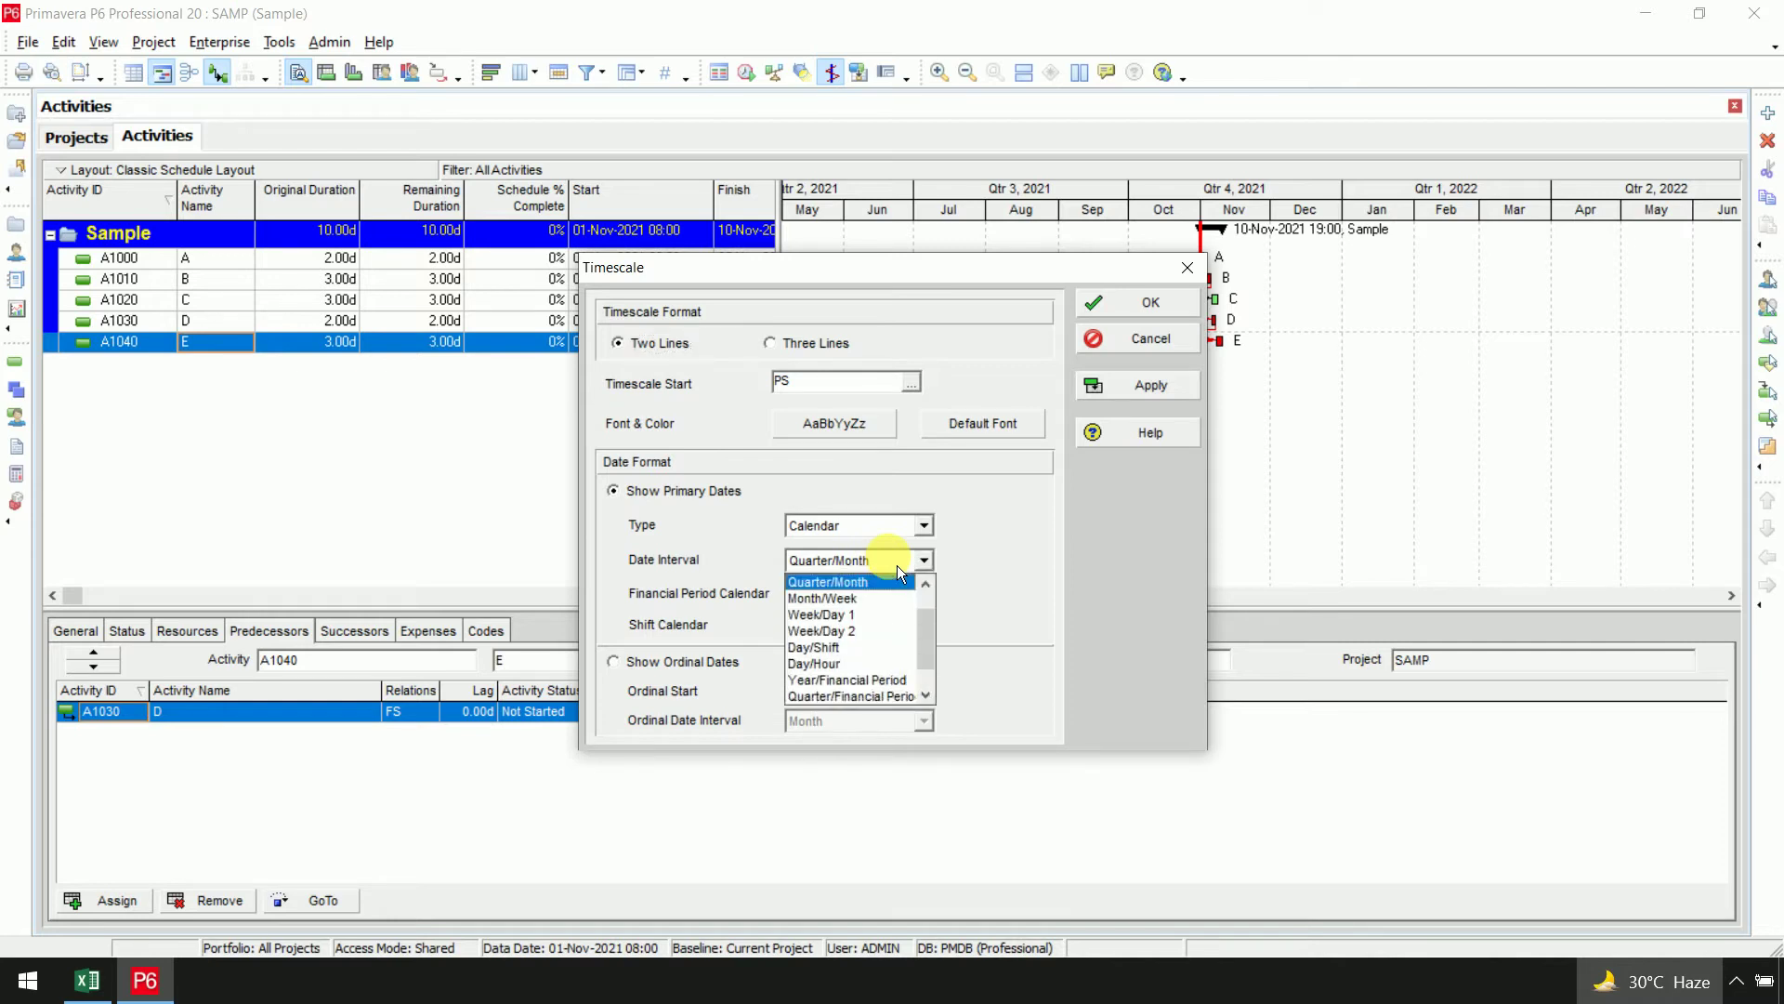
click(885, 618)
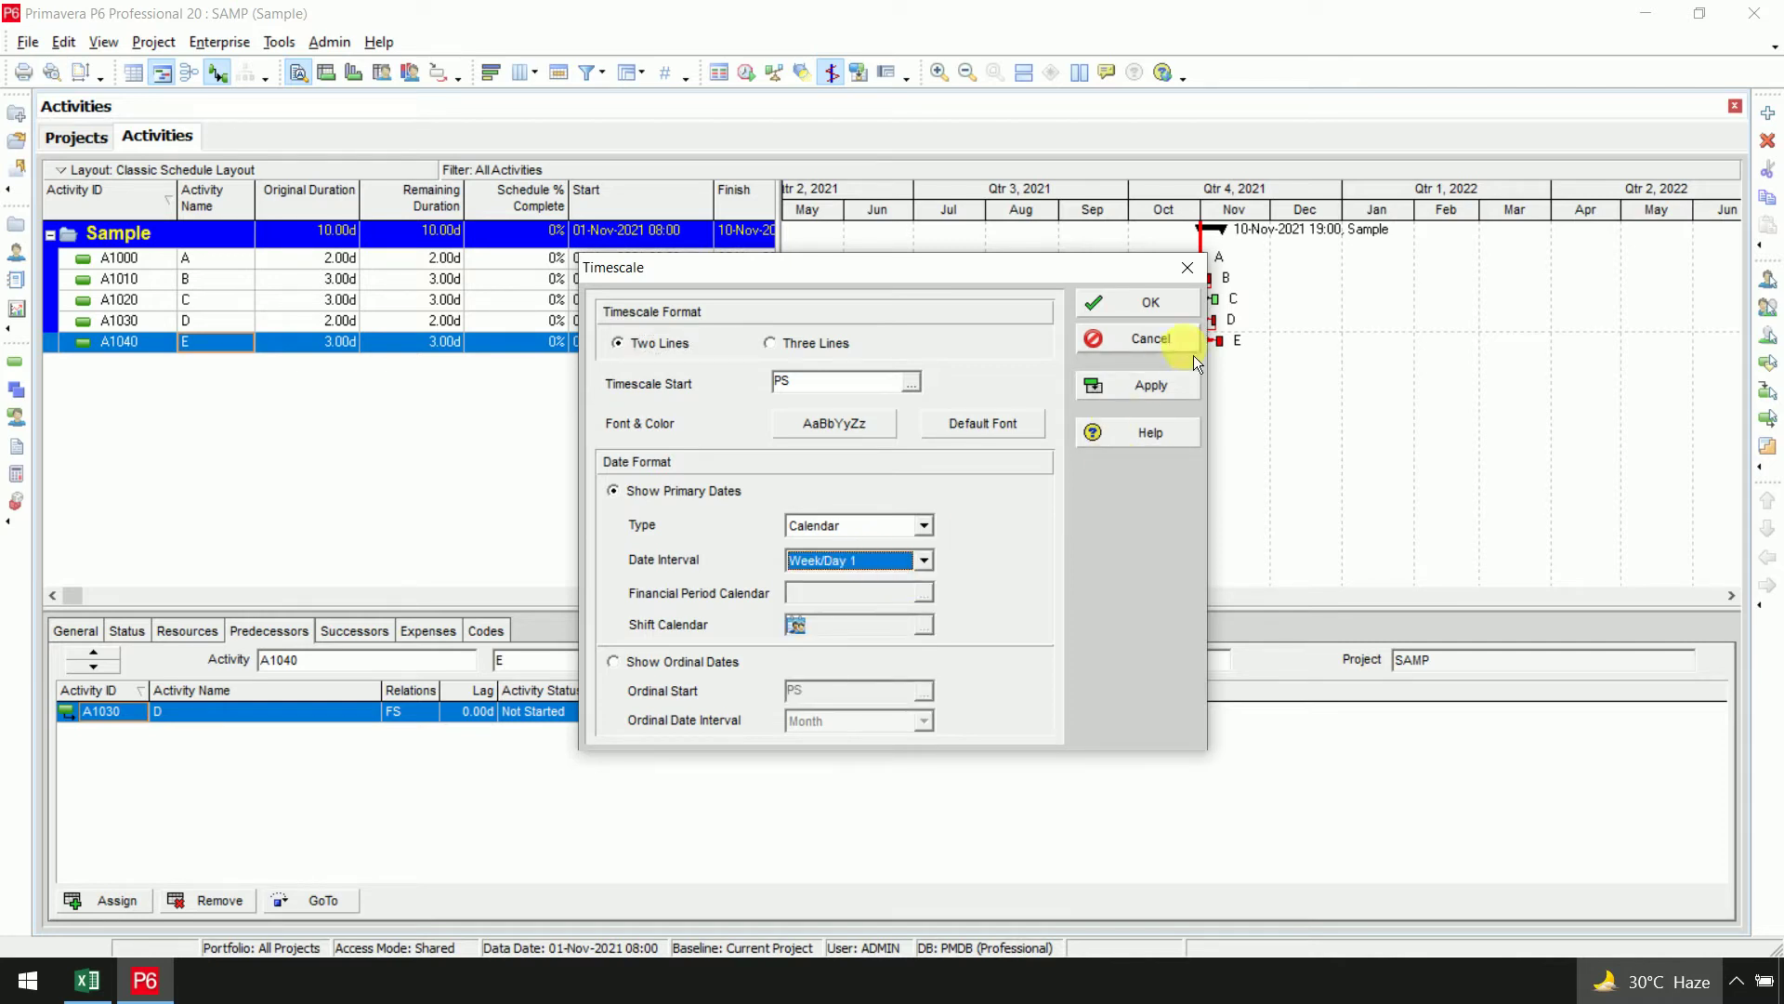
click(1153, 385)
click(1174, 299)
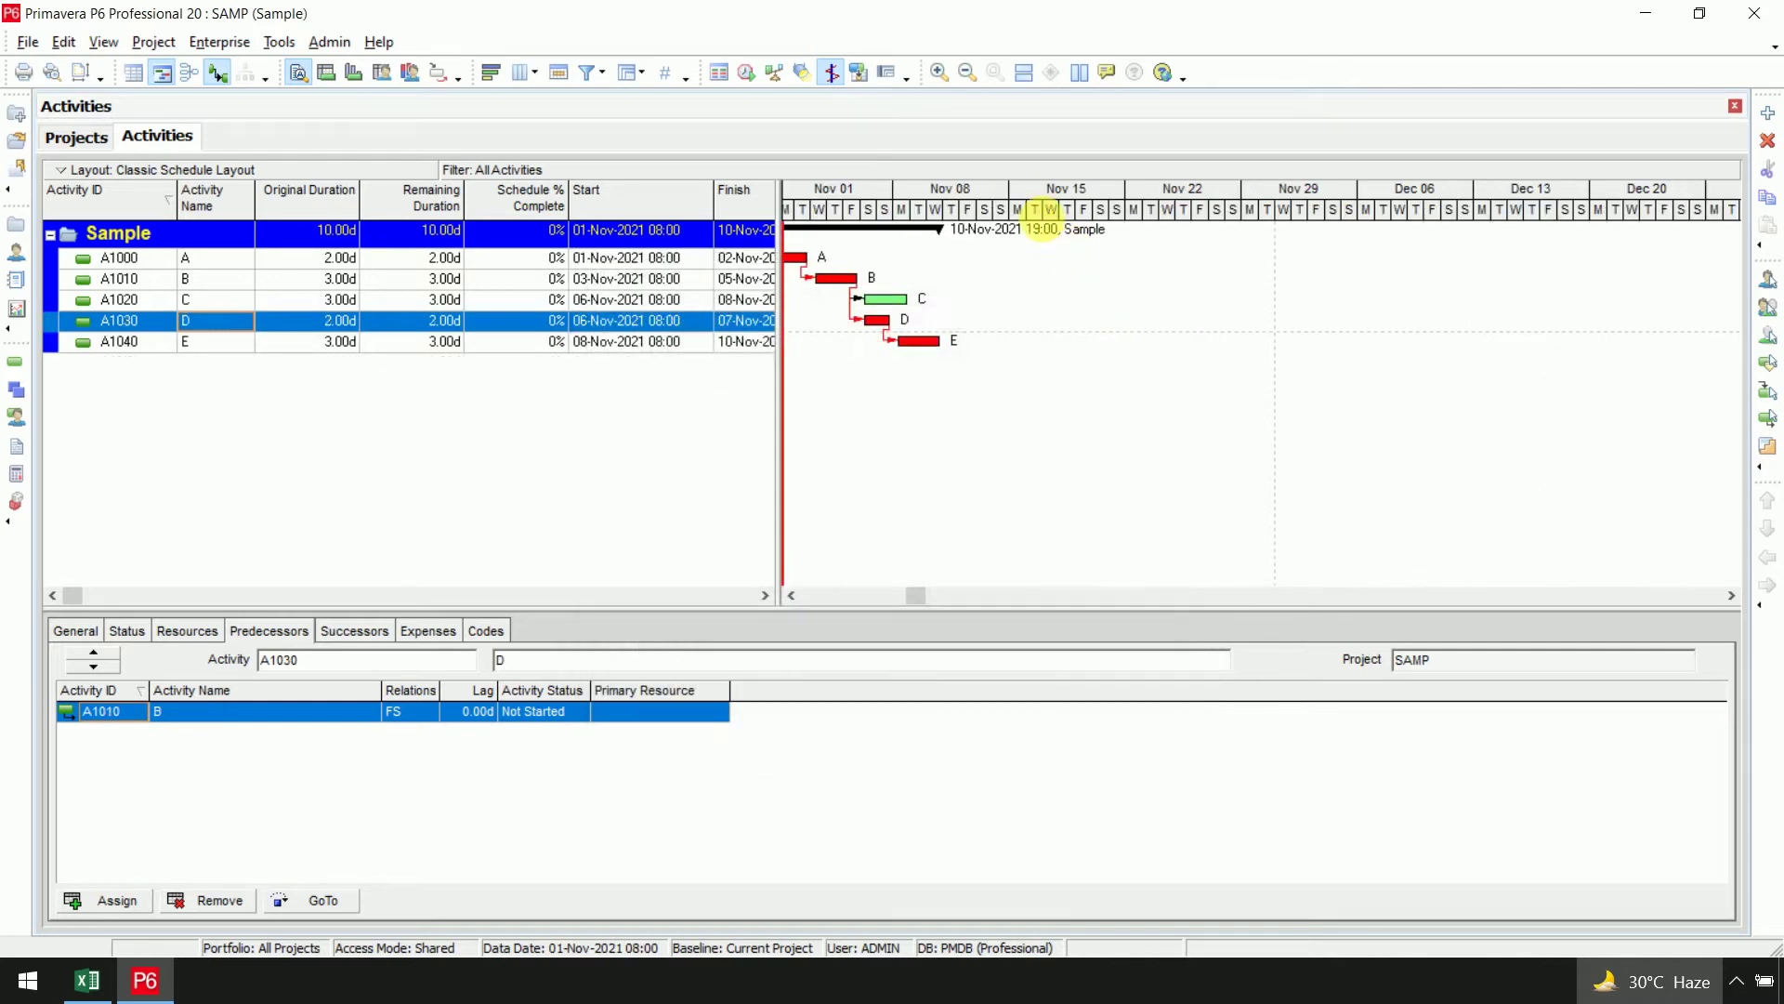
Widen the day columns and the table to show Total Float and Budgeted Total Cost
drag(1035, 208, 1420, 223)
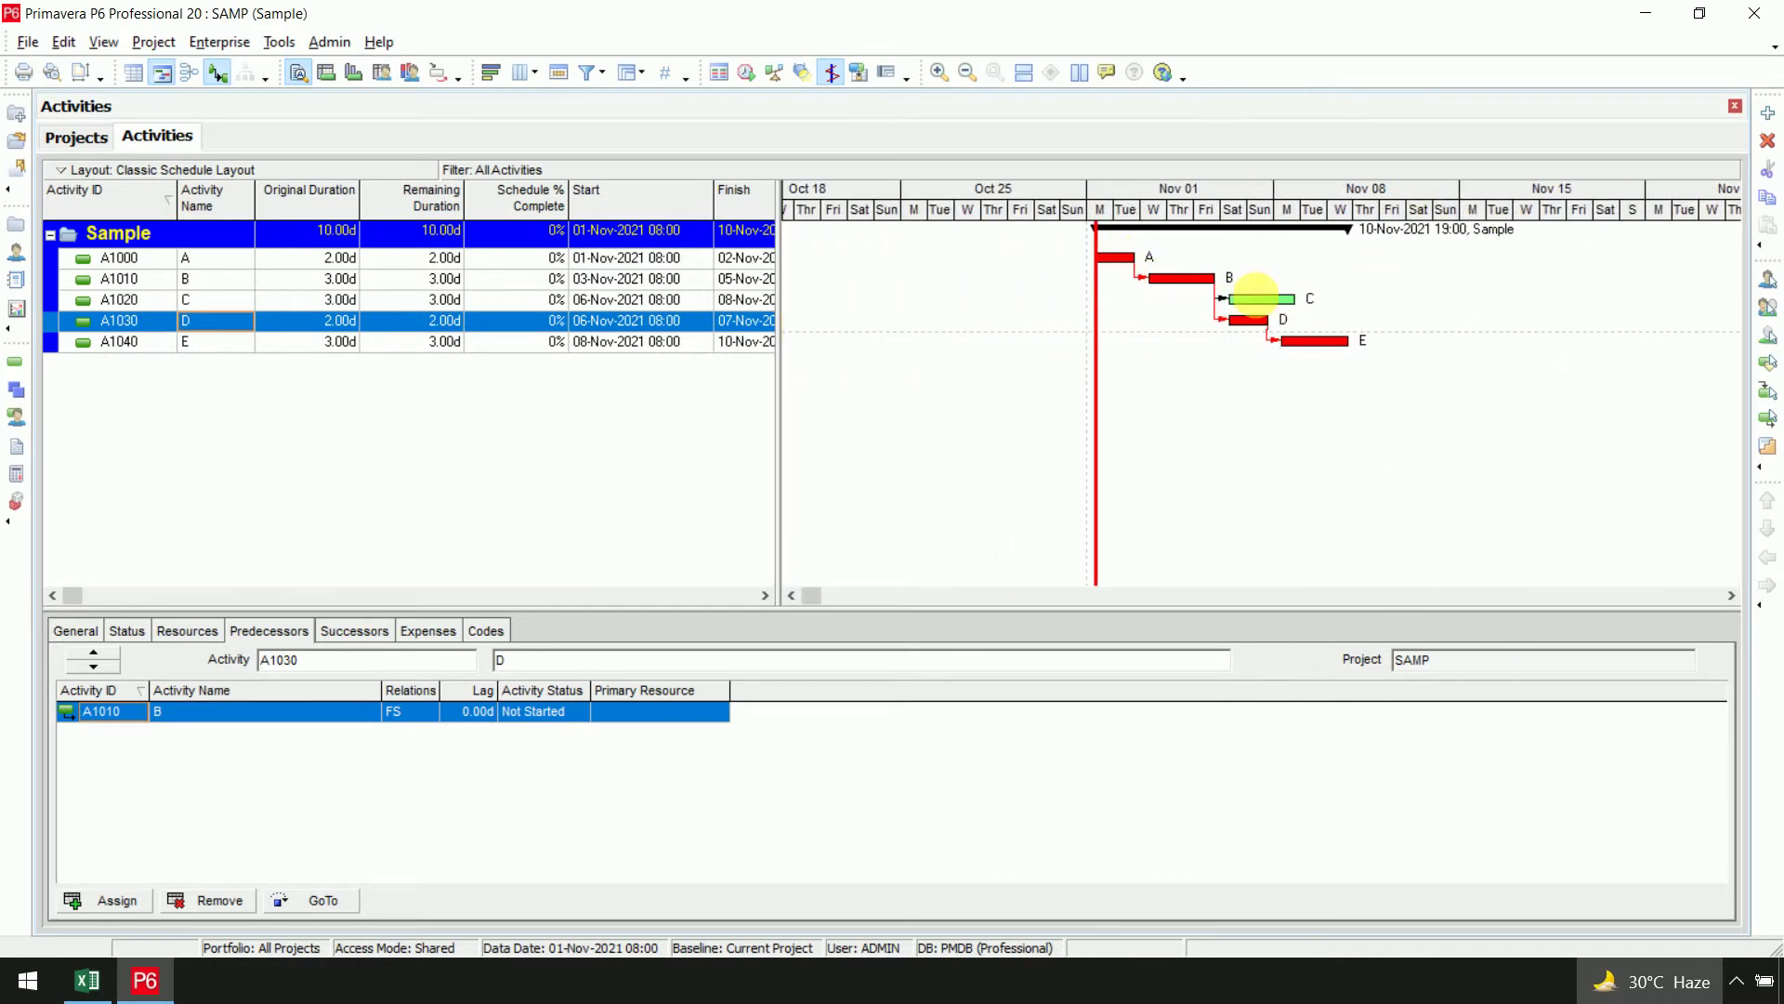
mouse_move(1198, 211)
mouse_down()
mouse_move(1373, 207)
mouse_move(1347, 186)
mouse_move(1198, 191)
mouse_up()
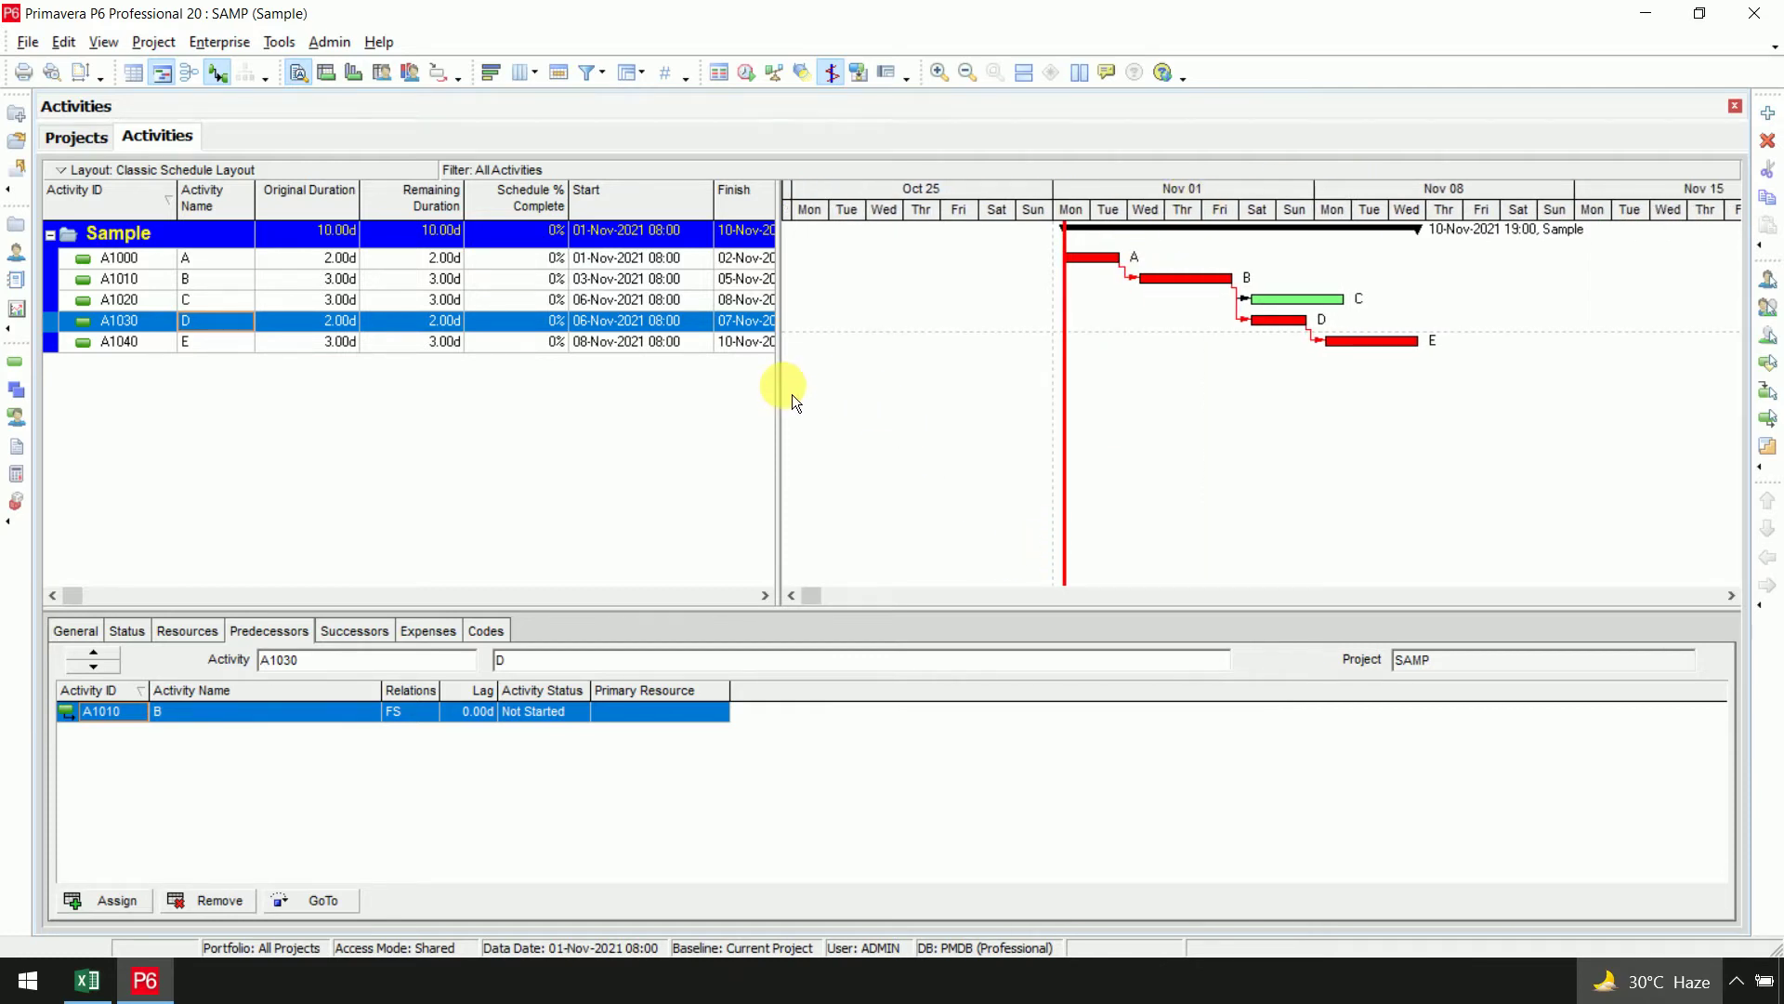
drag(794, 396, 1115, 415)
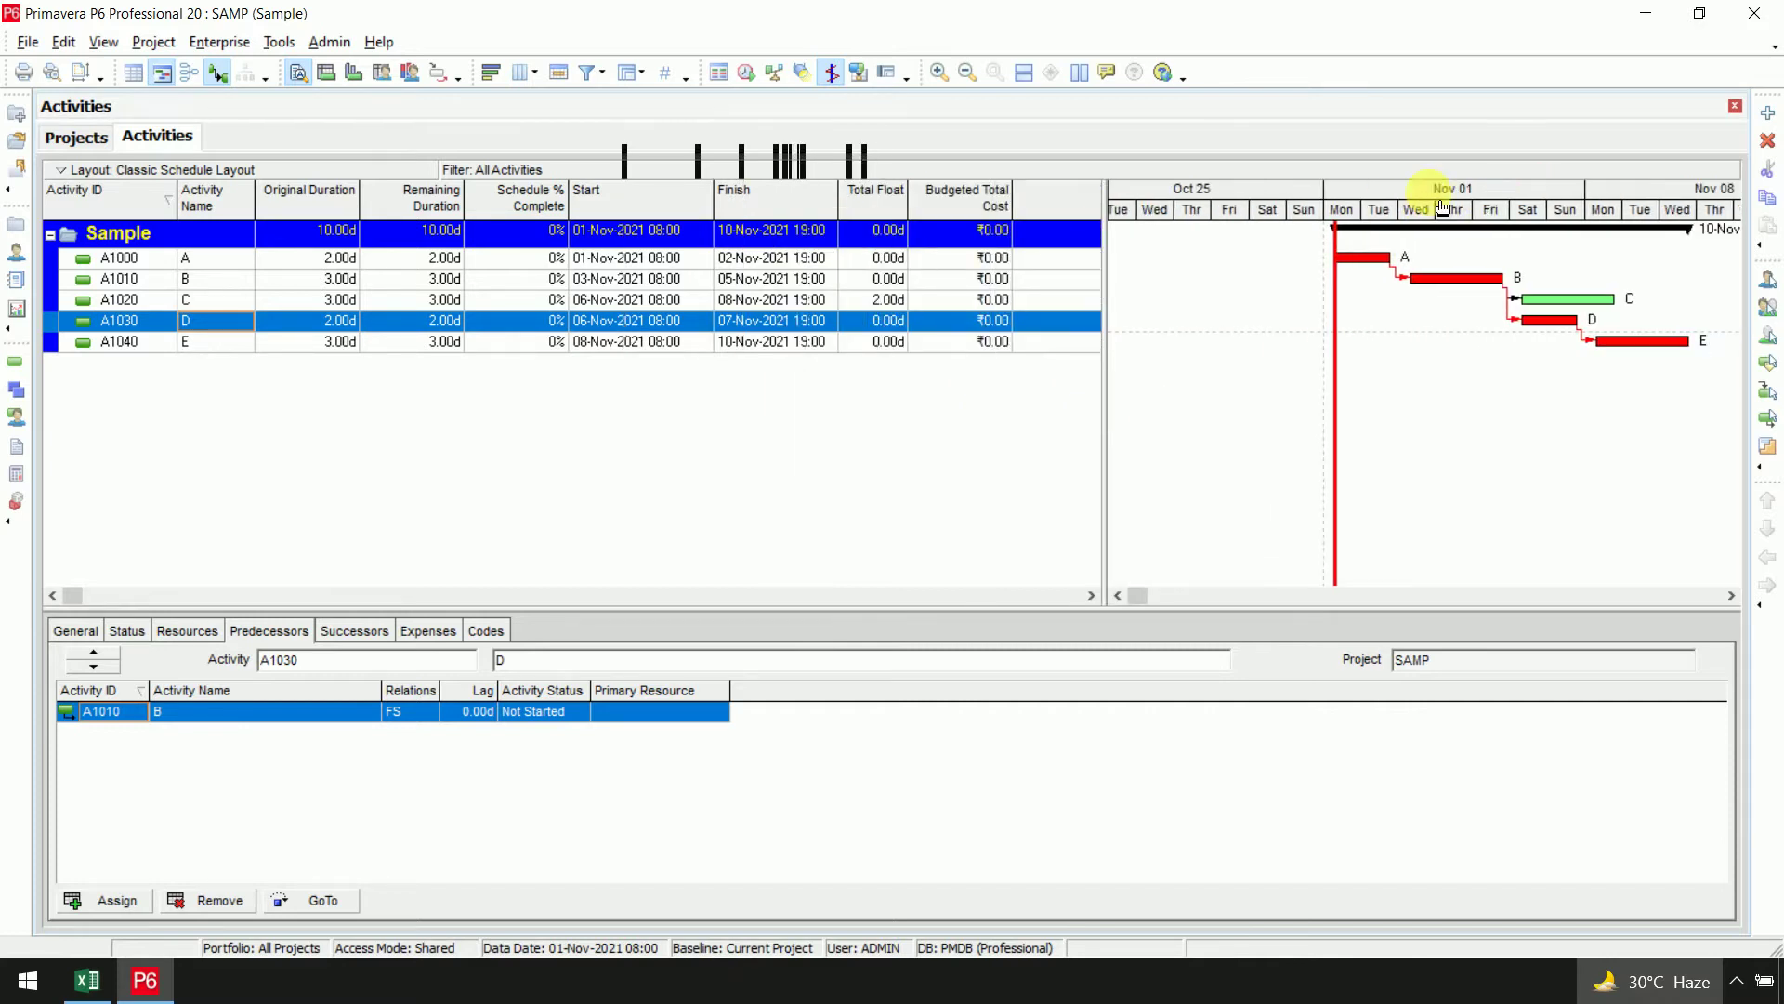
drag(1443, 207, 1357, 208)
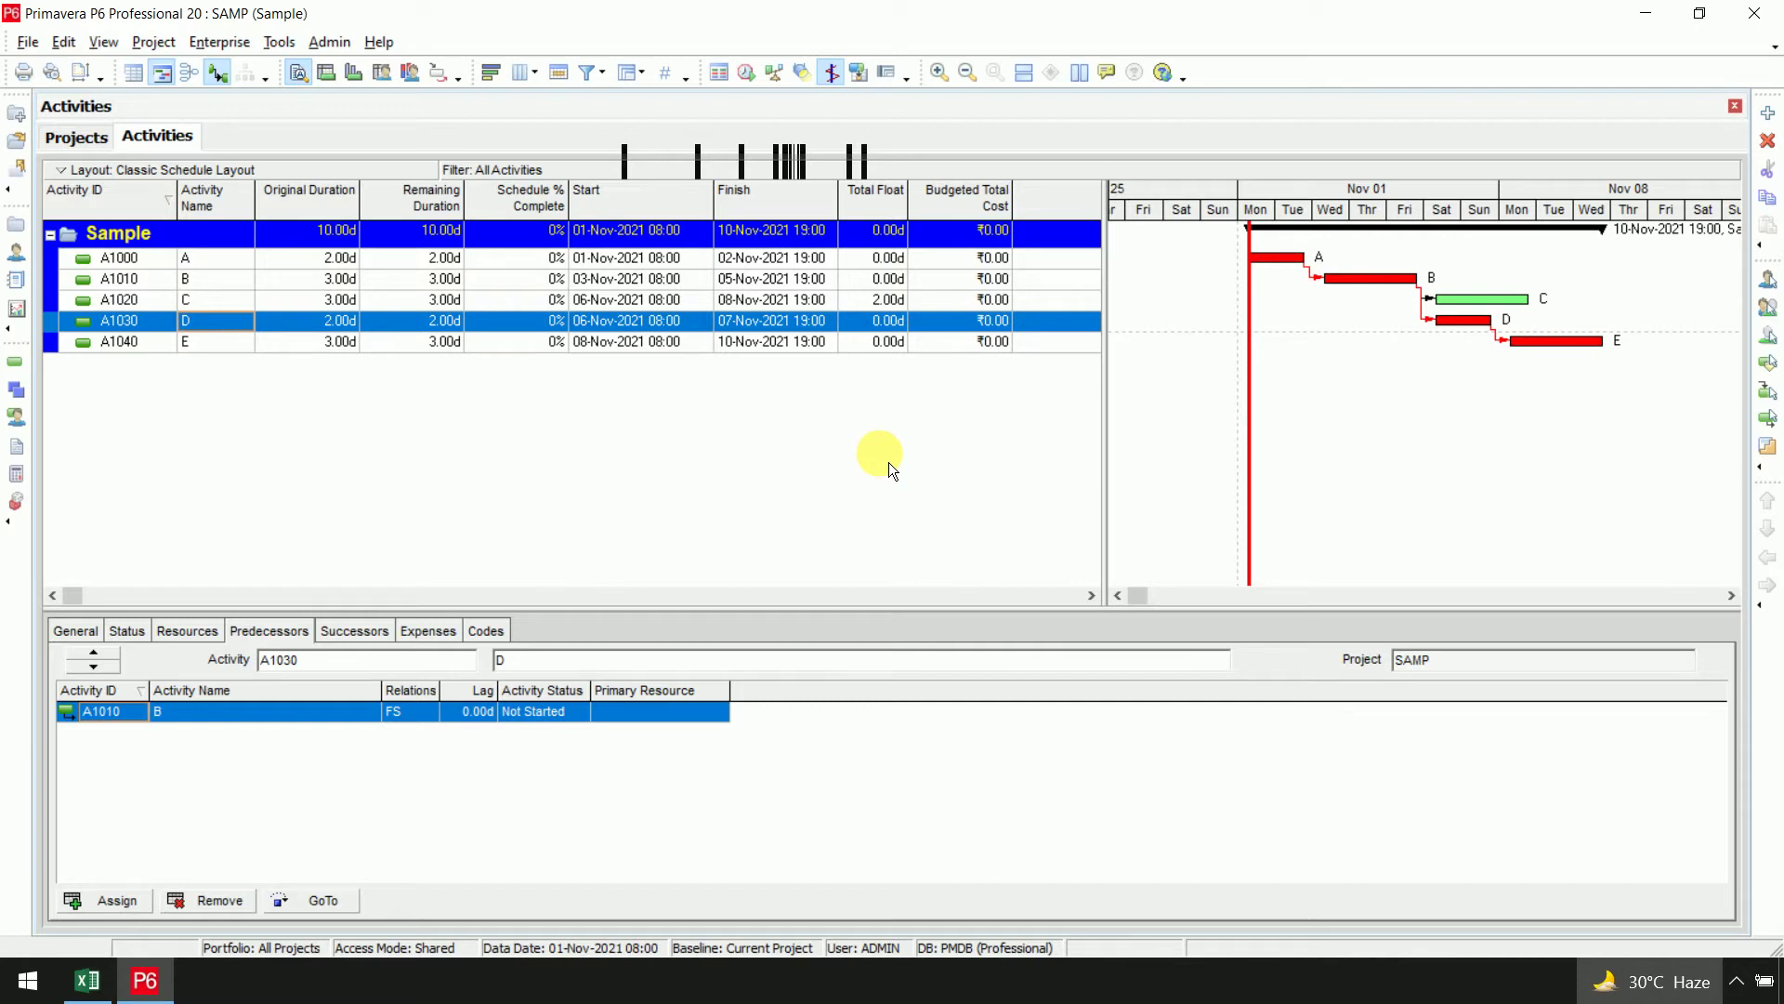
click(173, 994)
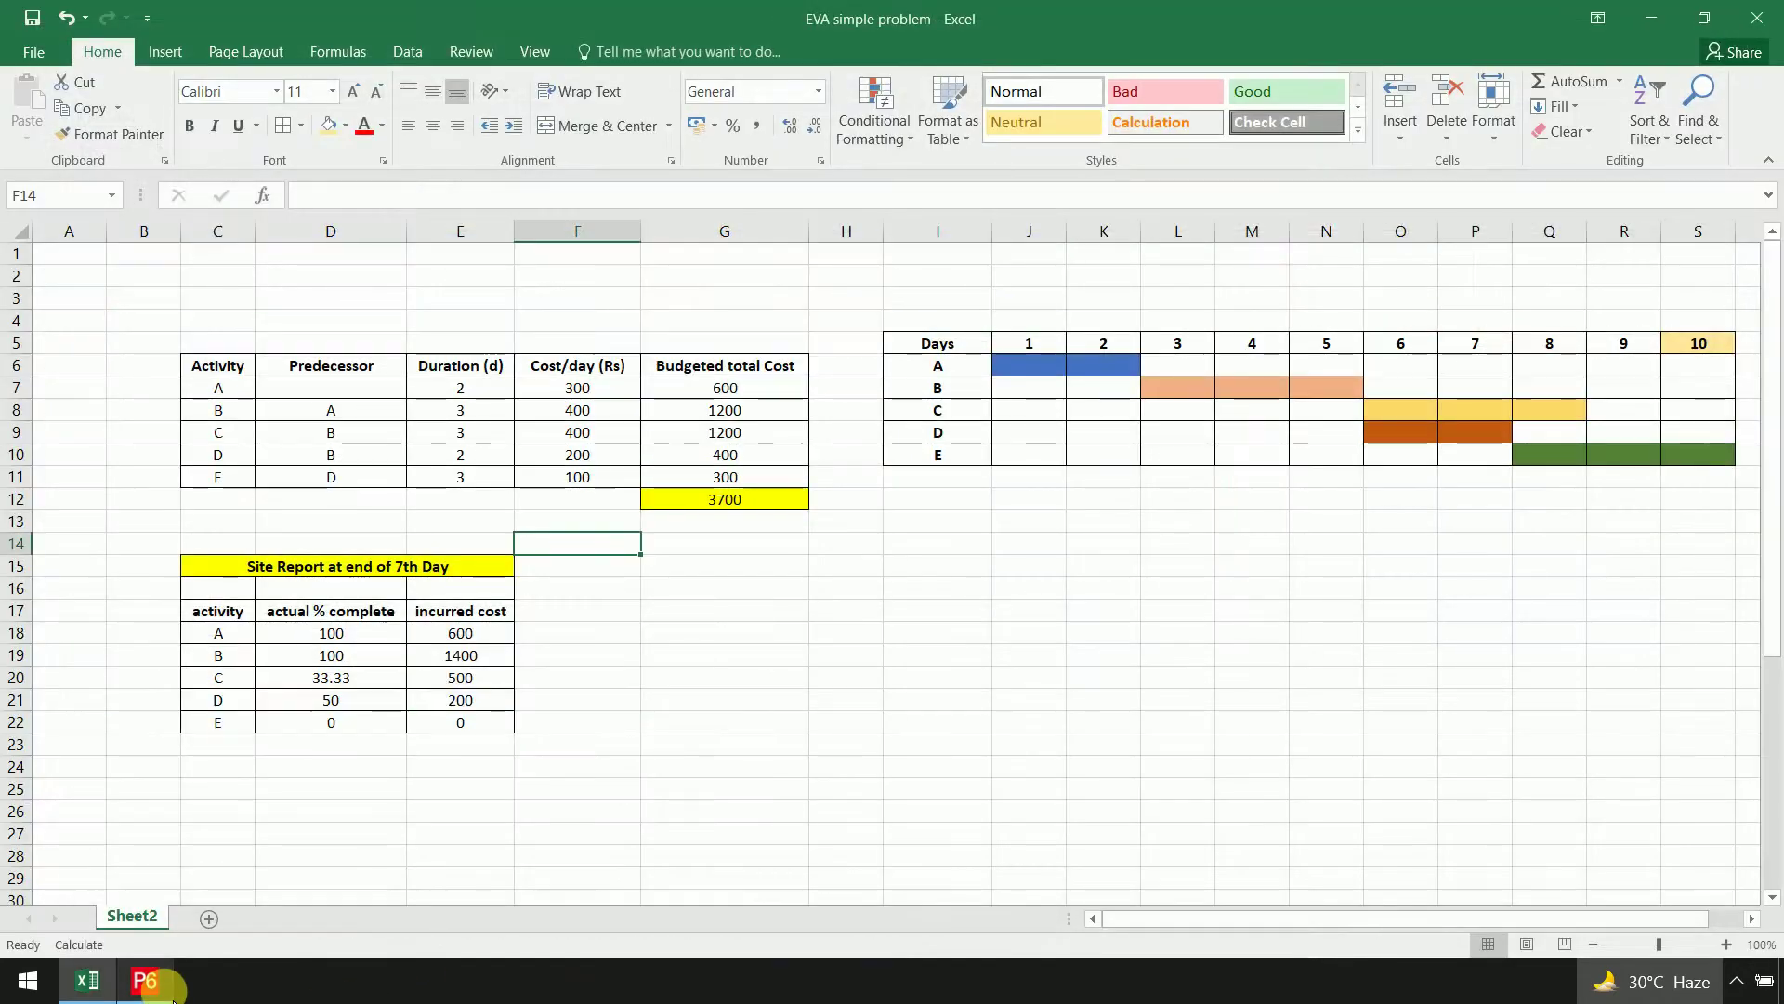
click(773, 397)
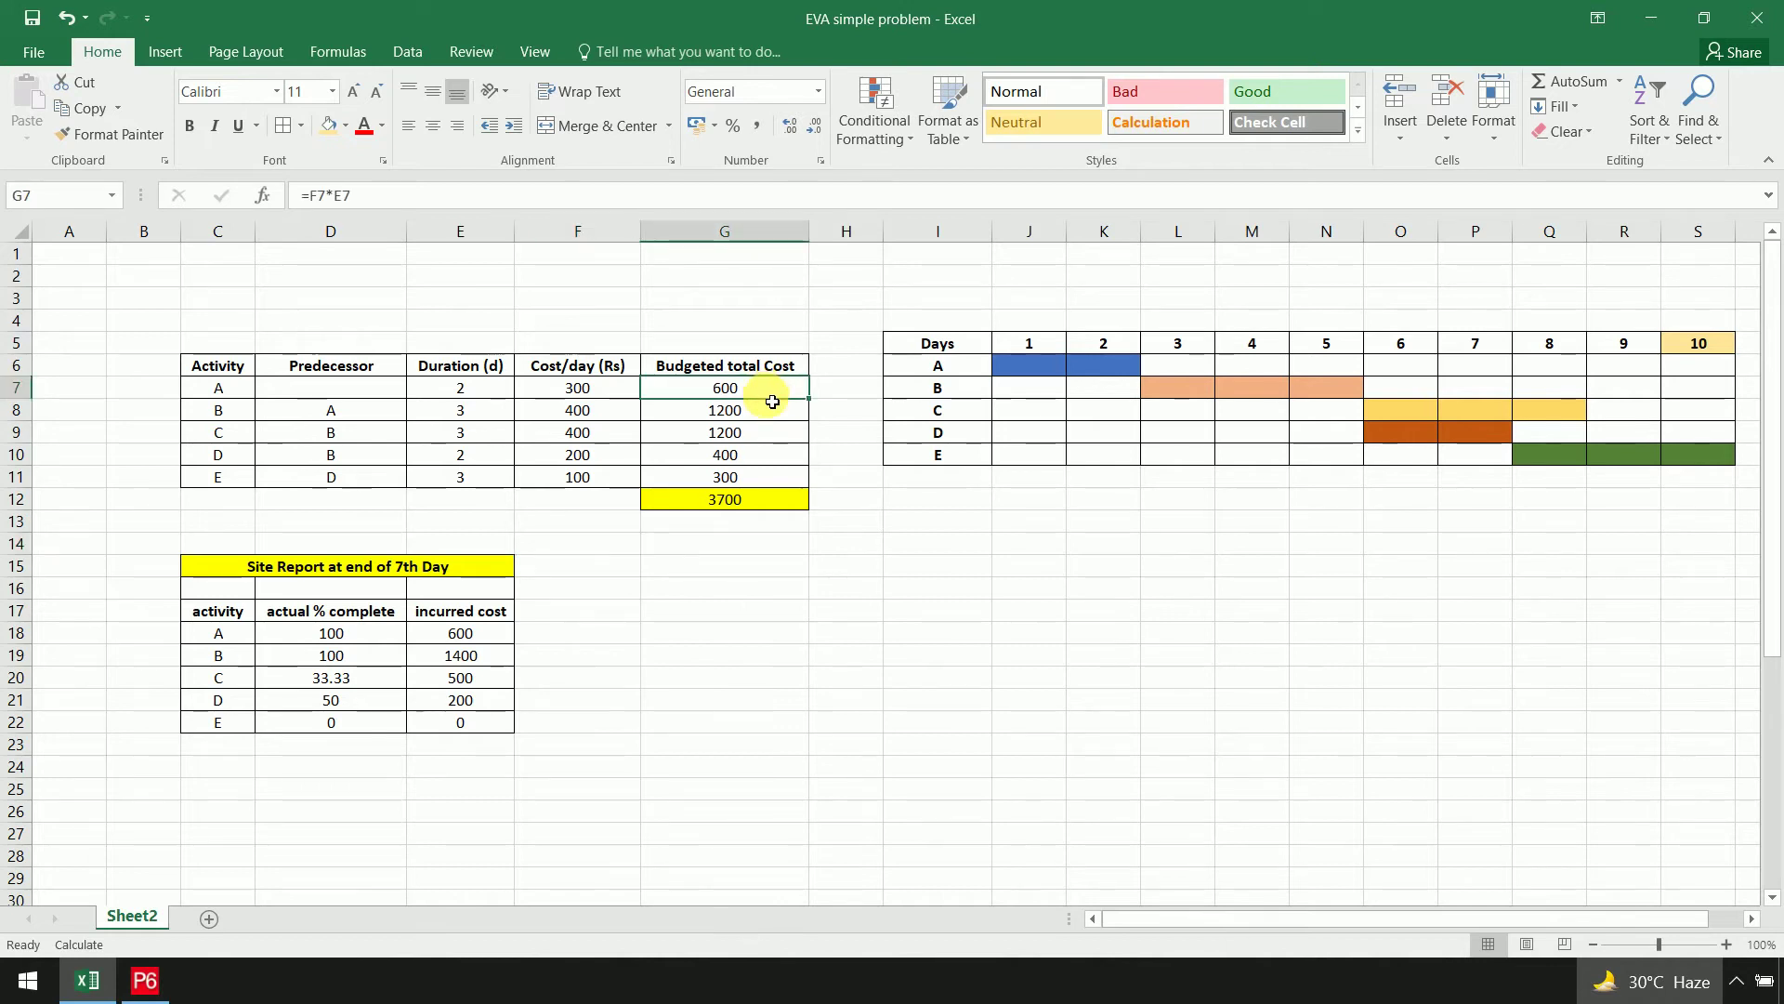
drag(772, 401, 782, 474)
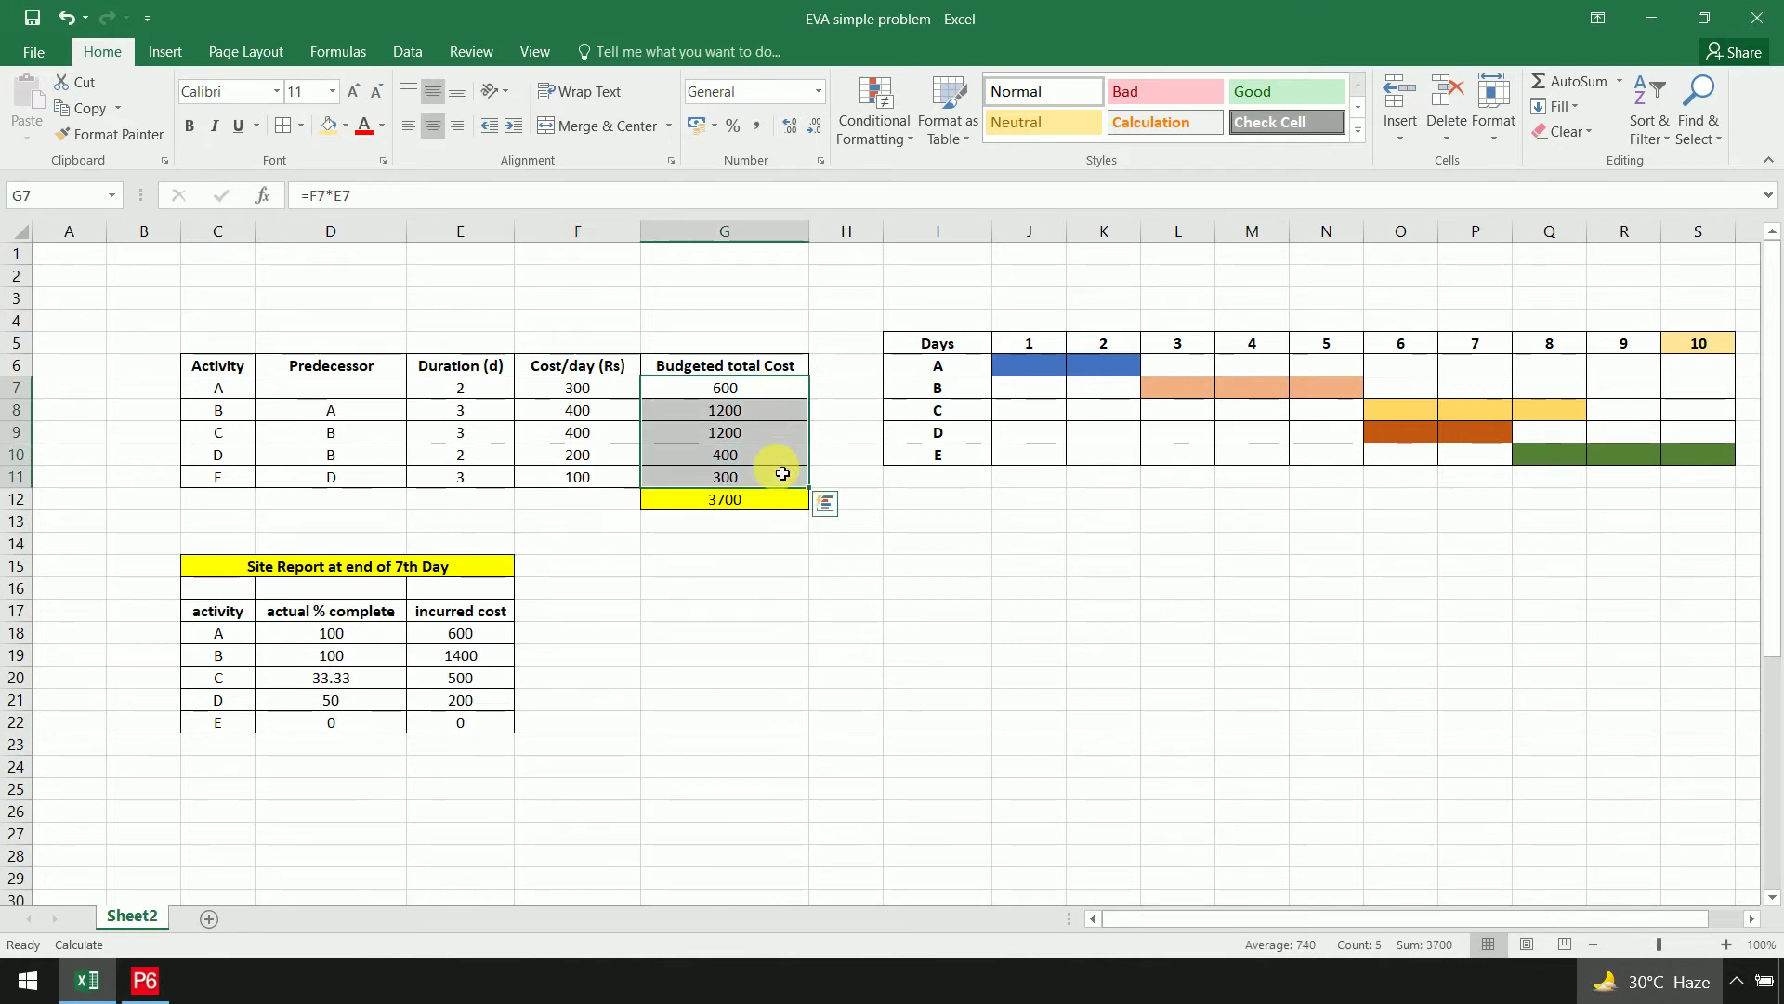
drag(582, 390, 620, 474)
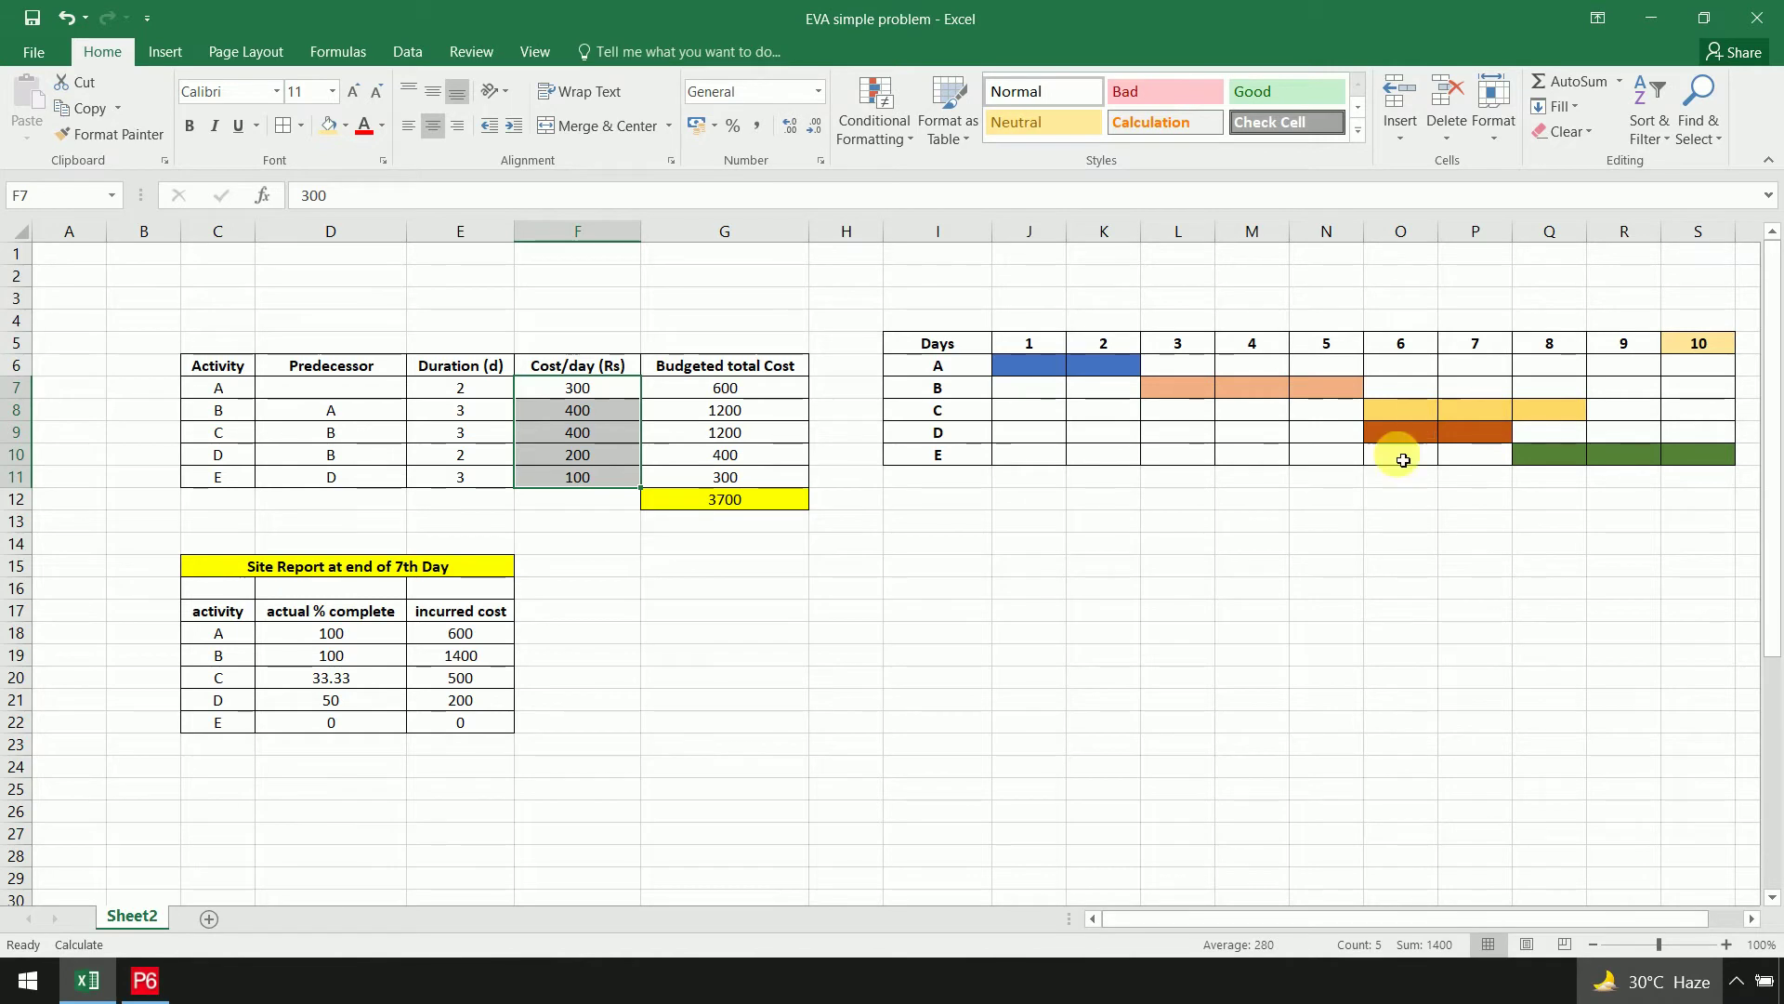
click(177, 980)
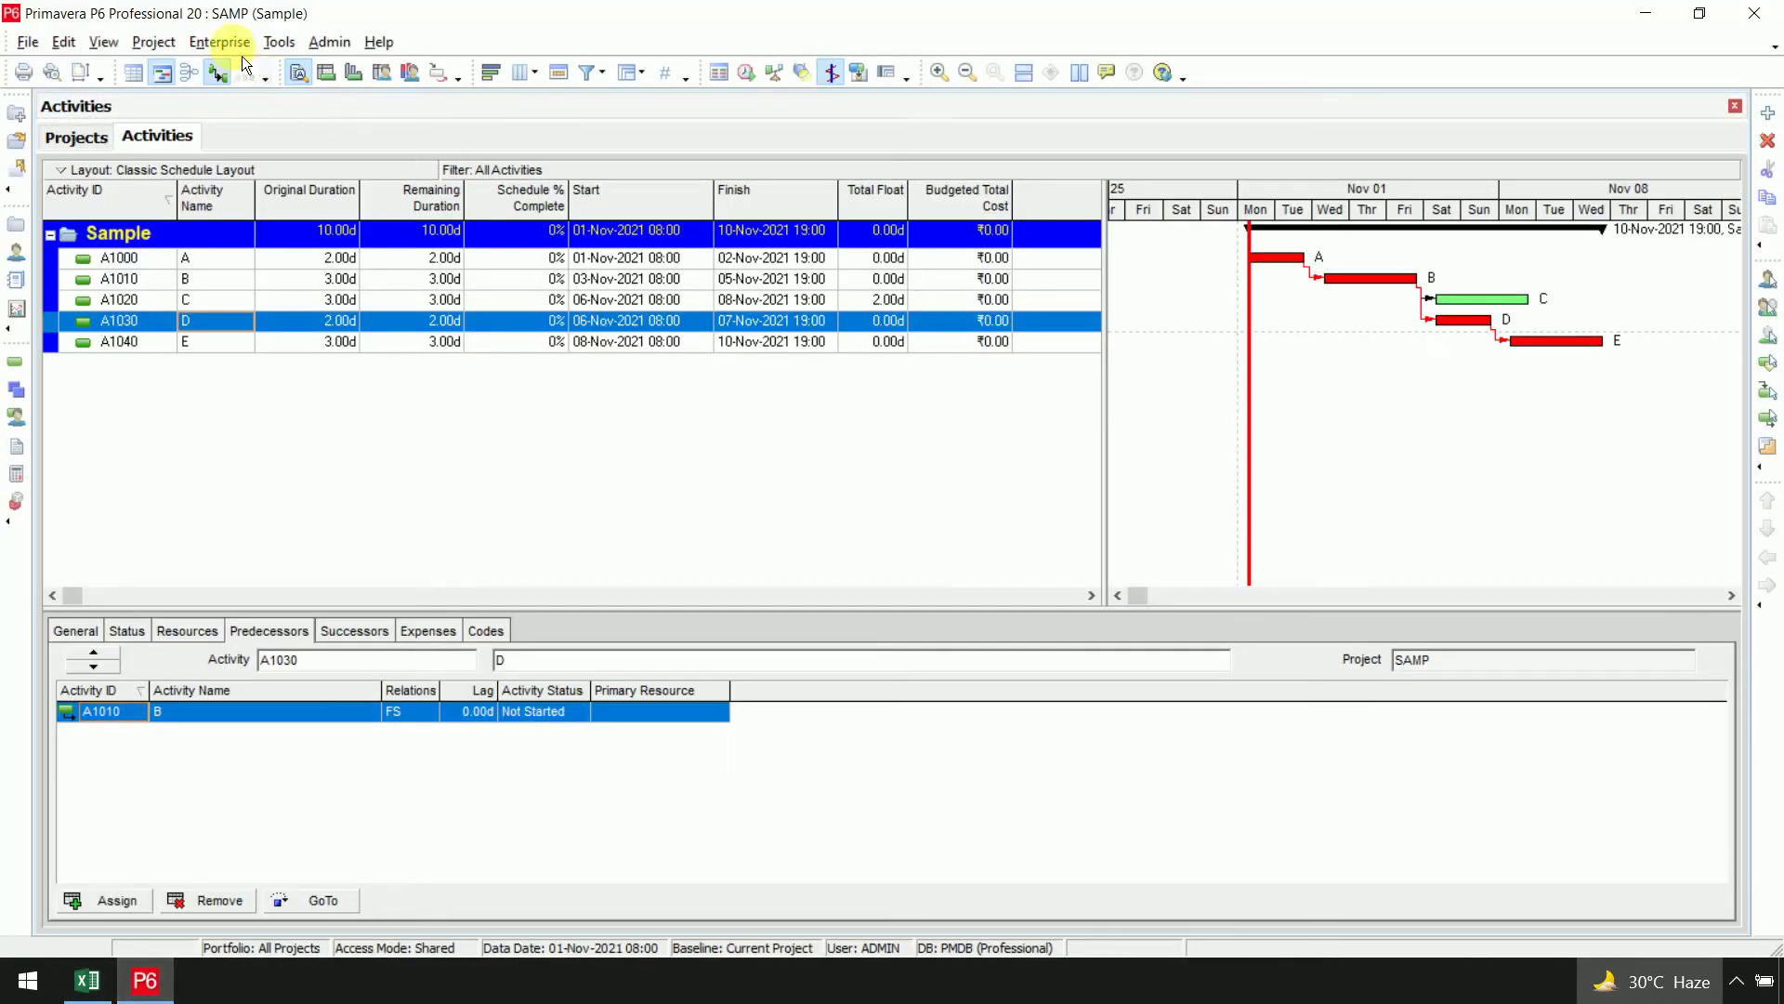
Open the Resources list and add a new top-level resource
click(219, 42)
click(305, 184)
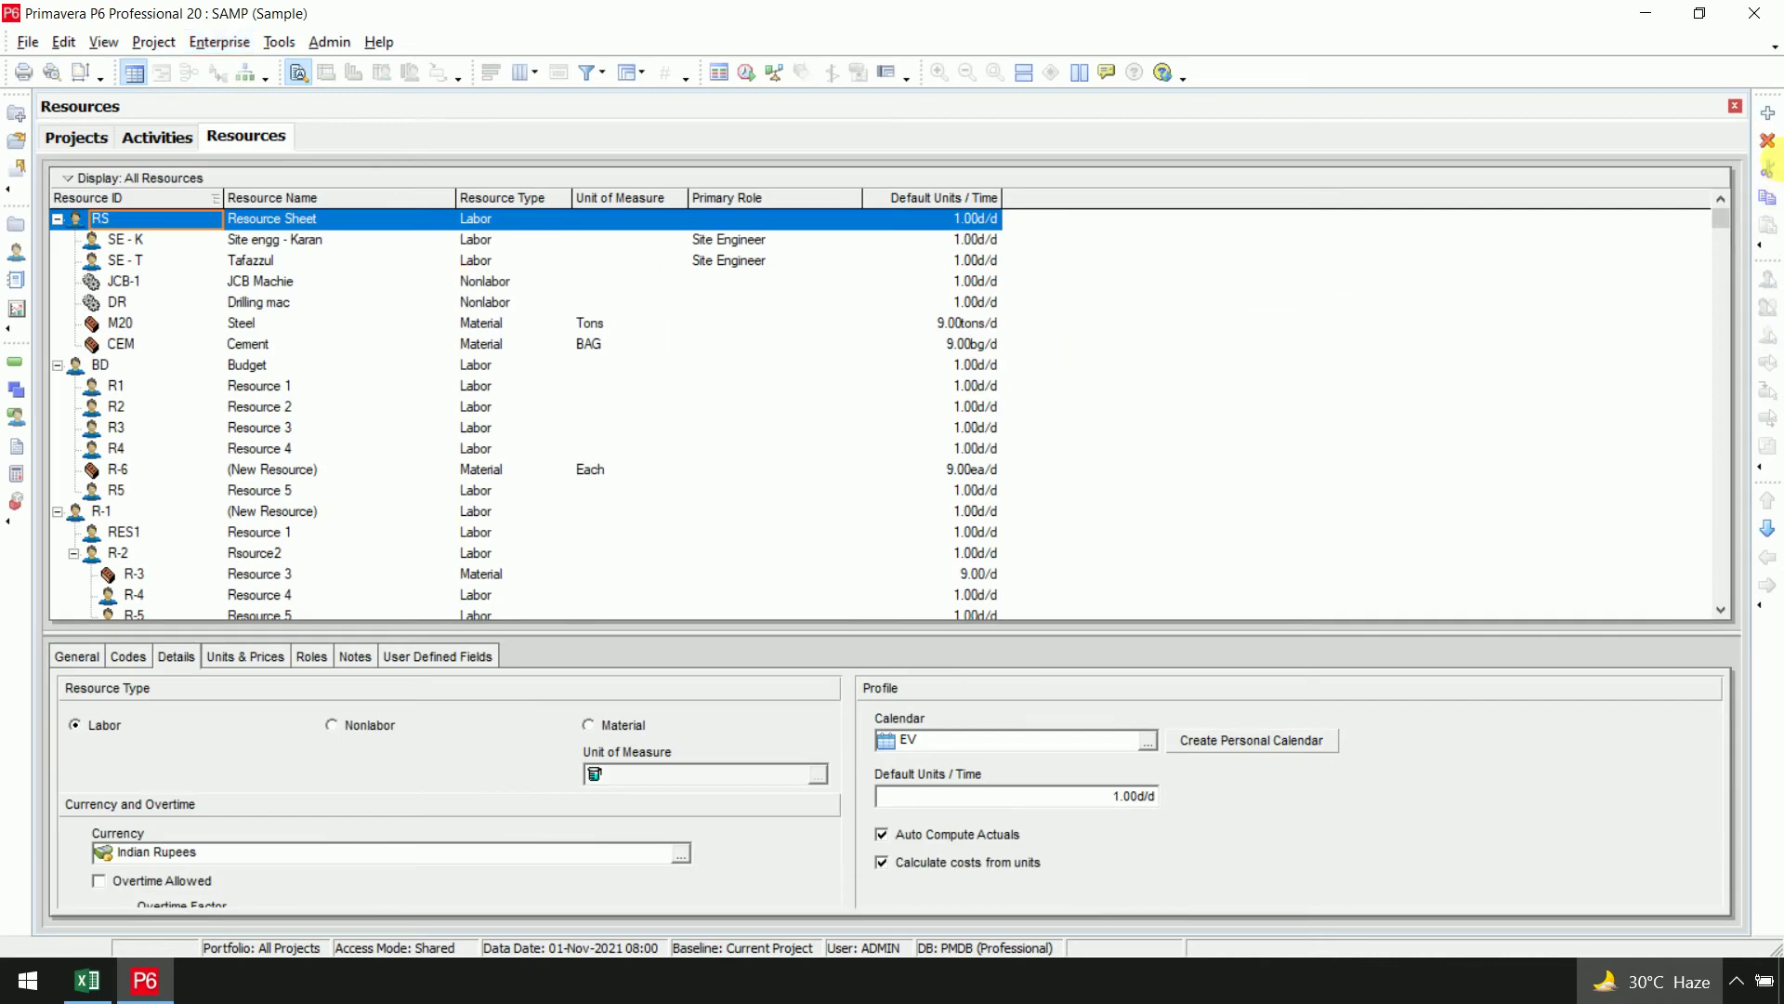
click(1768, 112)
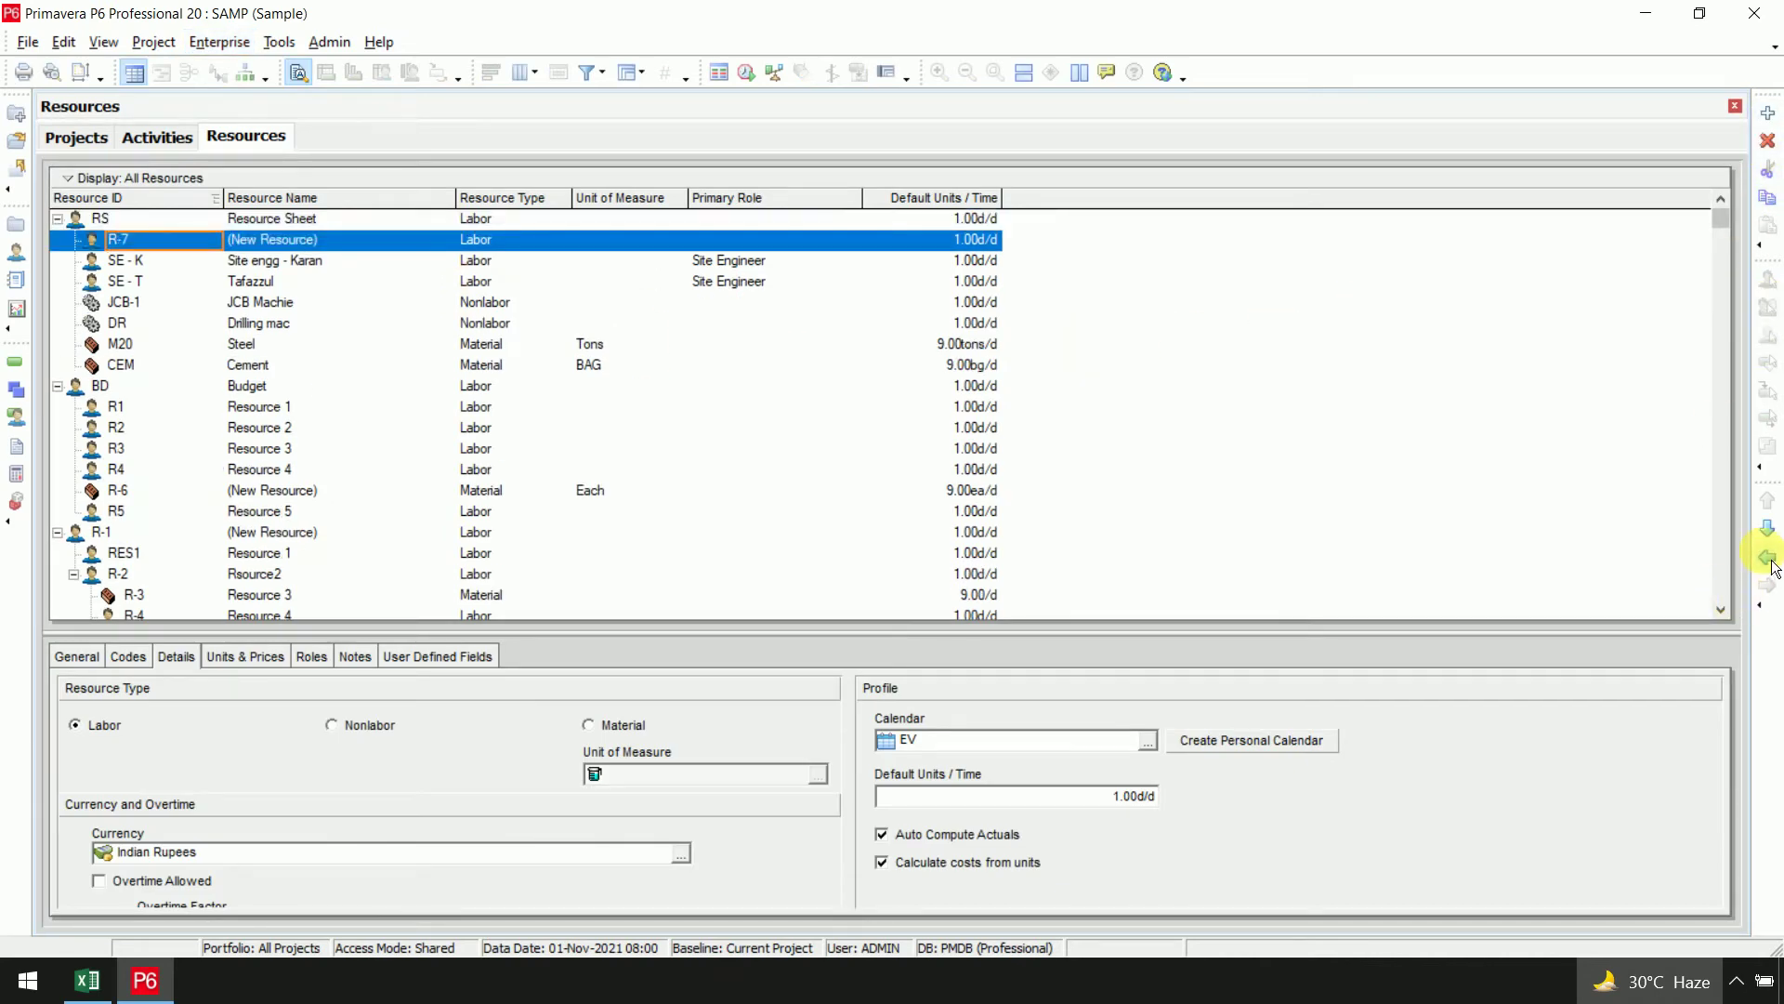
click(1769, 527)
click(1767, 499)
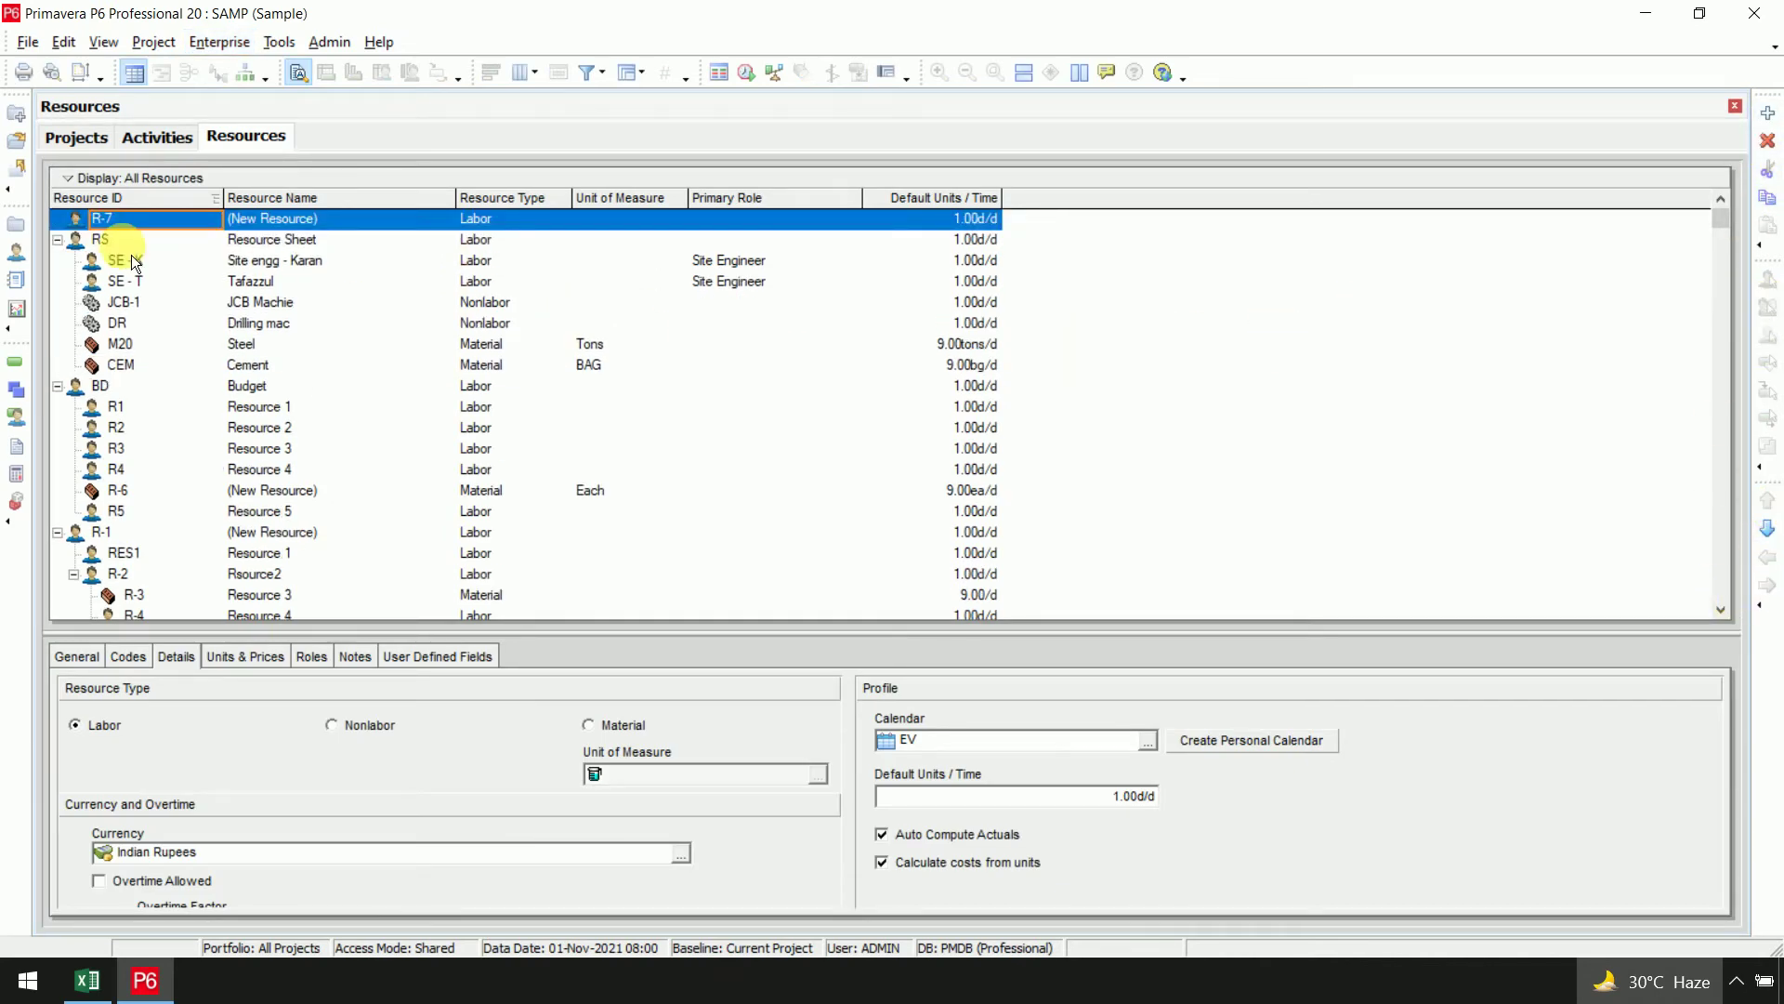
Sort the resource list and display All Resources in their hierarchy
click(172, 198)
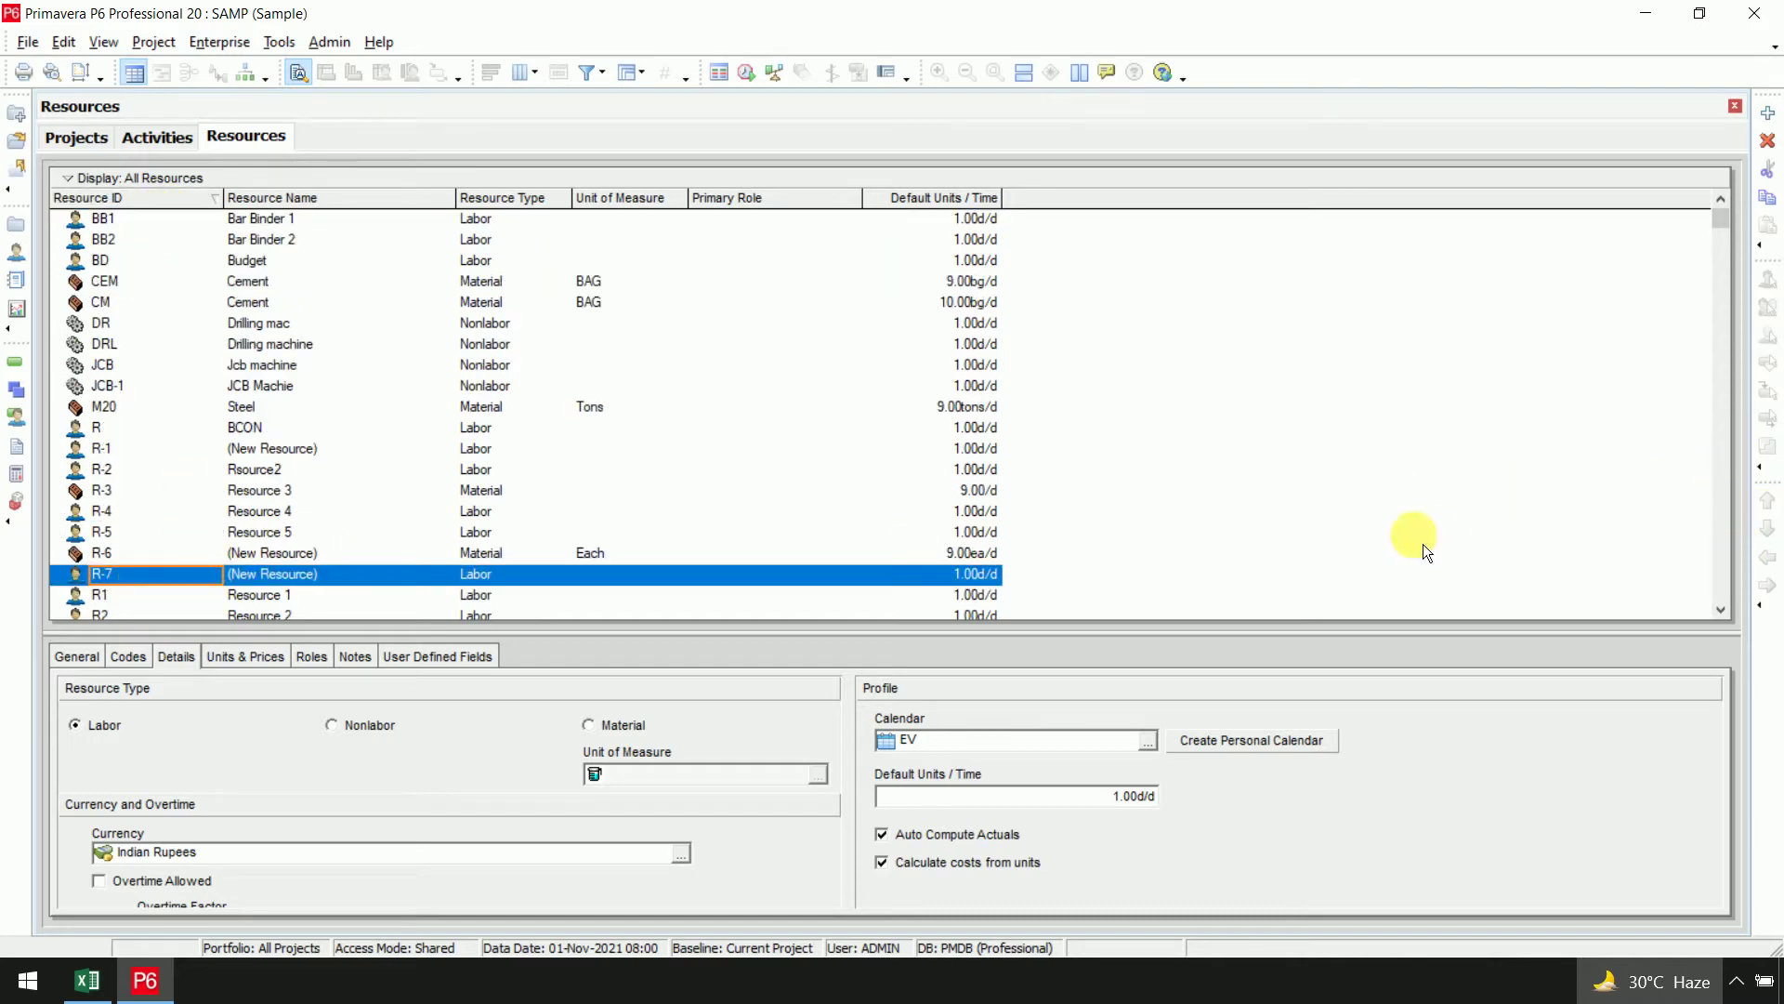
click(189, 199)
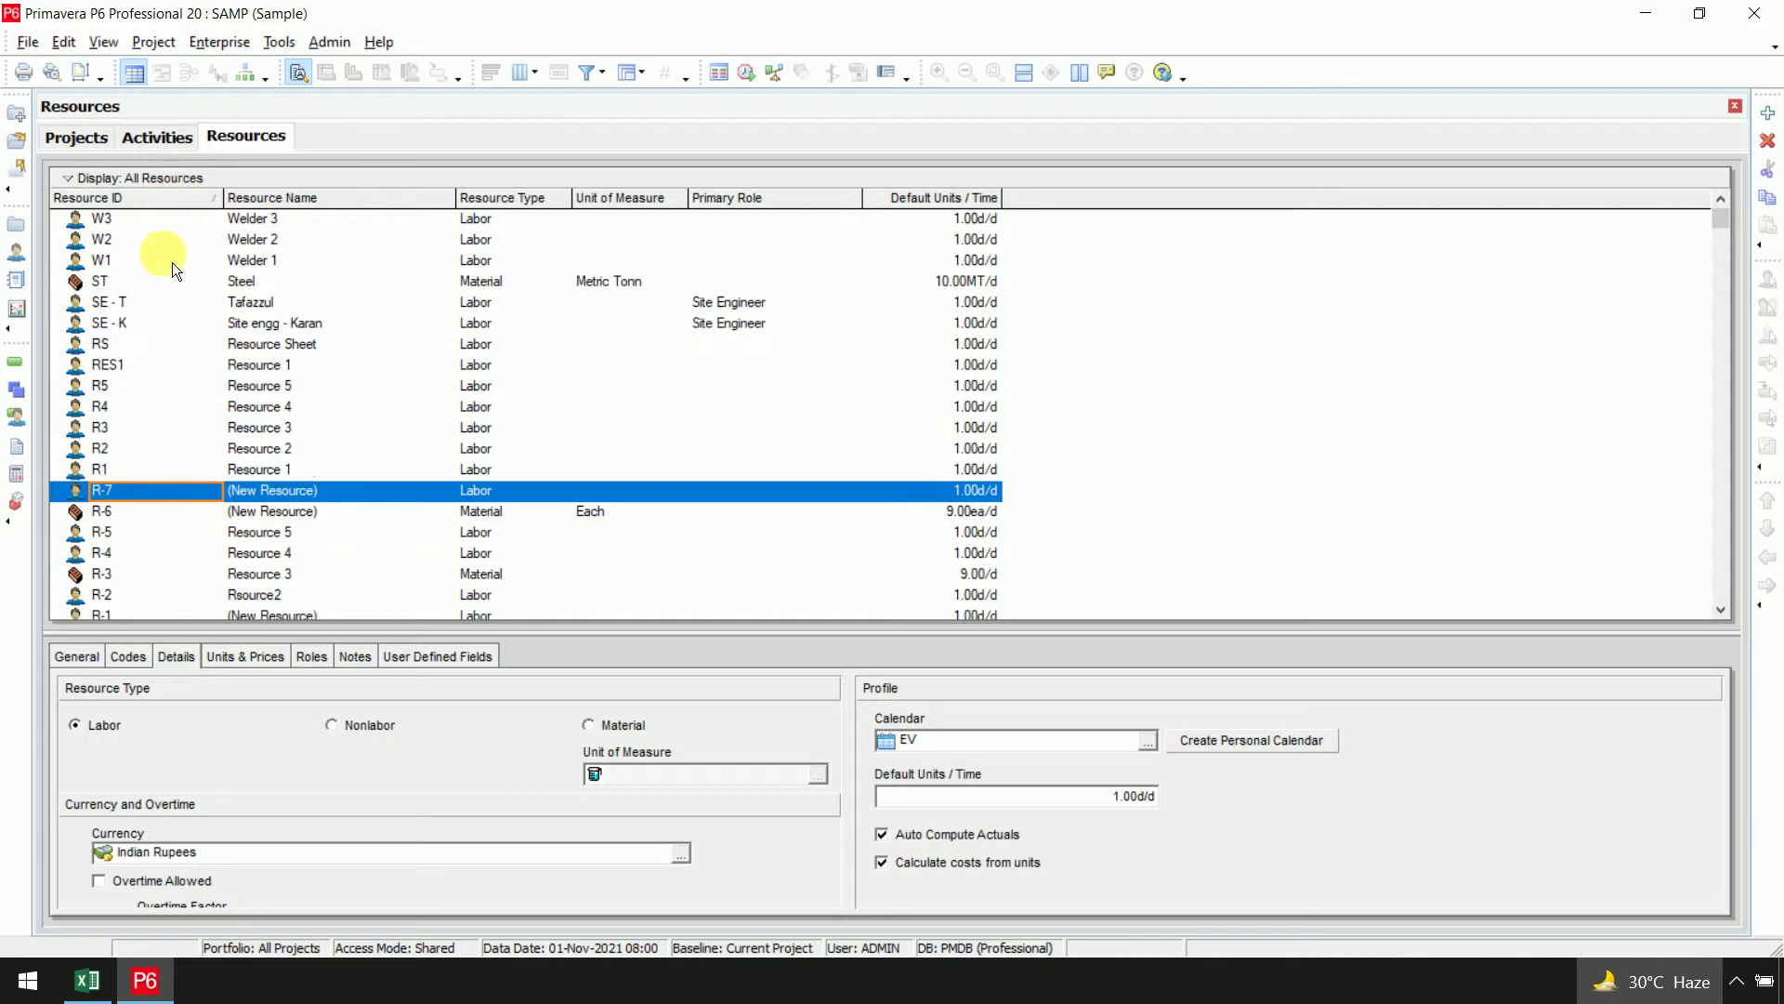
click(309, 199)
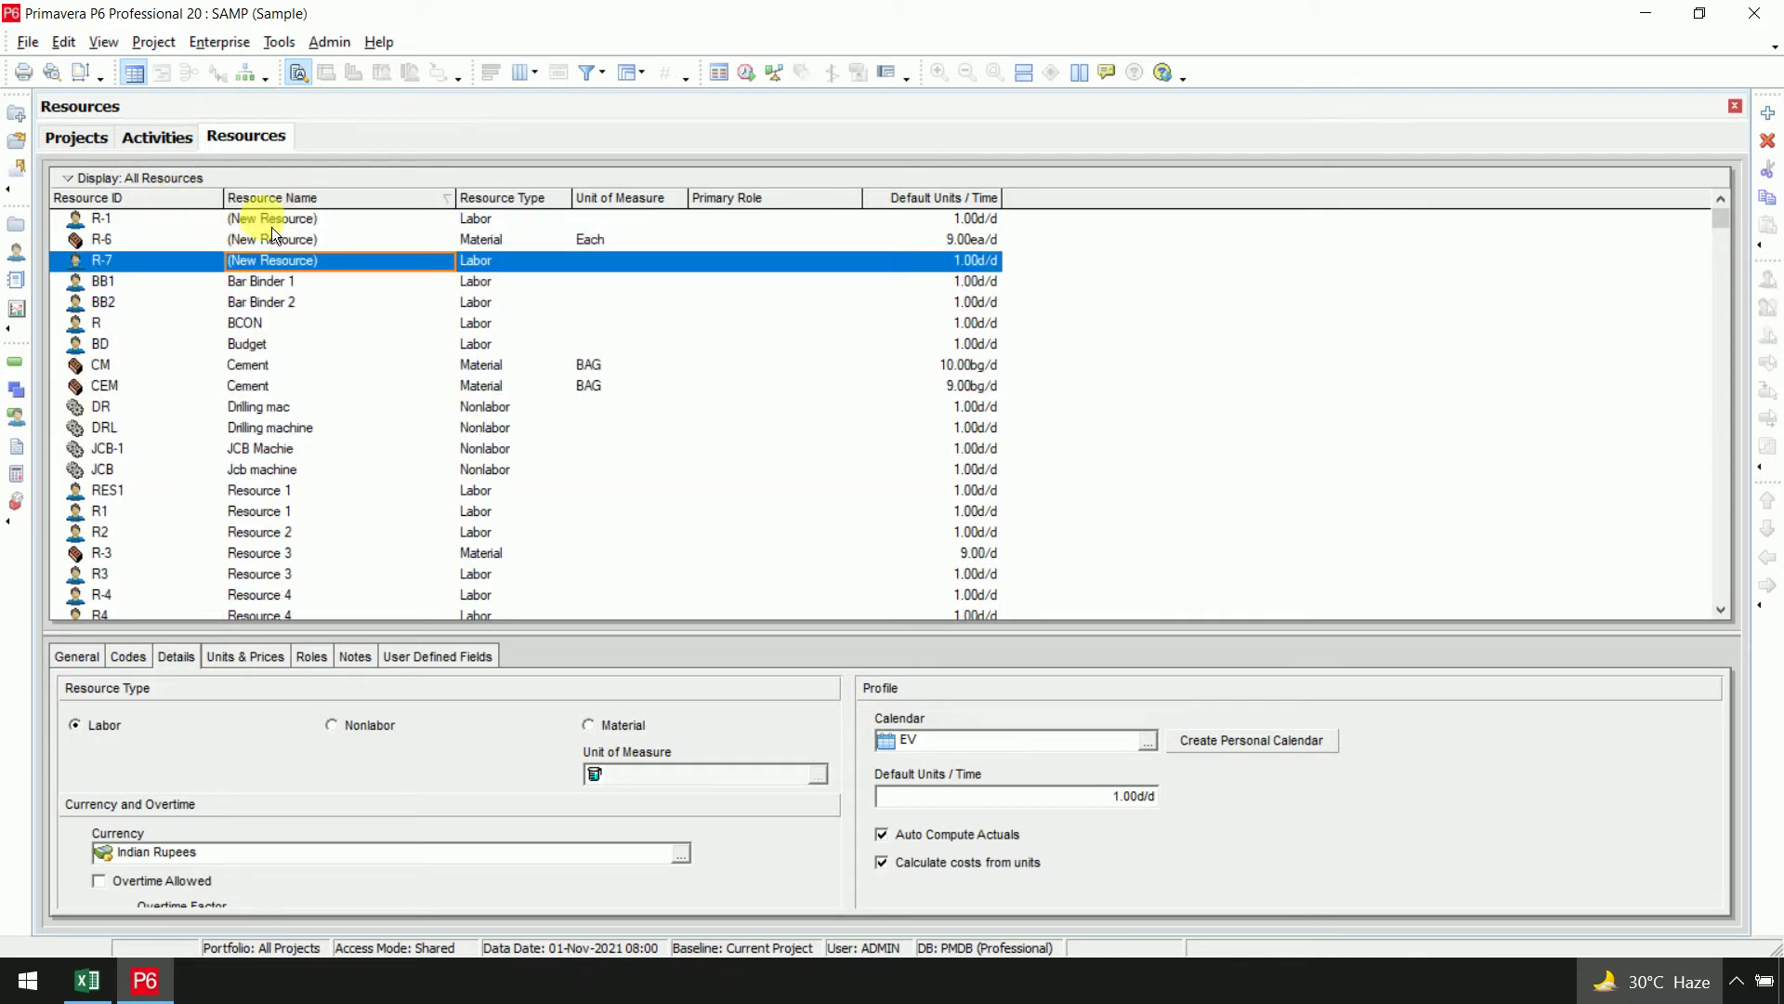
right_click(134, 256)
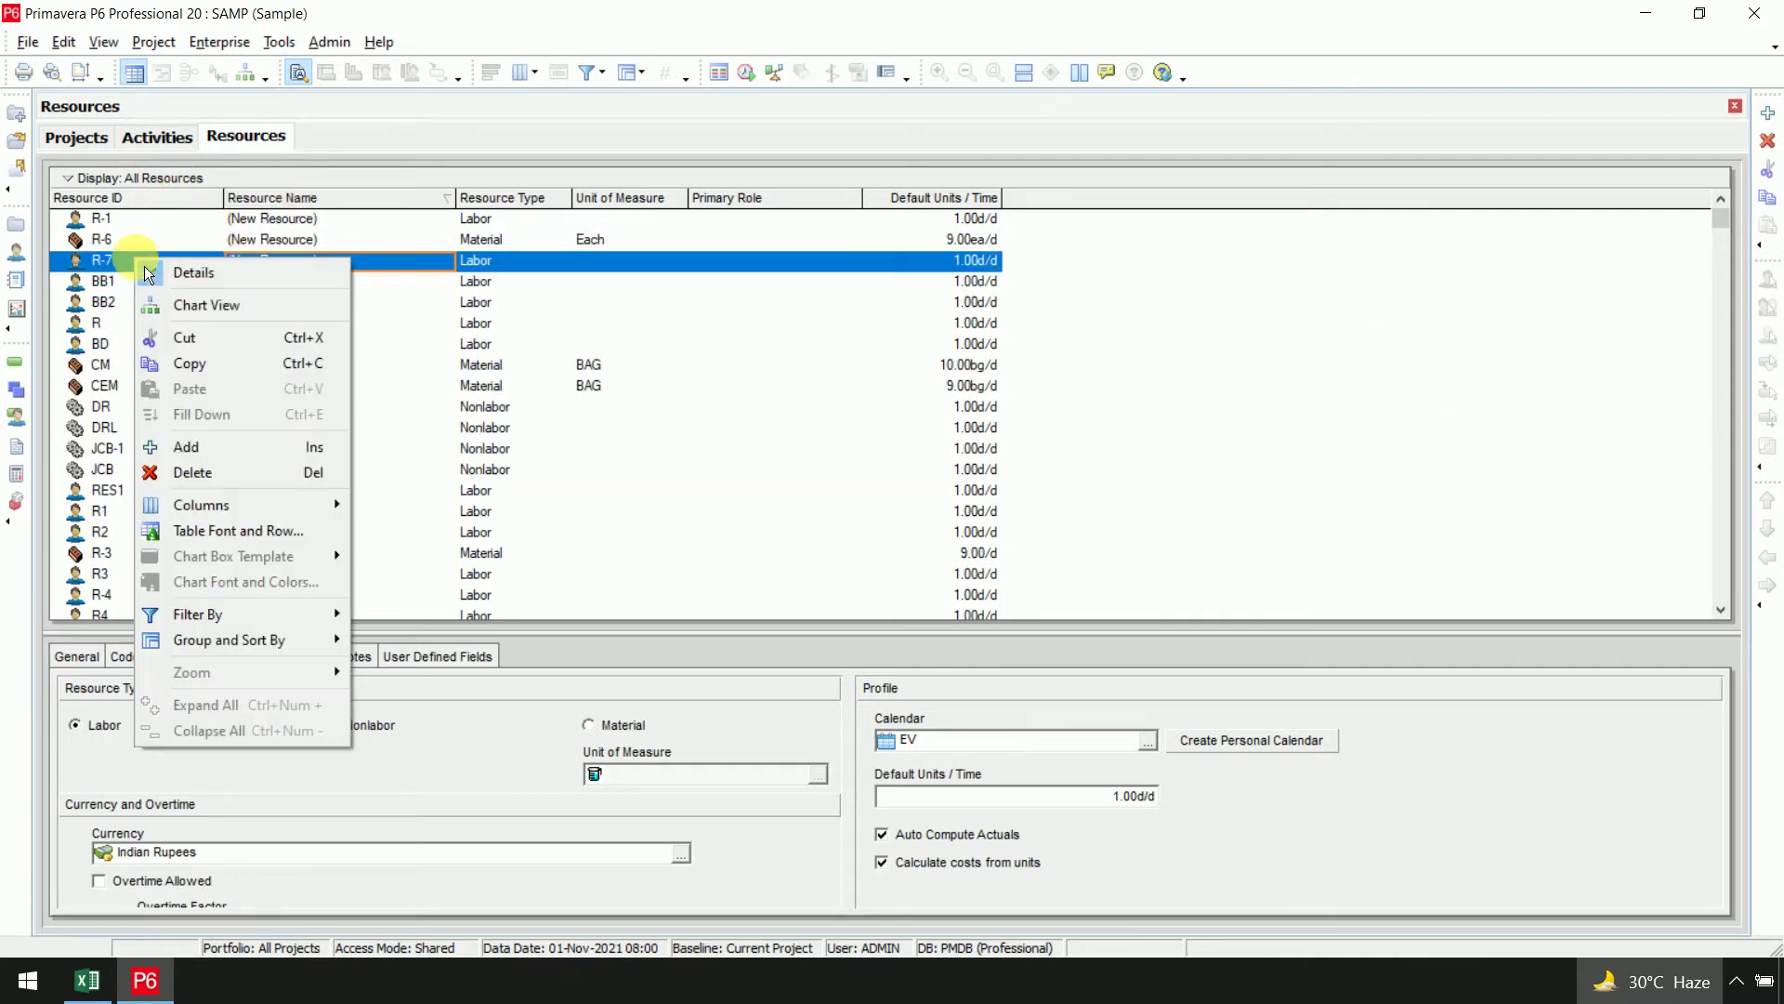
click(119, 259)
click(116, 181)
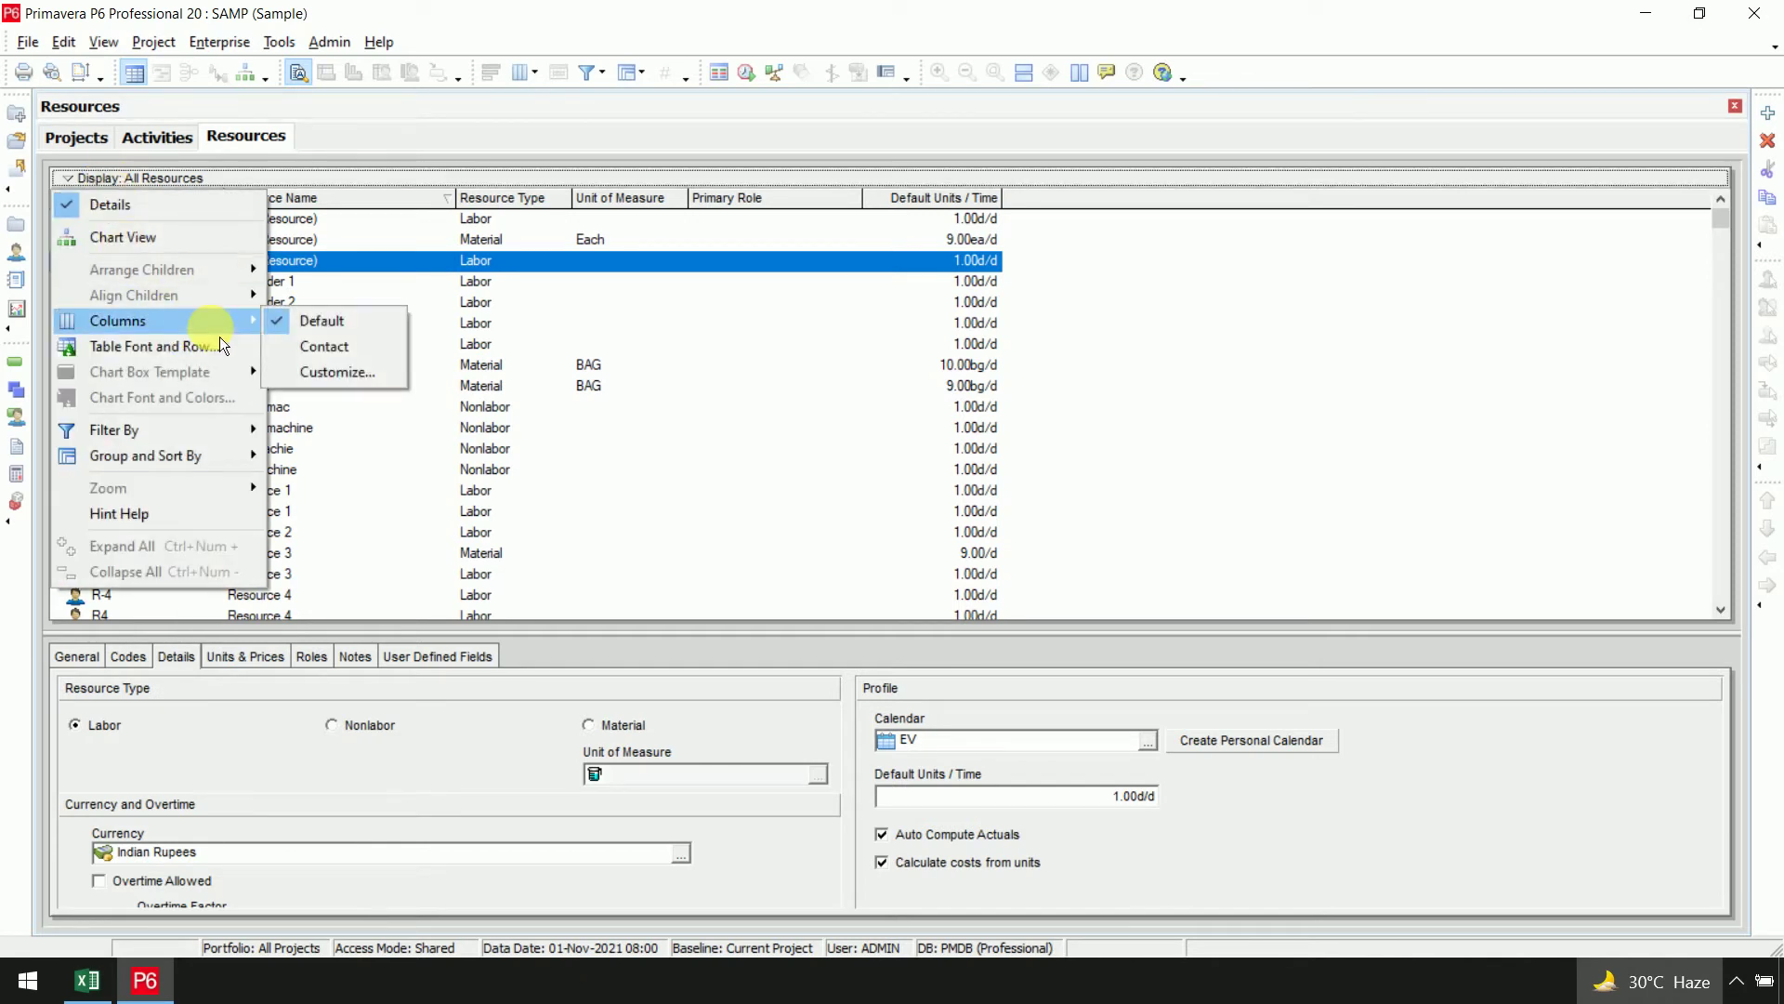
mouse_move(226, 433)
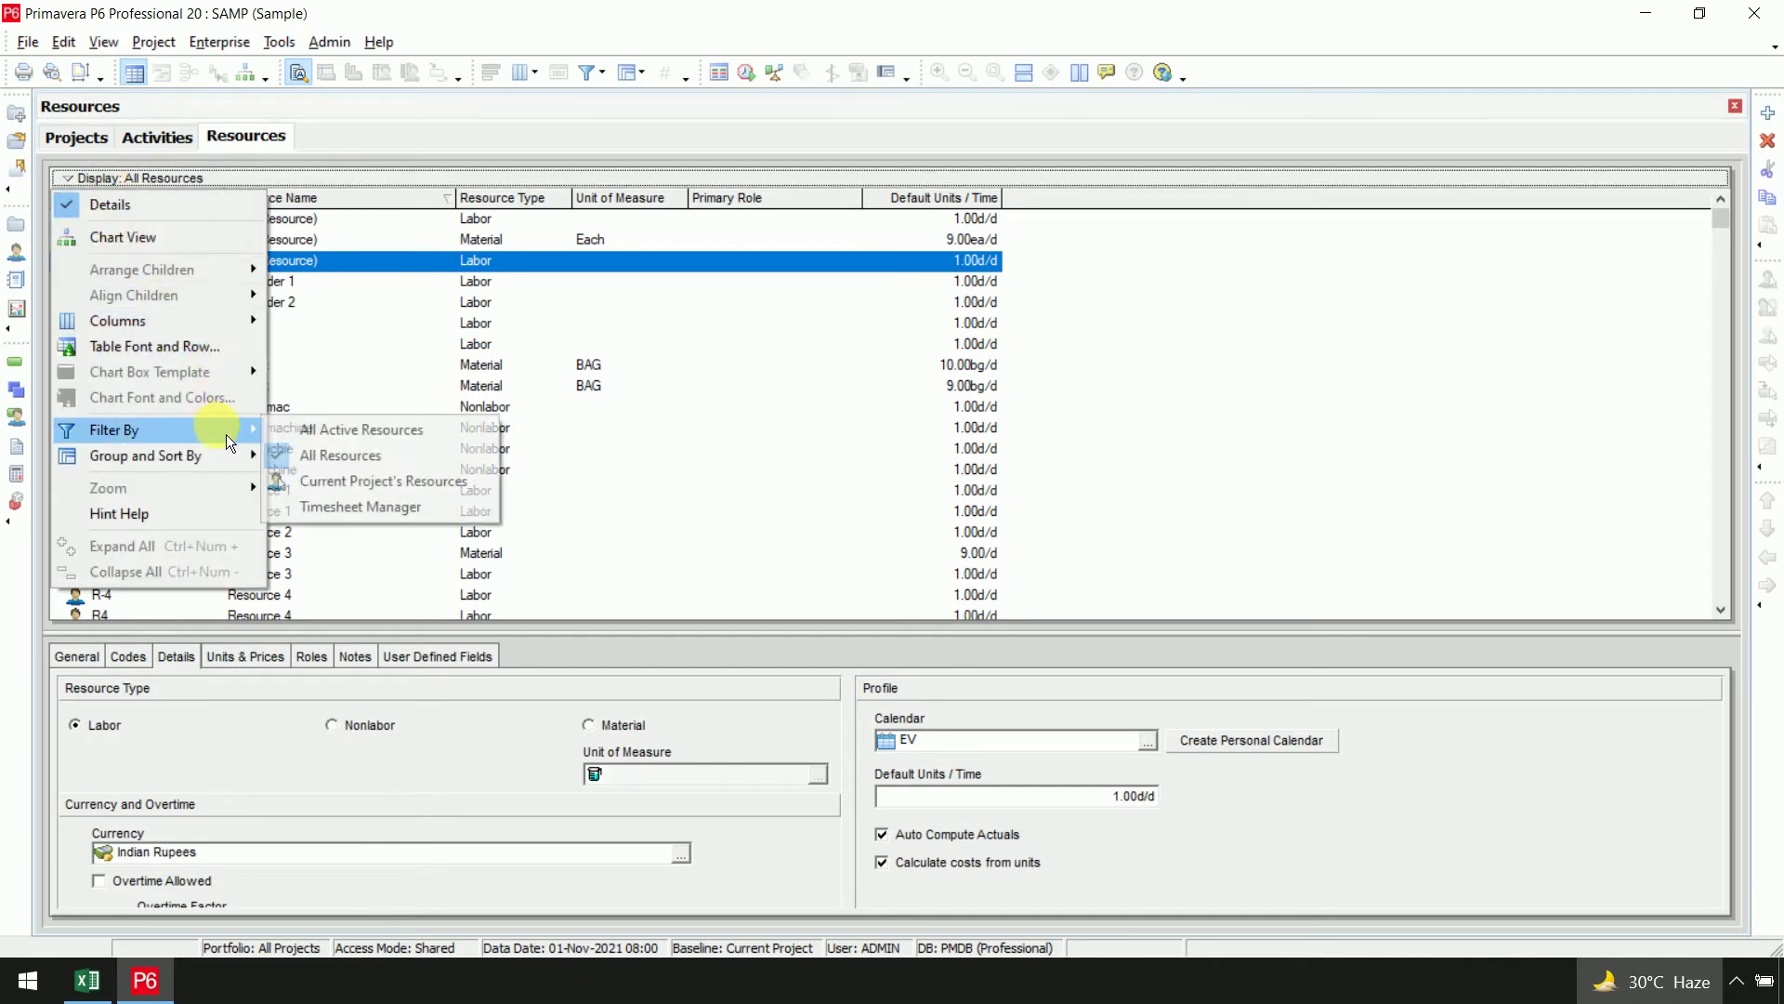
click(319, 459)
Rename resource R-7 to ID SAMP with name Sample
click(166, 220)
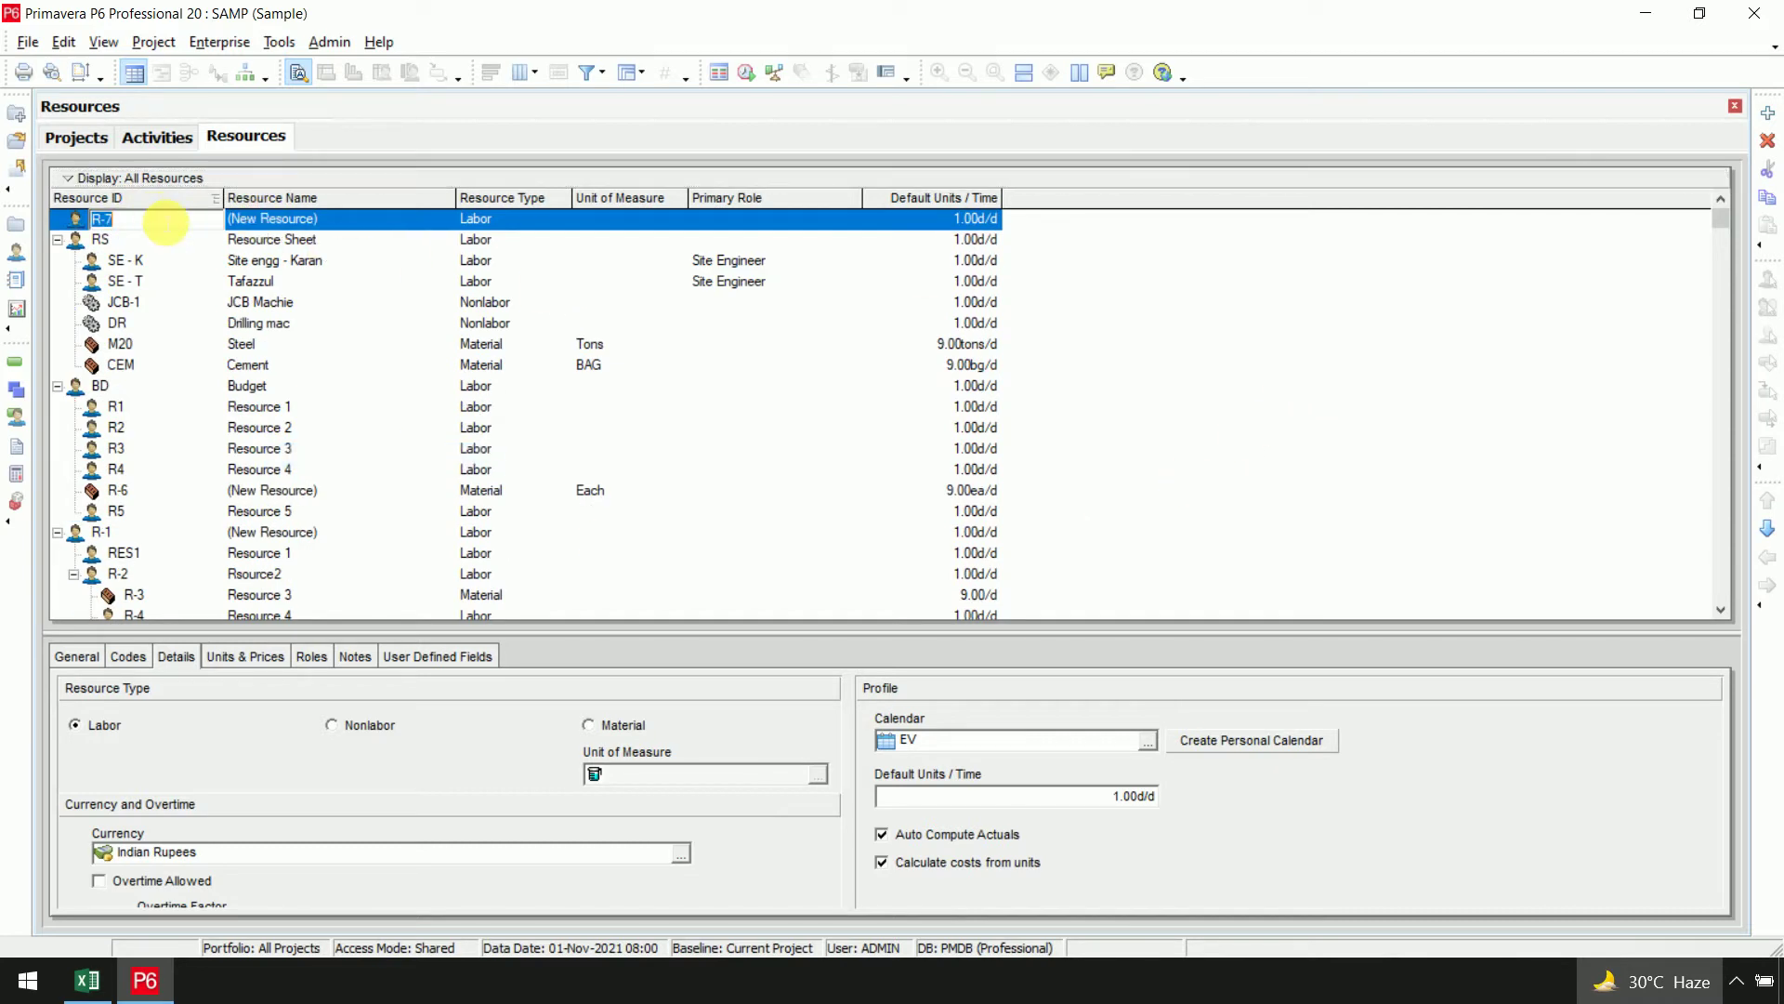
text(SAMP)
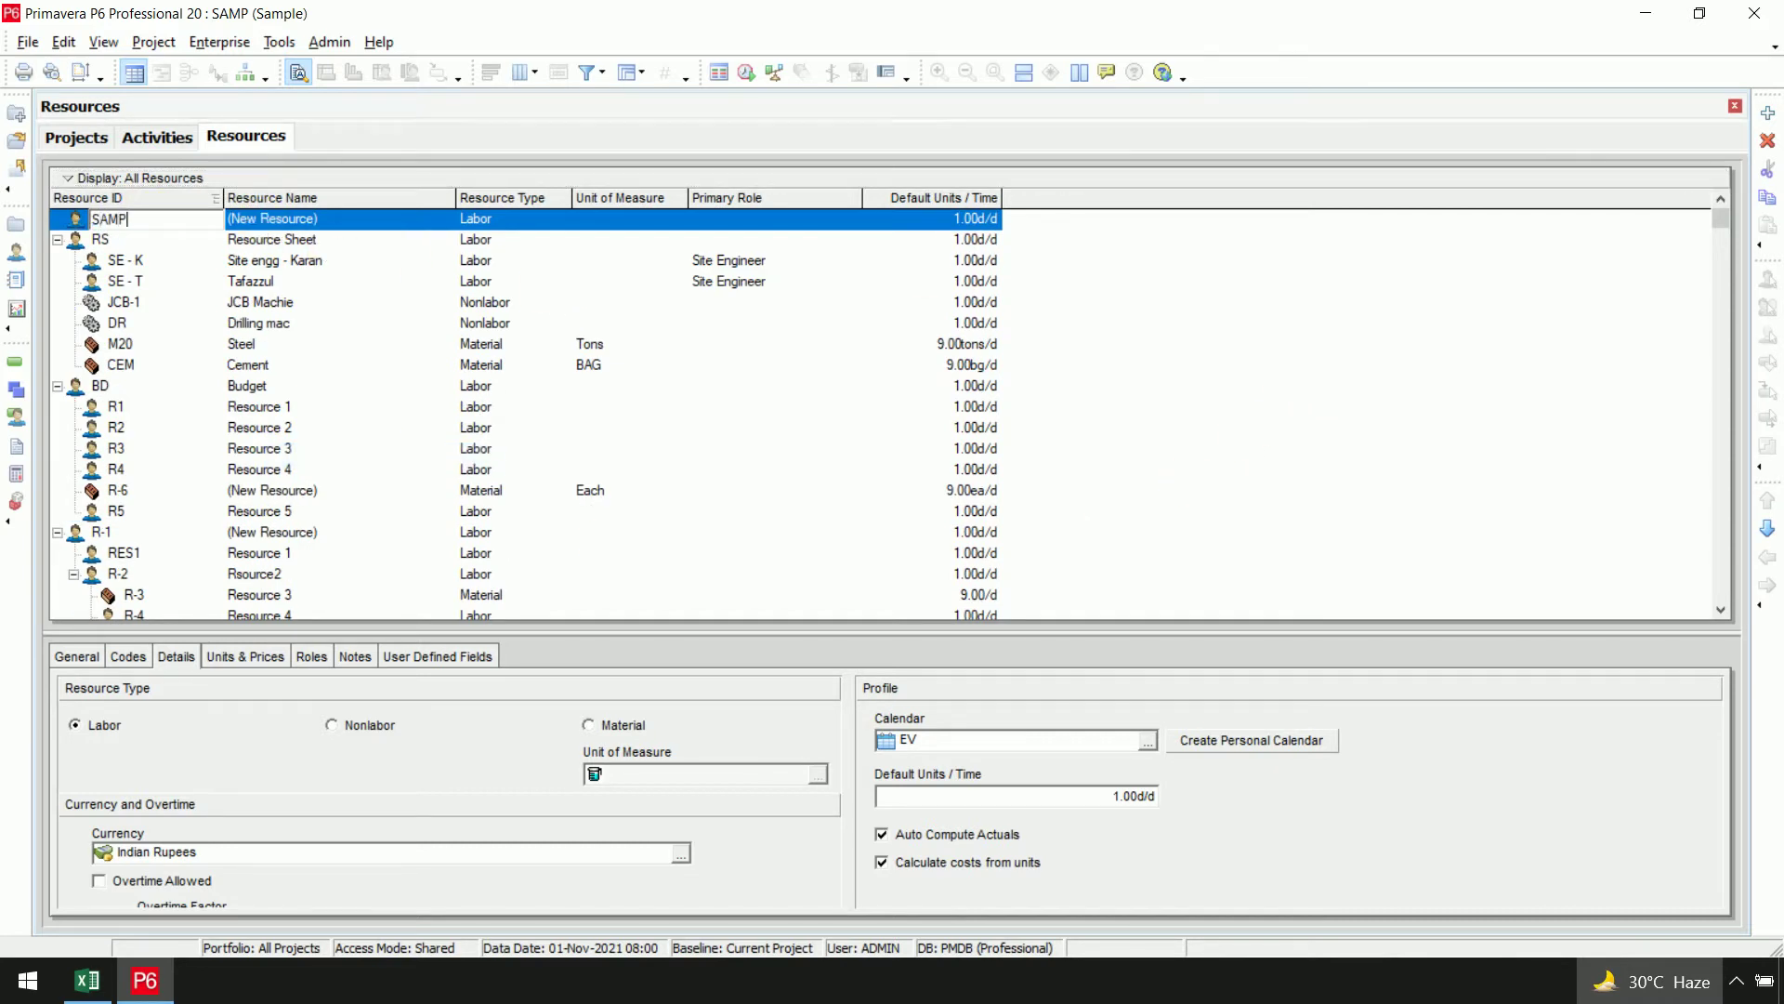
key(Return)
click(358, 219)
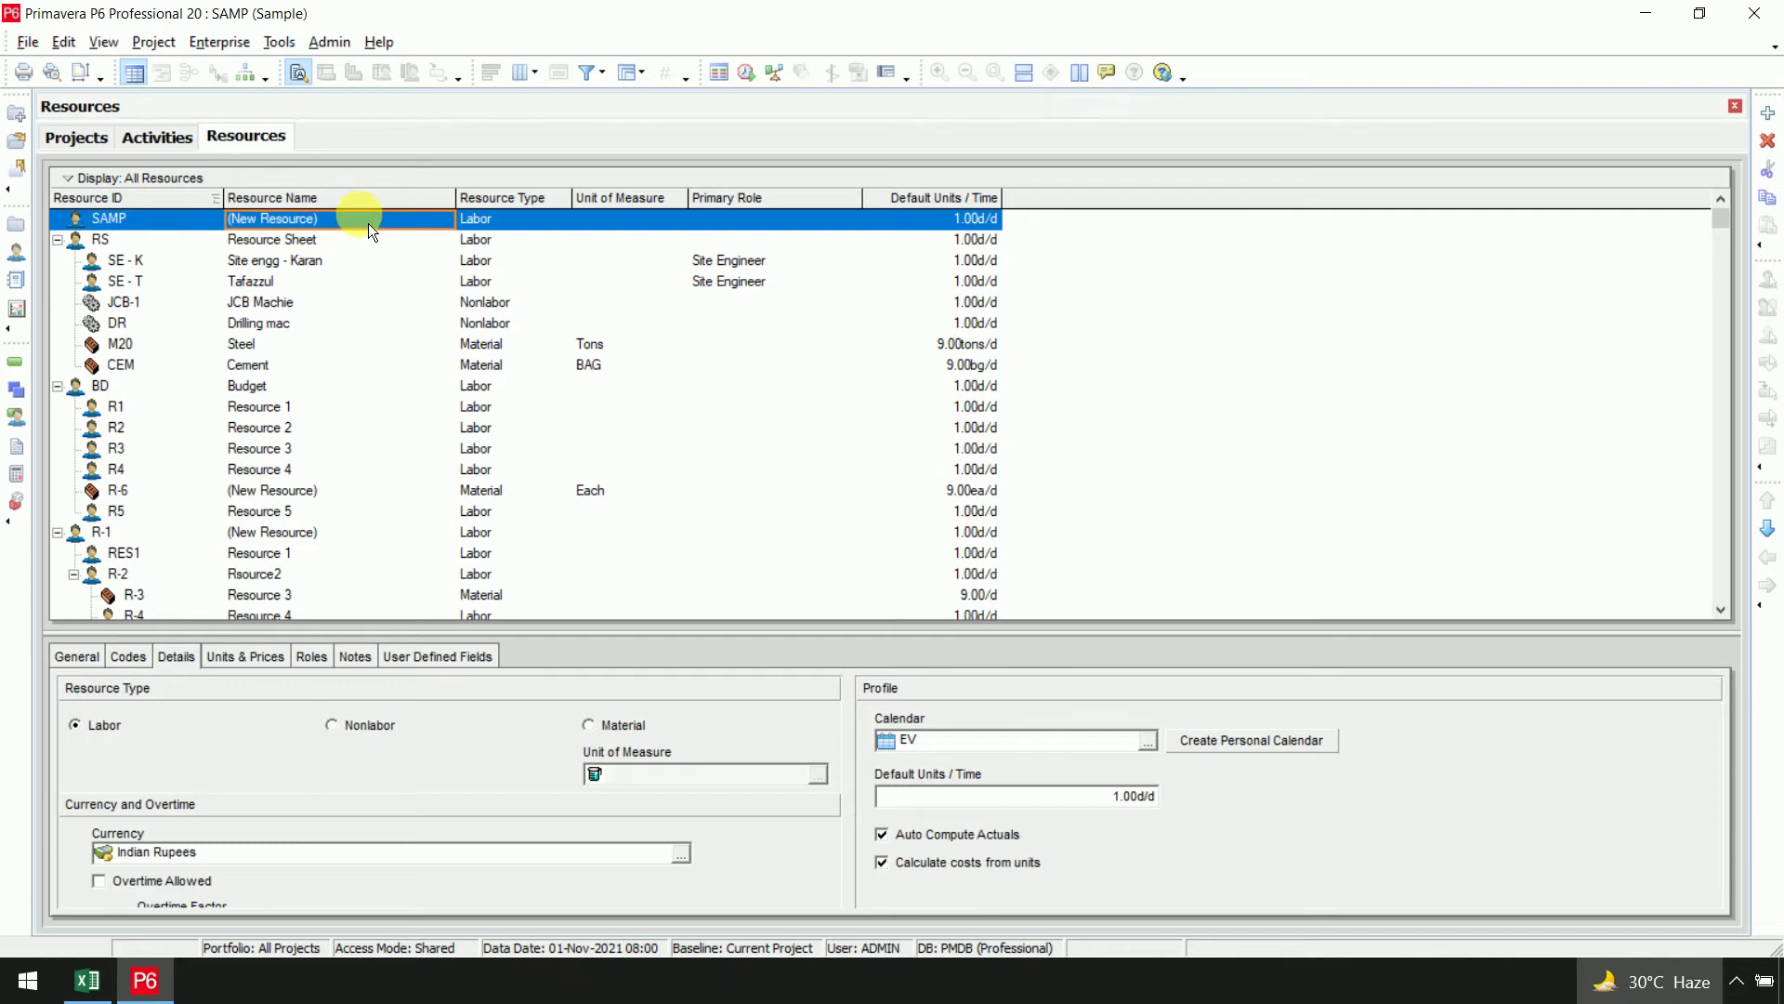
text(Sample)
key(Return)
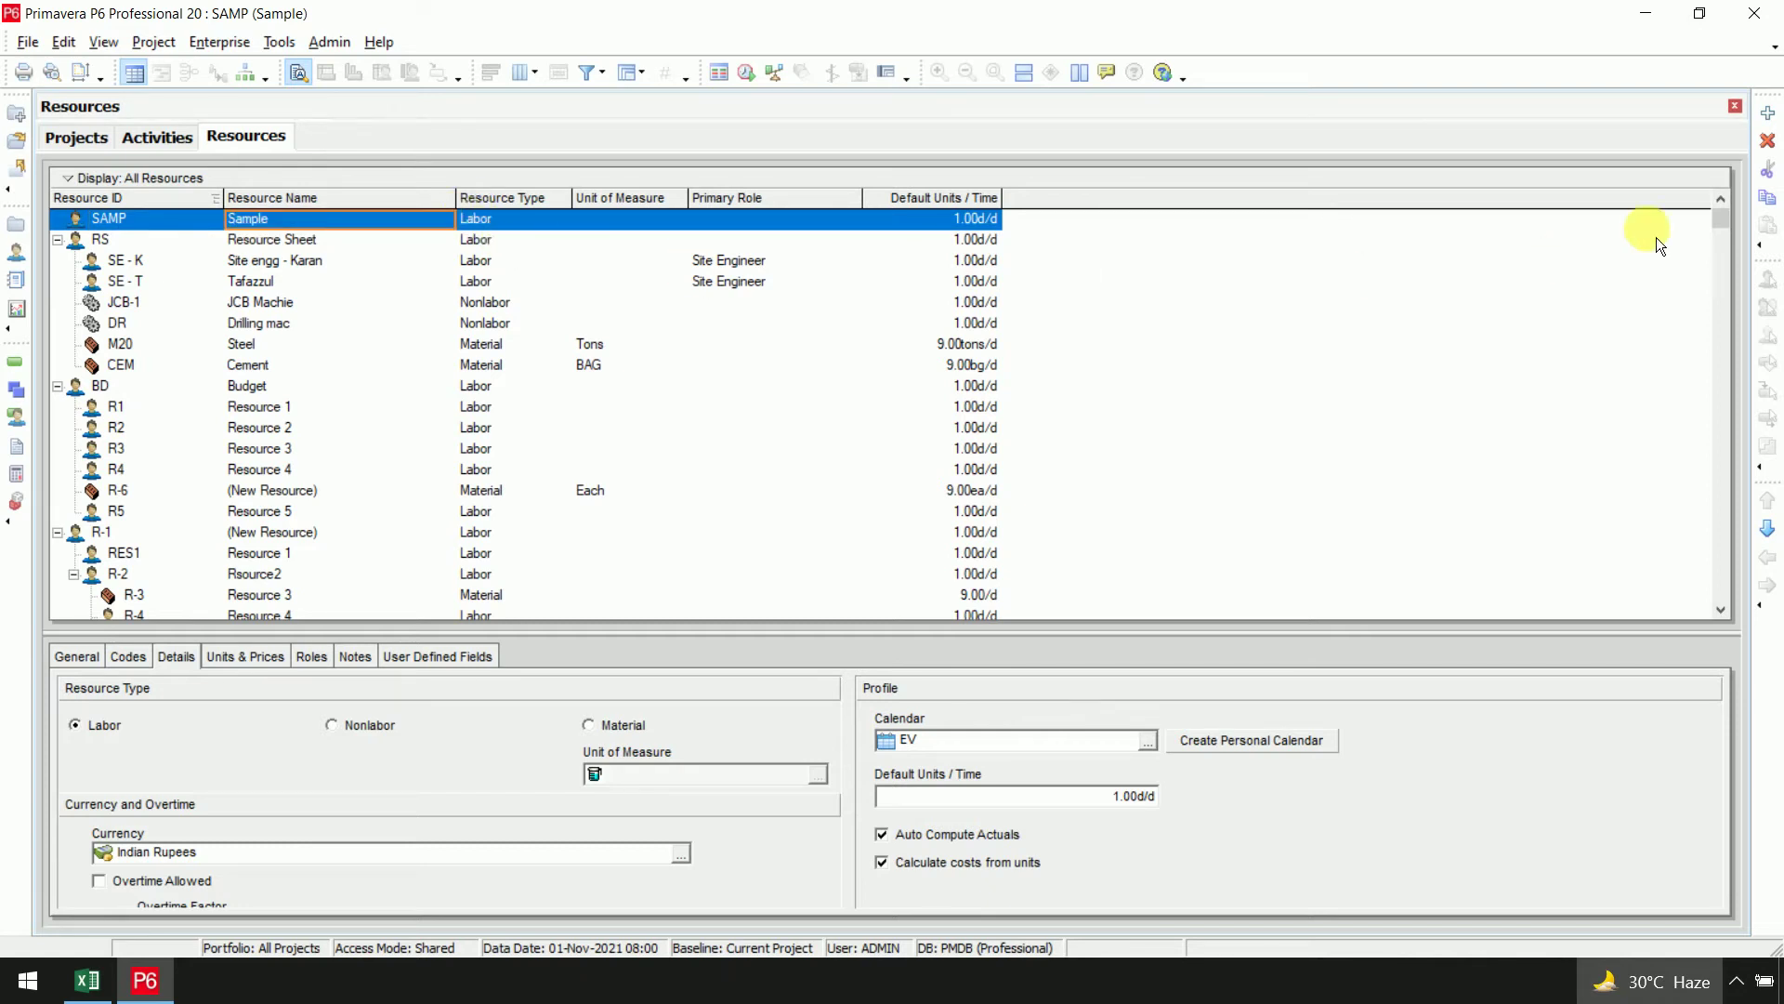
Add child resources under SAMP, giving the first one ID S1
click(1766, 115)
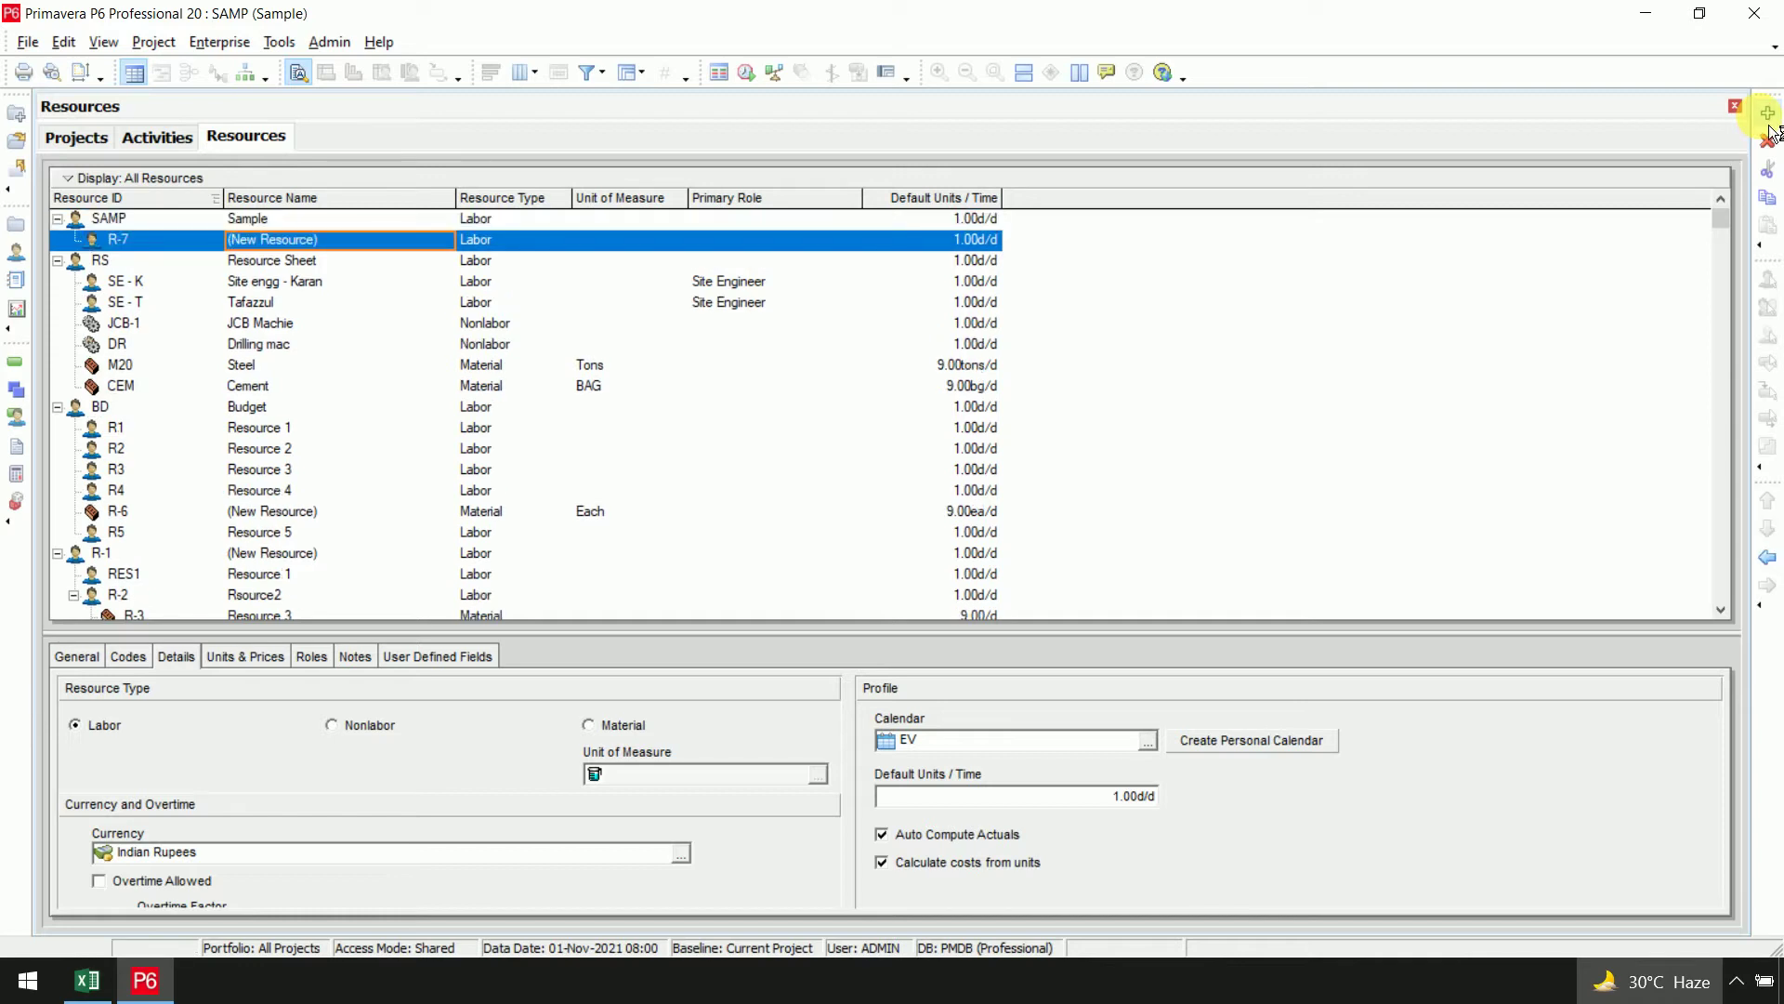
click(199, 242)
text(S)
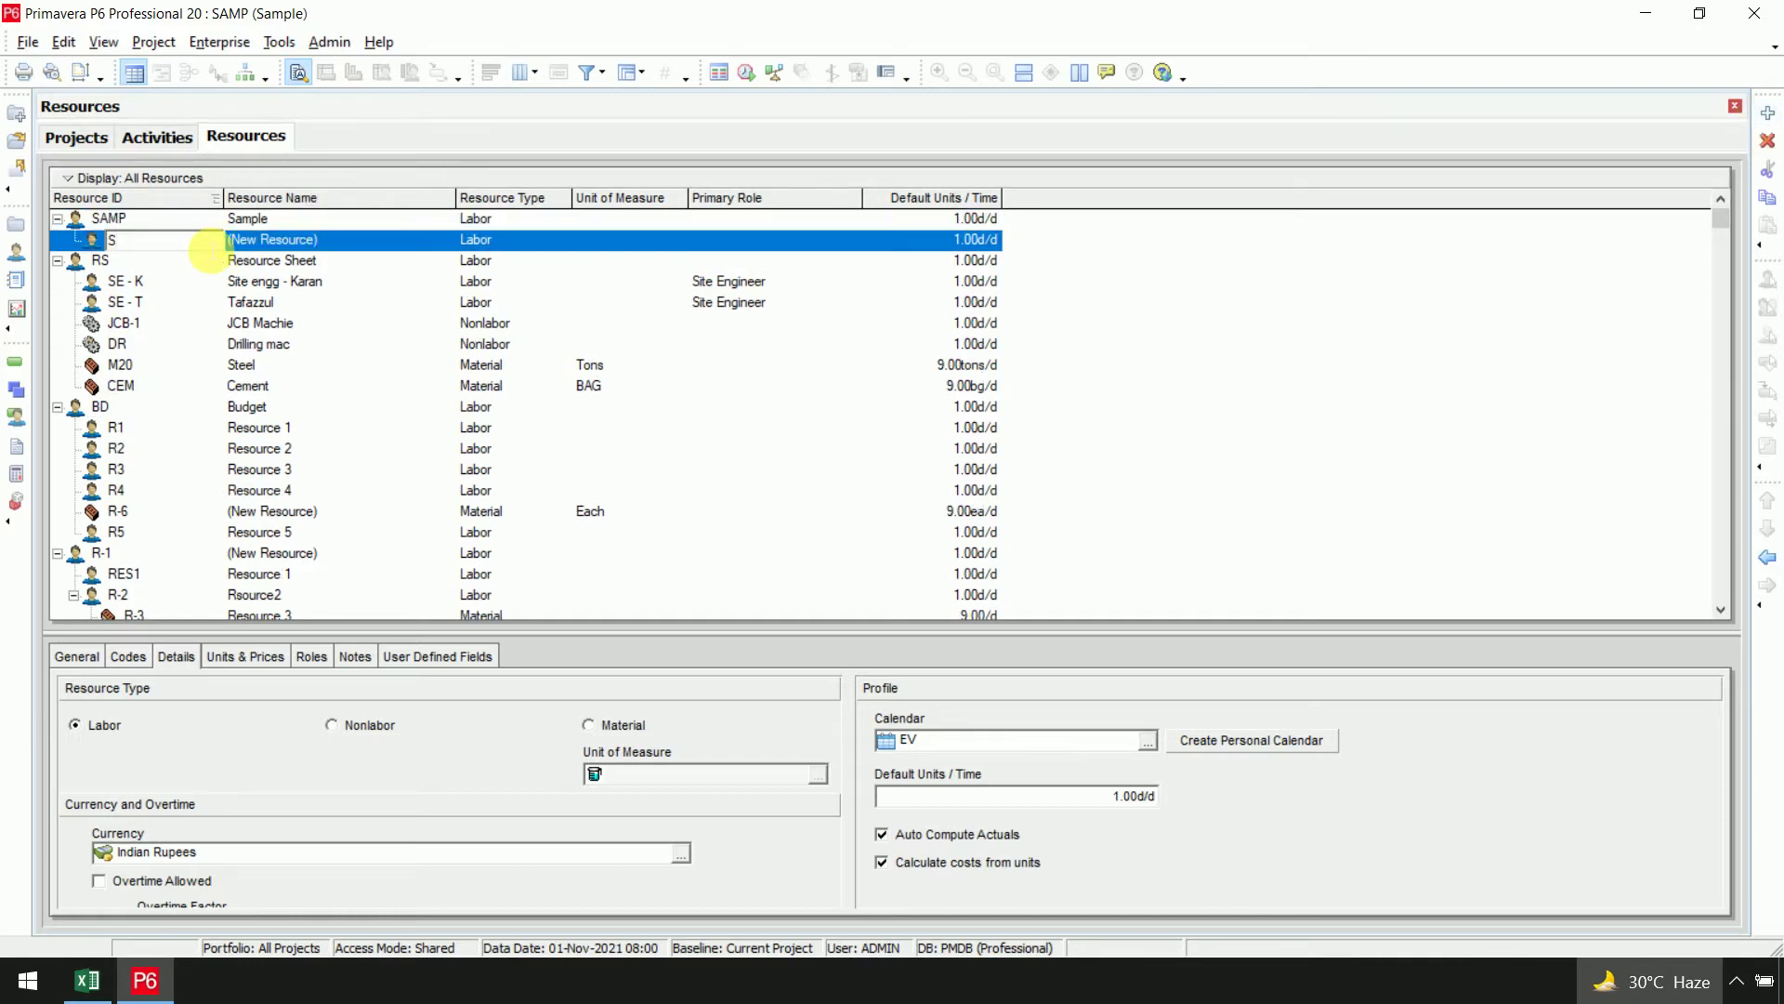
text(1)
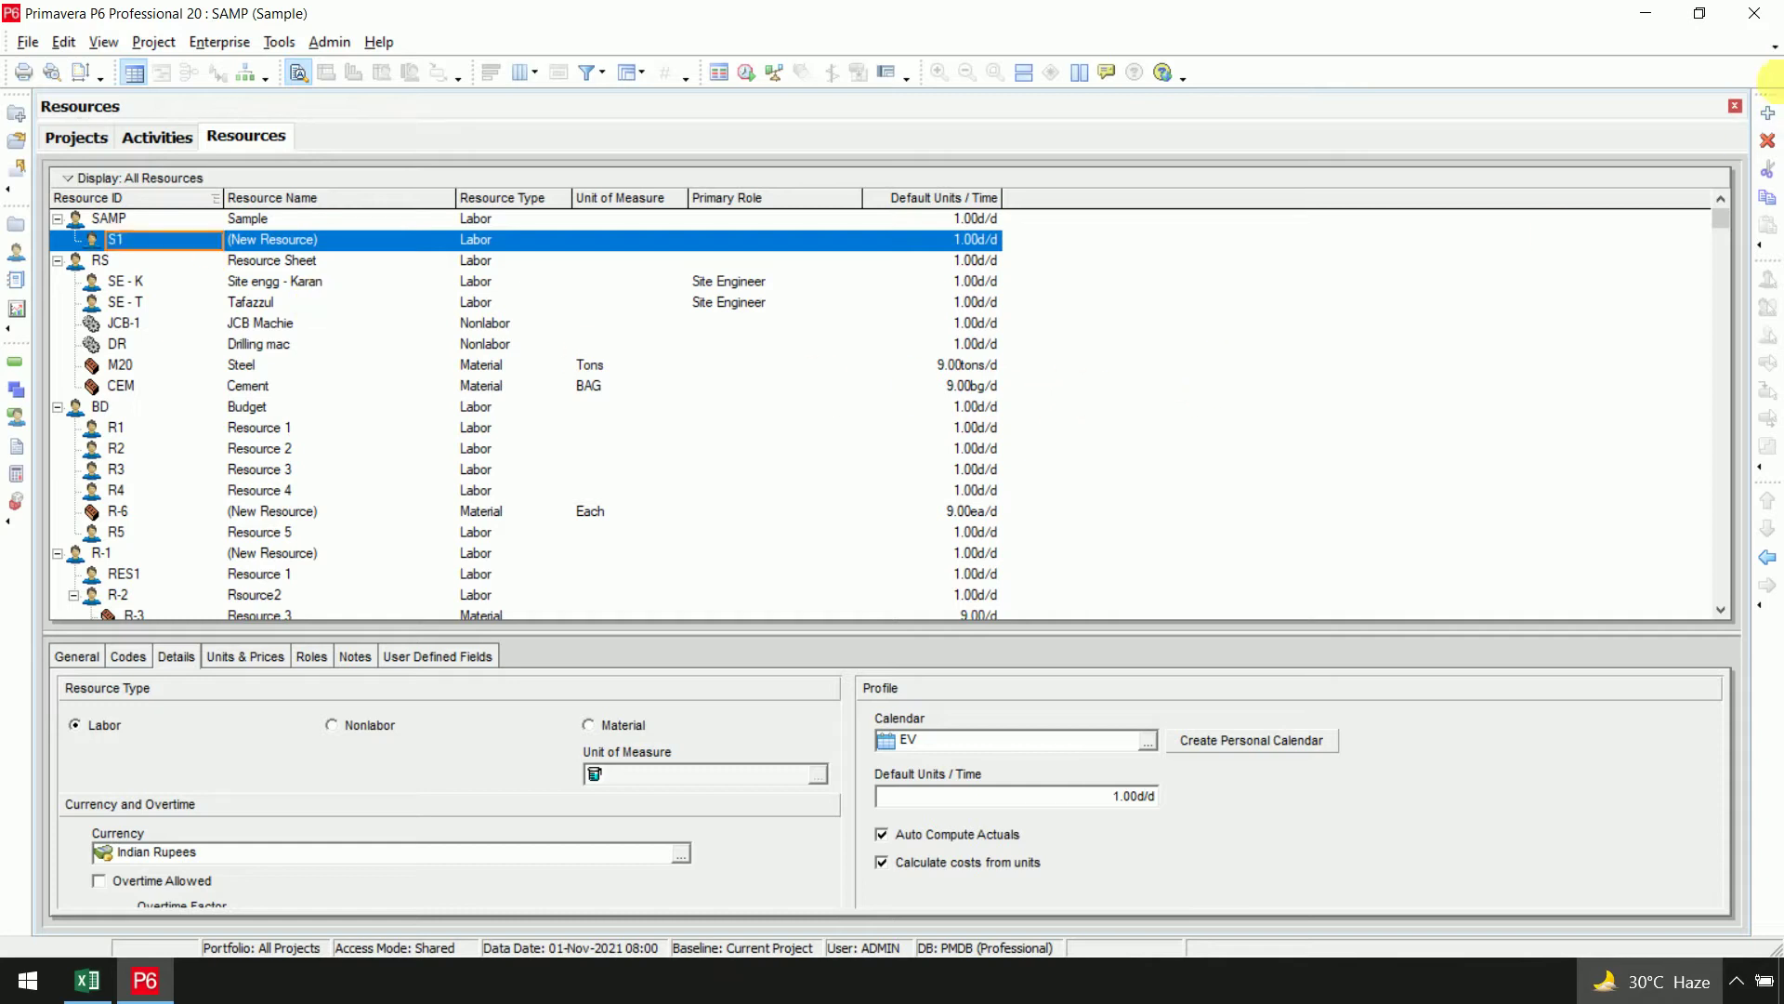
click(1767, 113)
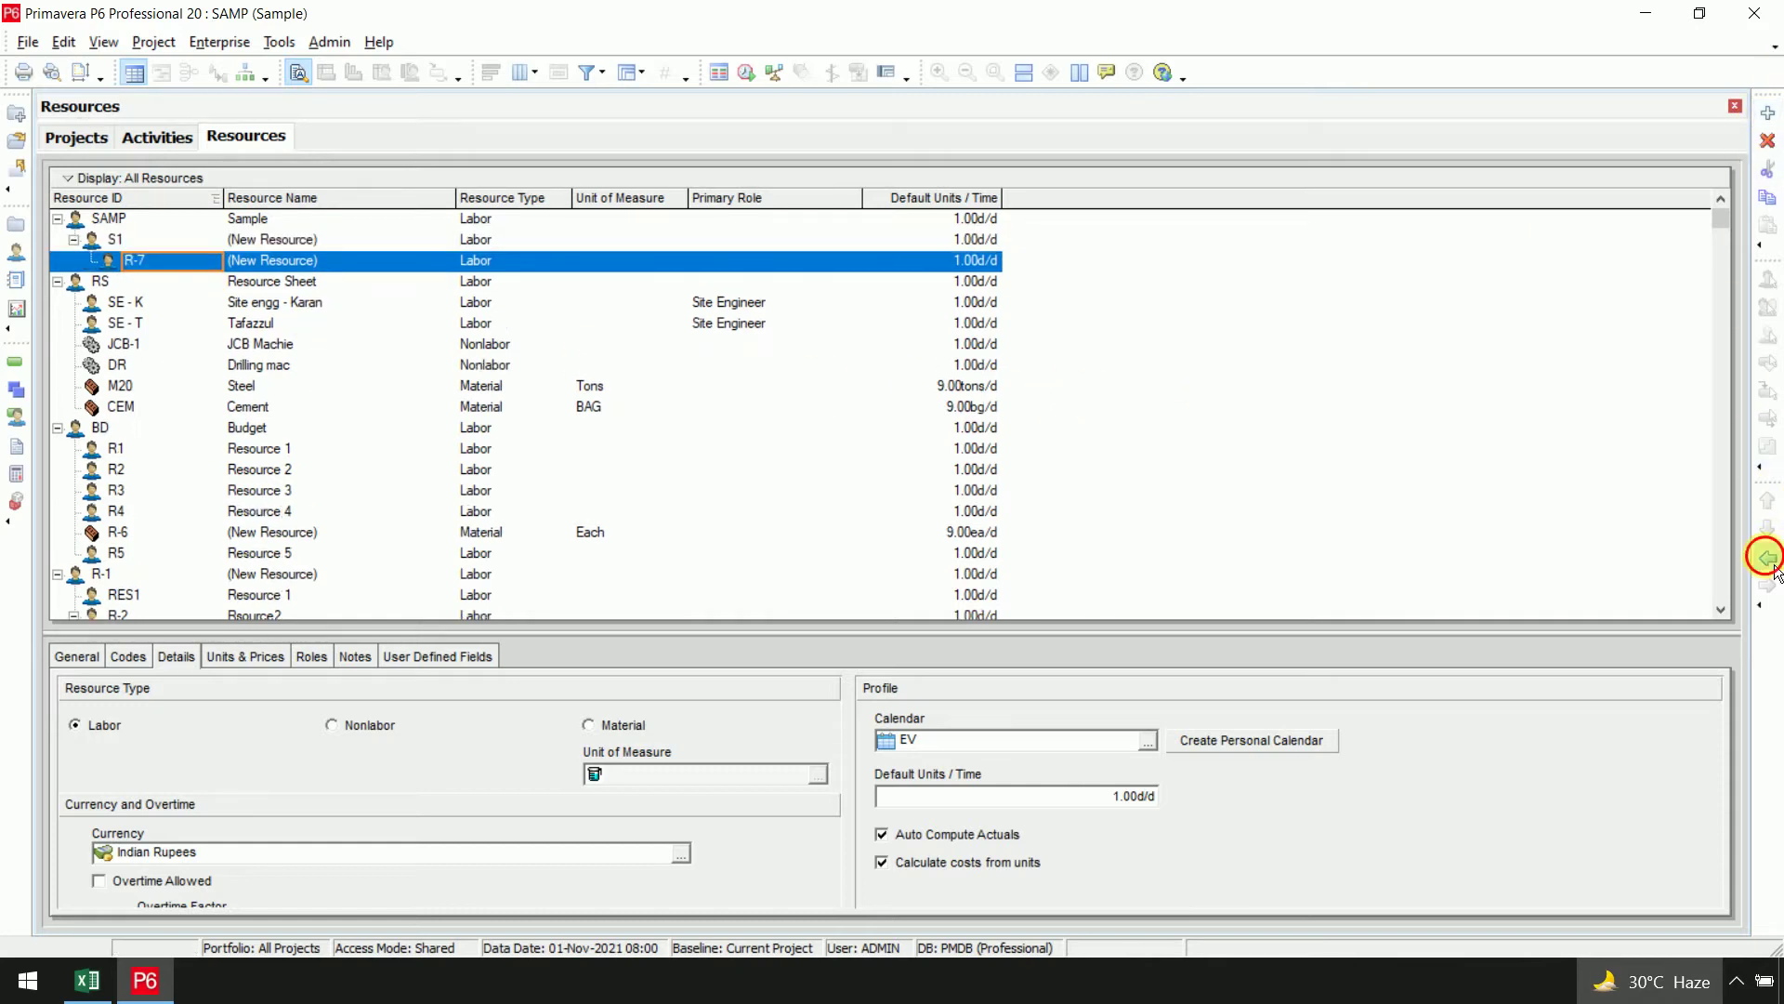
click(1767, 113)
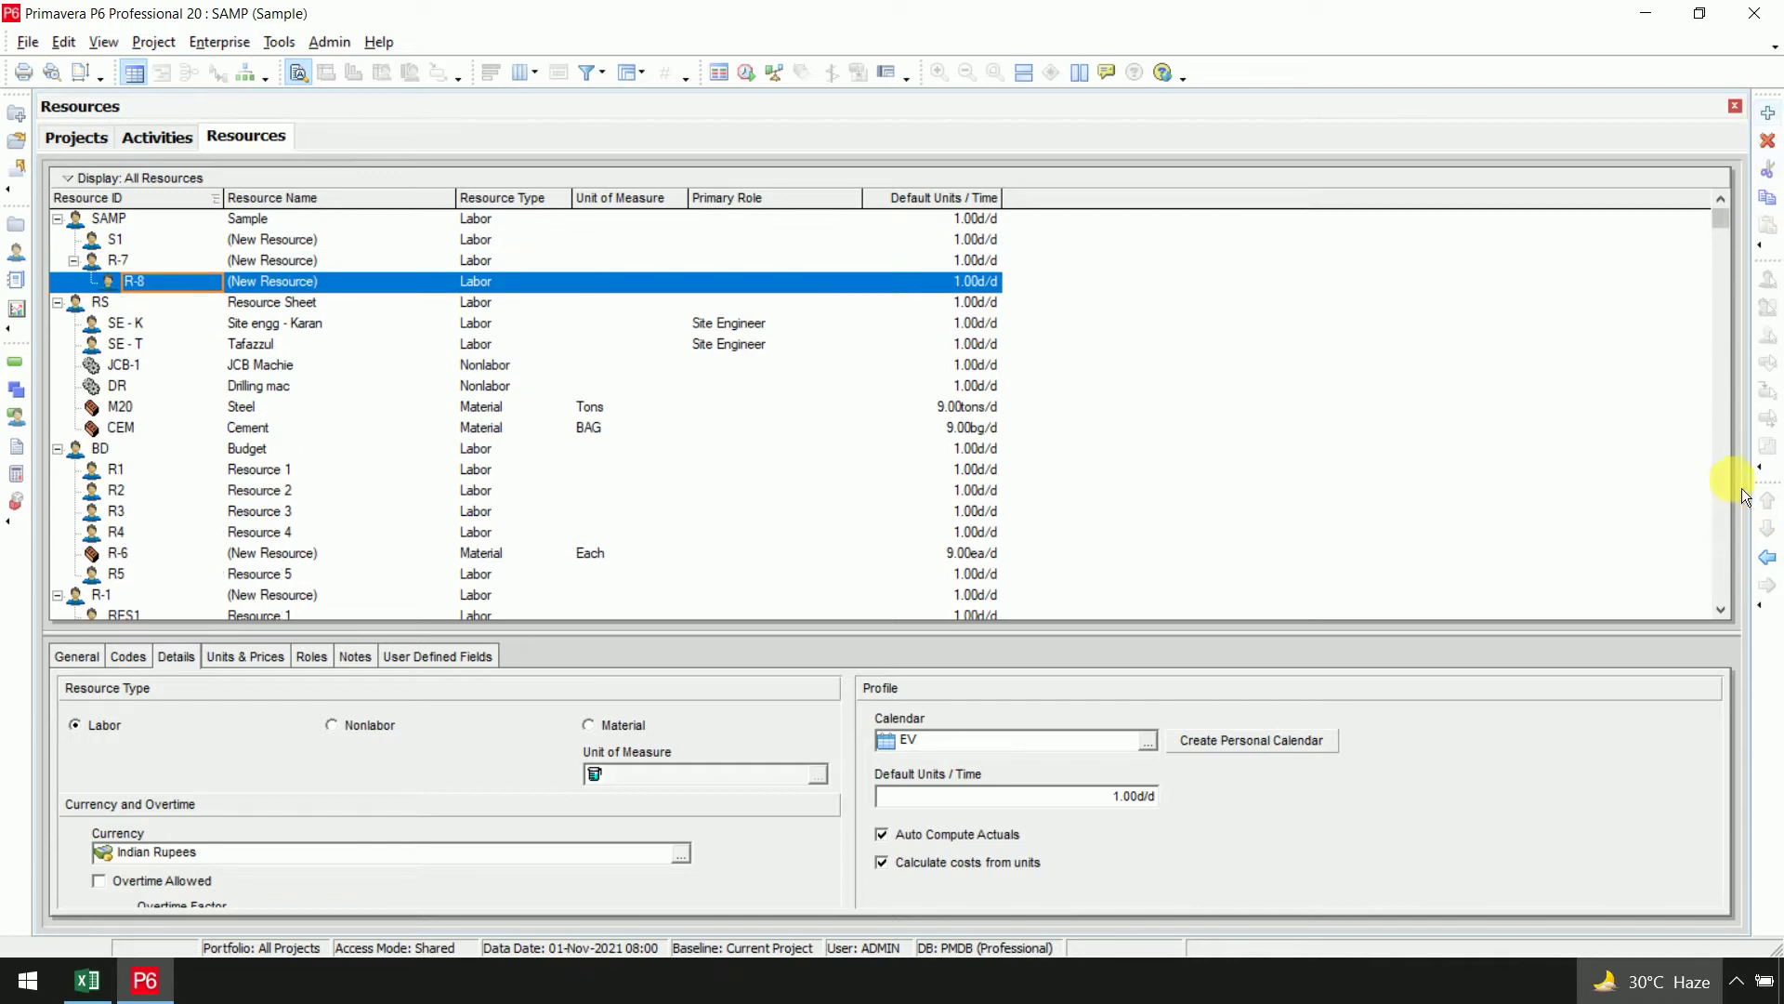
click(1768, 557)
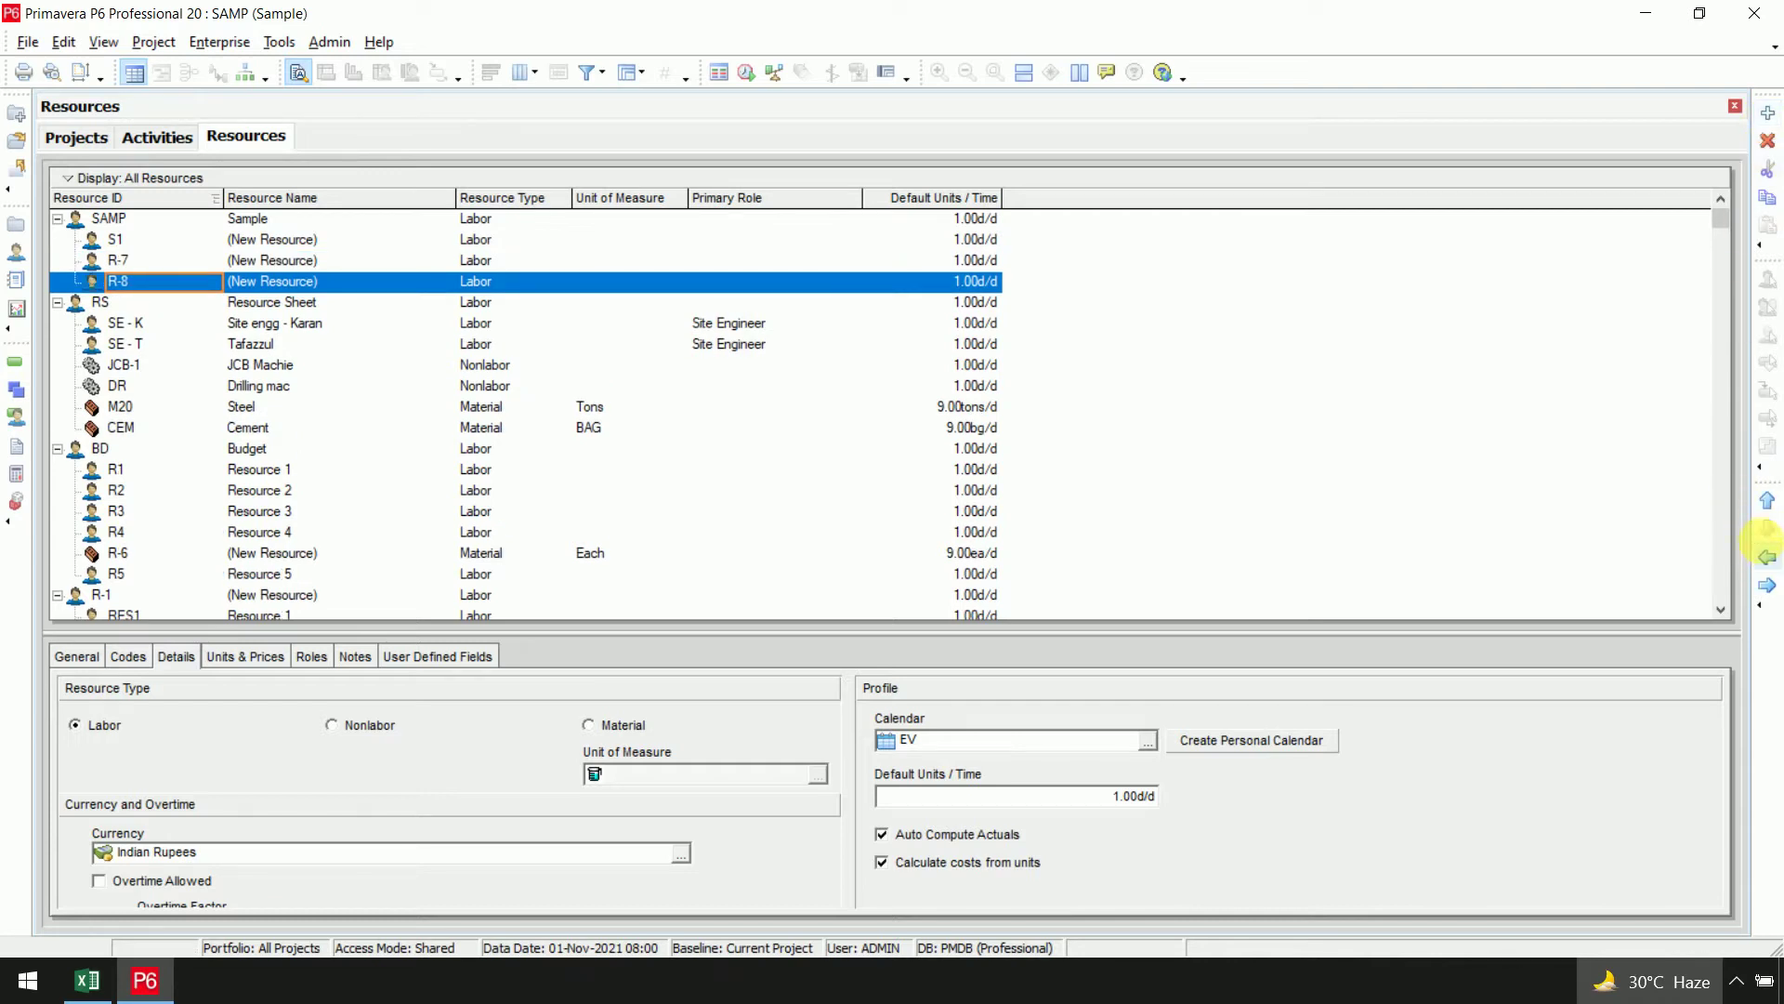
click(1768, 112)
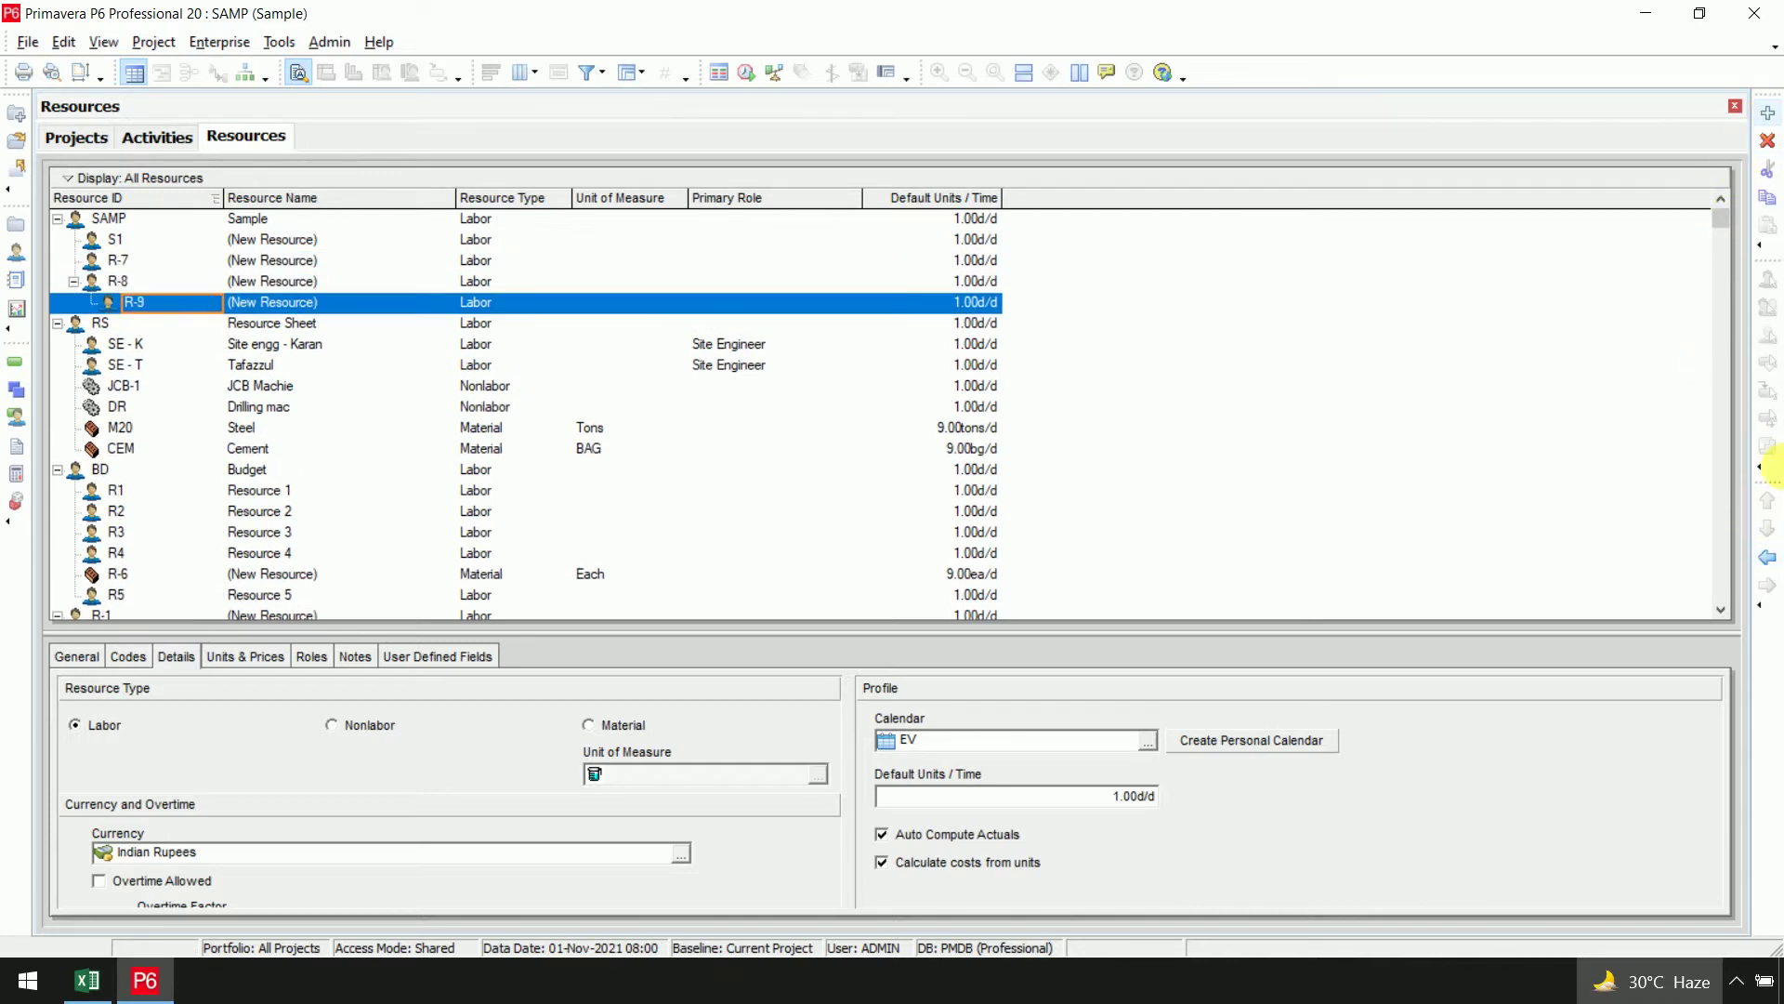
Change the remaining child resource IDs to S2, S3 and S4
click(147, 248)
click(160, 266)
text(S2)
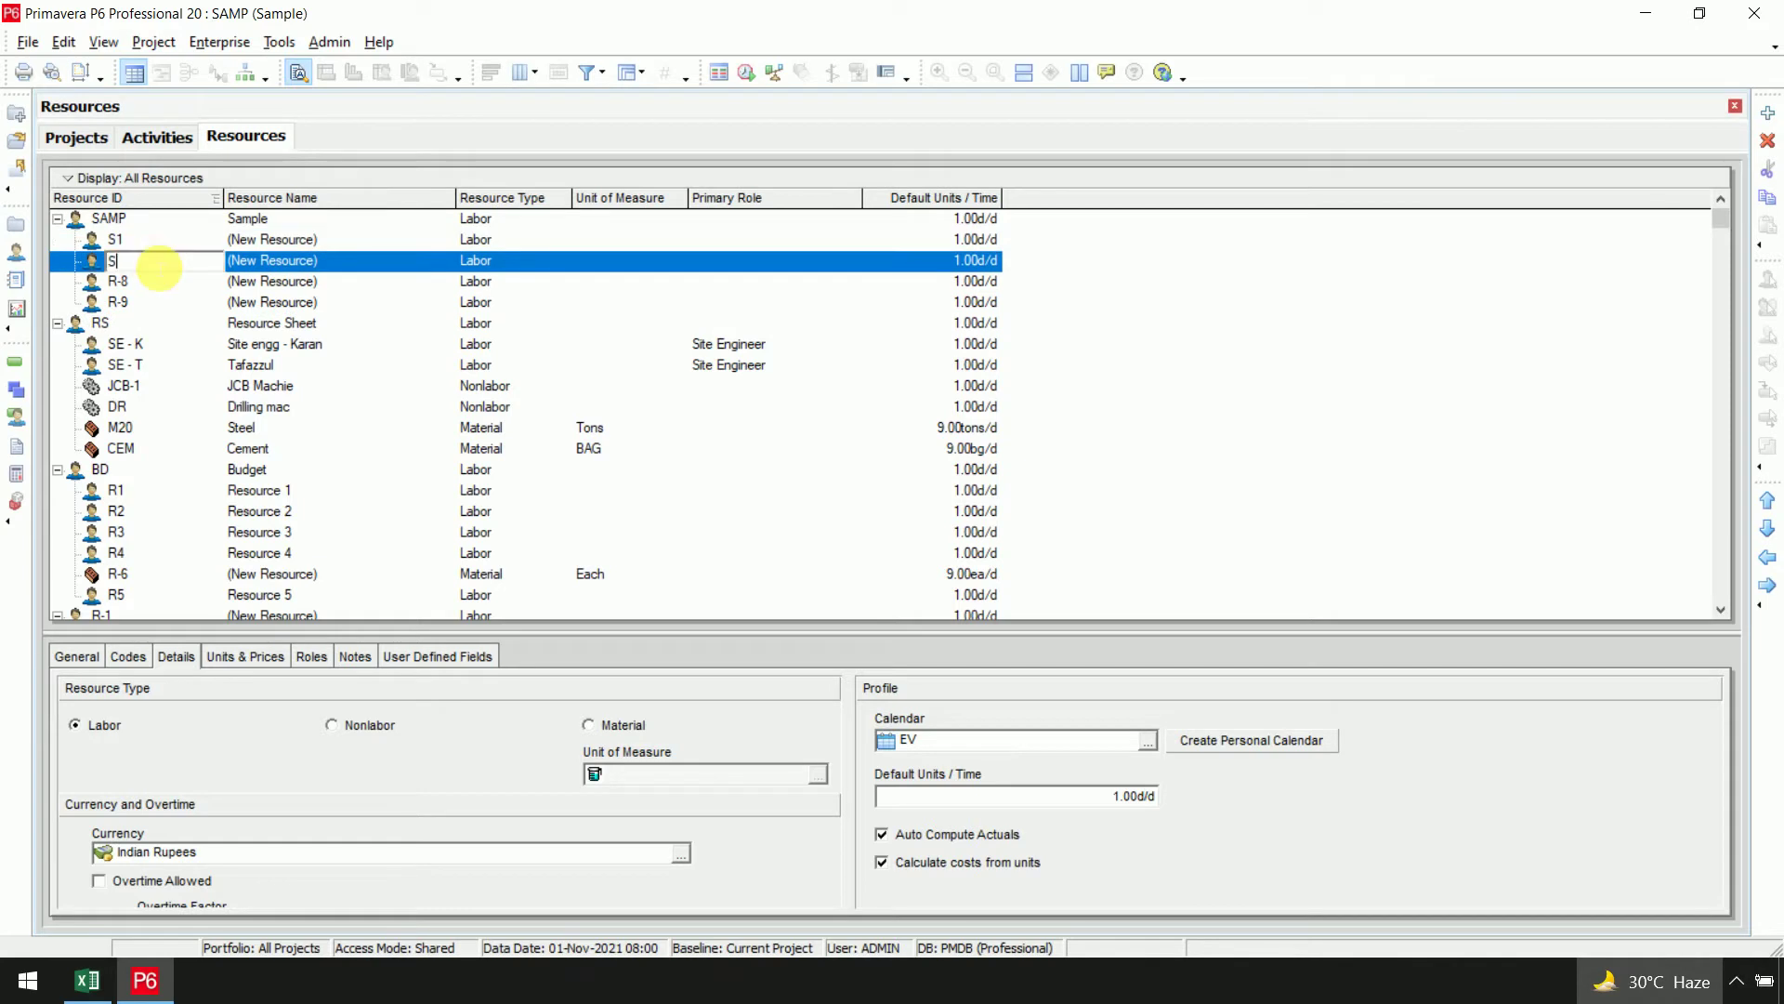
click(159, 280)
text(S3)
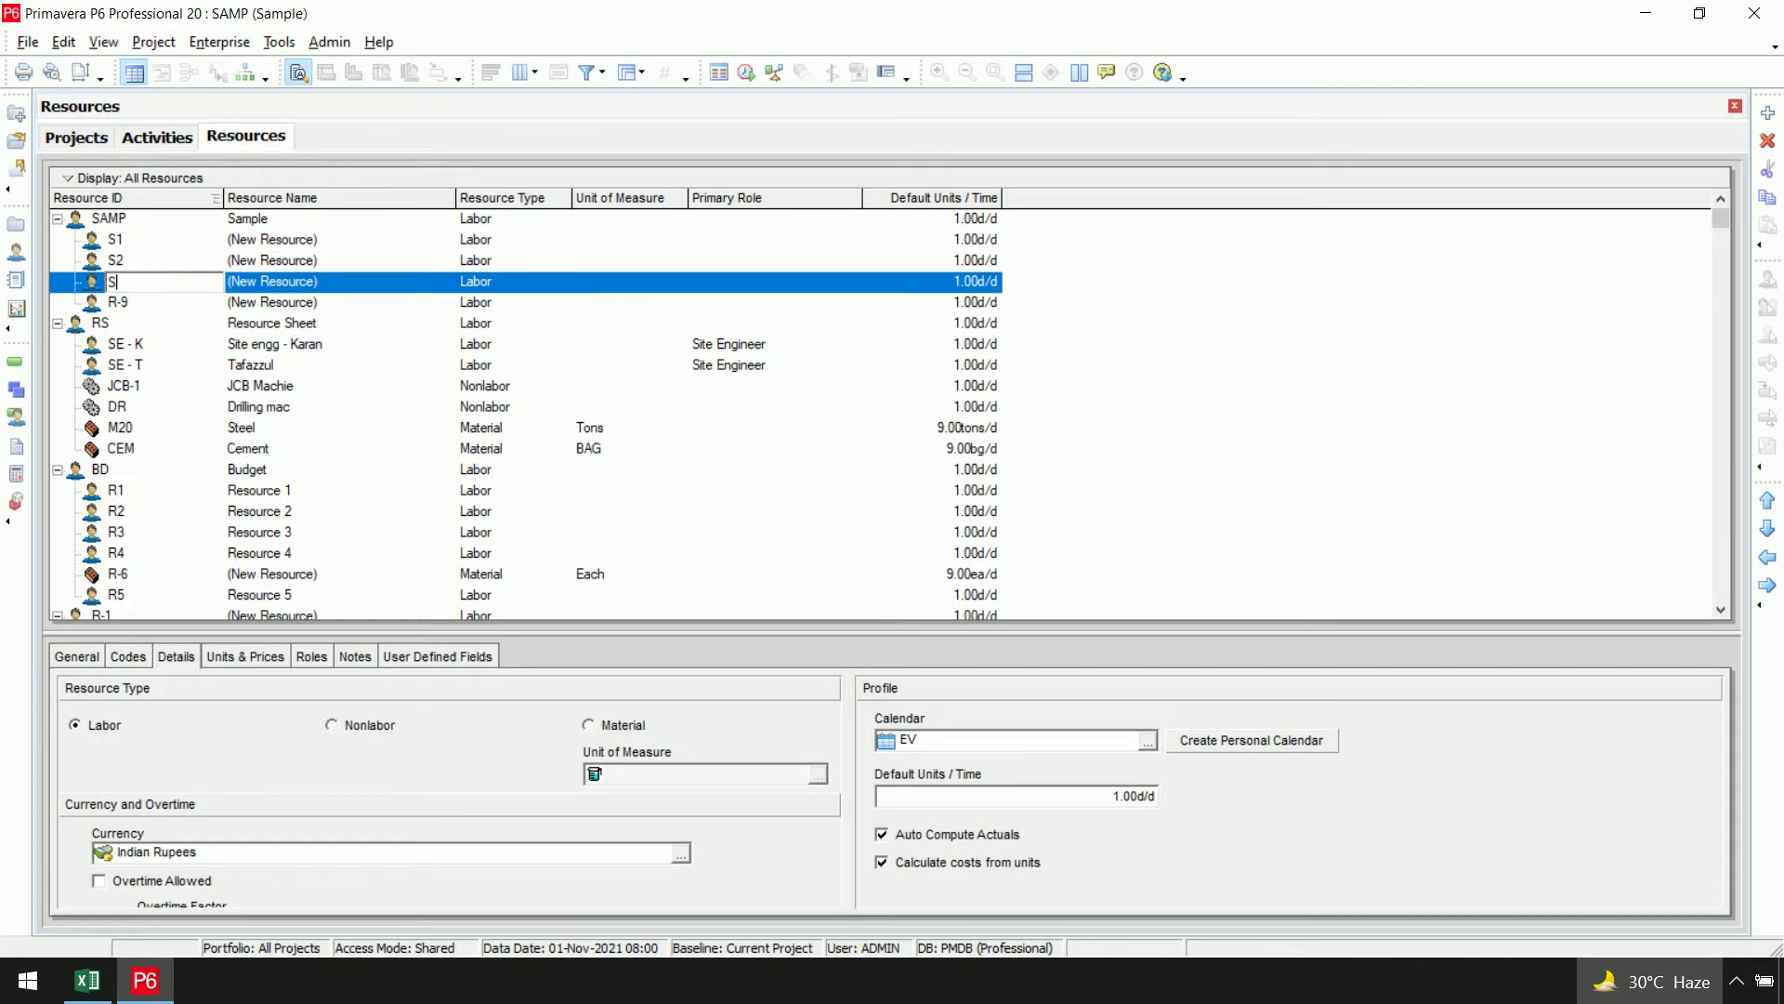
click(156, 302)
text(S4)
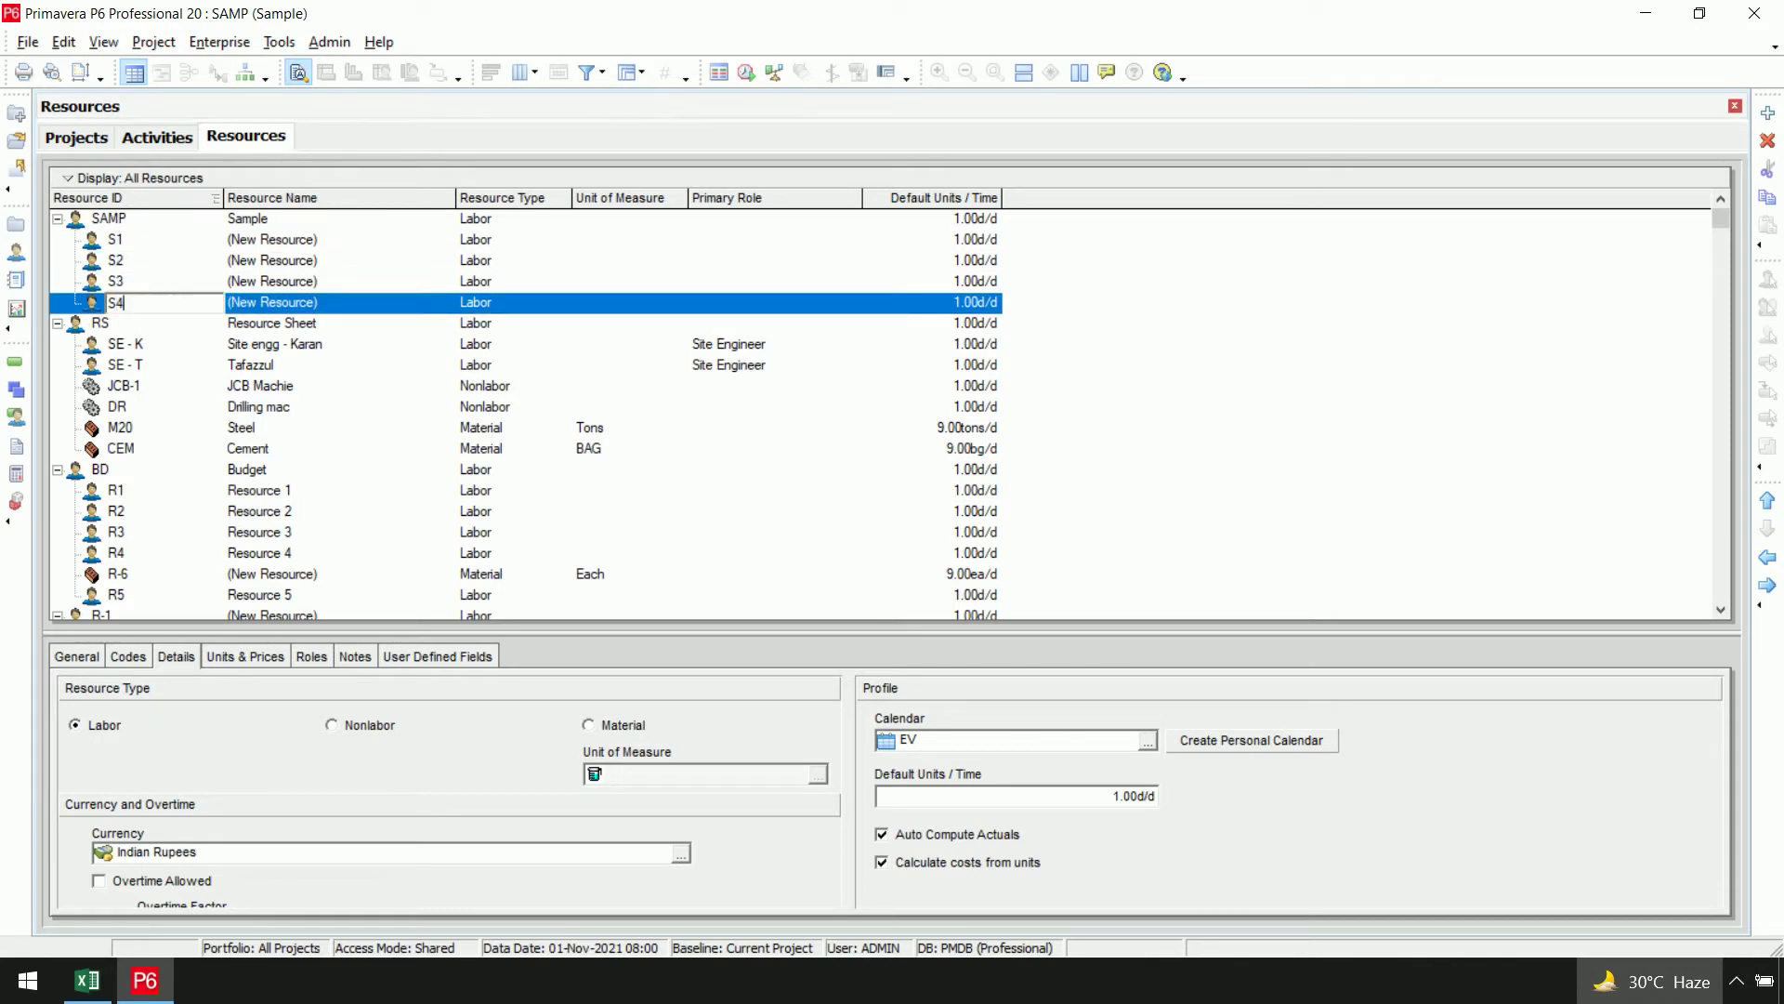
click(346, 241)
Enter resource names 'RES 1', 'RES2', 'RES3' and 'RES4' for S1 through S4
text(RES 1)
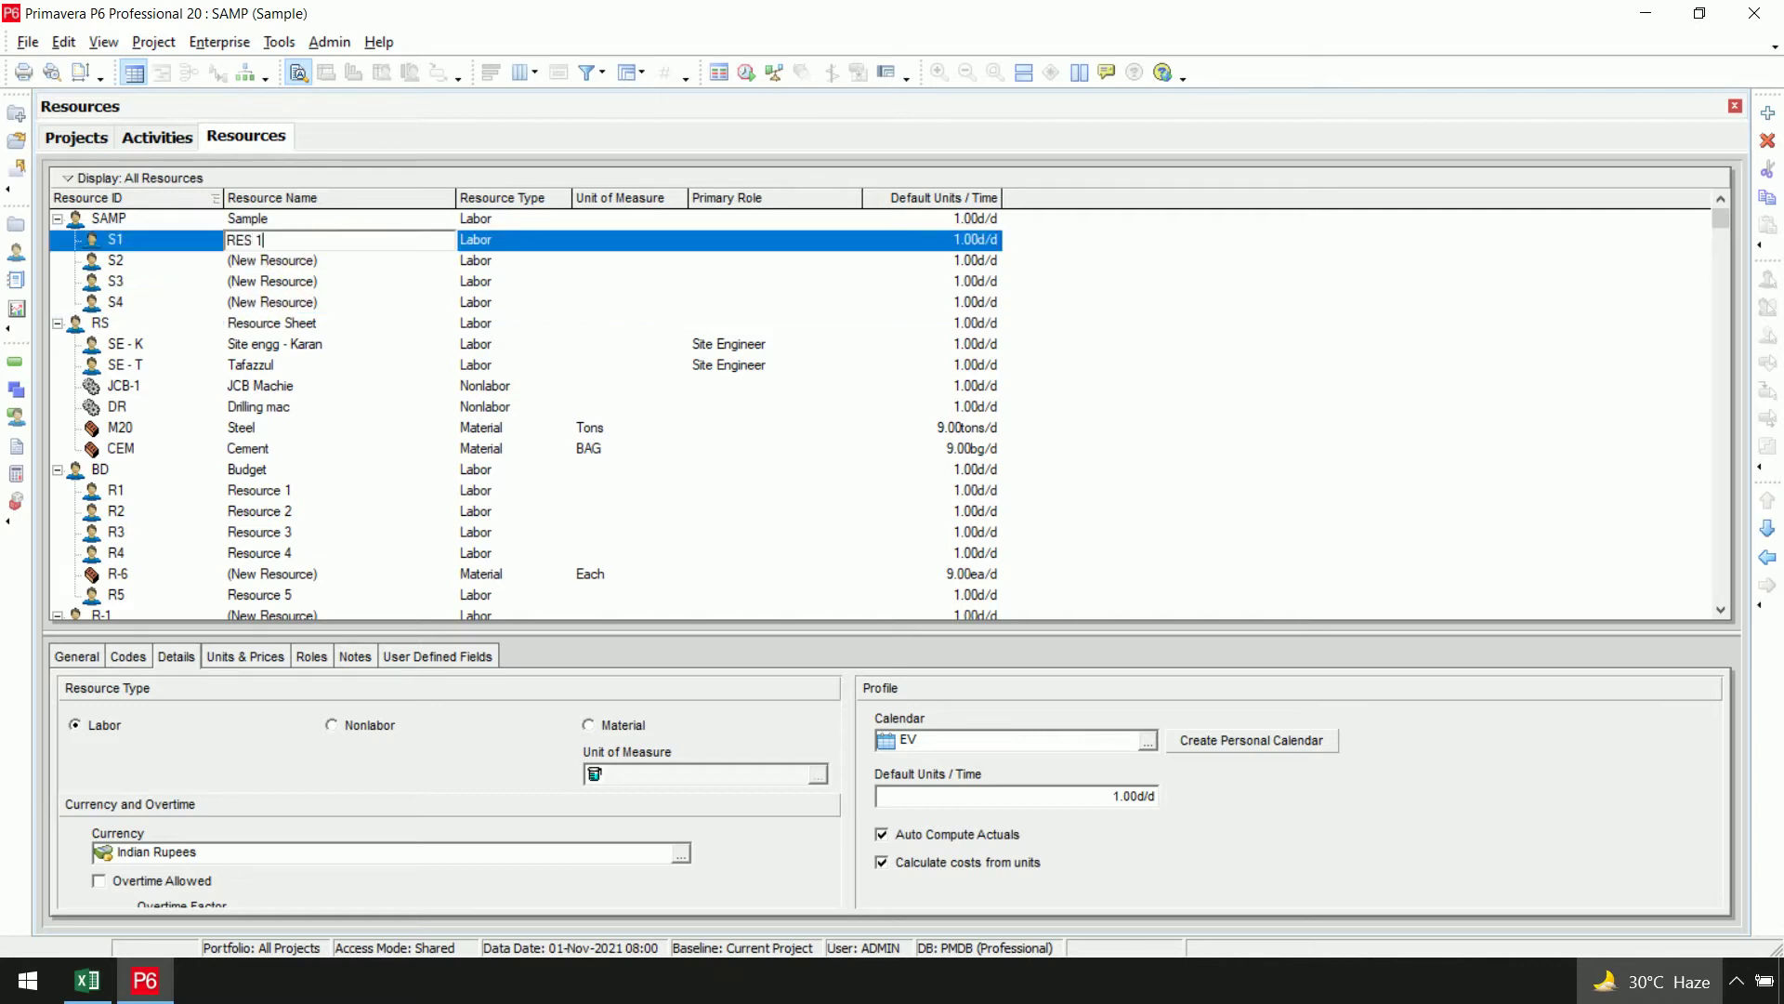
click(345, 240)
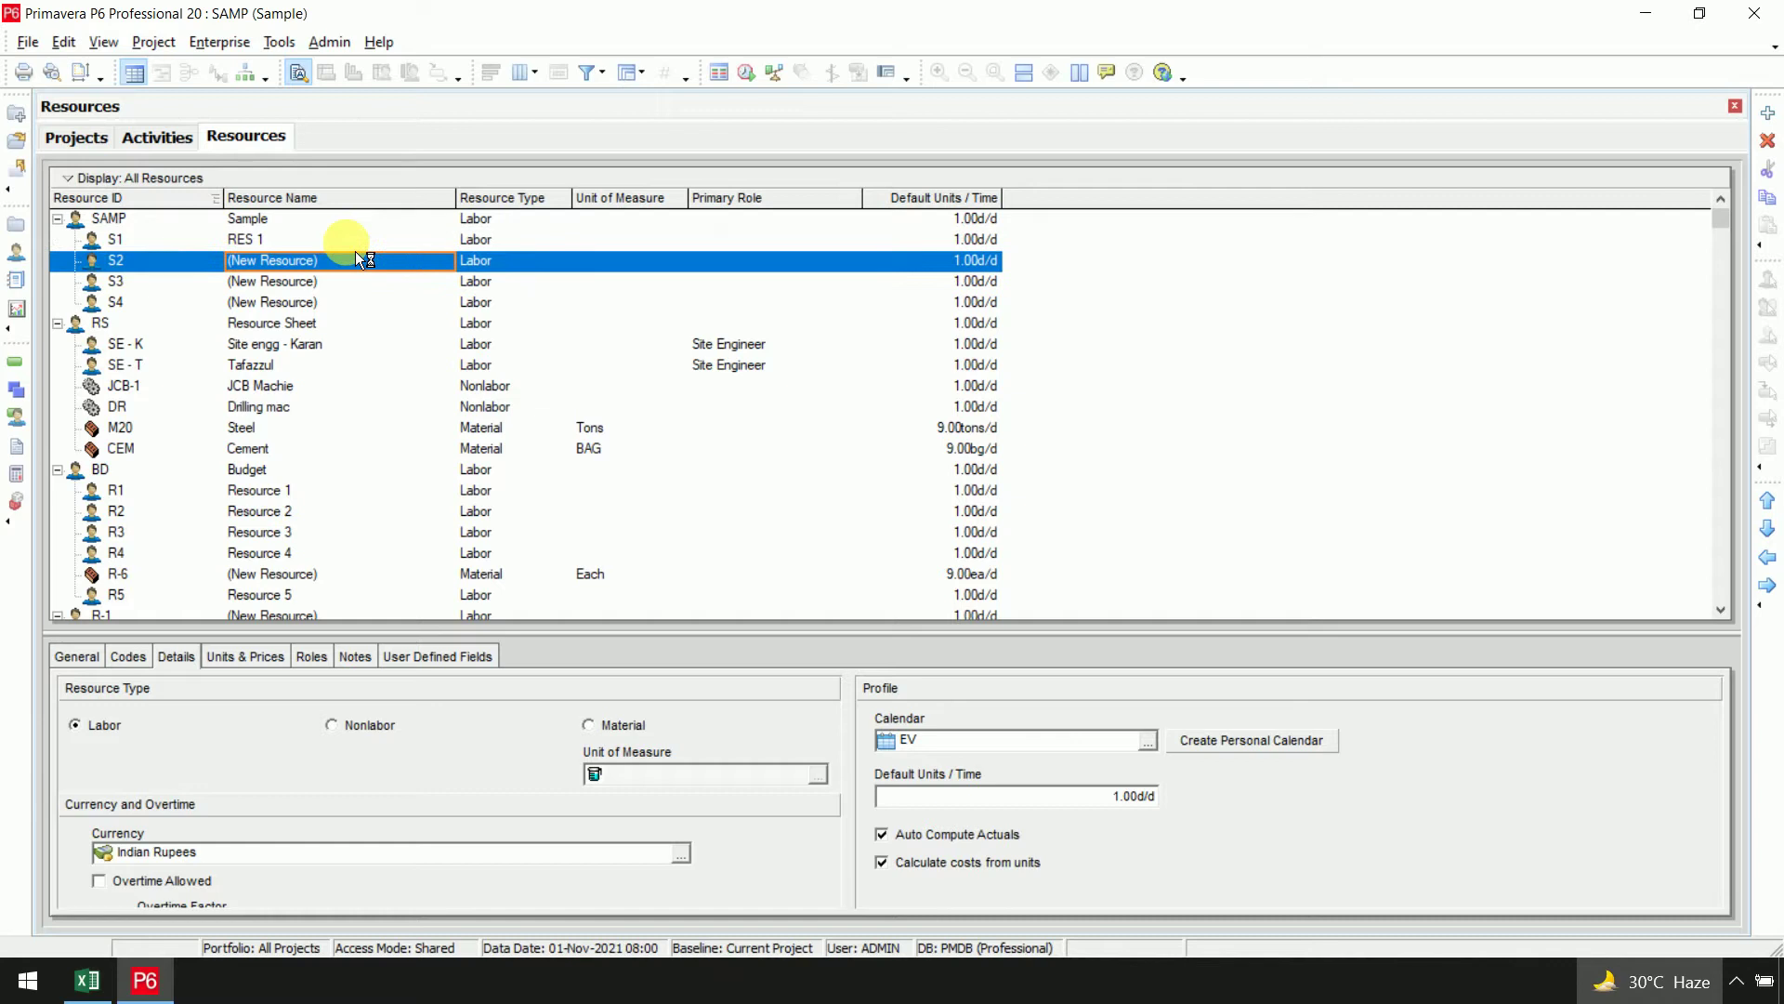
text(RES2)
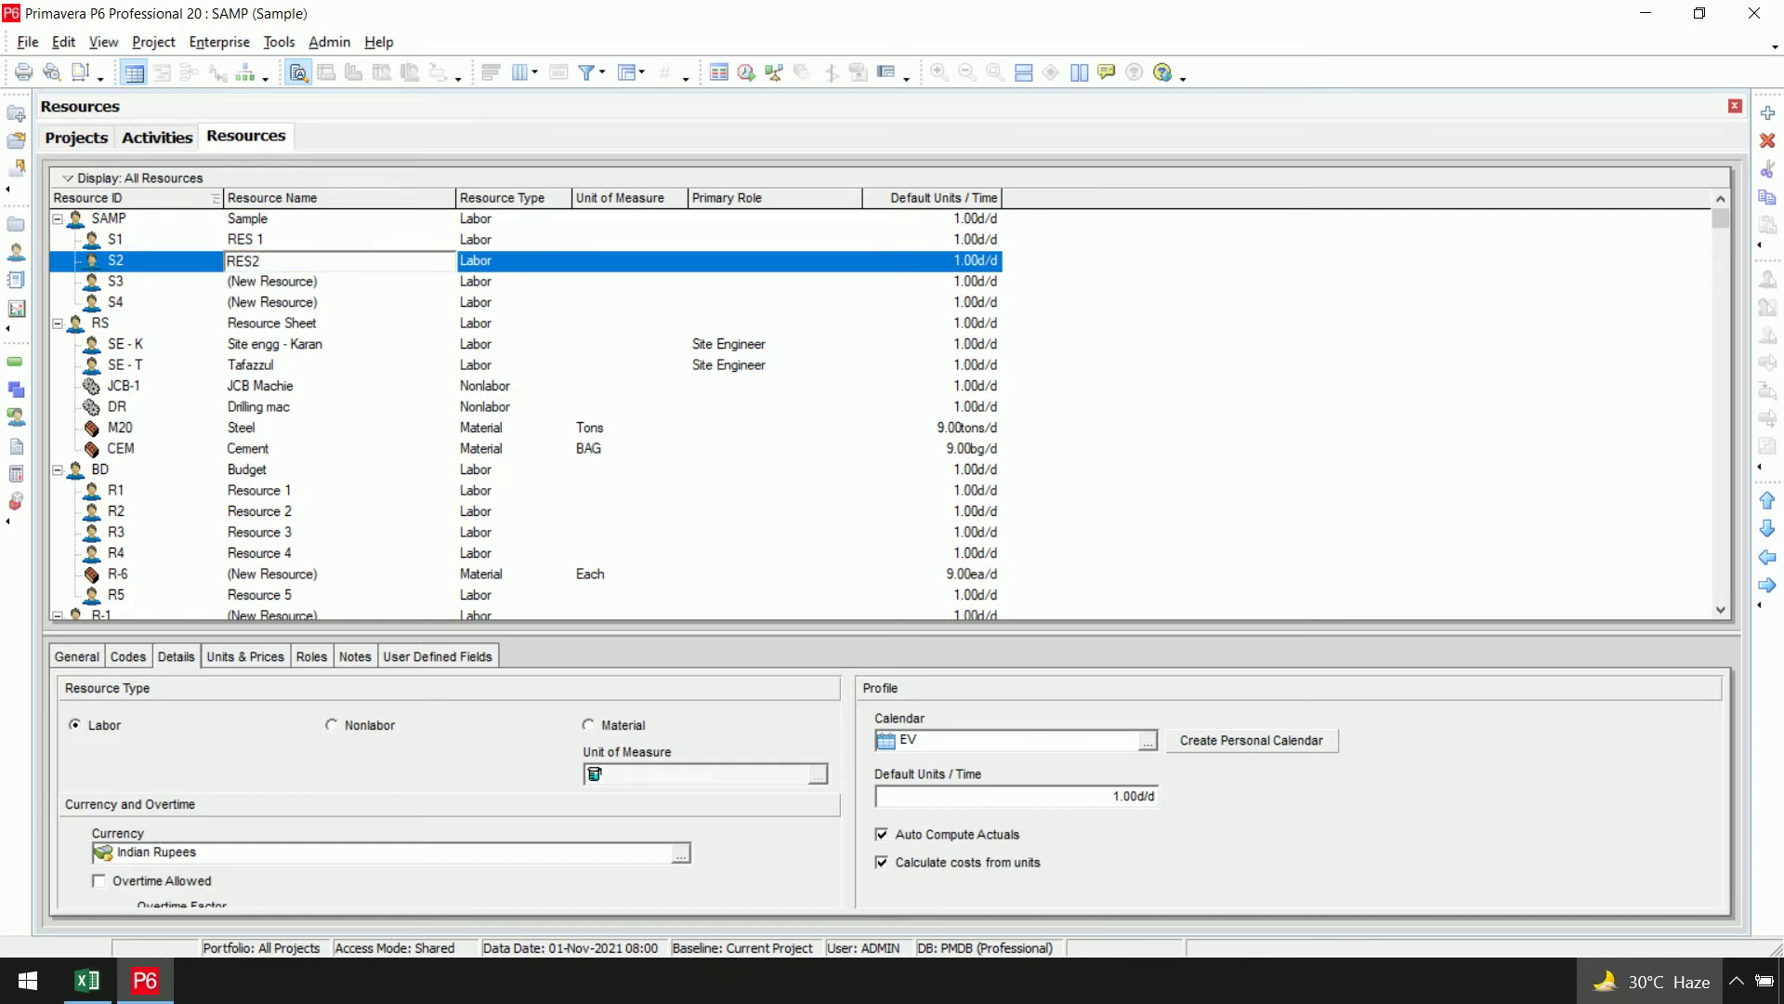
key(Down)
text(RES#)
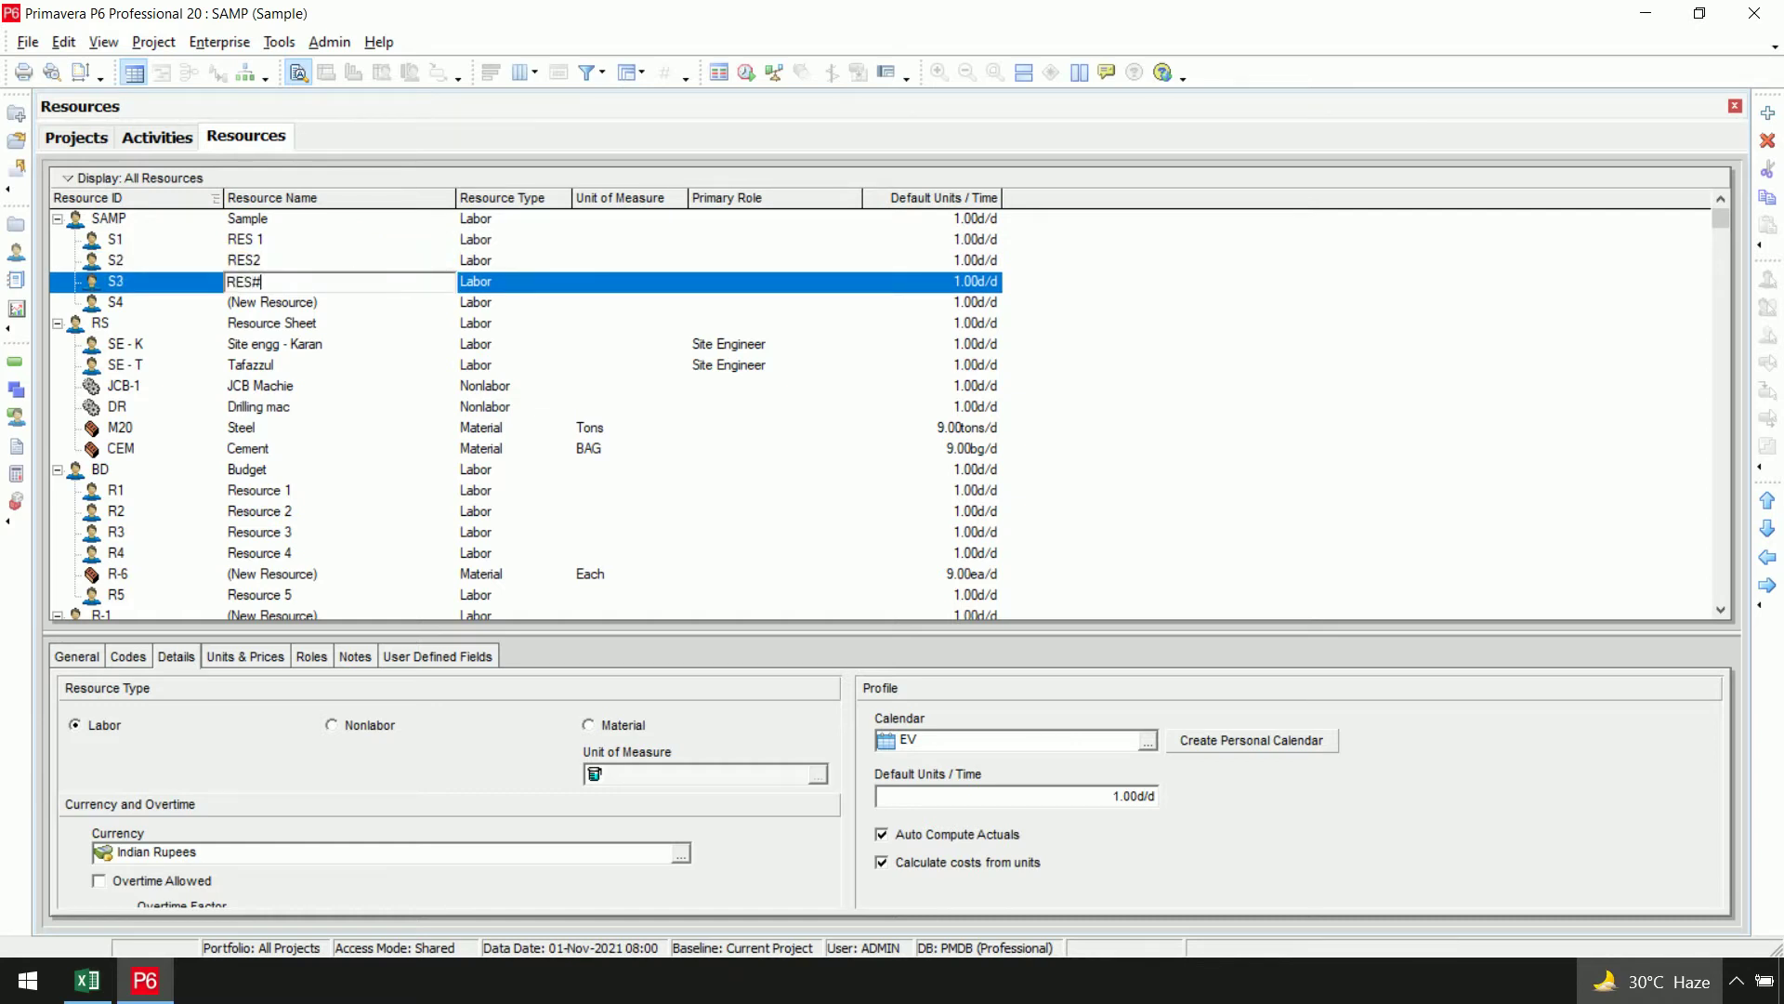
key(BackSpace)
text(3)
key(Down)
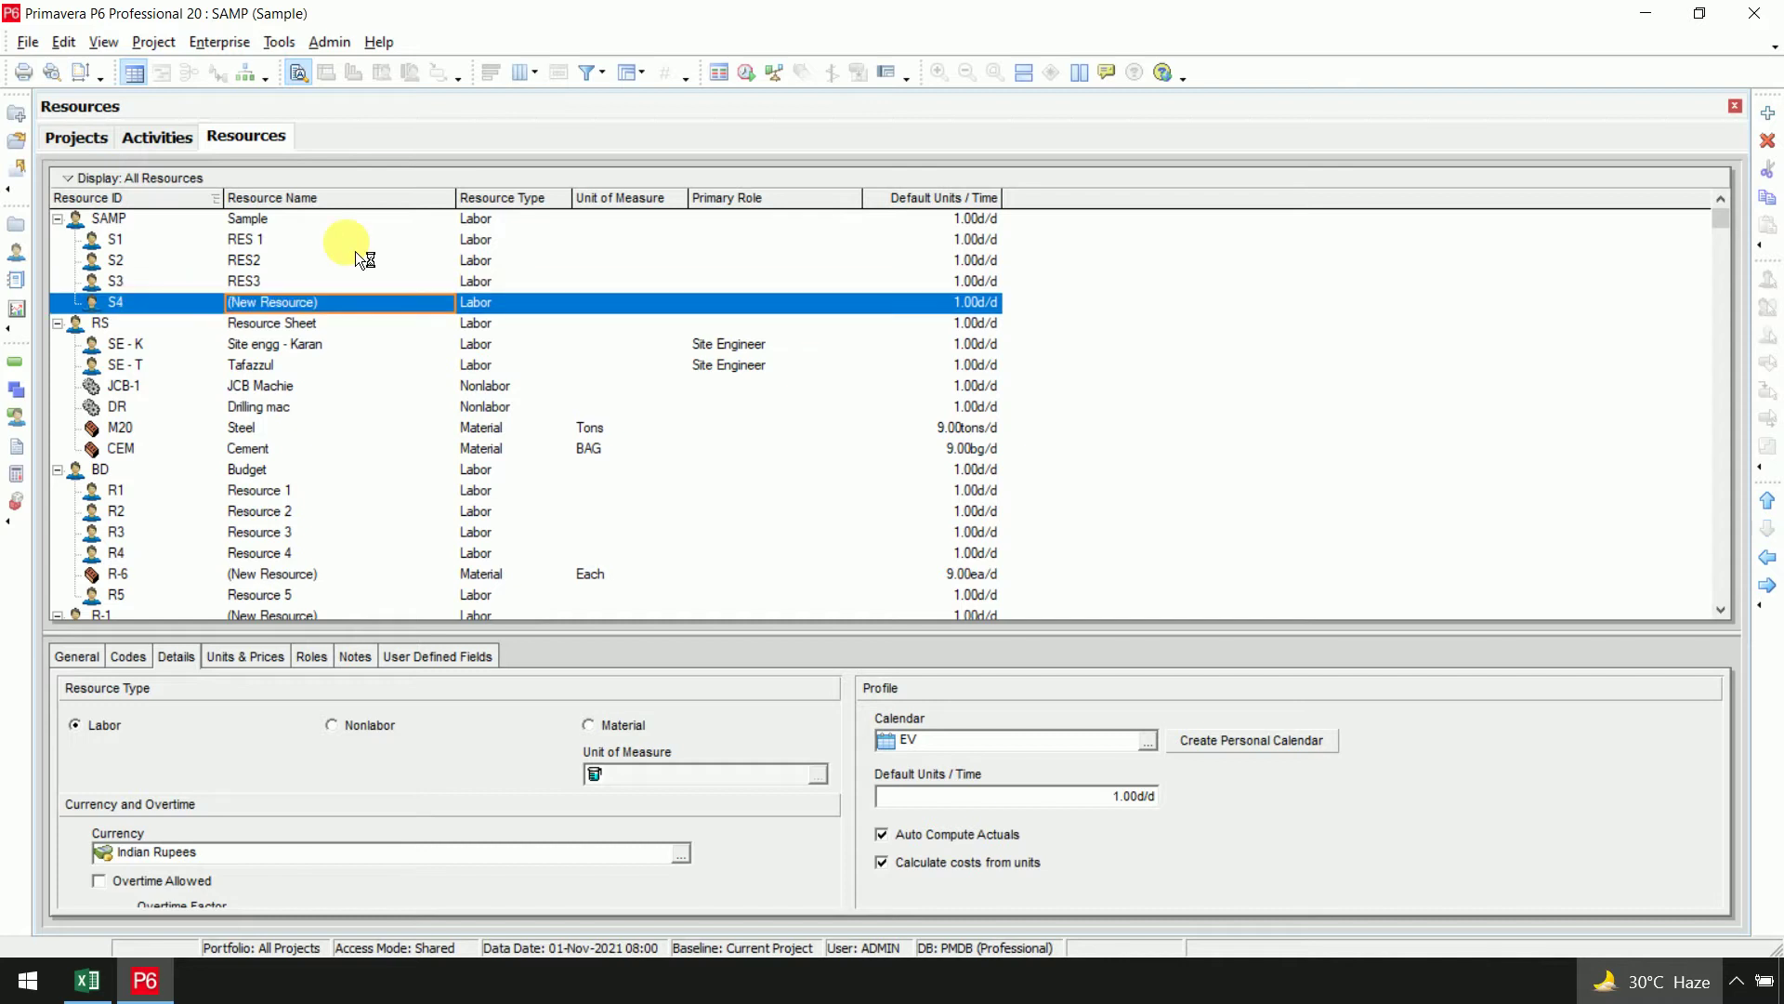
text(RES4)
key(Return)
click(355, 249)
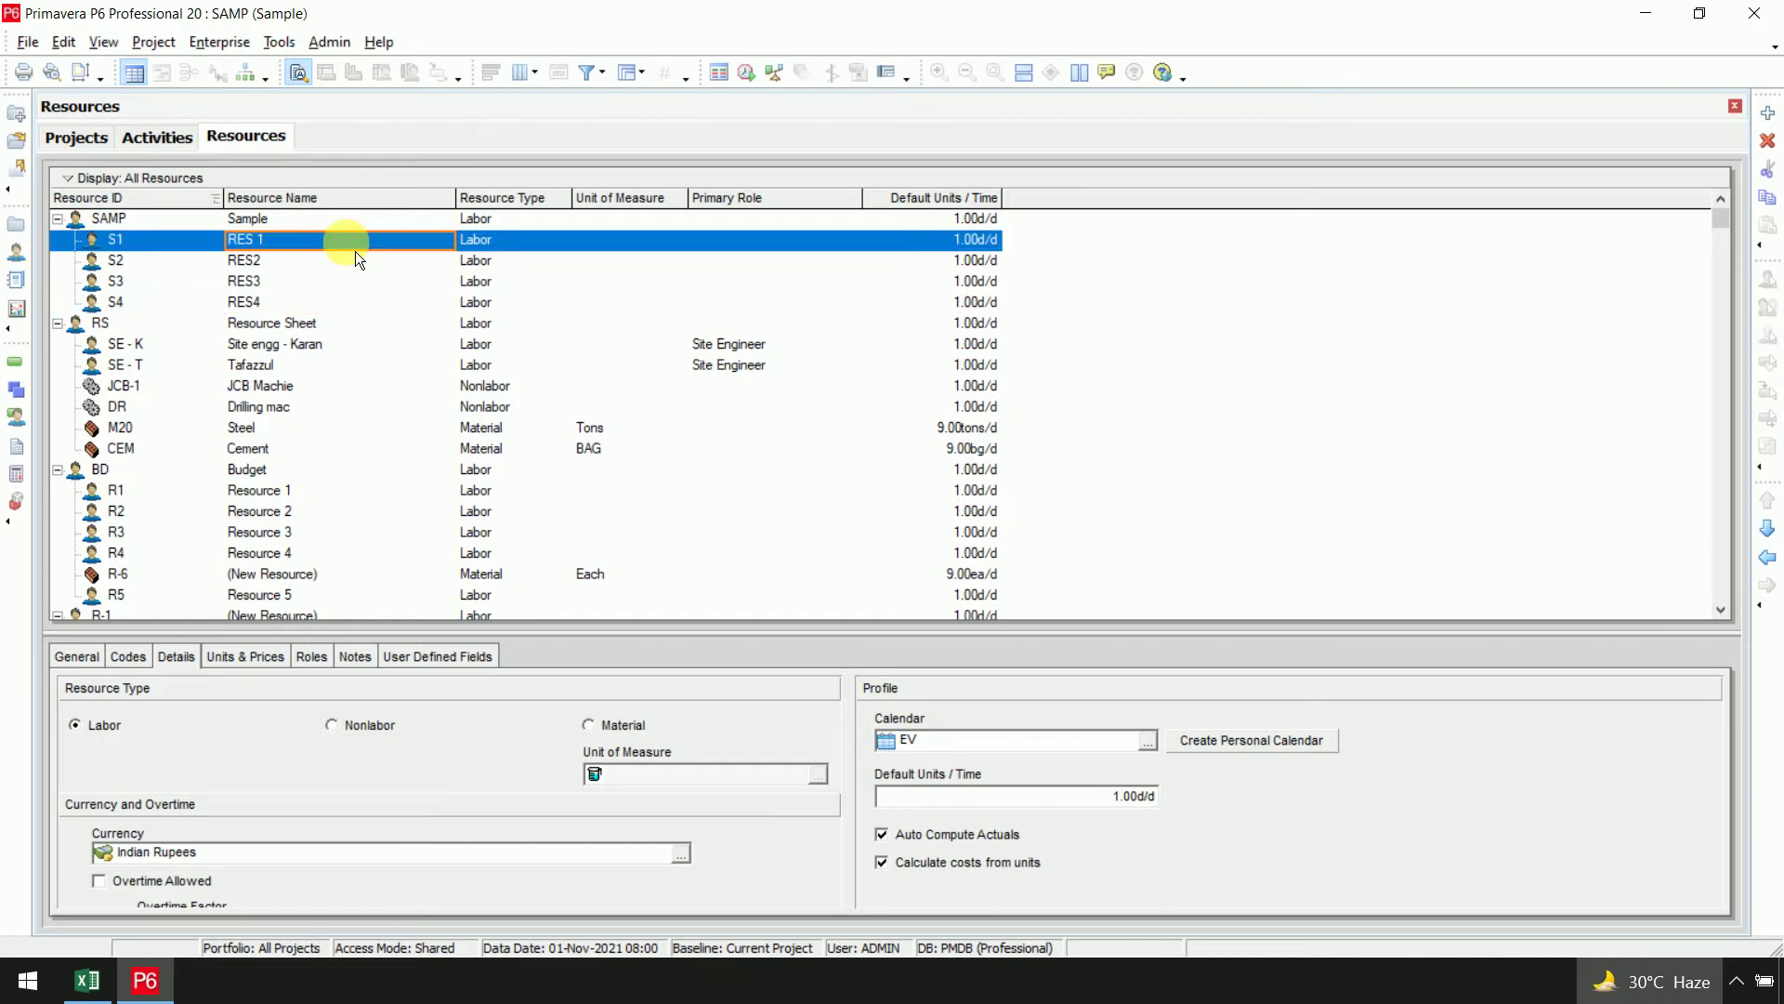
click(288, 663)
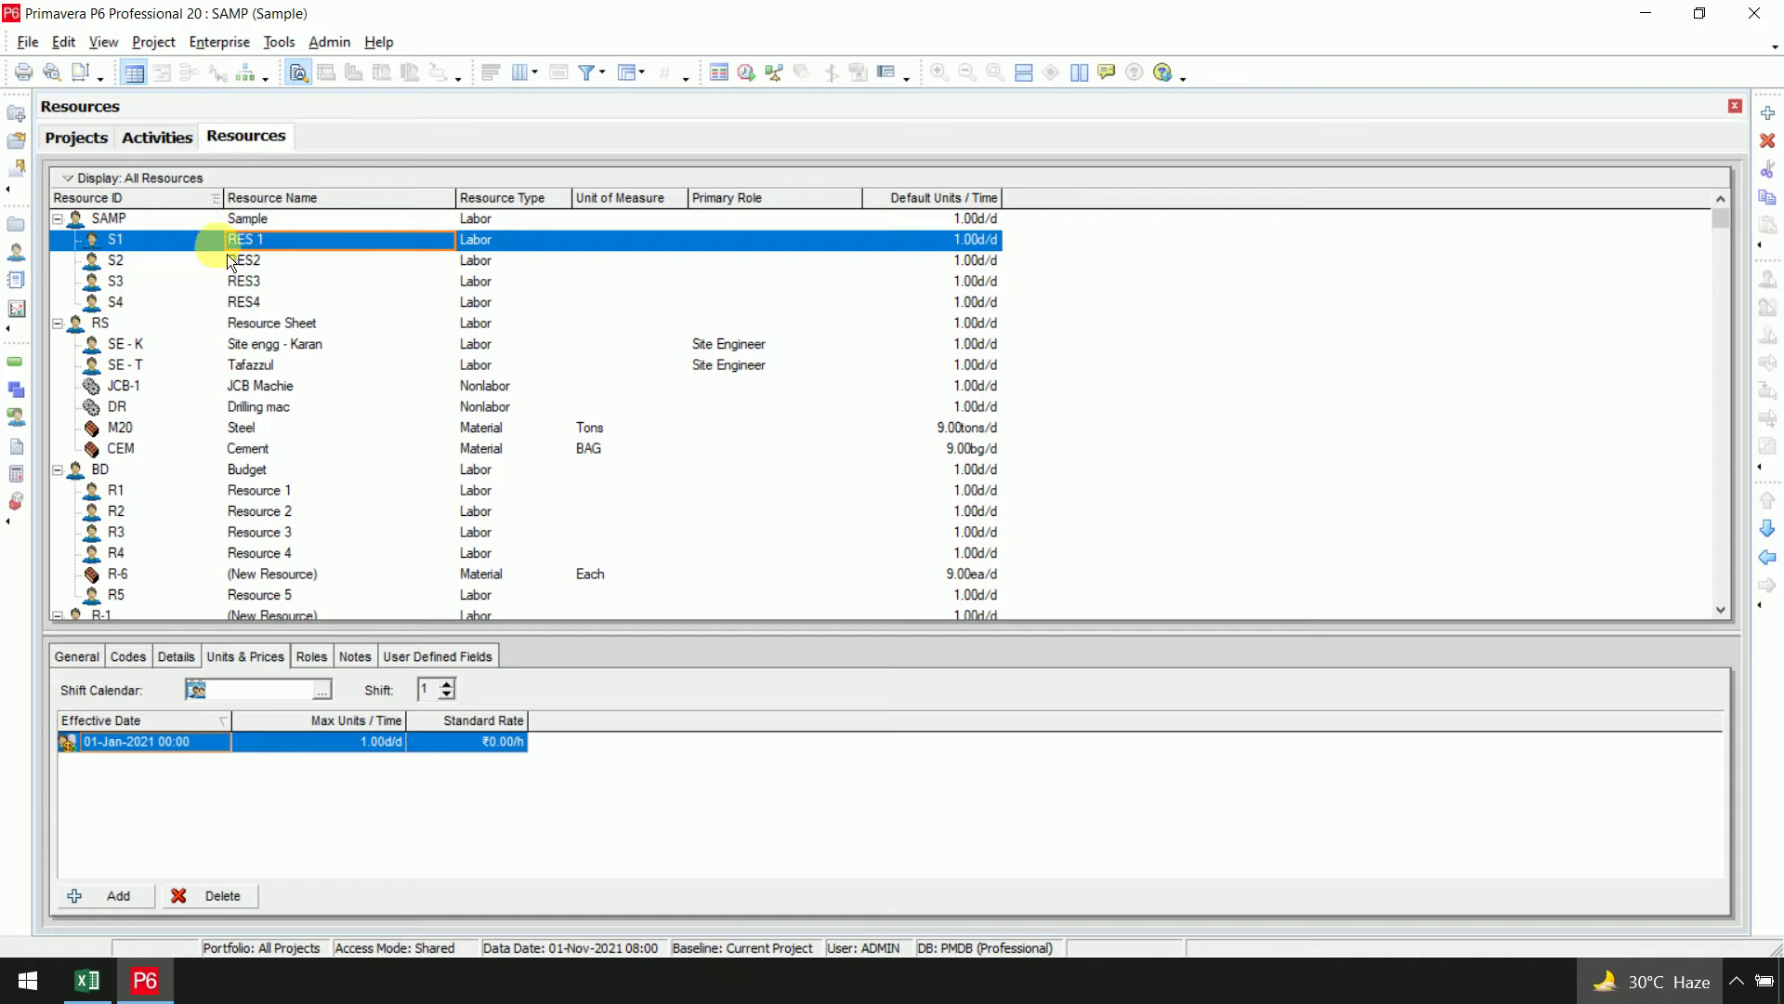
click(188, 662)
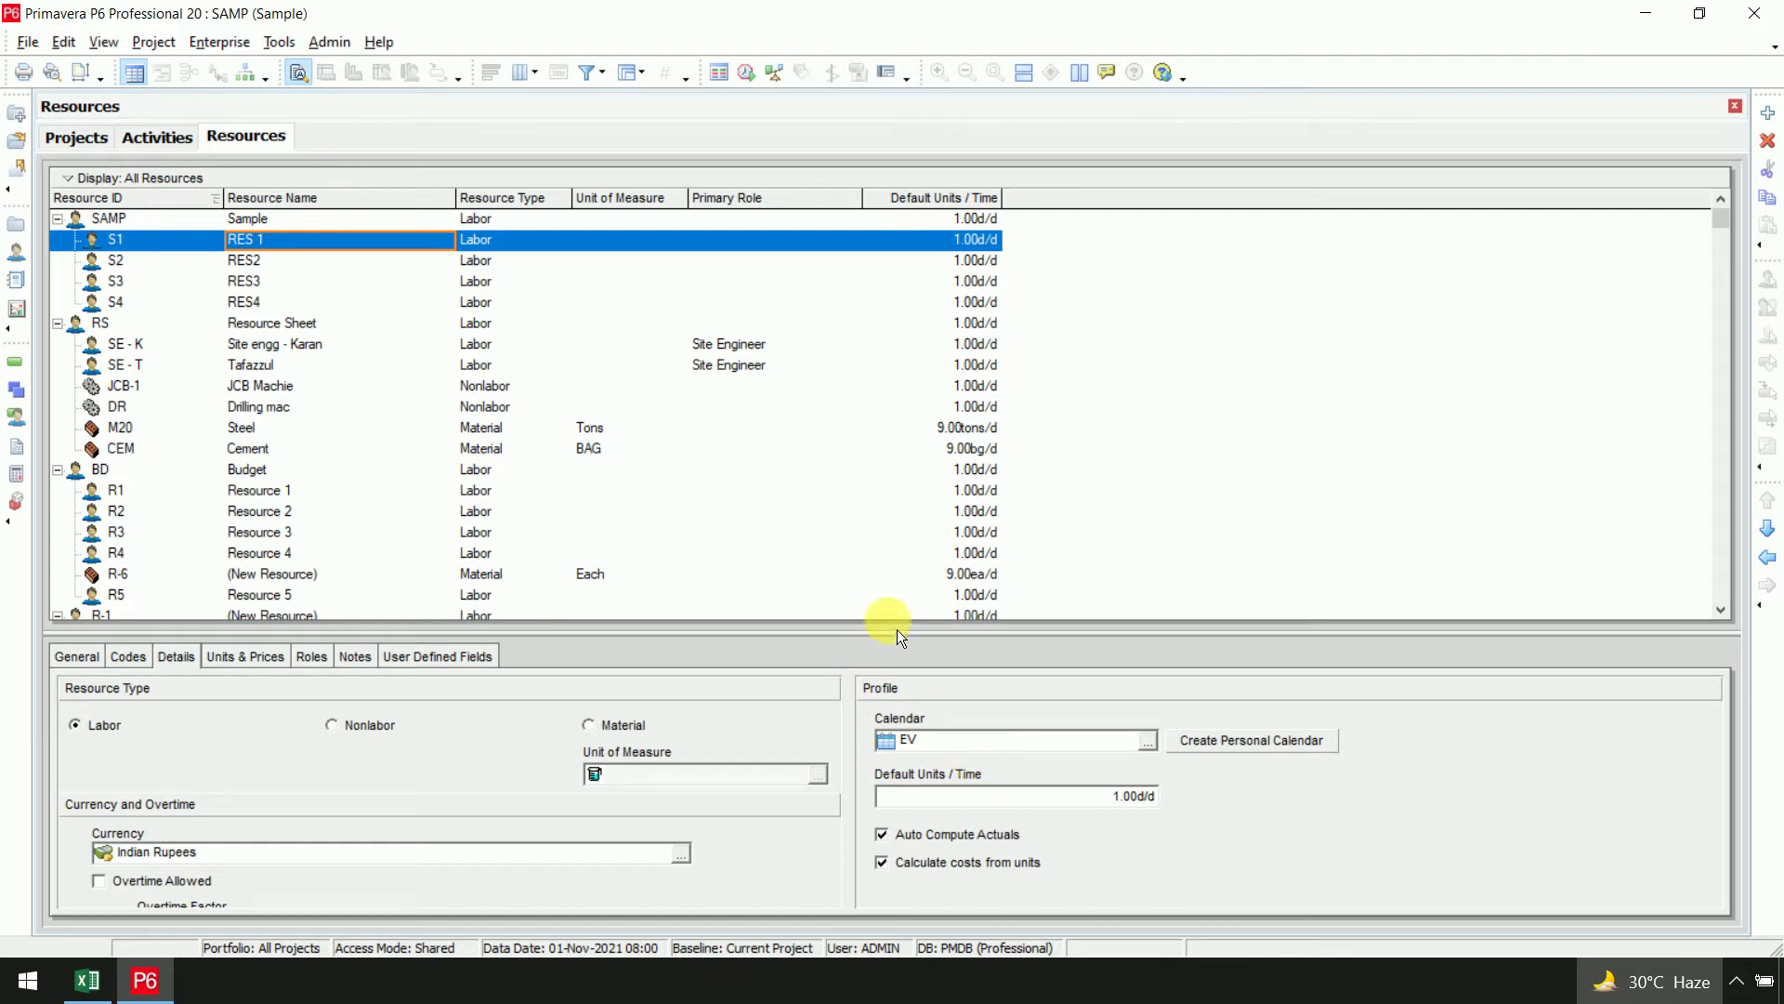
click(314, 225)
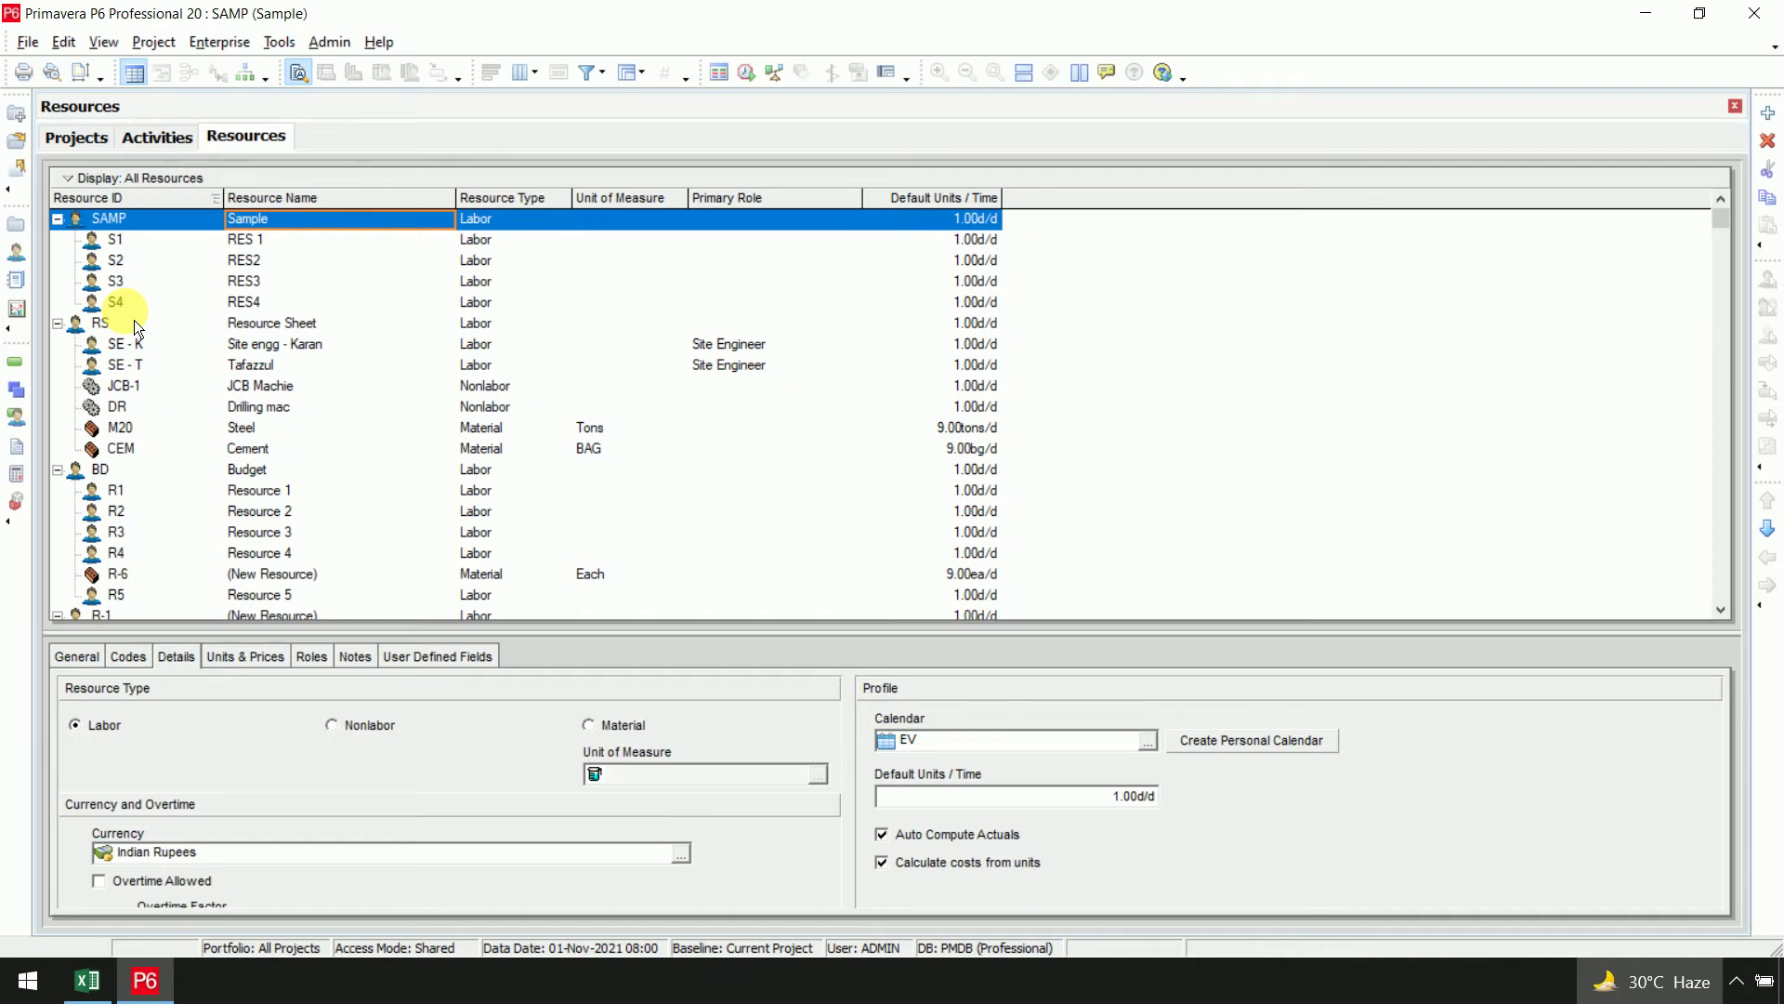
Assign the global Sample calendar to the SAMP resource on its Details tab
click(1151, 748)
click(797, 371)
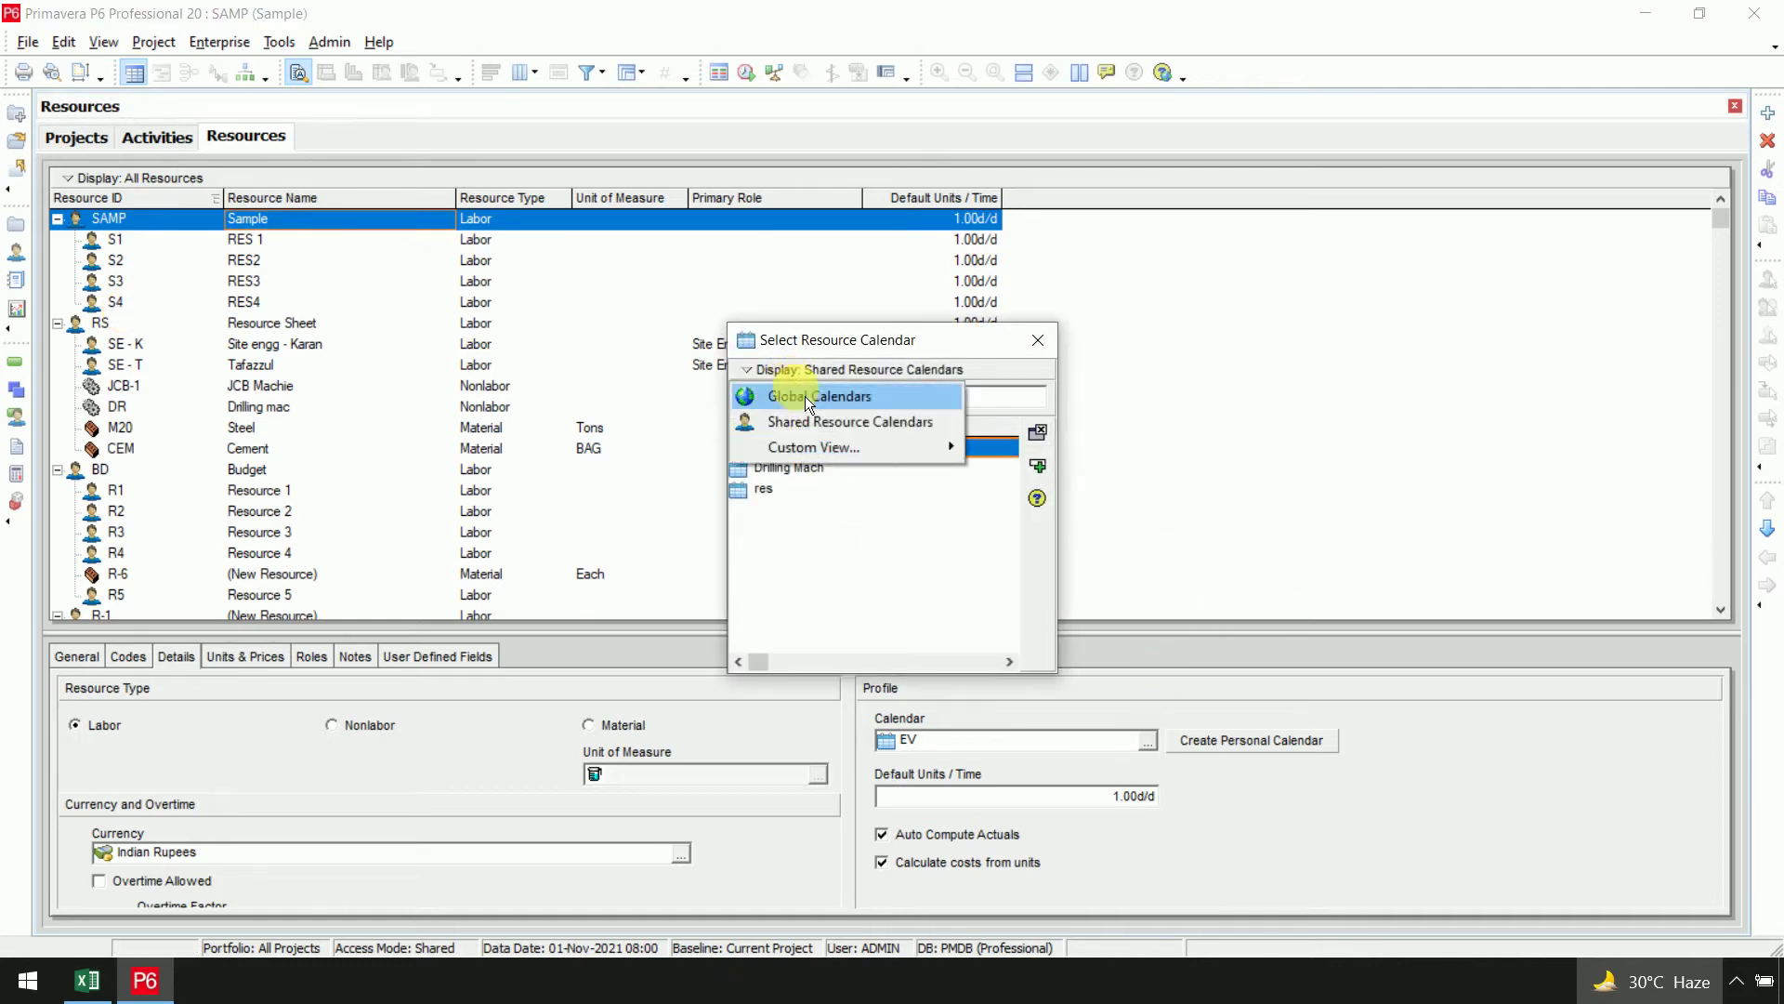
click(820, 397)
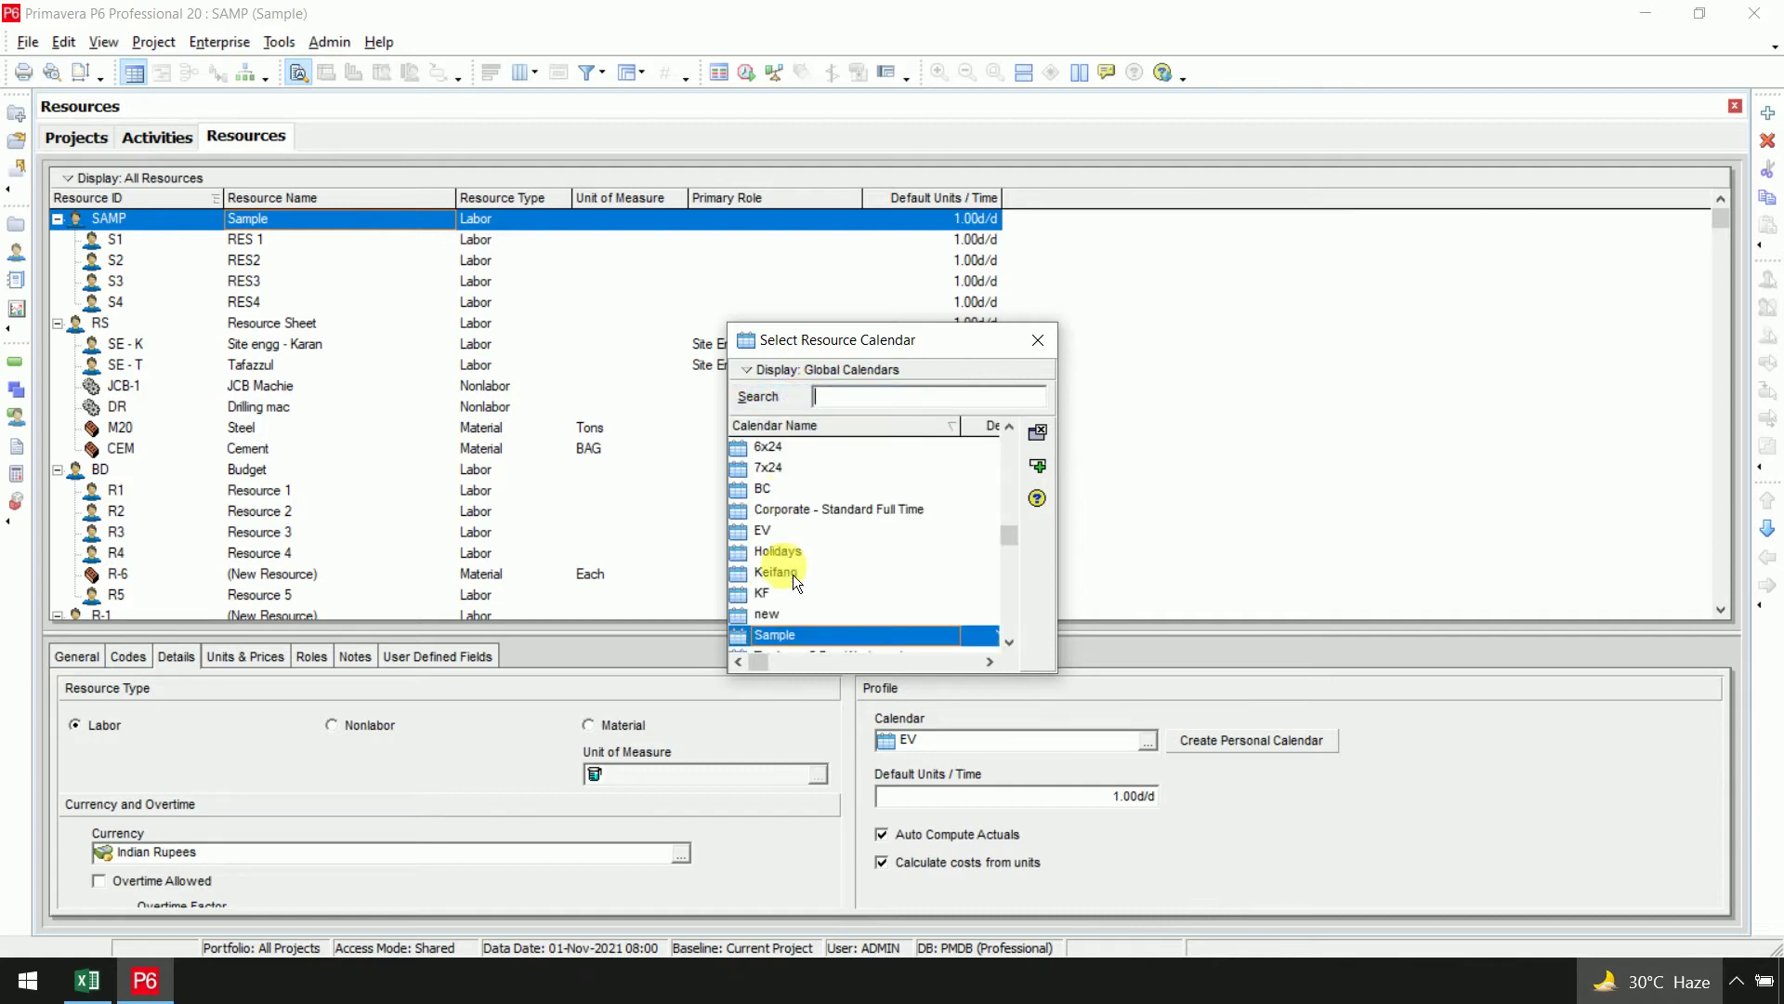
double_click(792, 636)
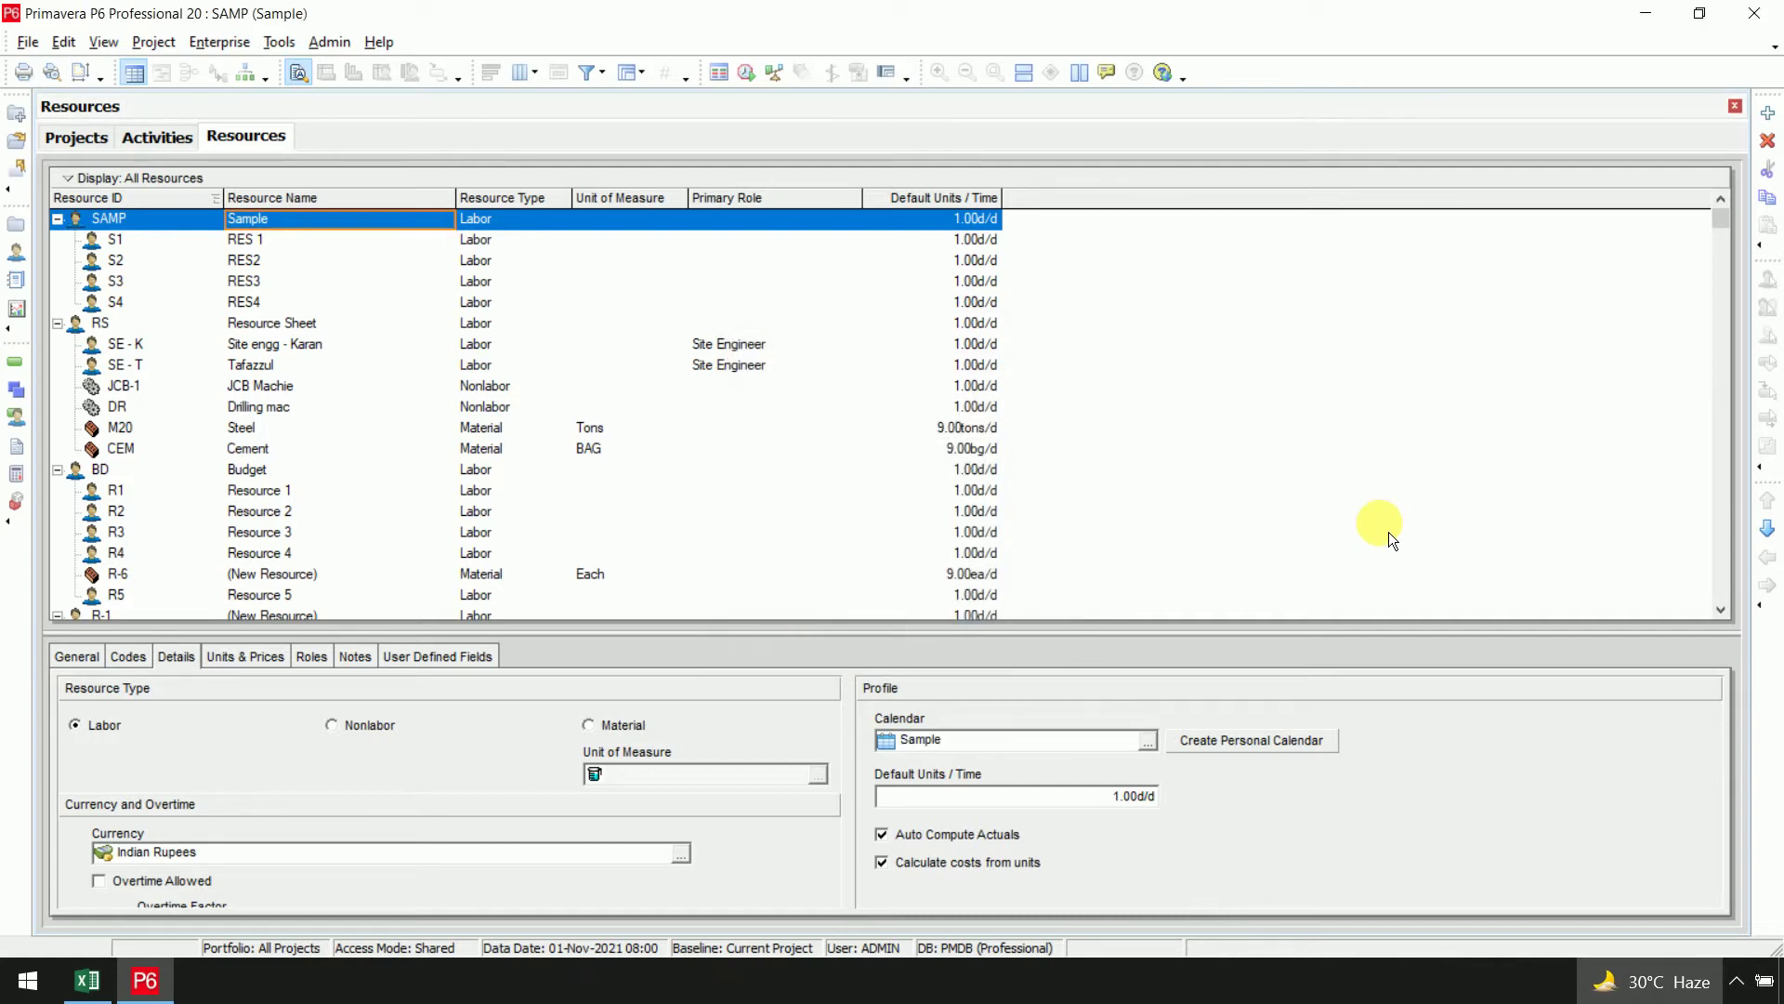
Add a child resource under SAMP with ID S5 and name 'RES 5'
right_click(132, 224)
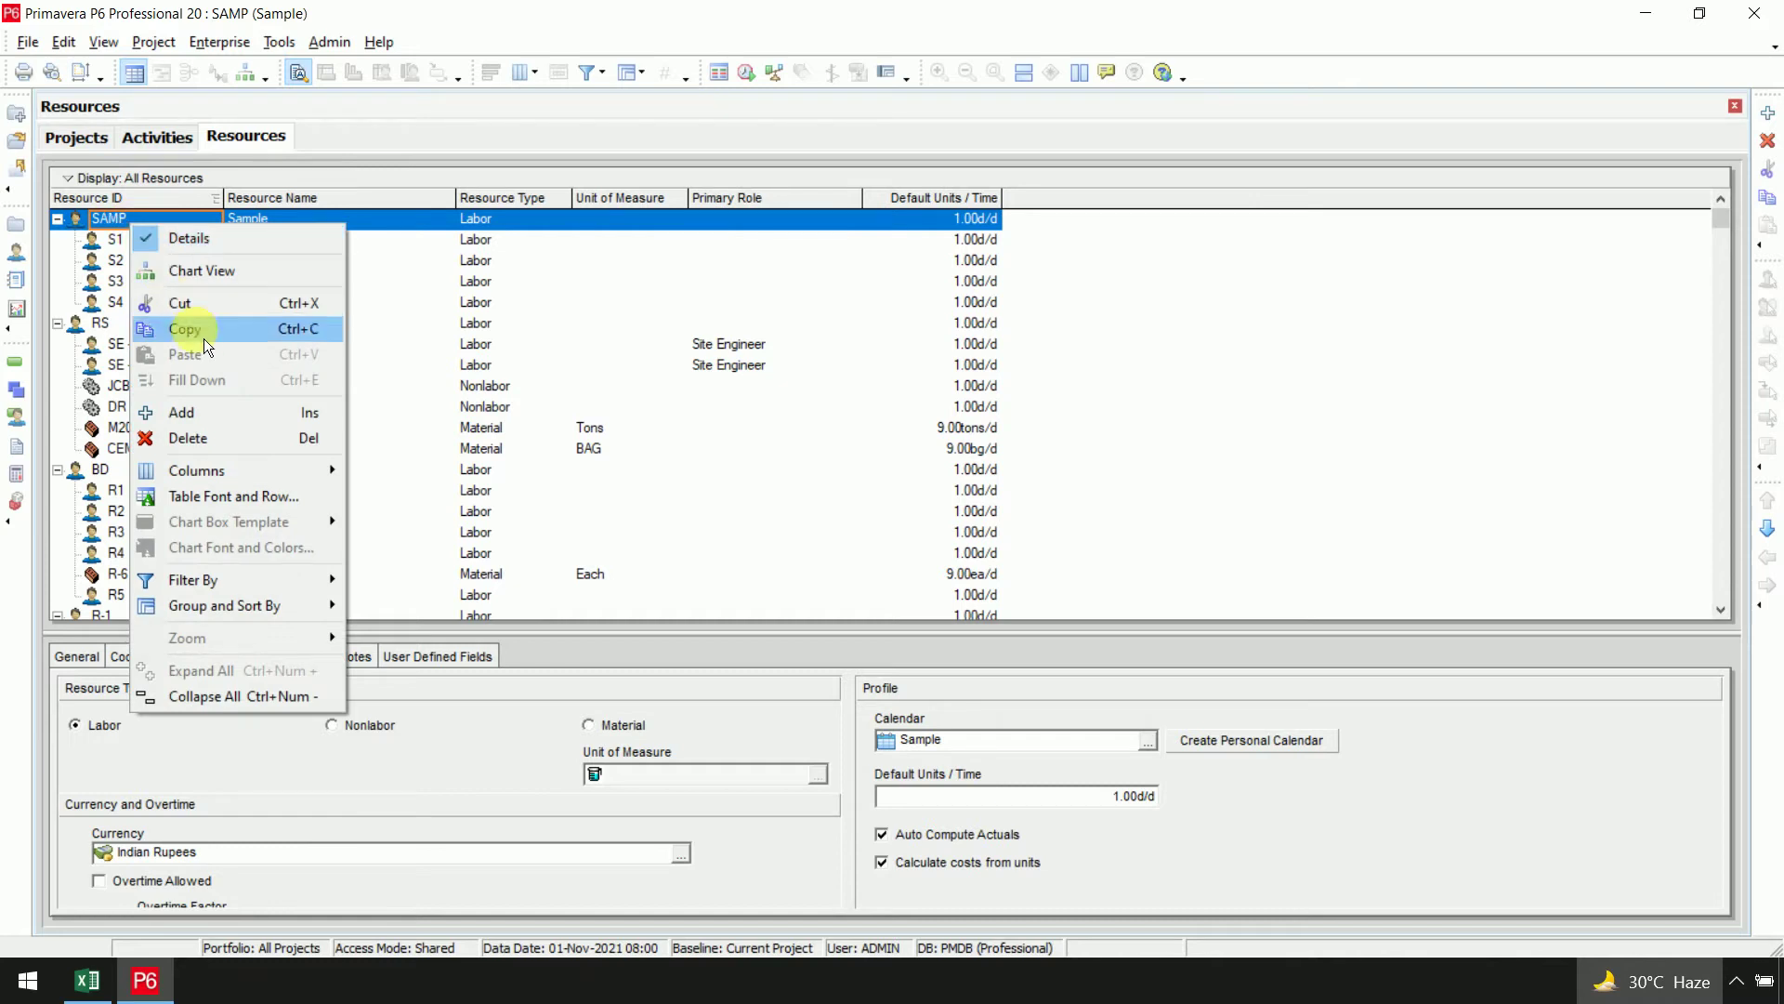
click(223, 416)
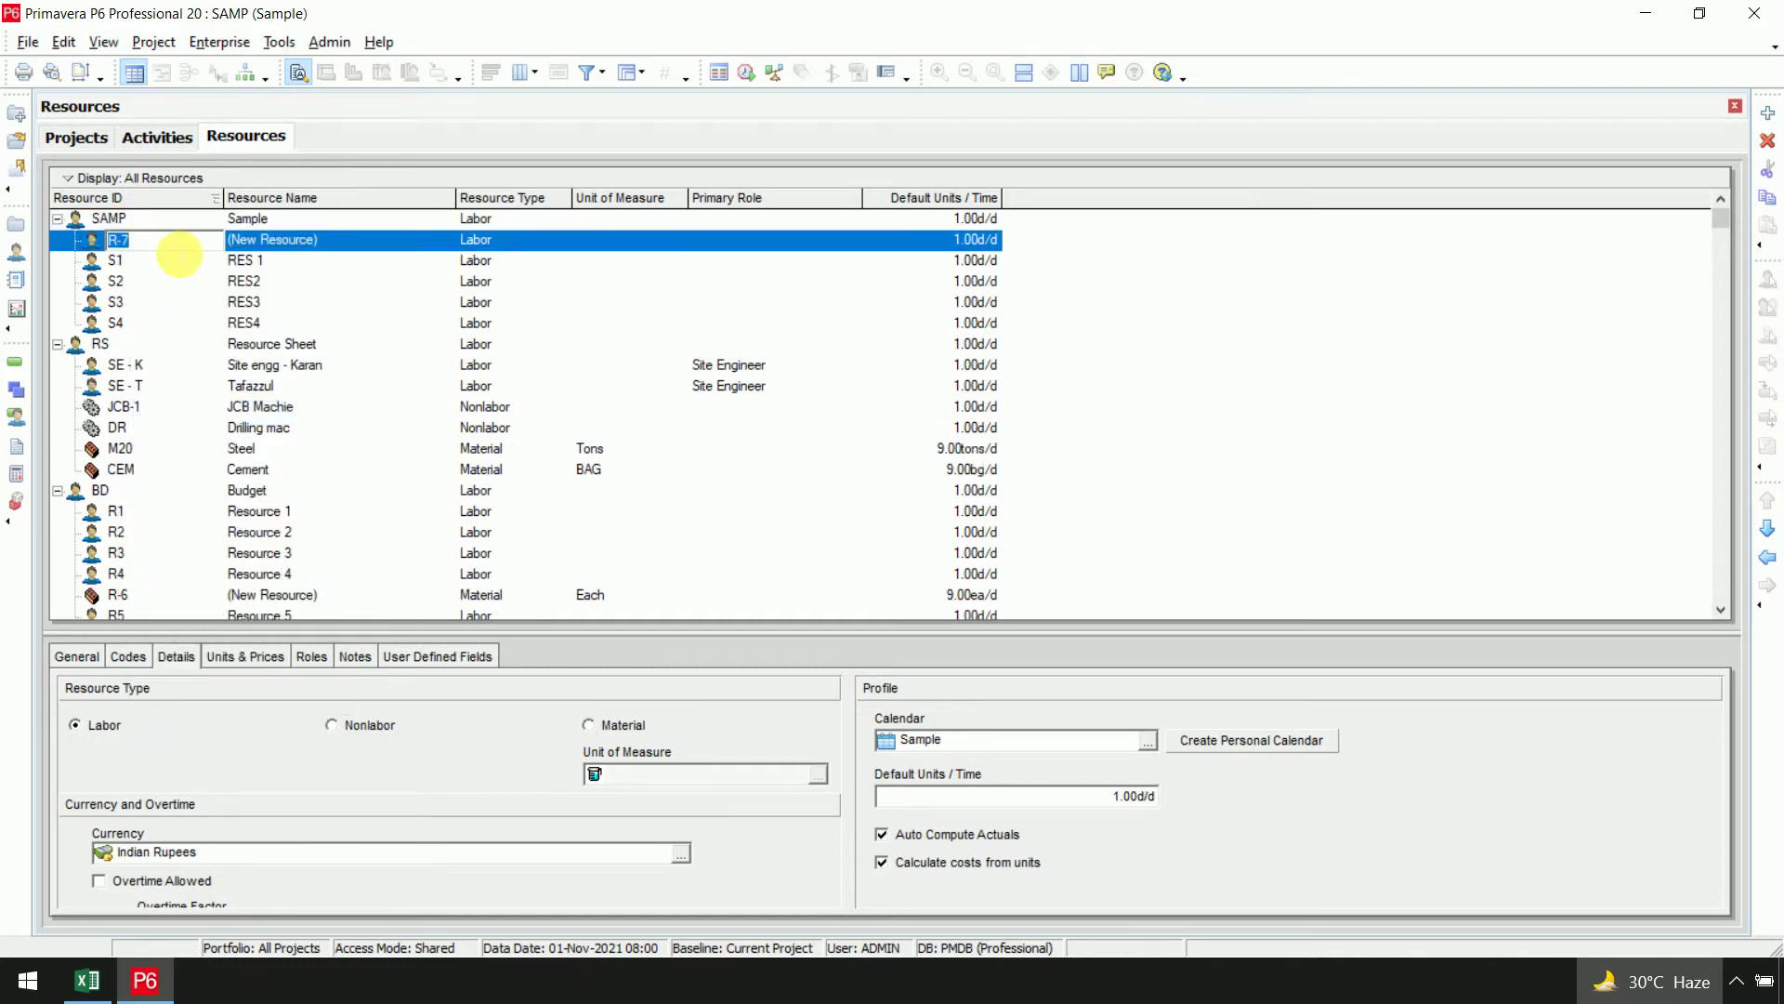
text(s)
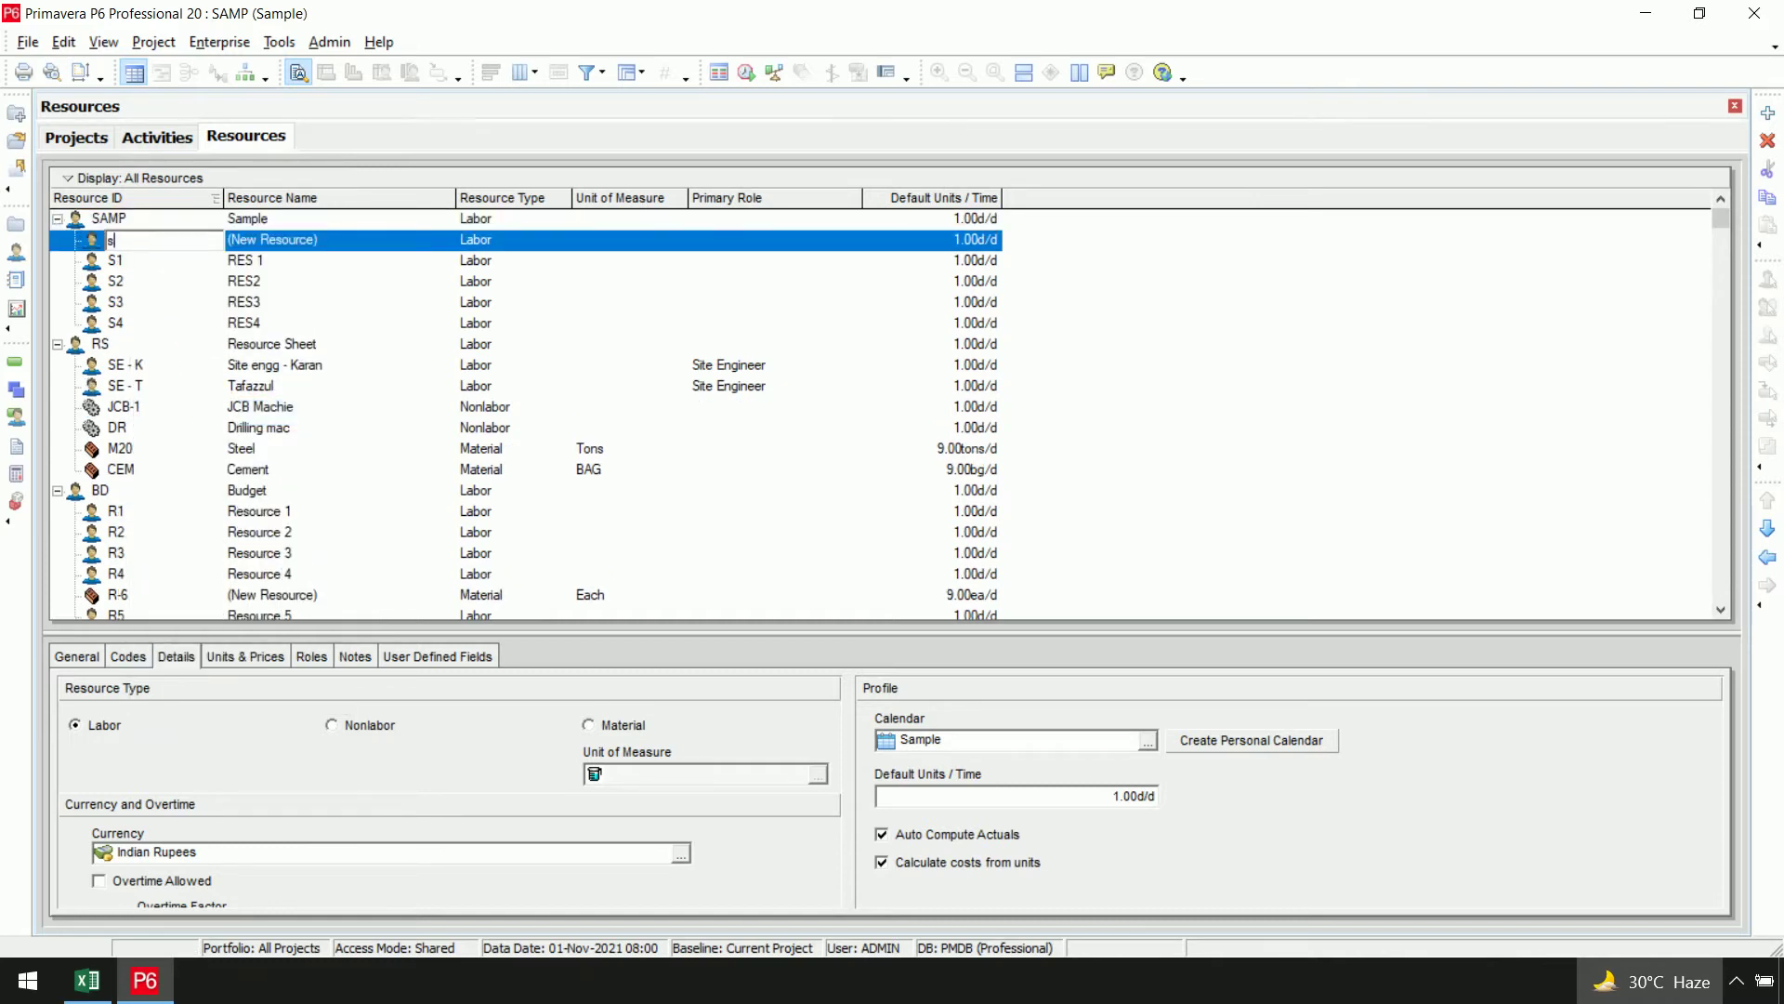
key(BackSpace)
text(S5)
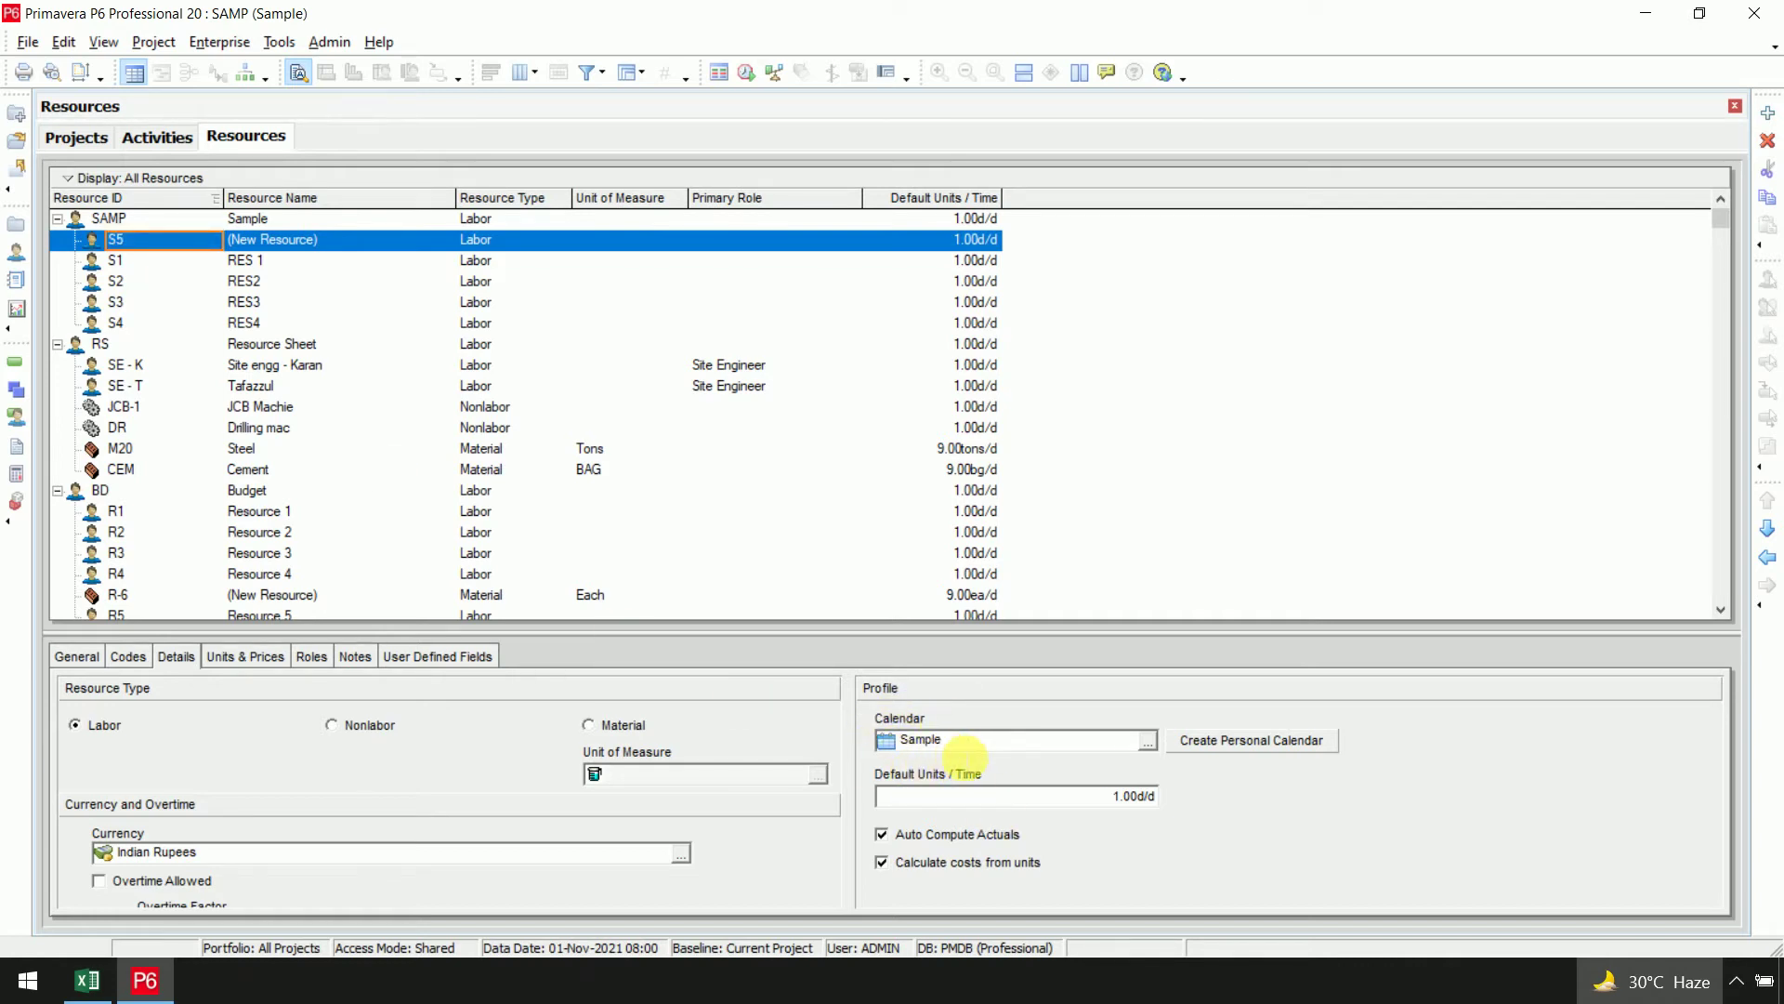
click(348, 248)
text(RE)
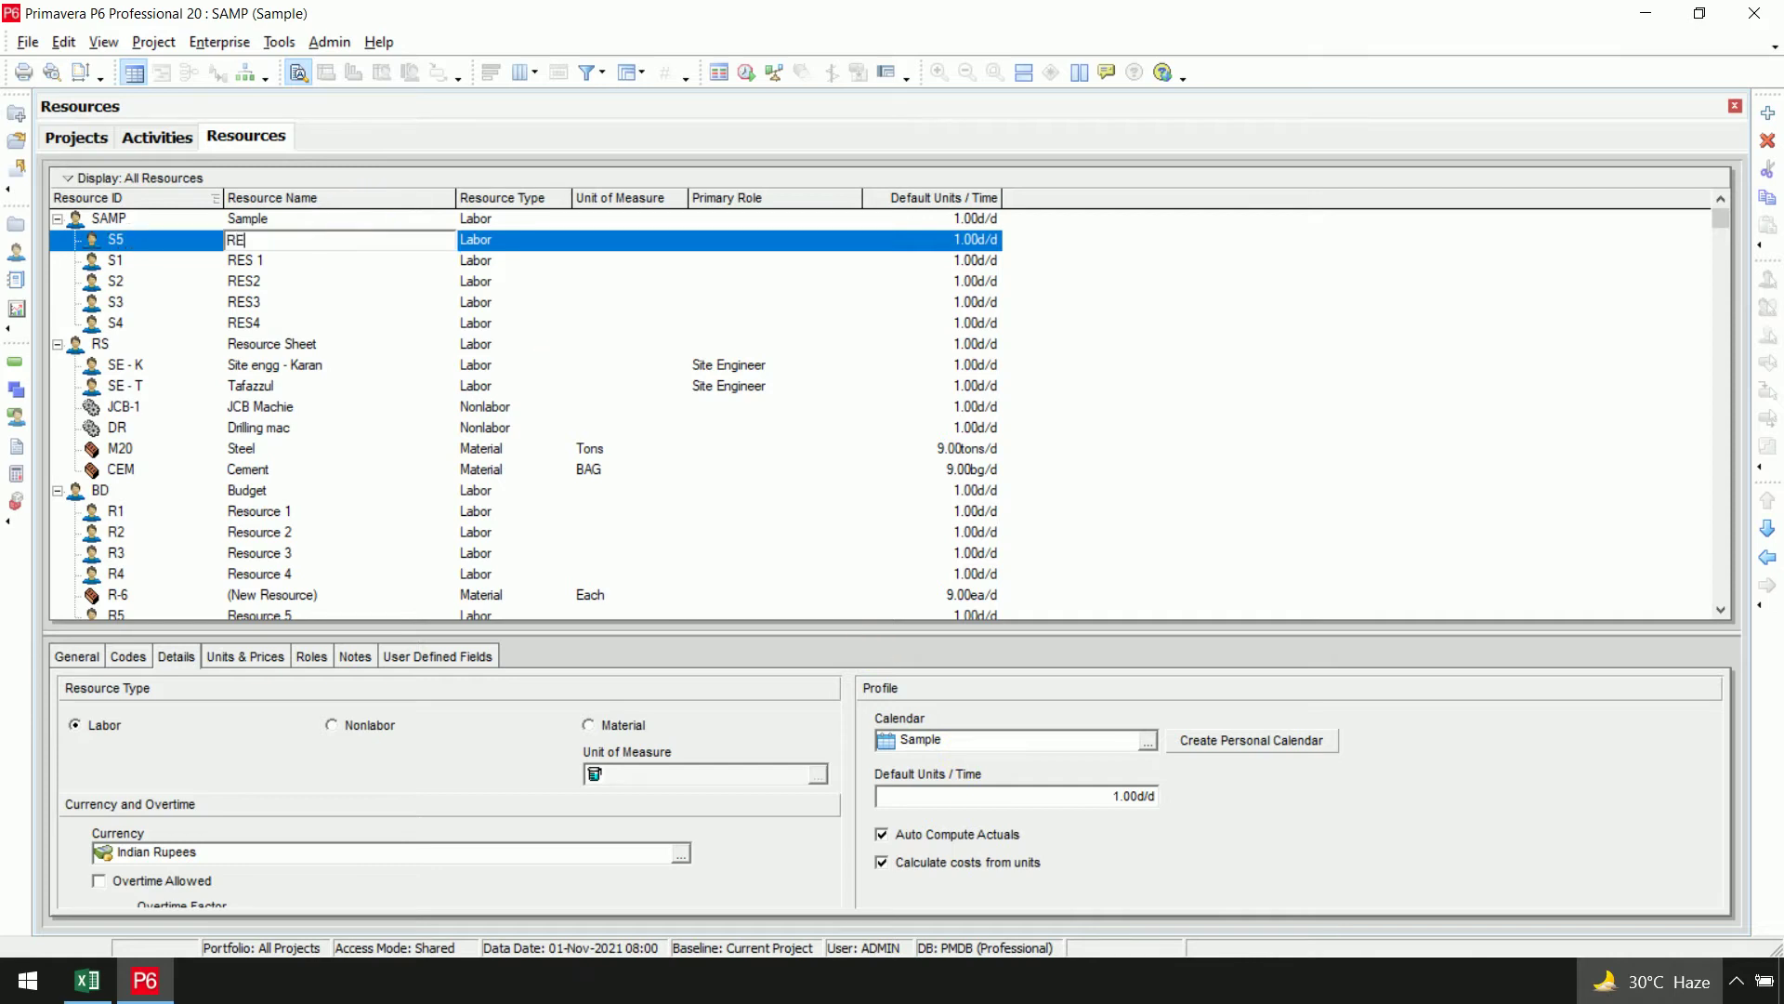
text(S 5)
click(348, 248)
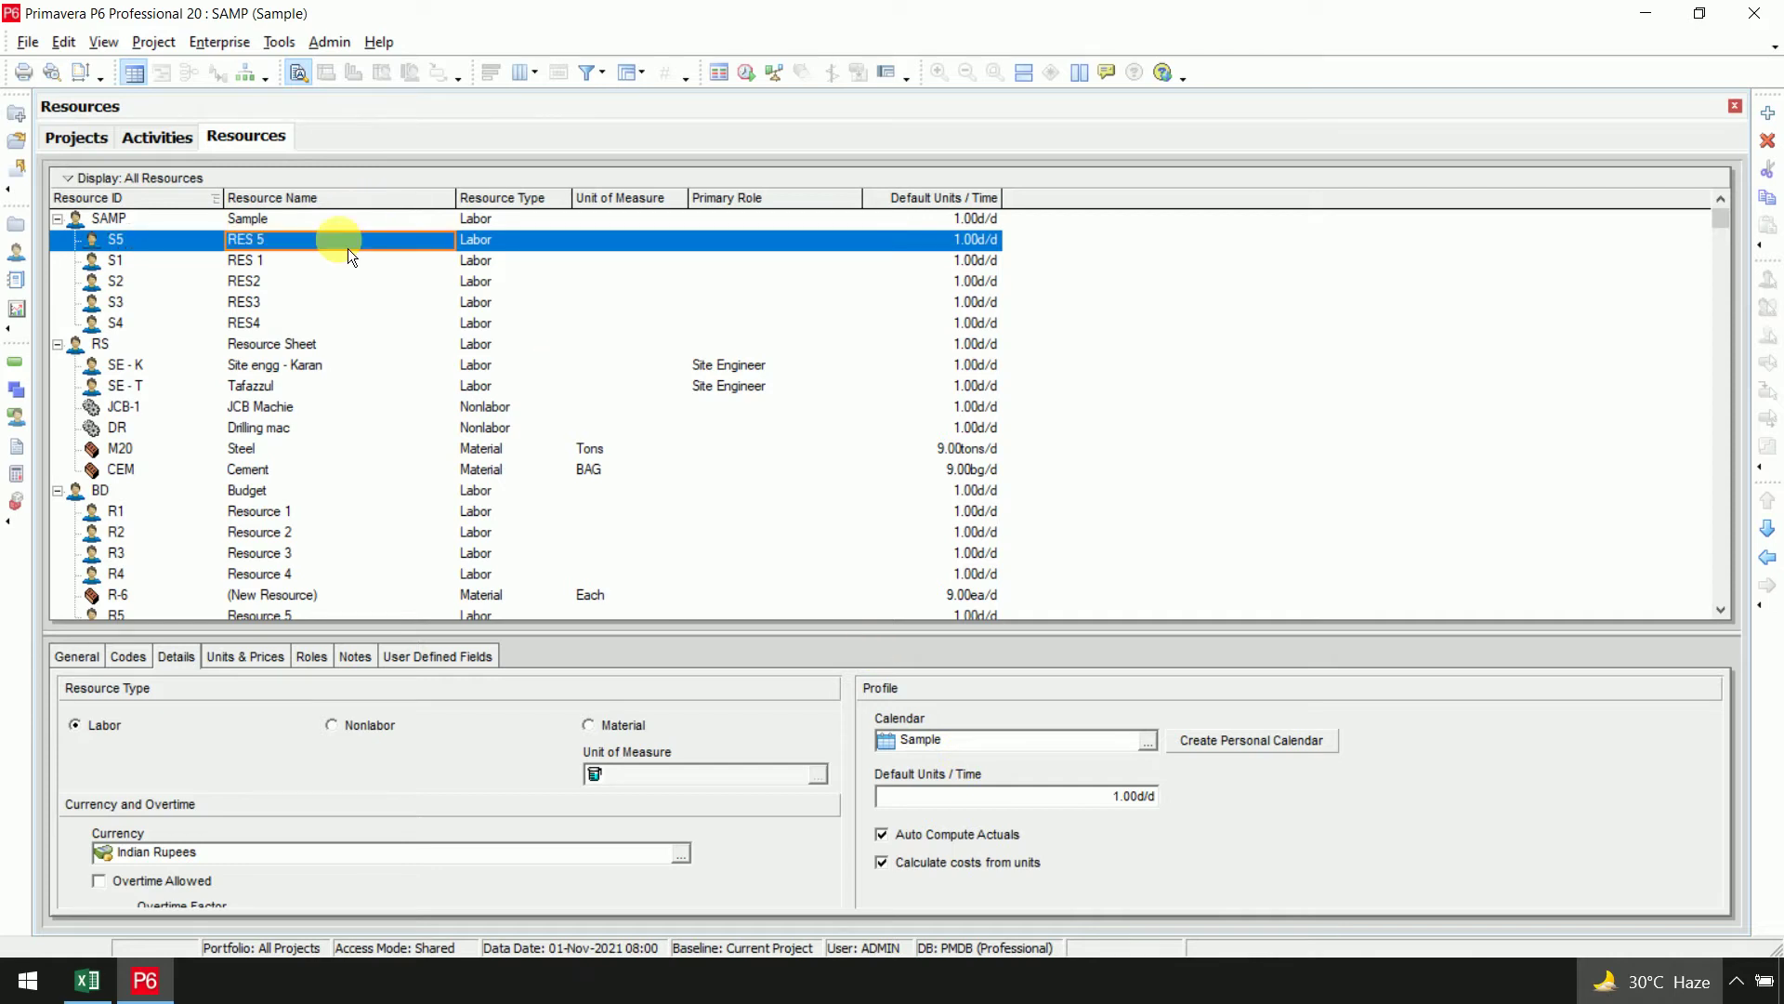
Move resource S5 down so it sits directly below S4
click(1769, 537)
click(1770, 537)
click(1769, 537)
click(1769, 528)
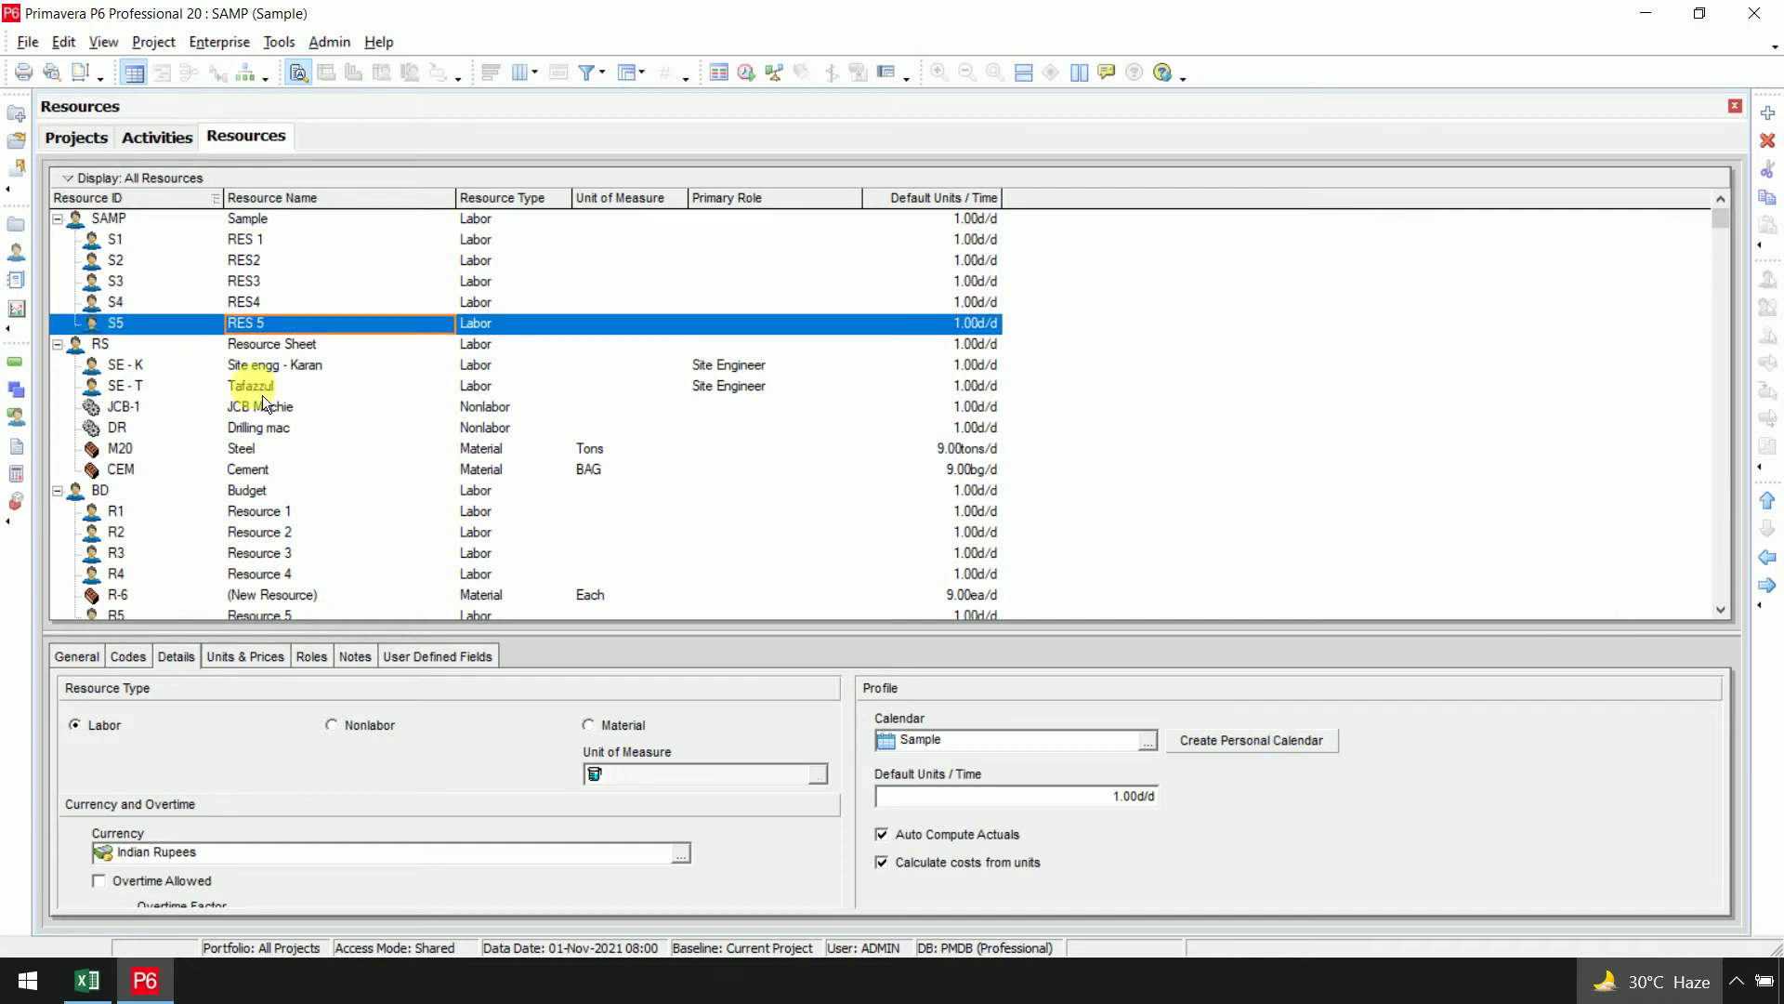
click(279, 244)
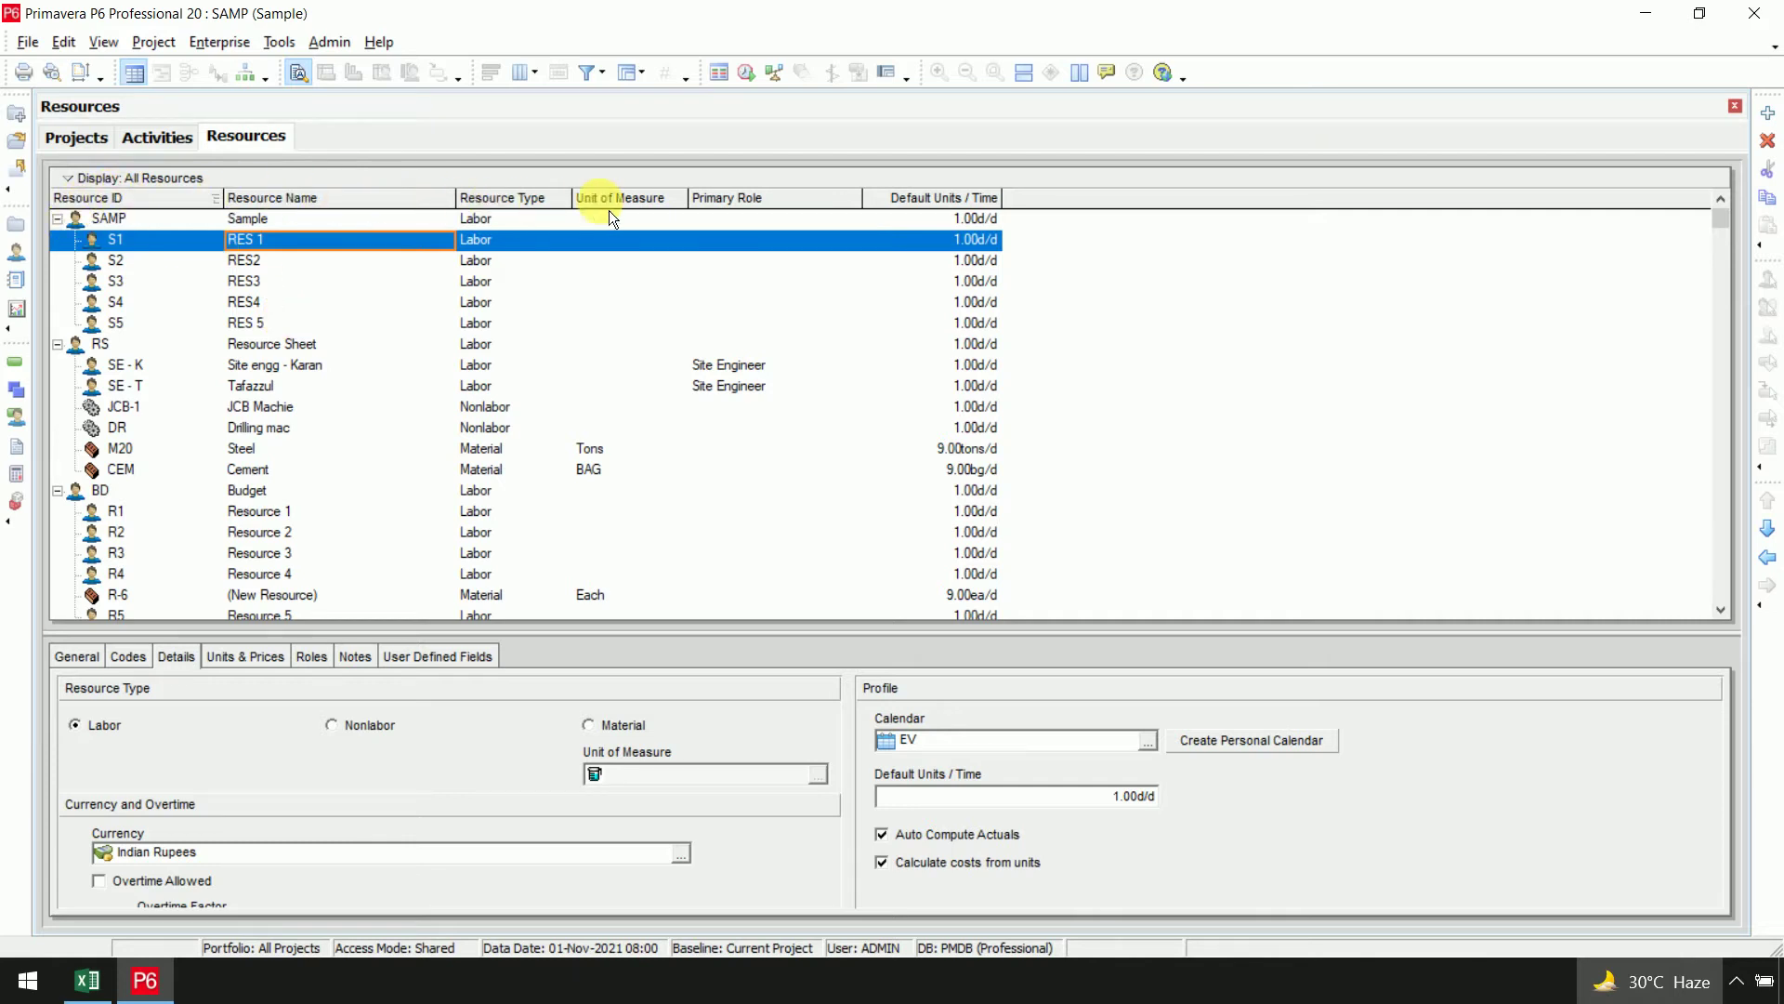
Add a Calendar column after Default Units / Time in the resources table, then widen Default Units / Time
right_click(793, 206)
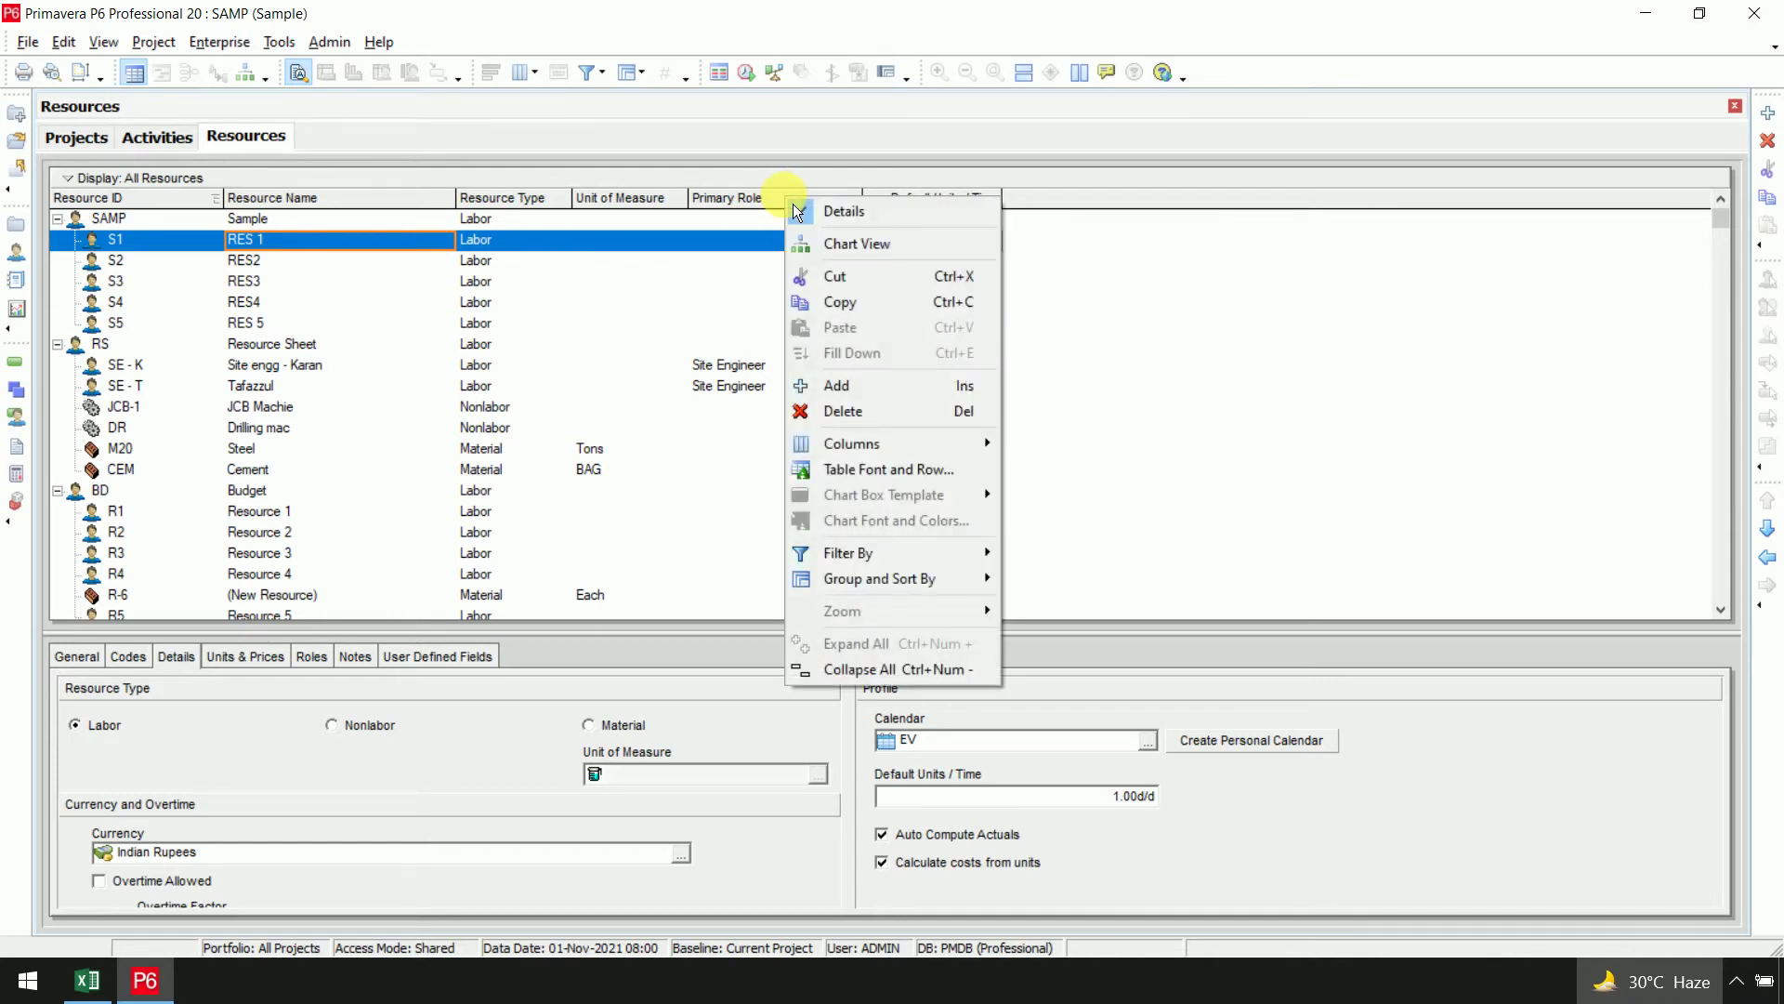
mouse_move(916, 455)
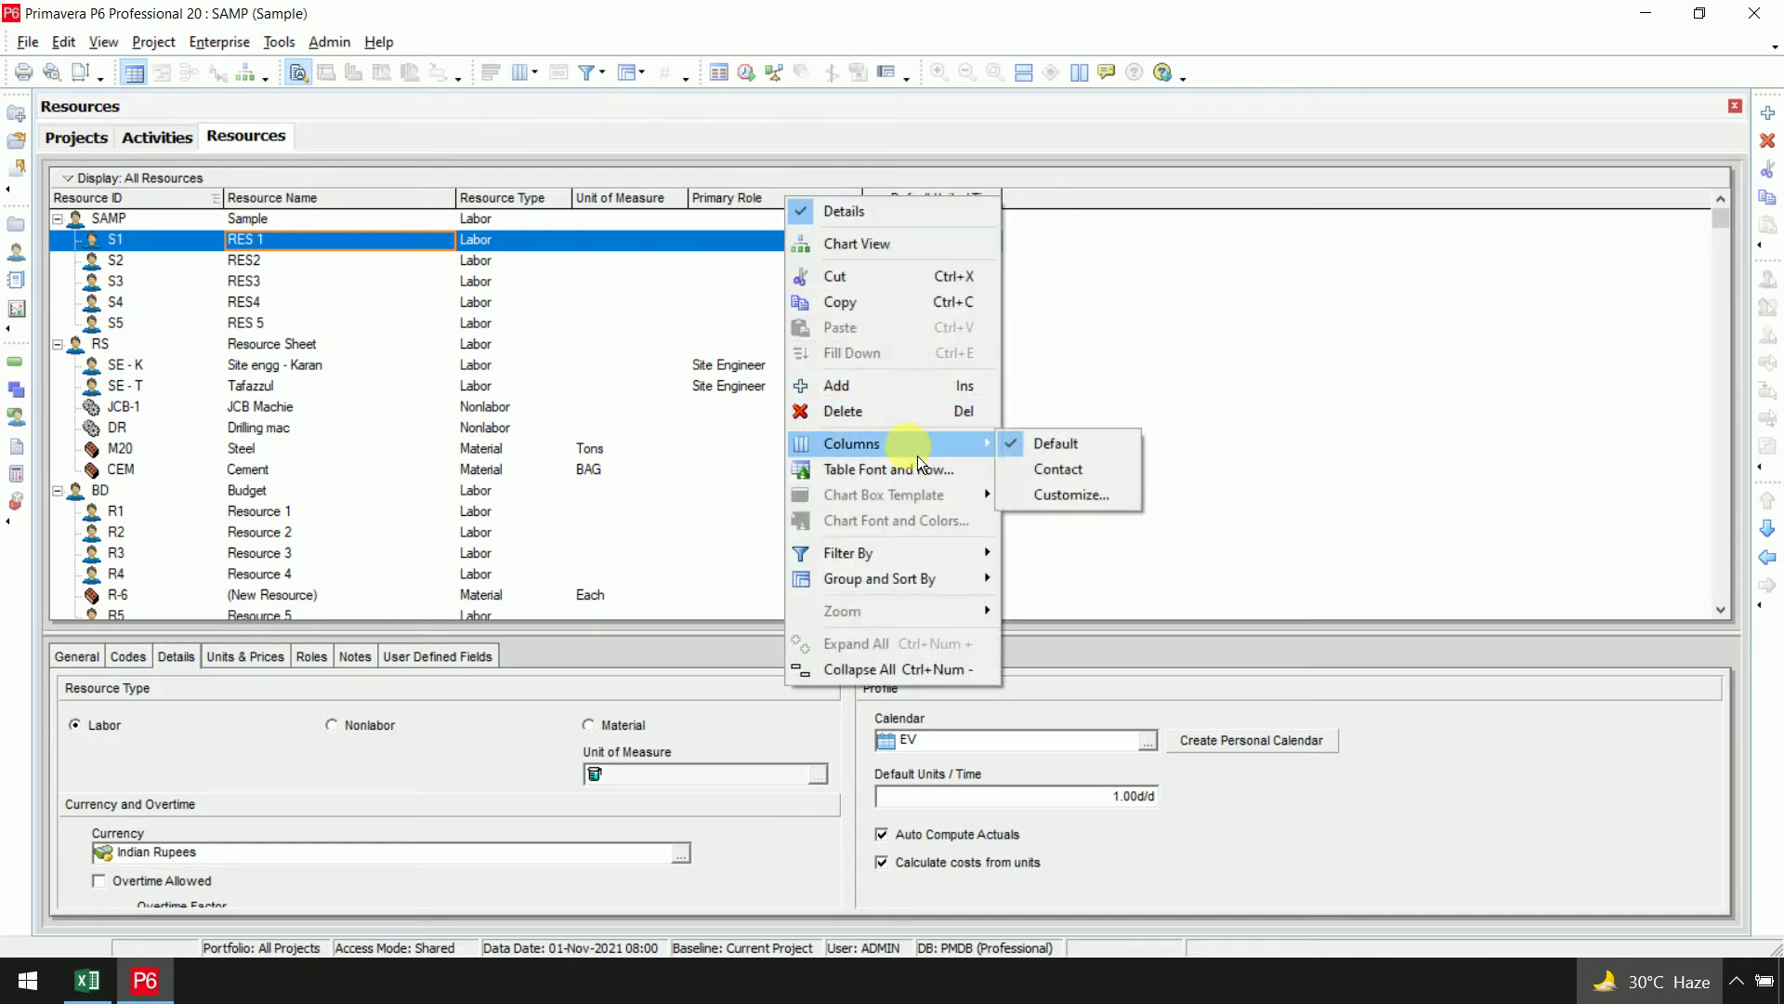
click(1060, 509)
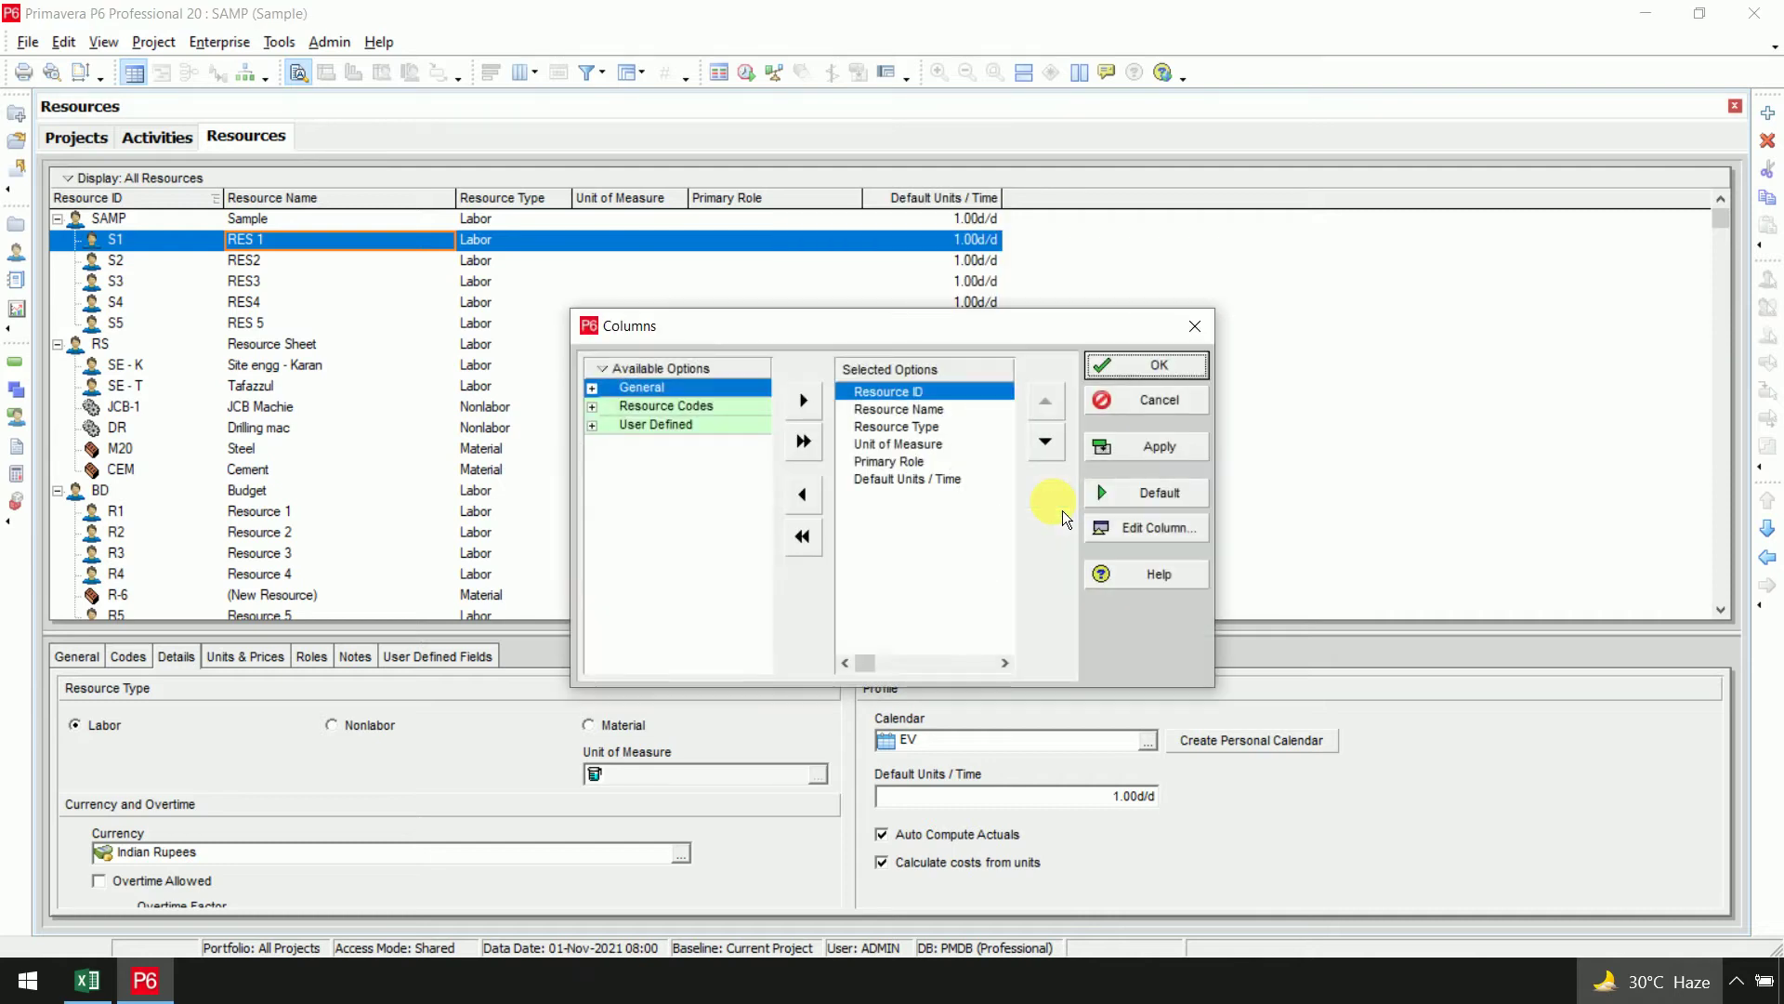
right_click(625, 371)
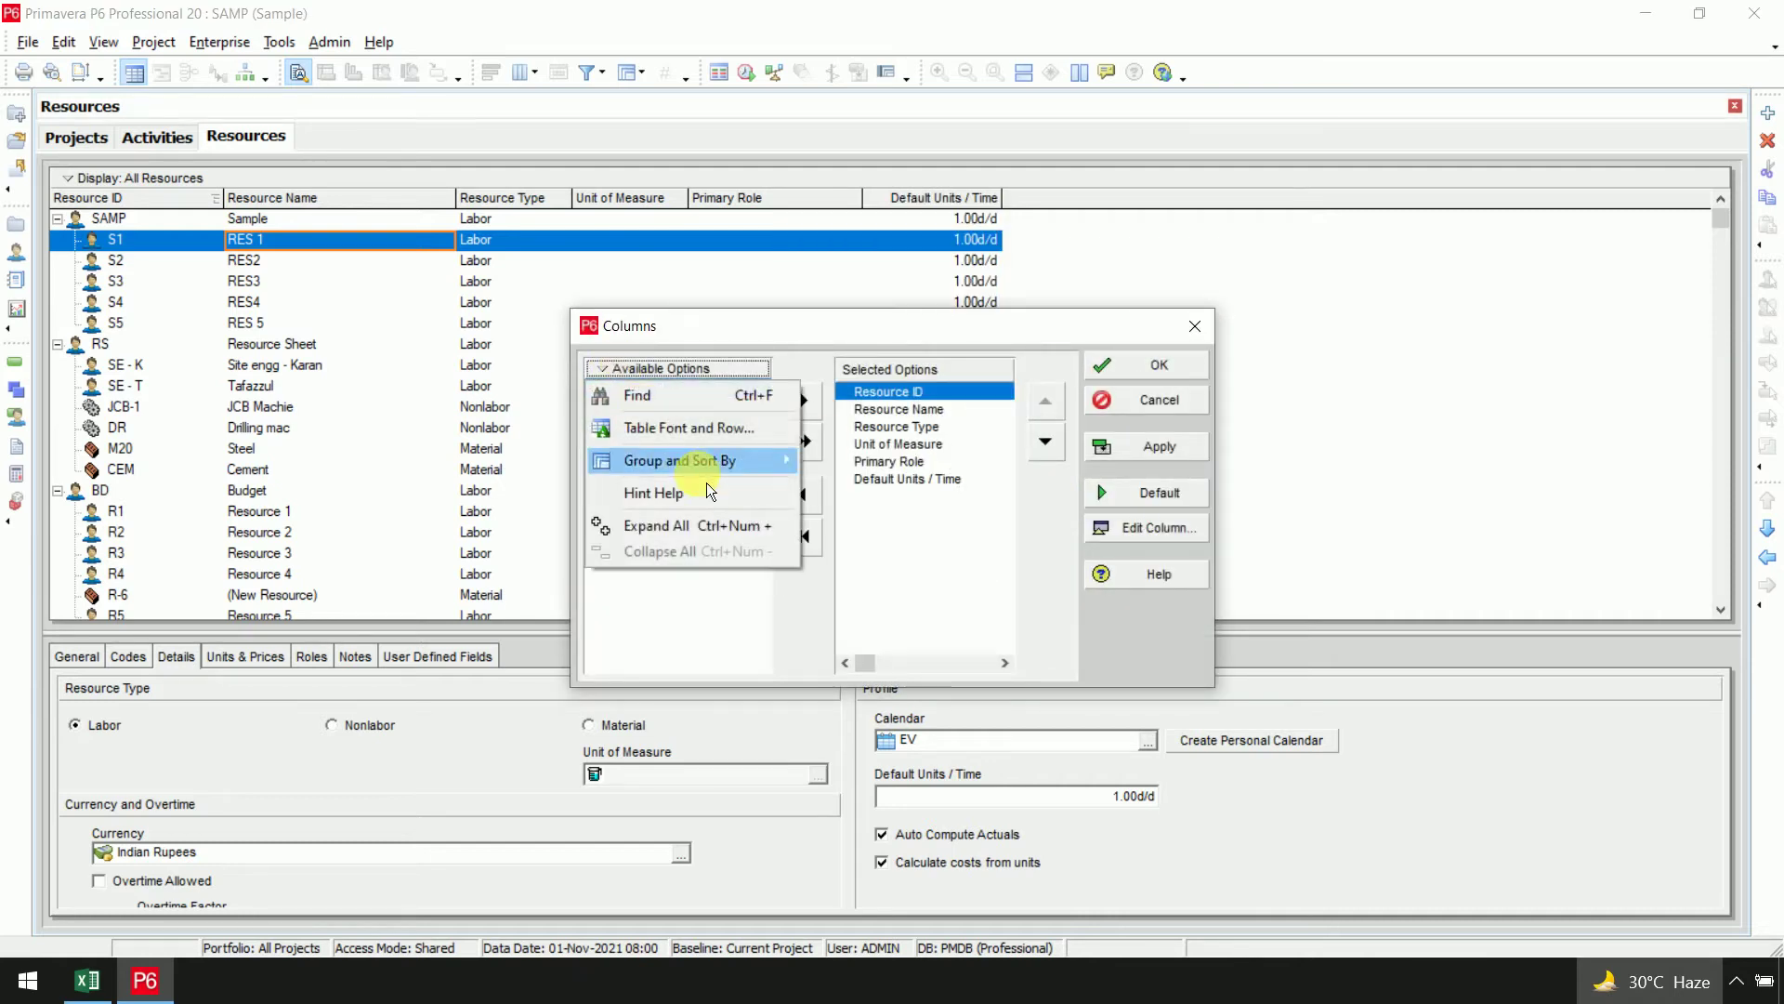
mouse_move(749, 470)
click(873, 488)
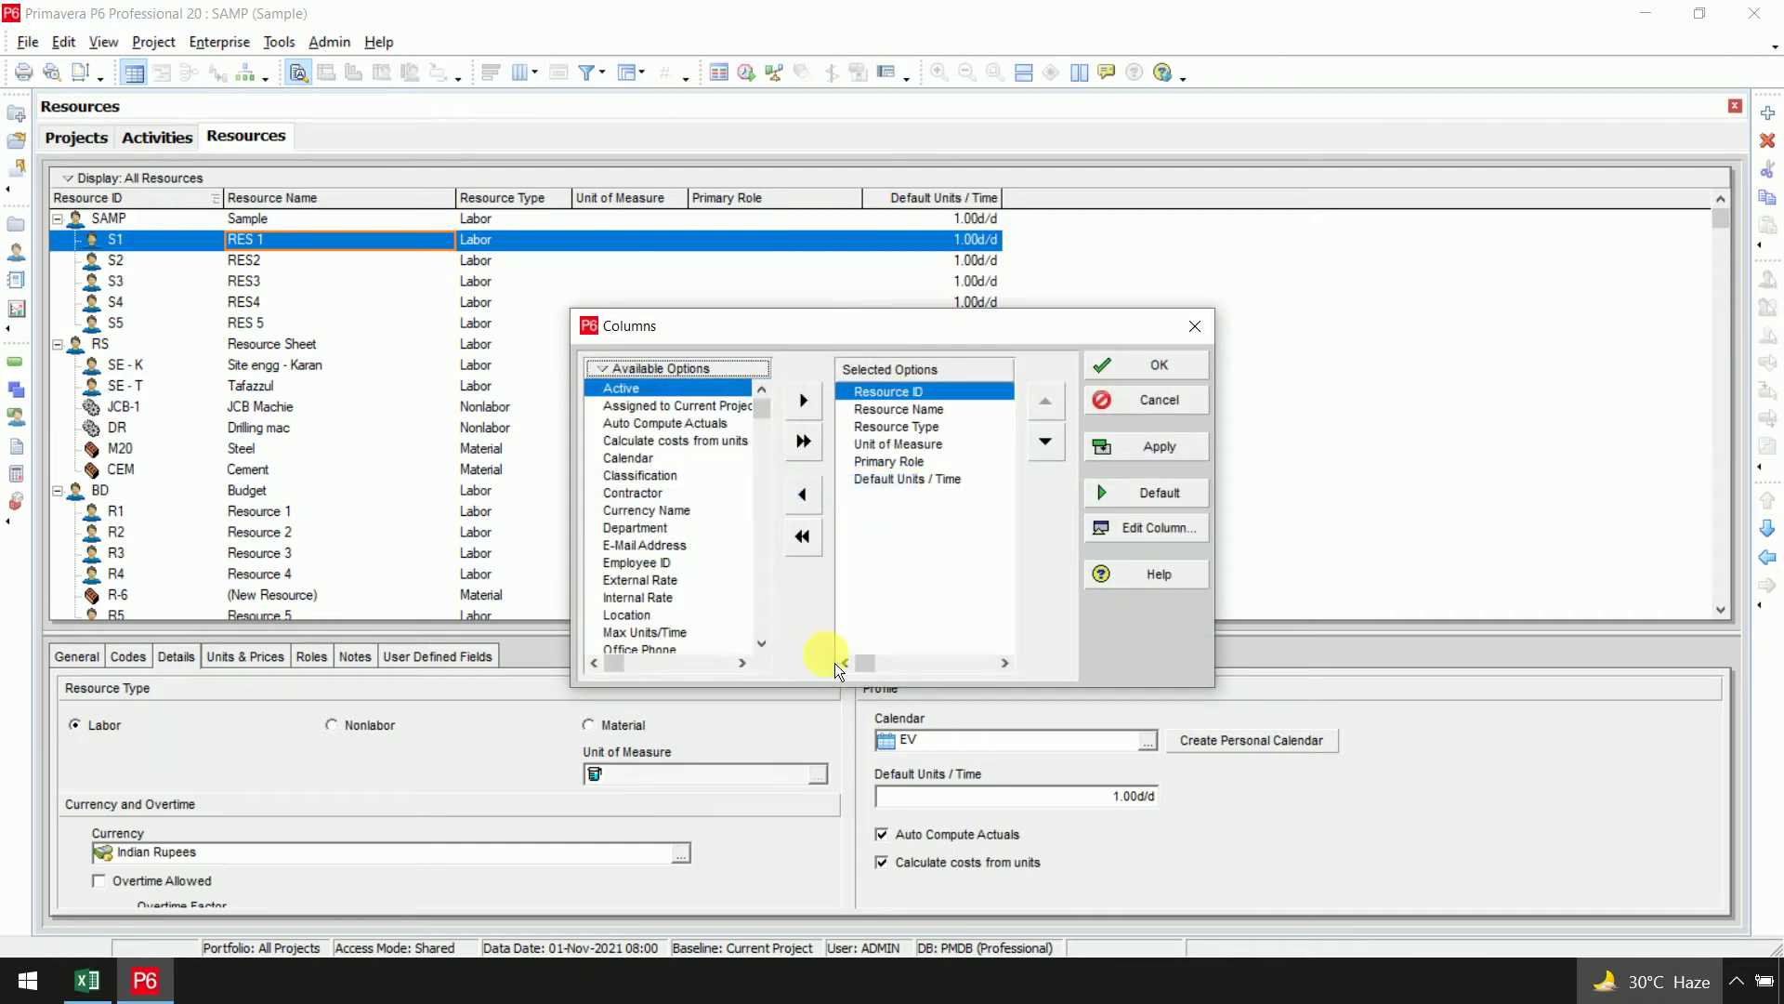
click(628, 459)
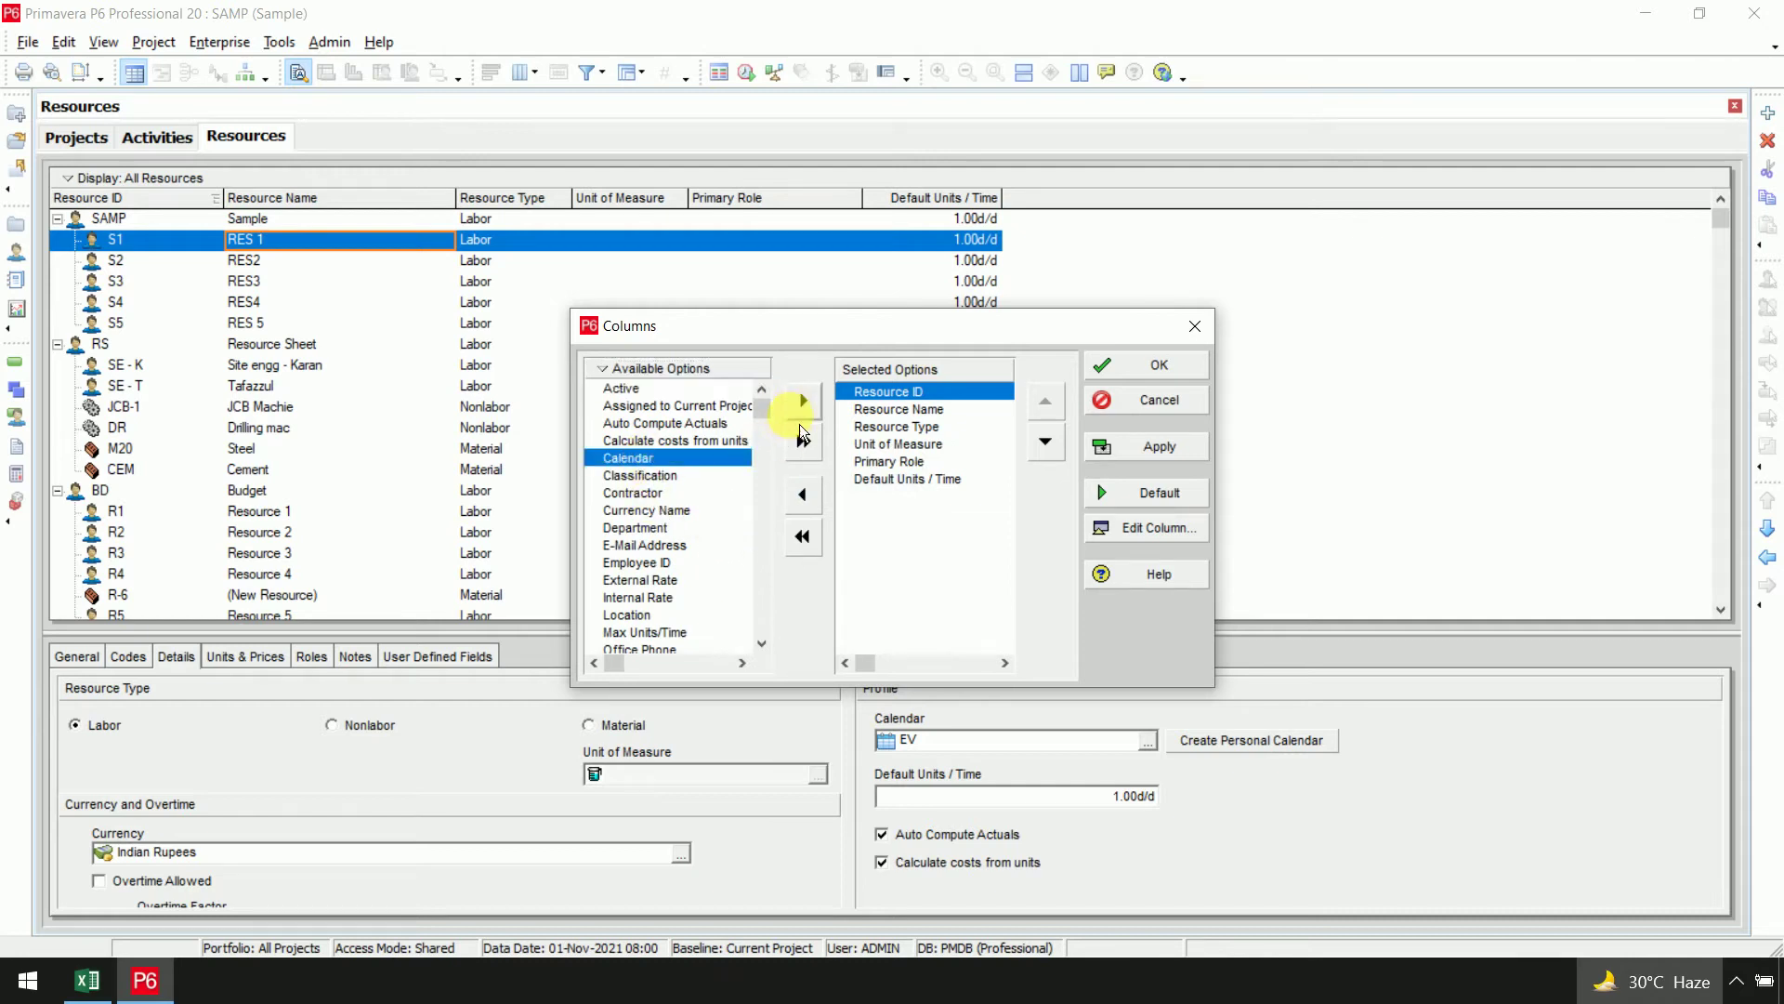
click(956, 481)
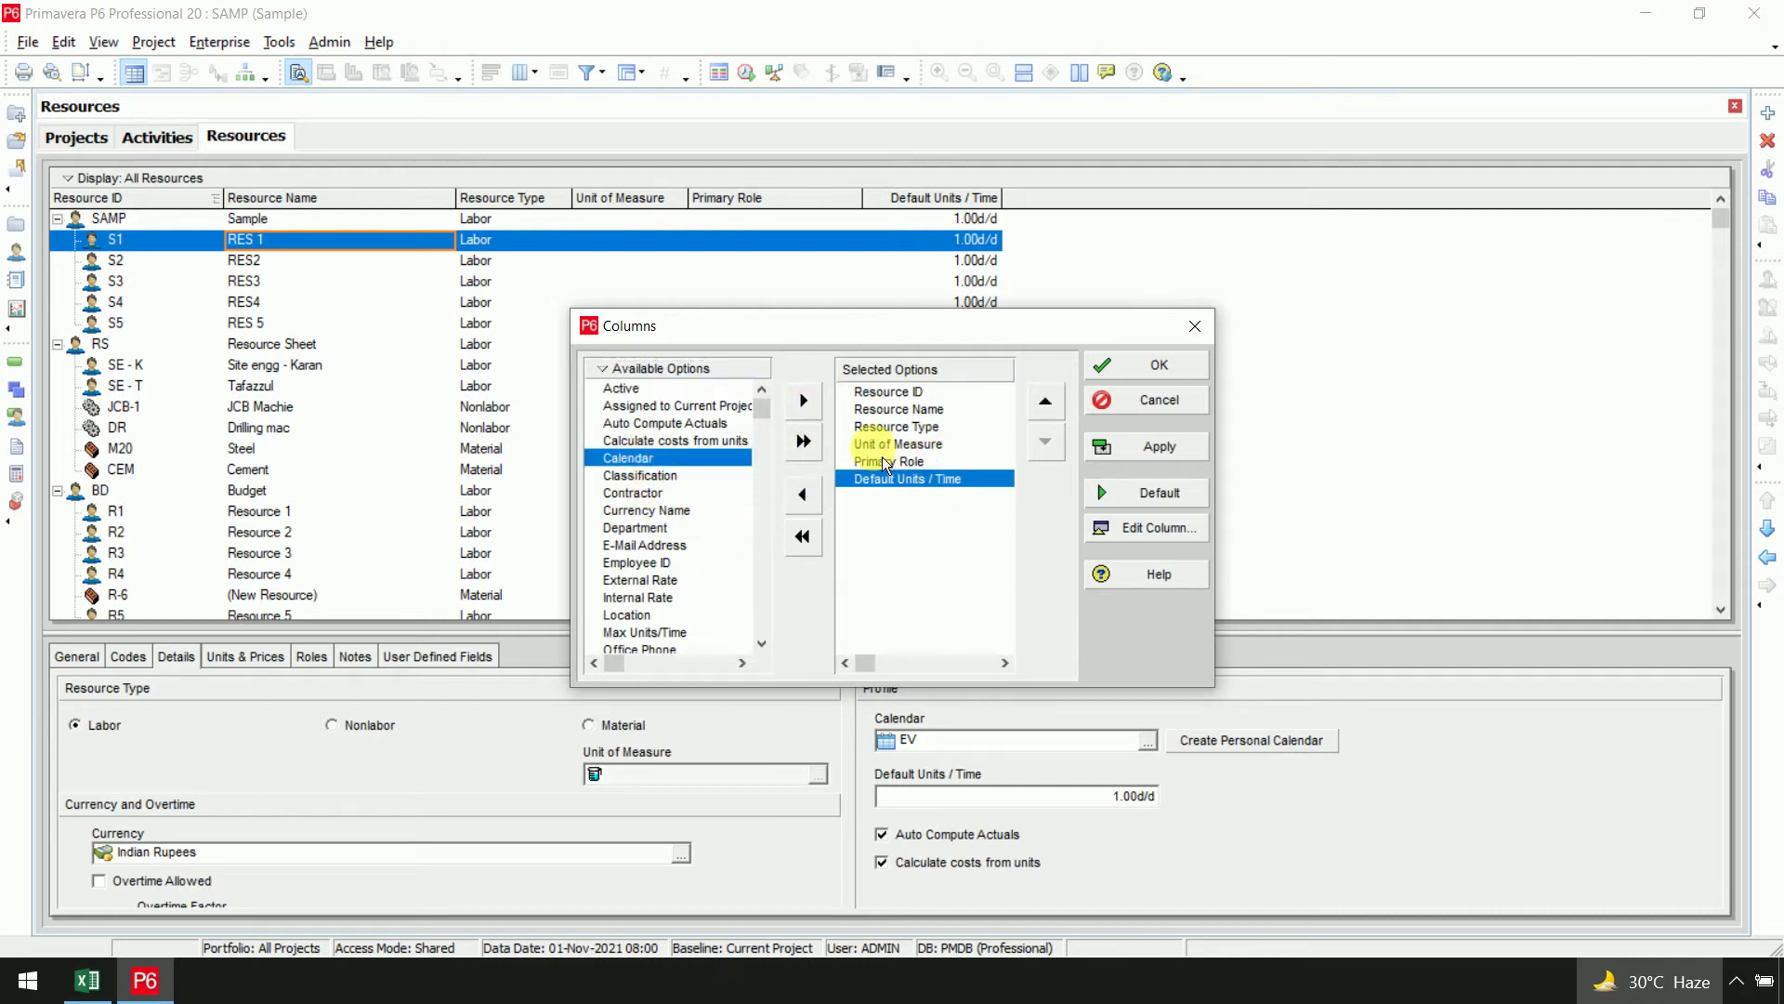
click(818, 404)
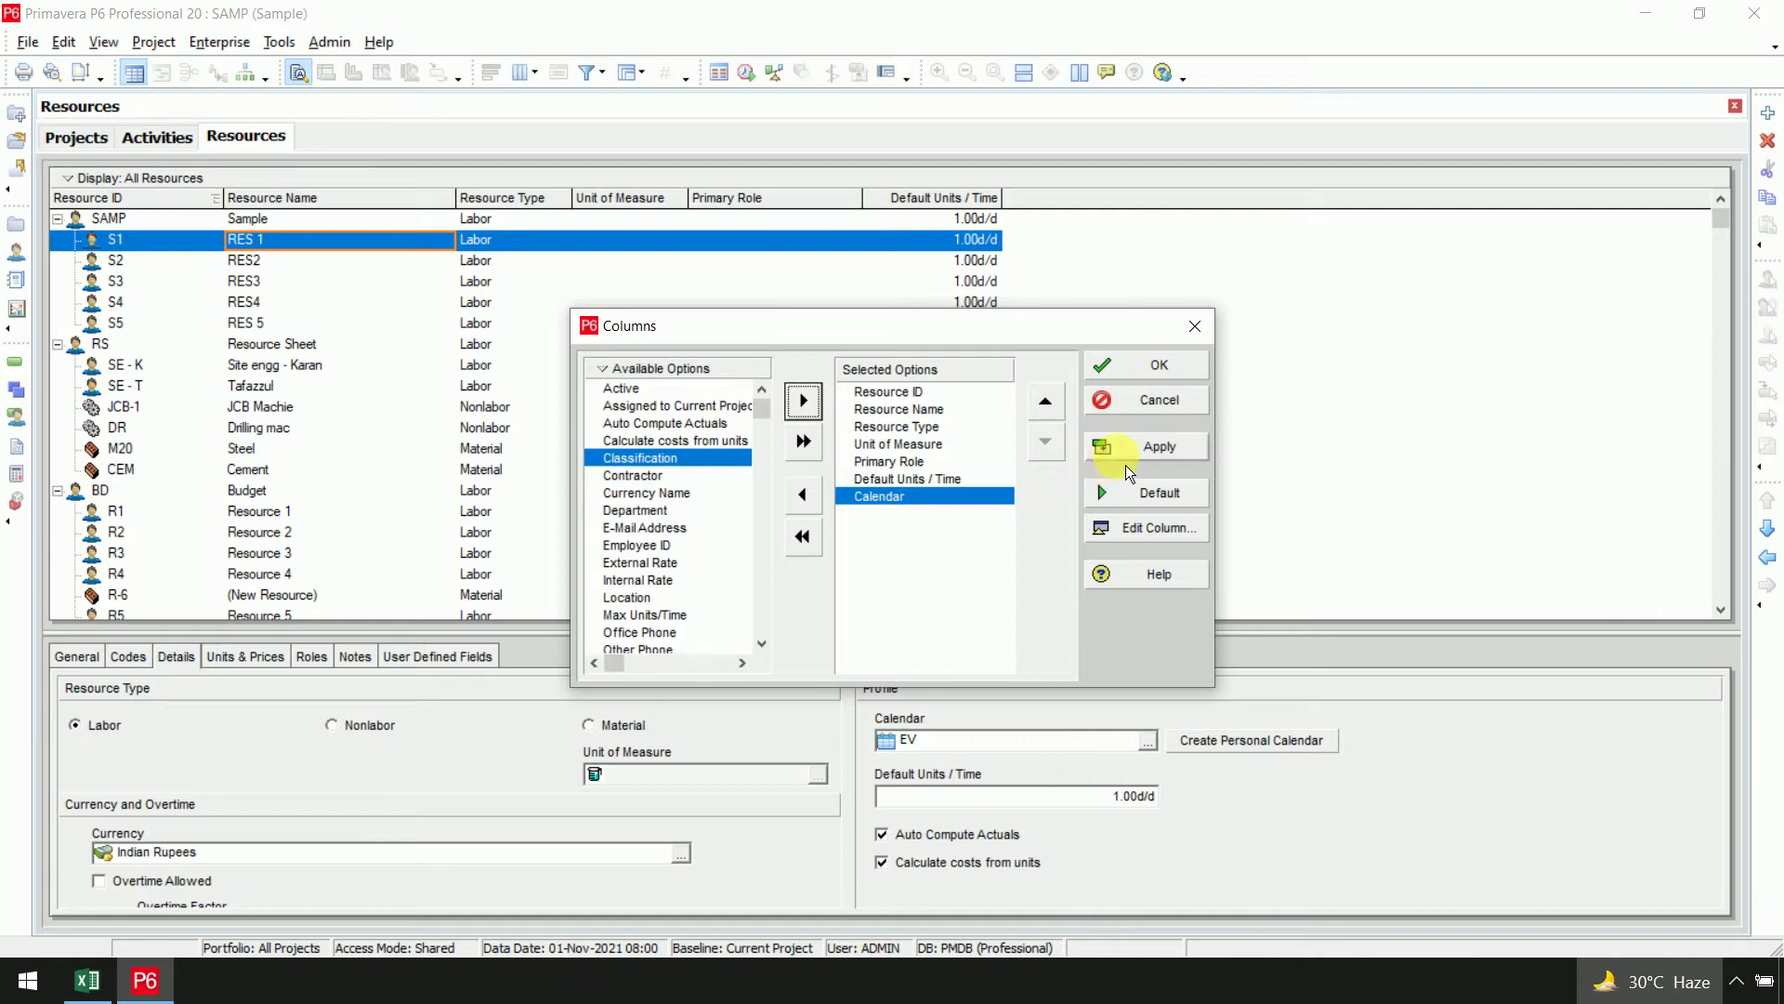
click(1149, 447)
click(1157, 366)
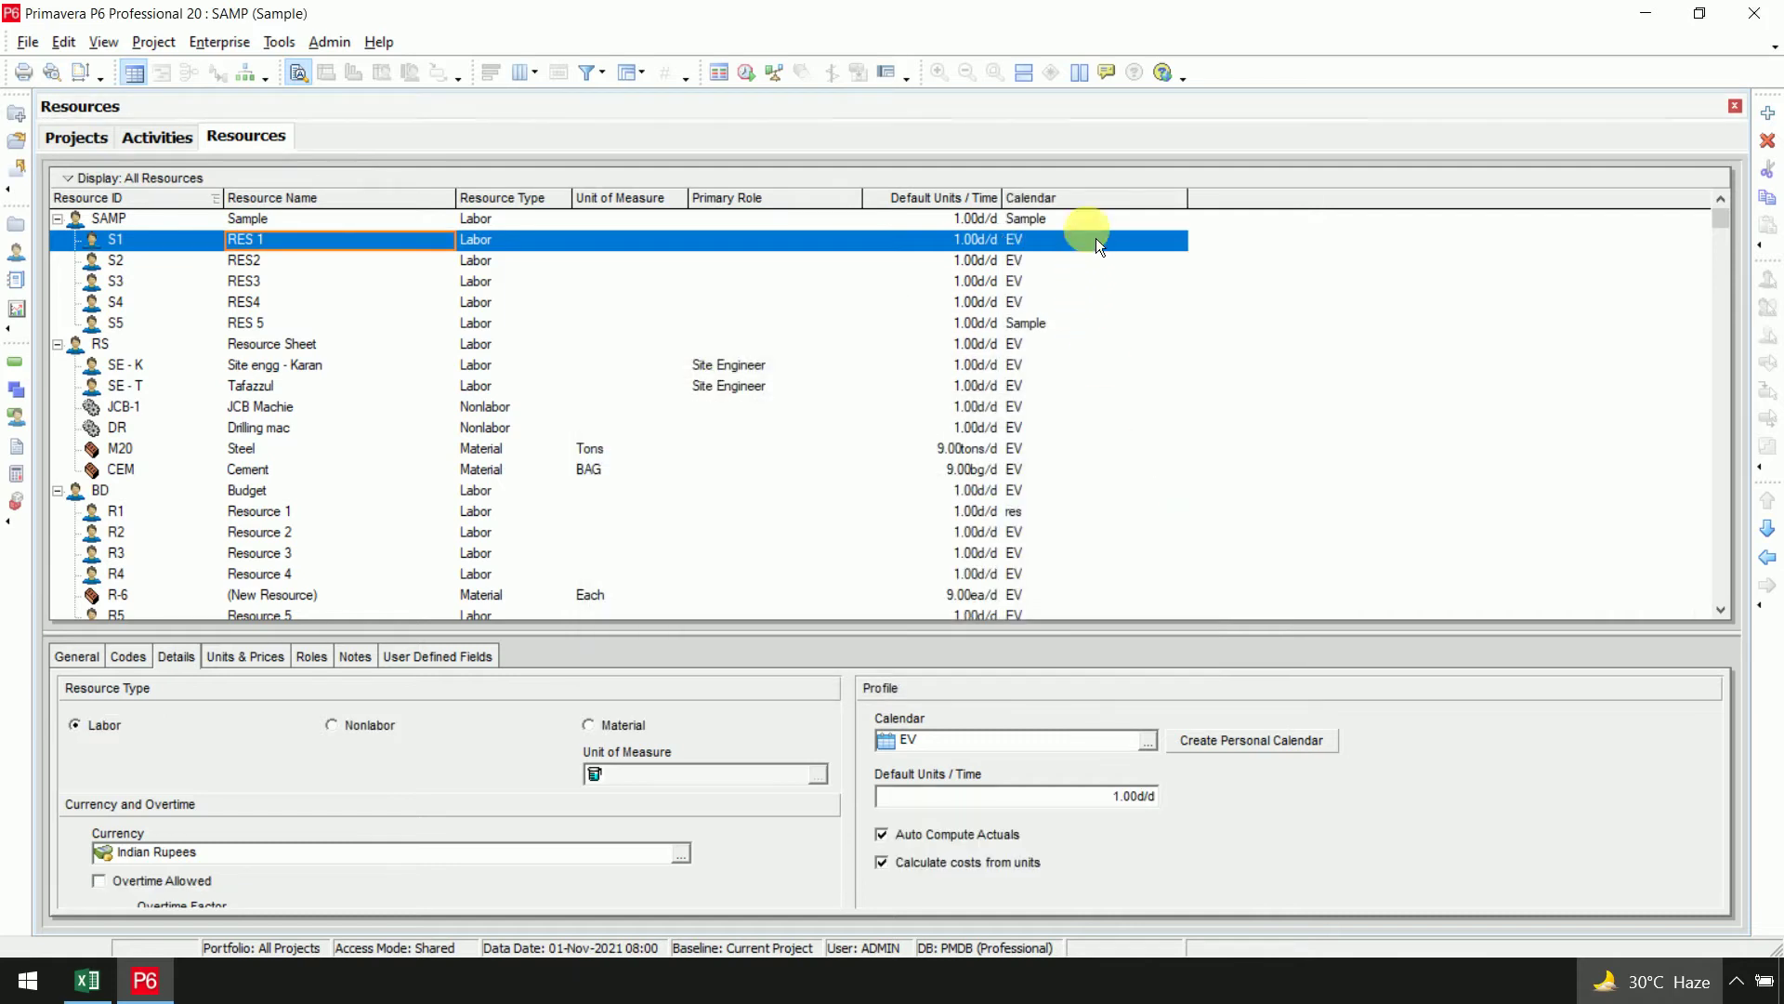
drag(1004, 197, 1071, 199)
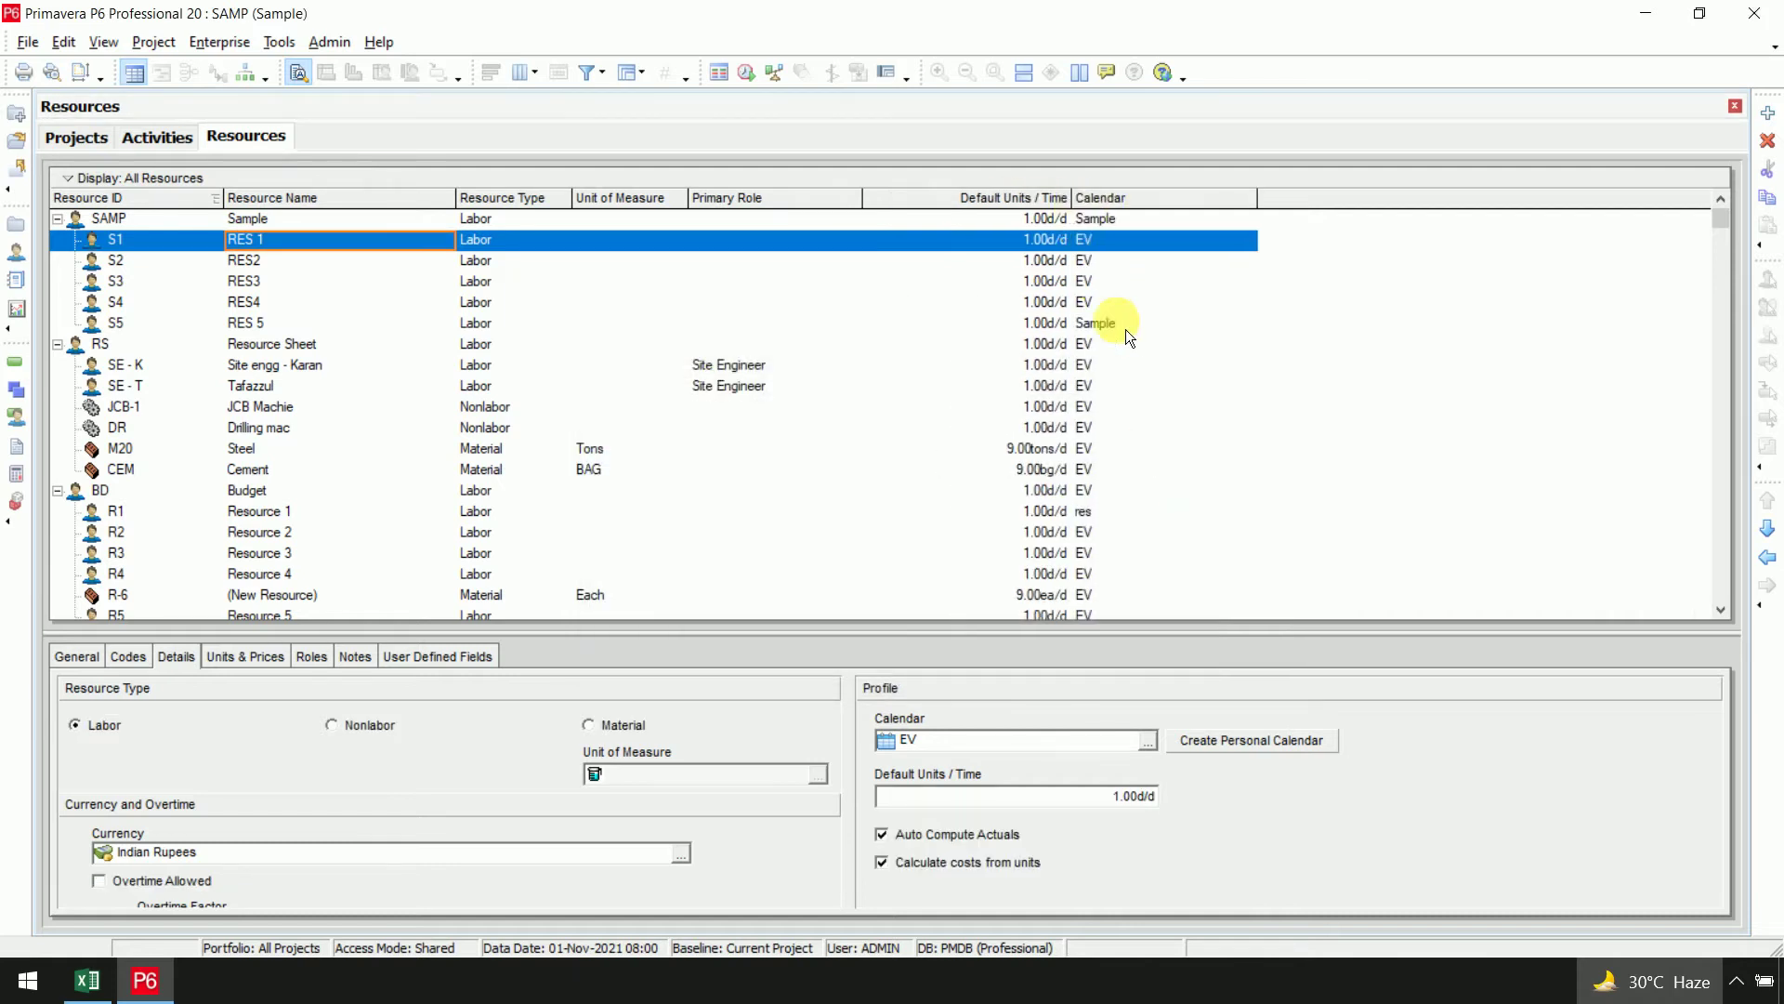
Fill the Sample calendar down from SAMP's Calendar cell to resources S1–S4
click(1120, 248)
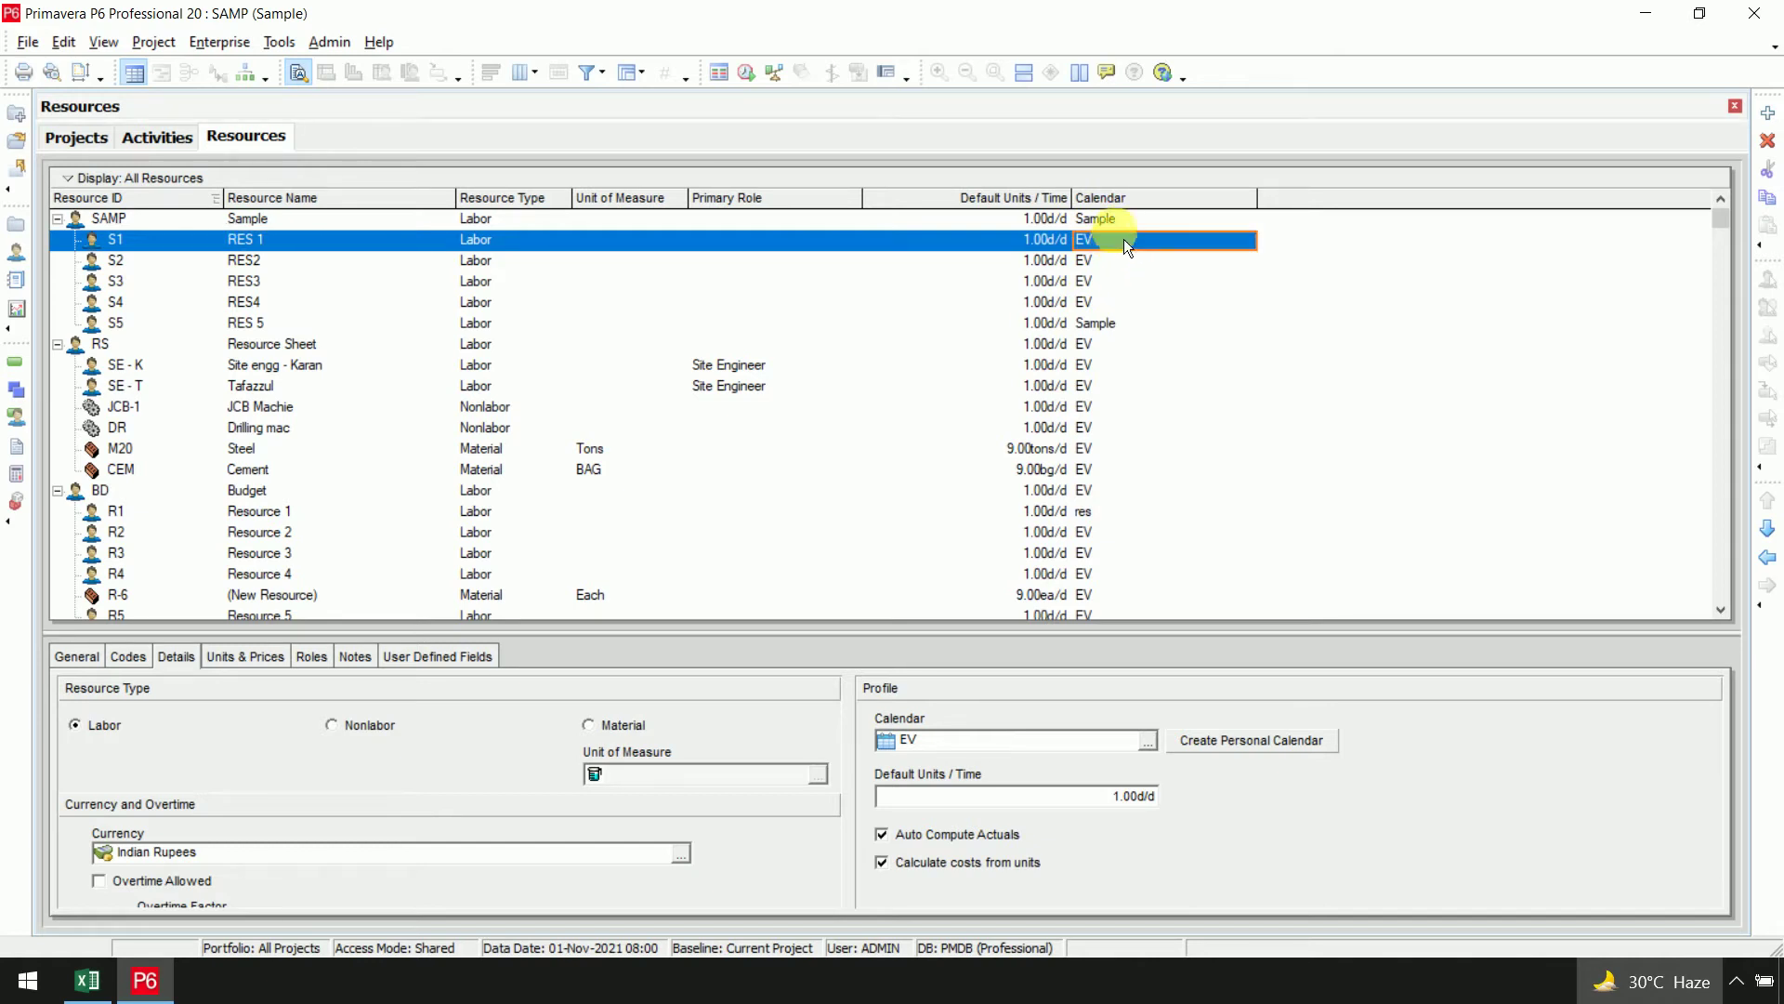
click(1129, 228)
click(1128, 239)
click(1134, 223)
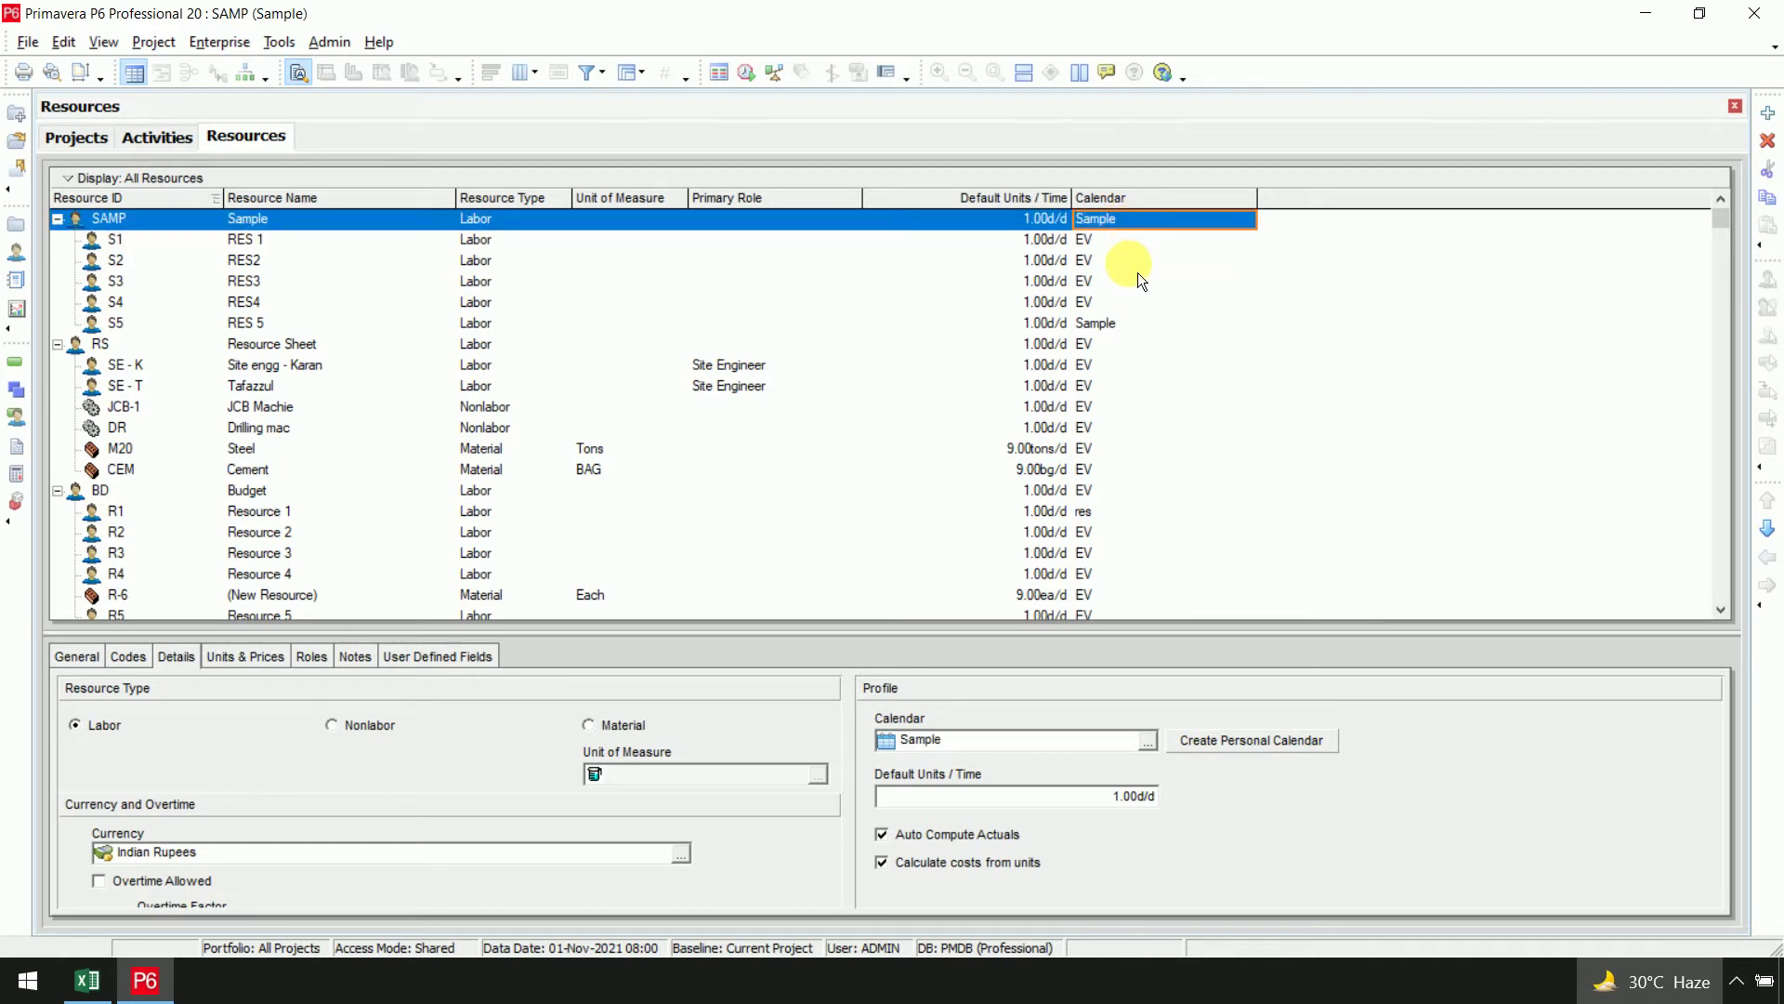
shift+click(1136, 310)
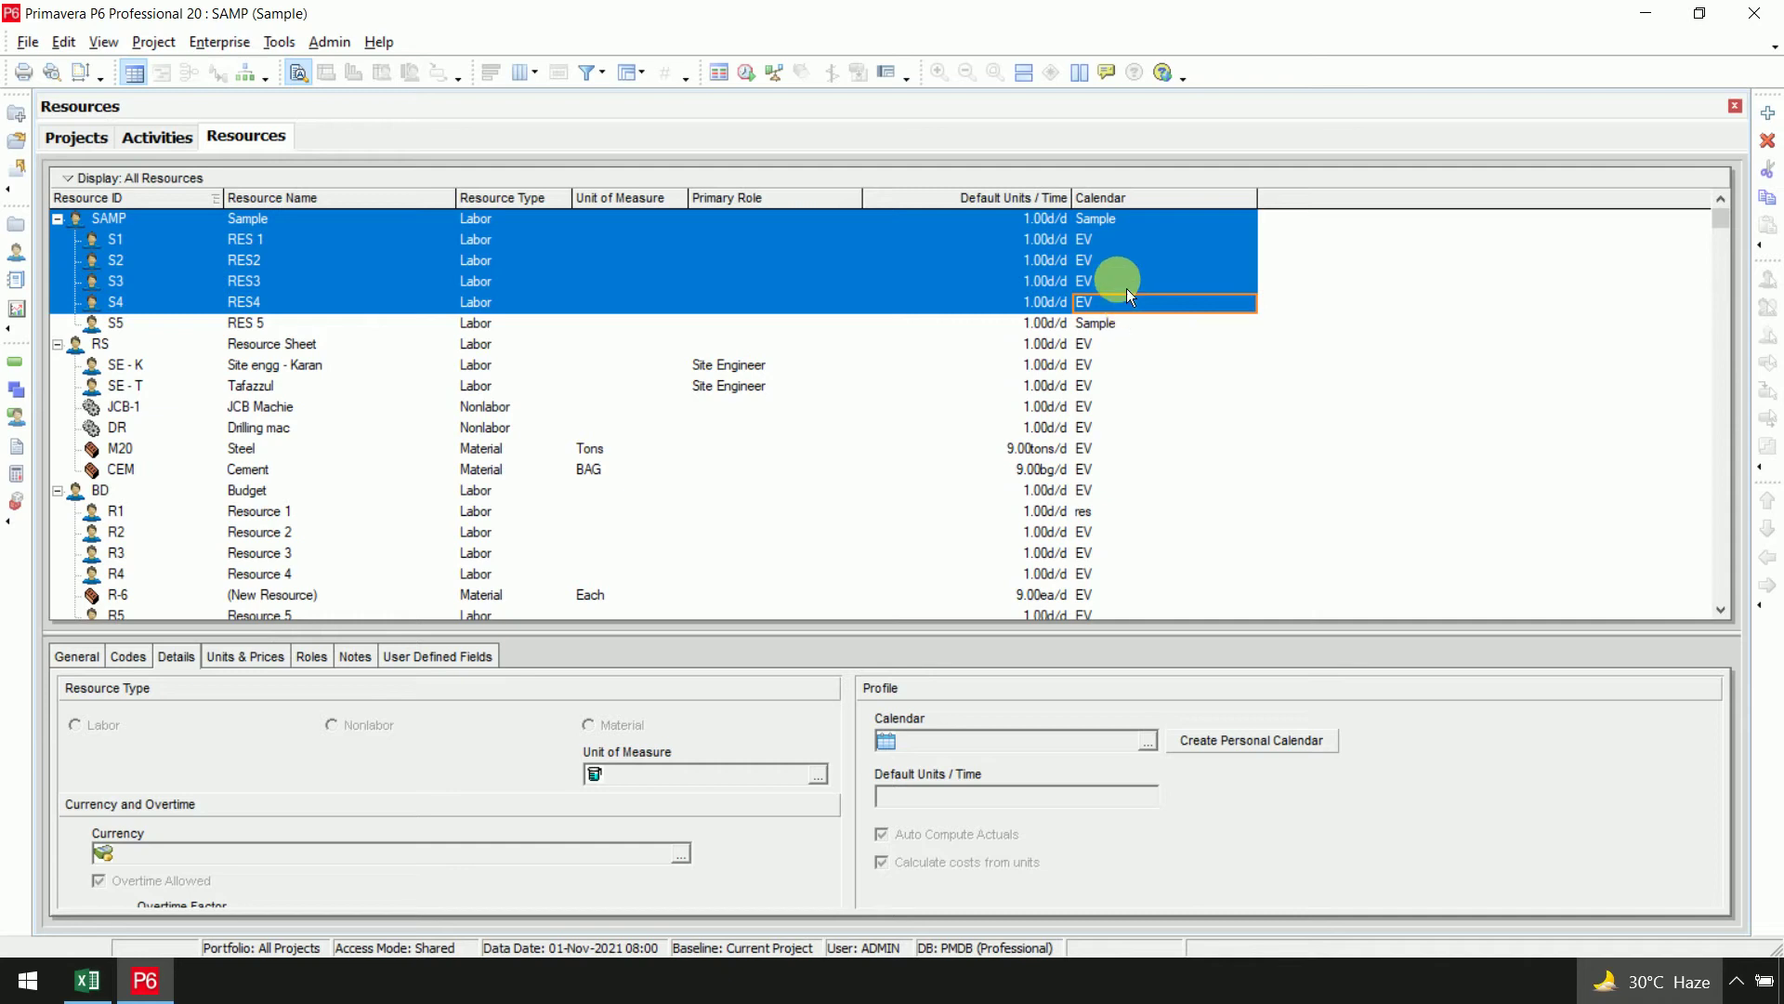
right_click(1121, 232)
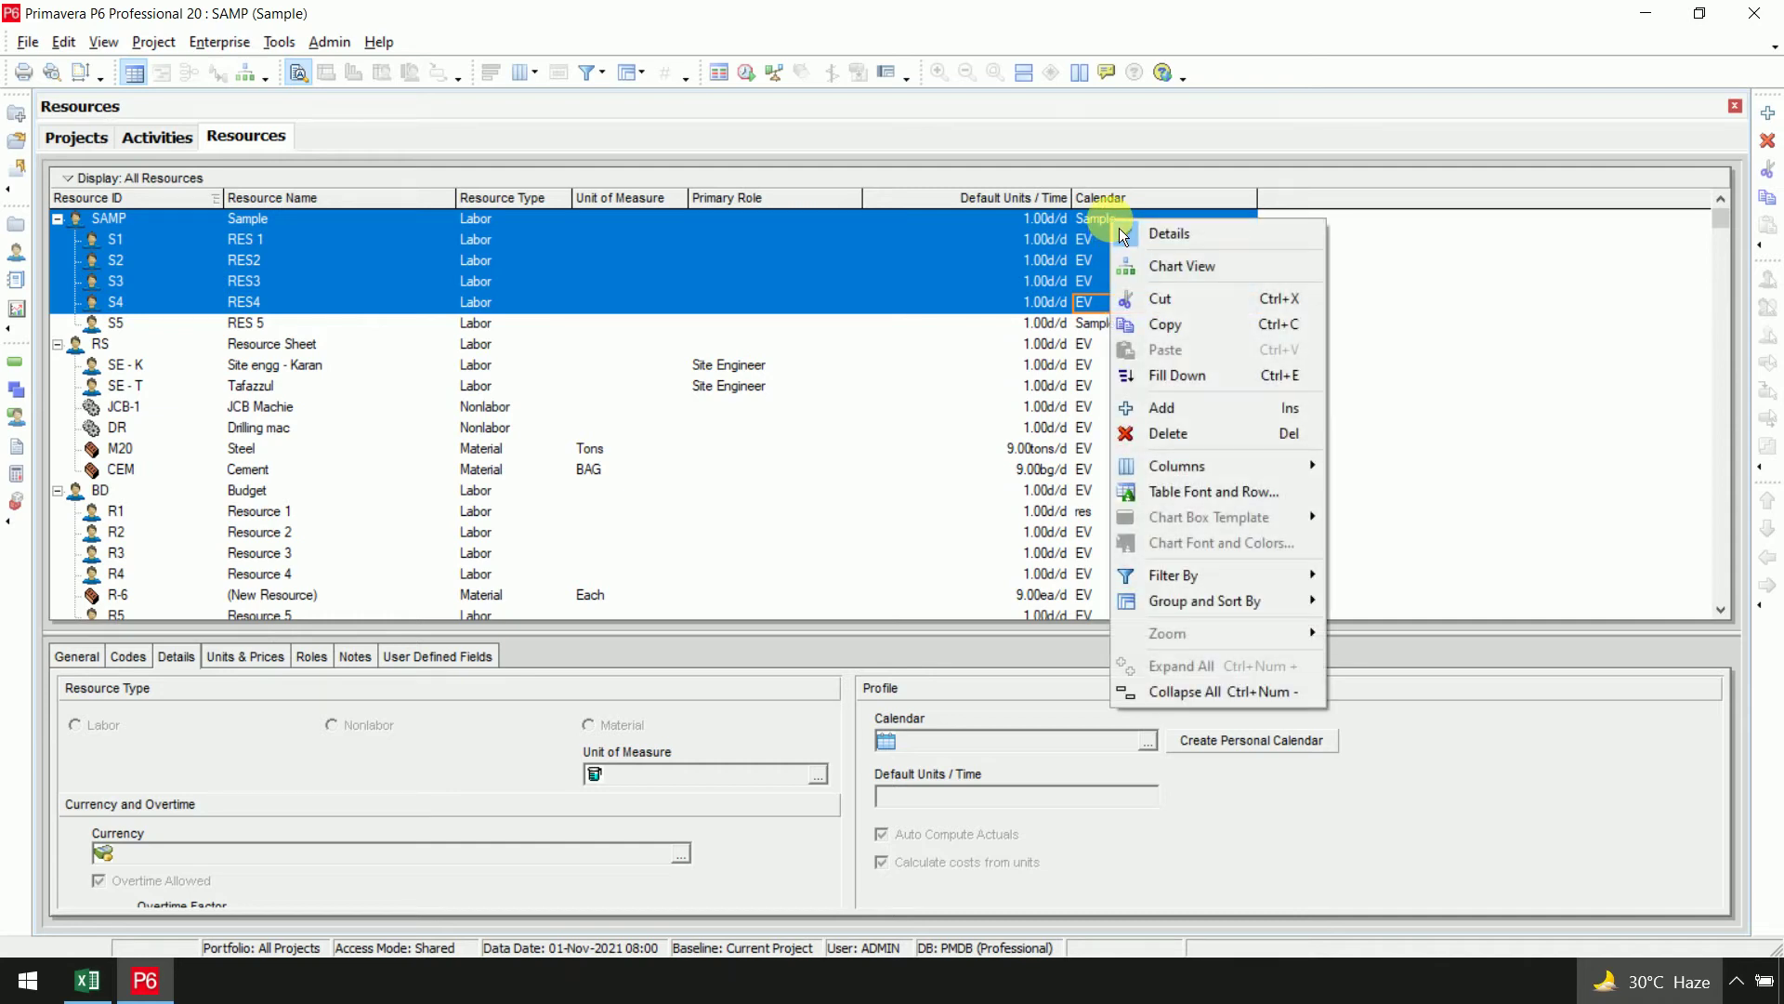
click(1179, 375)
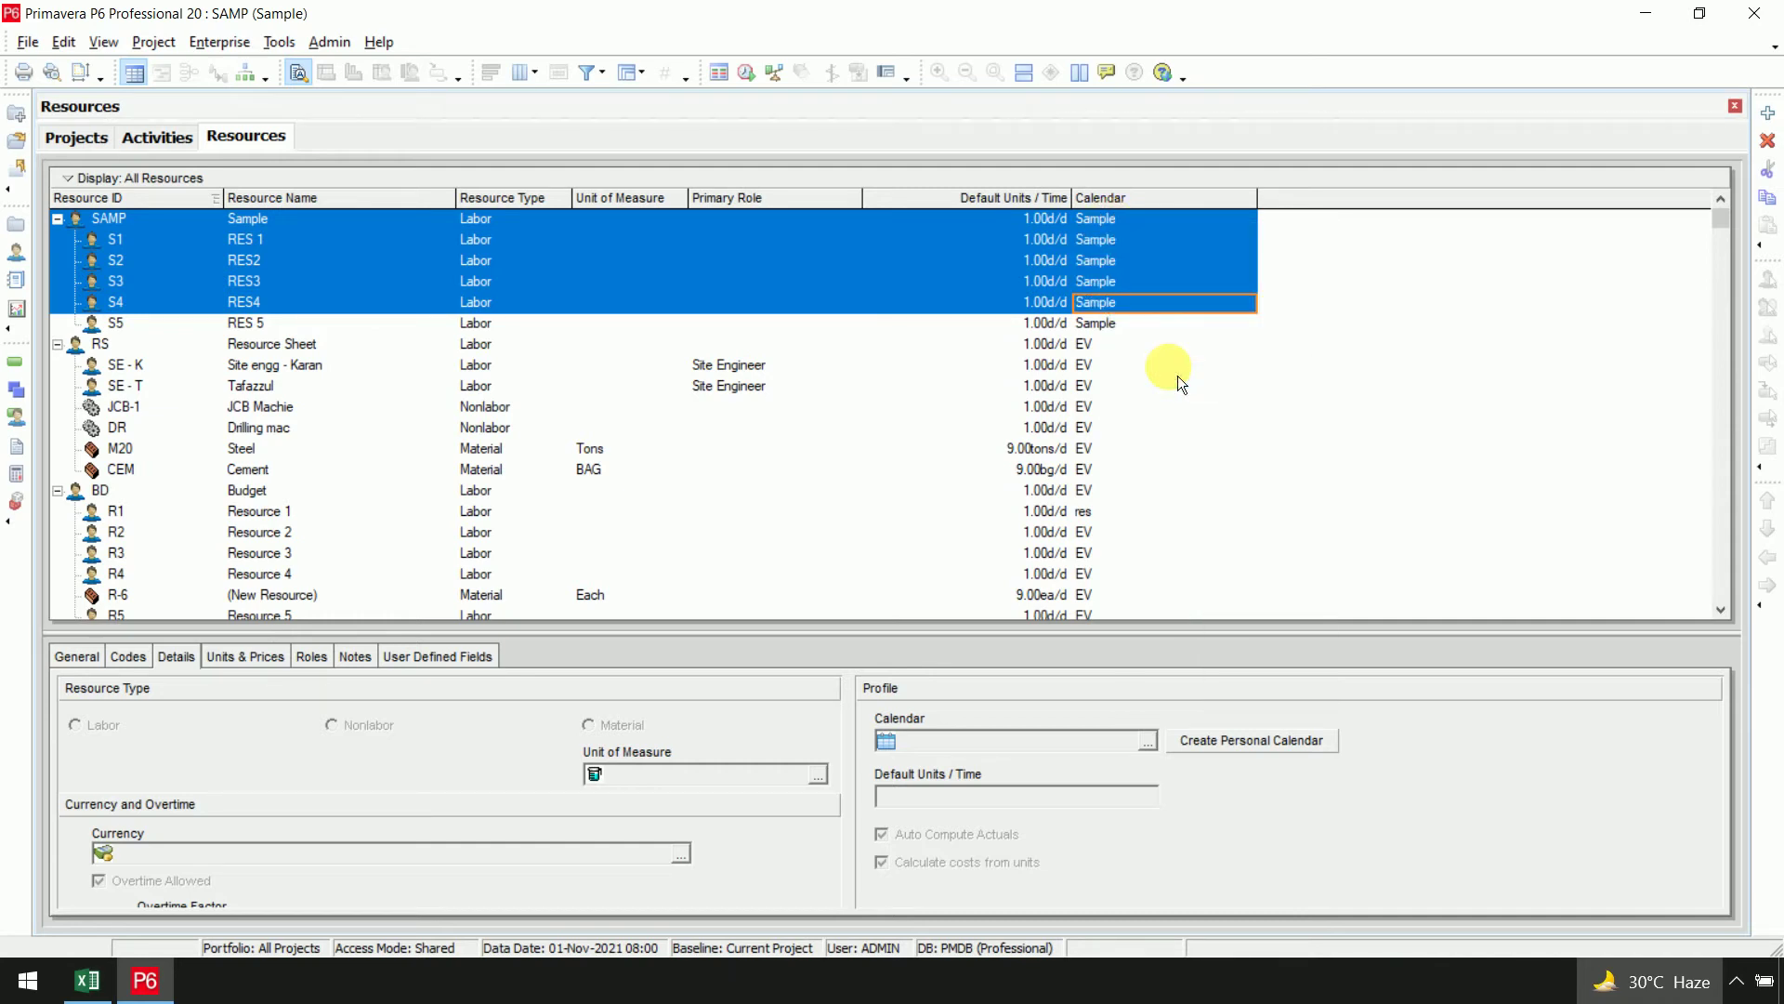
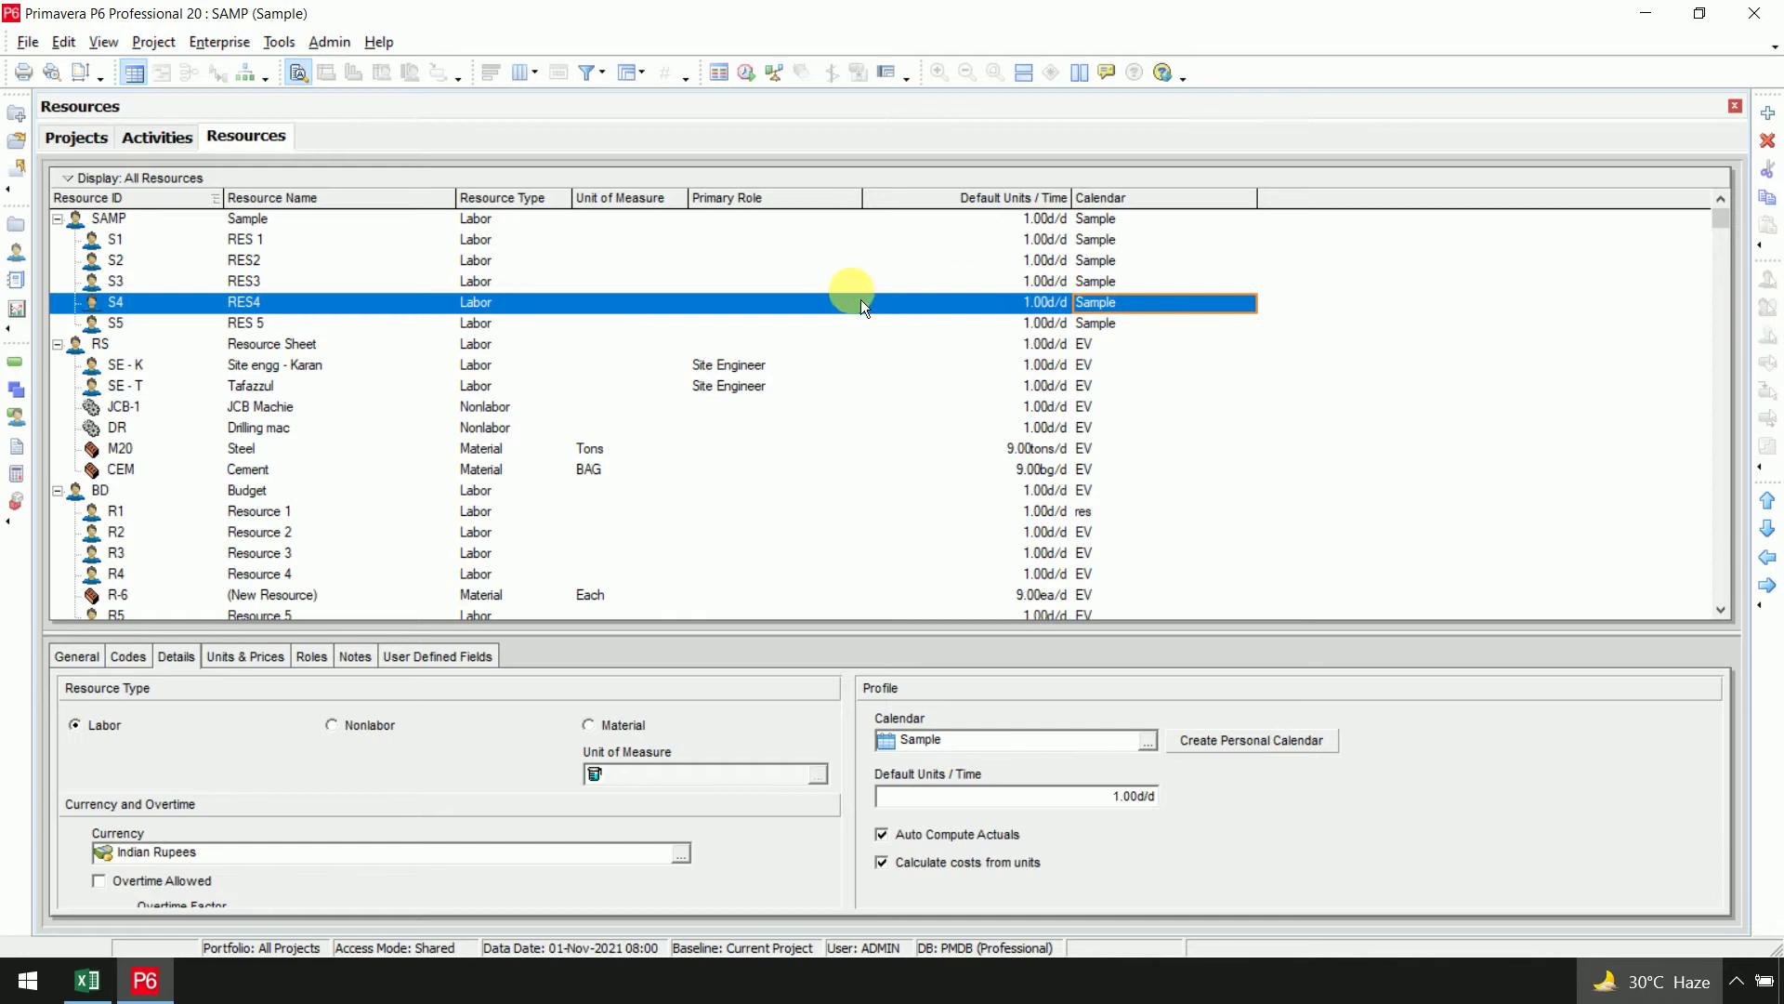
Select RES 1 (S1) in the SAMP group and view its Units & Prices, currently ₹0.00/h
click(478, 226)
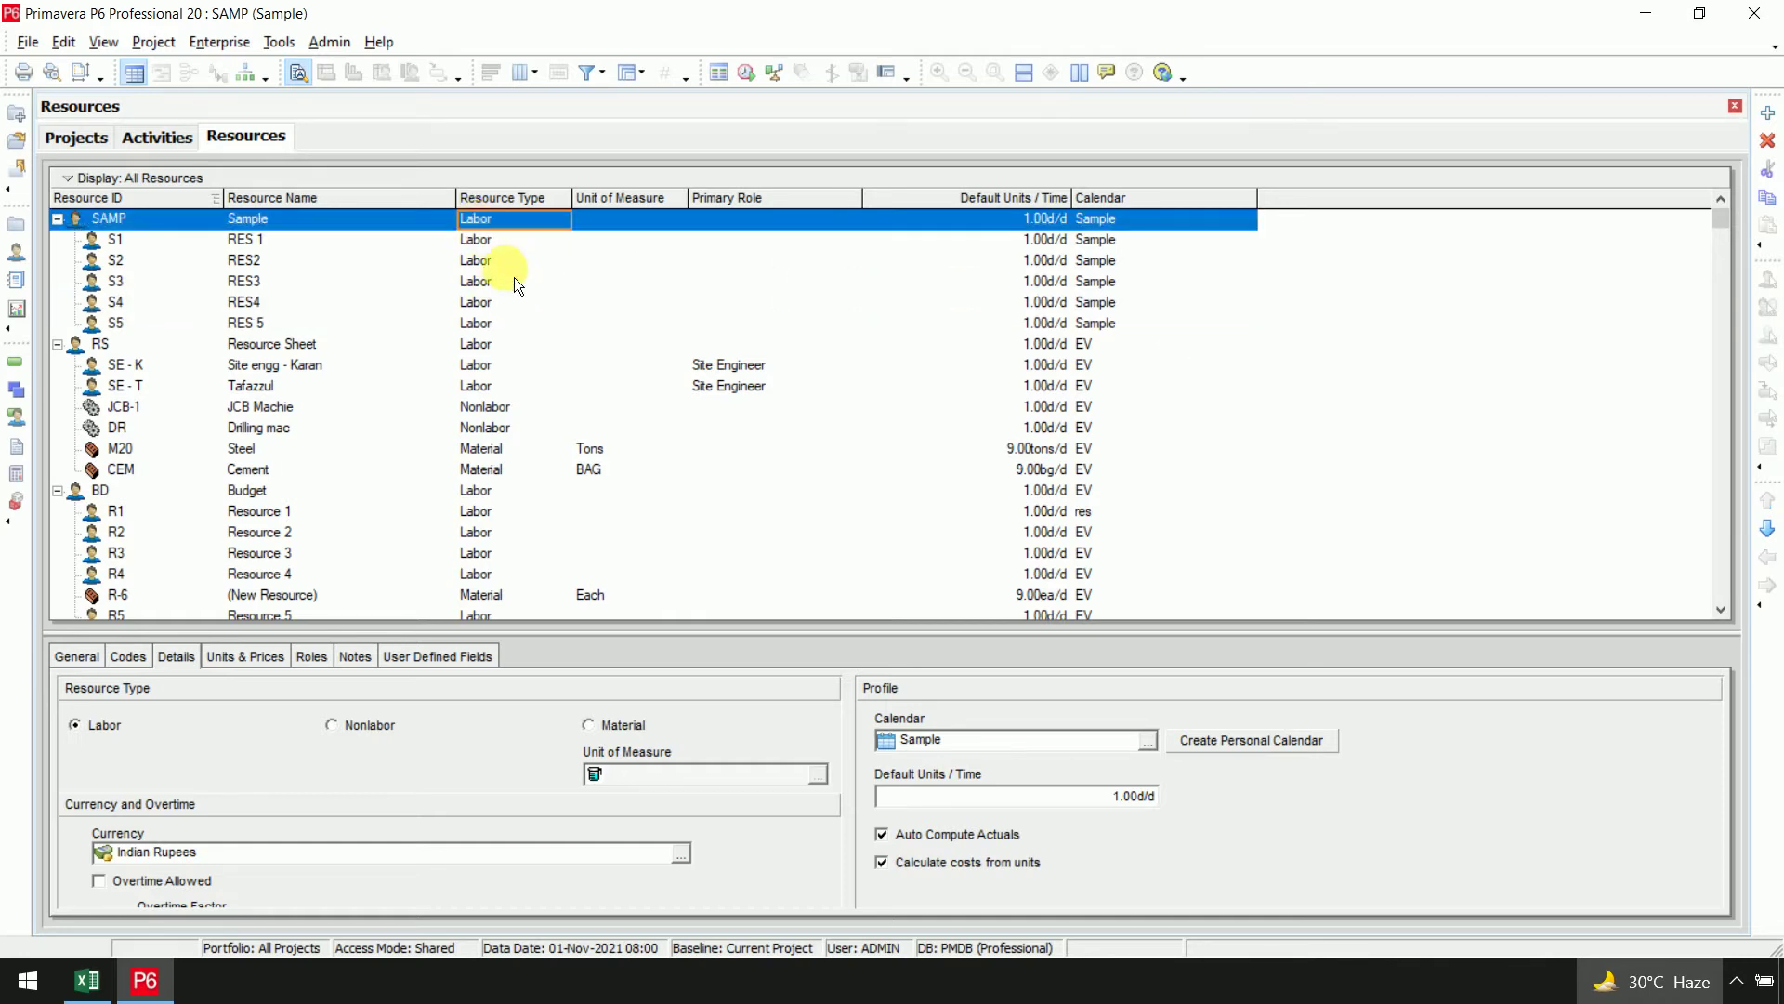
drag(502, 312, 504, 327)
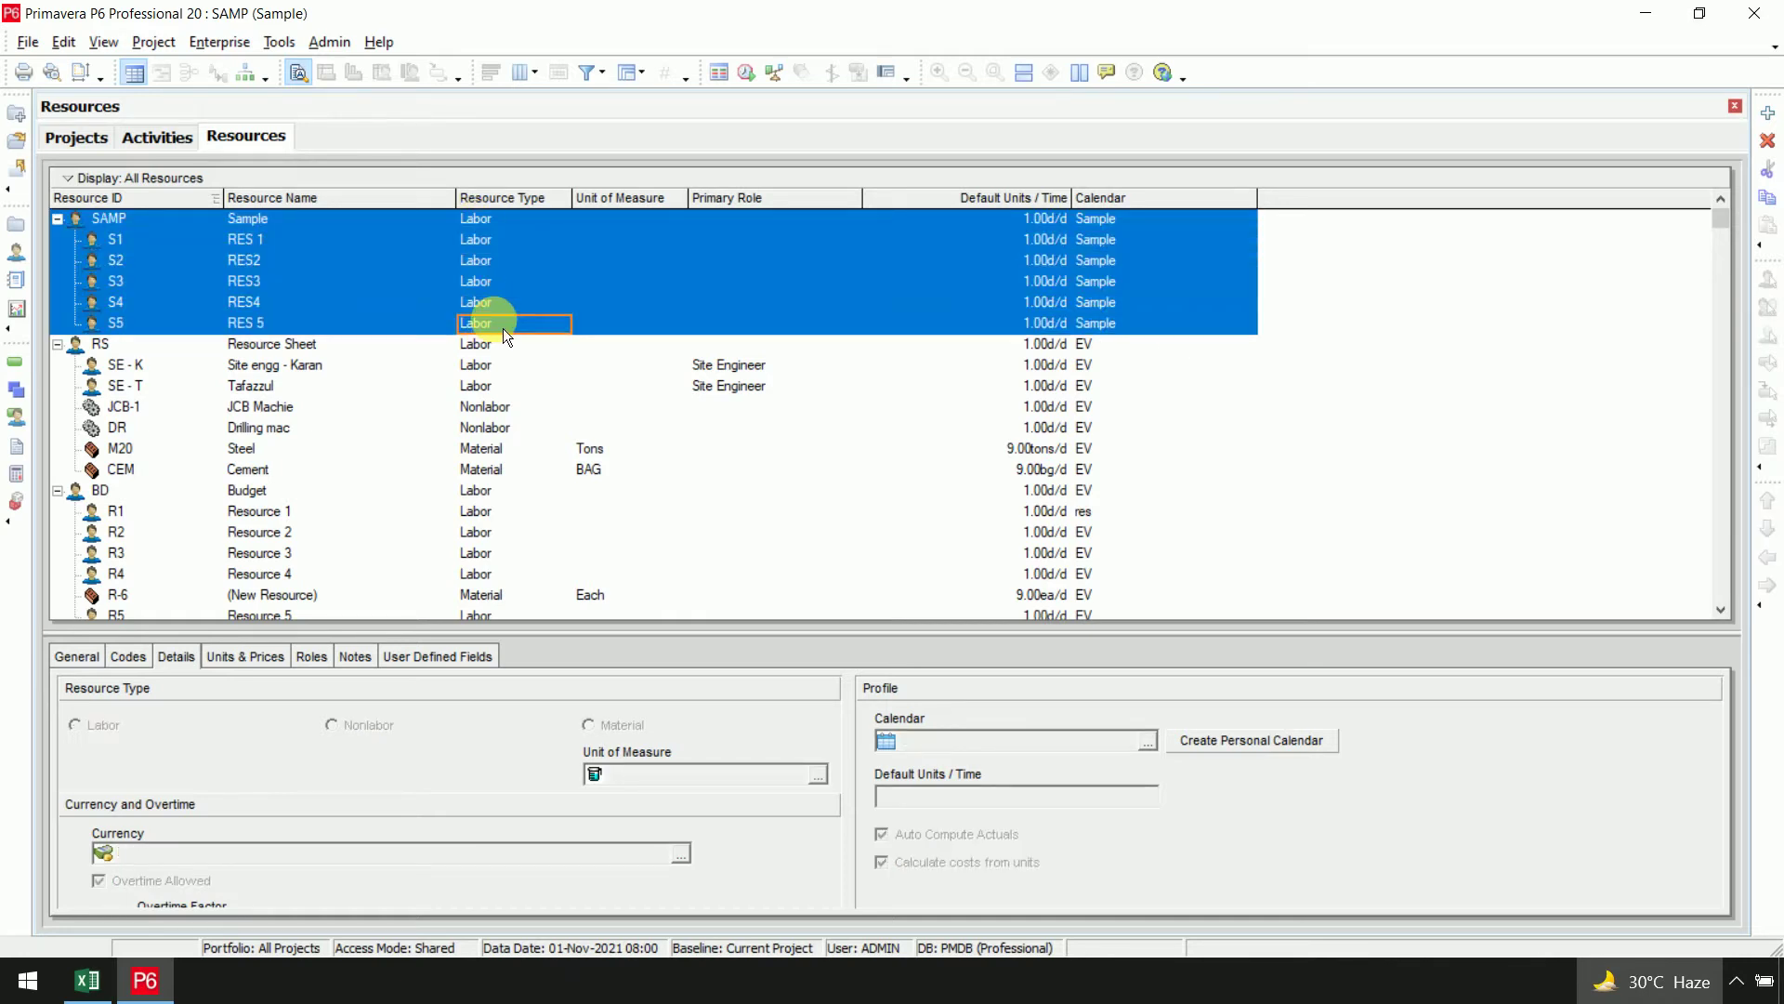
click(1152, 744)
click(1496, 330)
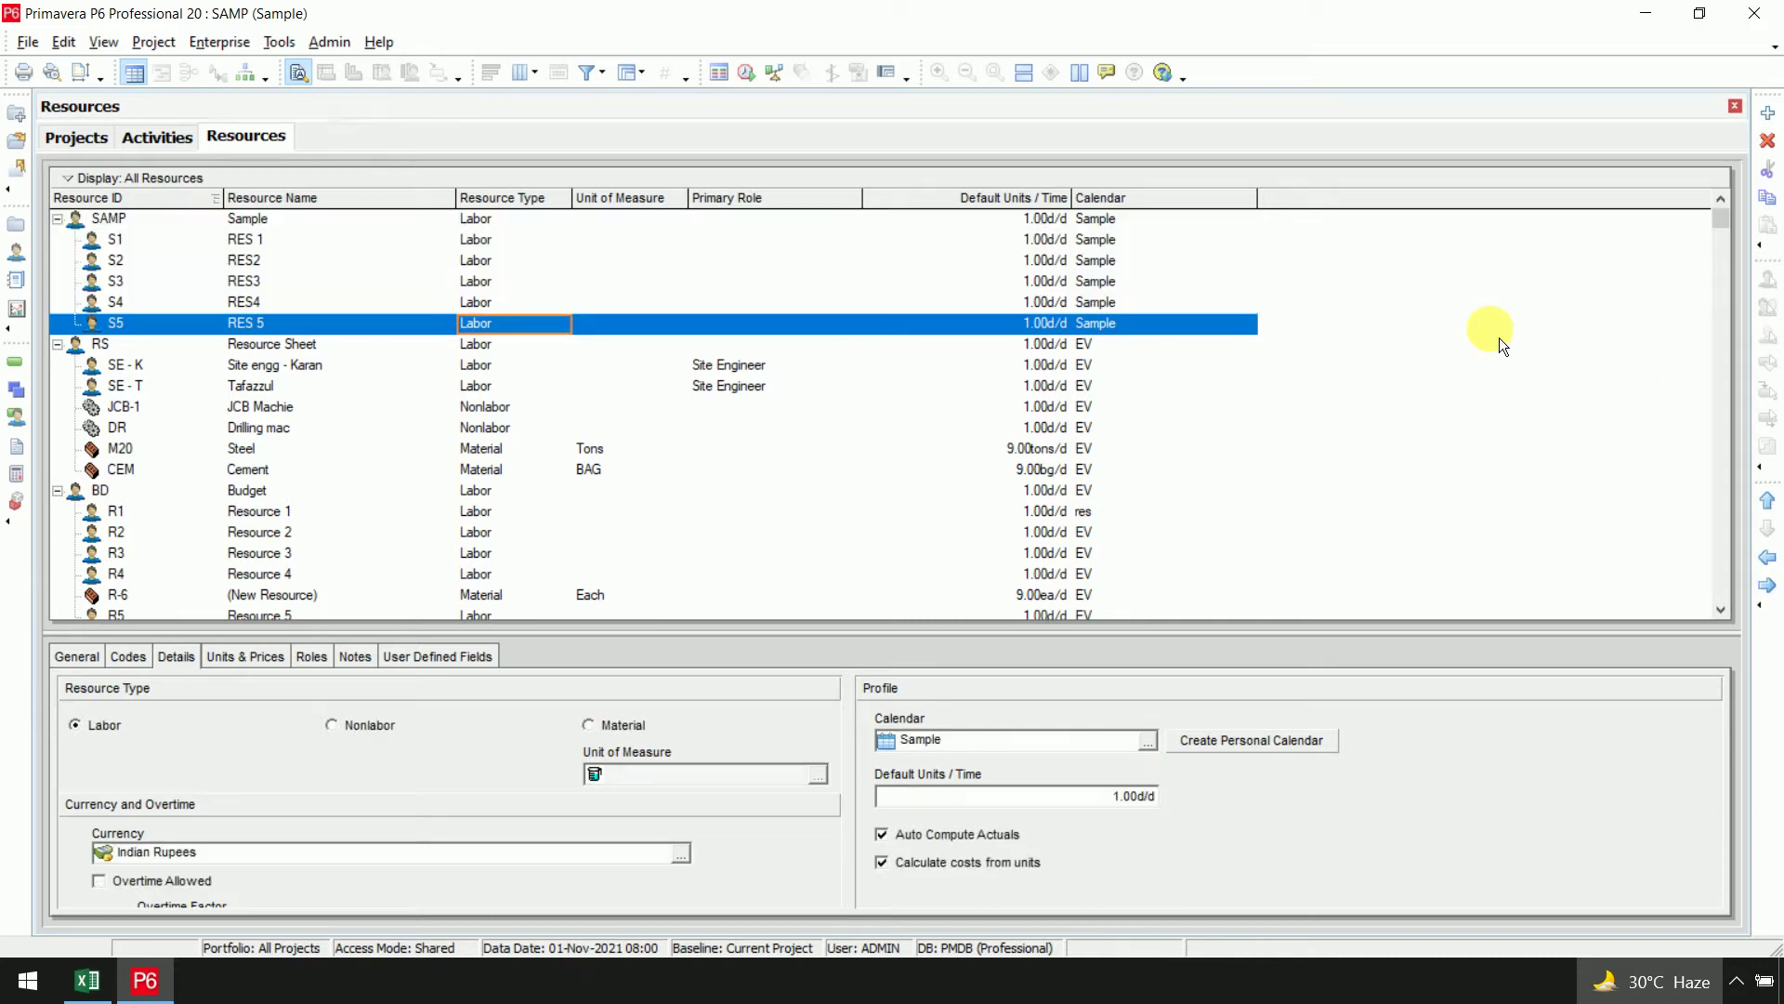
click(1128, 247)
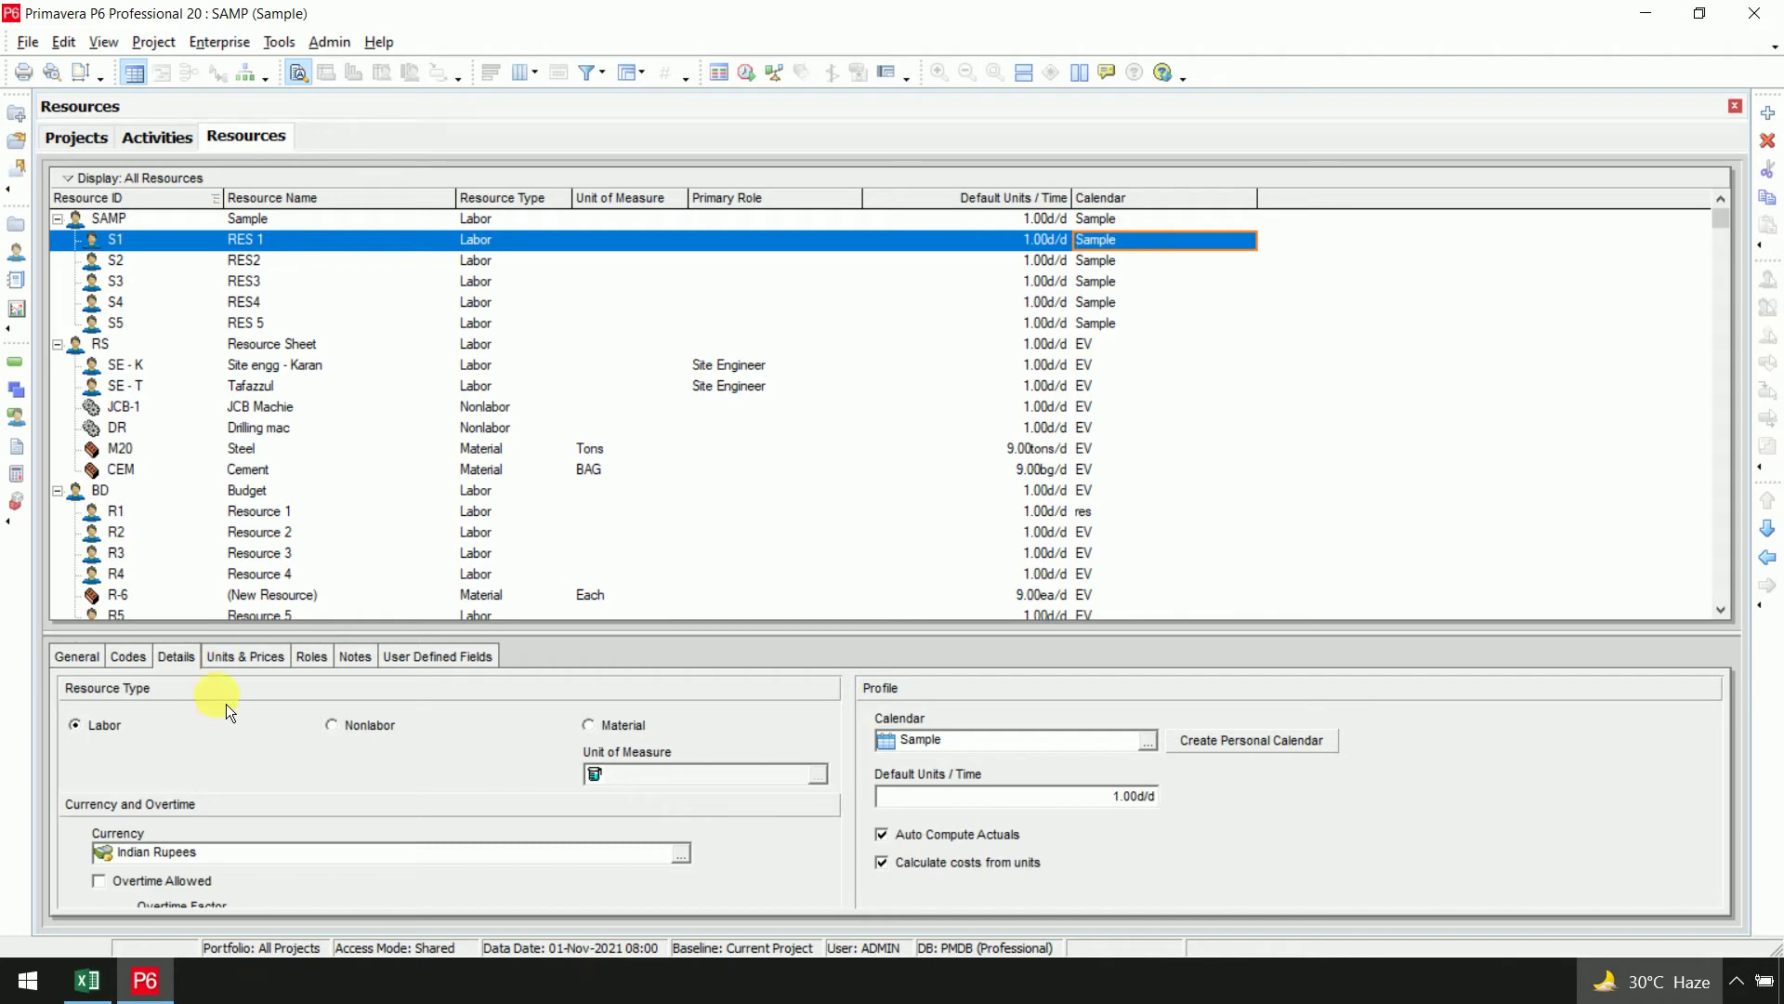
click(243, 657)
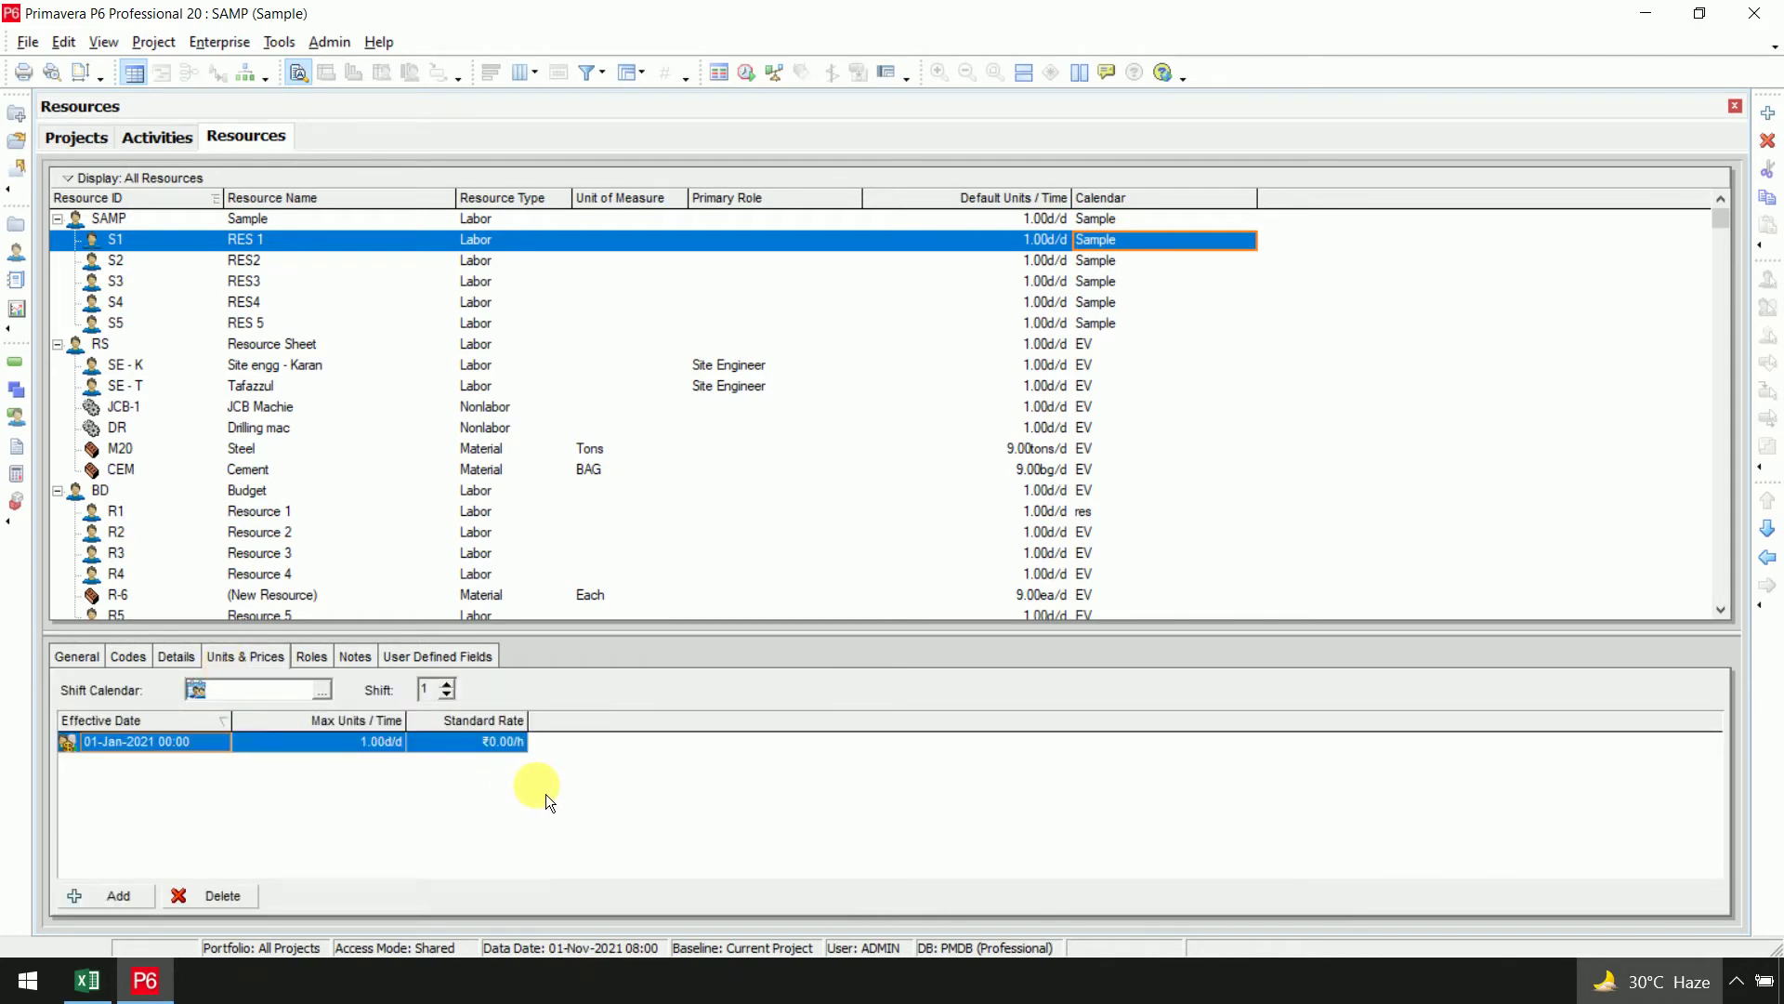
key(alt+Tab)
Read the Cost/day (Rs) values for activities A–E: 300, 400, 400, 200 and 100
click(621, 395)
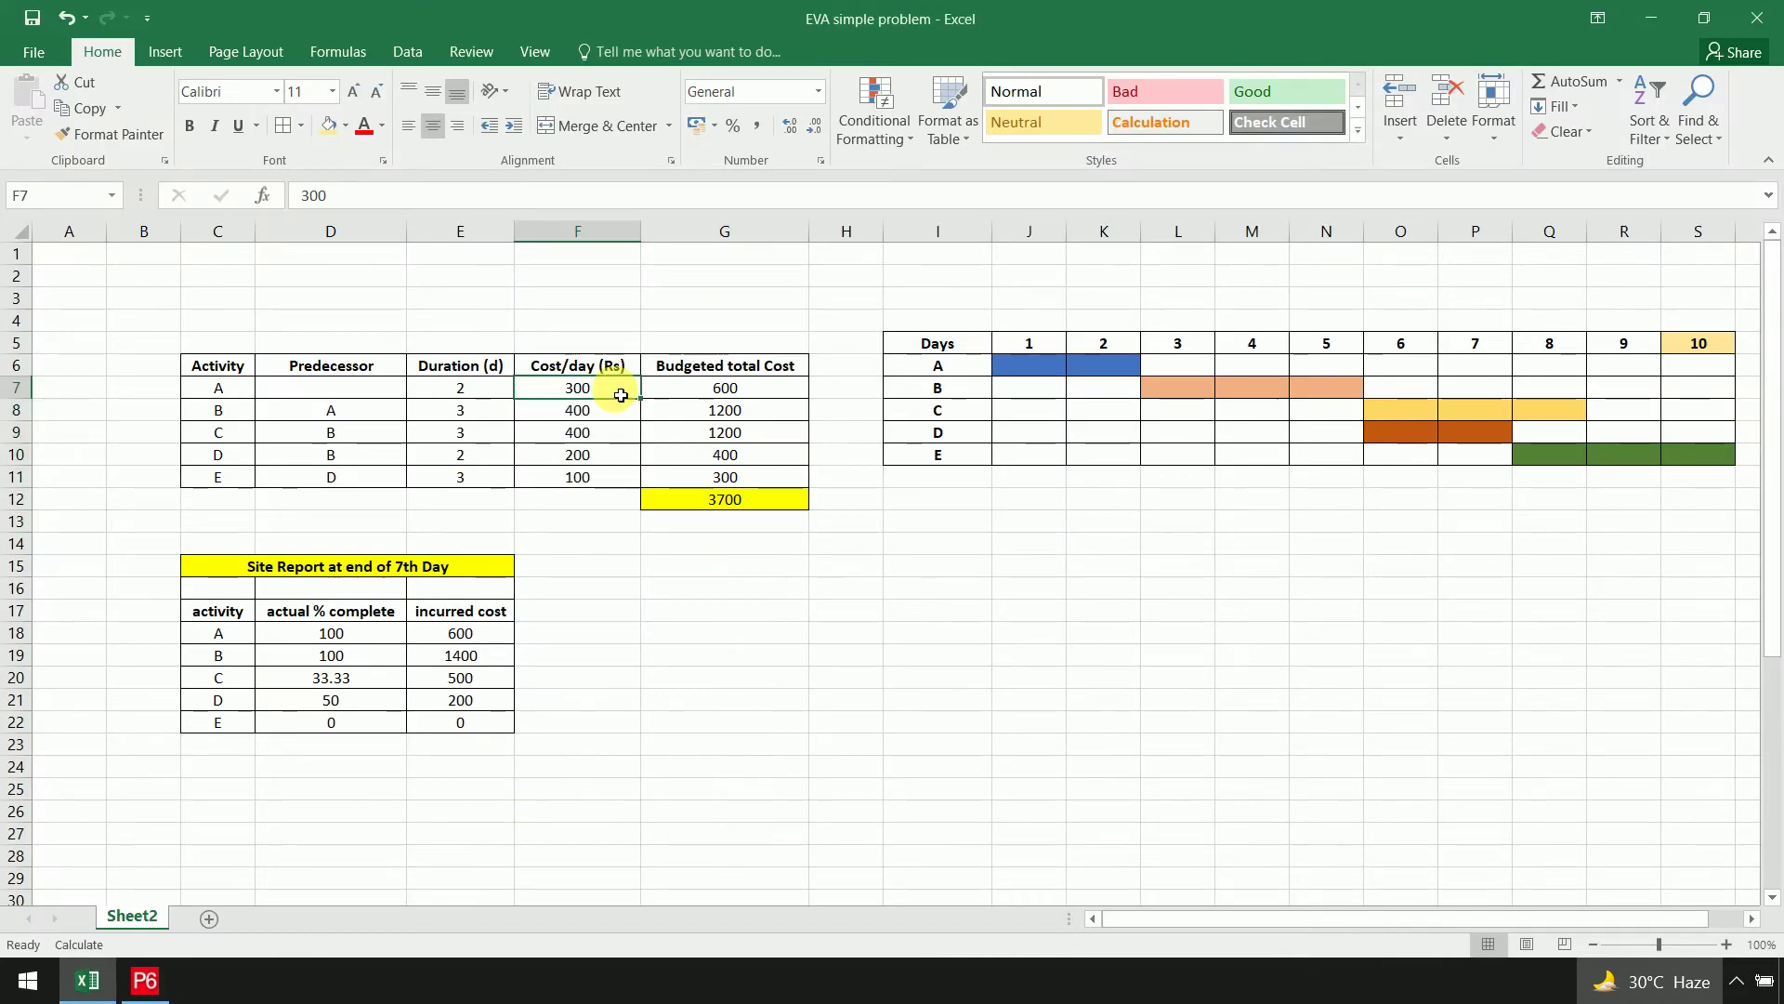
click(618, 416)
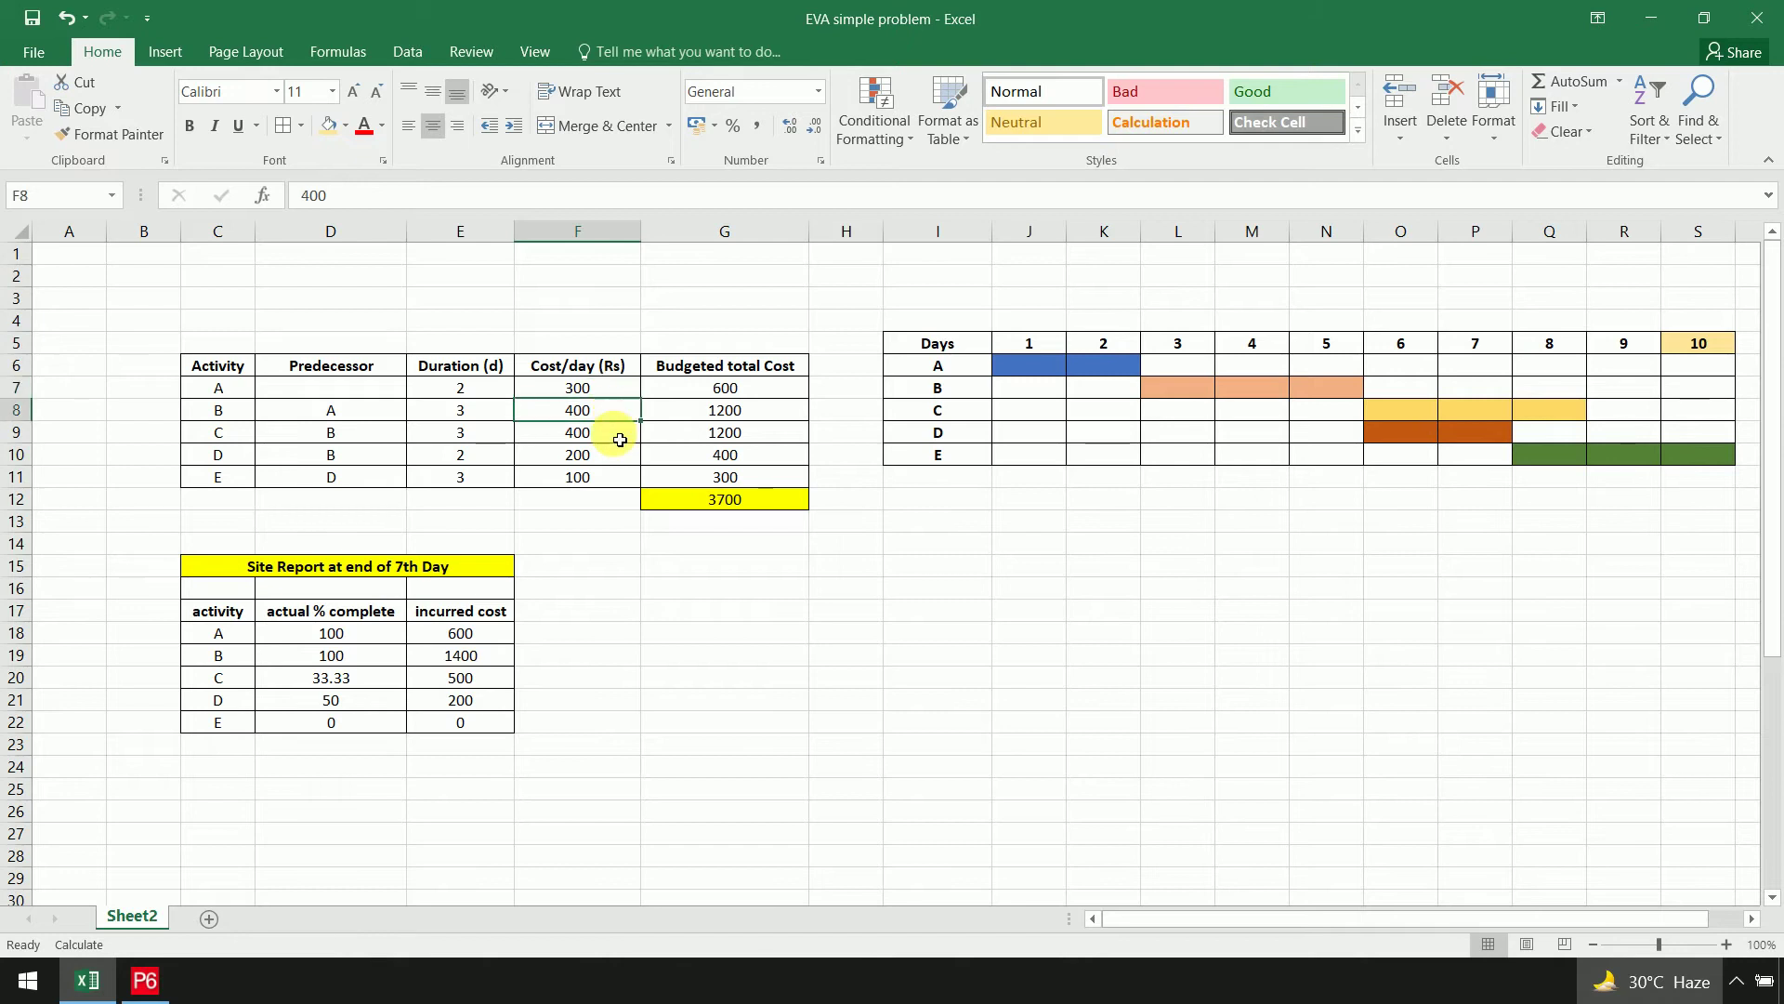
click(621, 439)
click(617, 459)
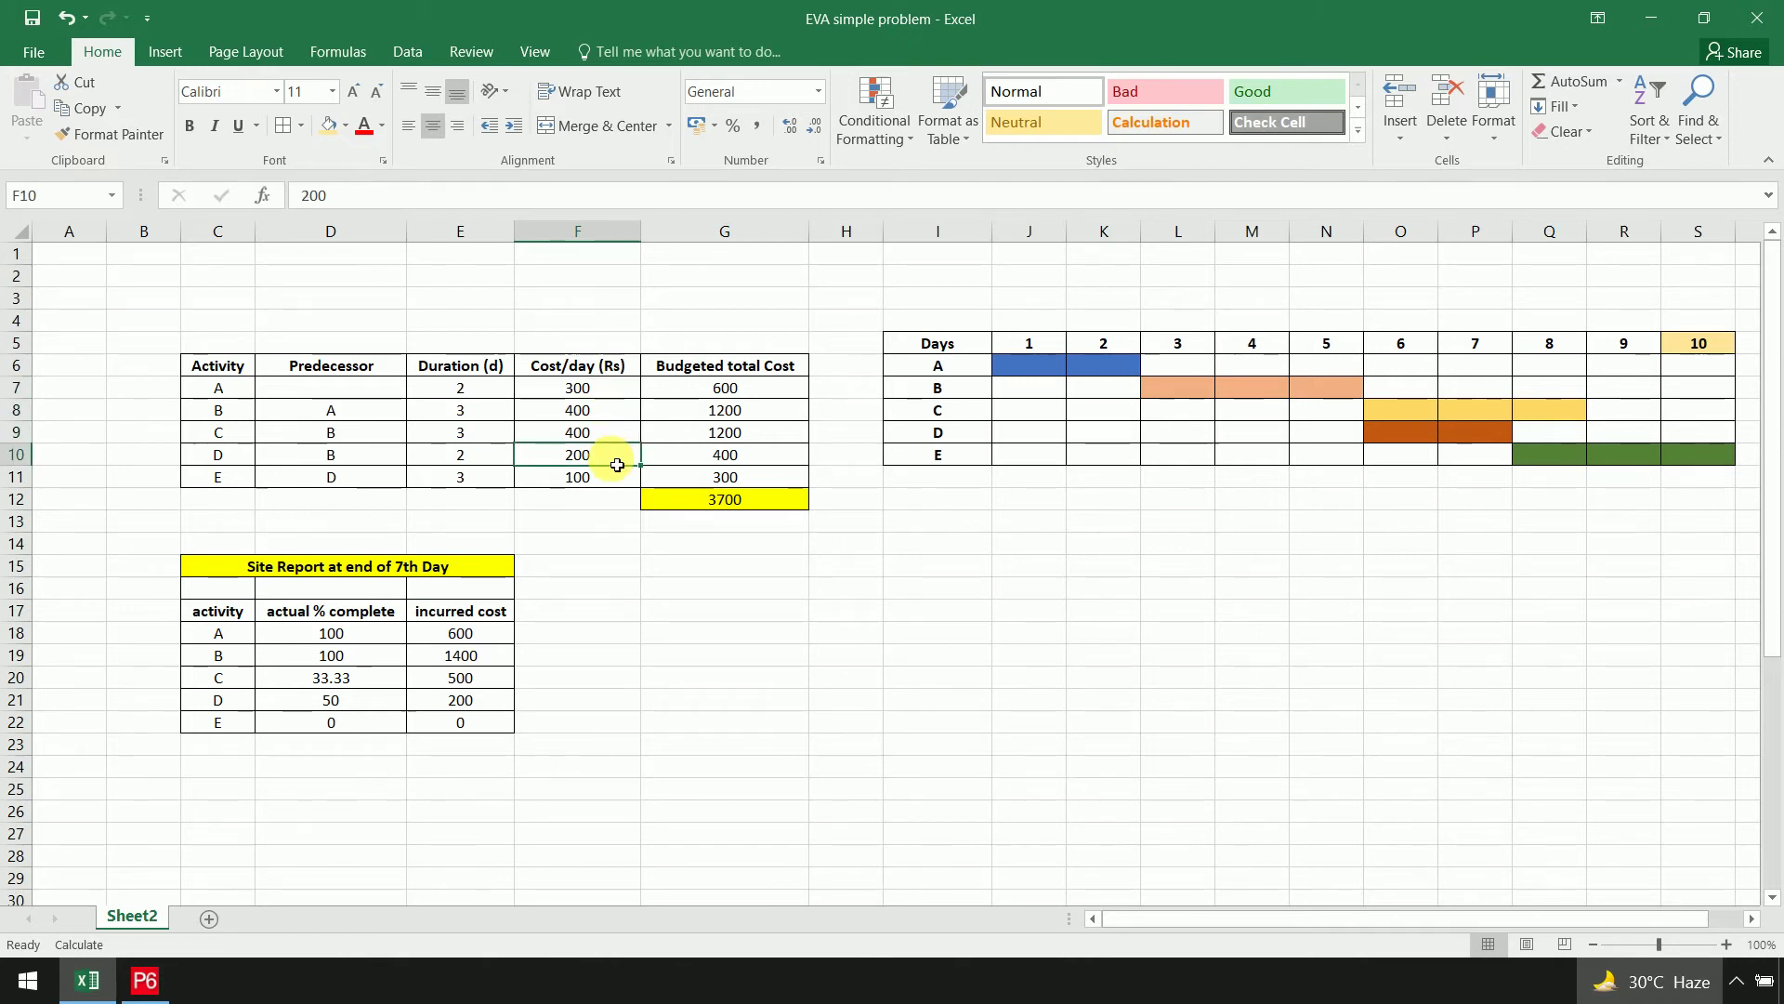
click(612, 483)
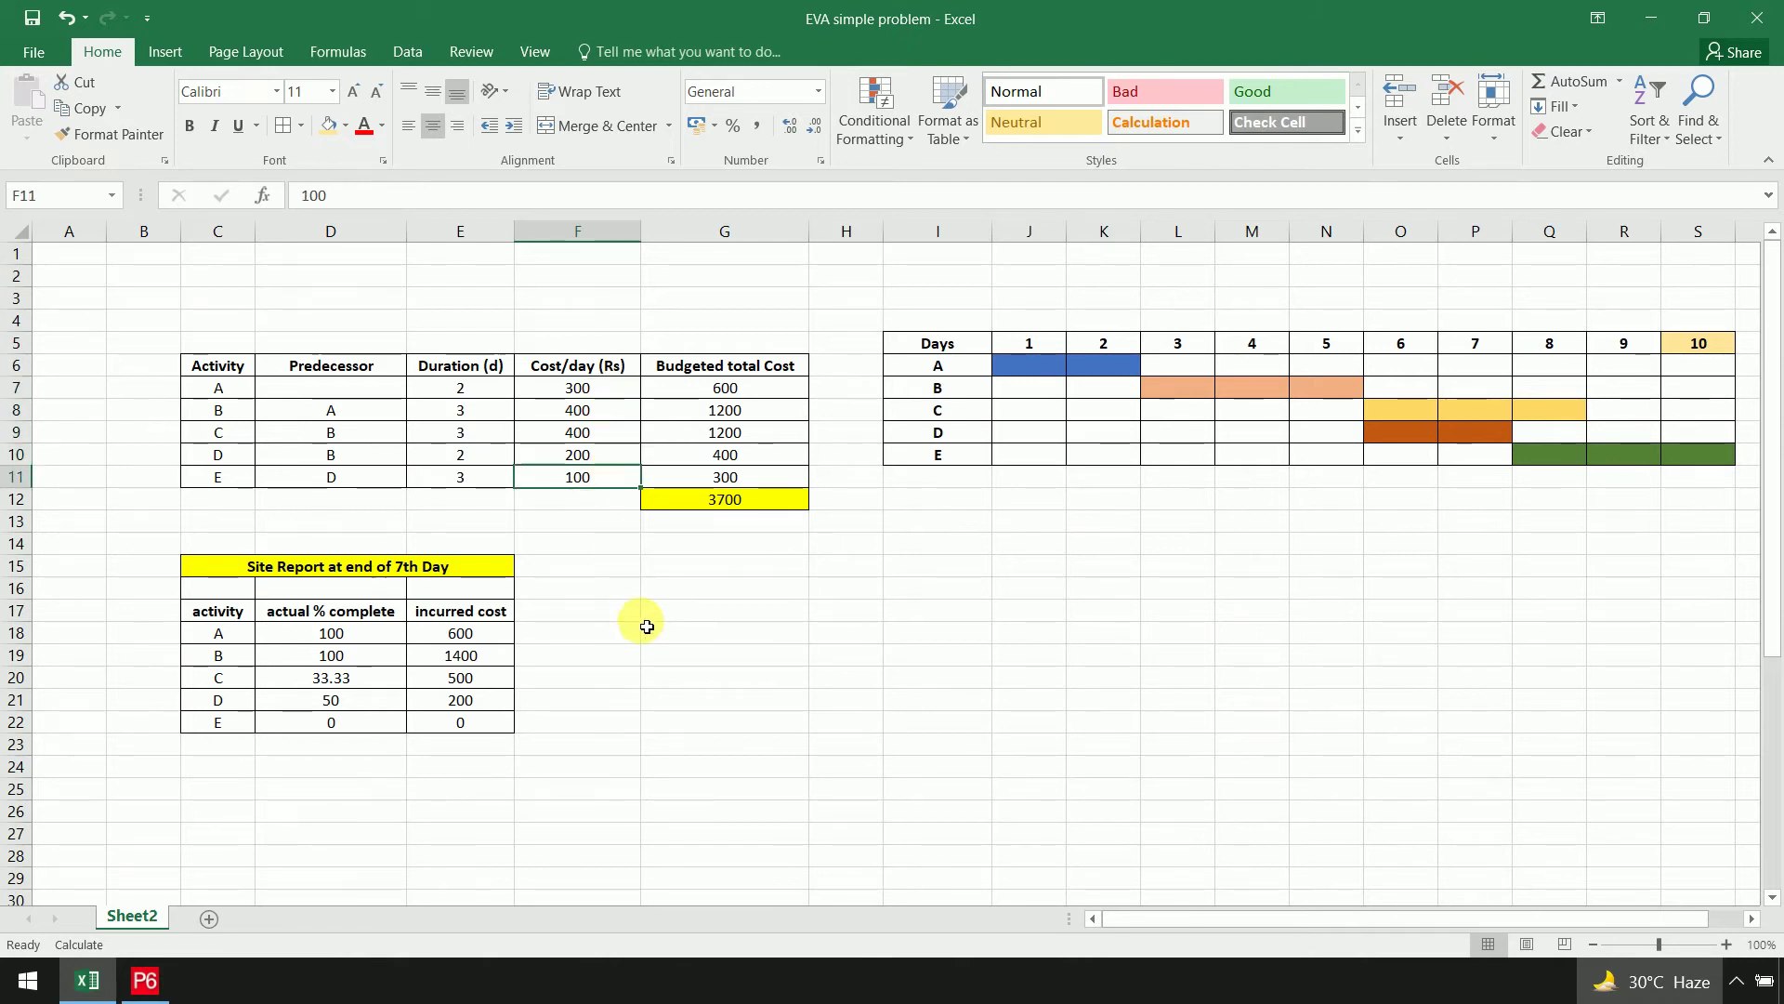
click(617, 371)
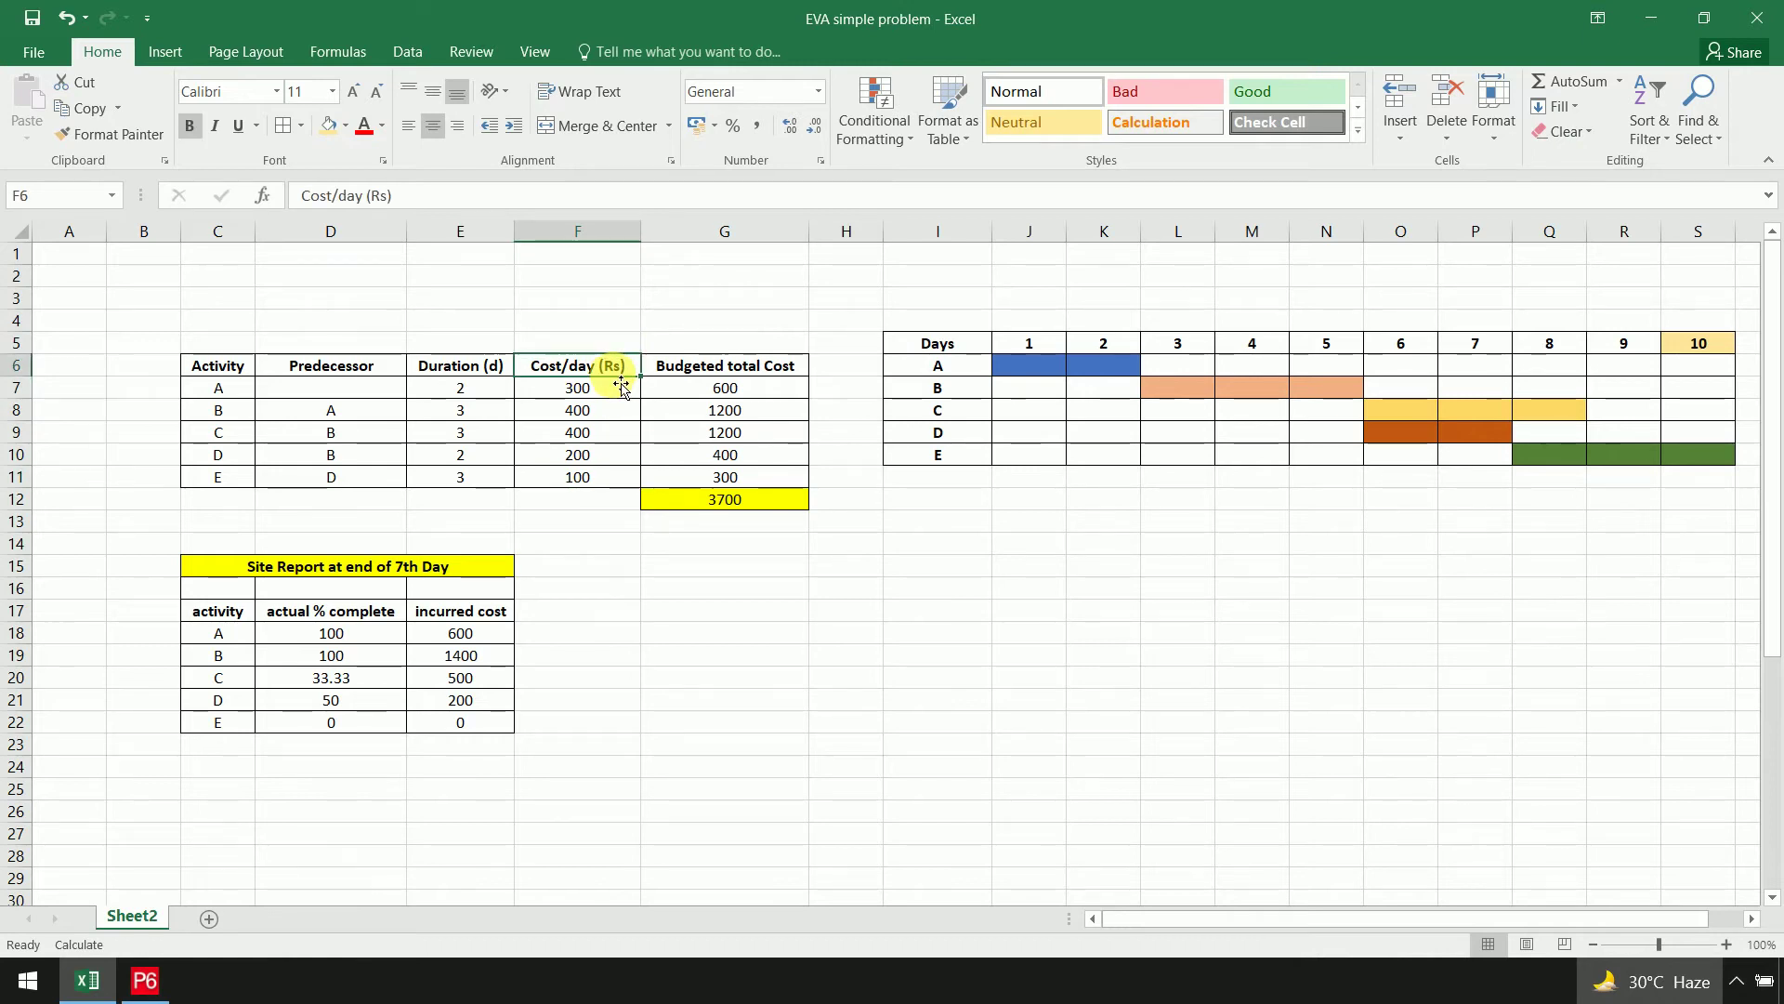
key(alt+Tab)
Give RES 1 a standard rate of 300/d and RES2 400/d
click(503, 744)
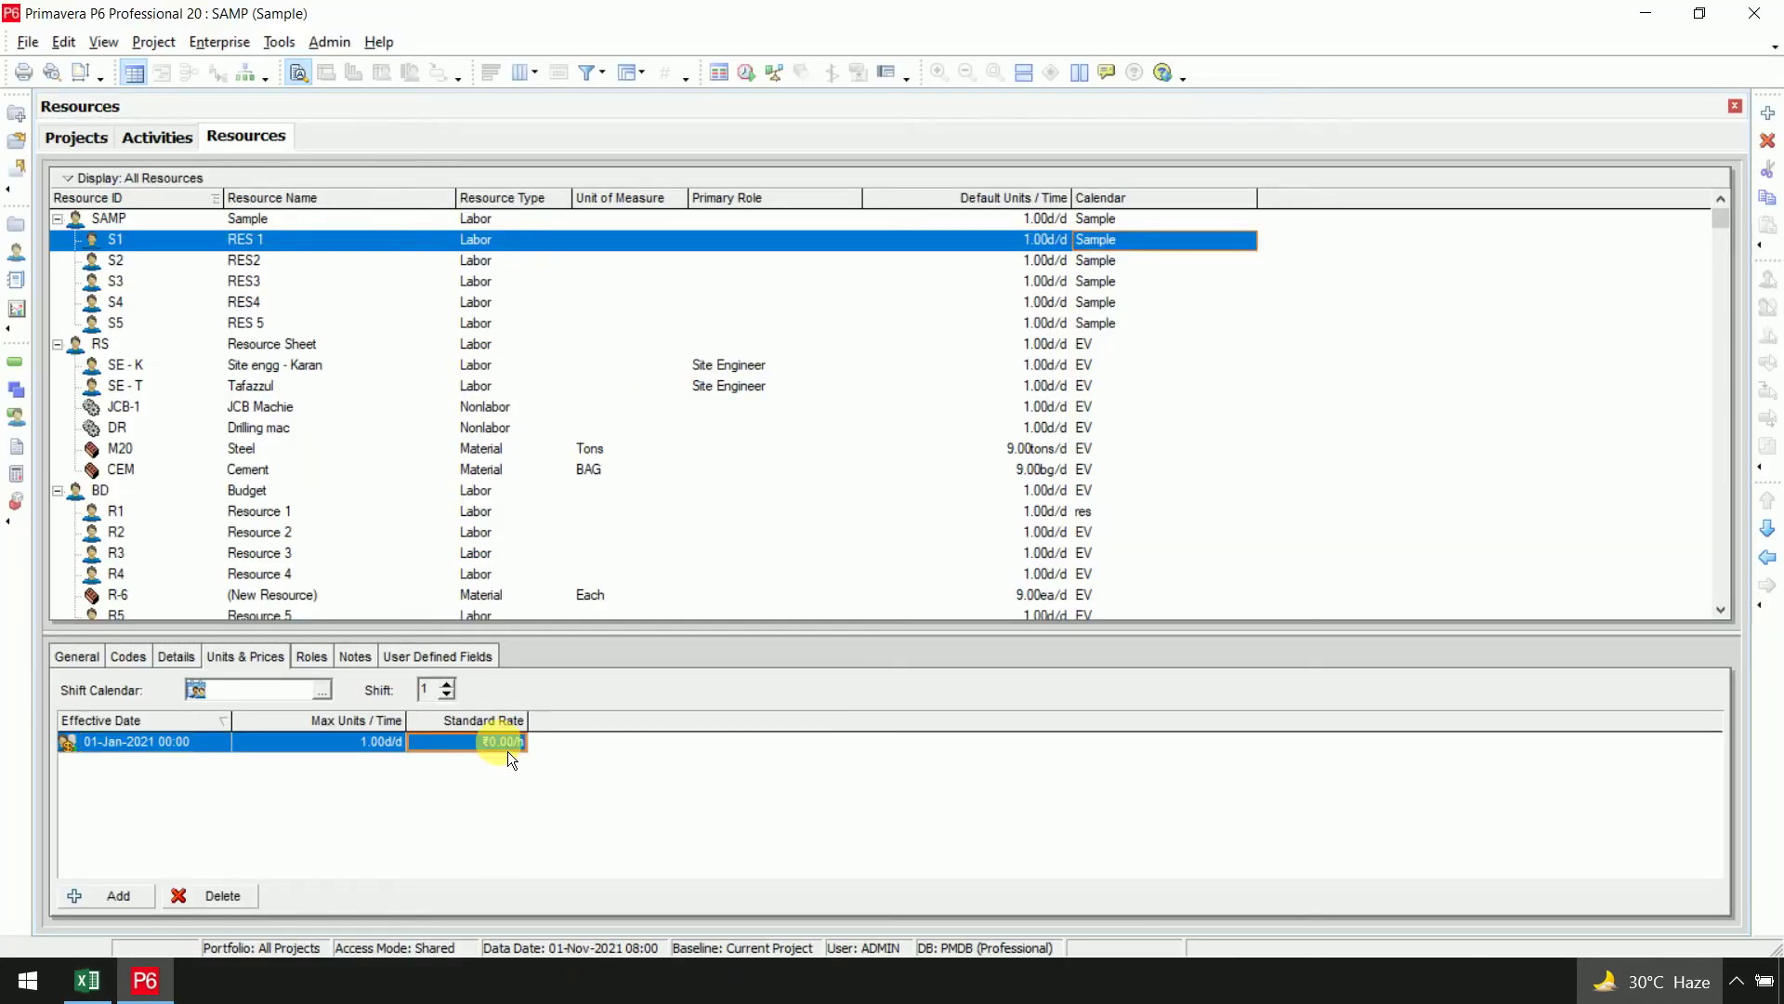
text(300/)
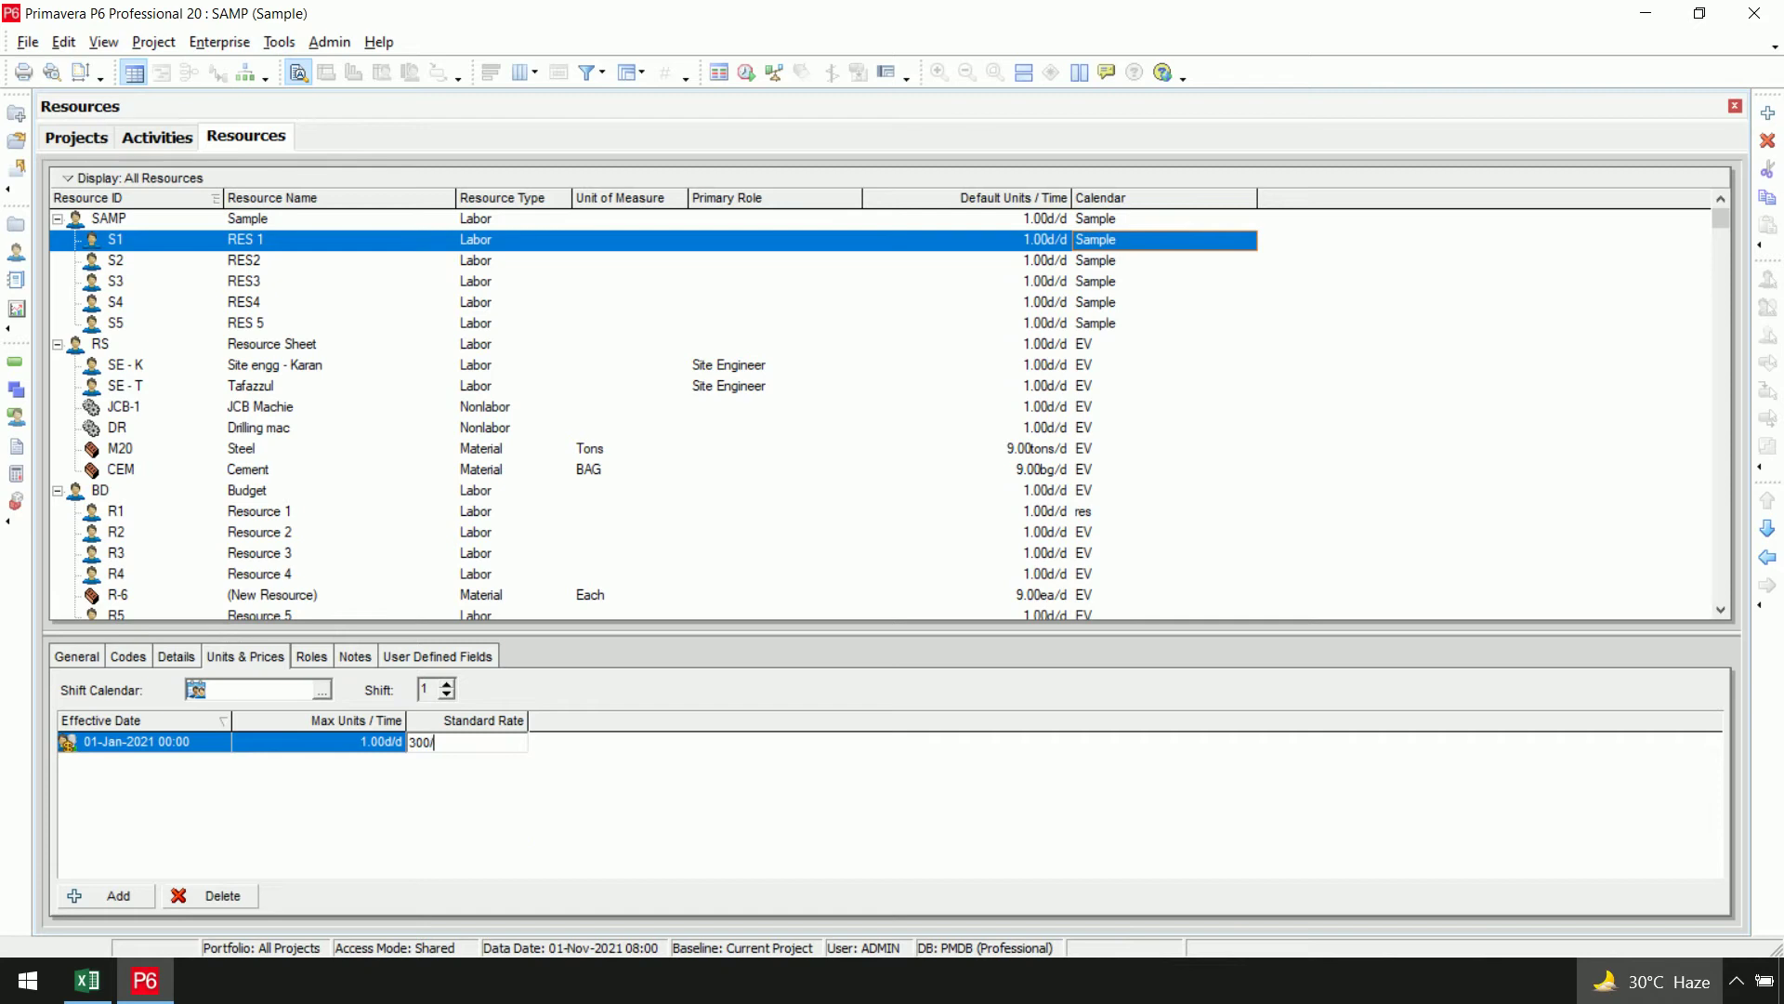
click(565, 850)
click(325, 263)
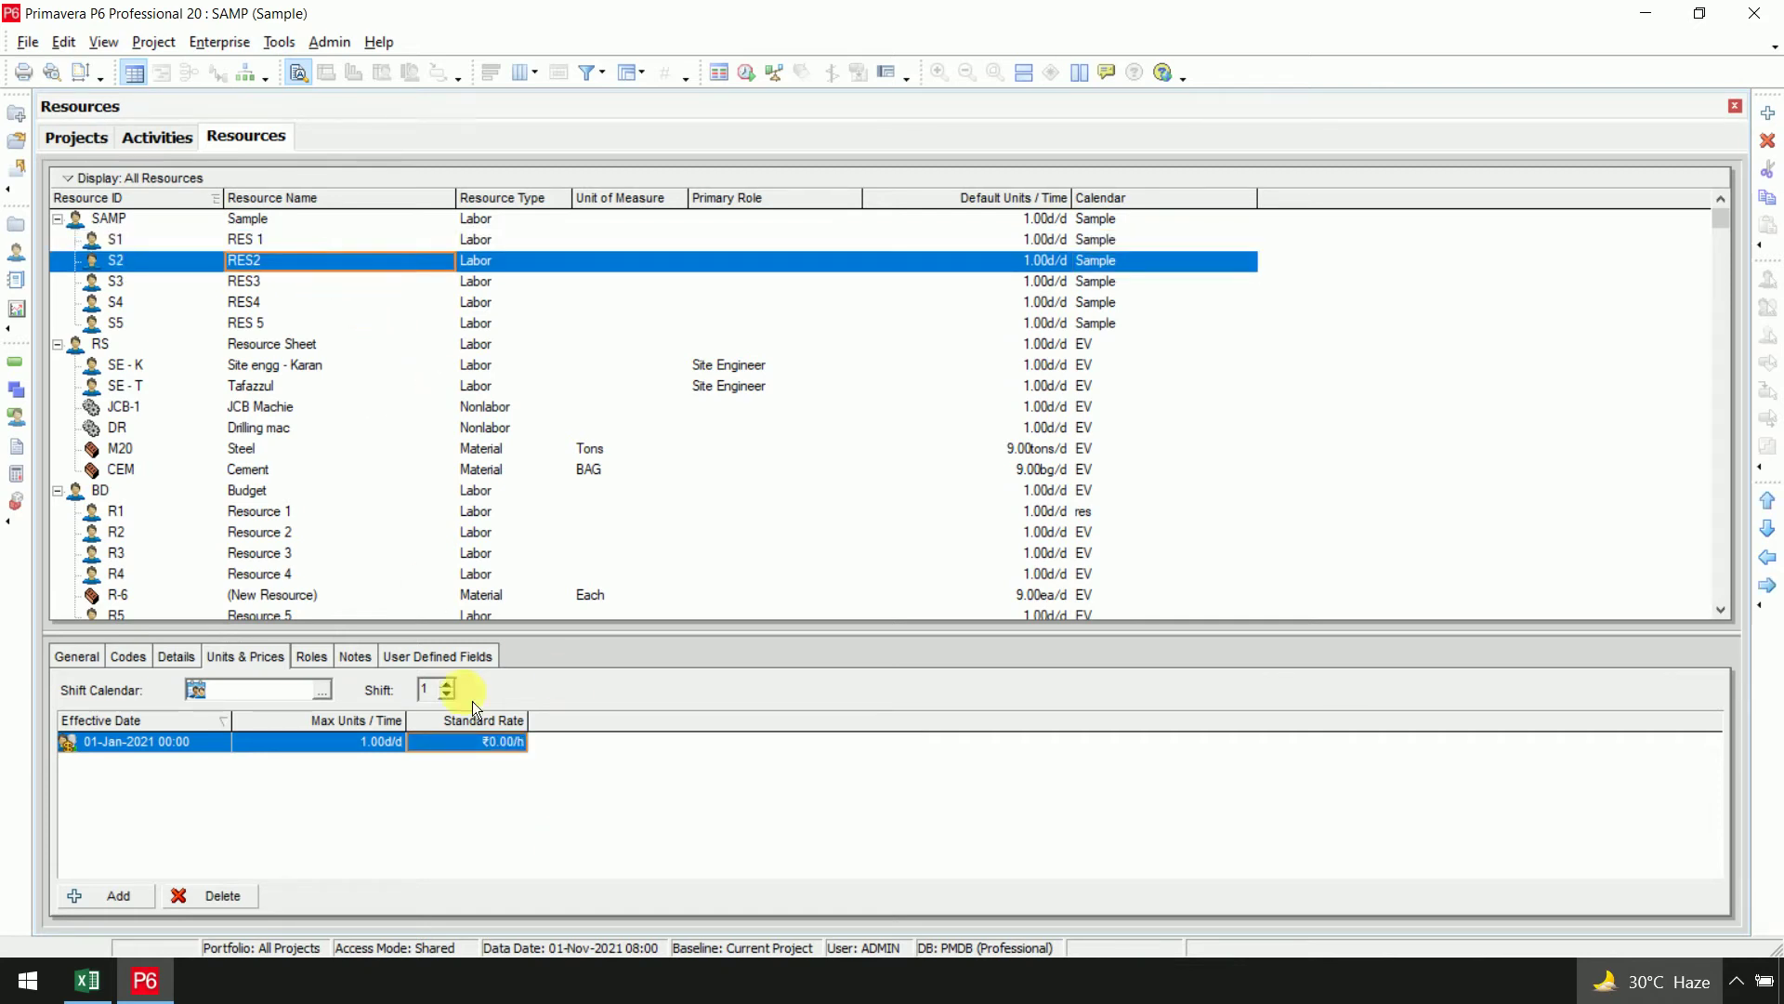
click(469, 742)
text(400)
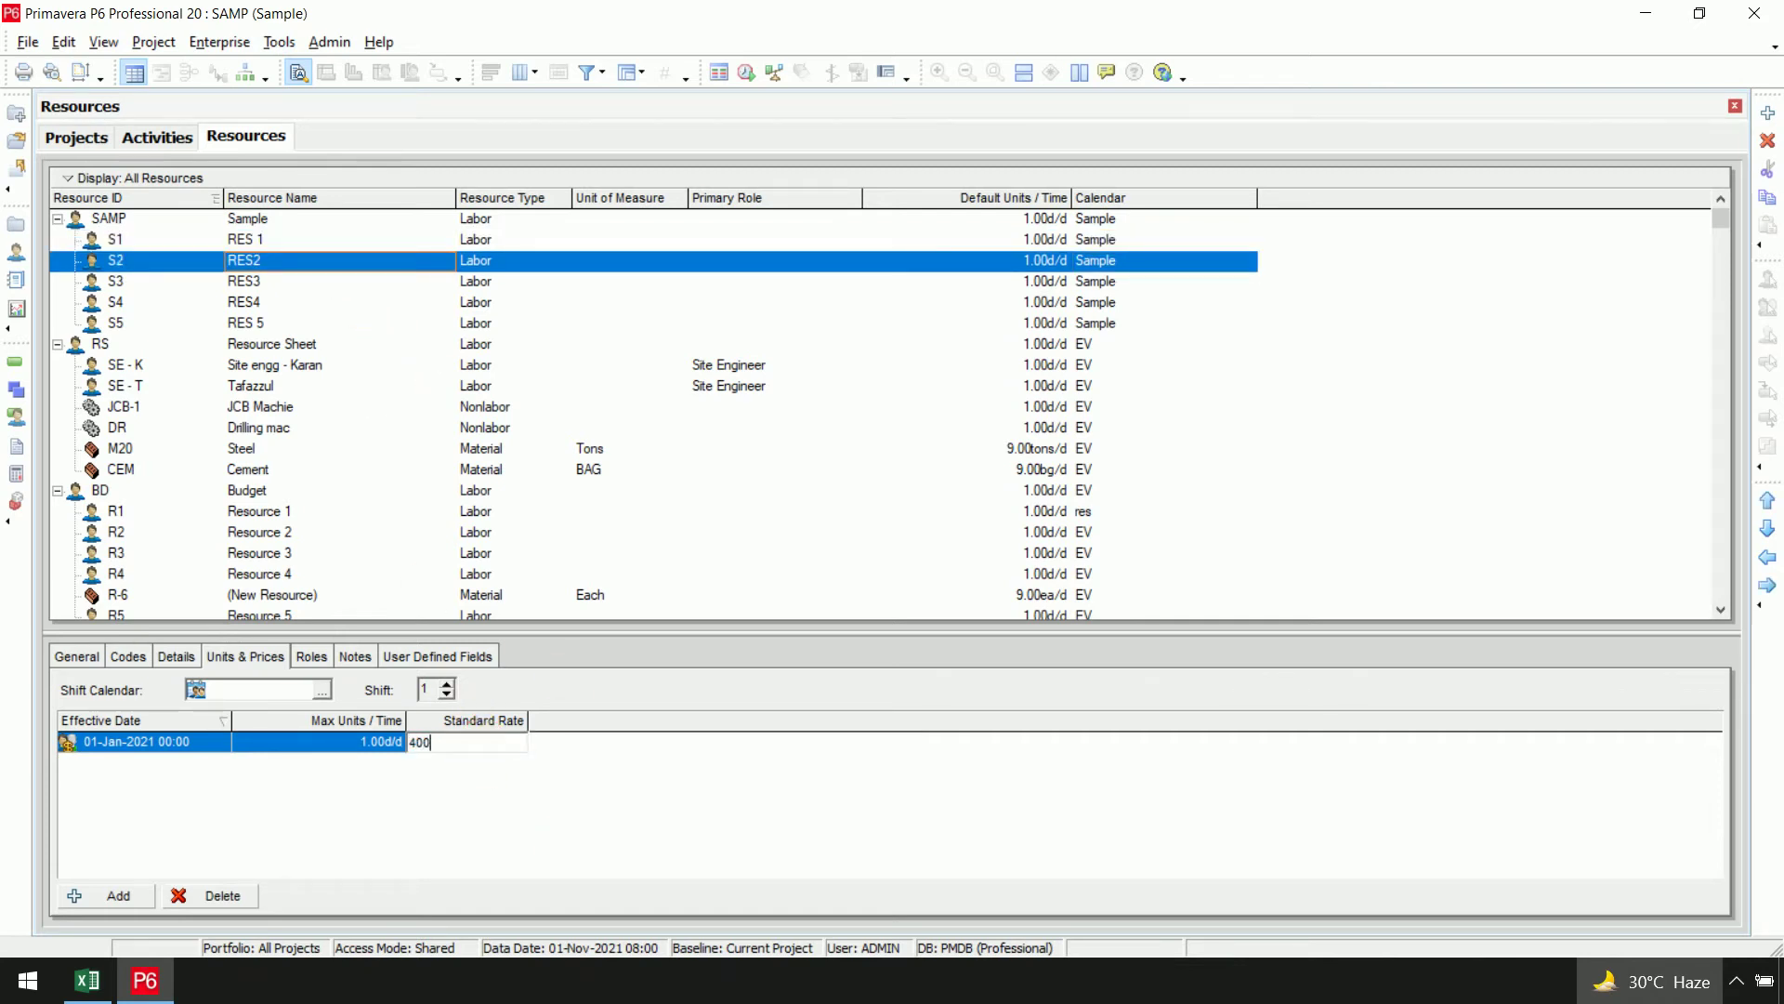
click(492, 745)
Set standard rates of 400/d for RES3, 200/d for RES4 and 100/d for RES 5
click(369, 281)
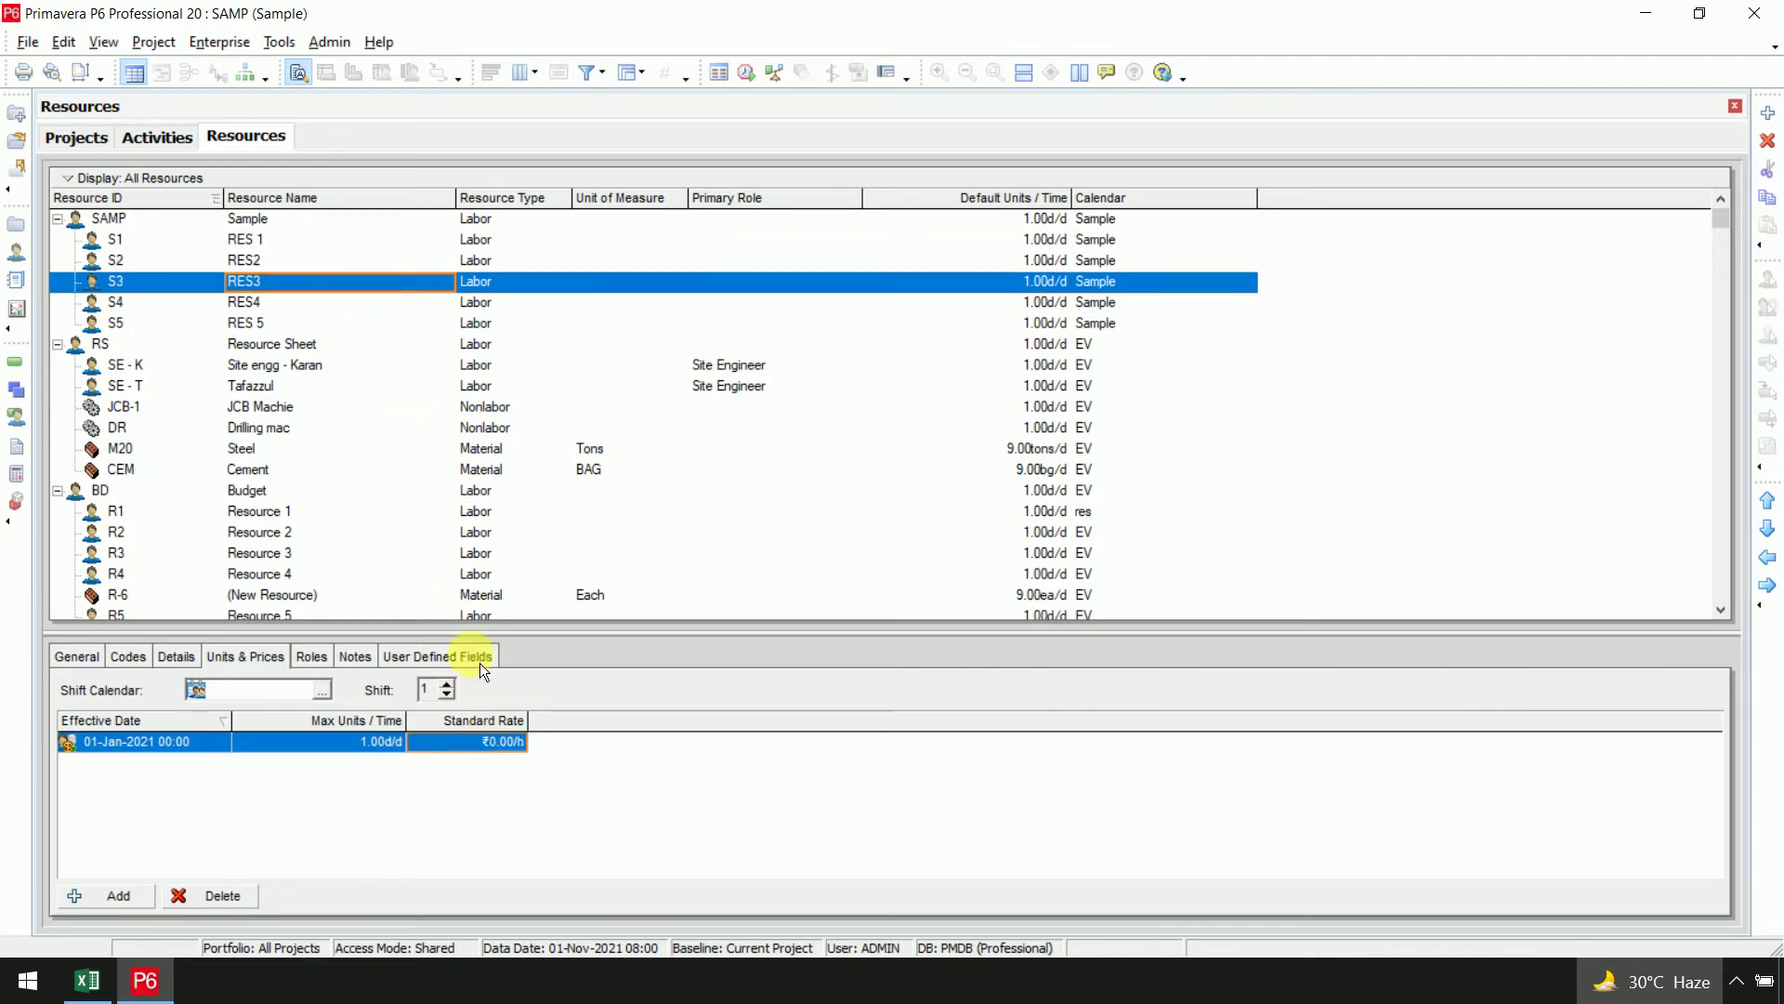
click(509, 751)
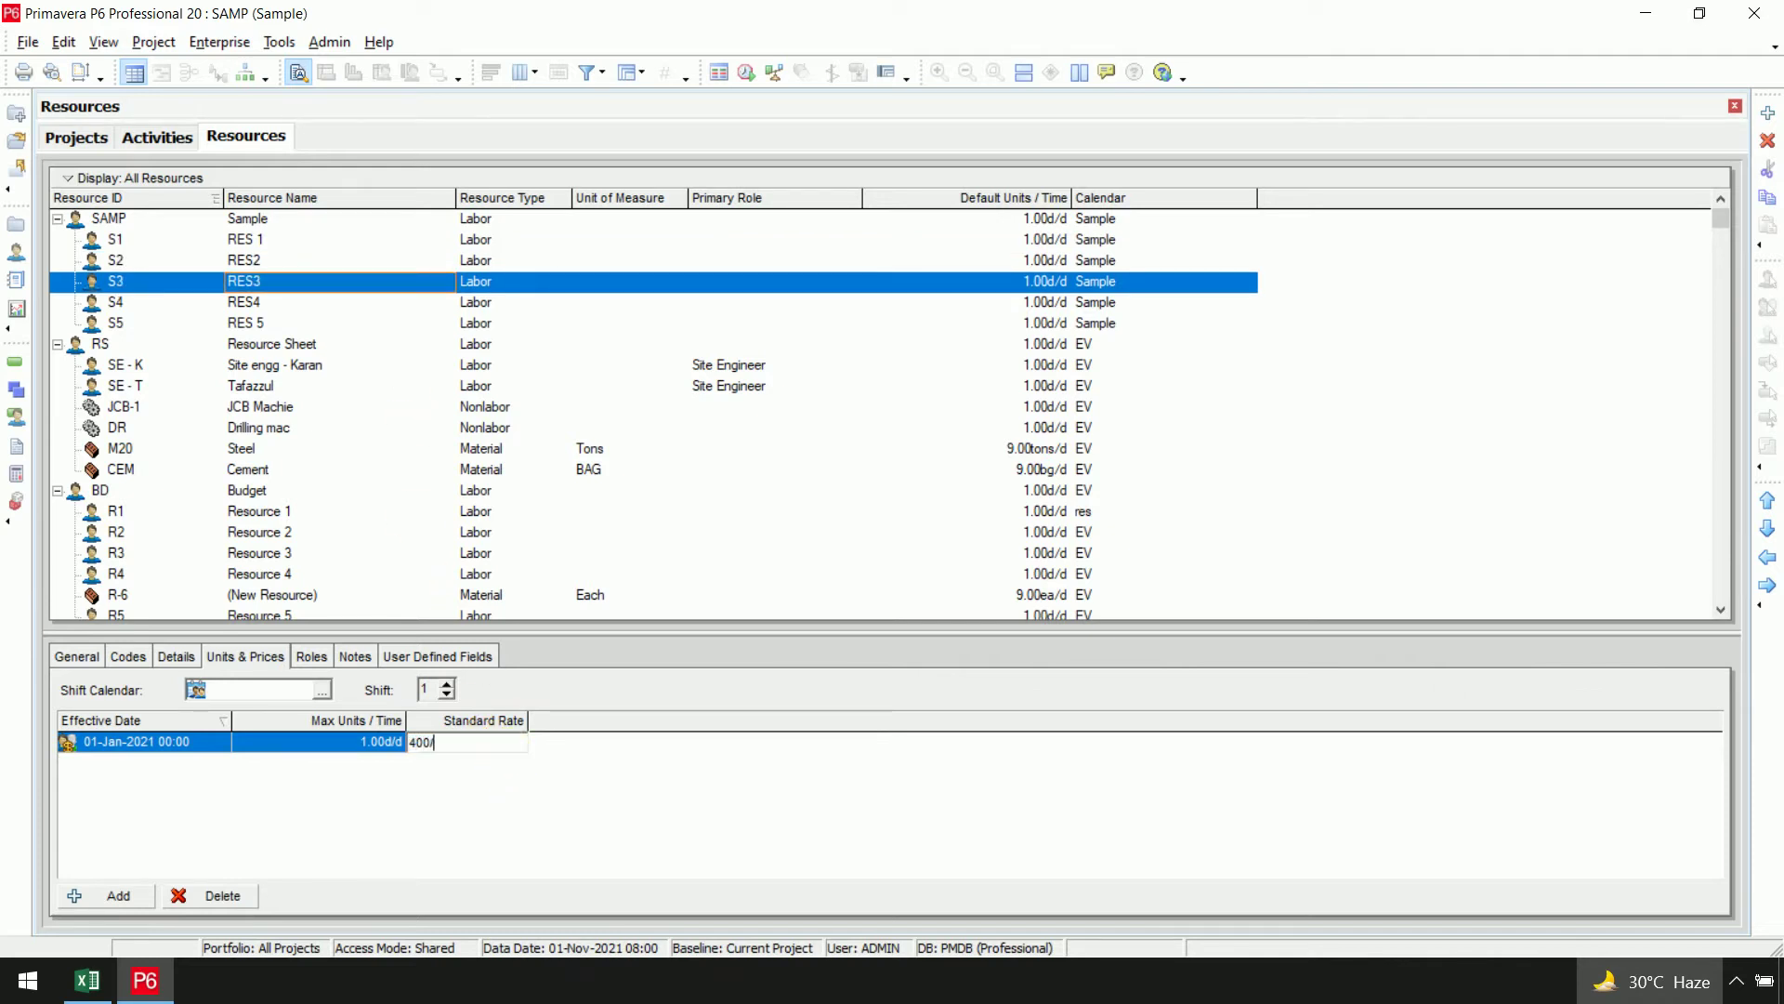
click(509, 750)
click(309, 305)
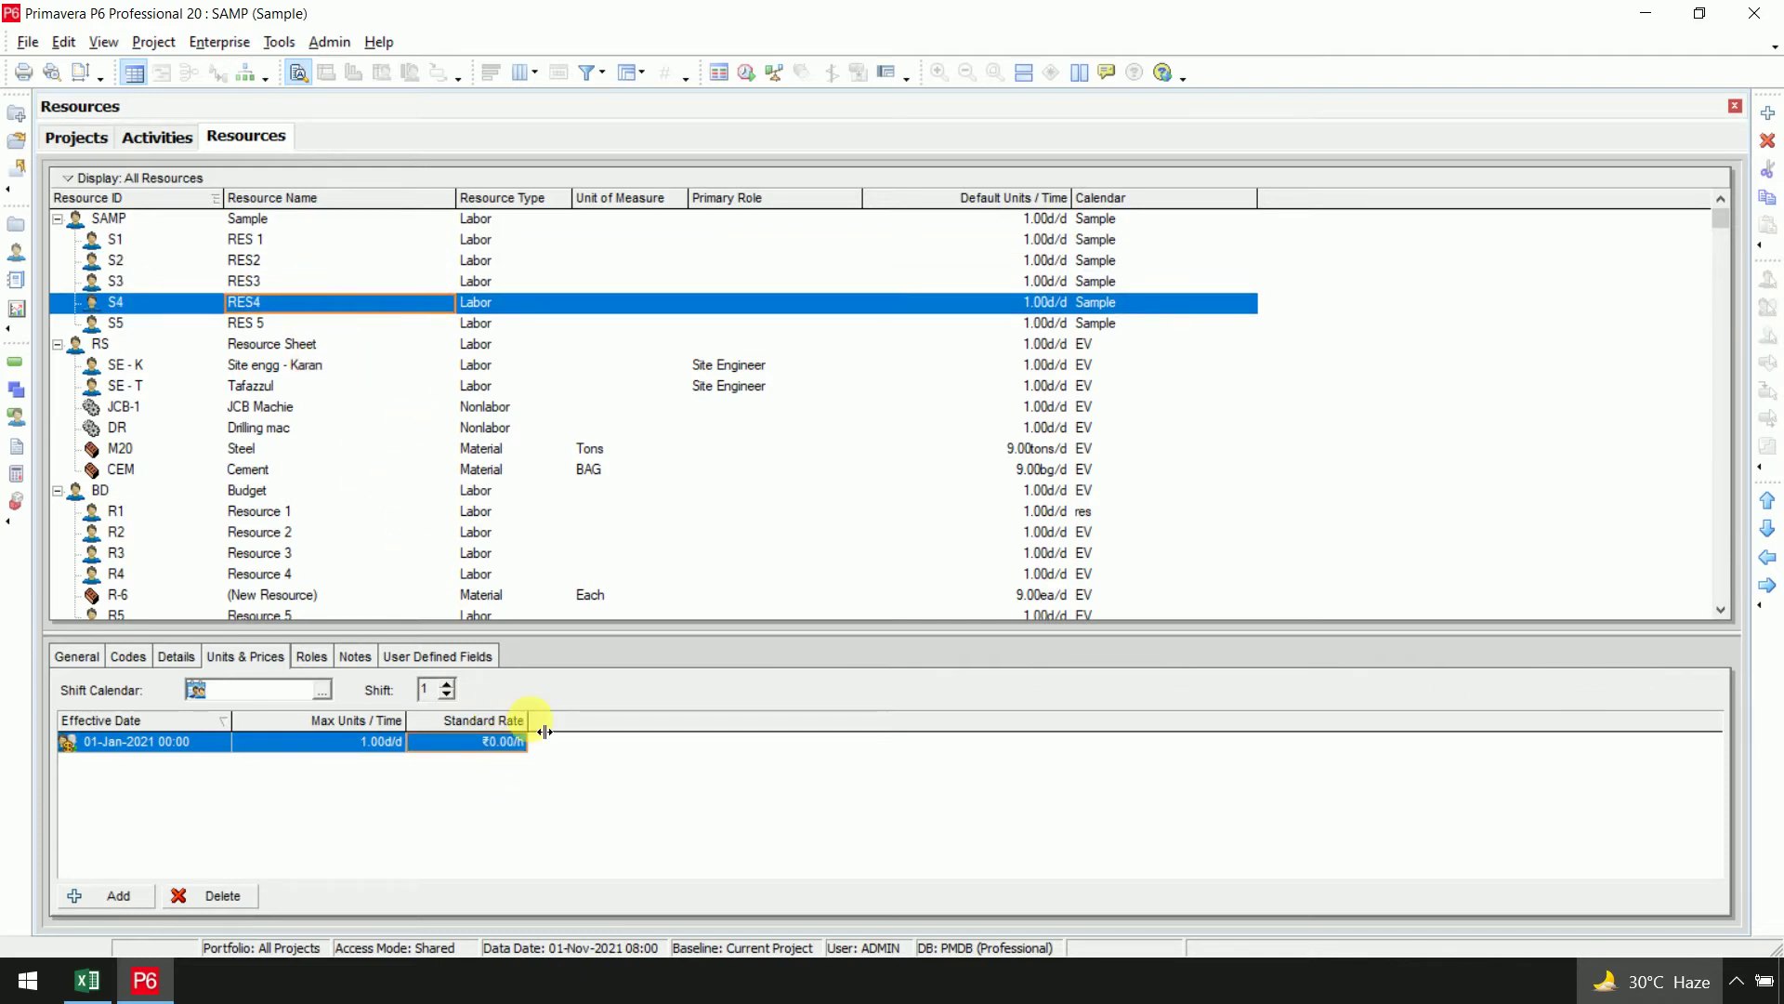
click(511, 741)
text(200/d)
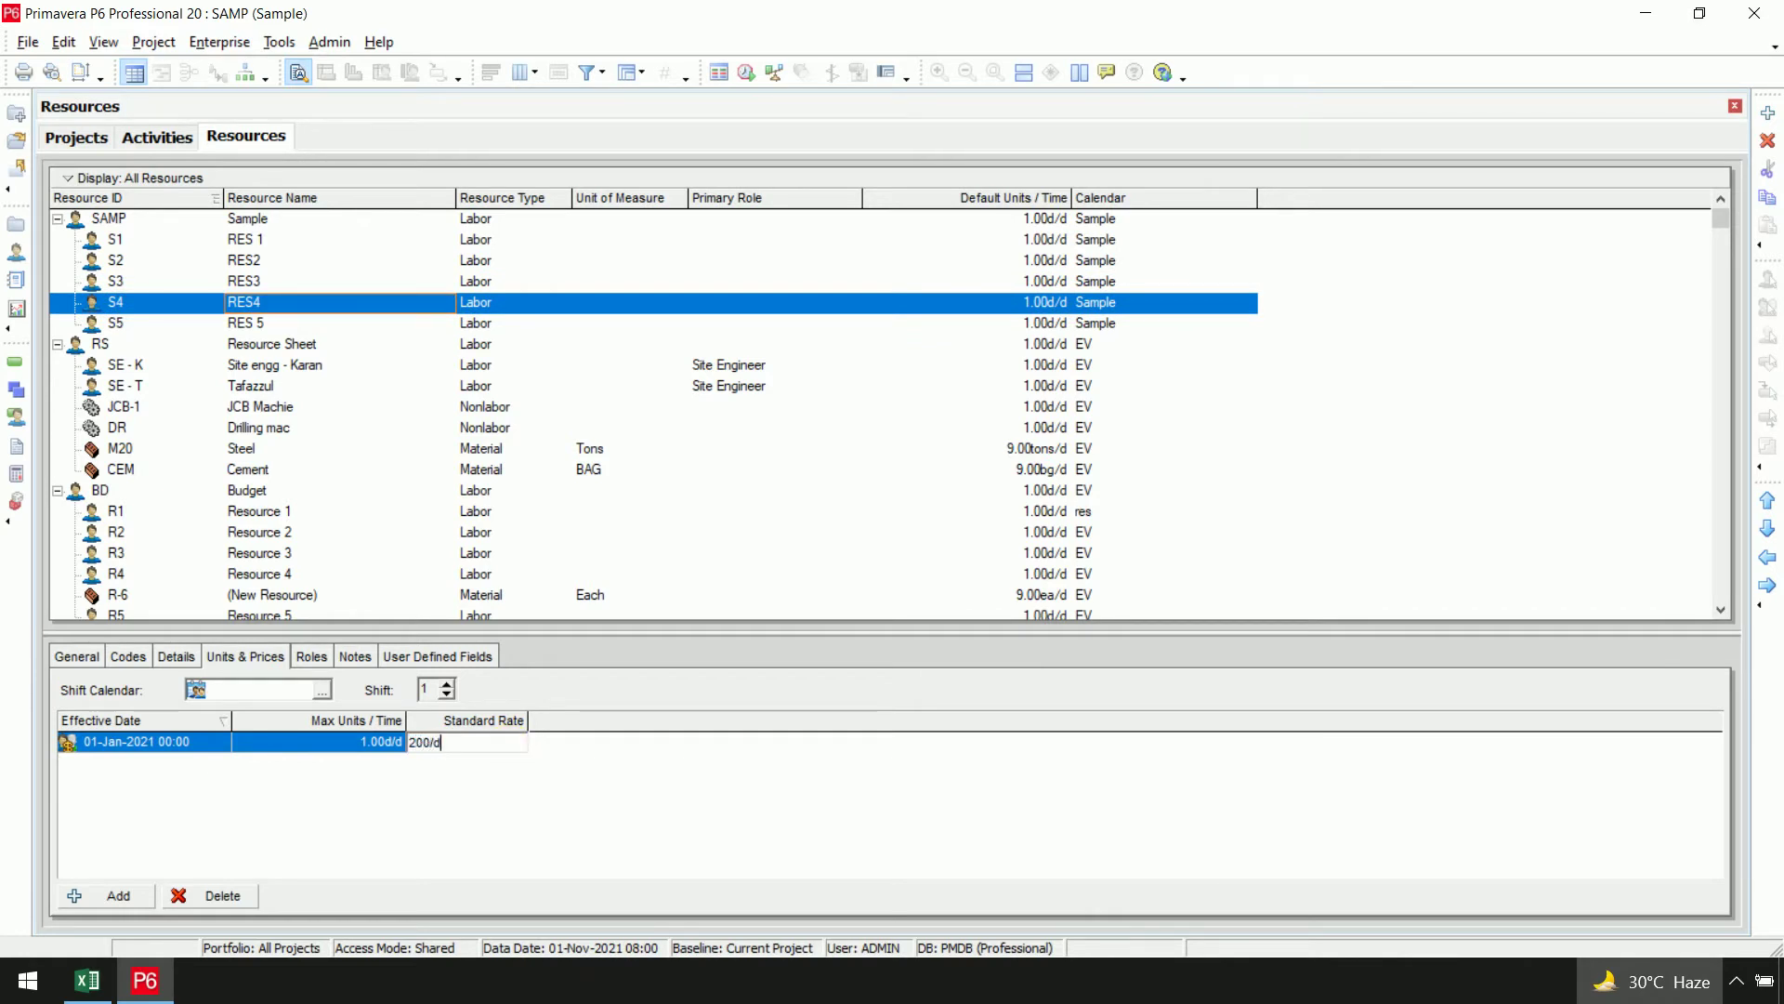
click(517, 755)
click(253, 328)
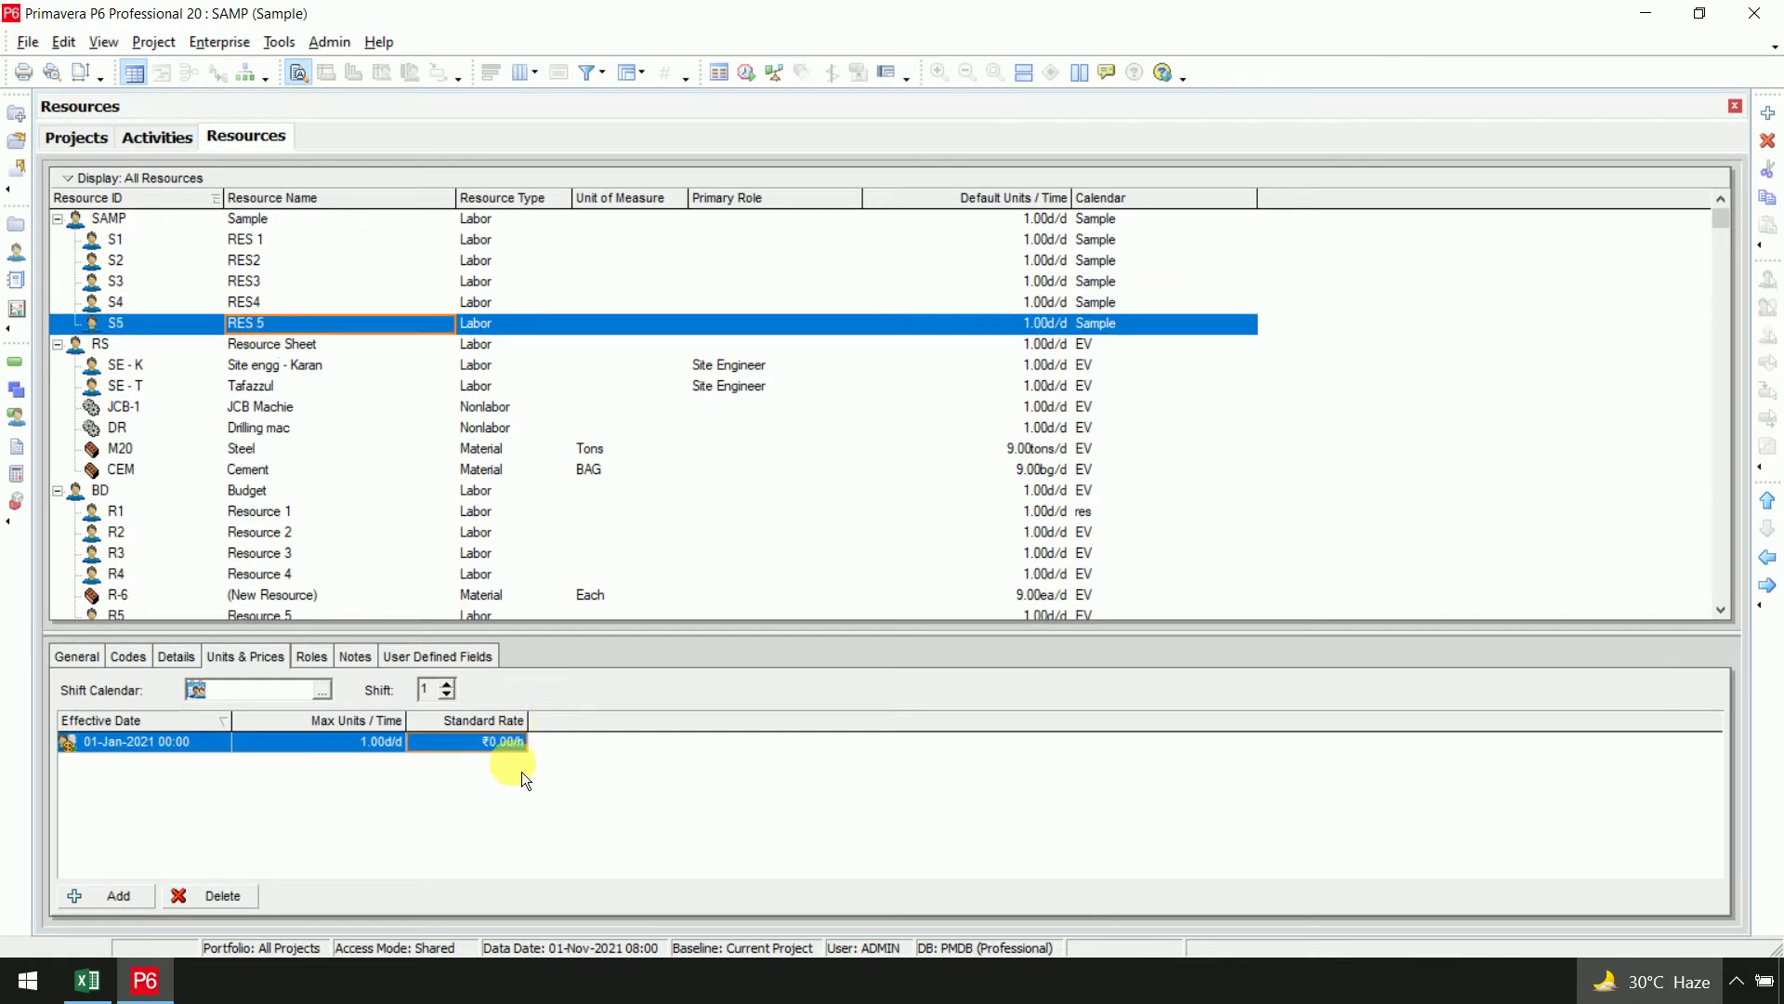
text(100/d)
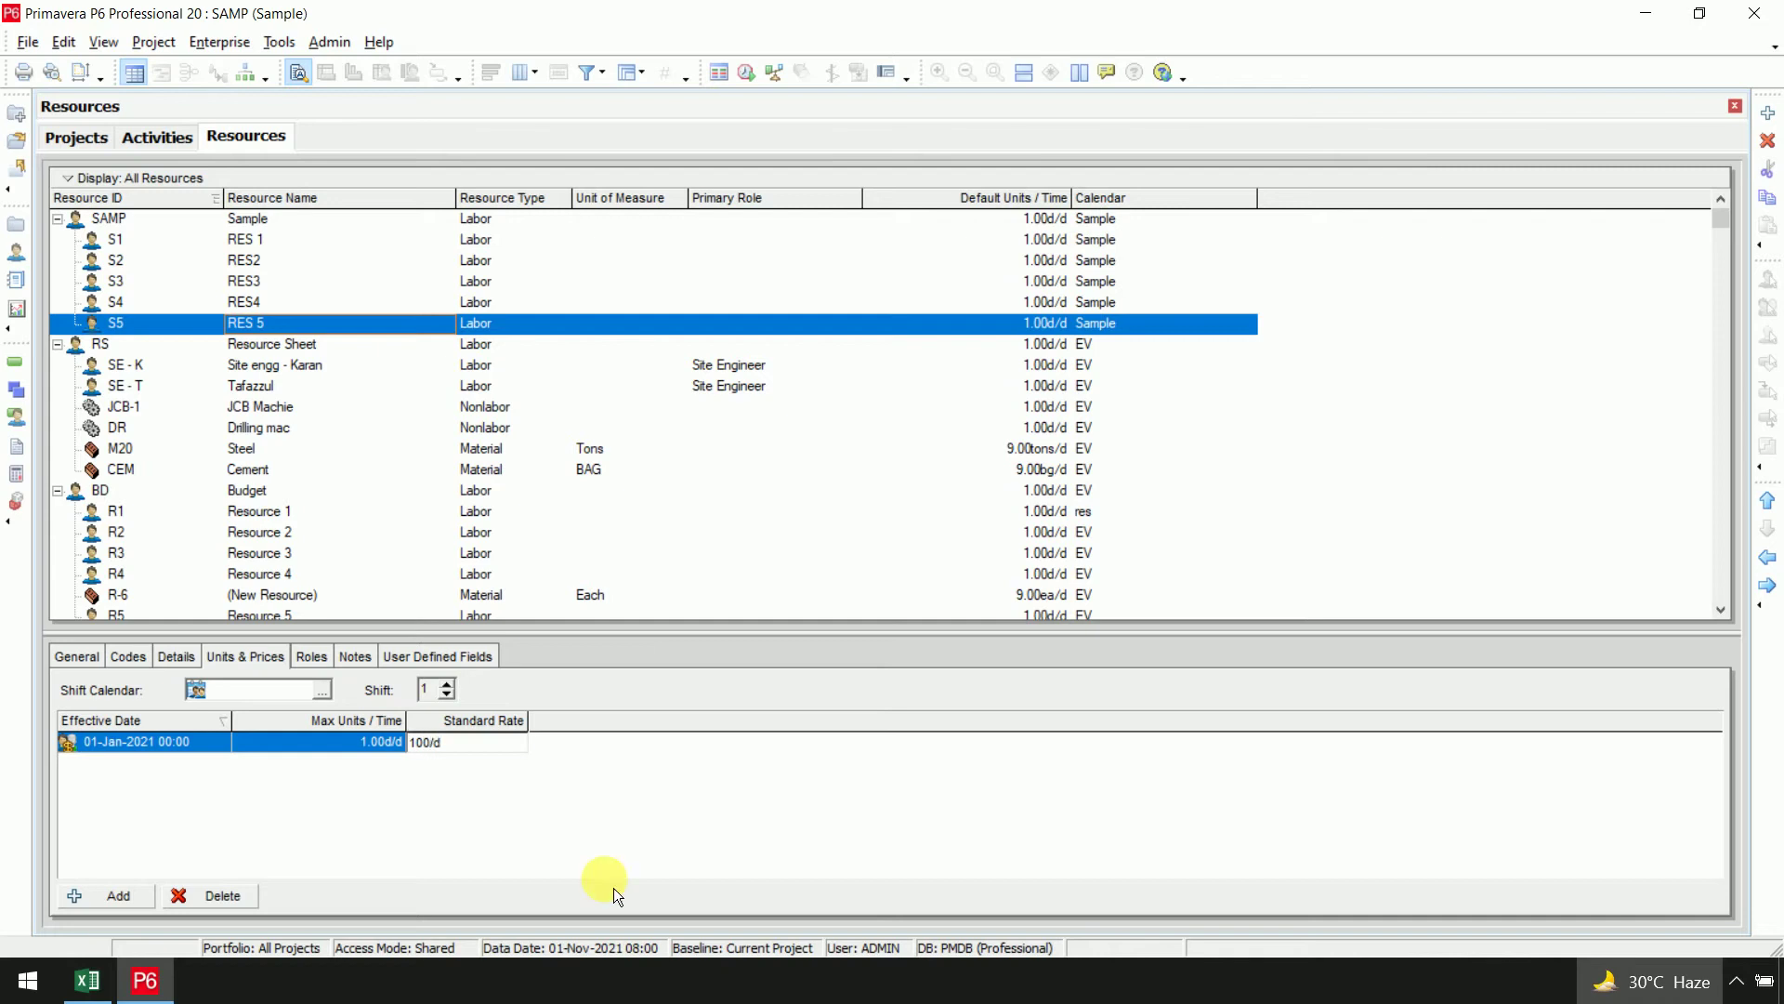
key(Return)
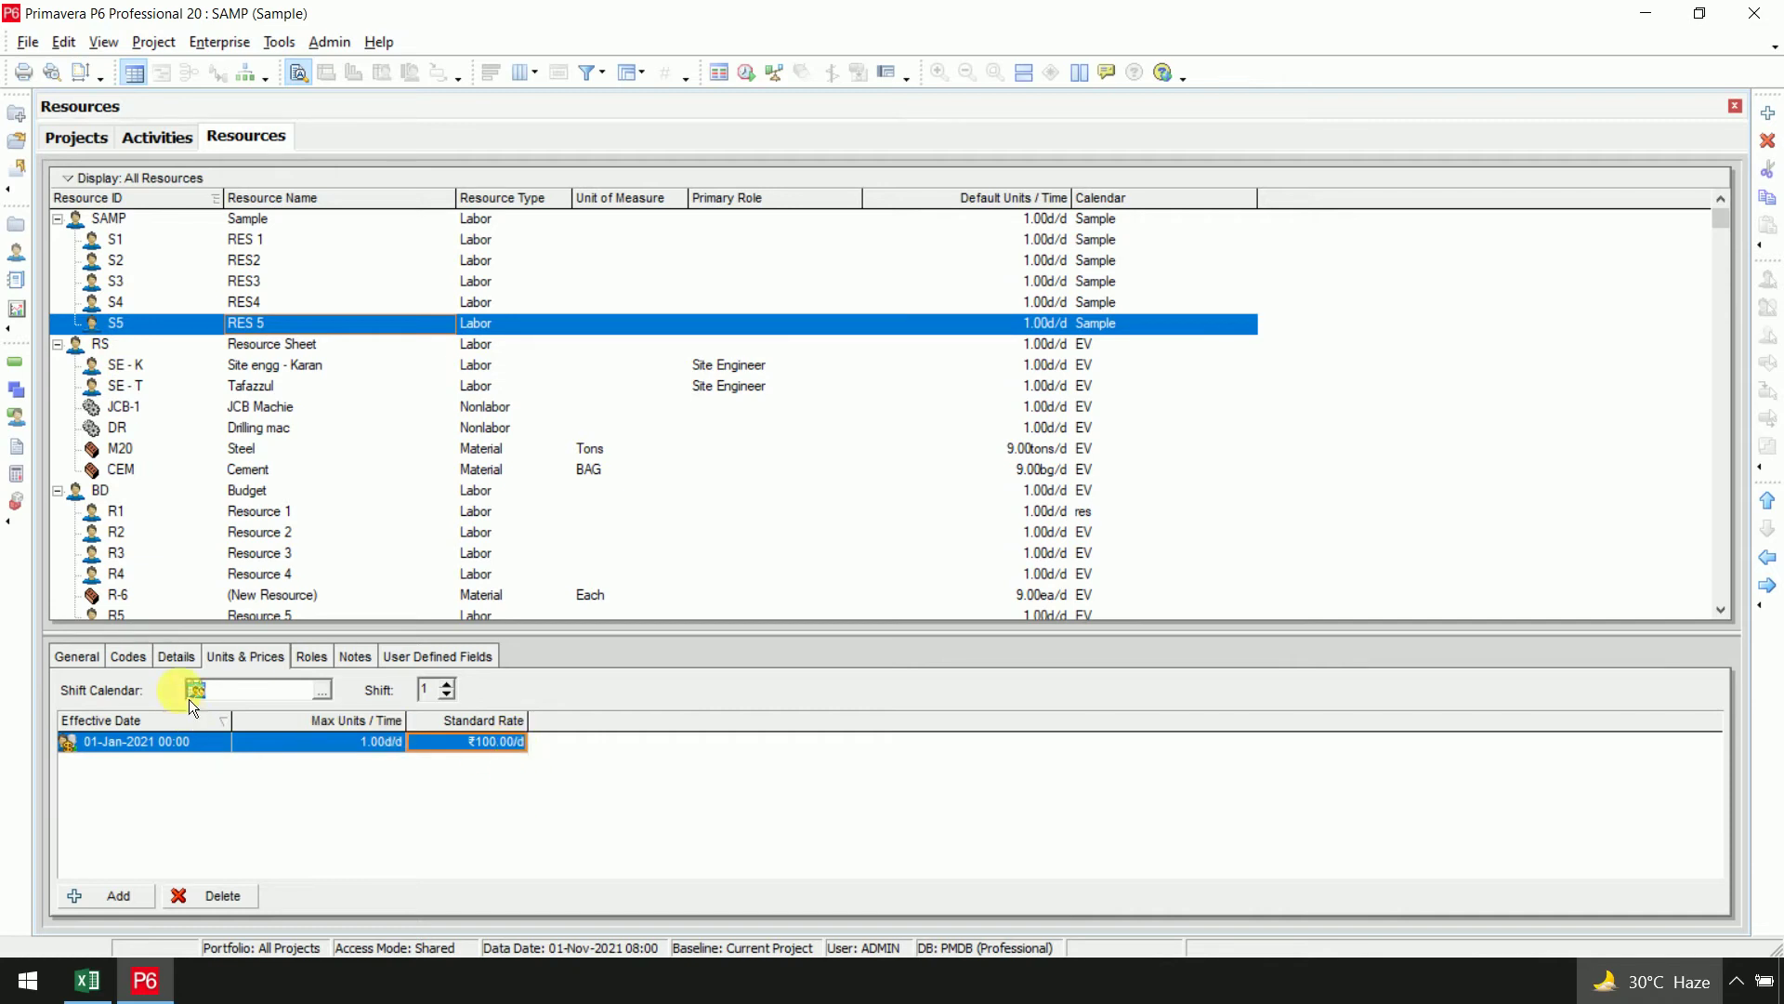
click(186, 655)
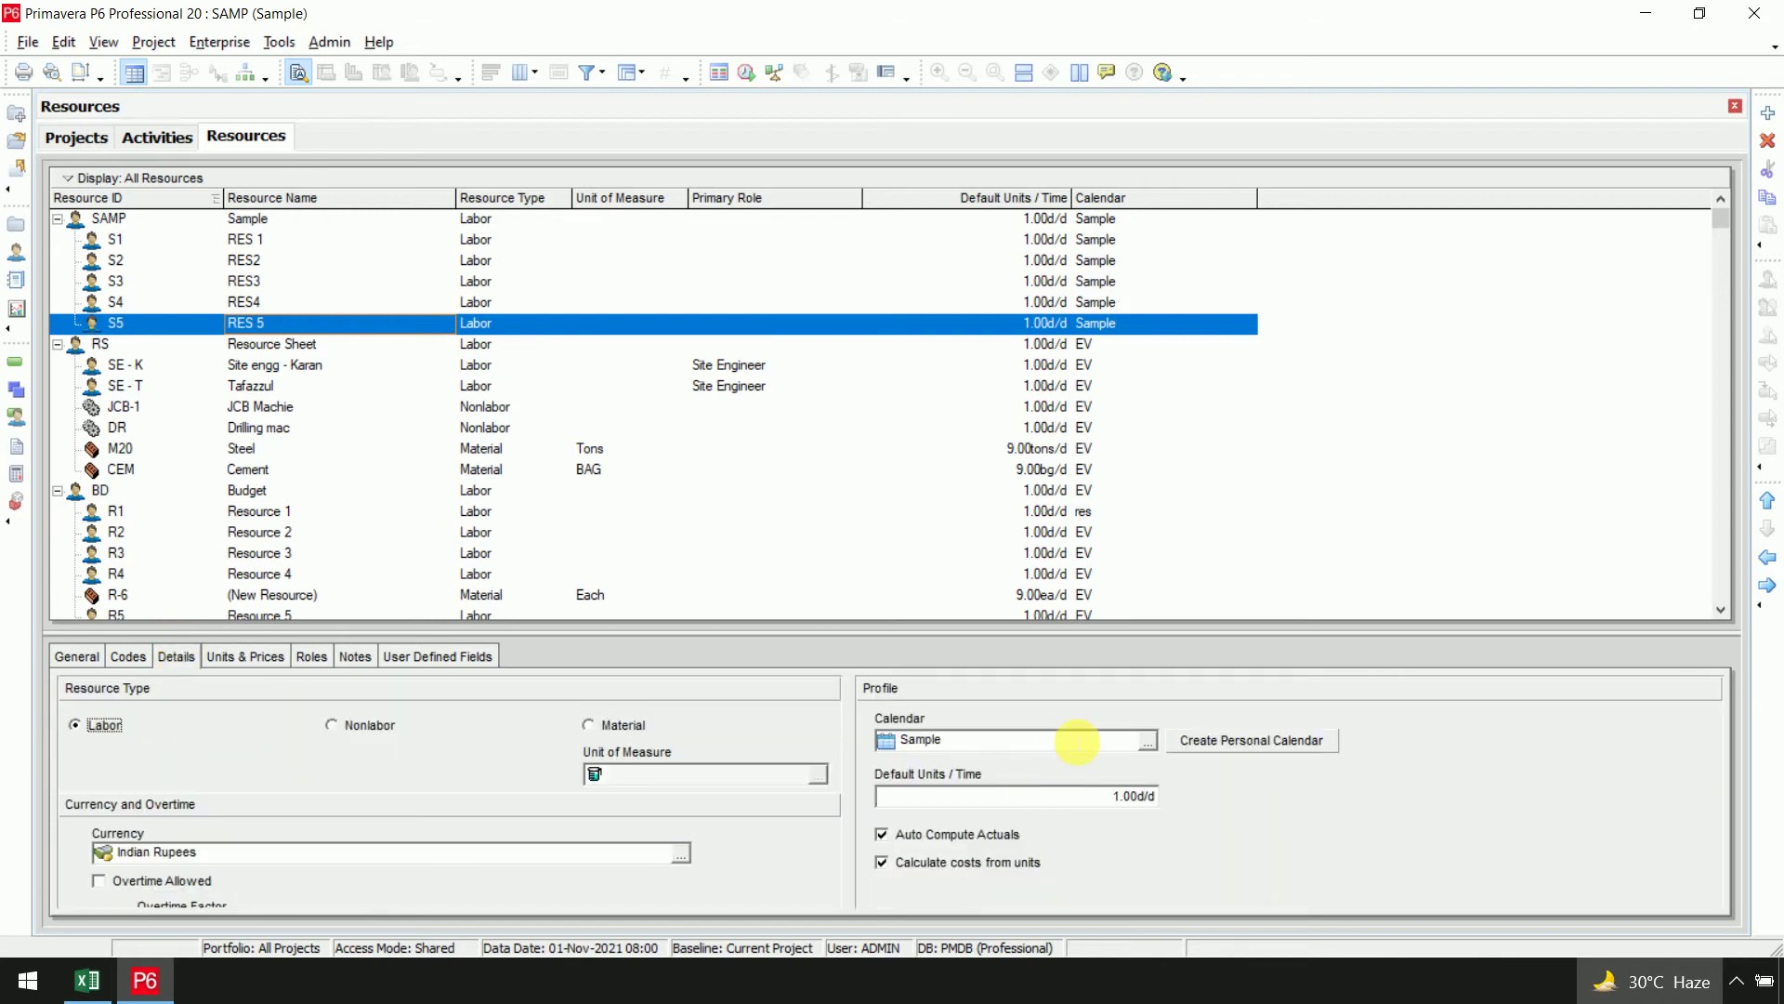
click(1110, 261)
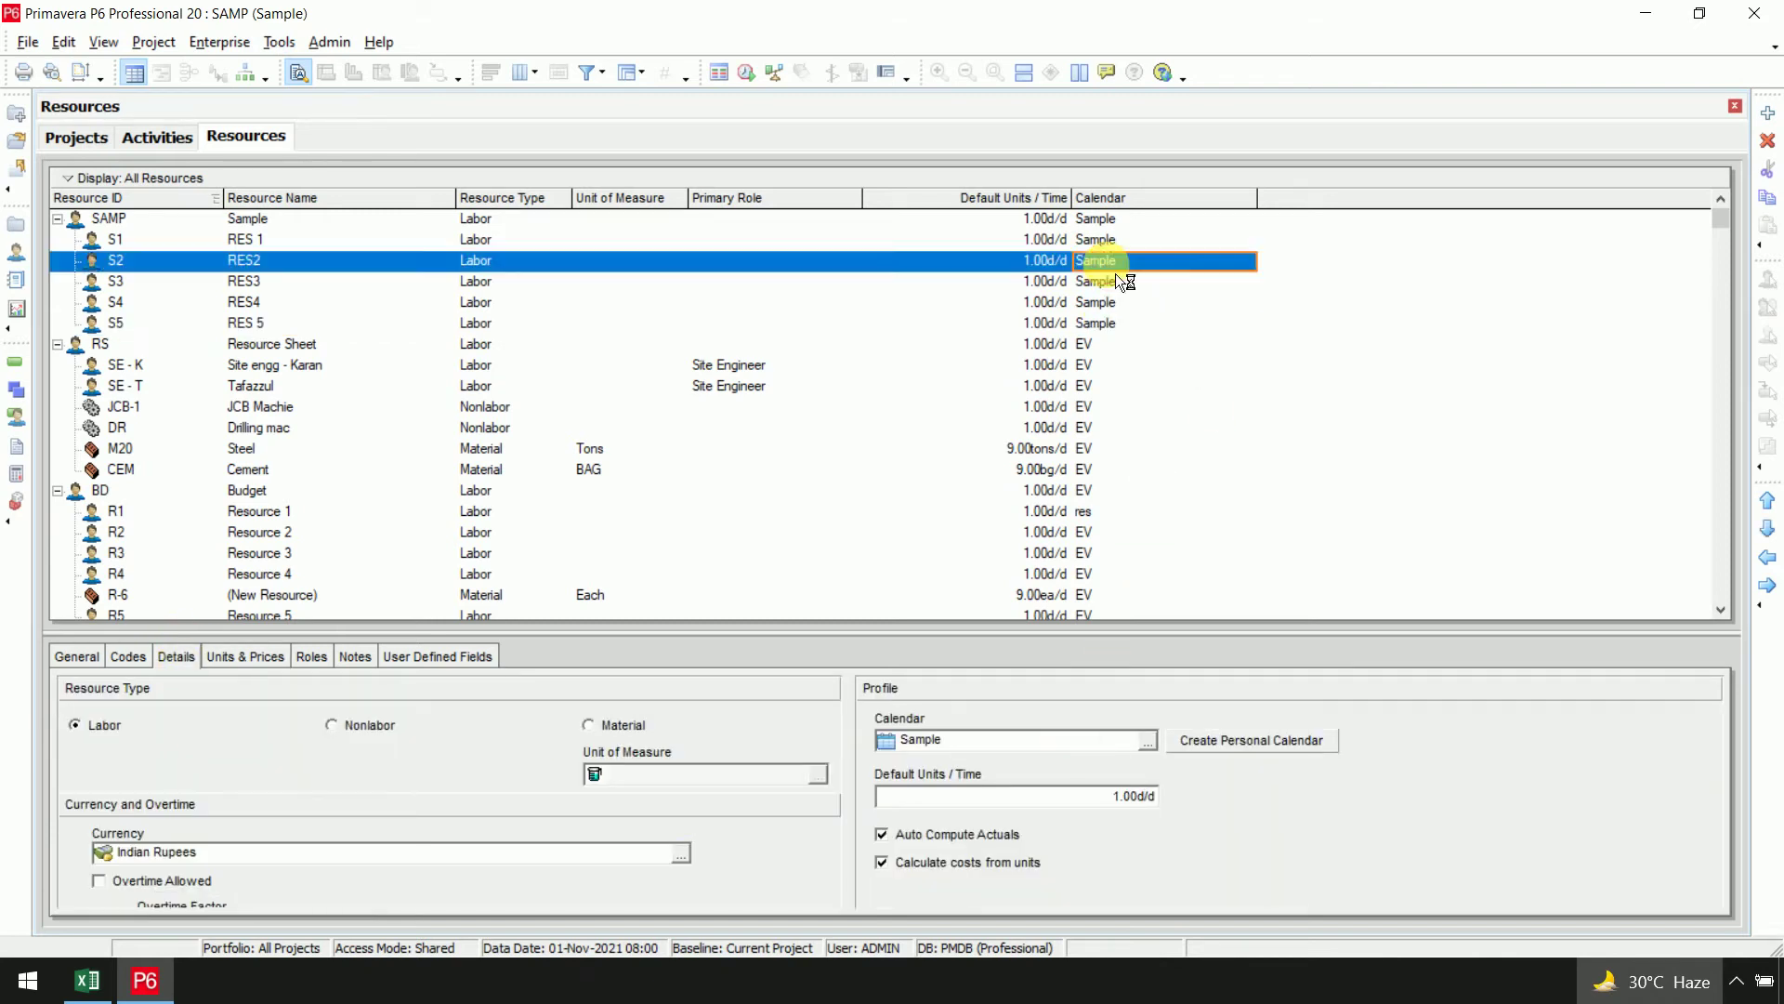
click(327, 244)
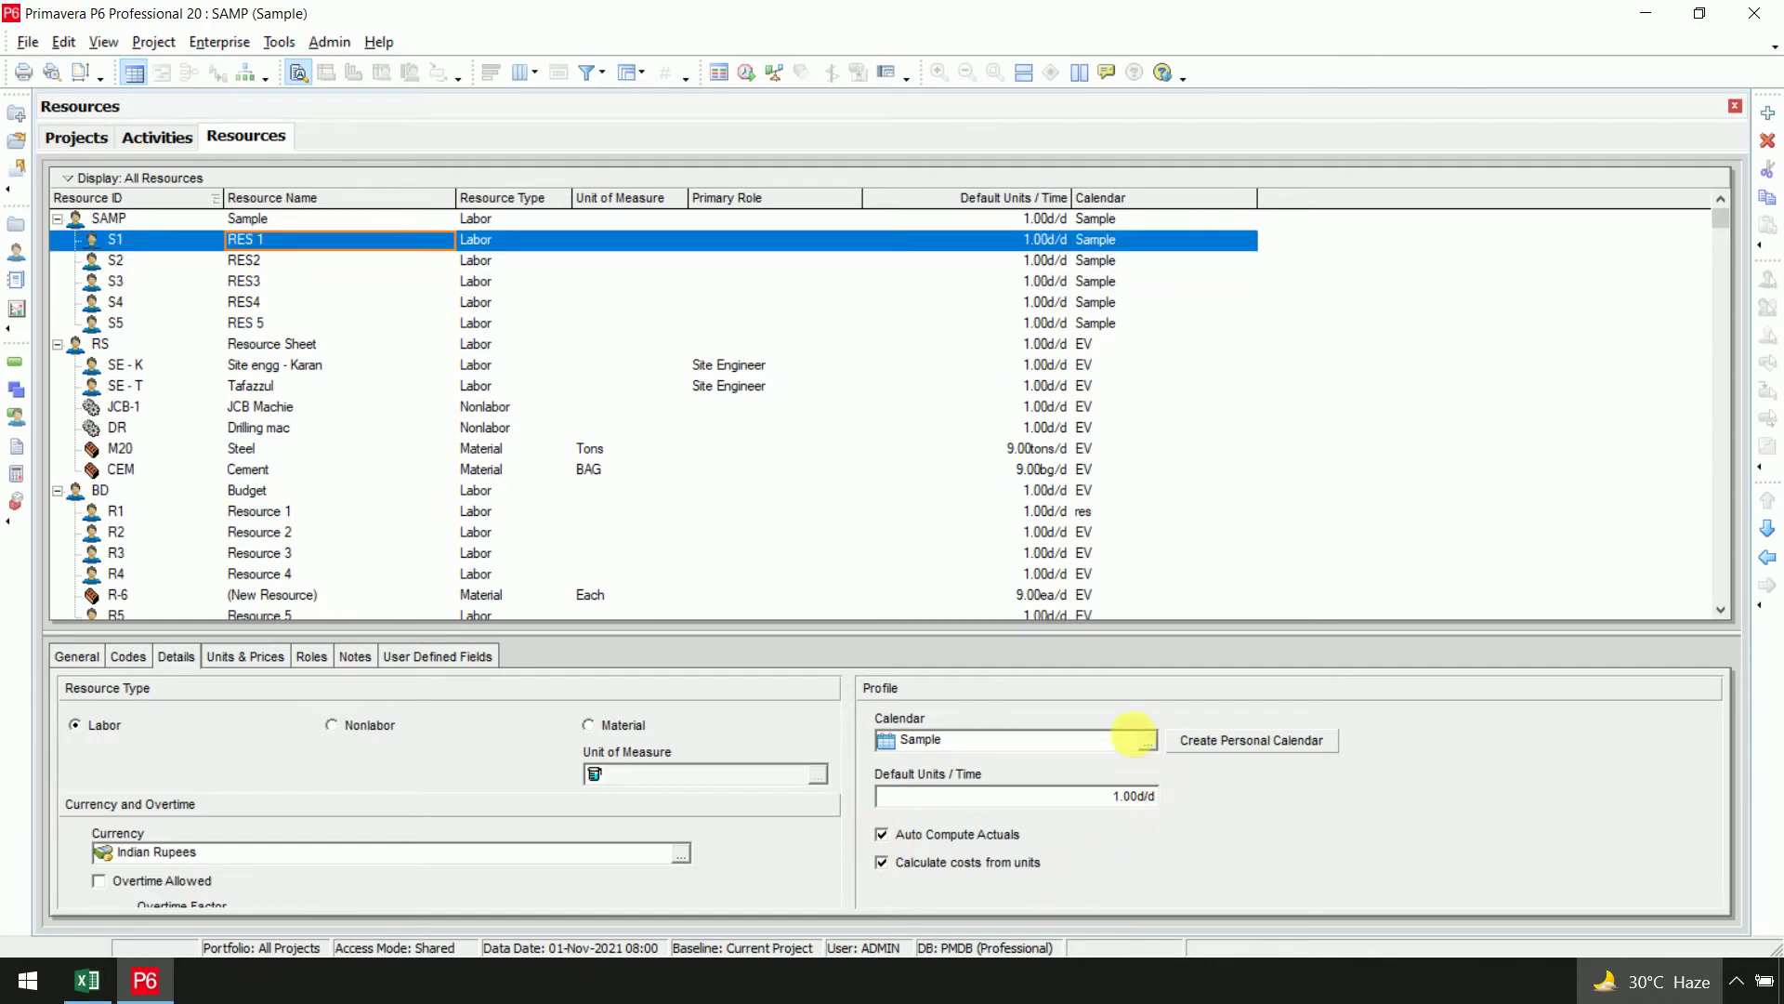
click(1149, 741)
double_click(781, 492)
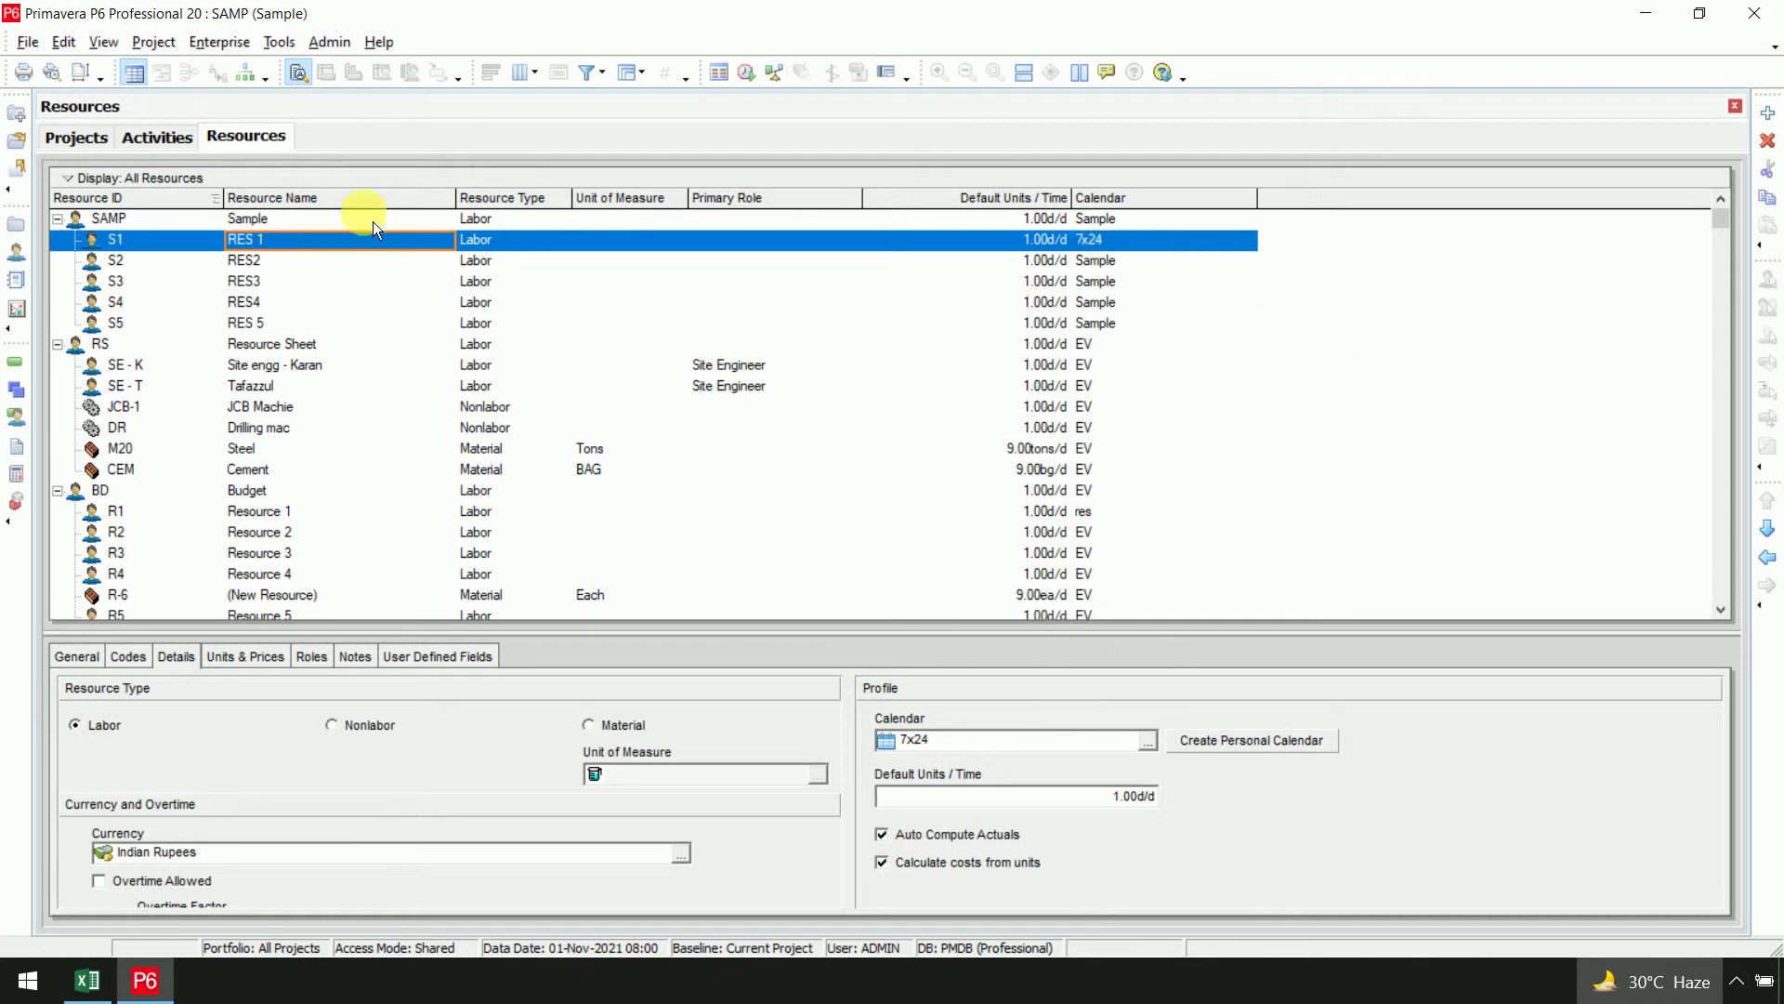
click(270, 657)
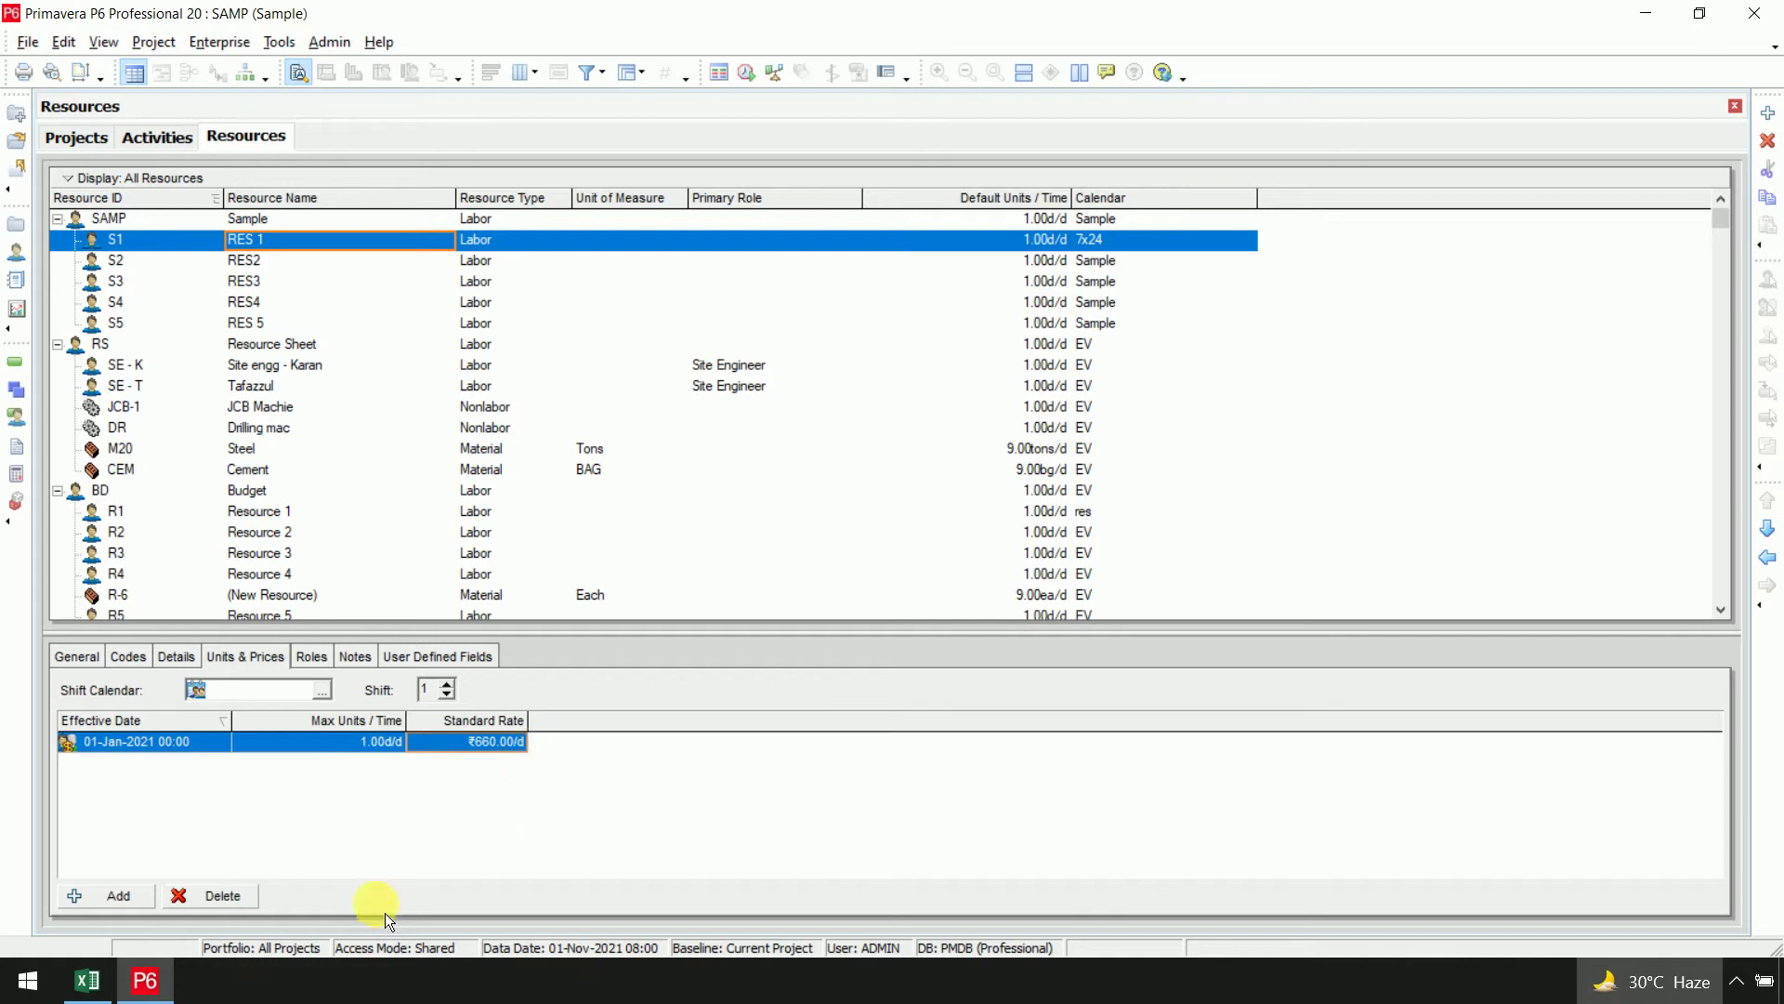
click(193, 662)
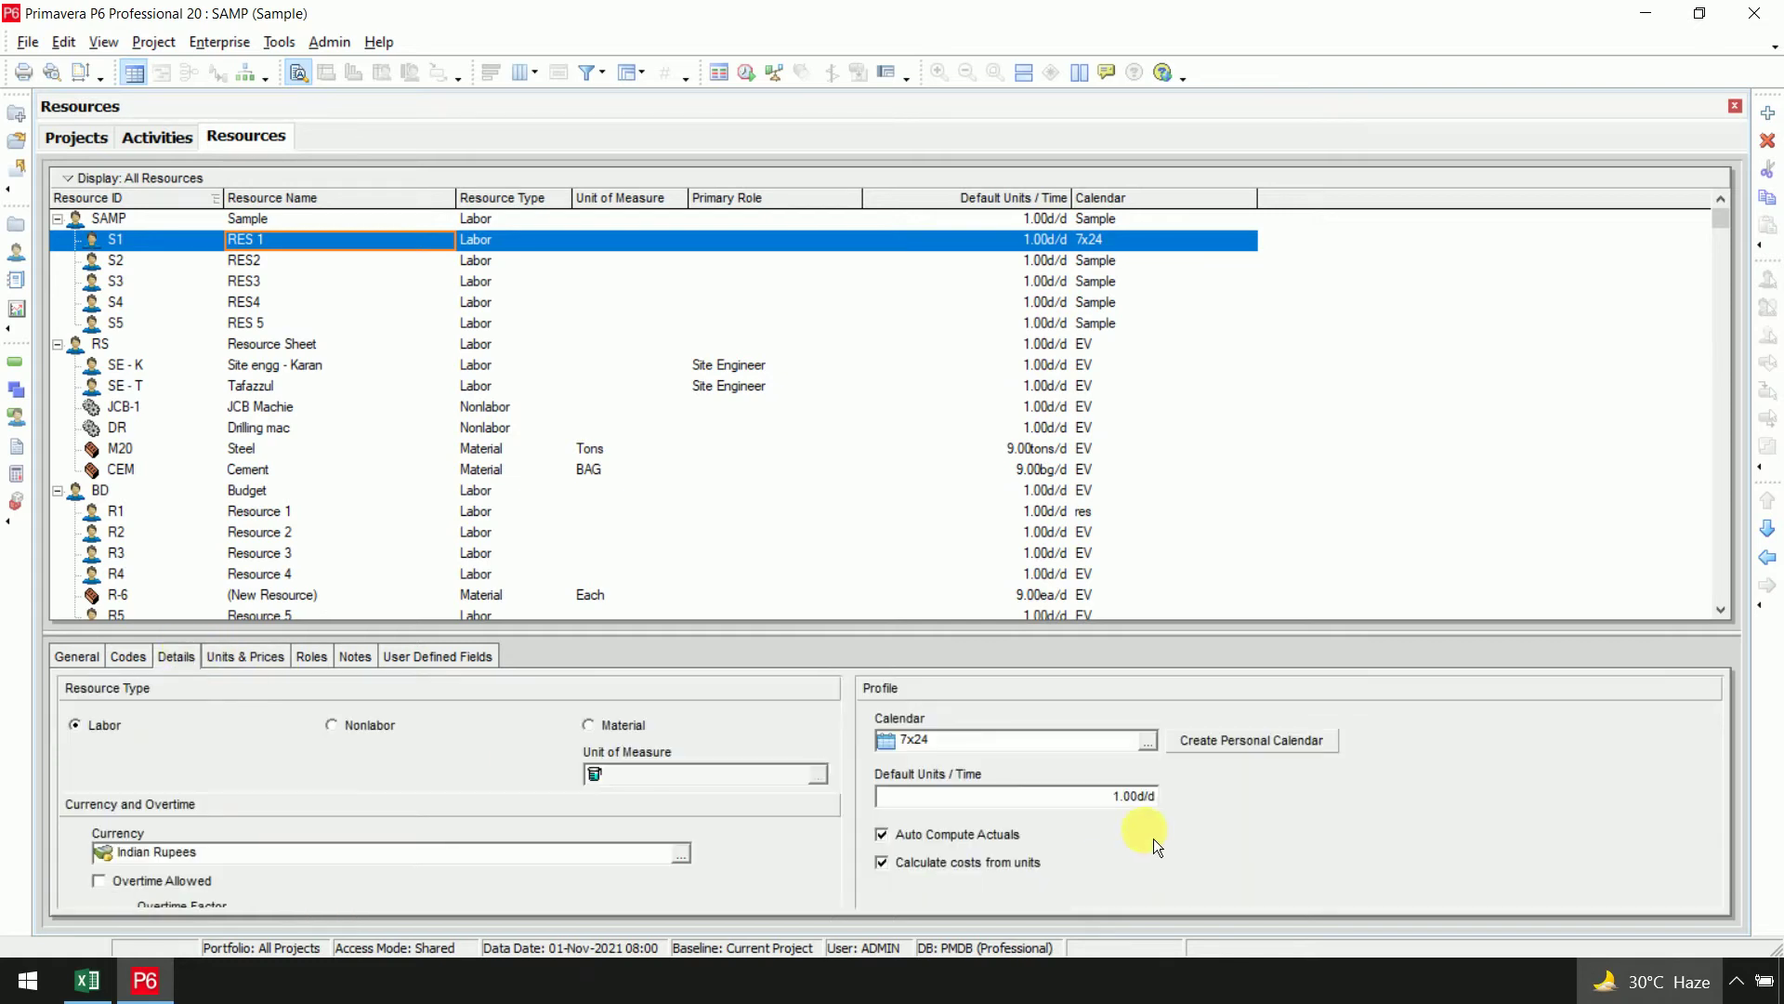
click(1148, 741)
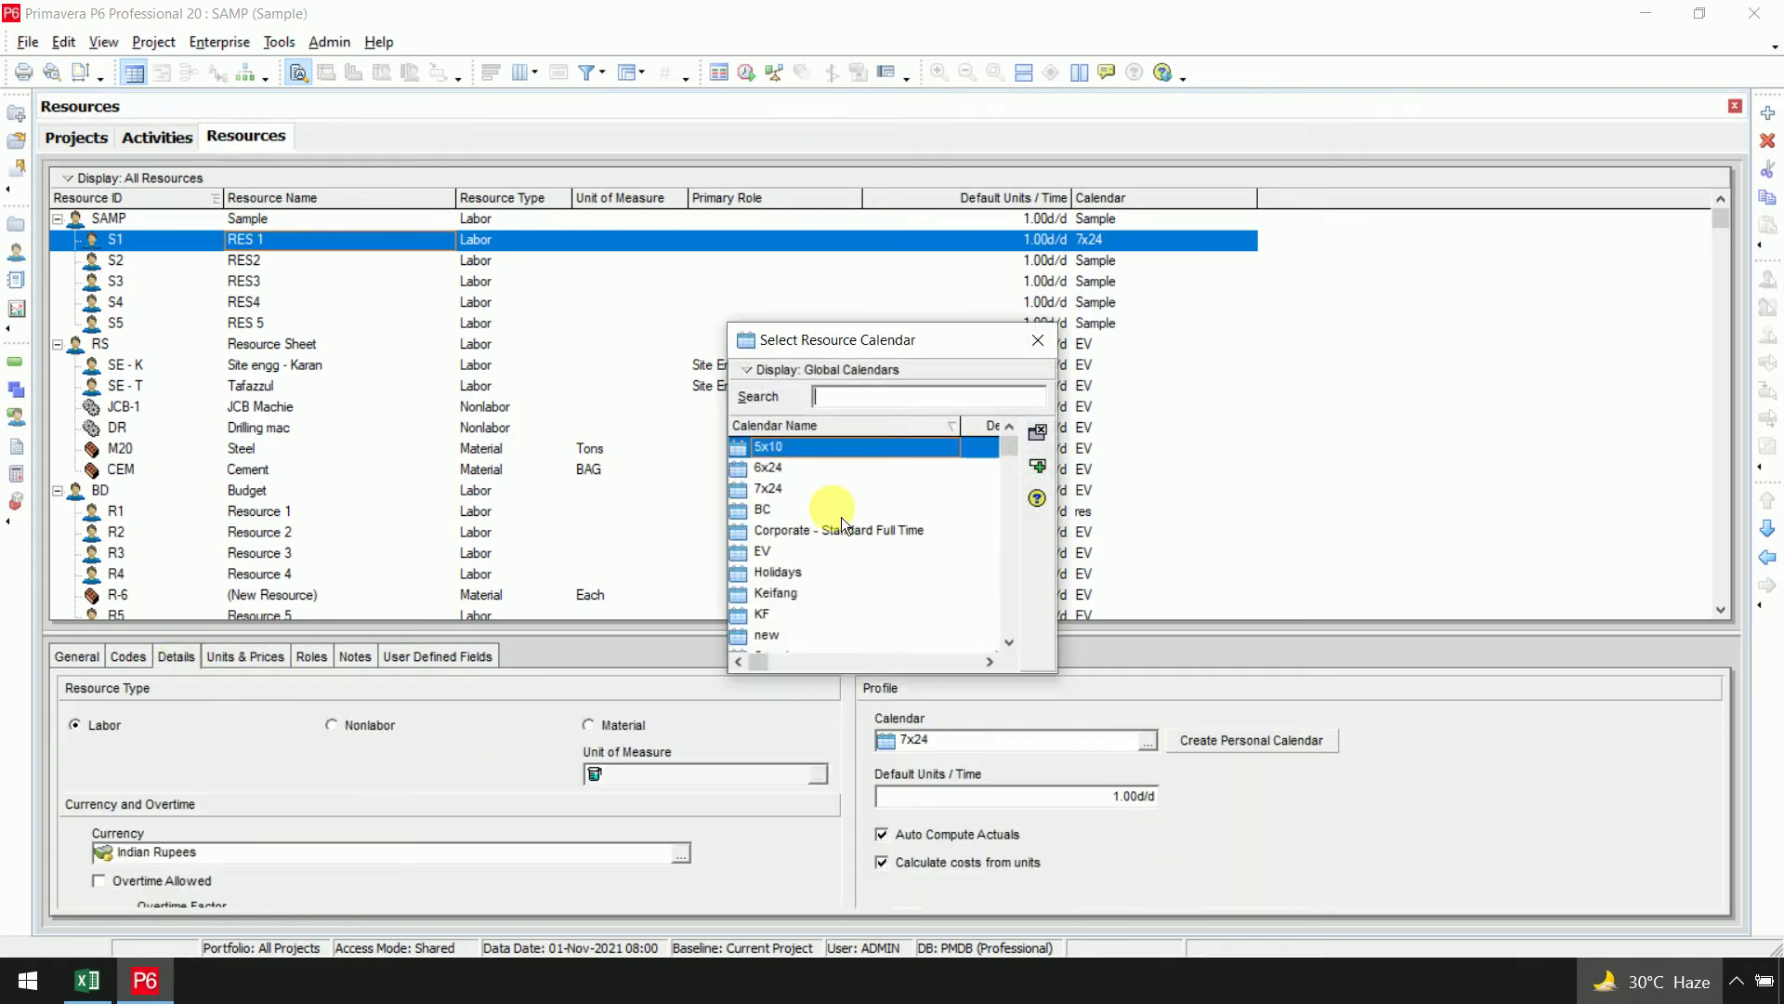
click(800, 618)
scroll(800, 618, down, 1)
double_click(786, 615)
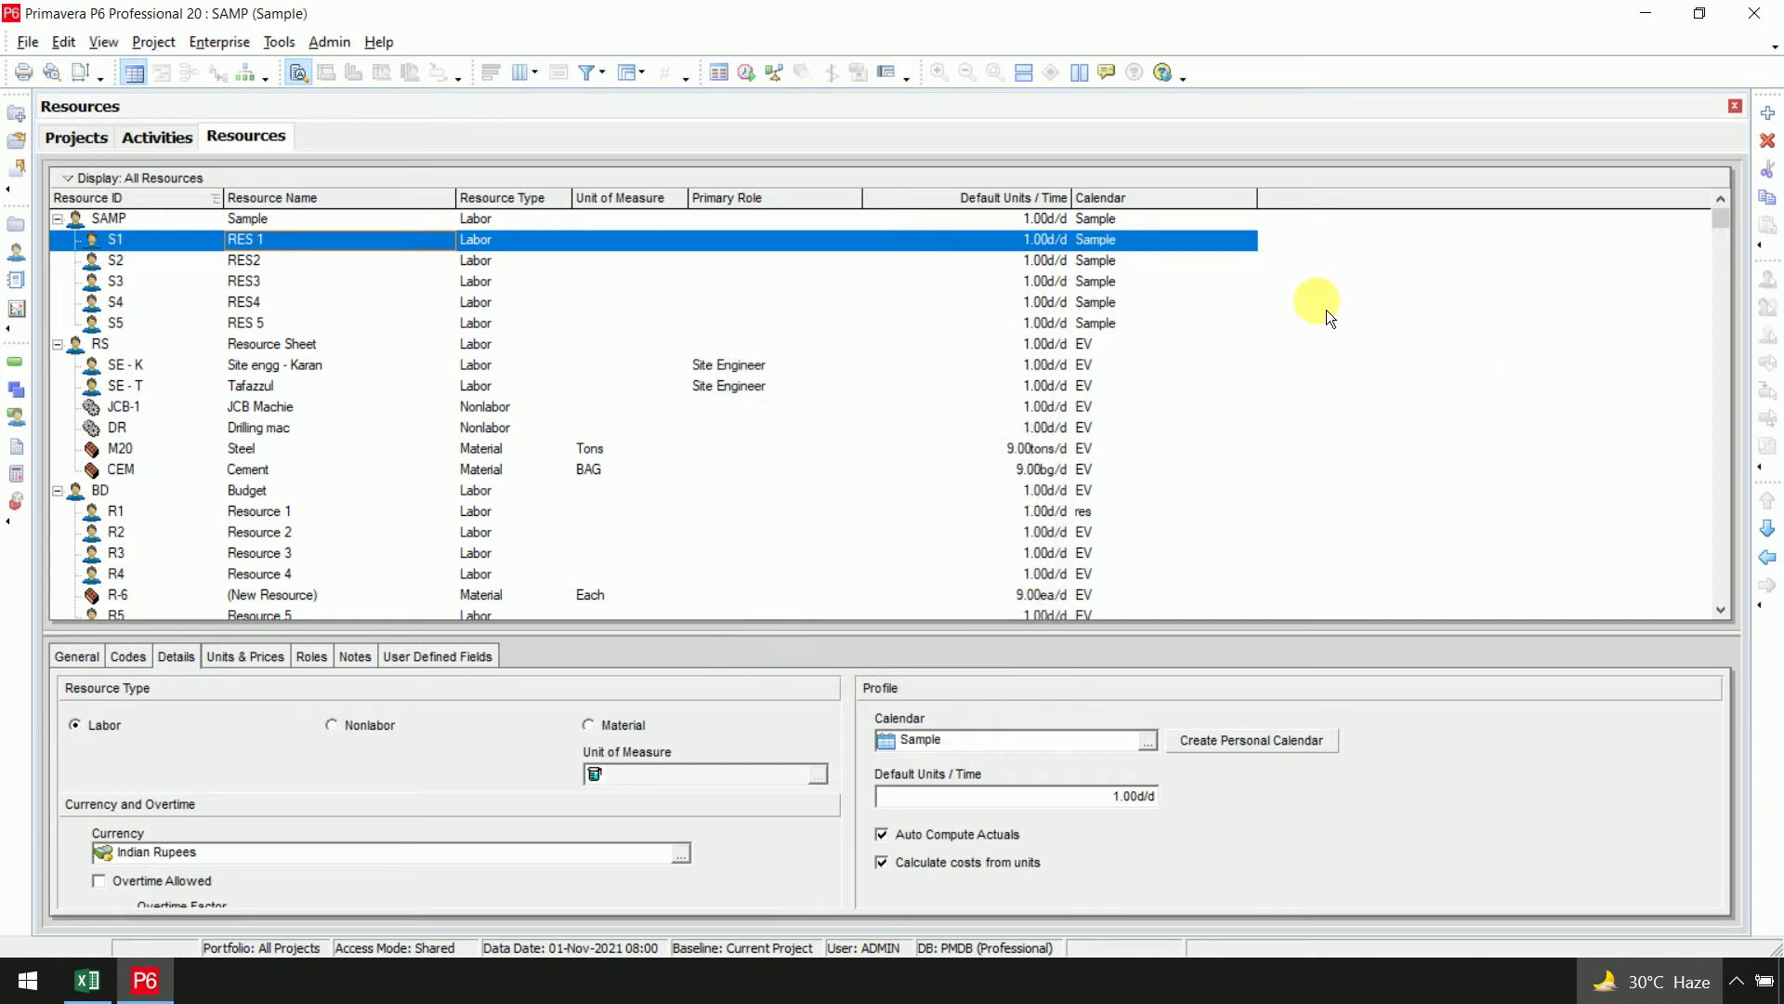
click(262, 657)
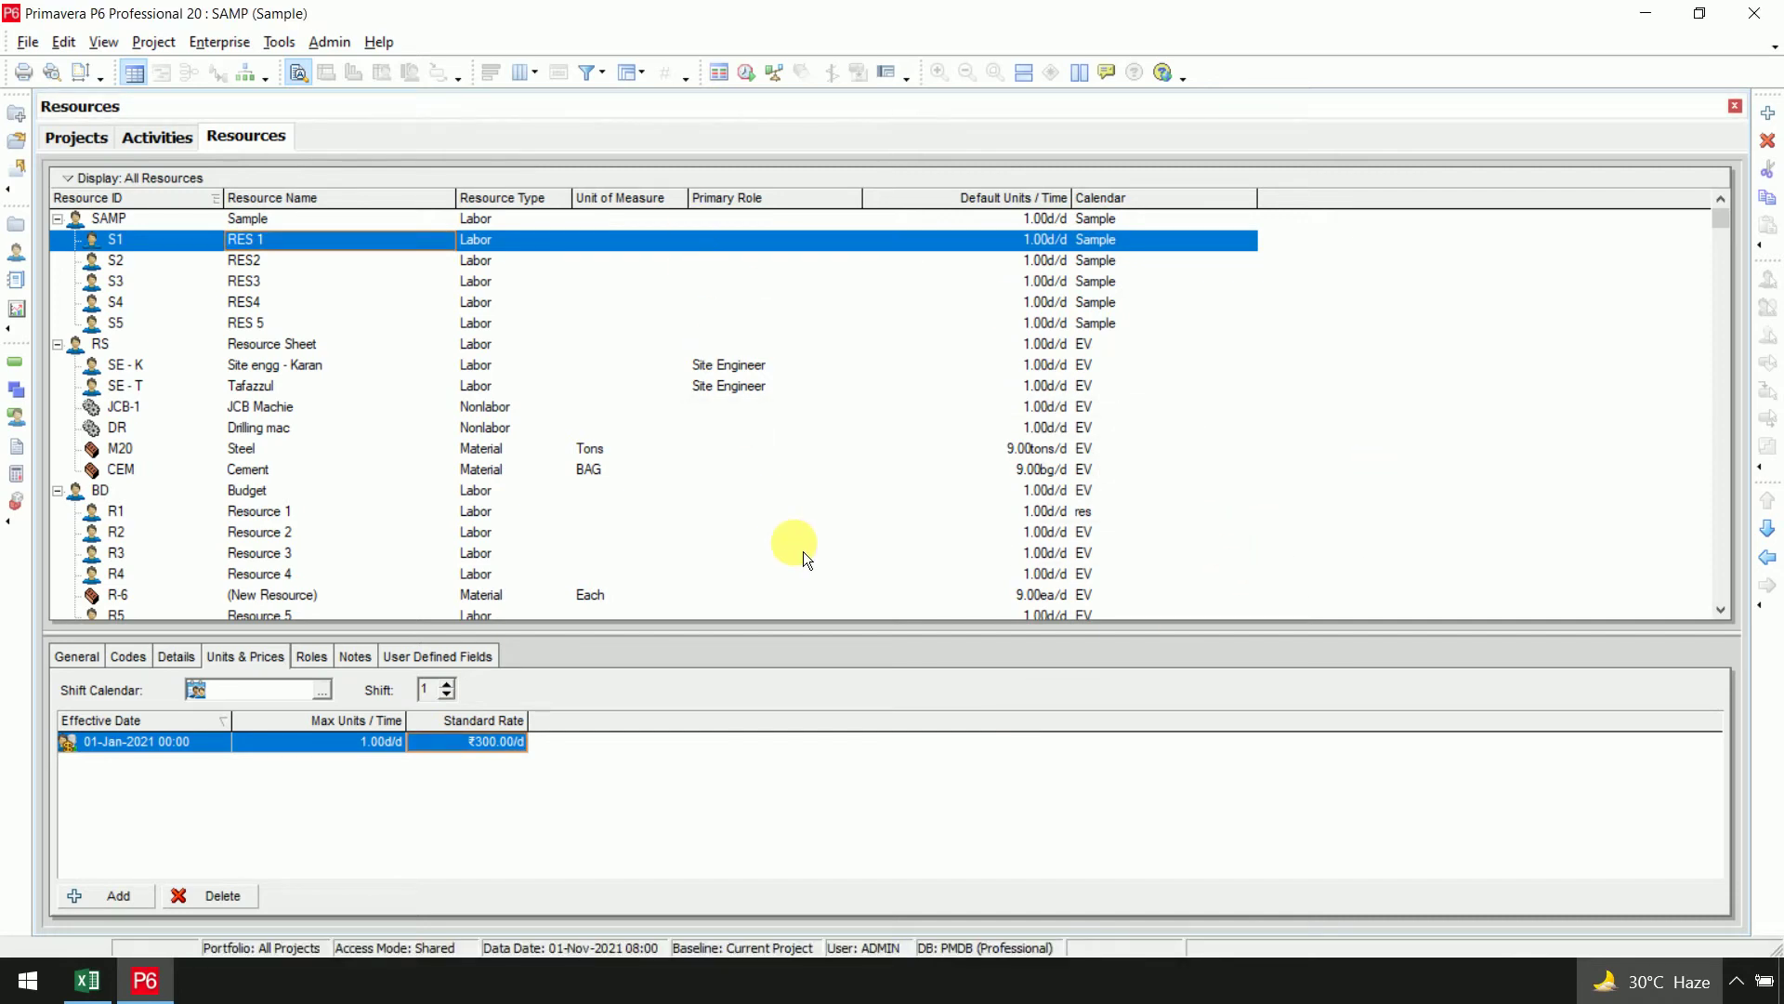
Open the Sample project's activities and assign RES 1 to activity A1000
click(95, 147)
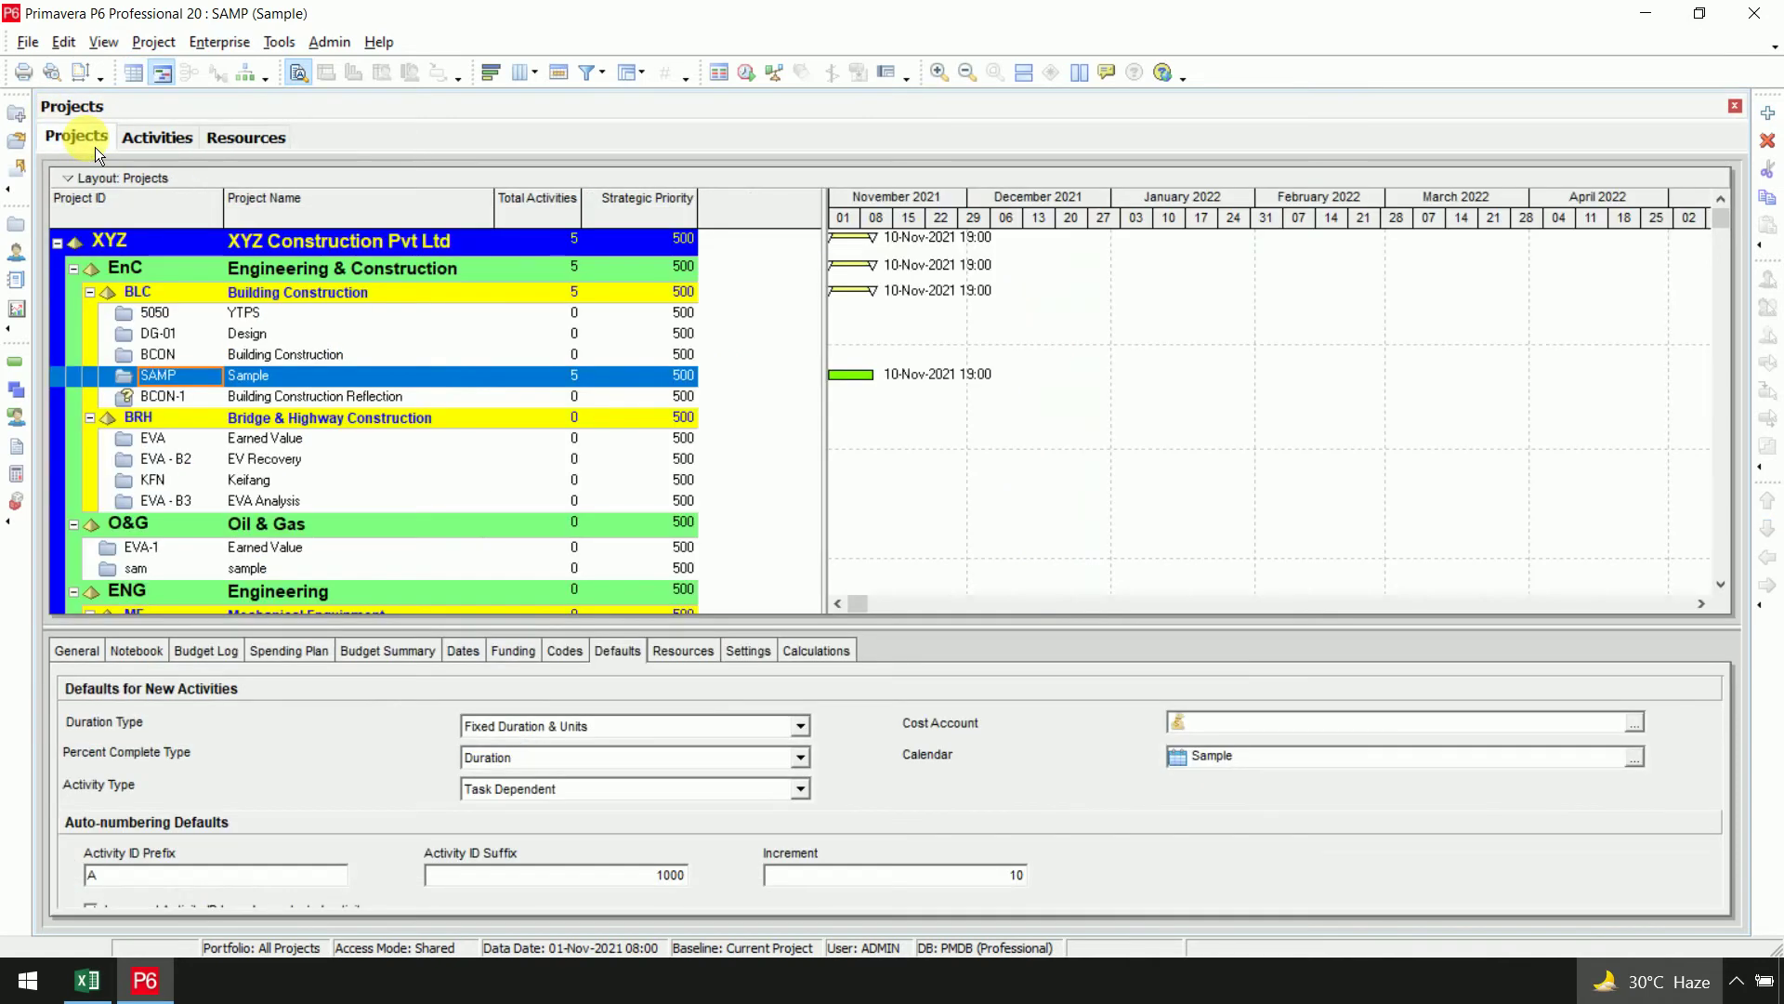
click(155, 151)
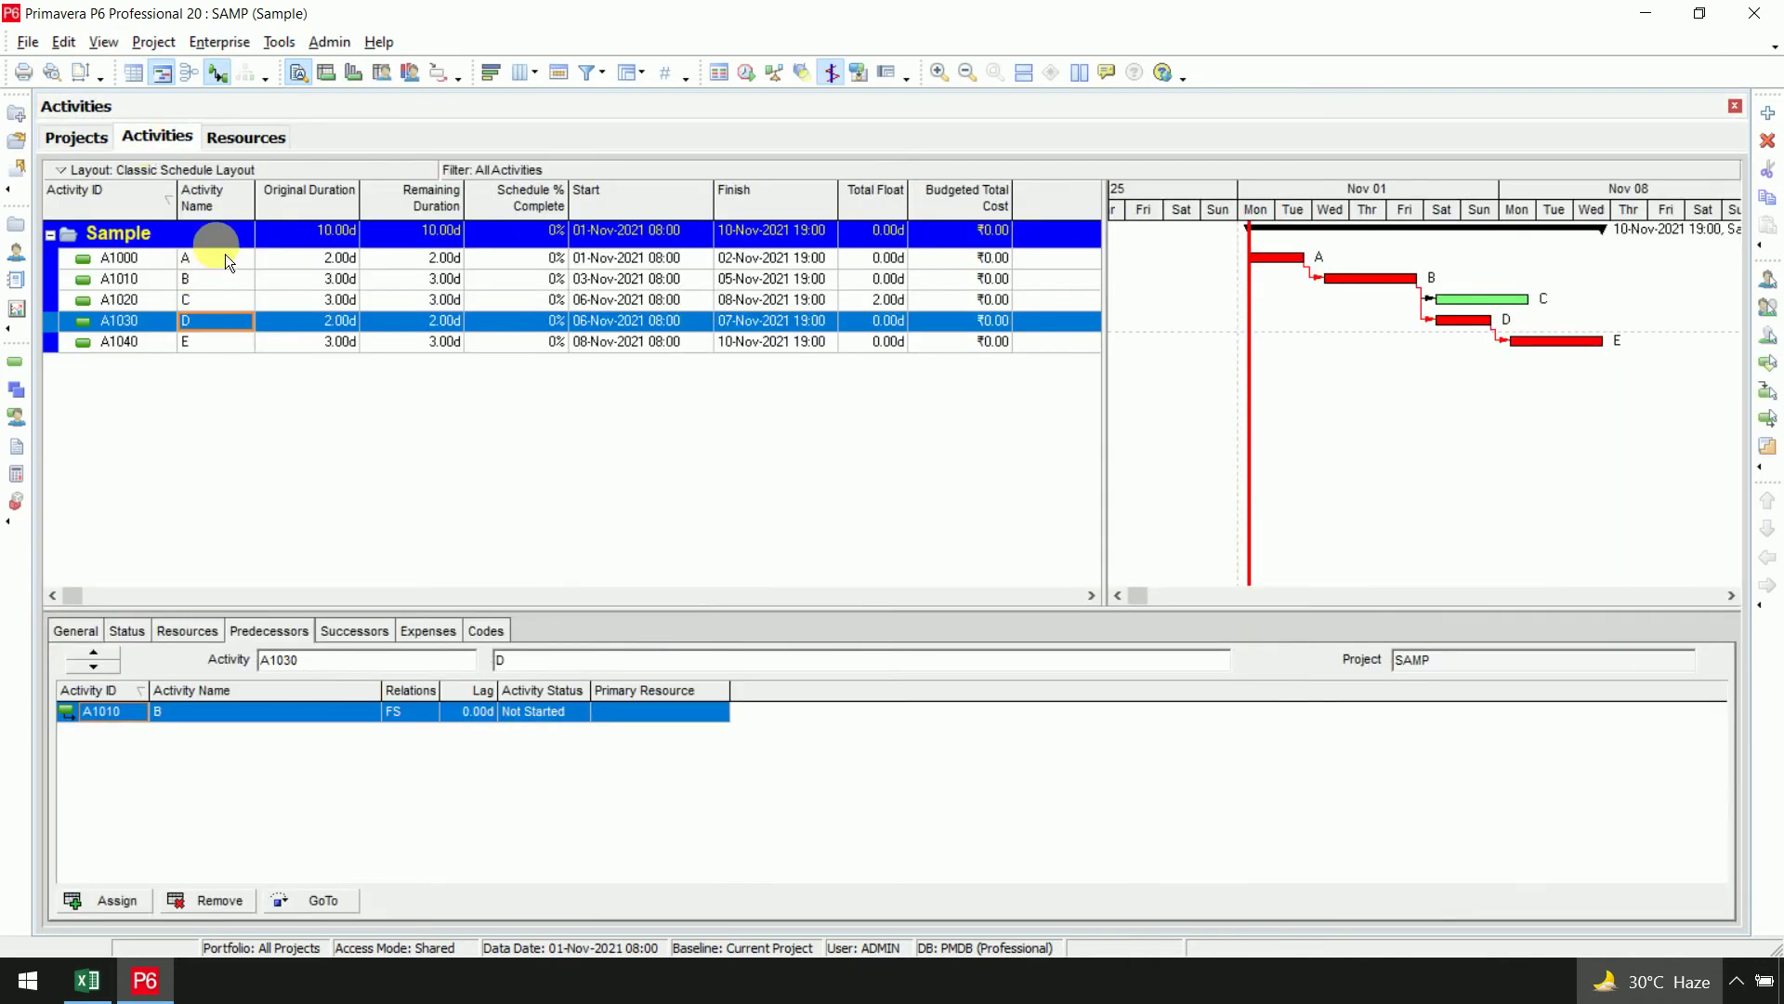
click(223, 258)
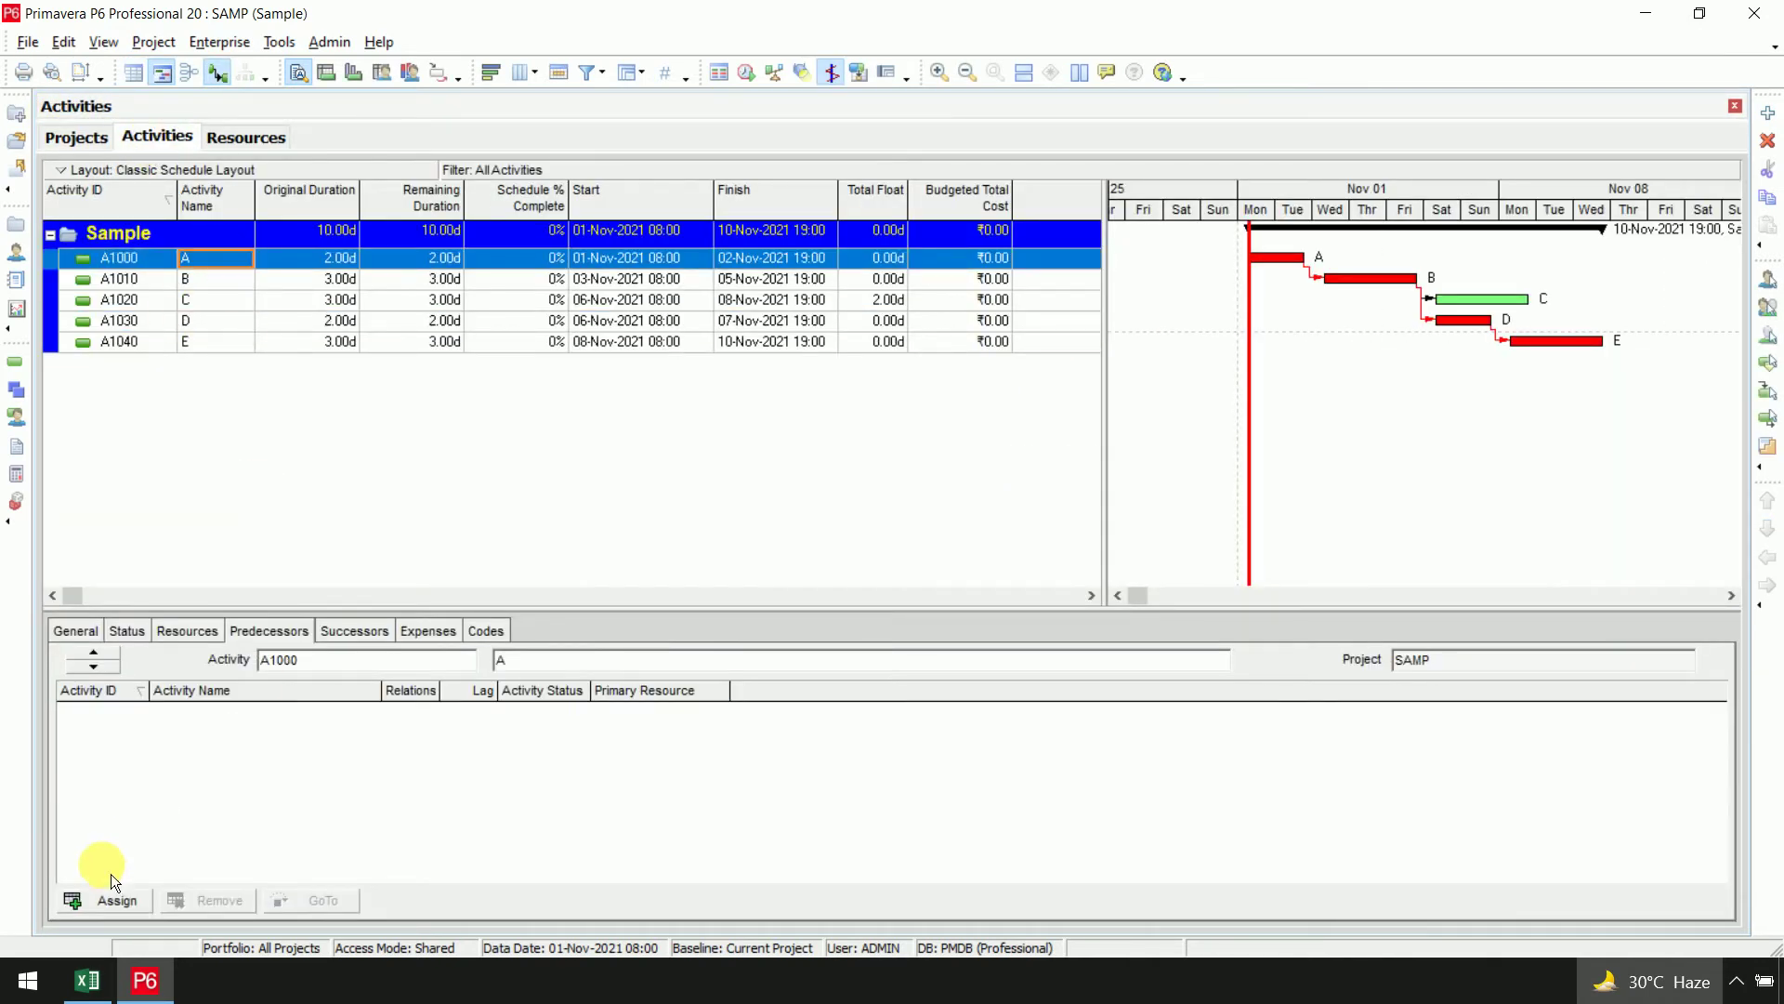
click(203, 638)
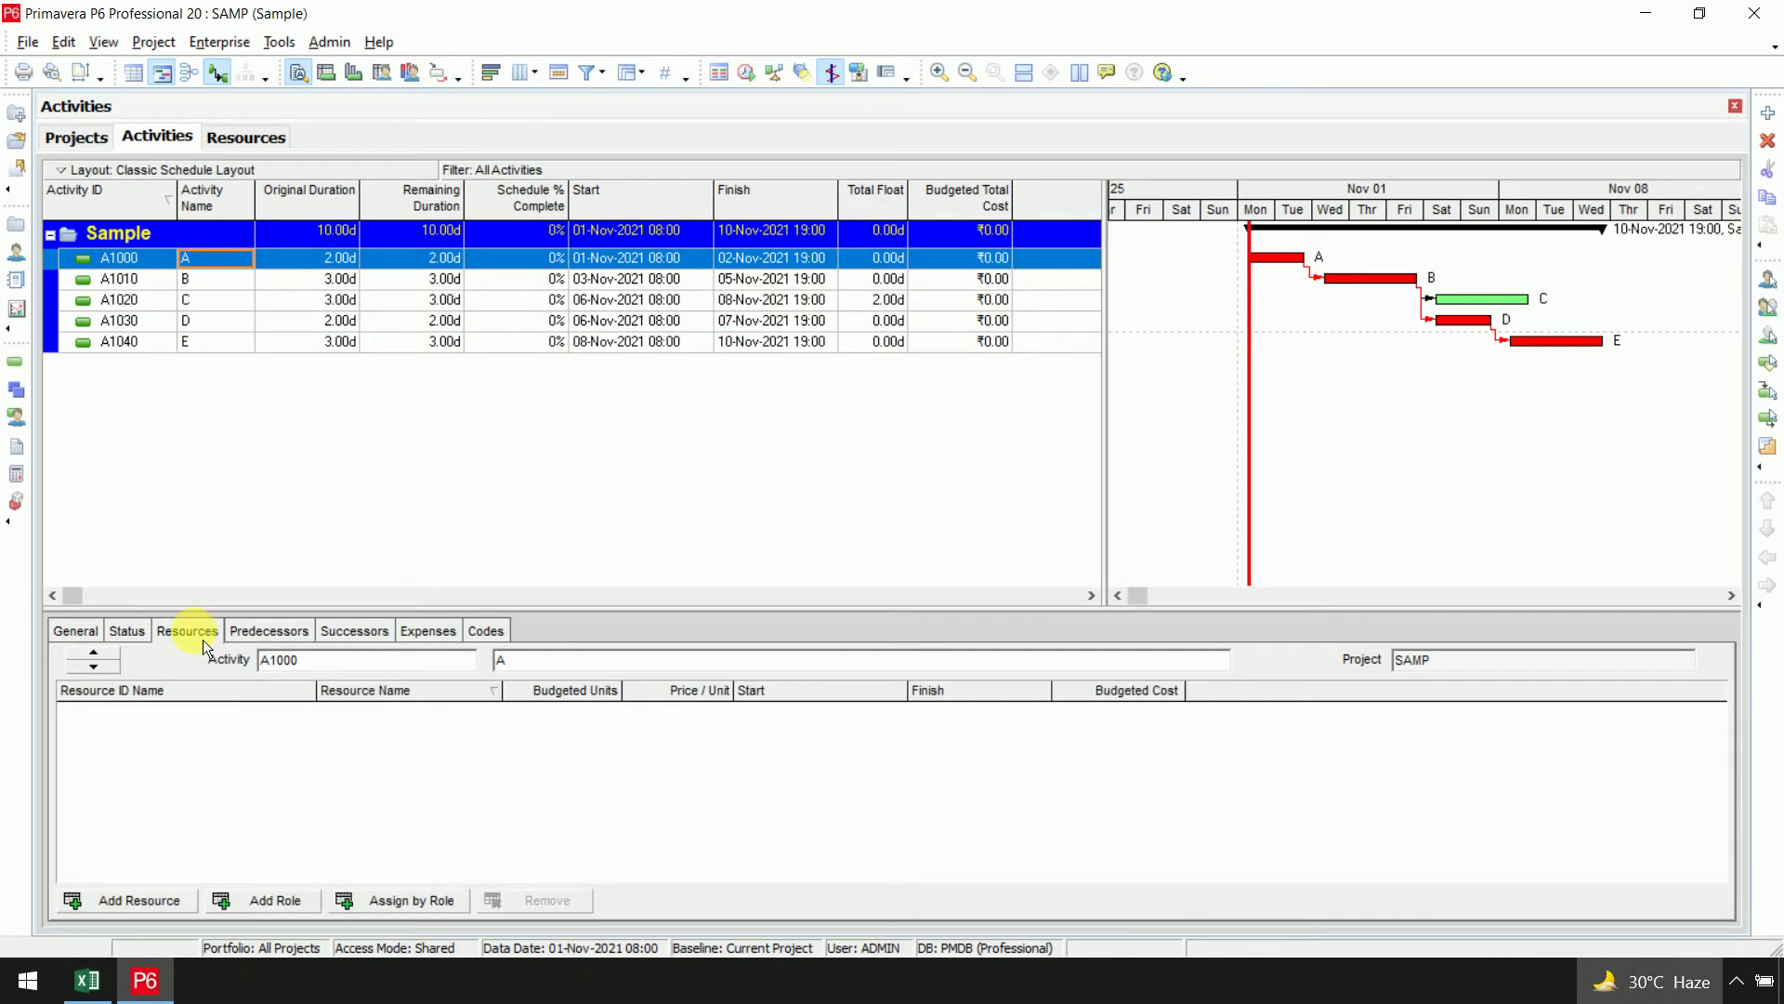
click(139, 899)
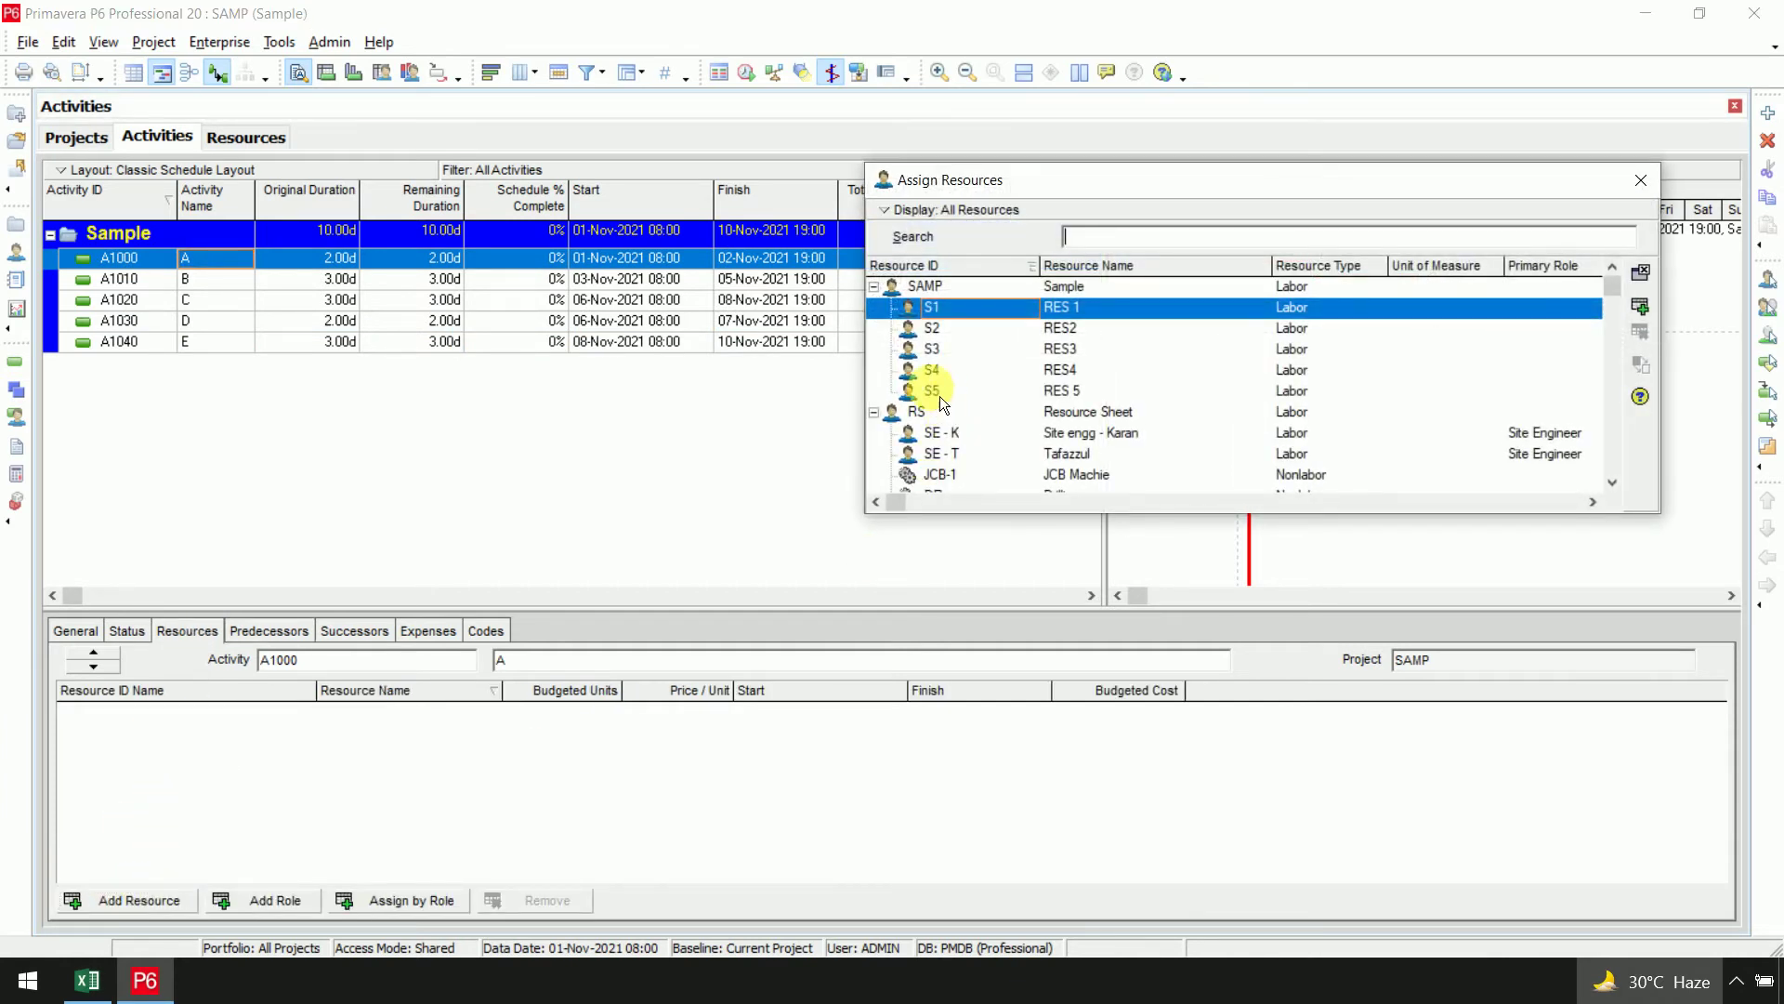
double_click(968, 318)
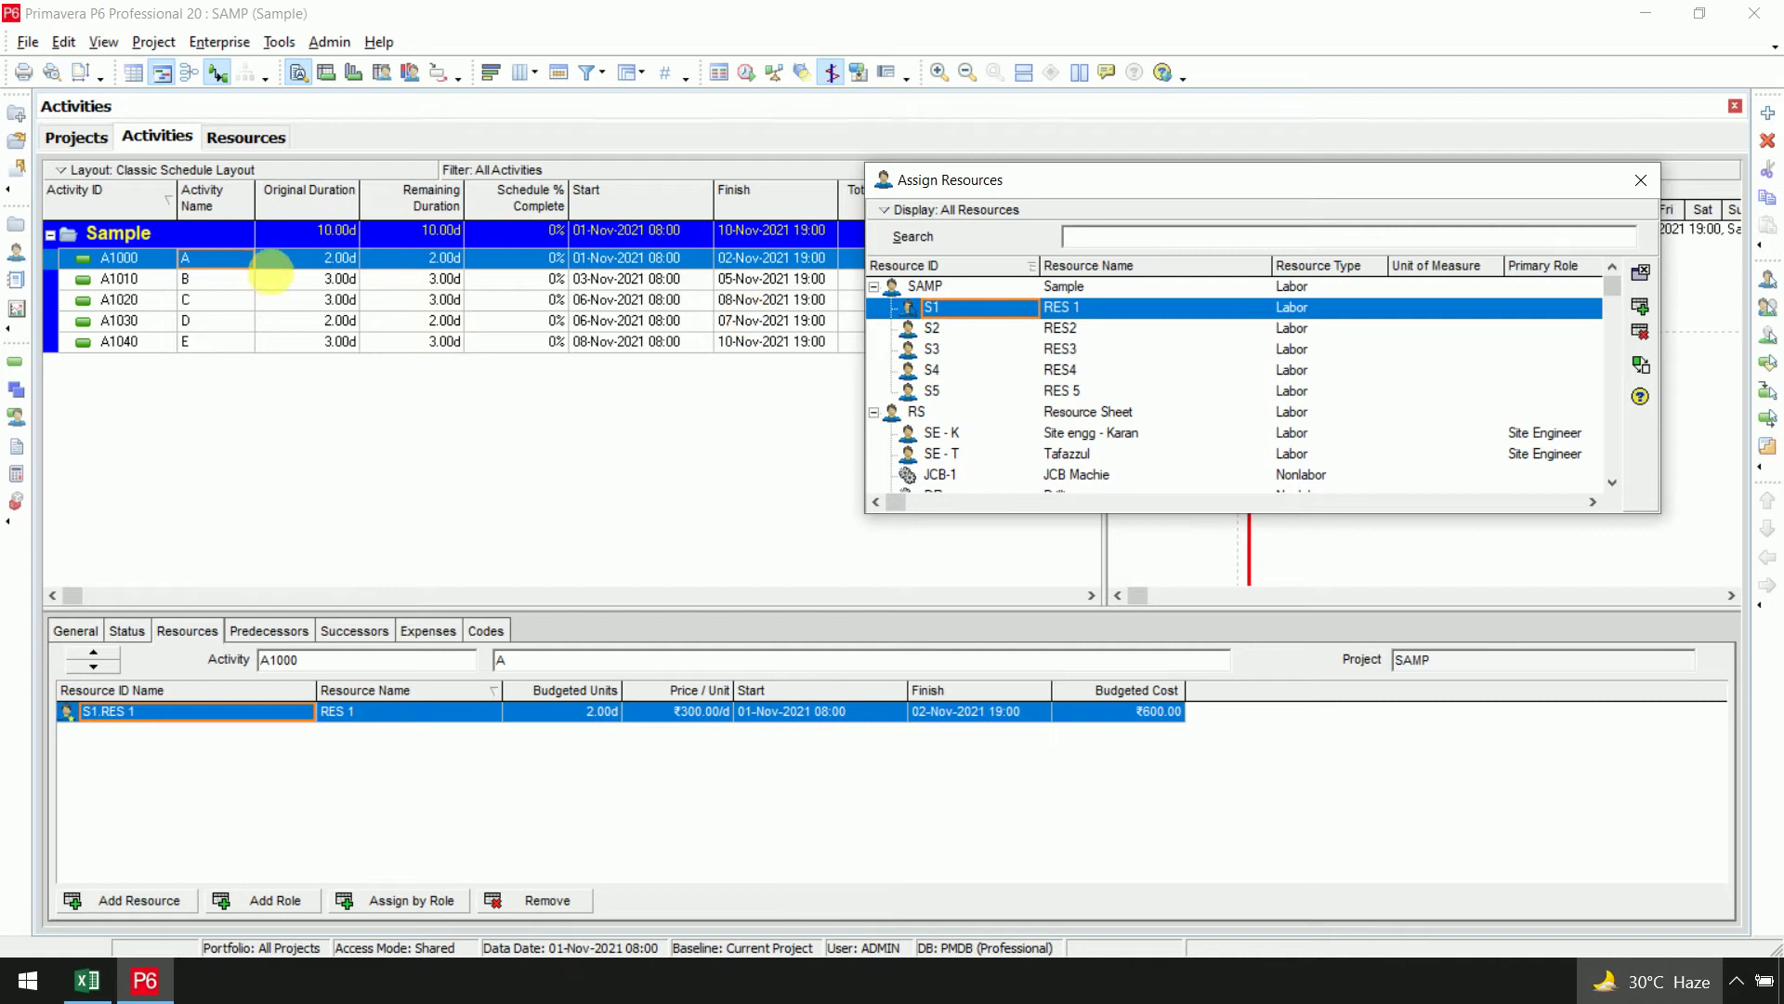
Assign RES2, RES3, RES4 and RES 5 to activities A1010 through A1040
click(307, 279)
double_click(957, 330)
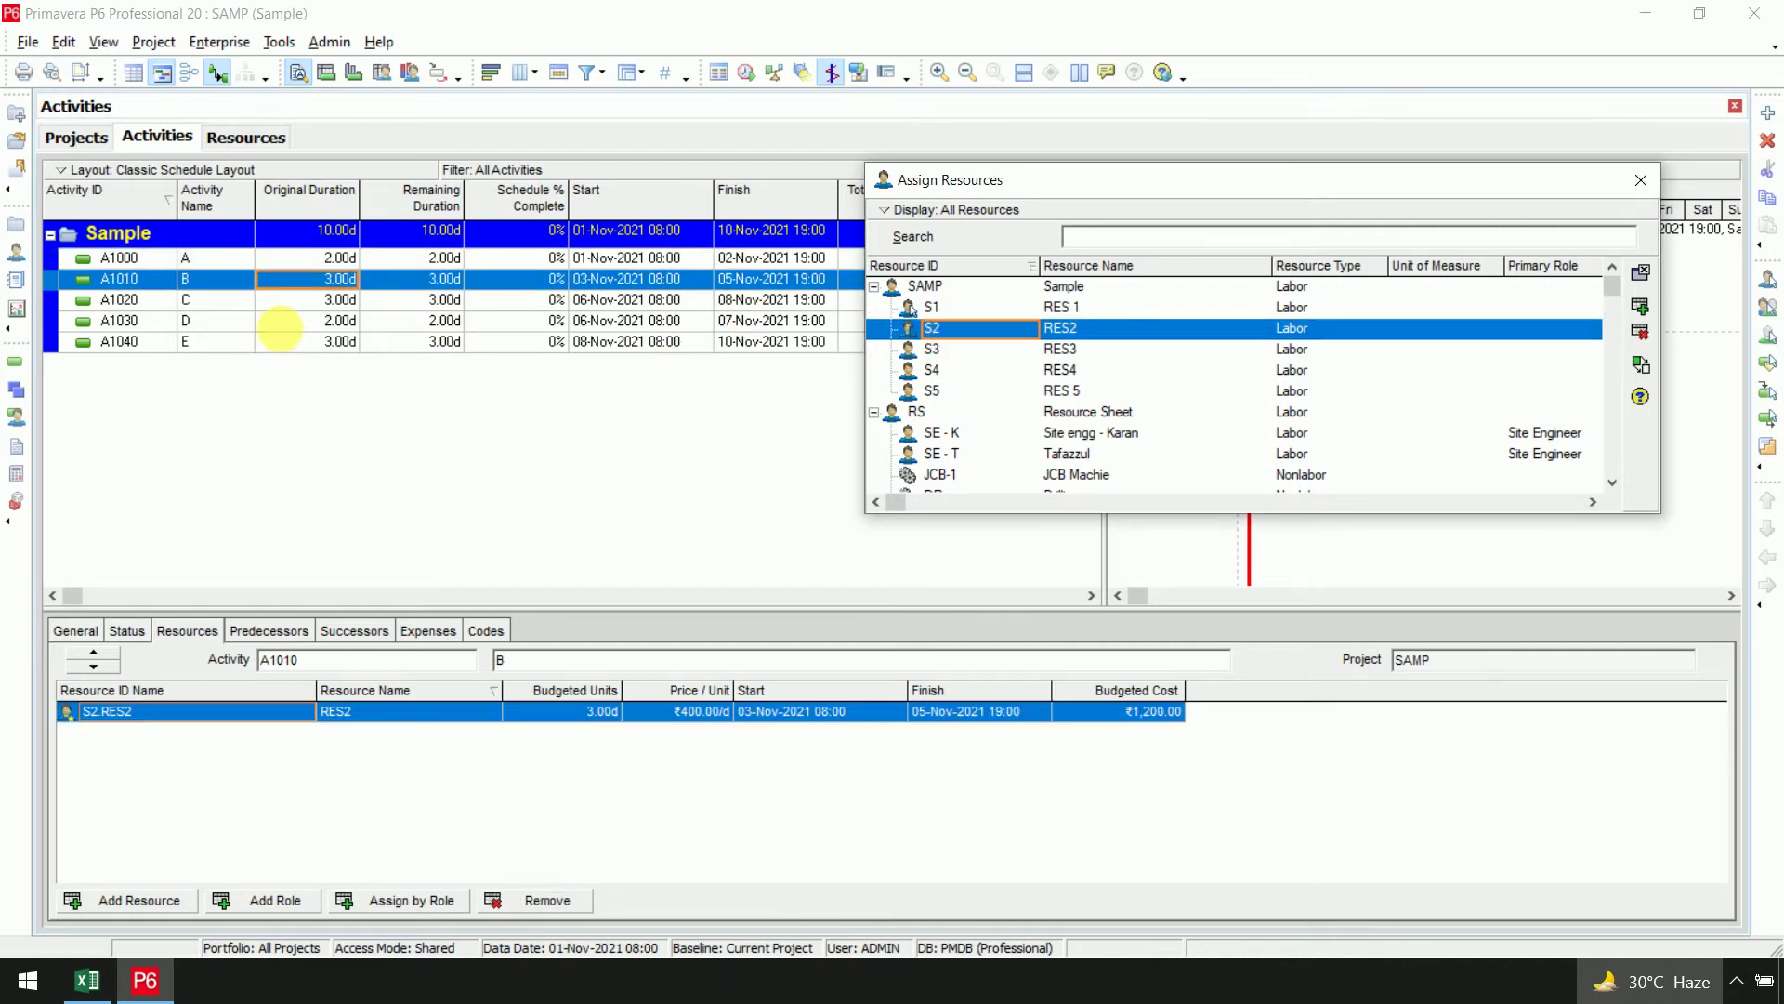
click(279, 299)
double_click(978, 353)
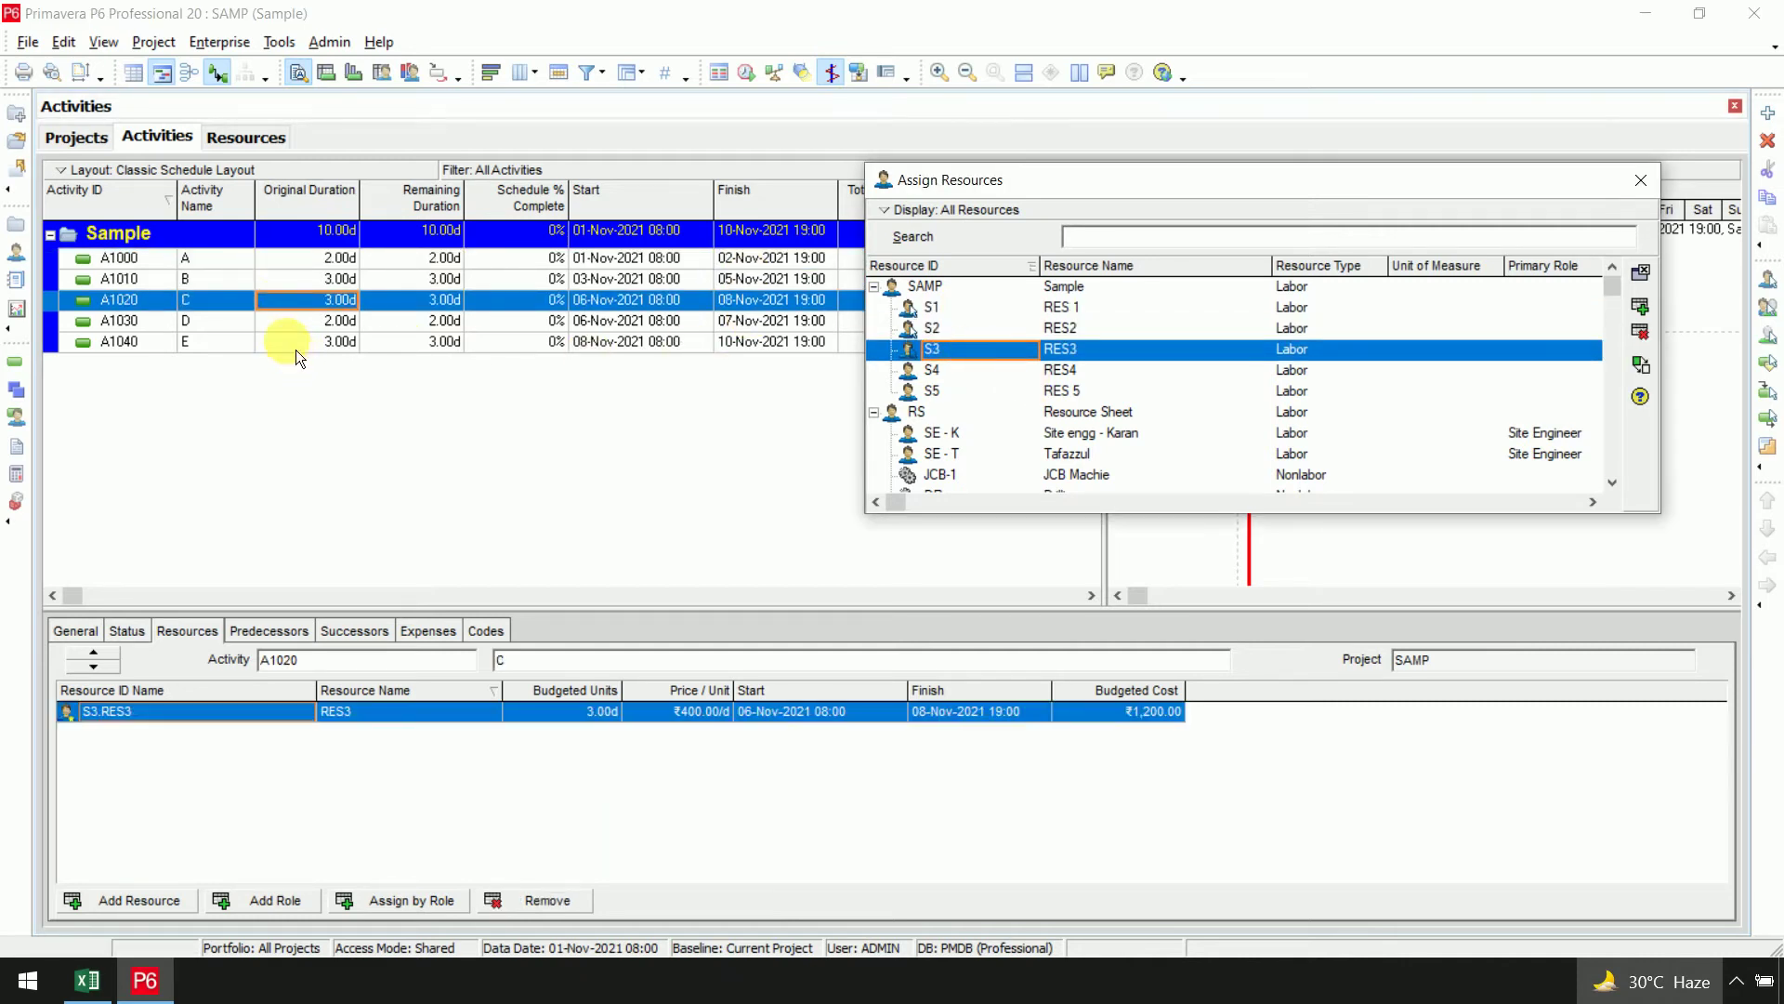
click(307, 319)
double_click(983, 372)
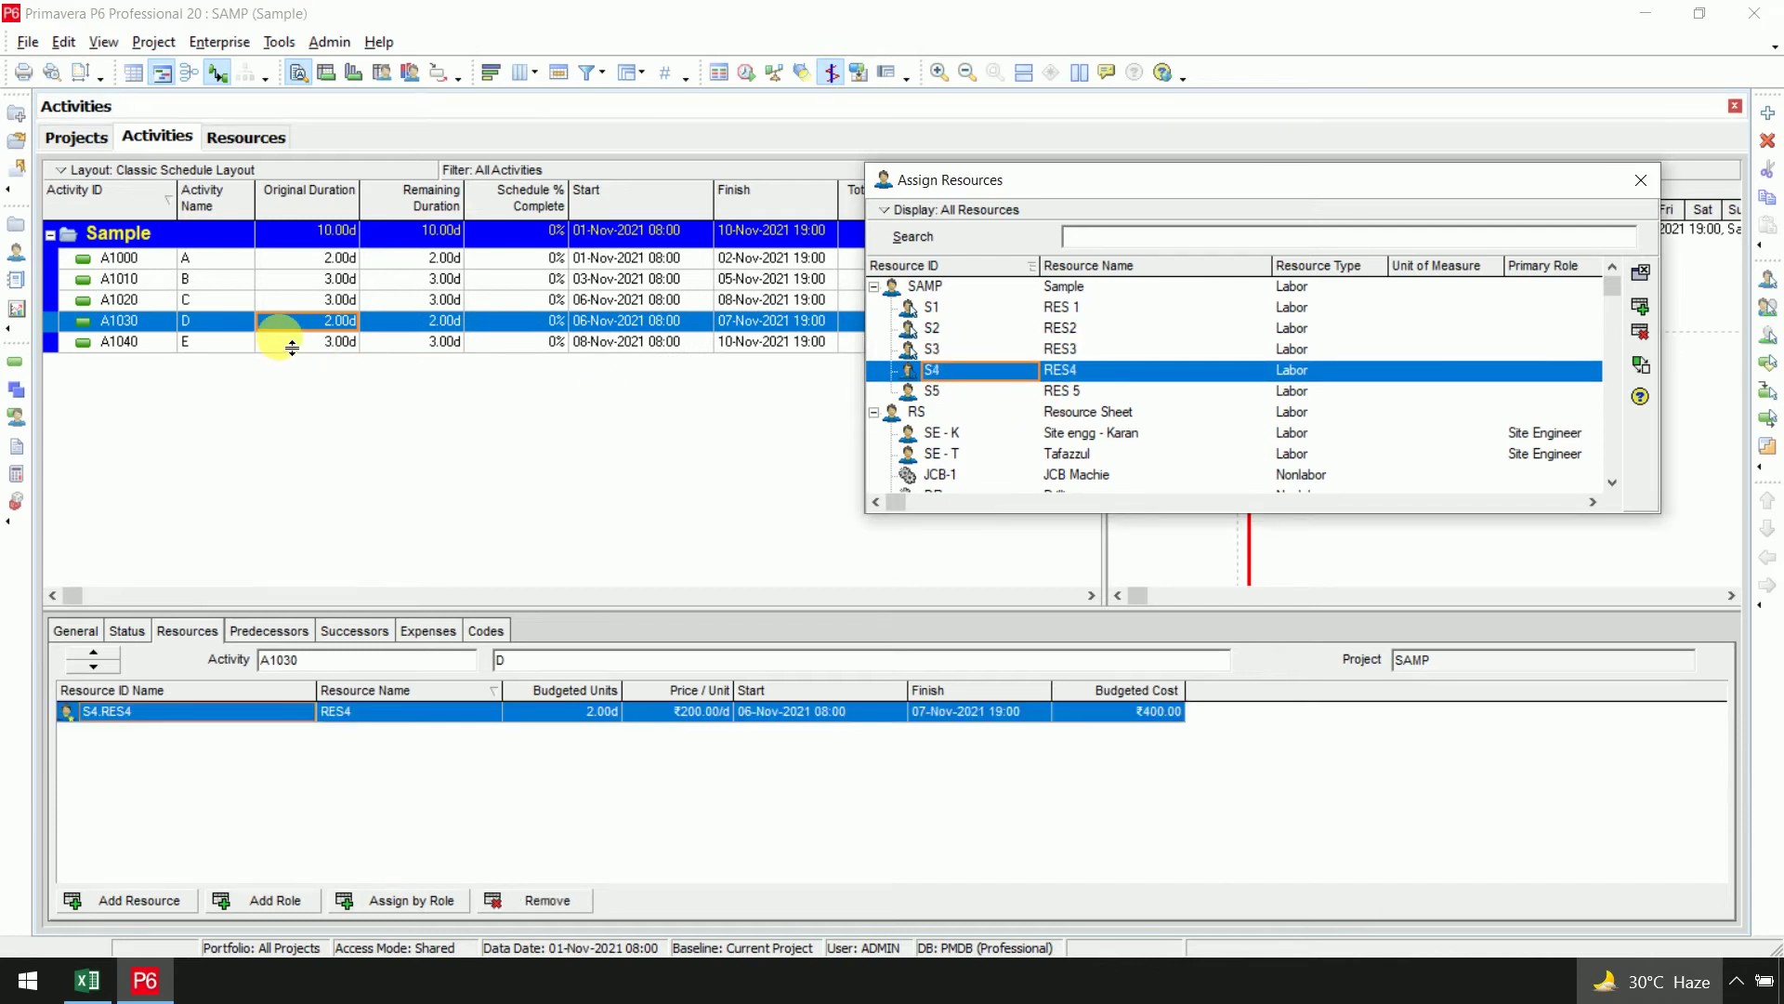
click(284, 341)
double_click(983, 395)
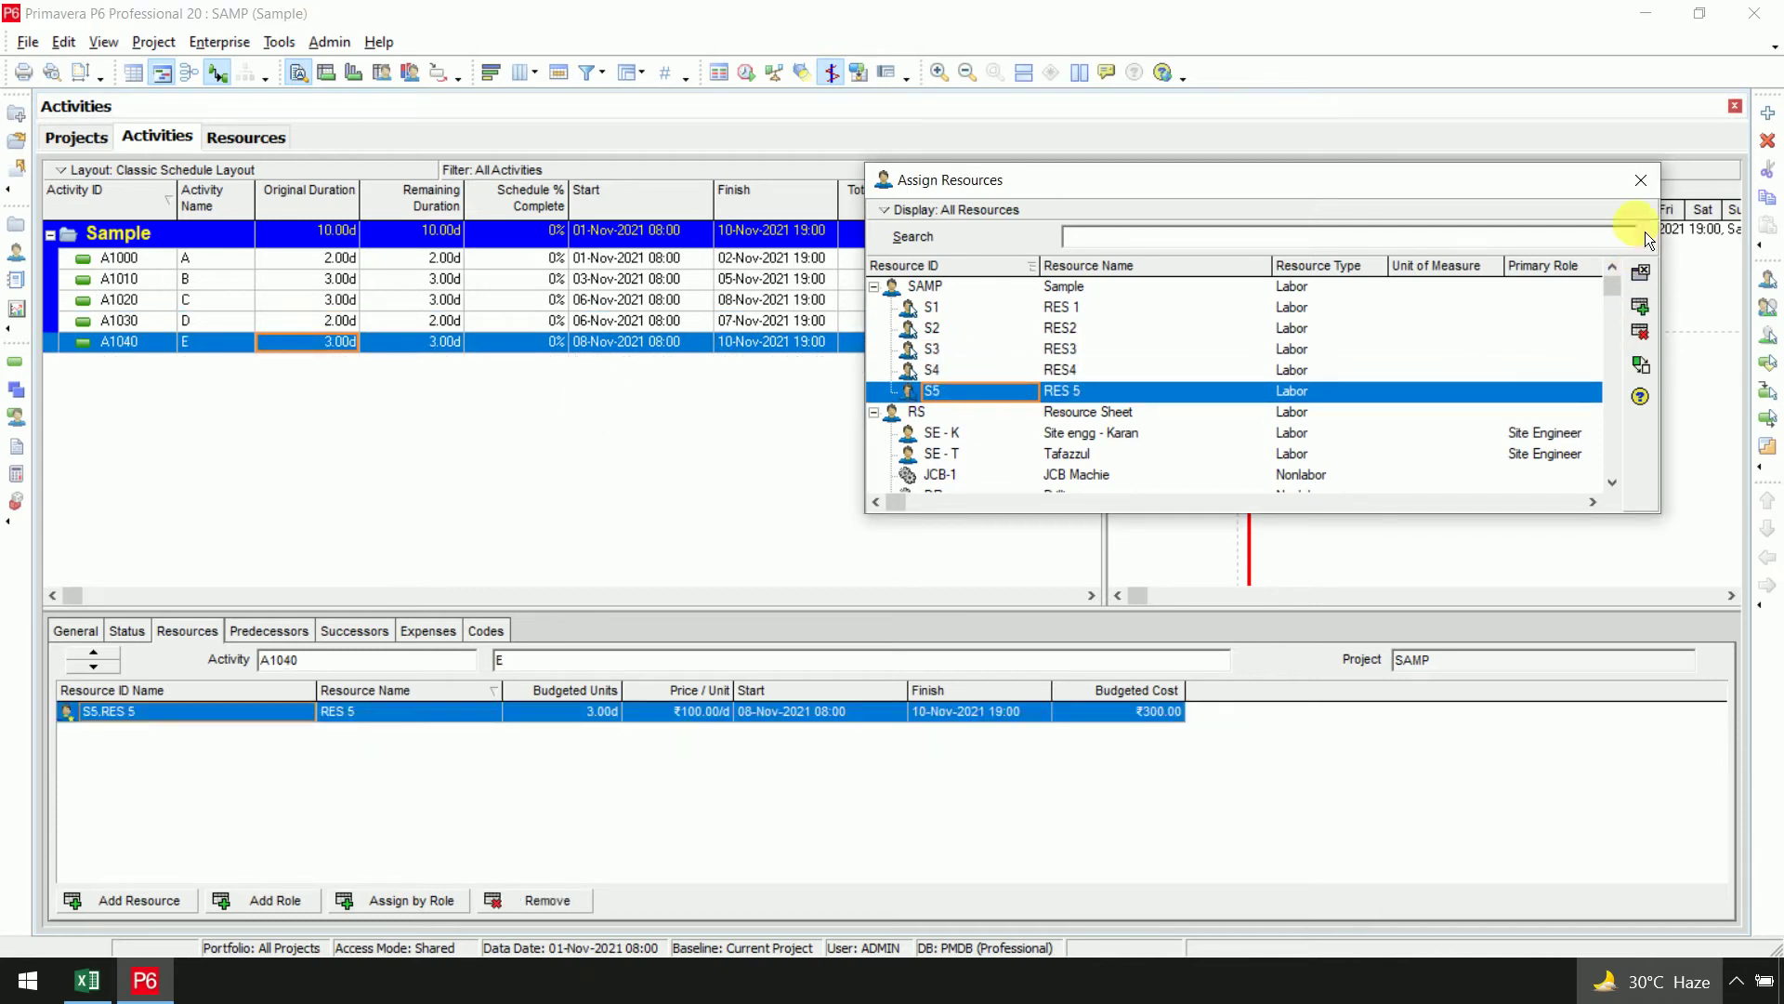
click(1641, 180)
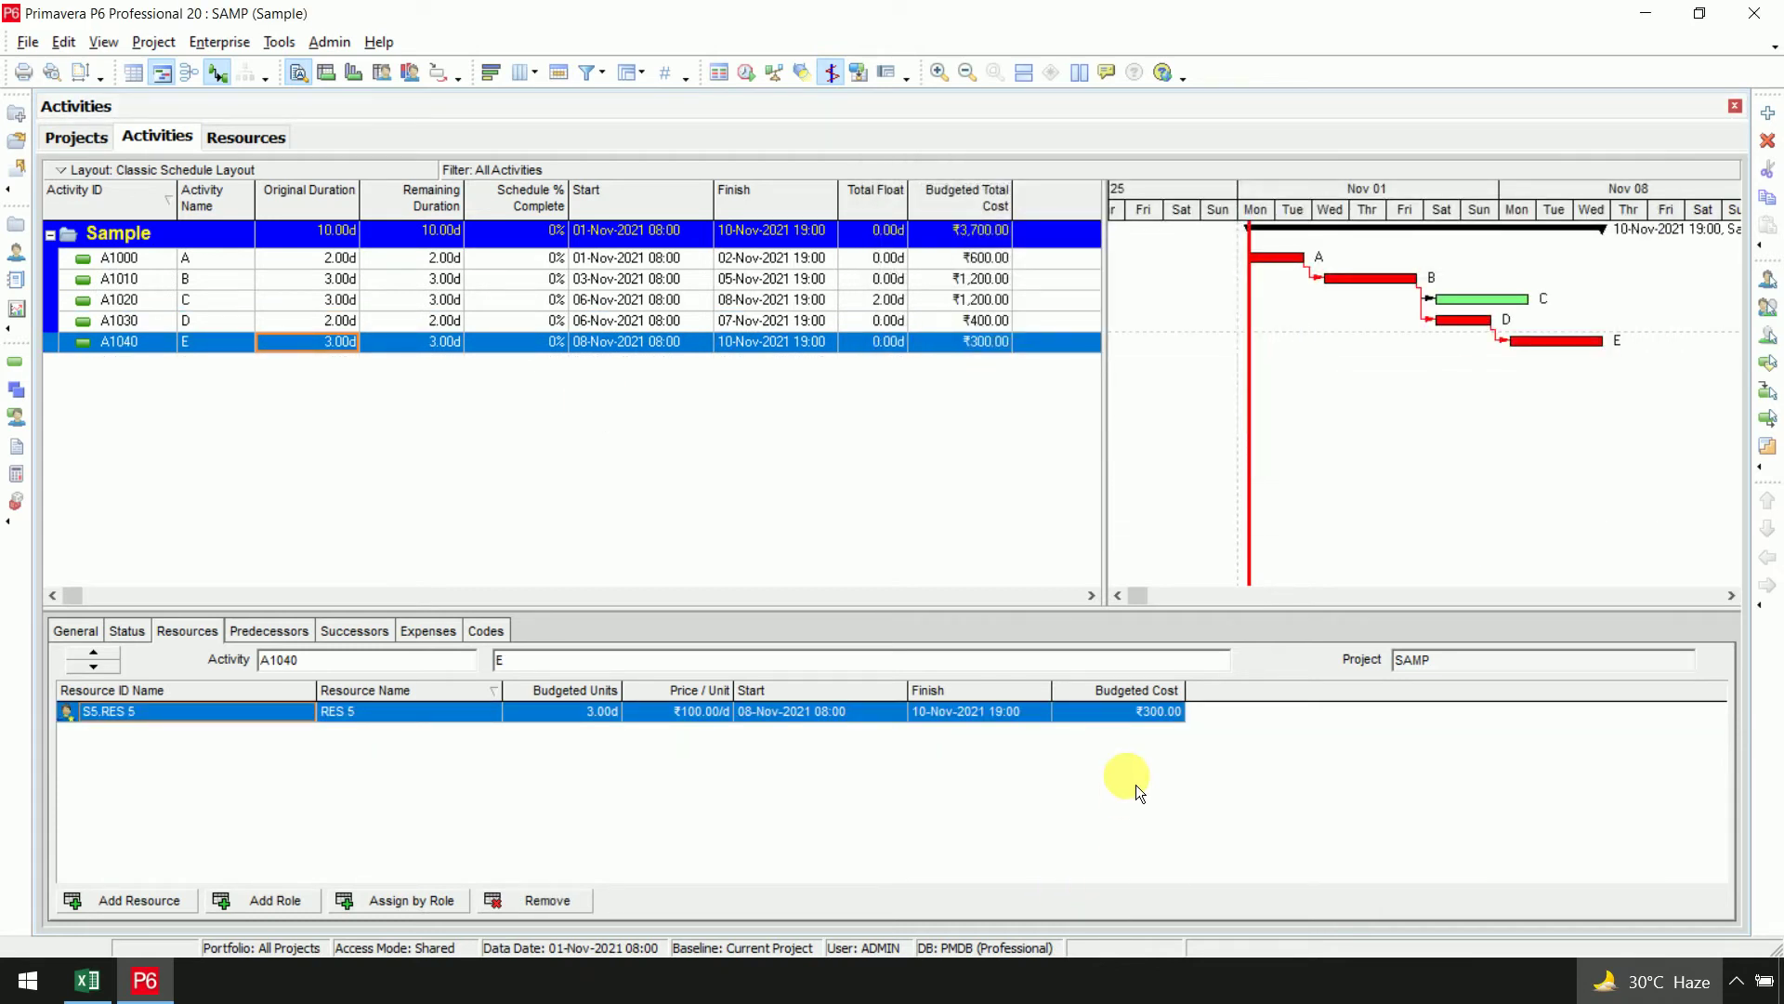
Check the budgeted costs ₹600, ₹1,200, ₹400 and ₹300, totalling ₹3,700
click(983, 257)
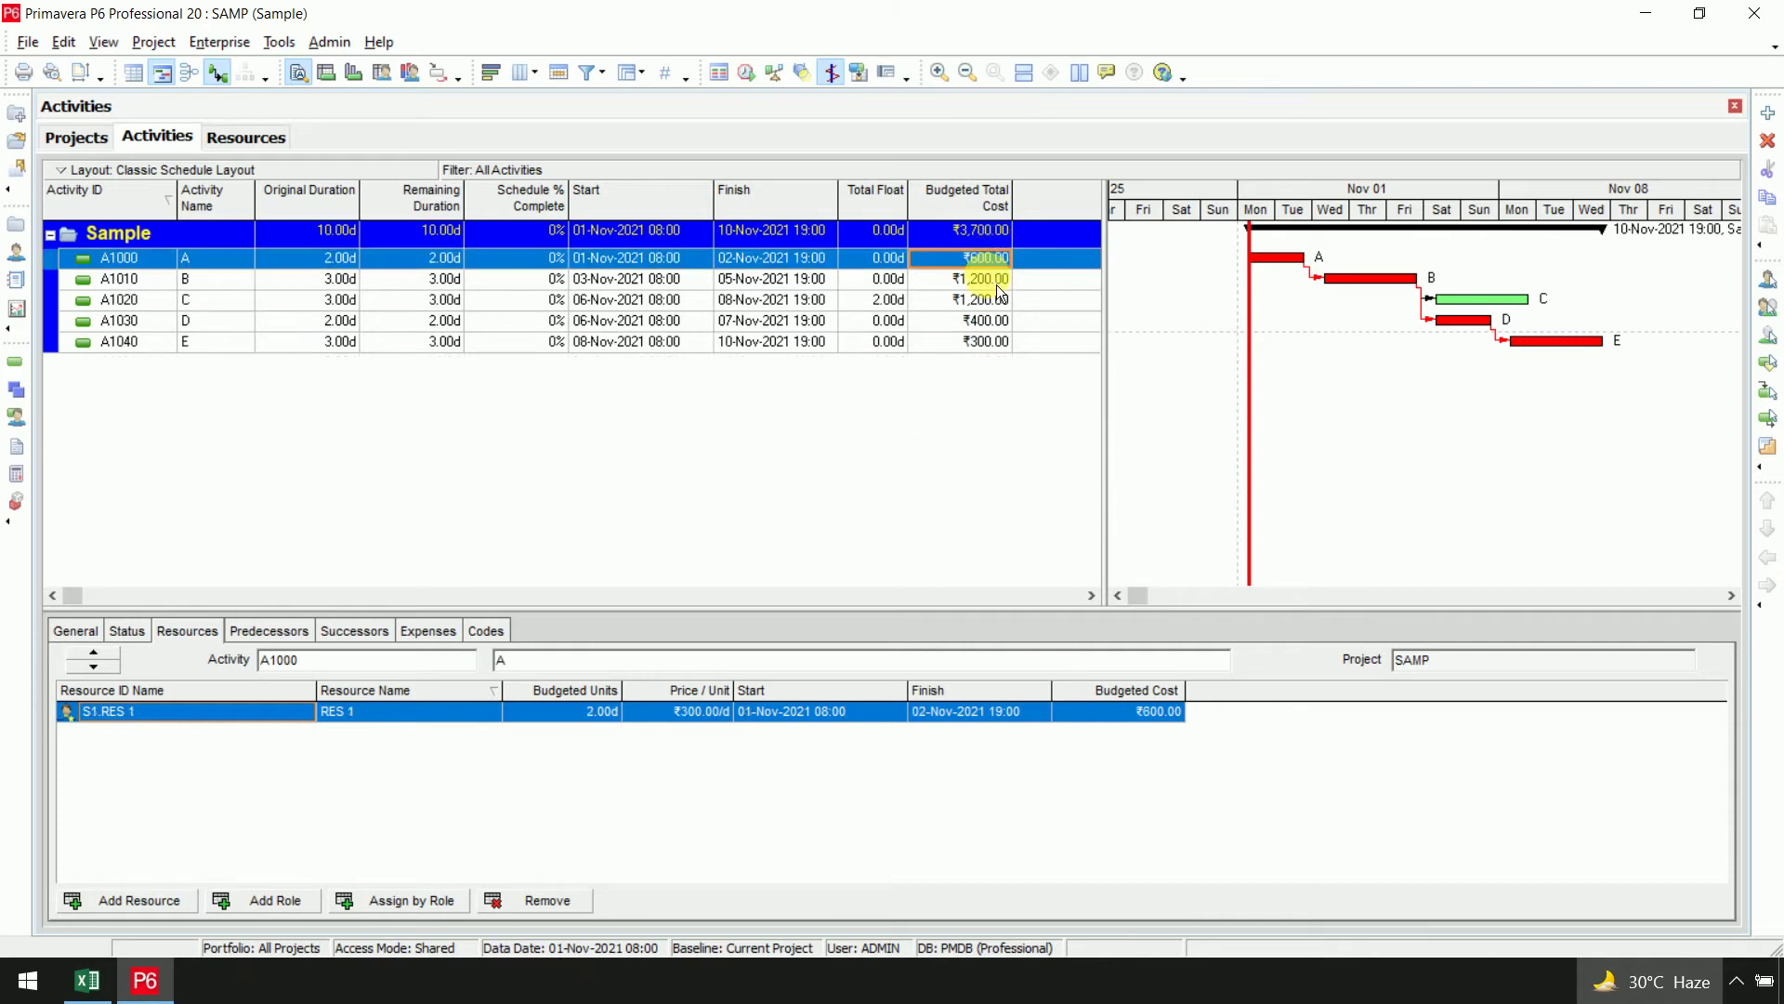
click(993, 278)
click(999, 318)
click(1001, 341)
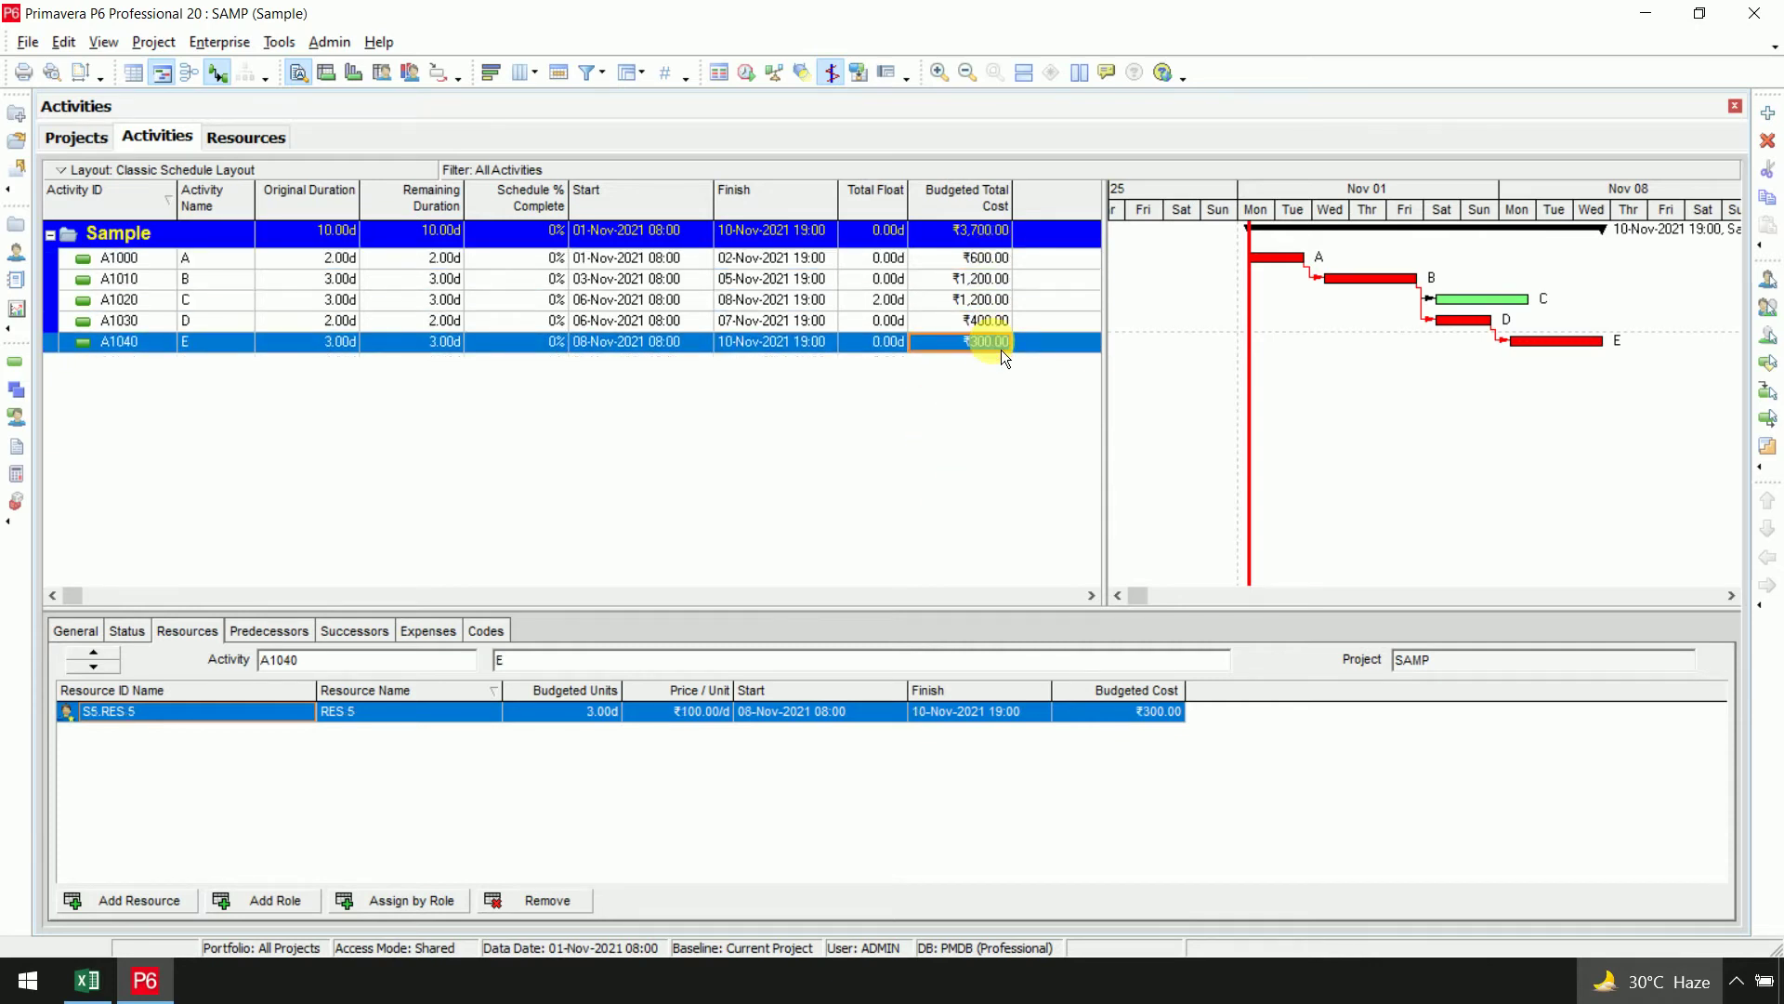
click(985, 235)
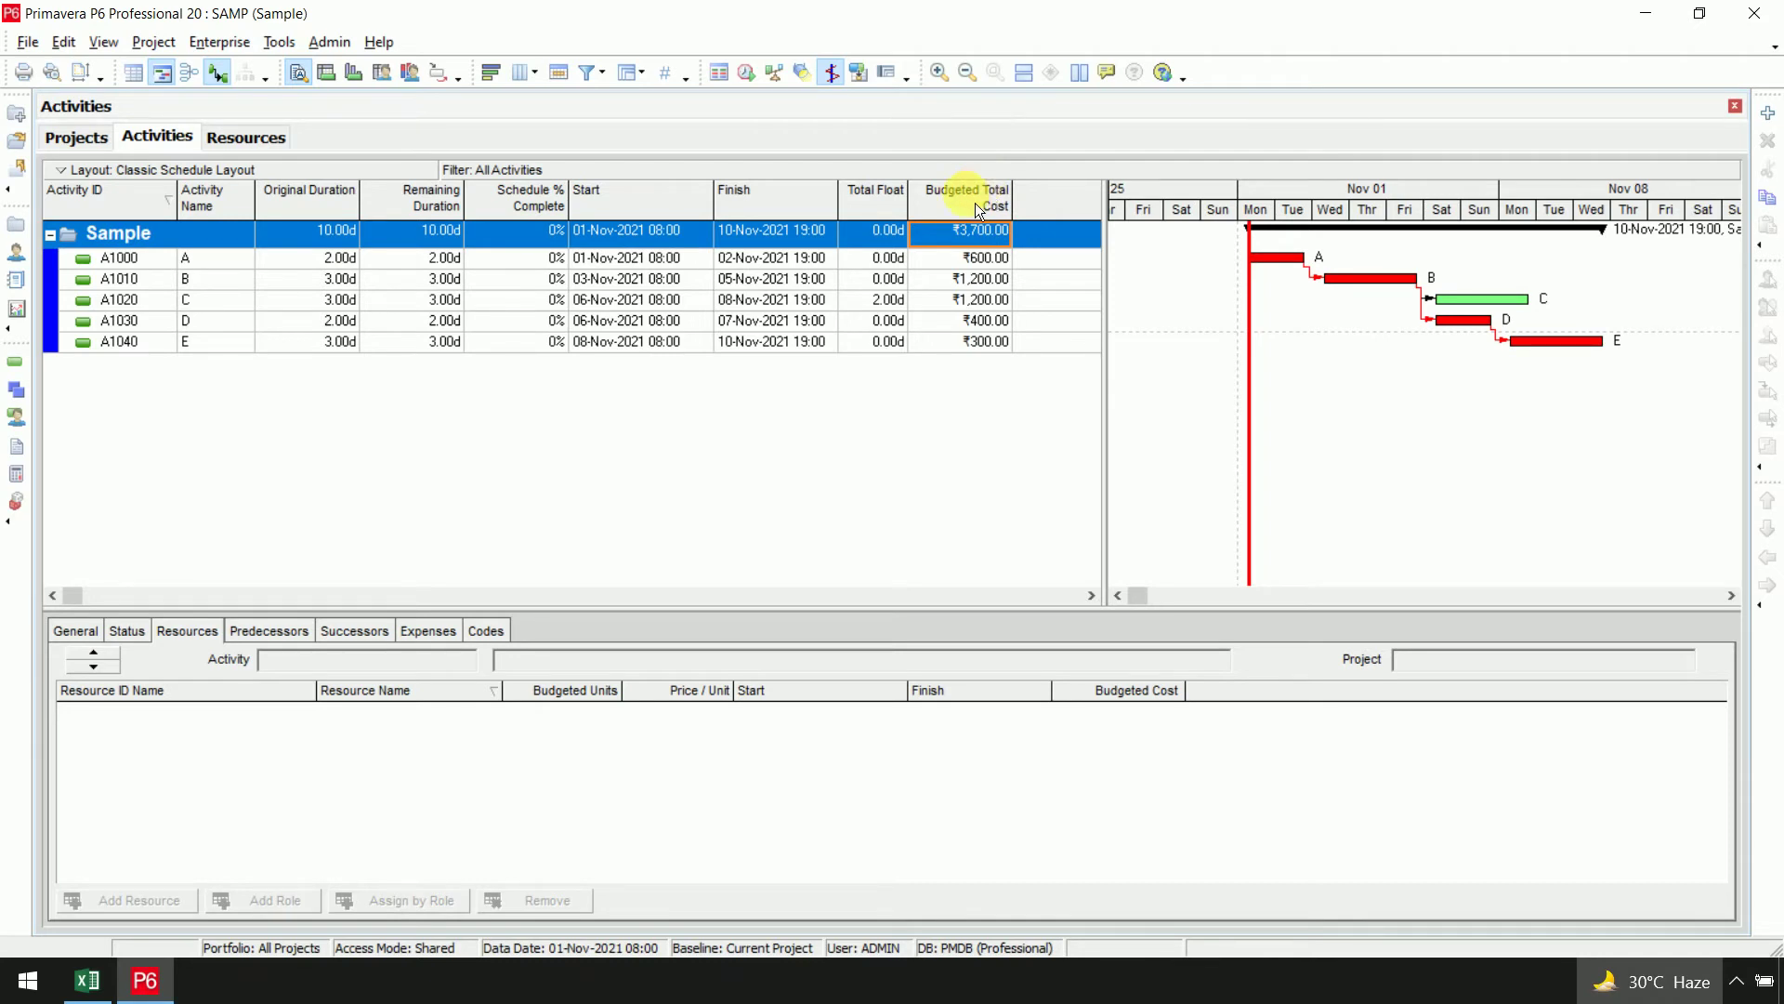
In the Columns settings, move Budgeted Total Cost to sit after Calendar
right_click(974, 203)
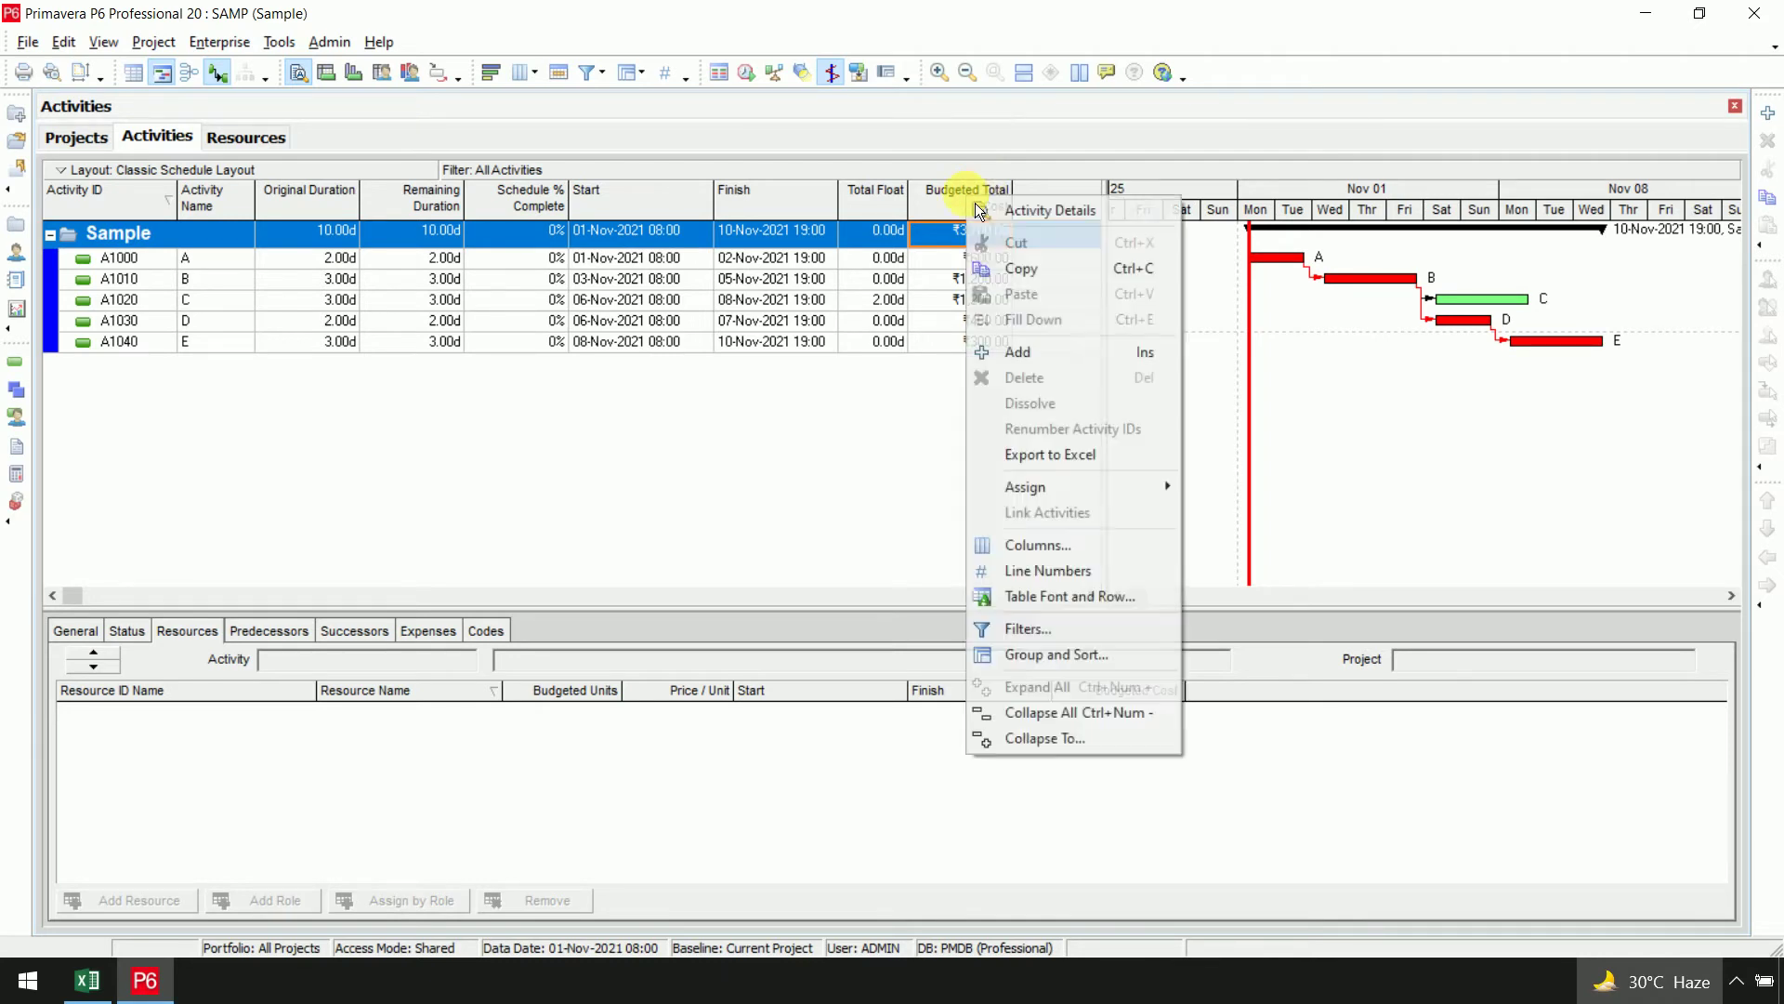
click(1108, 556)
click(754, 342)
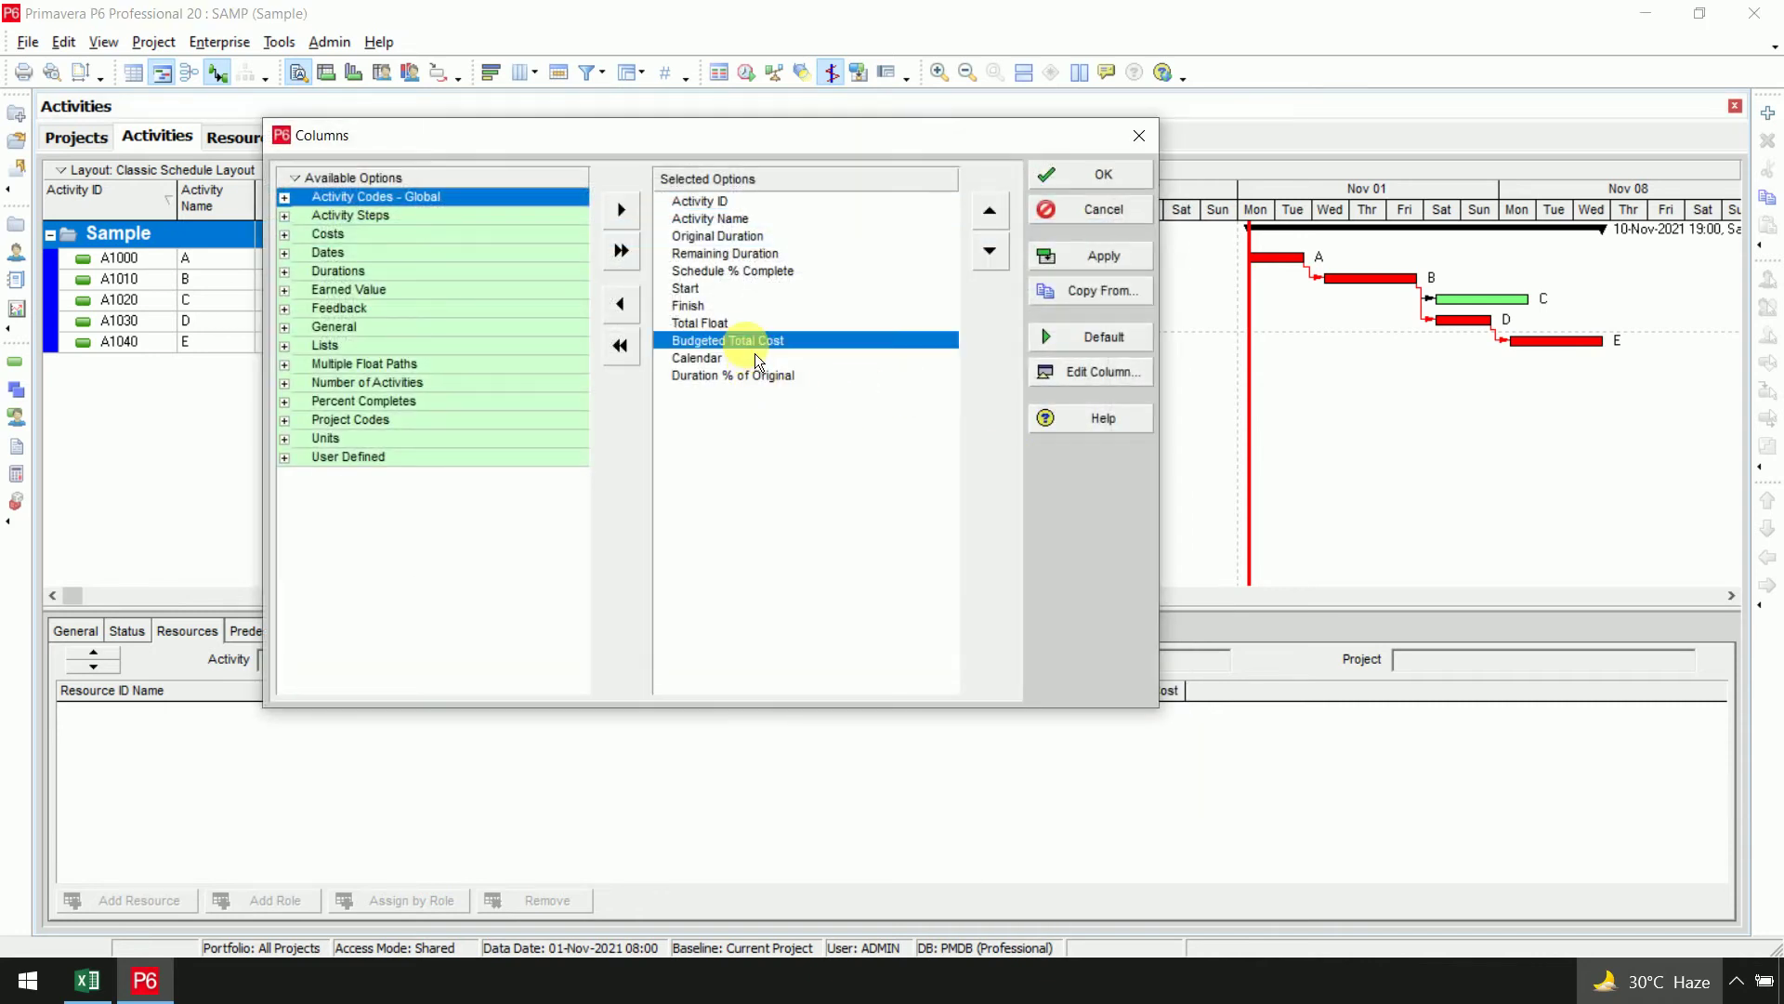
click(630, 316)
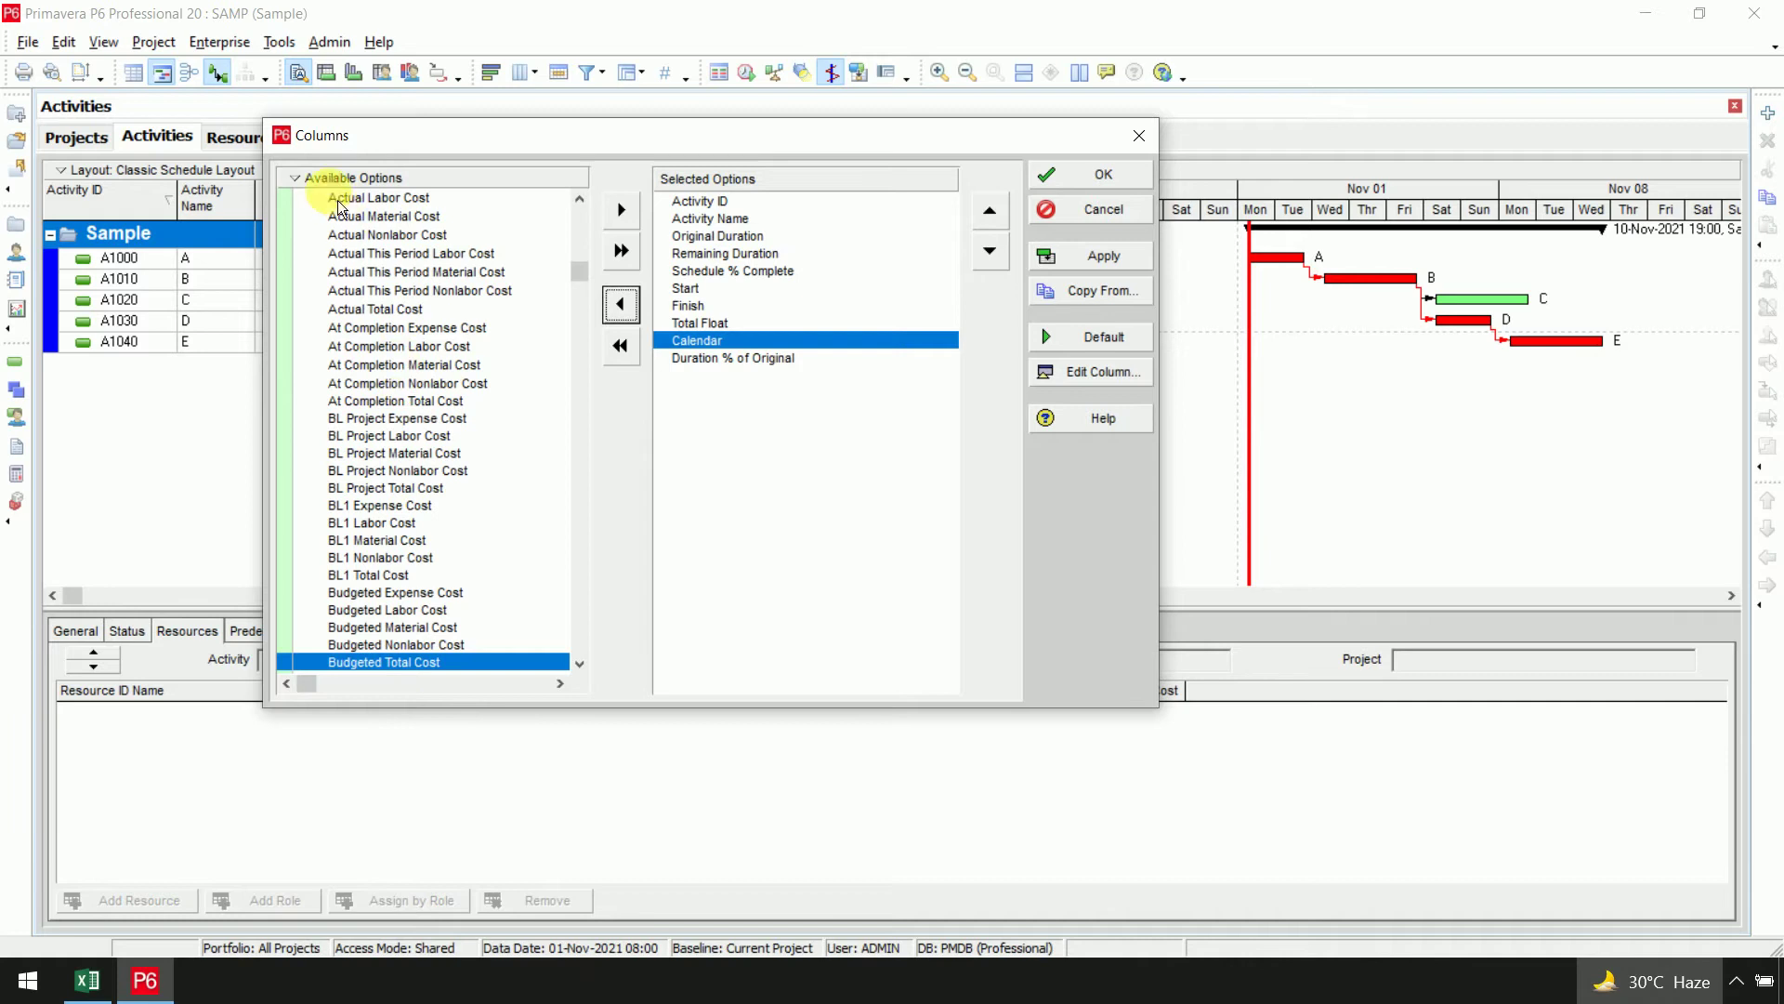
click(632, 214)
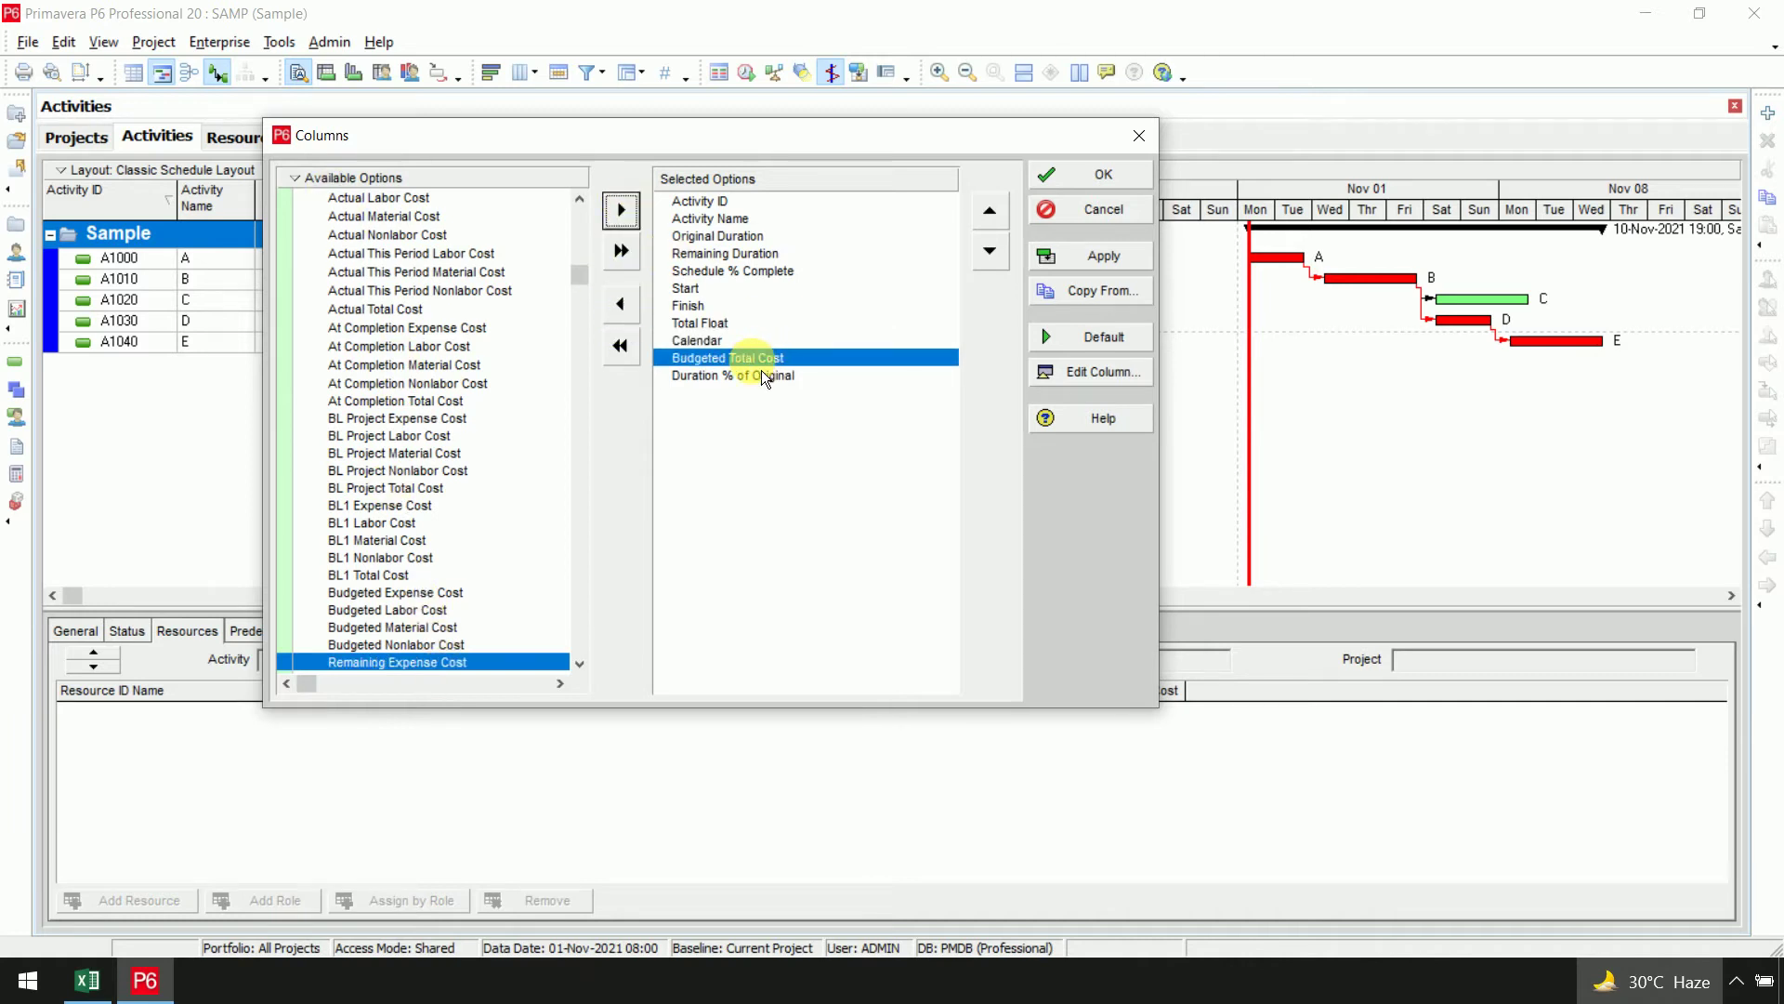
List the available columns alphabetically without groups
right_click(351, 180)
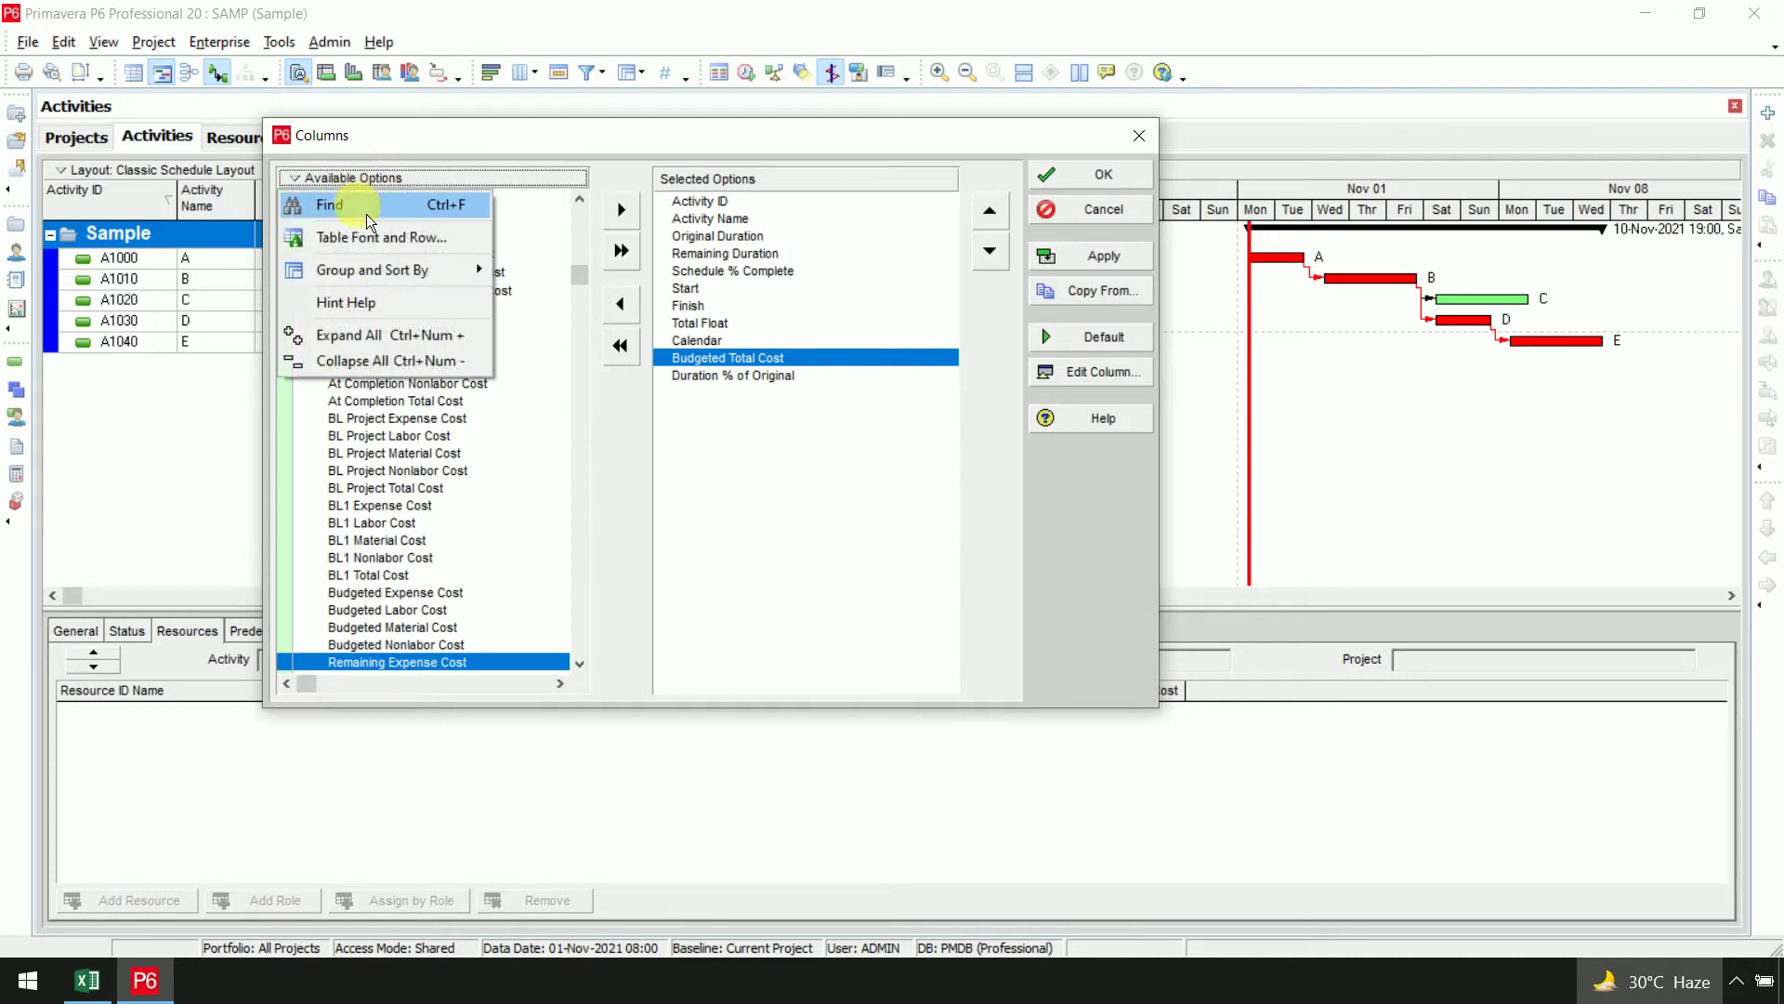
click(366, 212)
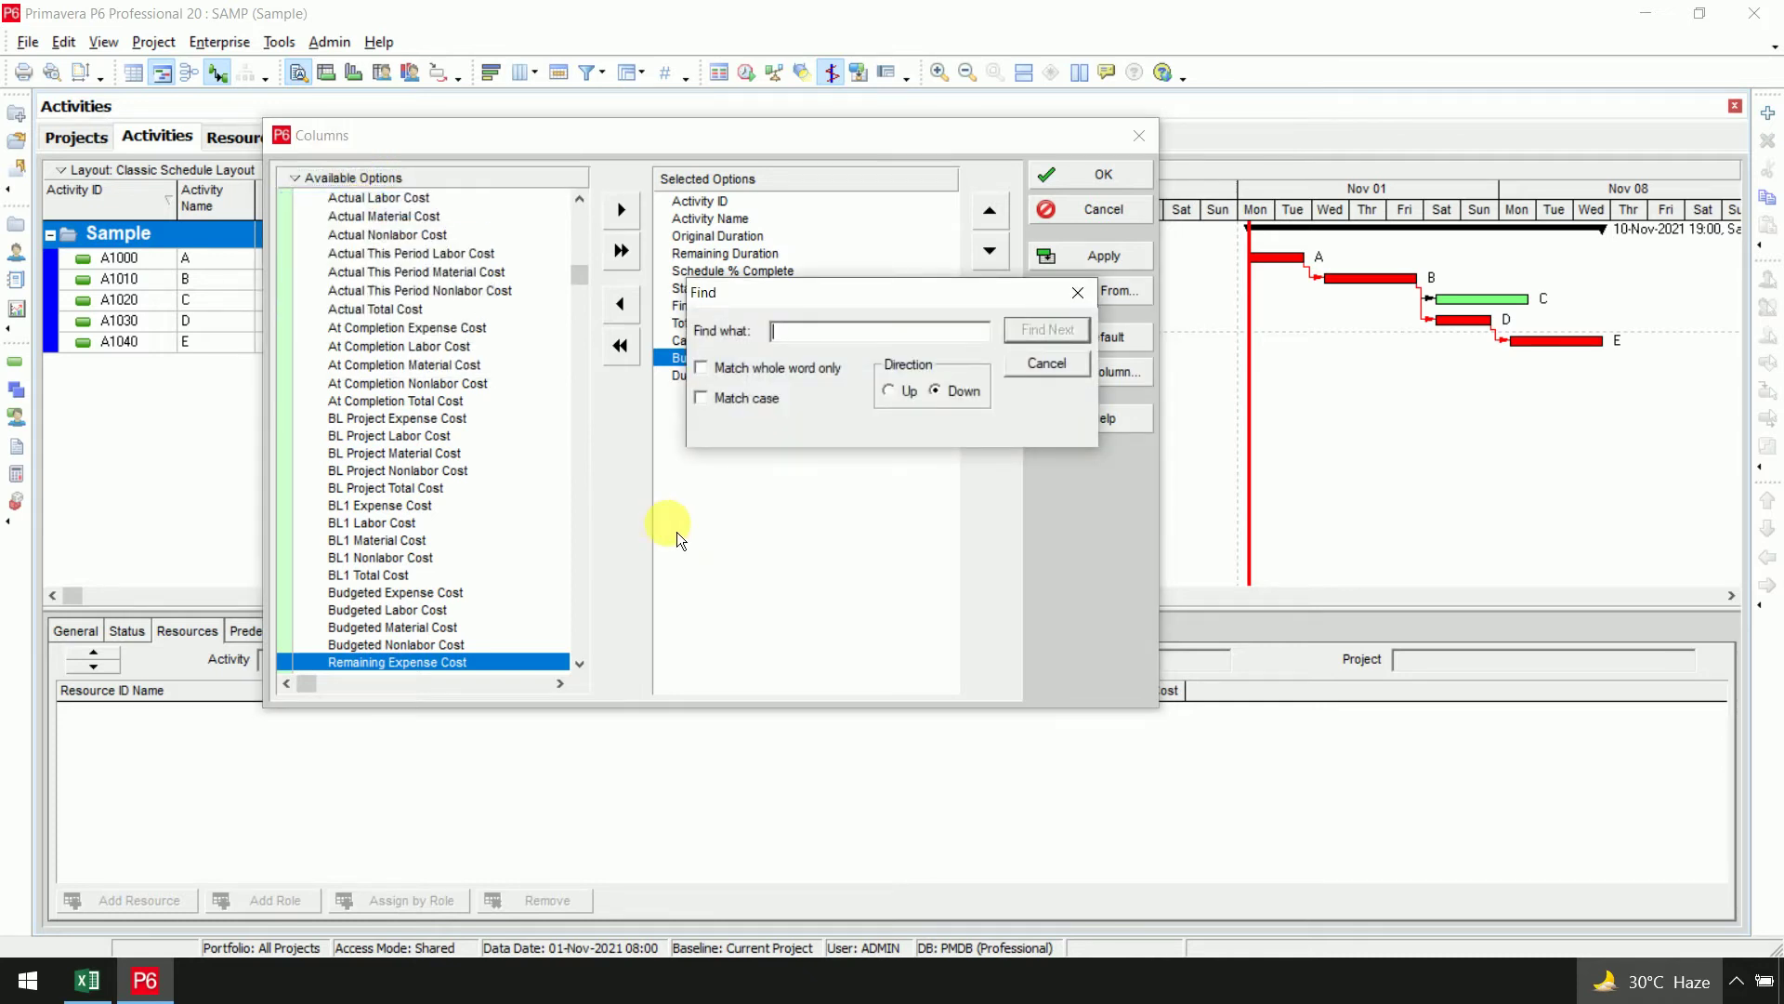
click(1076, 367)
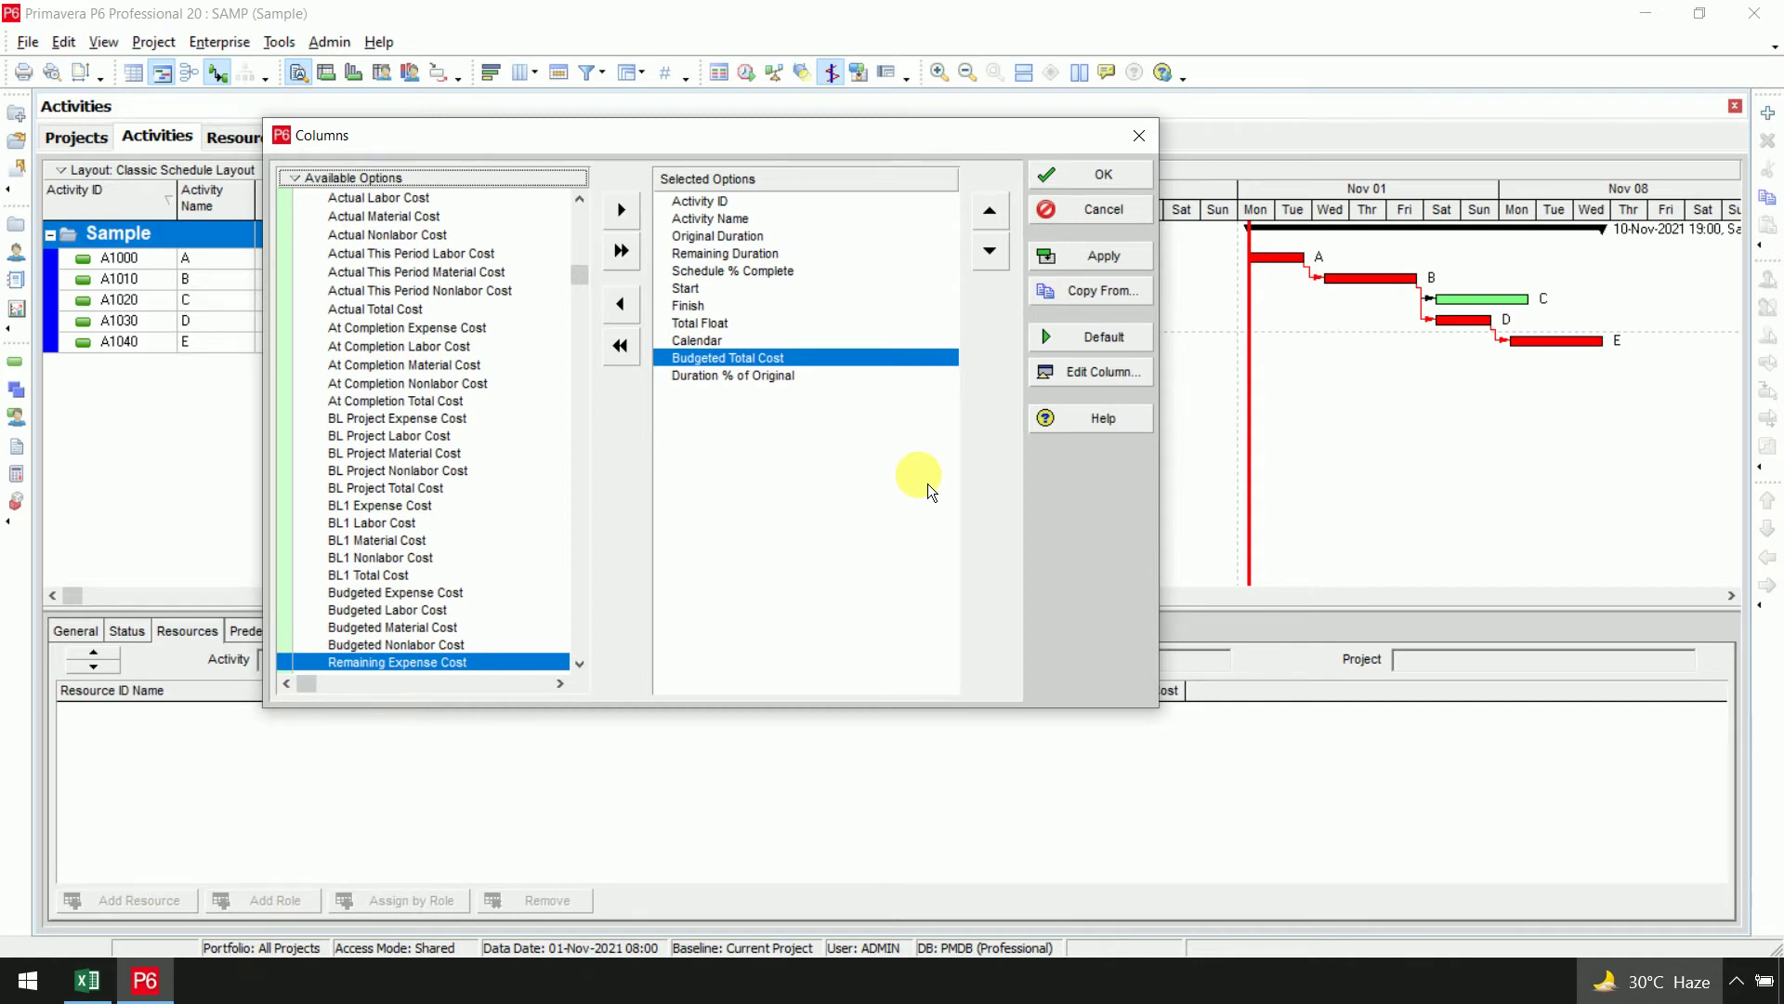
right_click(316, 177)
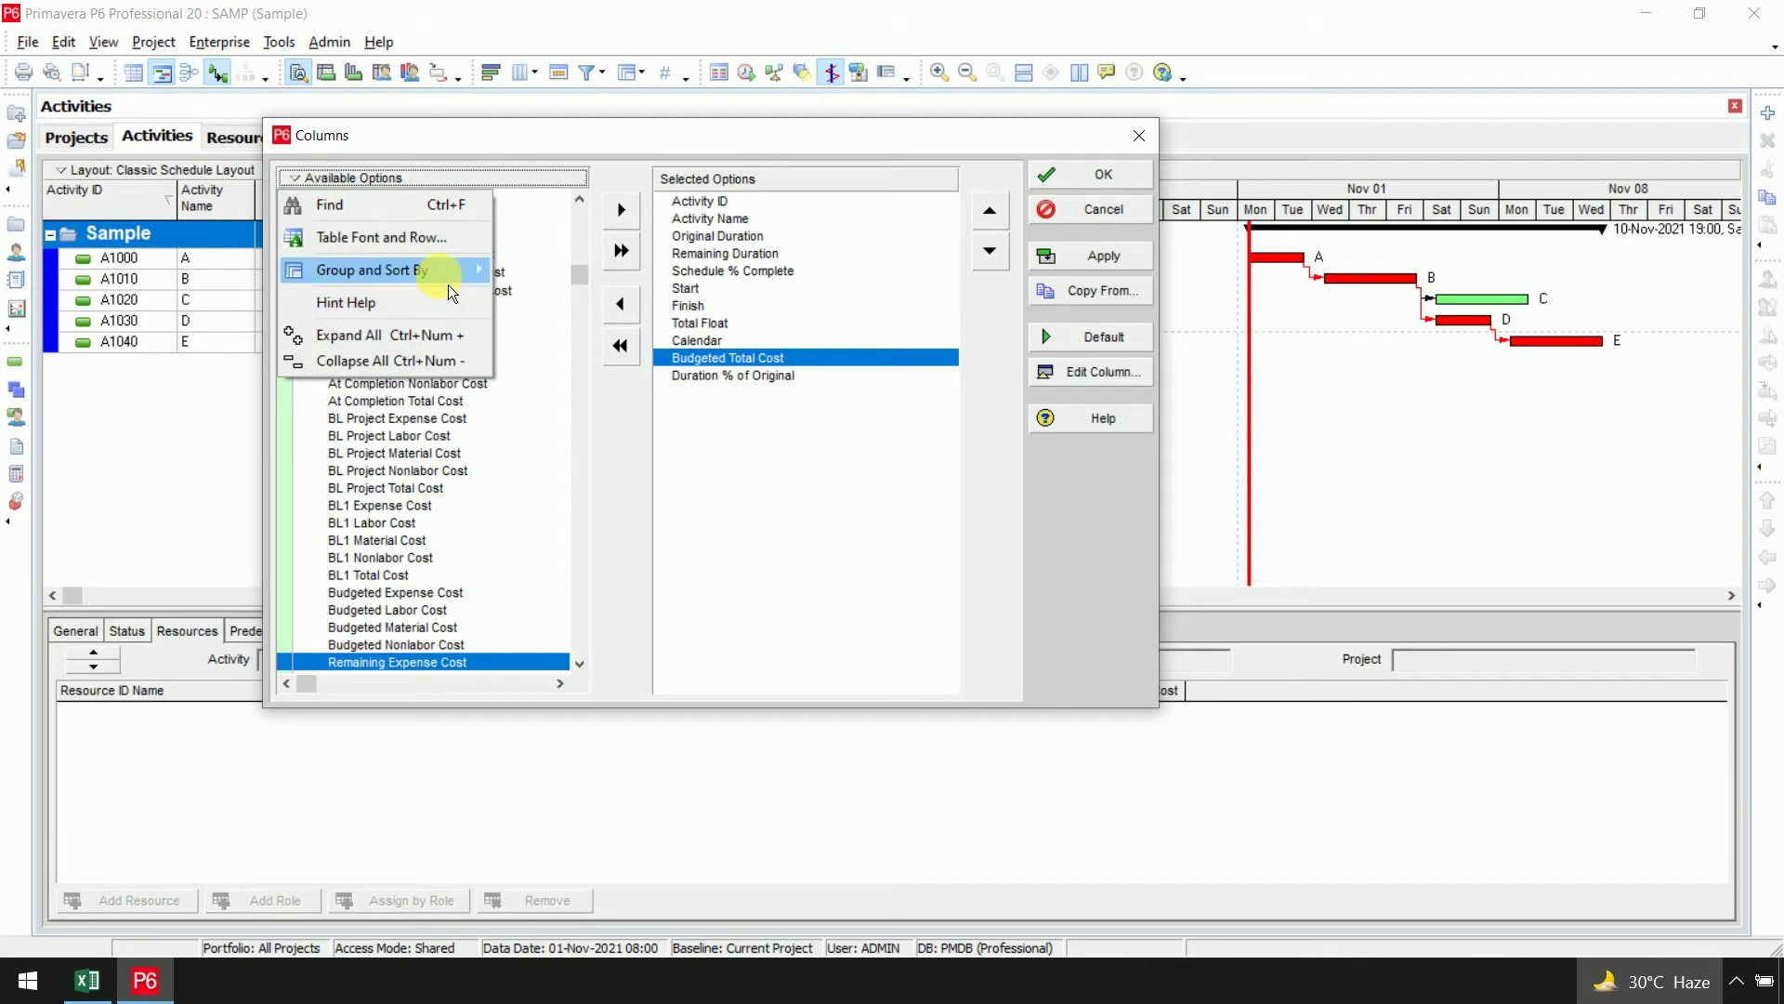
mouse_move(453, 282)
click(559, 310)
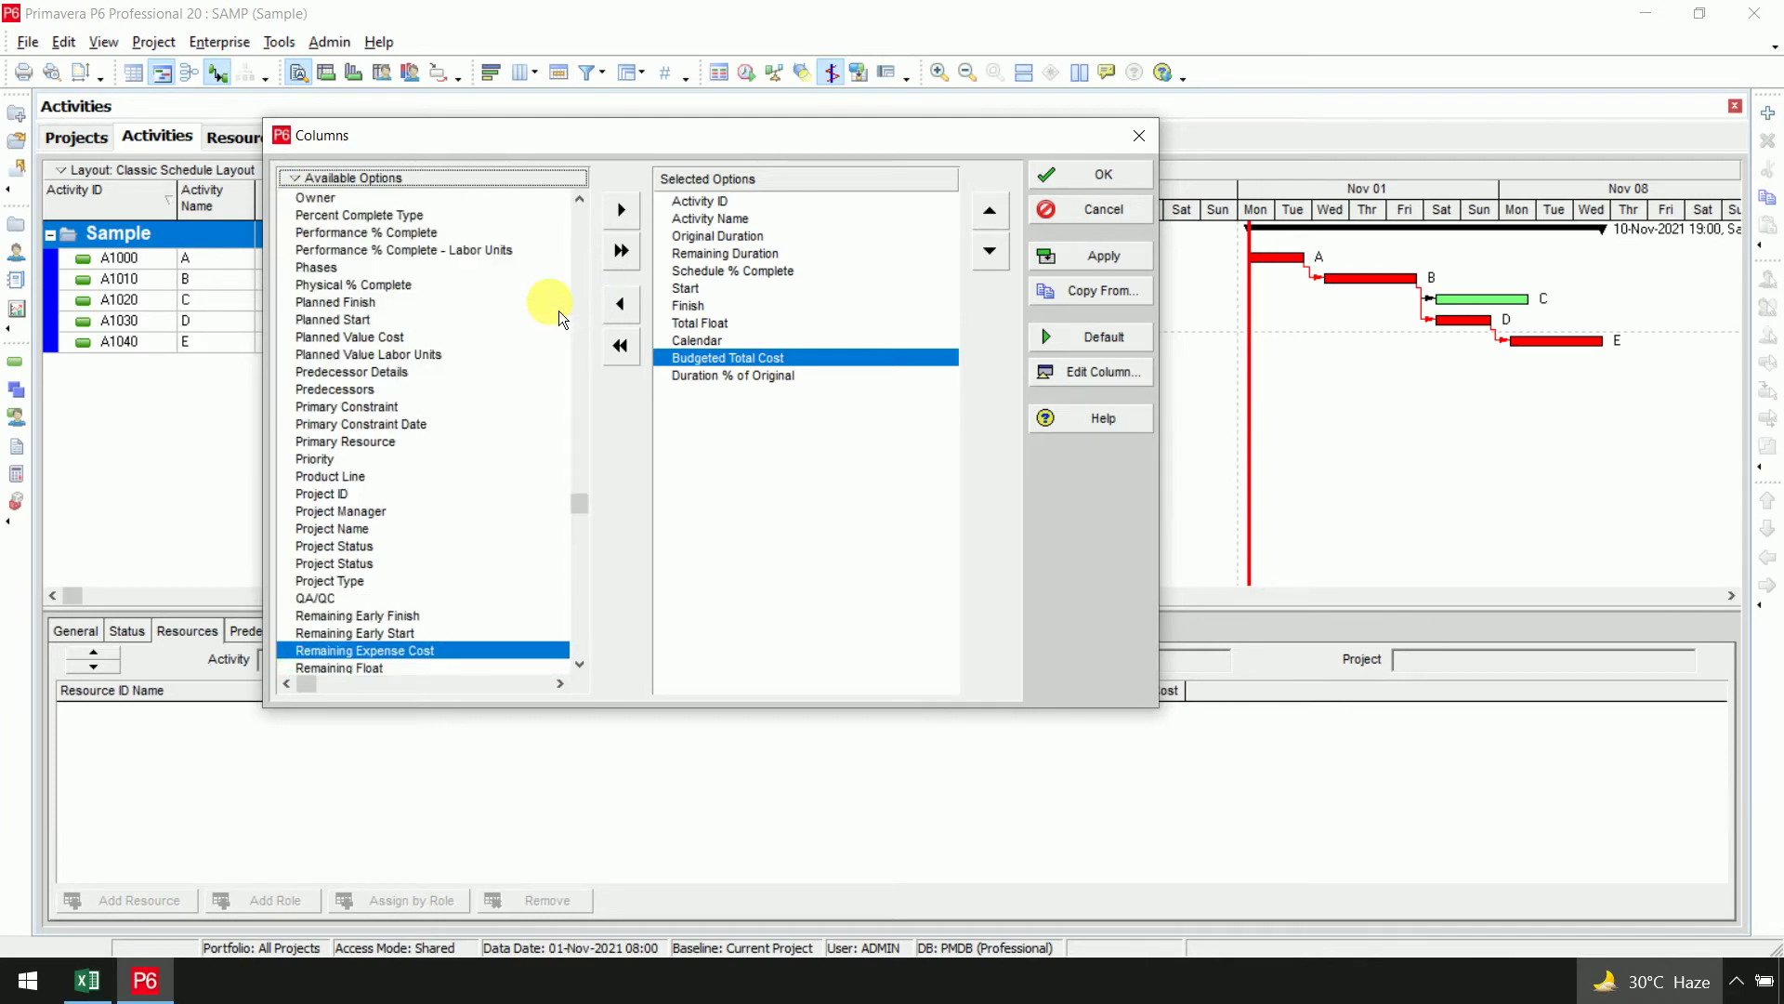
drag(580, 506, 582, 357)
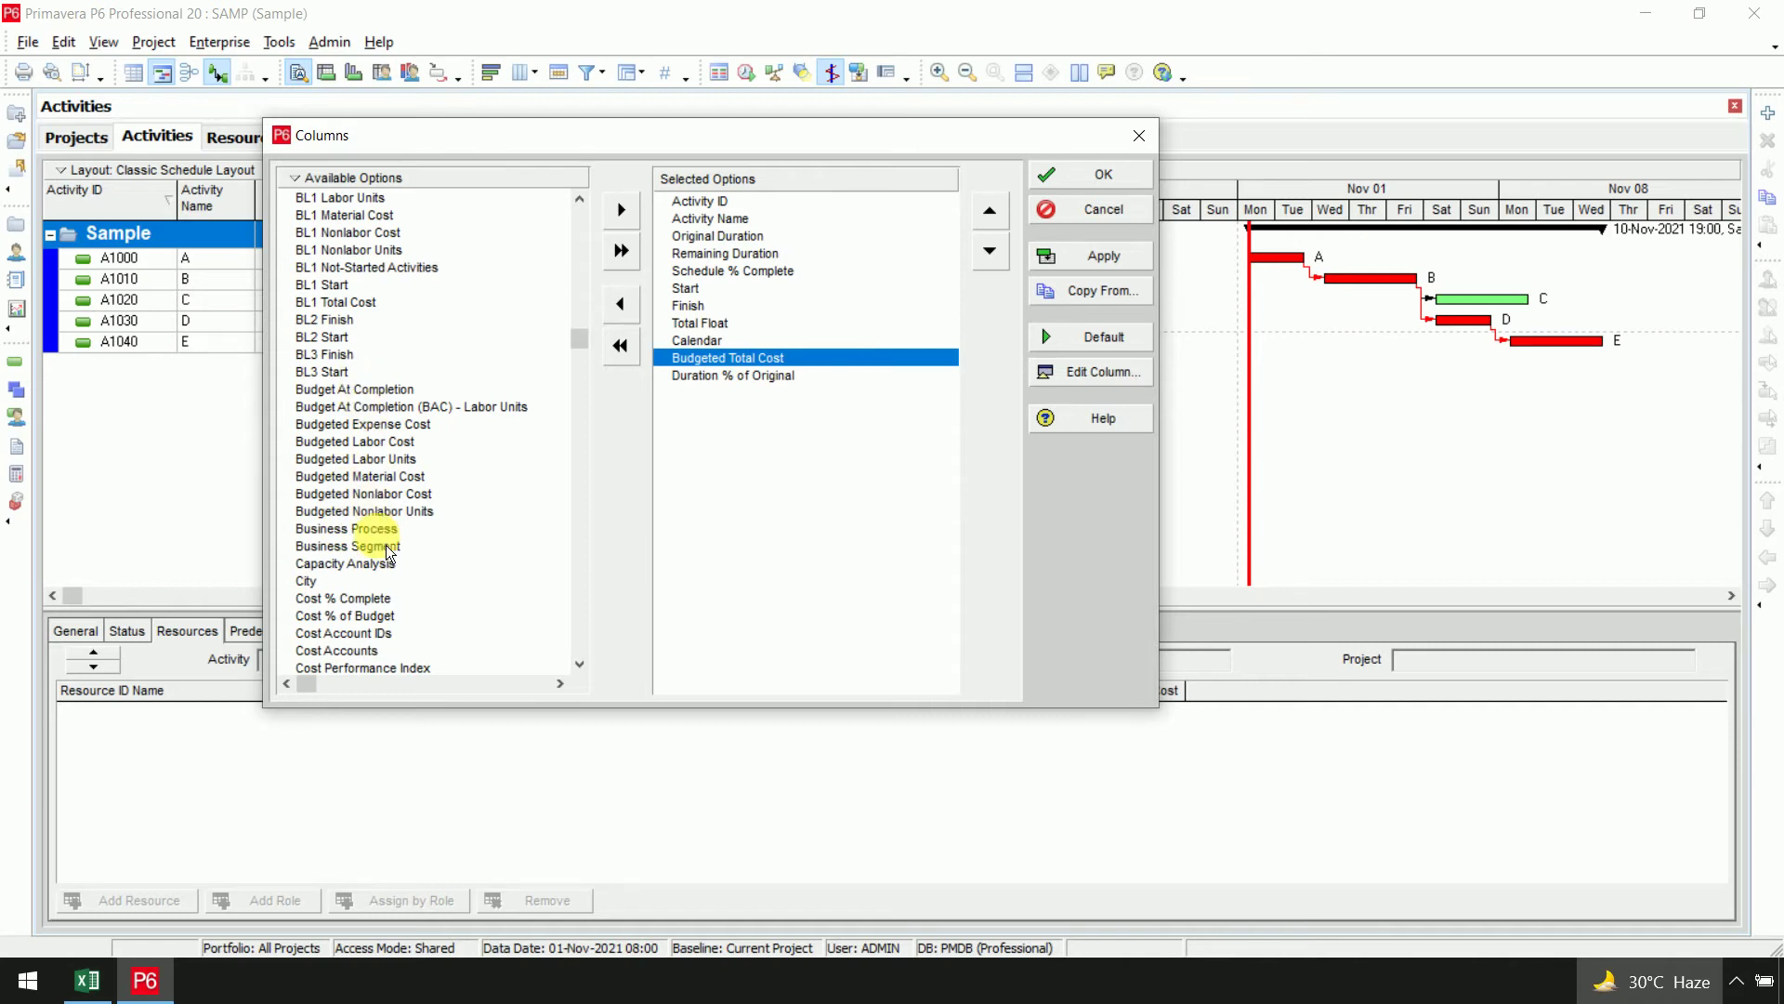
Remove the Calendar and Remaining Duration columns and narrow the table to widen the Gantt chart
click(1085, 181)
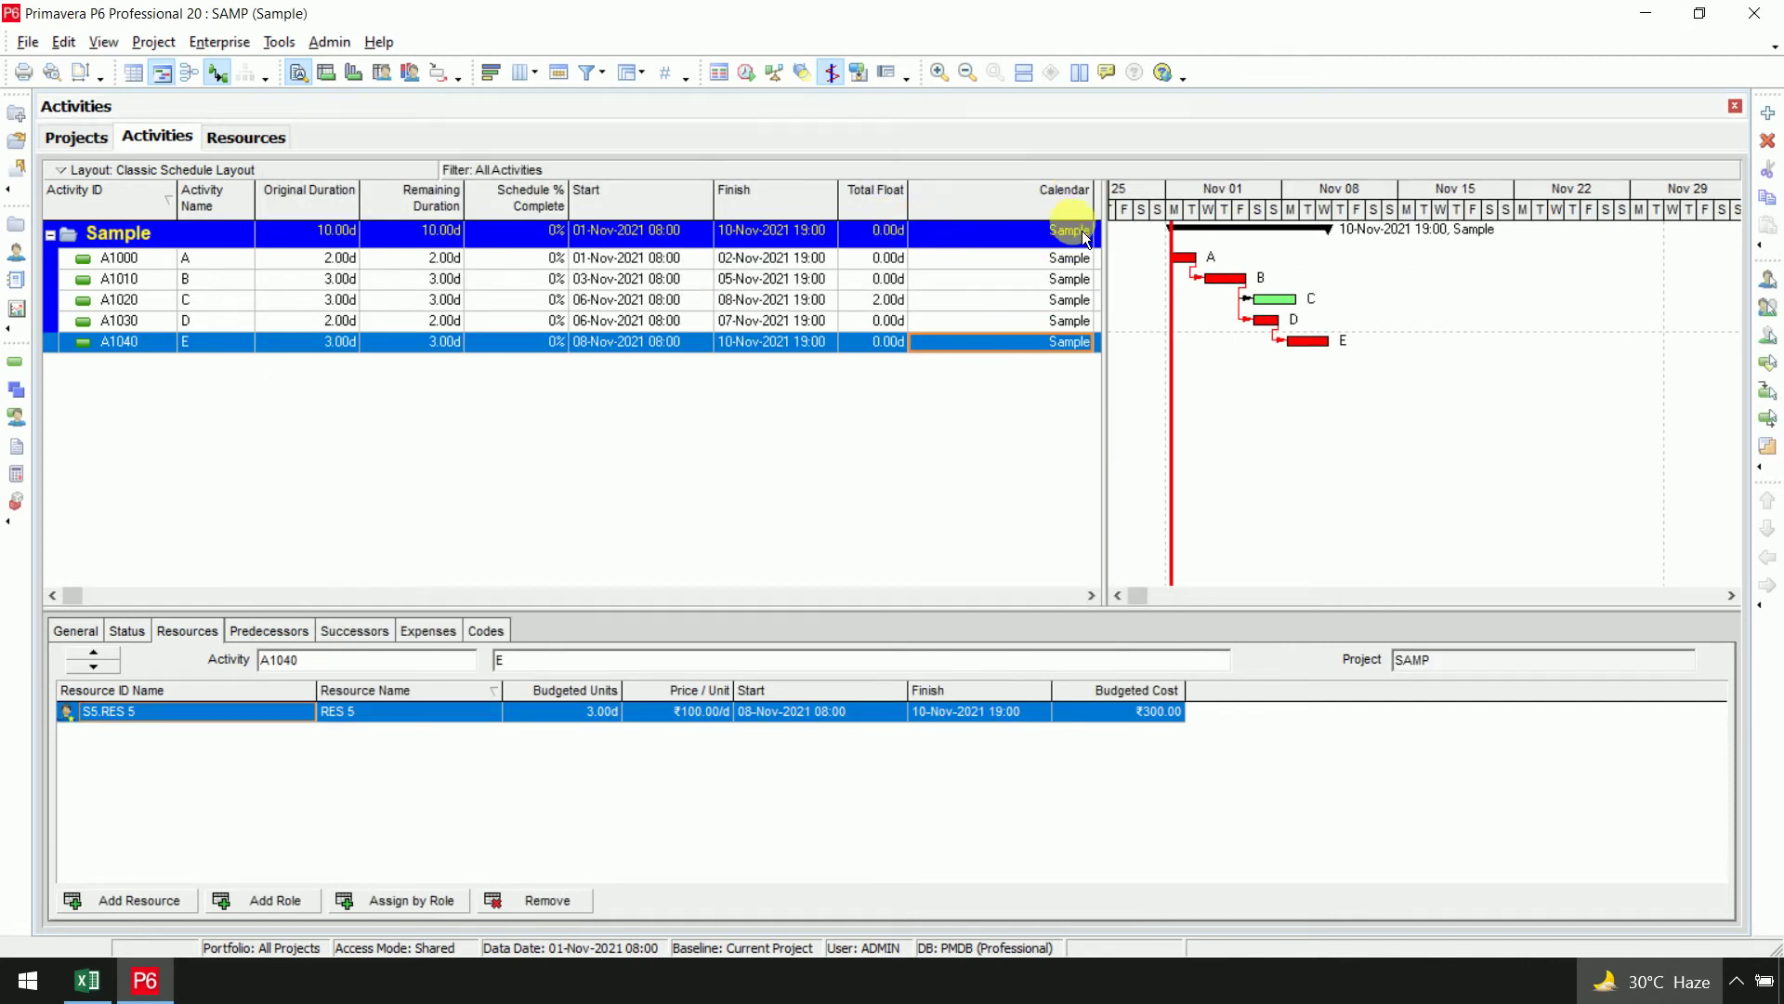
right_click(1000, 204)
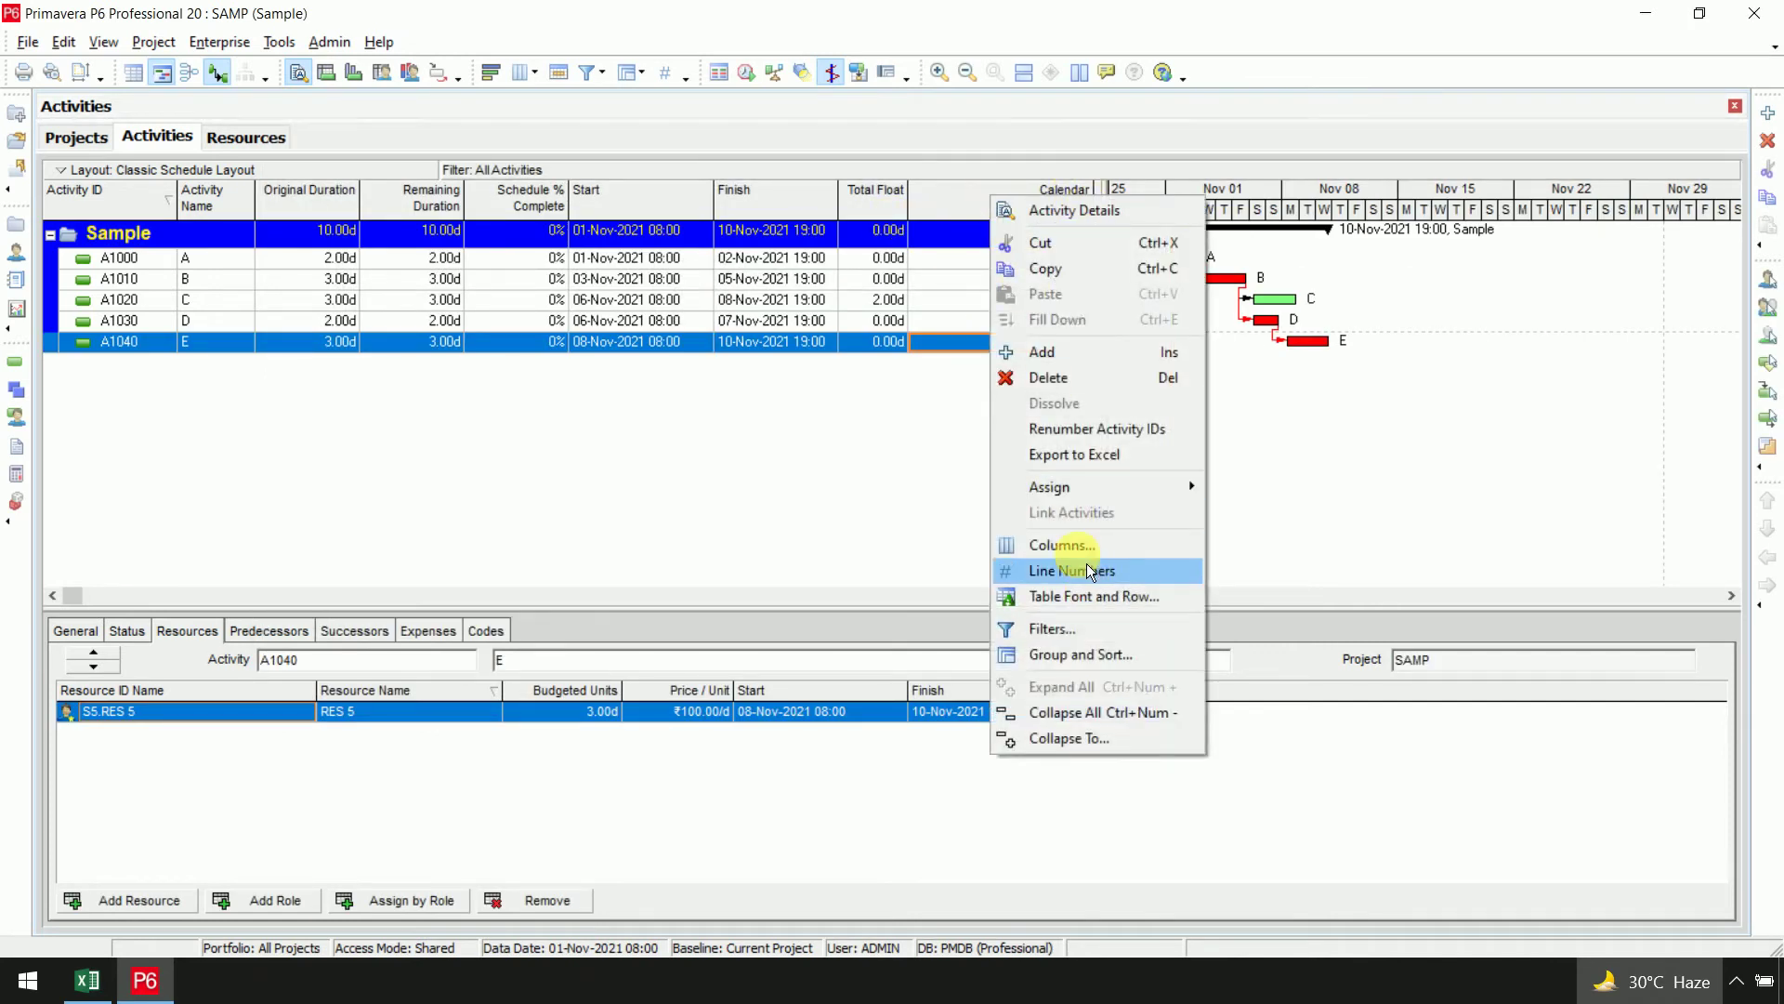
click(1018, 543)
click(711, 340)
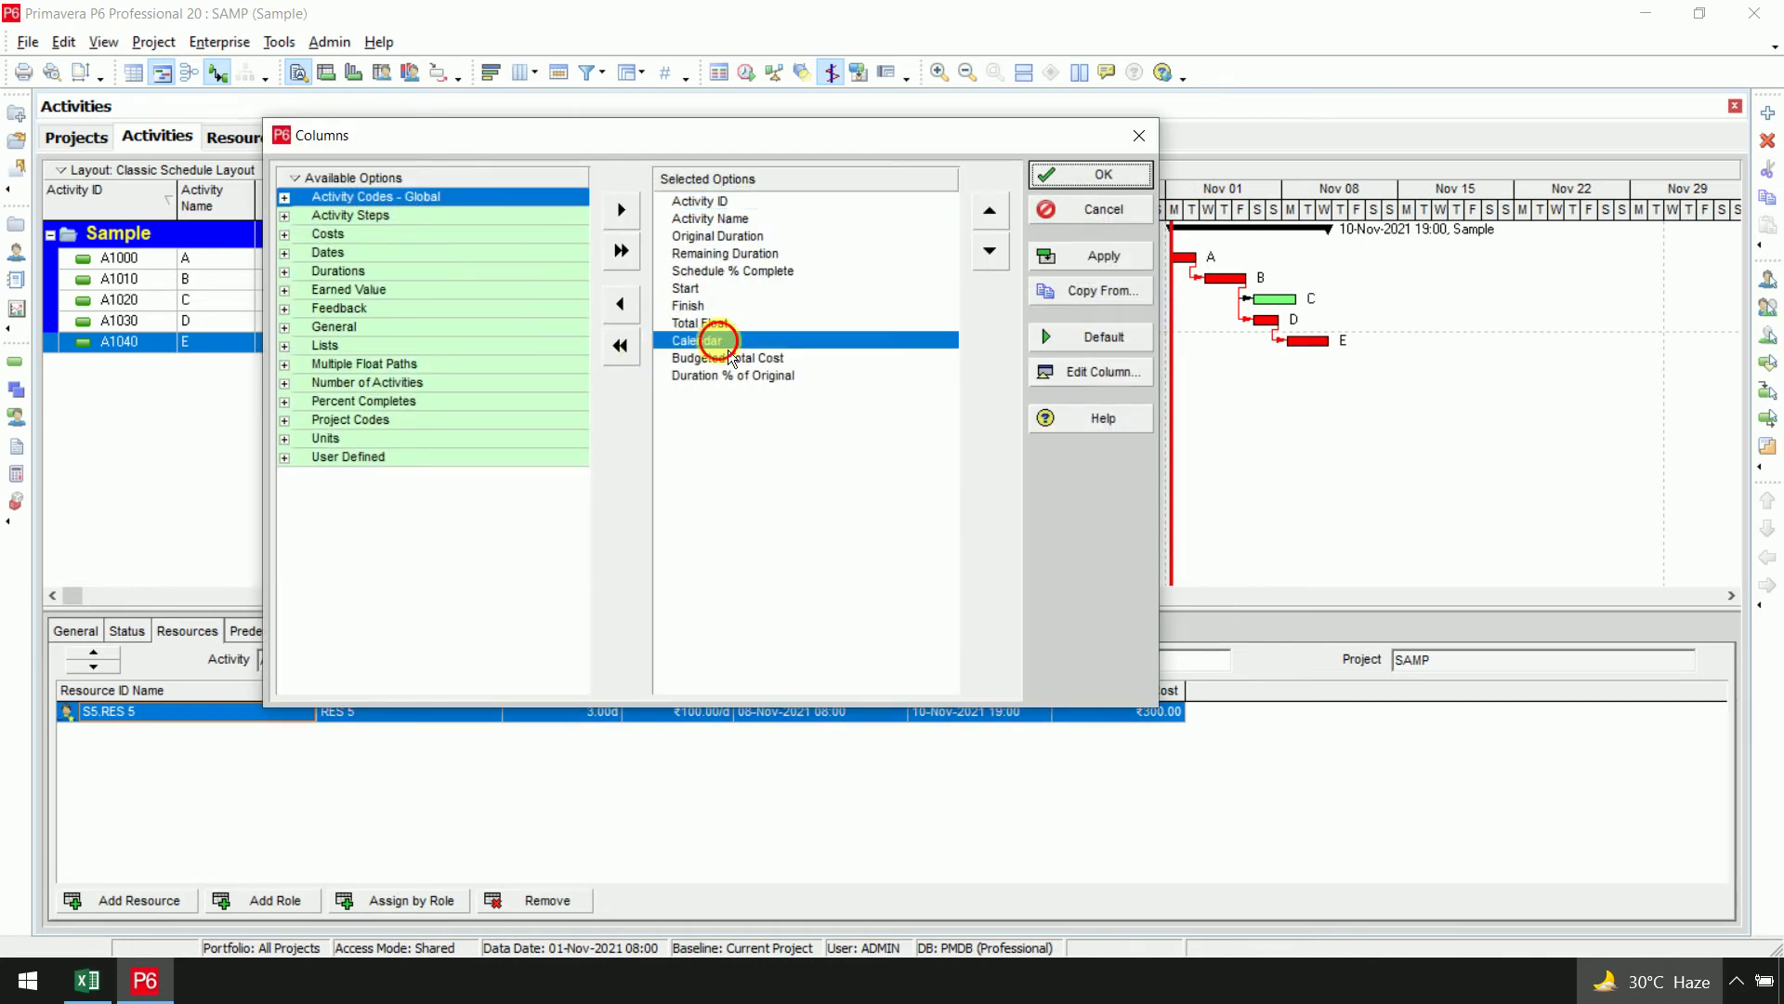
click(636, 319)
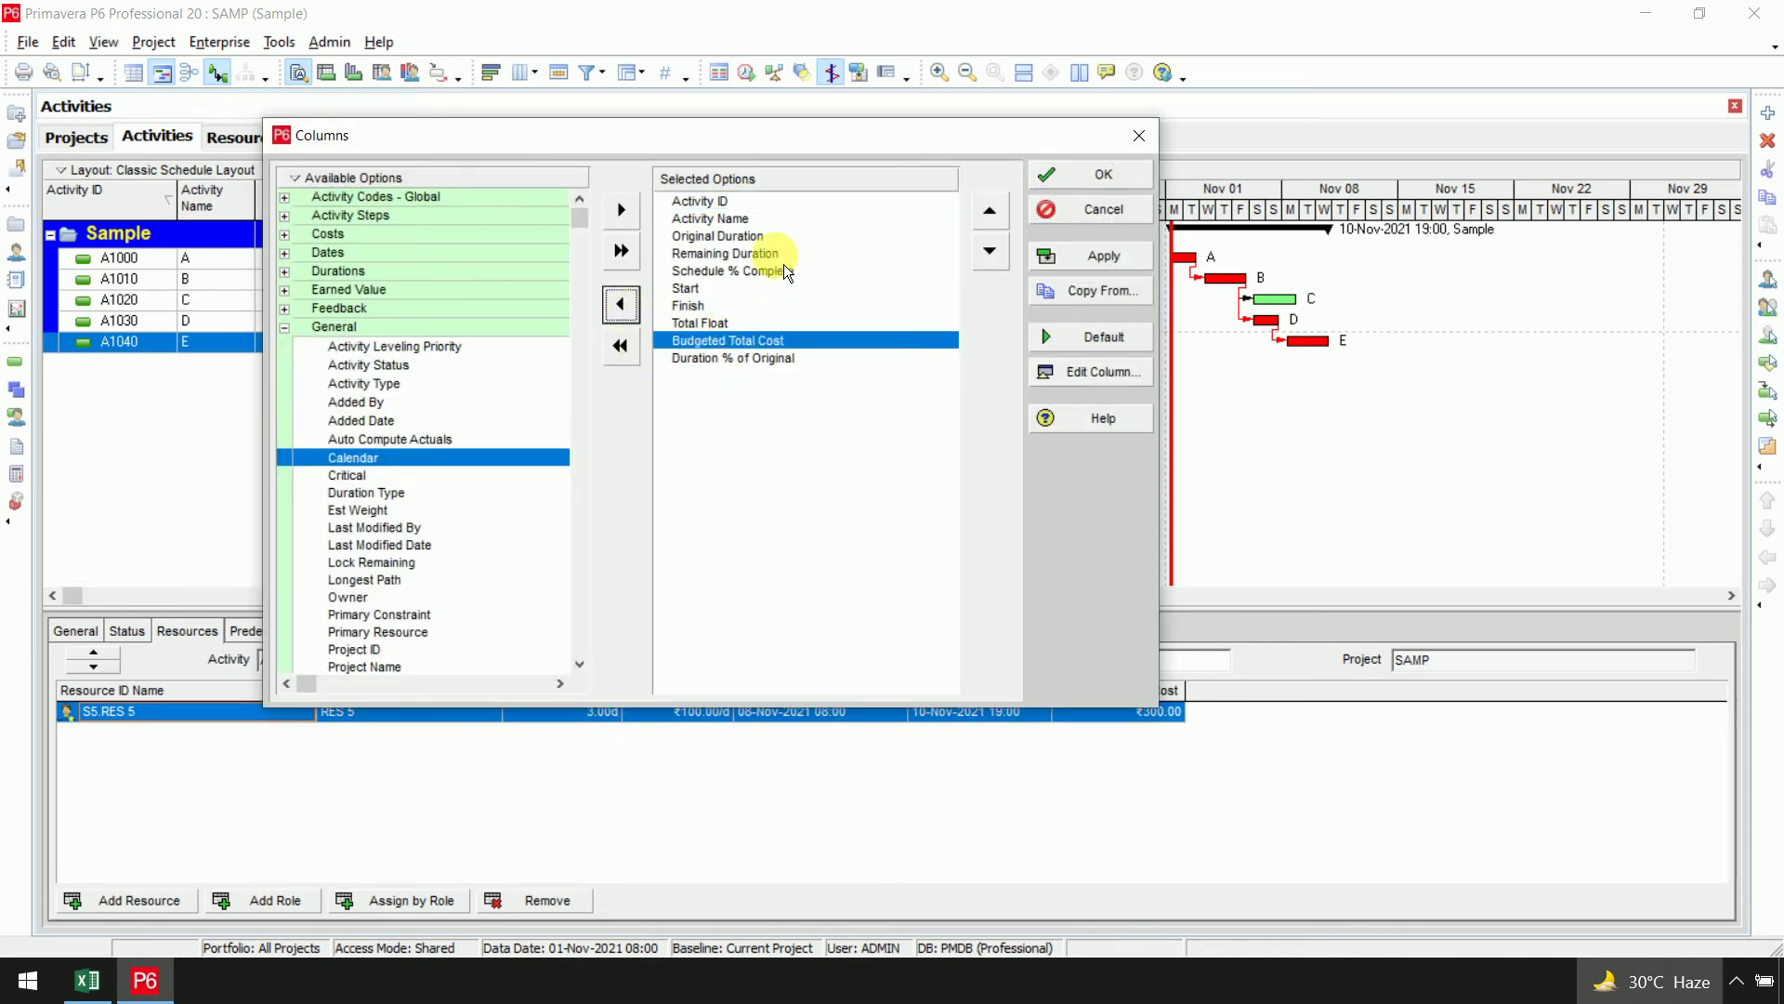
click(781, 255)
click(639, 305)
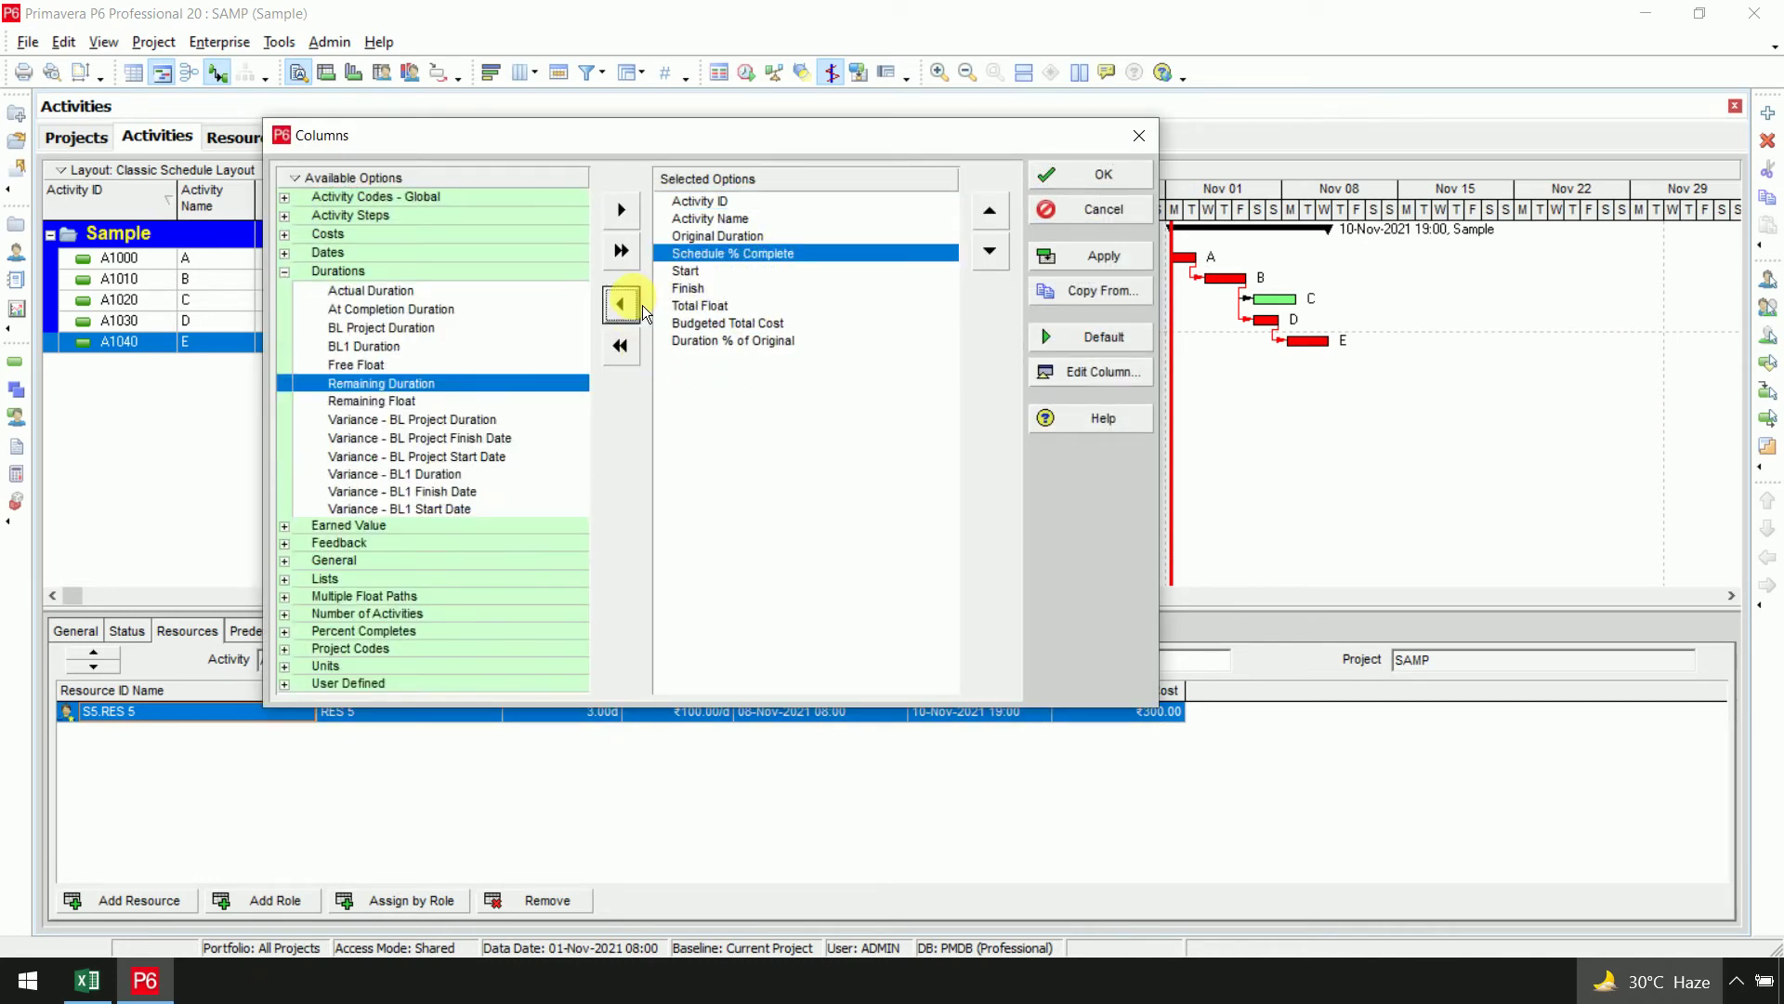
click(1079, 258)
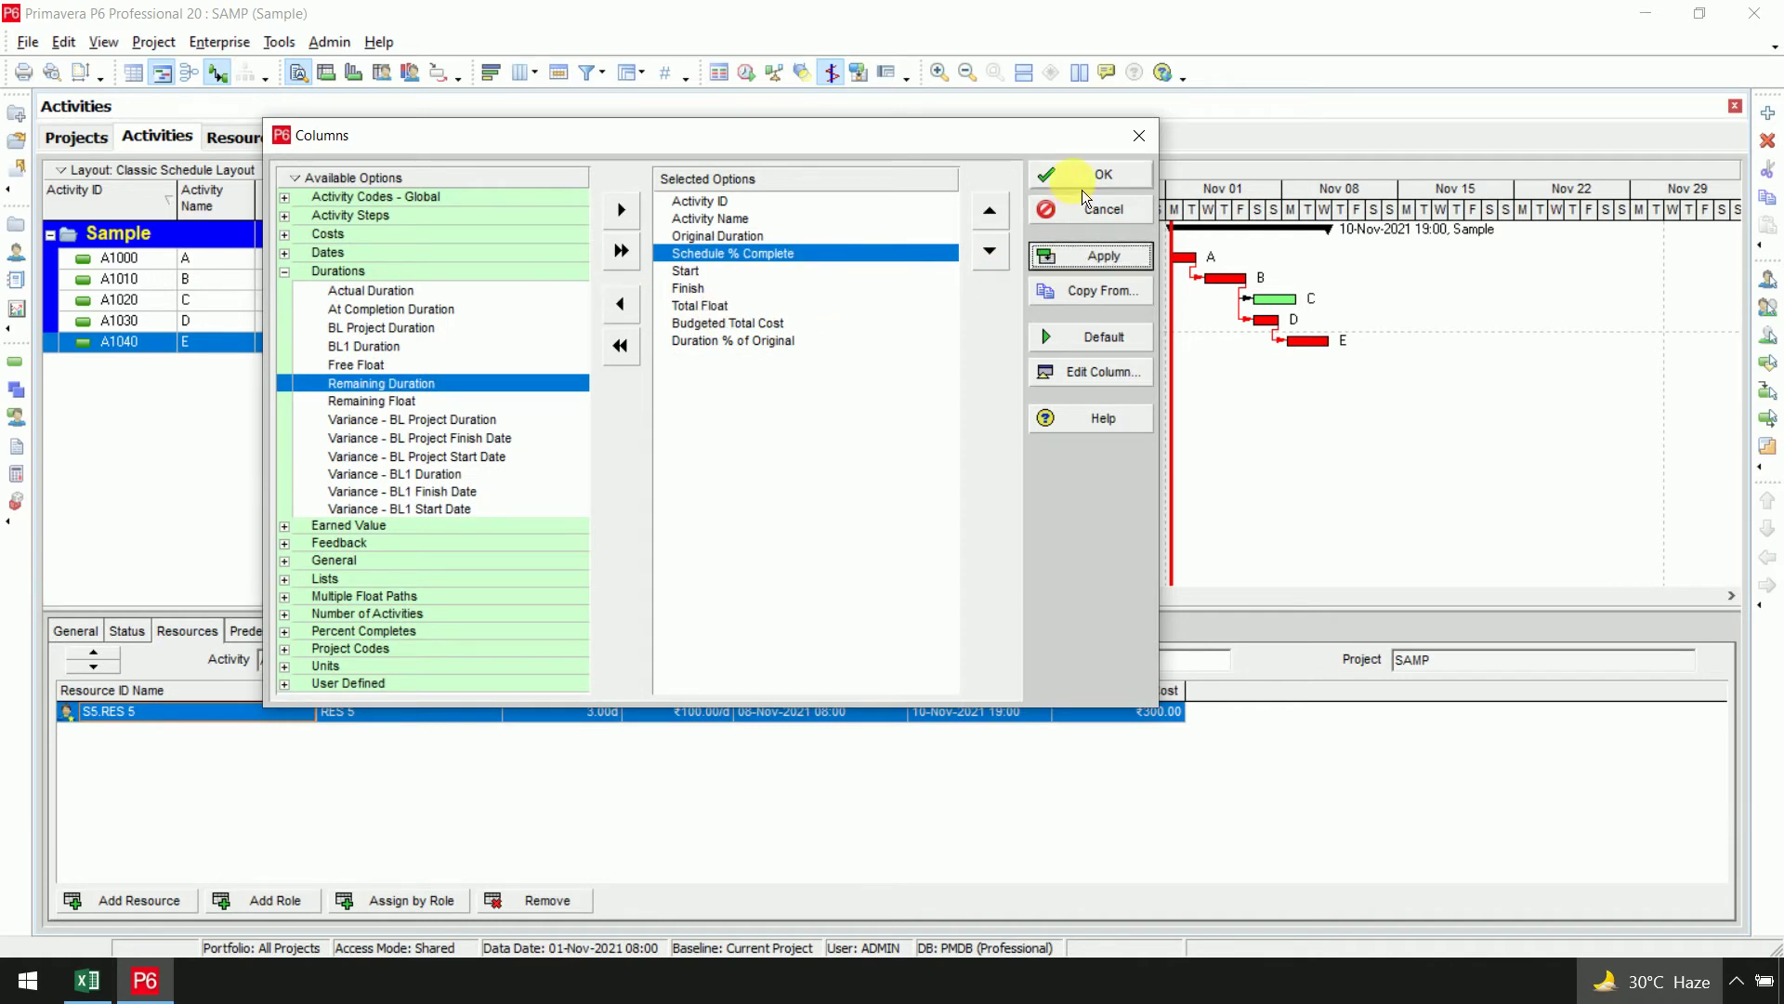
click(1083, 178)
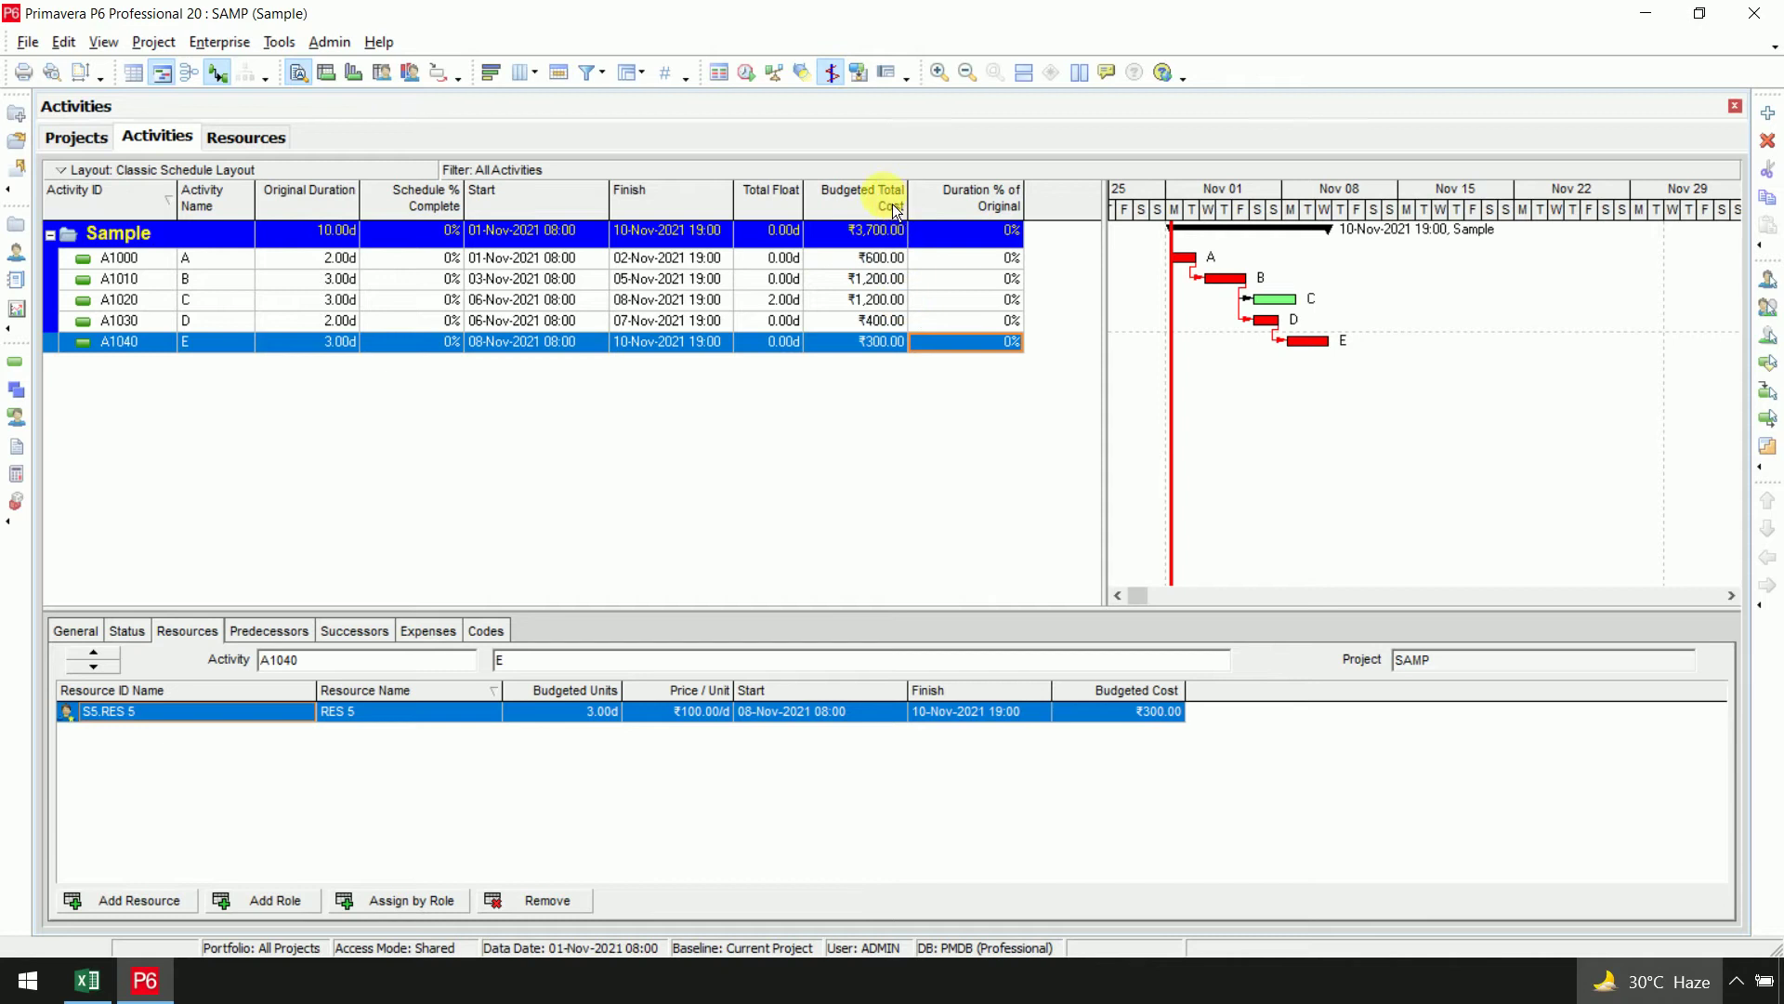
drag(1114, 322, 954, 316)
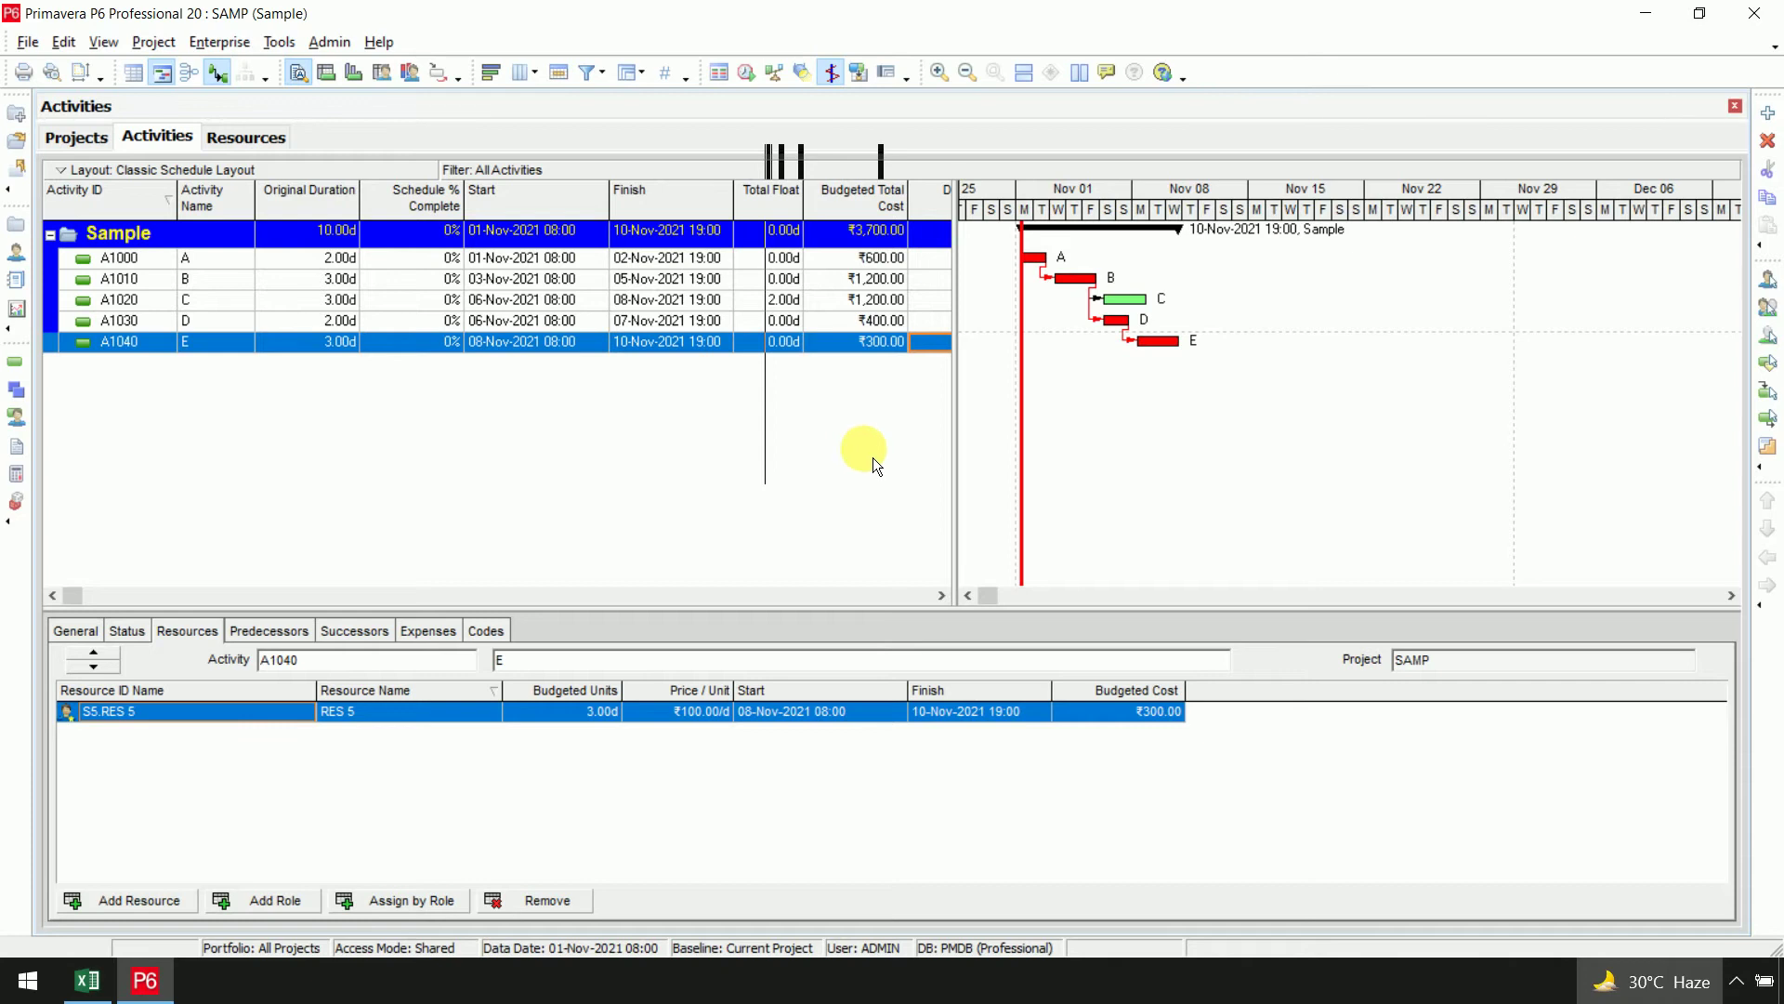
Create baseline Sample - B1 with type Initial Planning Baseline
click(164, 49)
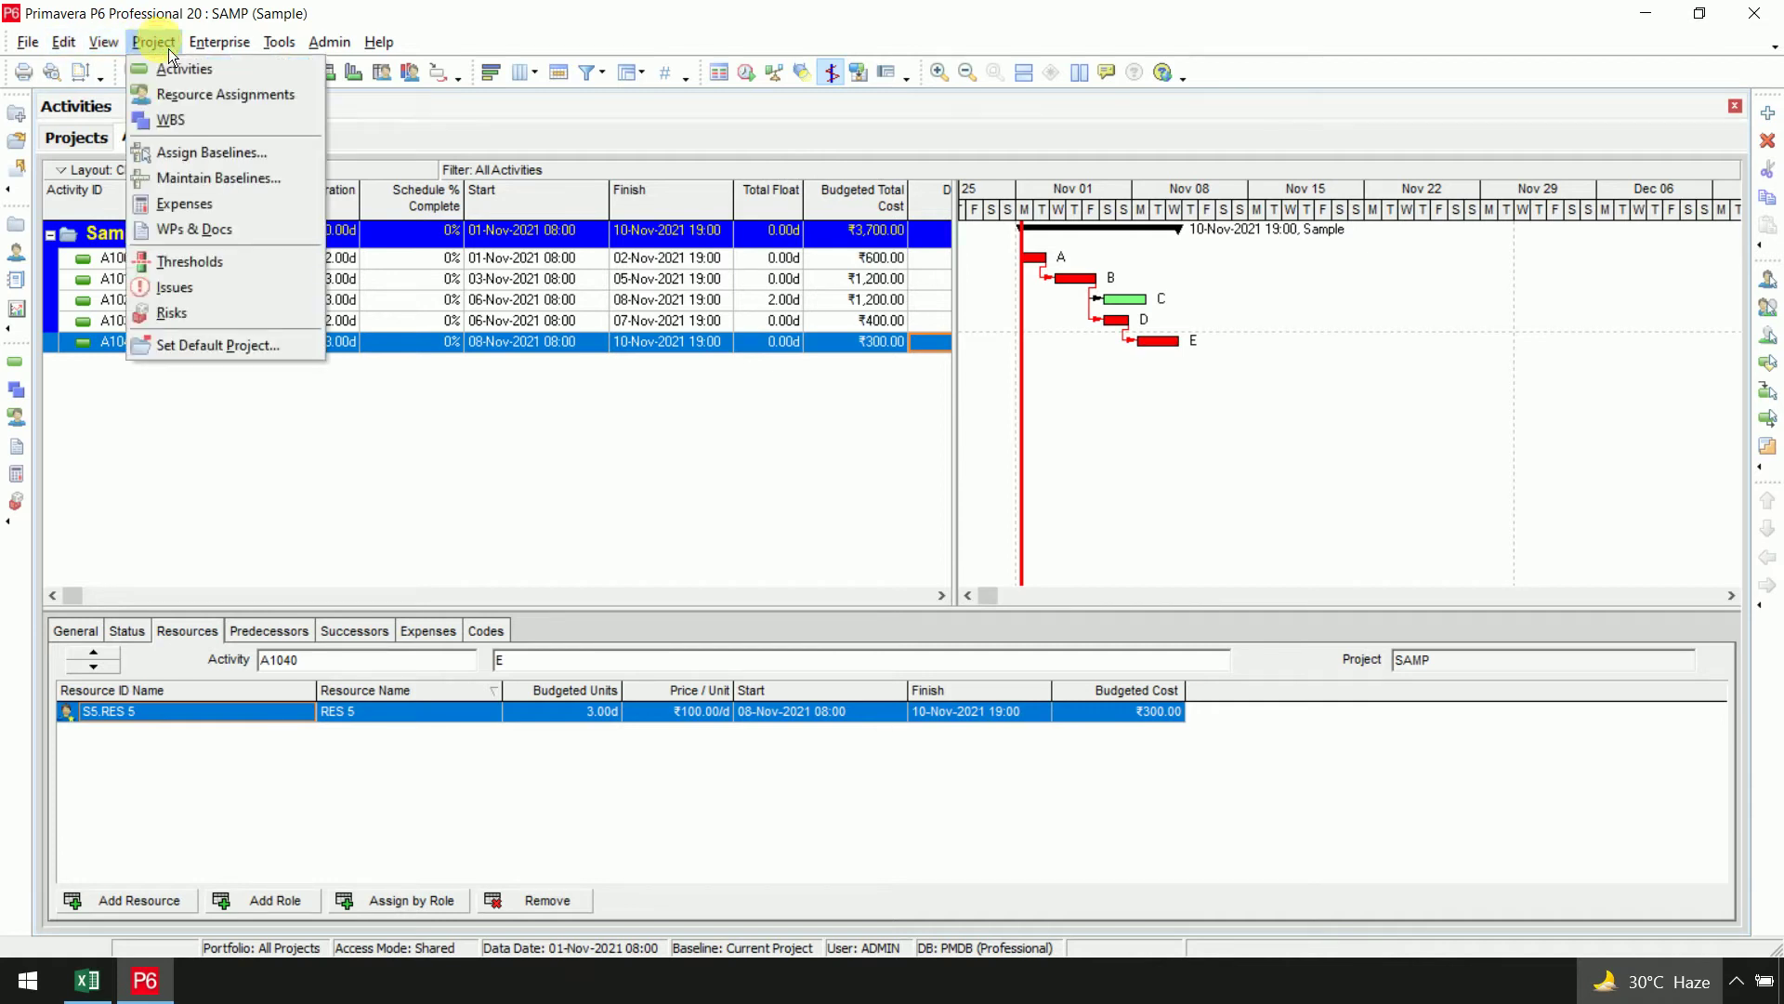
click(226, 179)
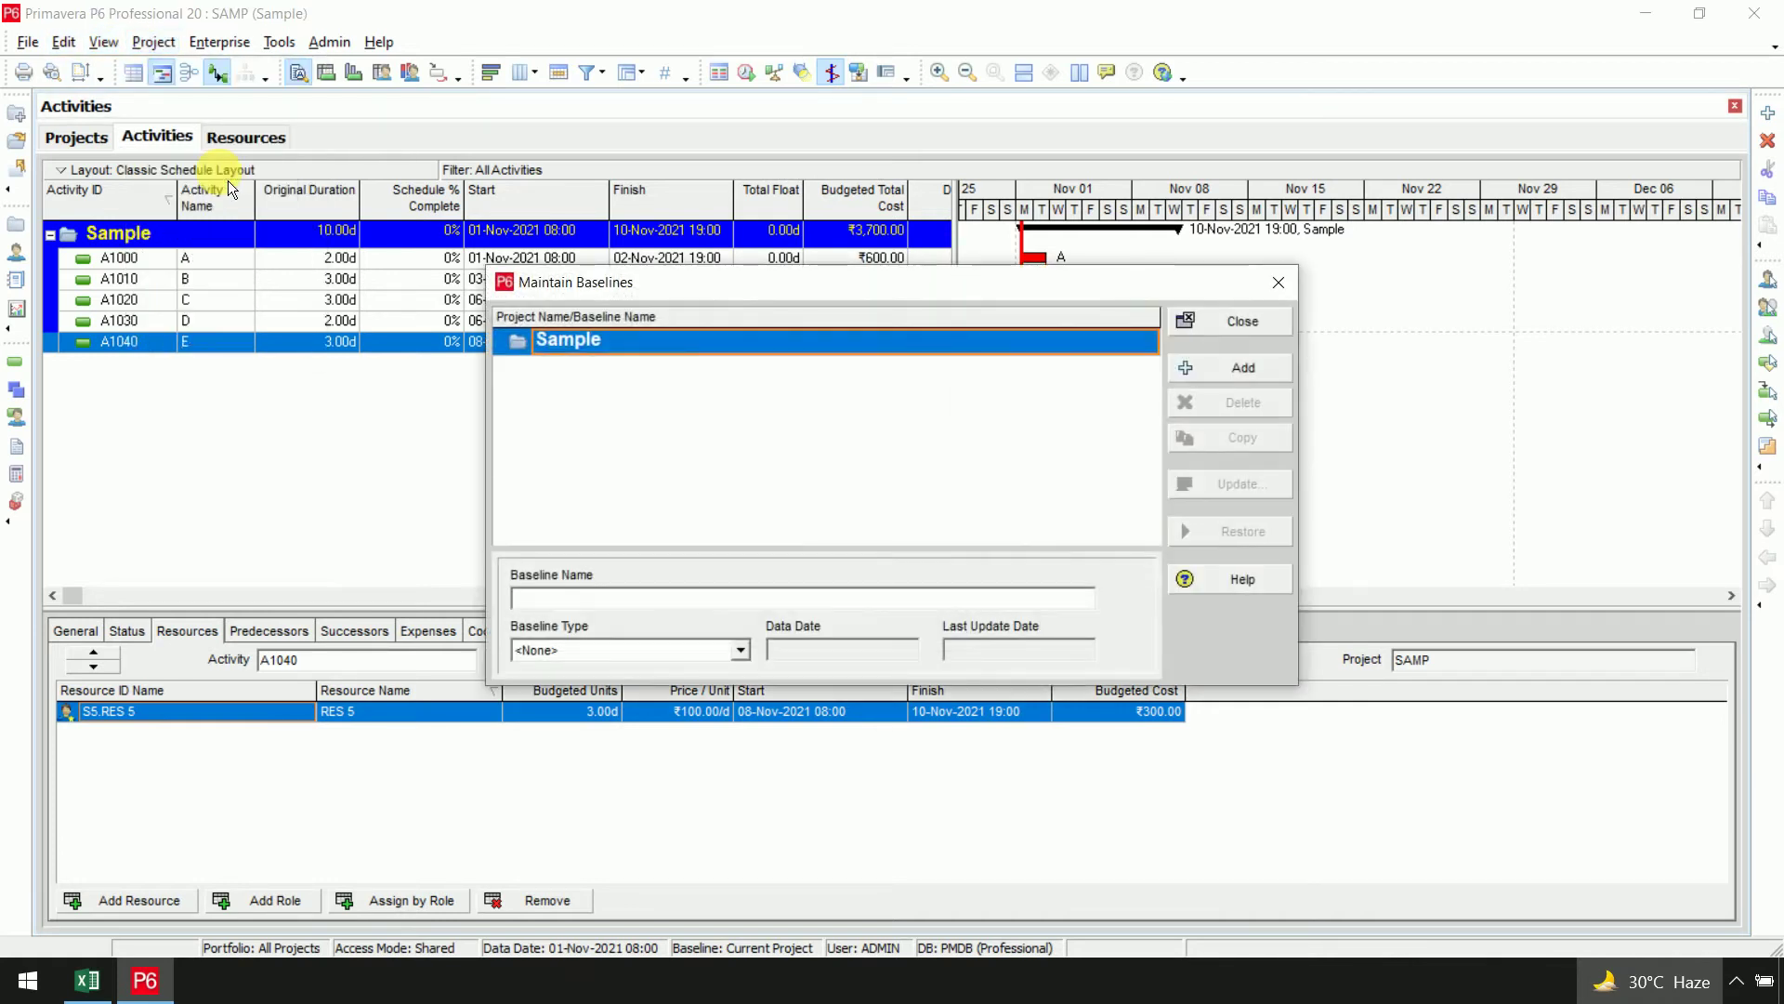
click(1245, 369)
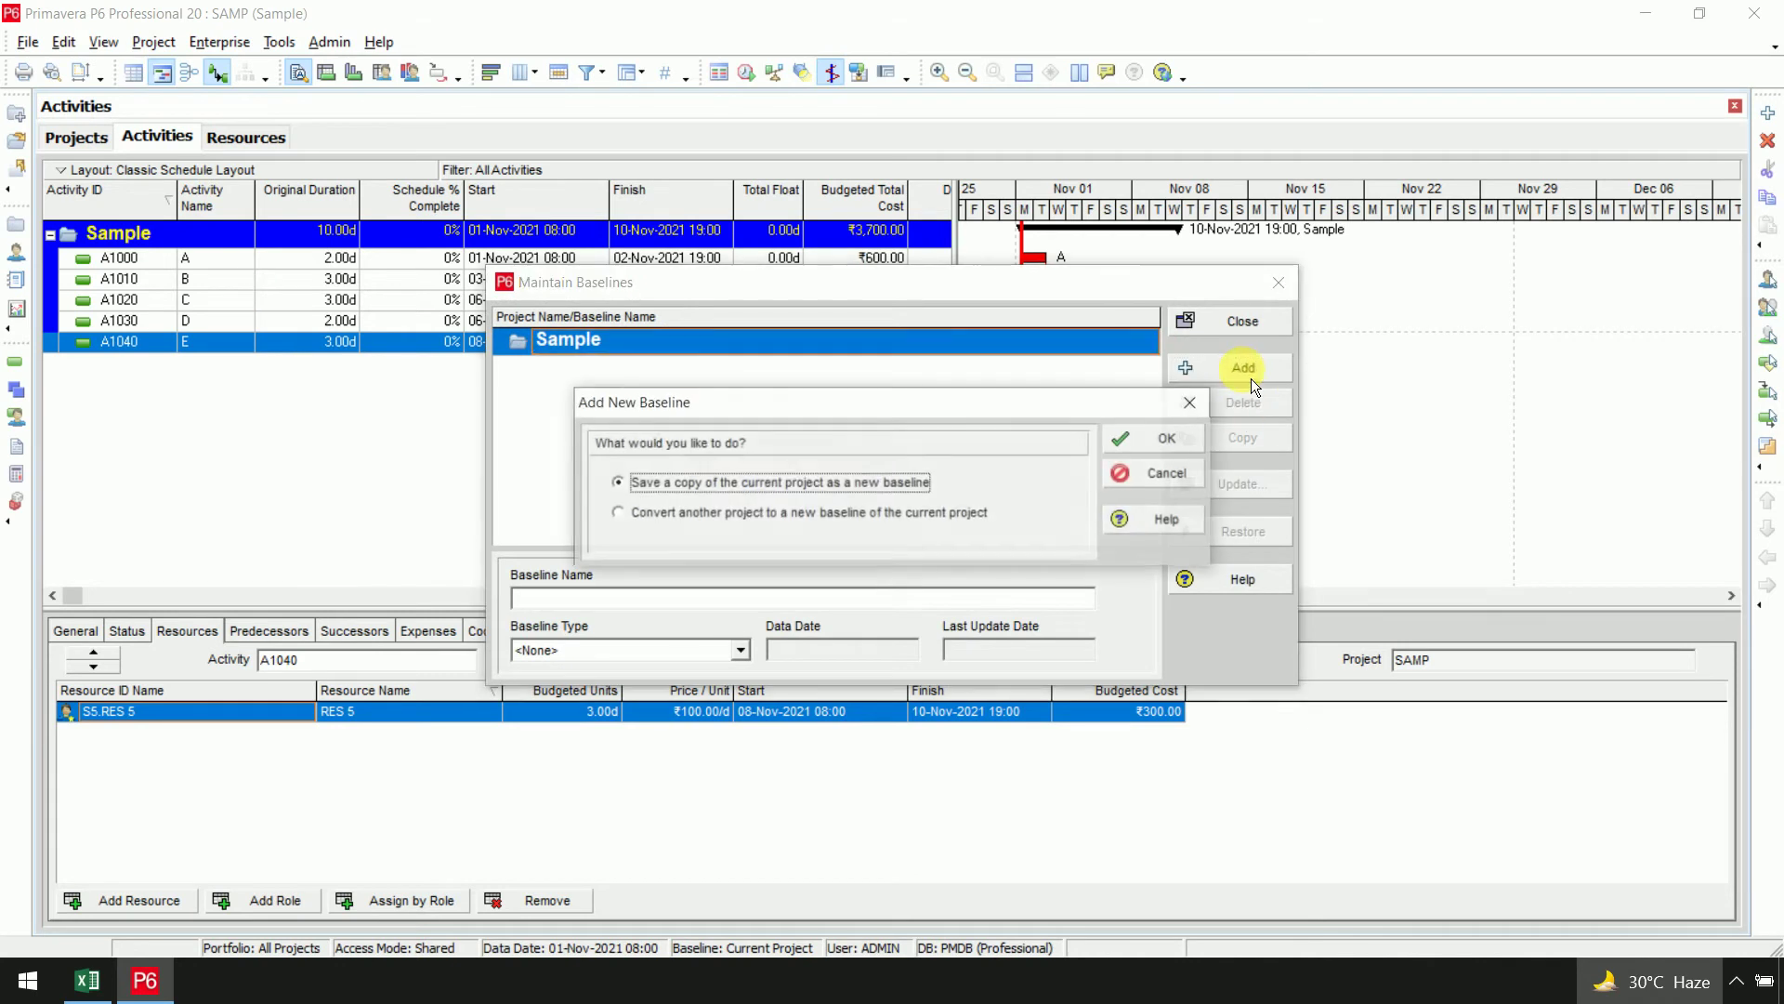
click(1129, 450)
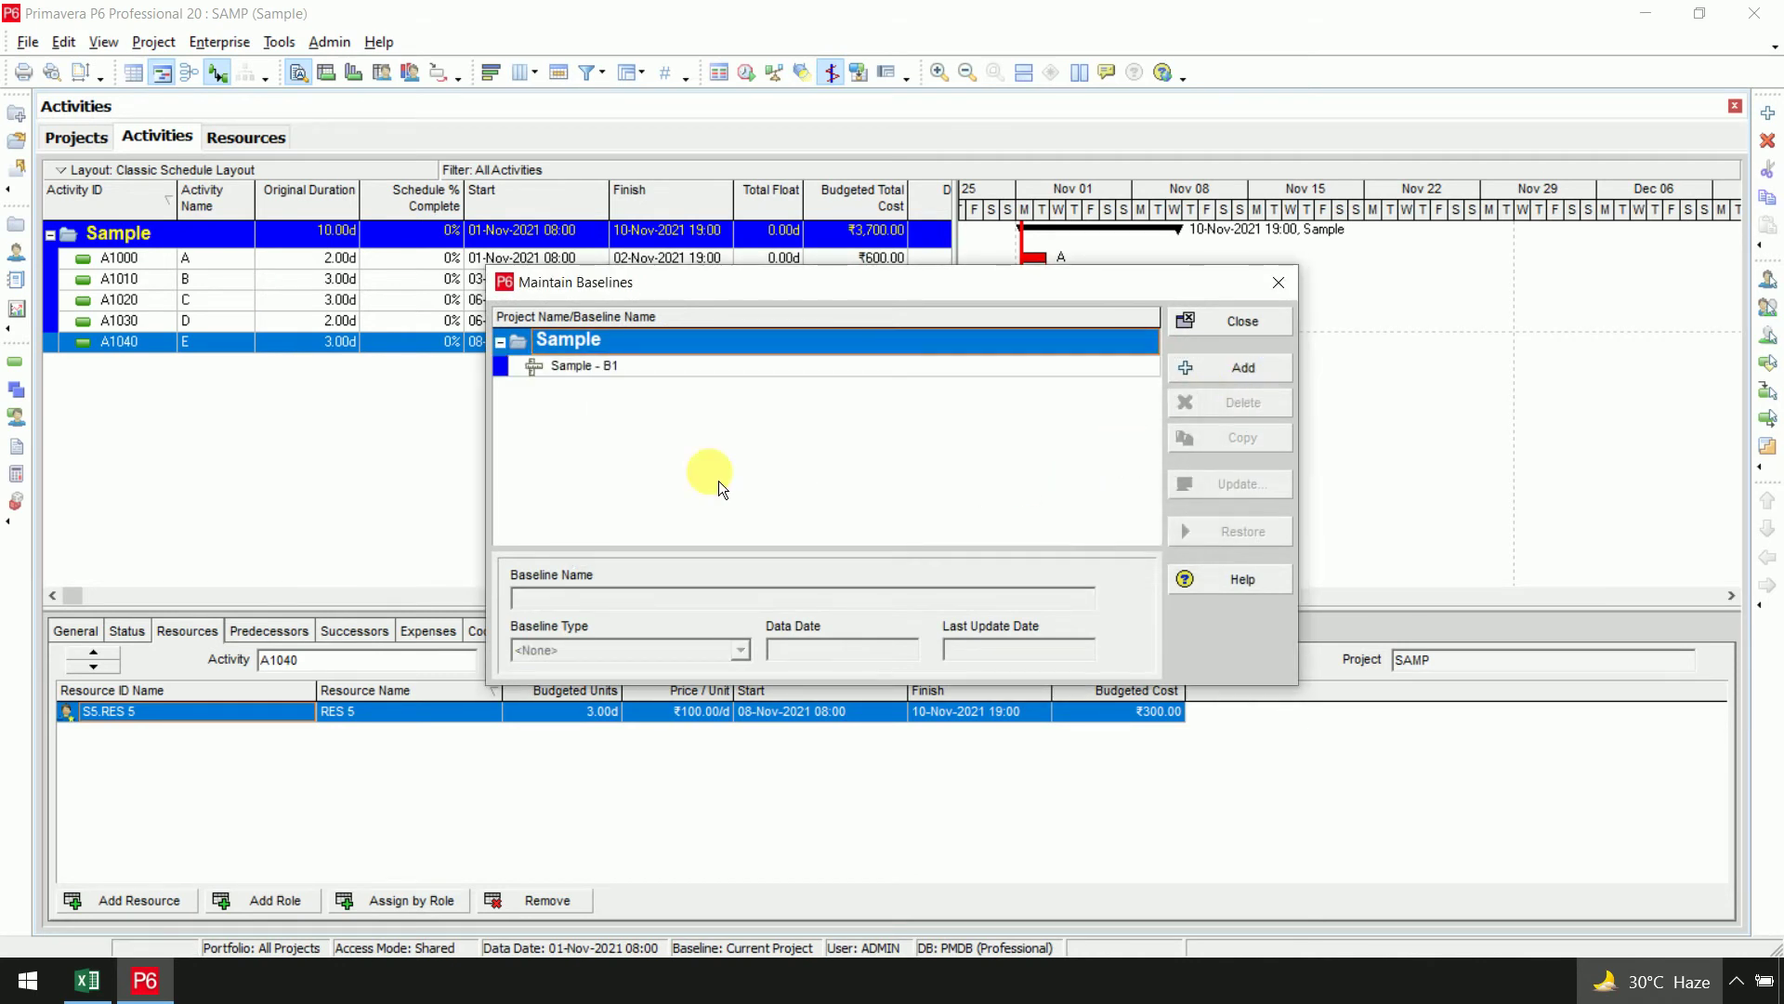
click(666, 370)
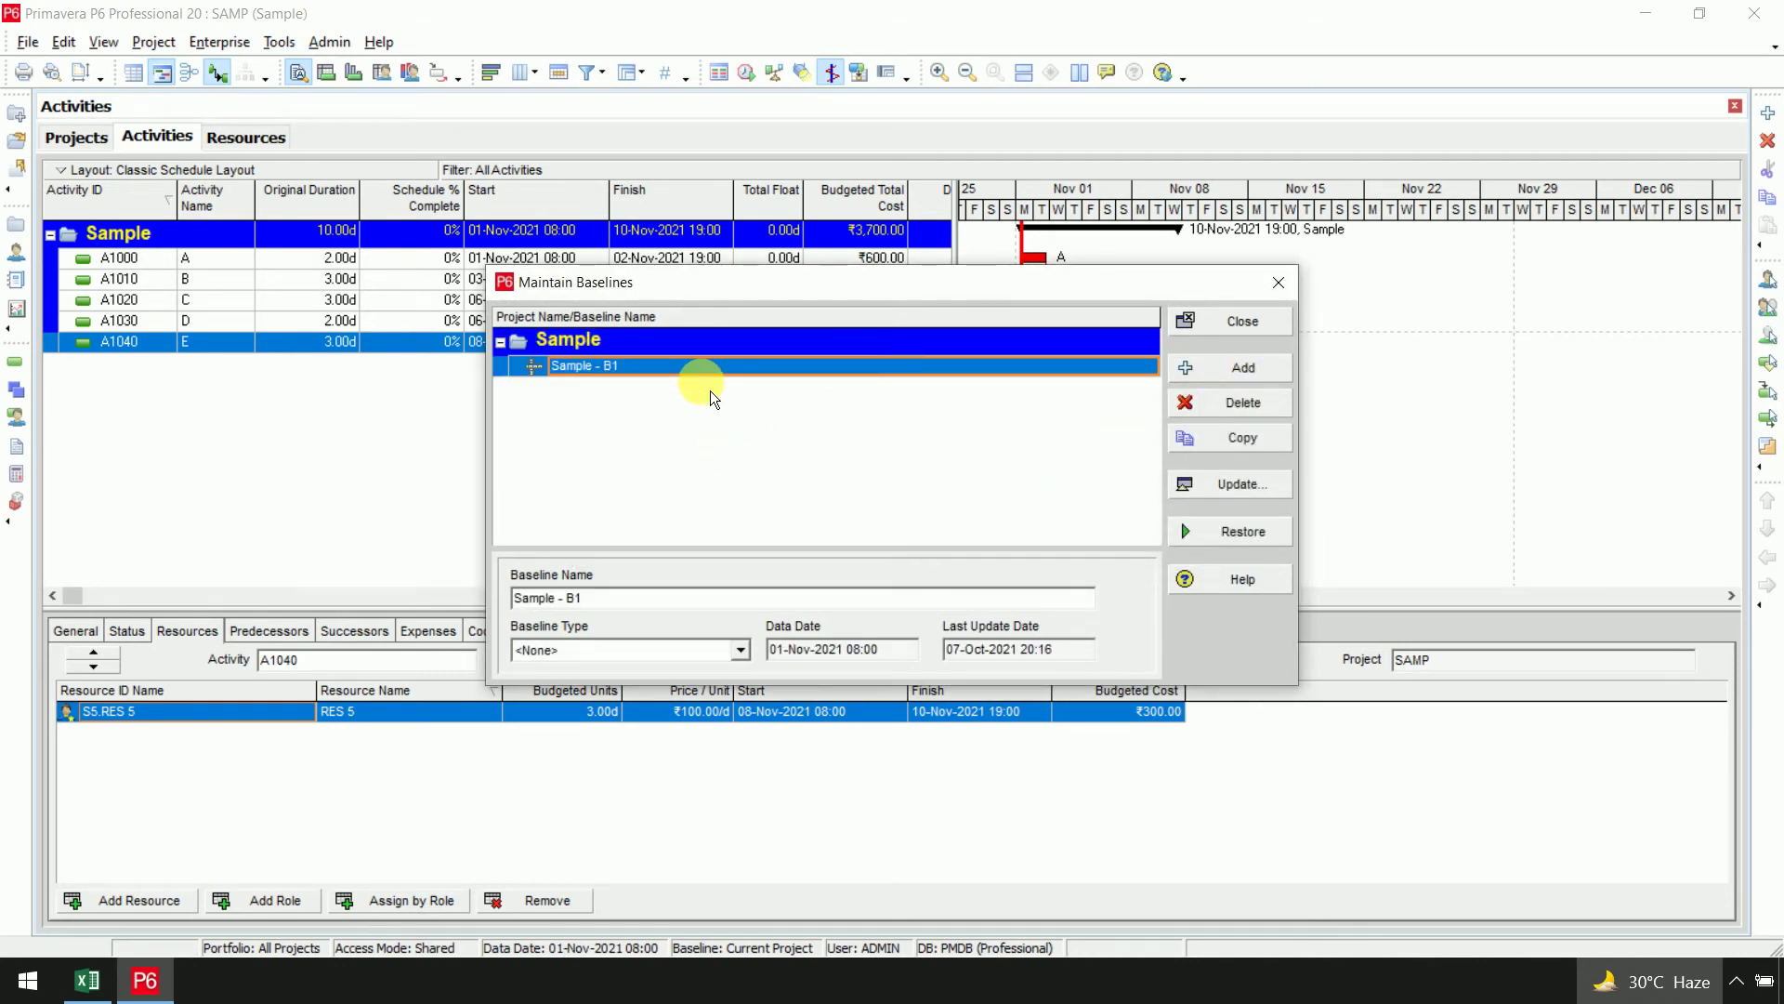
click(710, 654)
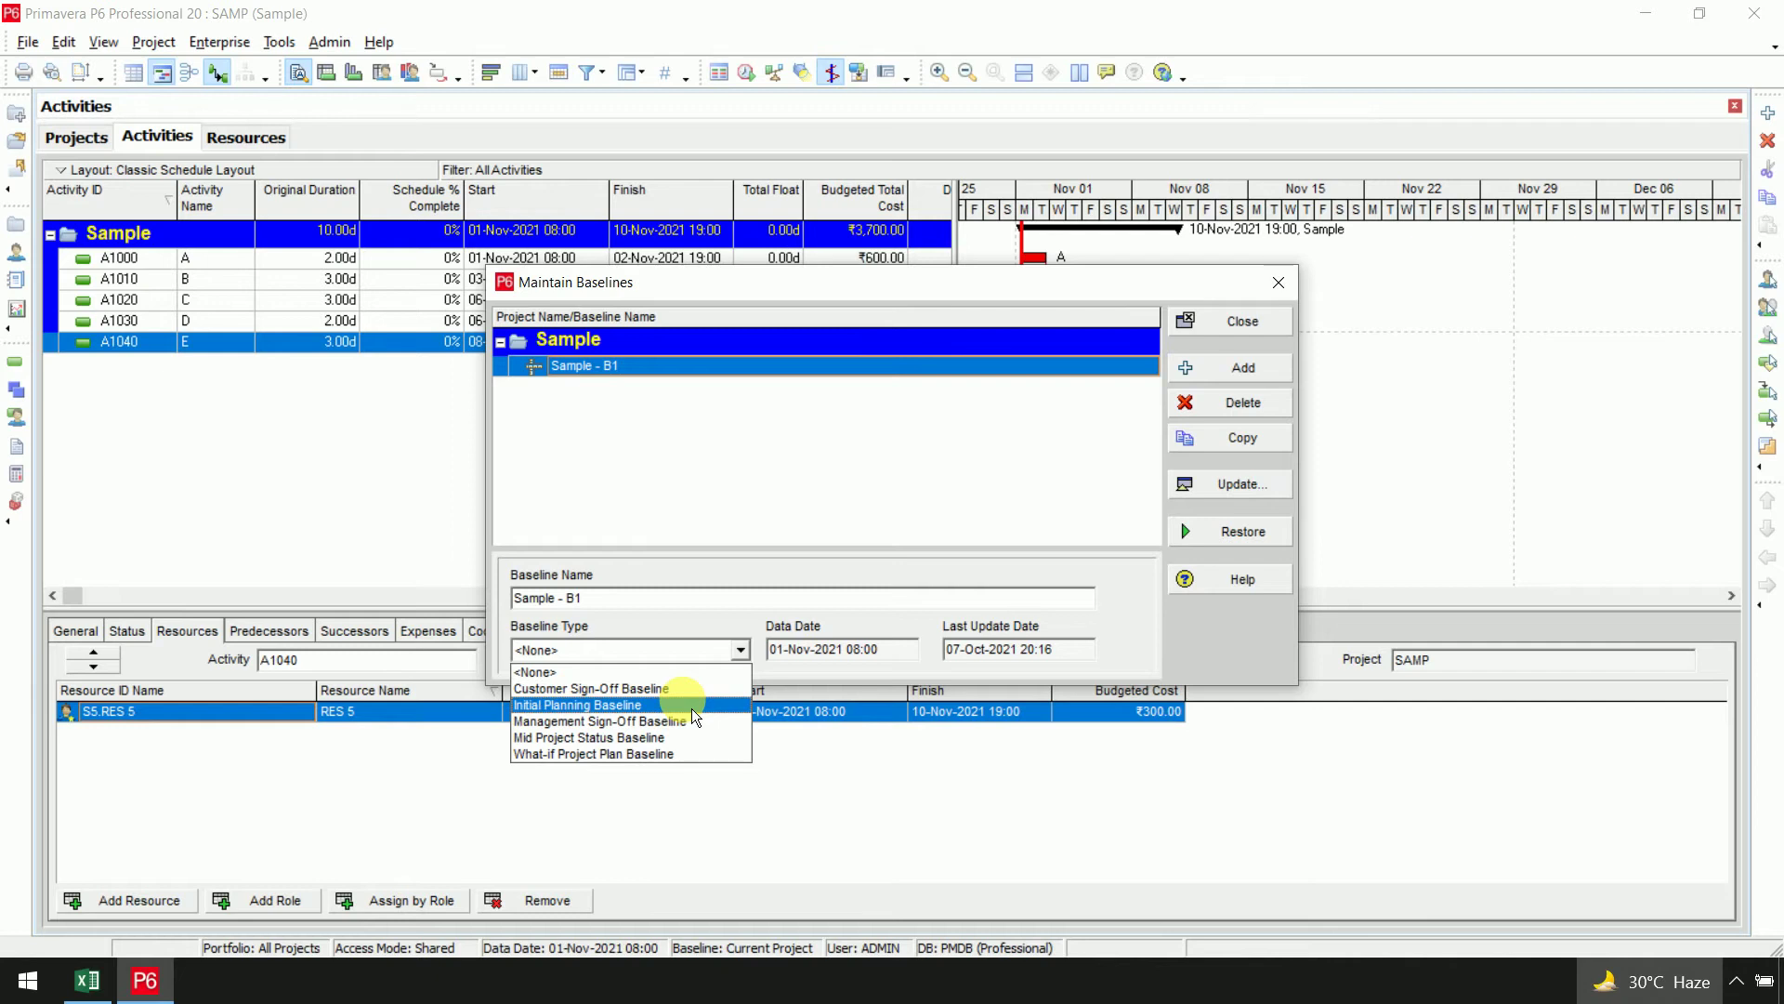
click(691, 706)
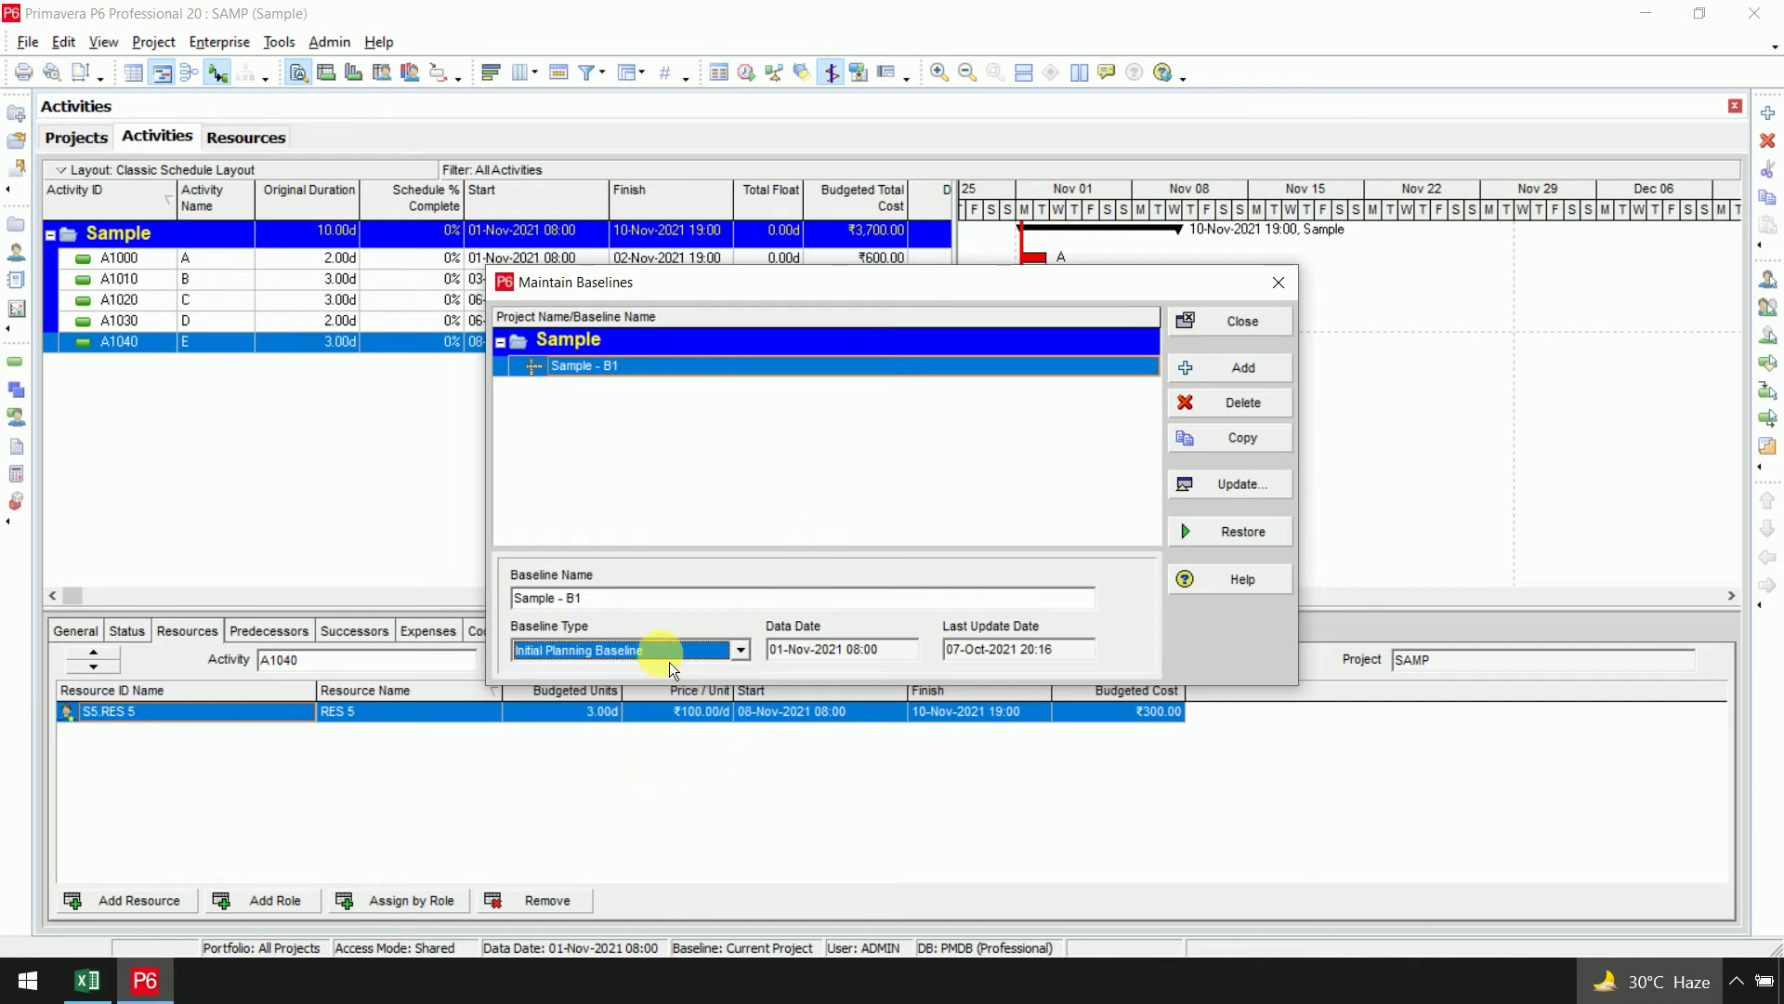
click(1251, 332)
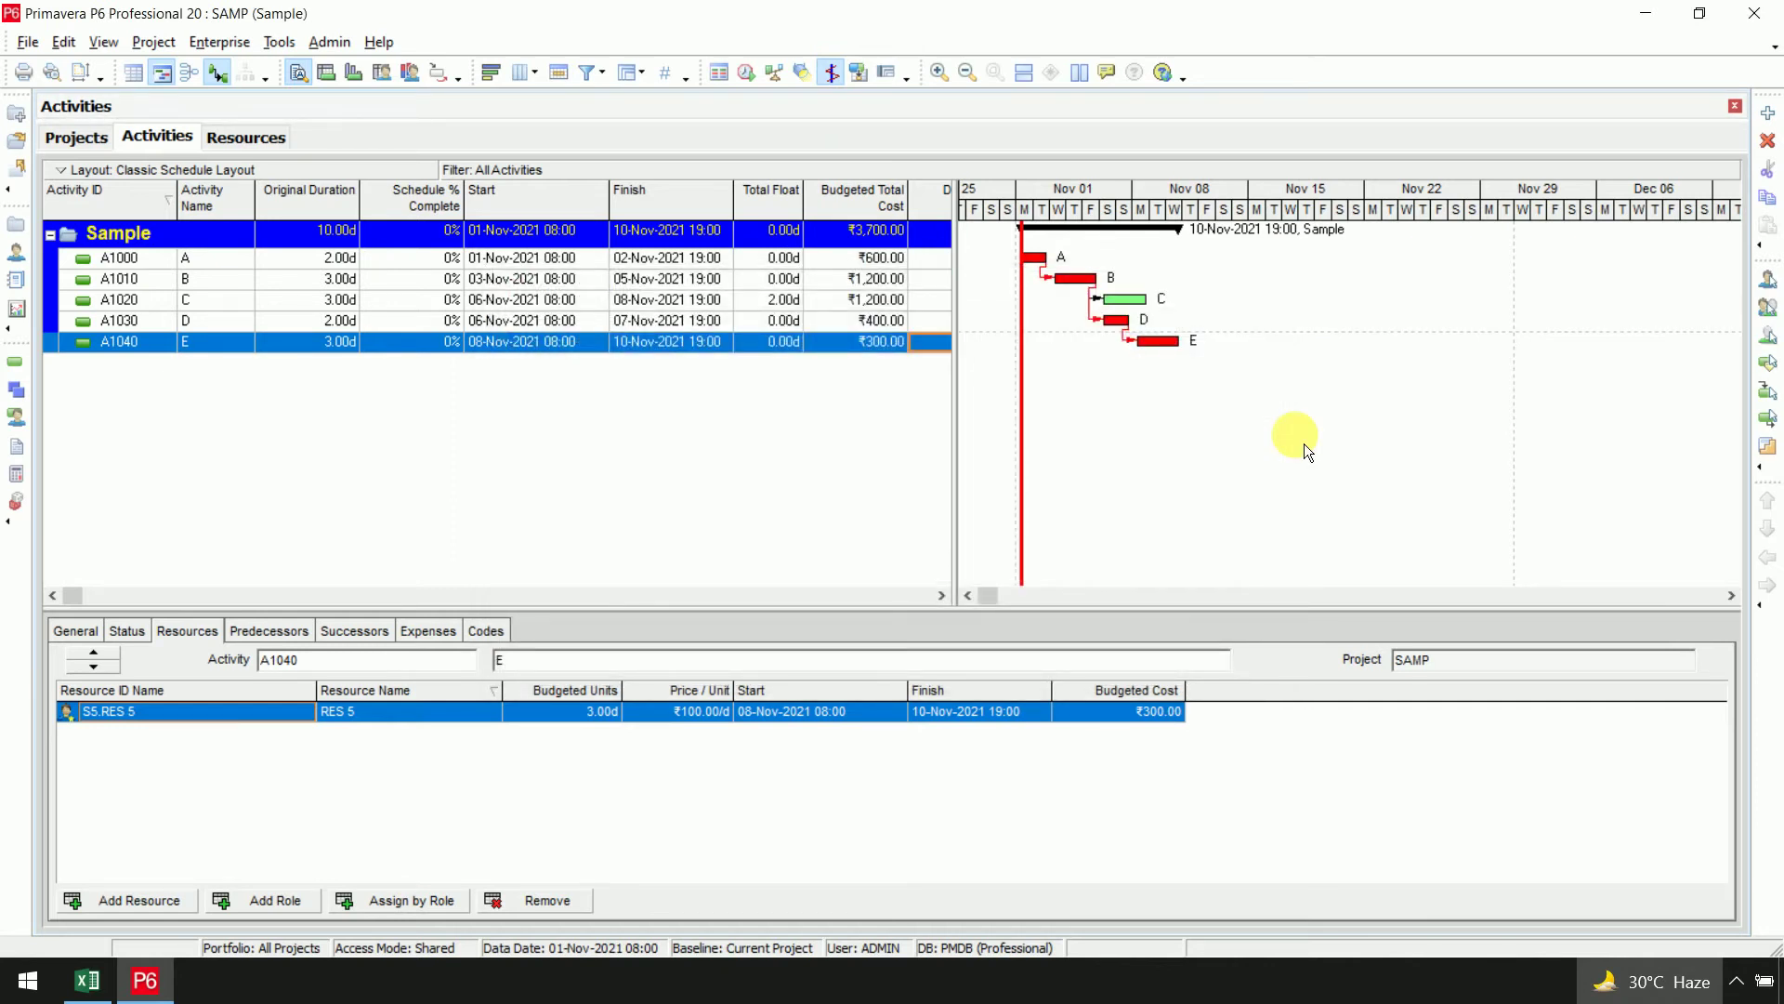
Assign Sample - B1 as both the project baseline and primary user baseline
click(153, 43)
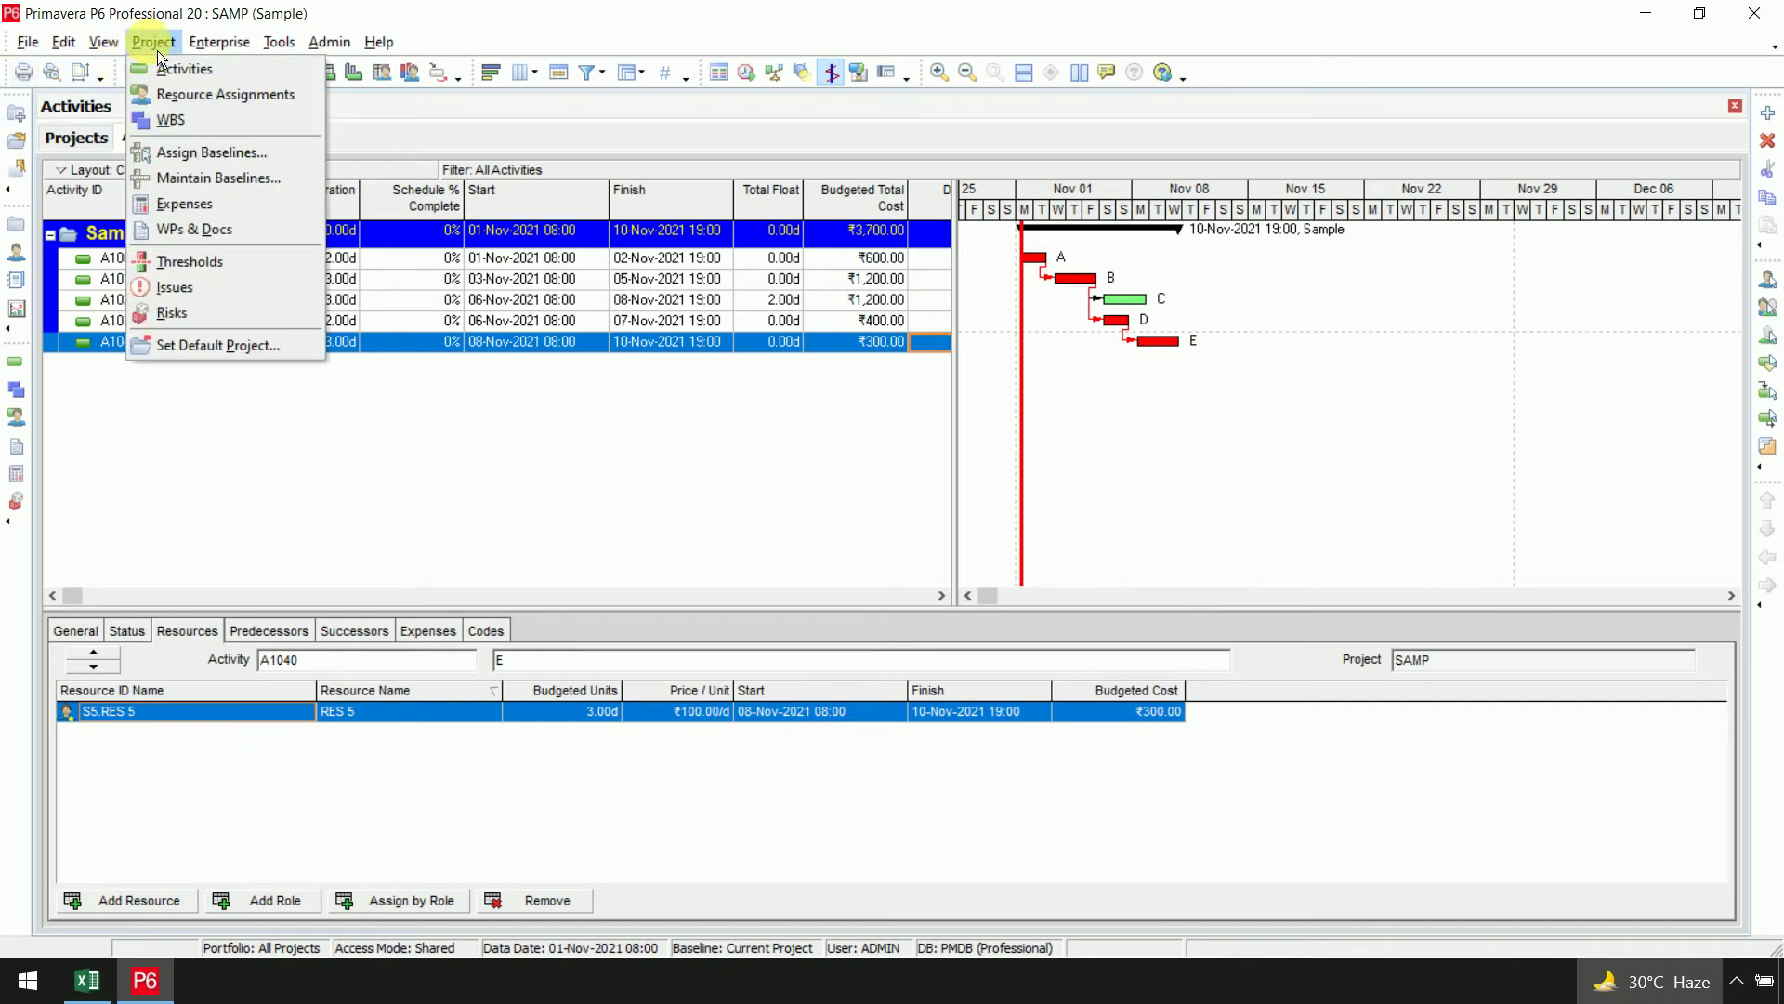
click(264, 162)
click(872, 420)
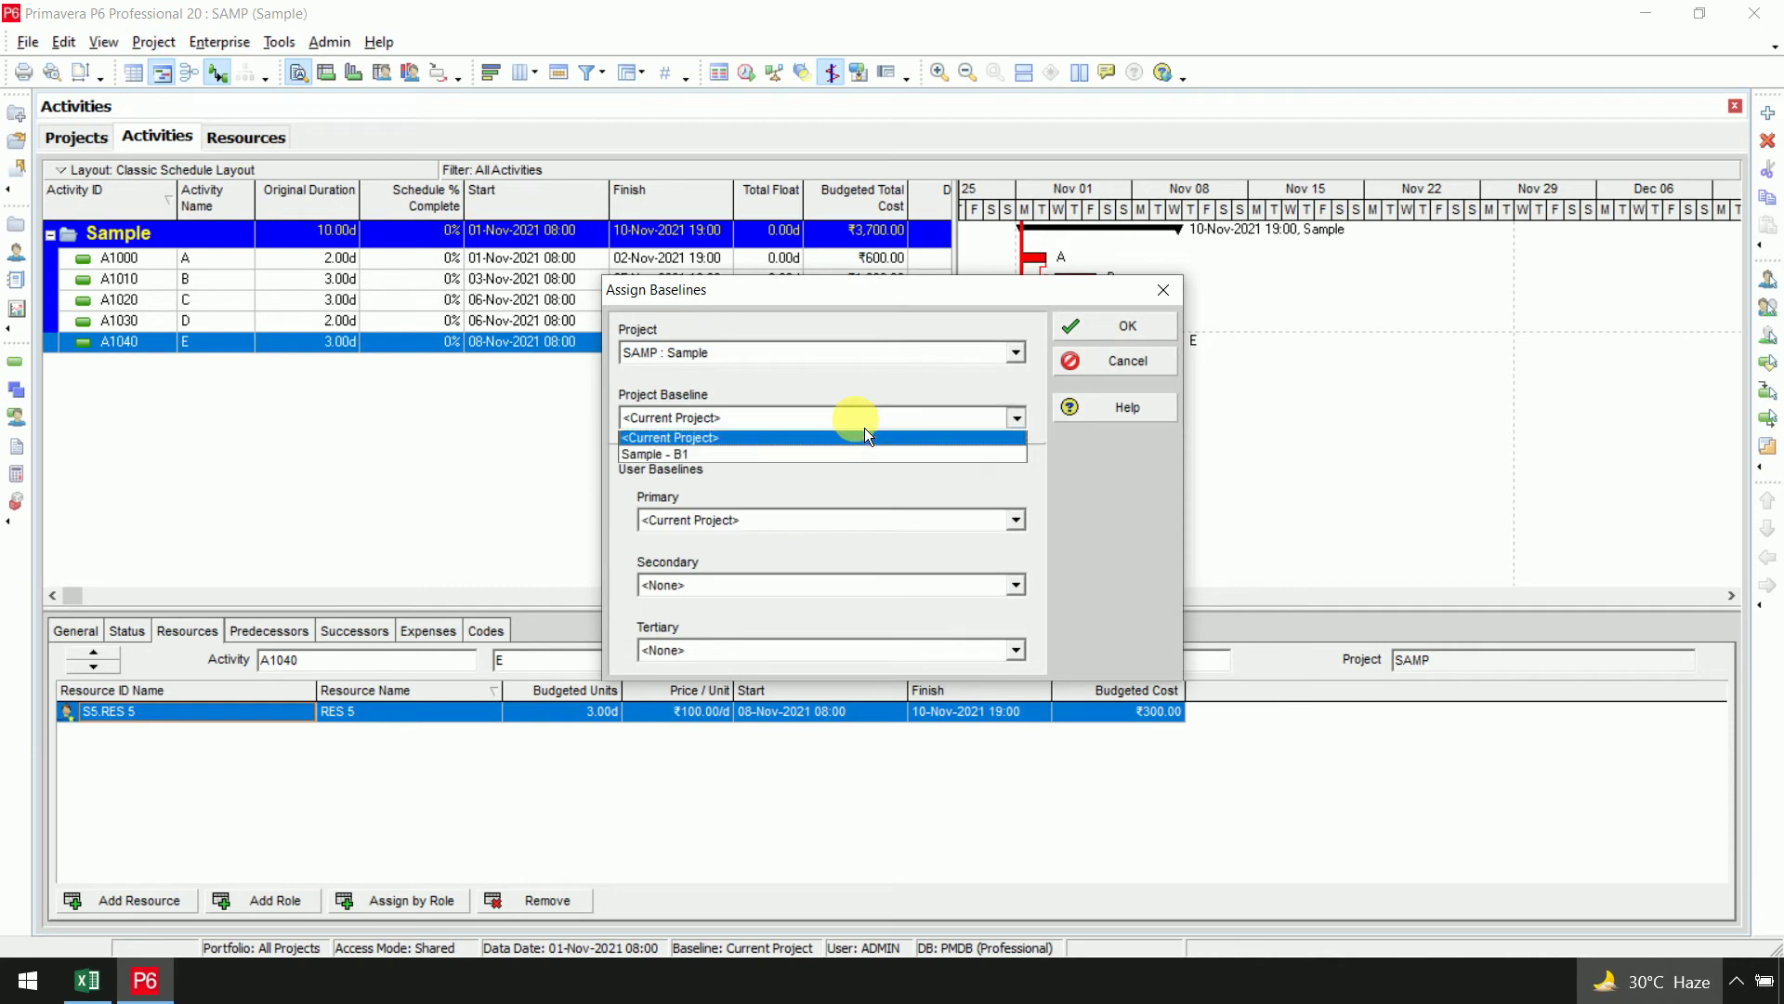
click(840, 462)
click(828, 529)
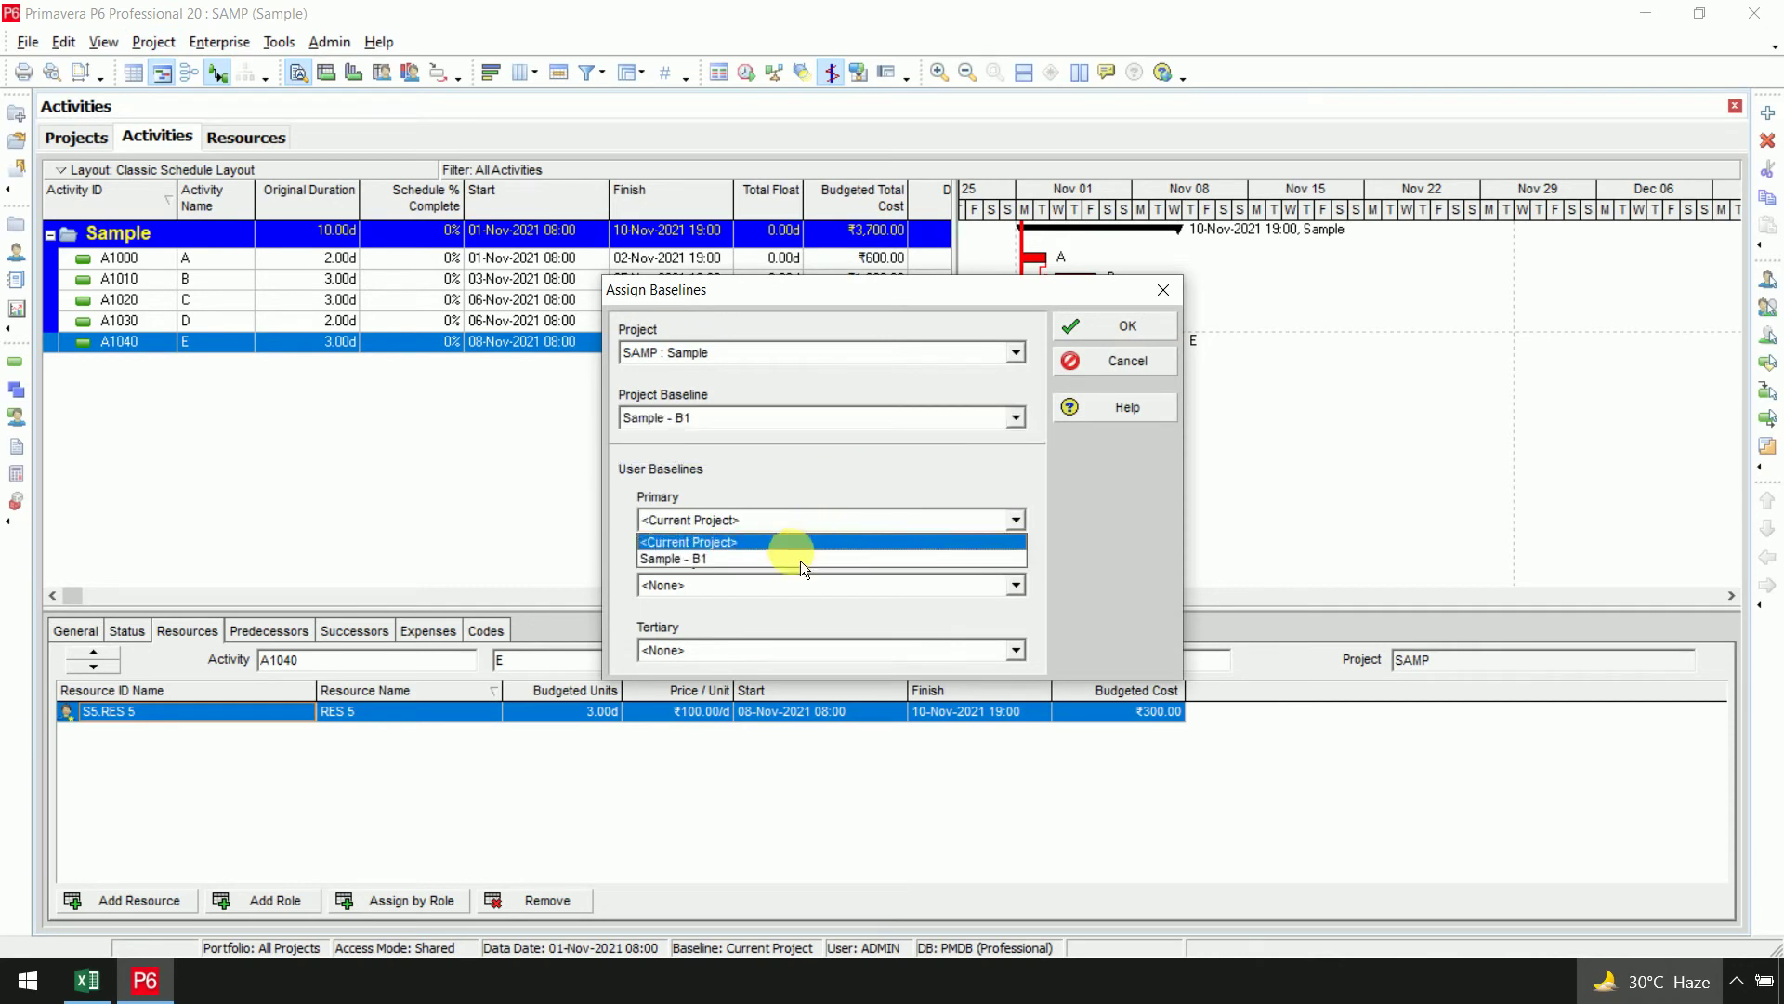
click(799, 560)
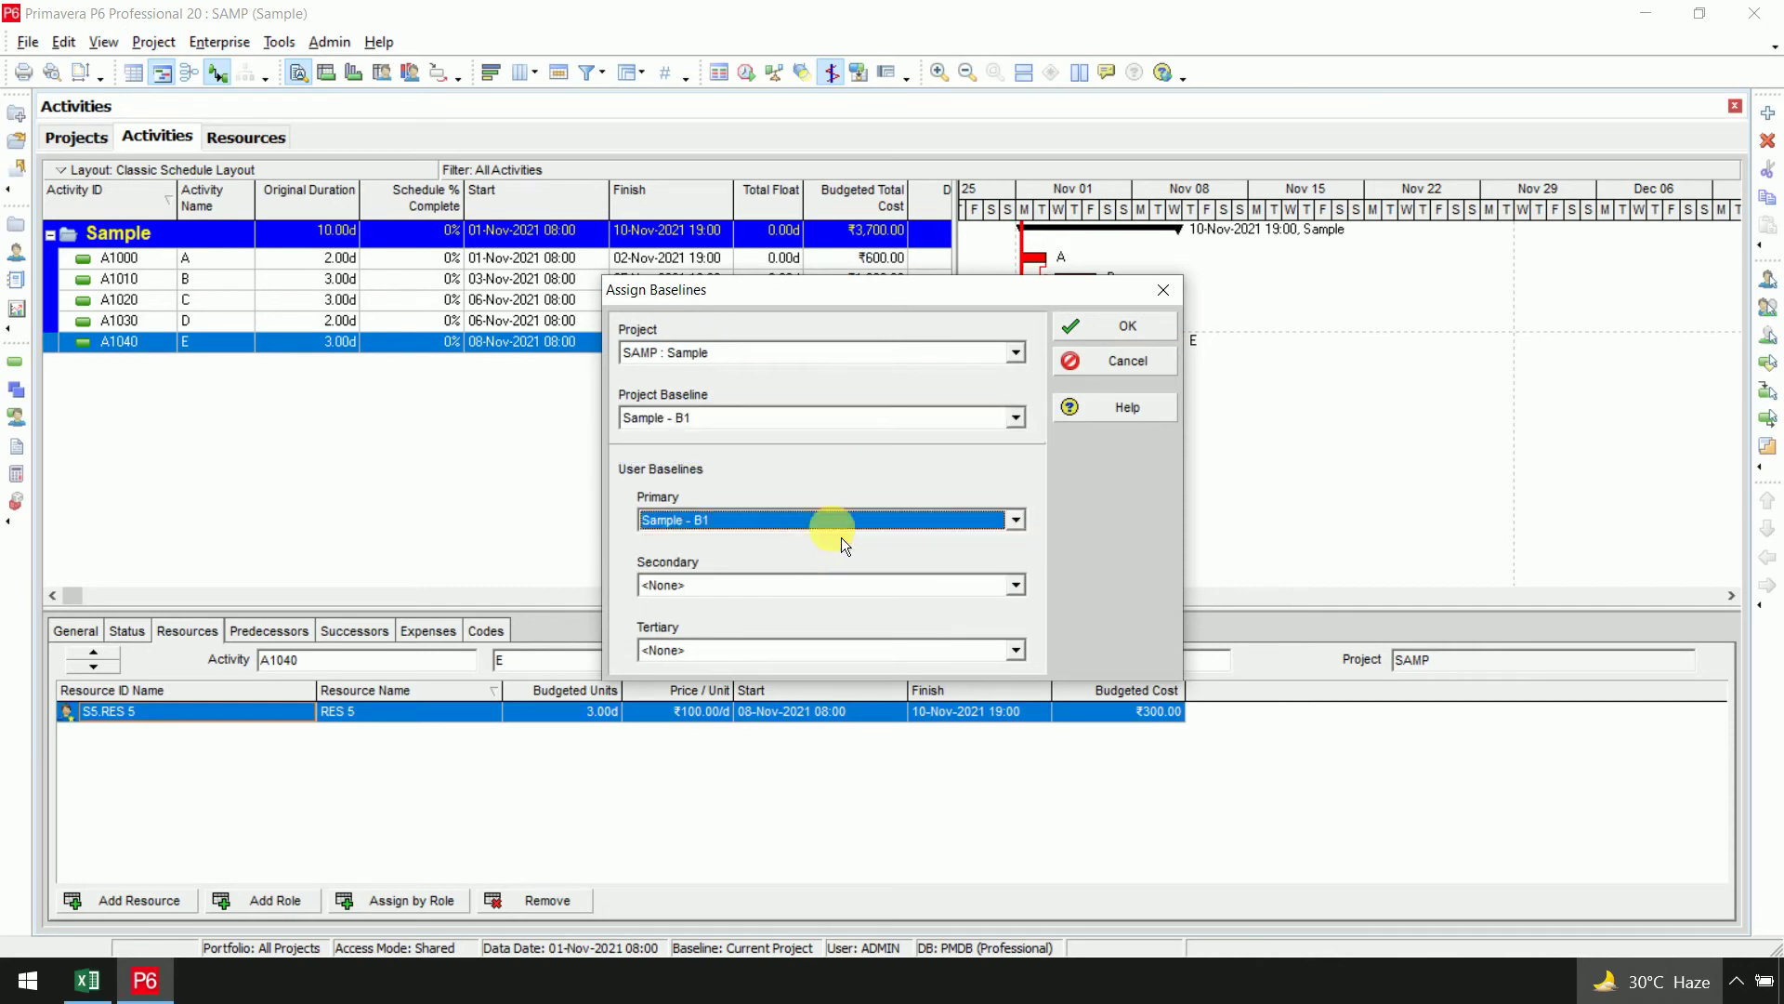
click(1139, 337)
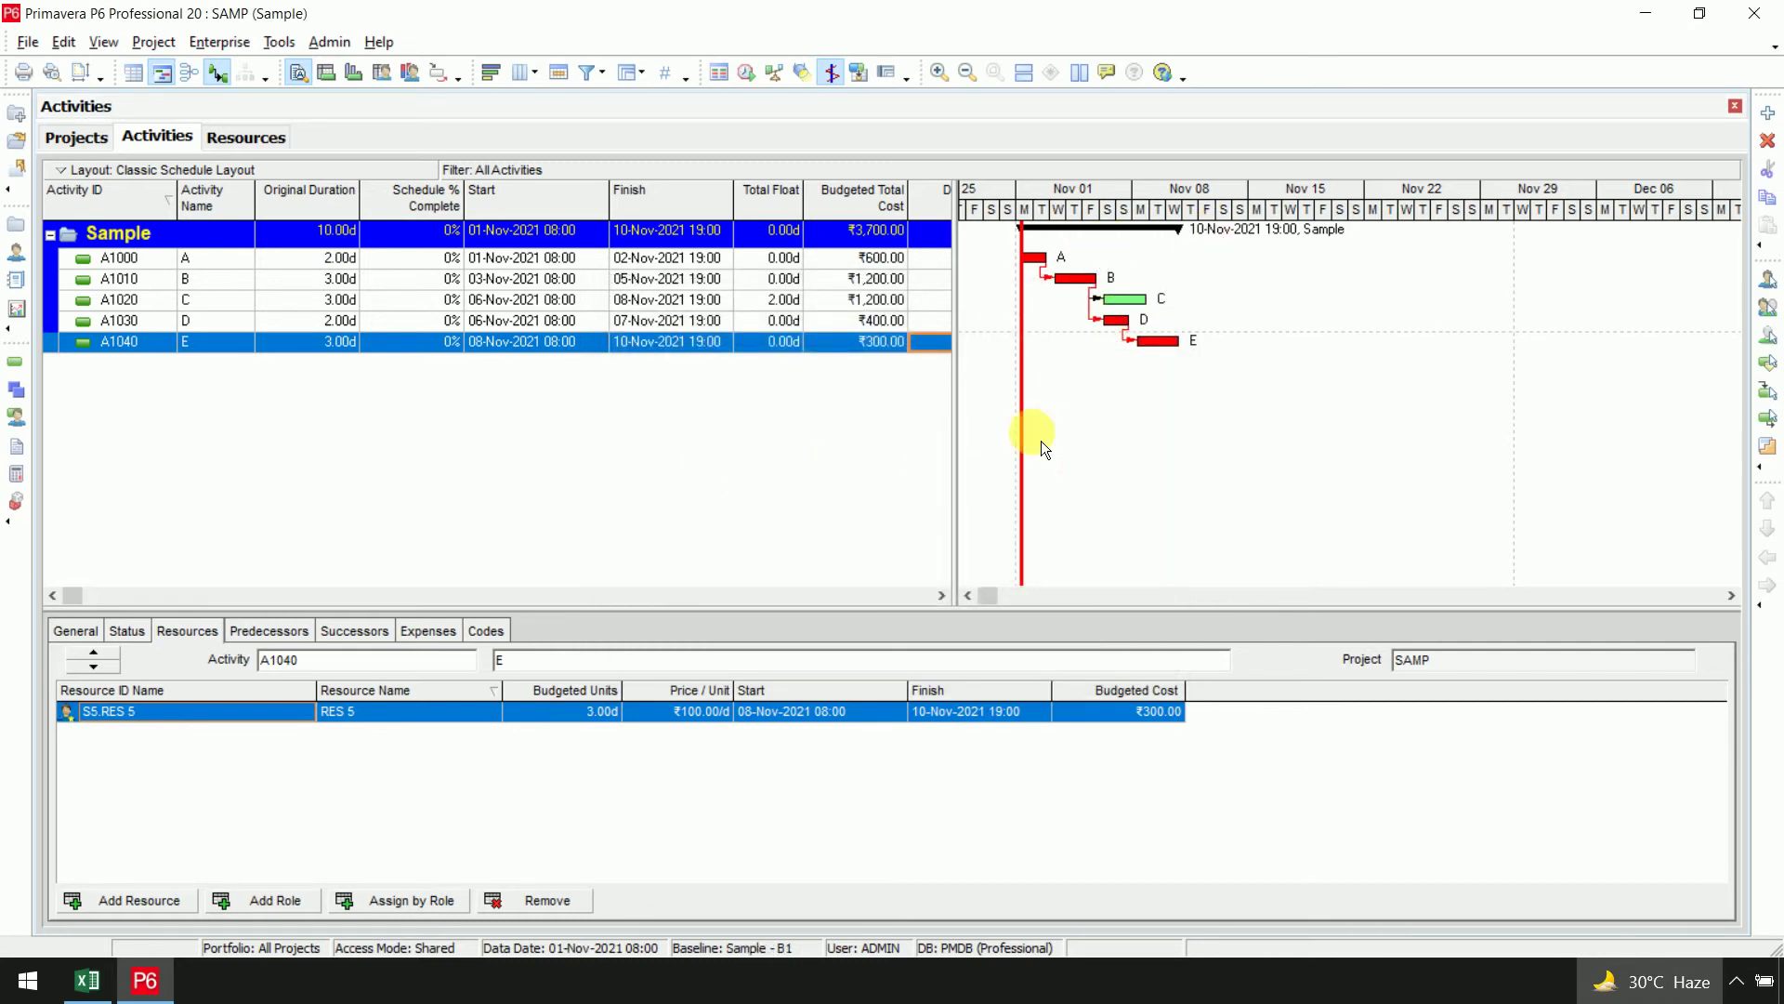
Turn on the Primary Baseline bar with a thicker bar shape in the Gantt chart
right_click(1247, 379)
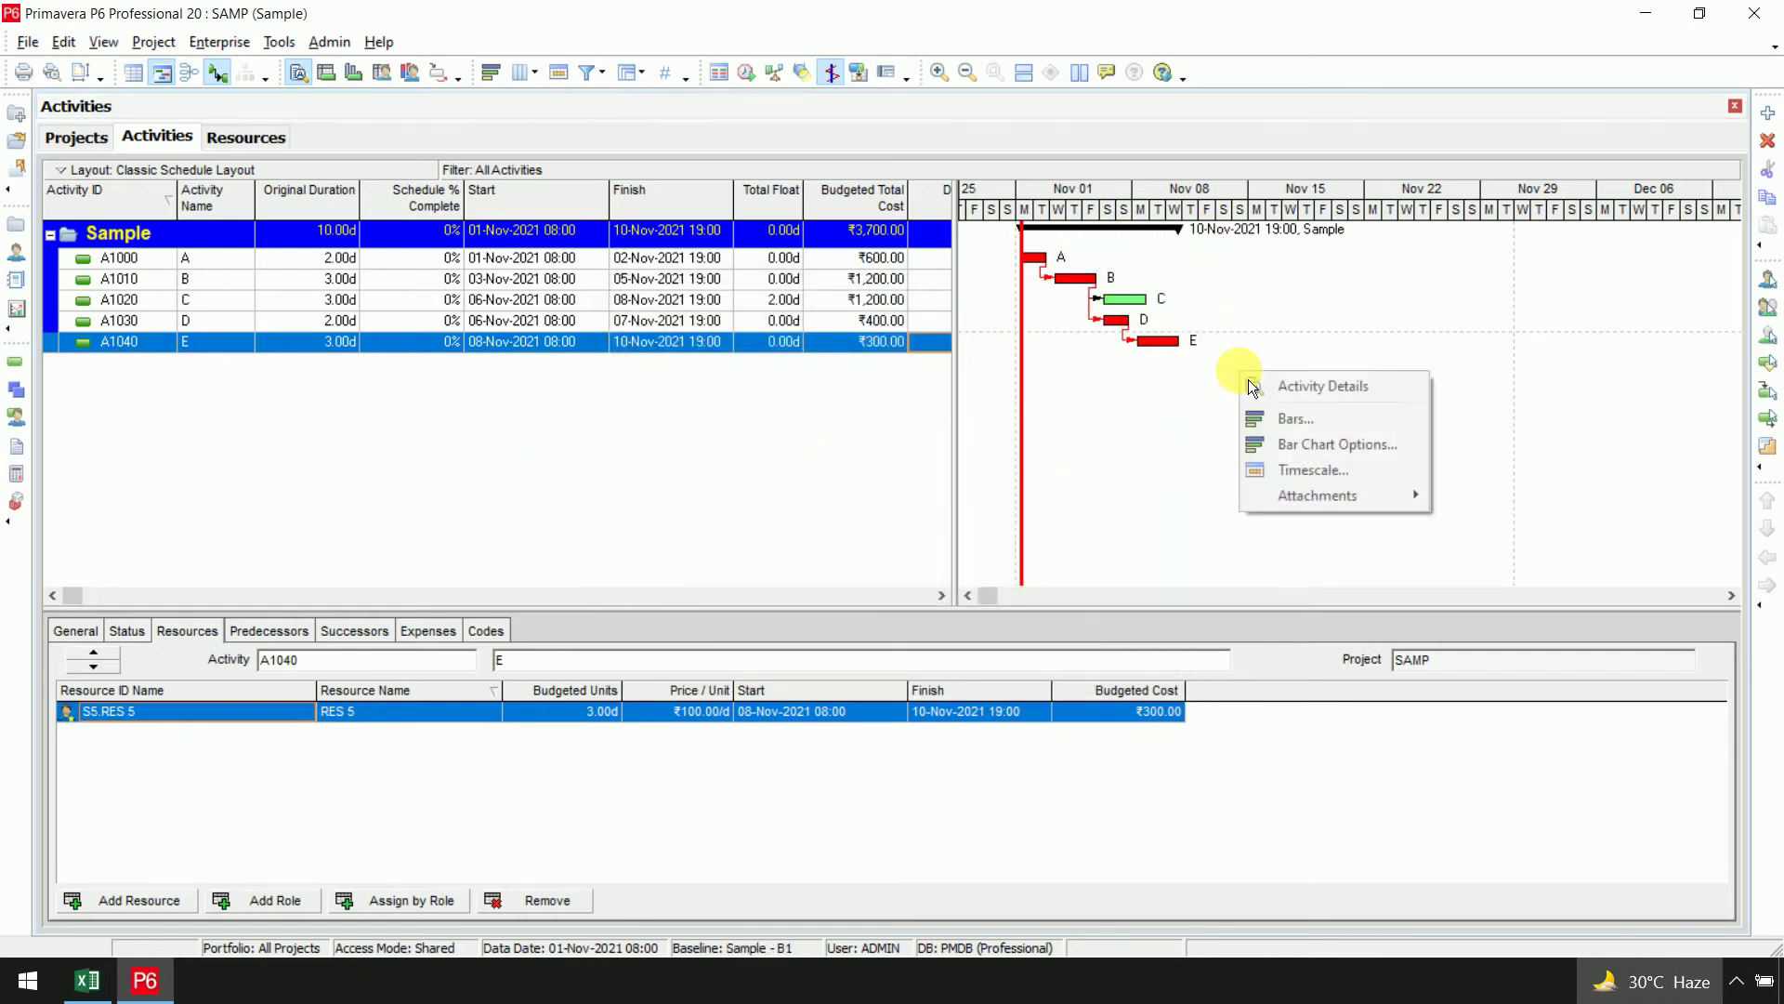
click(1297, 425)
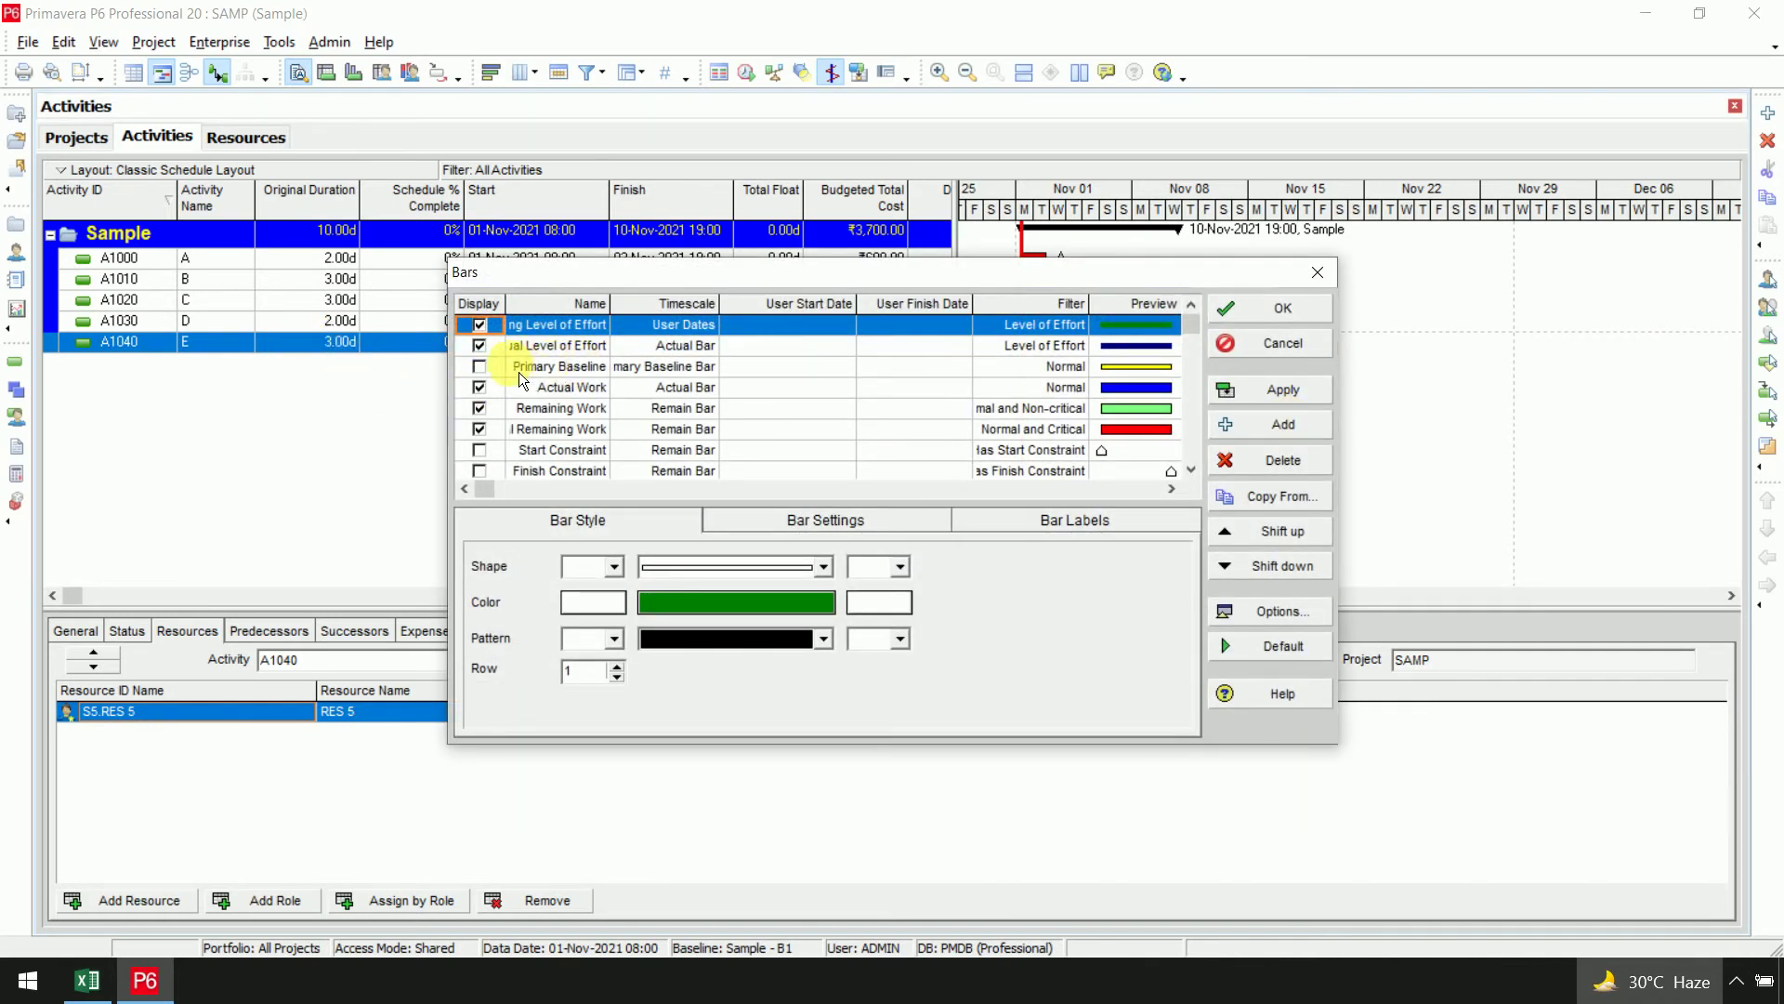
click(489, 375)
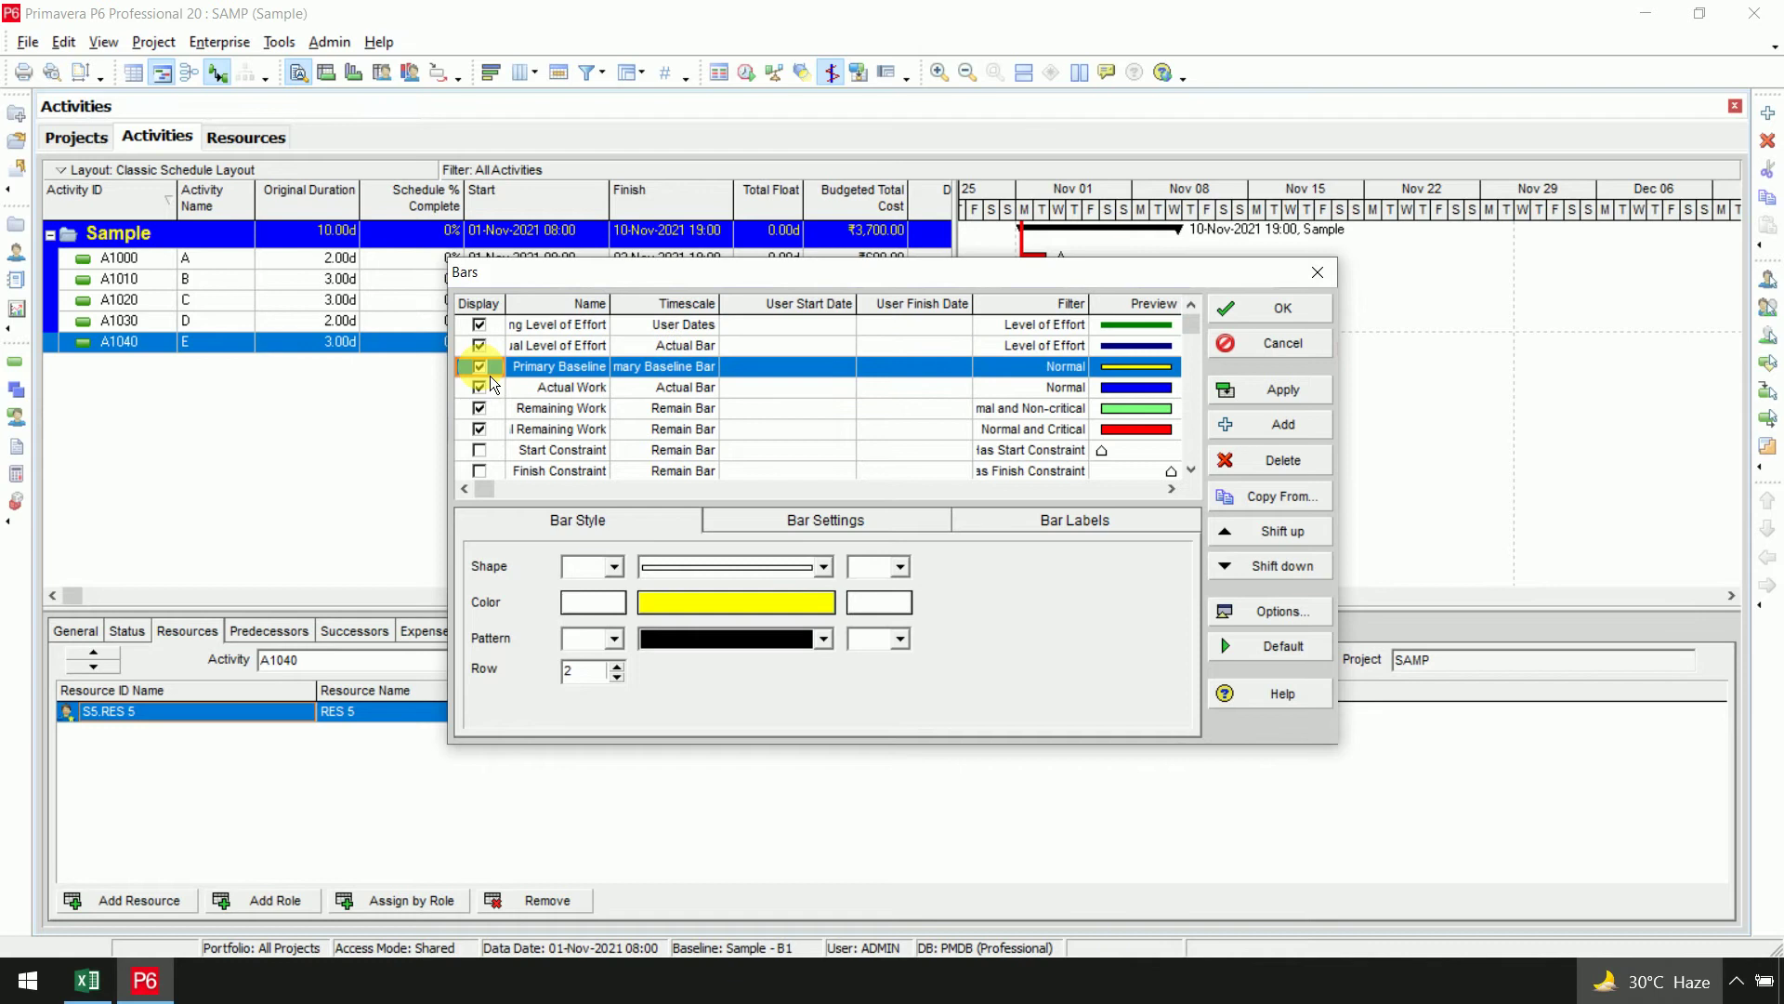
click(824, 567)
click(802, 617)
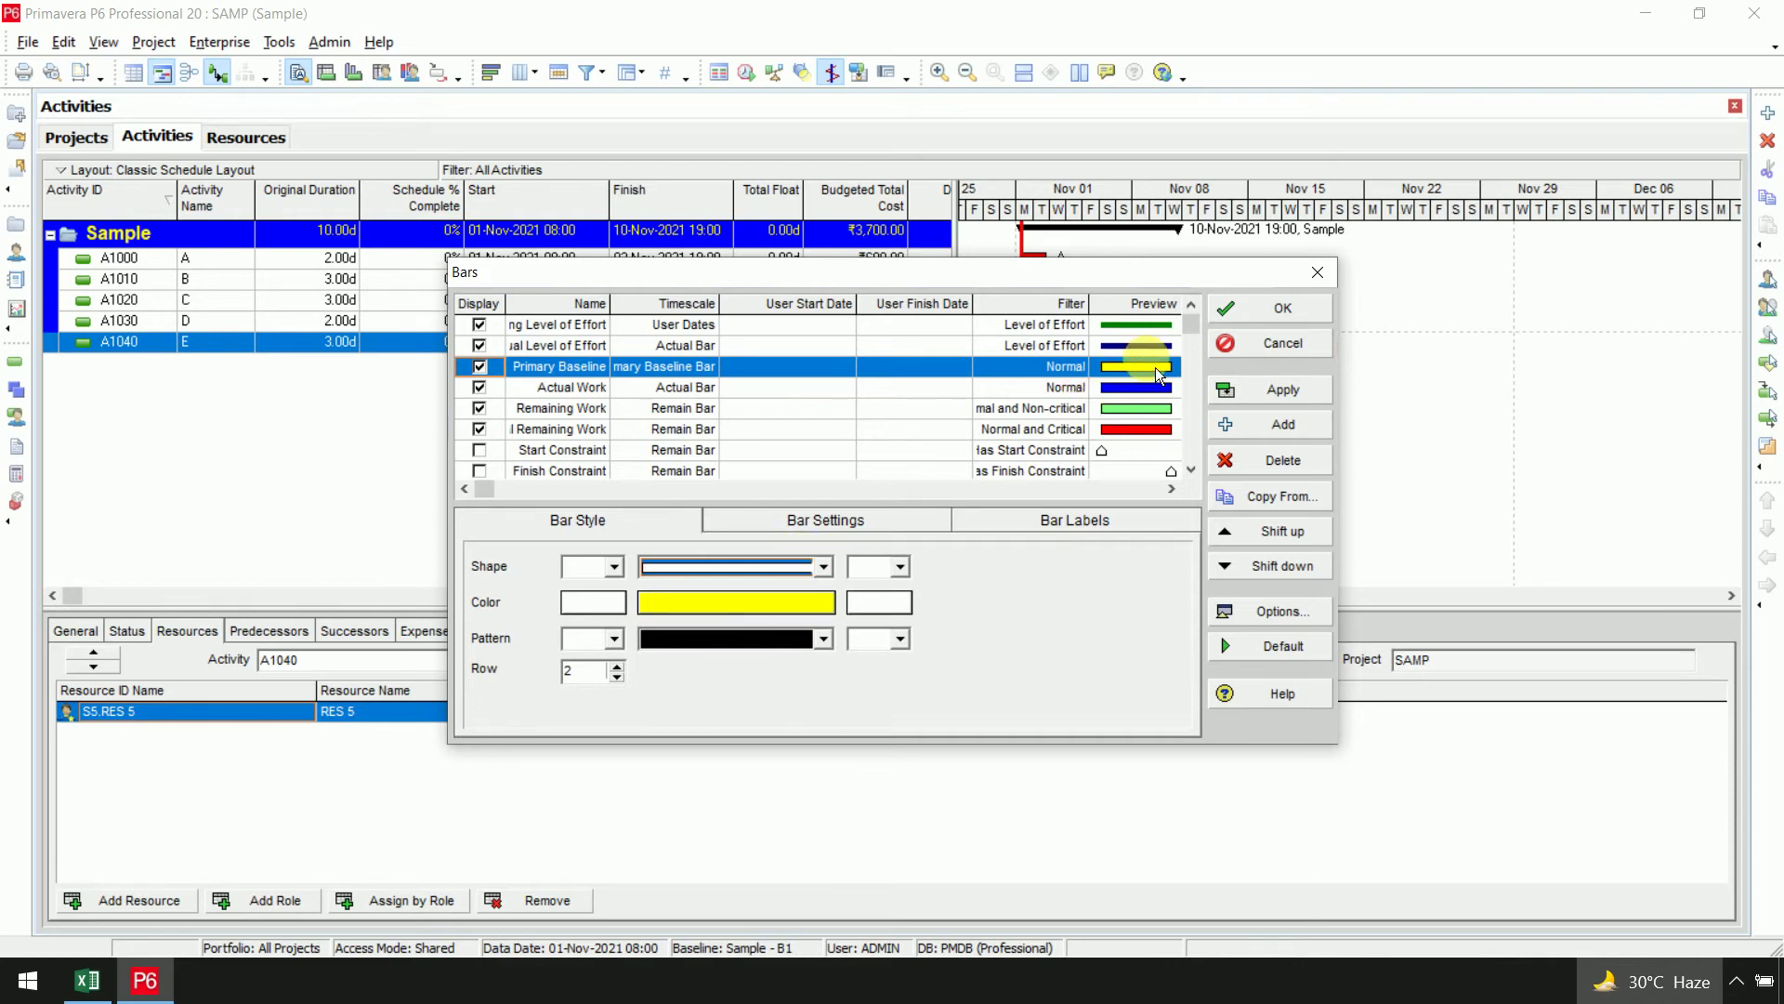
click(1273, 389)
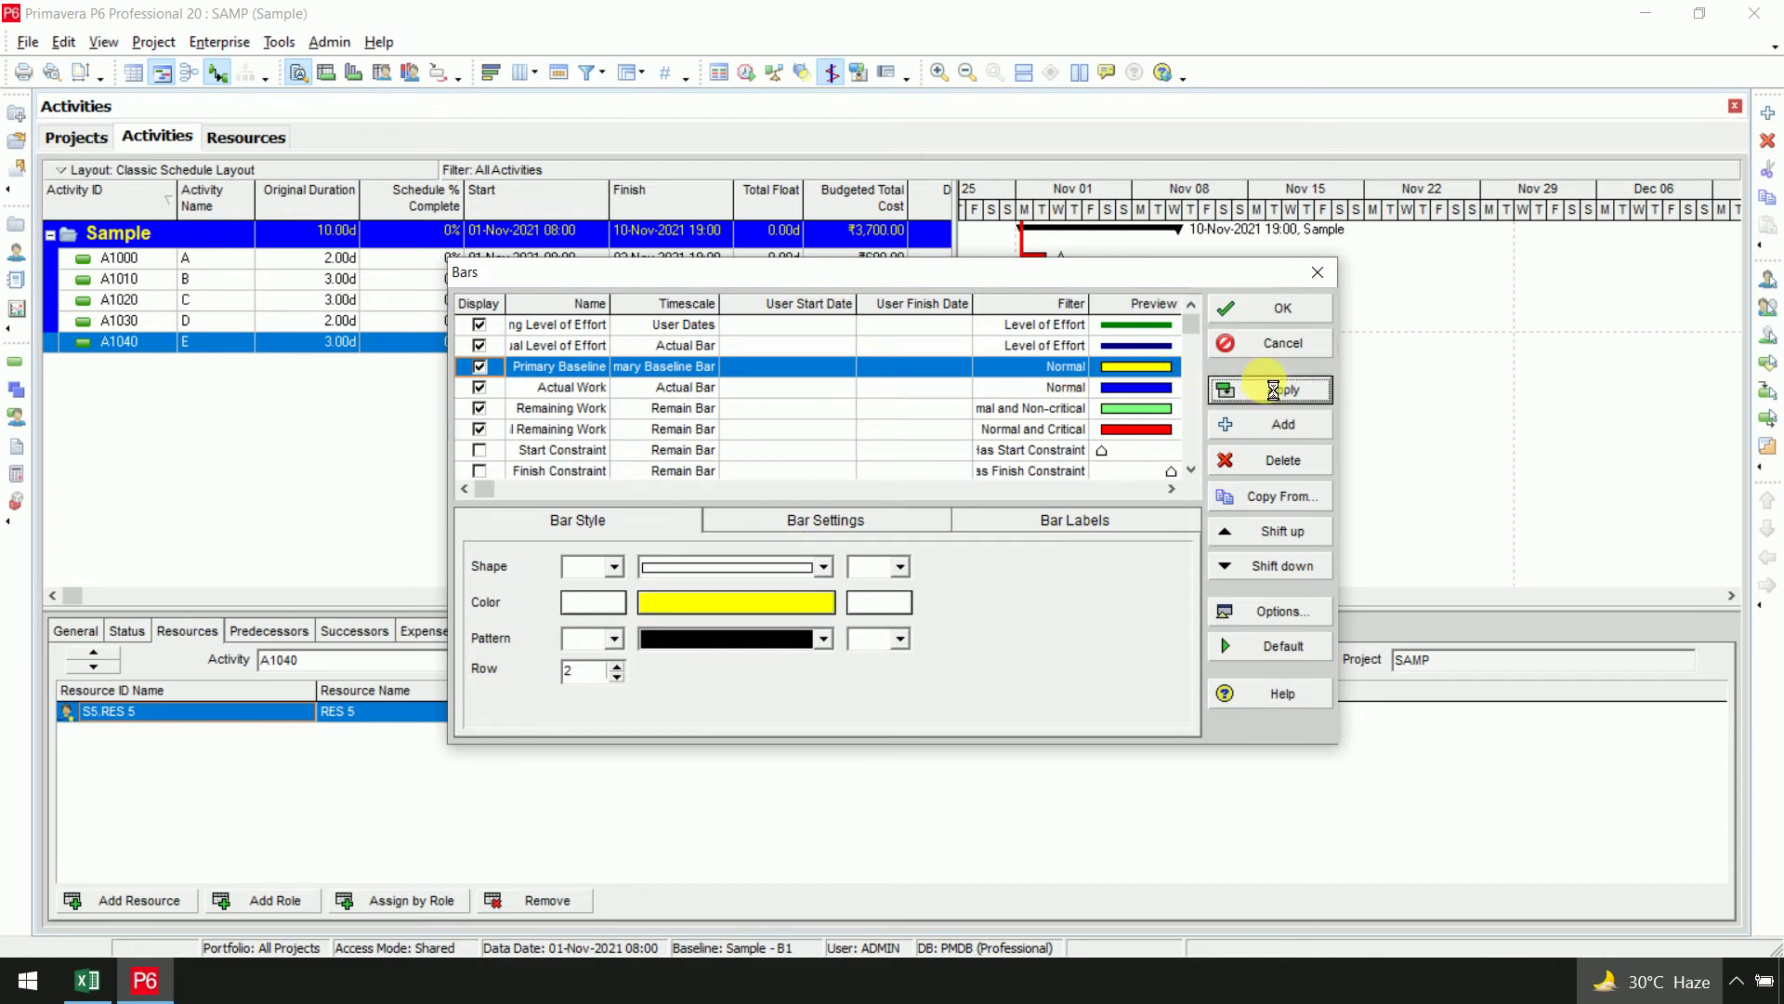
click(1286, 309)
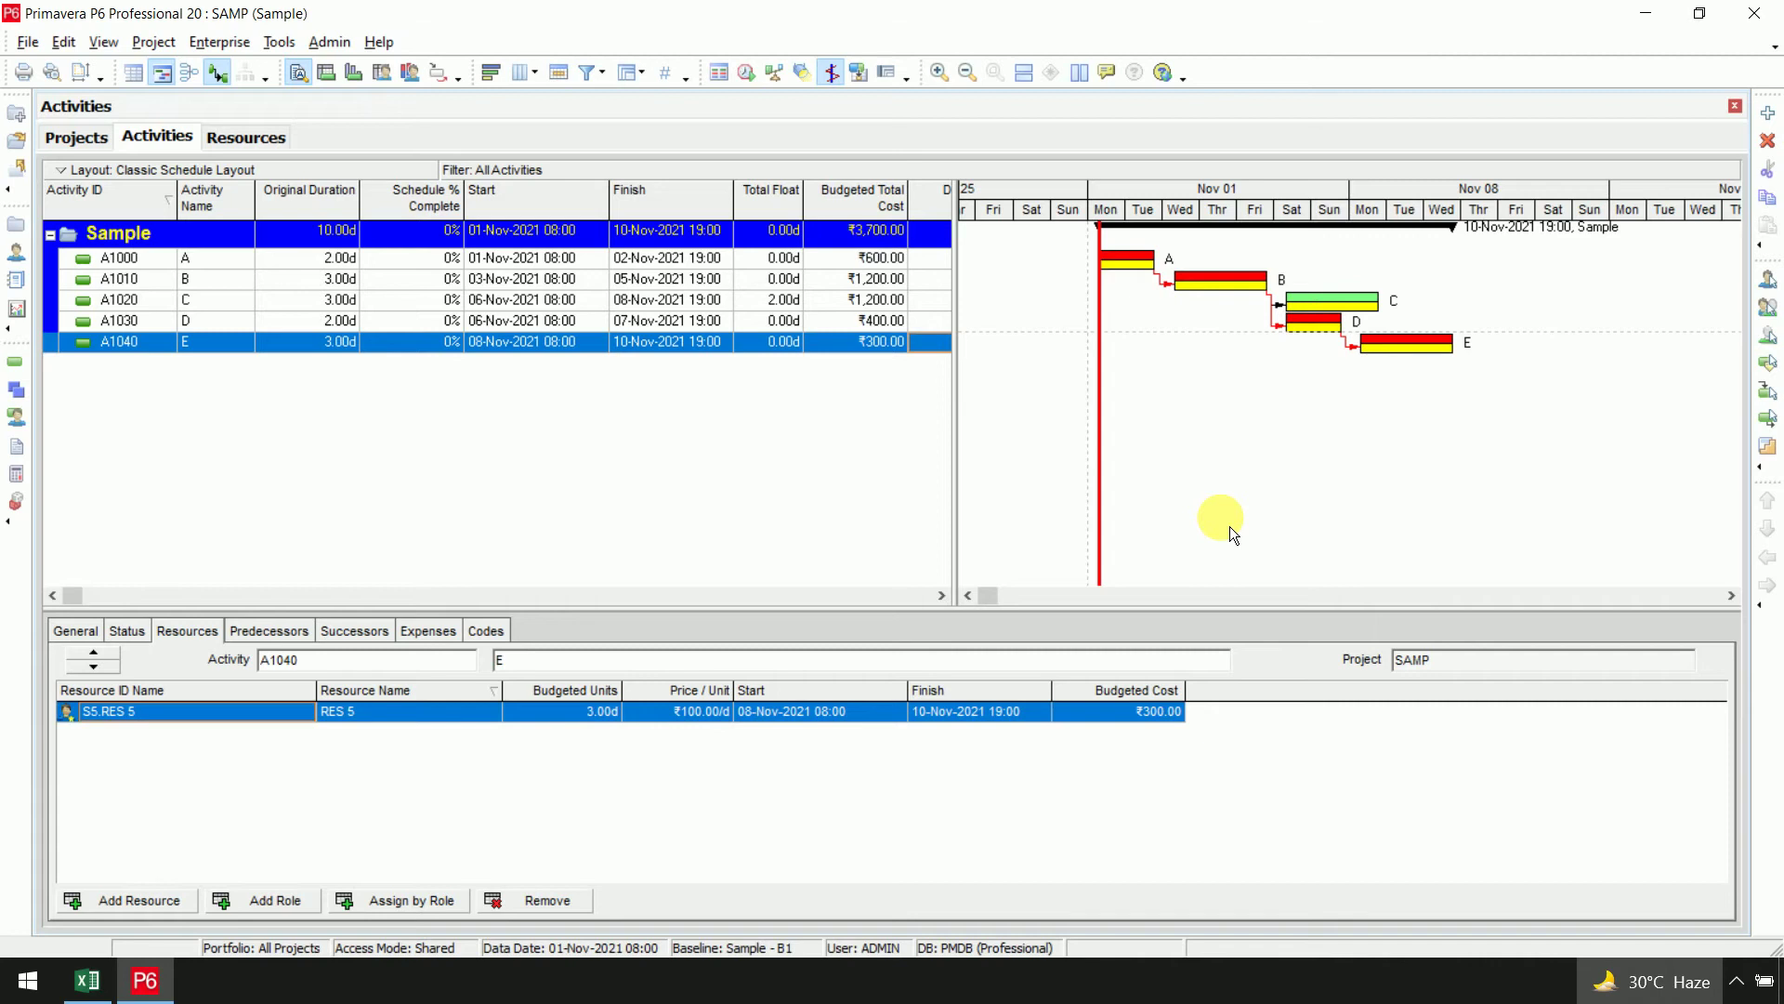
Switch to the EVA simple problem workbook and select the Site Report table C15:E22
click(88, 980)
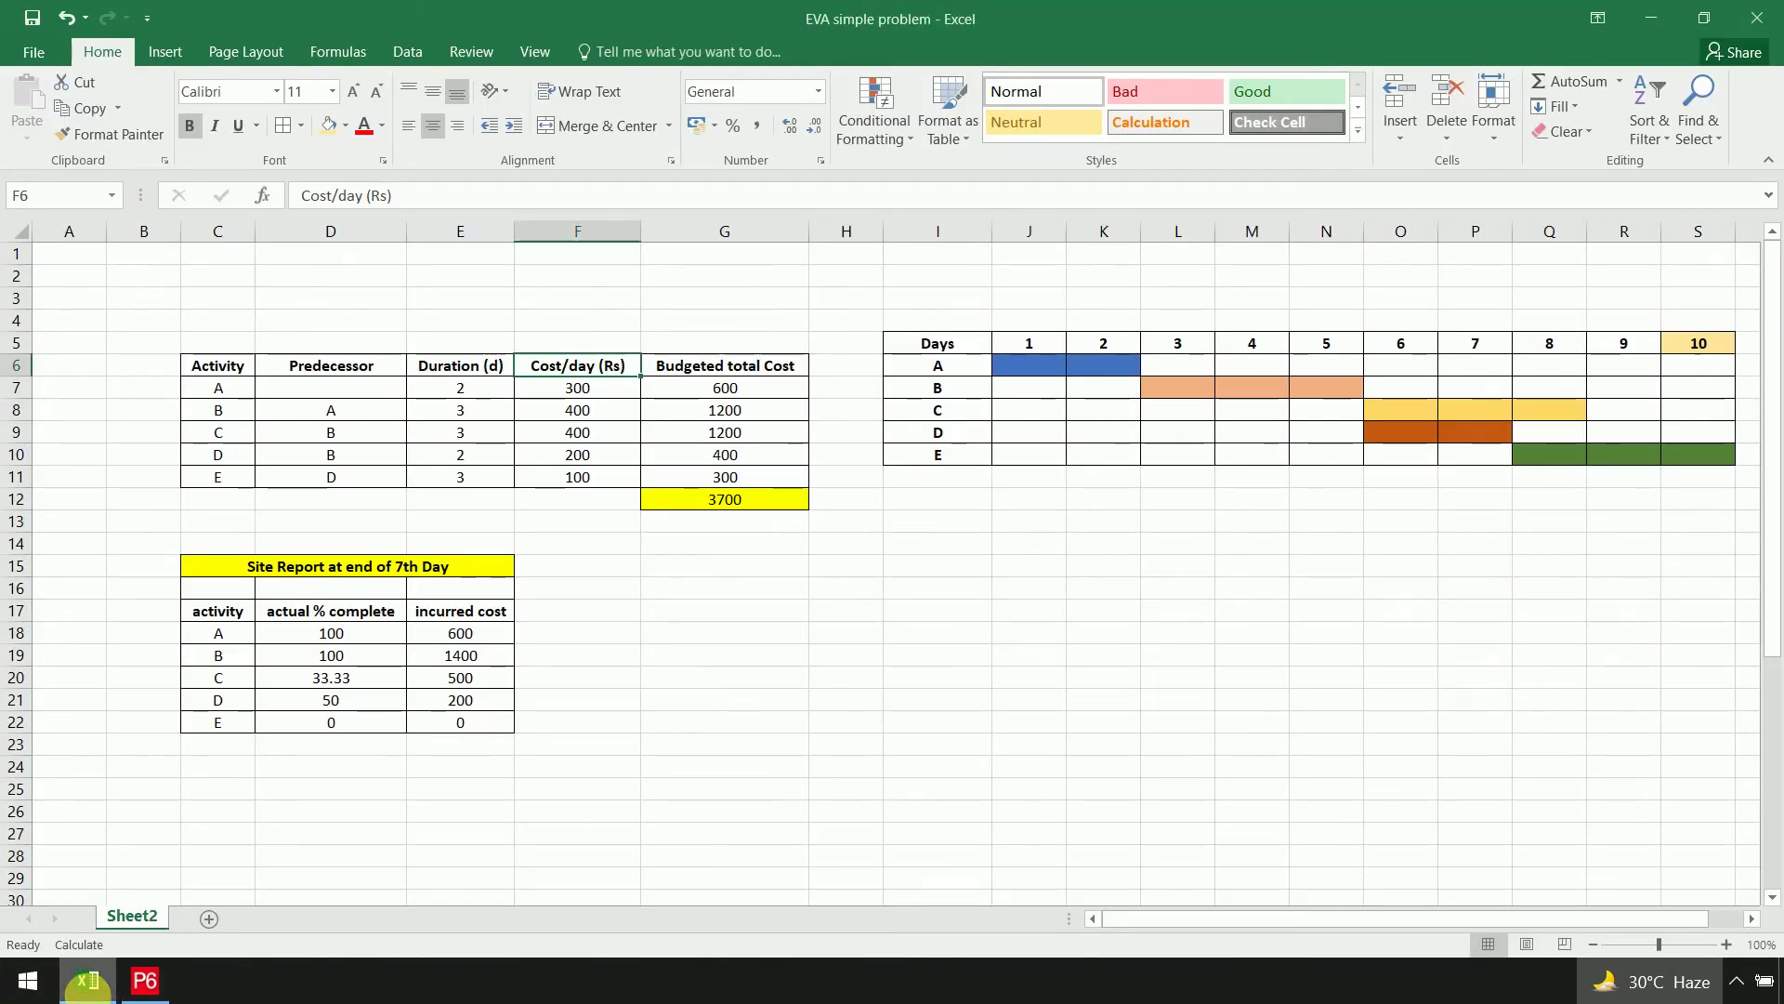
drag(239, 568, 478, 727)
click(823, 707)
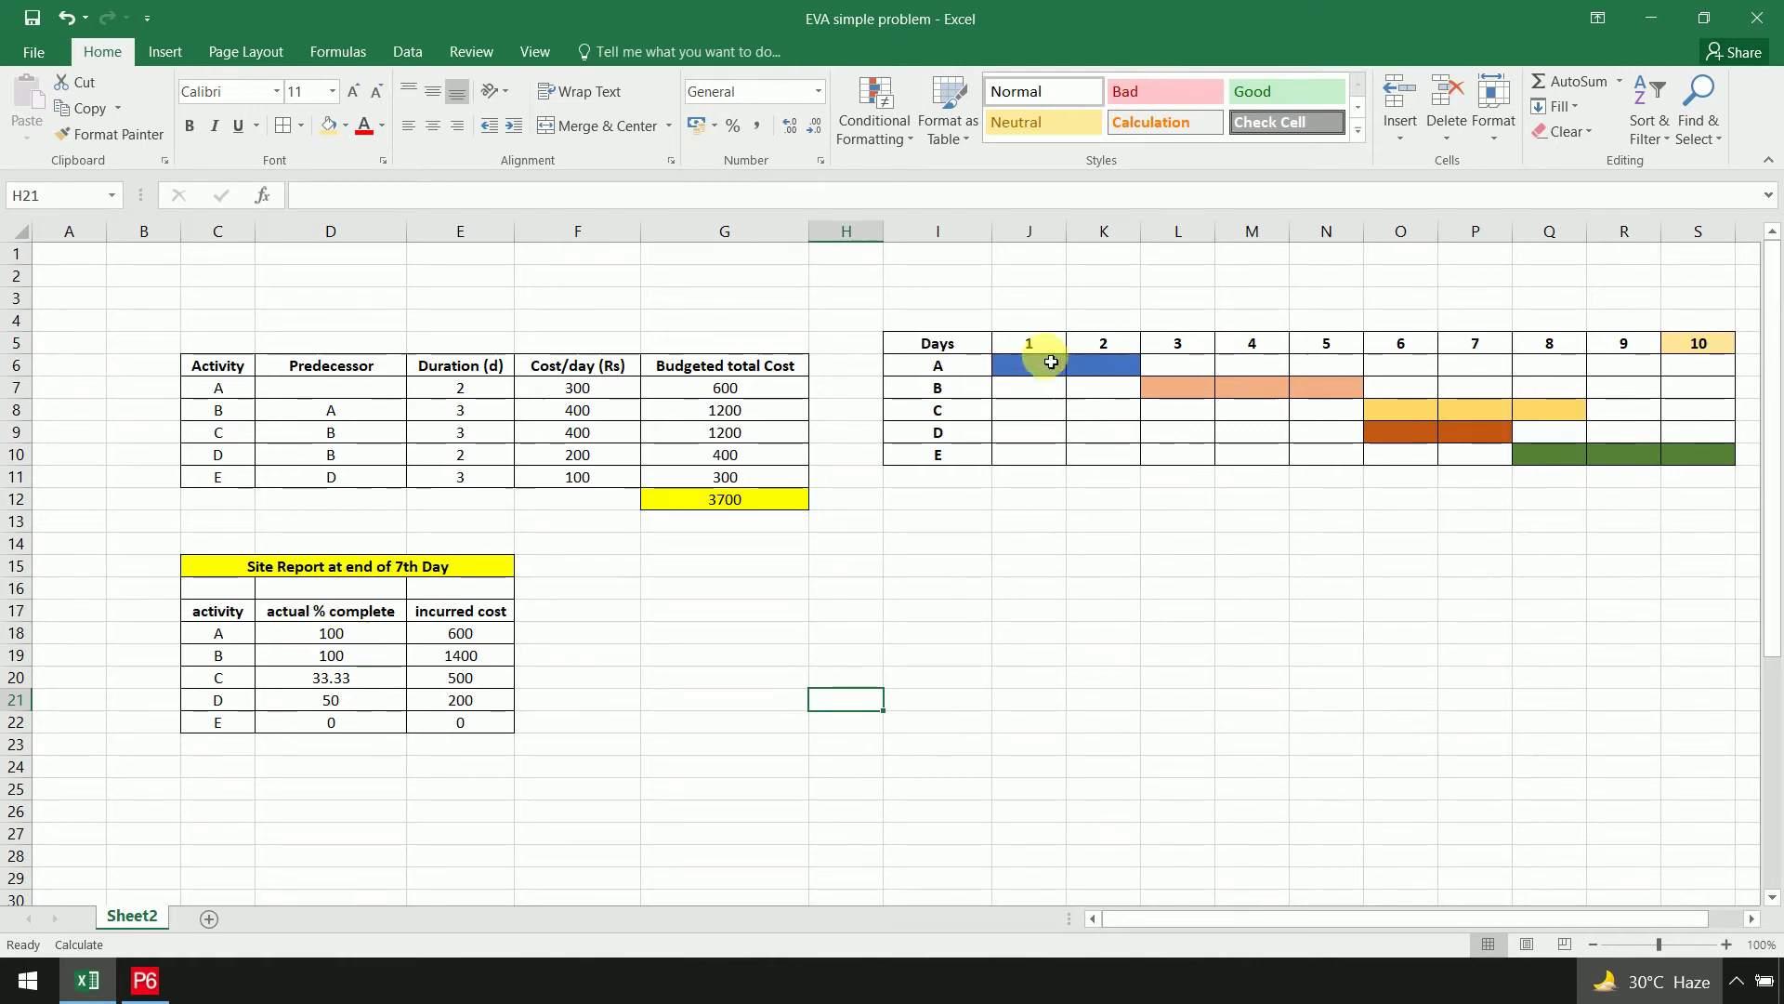
Review the day bars for activities A–D across days 1 to 6, leaving fill colours unchanged
drag(1044, 368, 1332, 406)
click(1187, 394)
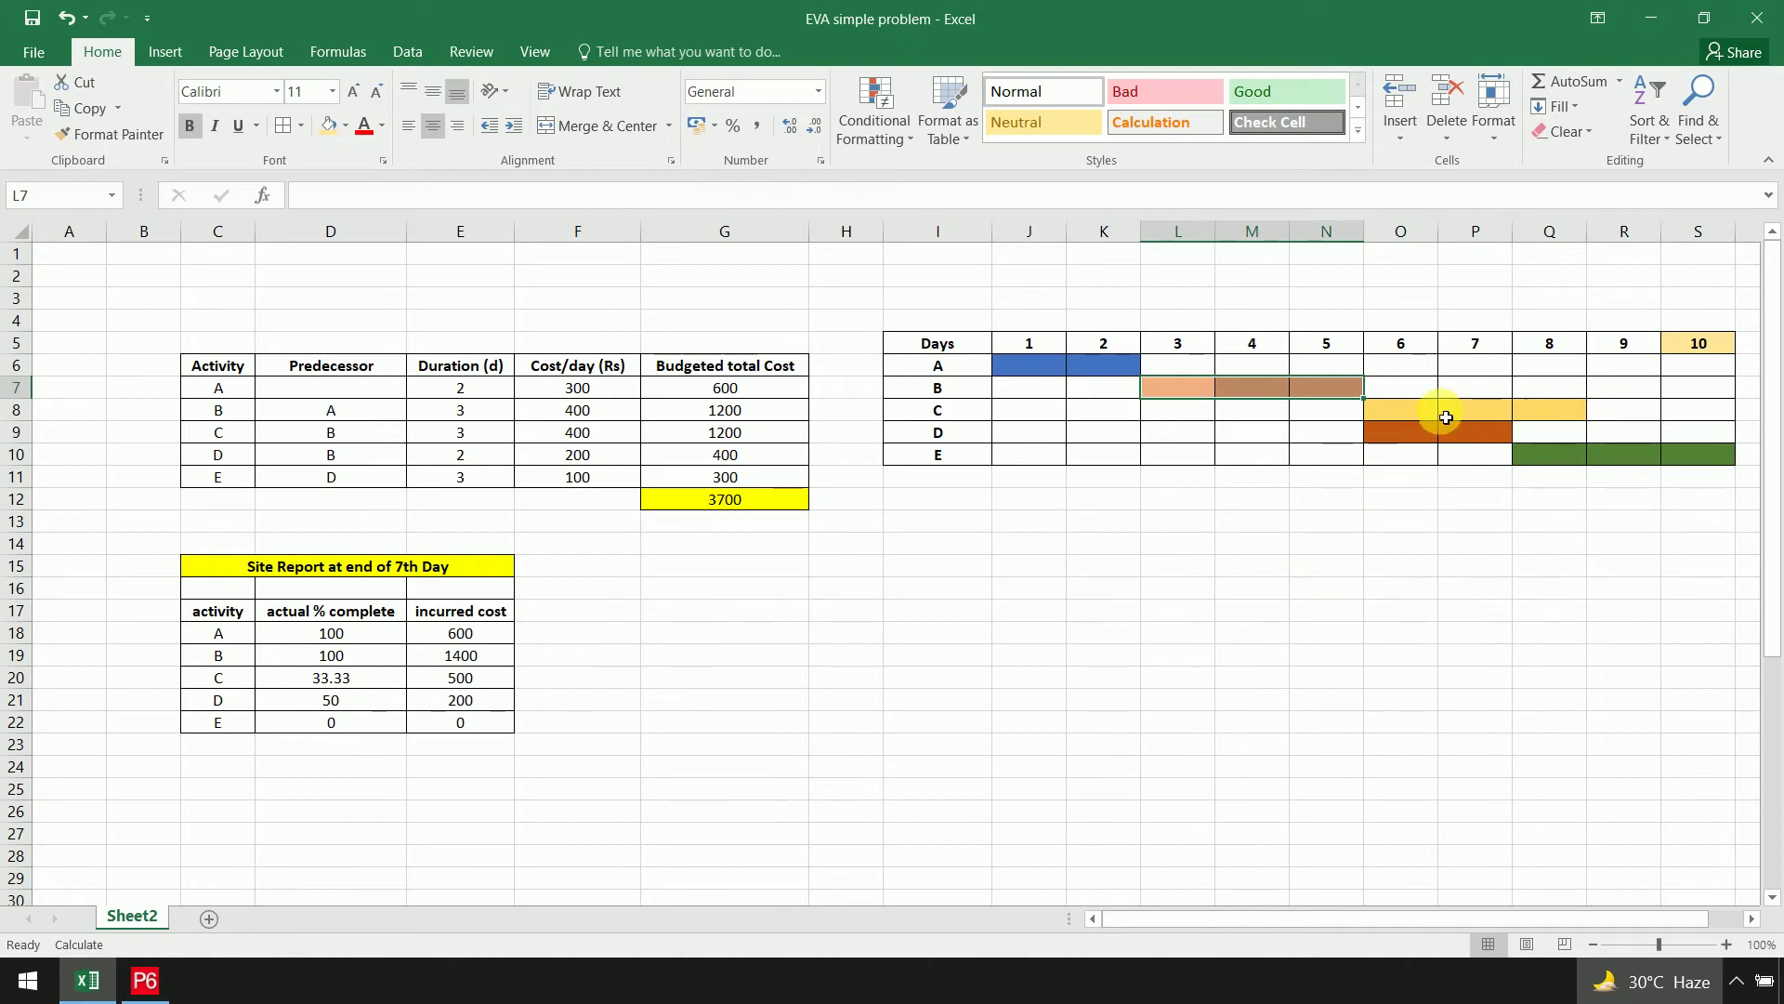
click(1410, 415)
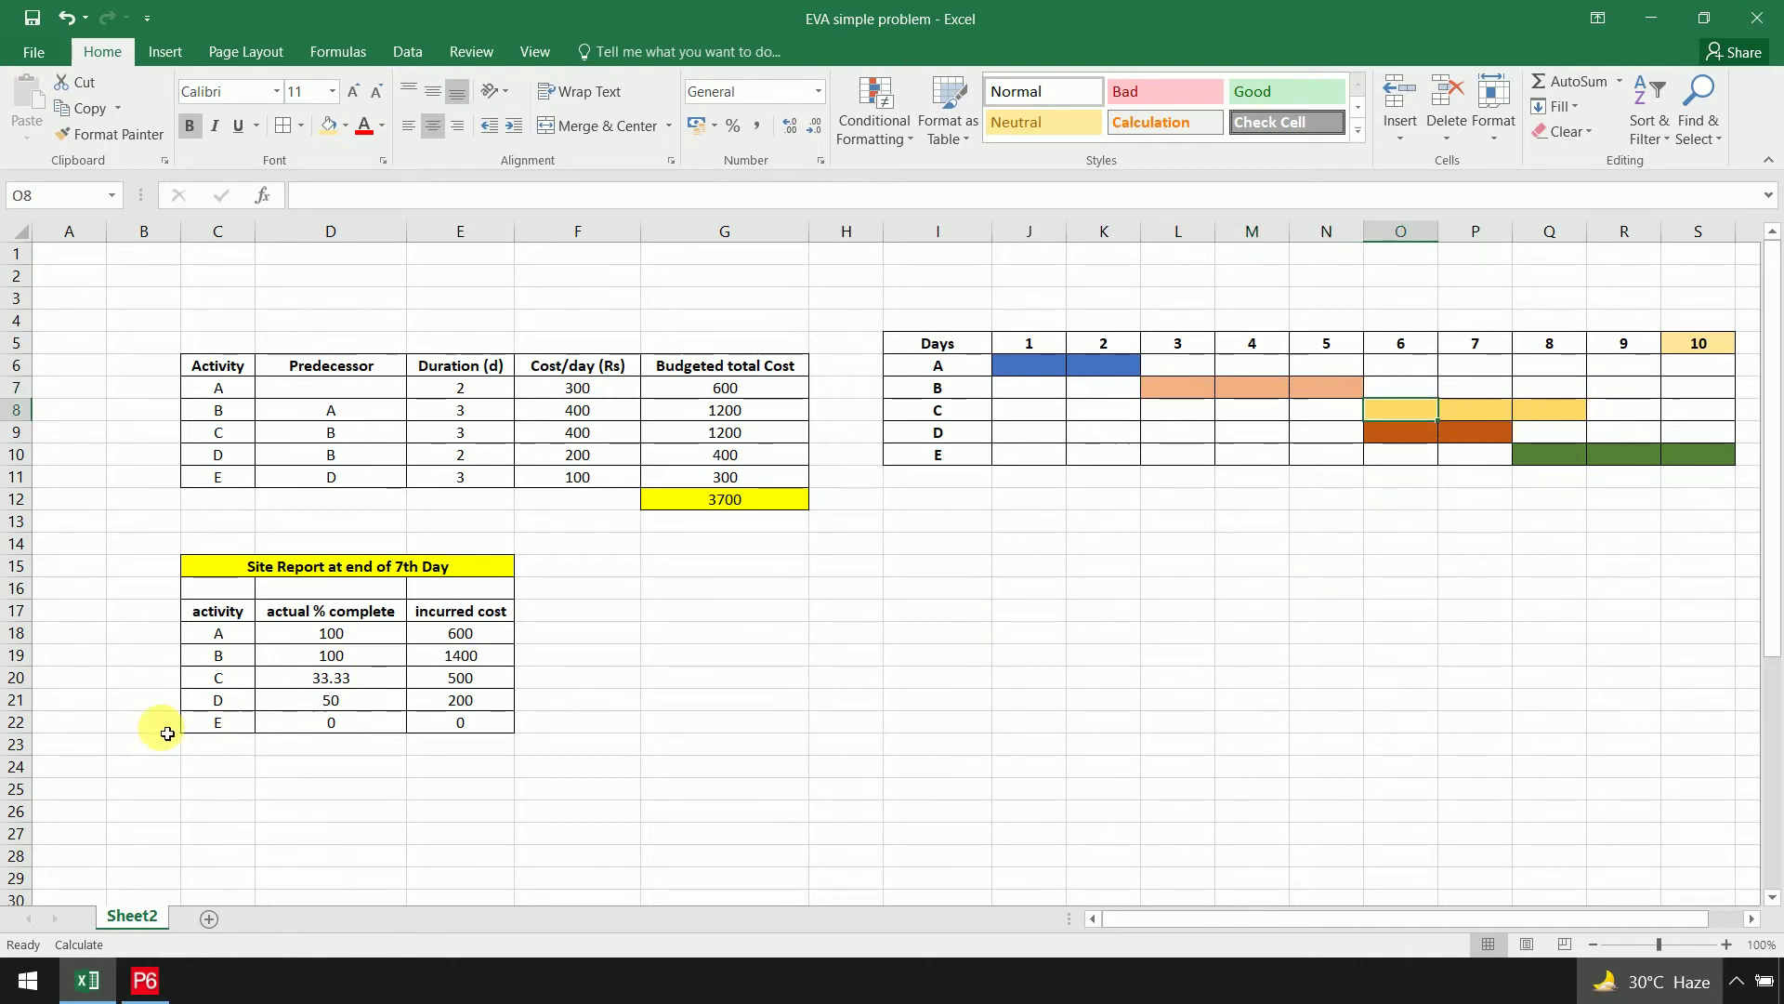
click(1419, 435)
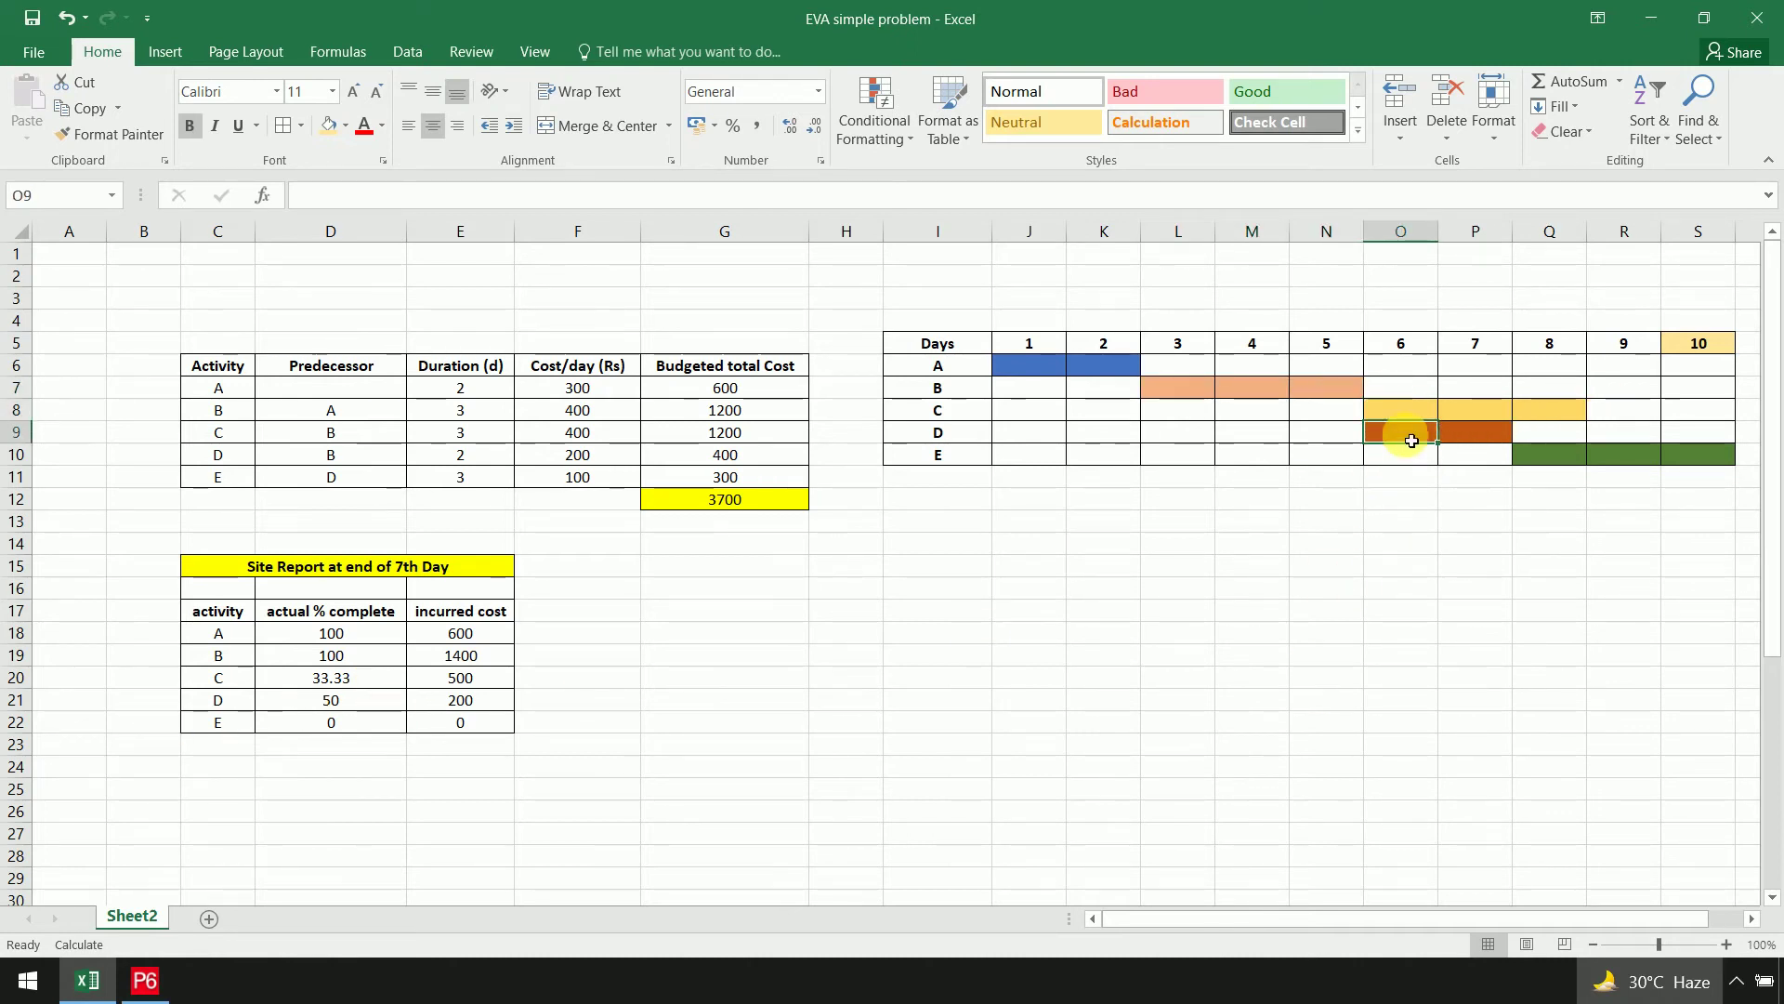
drag(1034, 364, 1425, 462)
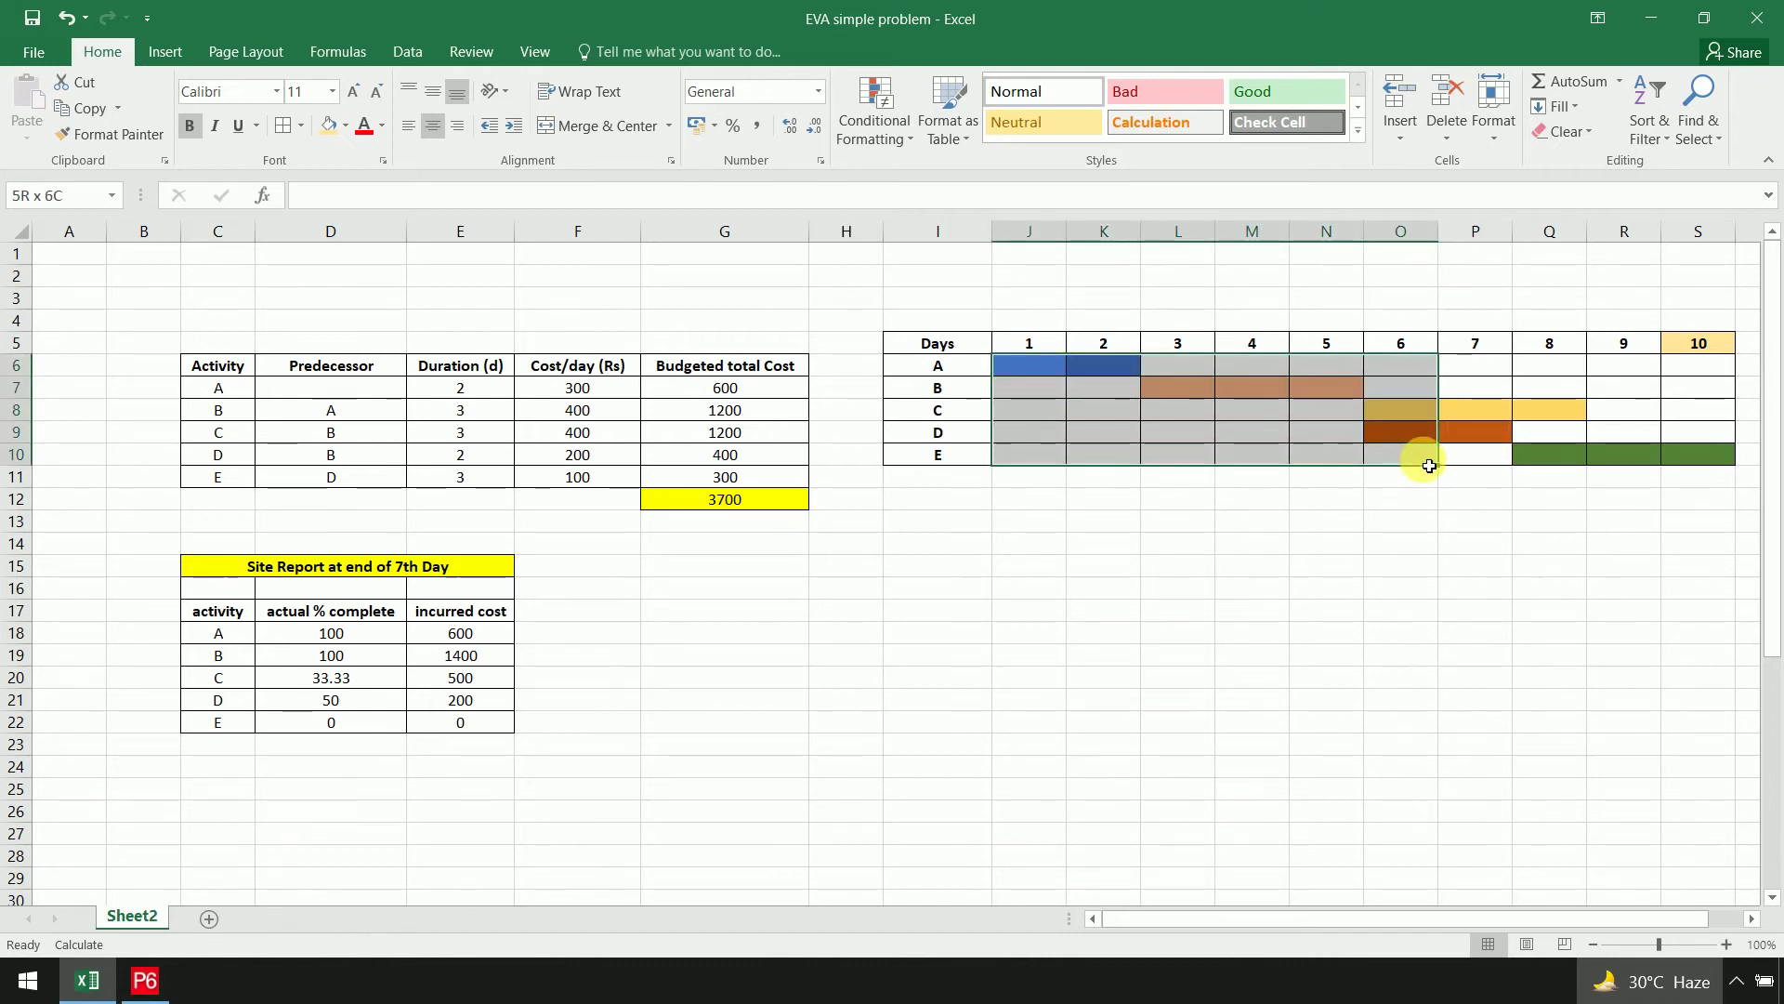
click(346, 126)
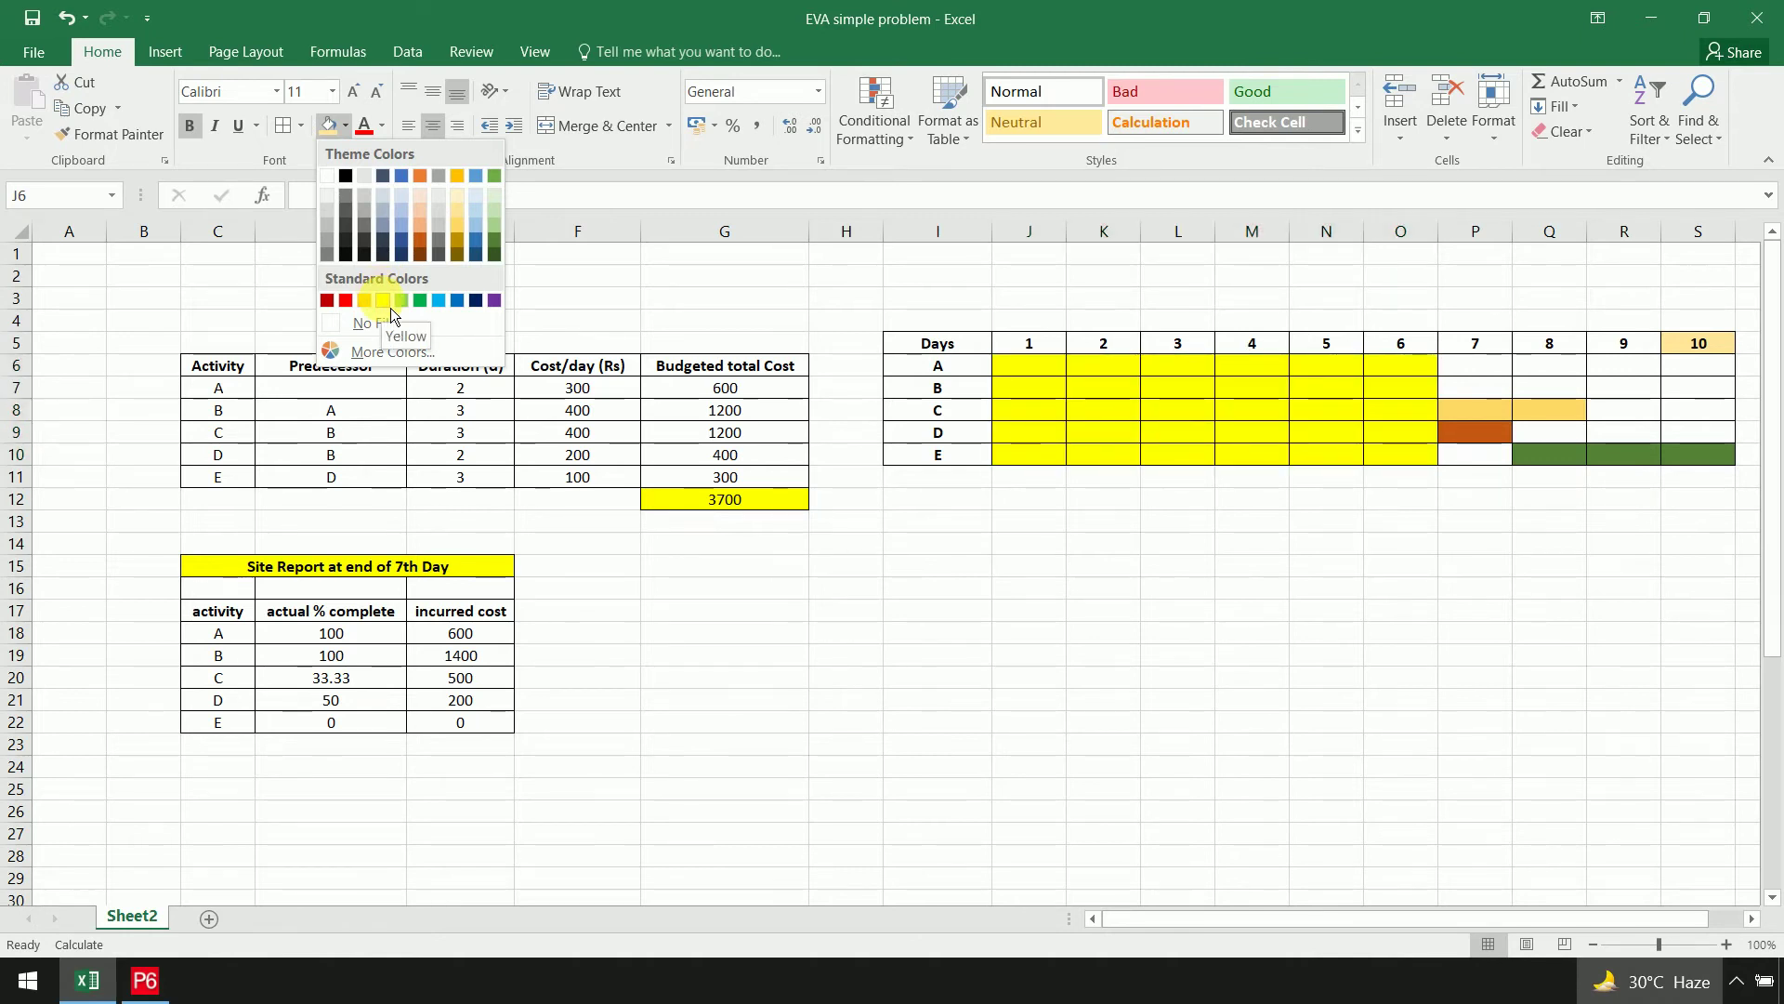
click(716, 297)
click(1036, 297)
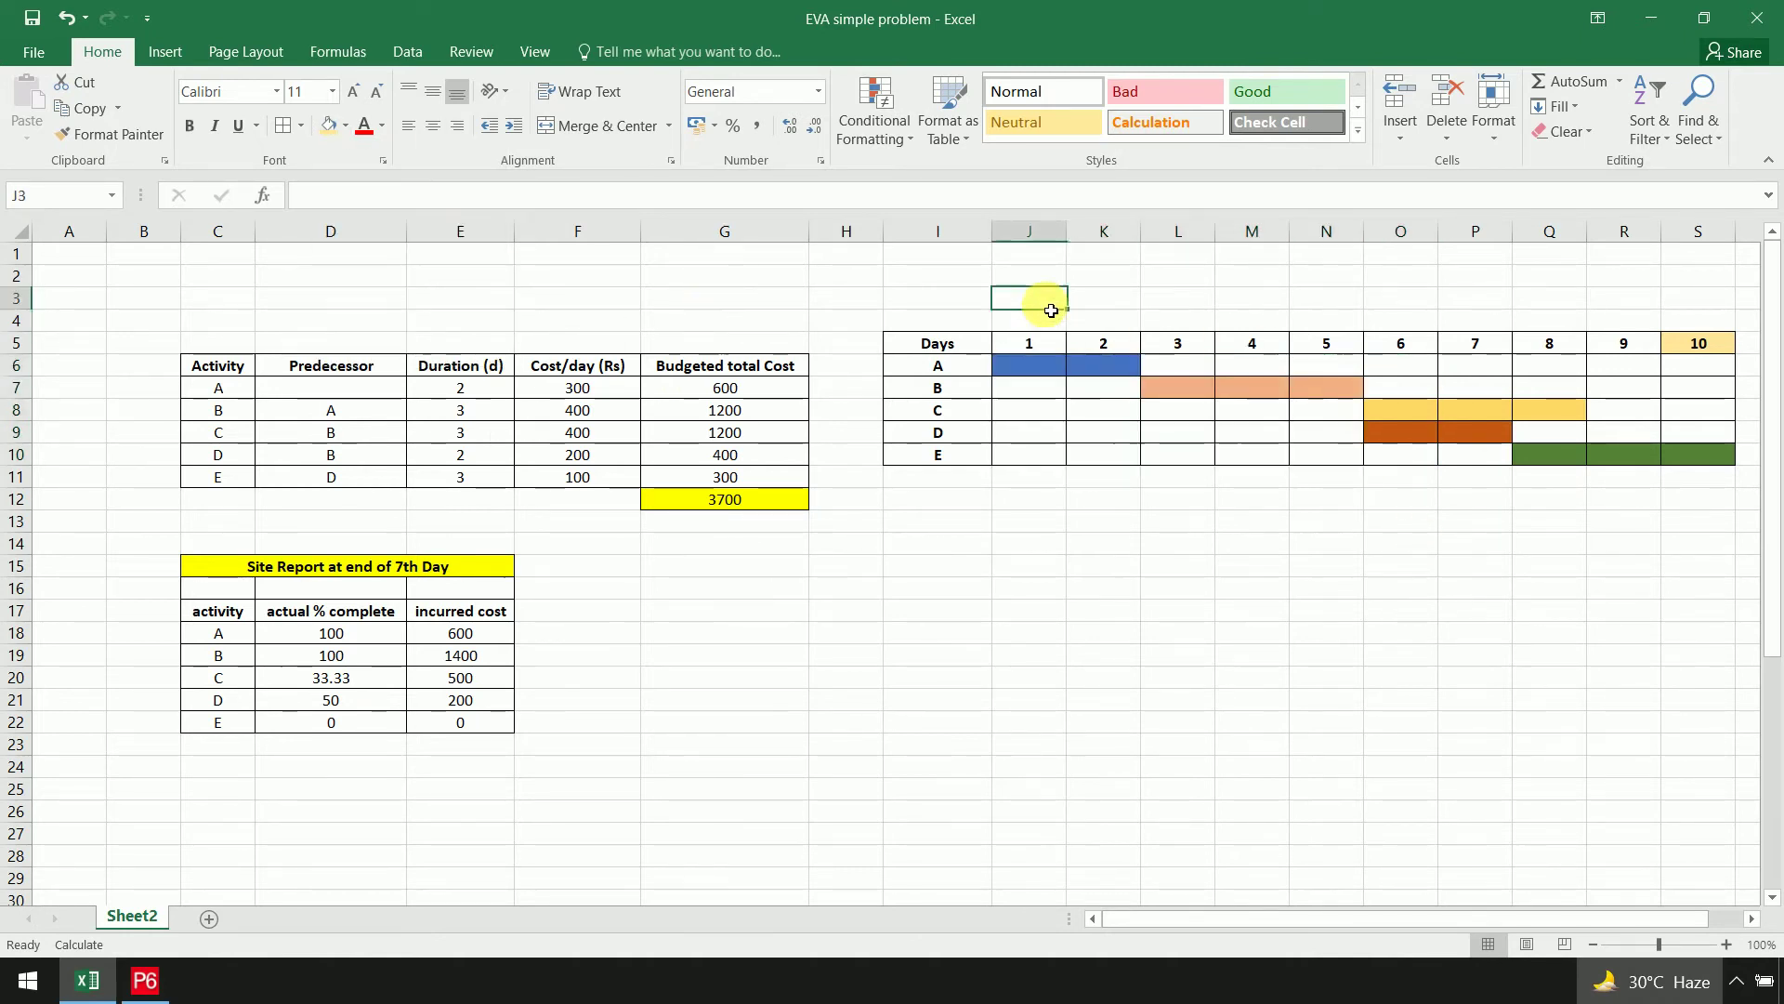
click(163, 51)
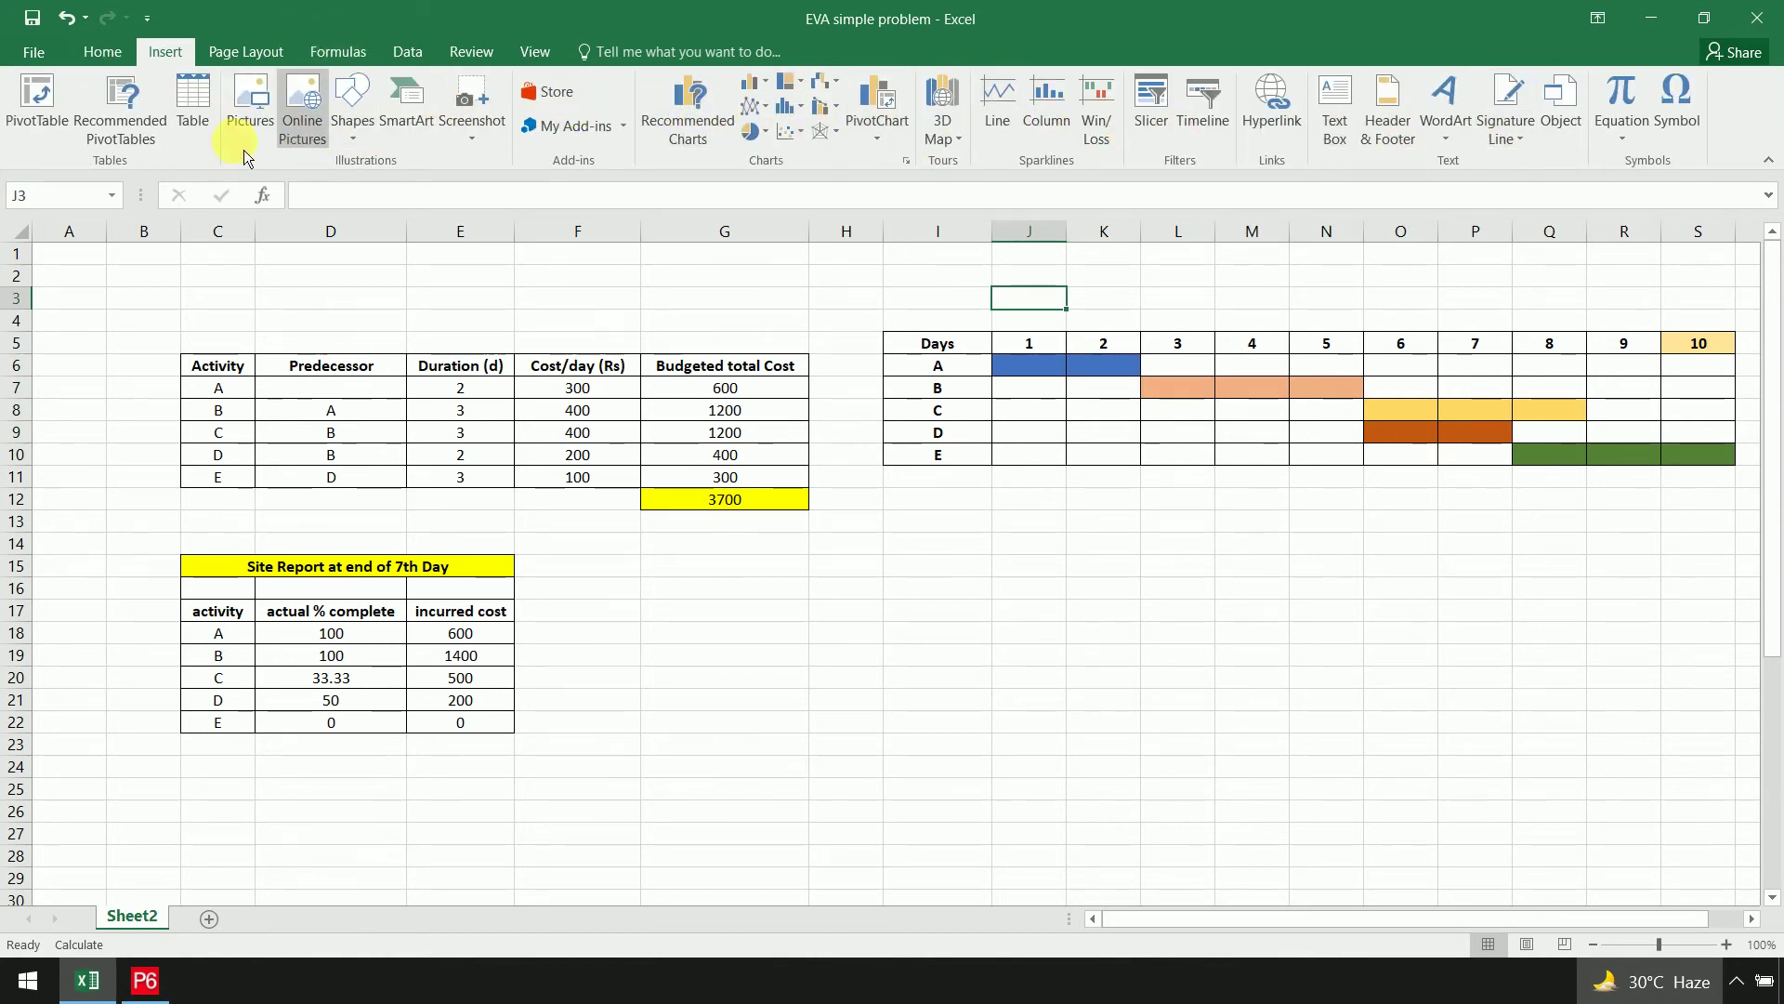
Draw a thick blue vertical line through the day chart between days 6 and 7
click(351, 119)
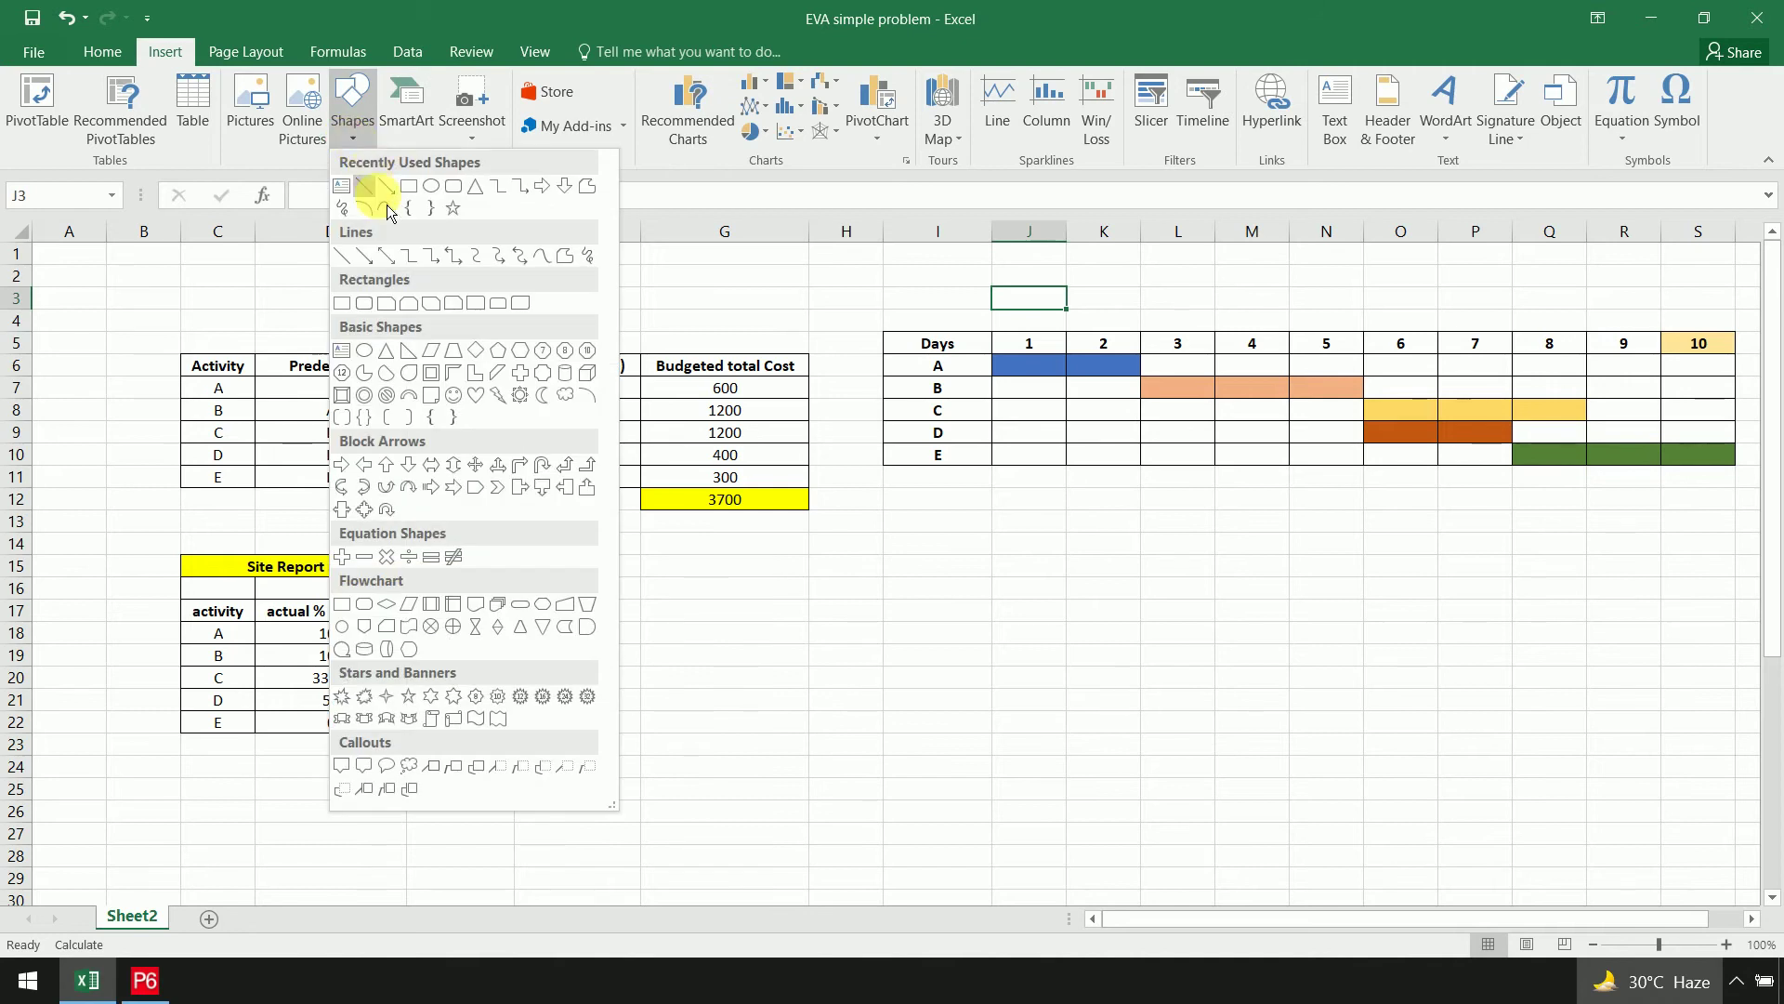
click(372, 190)
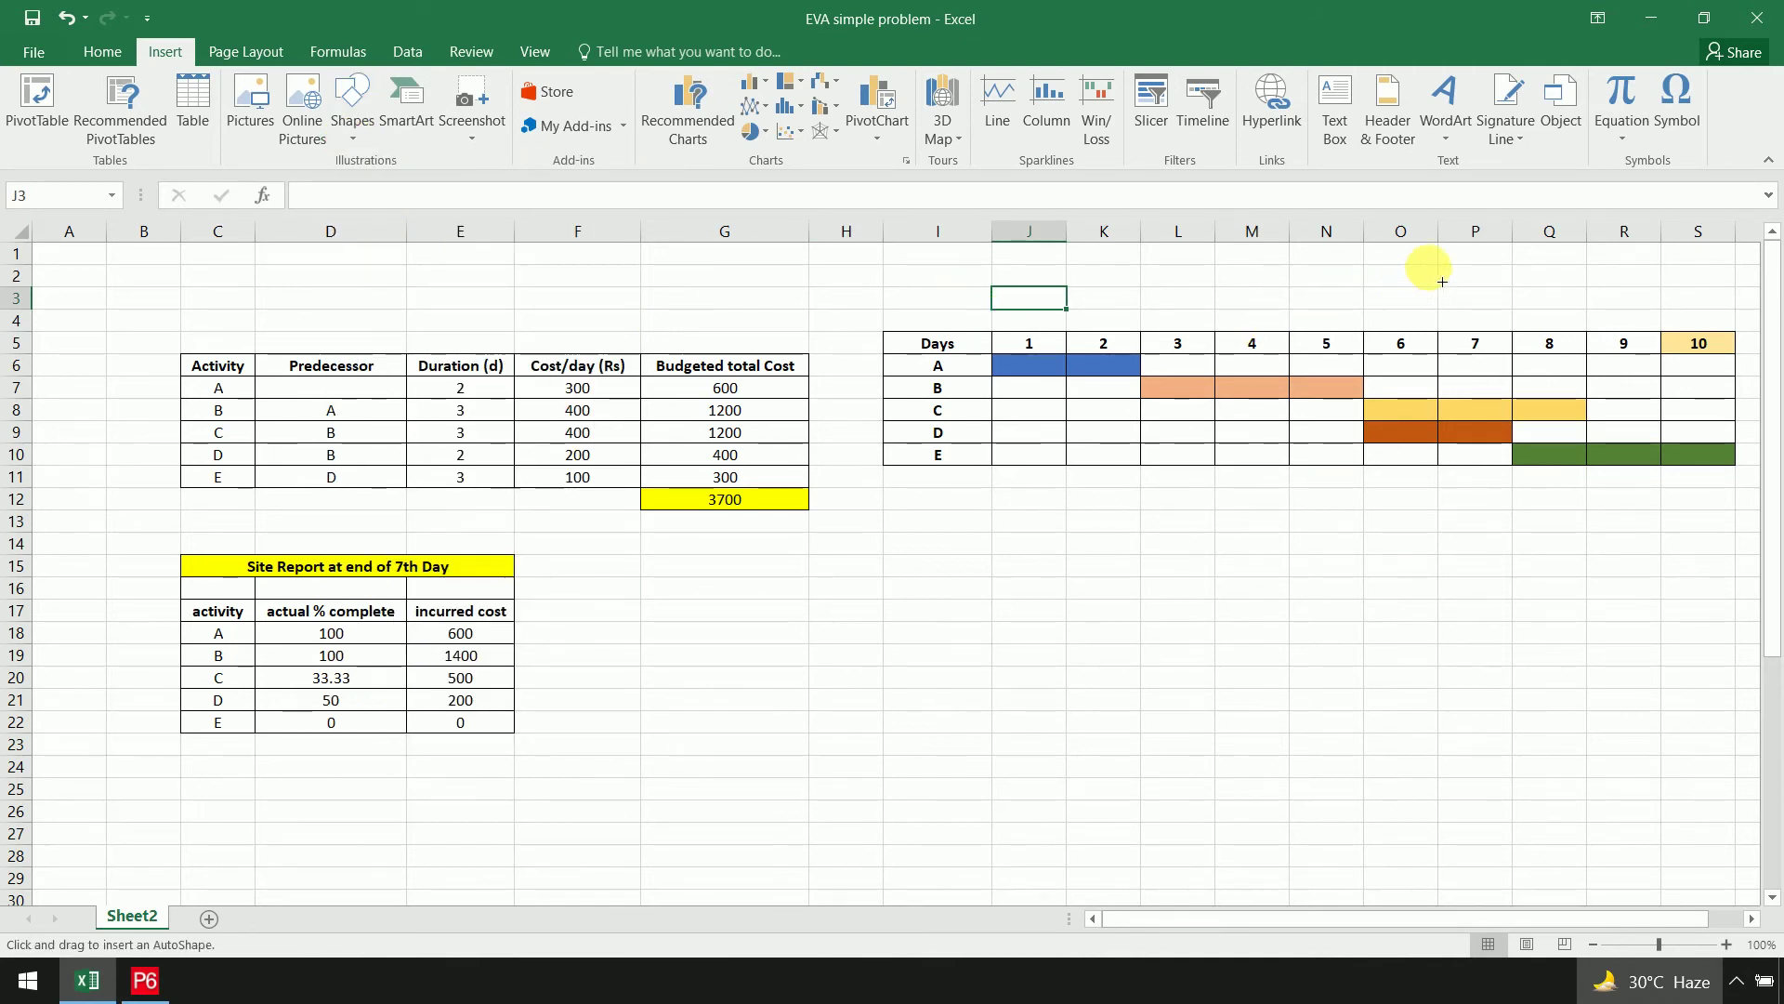
drag(1439, 264, 1436, 513)
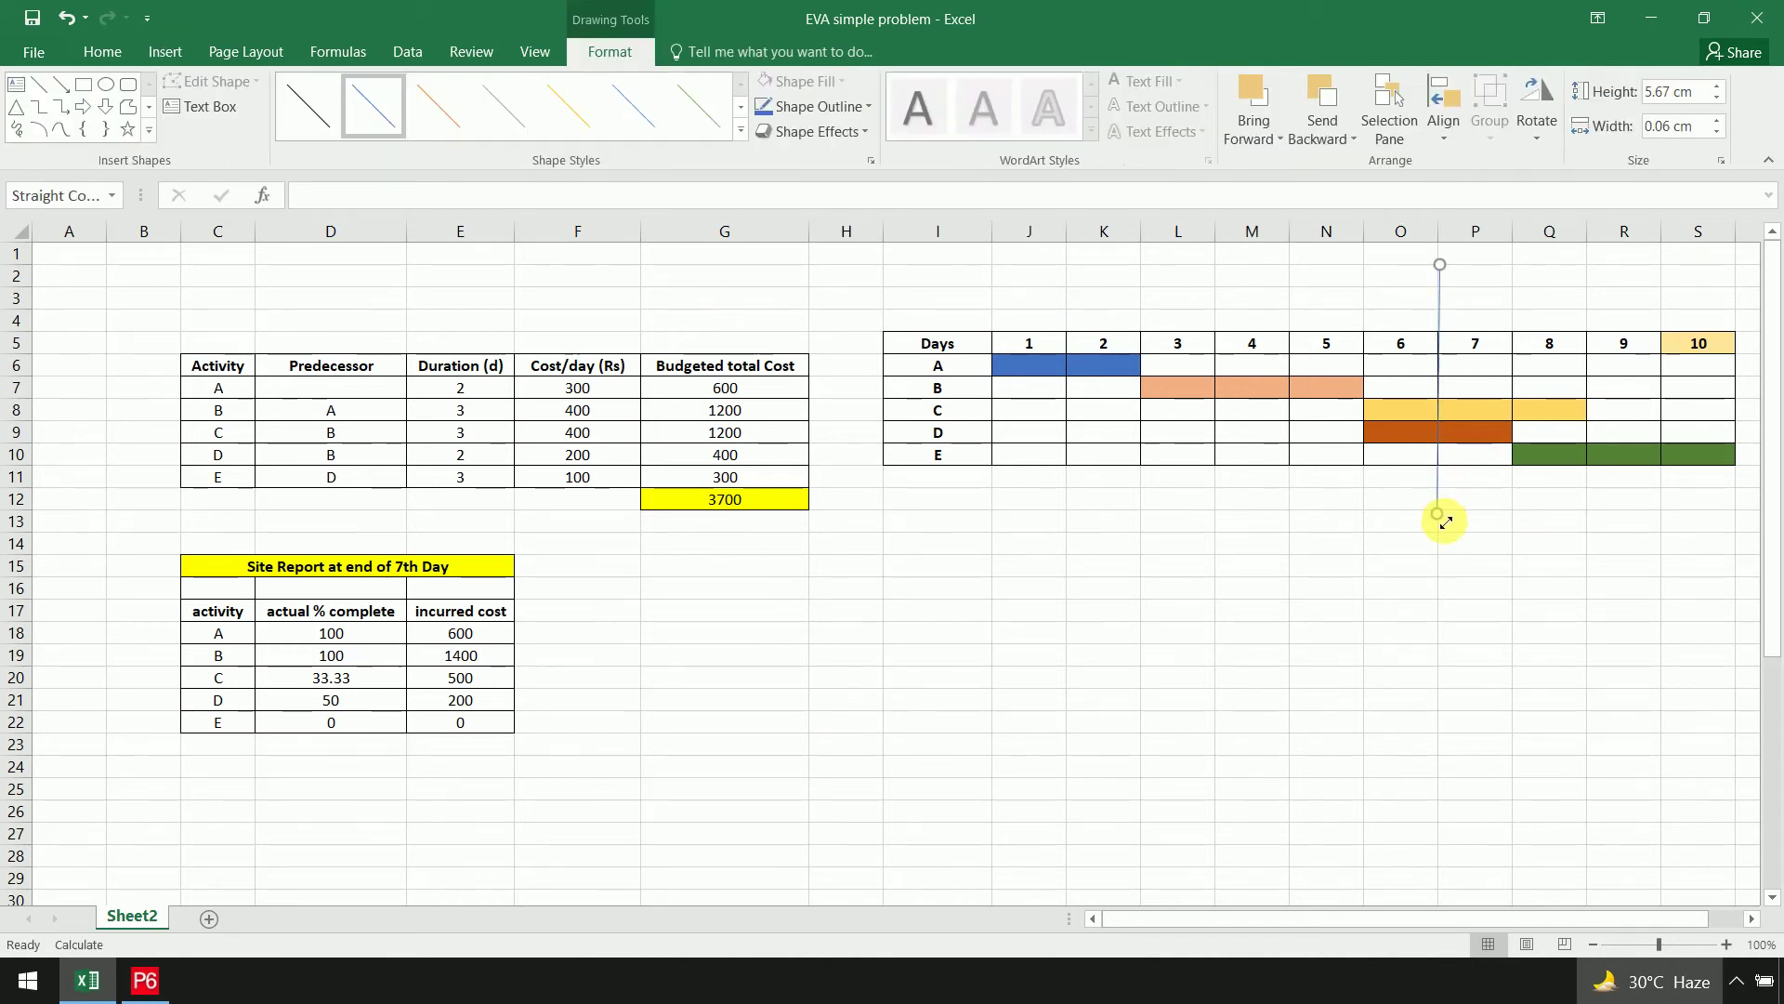
click(744, 108)
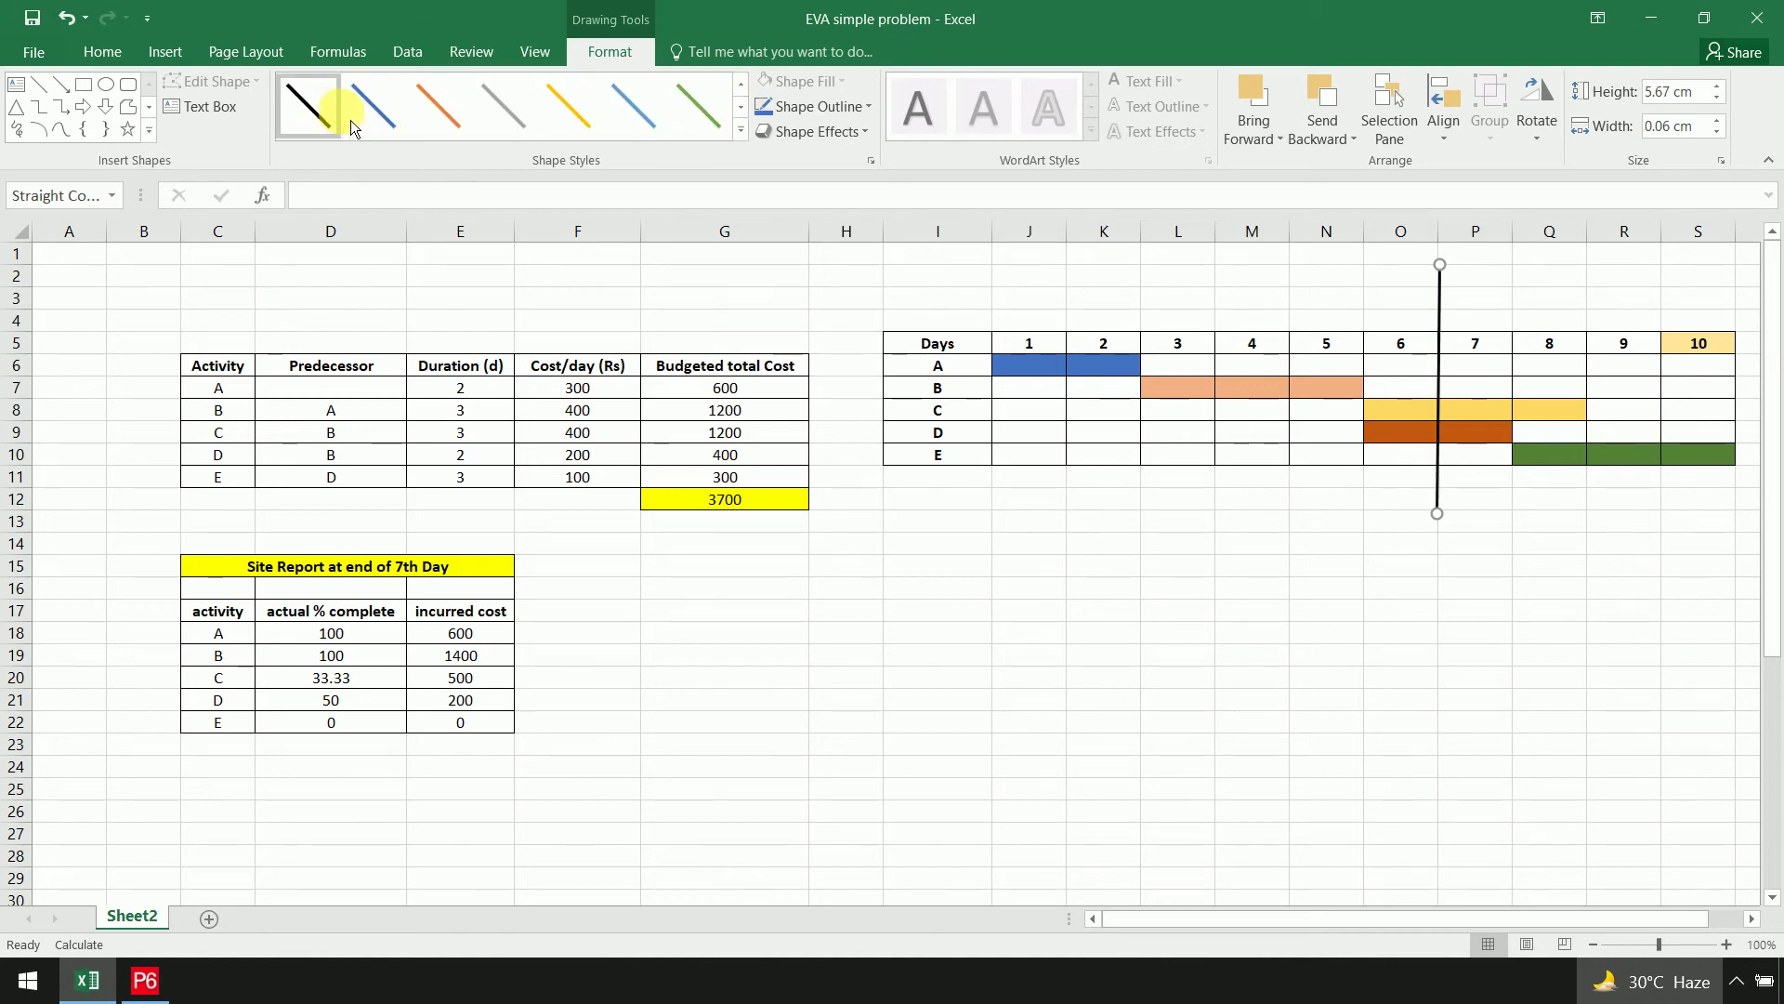
click(378, 118)
click(1545, 600)
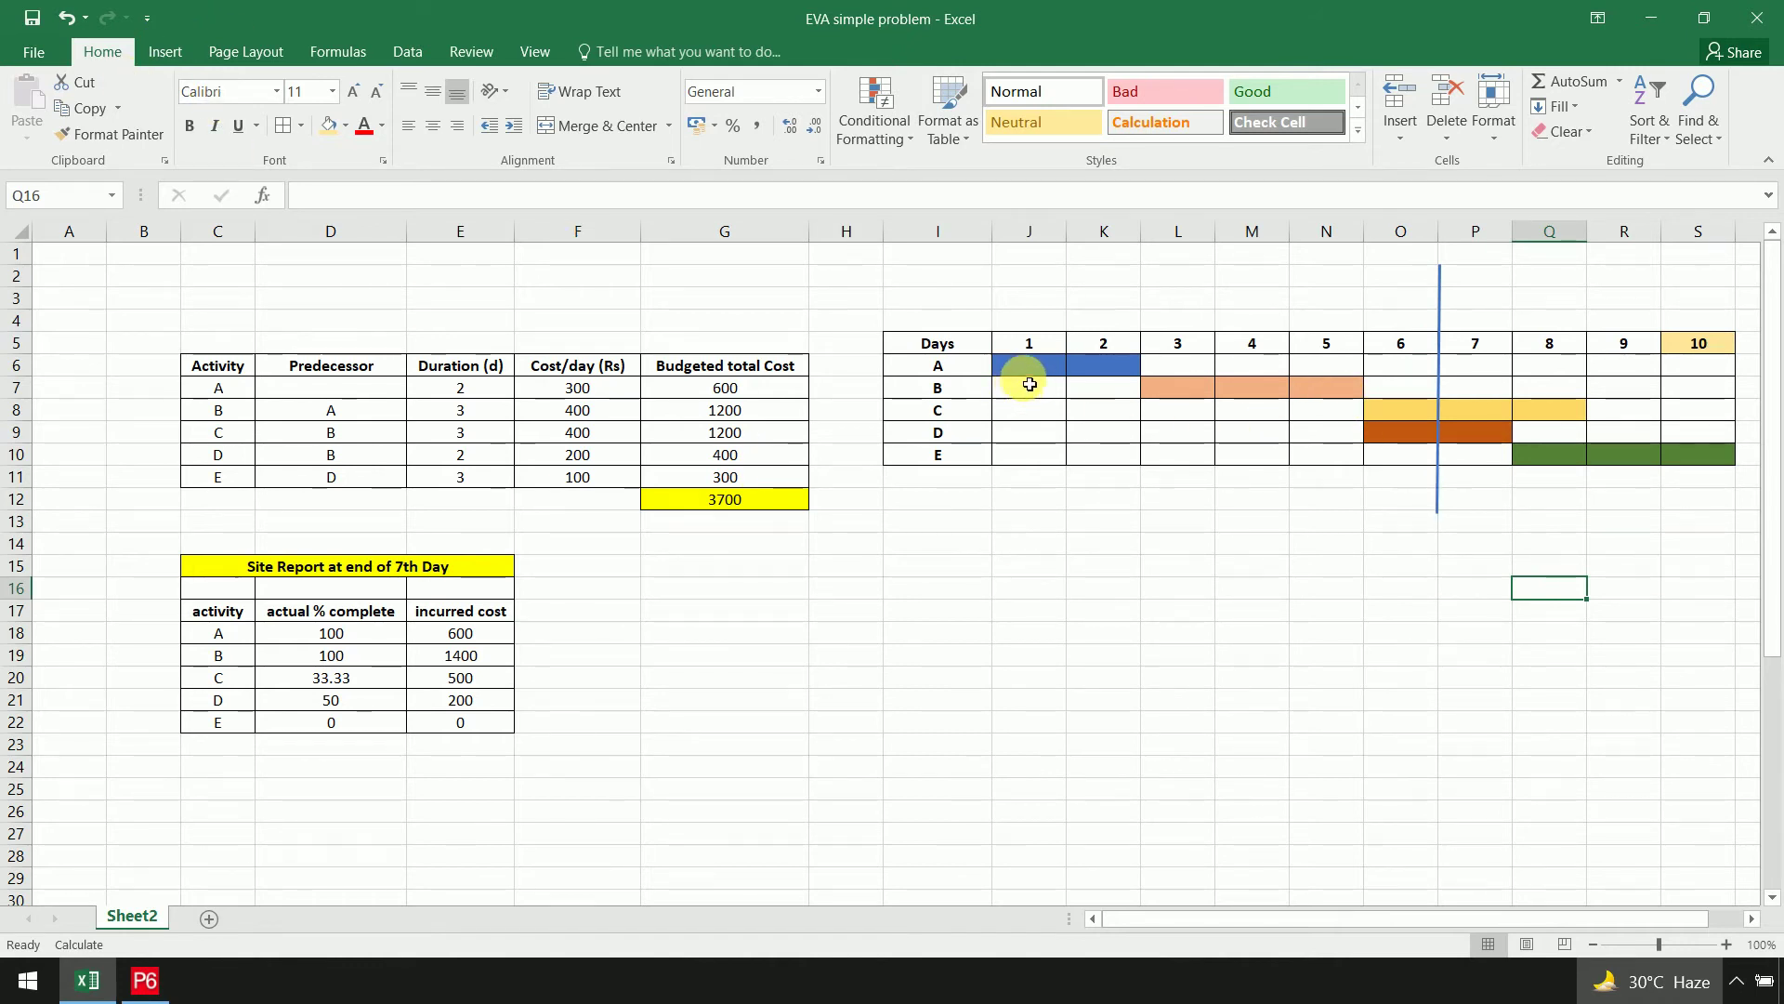
click(1053, 373)
drag(1053, 373, 1097, 364)
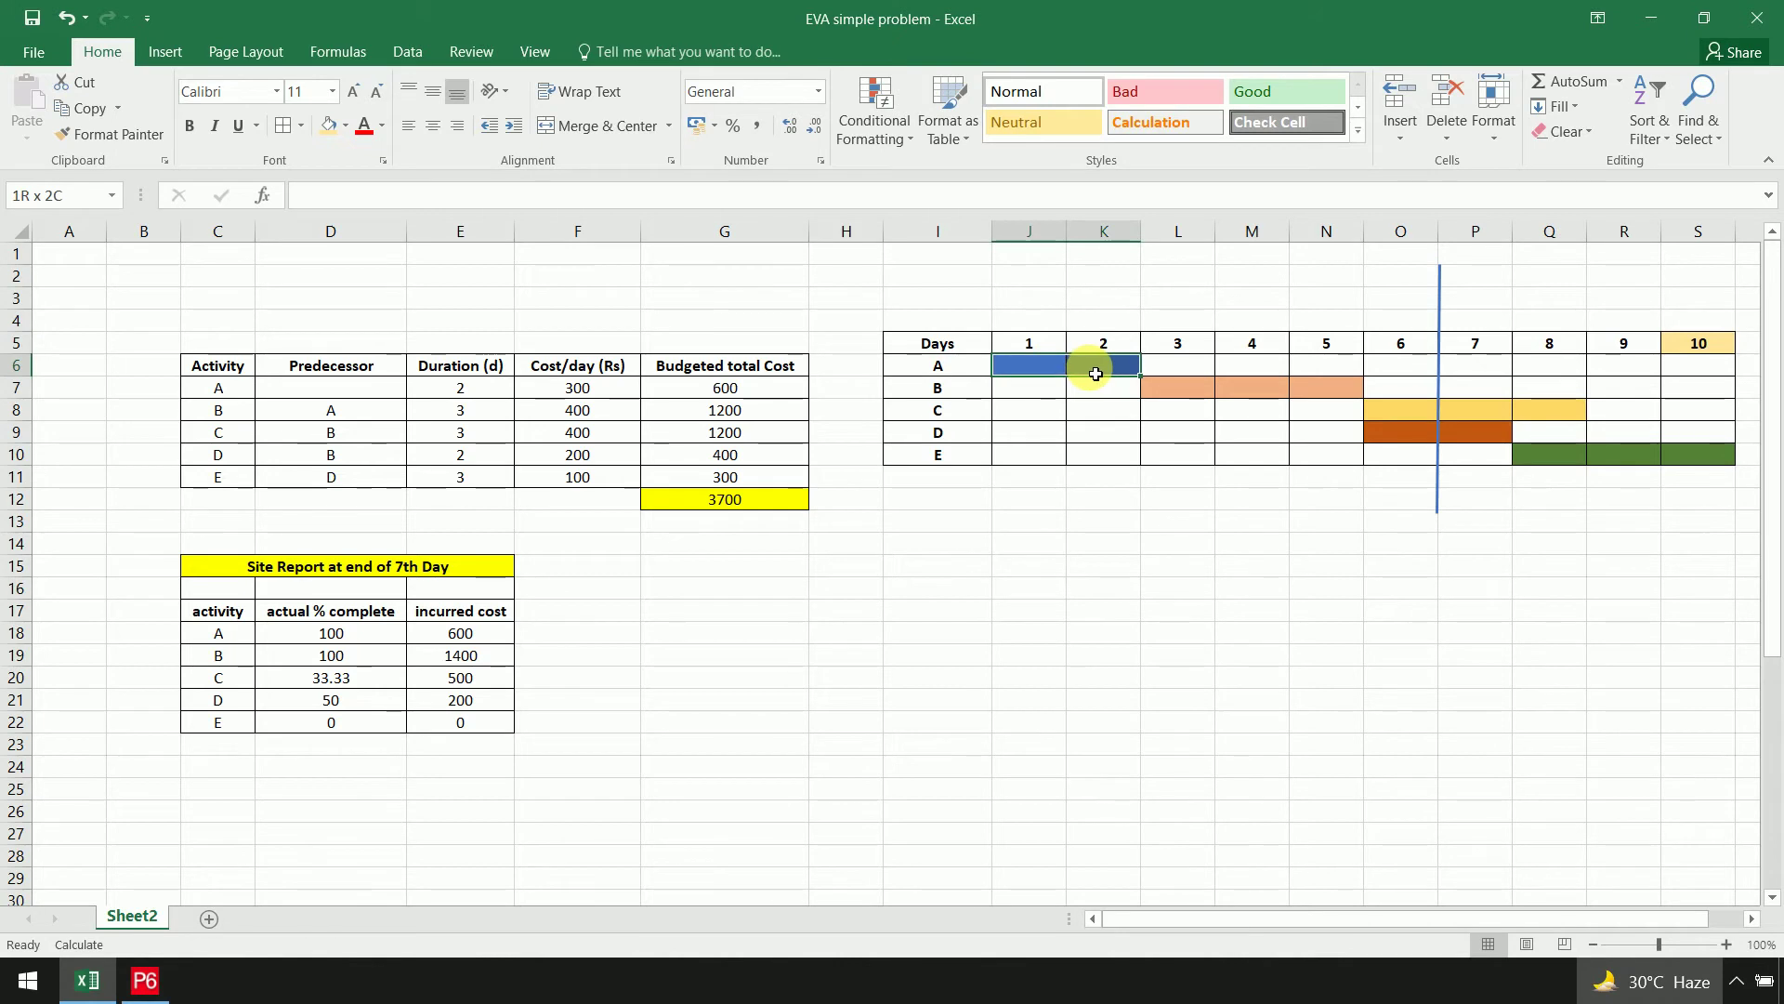
Fill J6:K6, L7:N7, O8 and O9 blue to show work through day 6
click(346, 126)
click(456, 293)
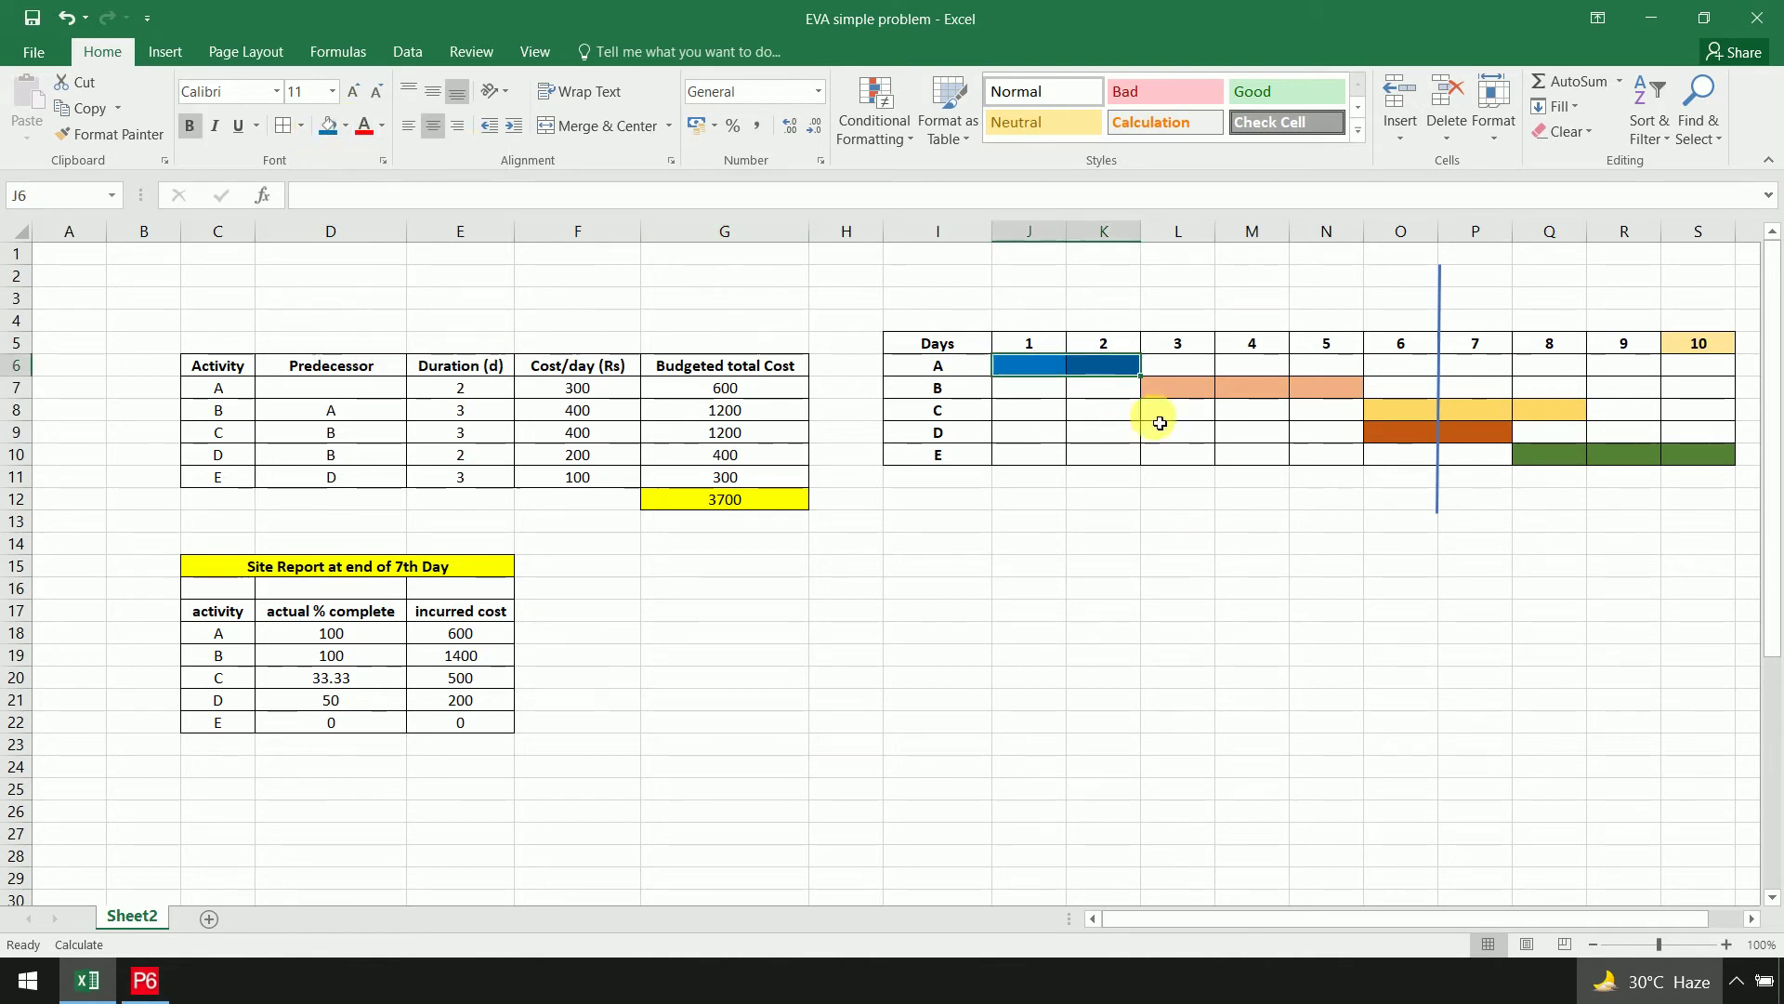
drag(1207, 394, 1314, 391)
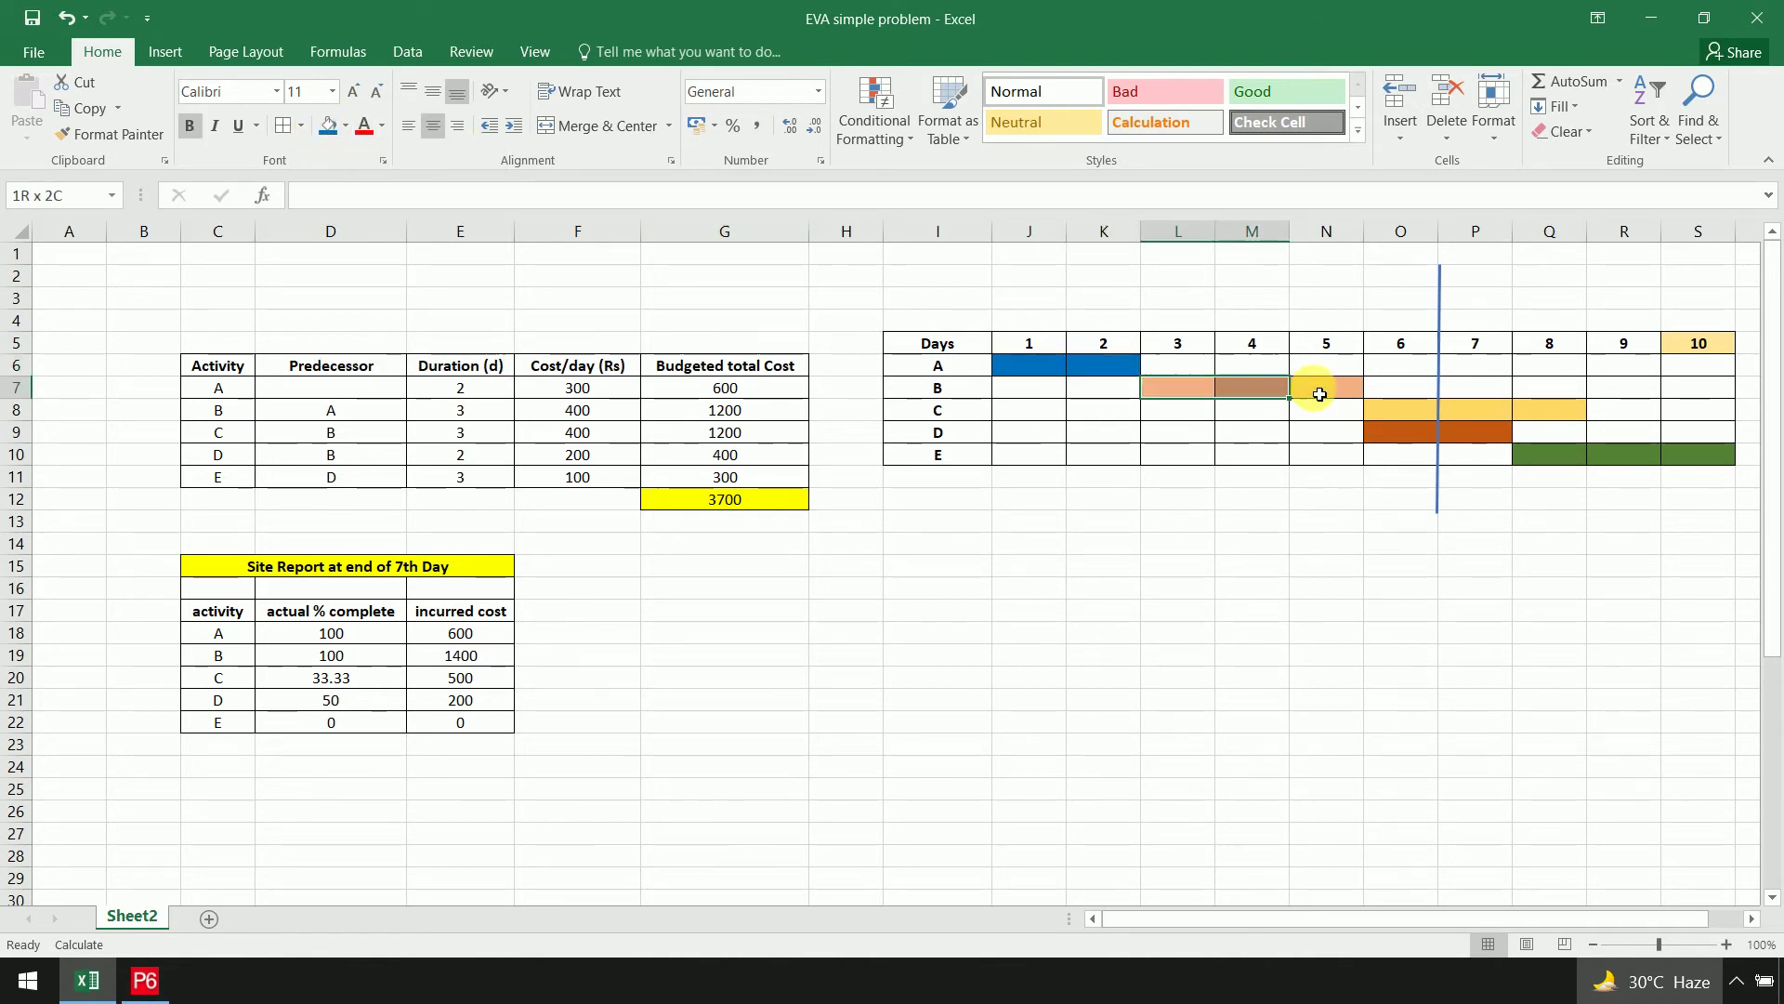
click(329, 126)
click(1413, 411)
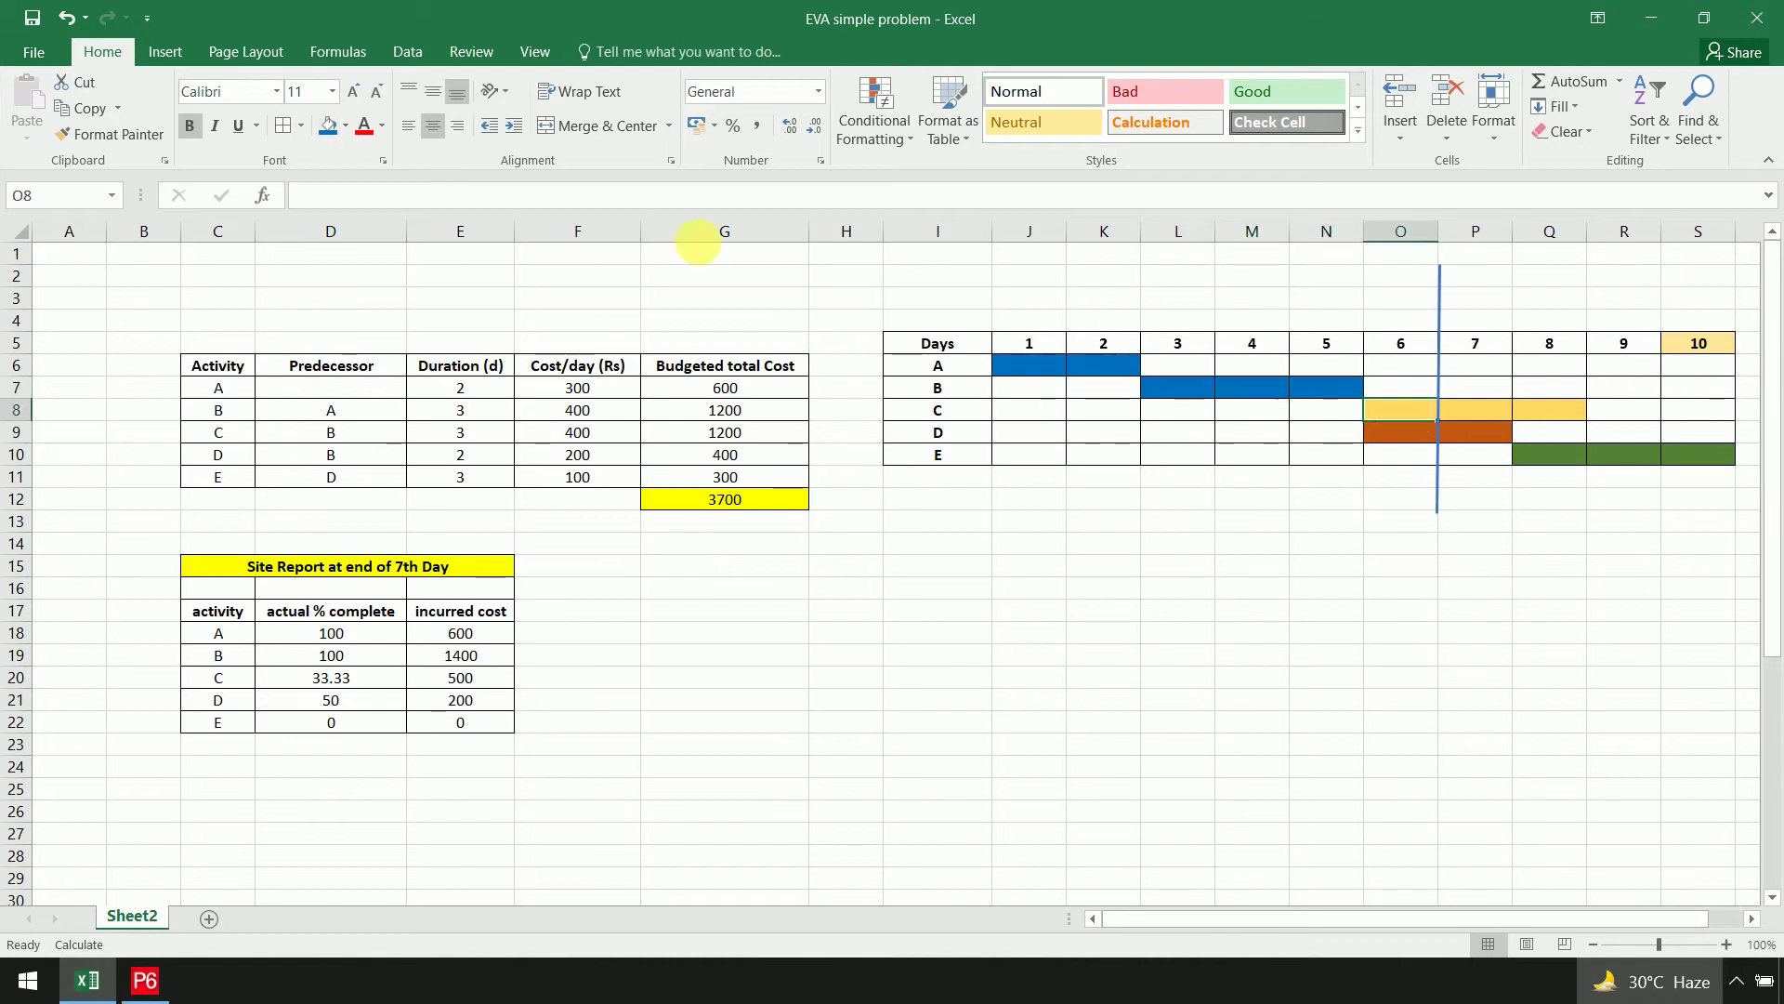
click(329, 126)
click(1390, 431)
click(329, 126)
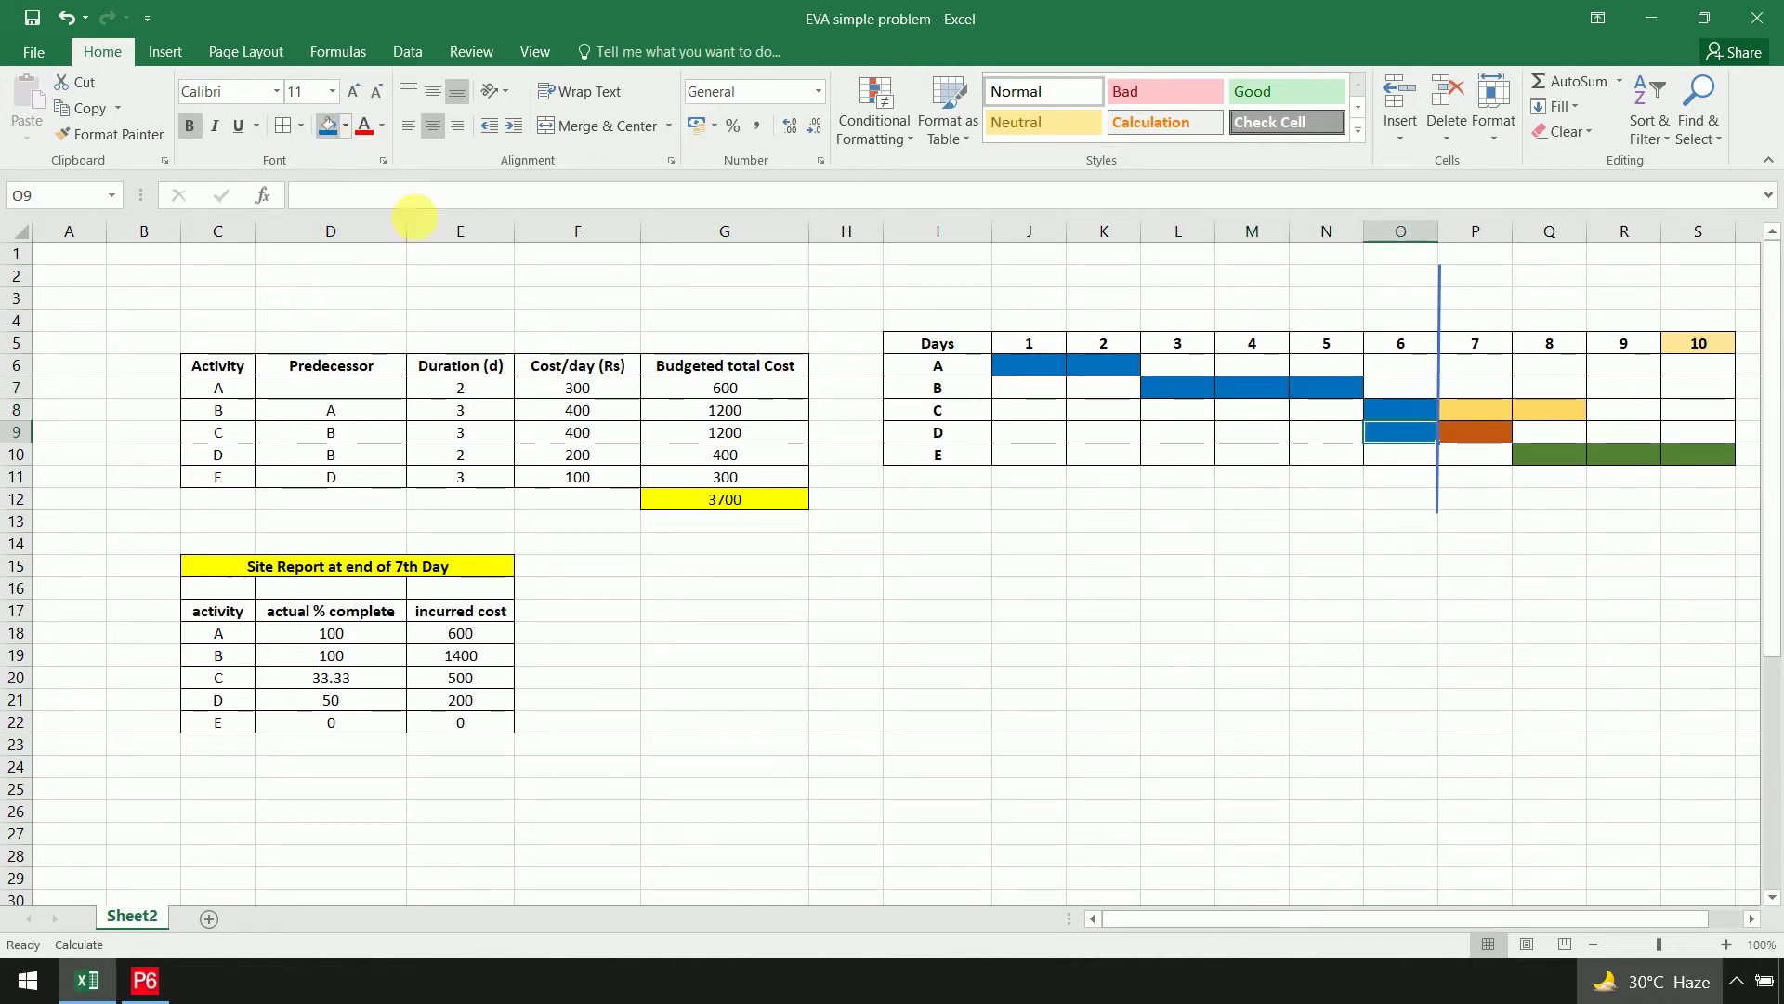
click(1187, 614)
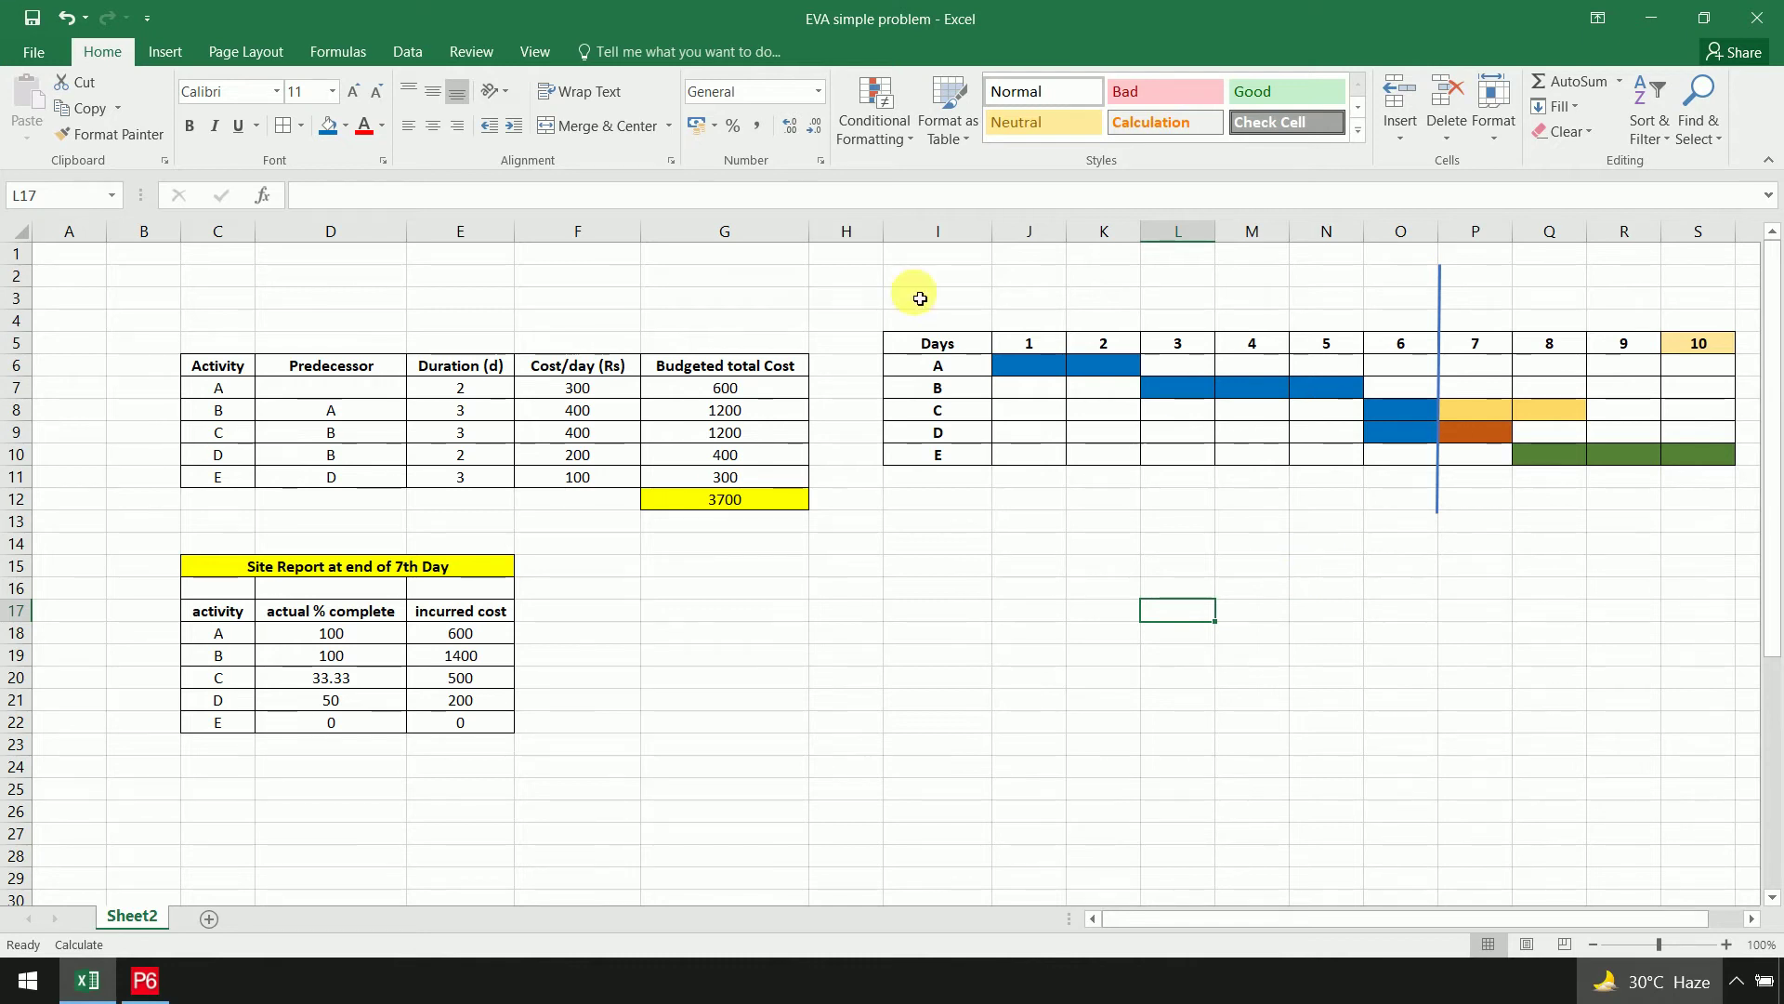
Duplicate the vertical marker line as a picture and place it after the day 7 column
click(169, 56)
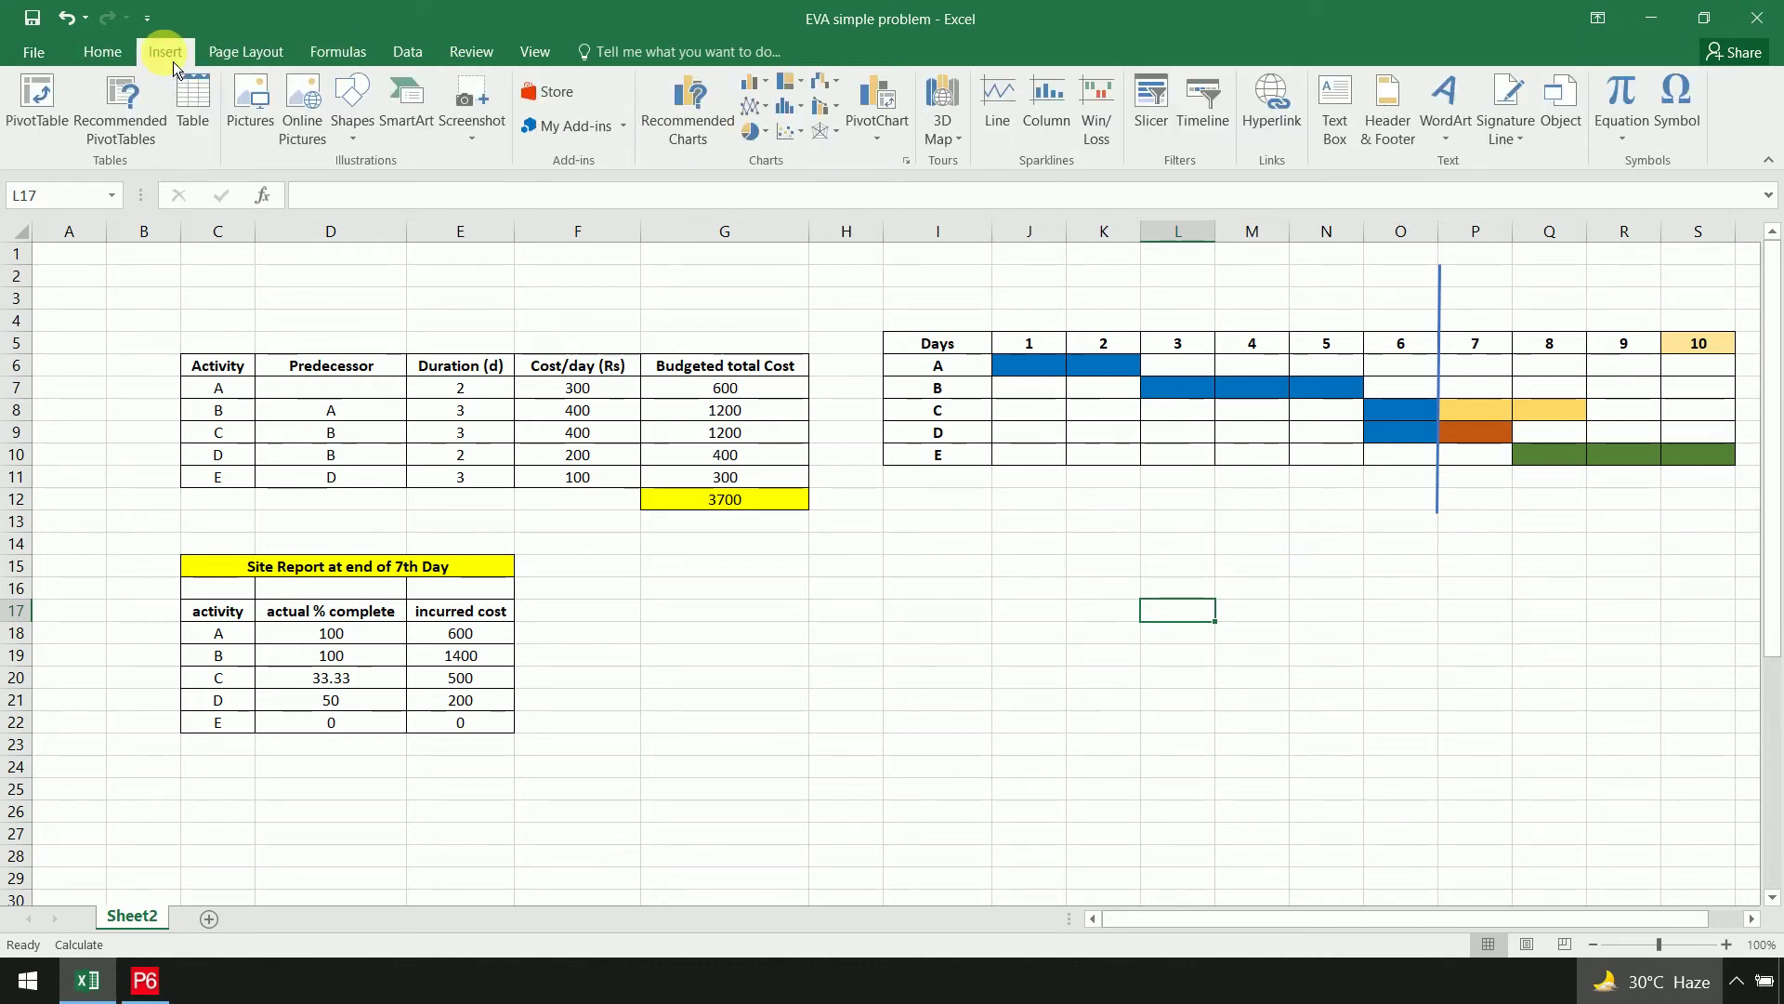
click(1441, 290)
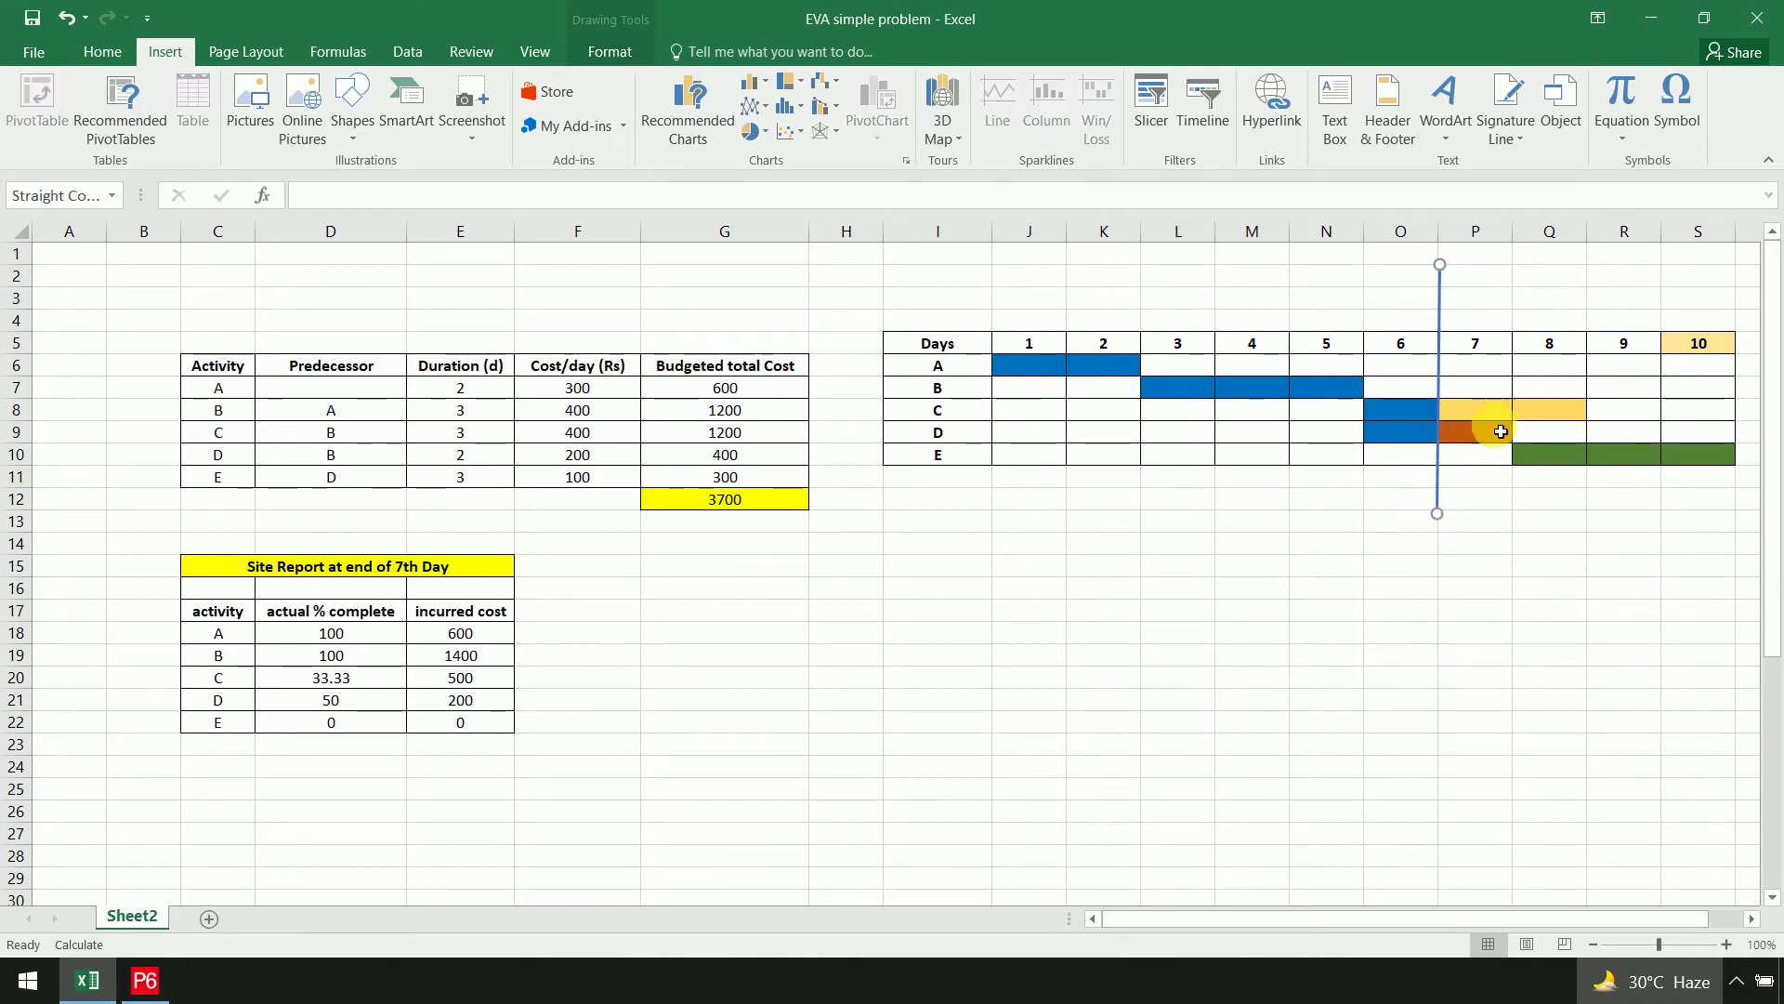
right_click(1451, 309)
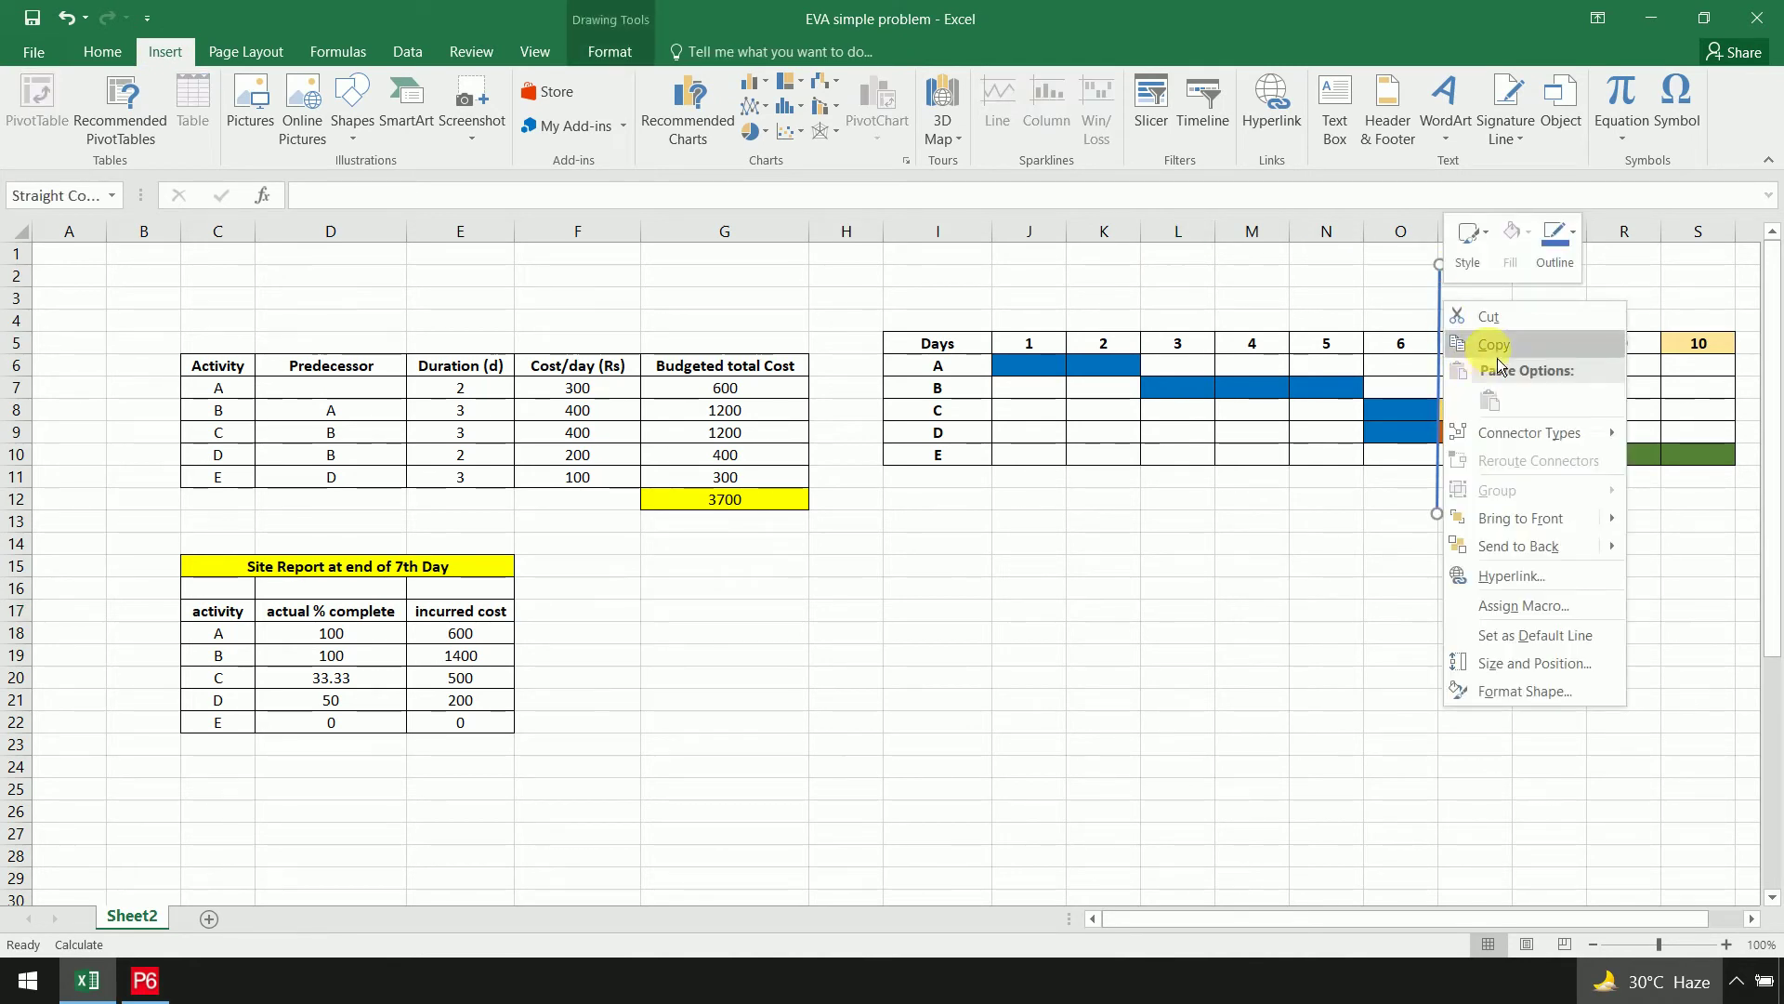
key(Escape)
right_click(1497, 302)
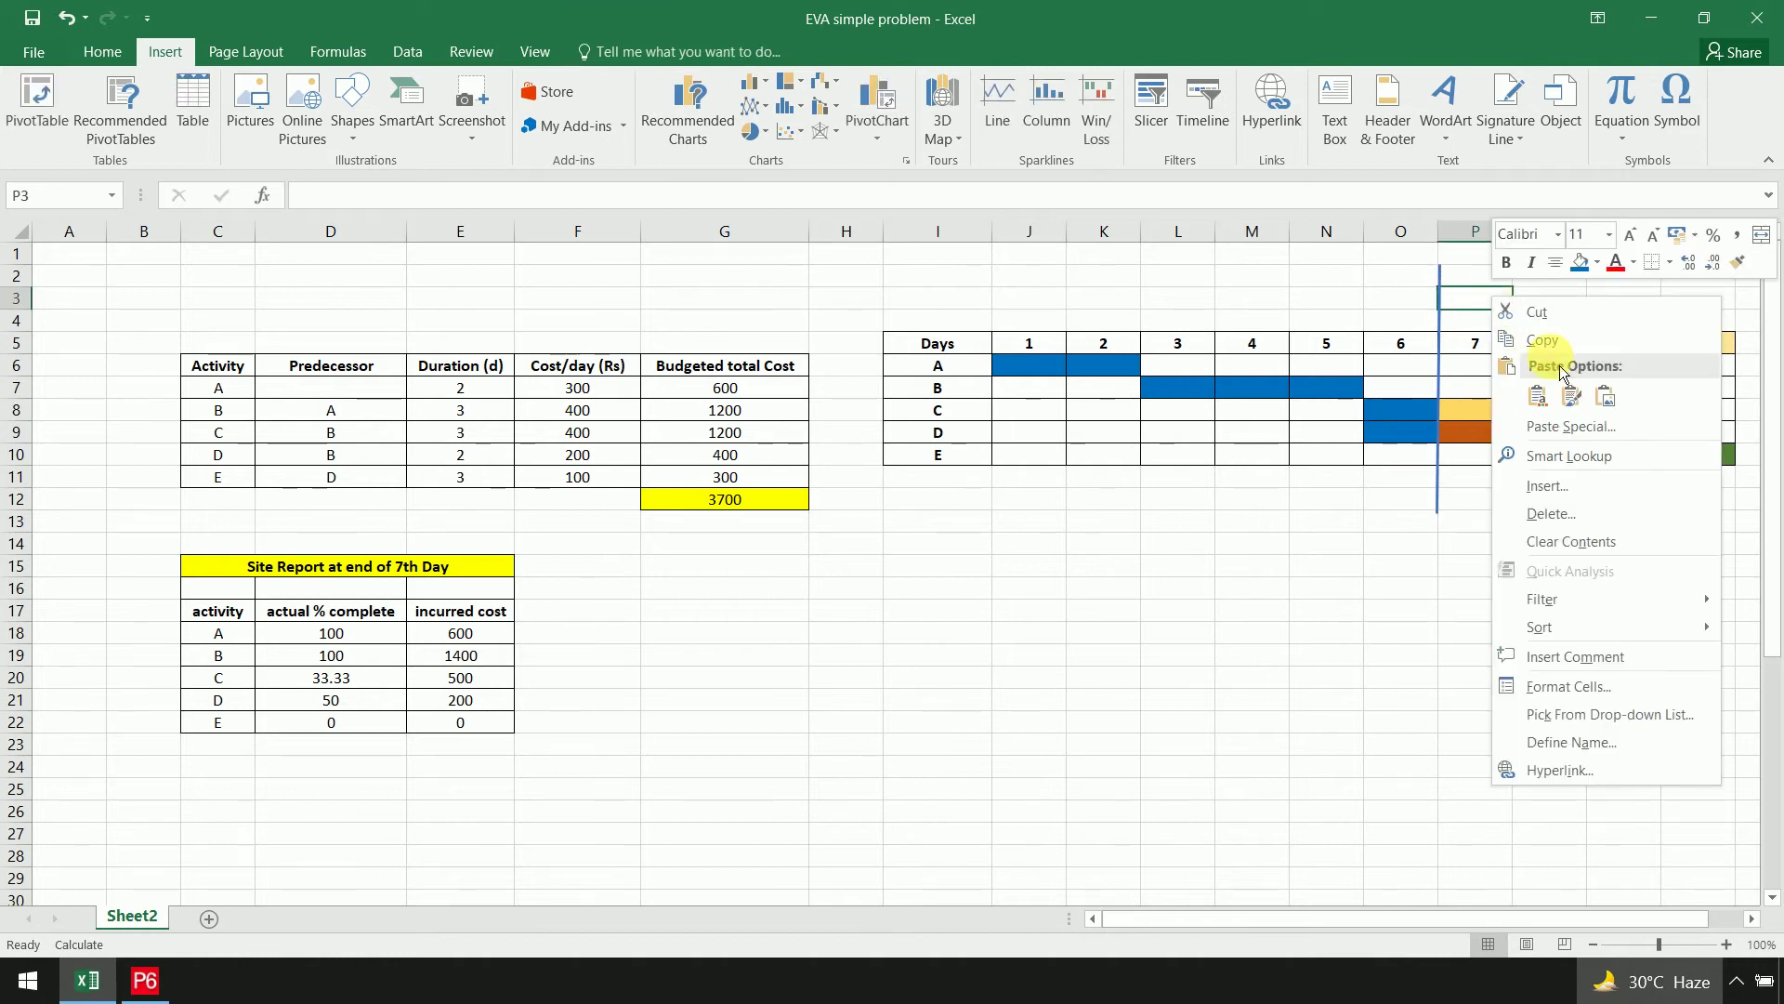
click(1543, 400)
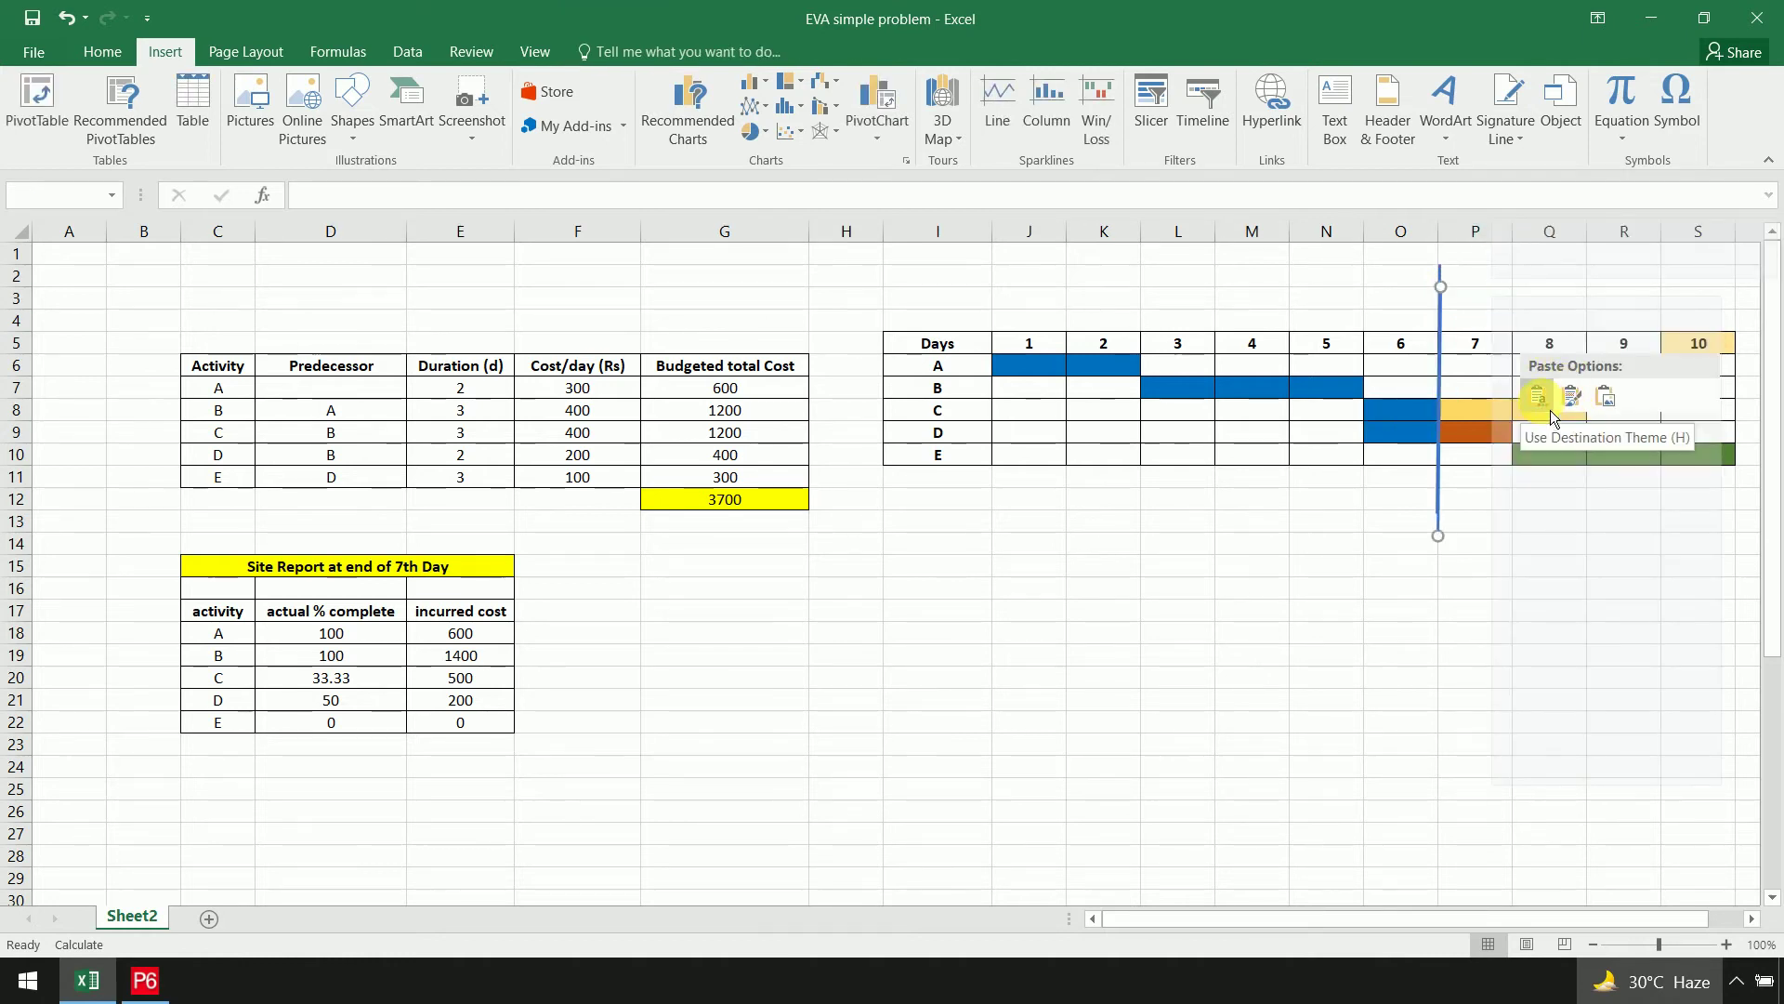
click(1608, 398)
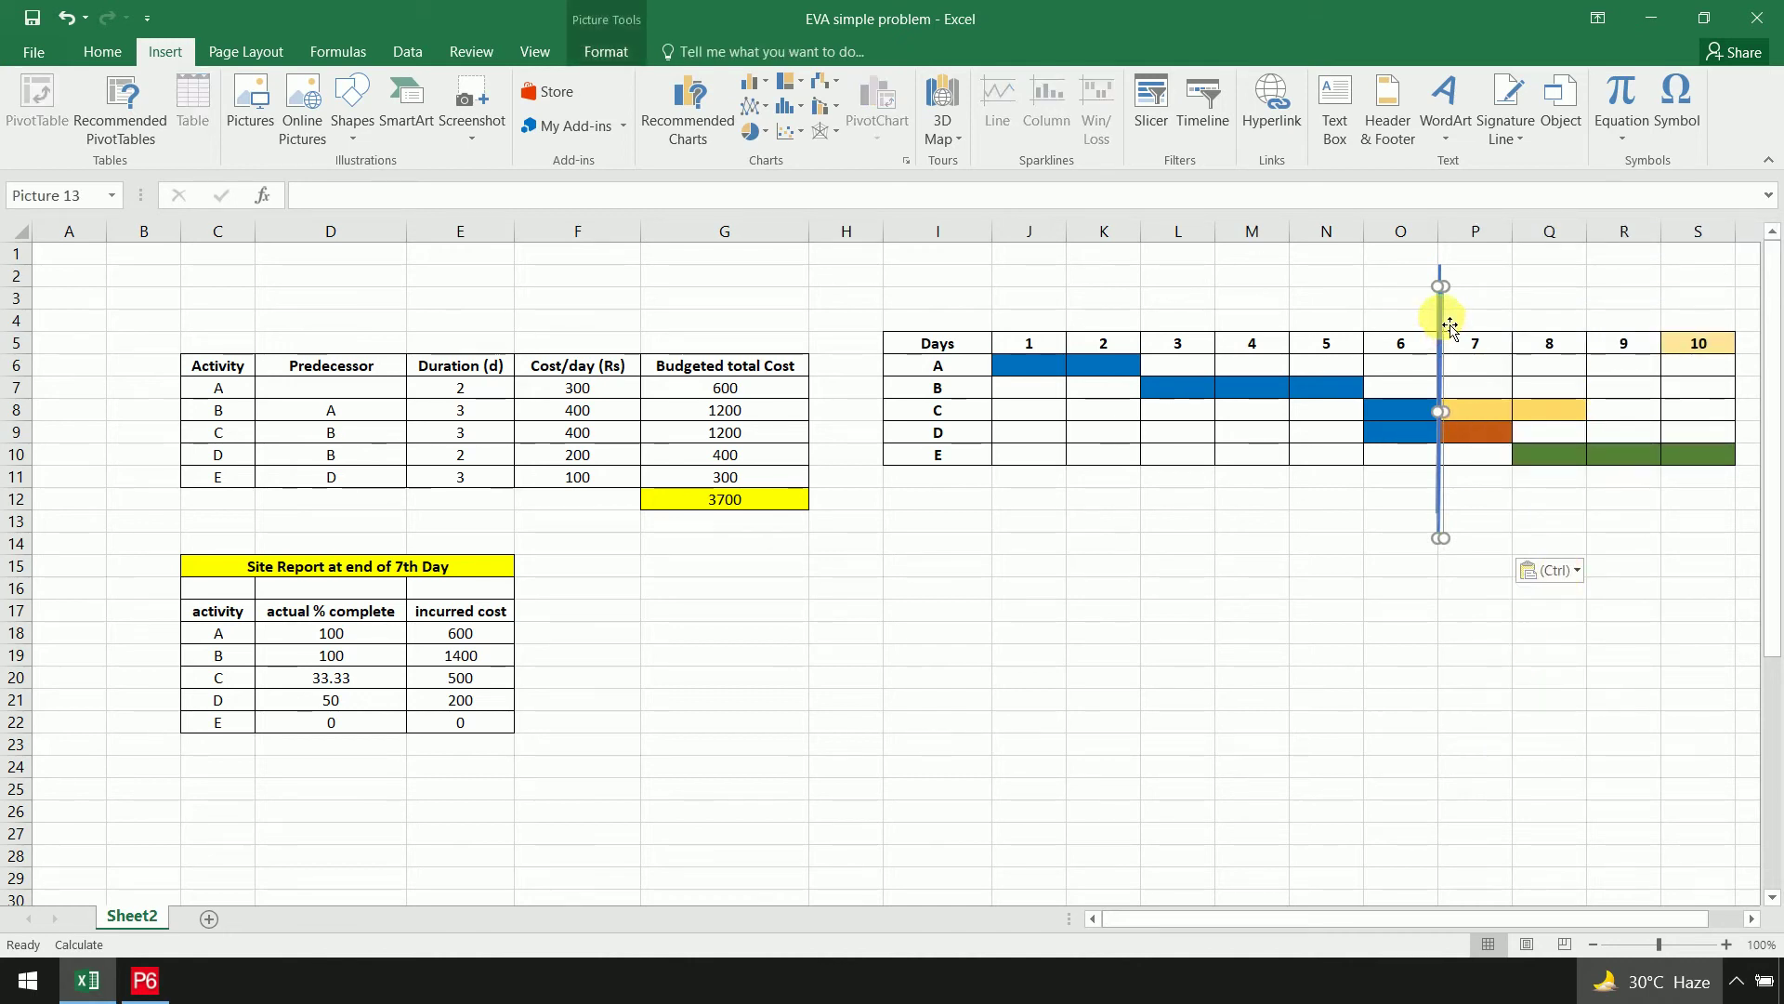
drag(1441, 319, 1514, 298)
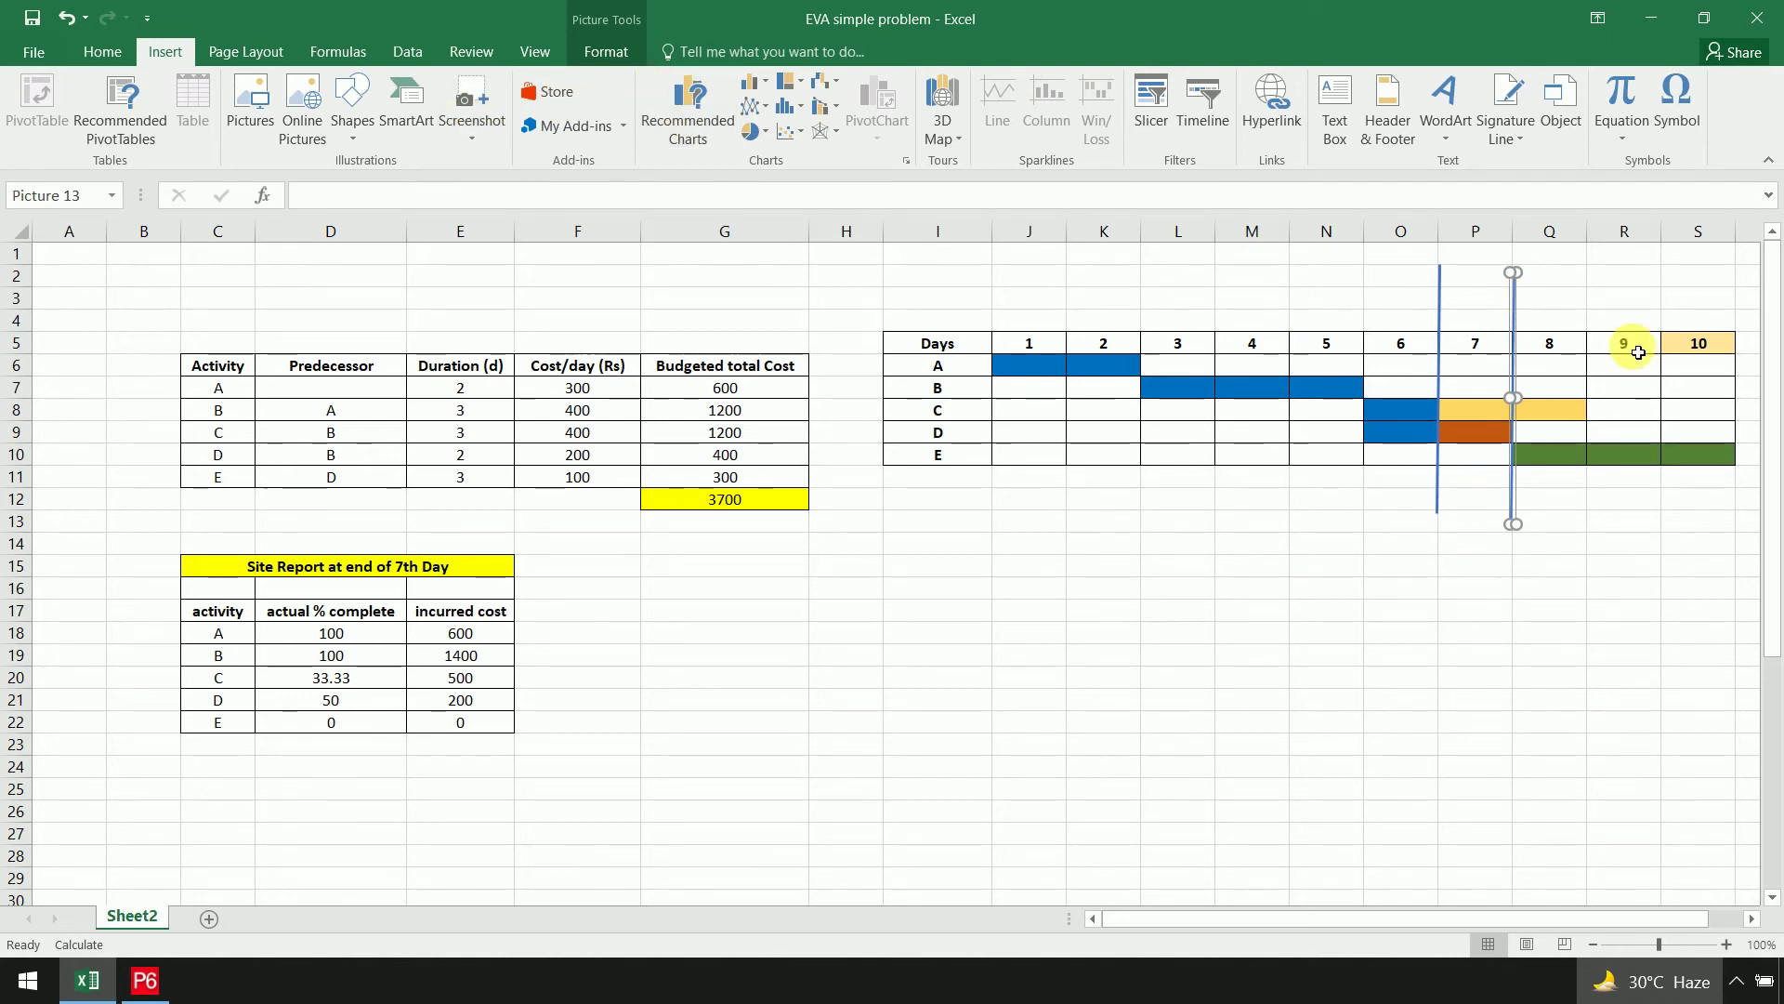
click(1256, 751)
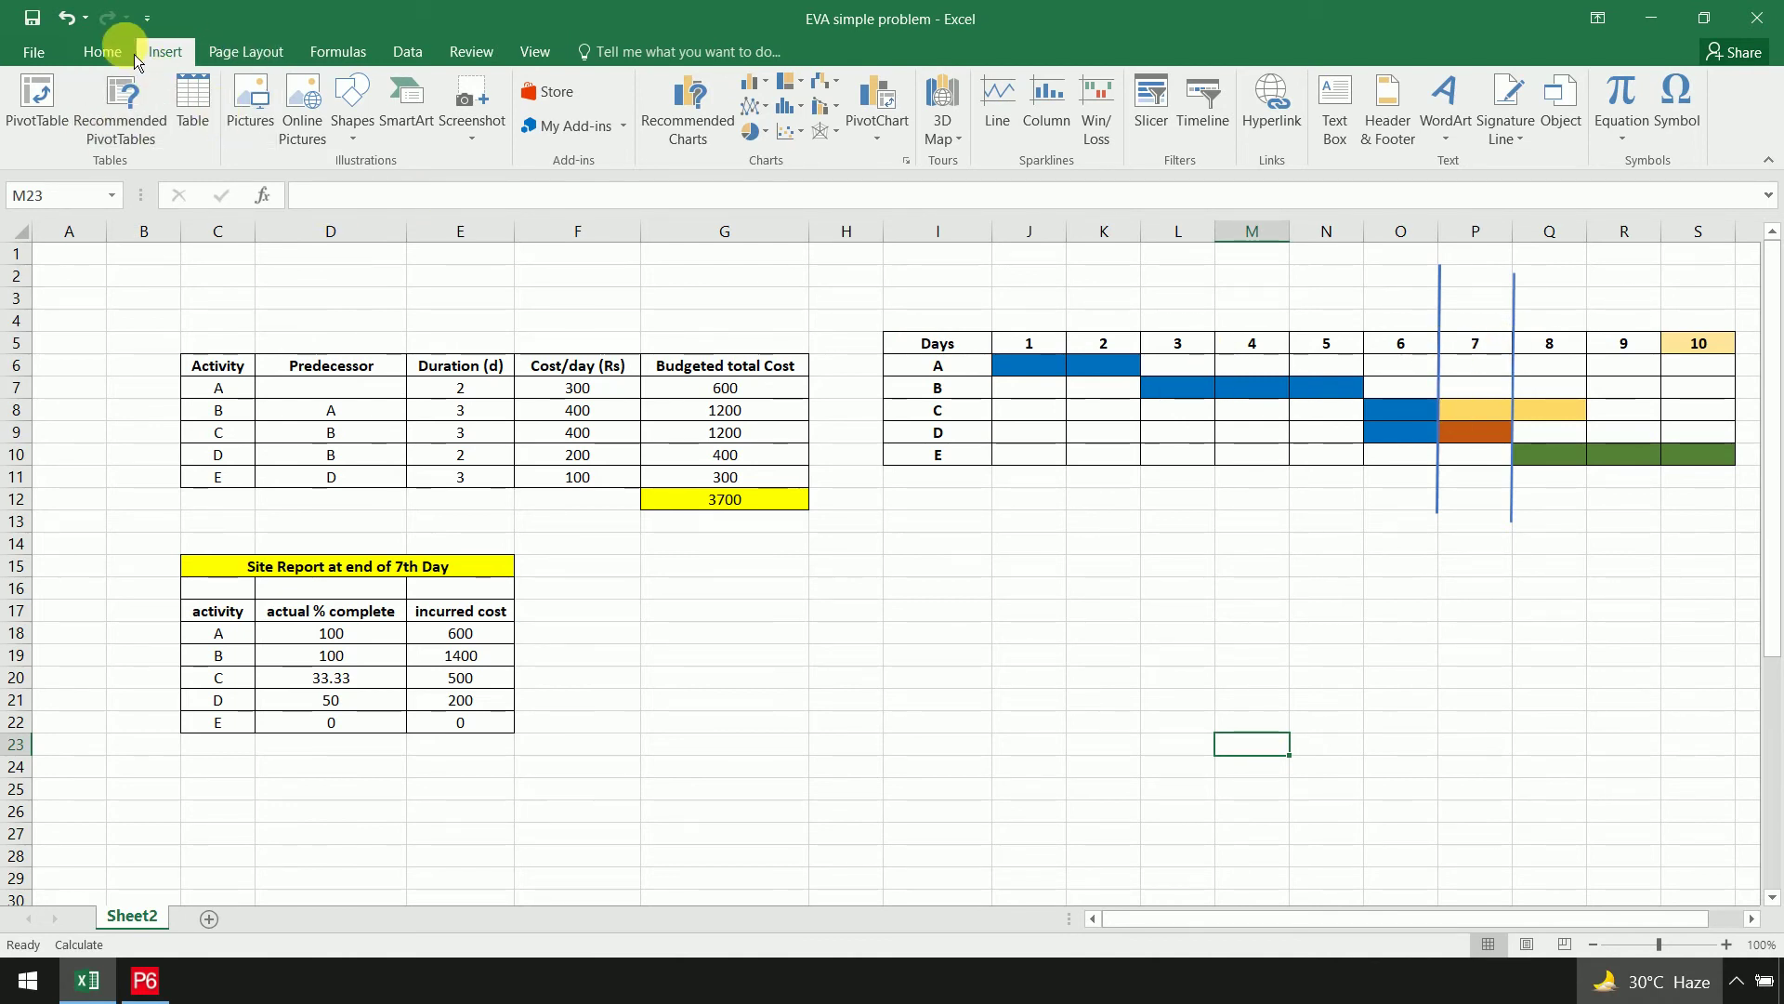
Fill day-7 cells P8 and P9 red, then highlight the incurred cost values
click(102, 52)
click(346, 126)
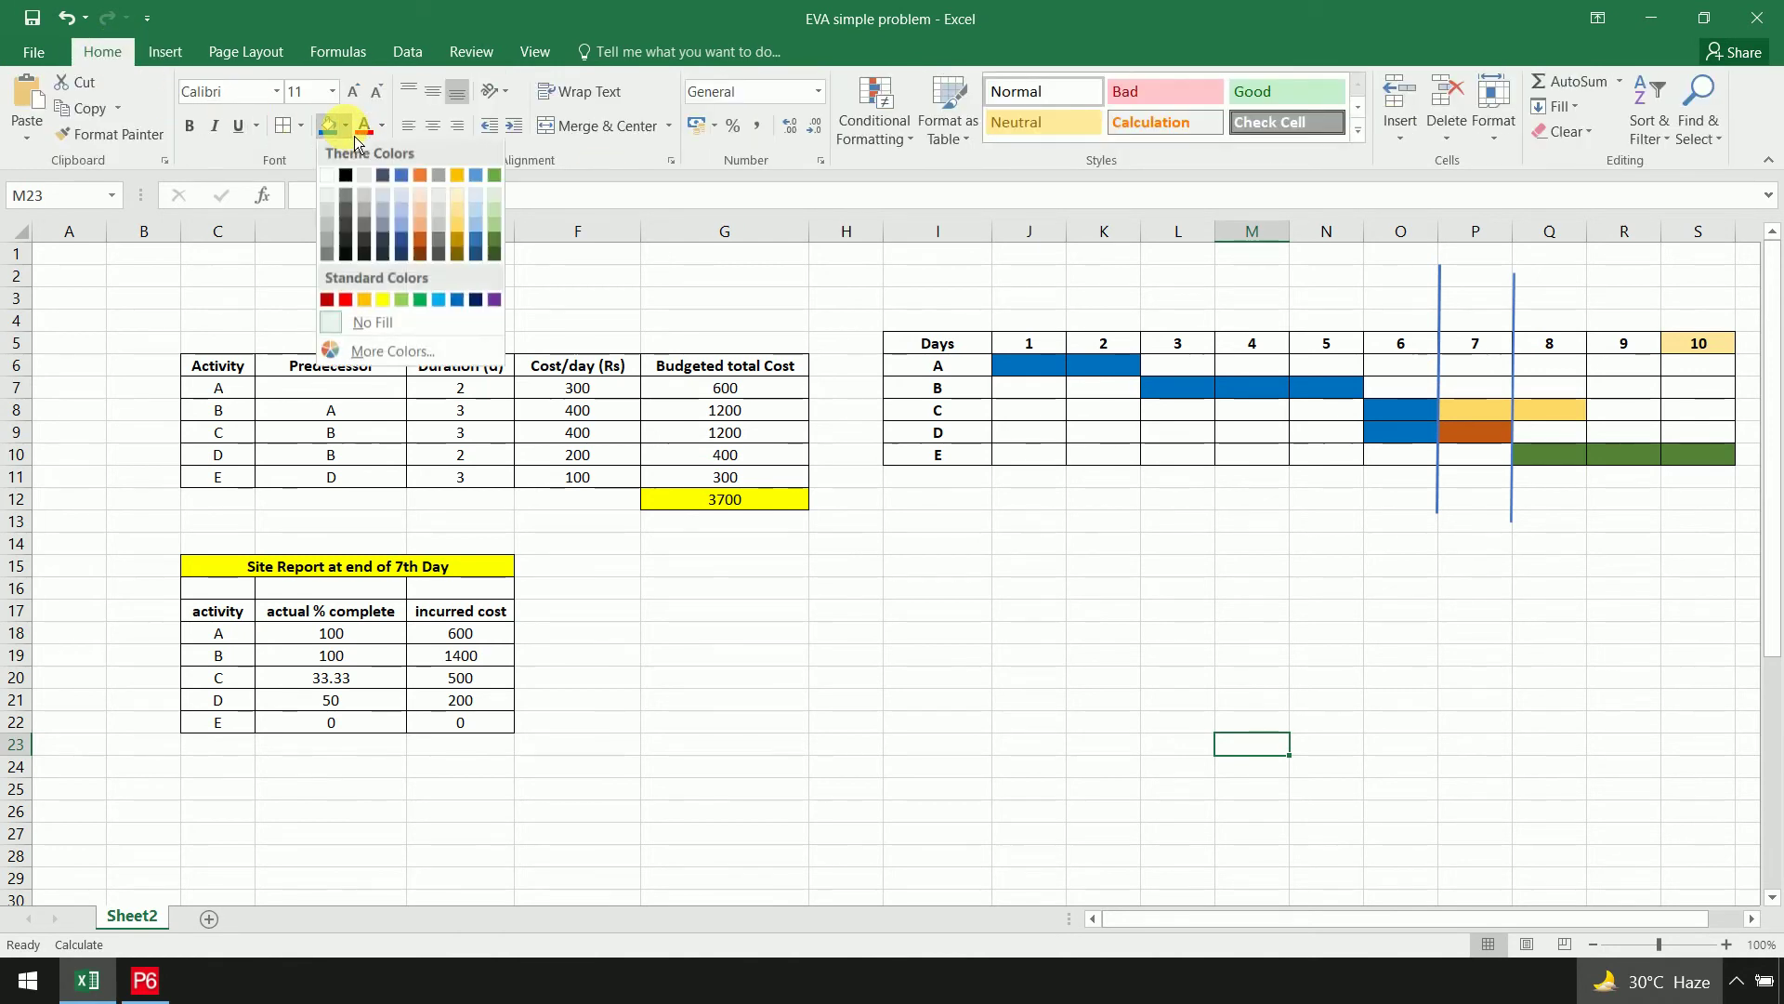
click(1472, 395)
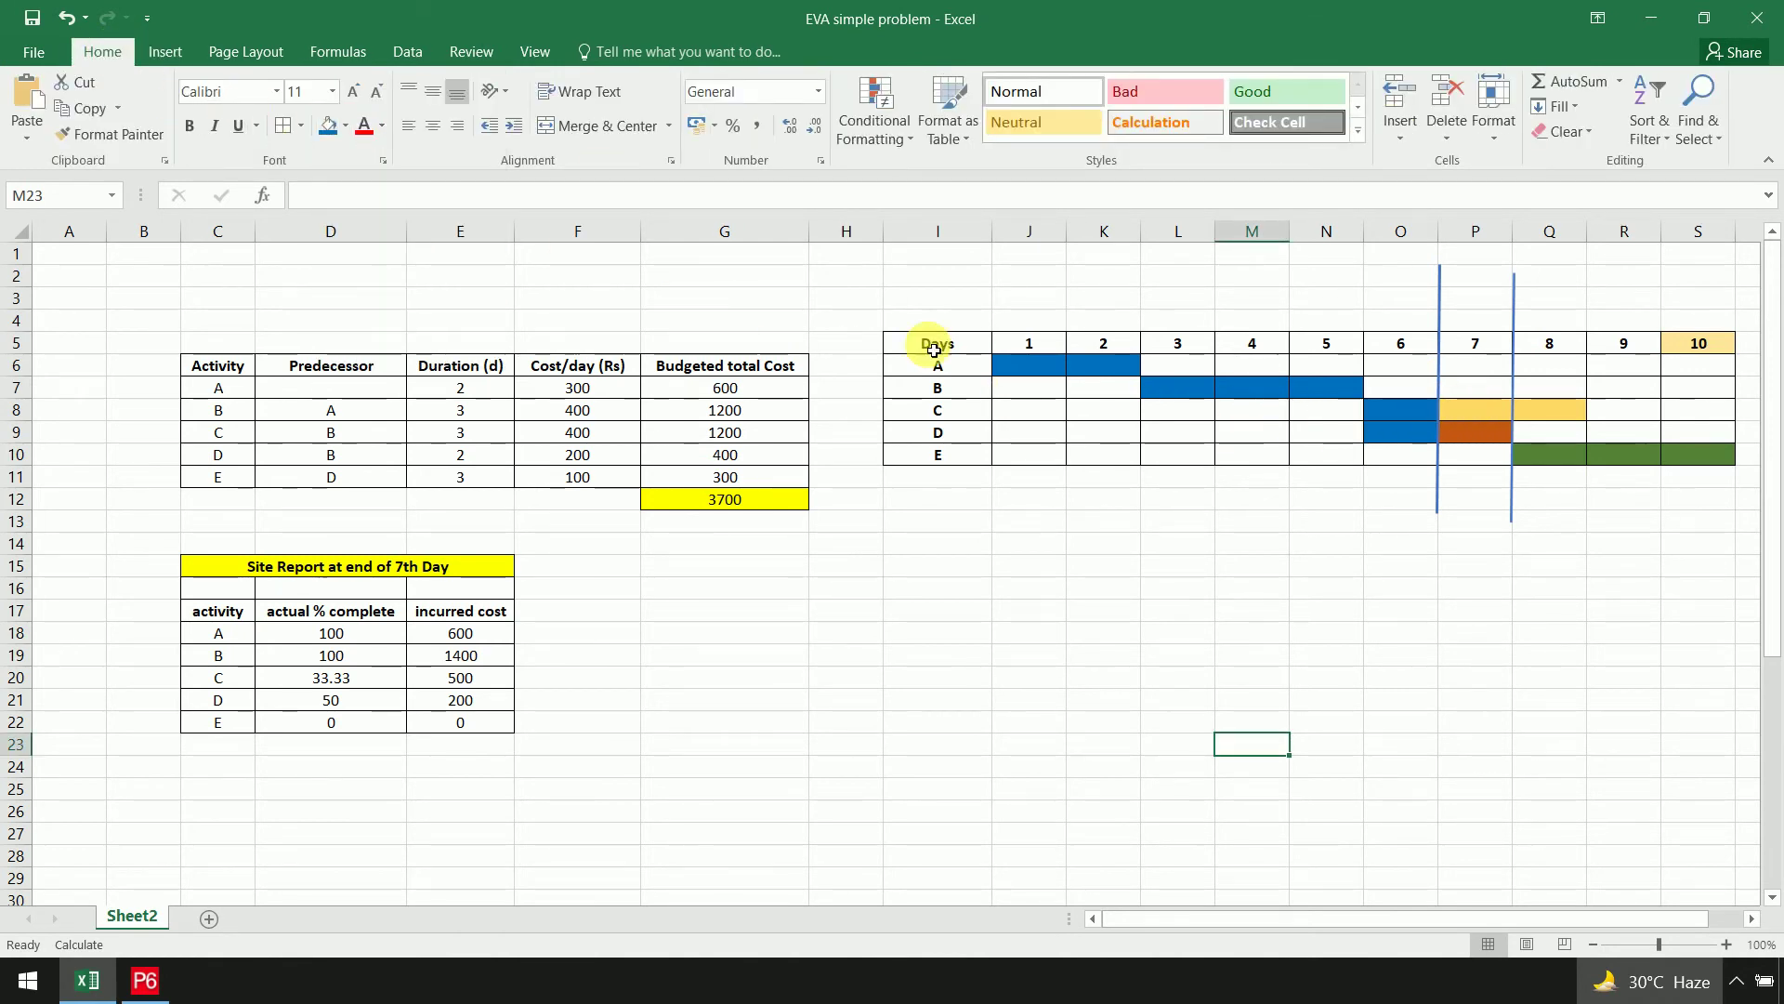
click(1487, 409)
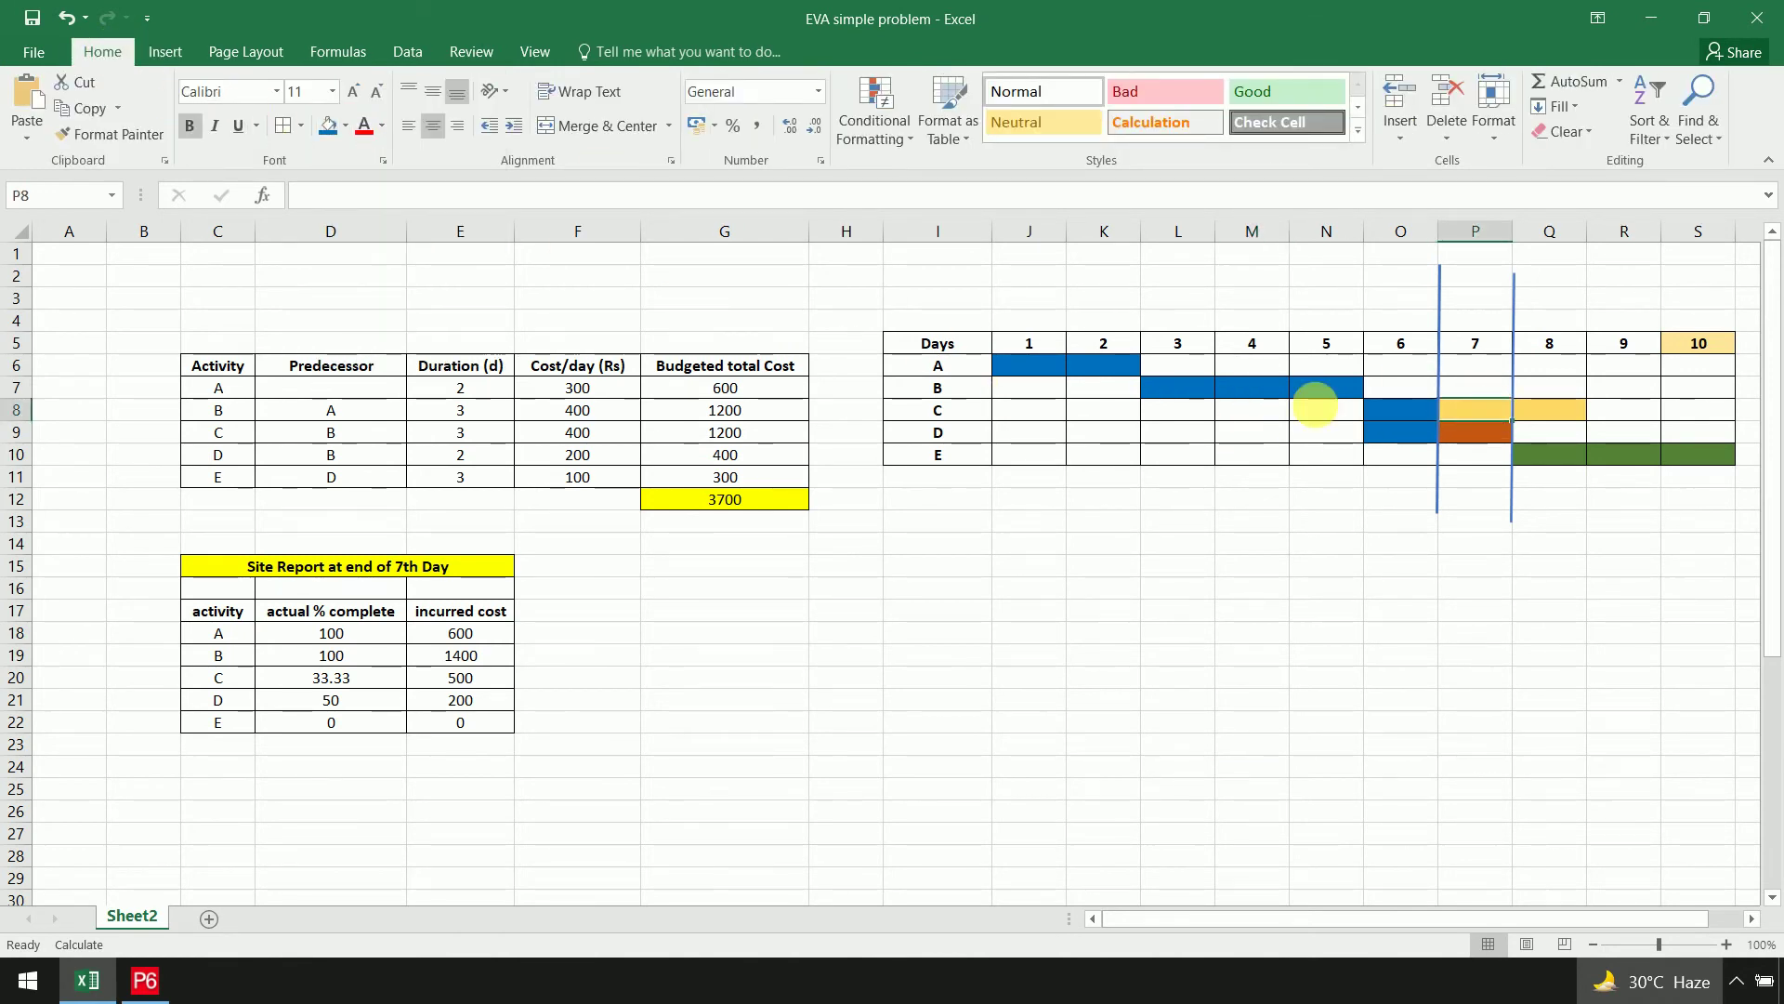
click(347, 126)
click(341, 303)
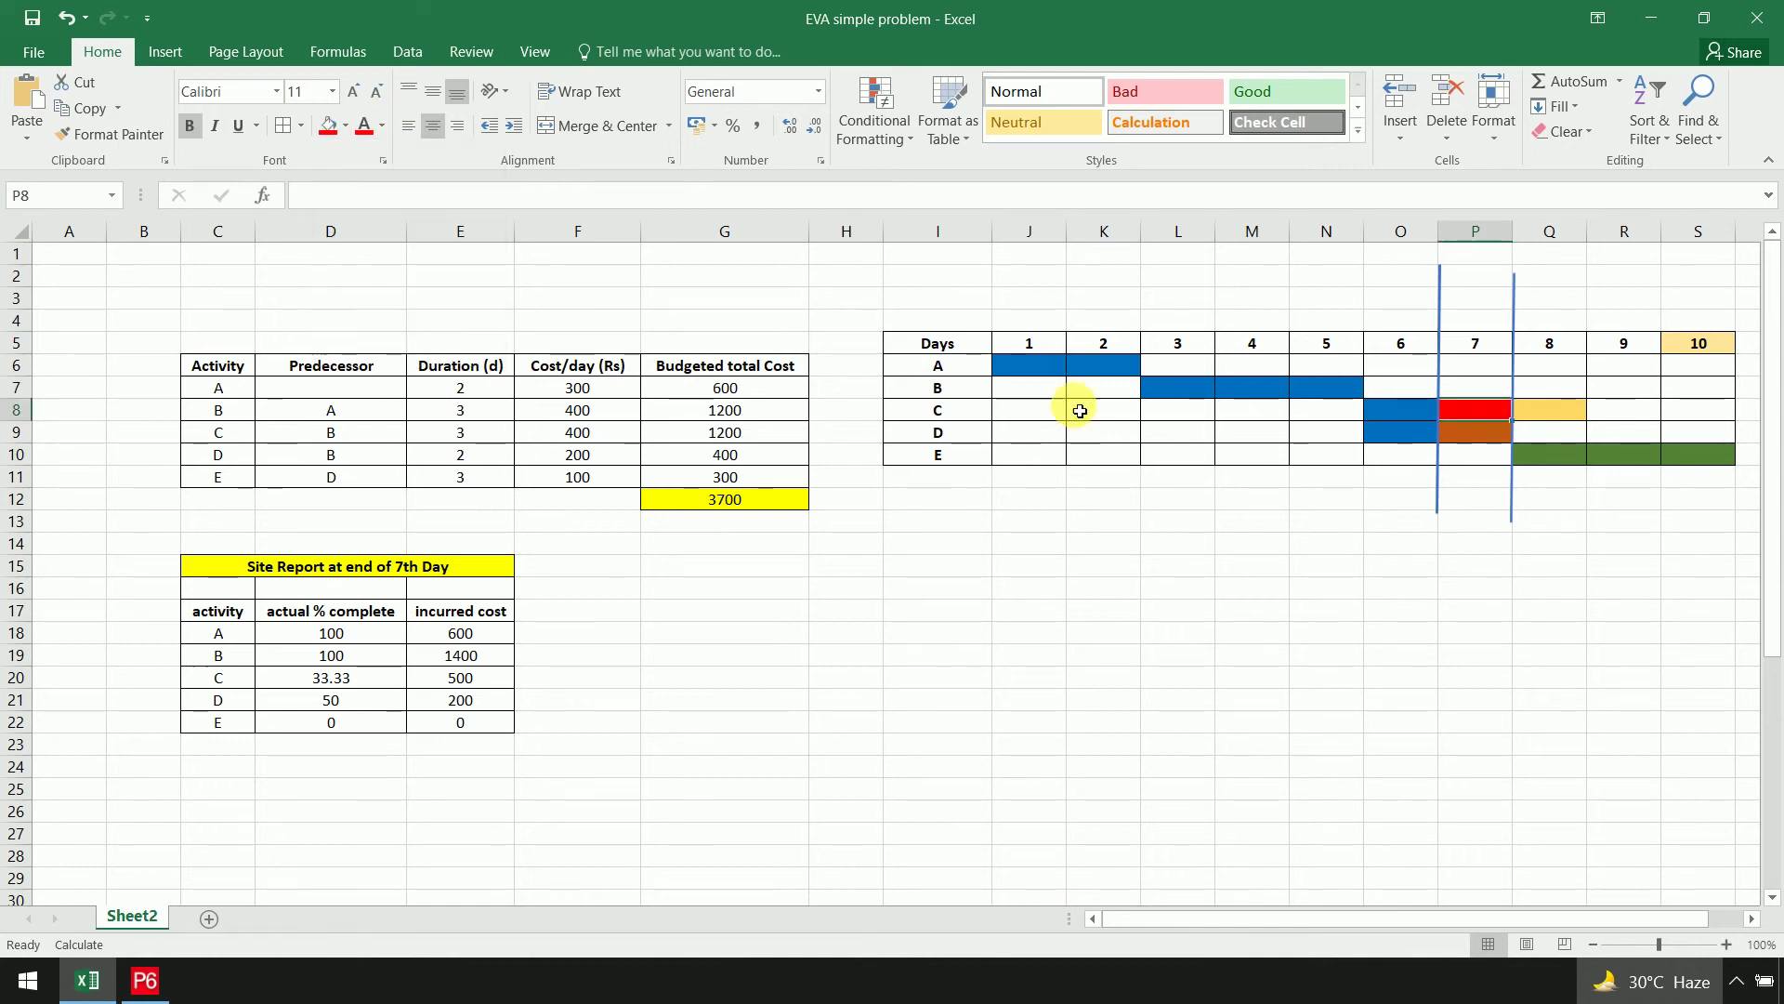
click(1487, 435)
click(328, 127)
click(1637, 667)
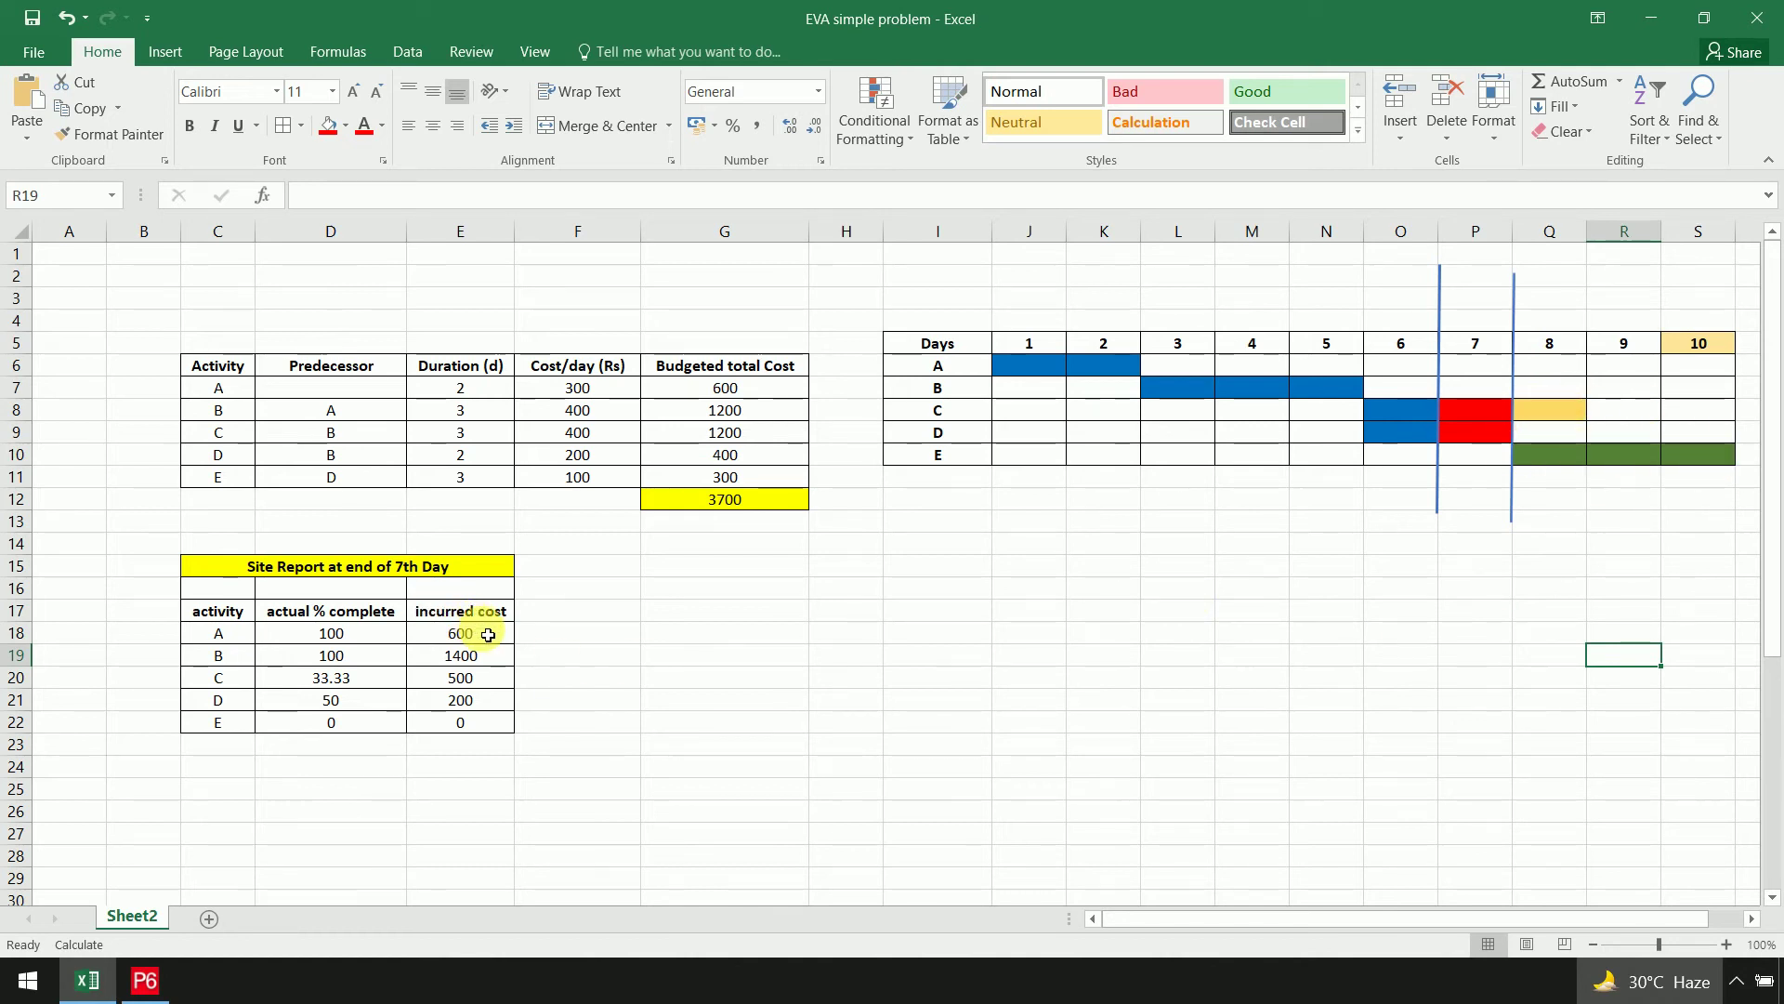
drag(470, 632, 483, 717)
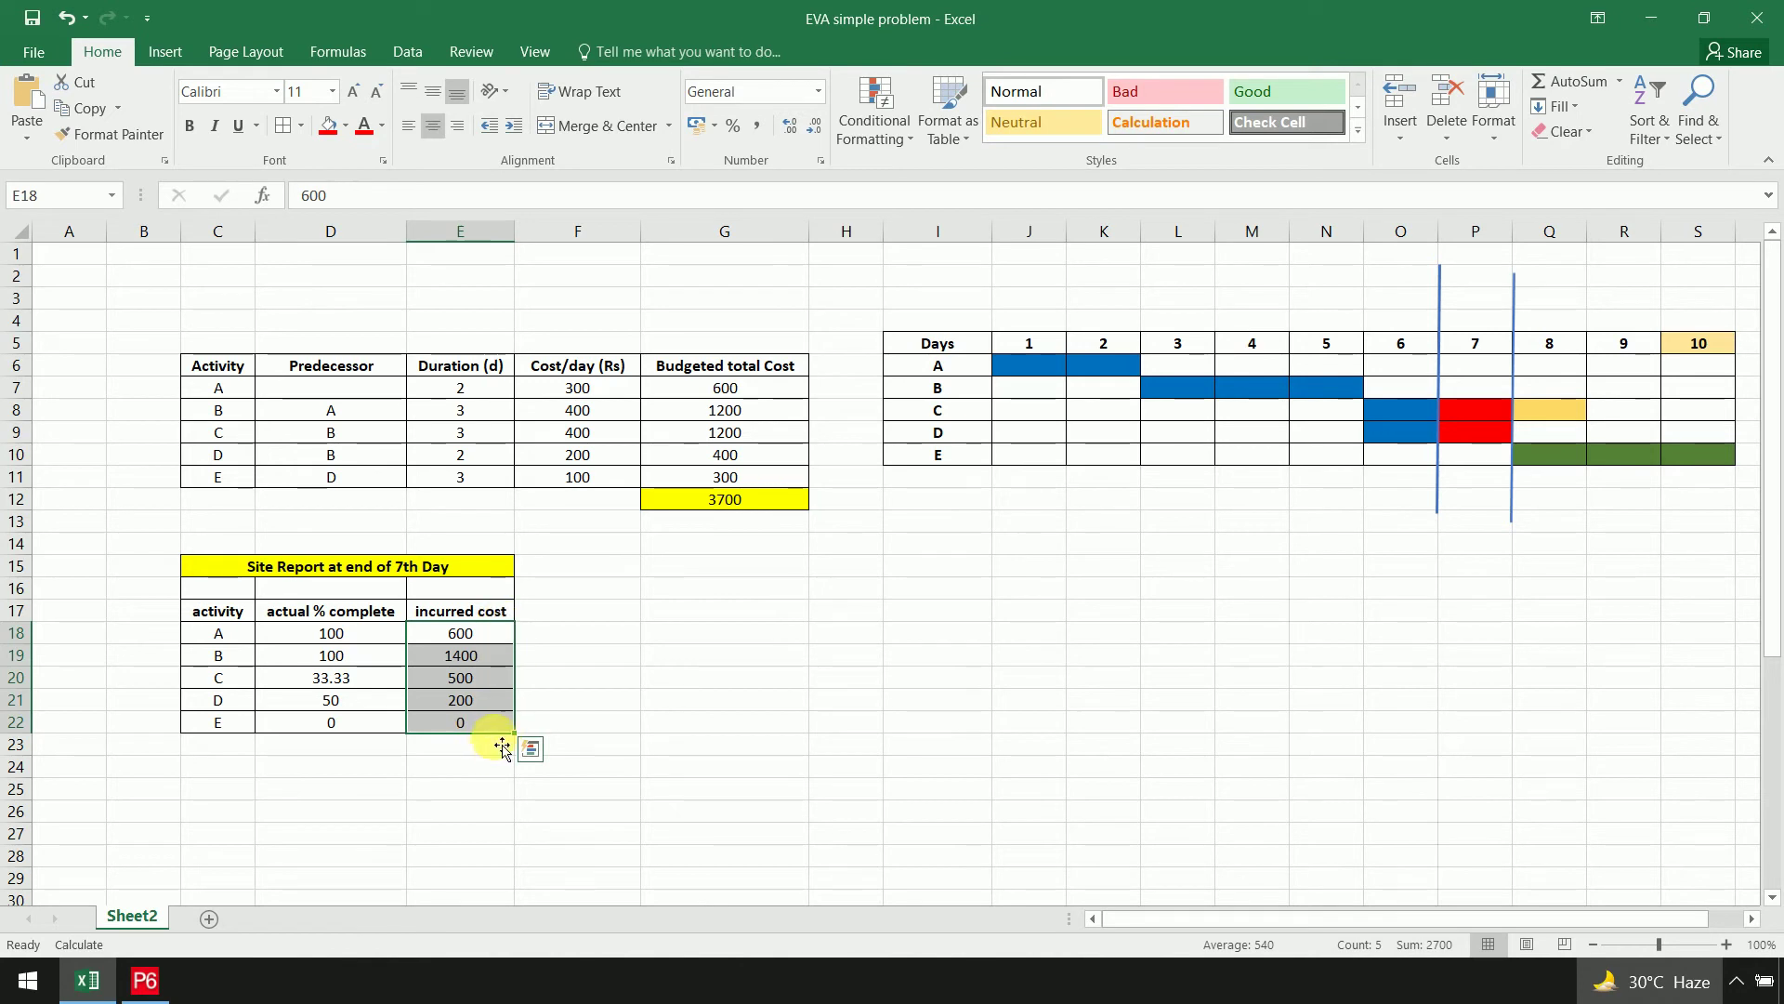
Review the earned value table's ACWP values E40:E44 and the BCWP column
scroll(944, 534, down, 5)
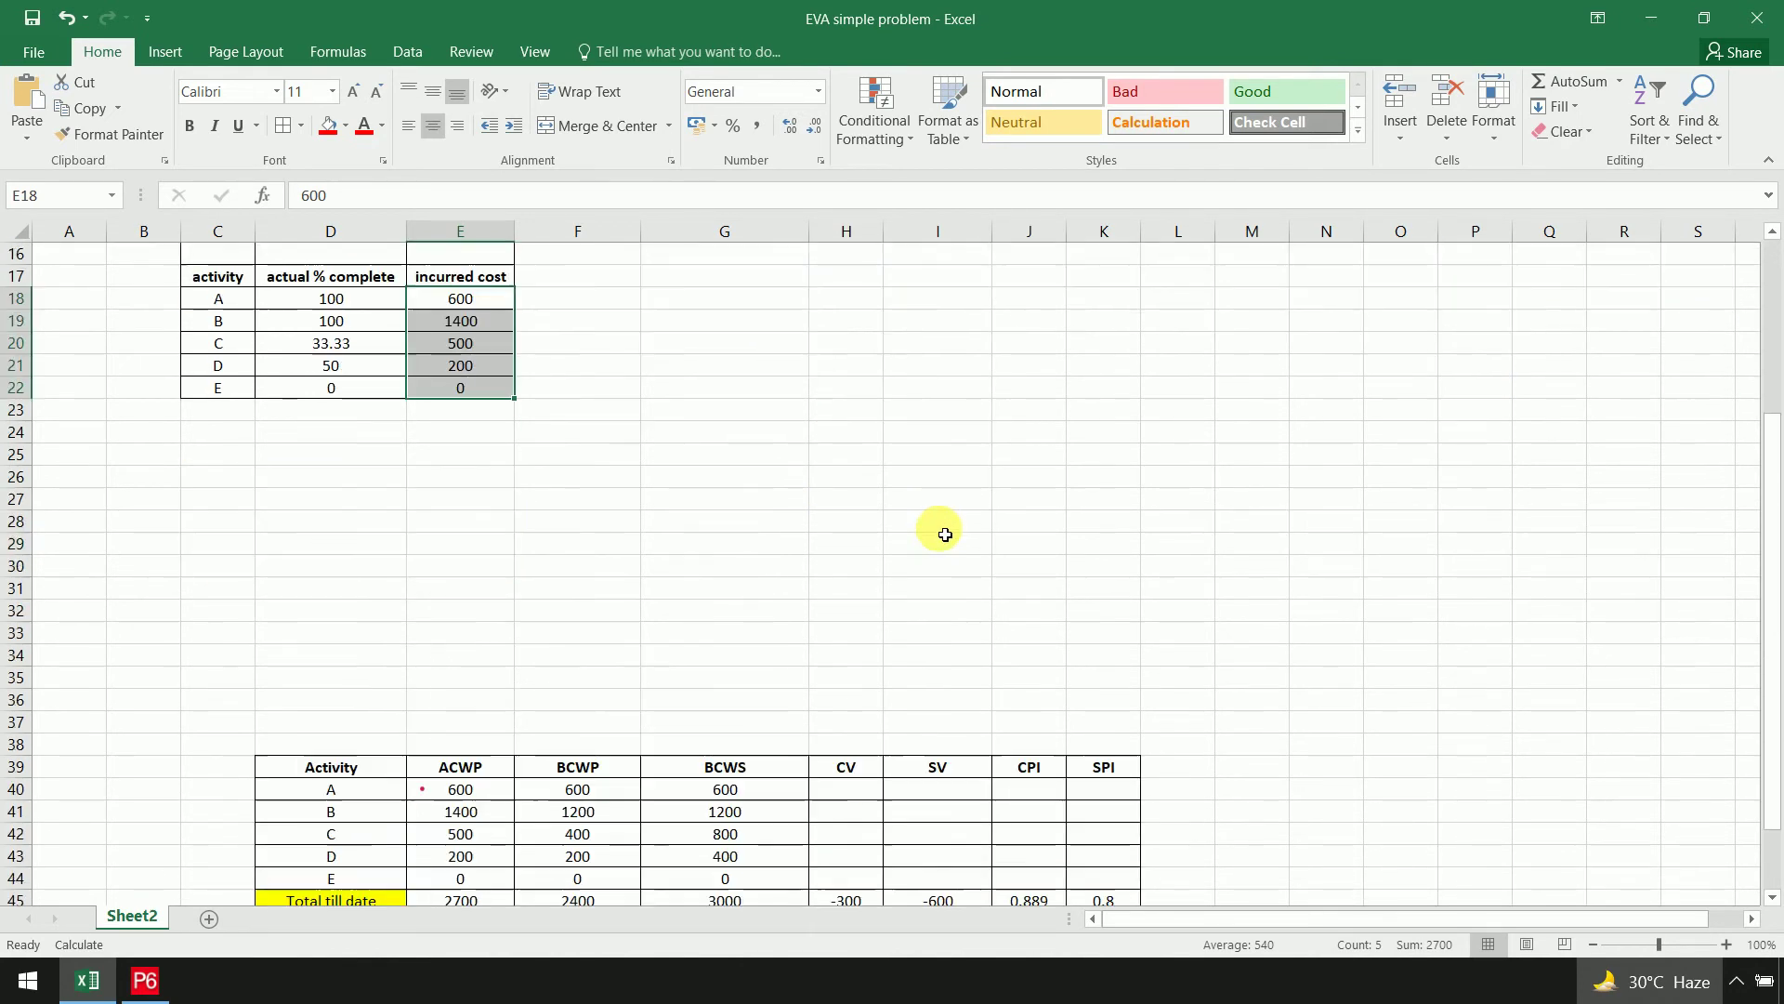
scroll(945, 534, down, 6)
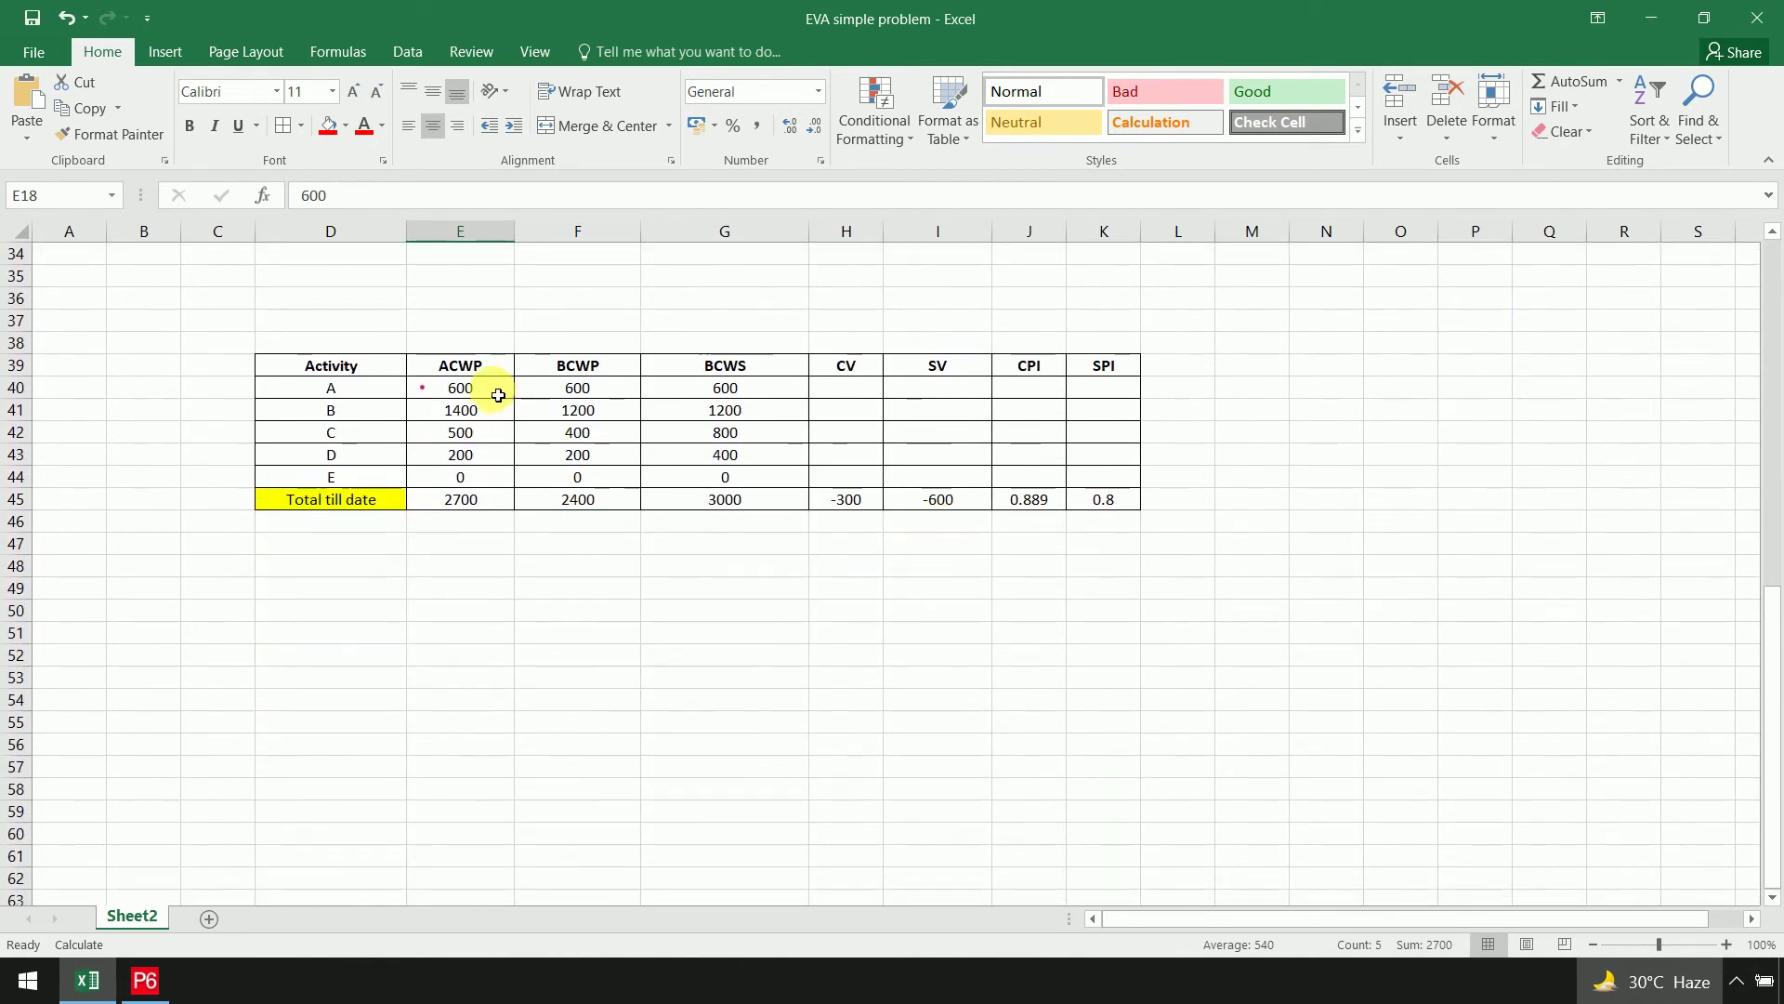
click(503, 372)
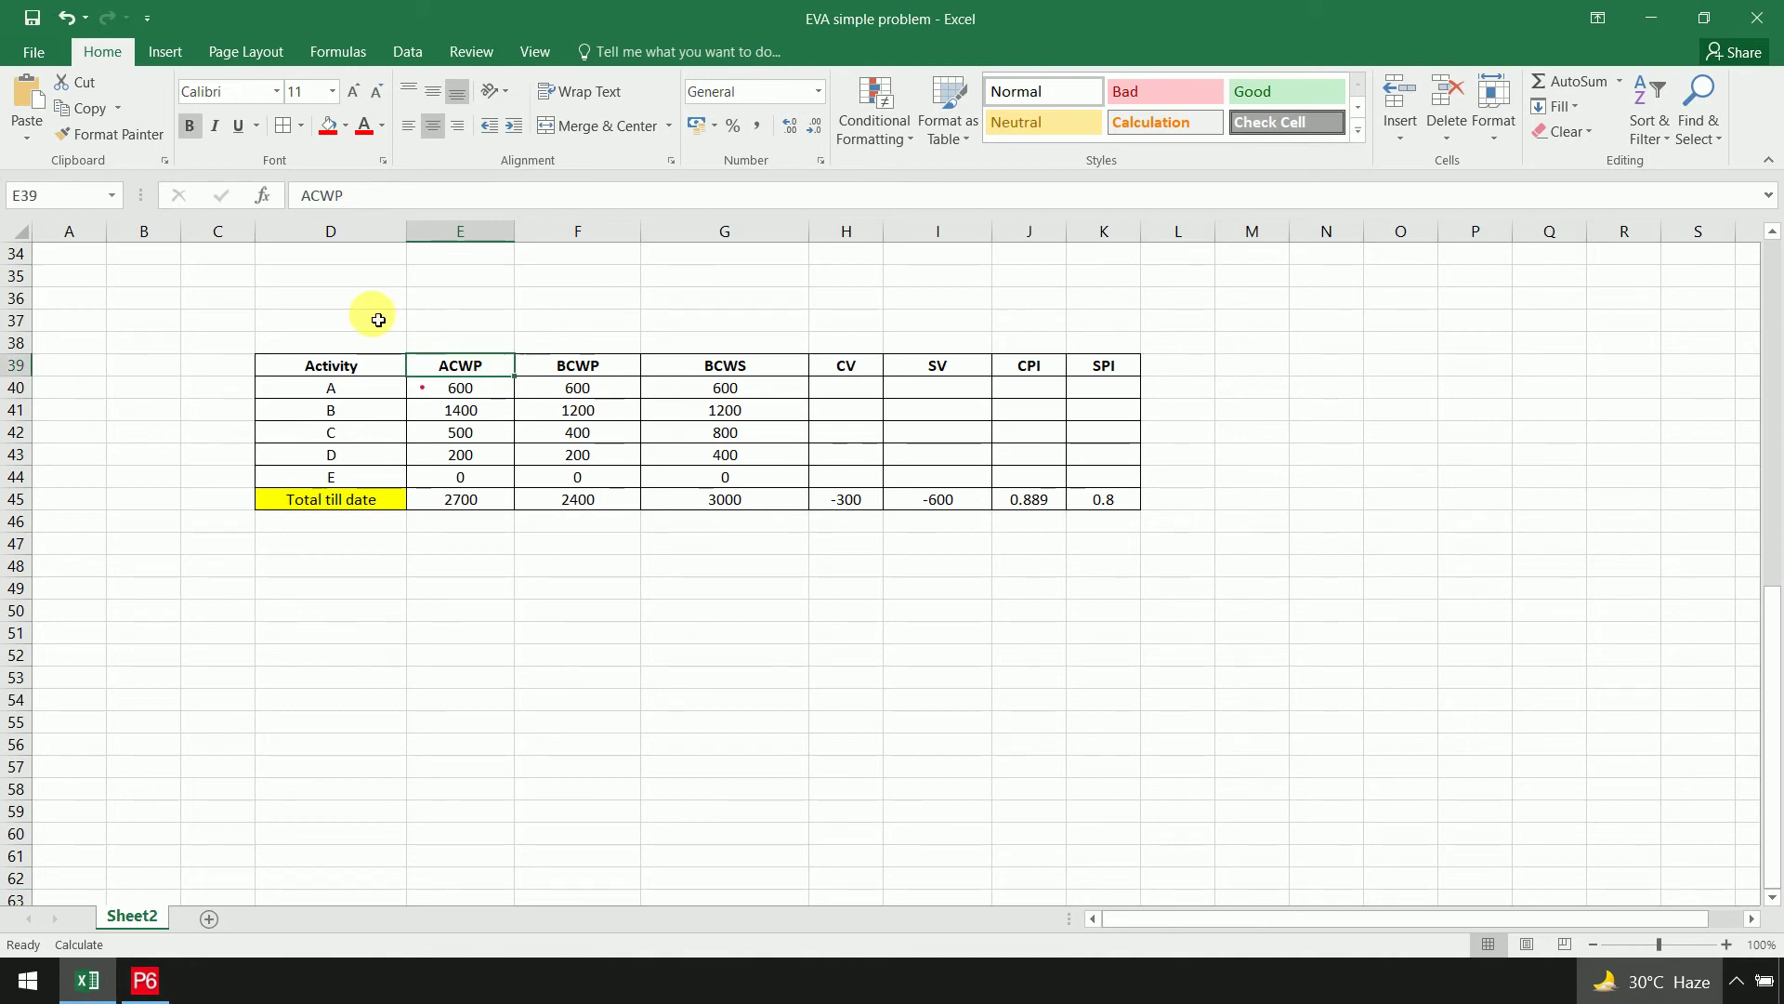
click(355, 303)
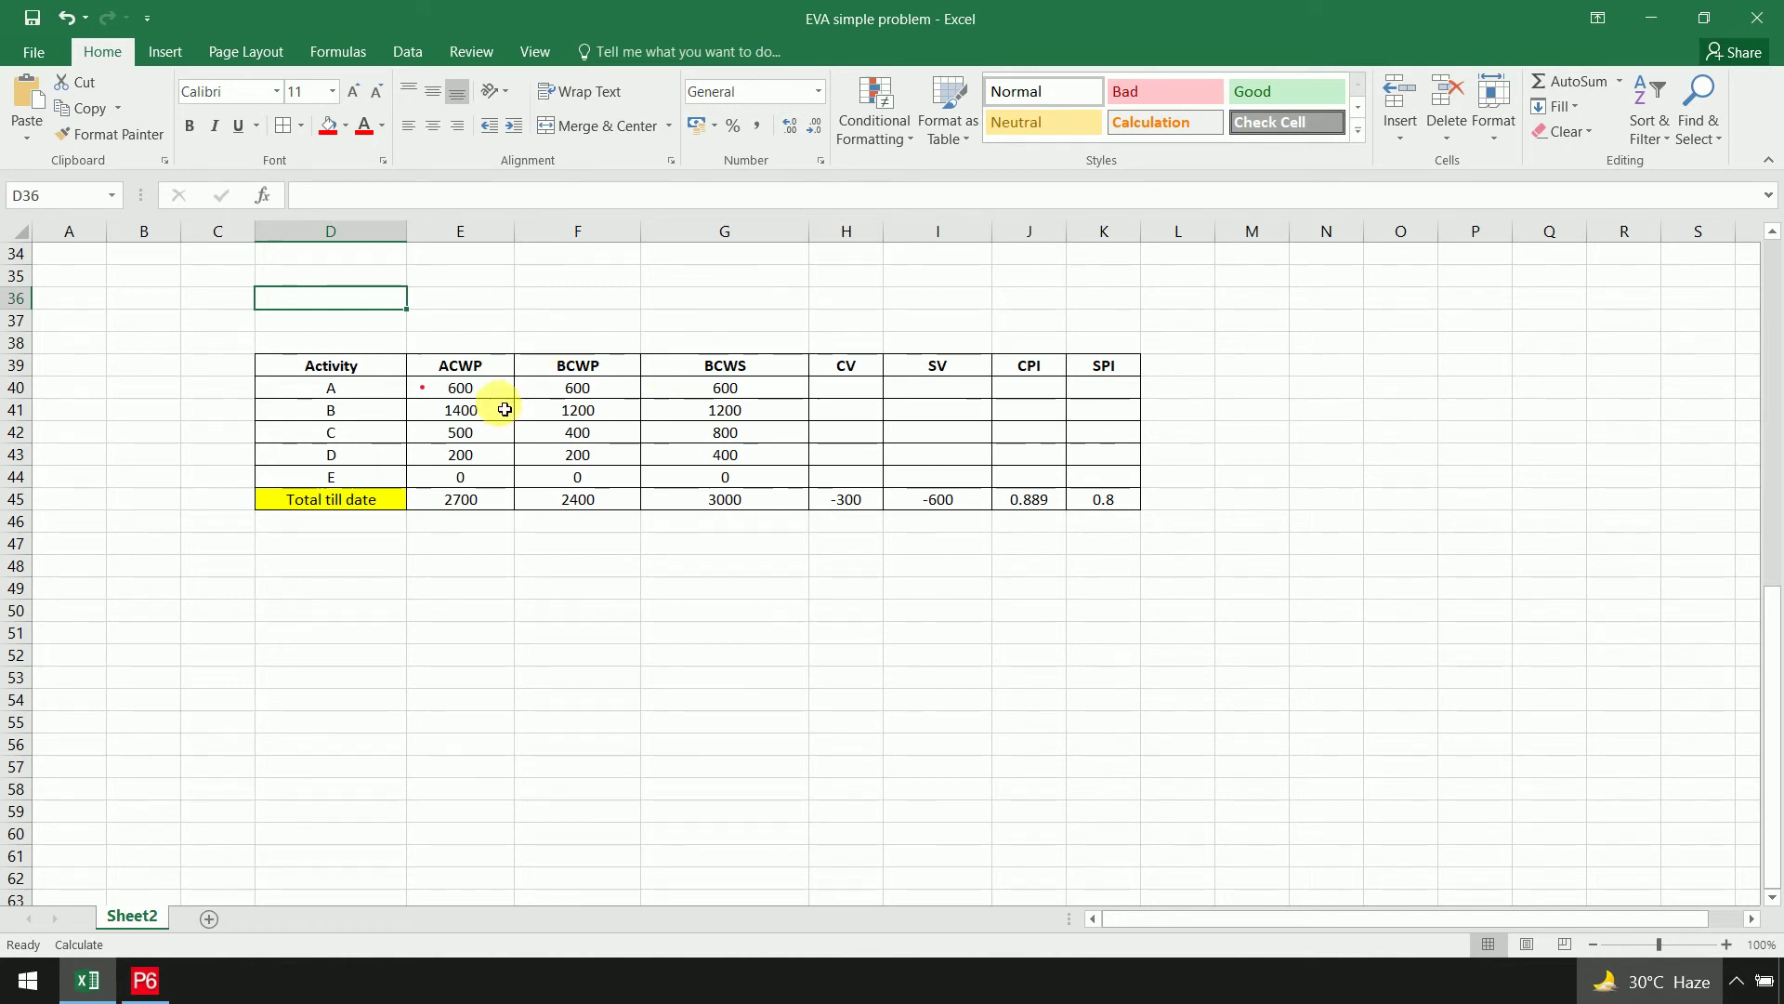
drag(494, 390, 470, 477)
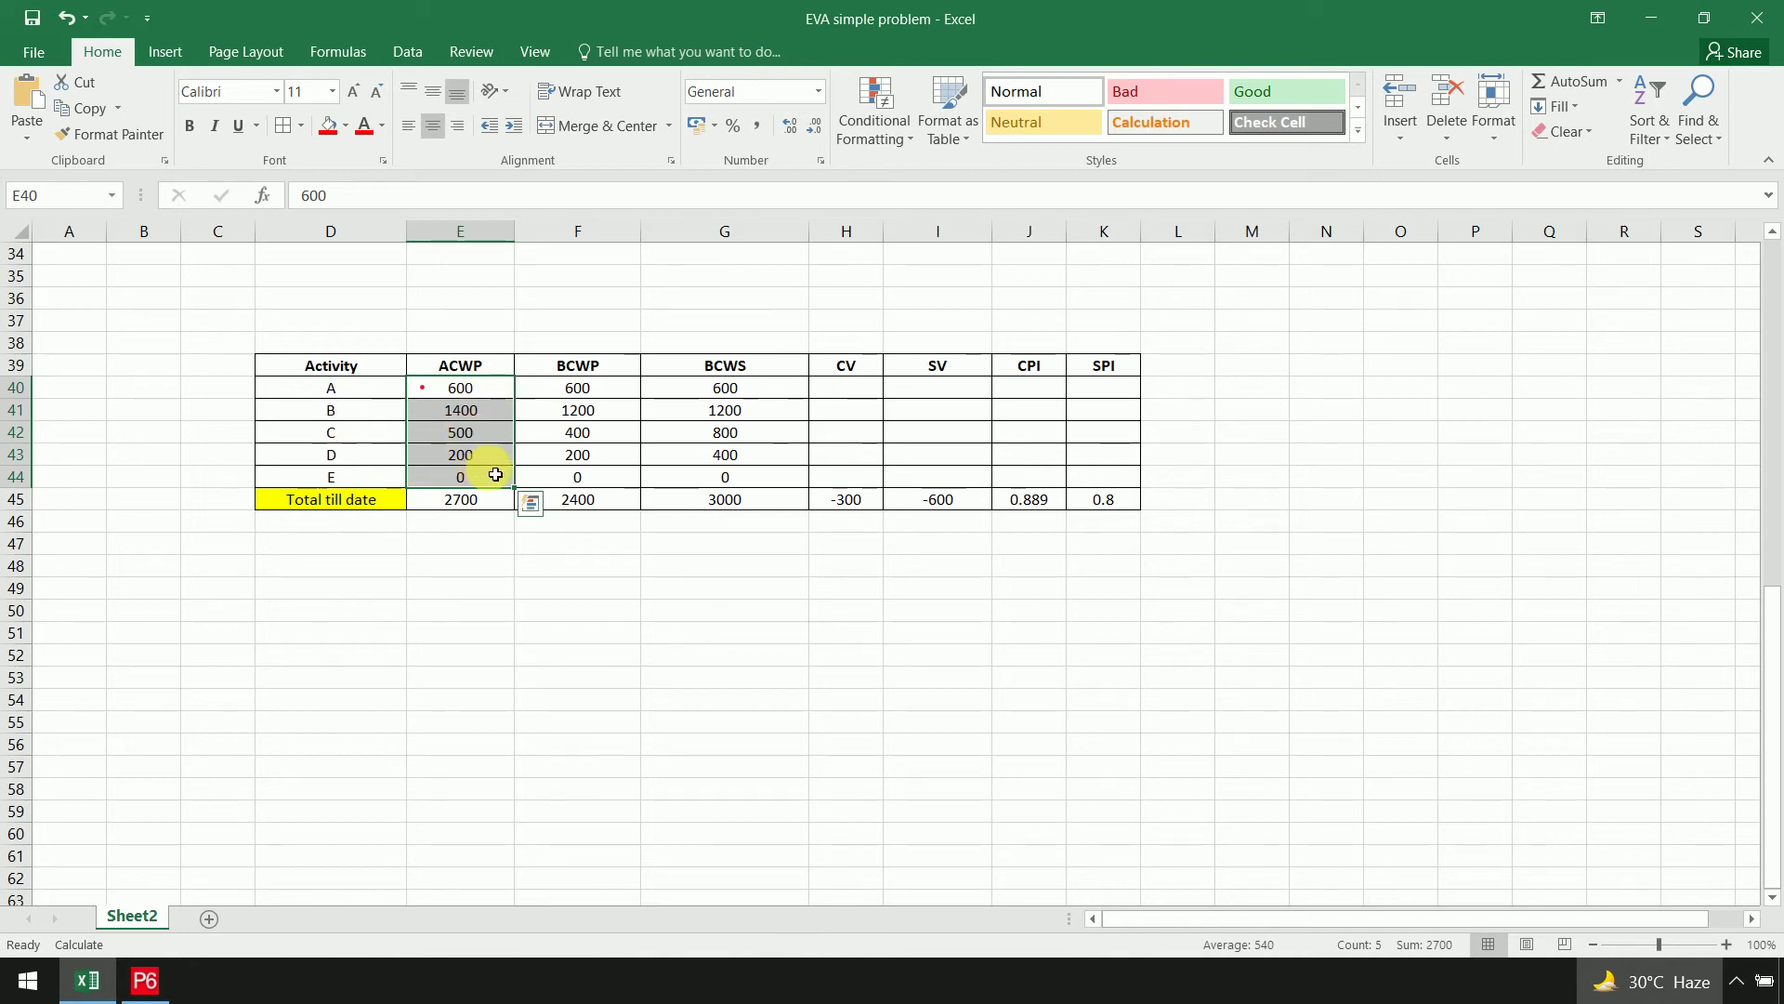
click(694, 754)
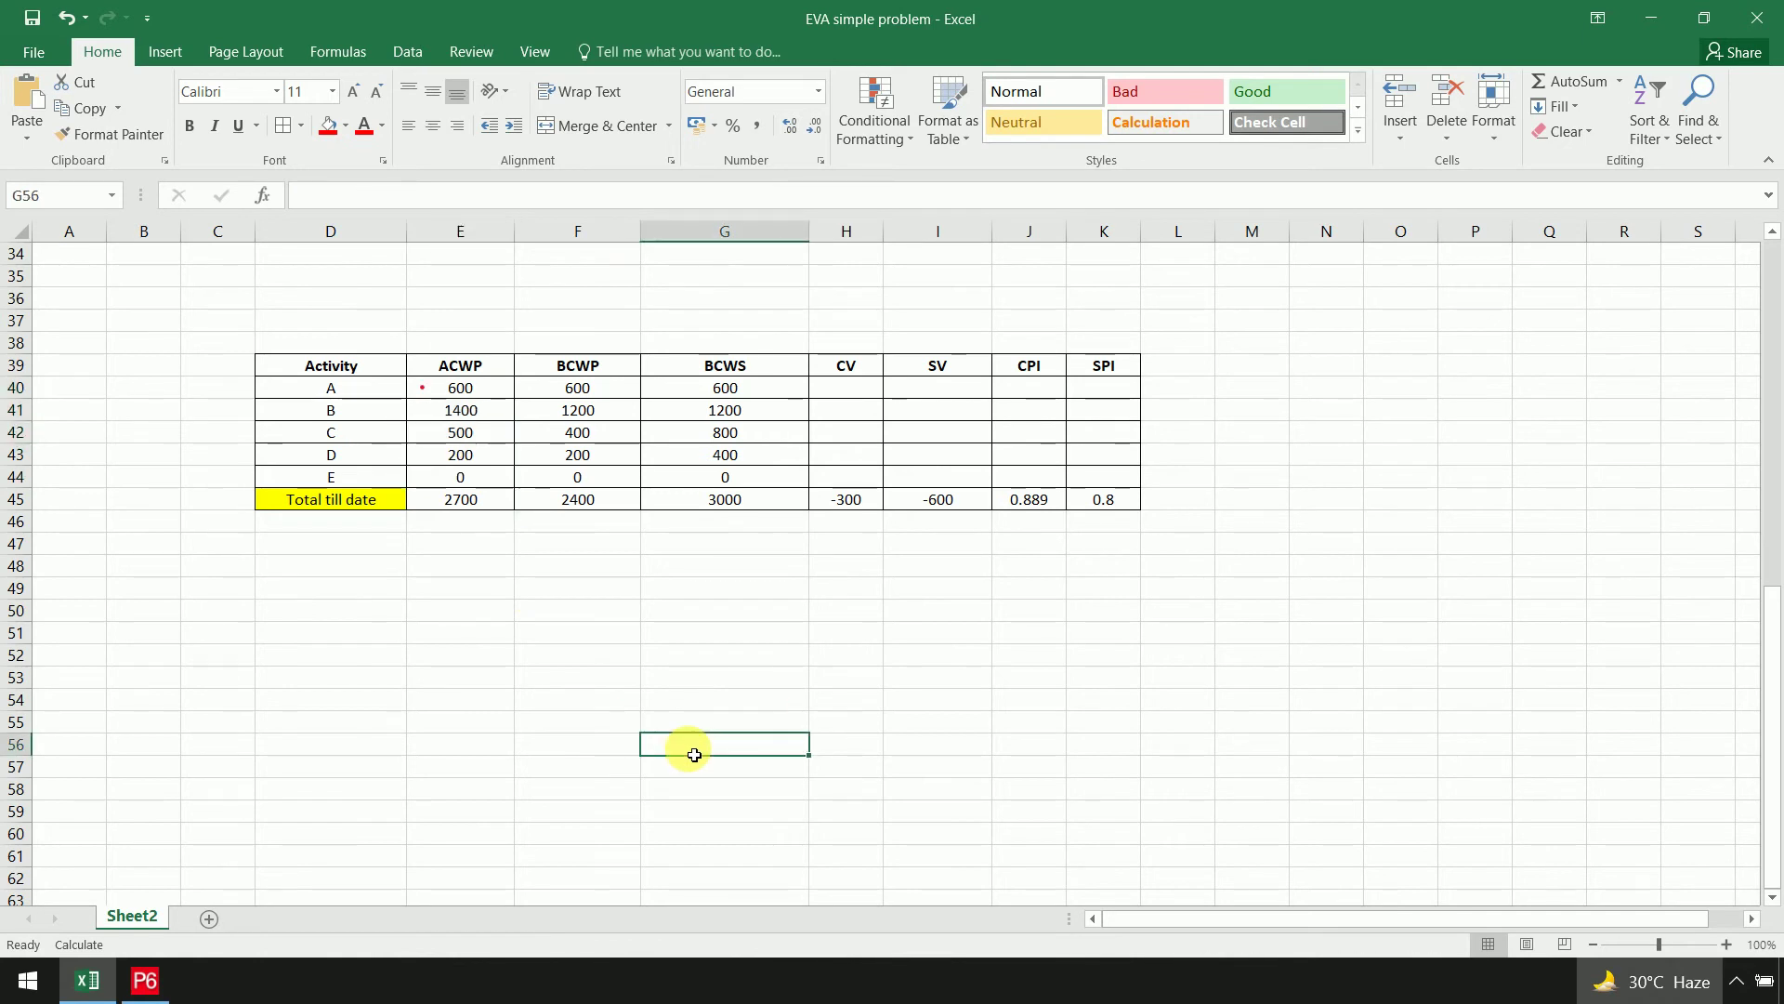
click(629, 371)
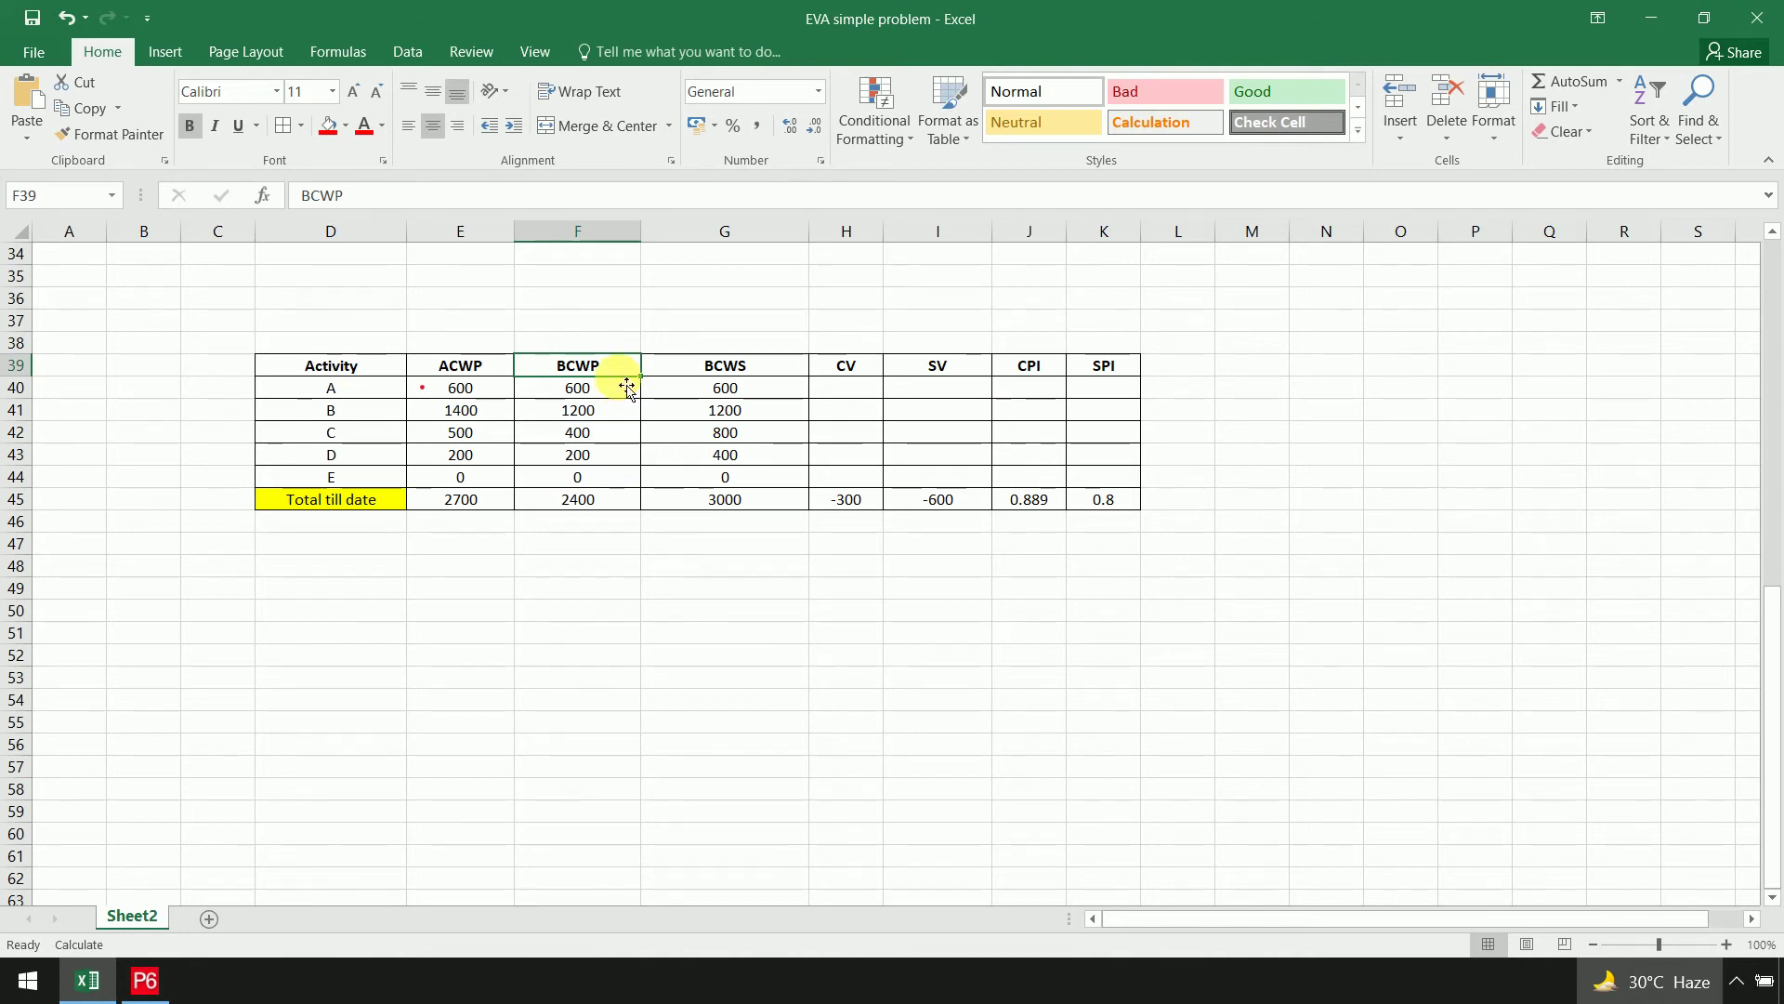
scroll(627, 388, up, 11)
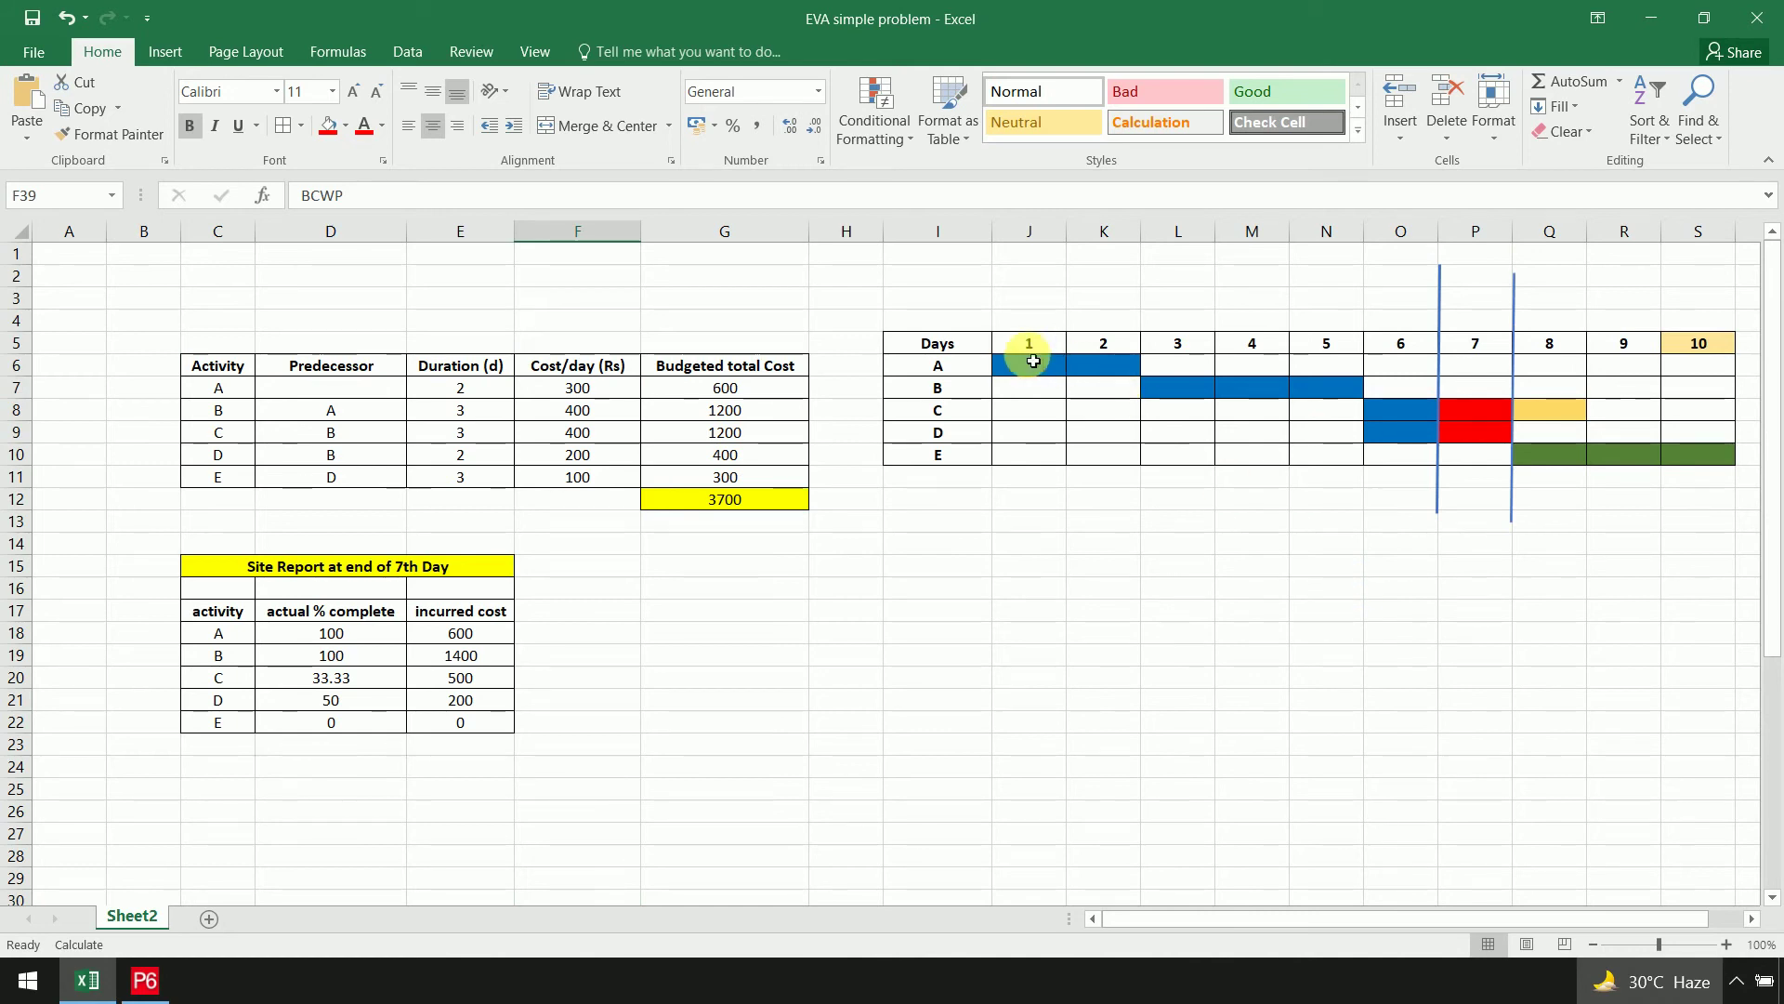
click(771, 396)
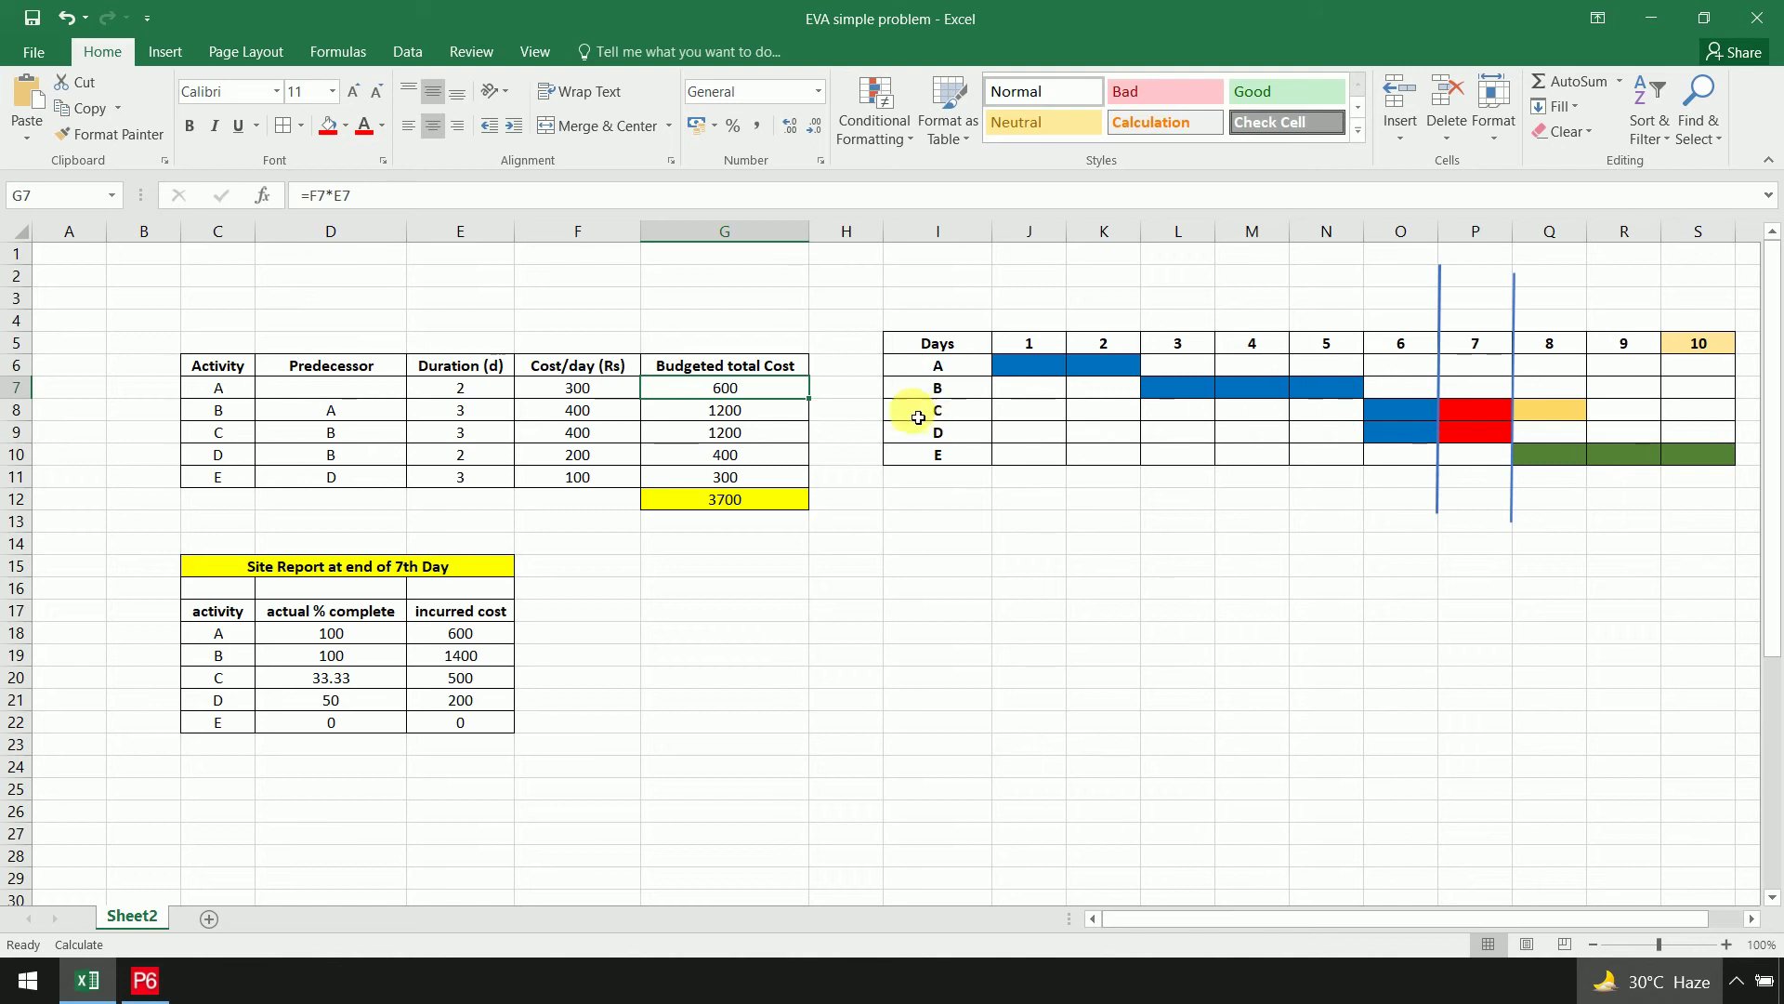
click(771, 412)
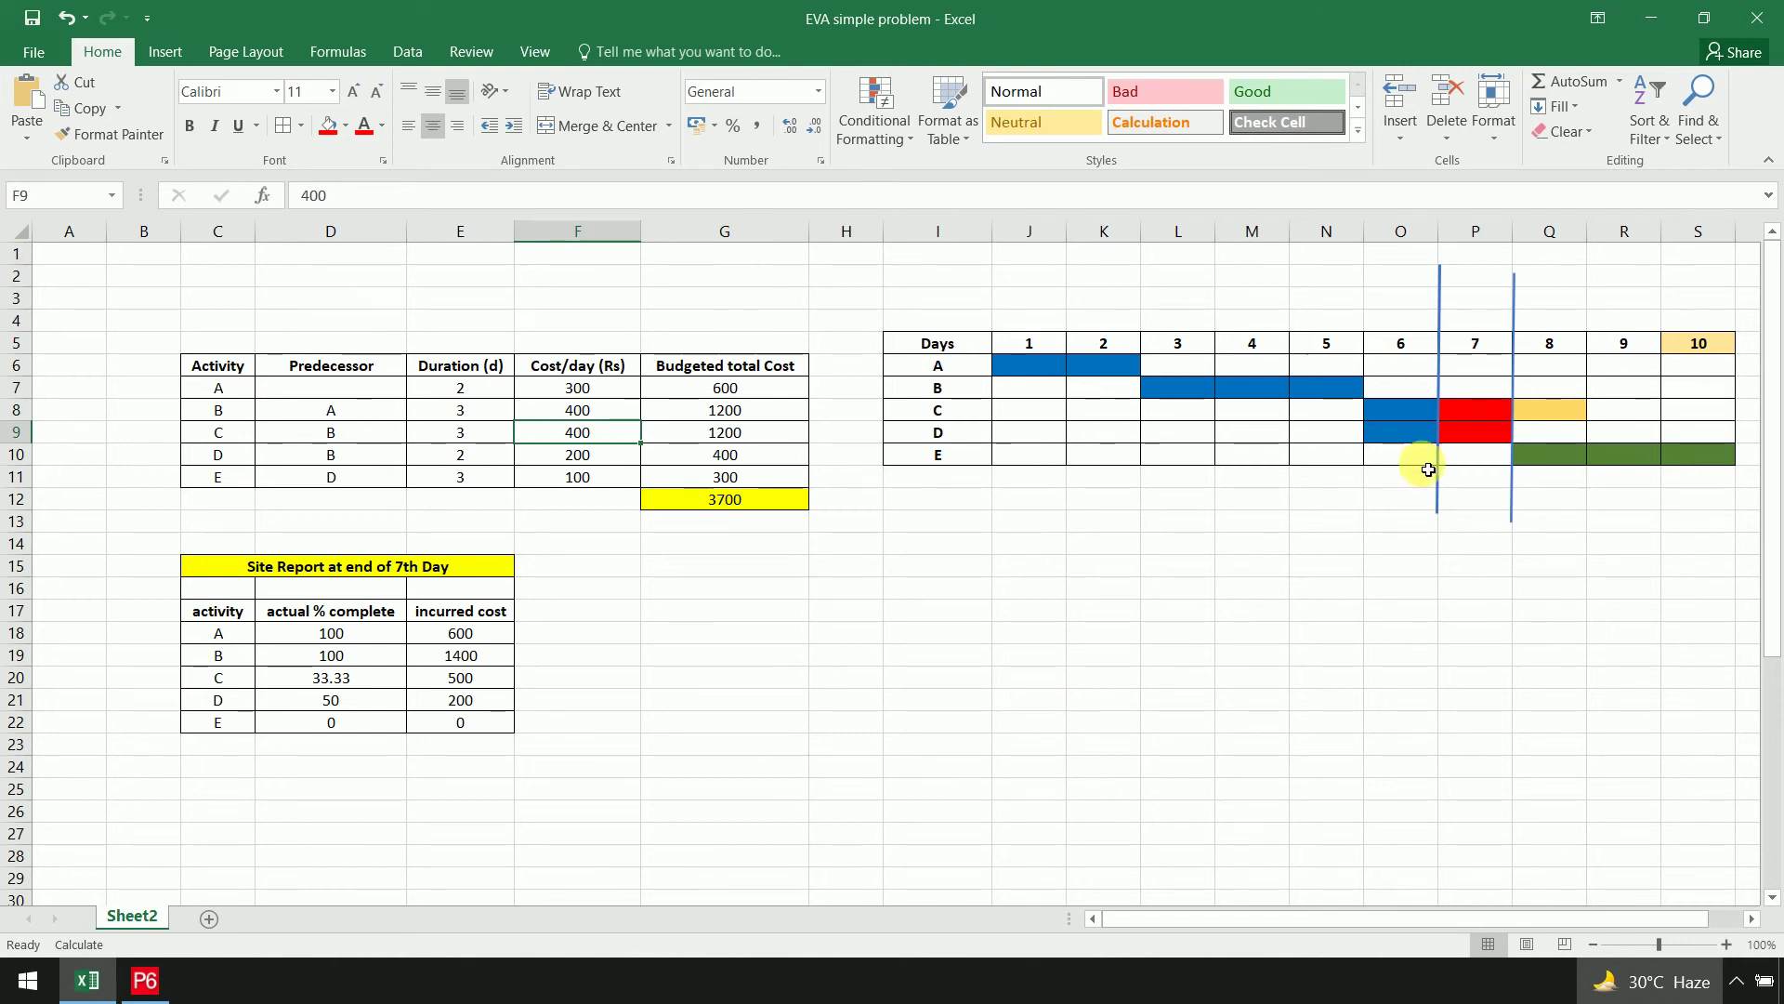
click(1412, 436)
click(590, 457)
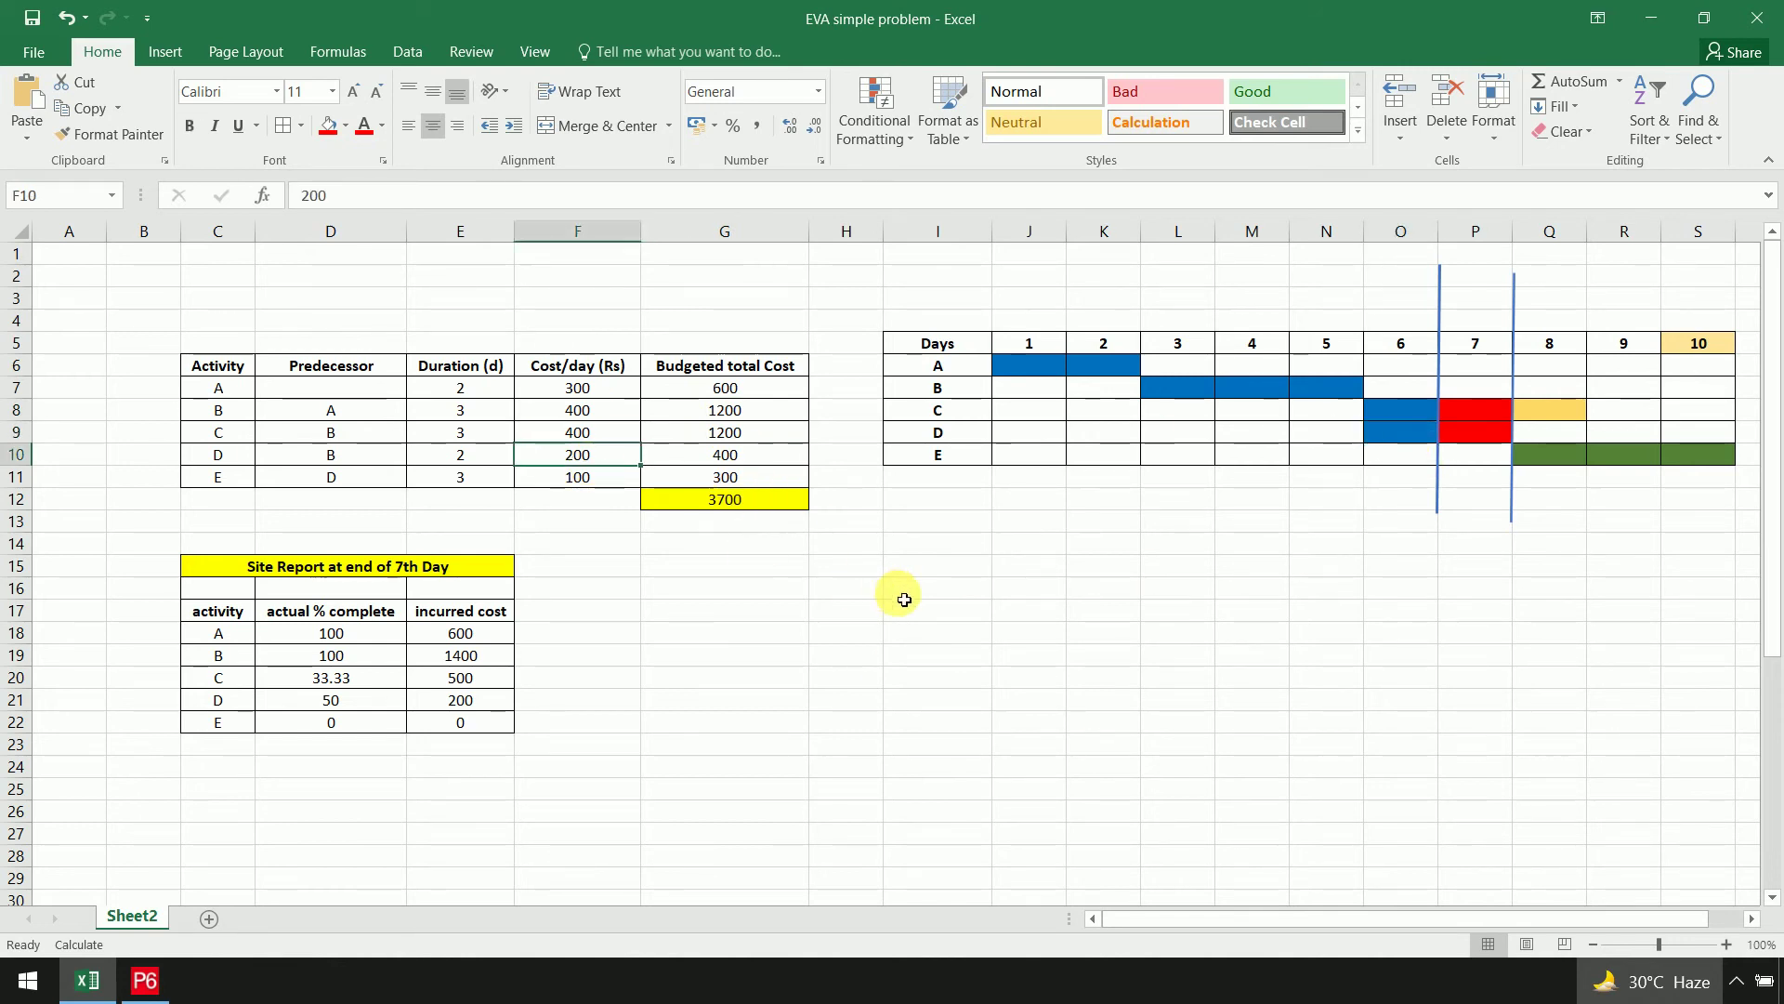
scroll(904, 599, down, 7)
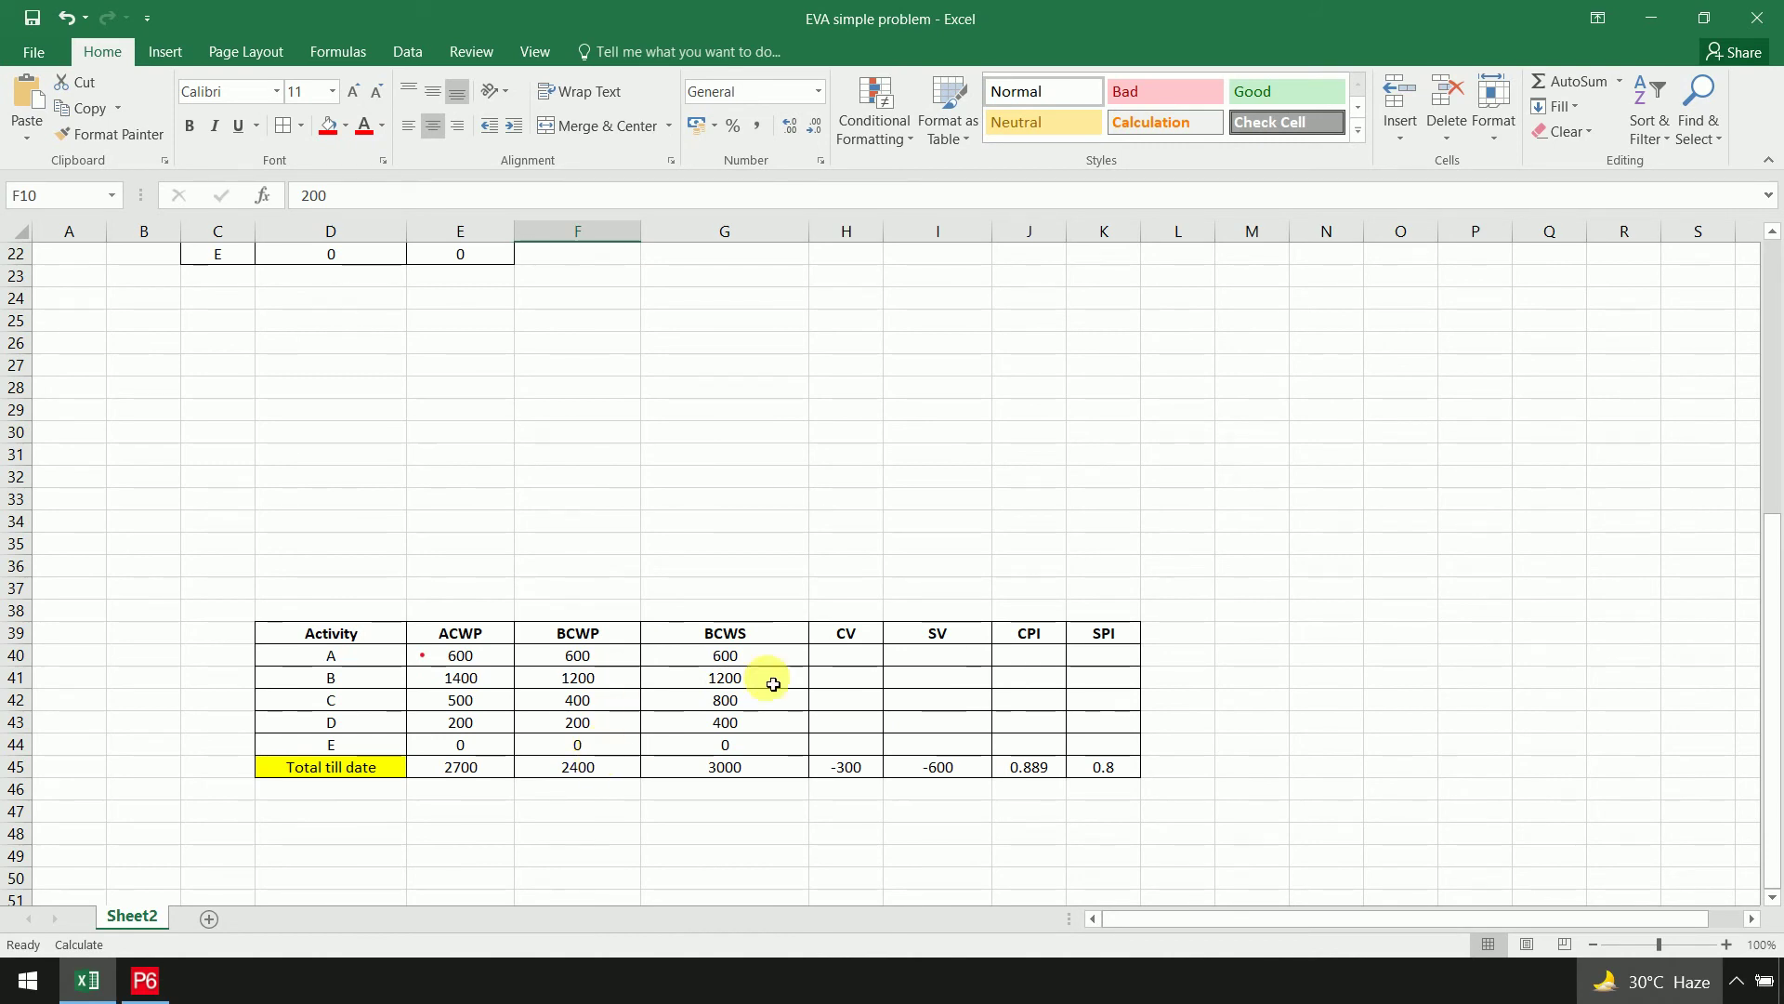
click(782, 640)
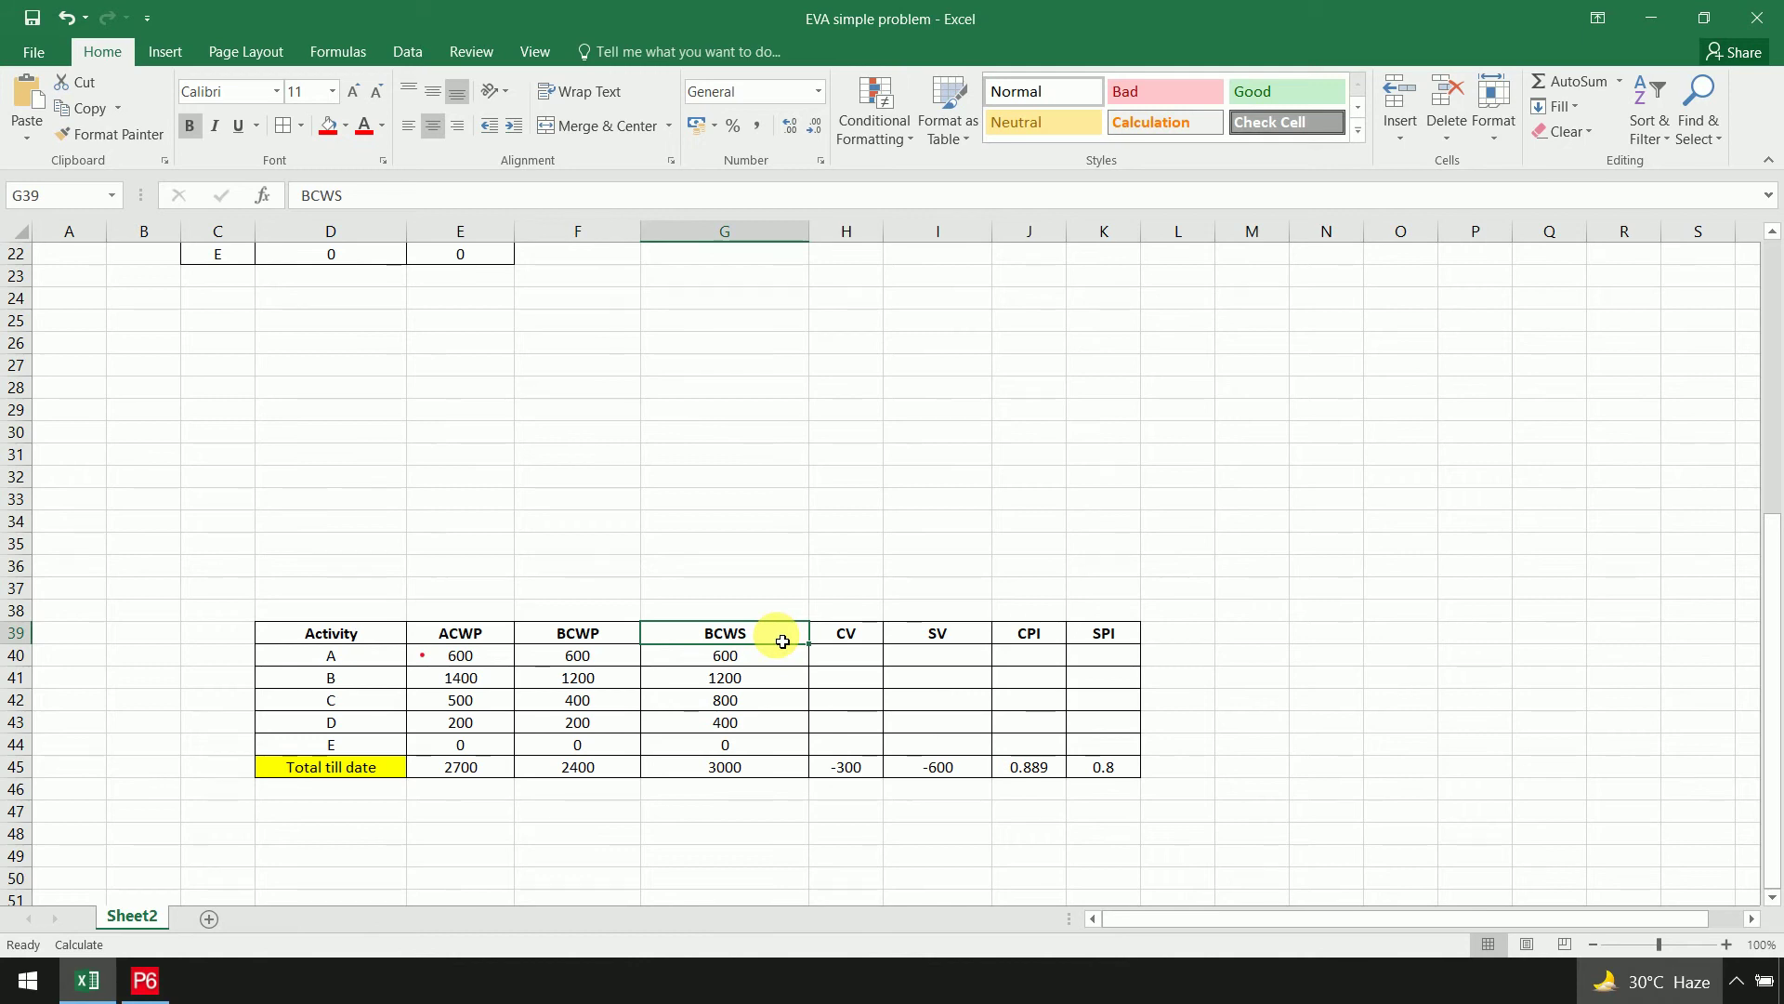
scroll(1128, 521, up, 7)
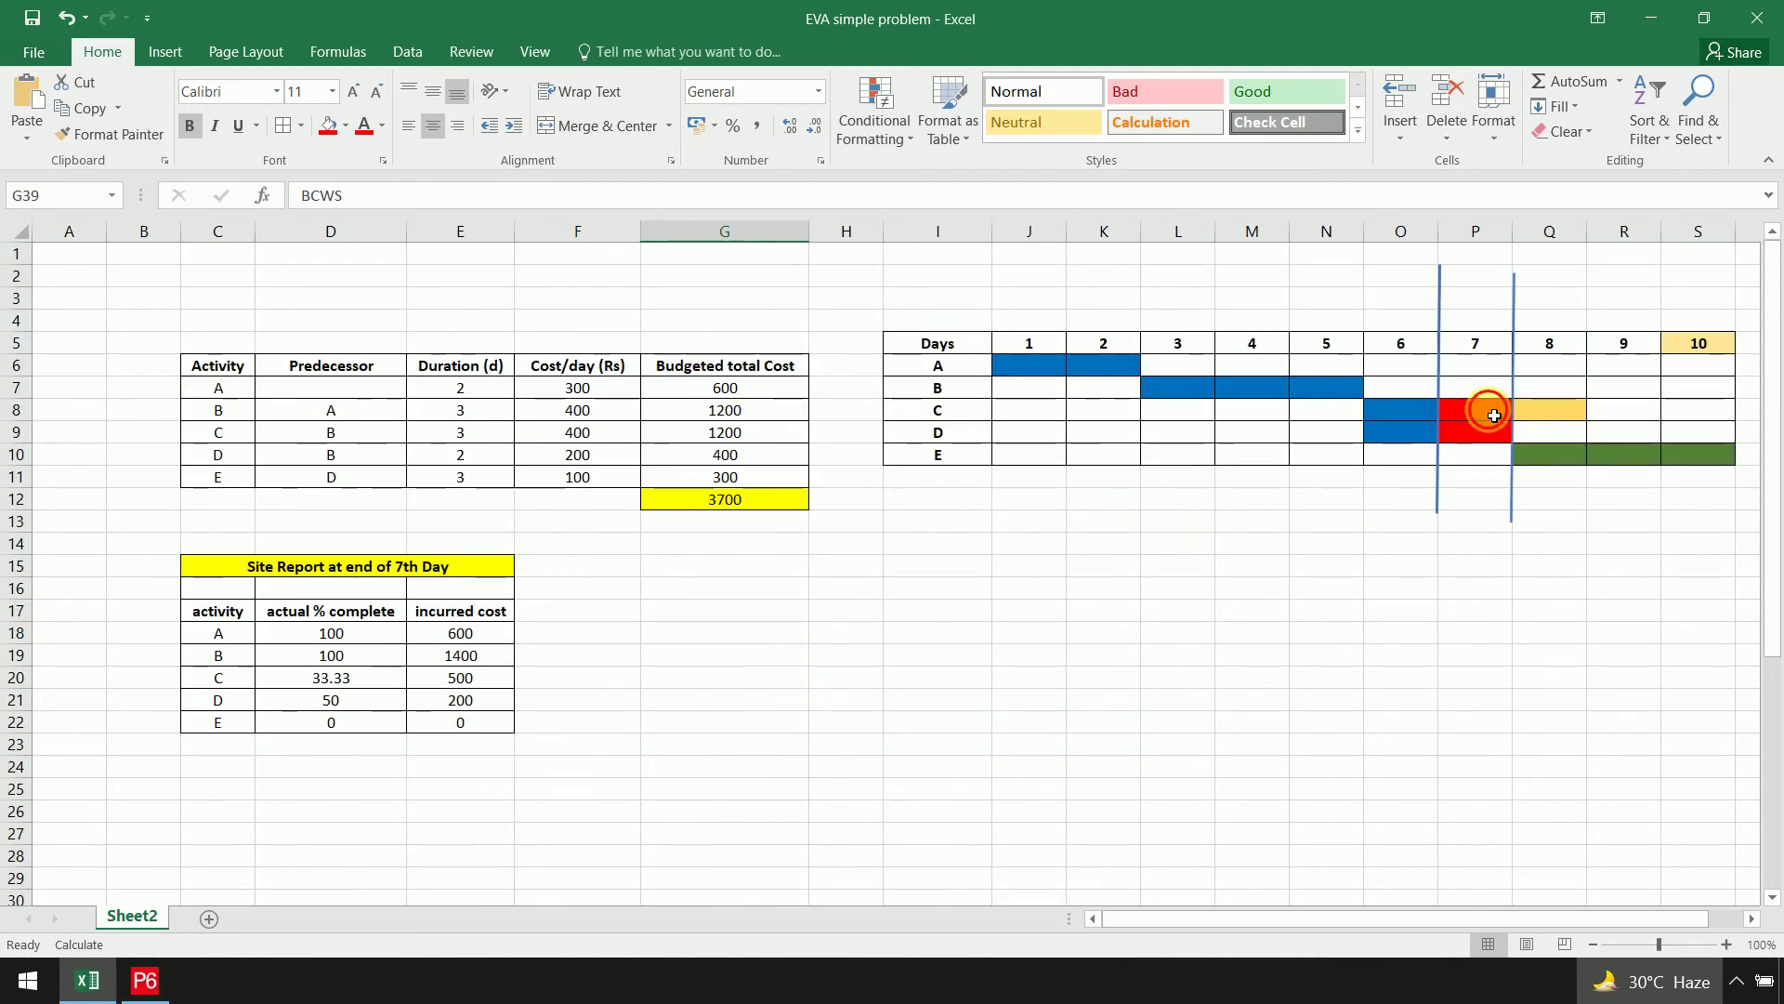
drag(1494, 415, 1029, 437)
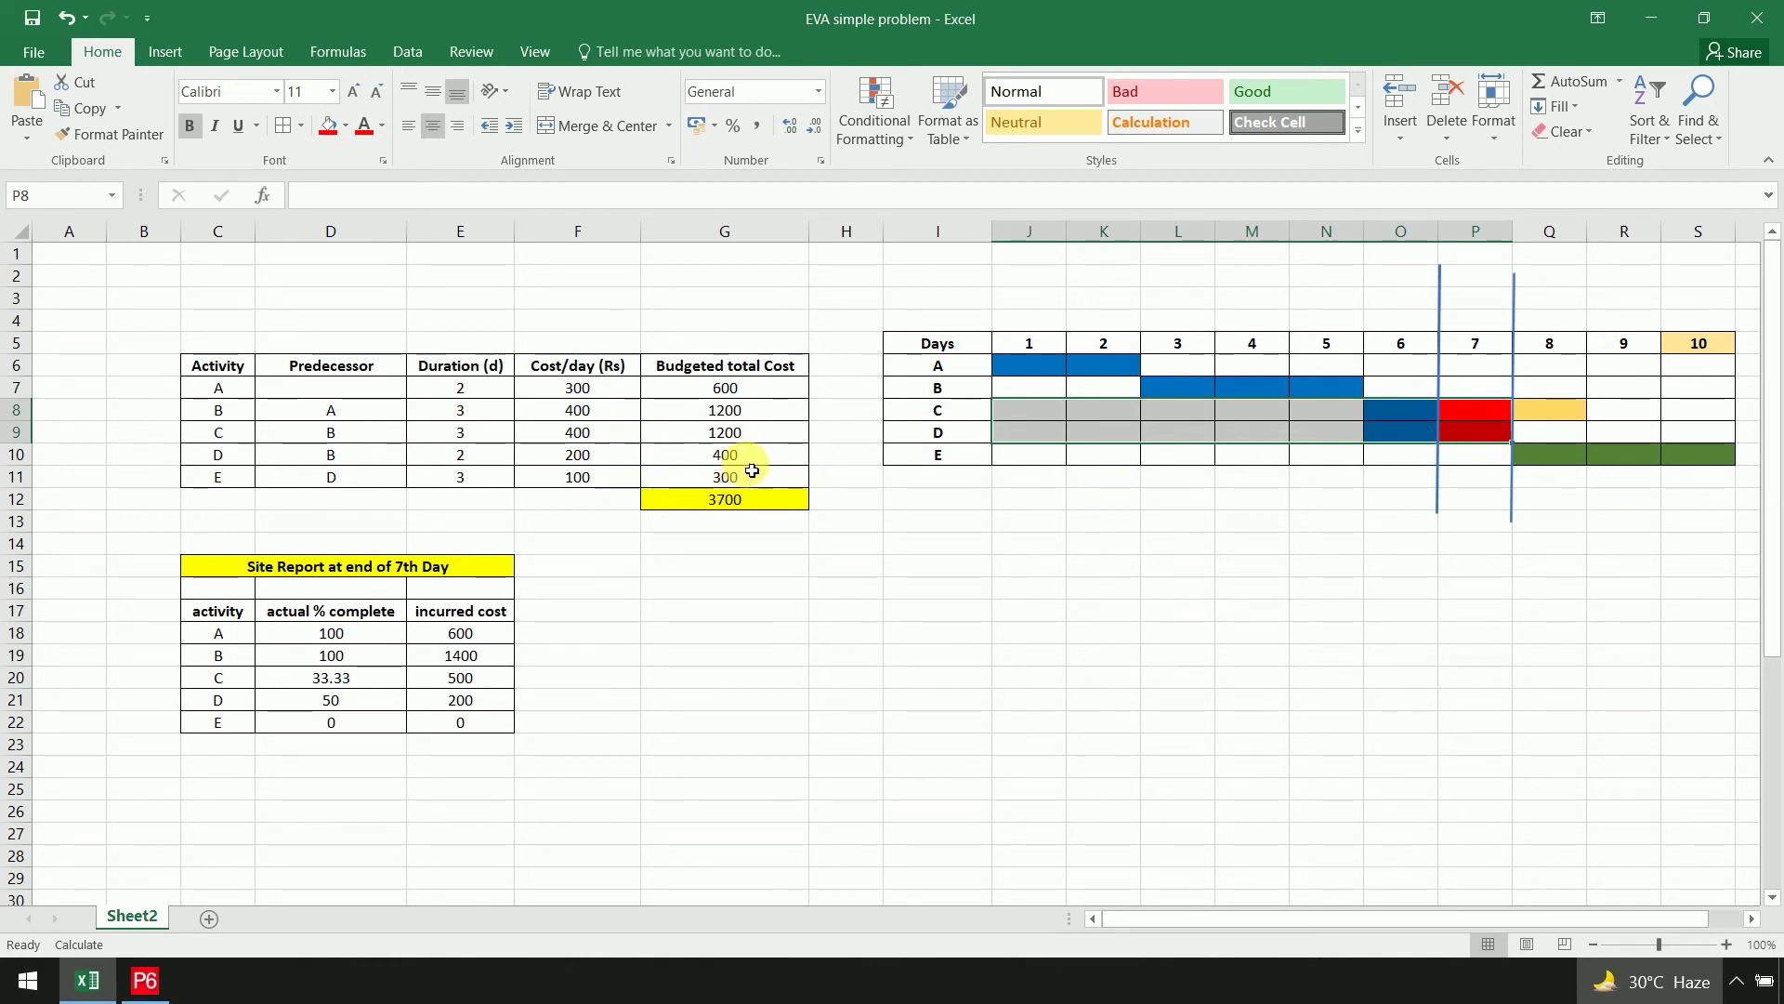
Check the BCWS values for C, D, E and the 3000 total, then return to Primavera P6
scroll(1066, 598, down, 9)
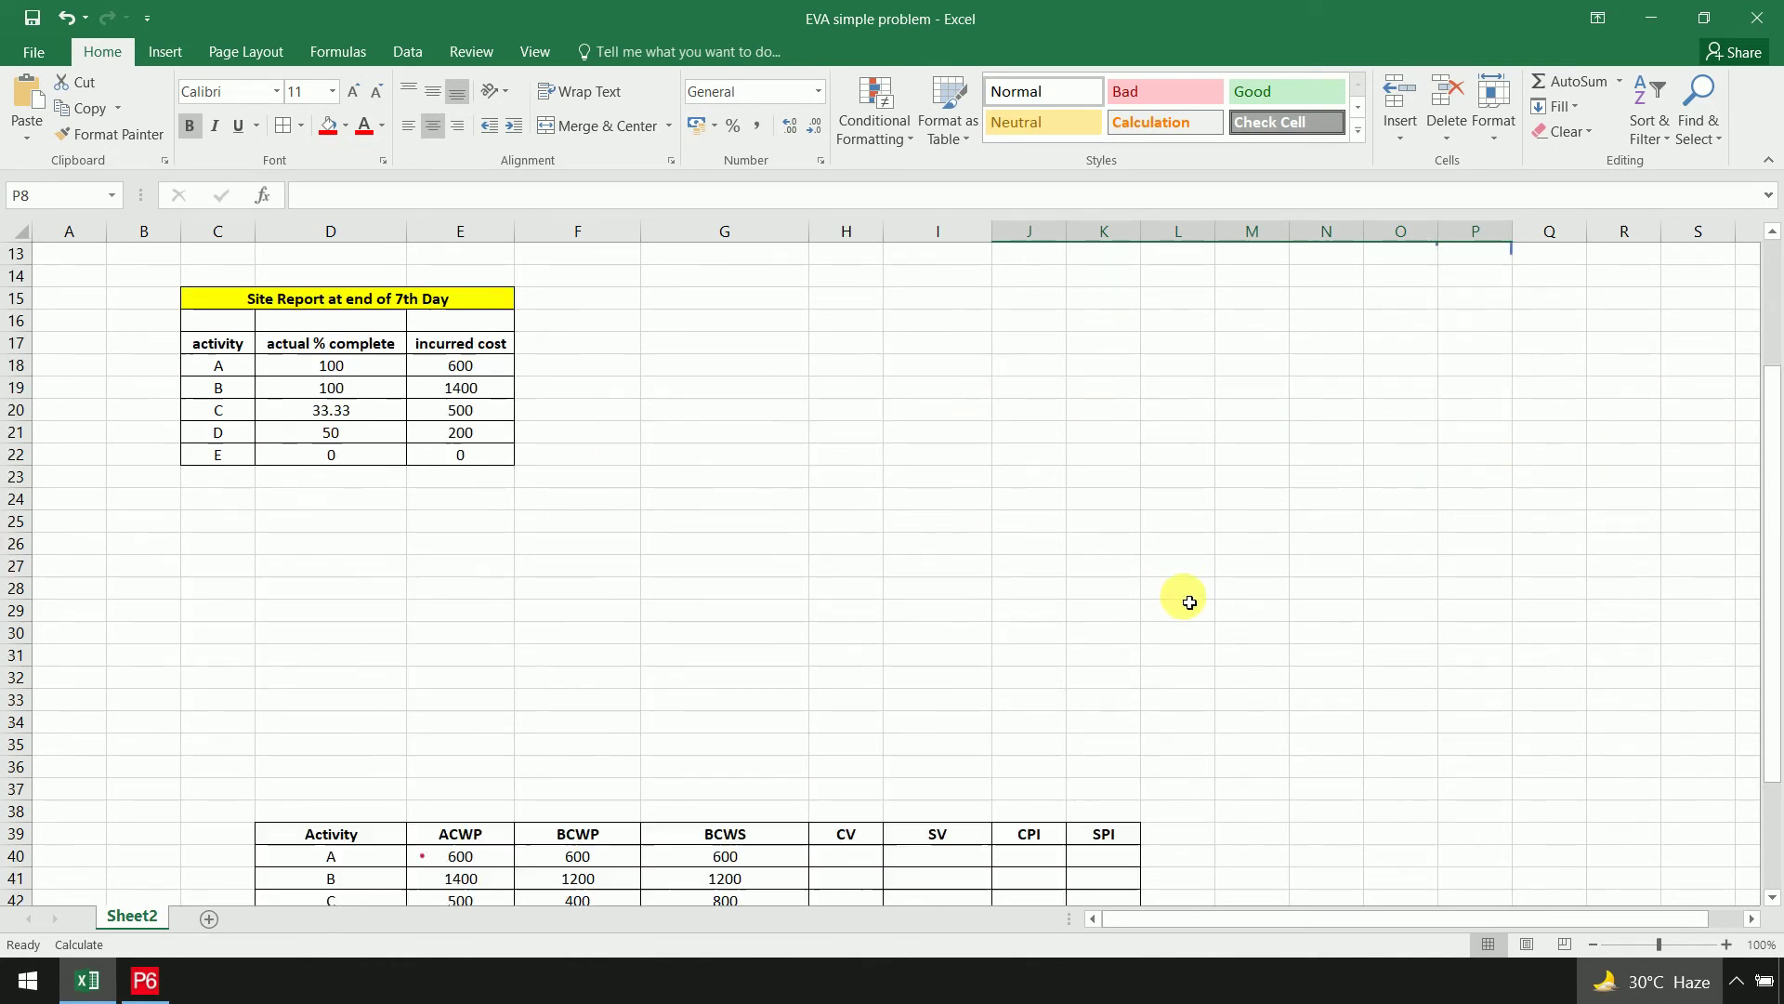
click(772, 571)
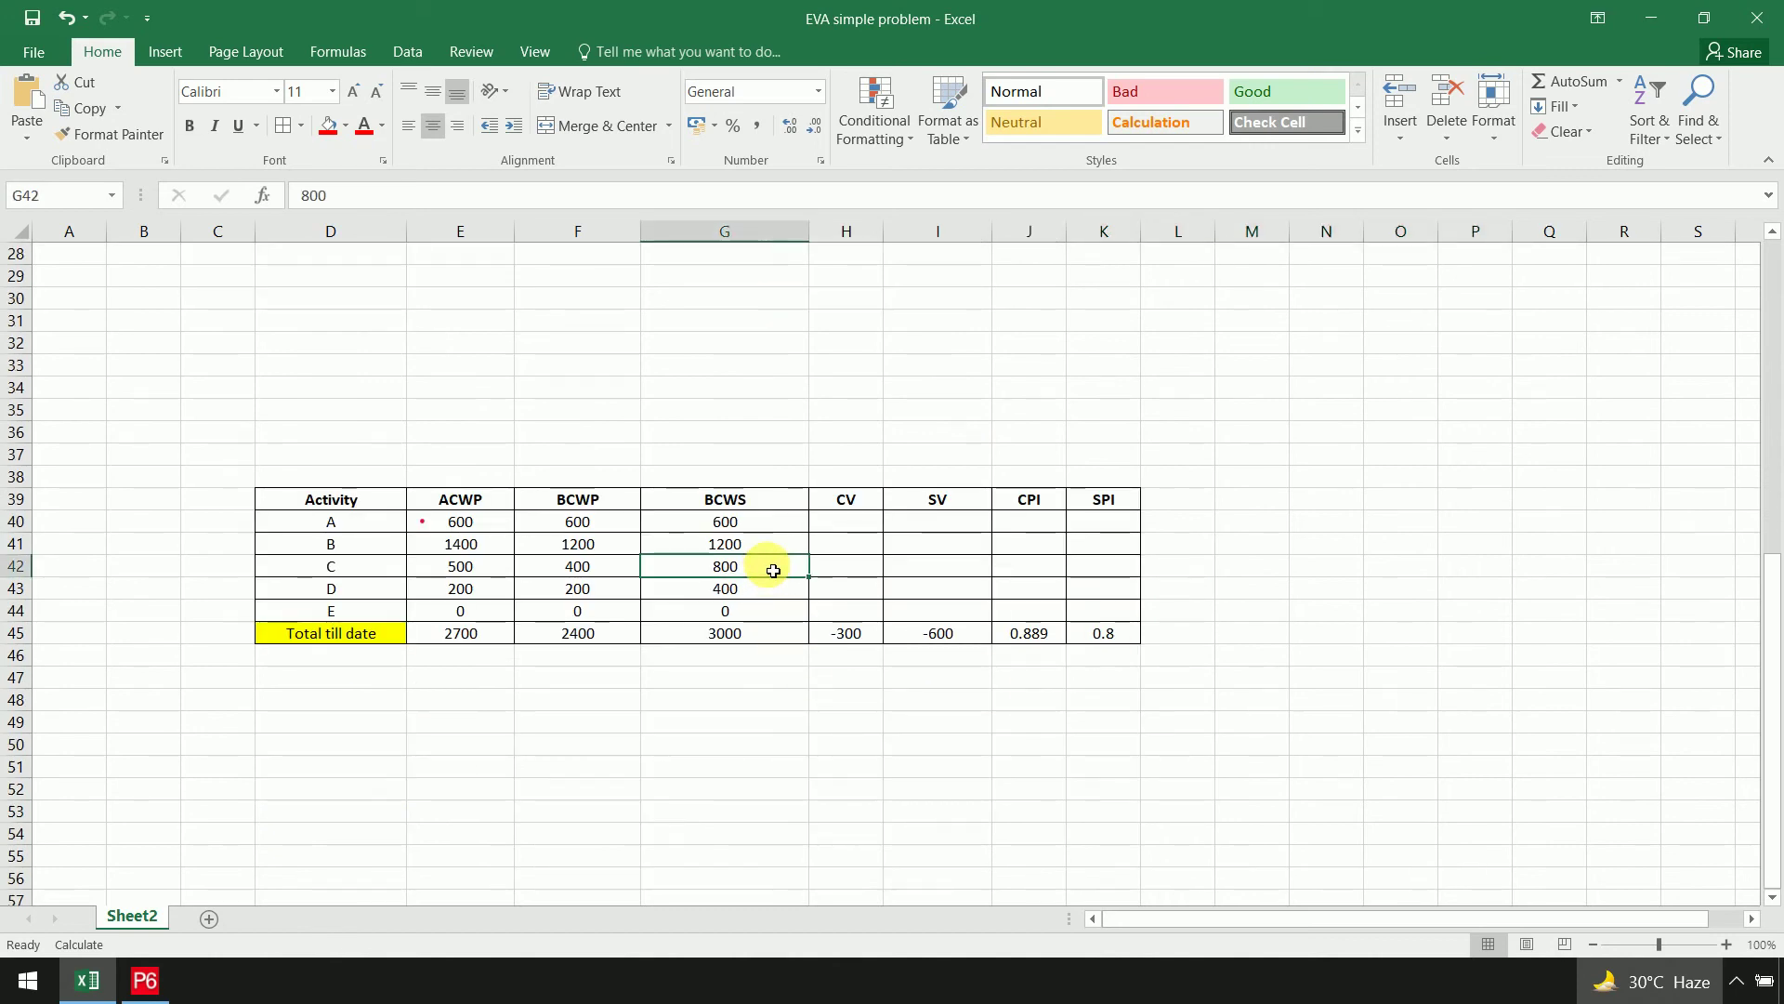
click(776, 593)
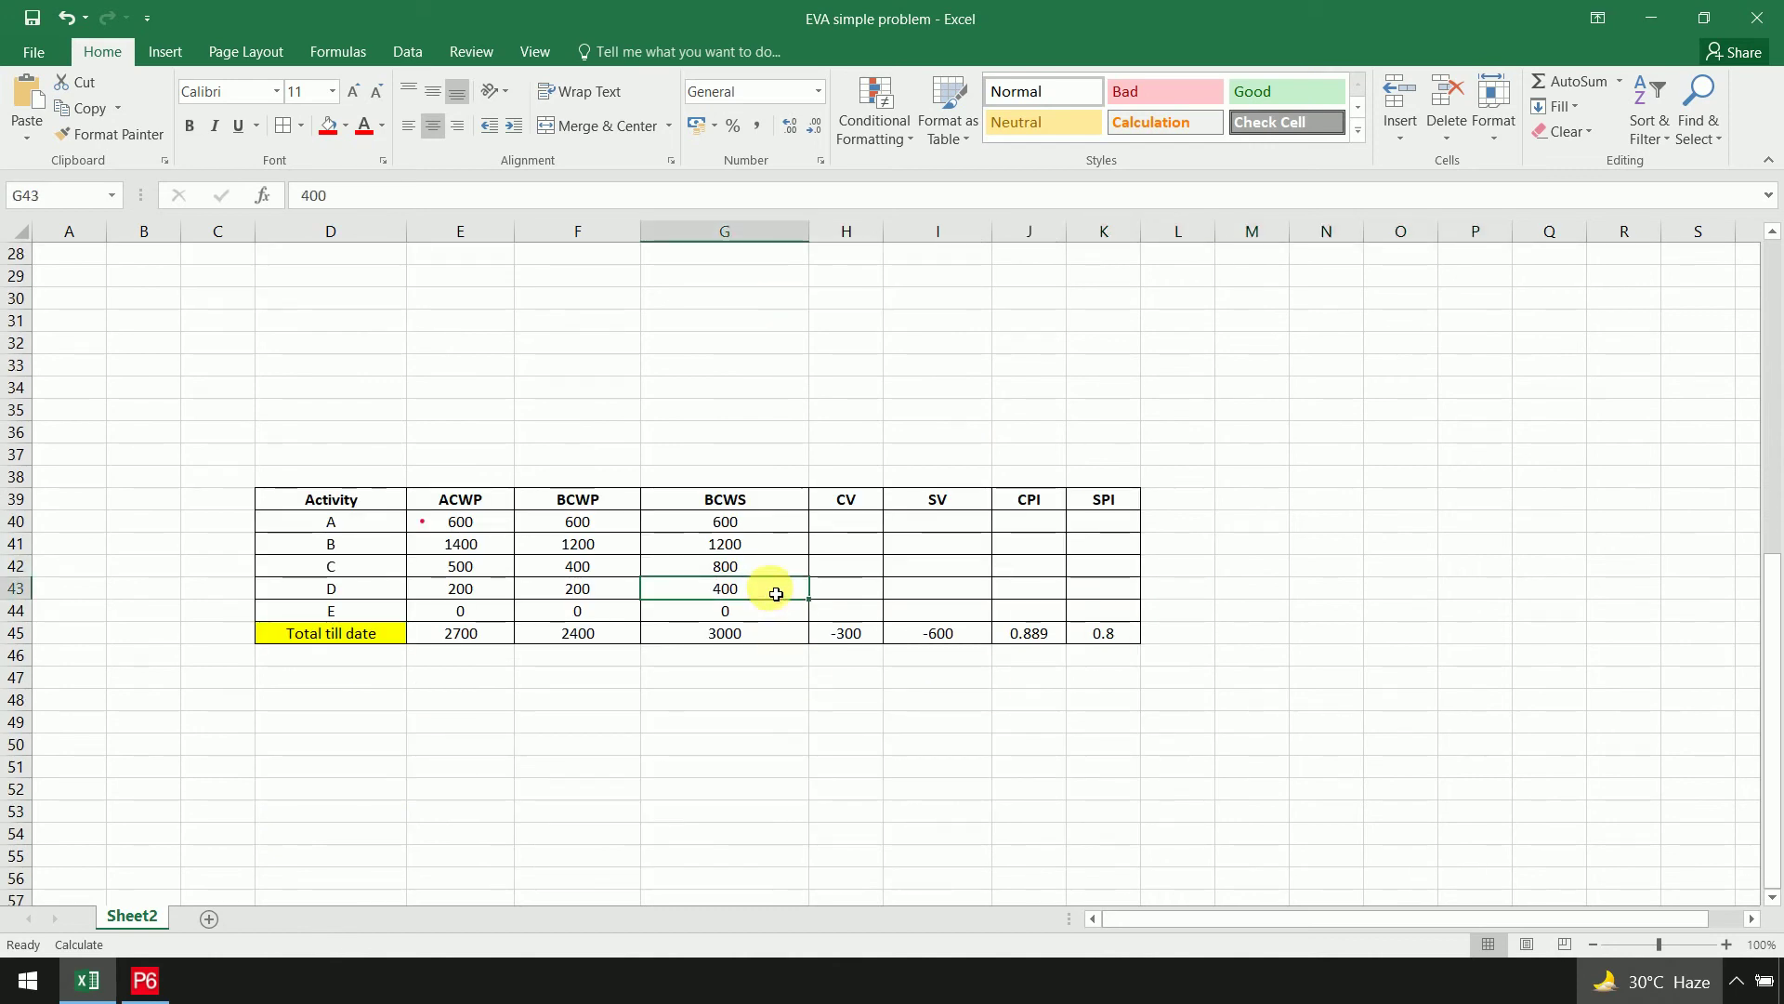
click(763, 620)
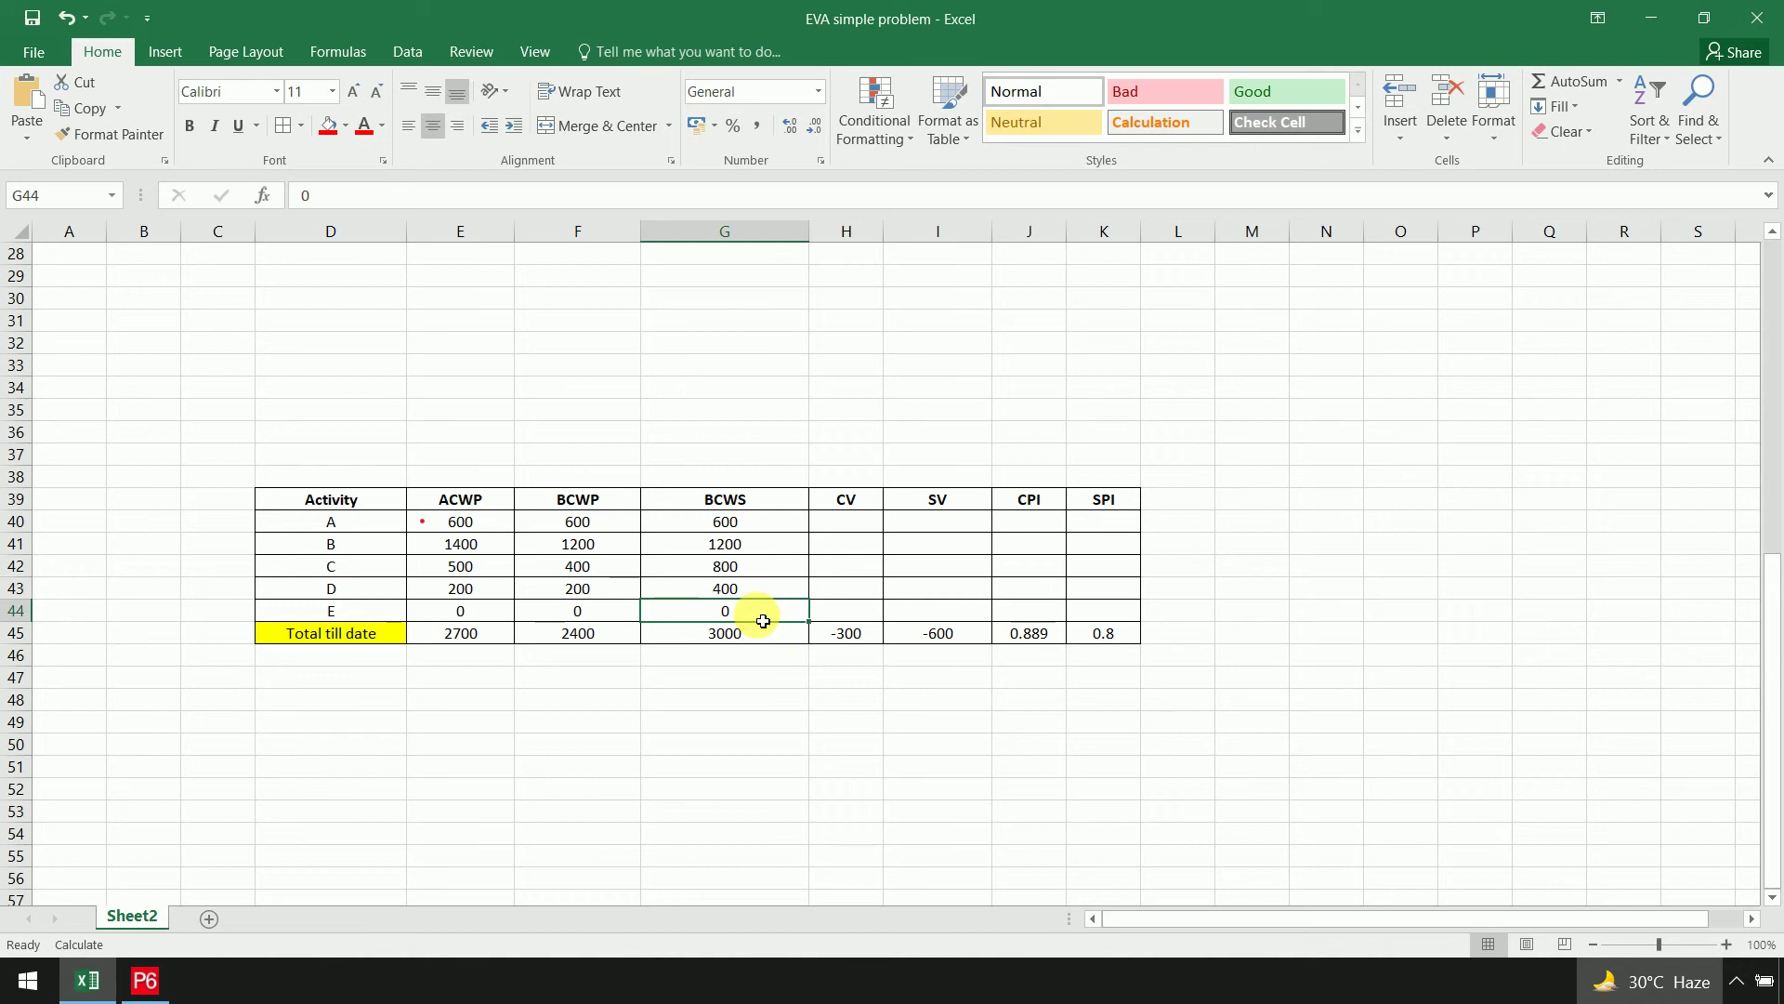
click(793, 637)
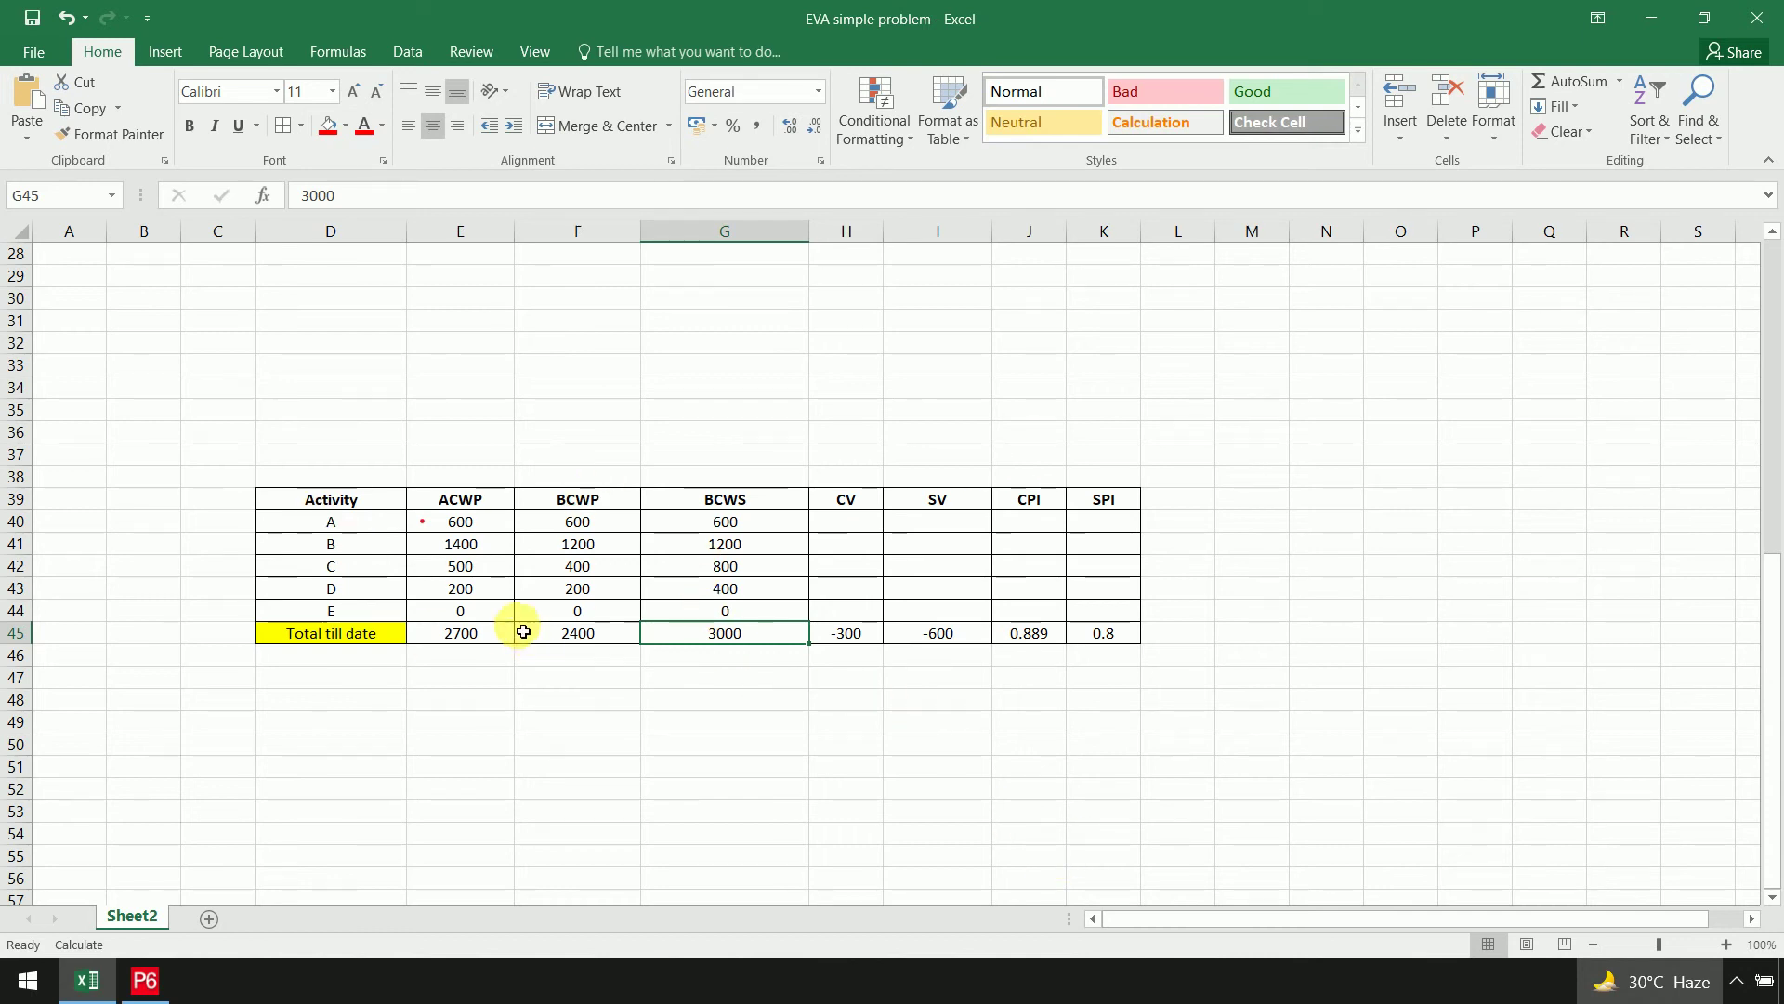
scroll(589, 641, up, 9)
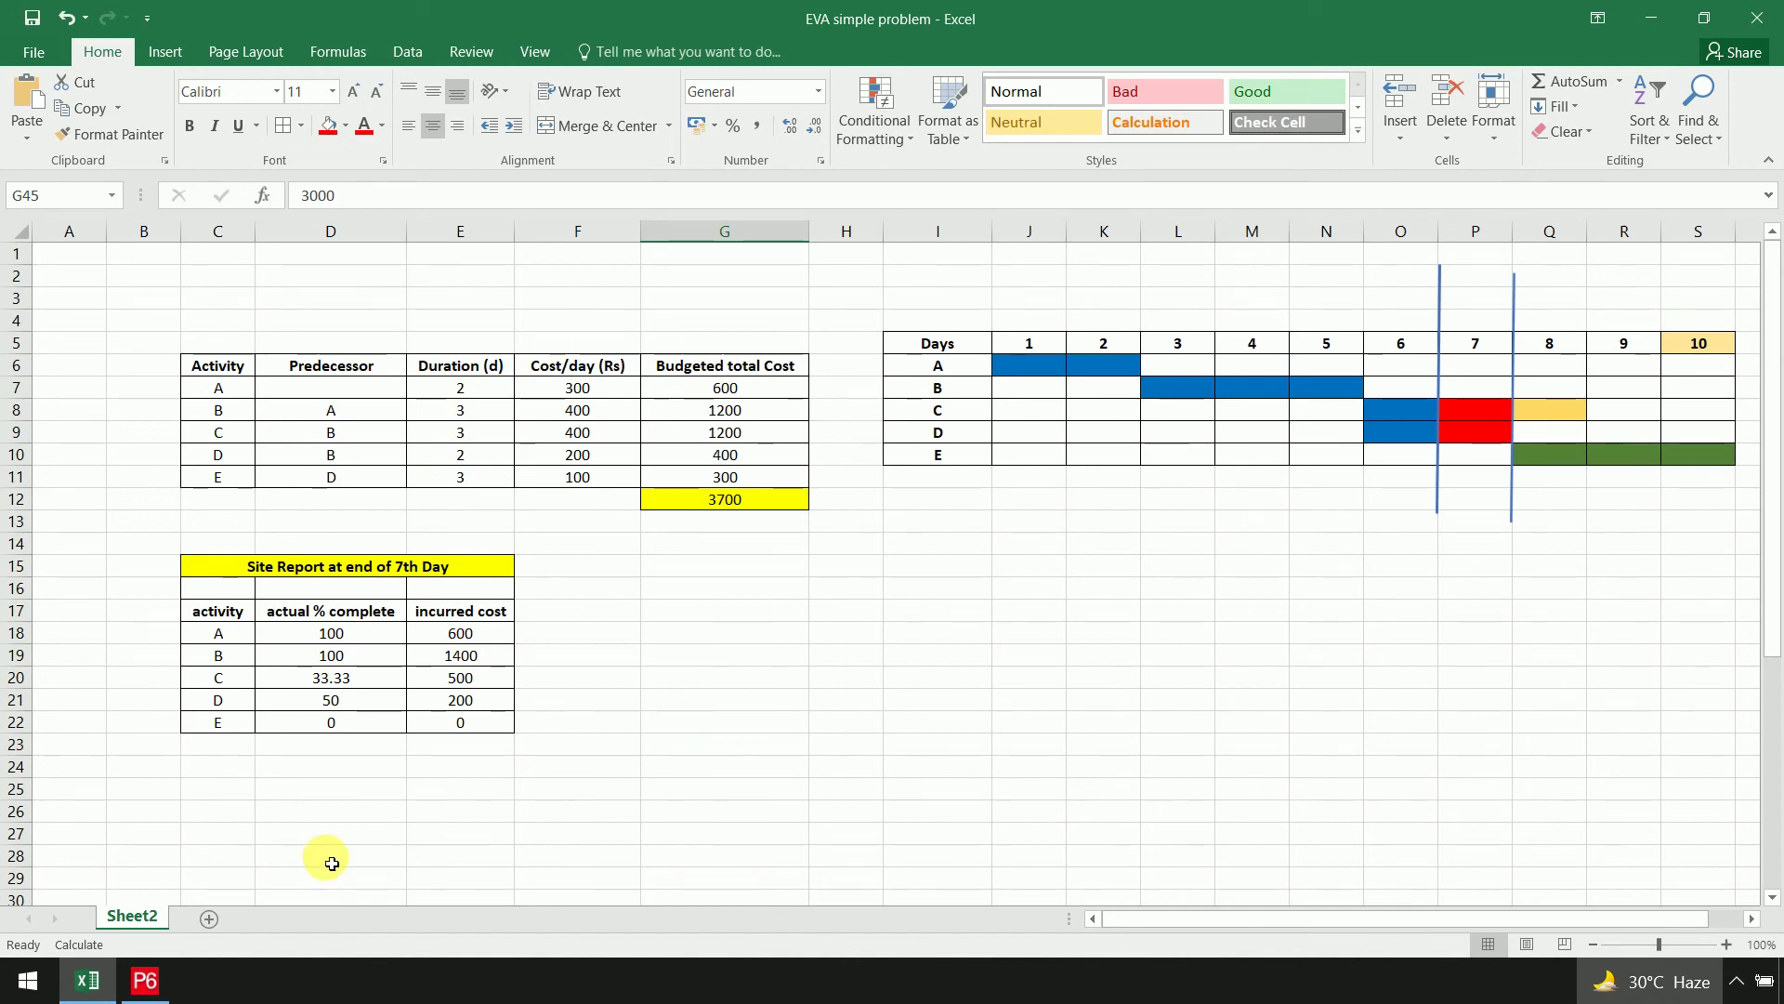
click(146, 979)
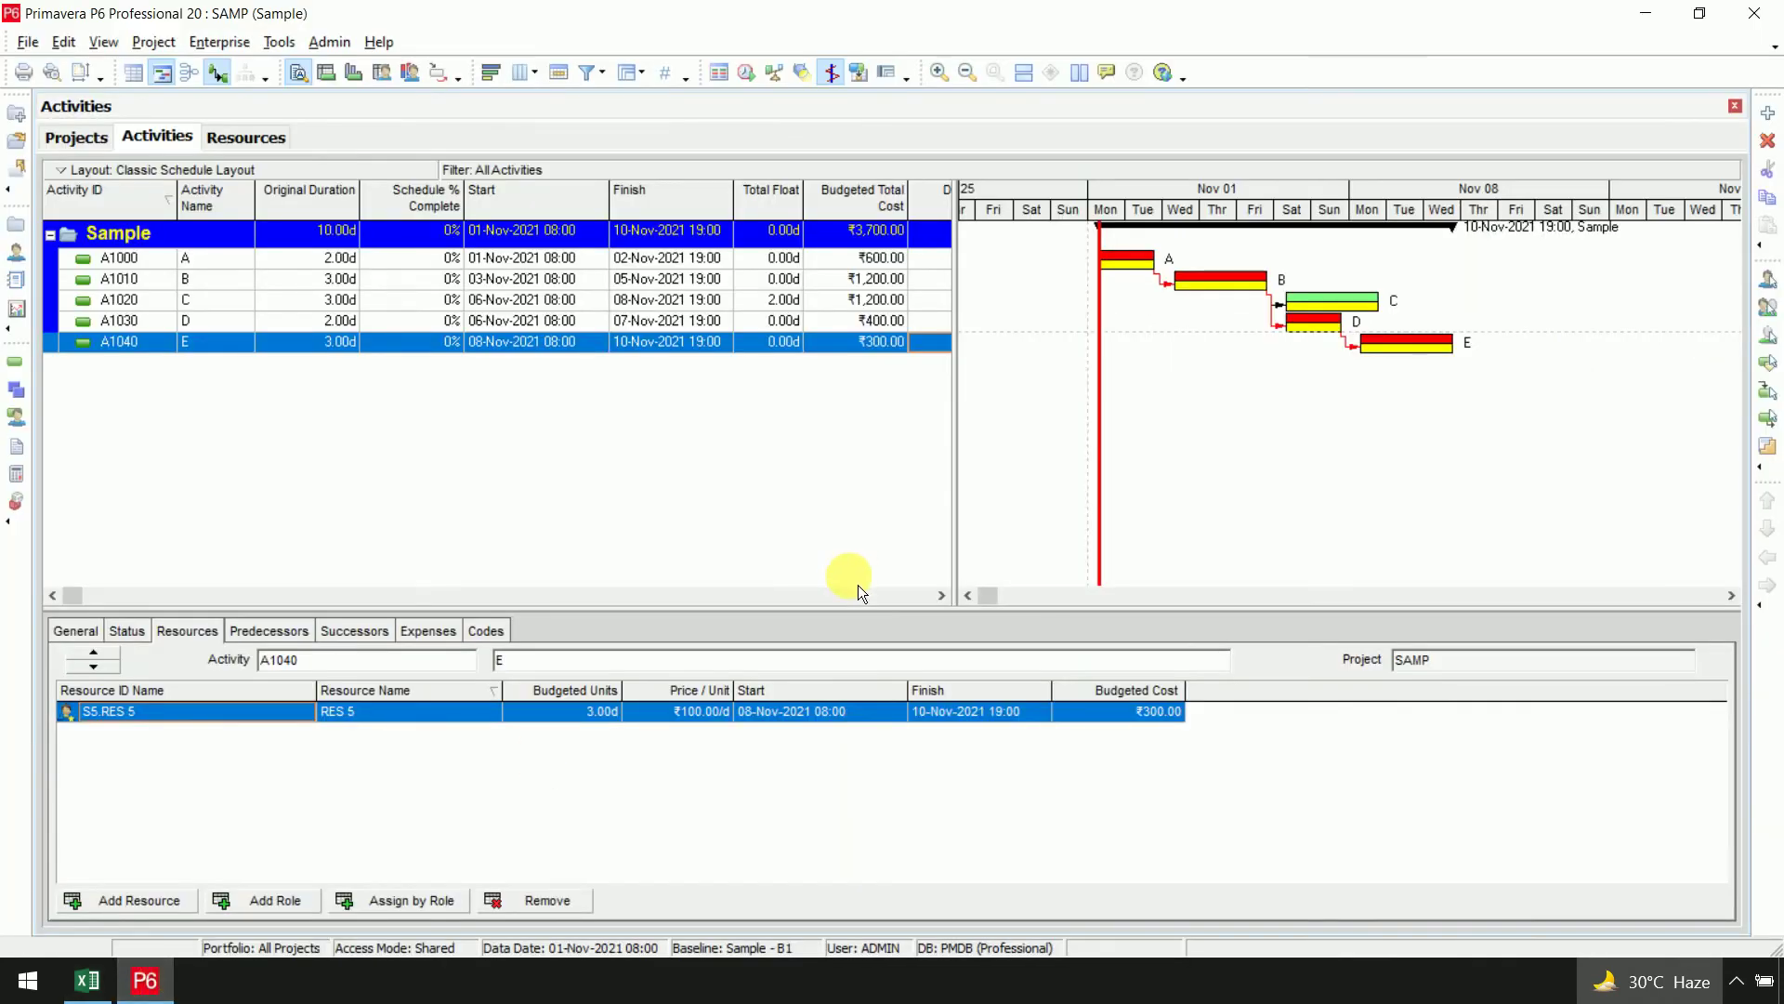
Mark activity A1000 as started and finished in its Status details
click(226, 262)
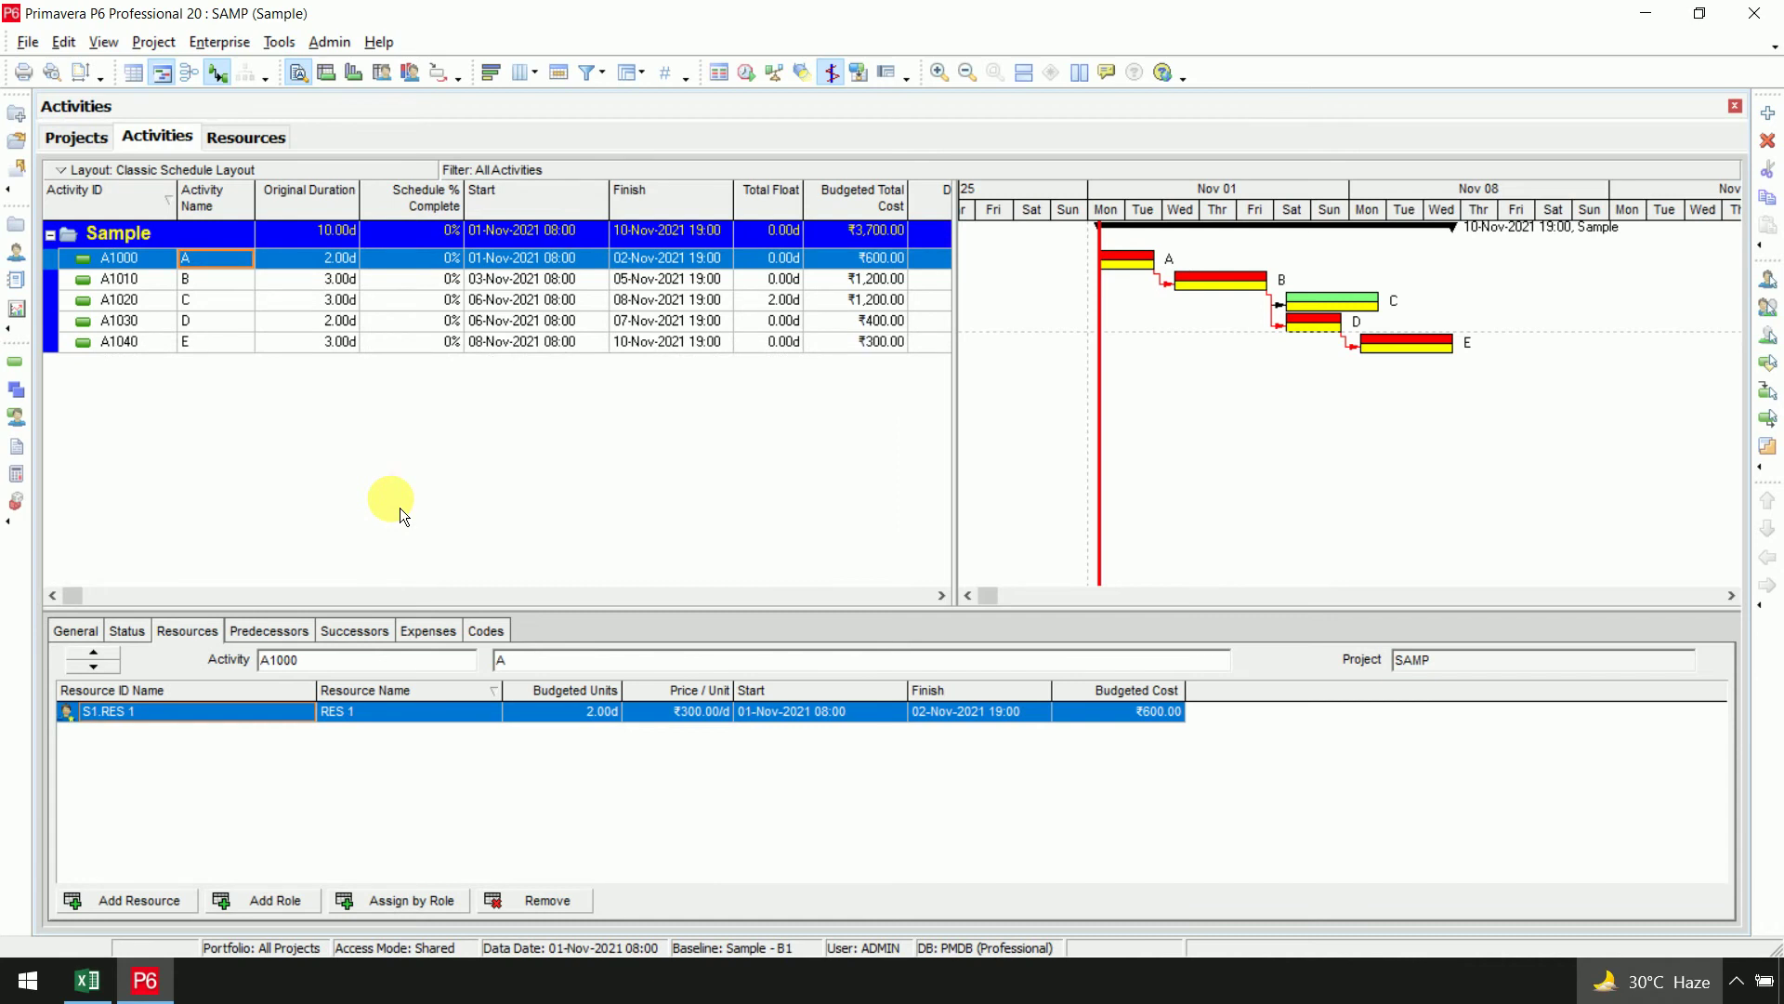
click(139, 632)
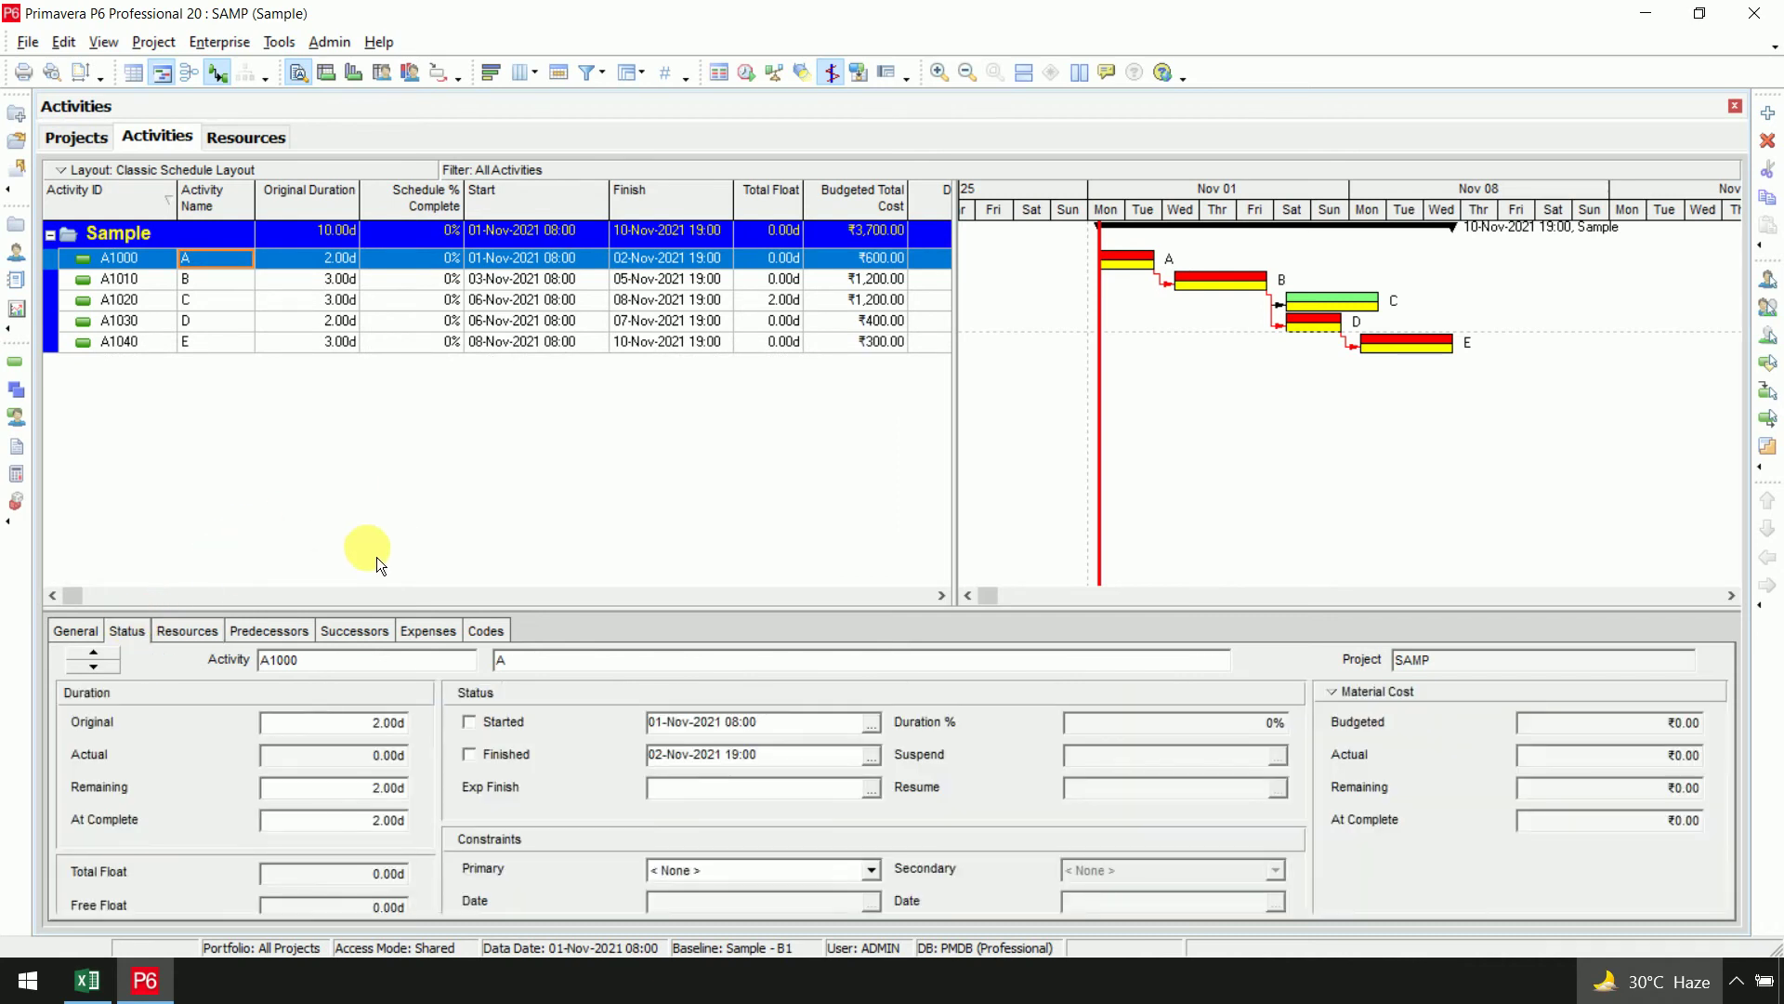
drag(598, 615, 598, 562)
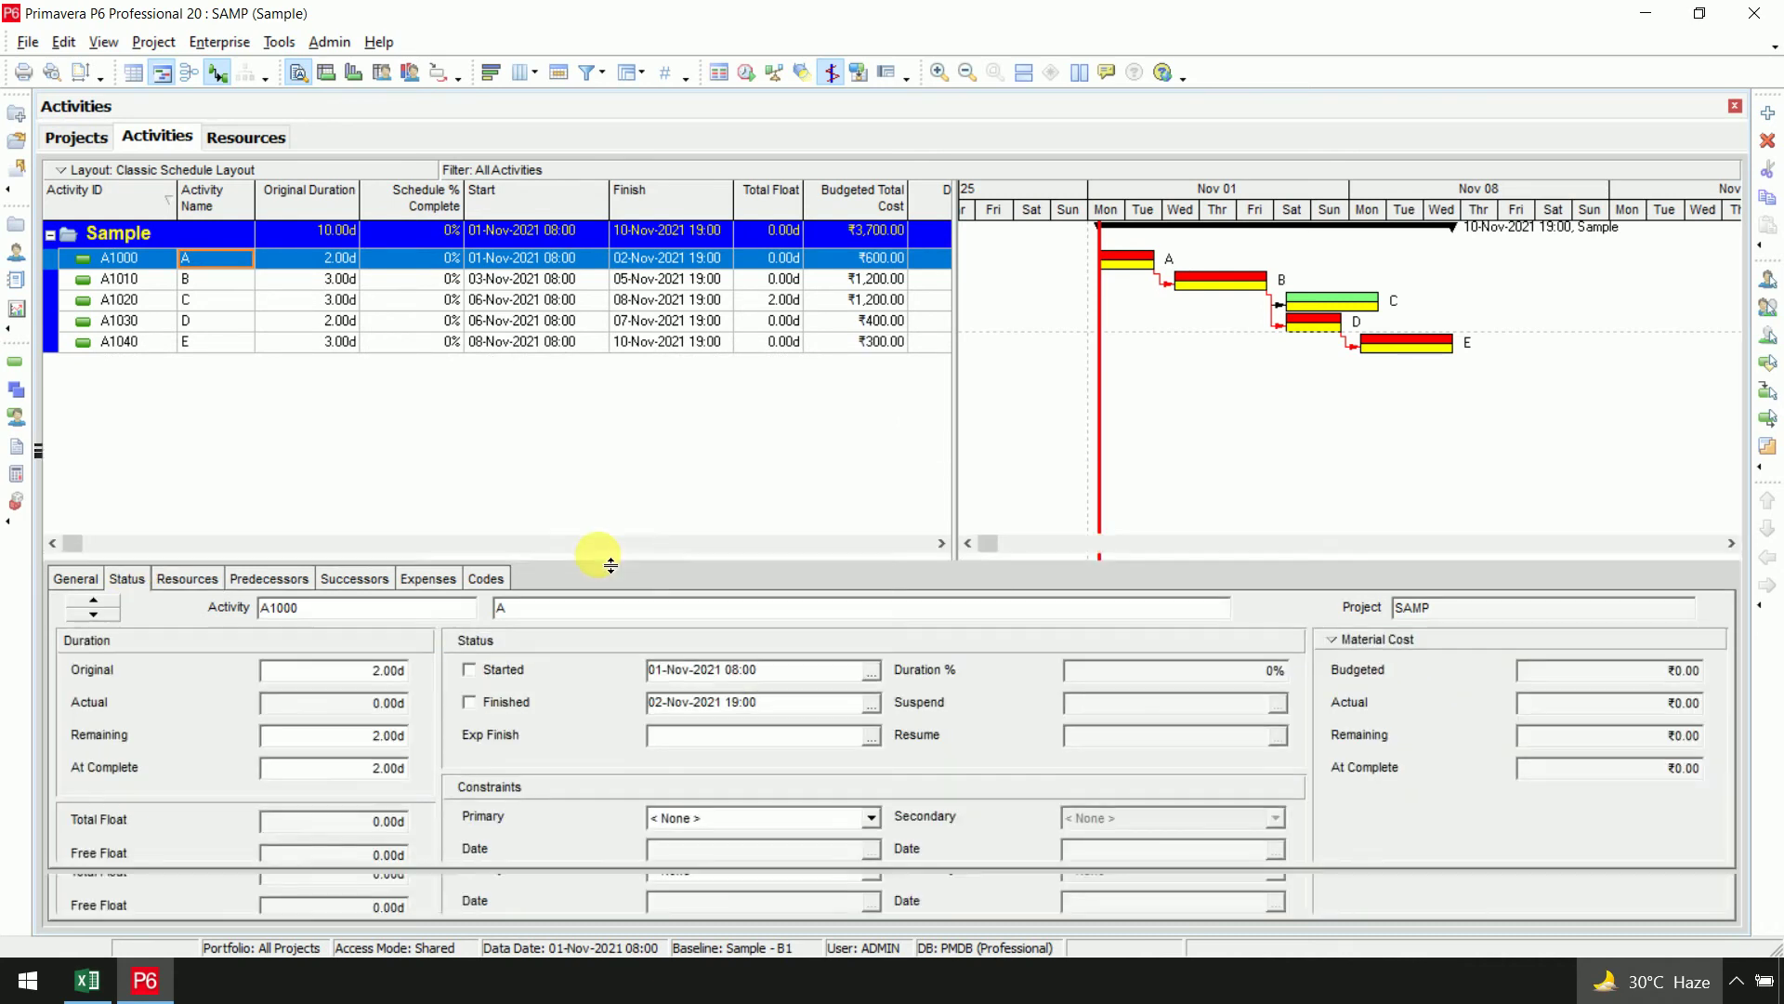
click(481, 691)
click(482, 711)
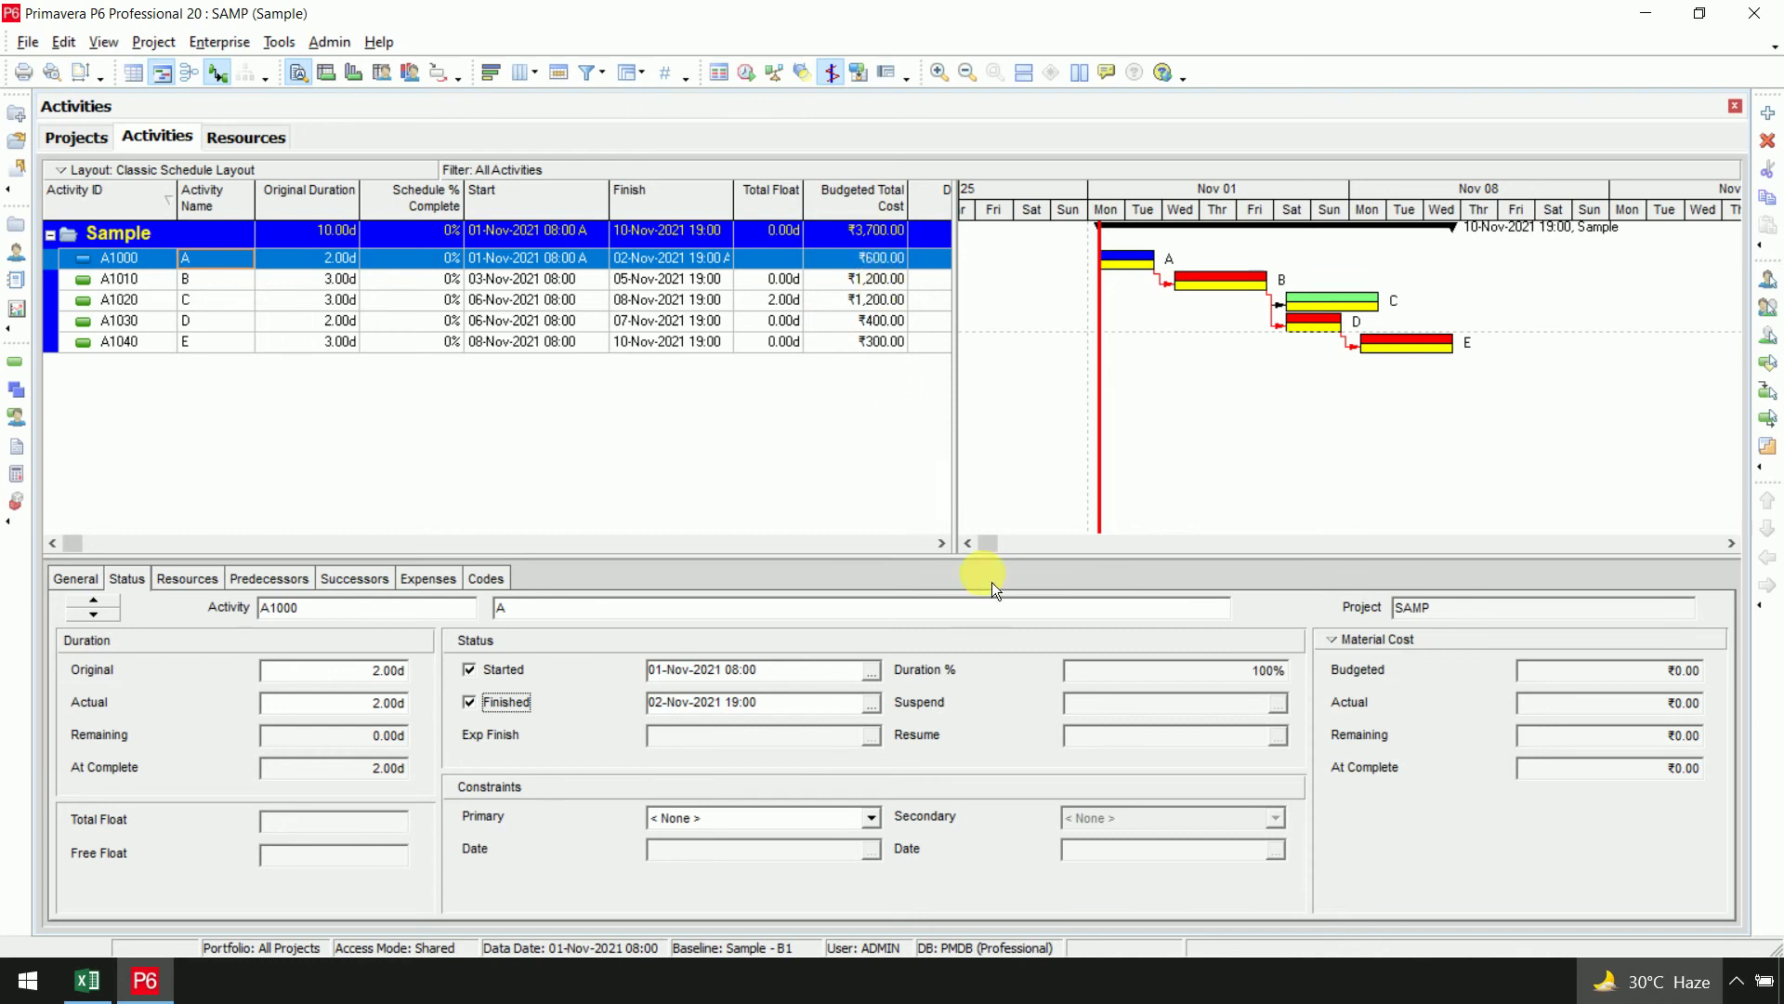
Show Labor Cost in the cost panel and verify A's ₹600.00 actual labor cost
click(1370, 643)
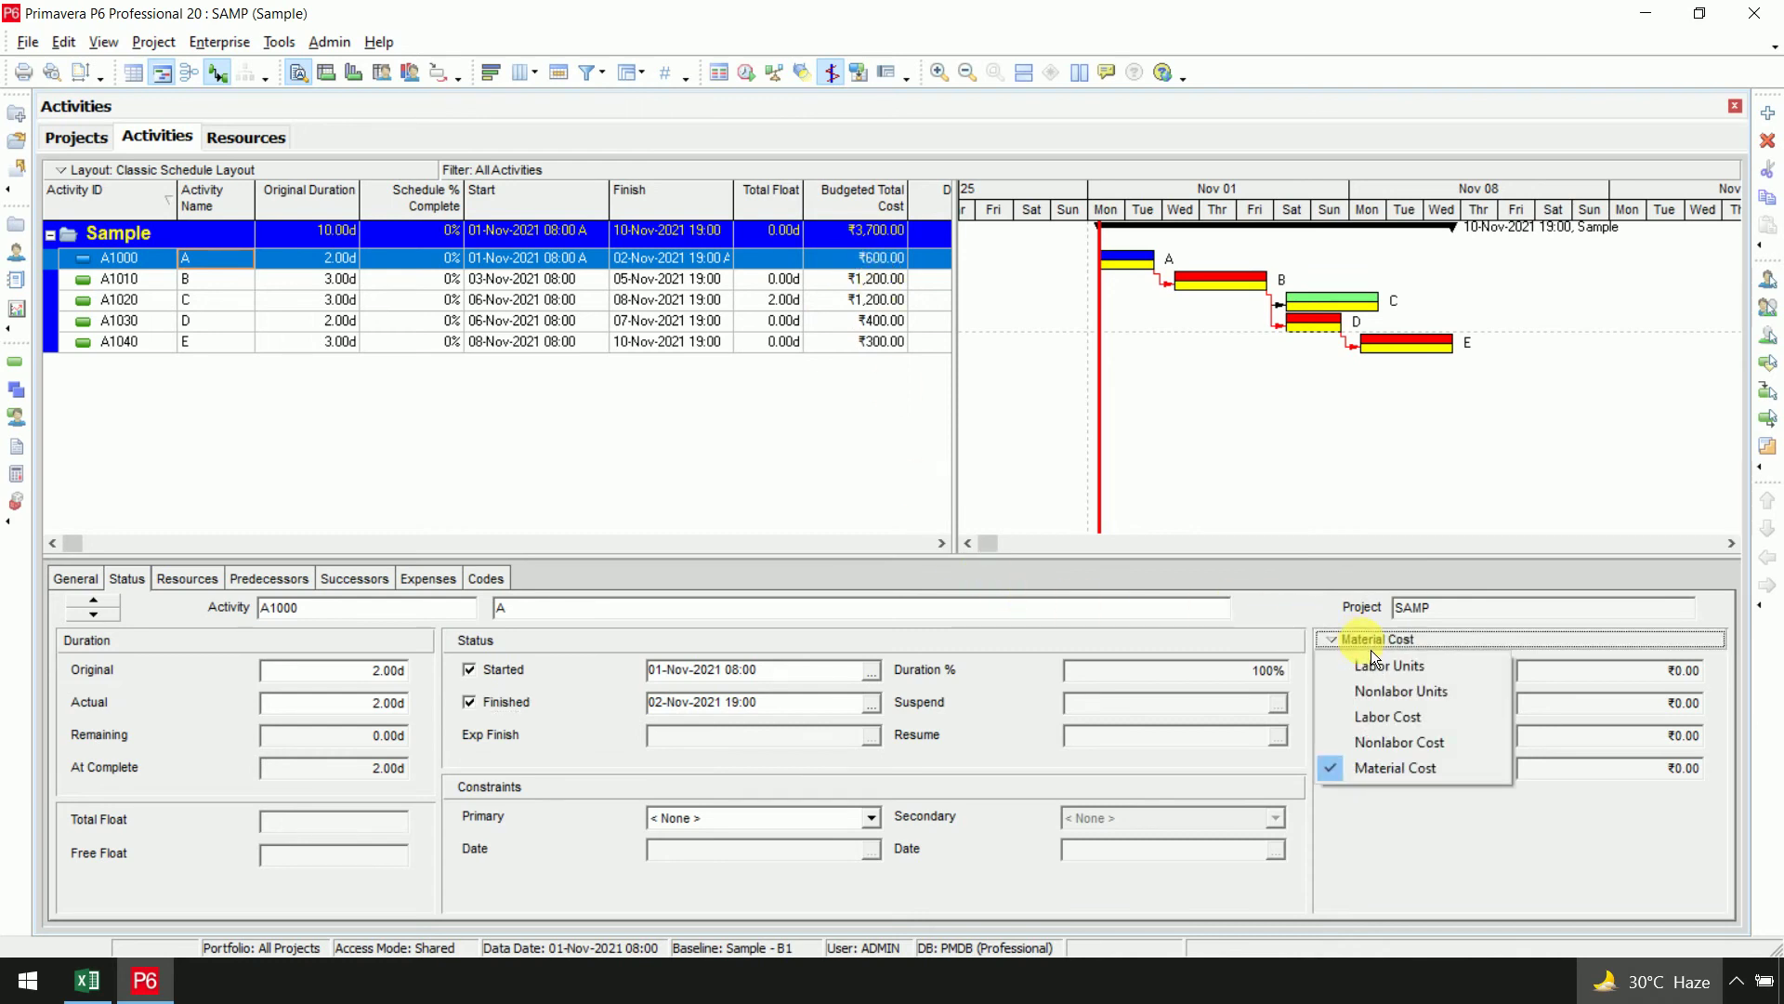
click(1379, 721)
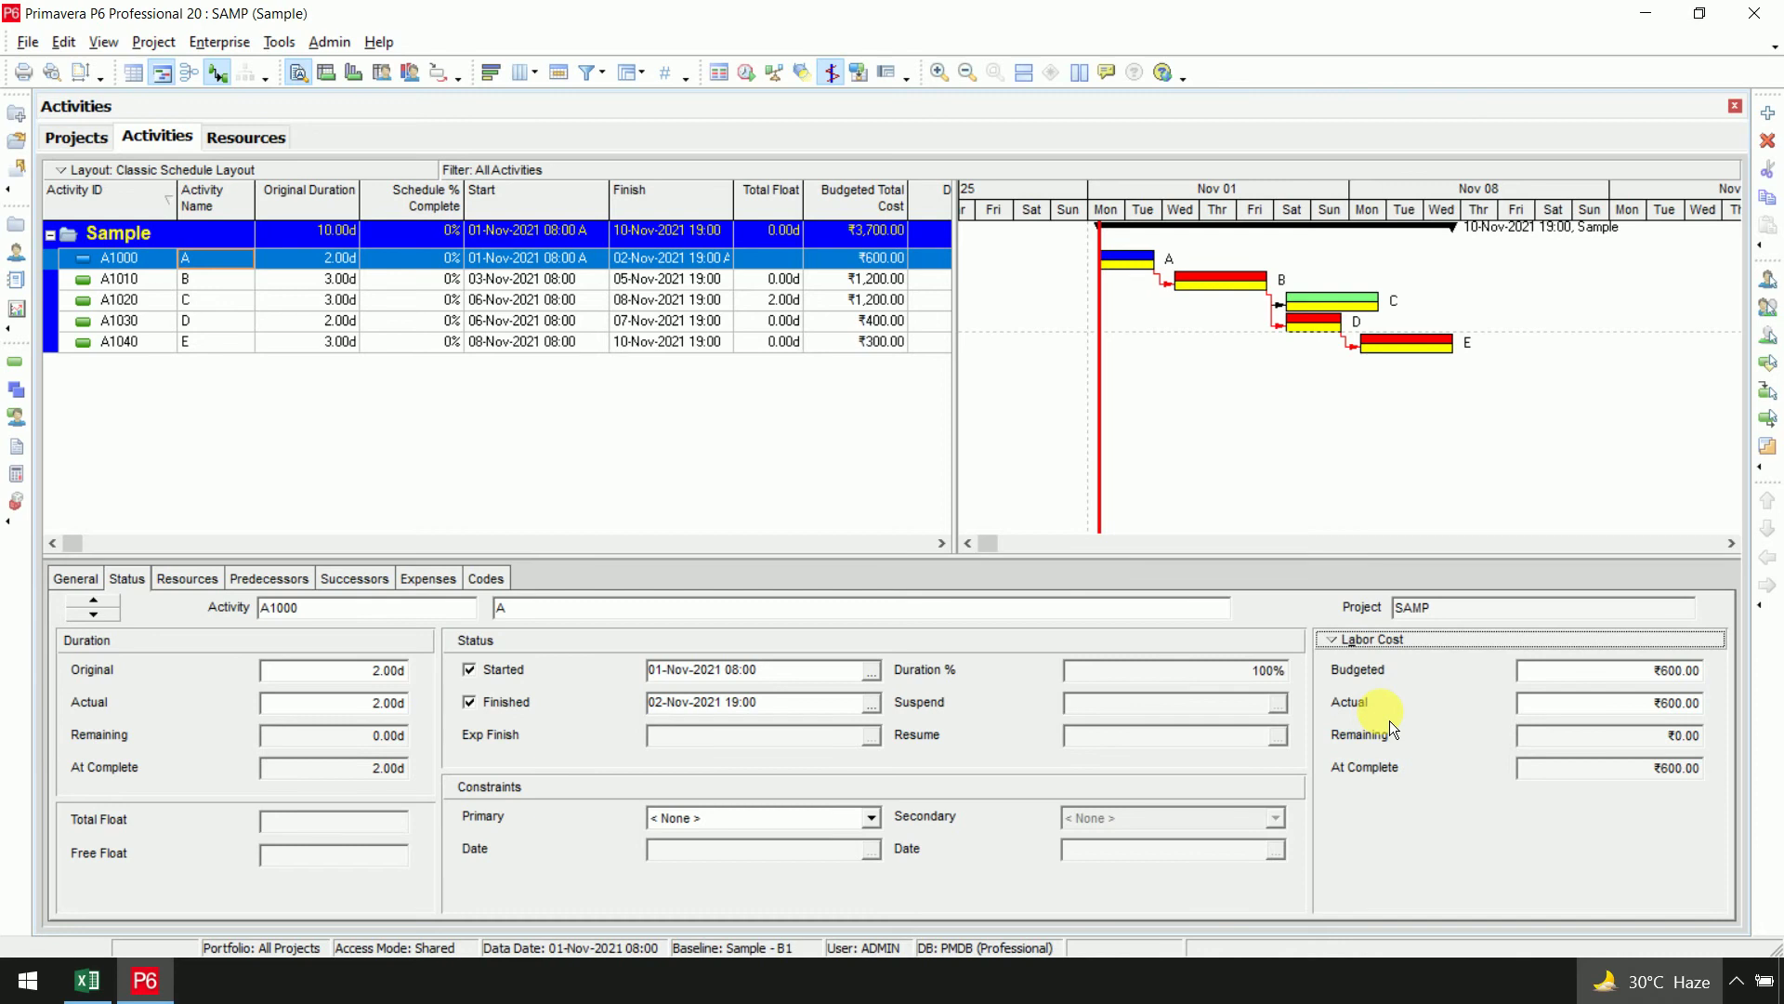
click(1605, 671)
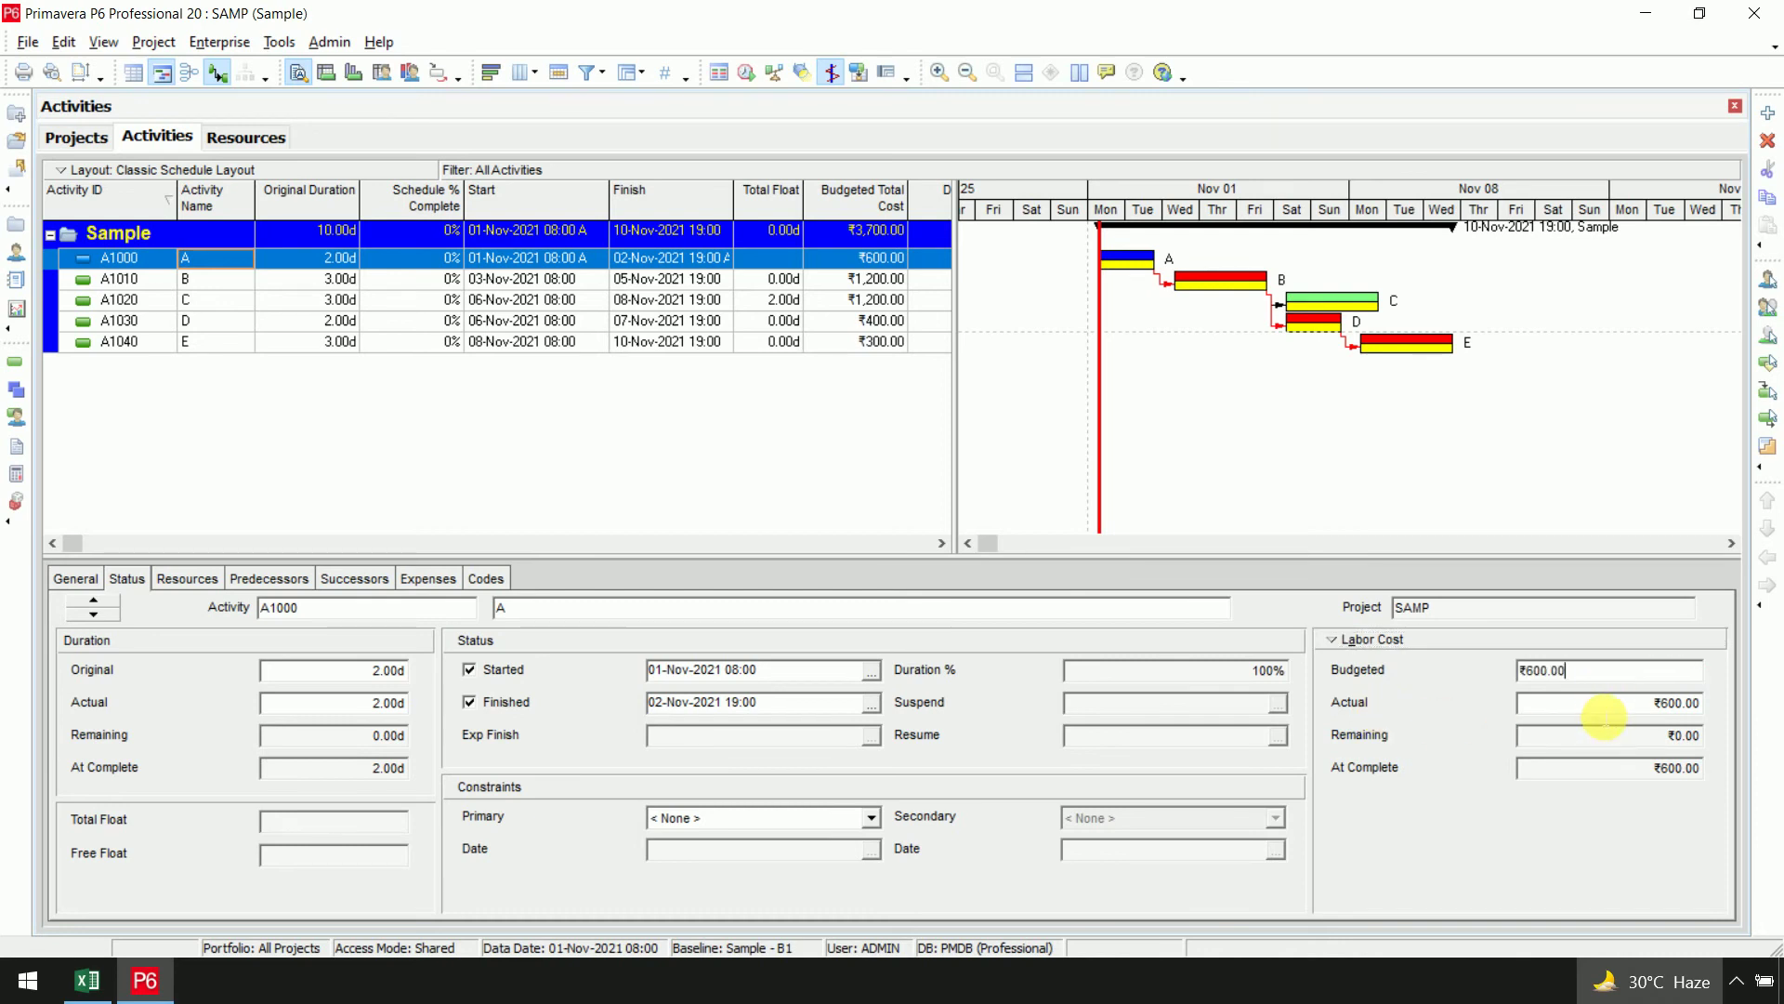
click(1605, 710)
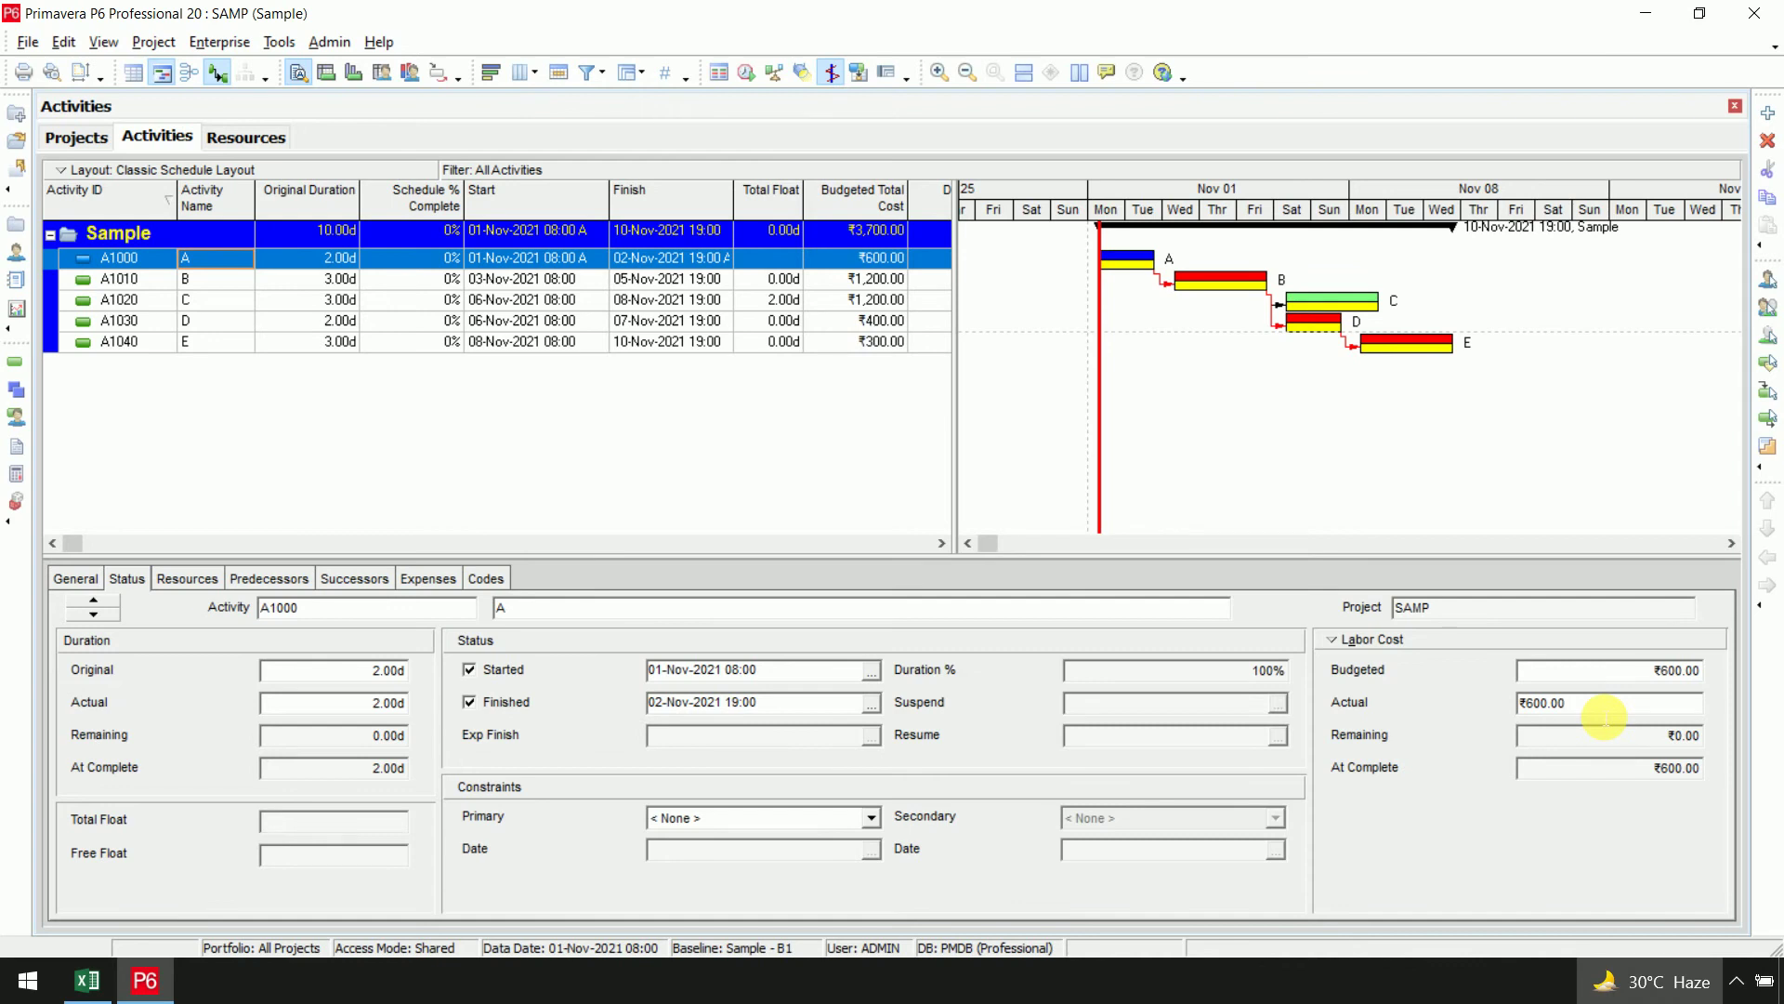
click(568, 282)
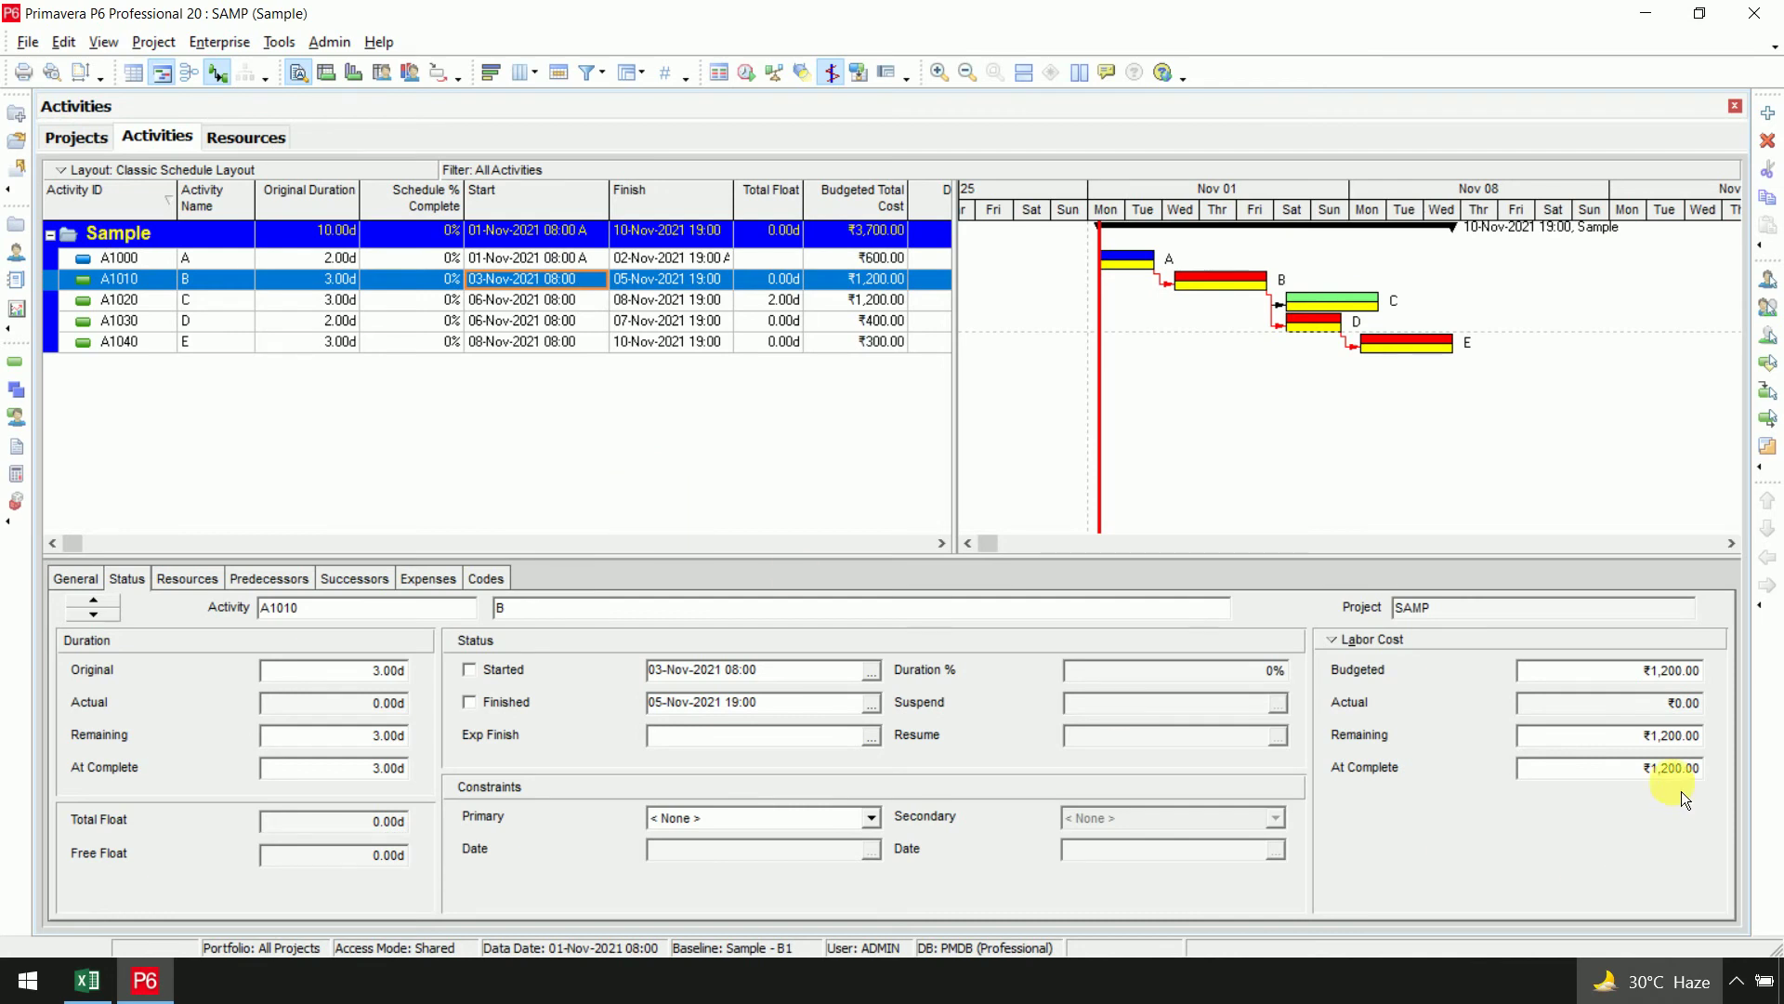
Check activity B's incurred cost of 1400 in the Excel site report
key(alt+Tab)
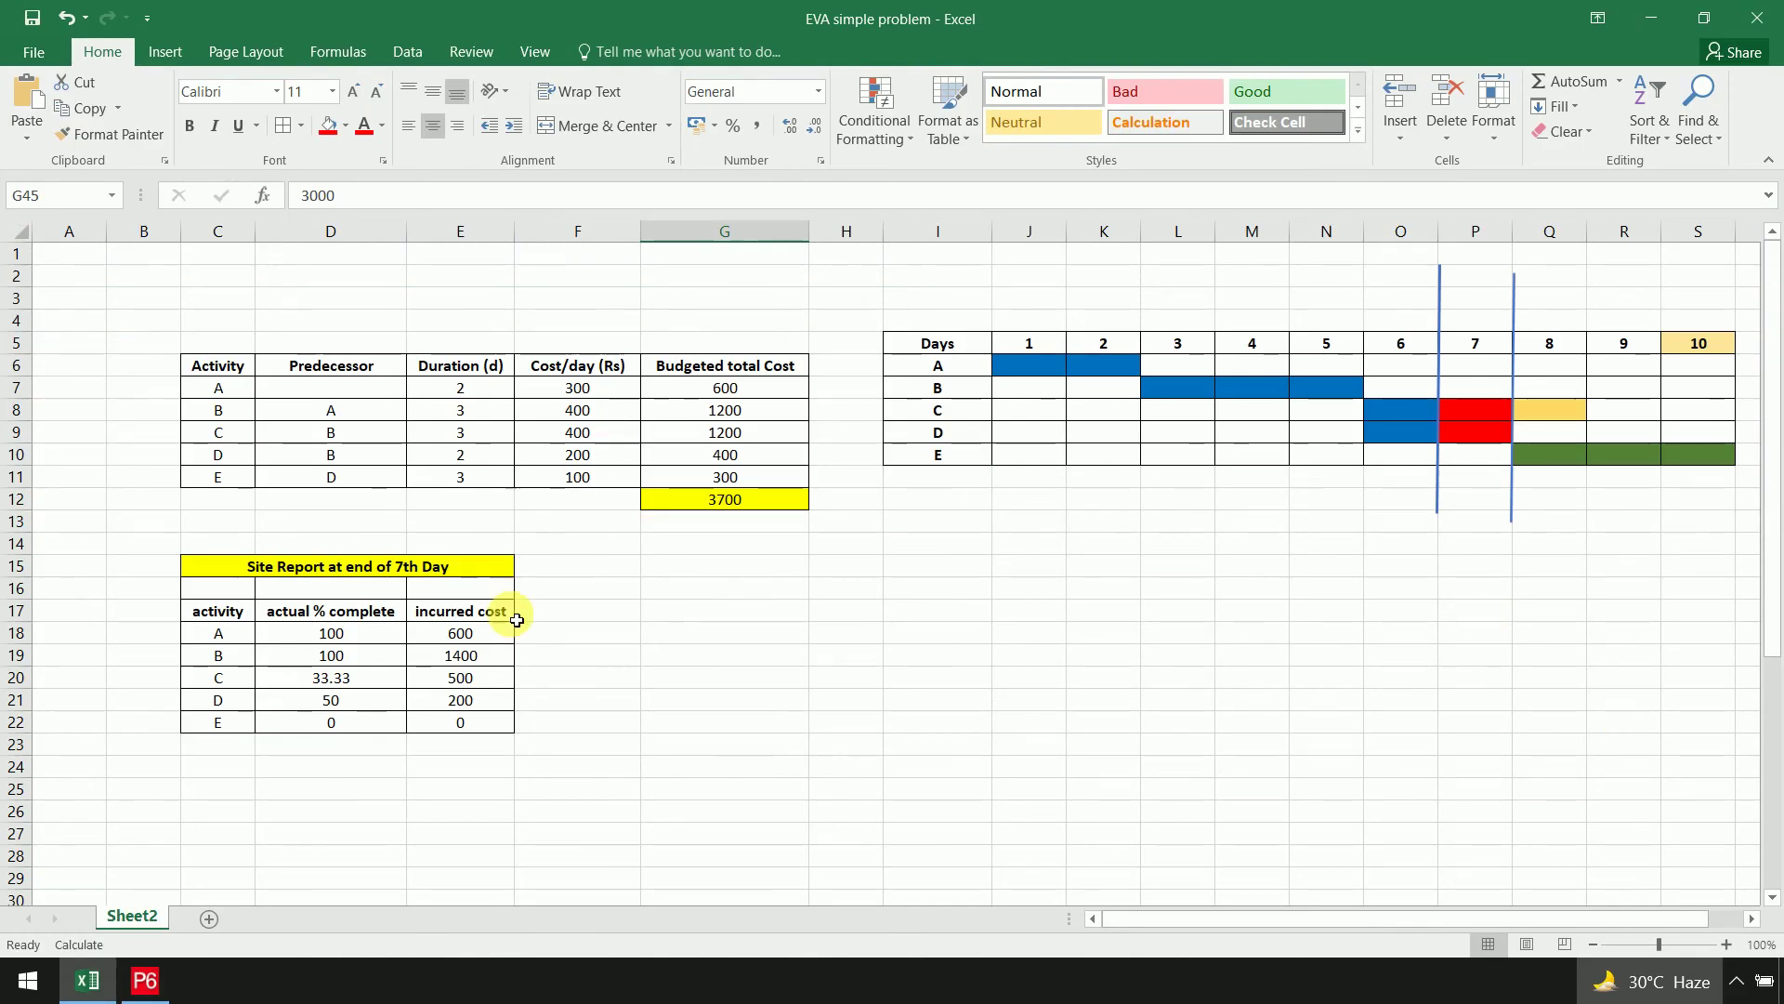
scroll(641, 661, down, 10)
scroll(646, 661, up, 7)
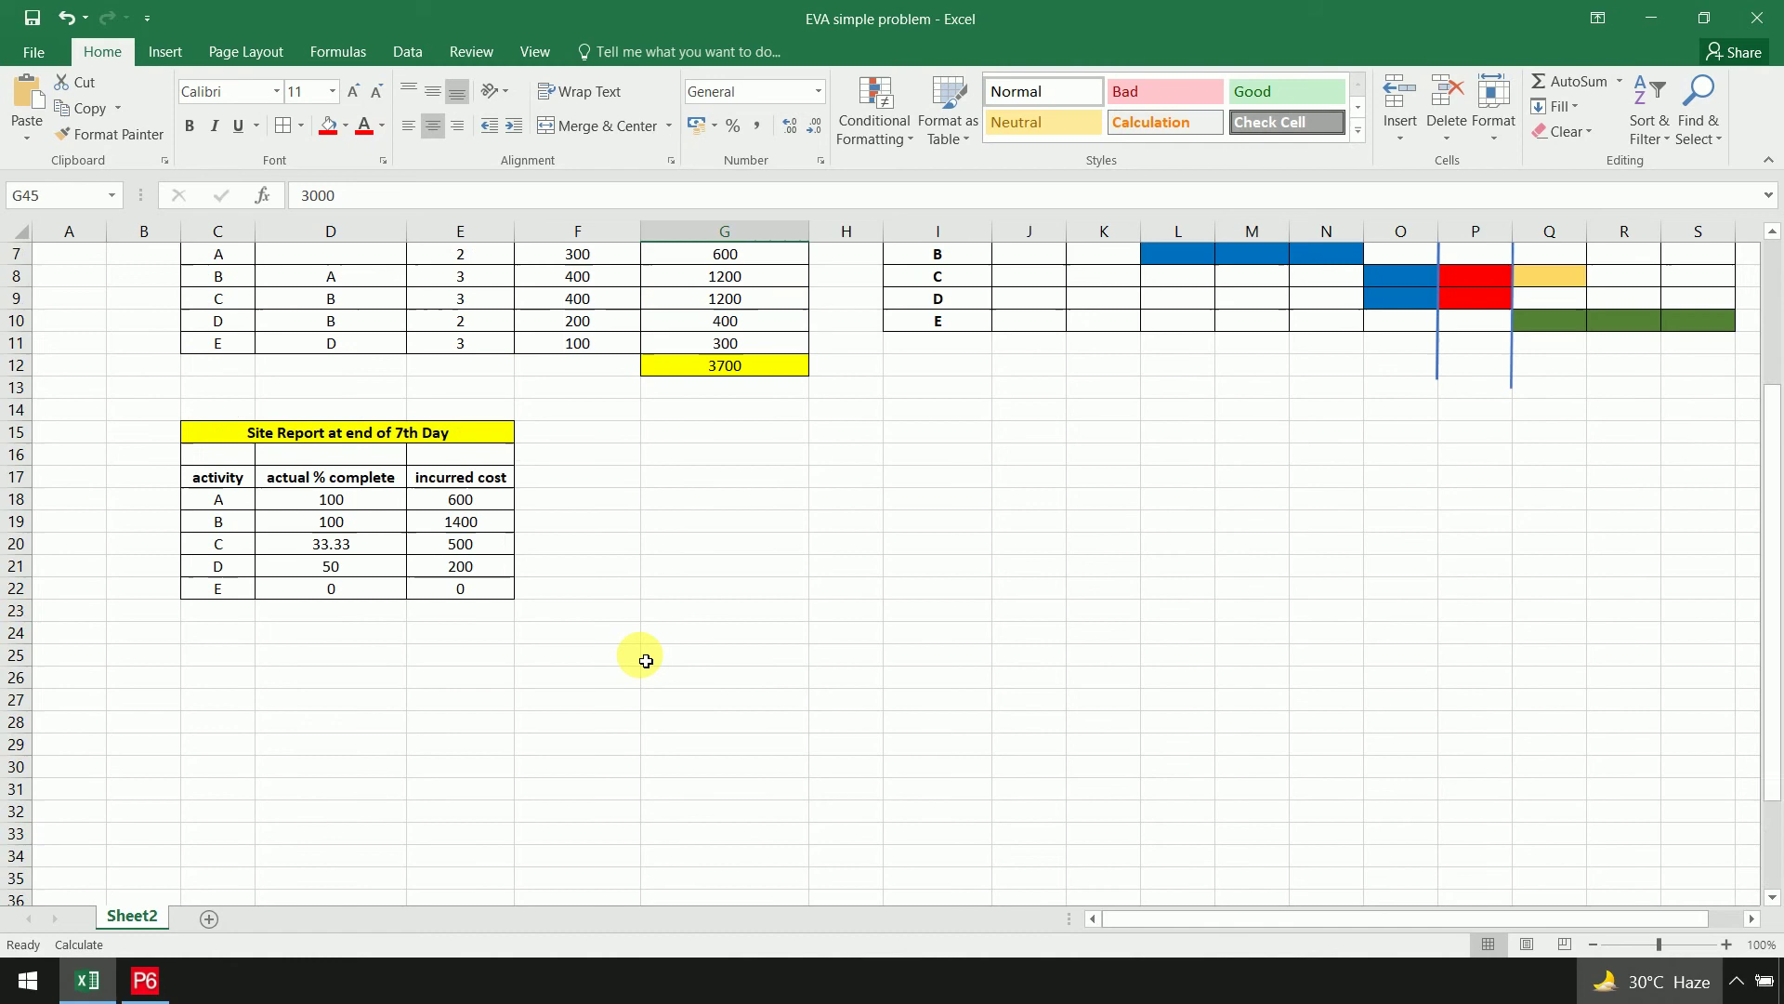
click(479, 521)
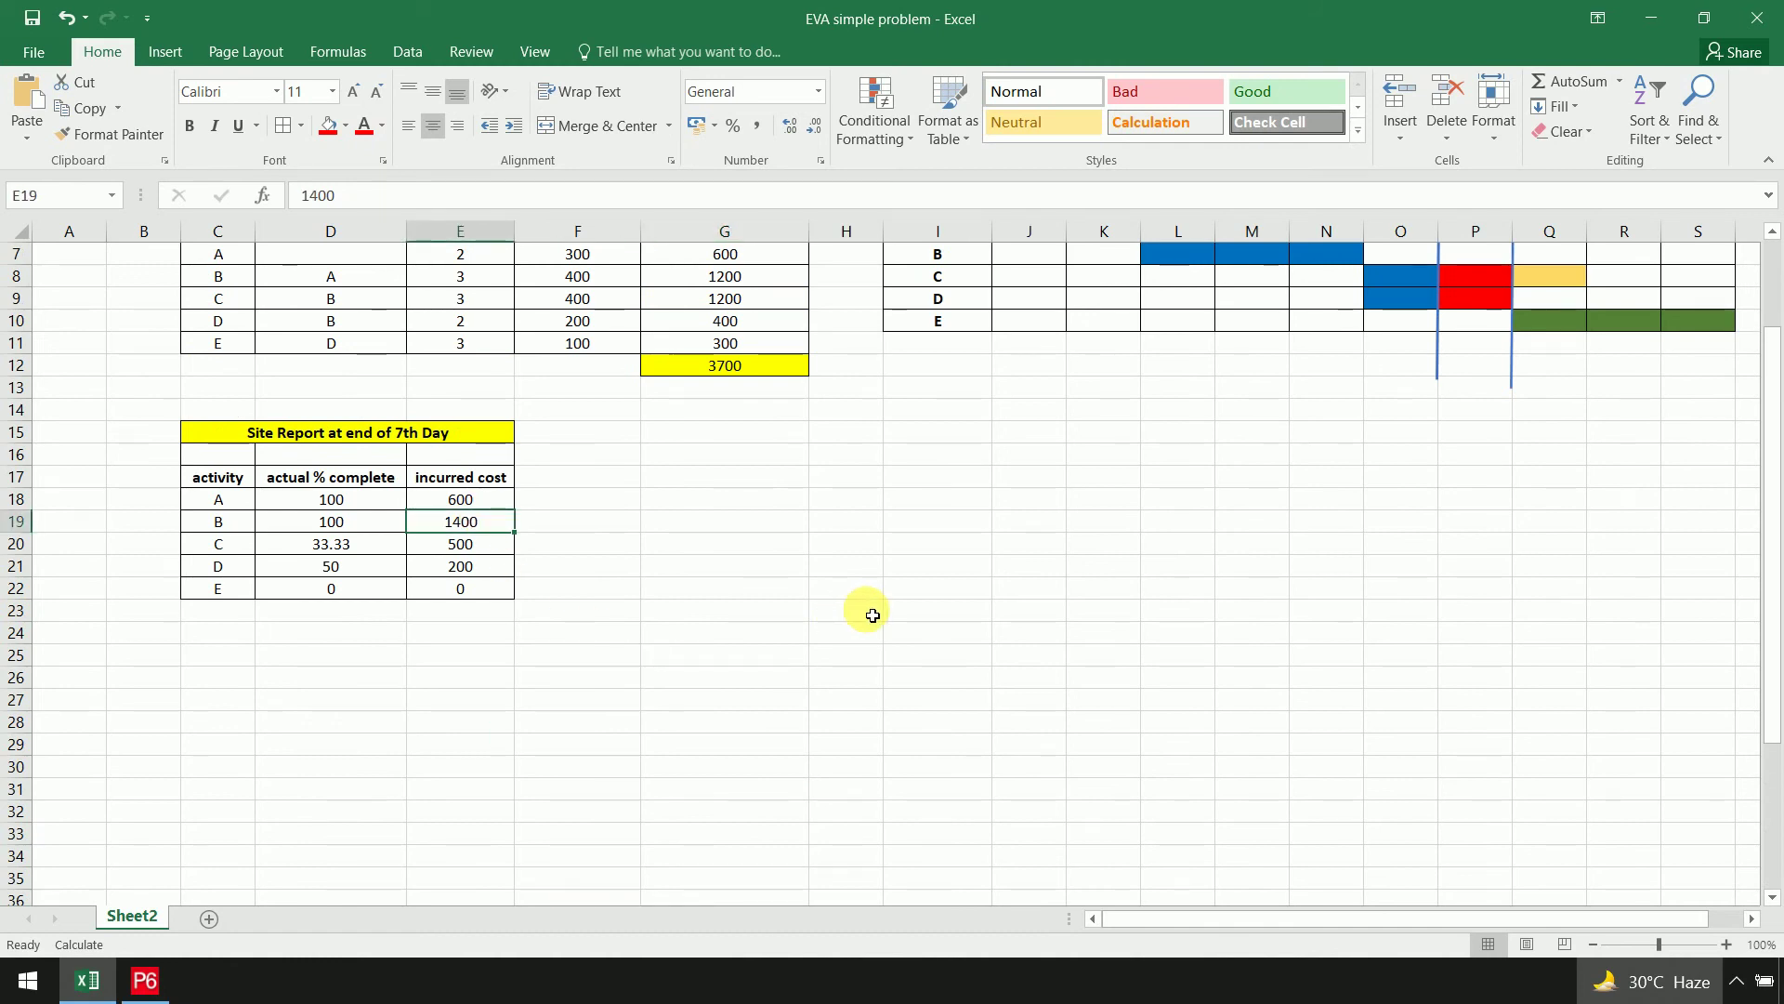
key(alt+Tab)
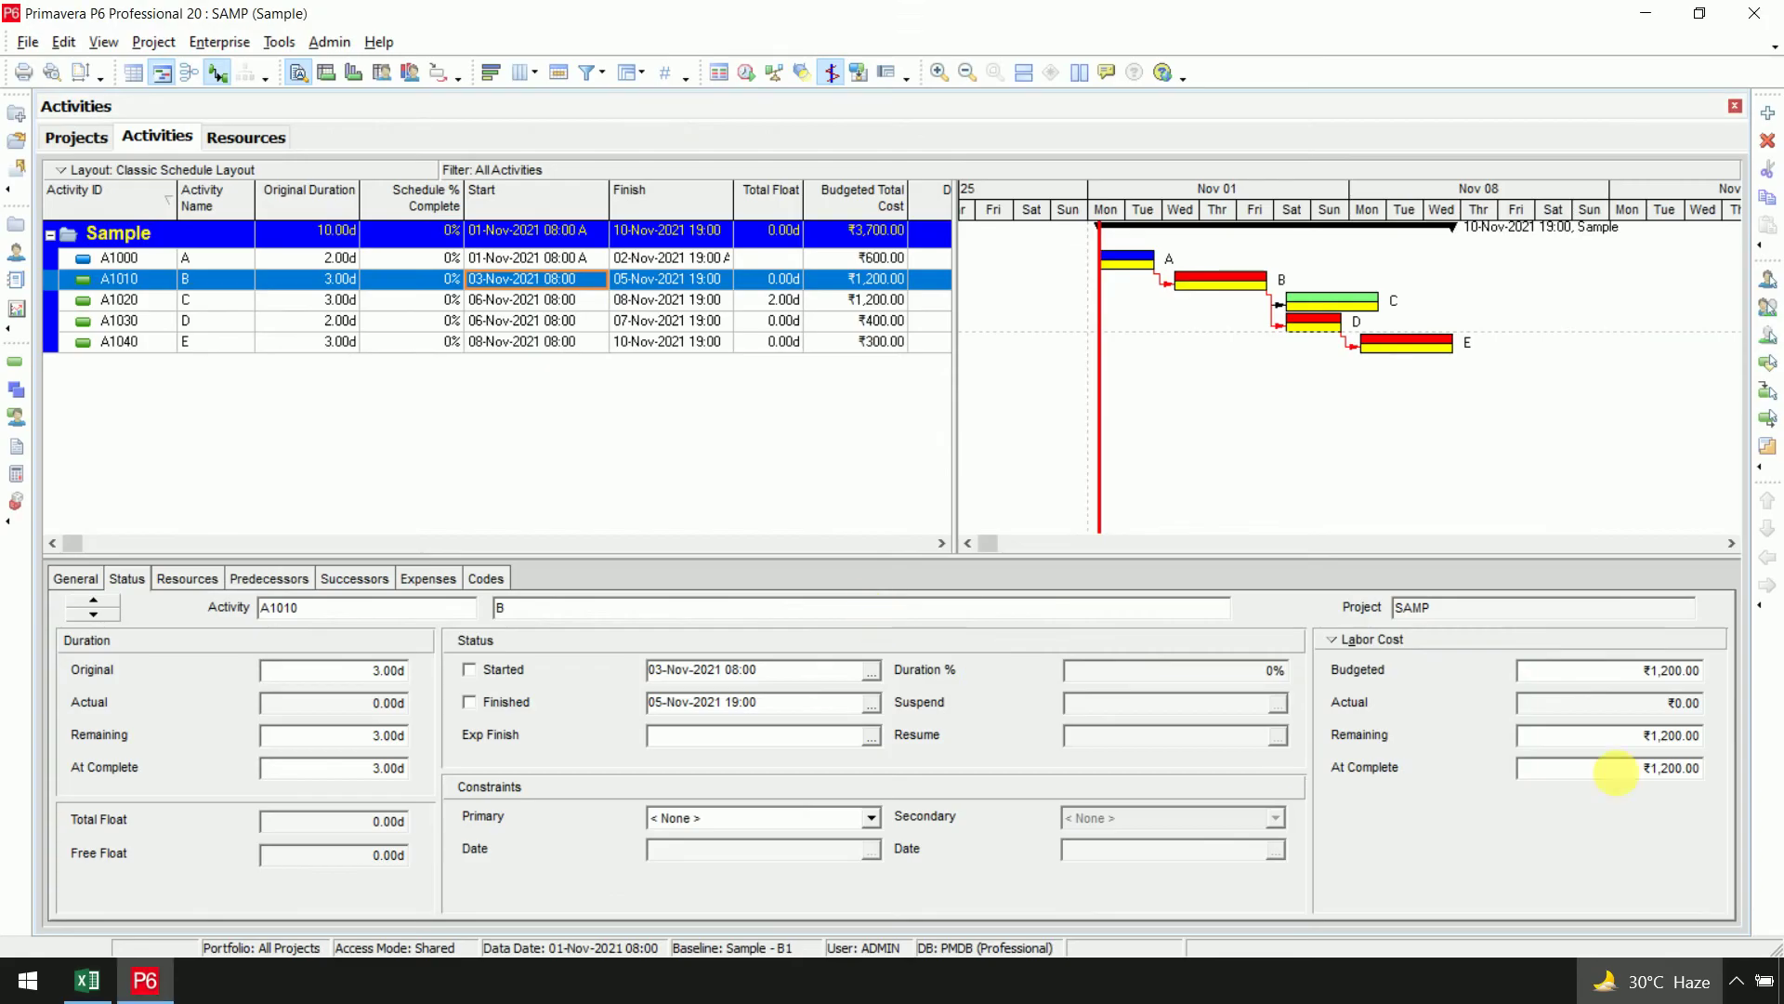
Mark A1010 started and finished and set its actual labor cost to ₹1,400
click(1646, 704)
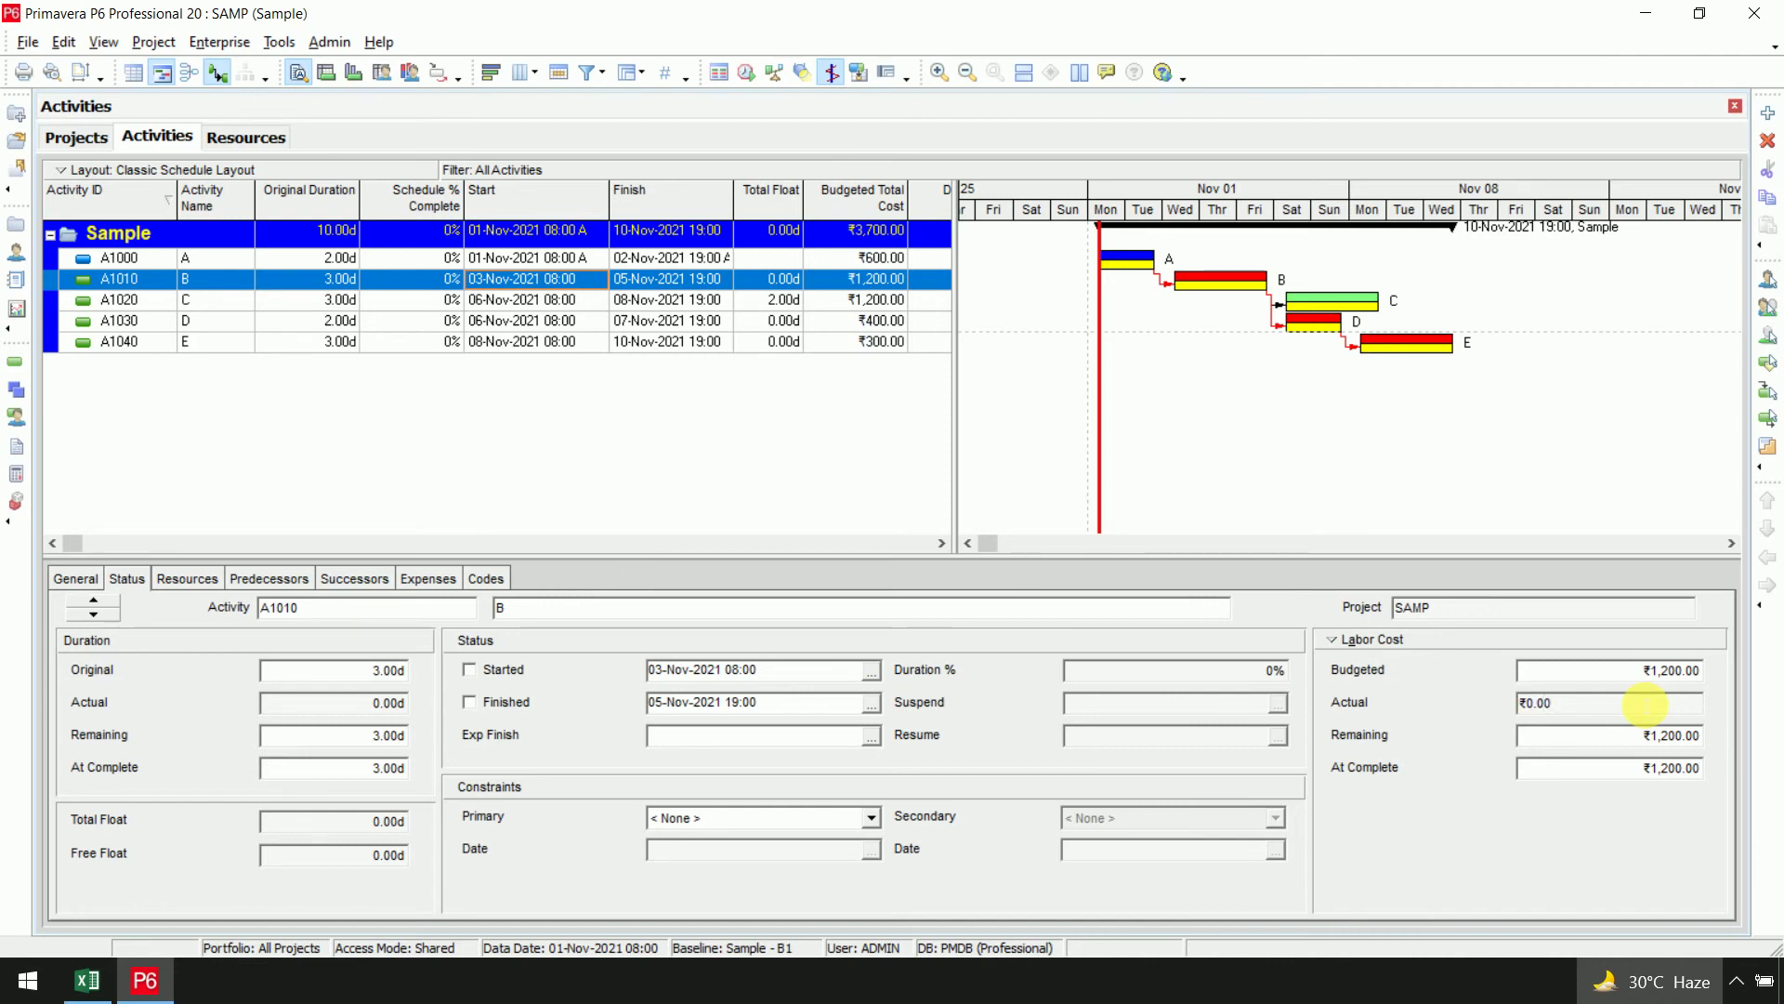
click(480, 673)
click(477, 704)
click(1580, 703)
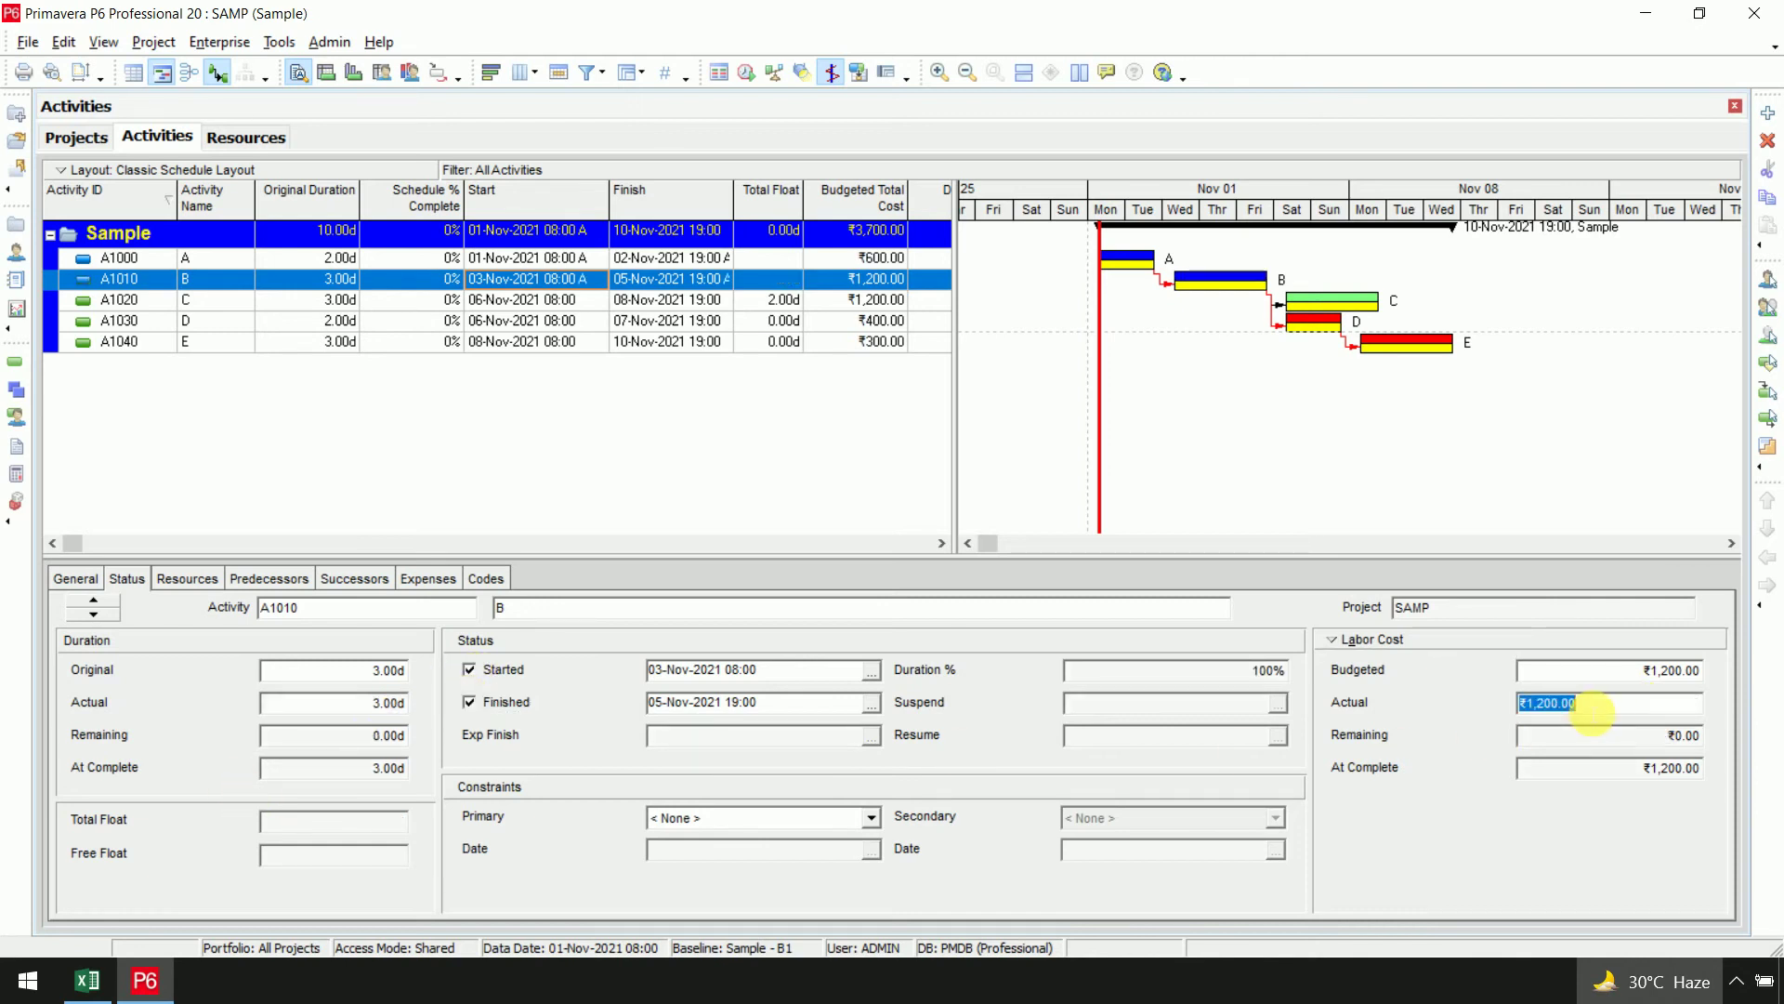
click(1591, 711)
drag(1591, 713, 1408, 707)
text(14)
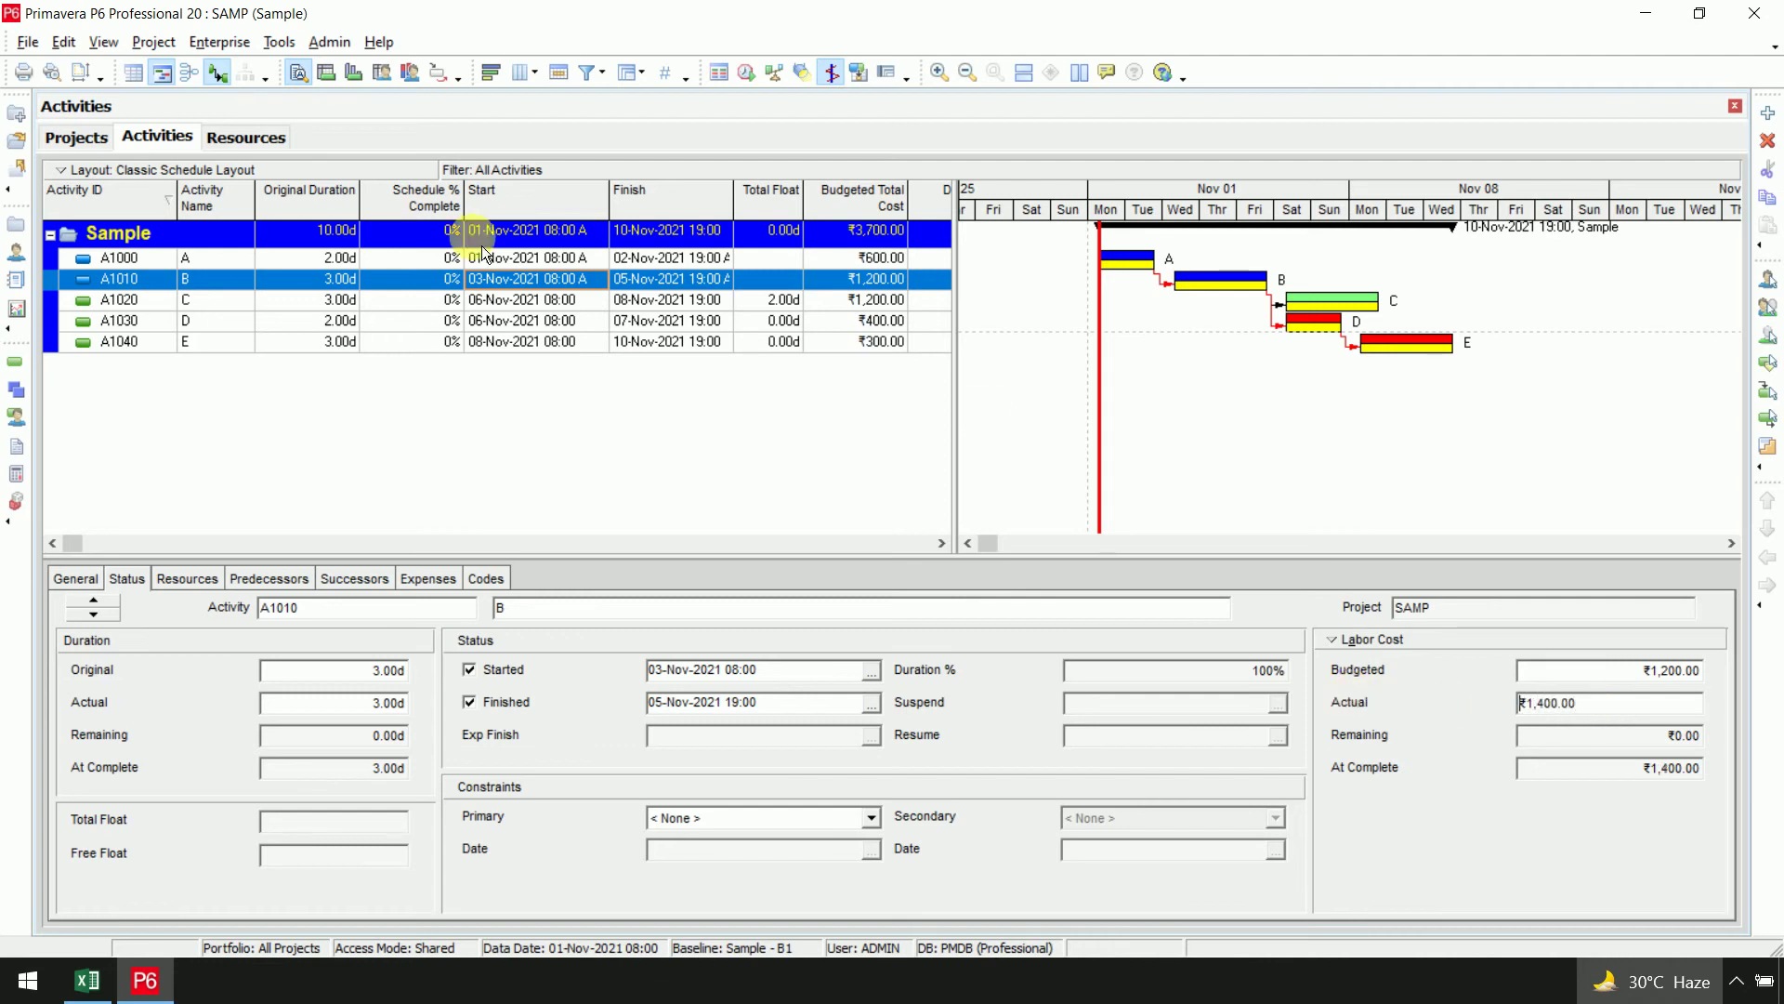
click(302, 302)
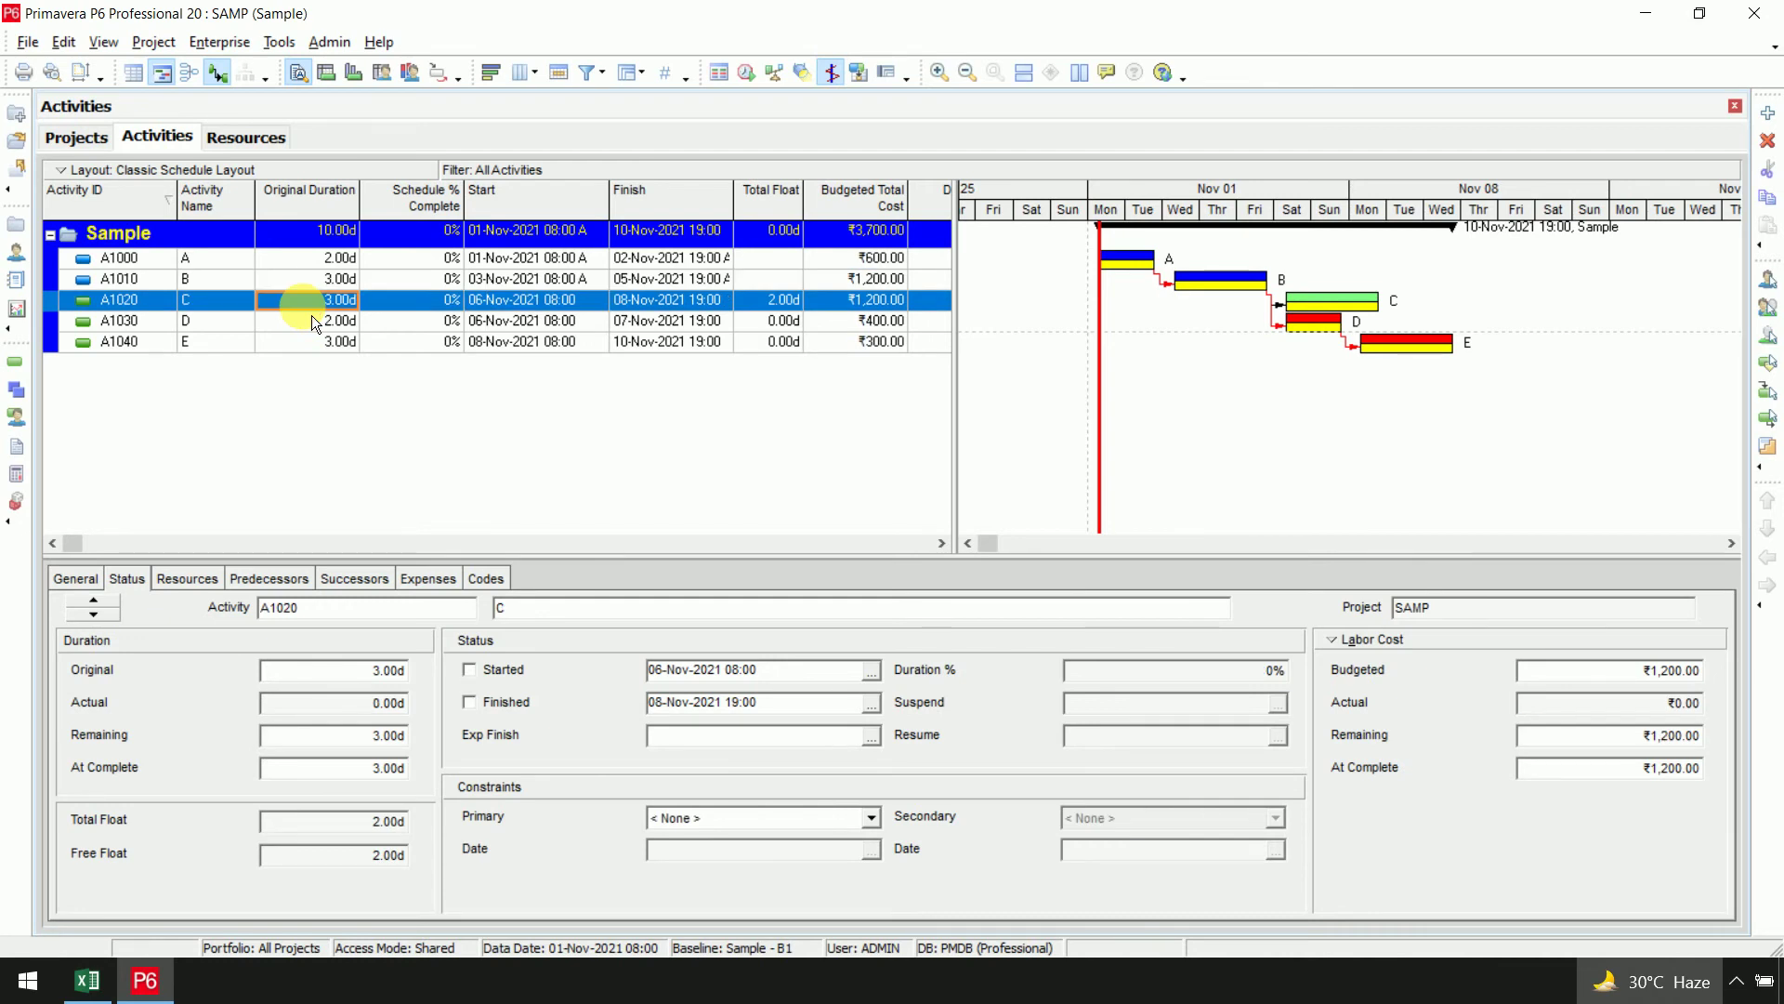
Start A1020 with 2 days remaining and ₹500 actual labor cost
click(469, 670)
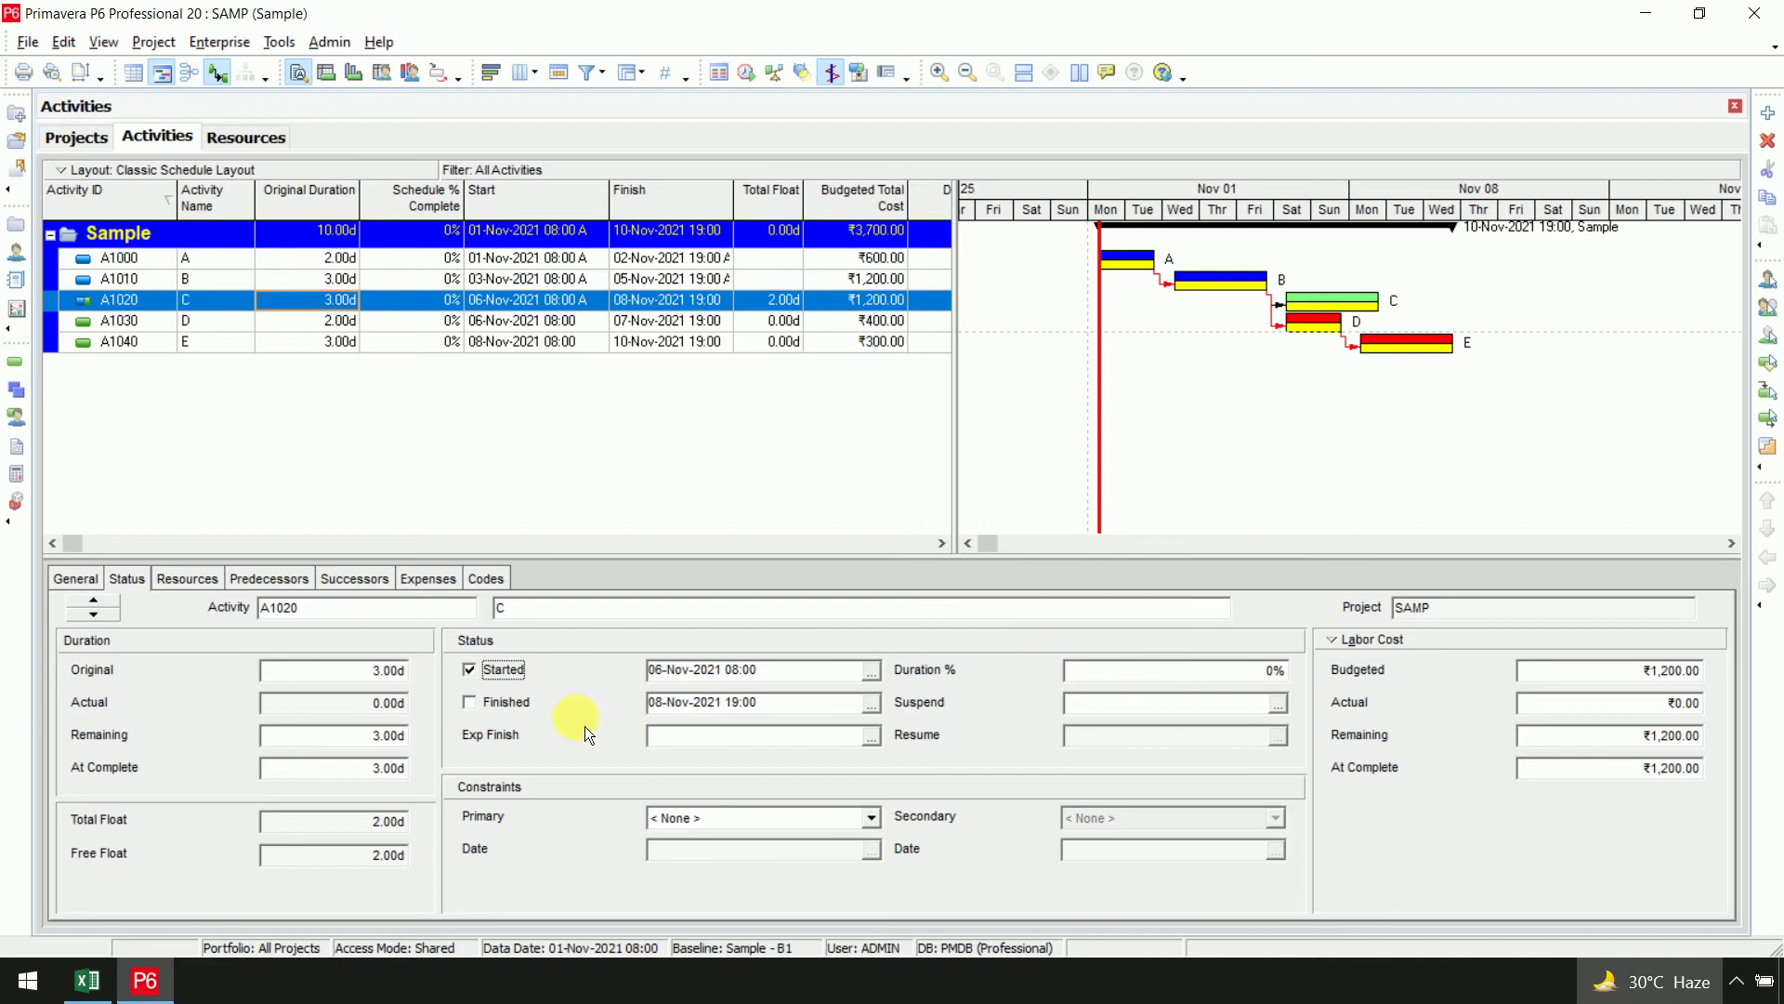
click(305, 736)
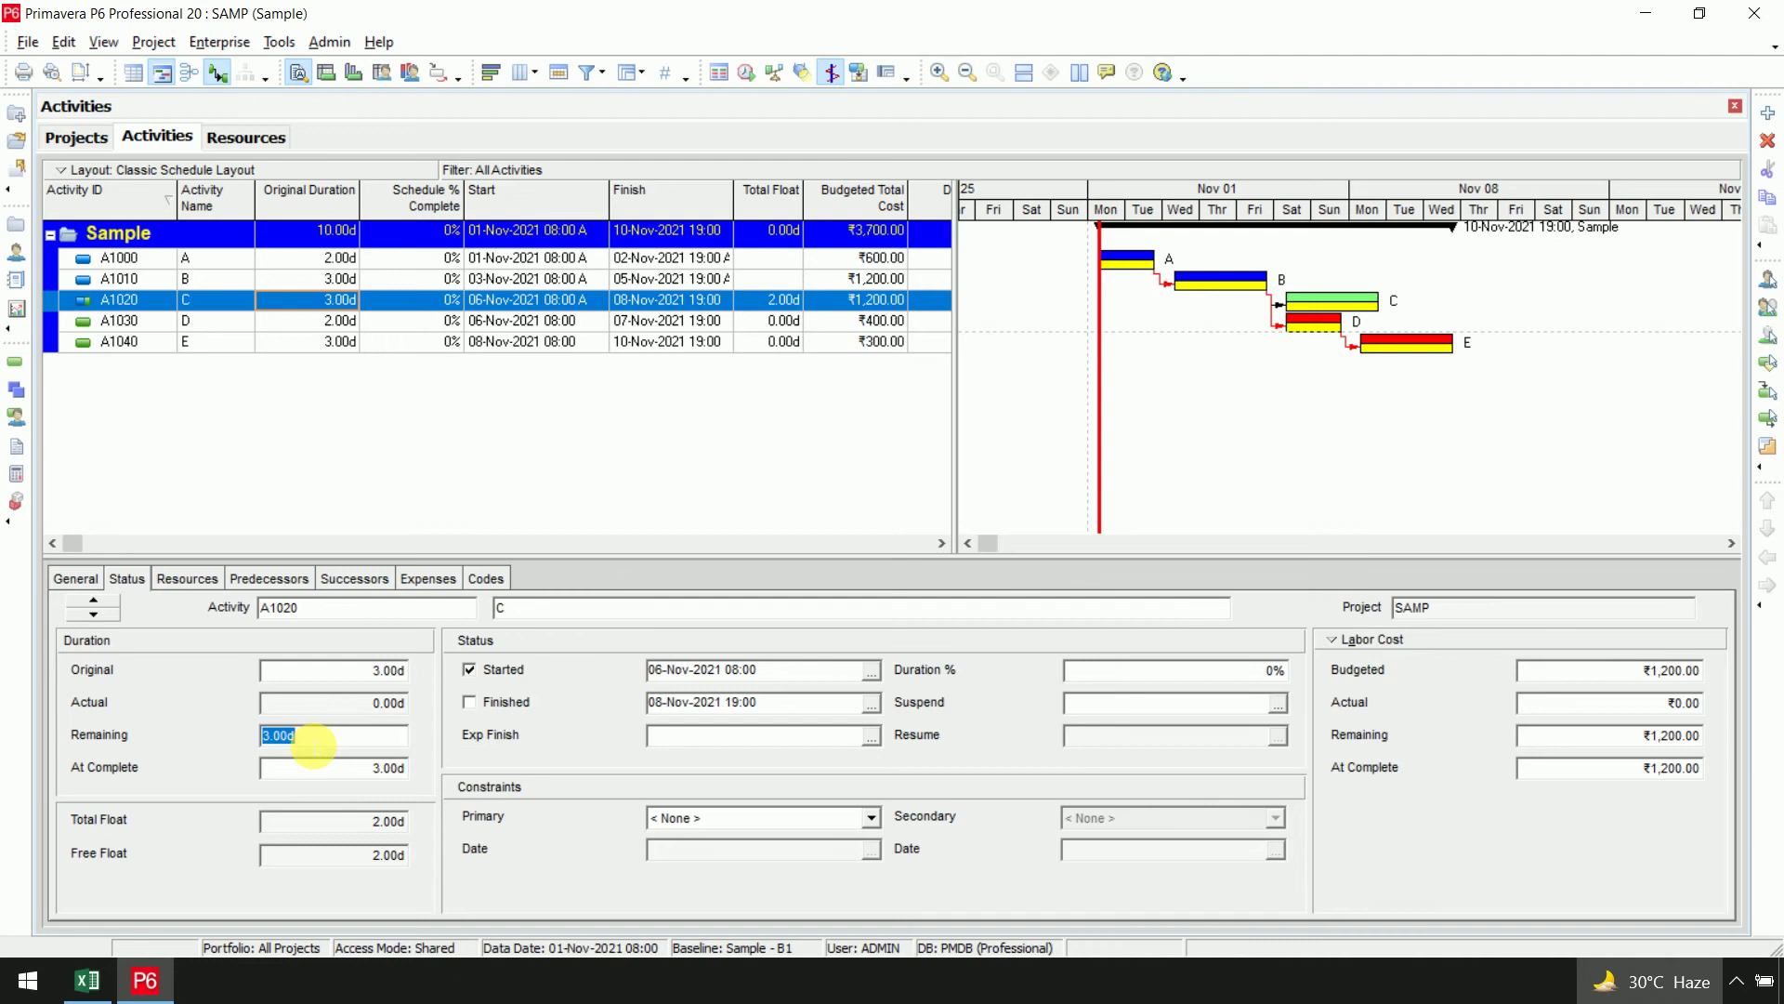
text(2)
key(Return)
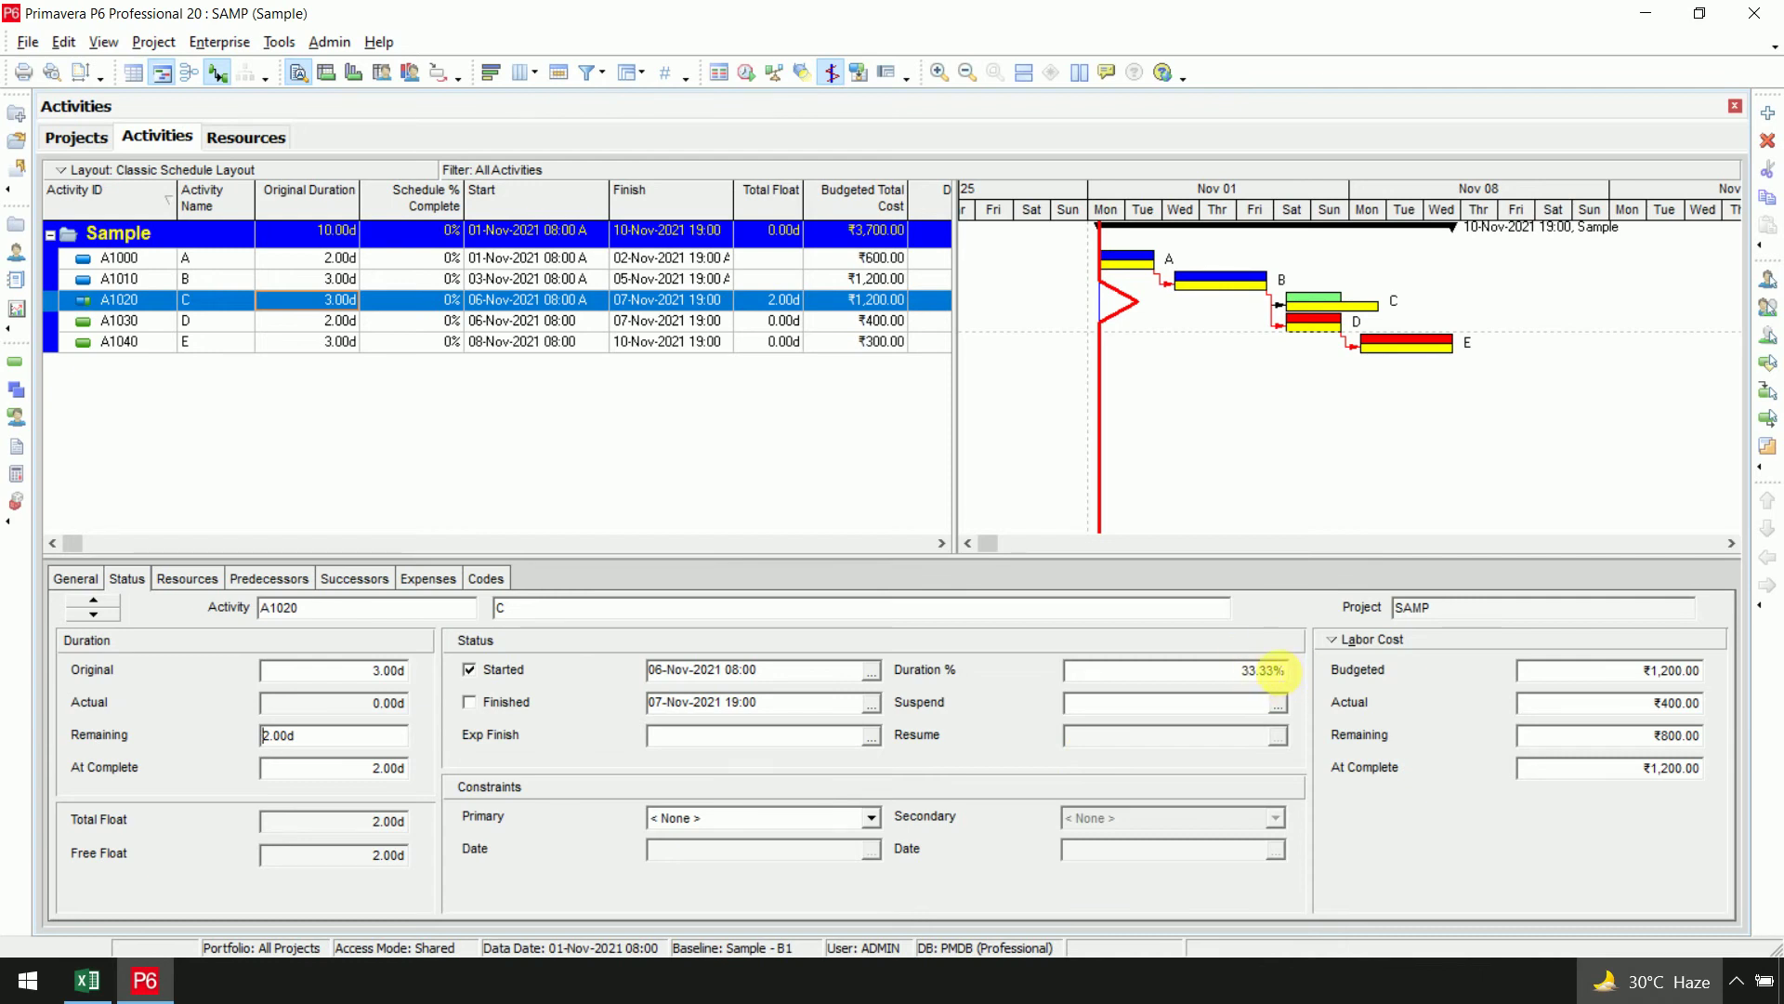
click(1585, 704)
text(500)
key(Return)
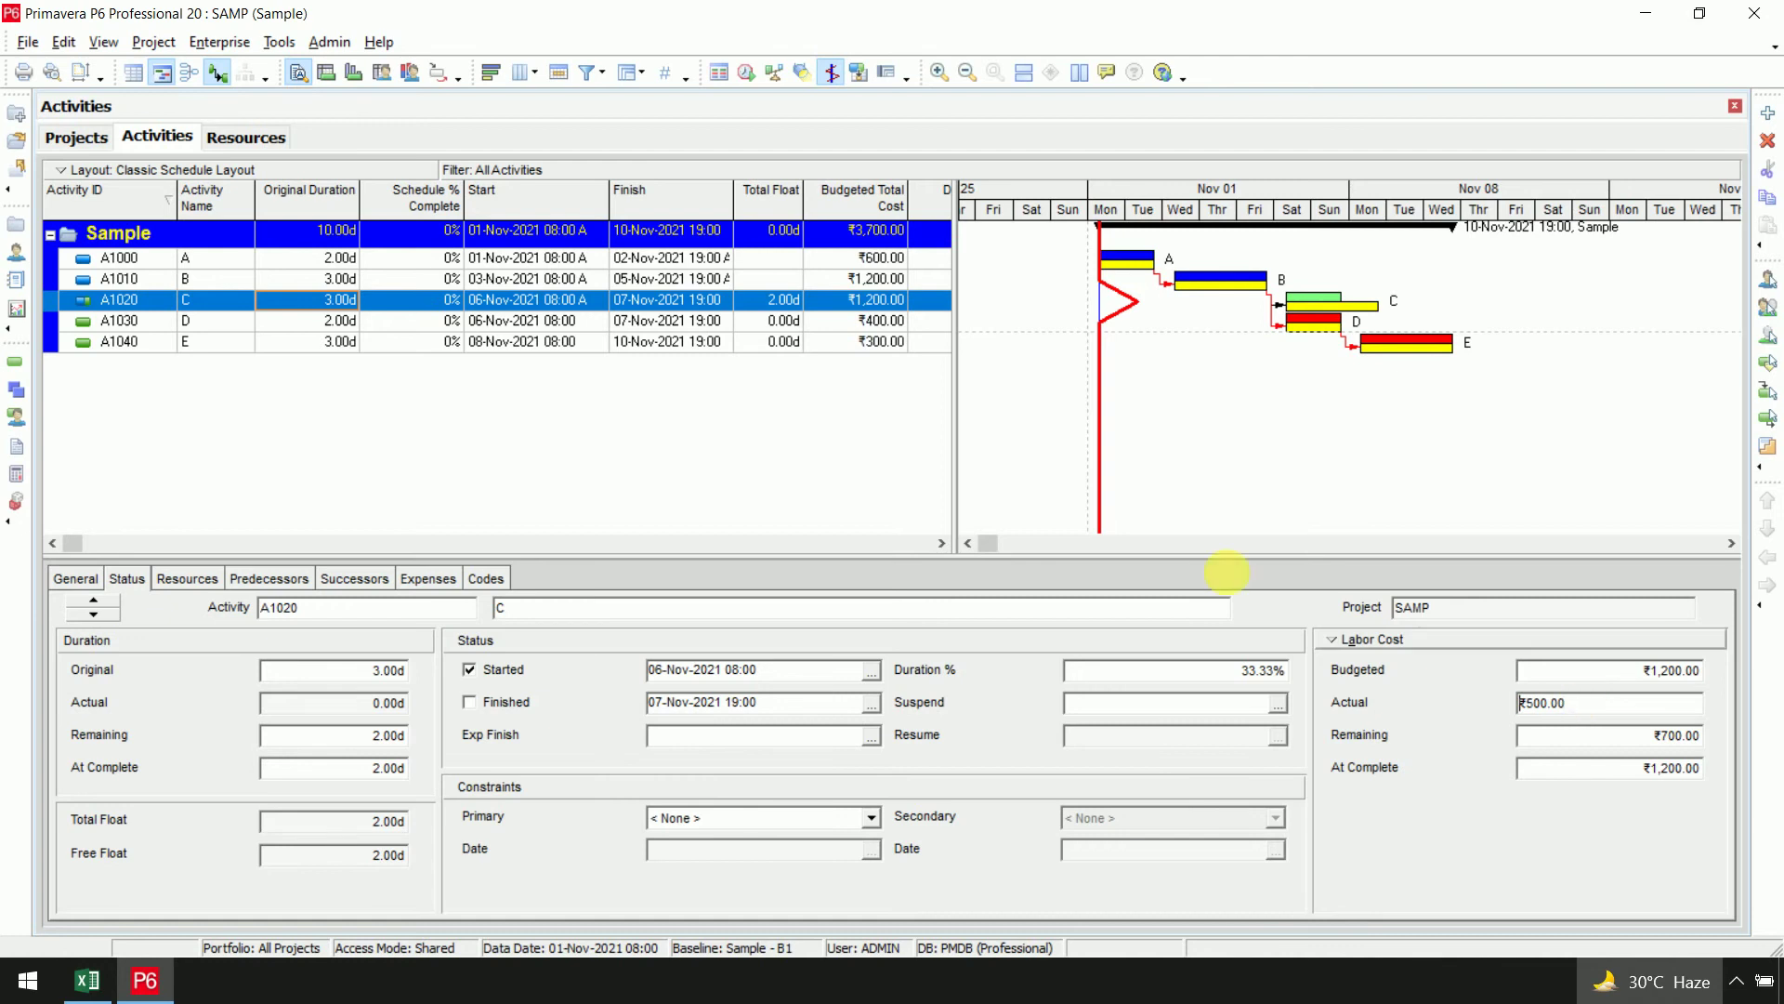
click(544, 320)
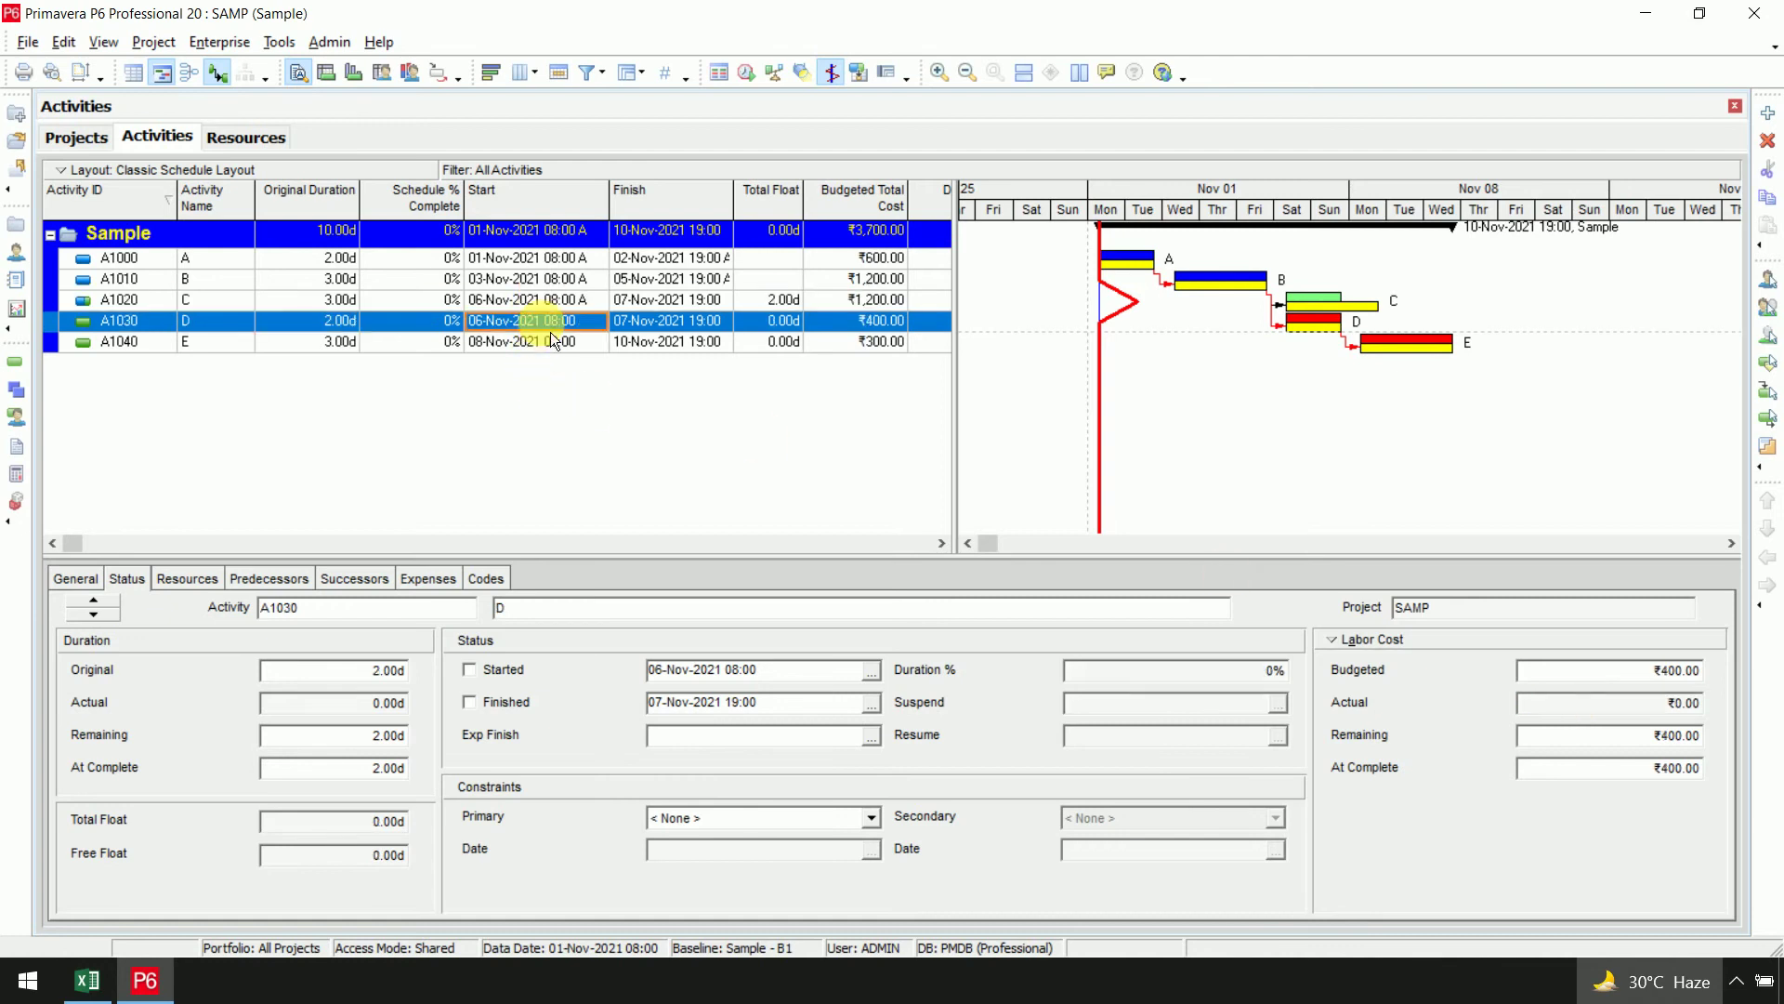
Start A1030 at 50% duration complete and confirm its ₹200 actual labor cost
click(470, 670)
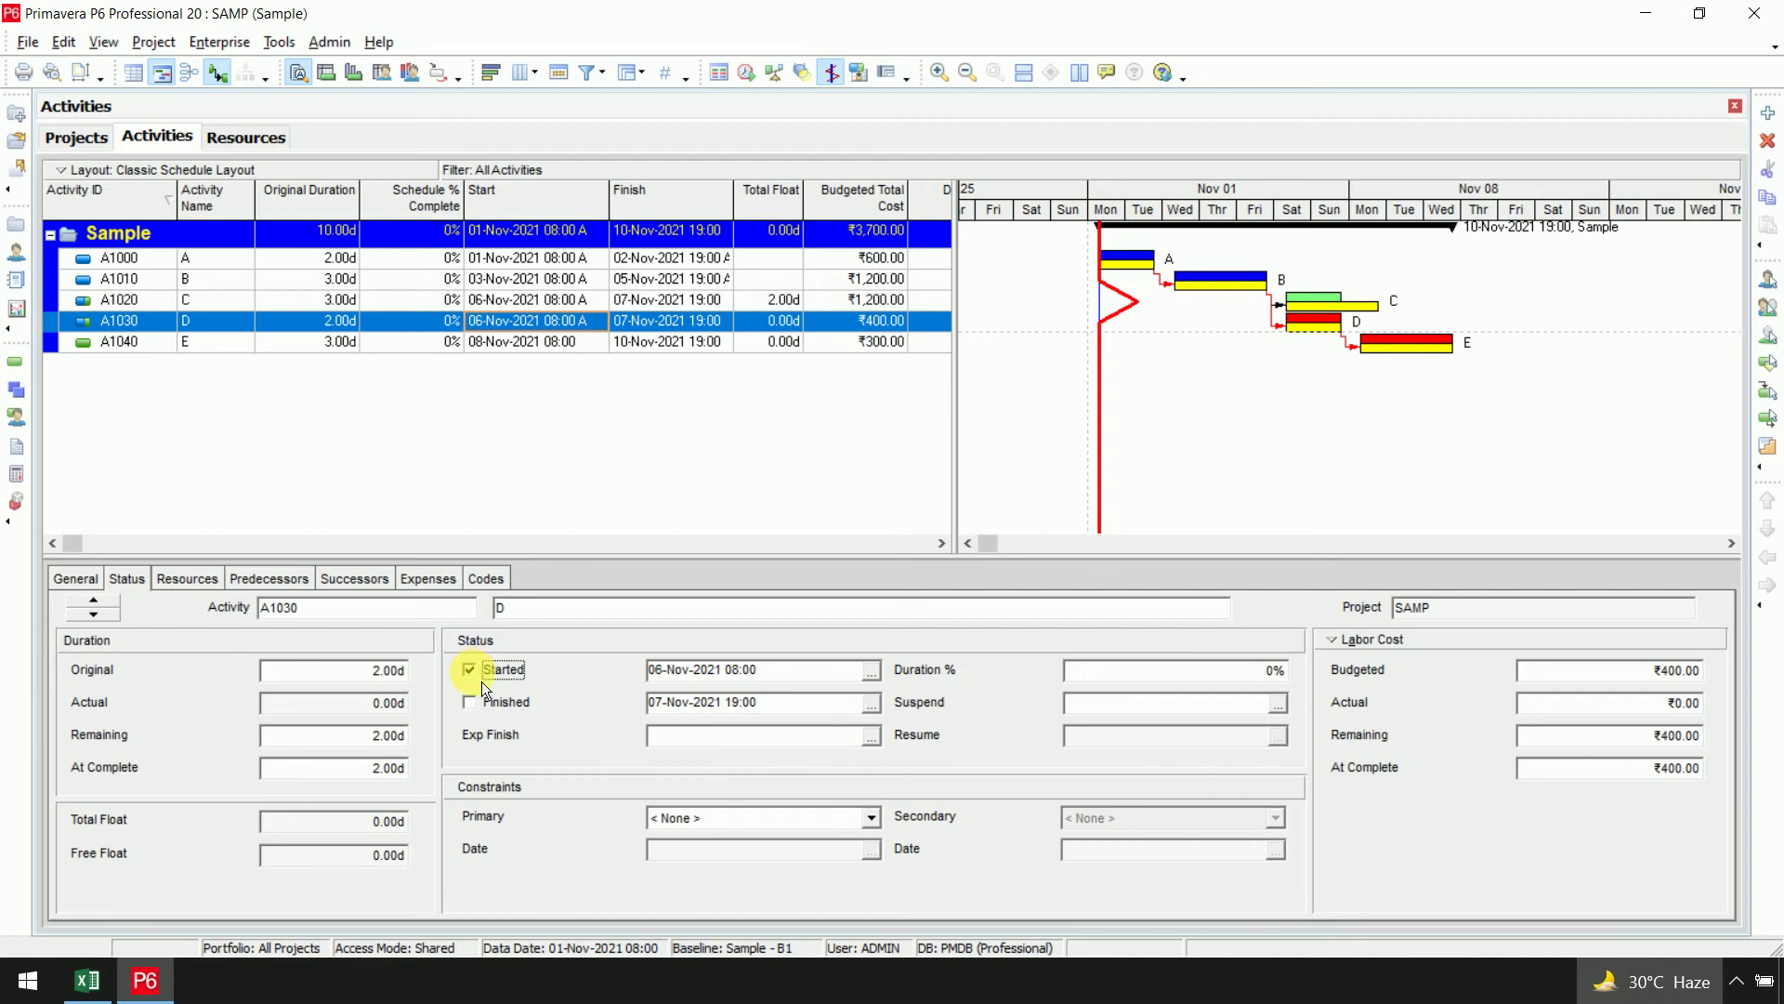
click(1199, 673)
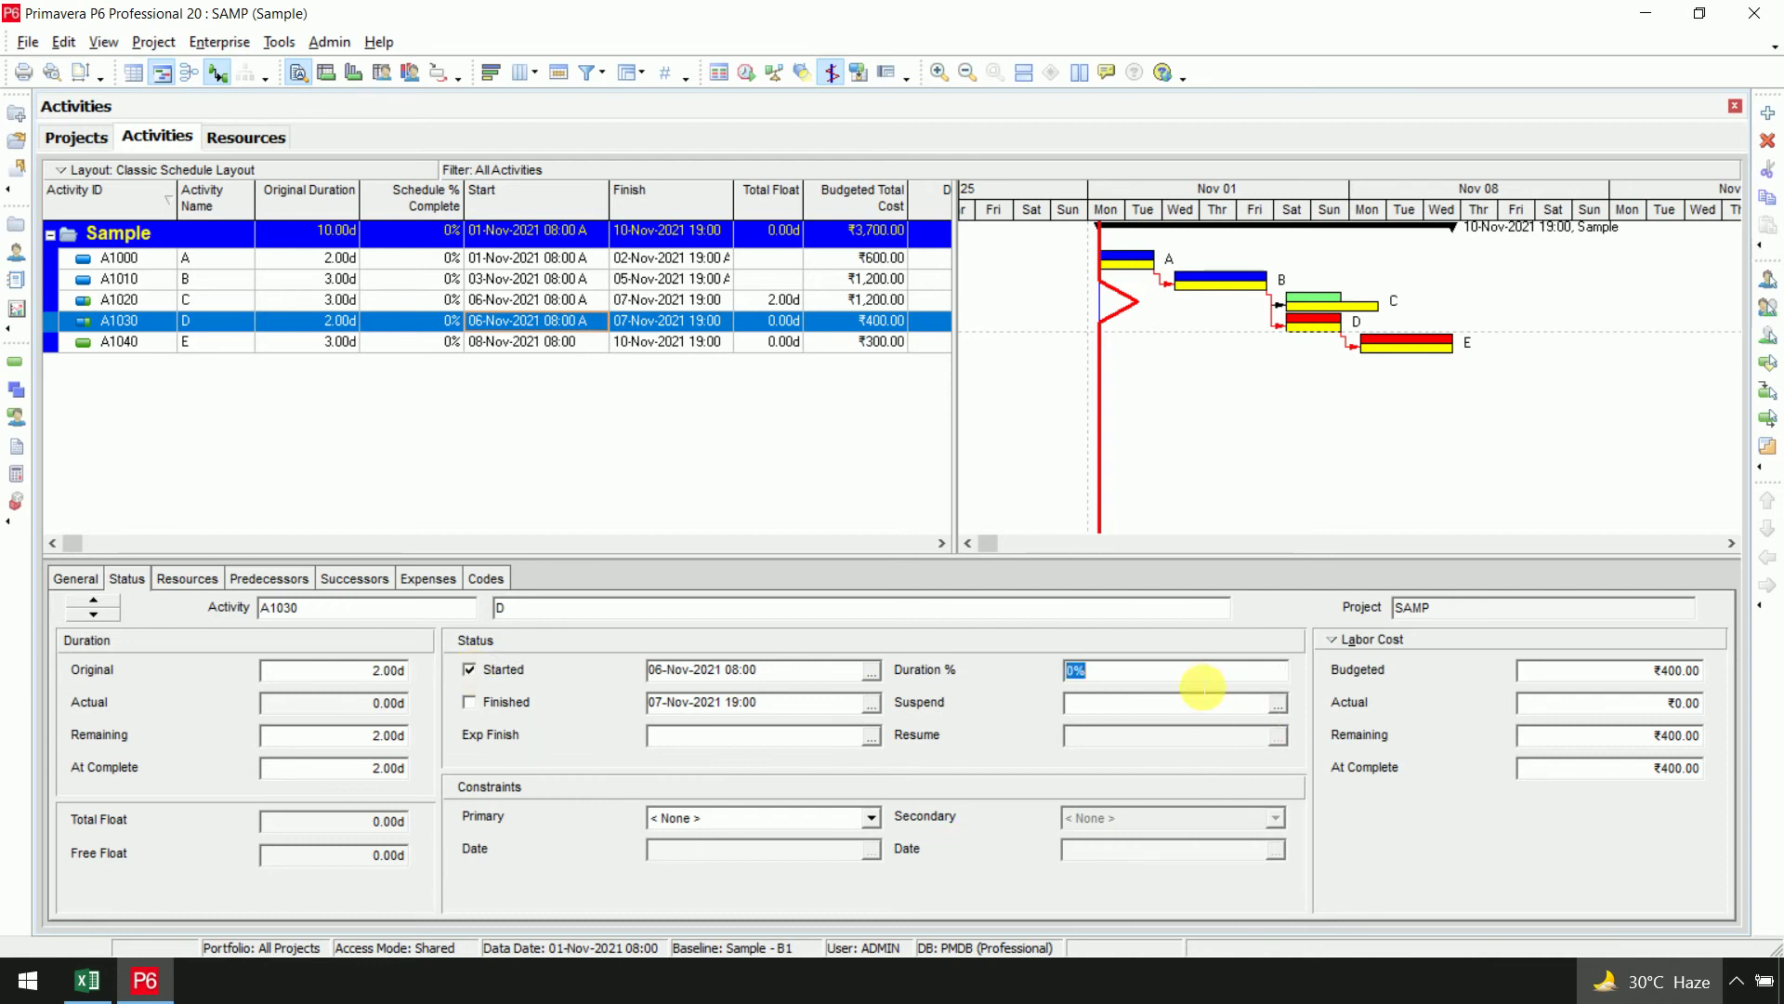
key(BackSpace)
key(BackSpace)
text(50)
key(Return)
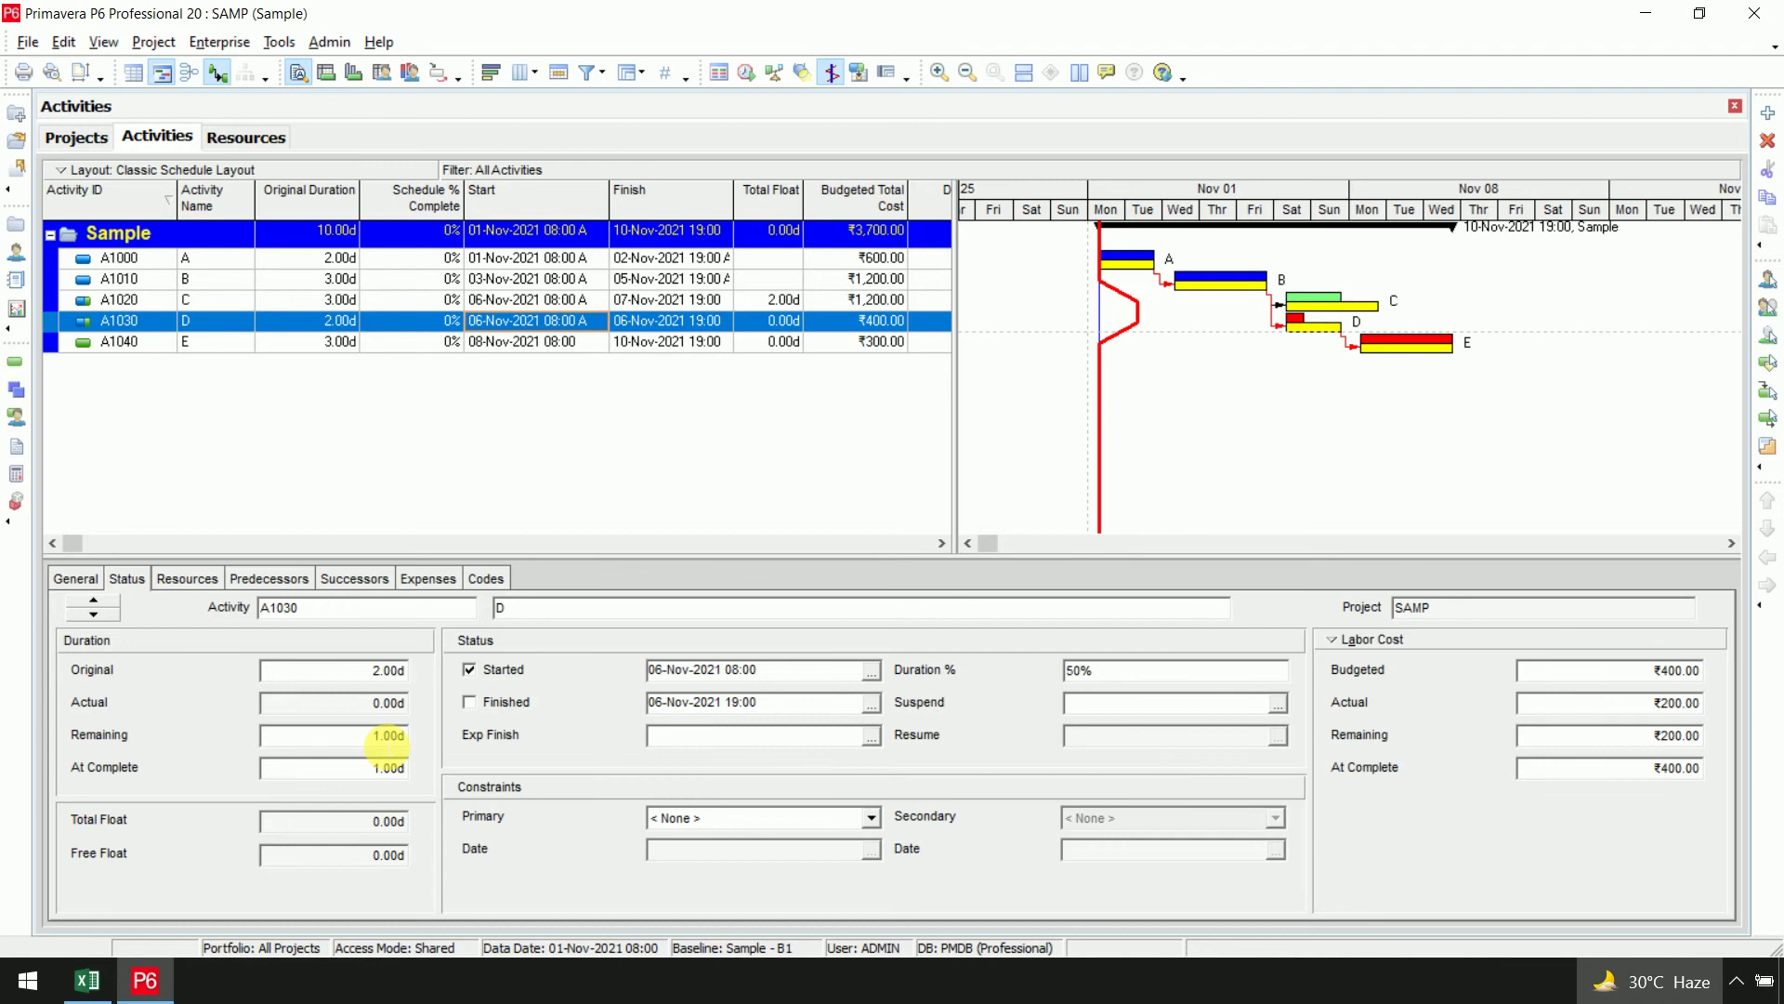
click(1614, 705)
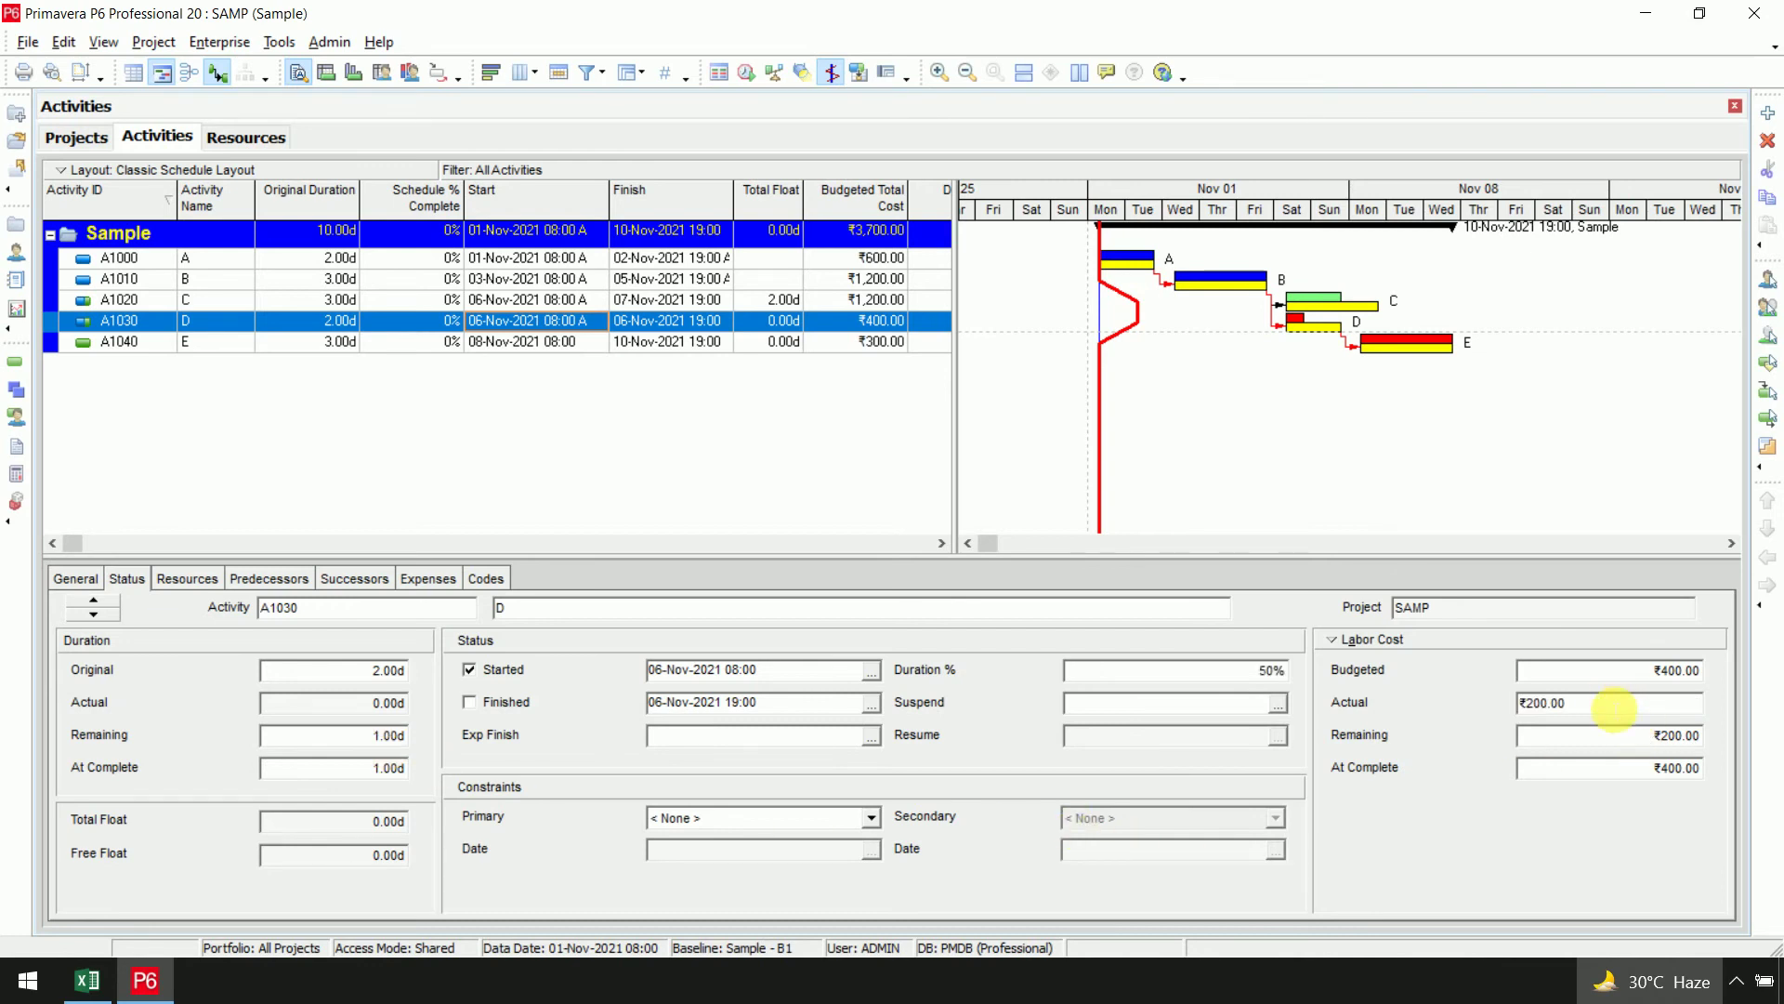
click(816, 483)
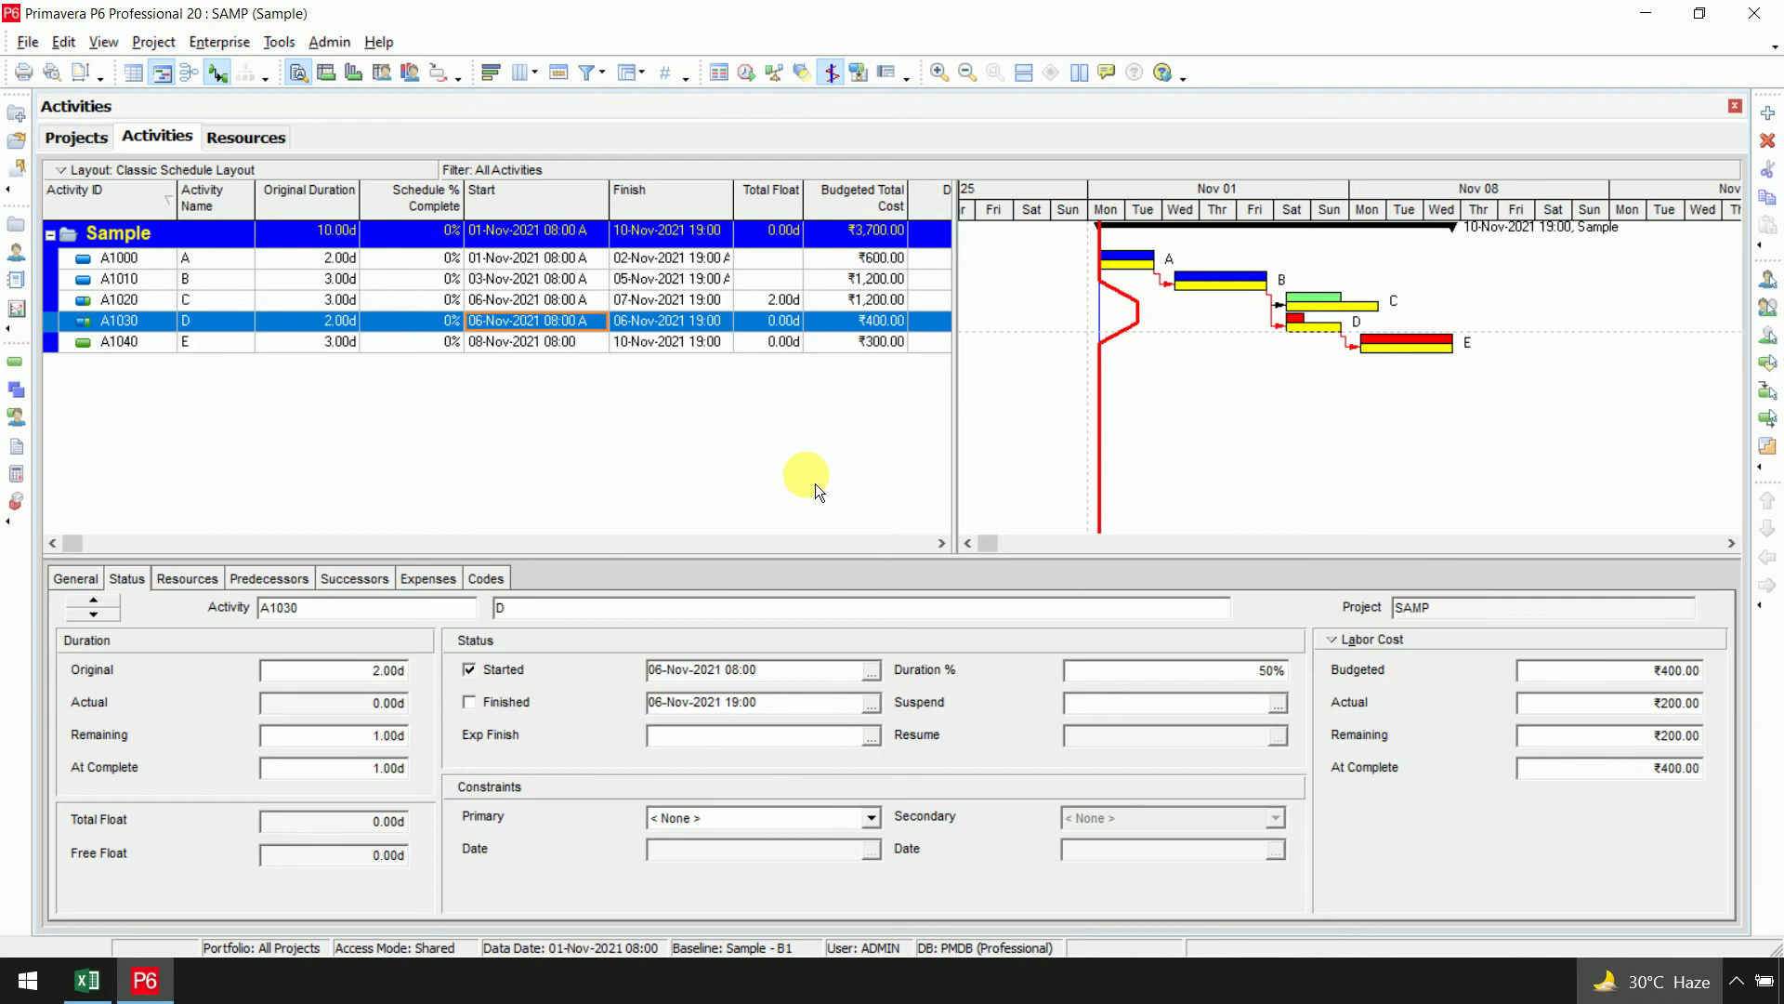
Reschedule the project with the data date set to 07-Nov-2021 19:00
key(F9)
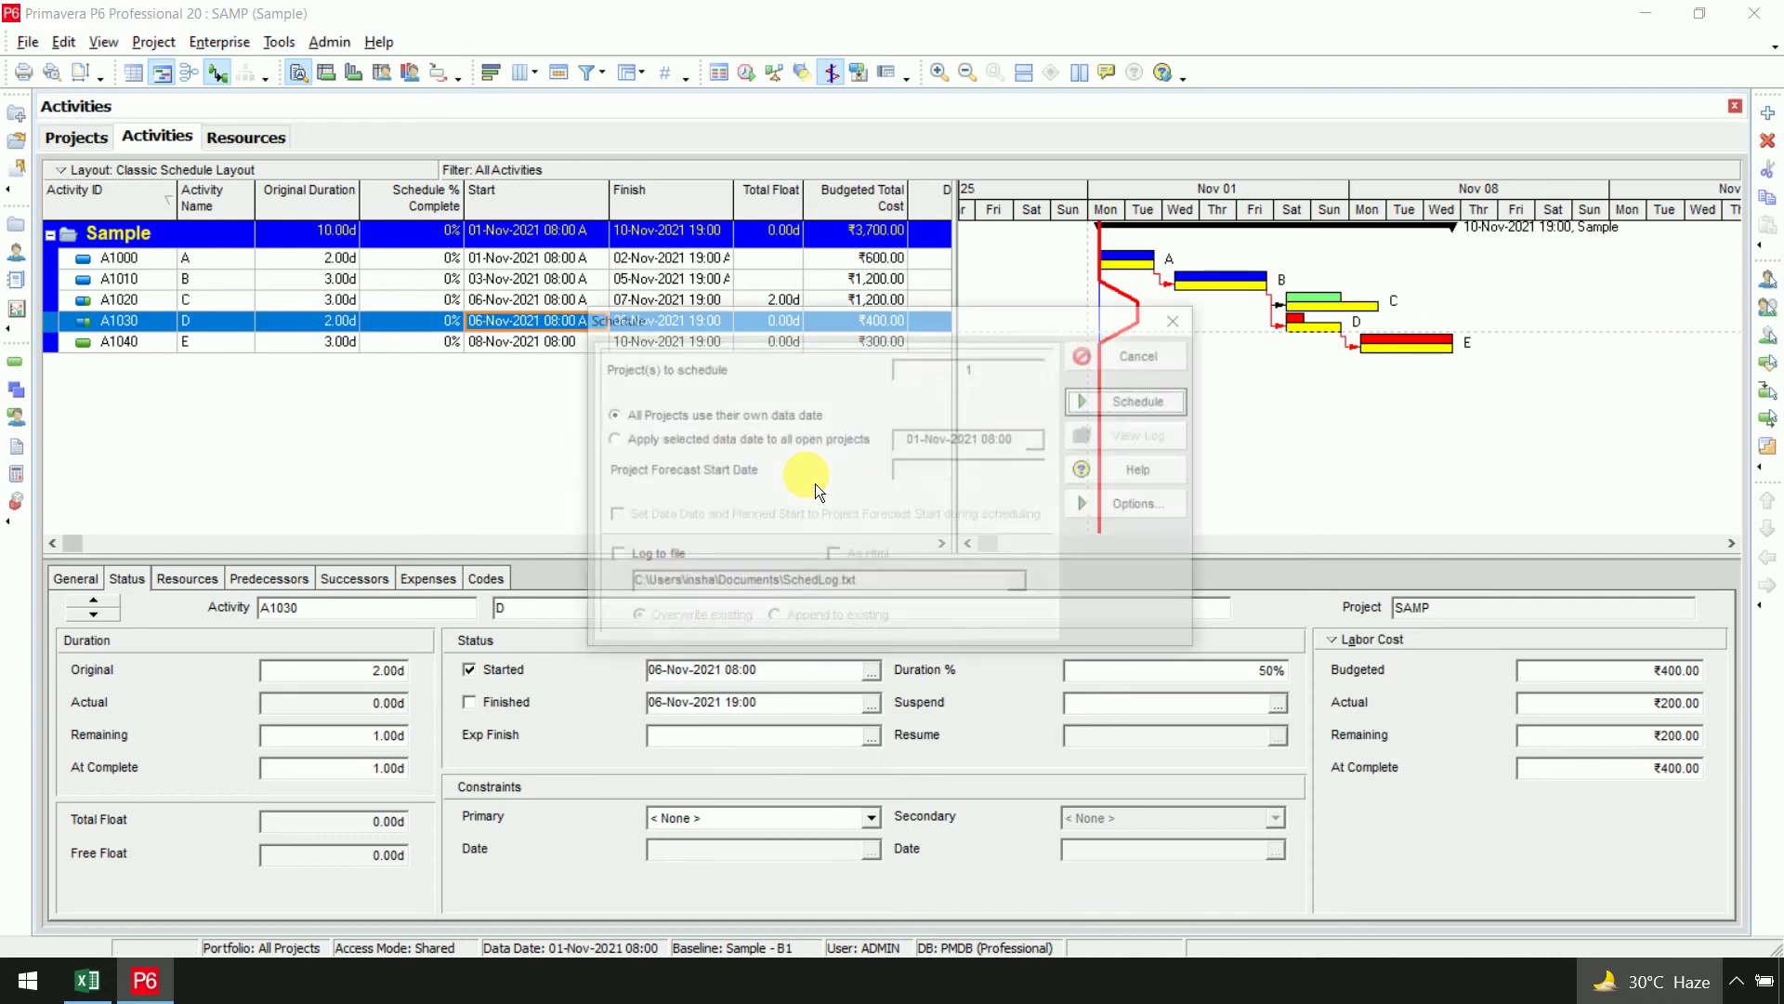
click(609, 440)
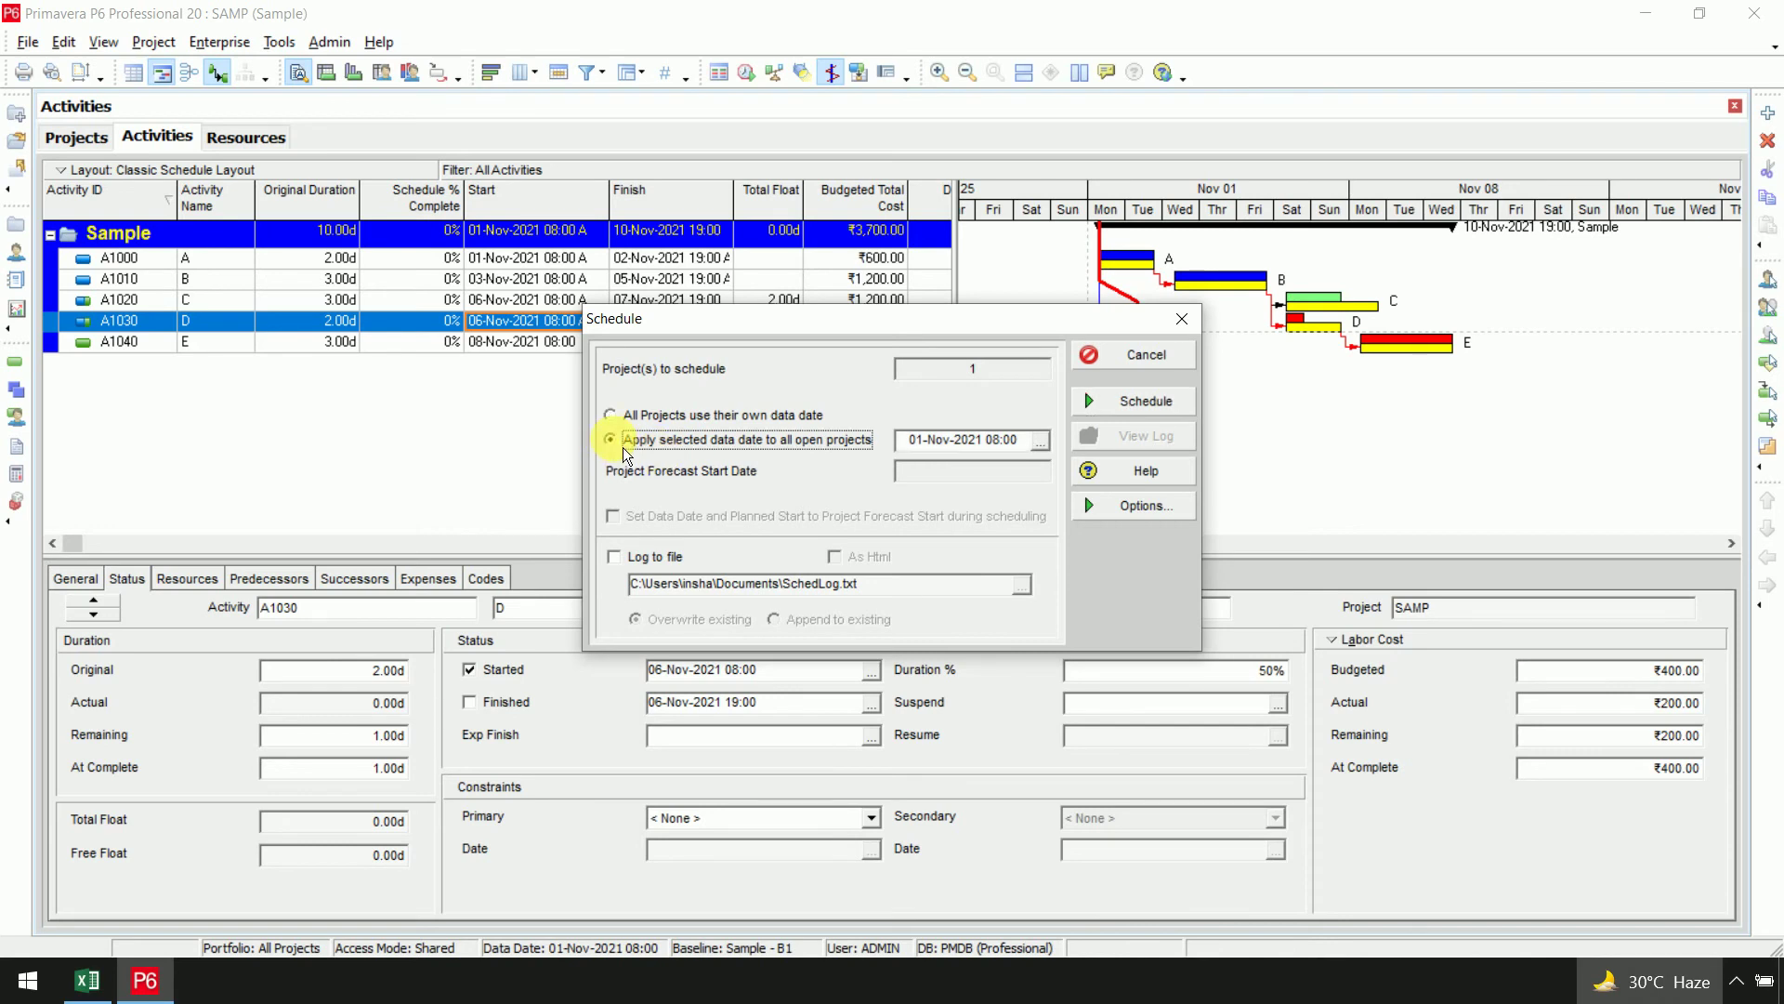
click(1040, 440)
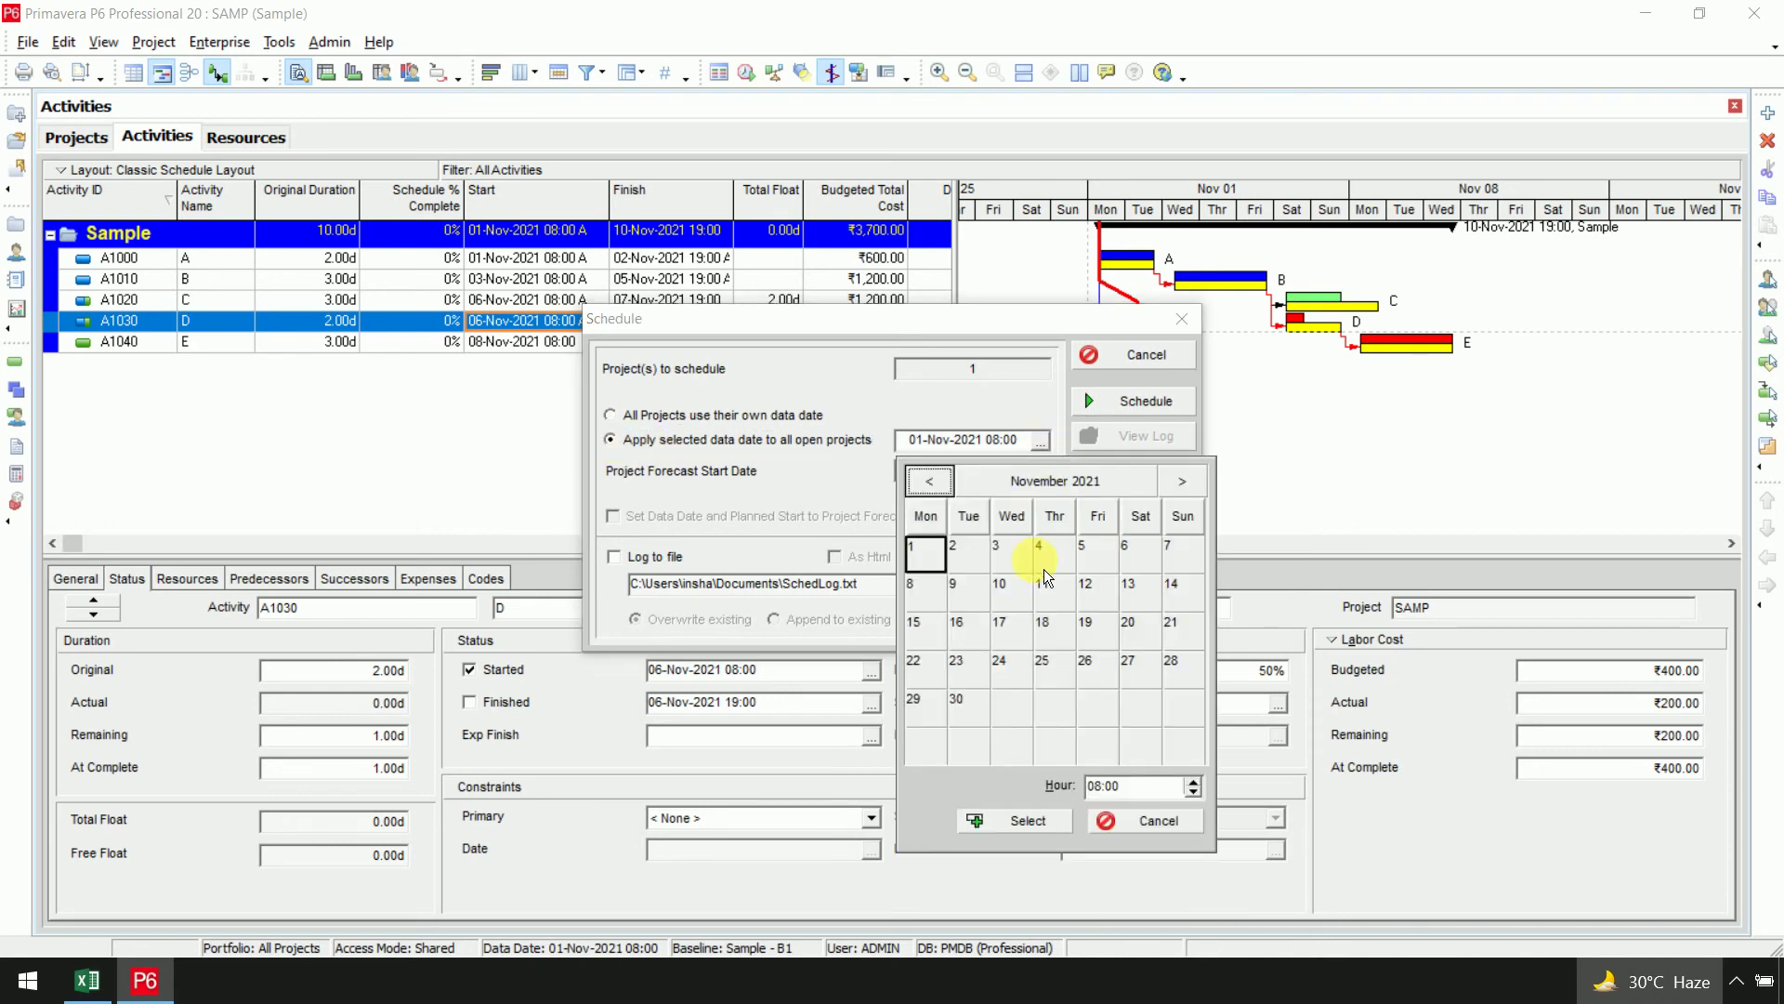
click(1183, 554)
click(1194, 791)
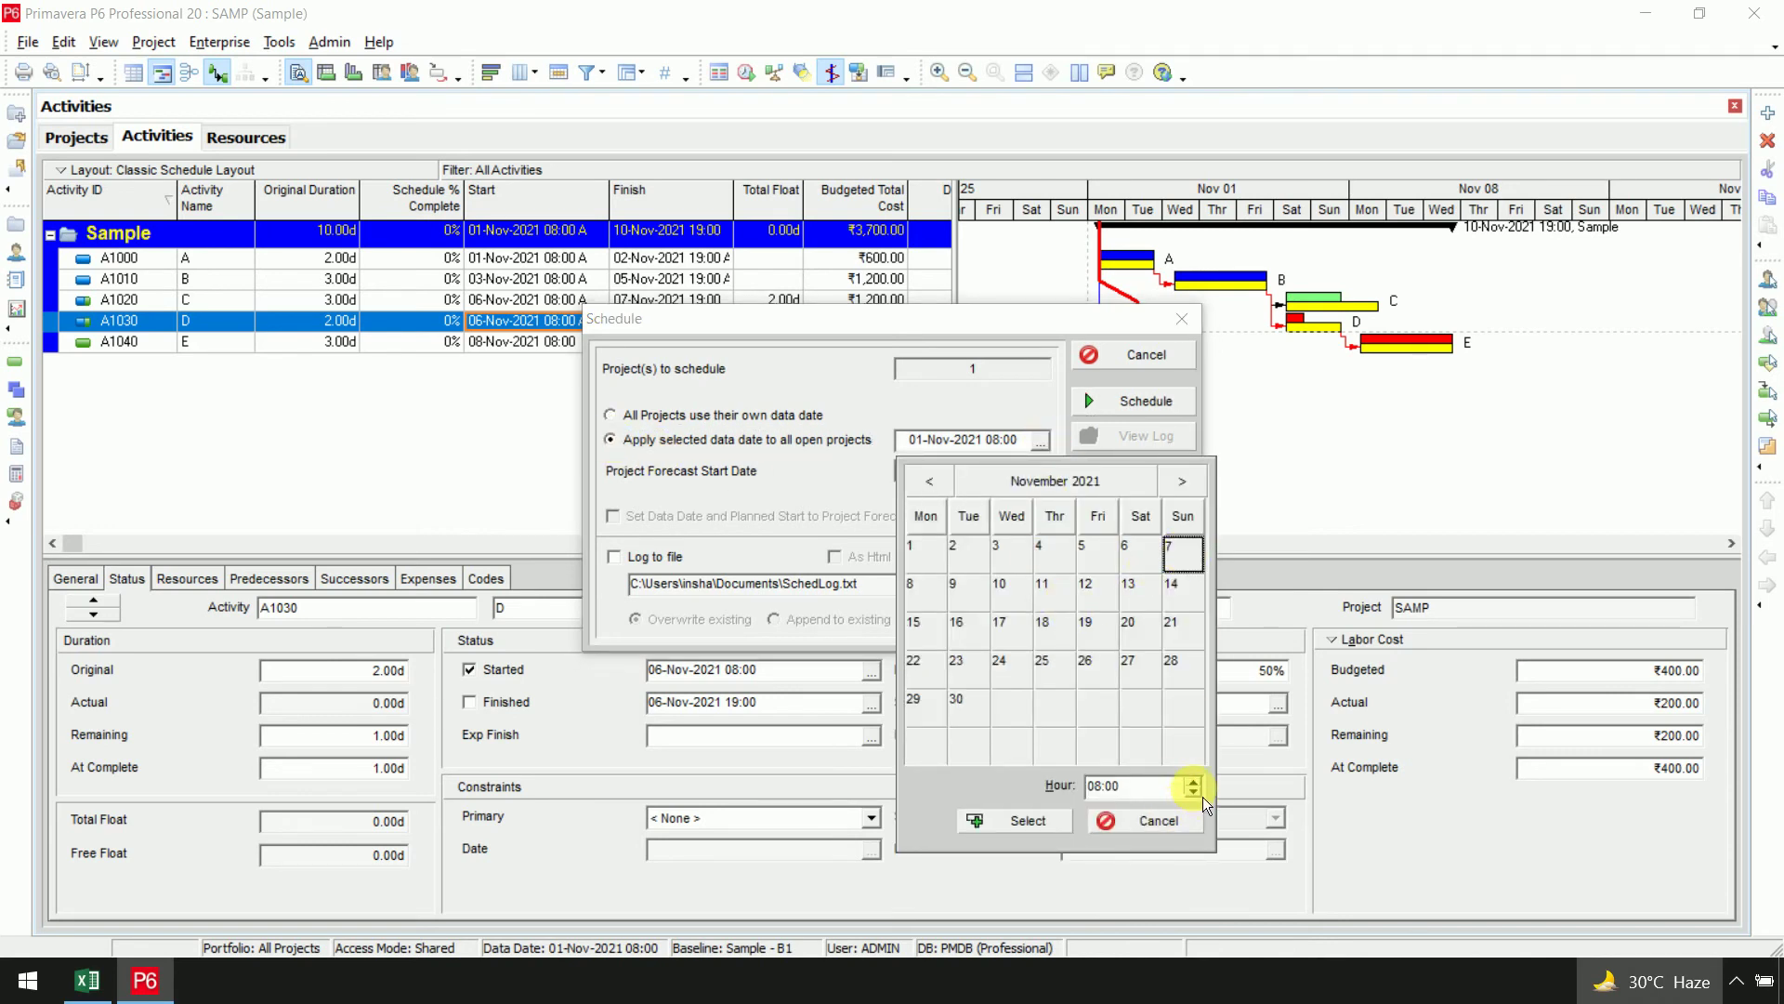
click(1194, 791)
click(1194, 791)
click(1195, 781)
click(1194, 782)
click(1195, 781)
click(1013, 820)
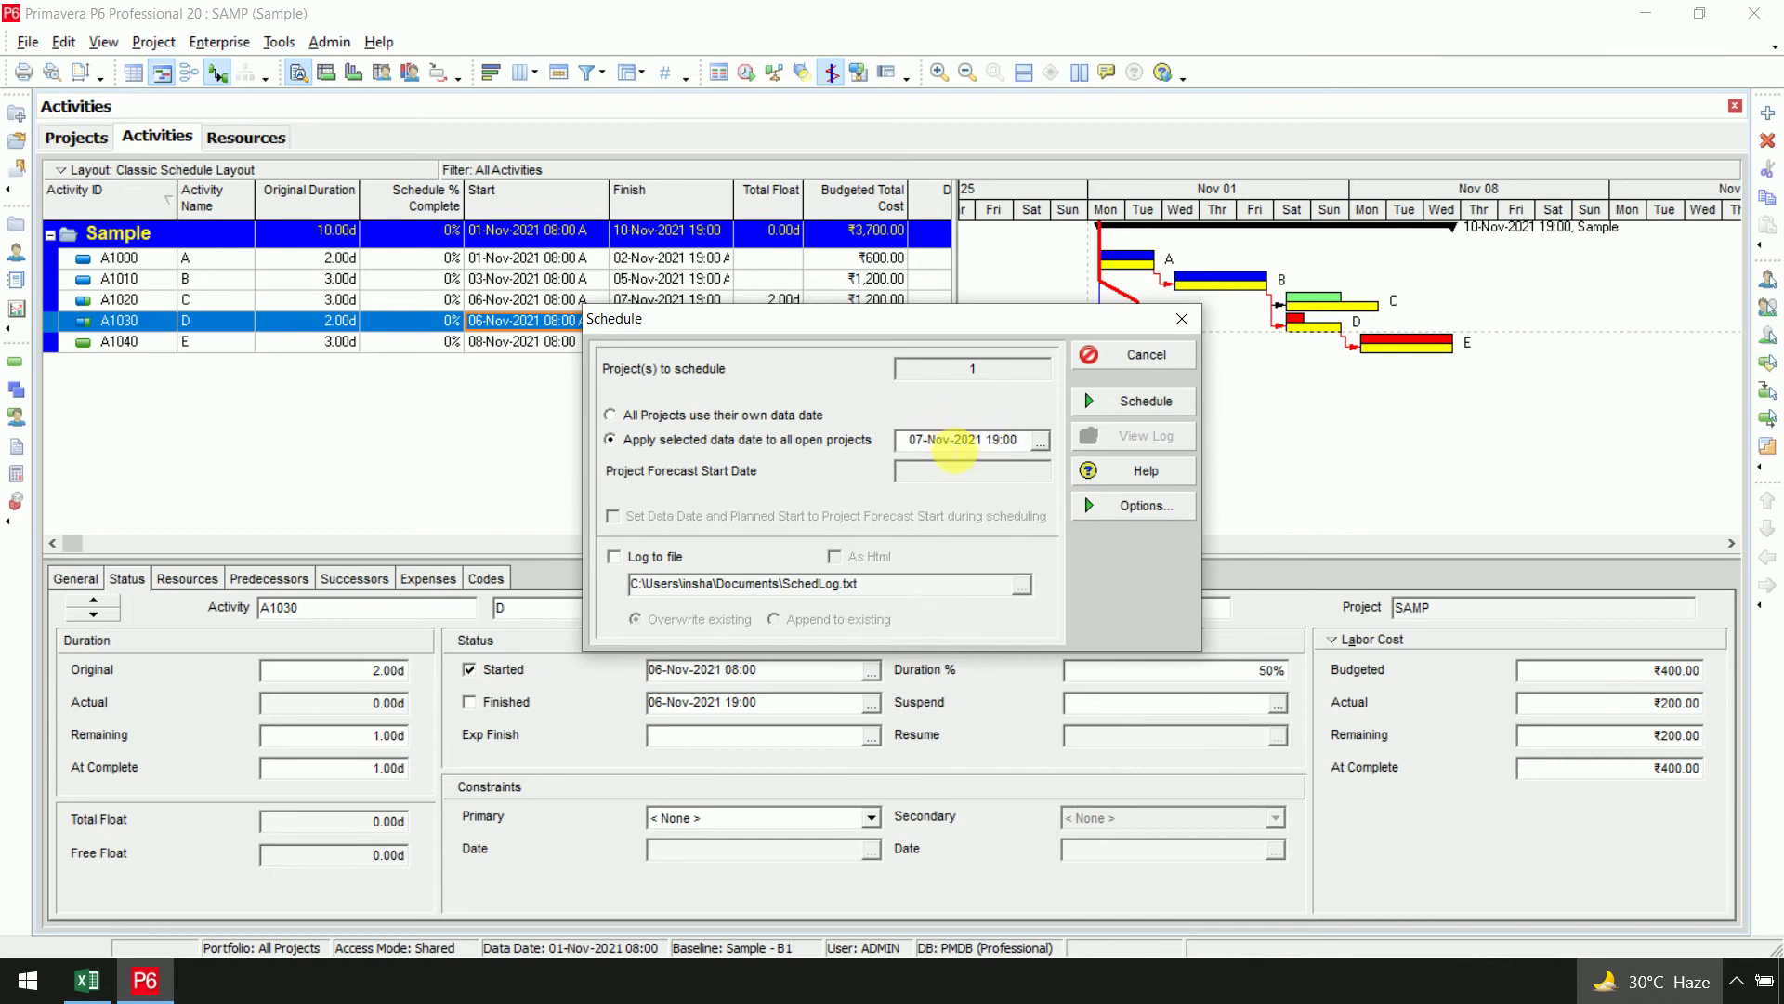
click(1142, 416)
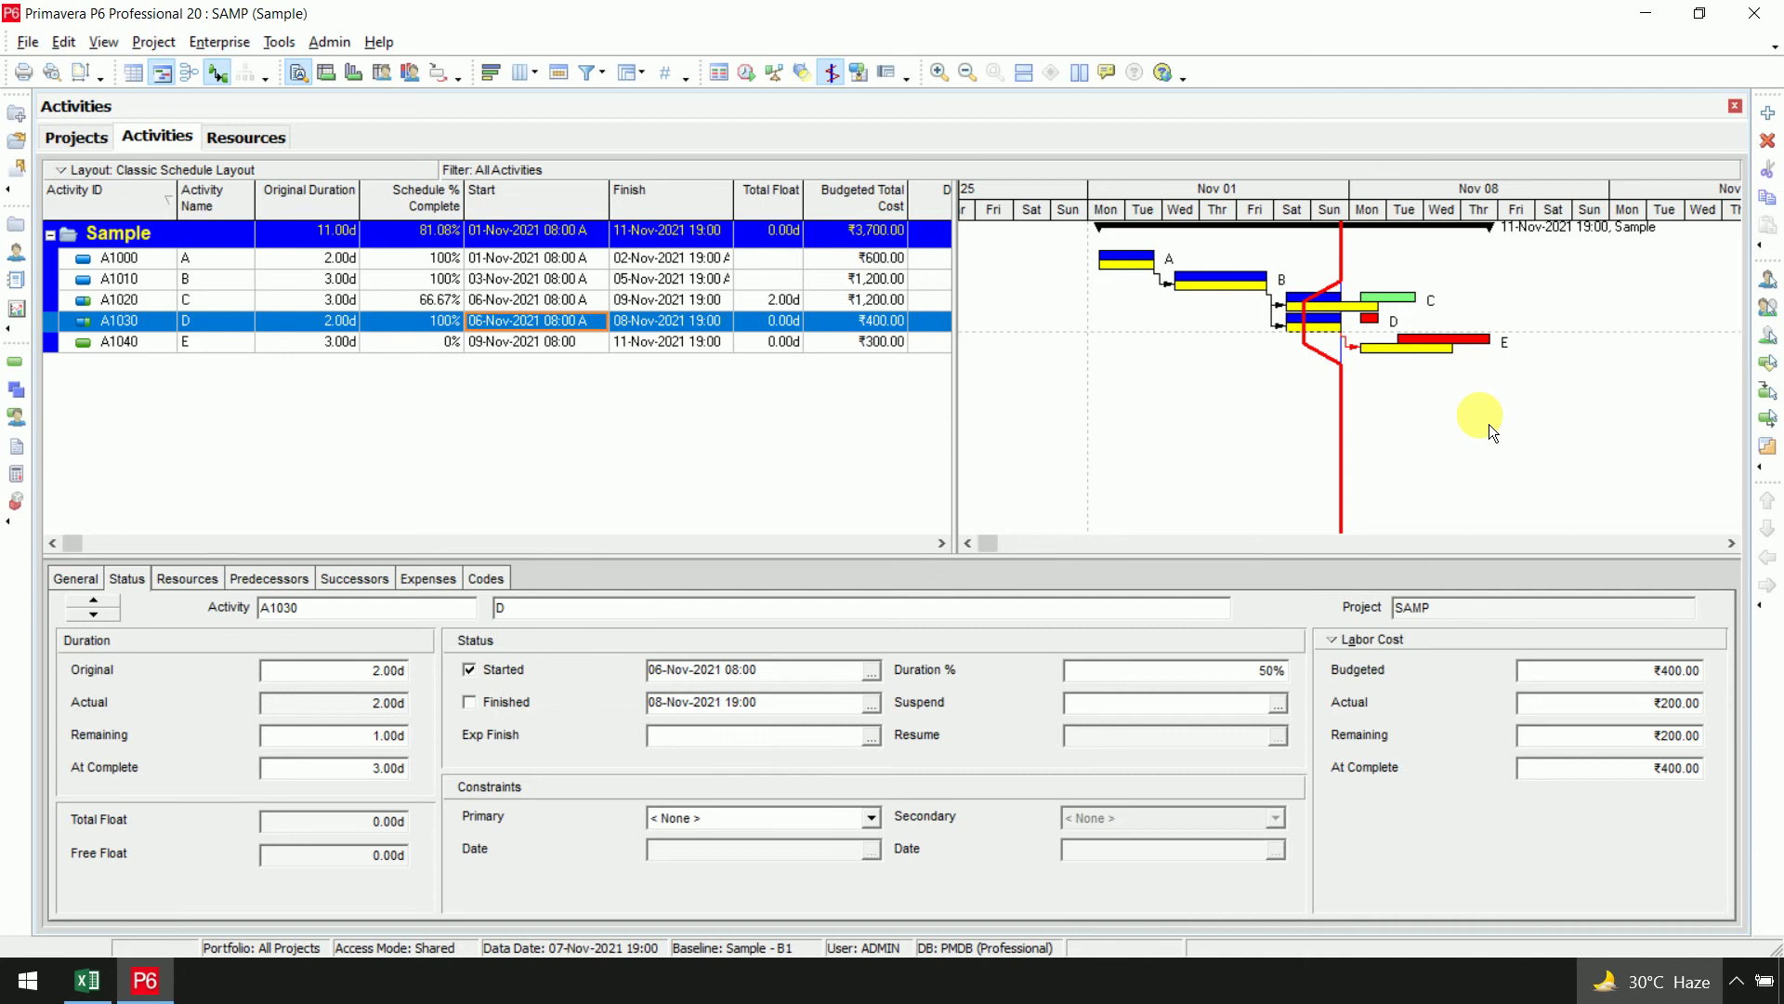
Open the Enterprise Tracking view and narrow panes and Start/Finish columns to reveal actual ₹2,700, earned ₹2,400, planned ₹3,000
click(223, 42)
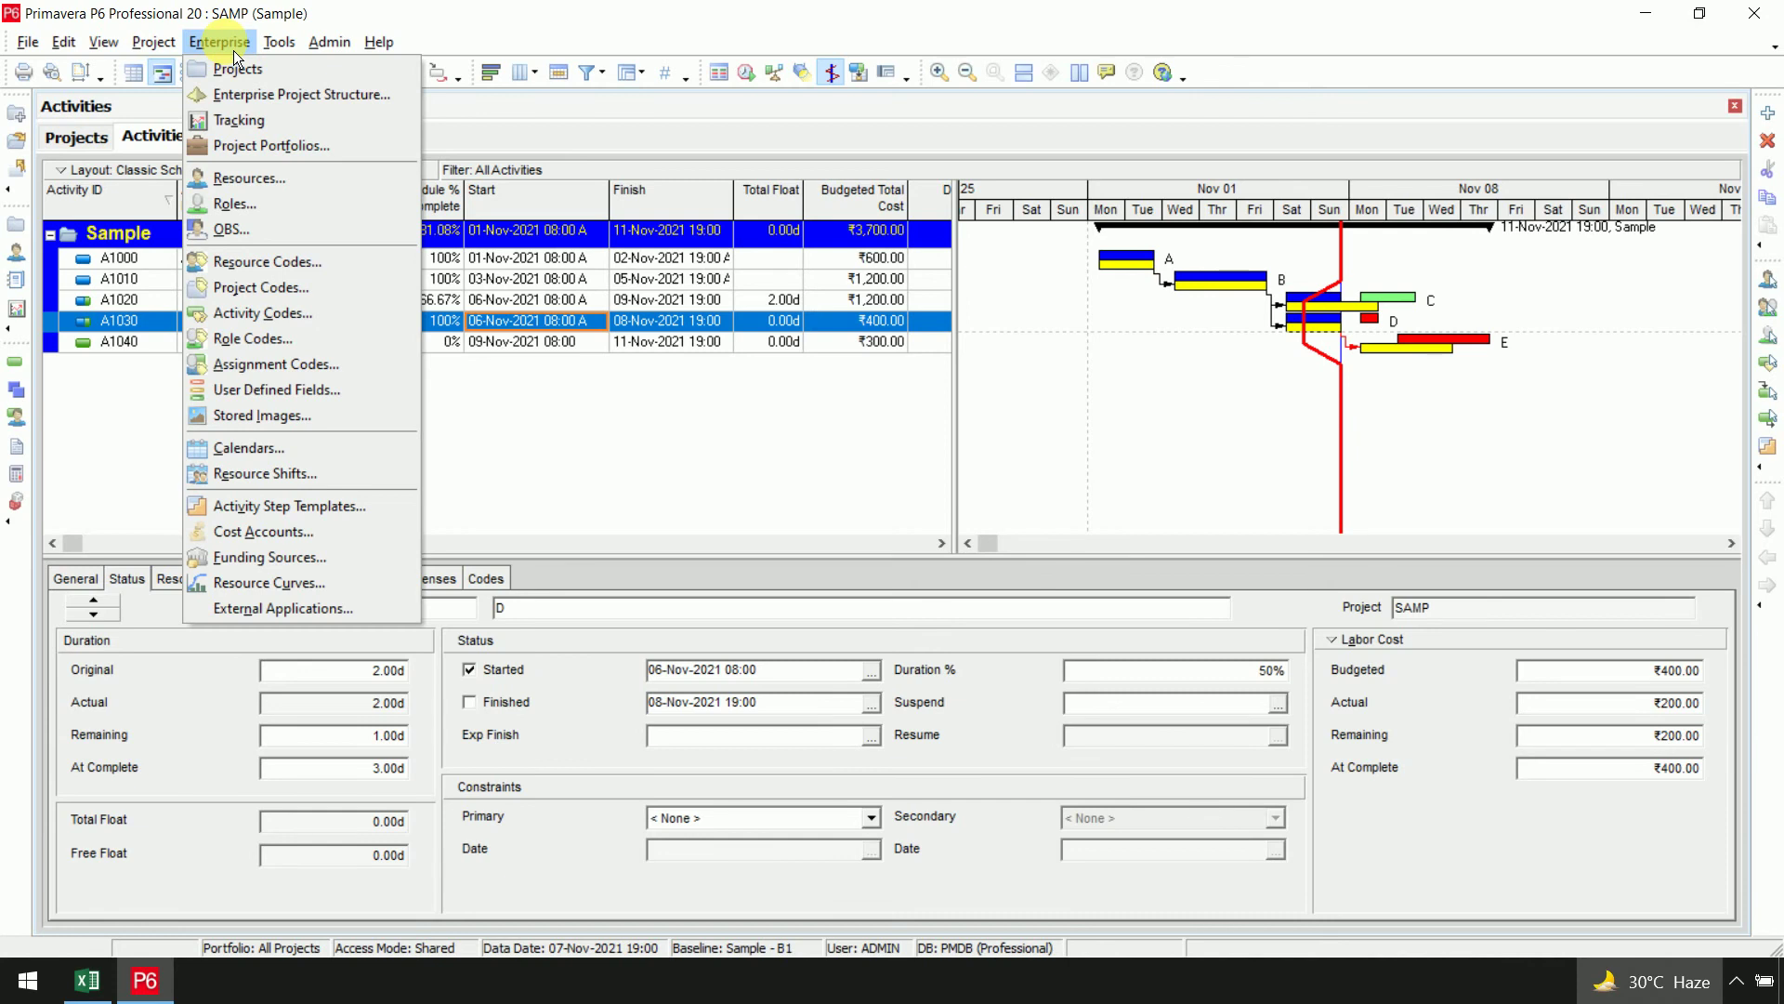
click(243, 121)
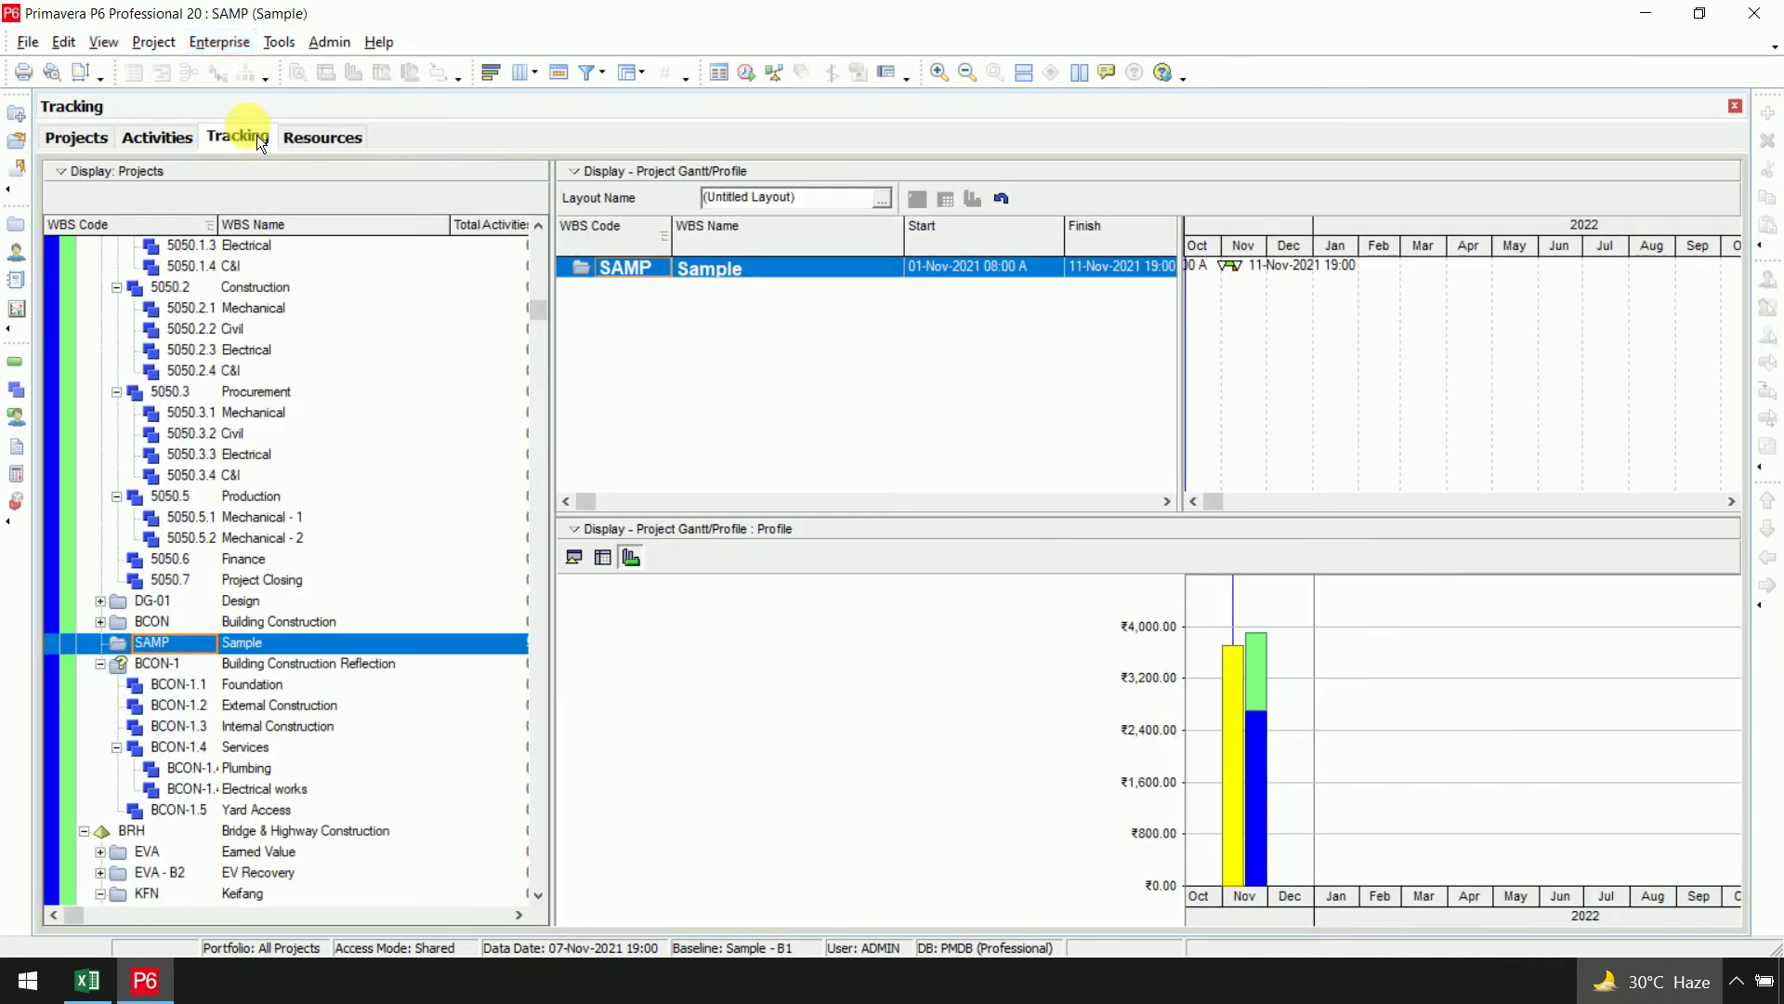
drag(571, 389, 358, 415)
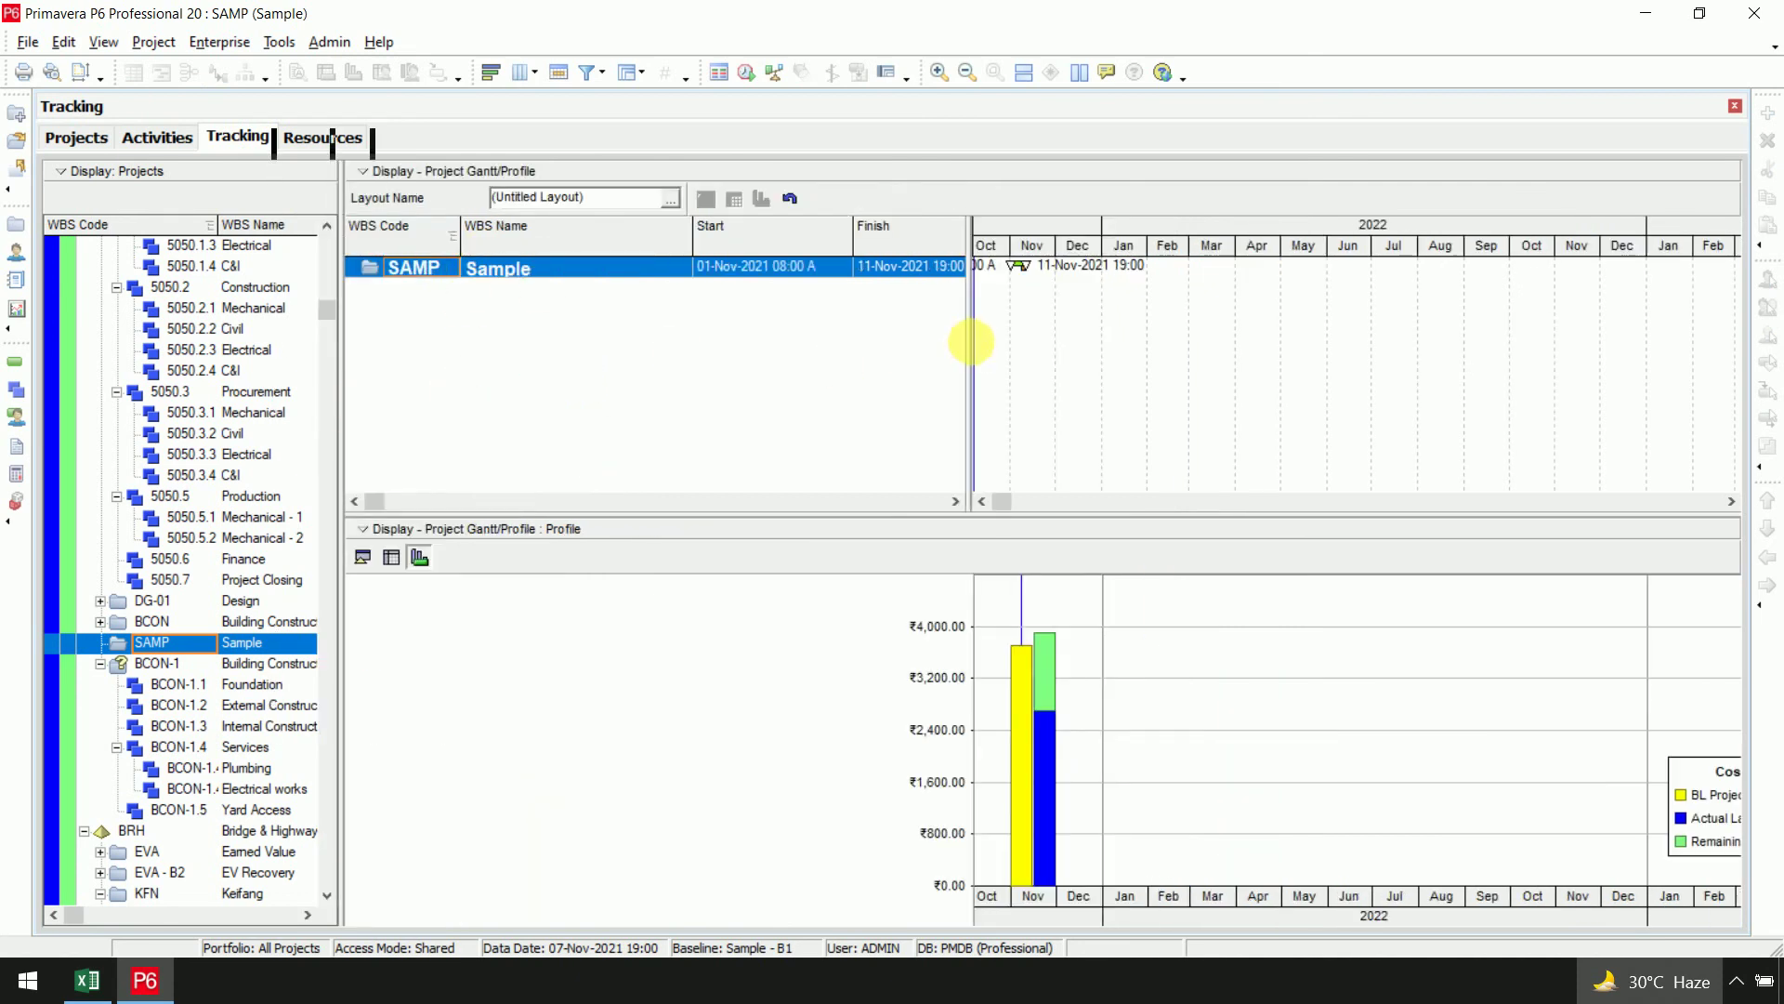
drag(692, 231, 563, 247)
drag(728, 249, 702, 251)
drag(848, 245, 808, 244)
drag(982, 382, 1364, 389)
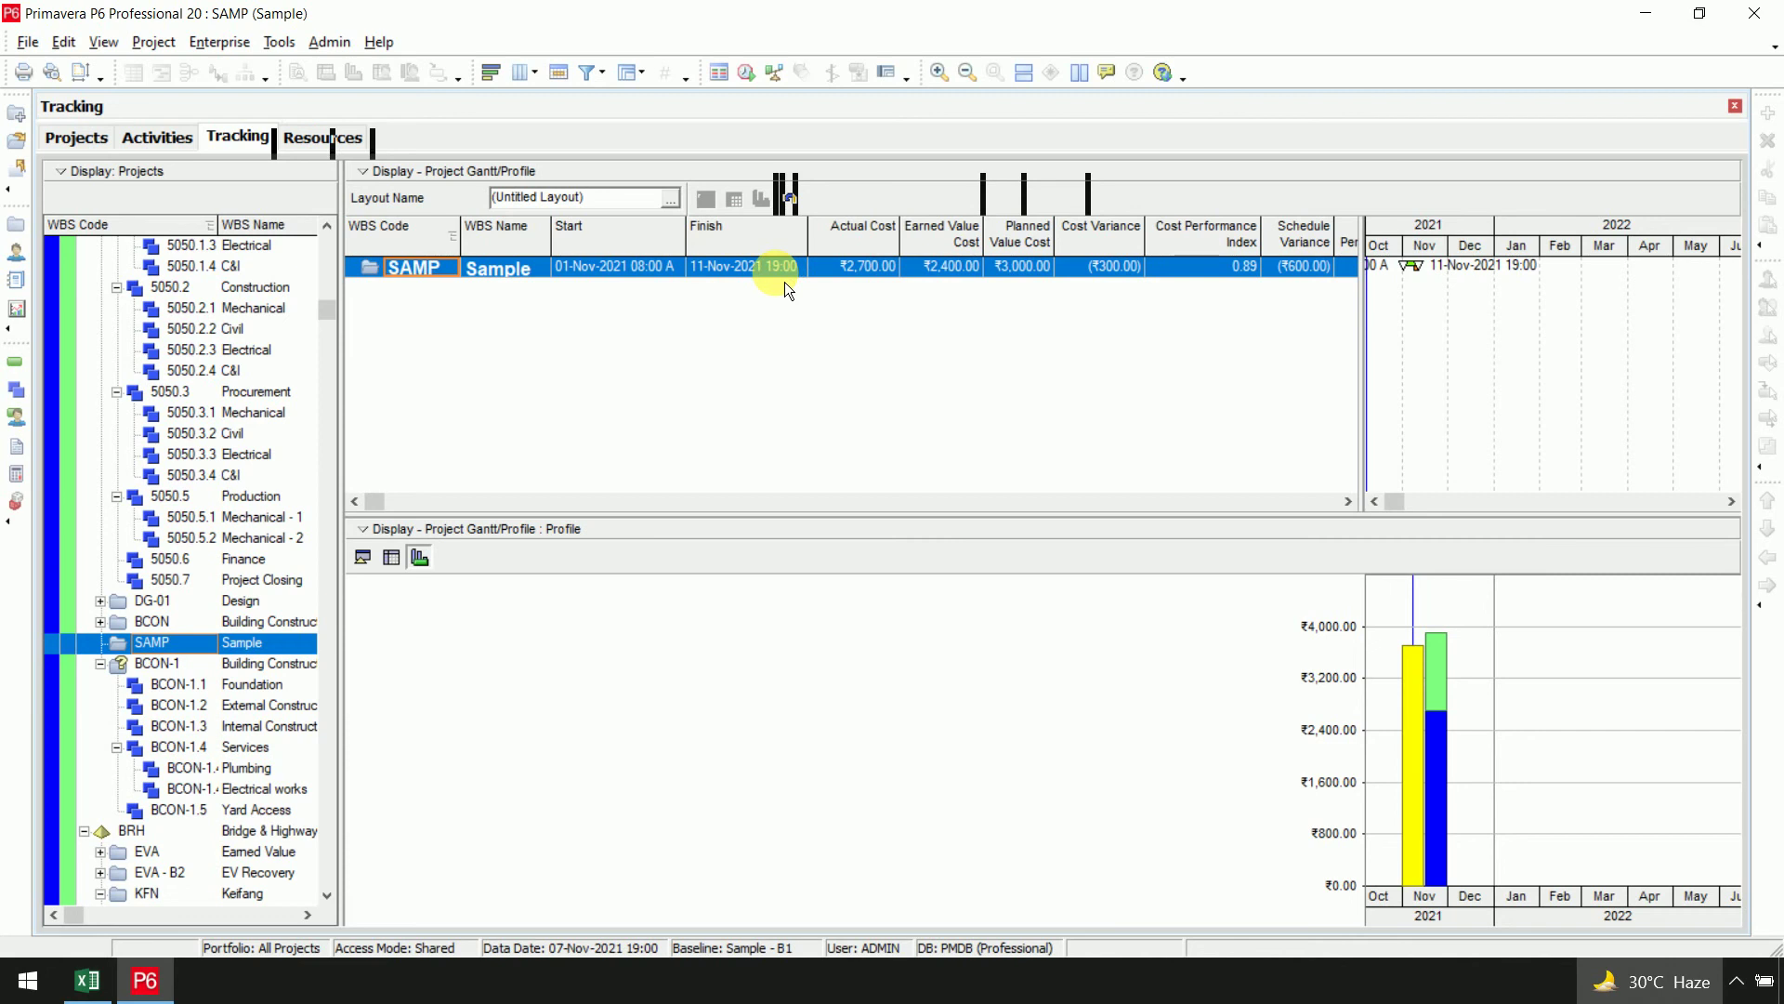
click(879, 265)
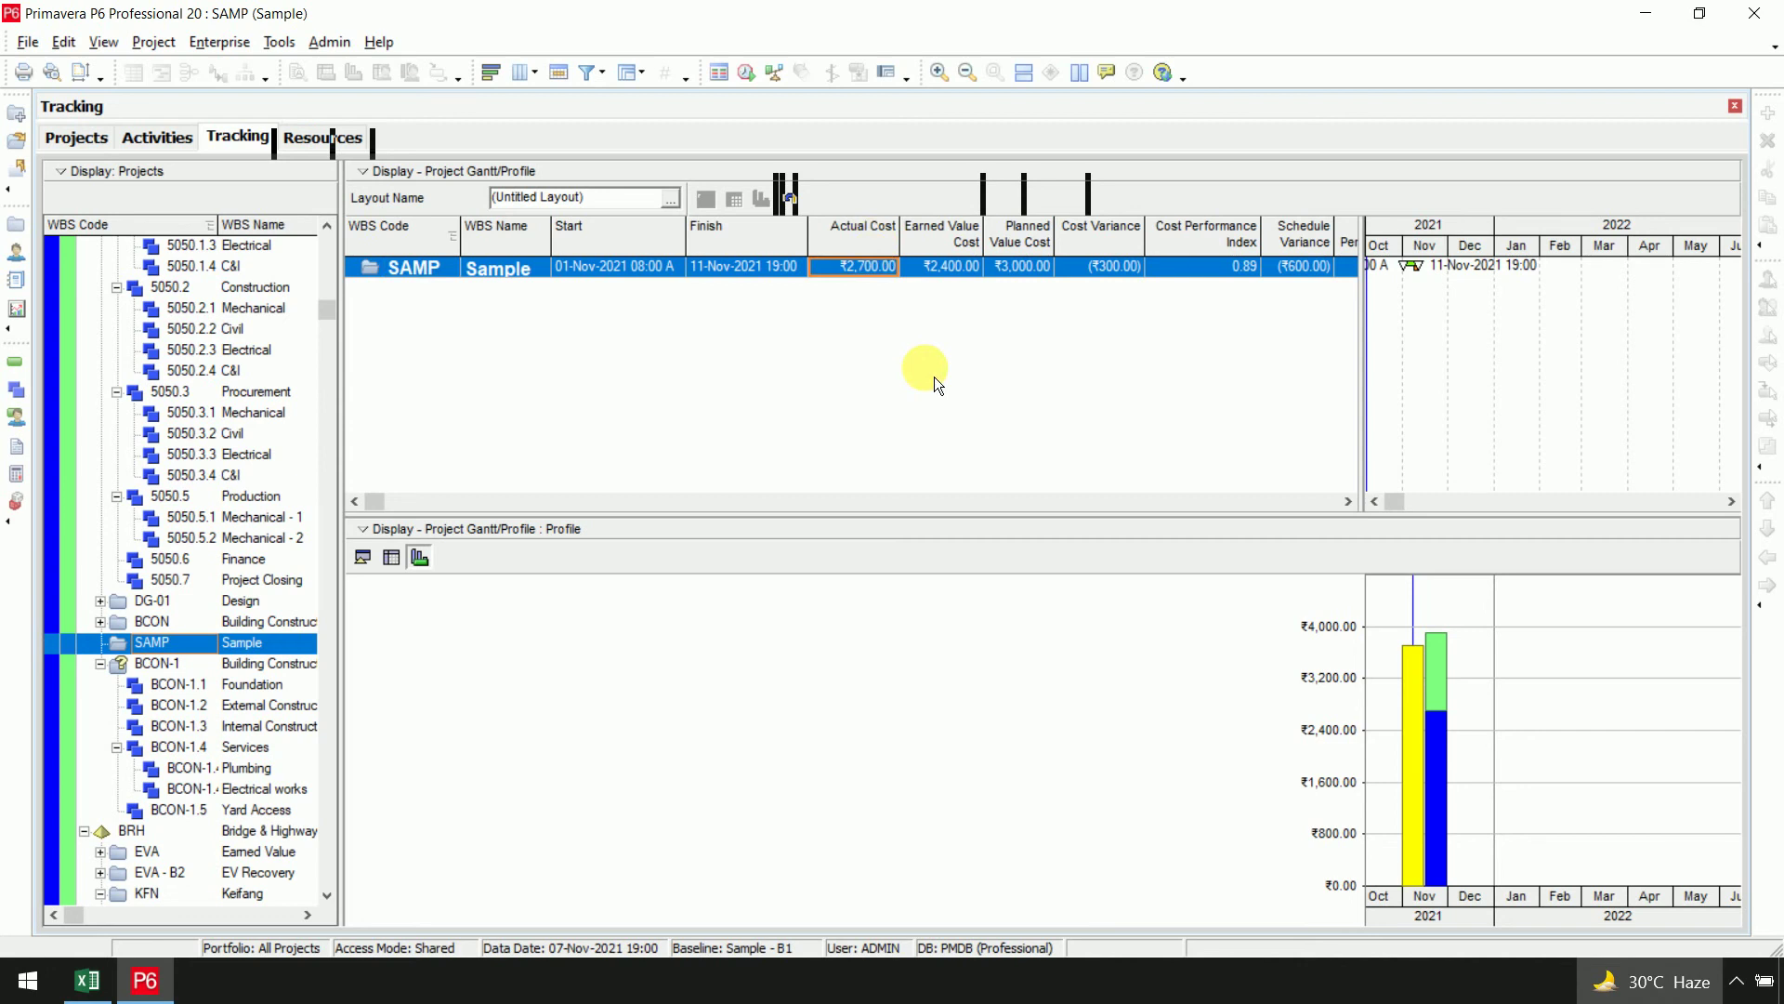
Compare Excel's ACWP 2700, BCWP 2400 and BCWS 3000 totals with P6's actual, earned and planned costs
key(alt+Tab)
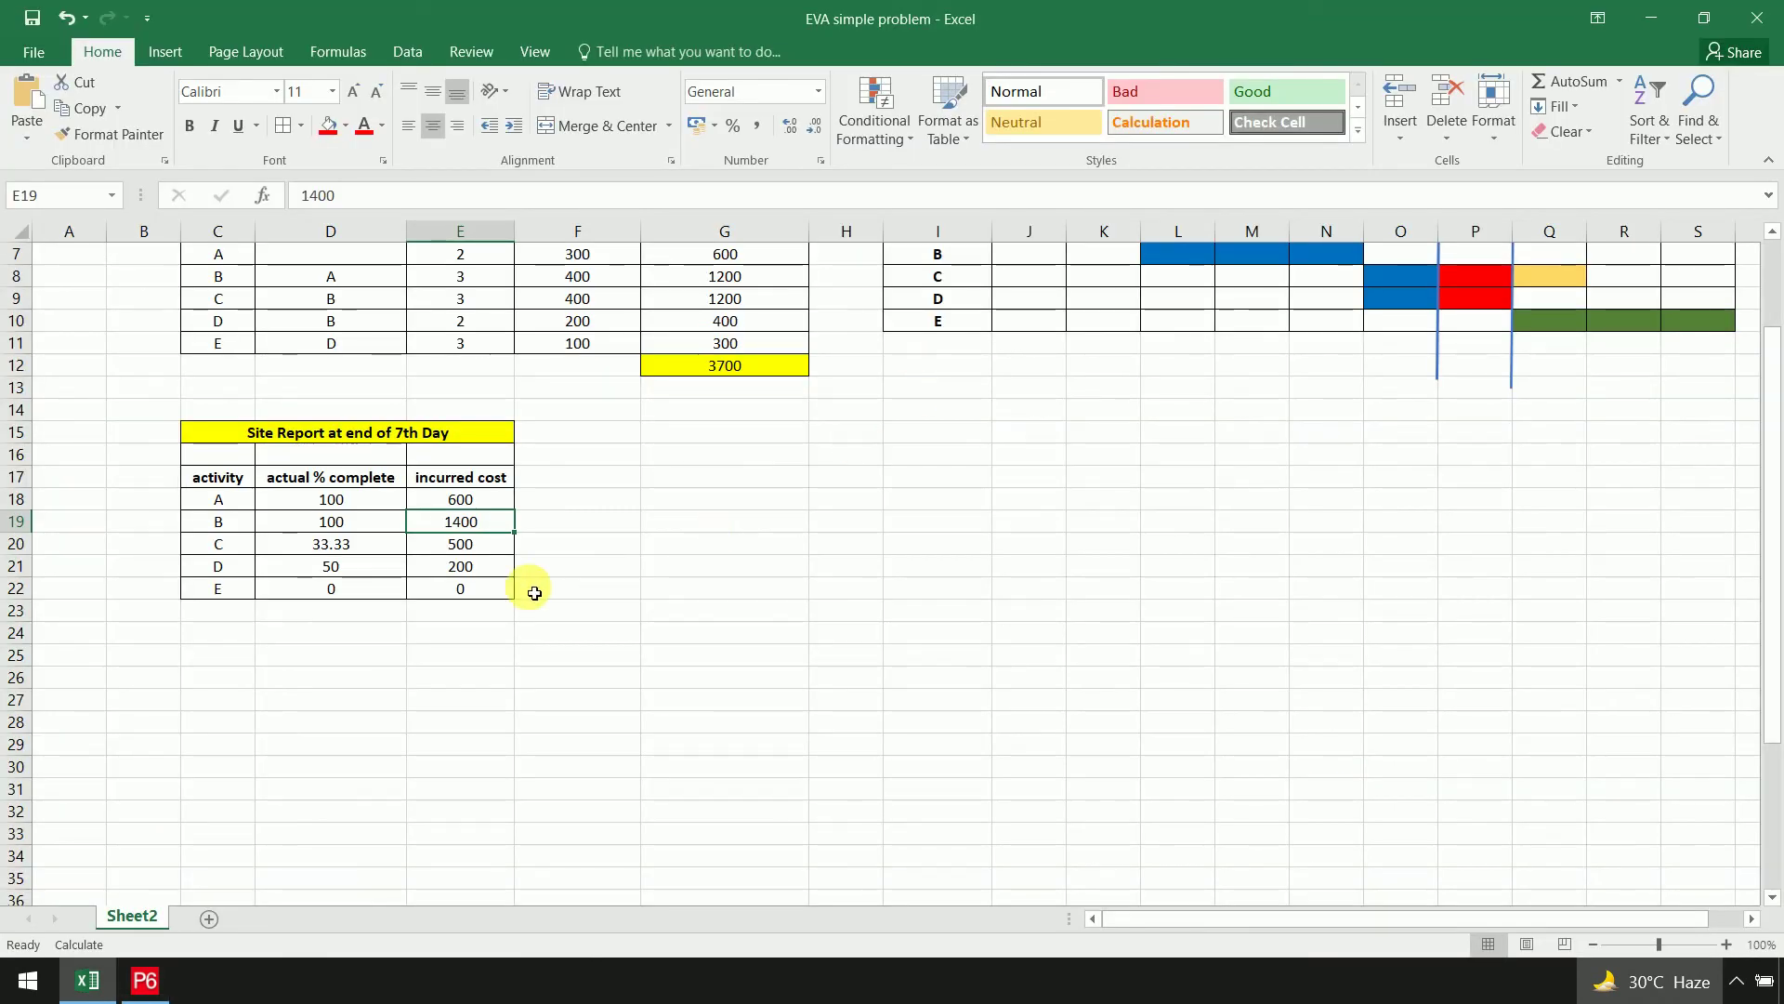
scroll(744, 677, down, 6)
click(502, 700)
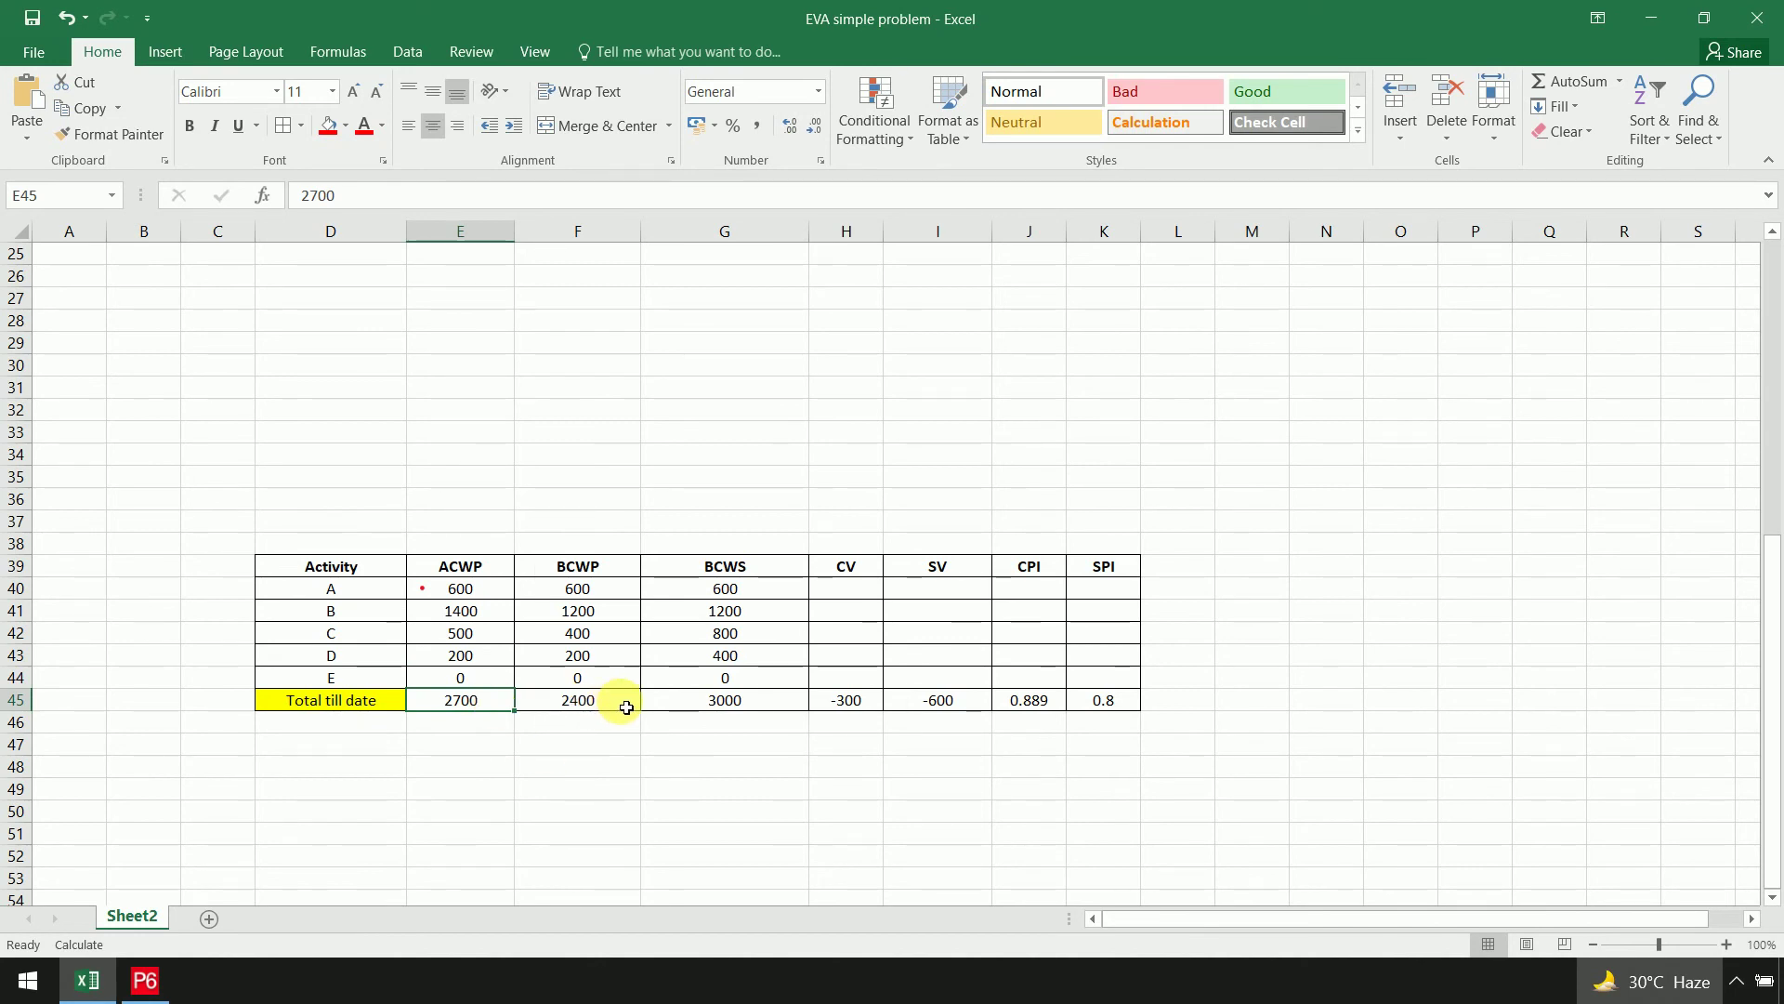
click(626, 707)
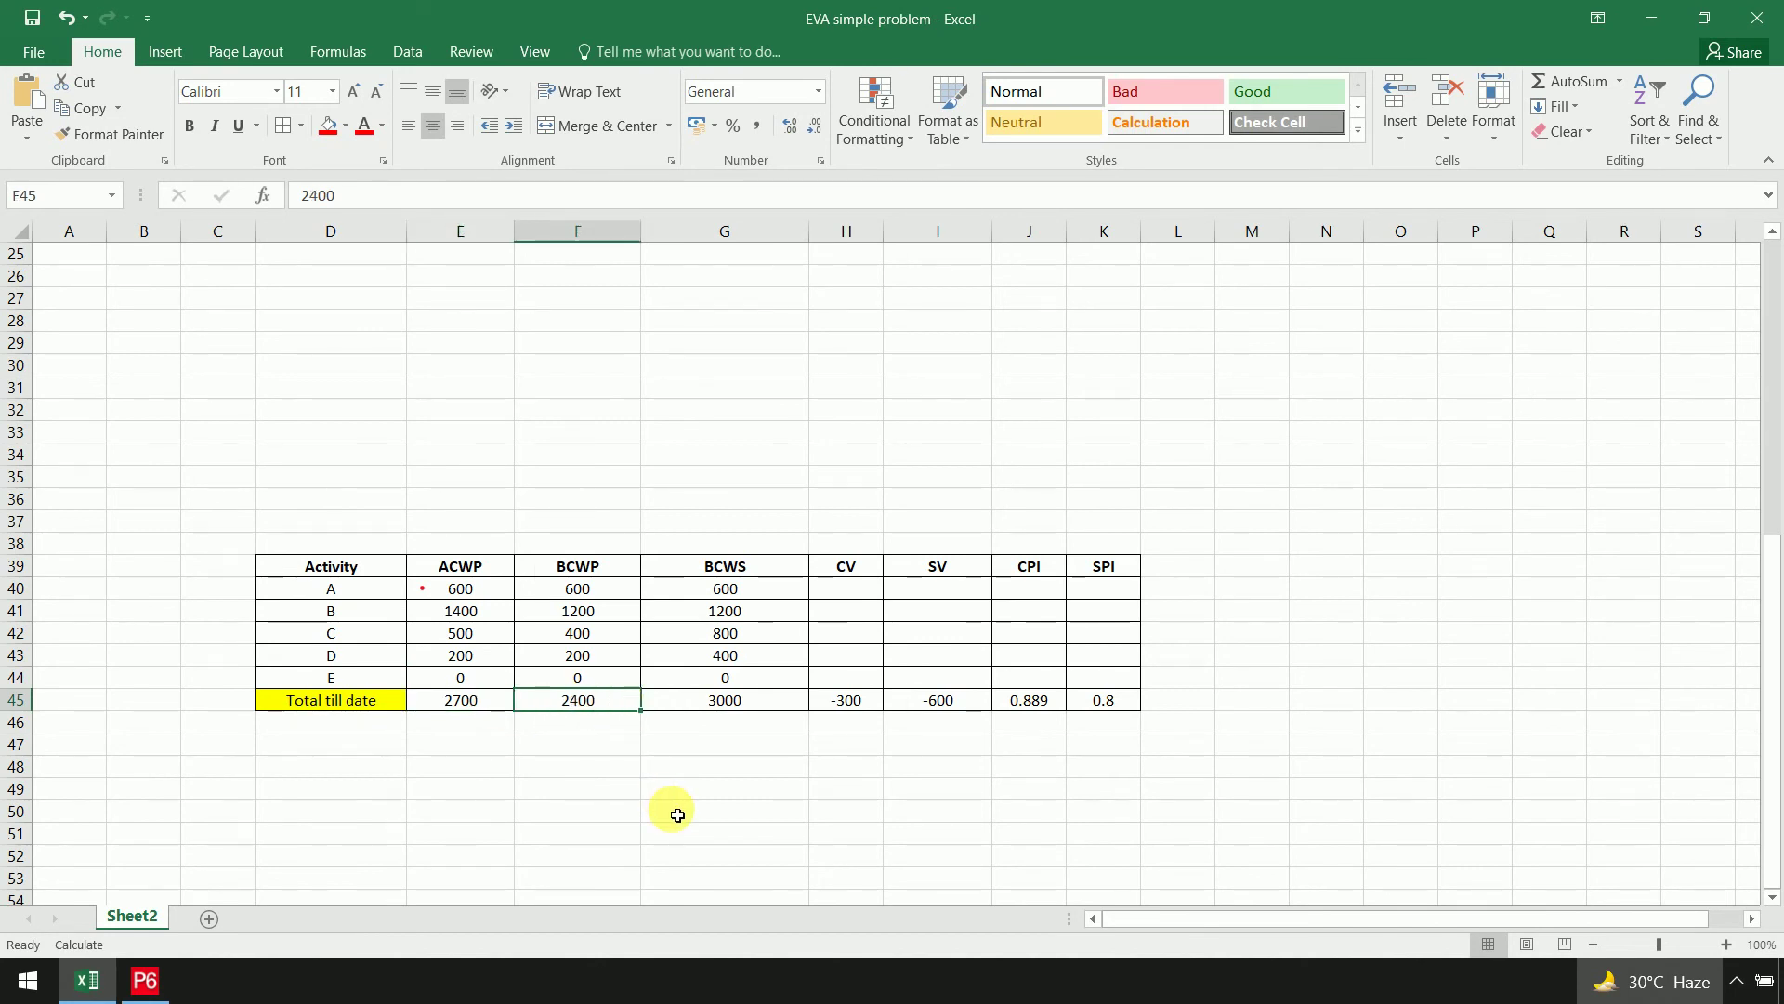
key(alt+Tab)
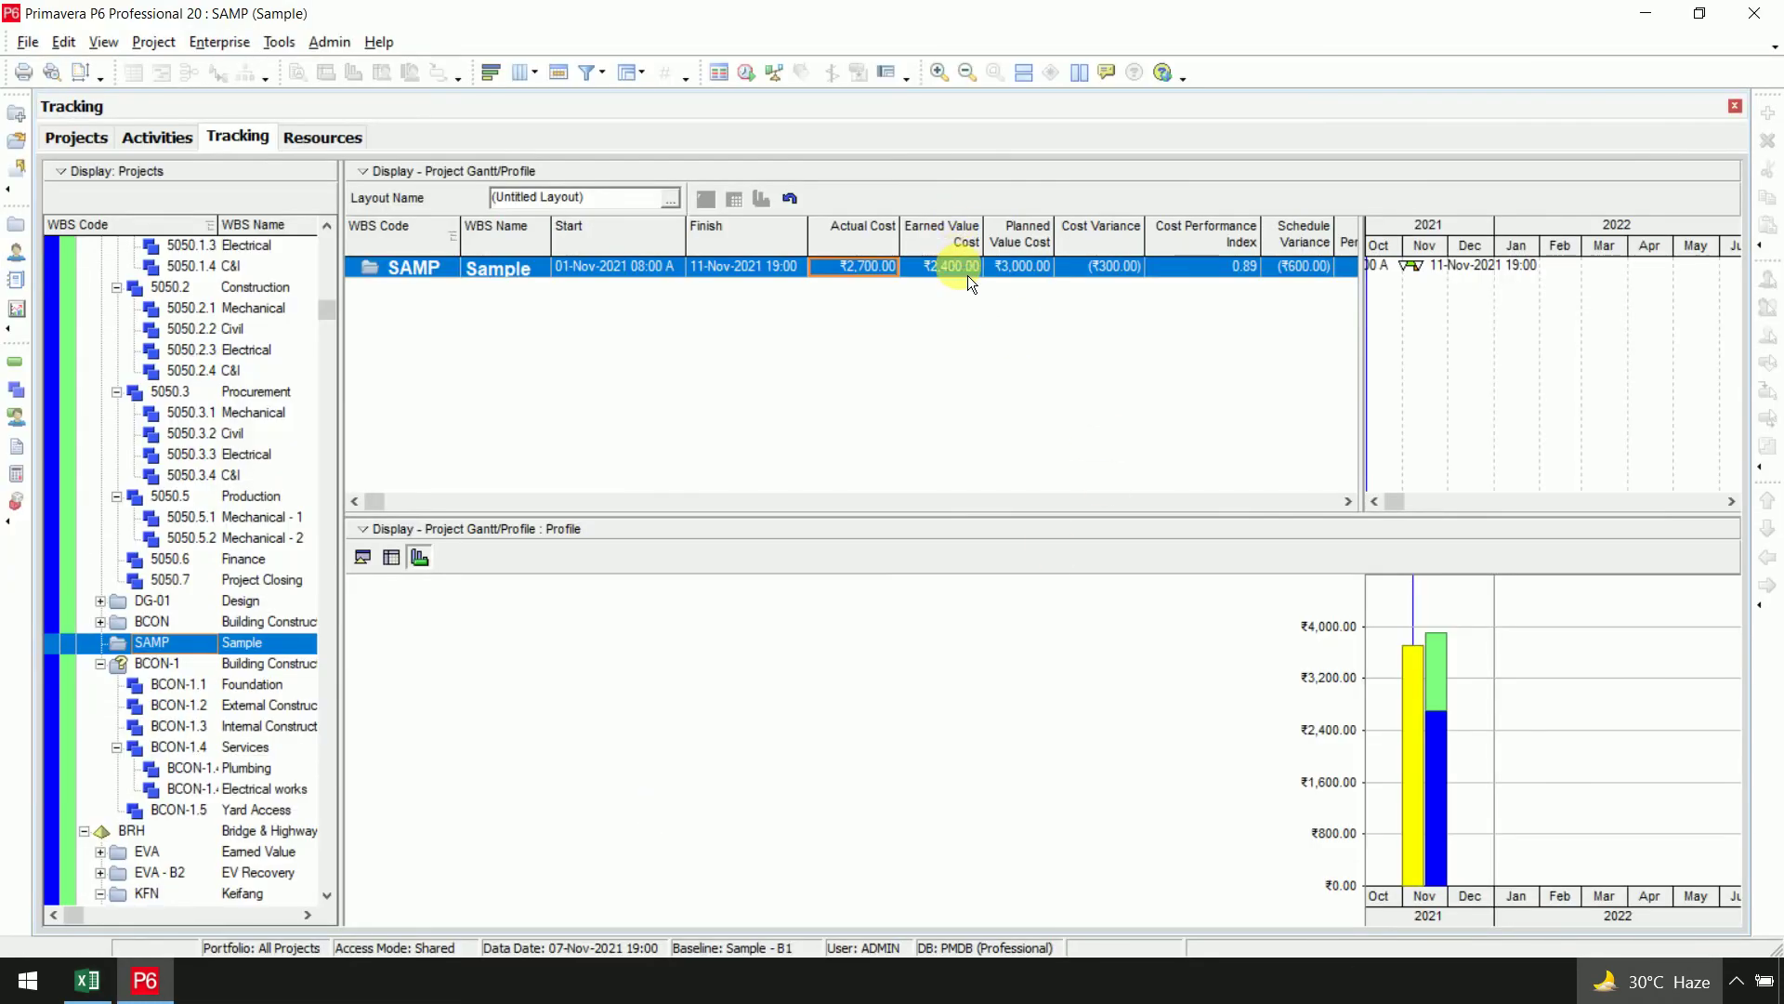
click(968, 272)
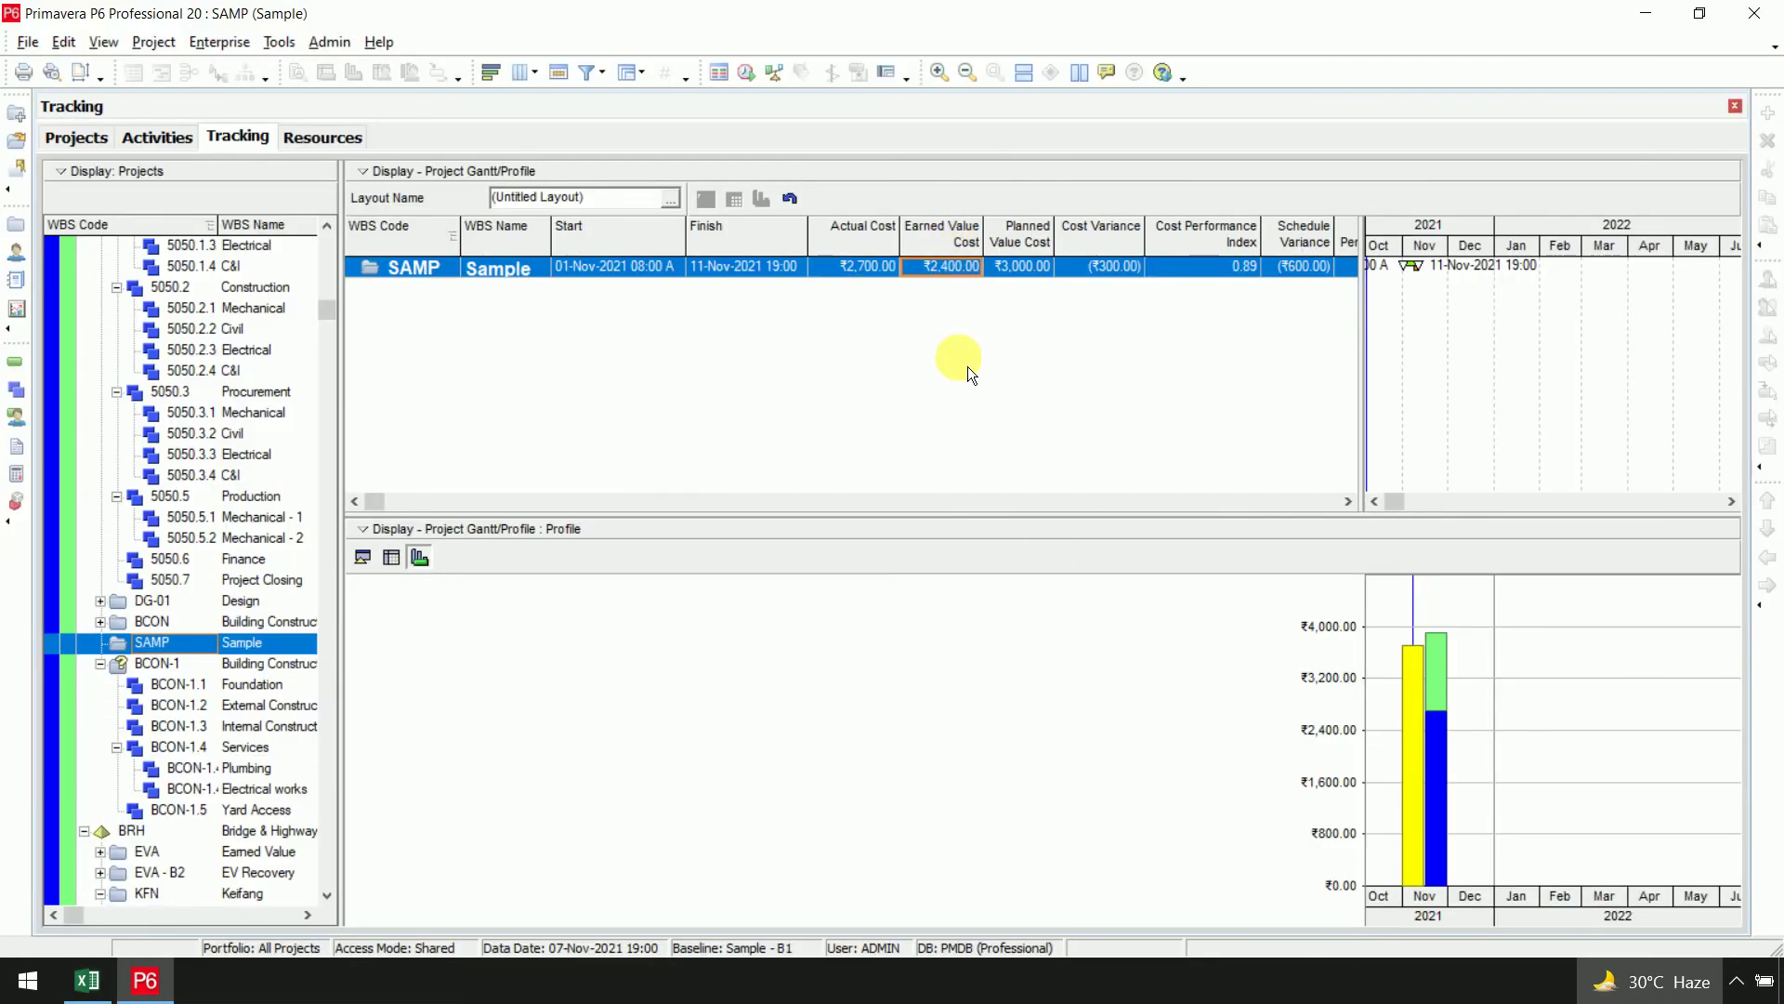
key(alt+Tab)
click(758, 703)
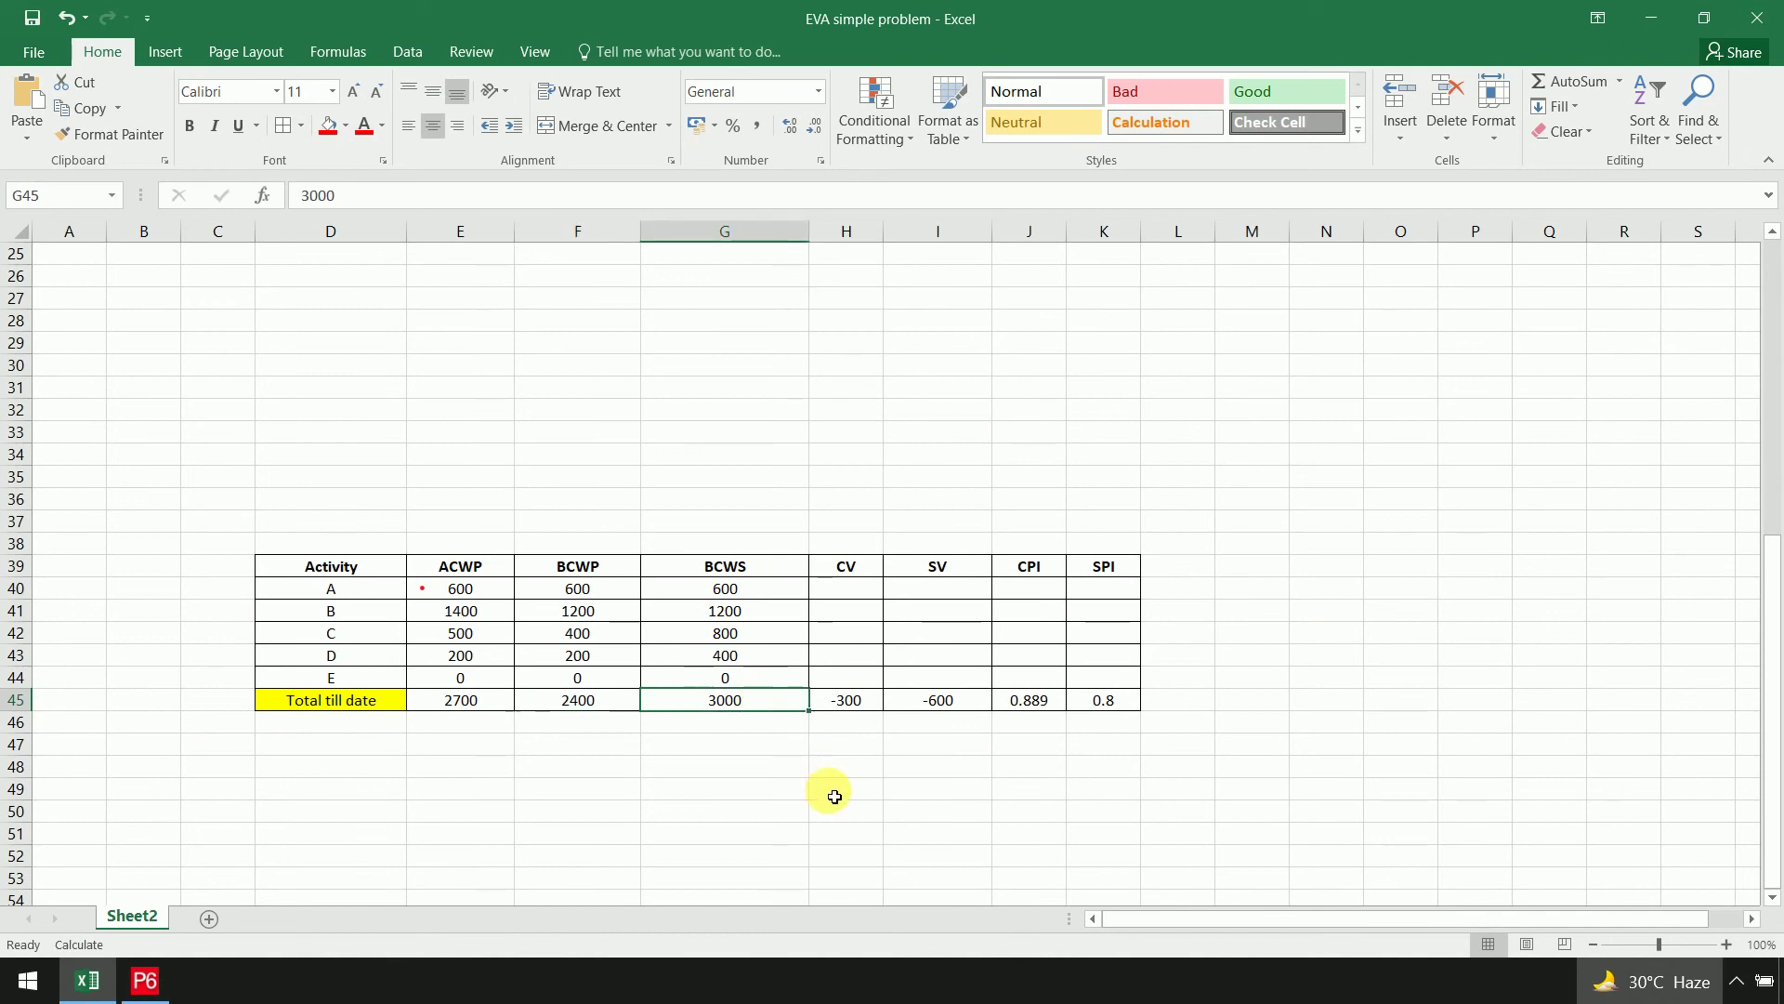
key(alt+Tab)
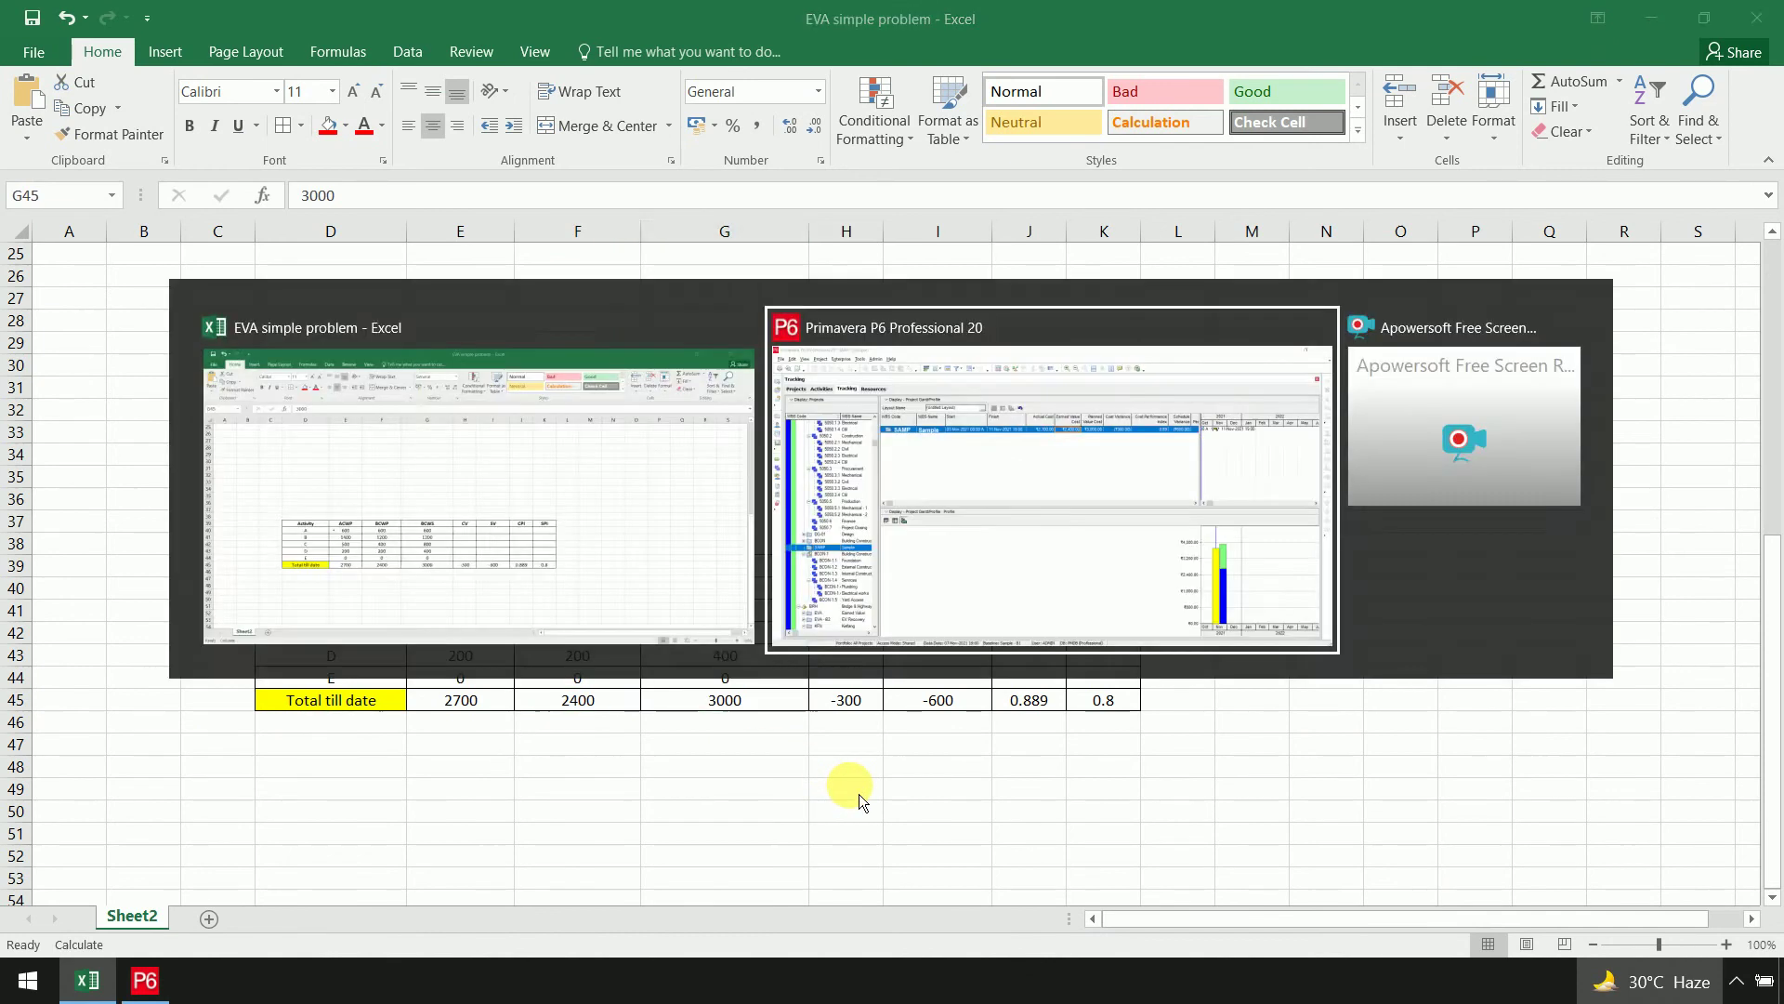
click(1043, 269)
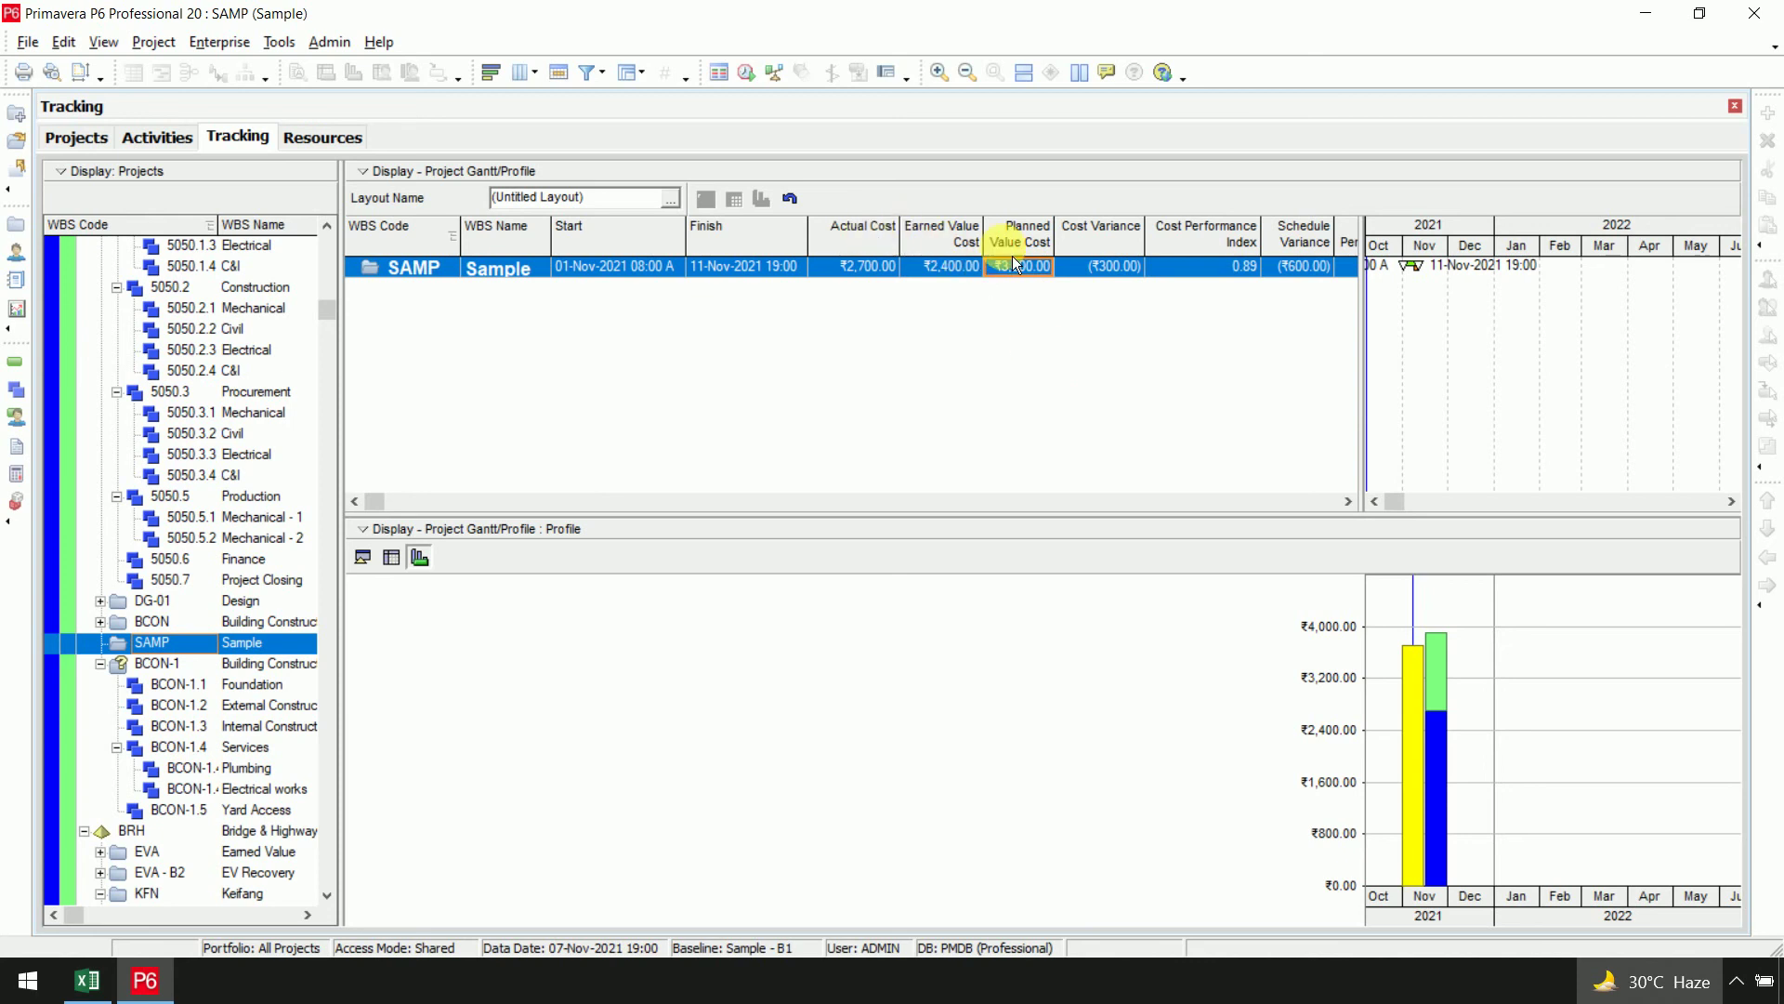
key(alt+Tab)
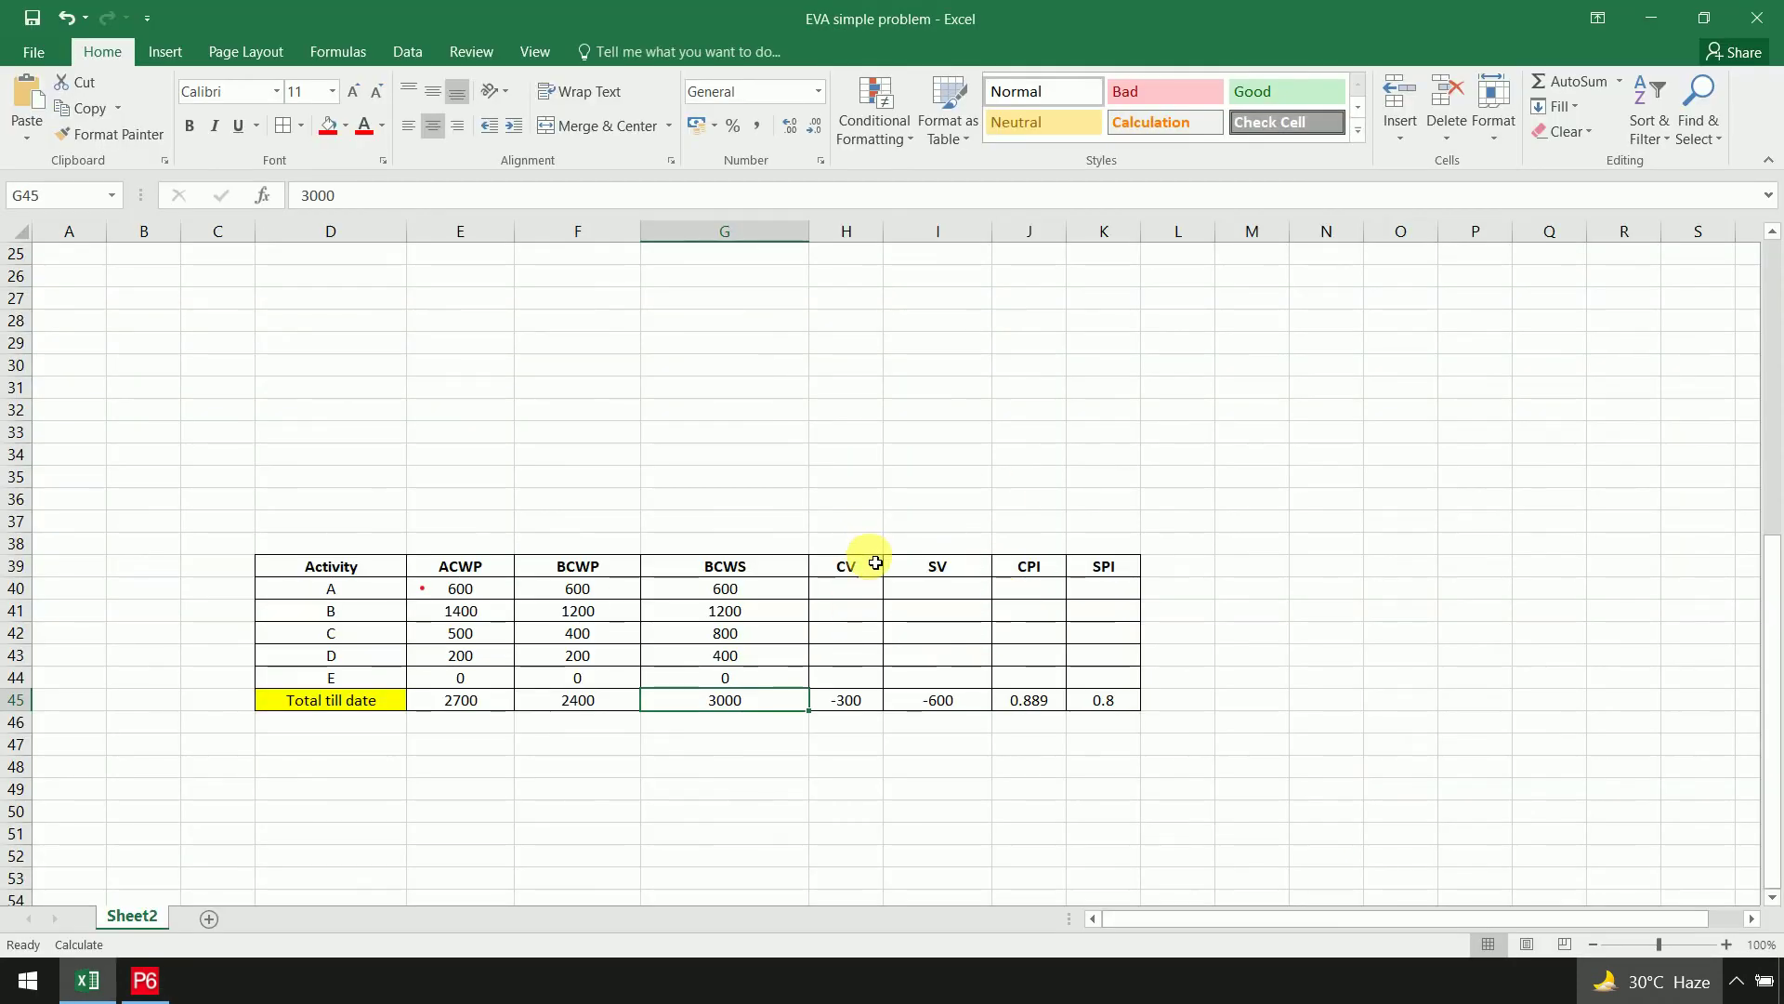
click(793, 786)
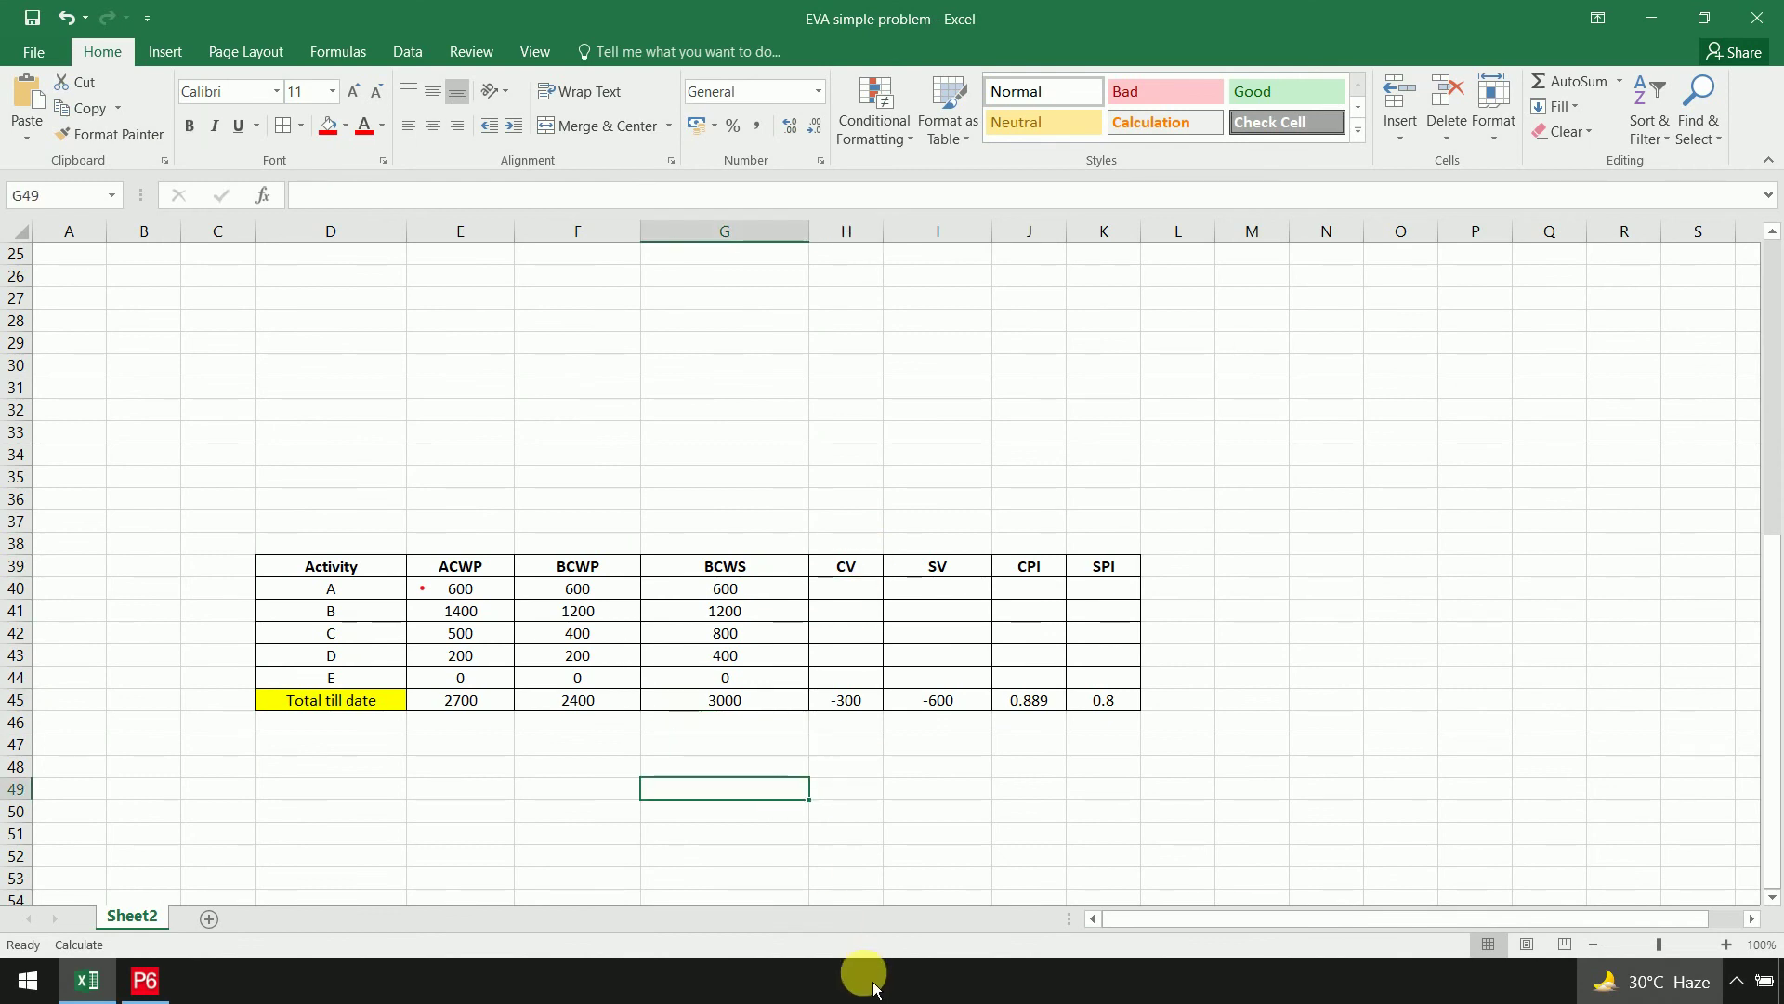
Add a CV row computing the BCWP total minus the ACWP total, giving -300
text(CV)
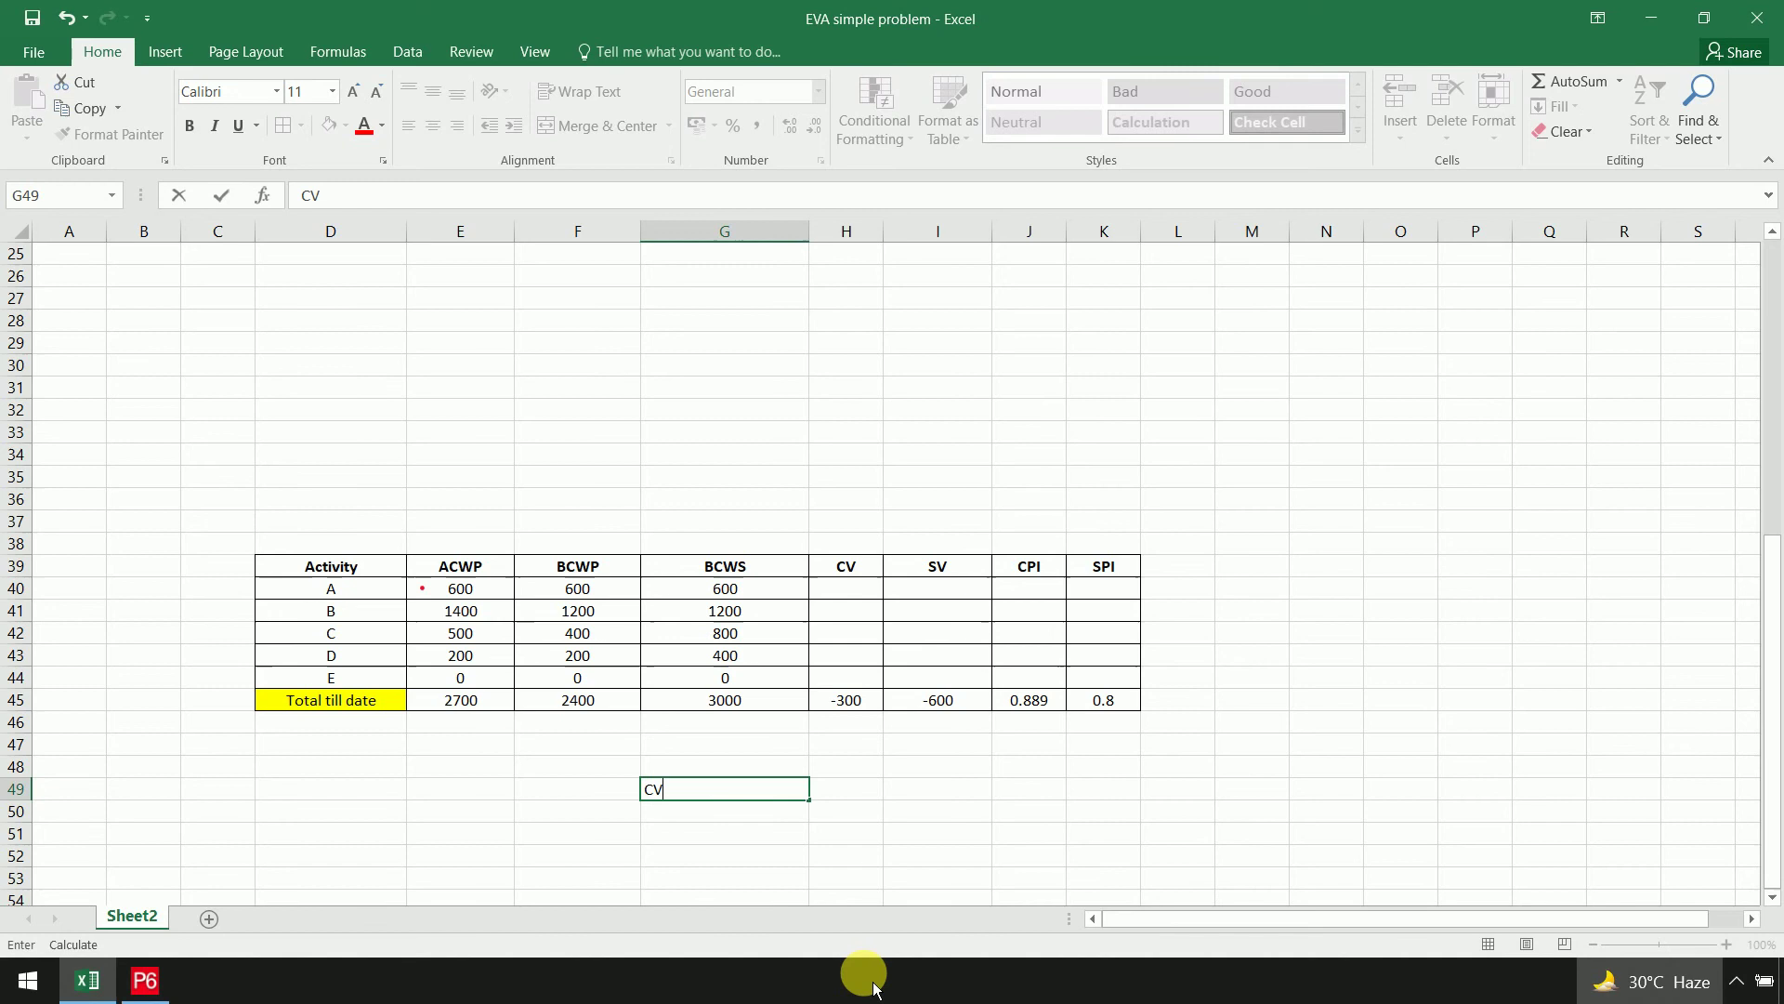
key(Tab)
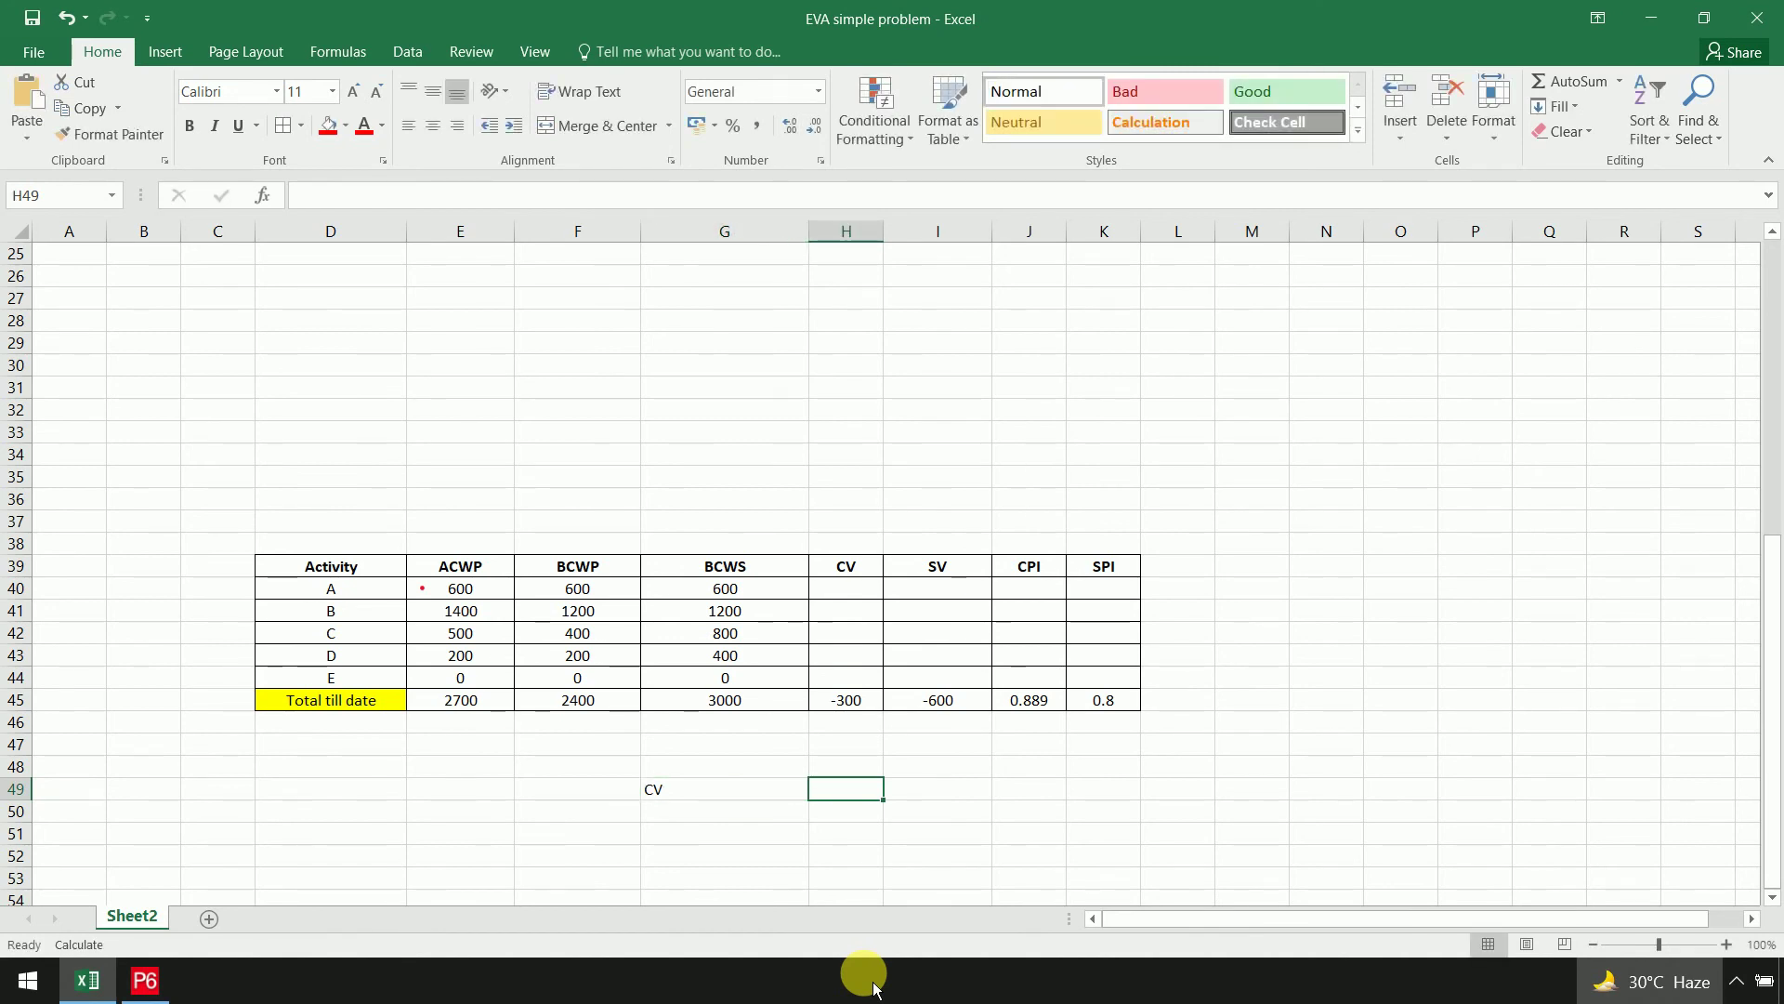
text(=)
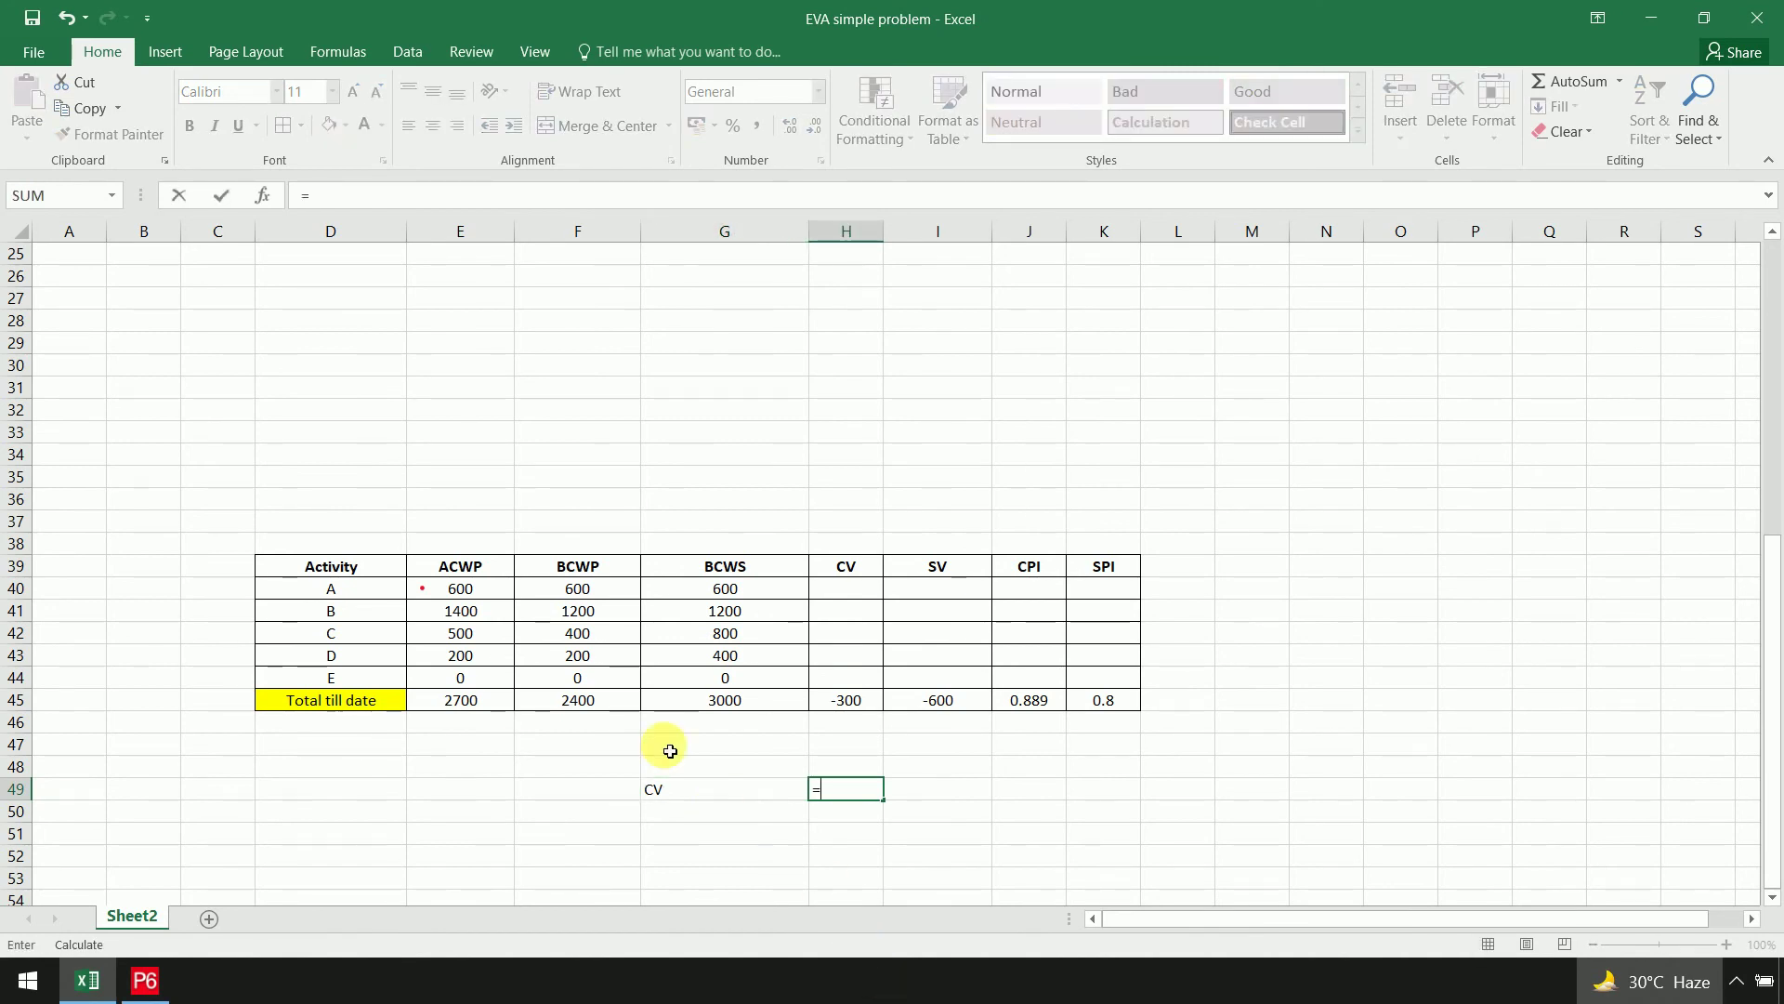
click(597, 703)
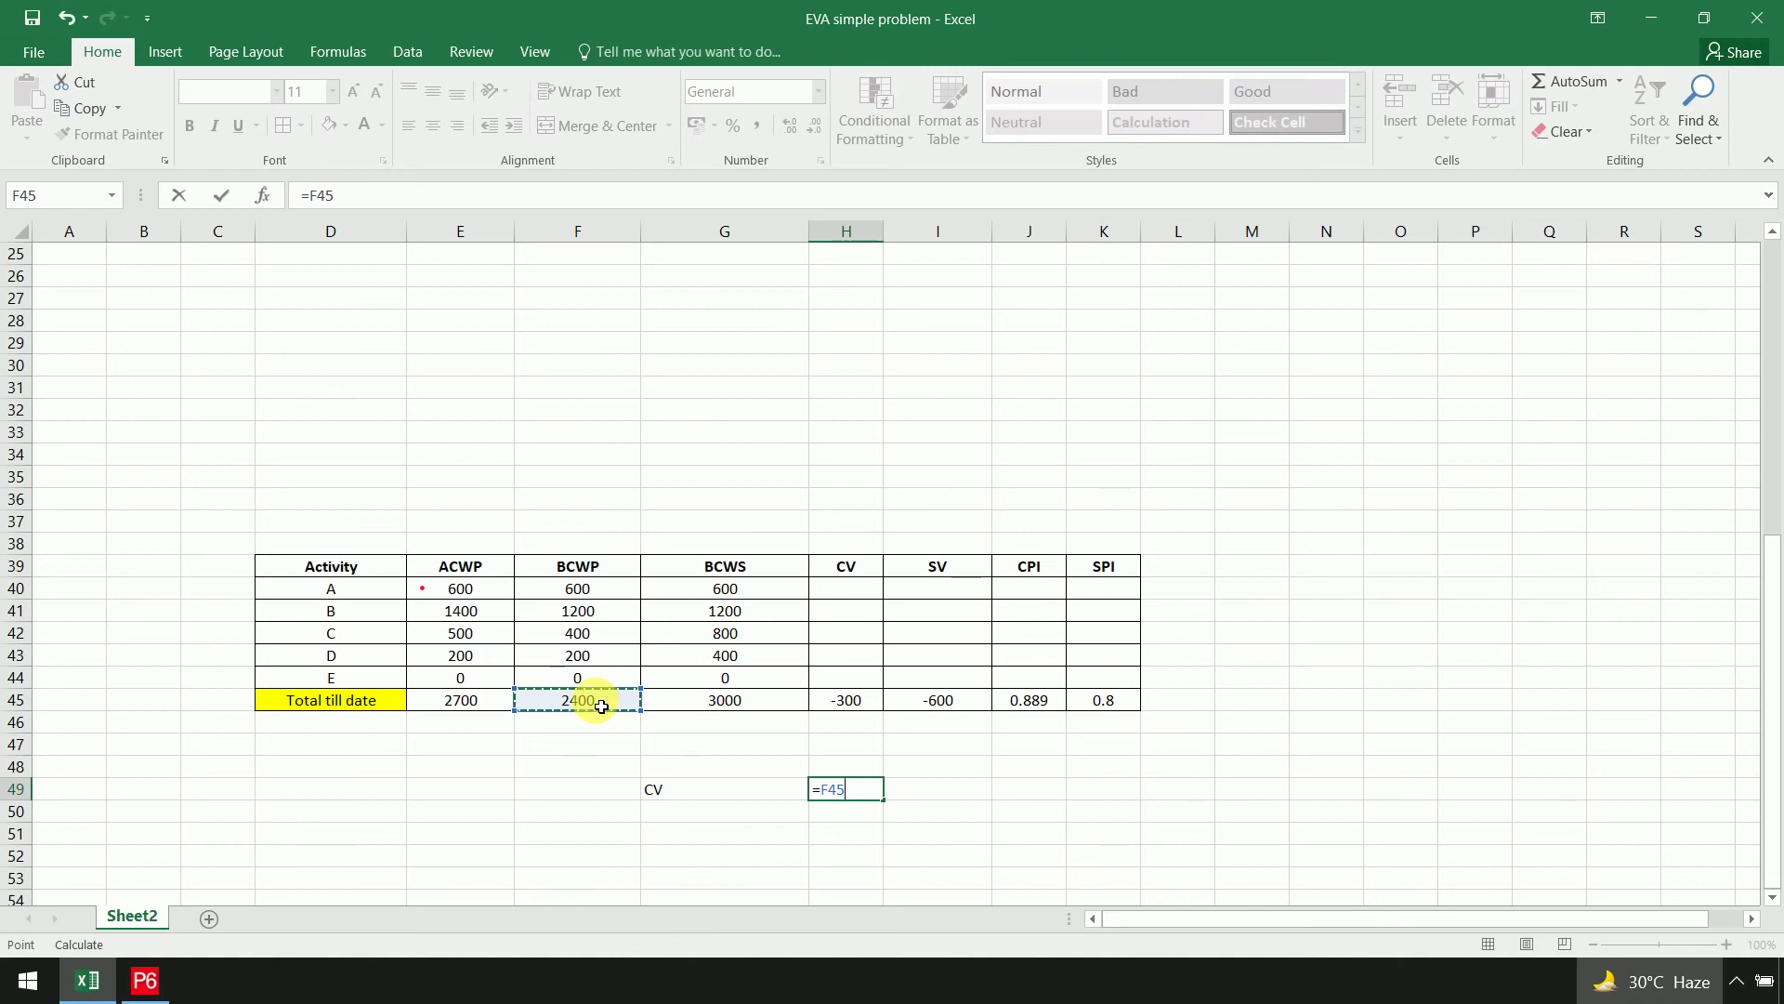
text(-)
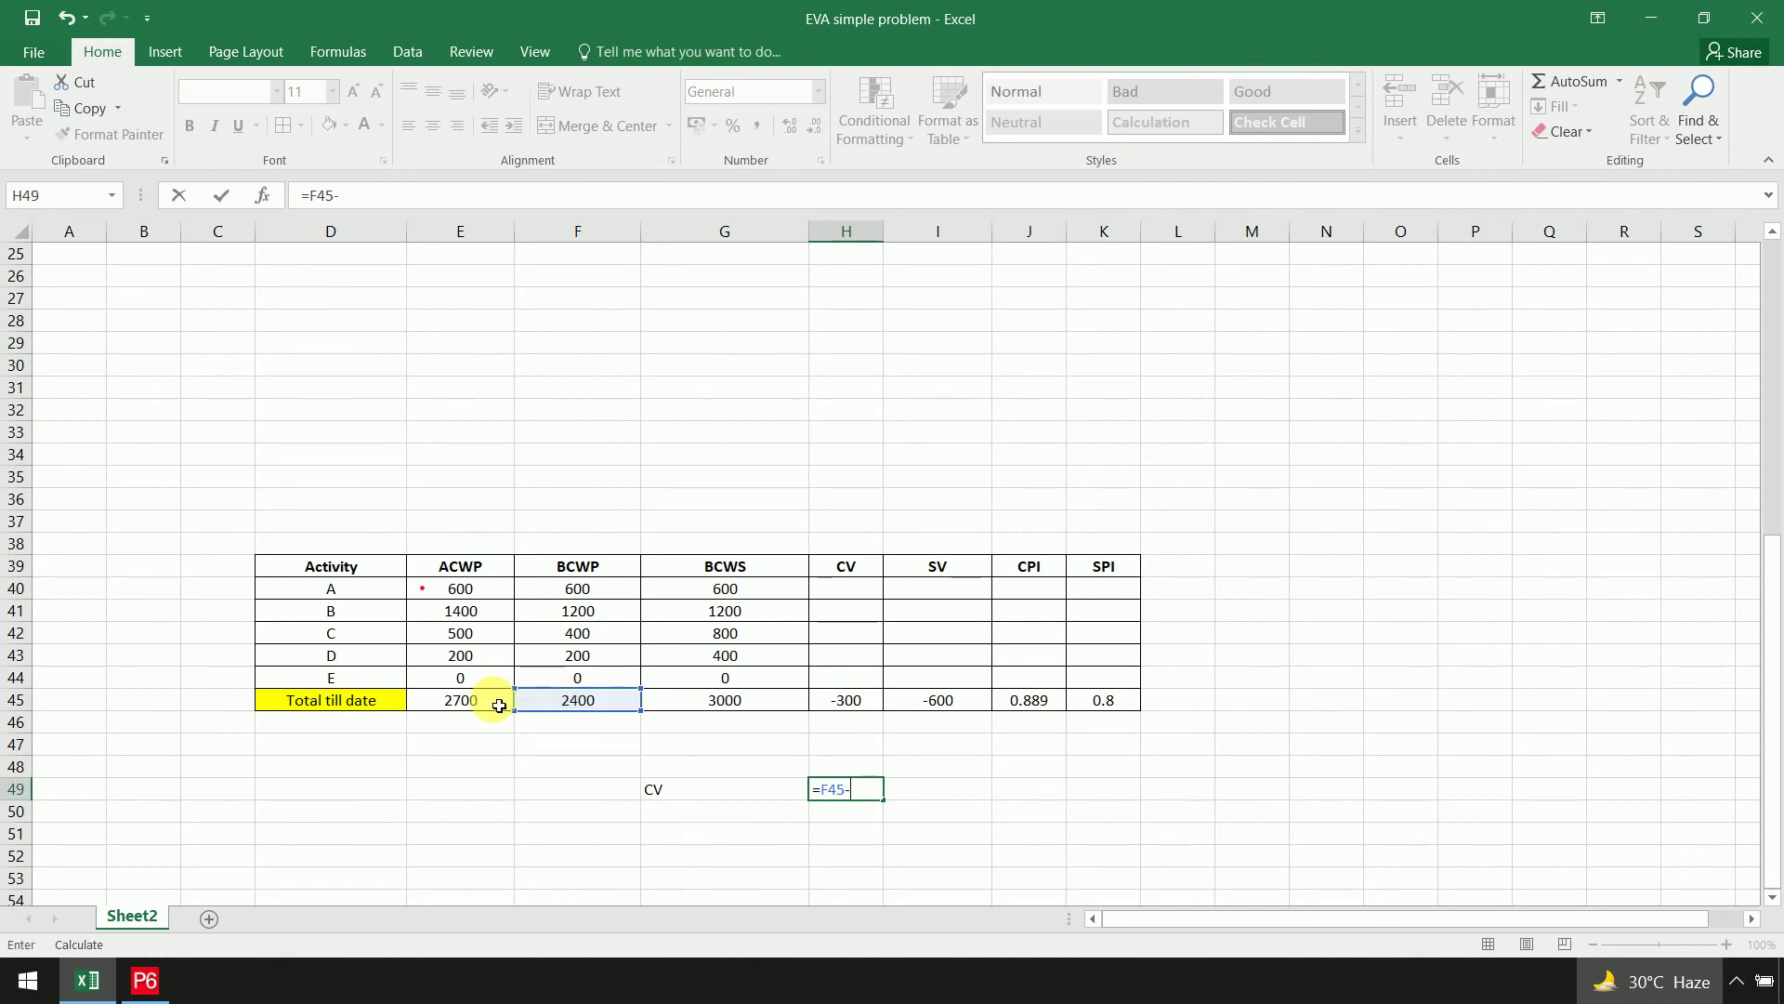
click(481, 701)
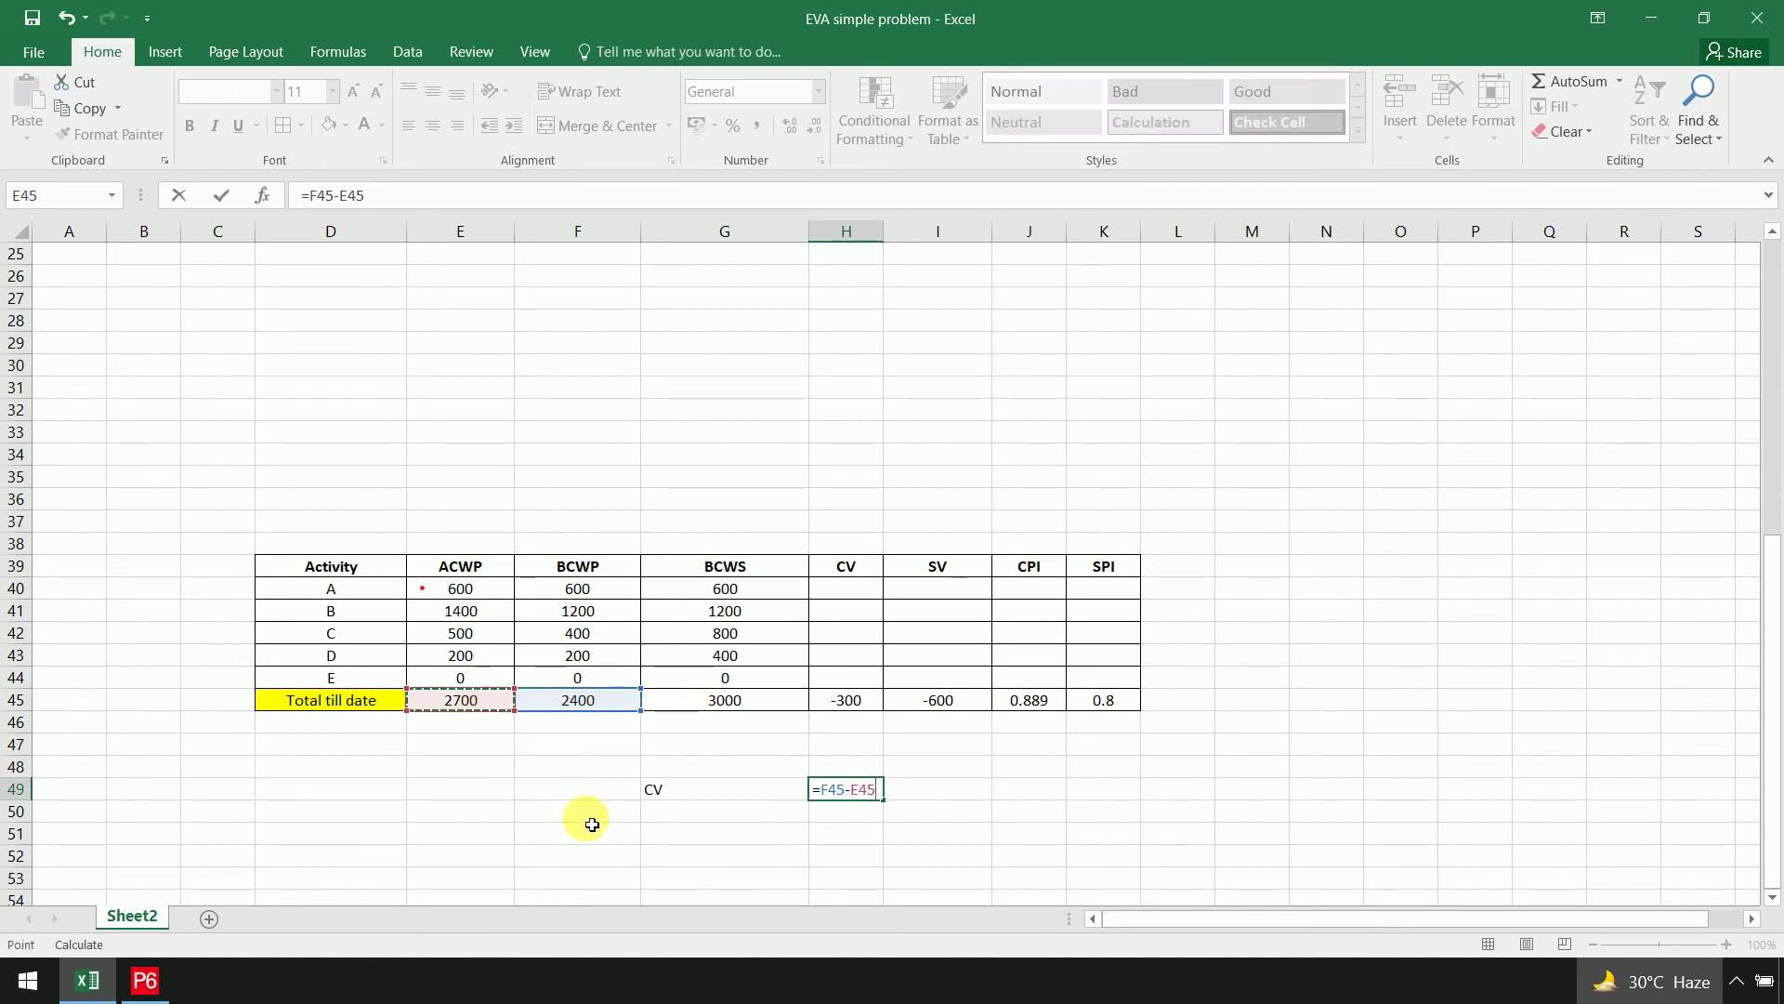
key(Return)
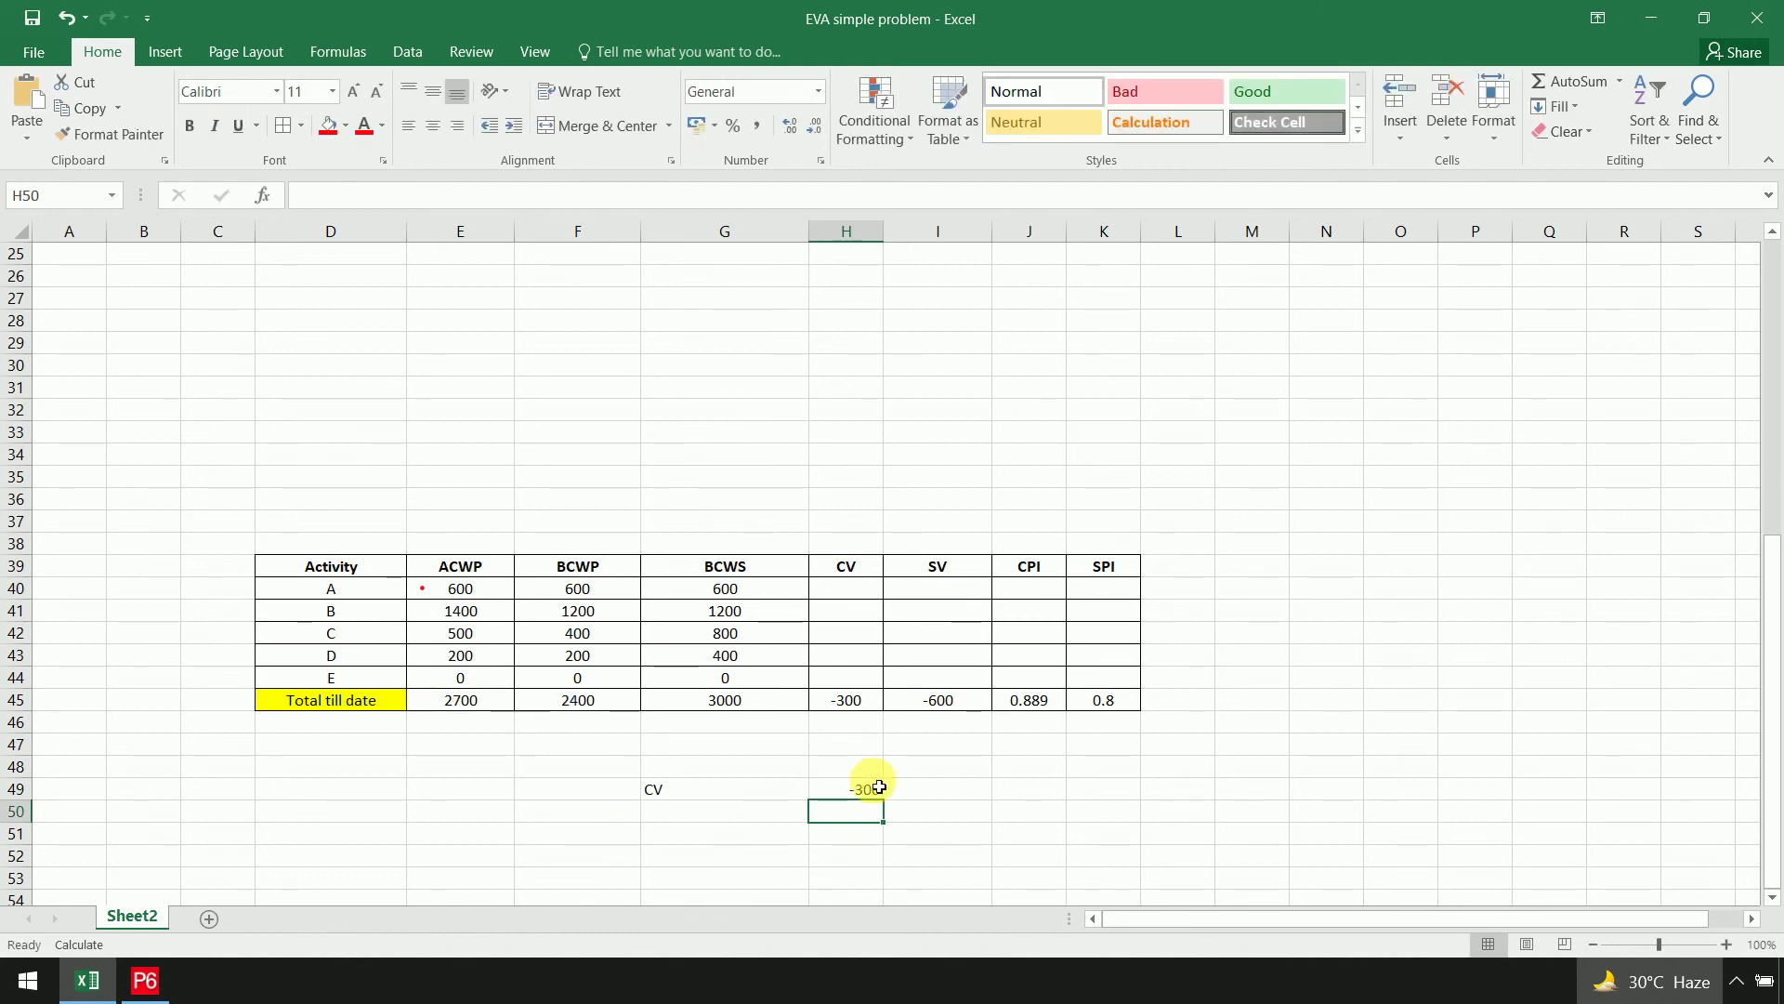
click(836, 699)
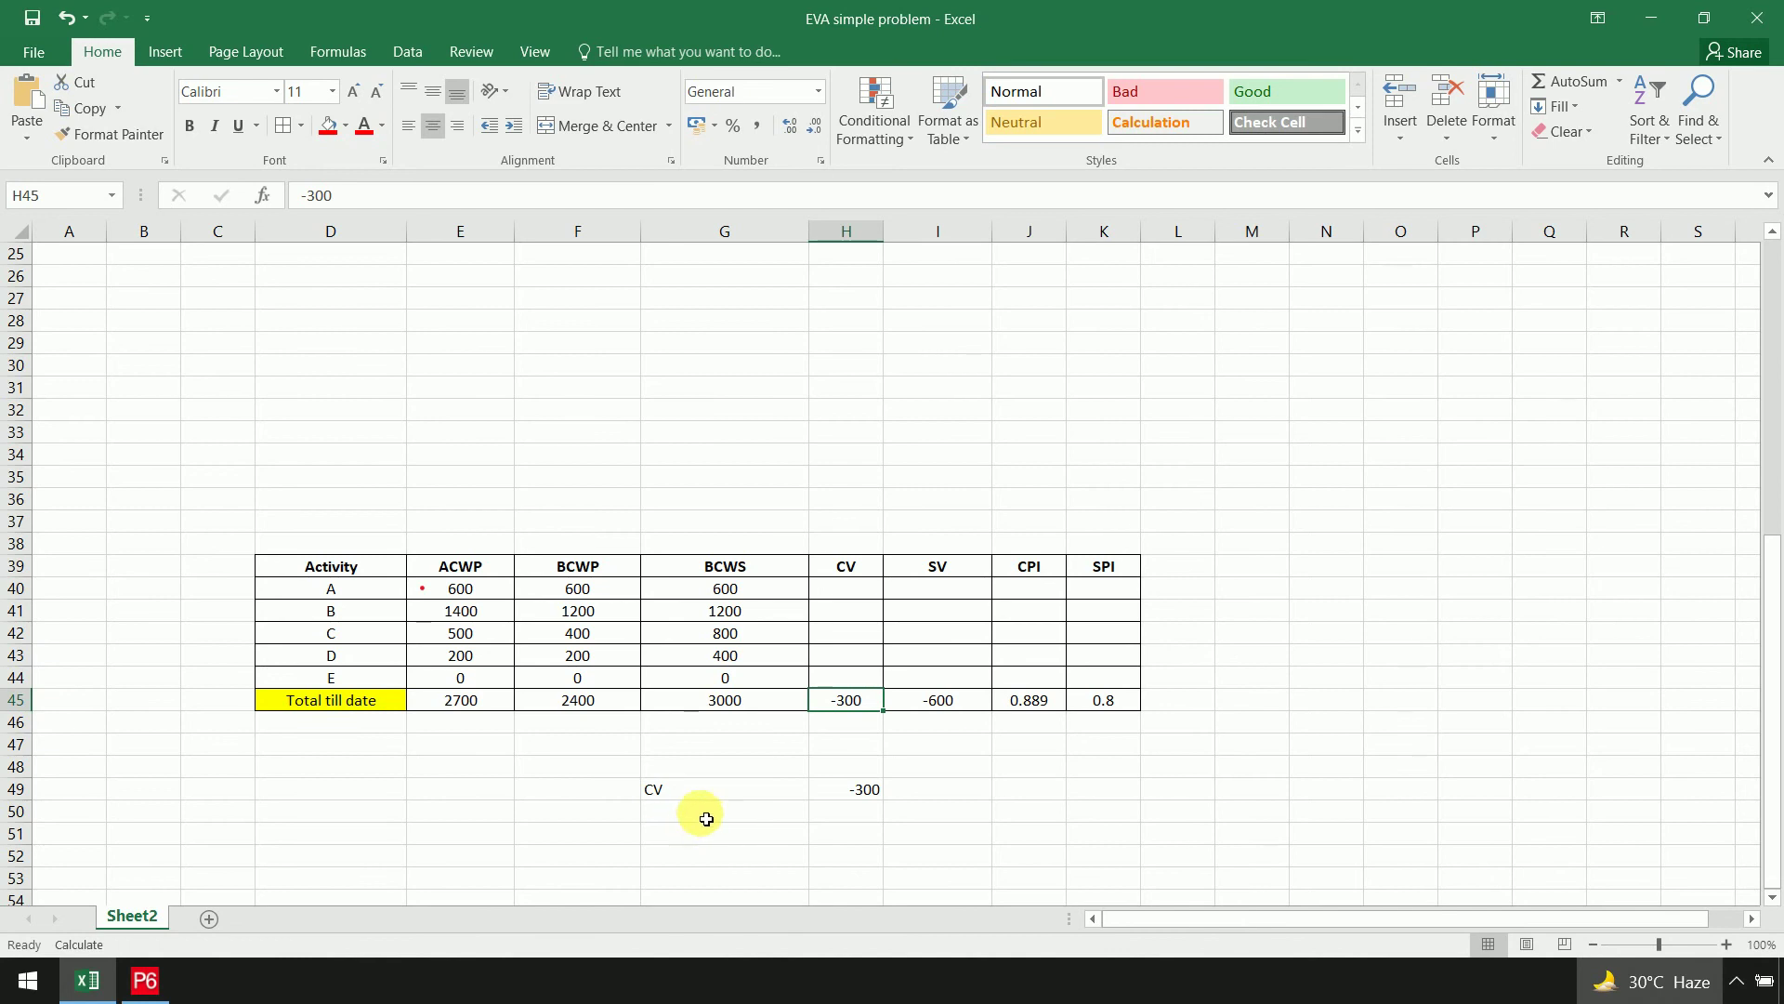
Add an SV row below it computing =F45-G45 (BCWP minus BCWS), giving -600
click(700, 814)
text(SV)
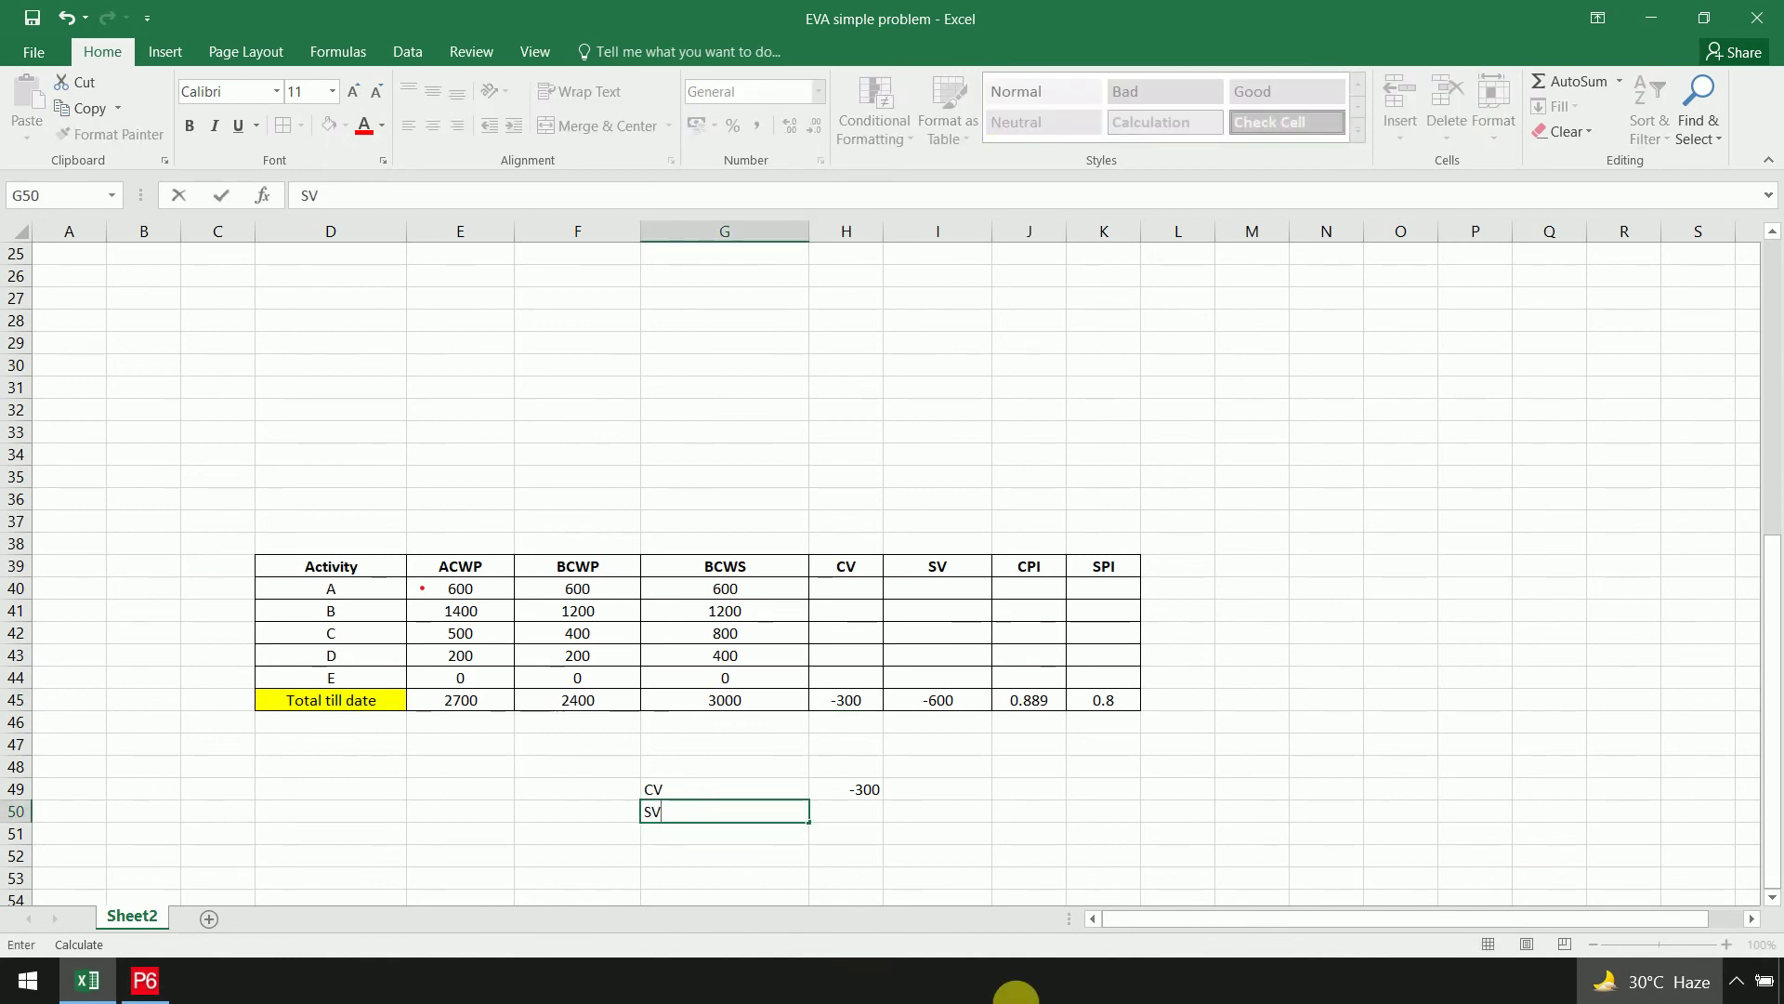
click(828, 808)
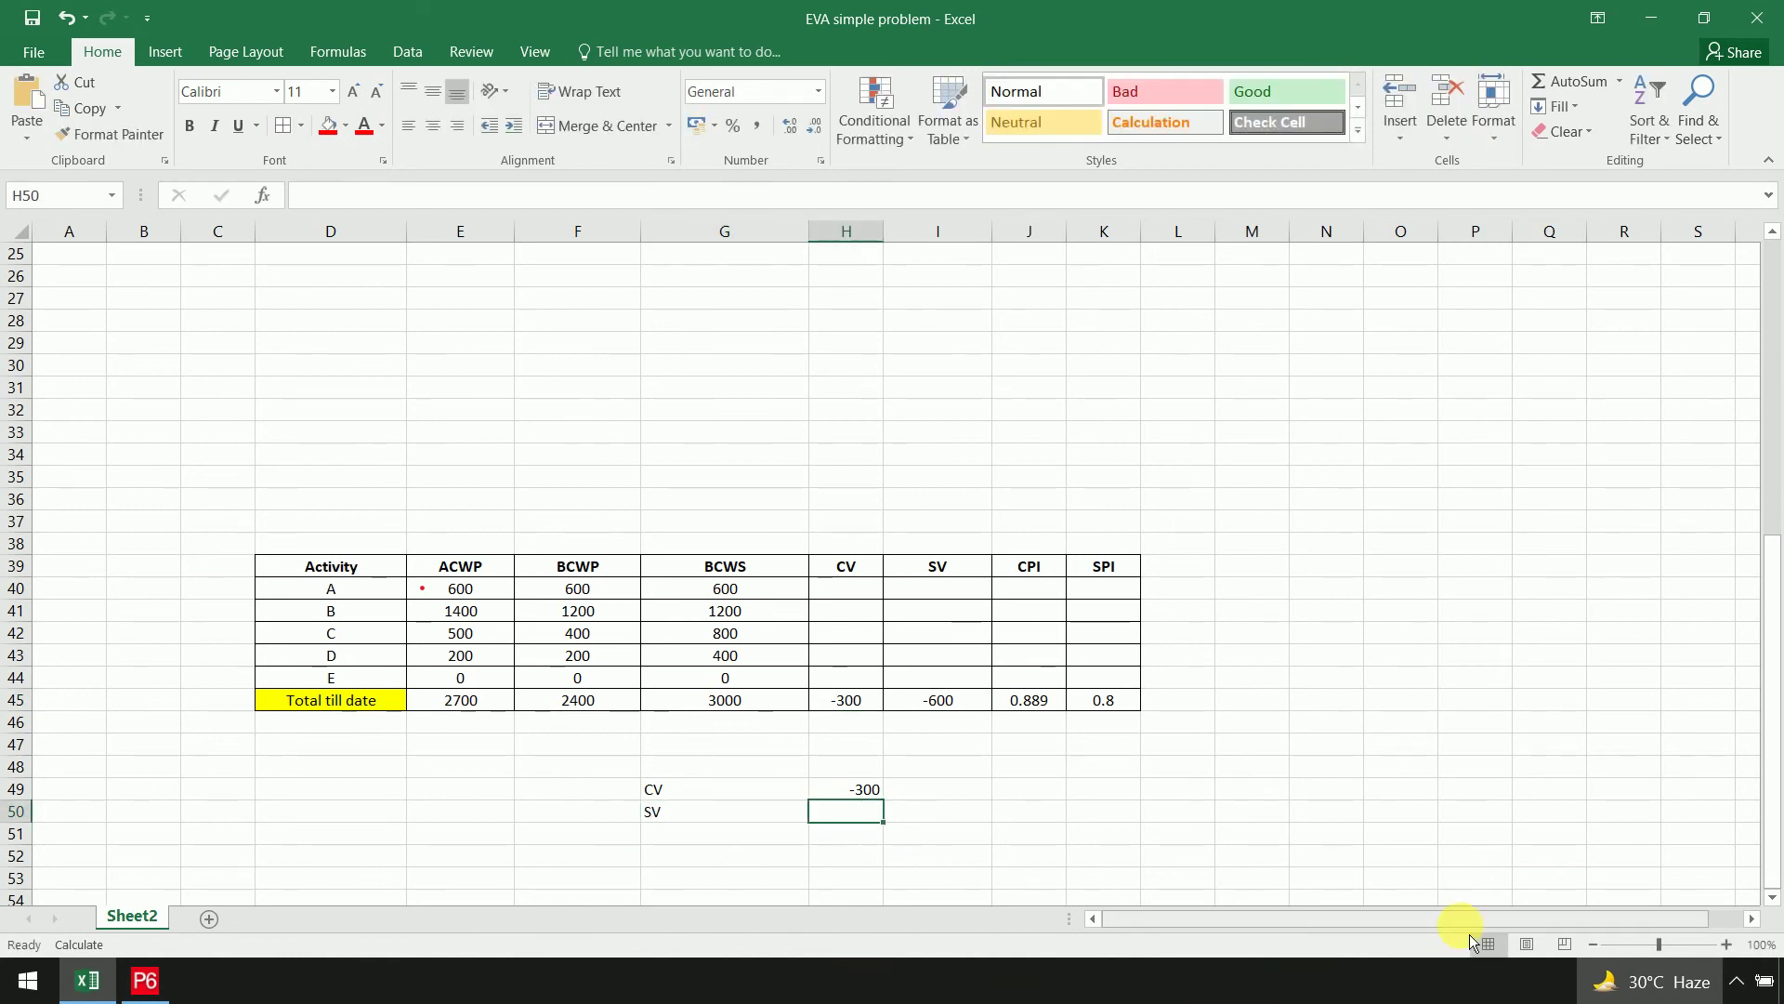
text(=)
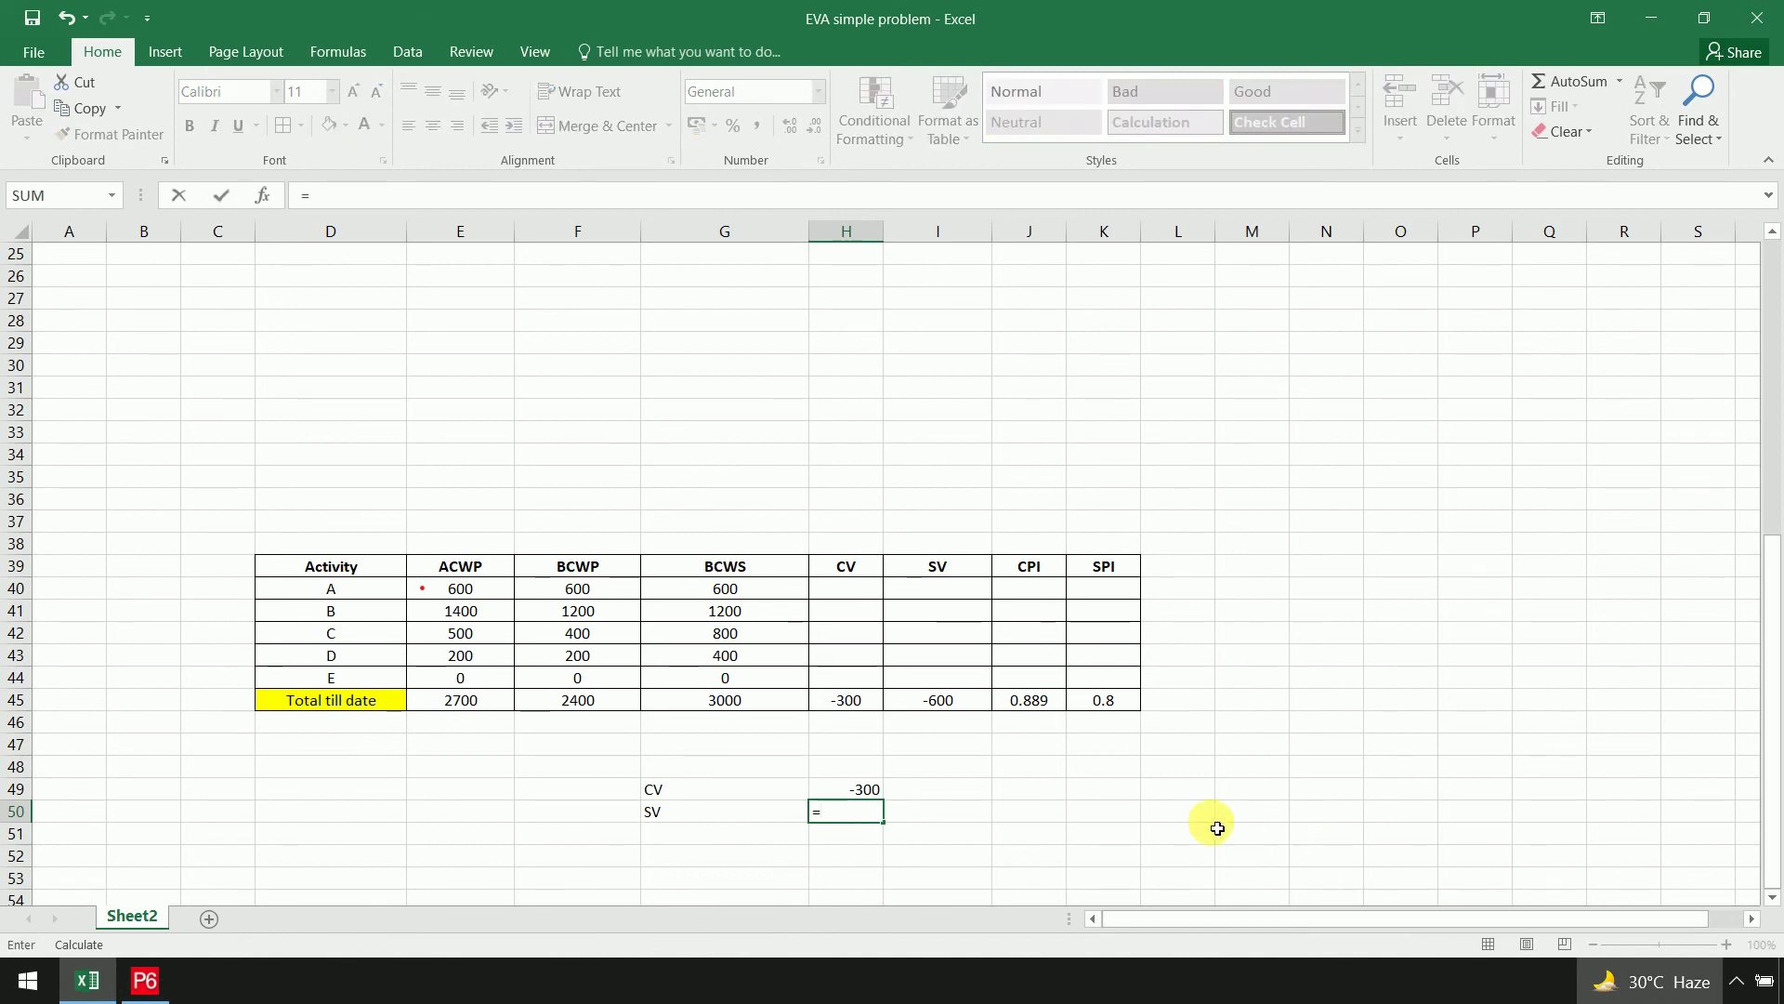
click(604, 703)
text(-)
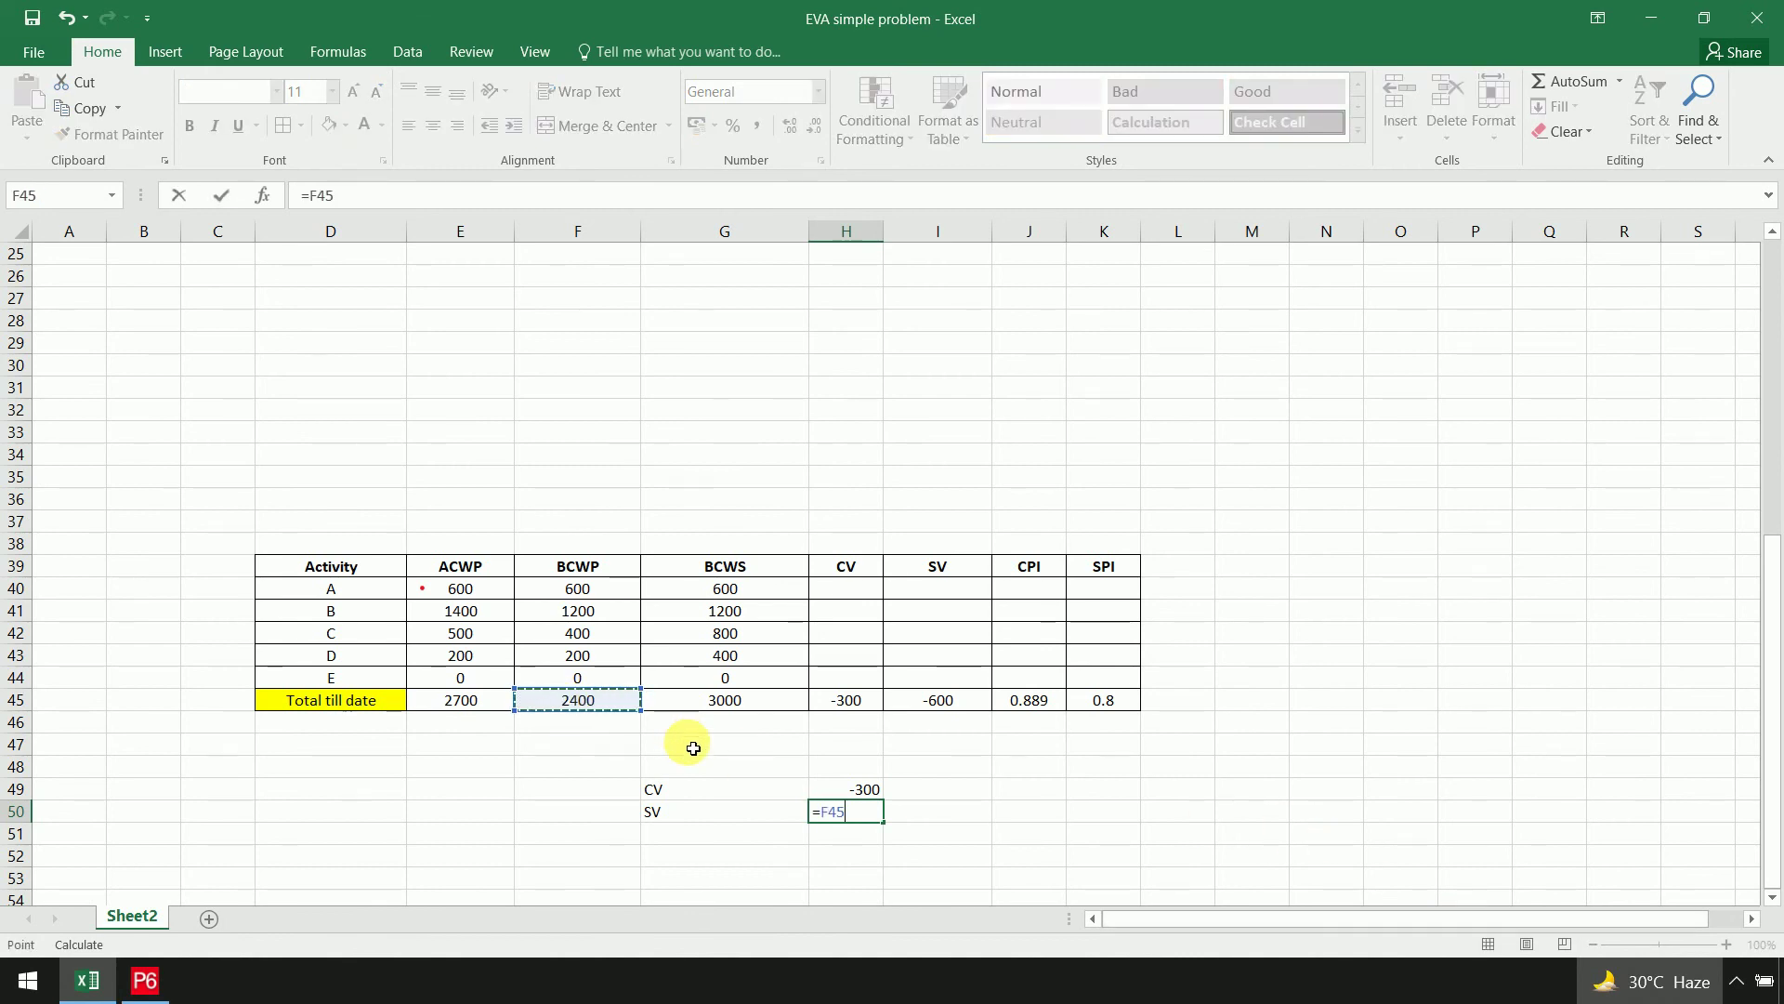
click(781, 699)
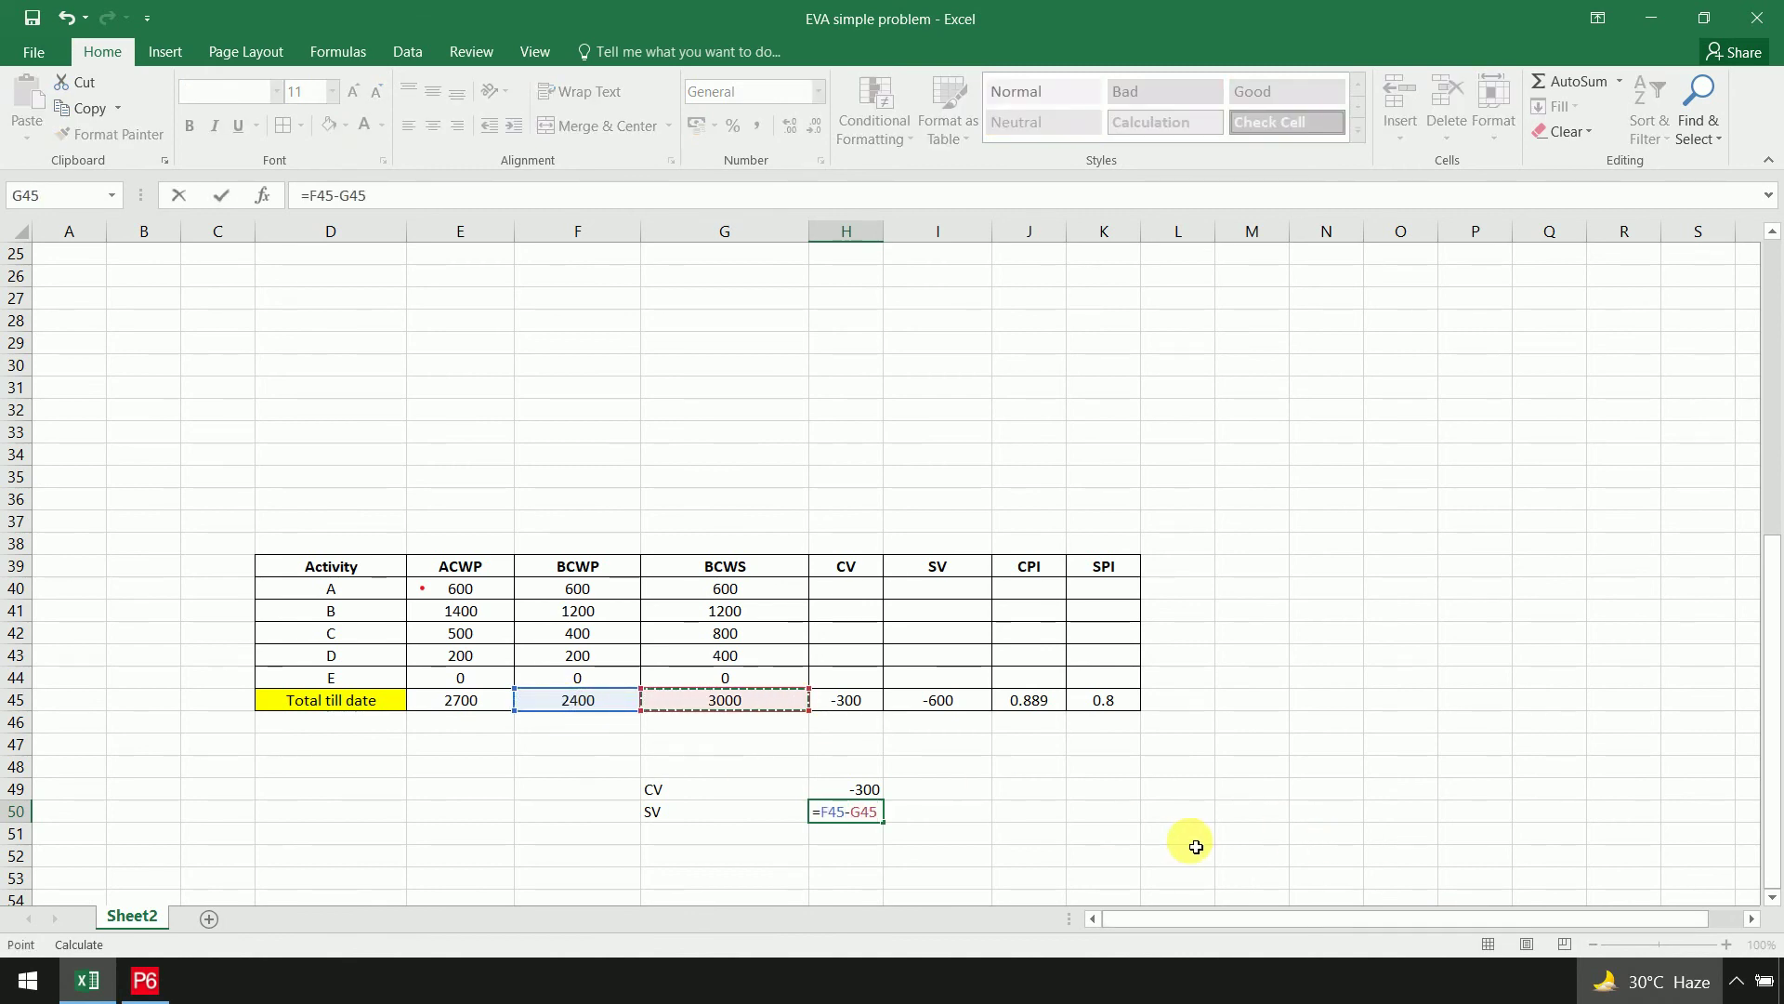
key(Return)
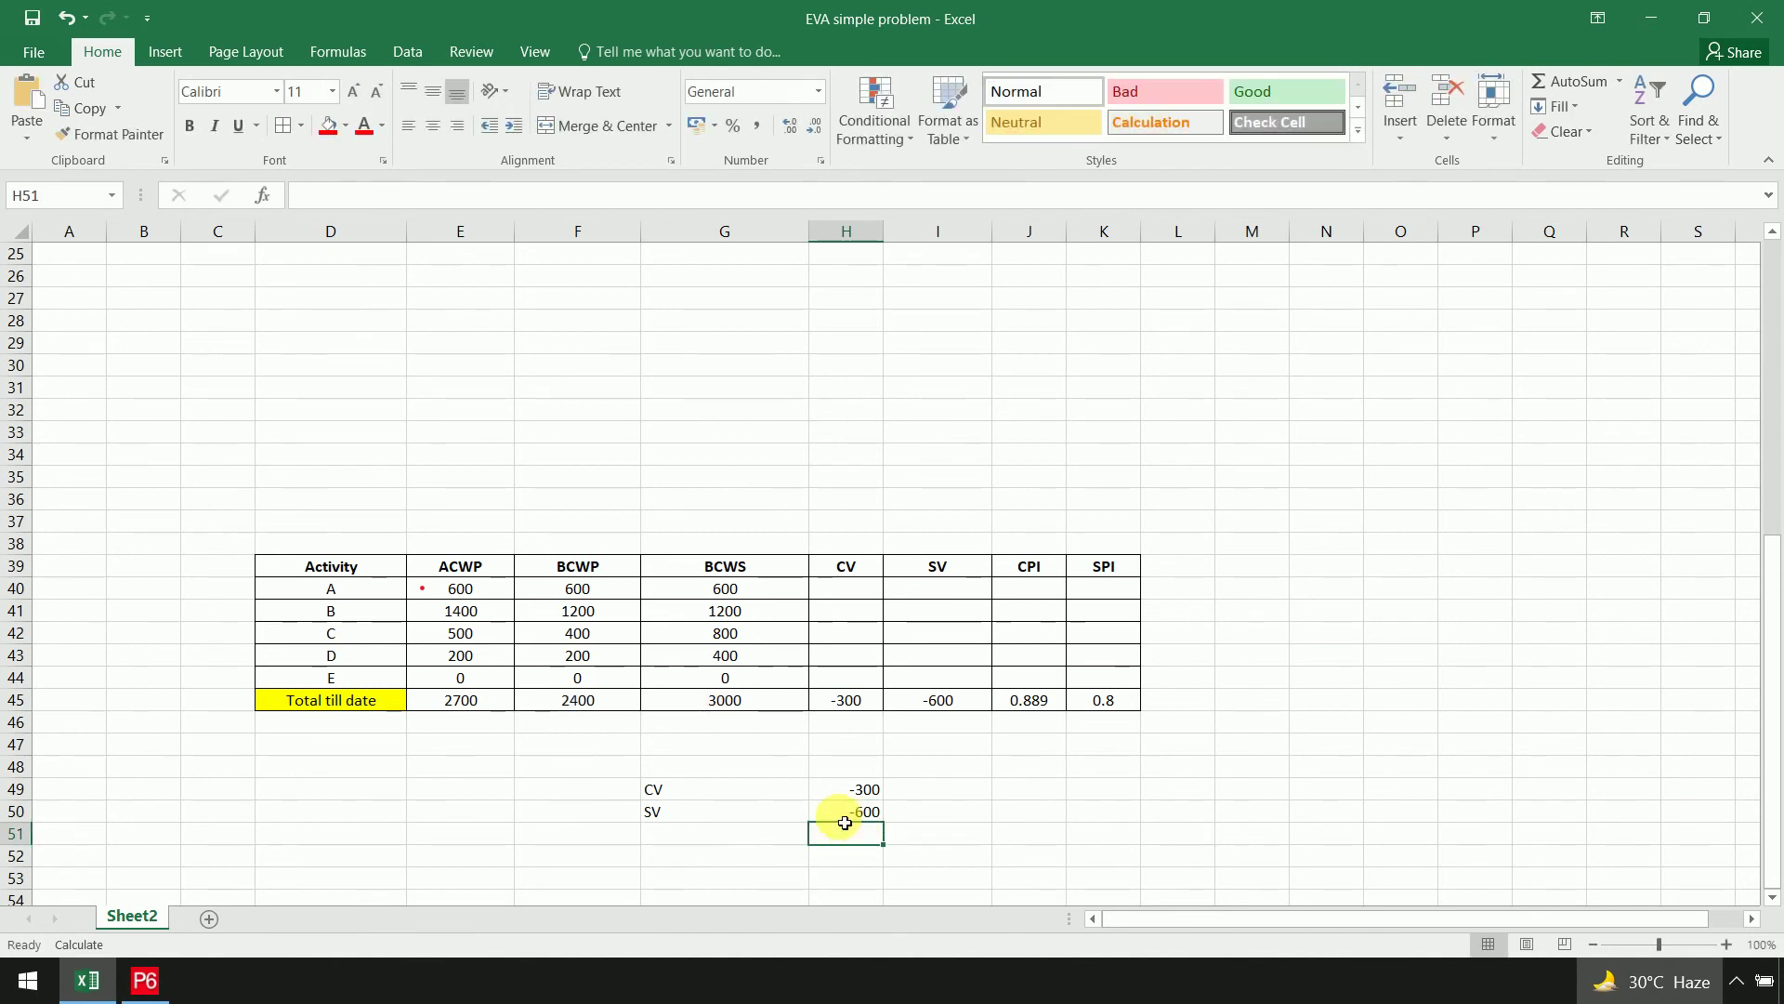
click(982, 704)
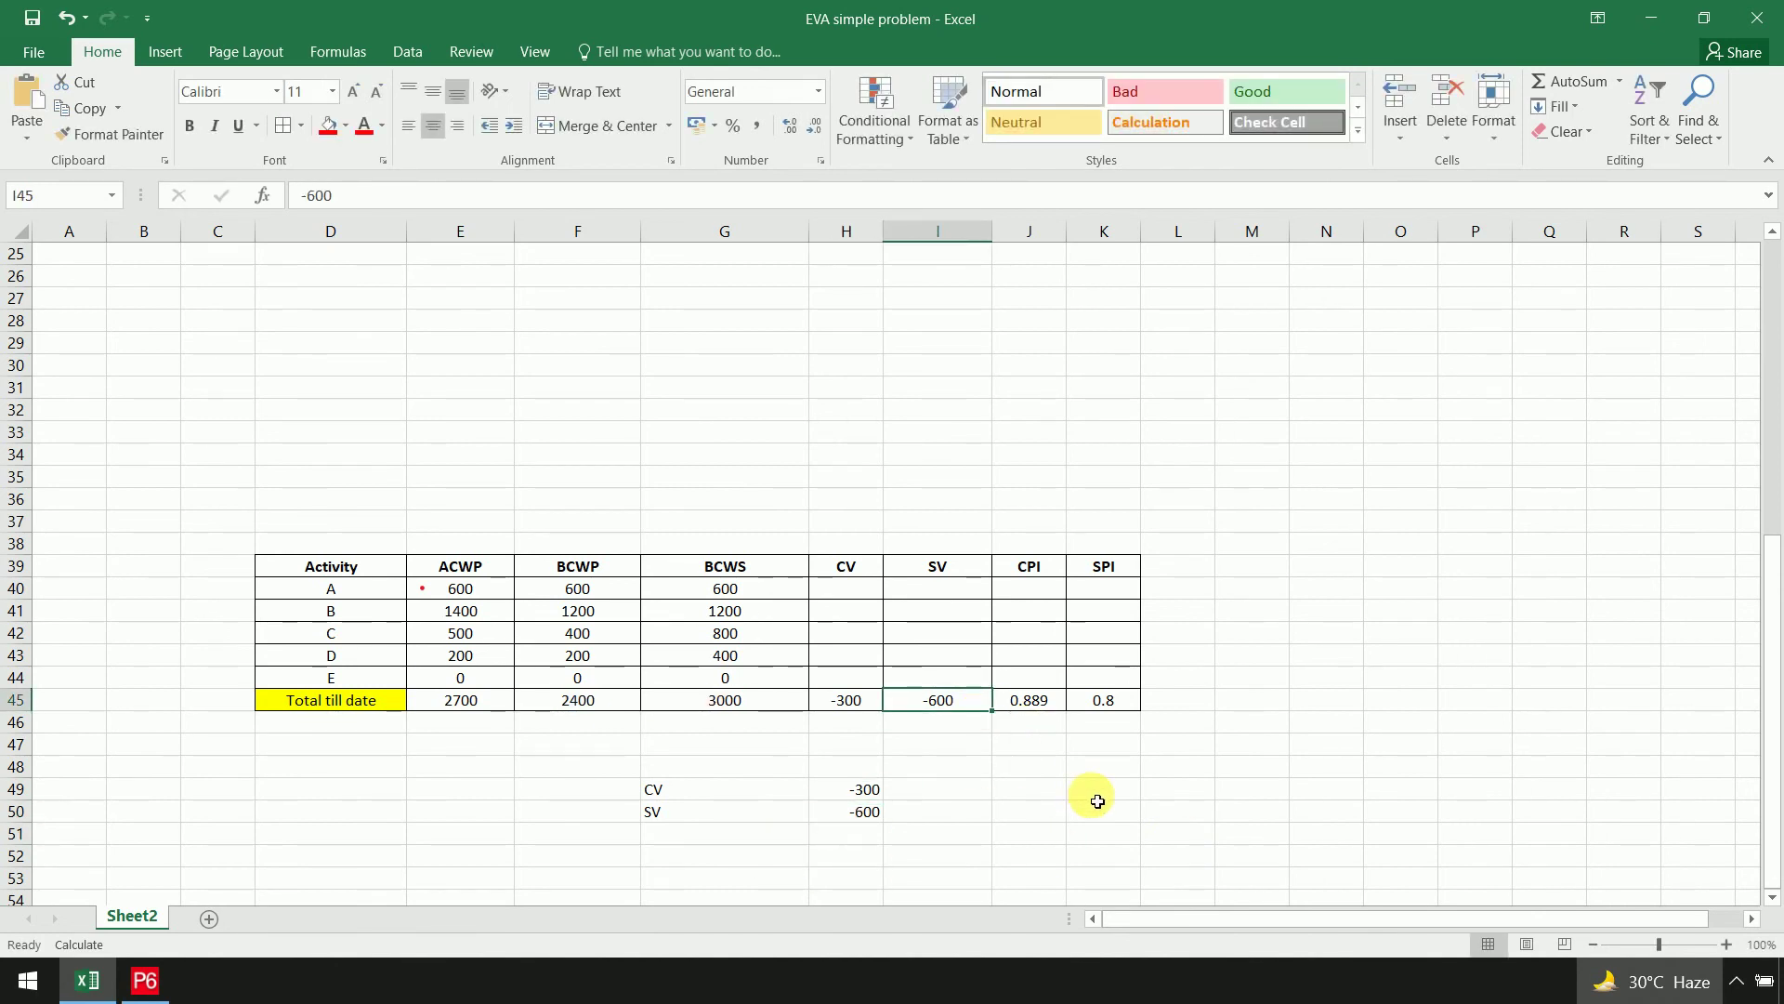
click(1028, 796)
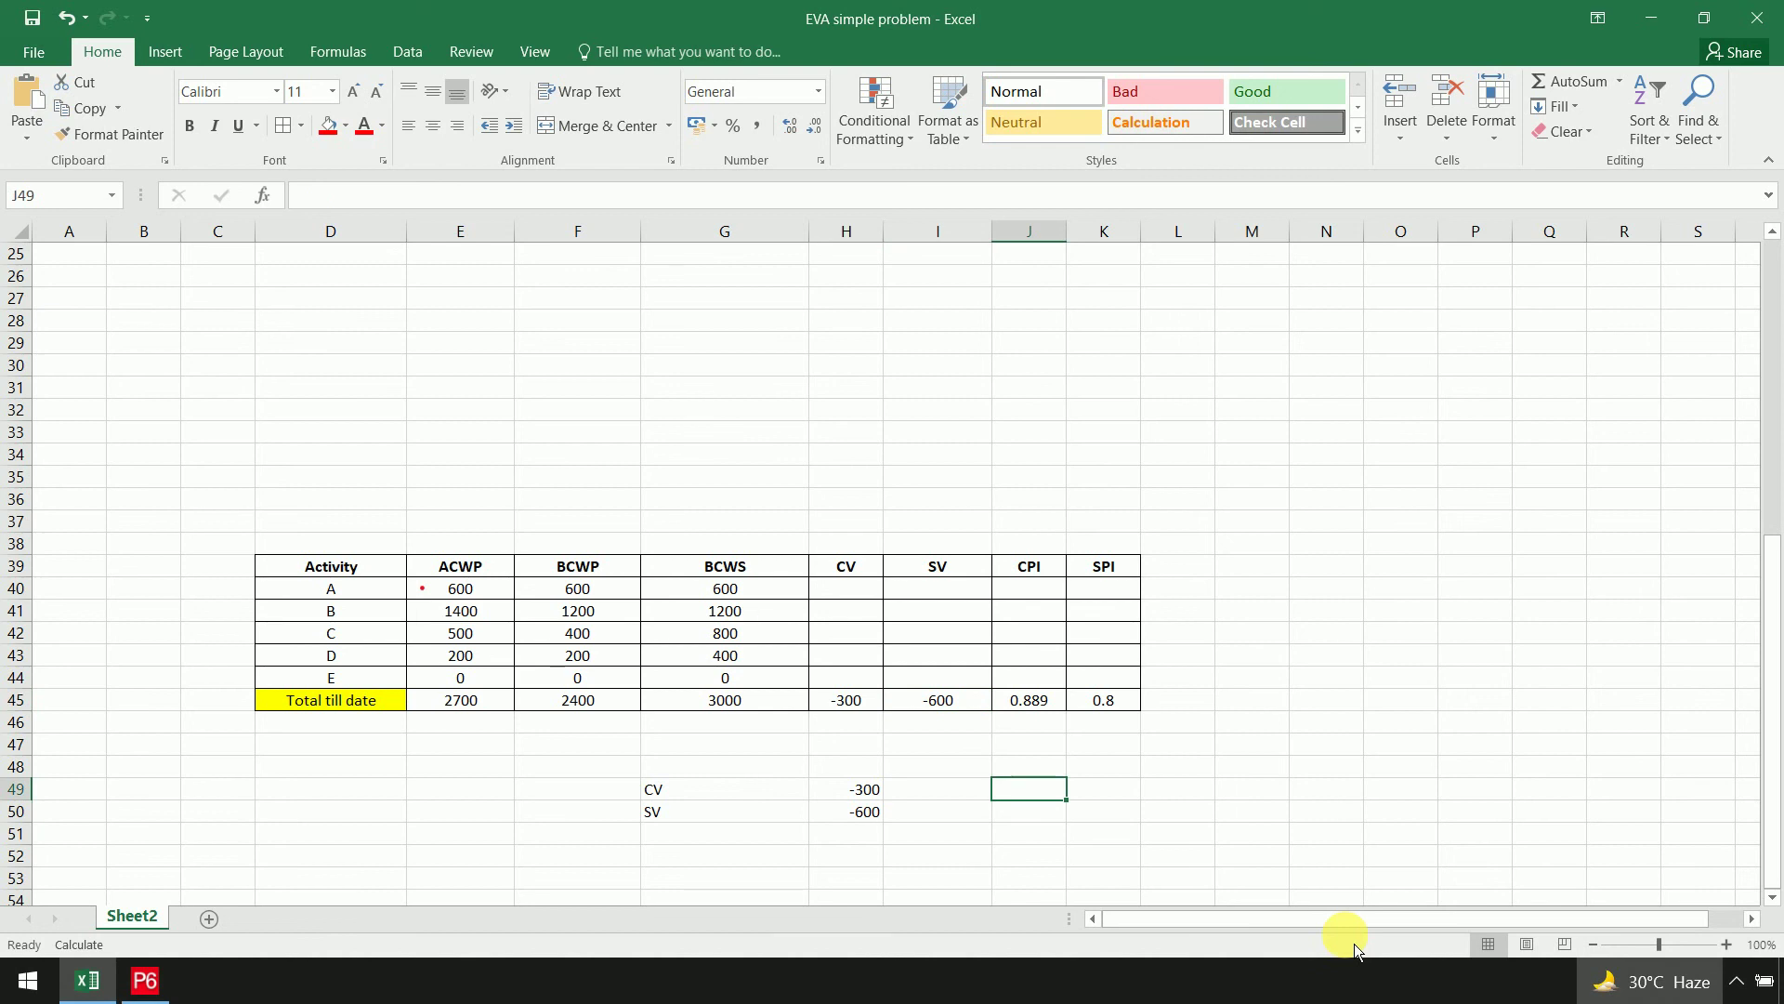
Enter CPI and SPI labels and the CPI formula =F45/E45, giving 0.888889
text(CPI)
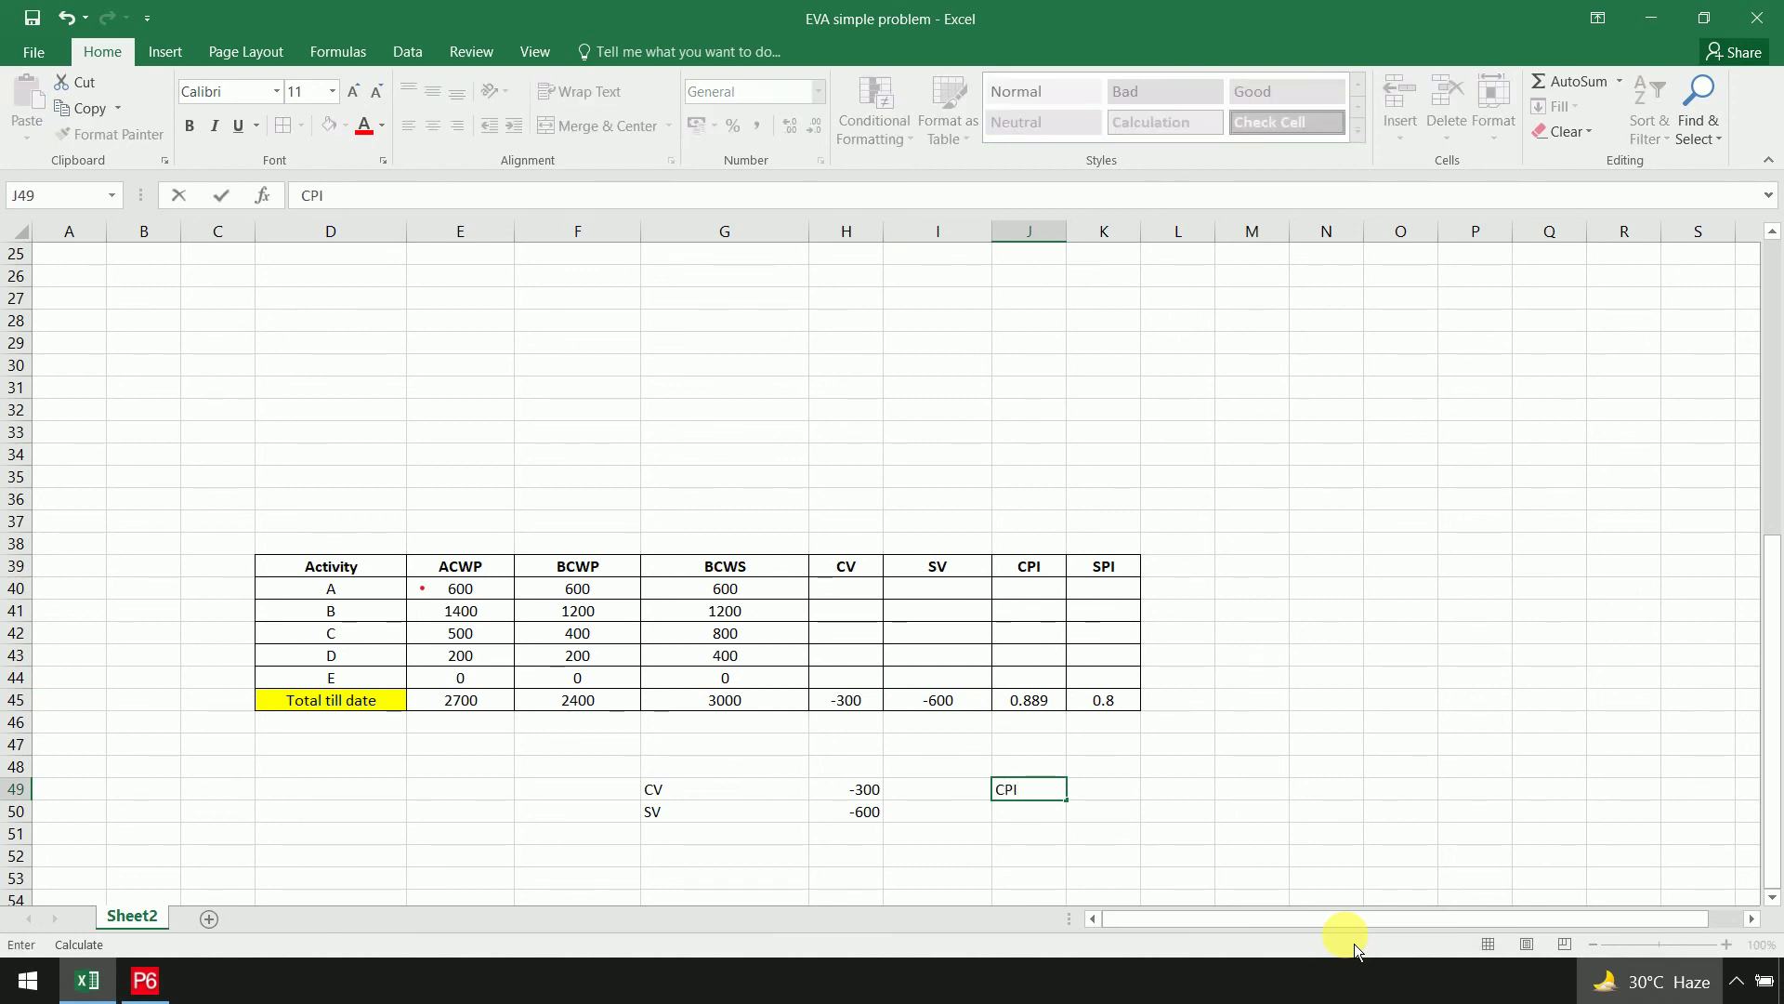
key(Return)
text(SP)
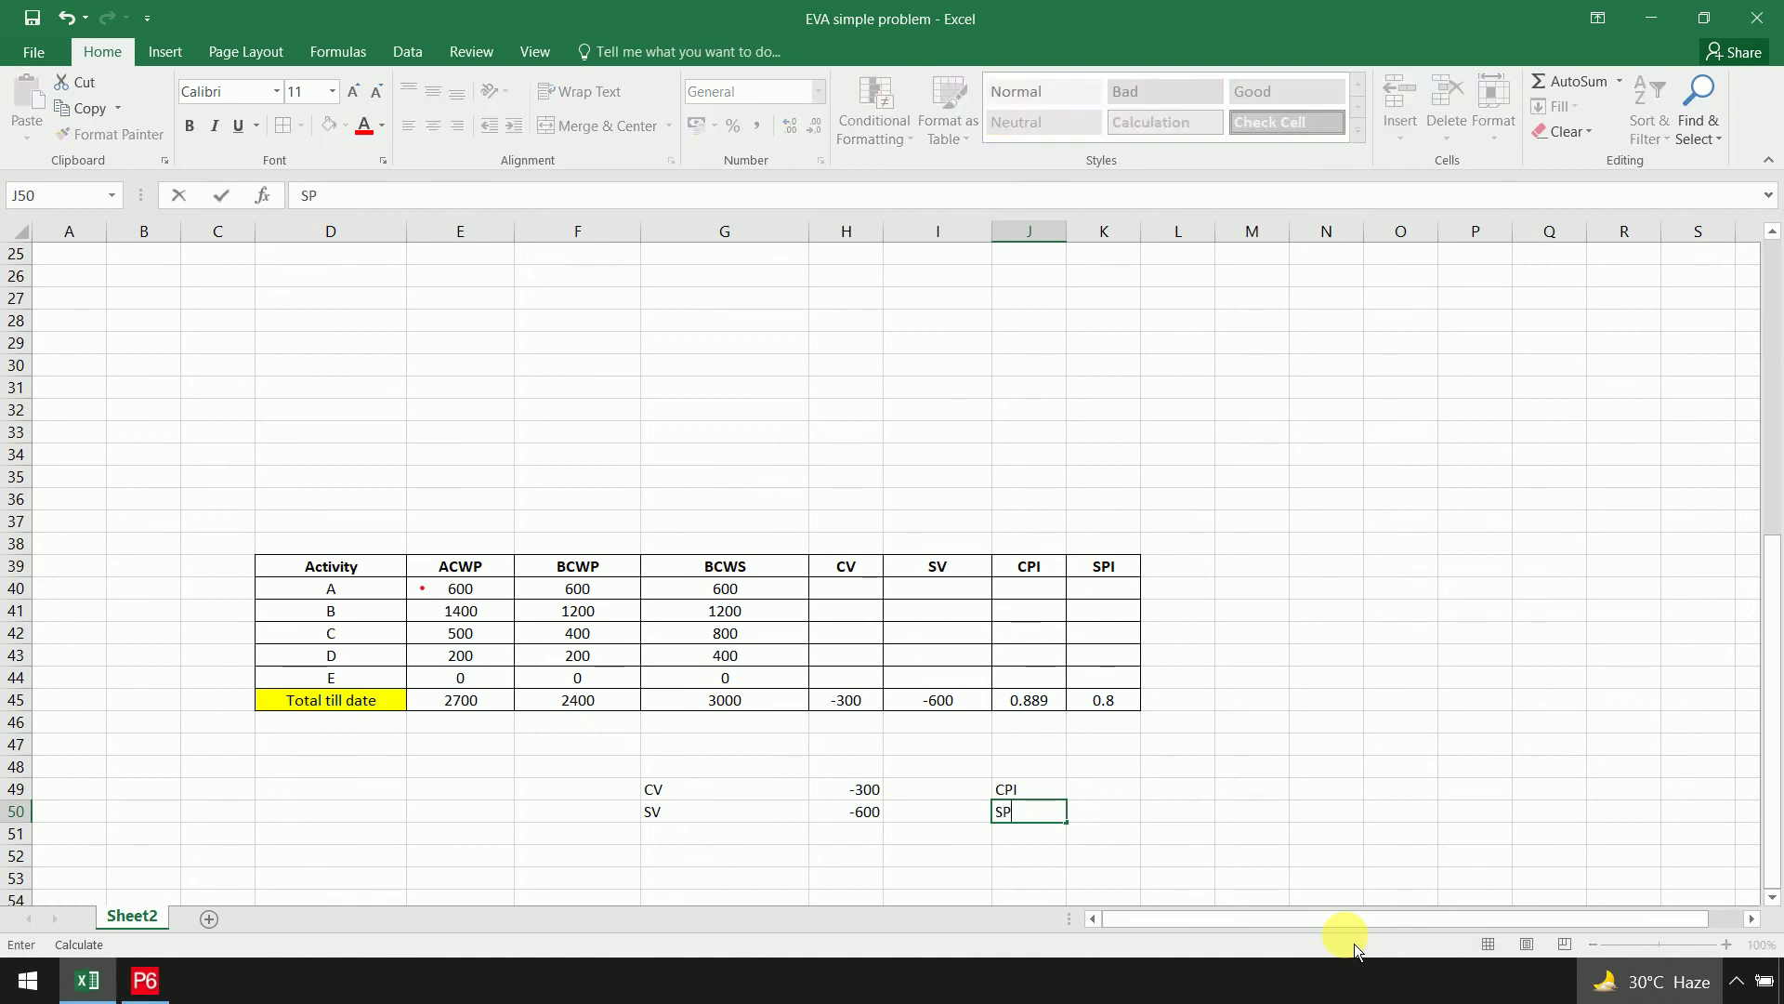
text(I)
key(Tab)
key(Up)
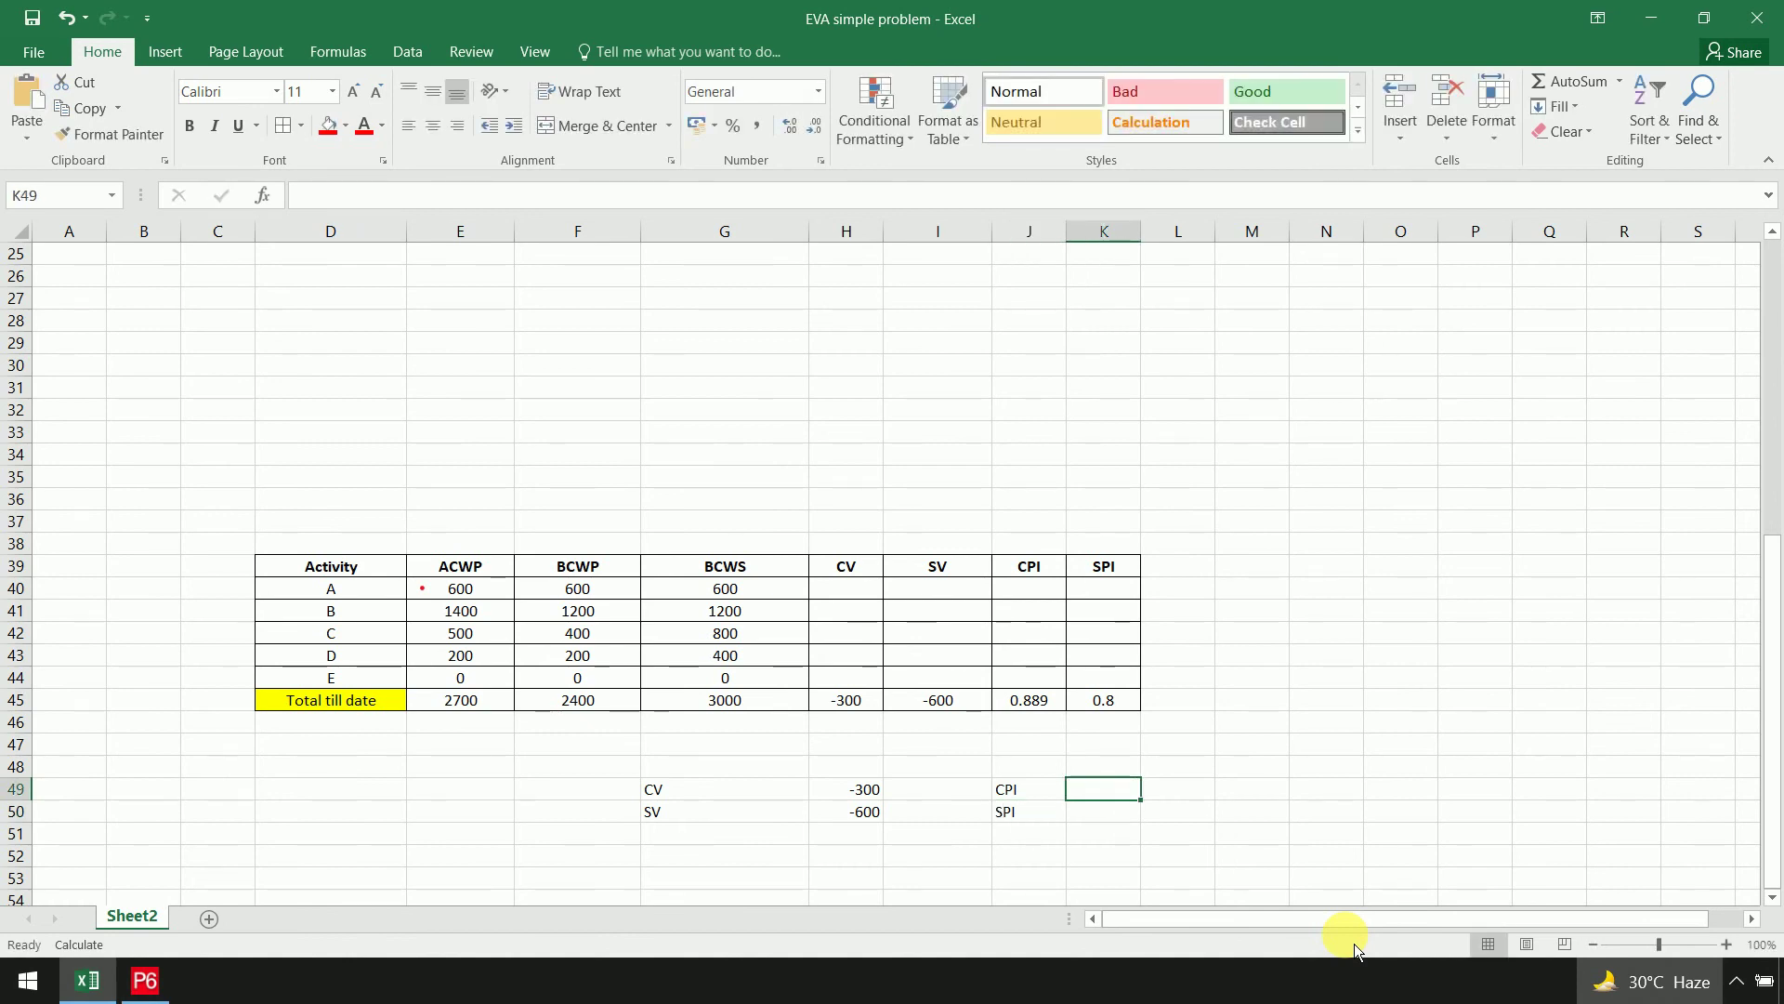
text(=)
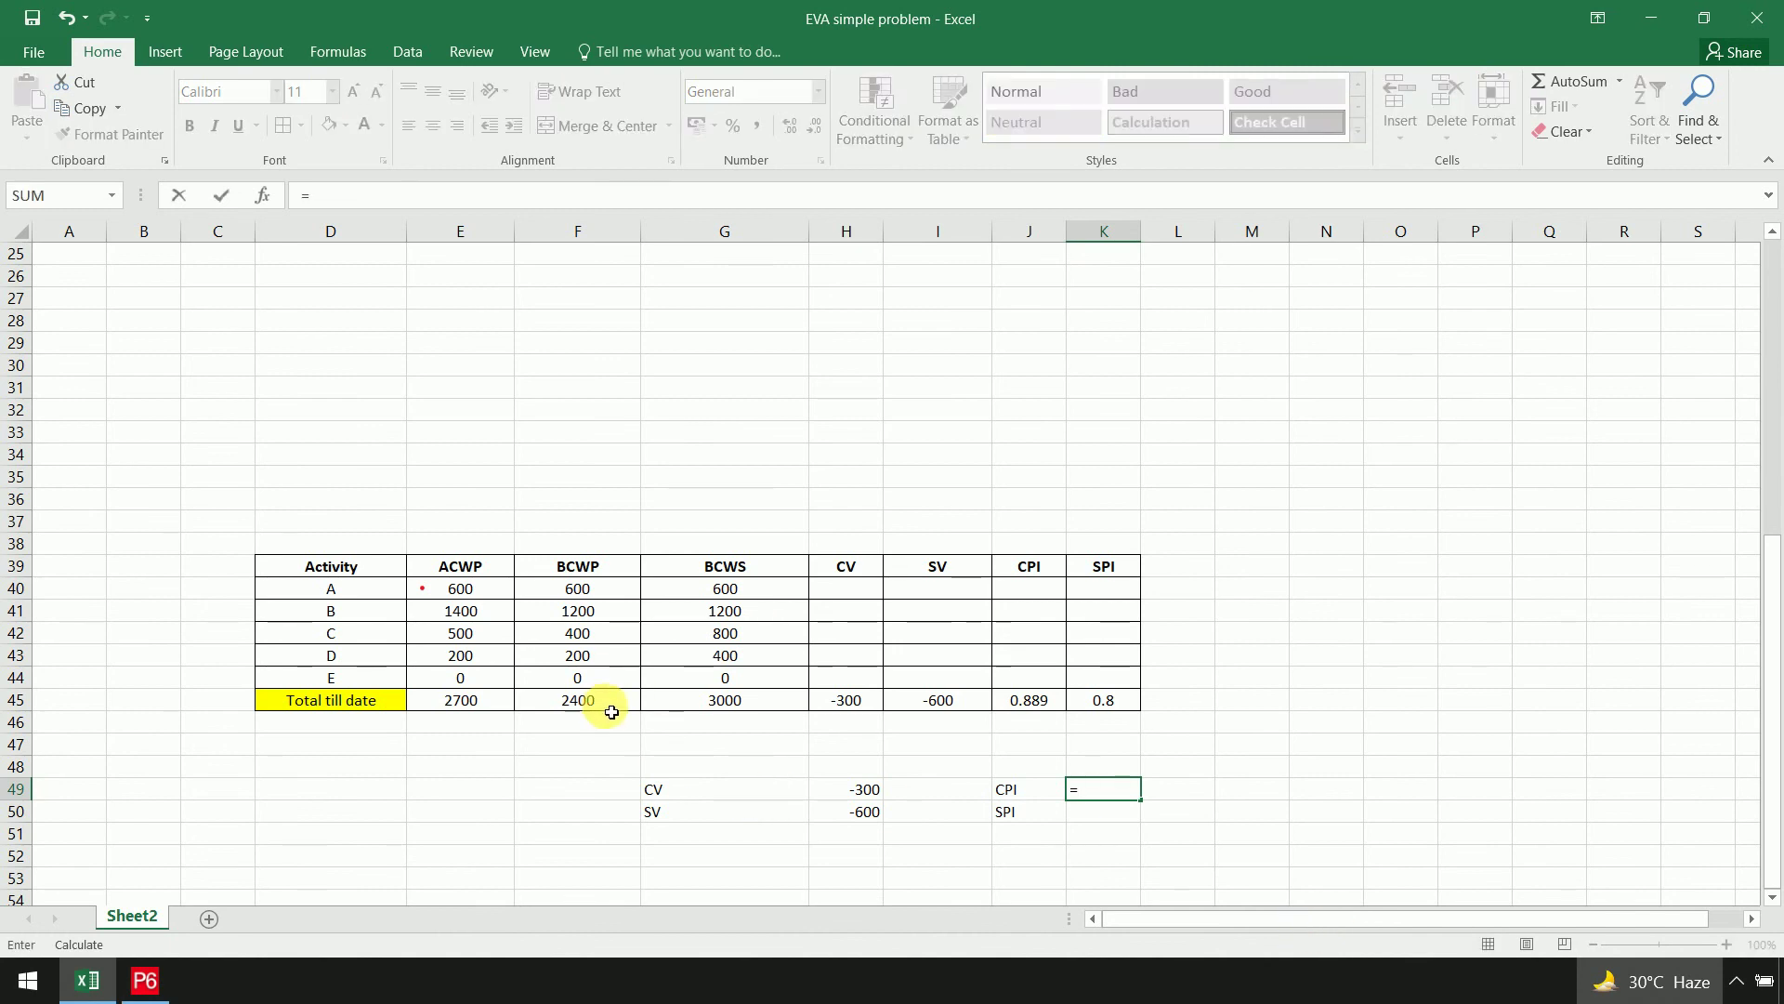
click(612, 710)
text(/)
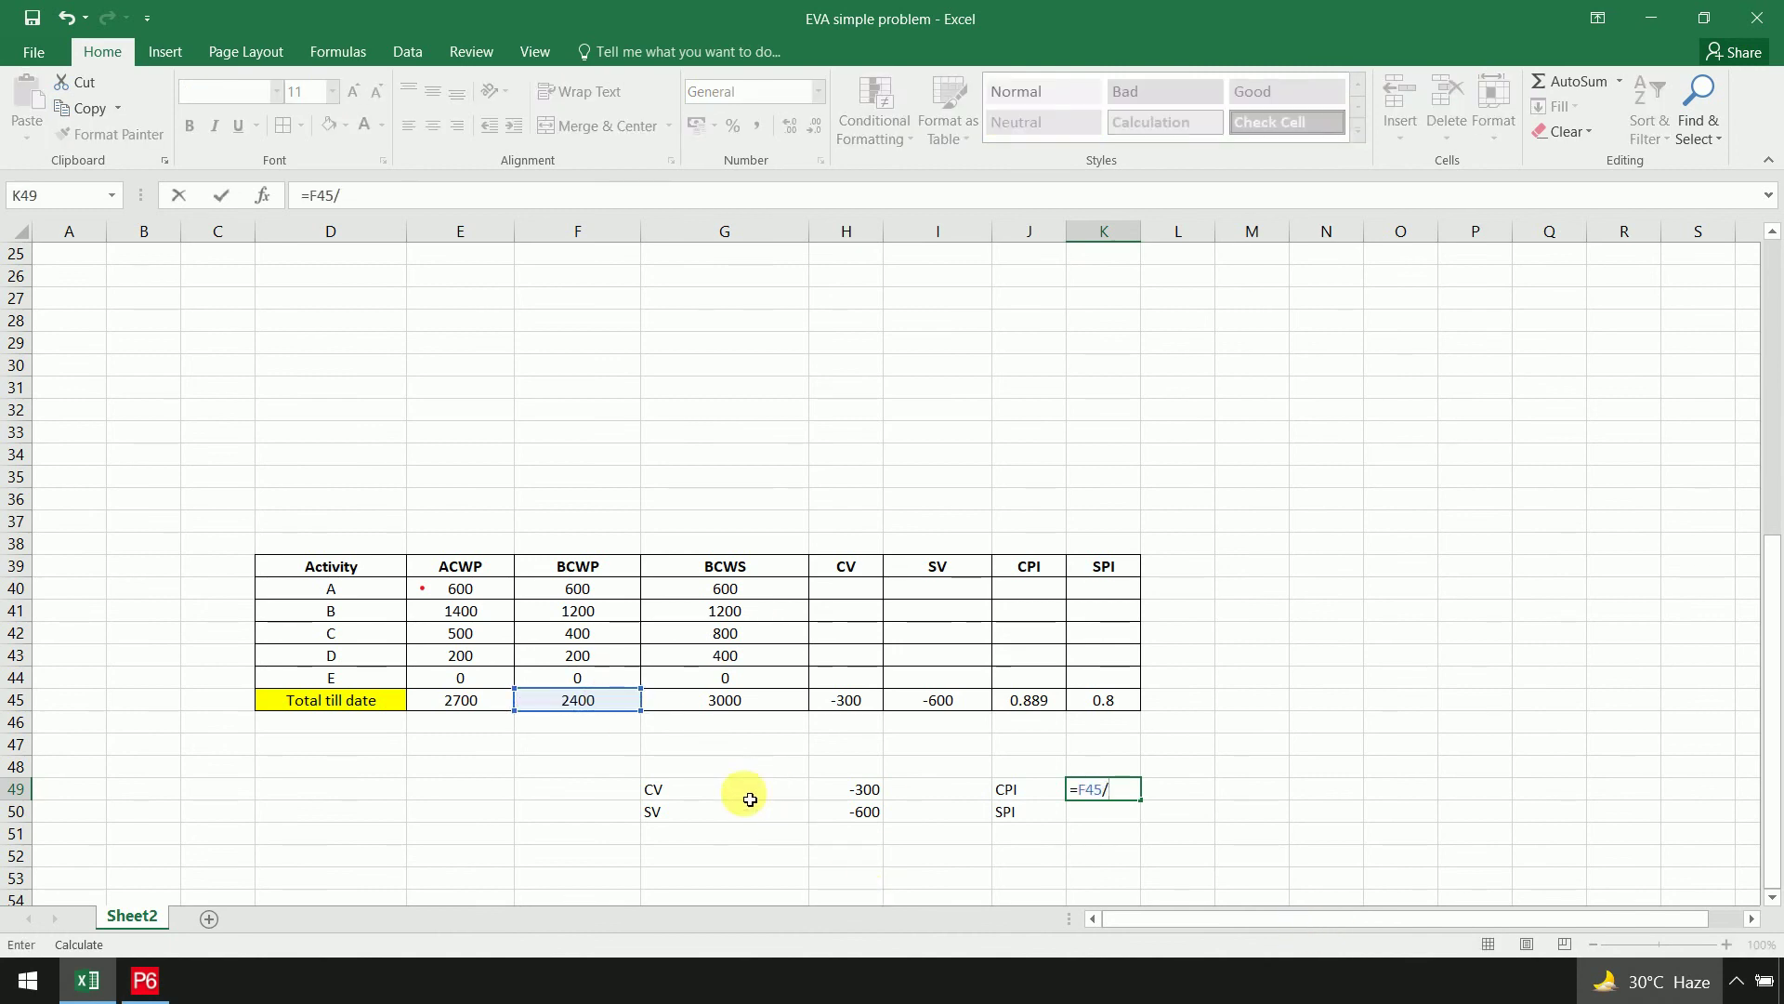
click(490, 702)
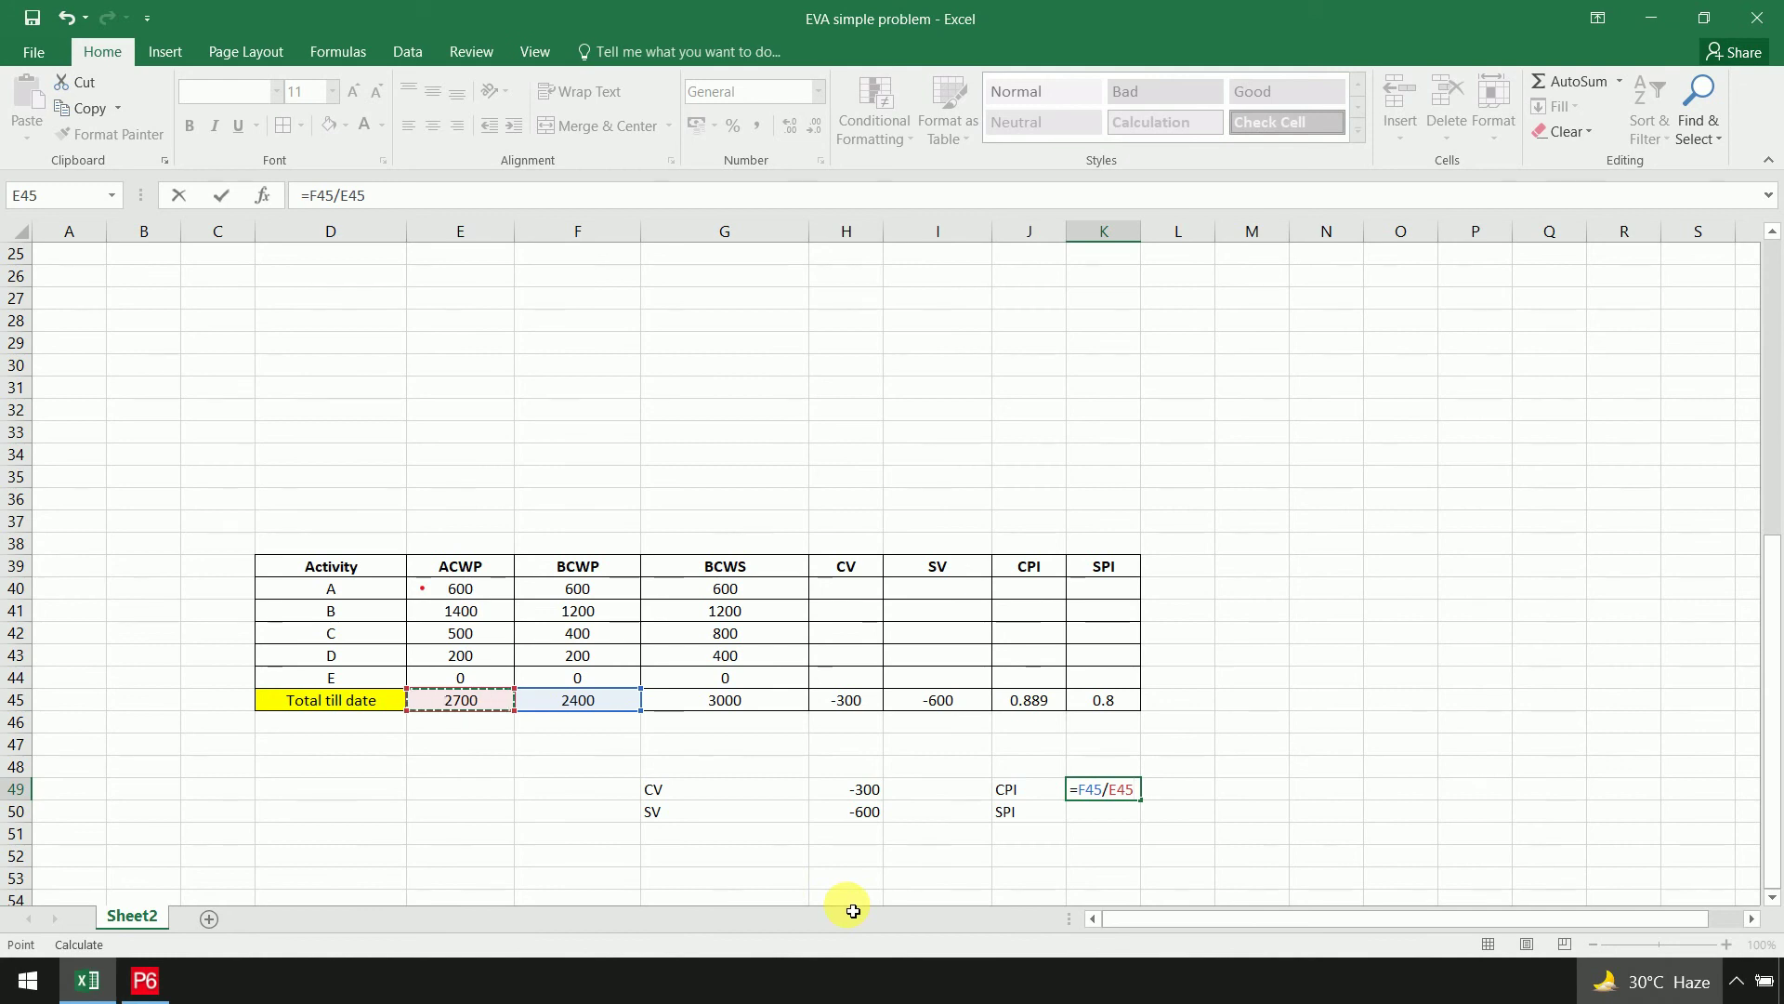
key(Return)
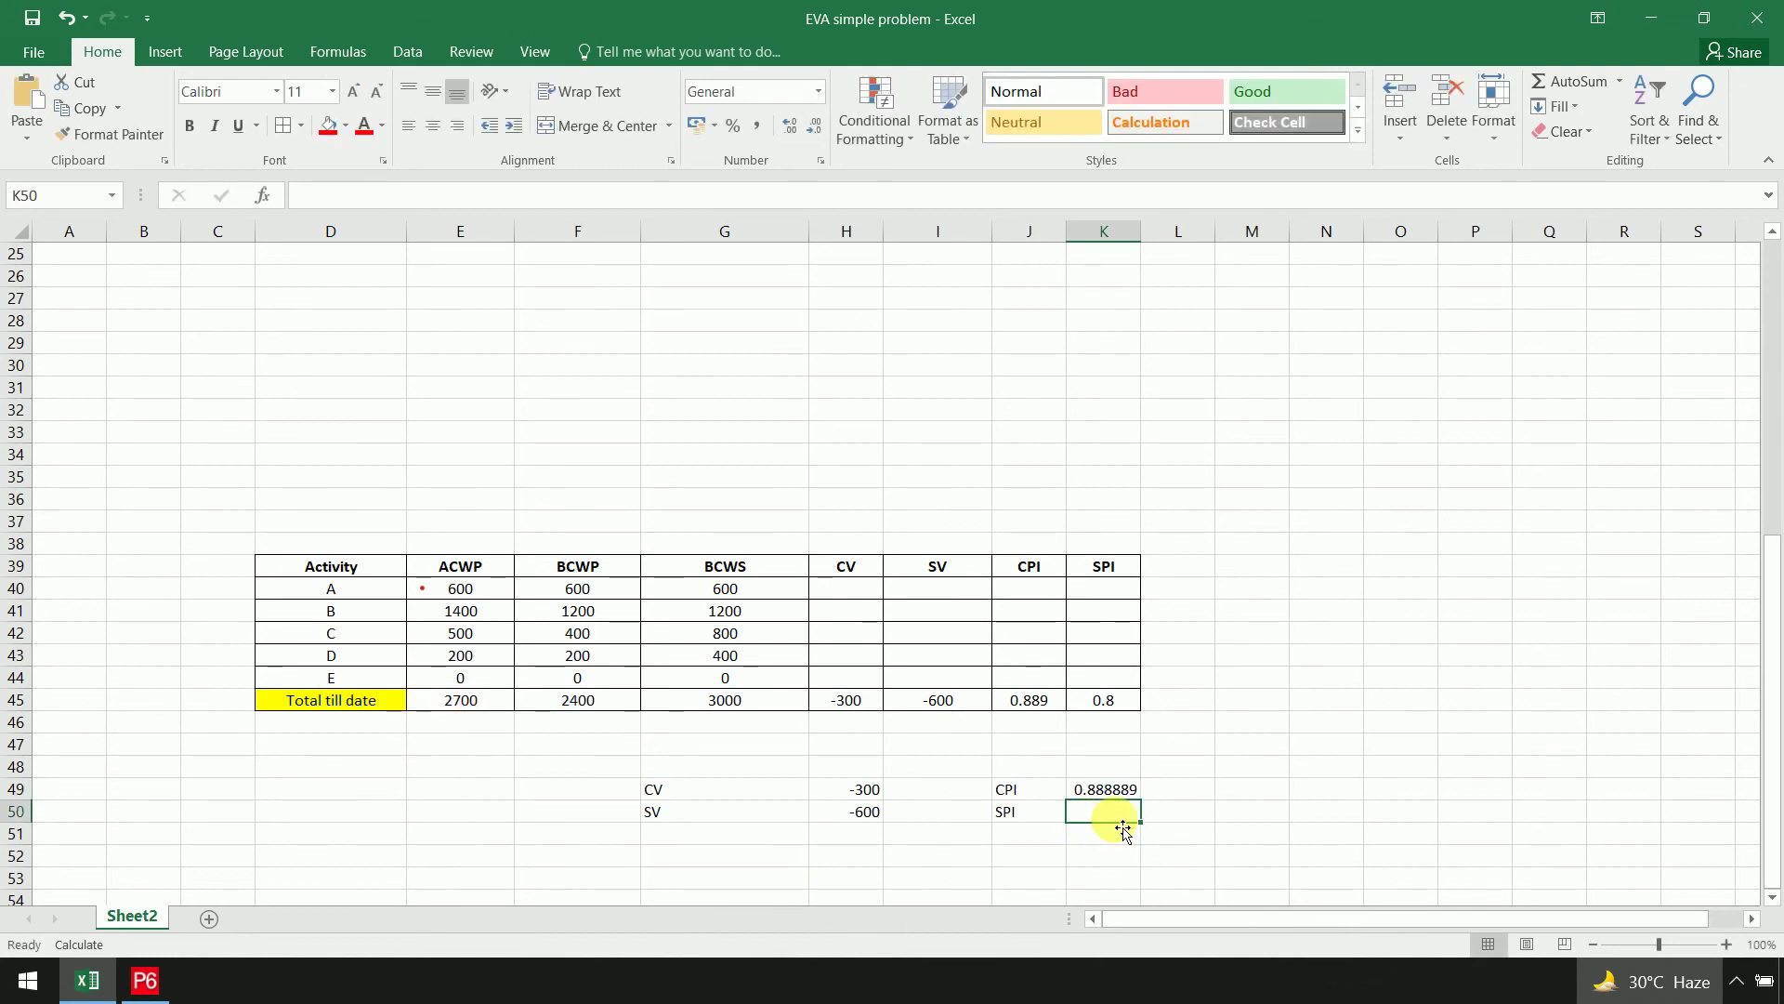
Enter the SPI formula =F45/G45 (0.8), then check P6's cost variance of ₹300.00
text(=)
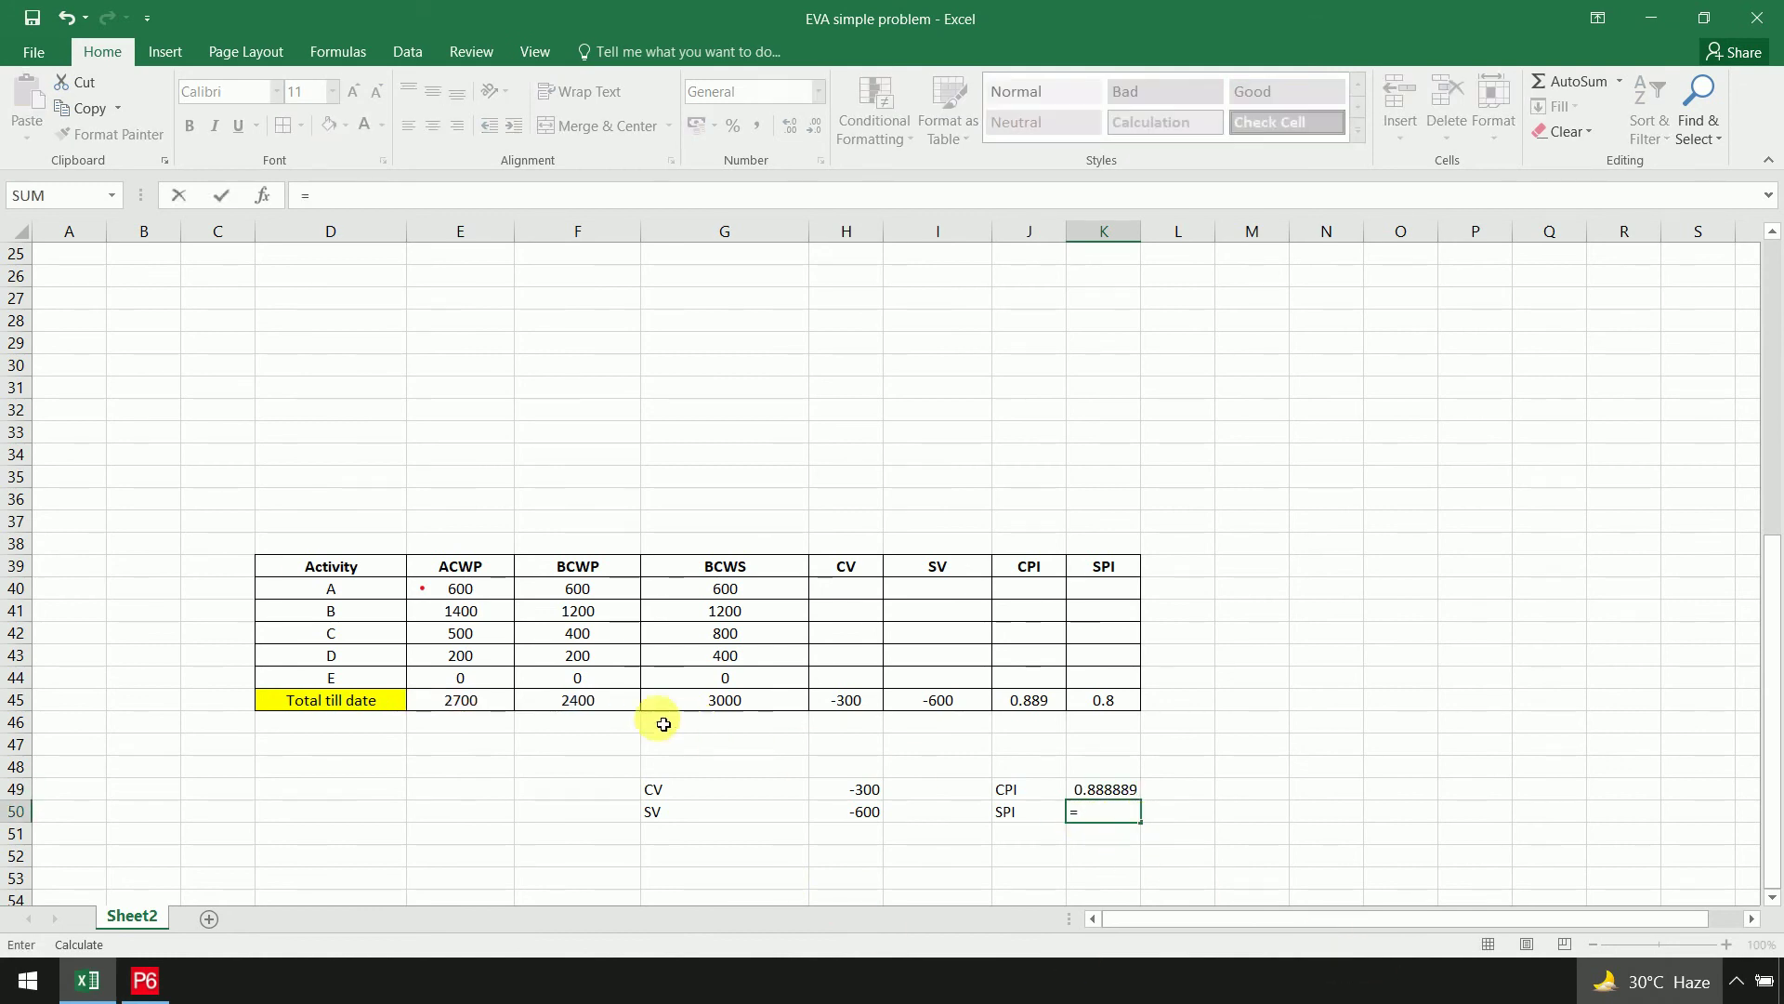
click(630, 705)
text(/)
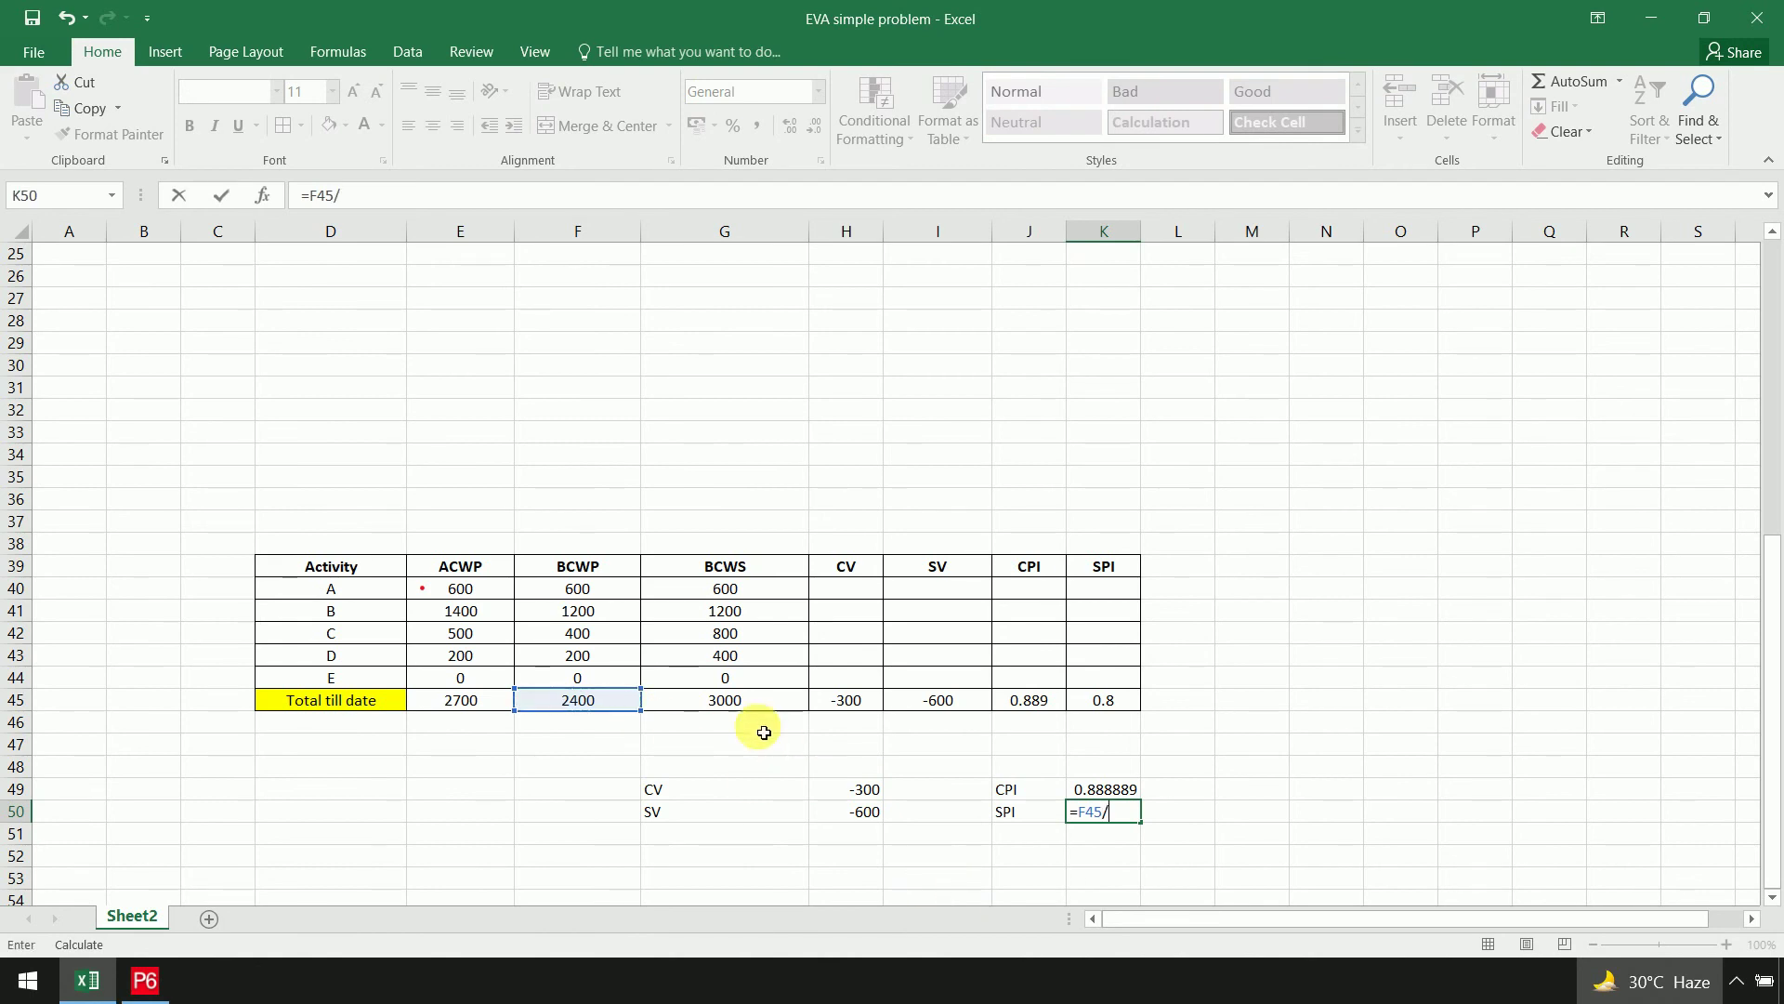
click(749, 701)
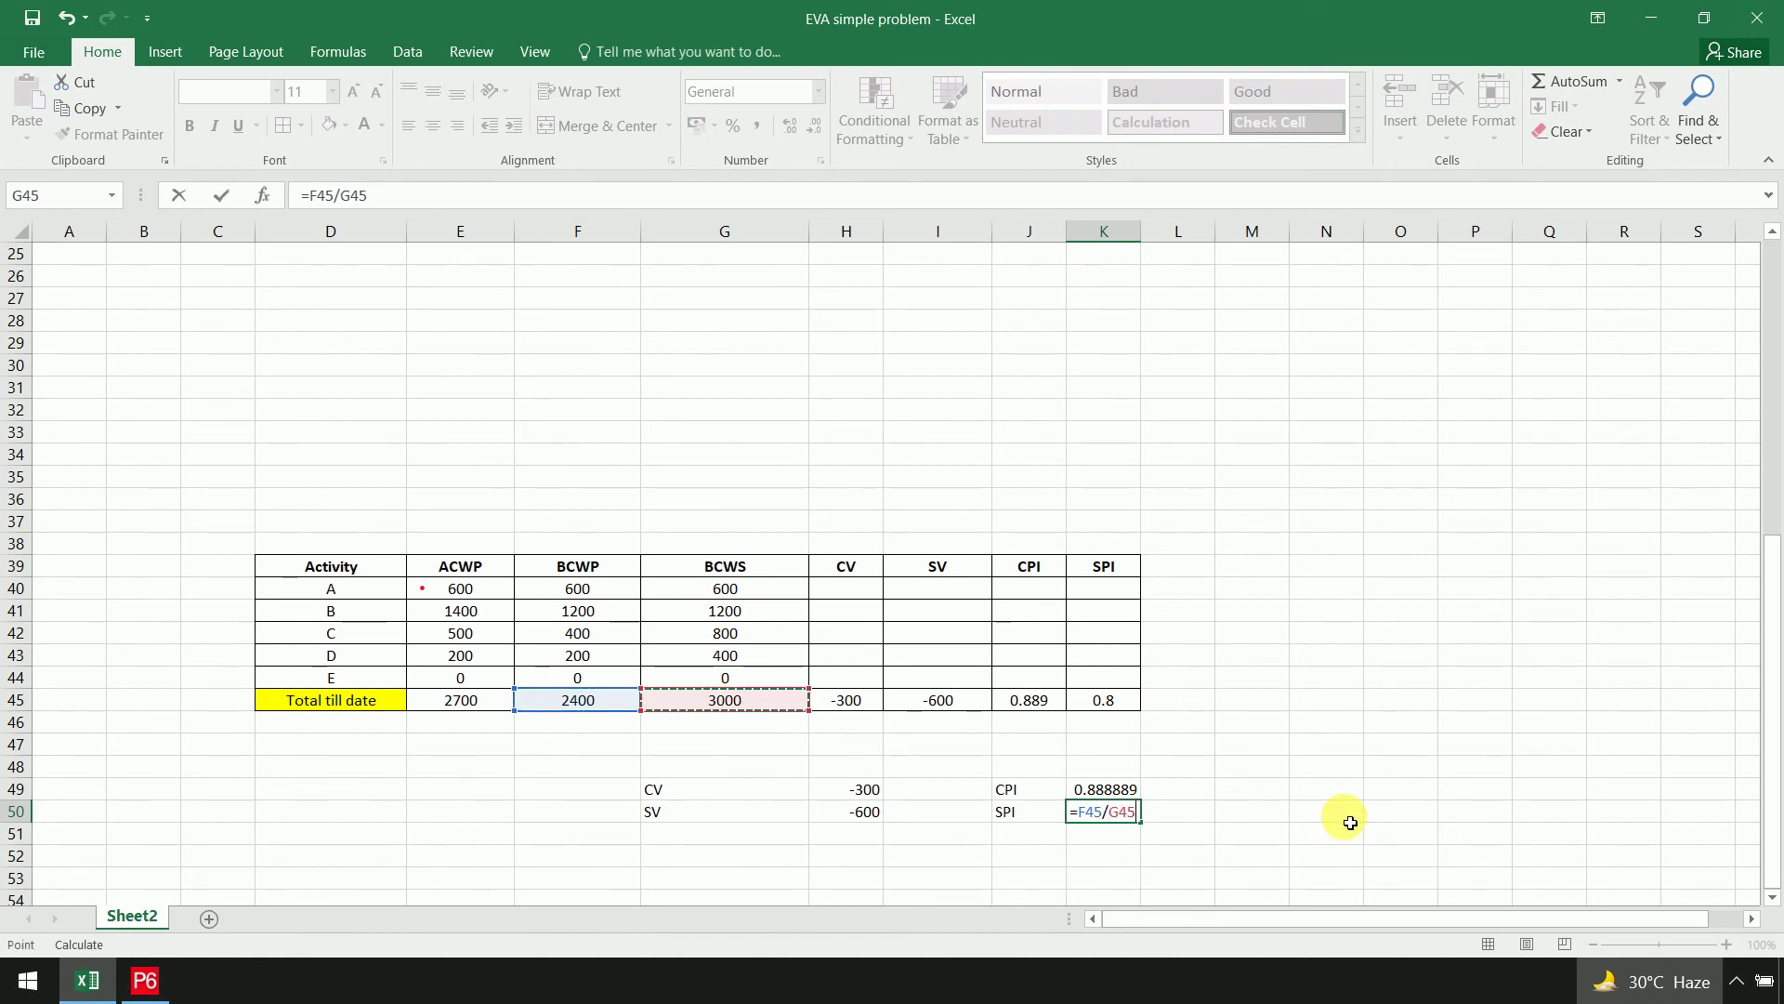
key(Return)
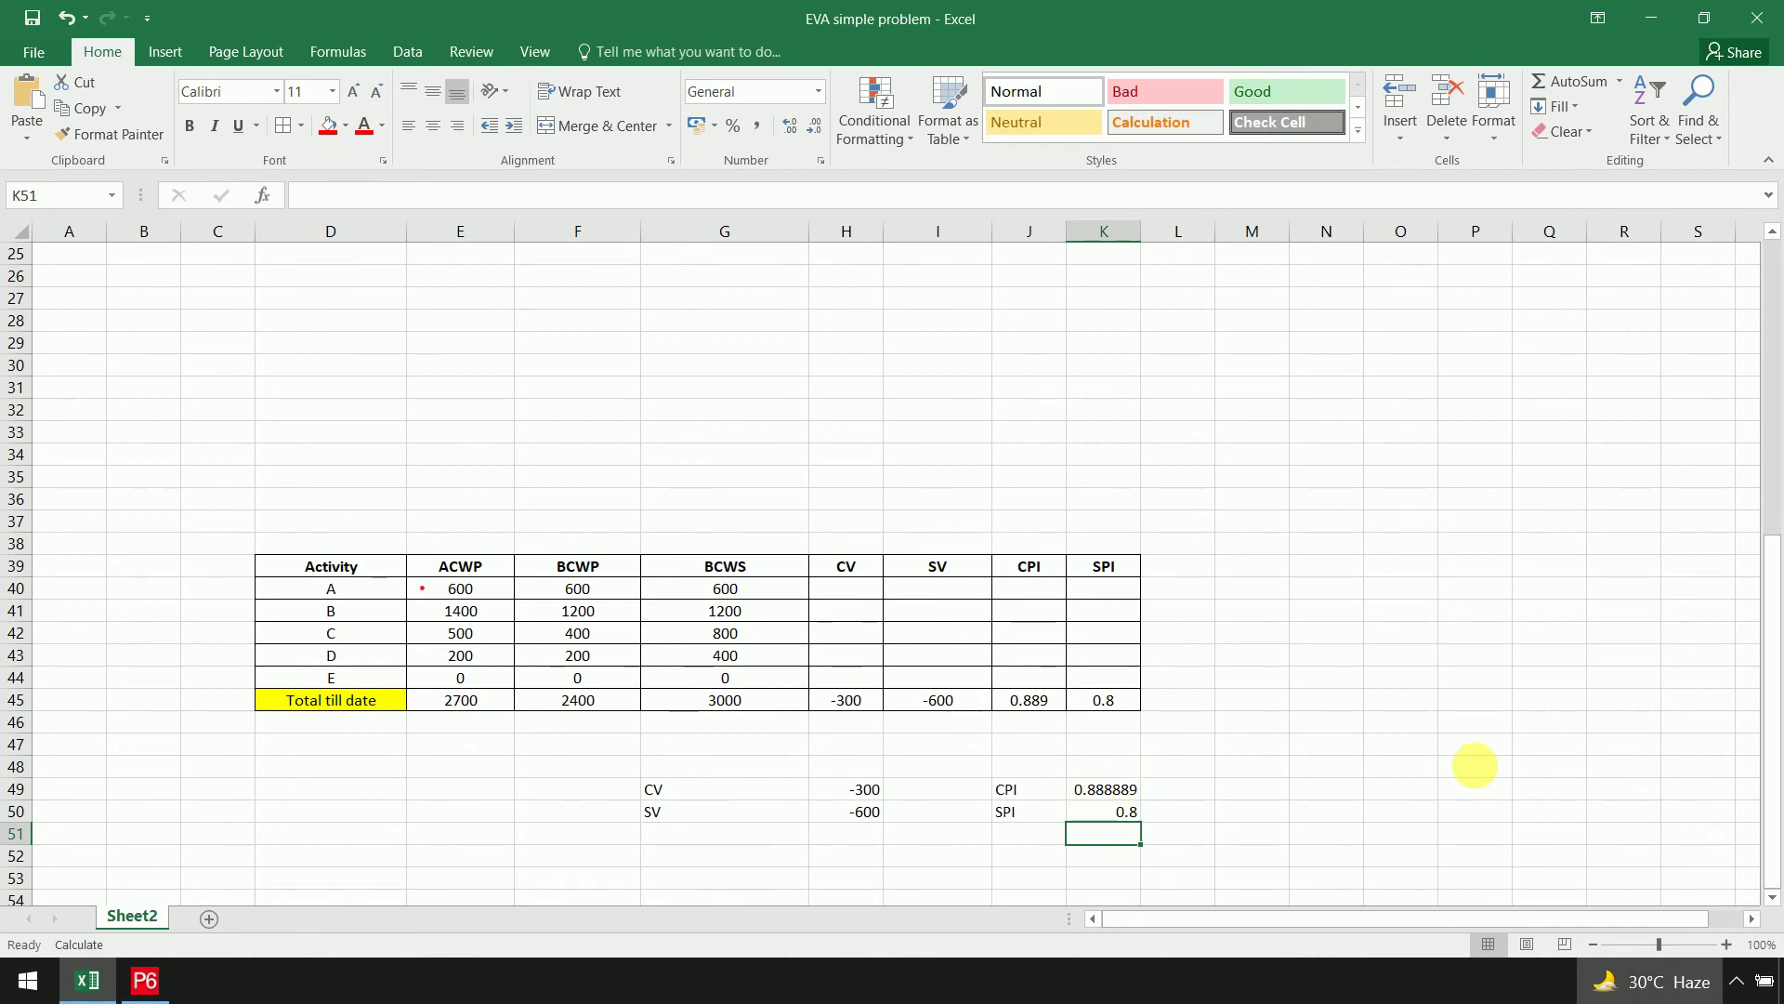
key(alt+Tab)
click(1115, 269)
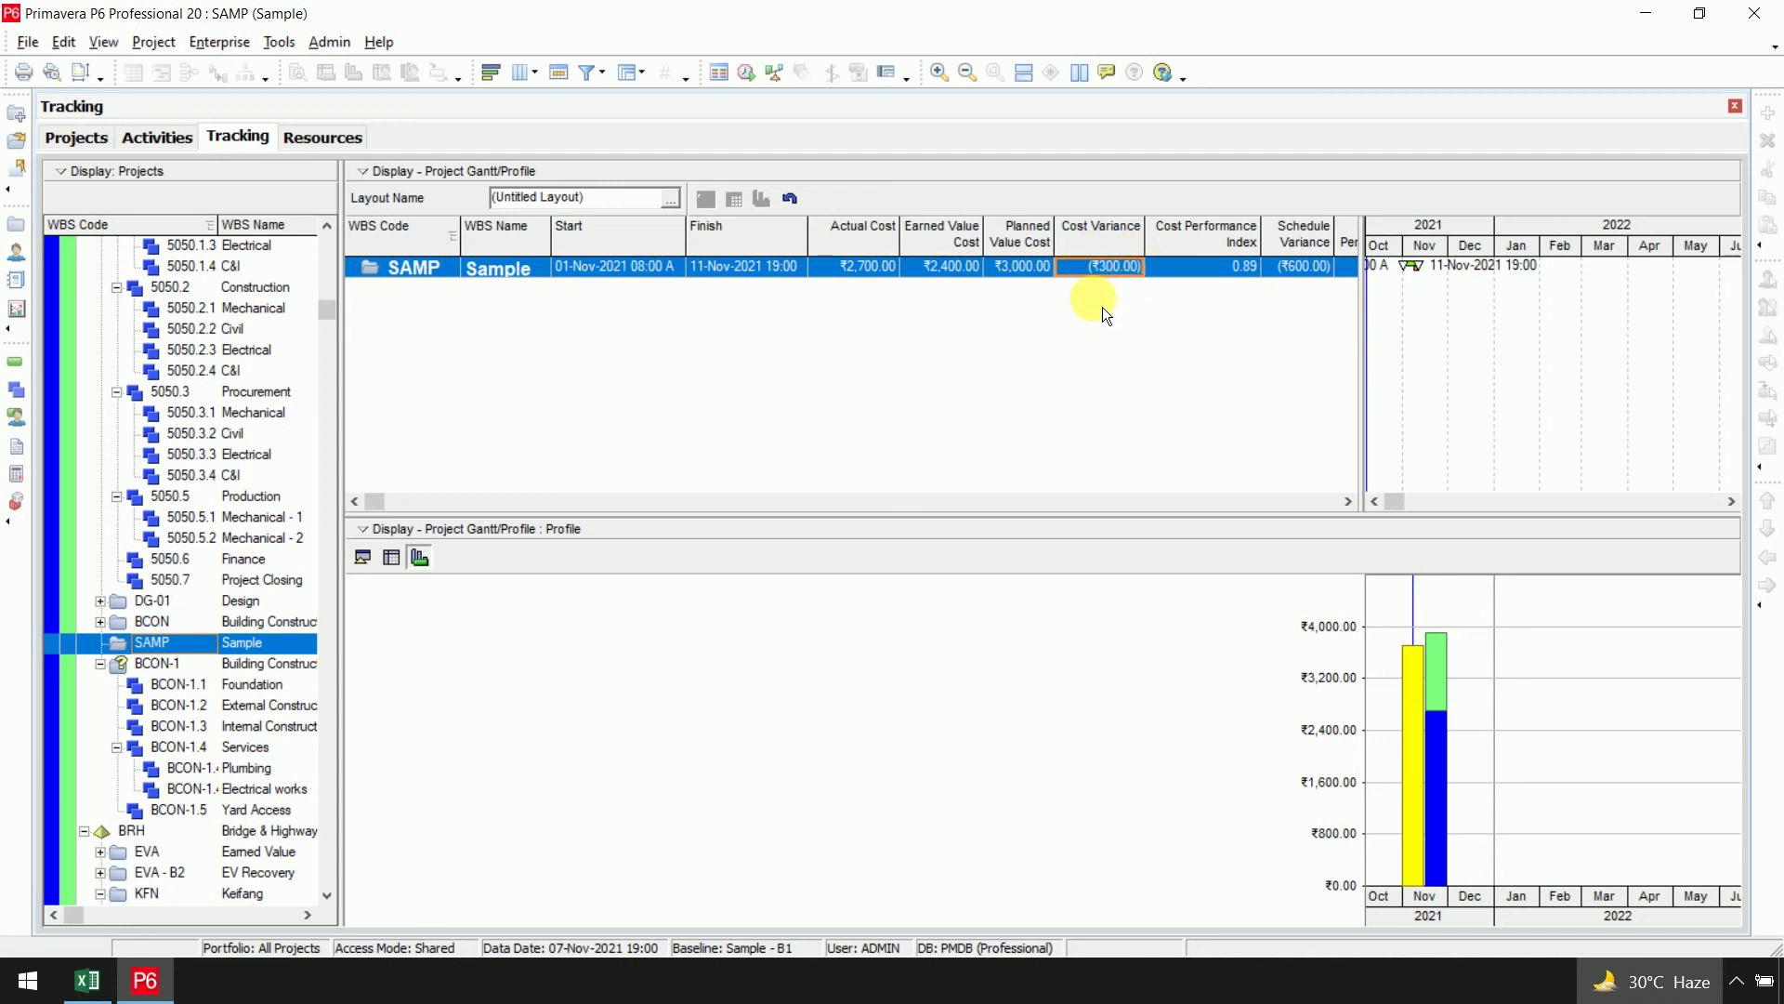
click(1234, 269)
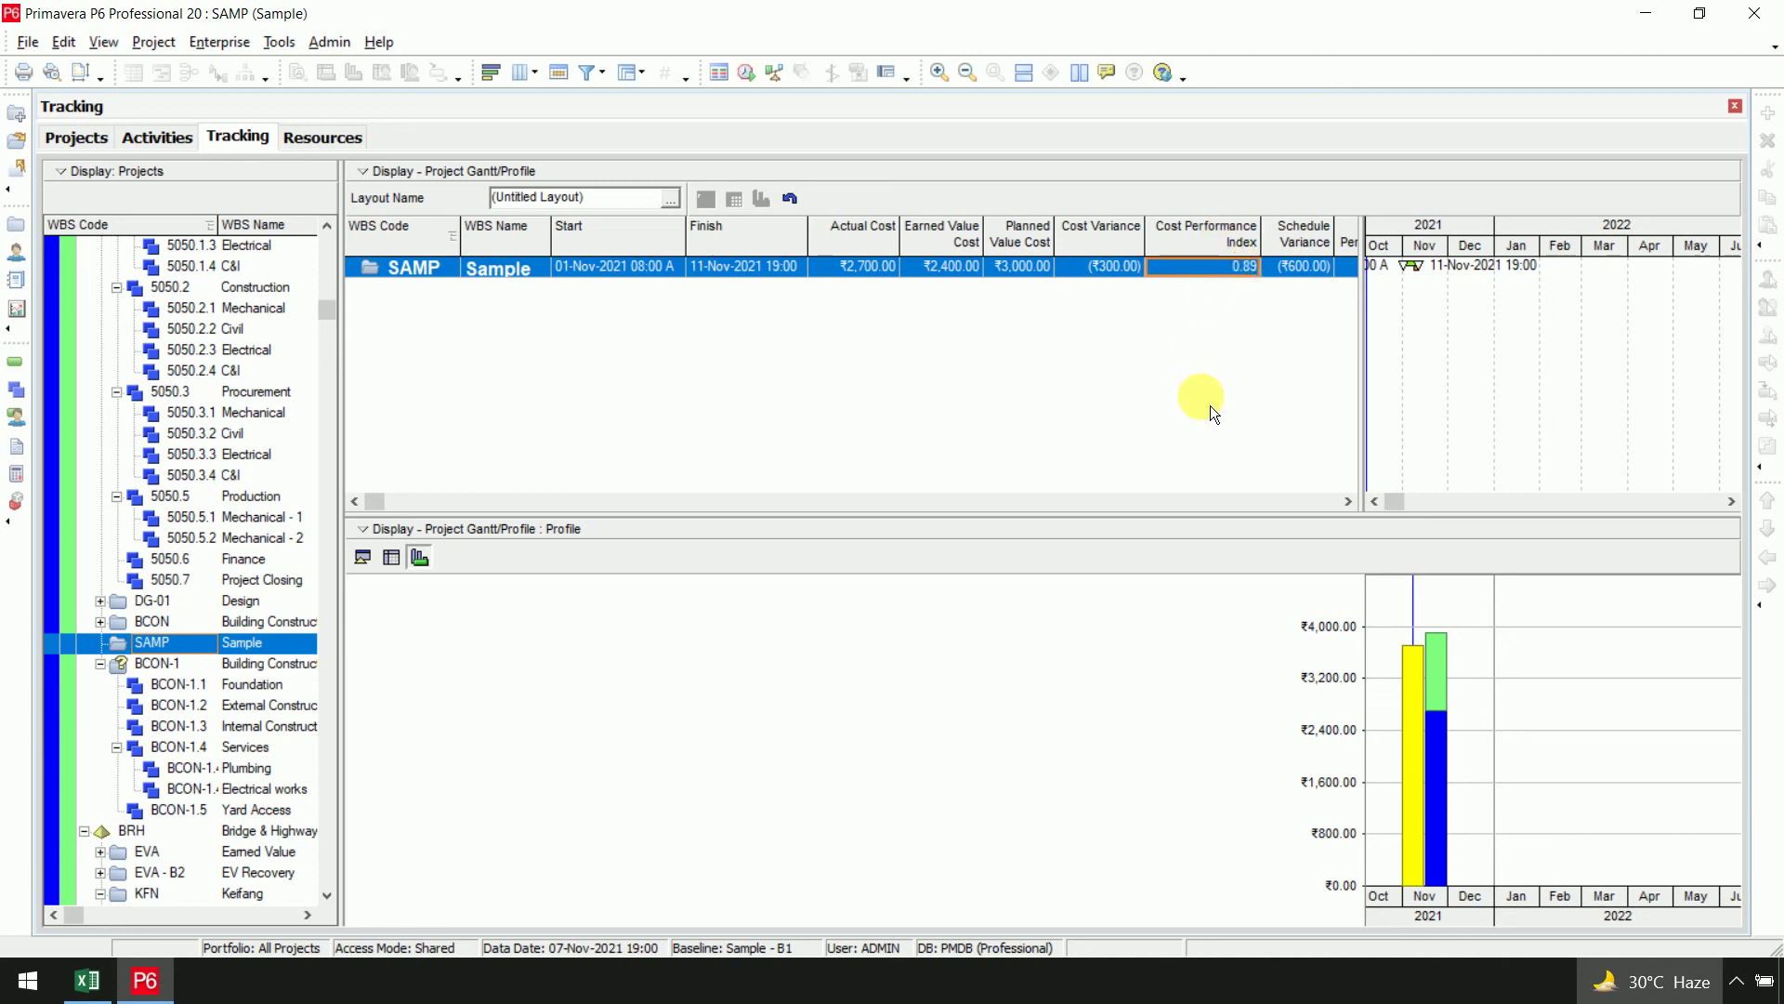
click(1347, 502)
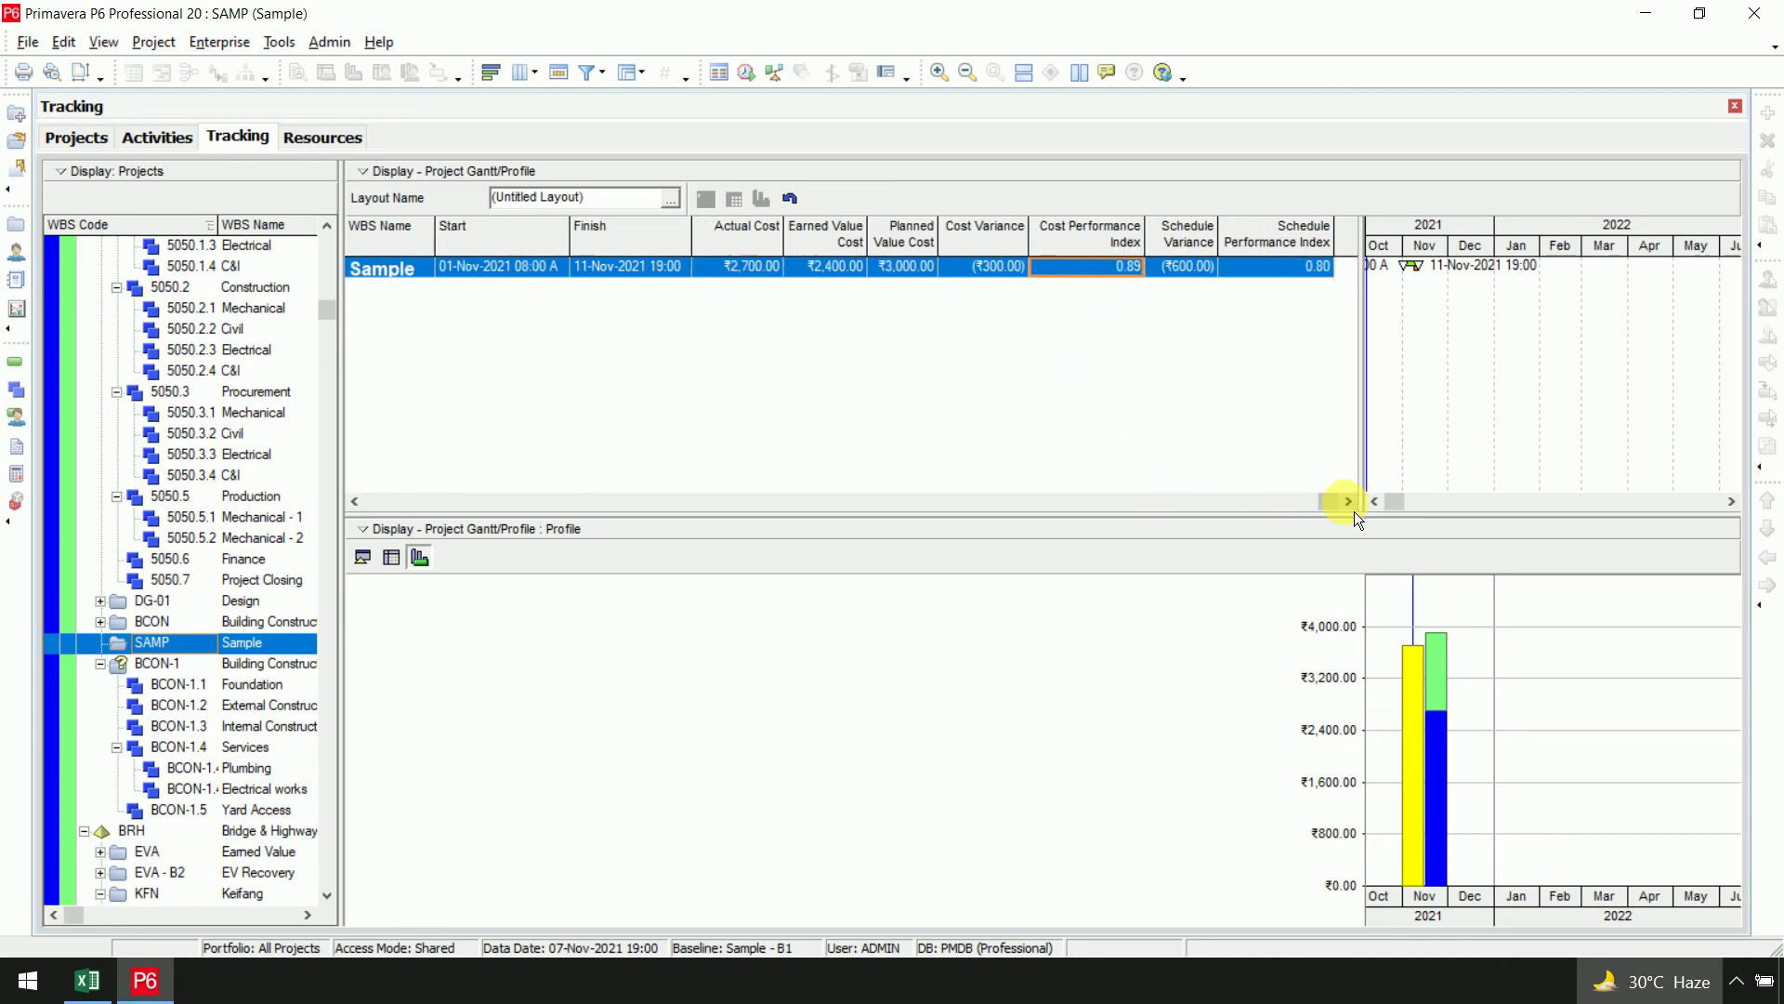
click(1213, 272)
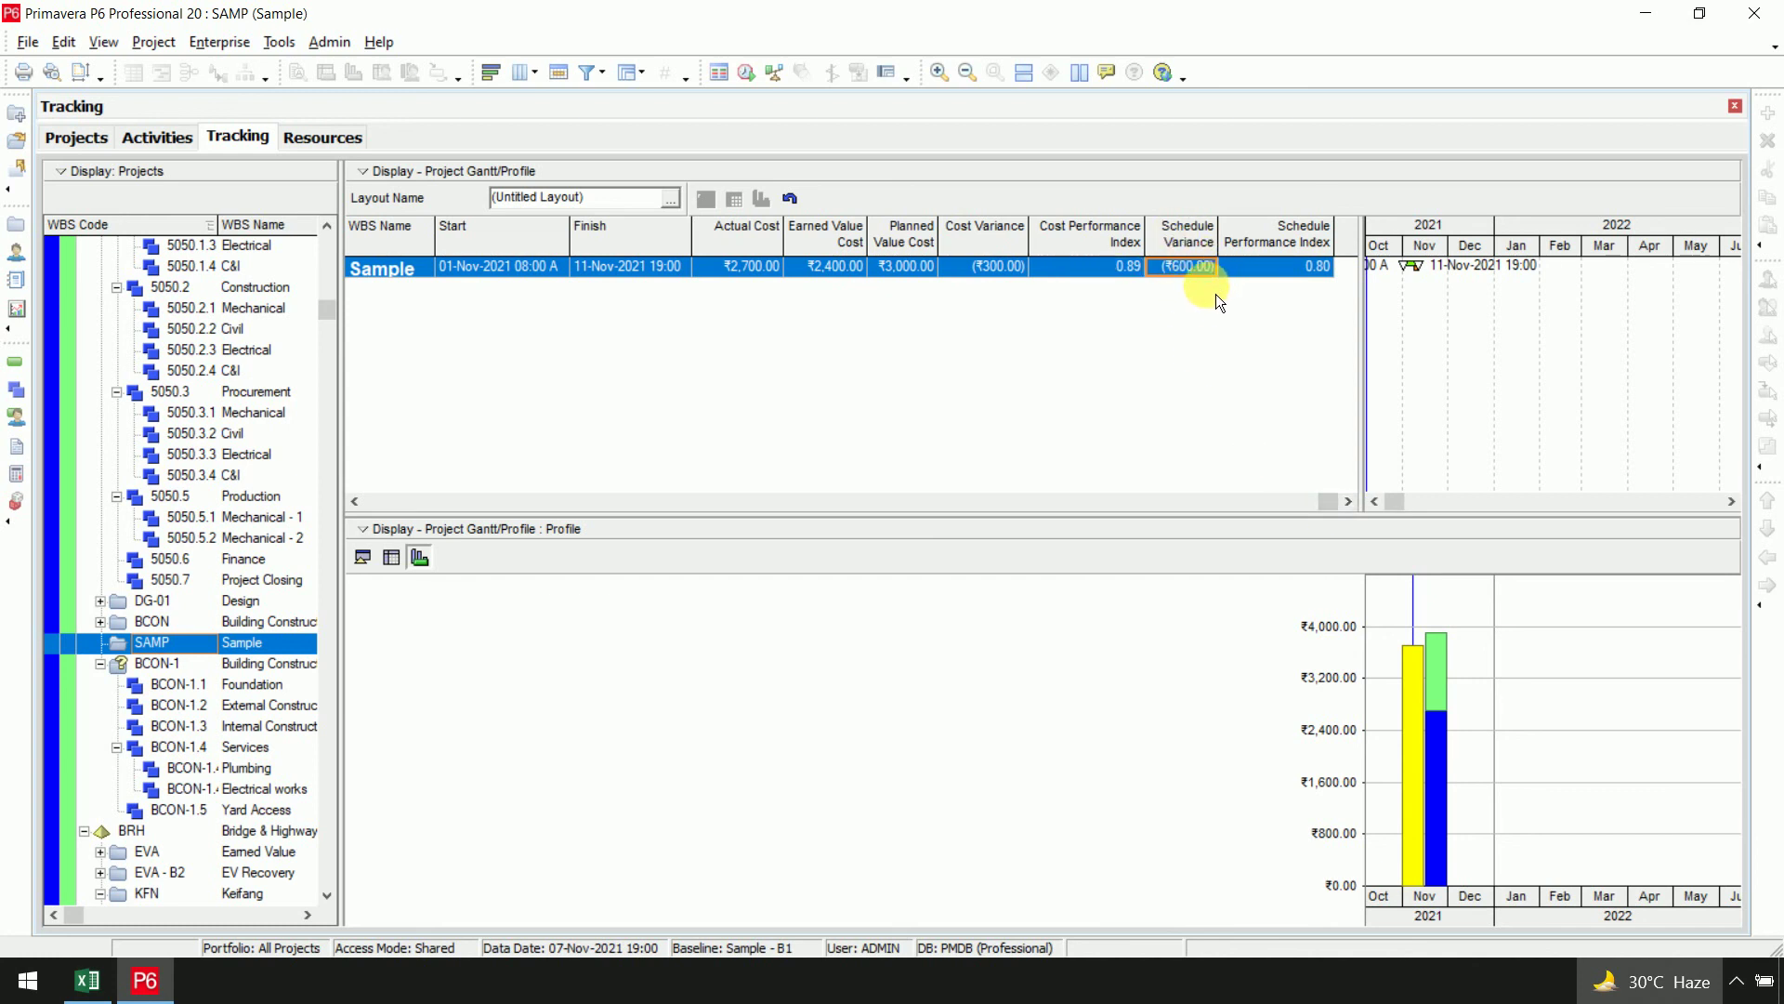
click(1292, 269)
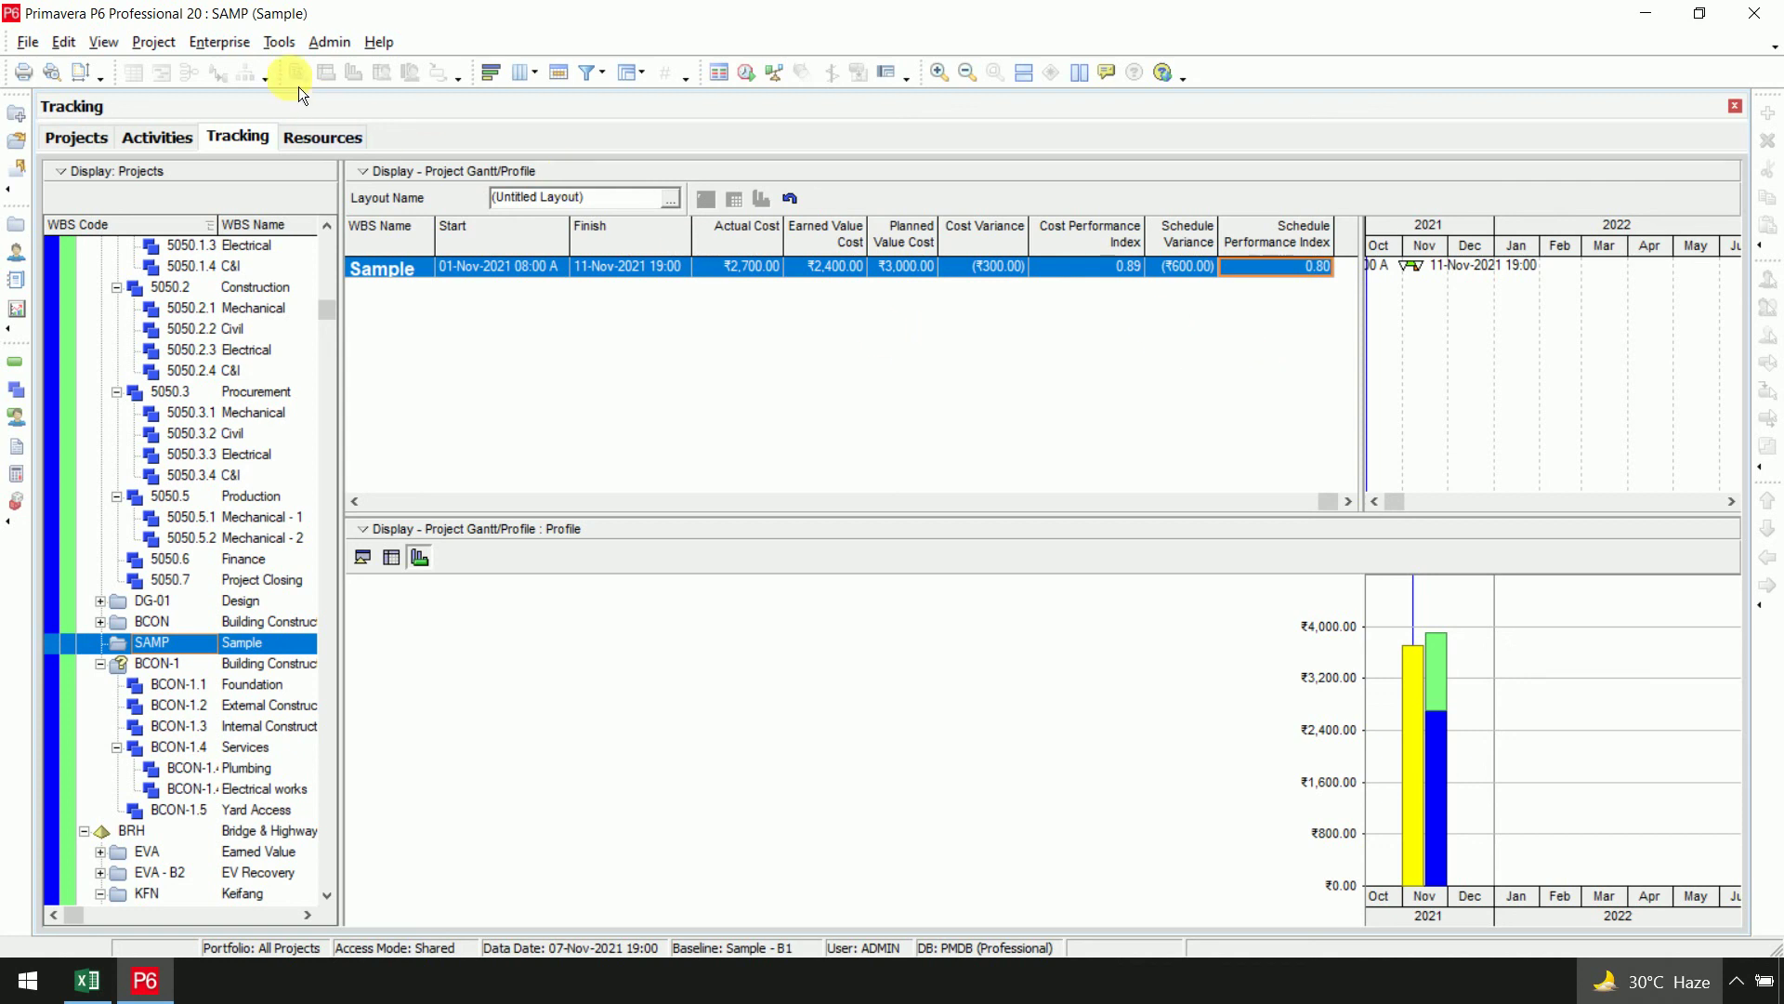
Open the Reports window and right-click the Cost group's AC-01 Activity Earned Value report
click(279, 42)
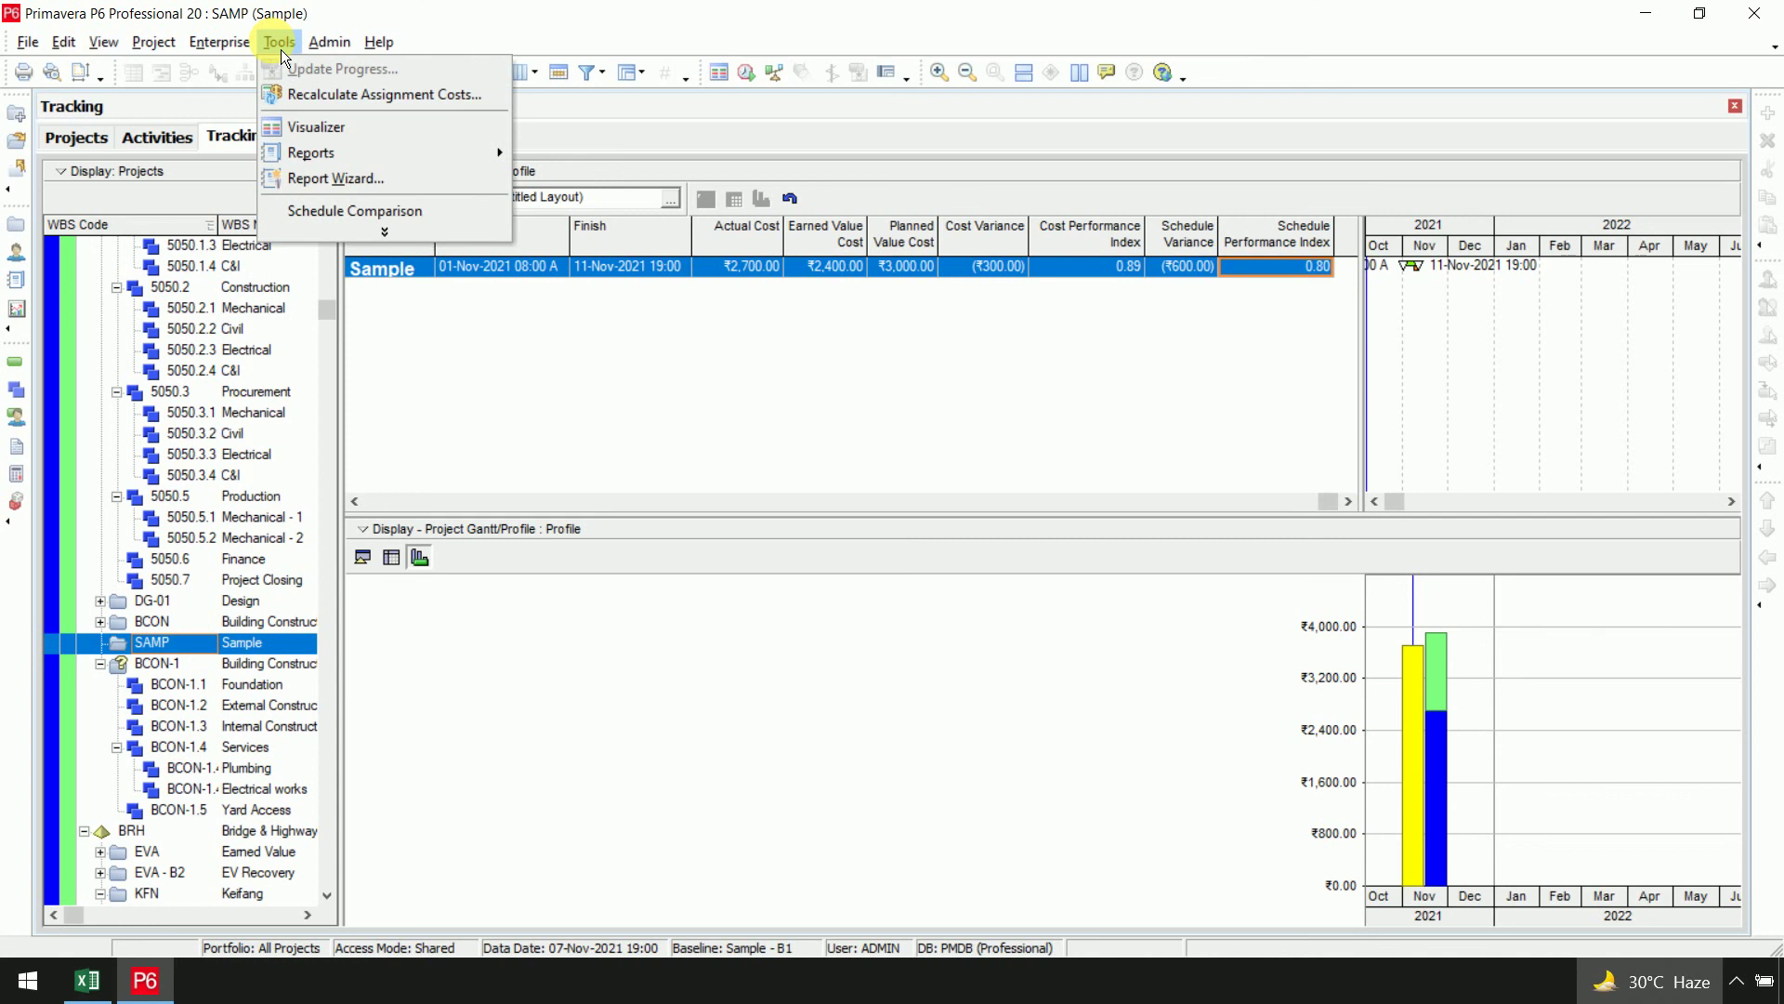
mouse_move(448, 156)
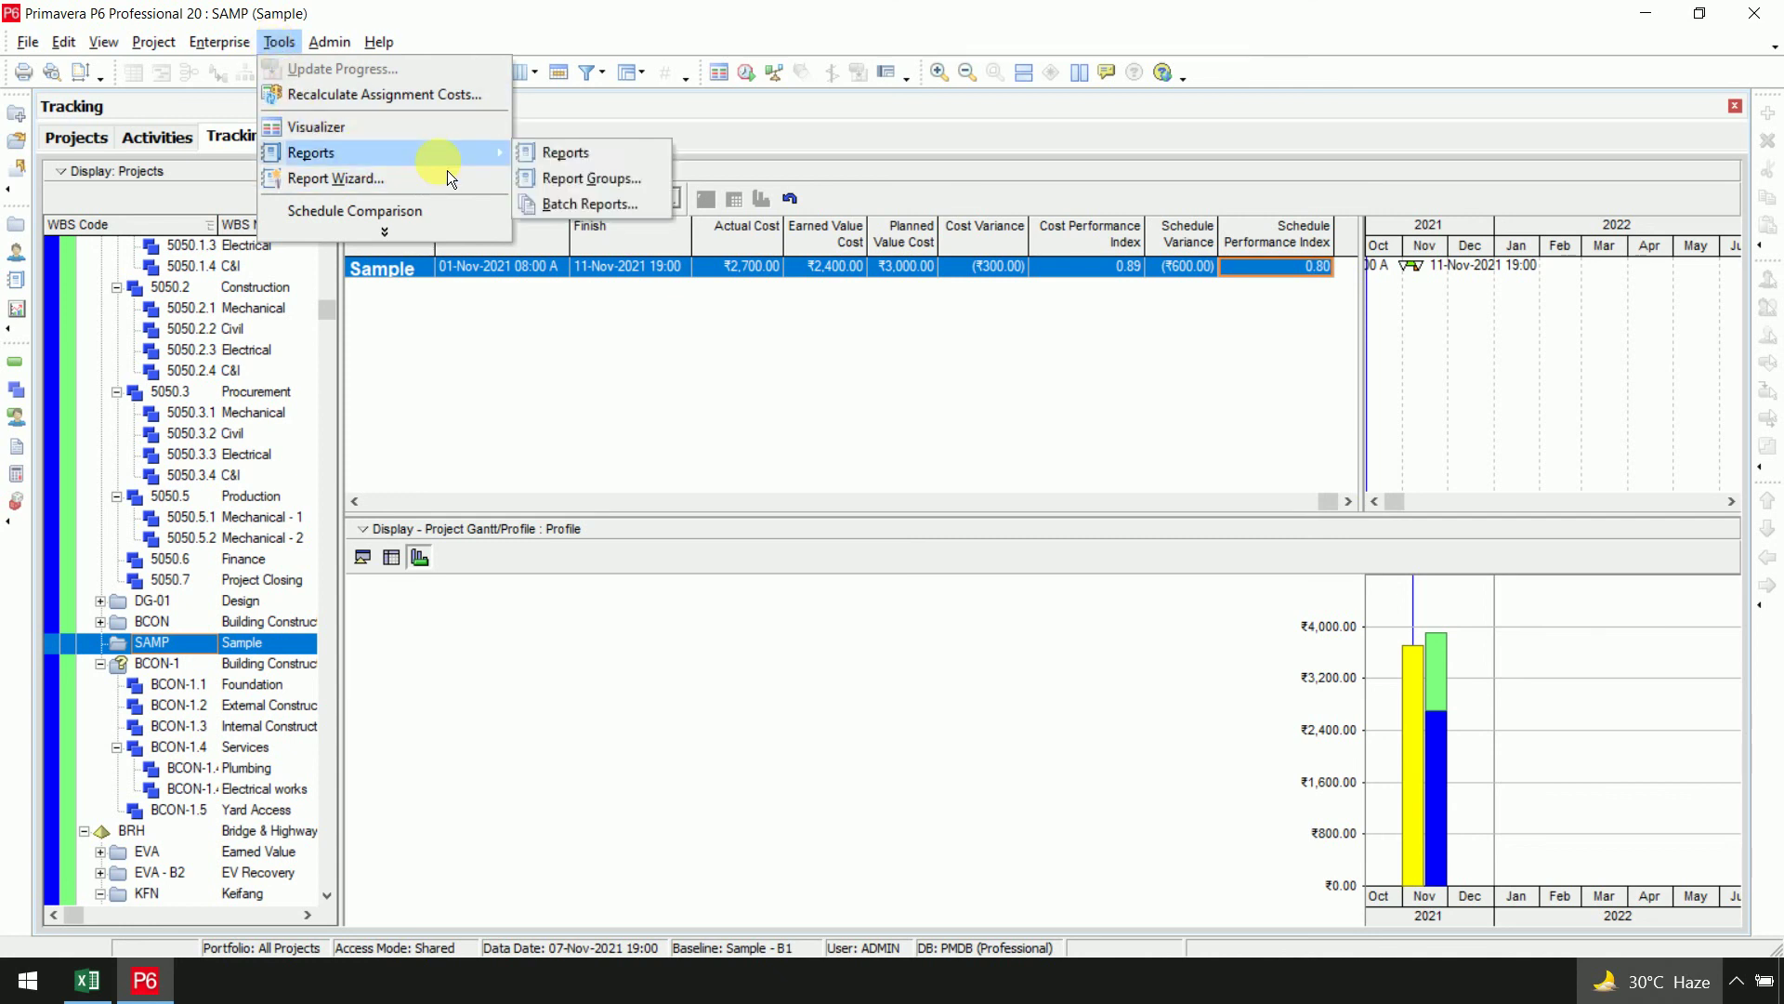
click(568, 154)
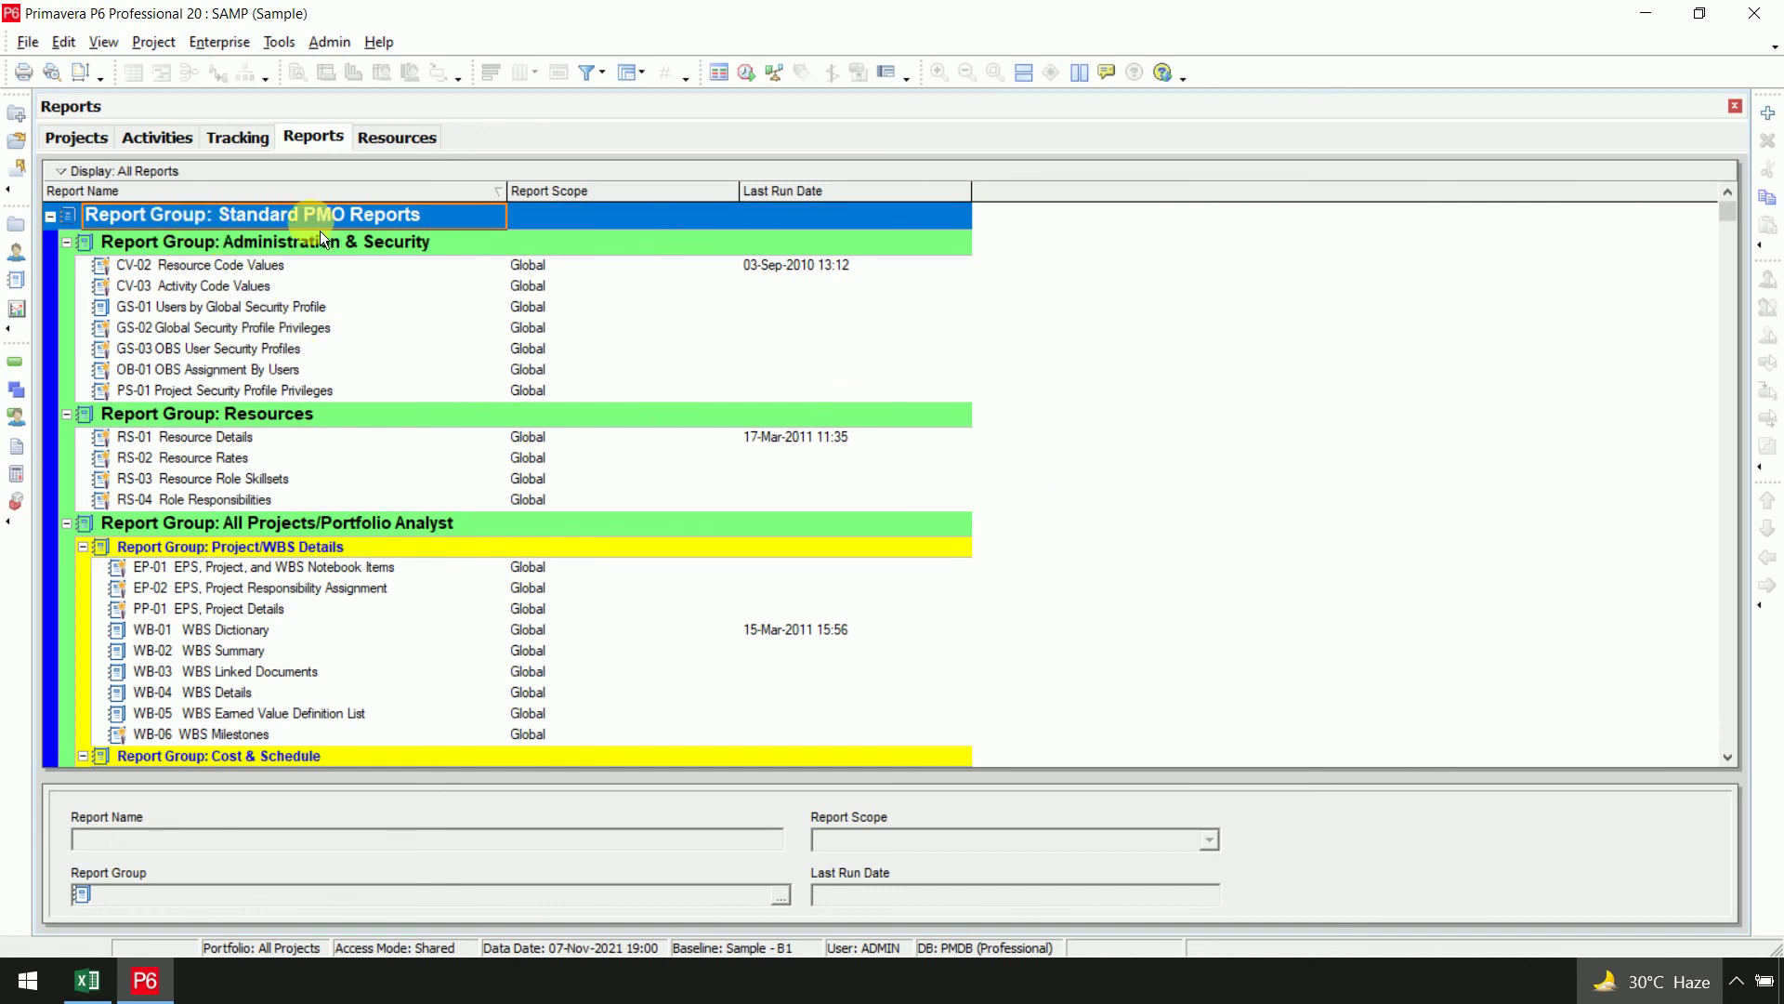
scroll(389, 393, down, 10)
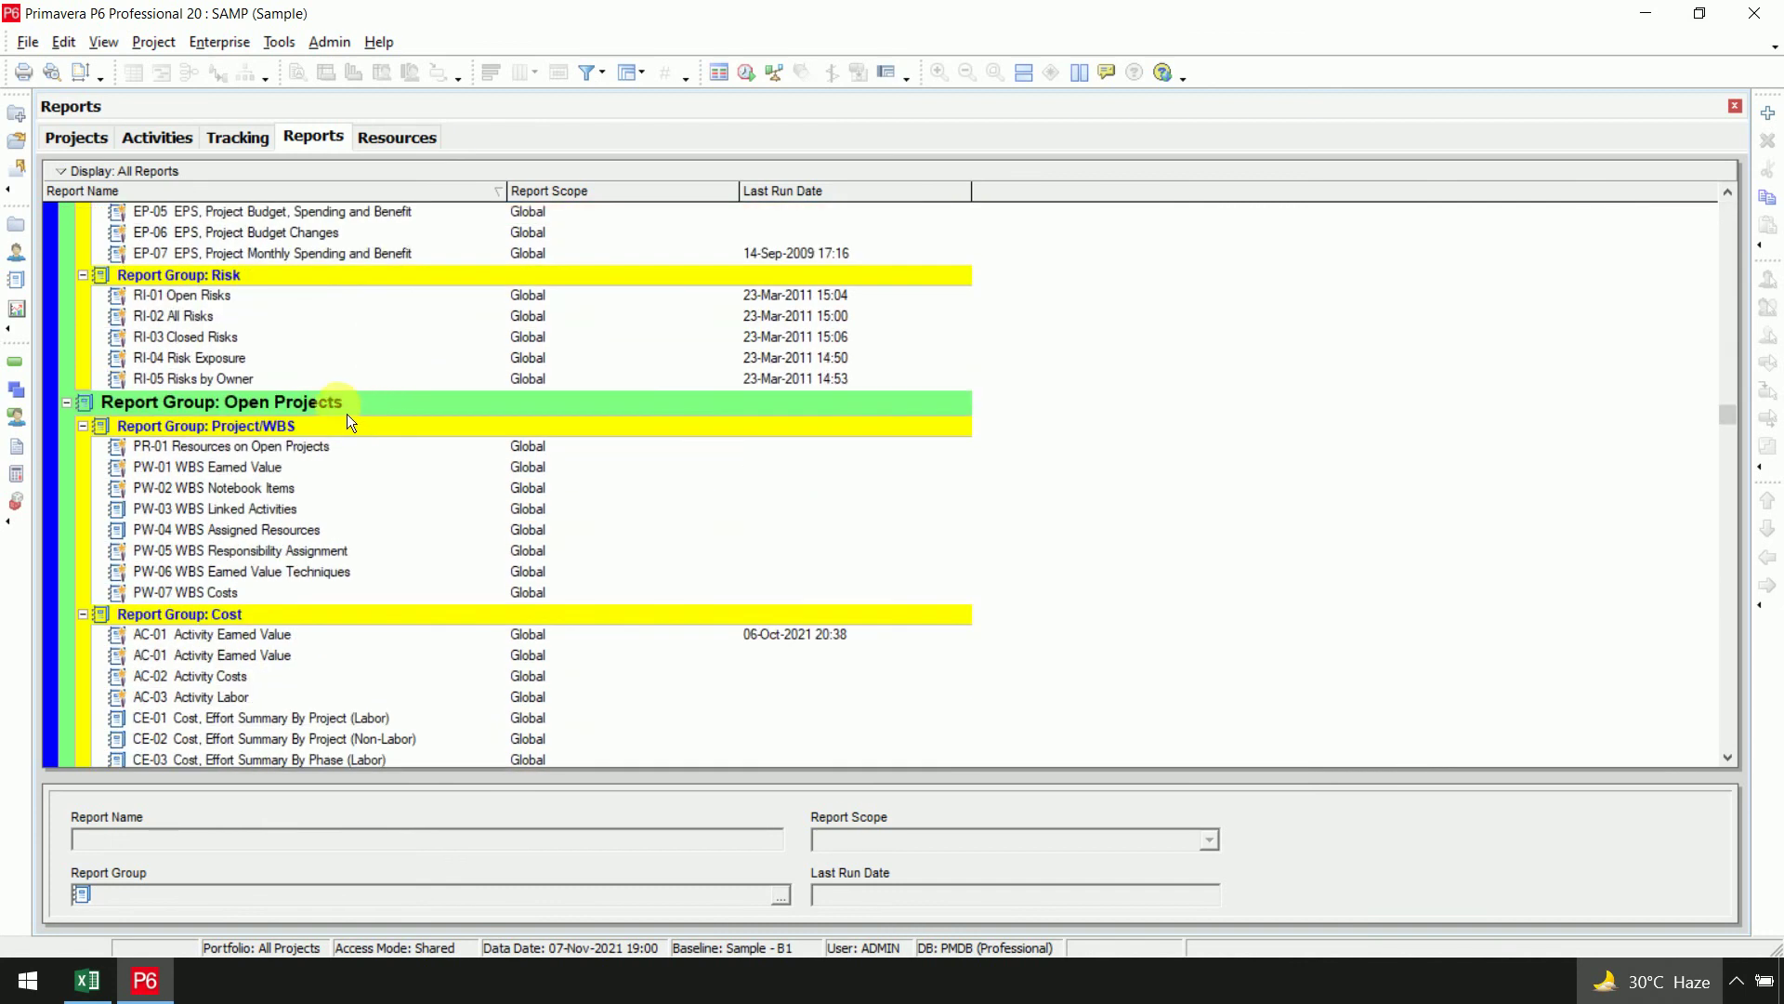
scroll(309, 410, down, 3)
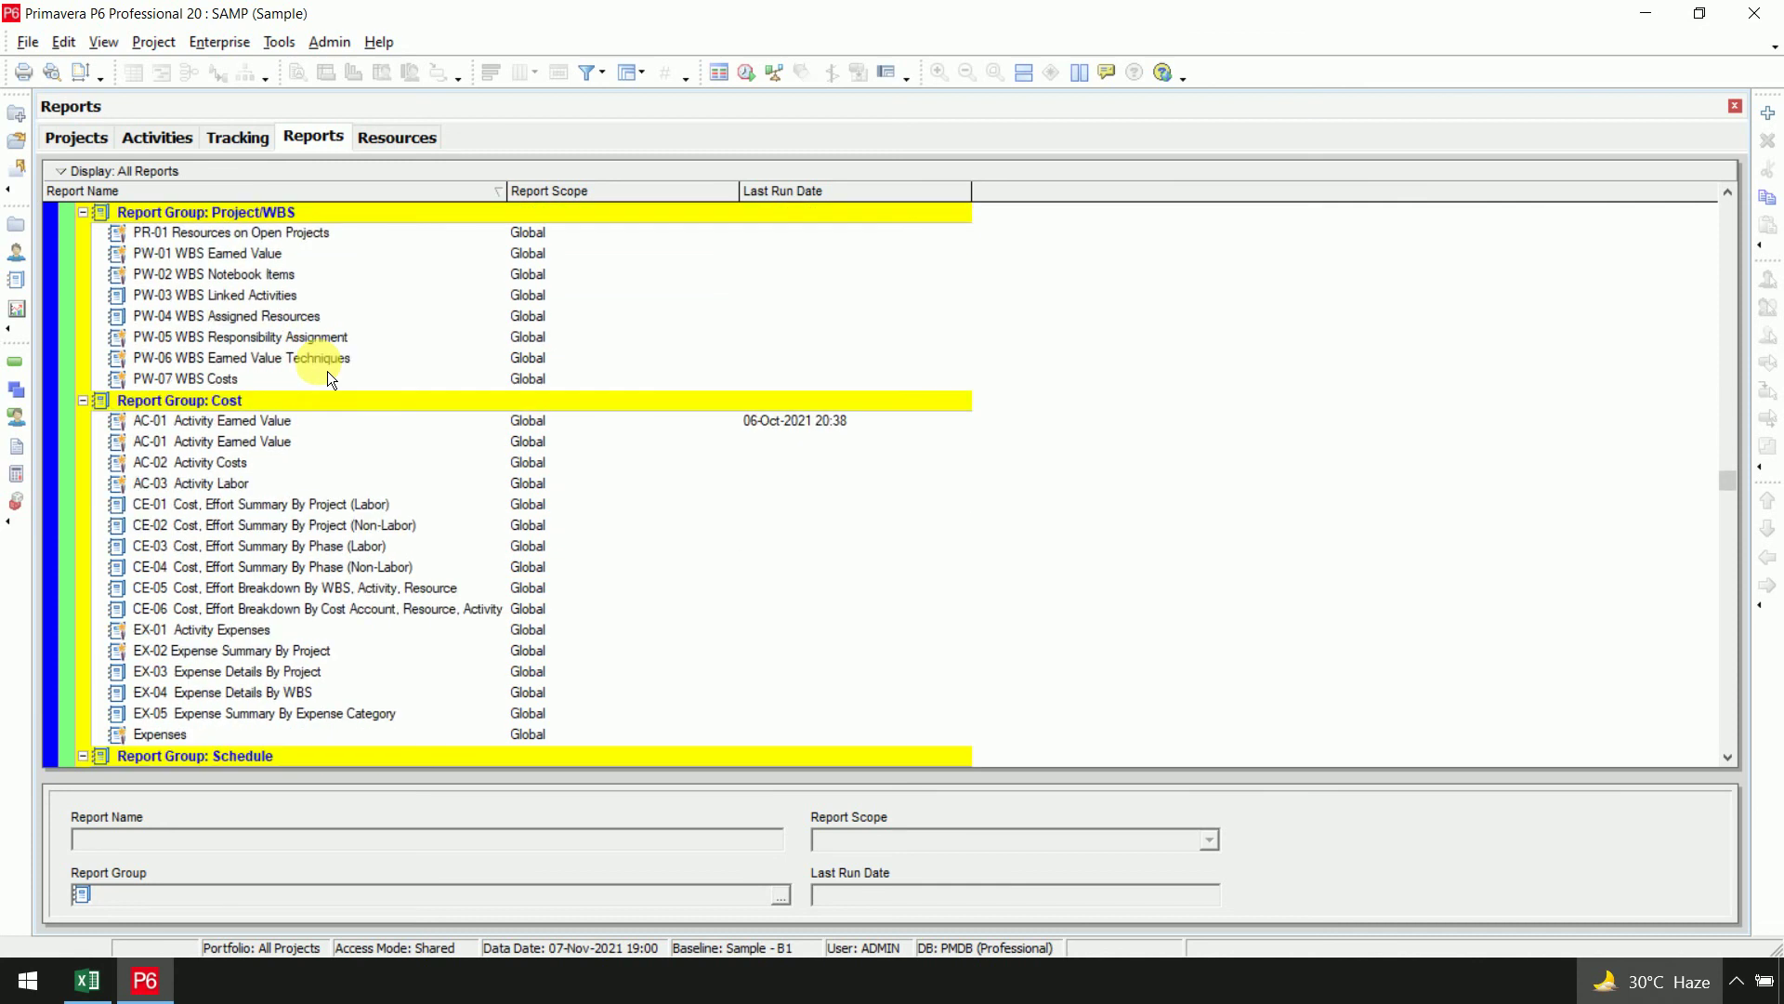
click(267, 430)
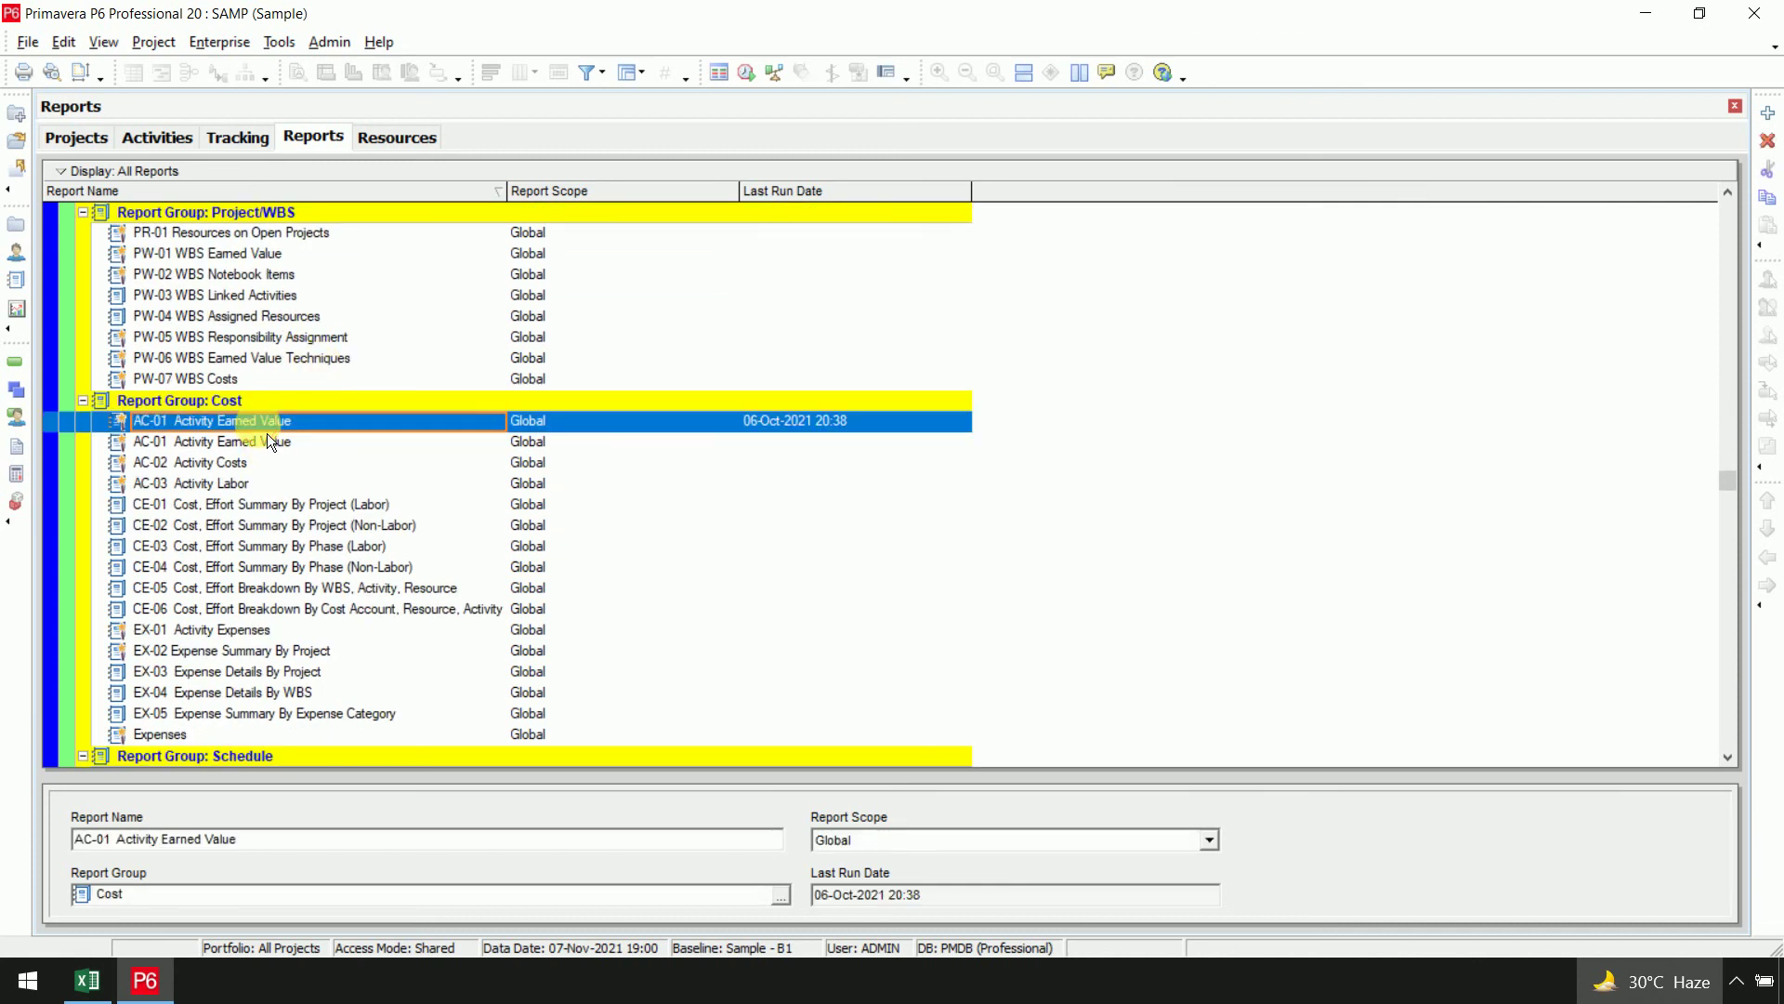
right_click(269, 441)
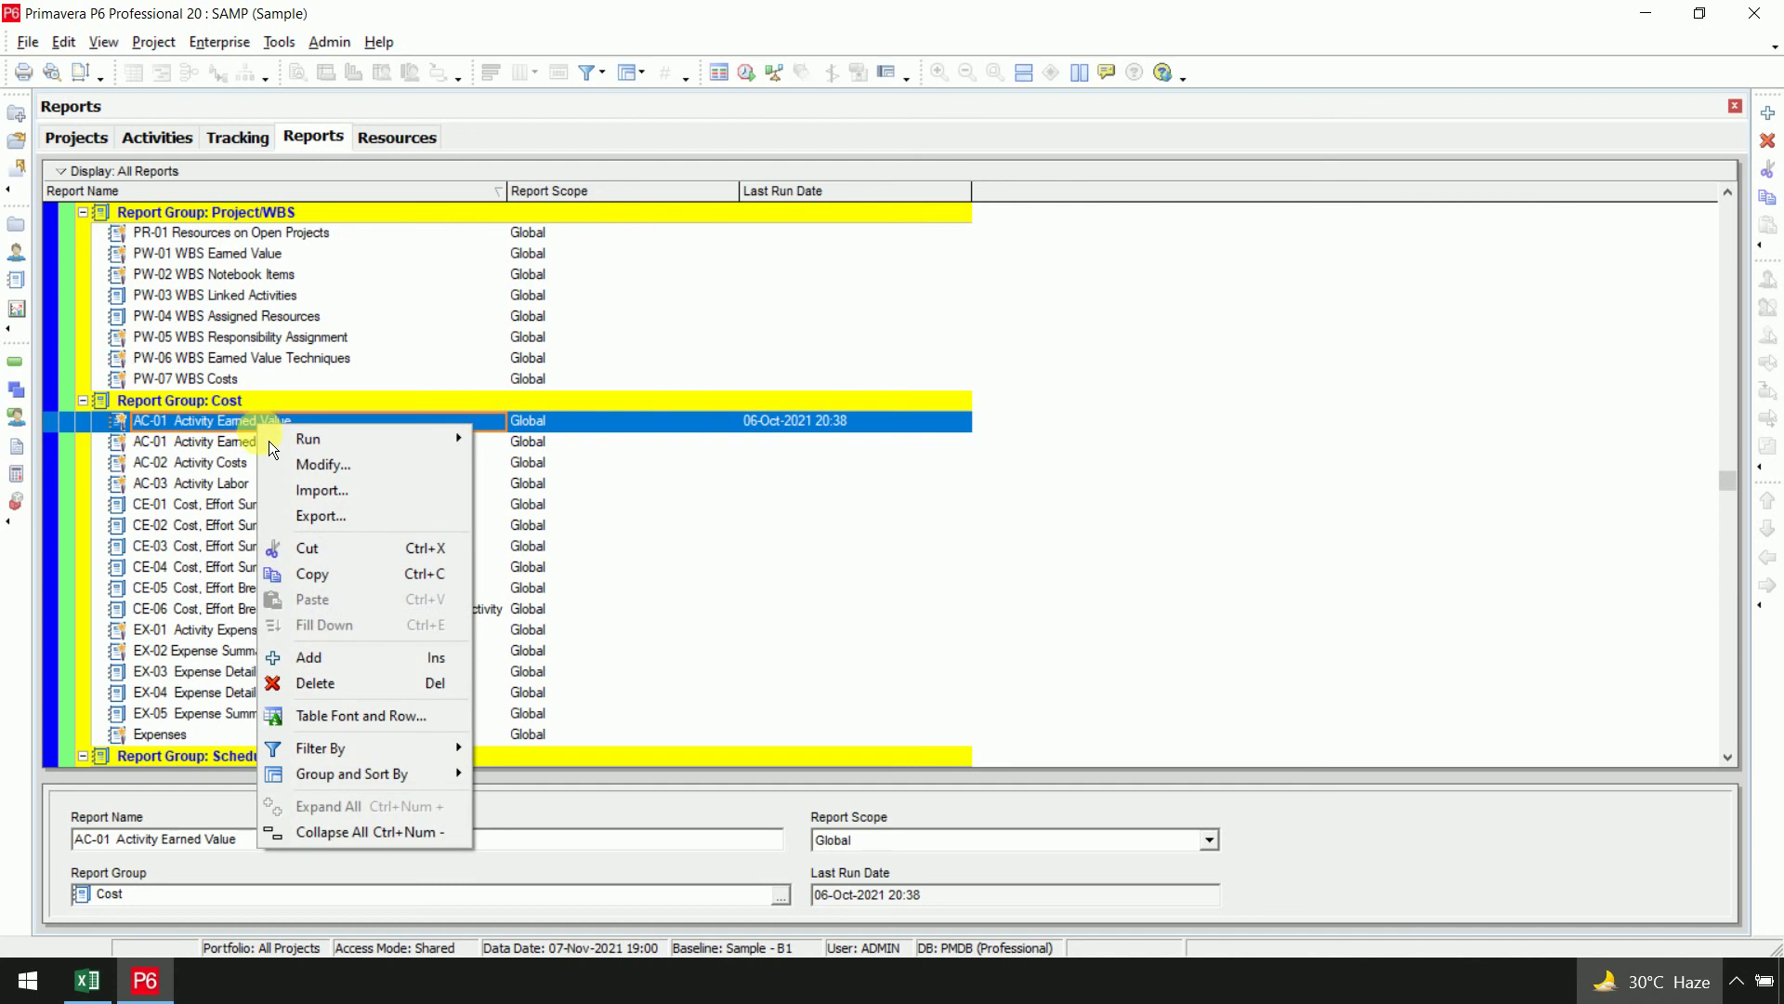
Modify AC-01 and rerun its wizard from the current screen, keeping Activities as the subject area
click(299, 467)
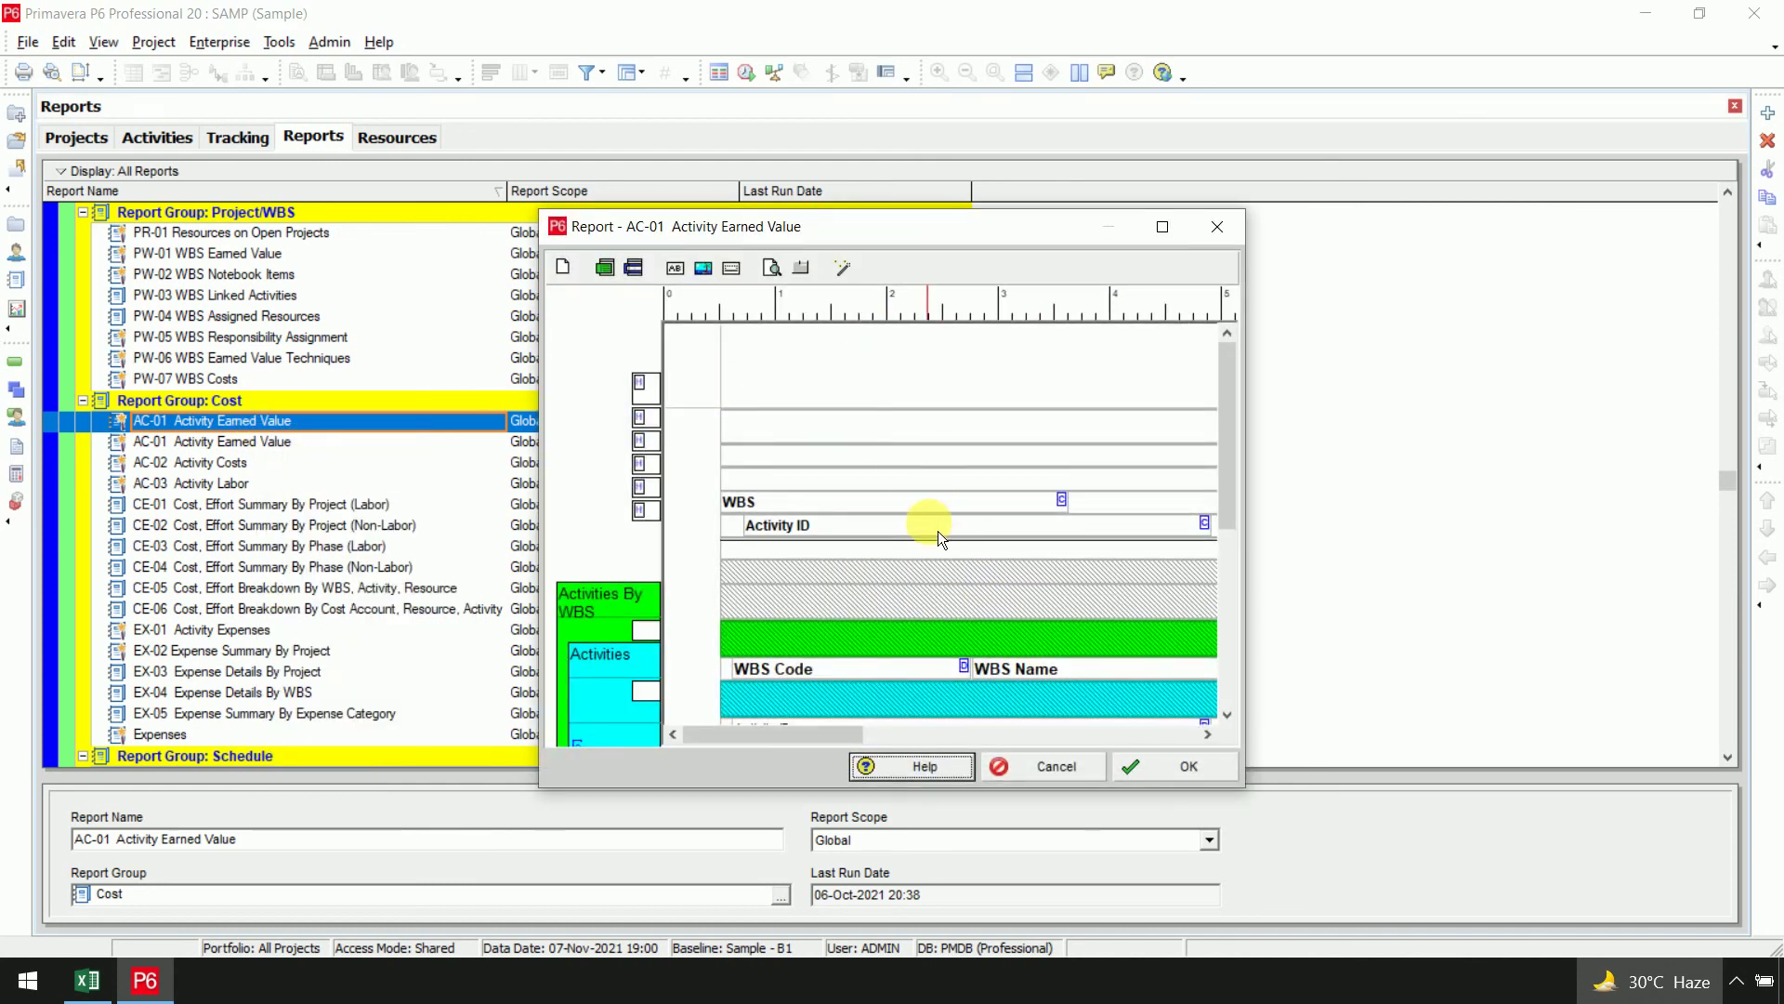
click(1163, 227)
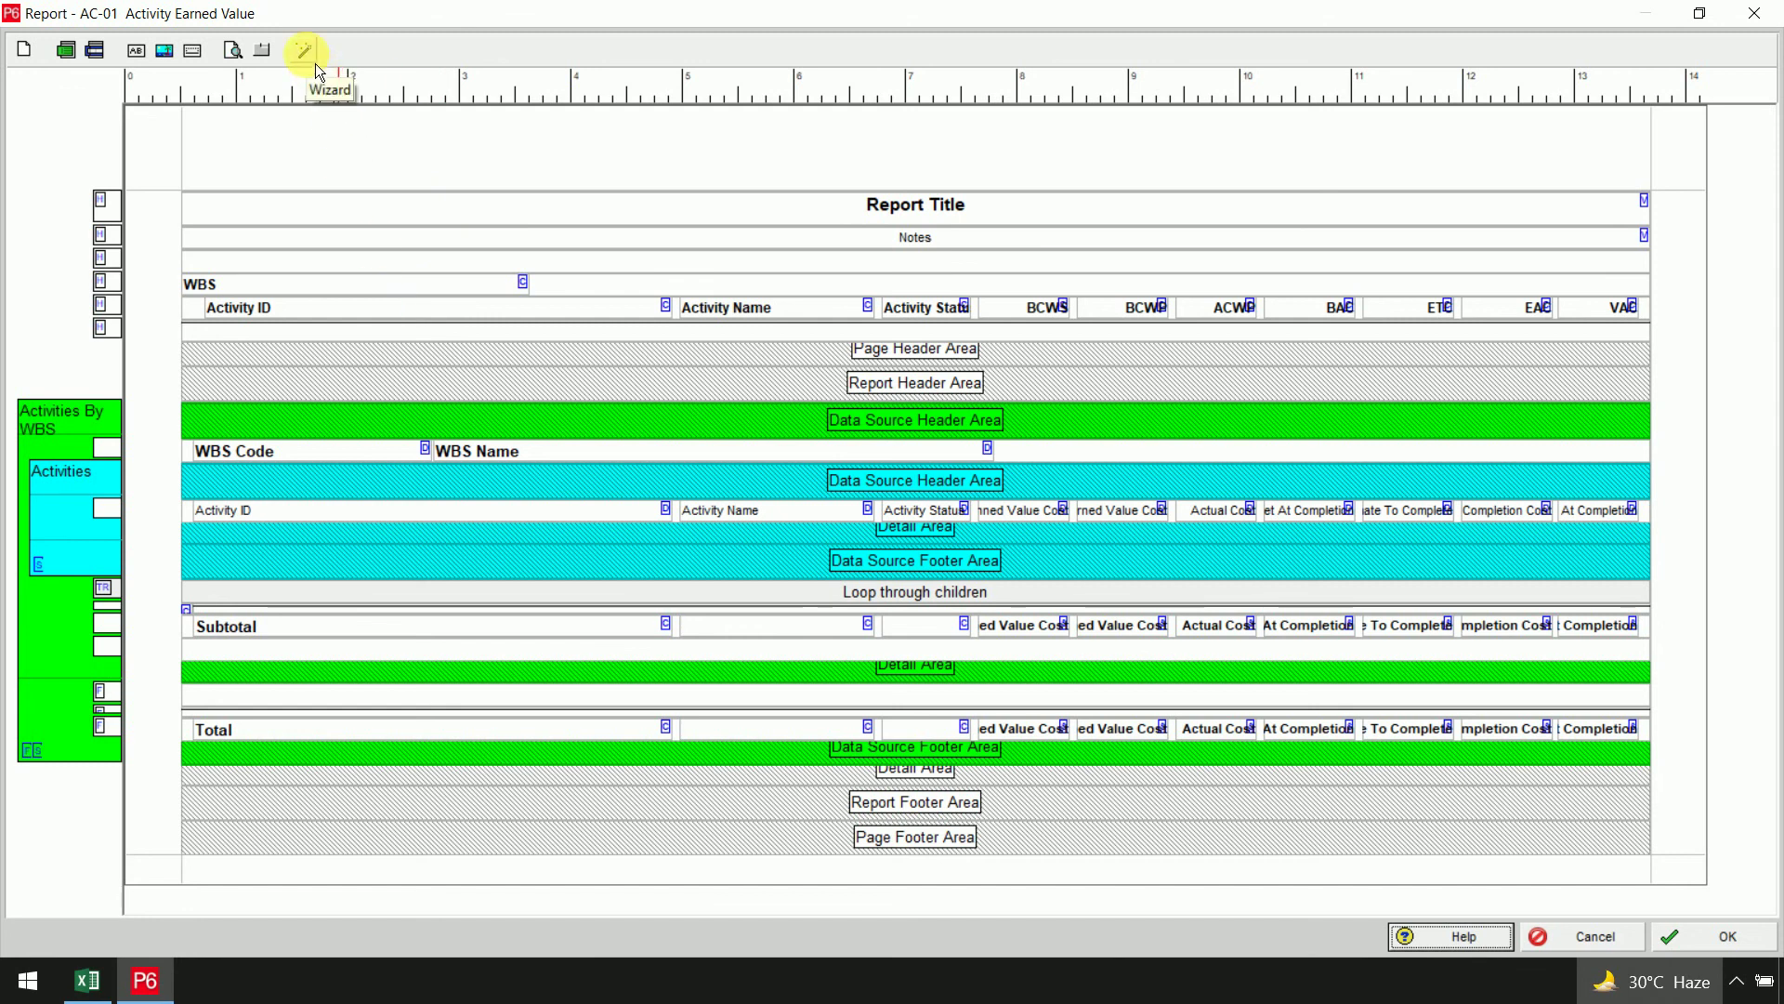
click(307, 53)
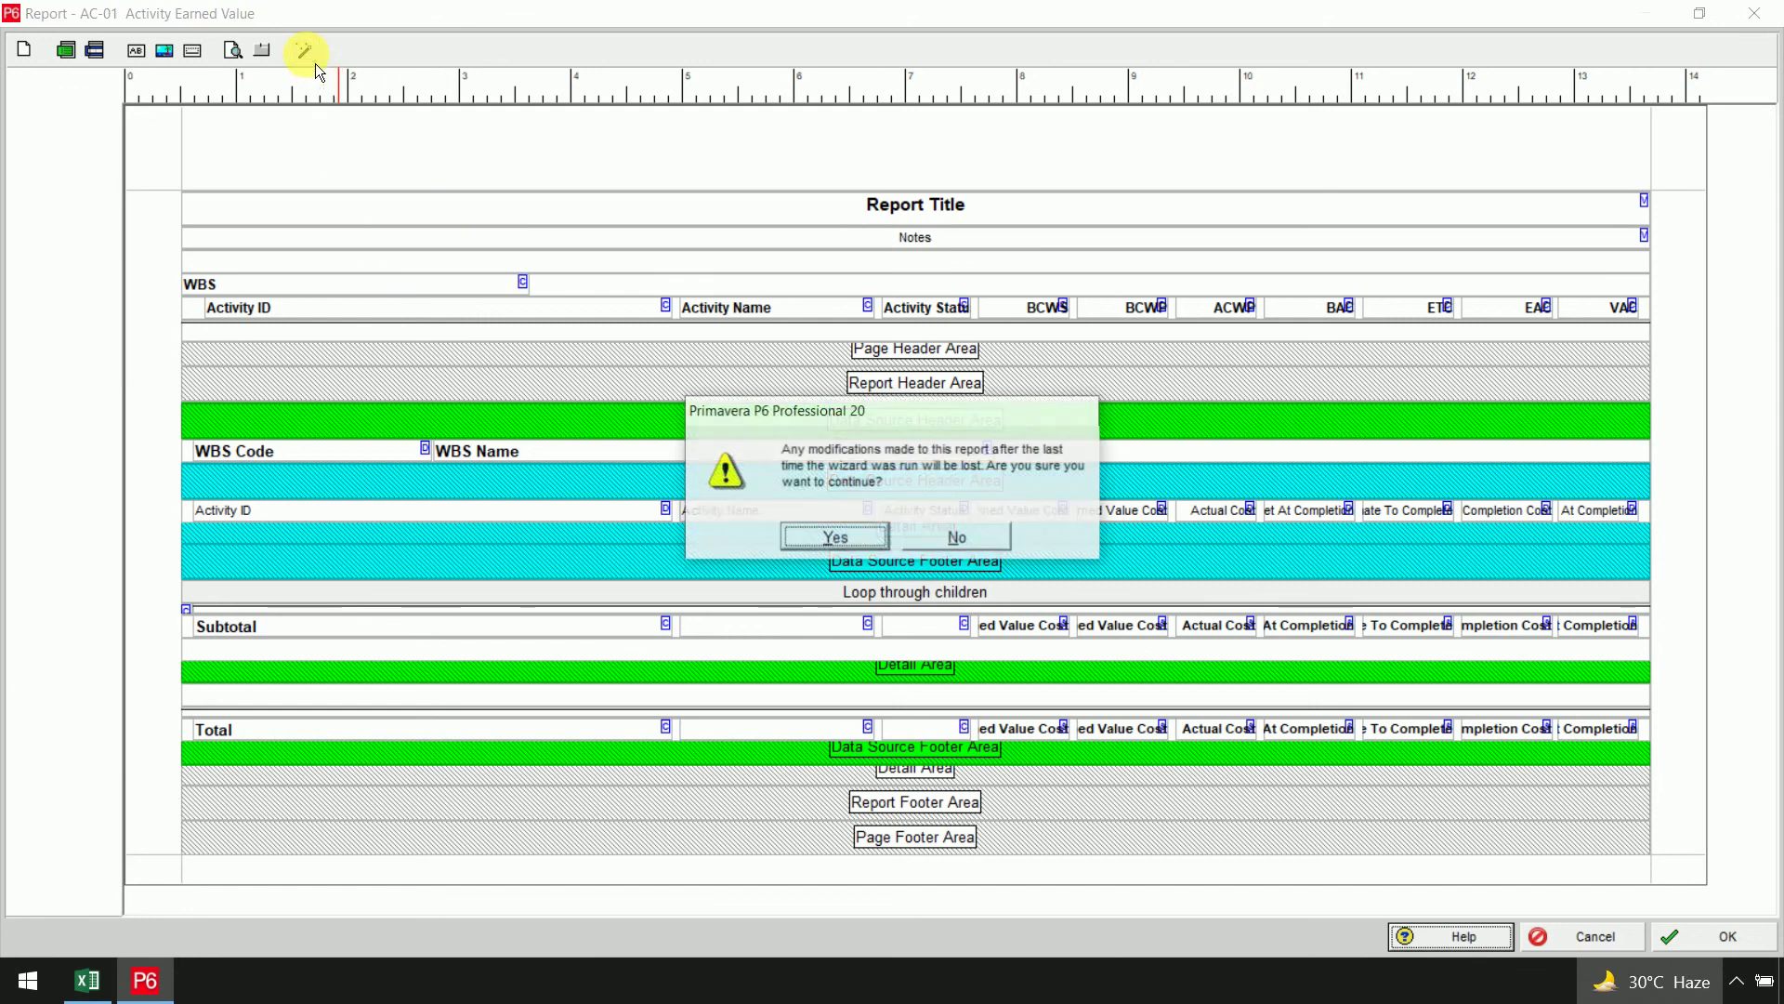
click(835, 539)
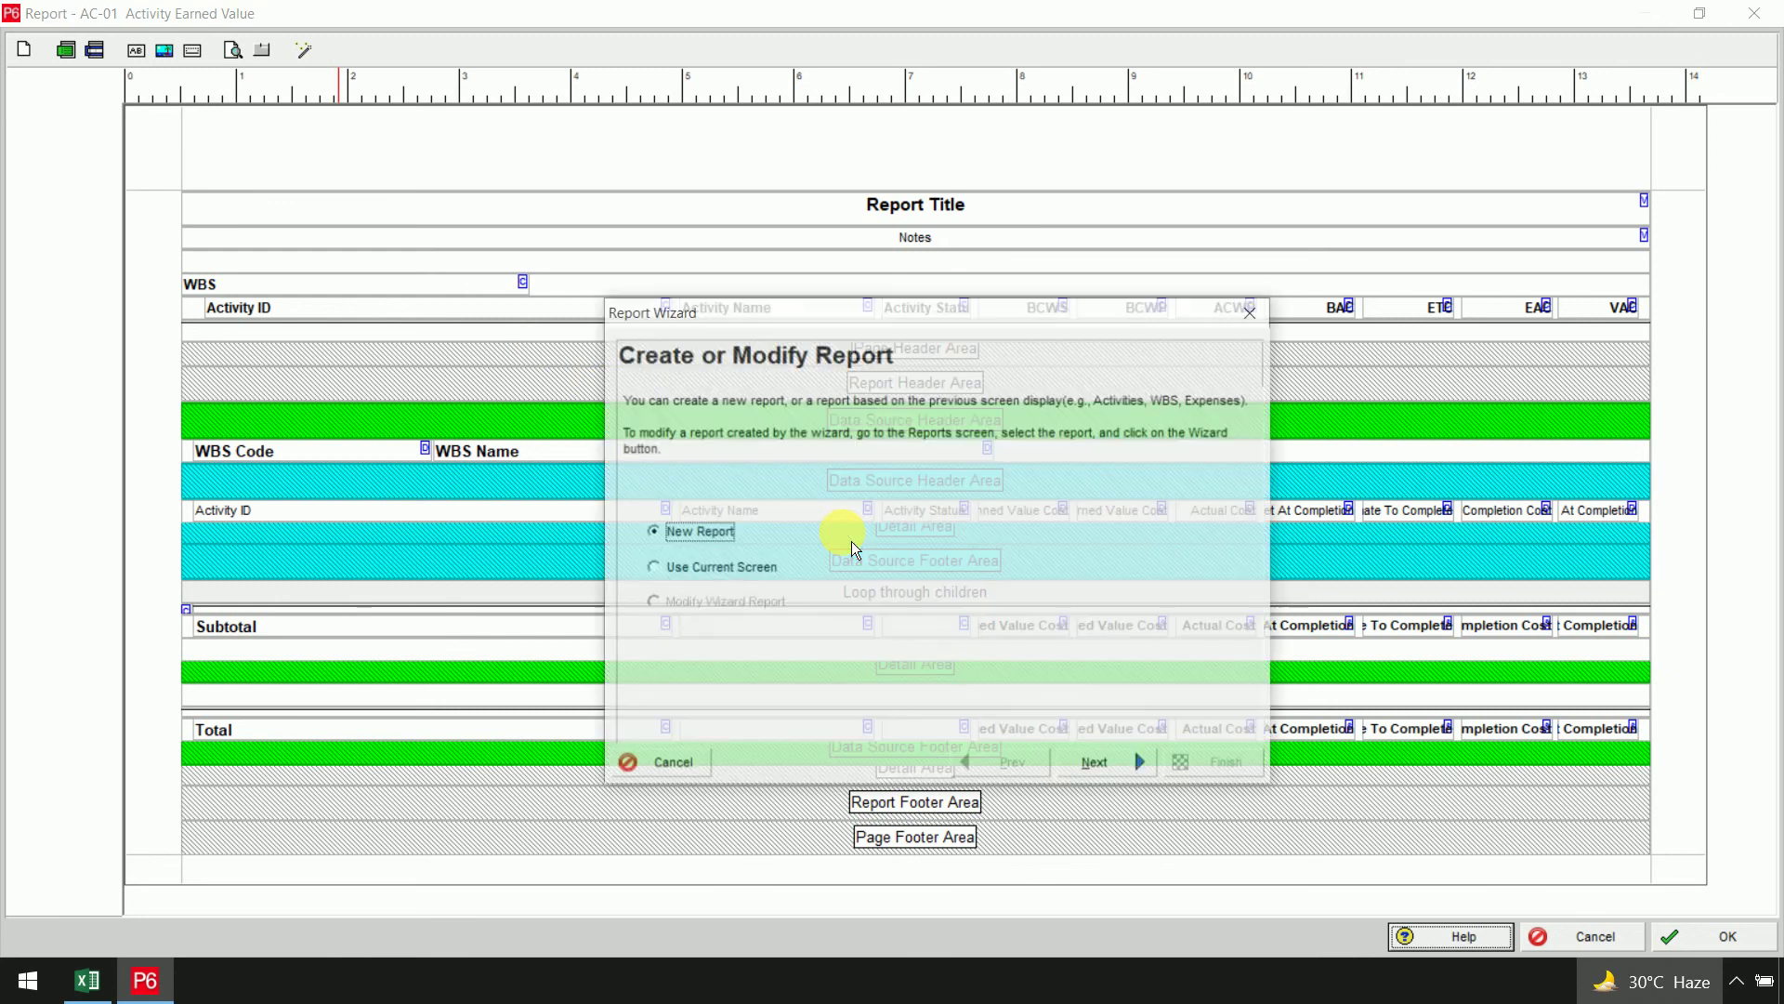
click(725, 569)
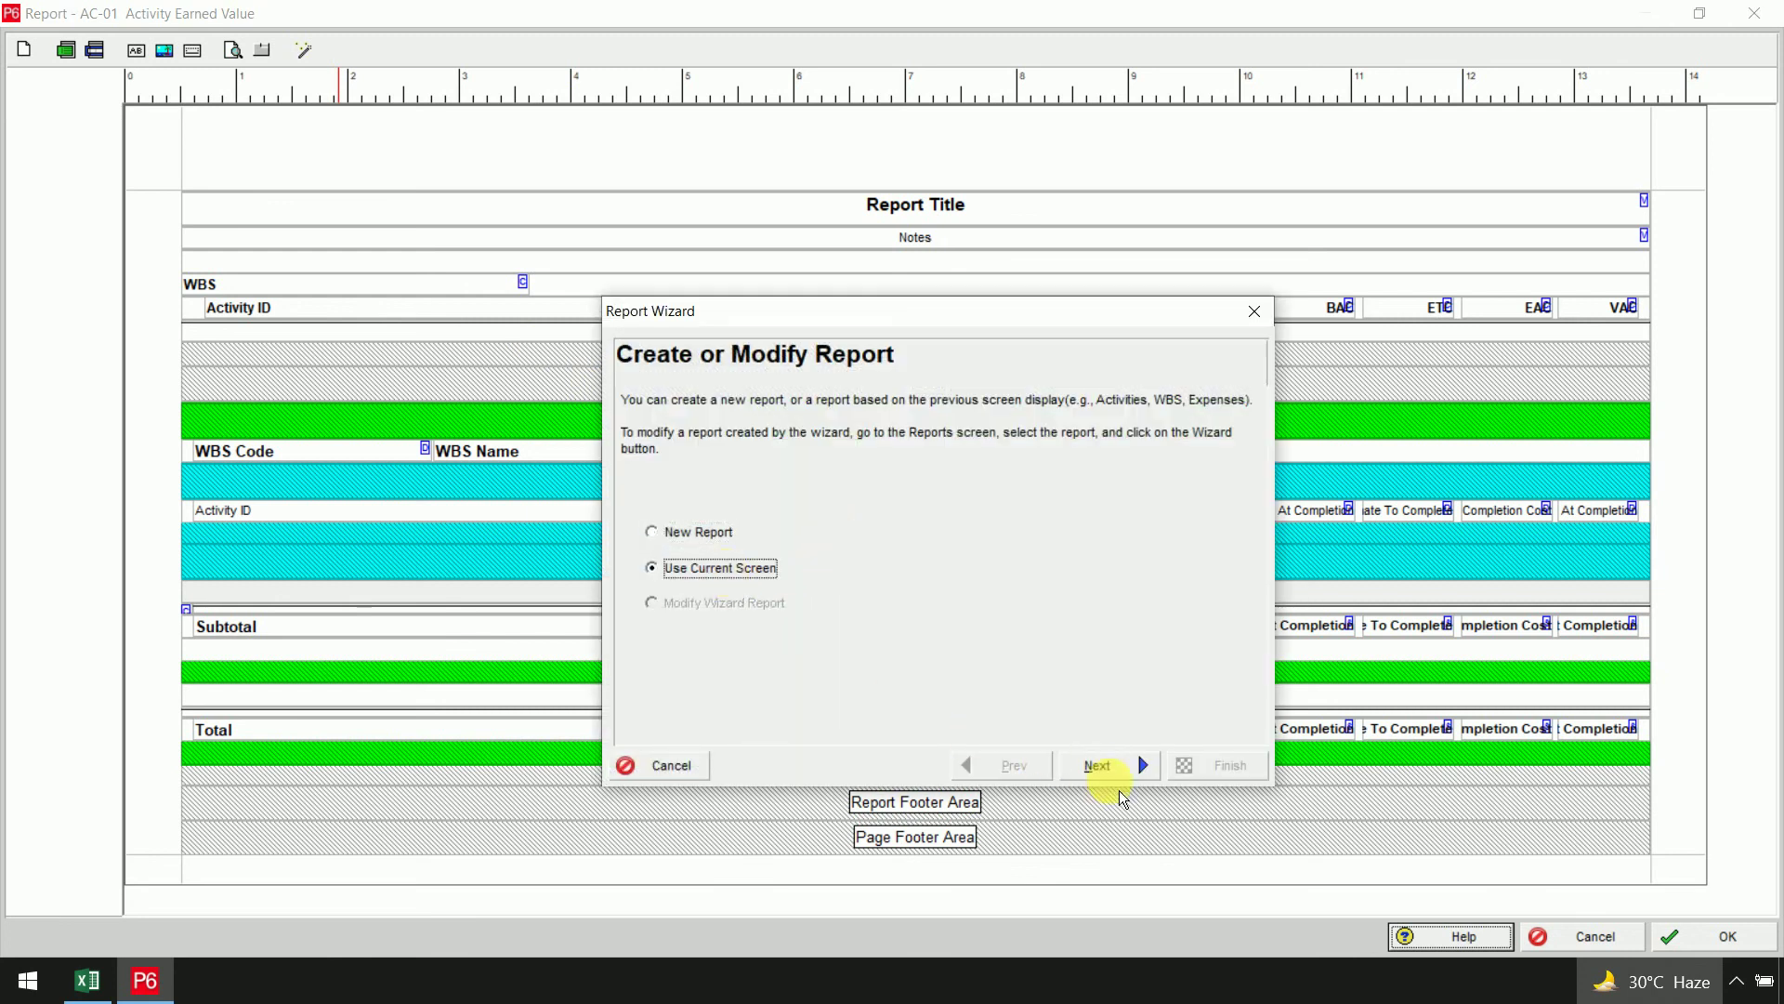
click(1106, 766)
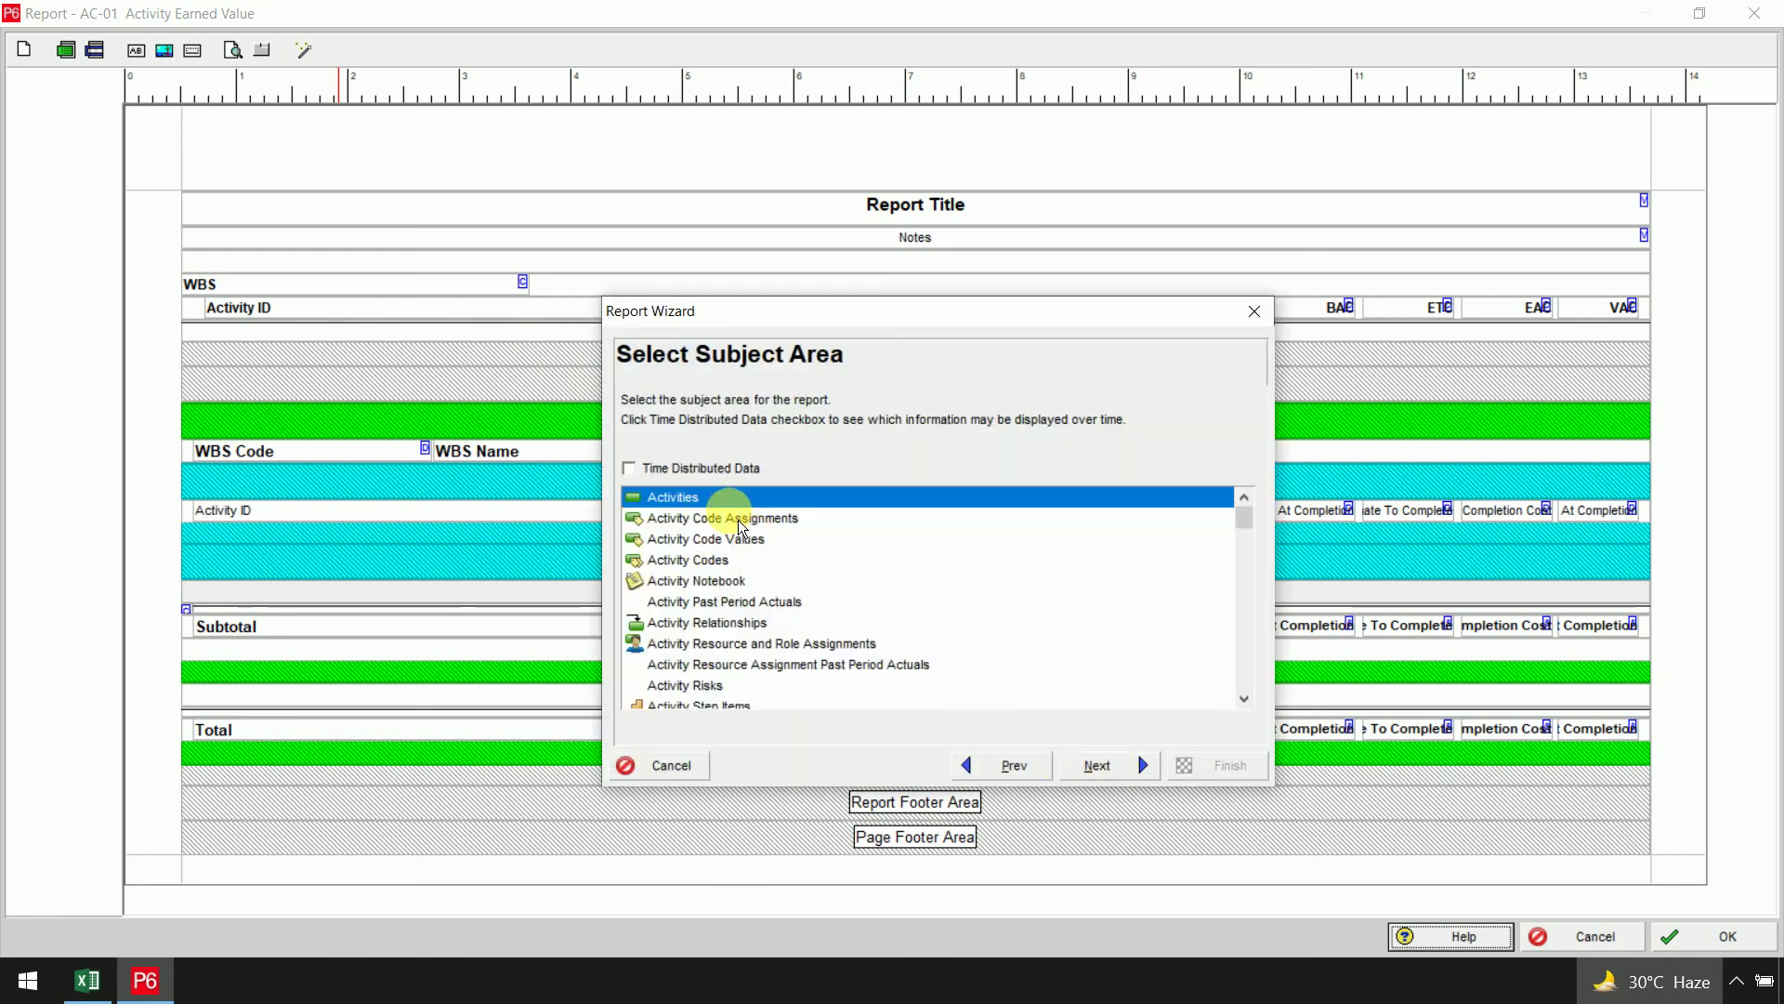
click(1129, 764)
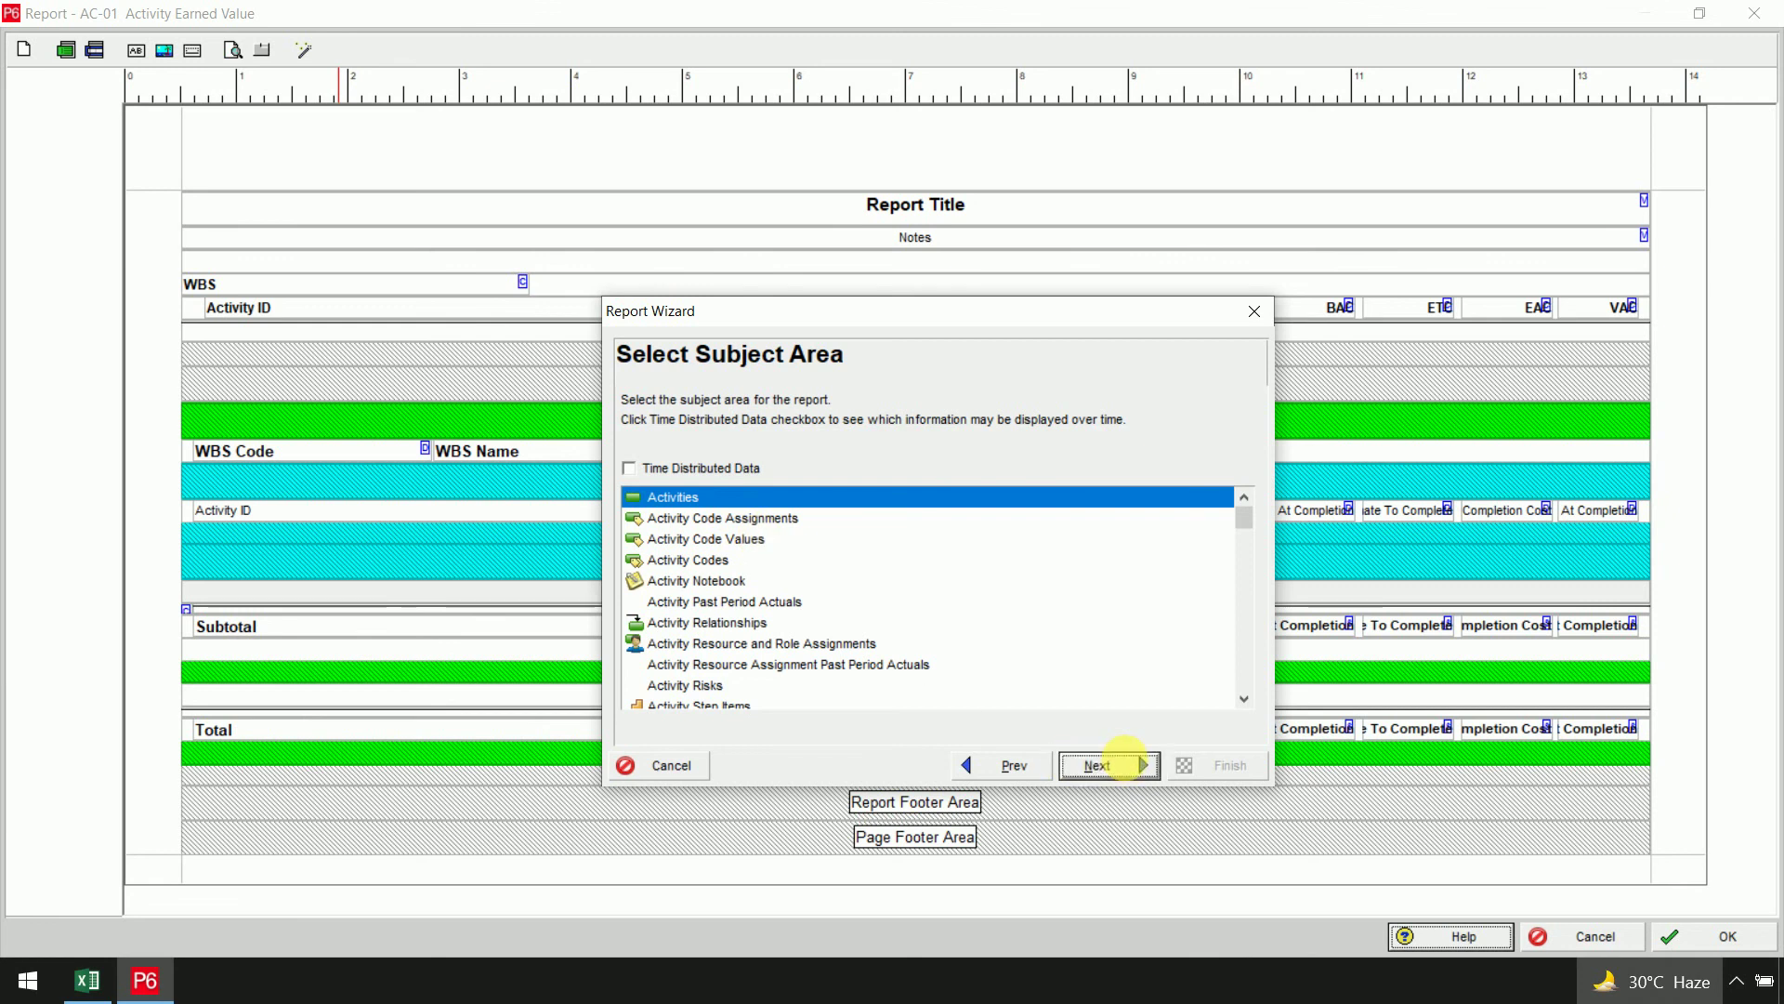
click(1129, 768)
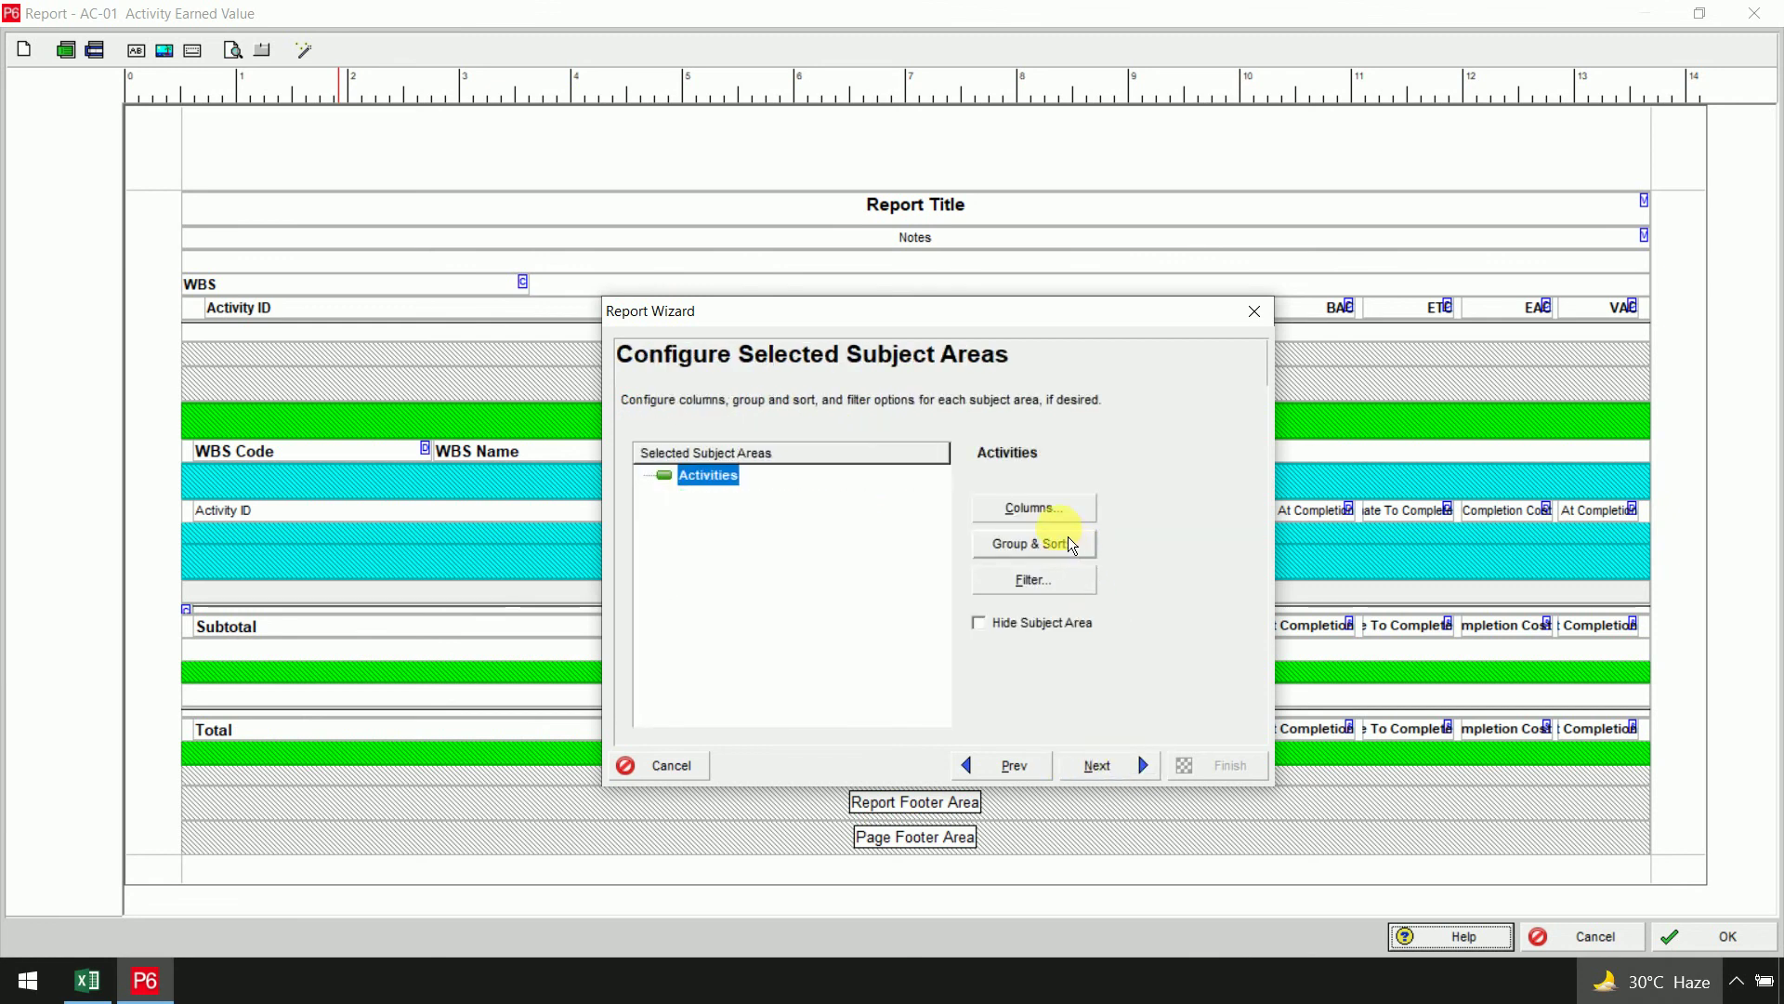
Reorder the report columns so ACWP follows Activity Status and BCWP sits above BCWS
click(1055, 516)
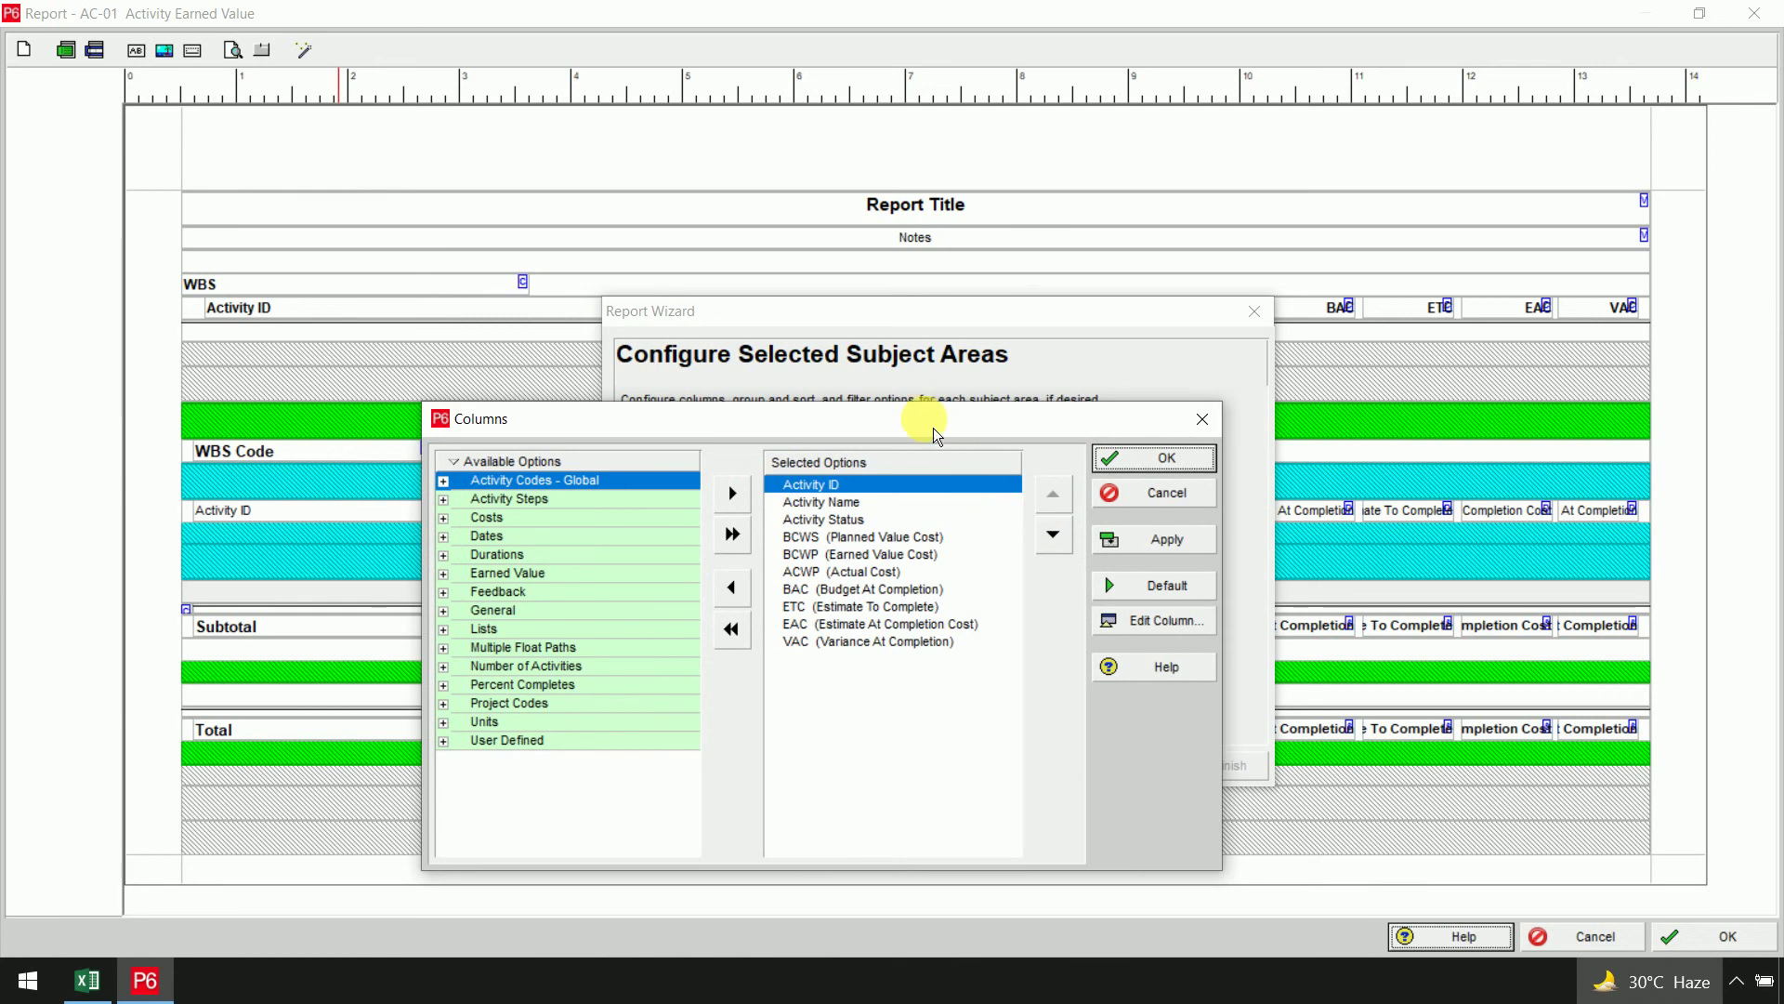
drag(933, 428, 1216, 207)
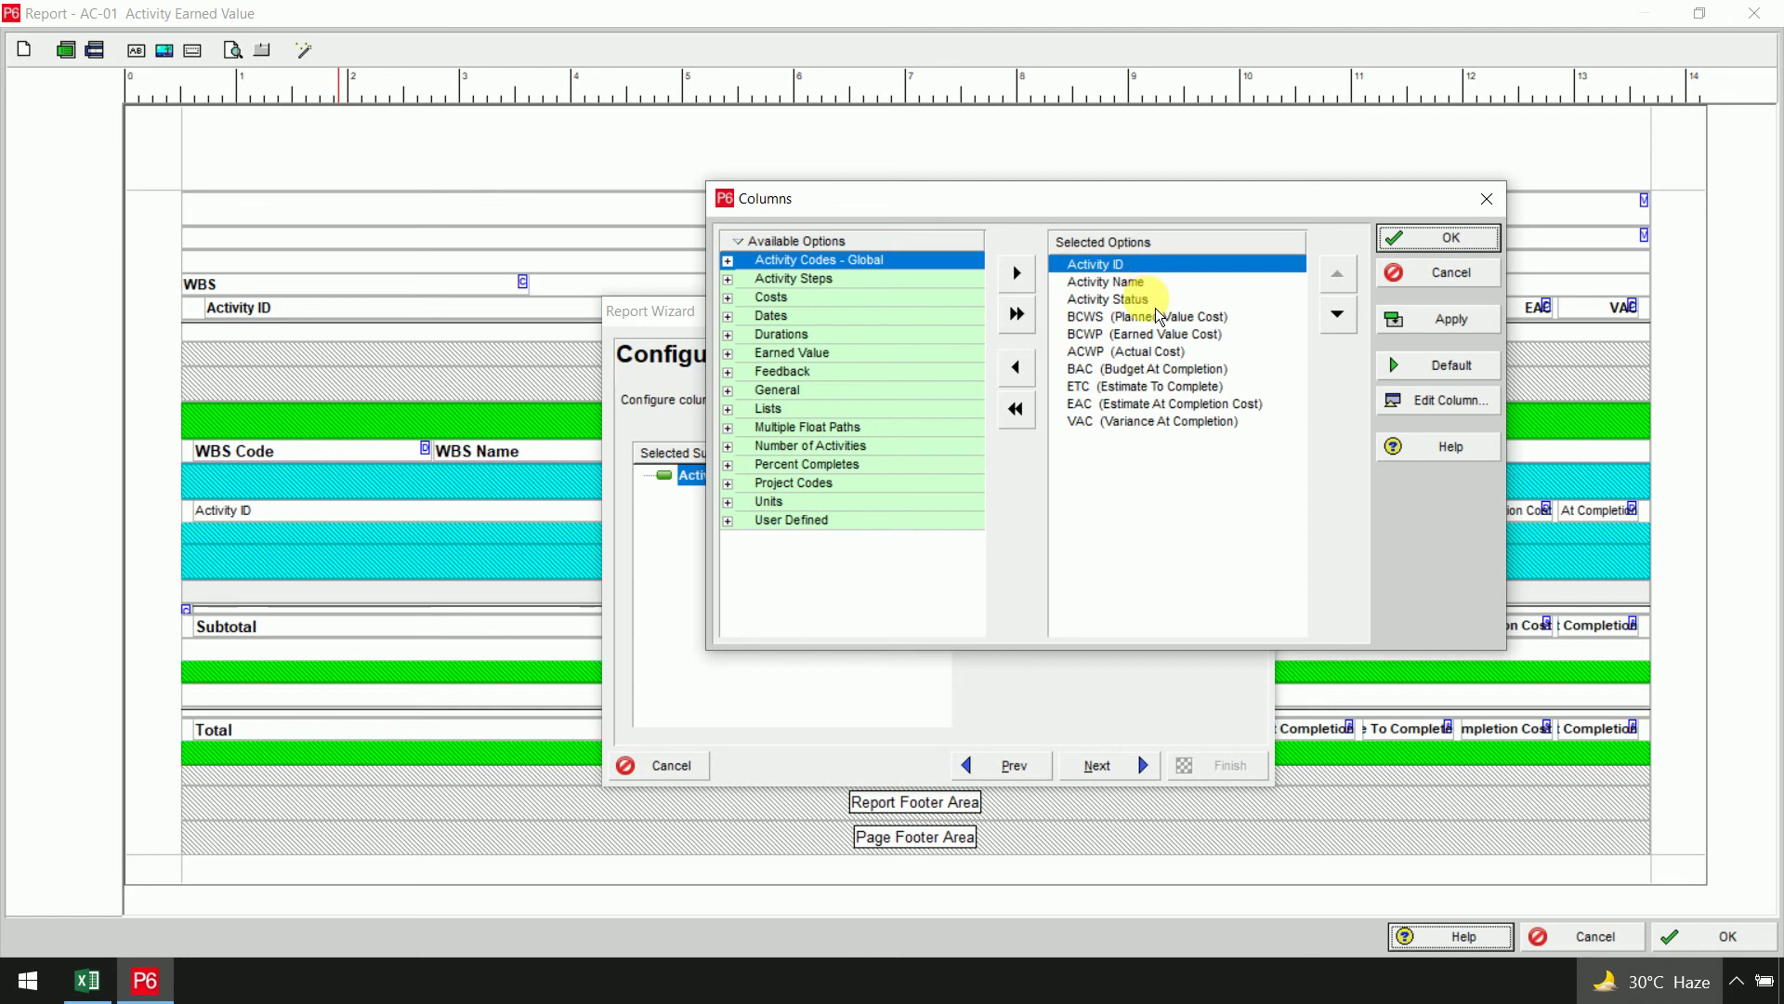
click(1151, 298)
click(1138, 351)
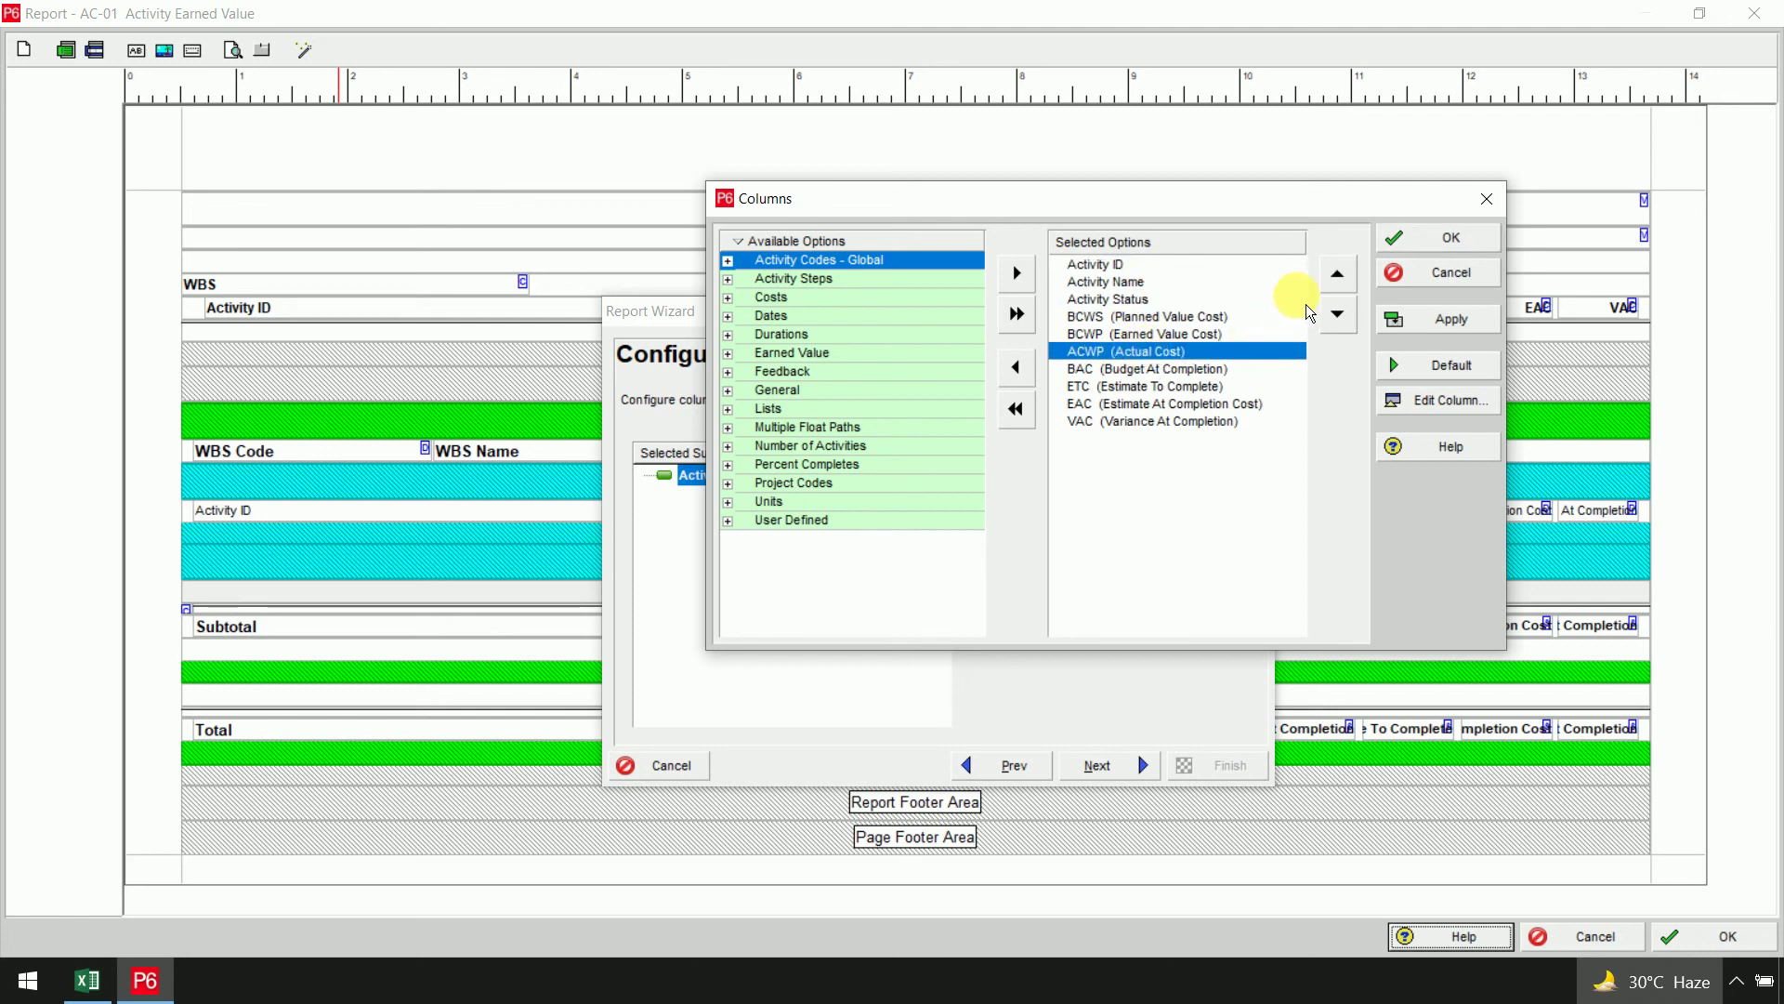
click(1337, 274)
click(1337, 273)
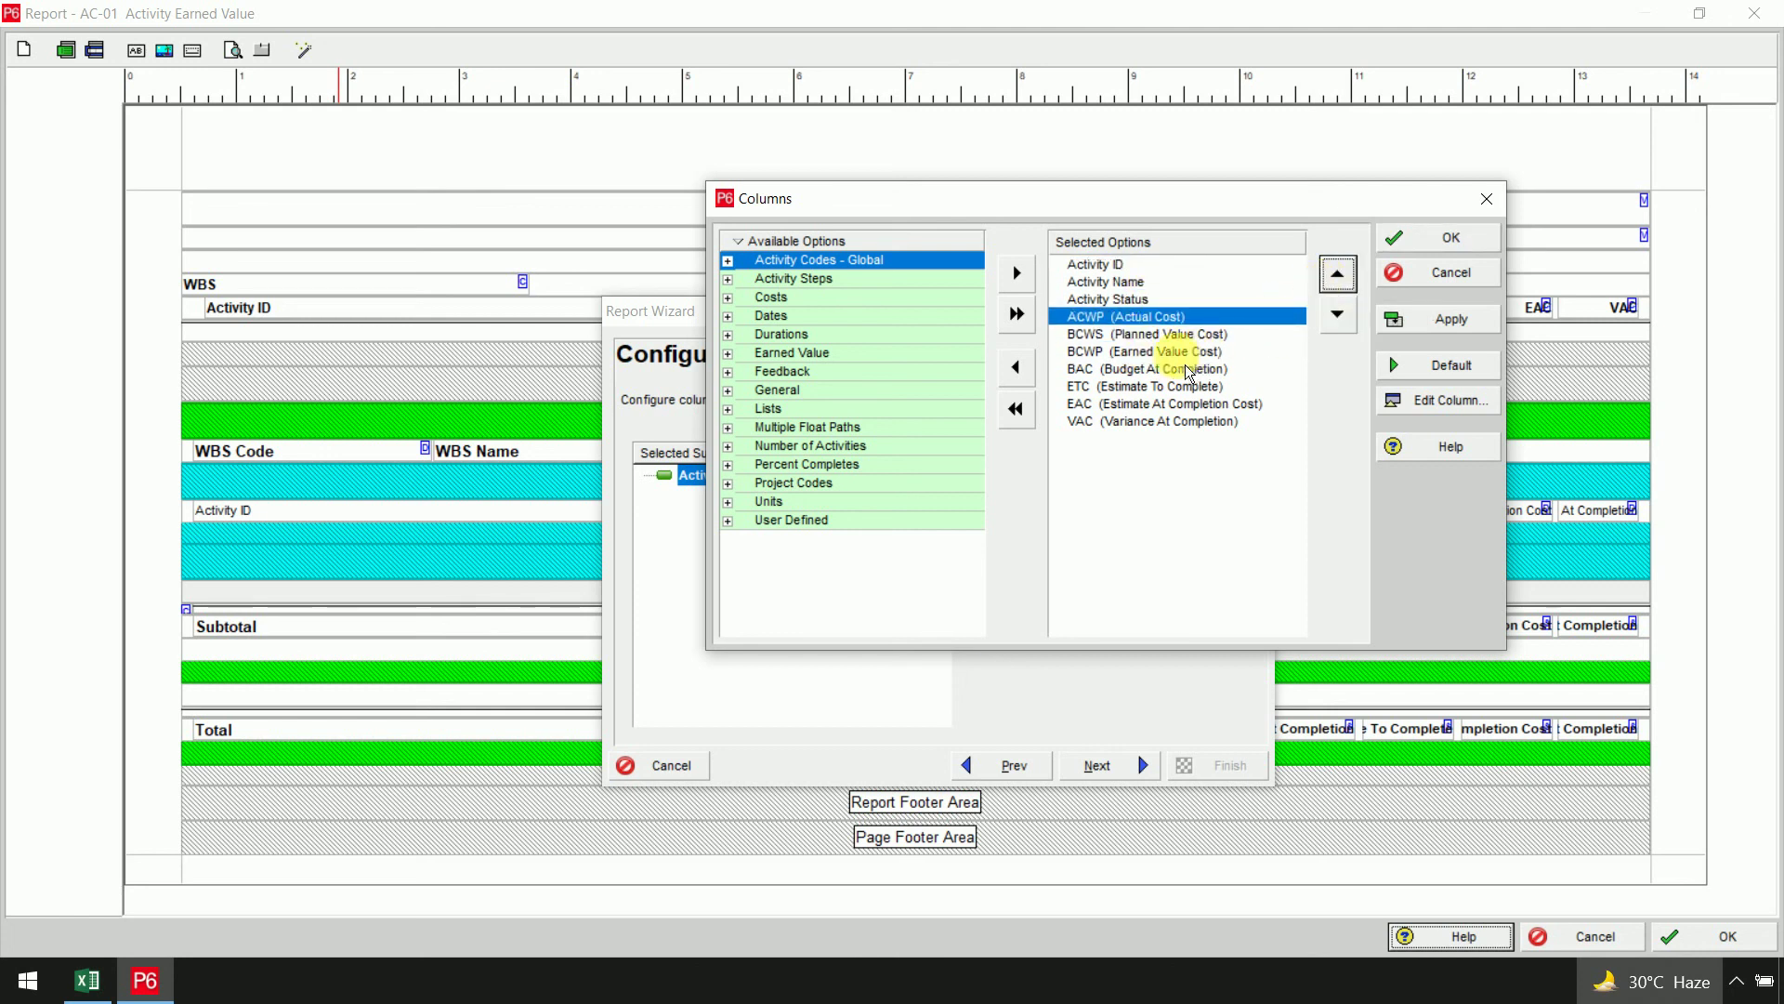
click(1209, 351)
click(1338, 274)
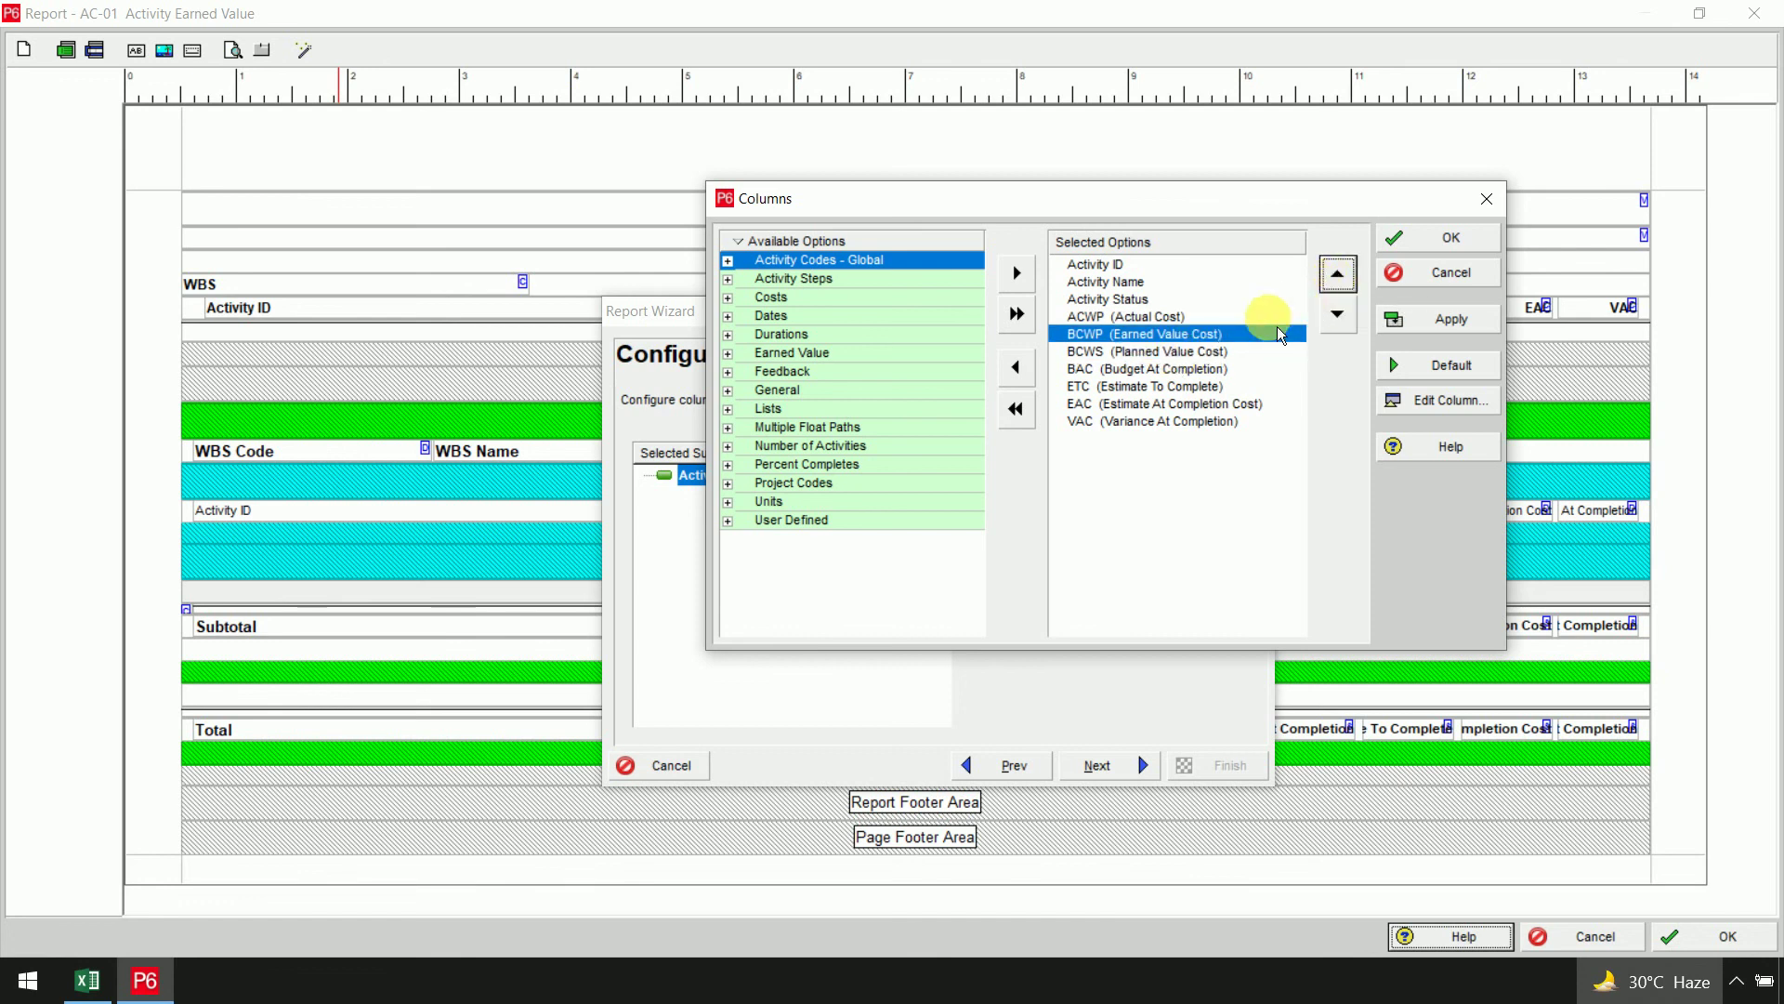
Remove the BAC, ETC, EAC and VAC columns from the report
click(1182, 351)
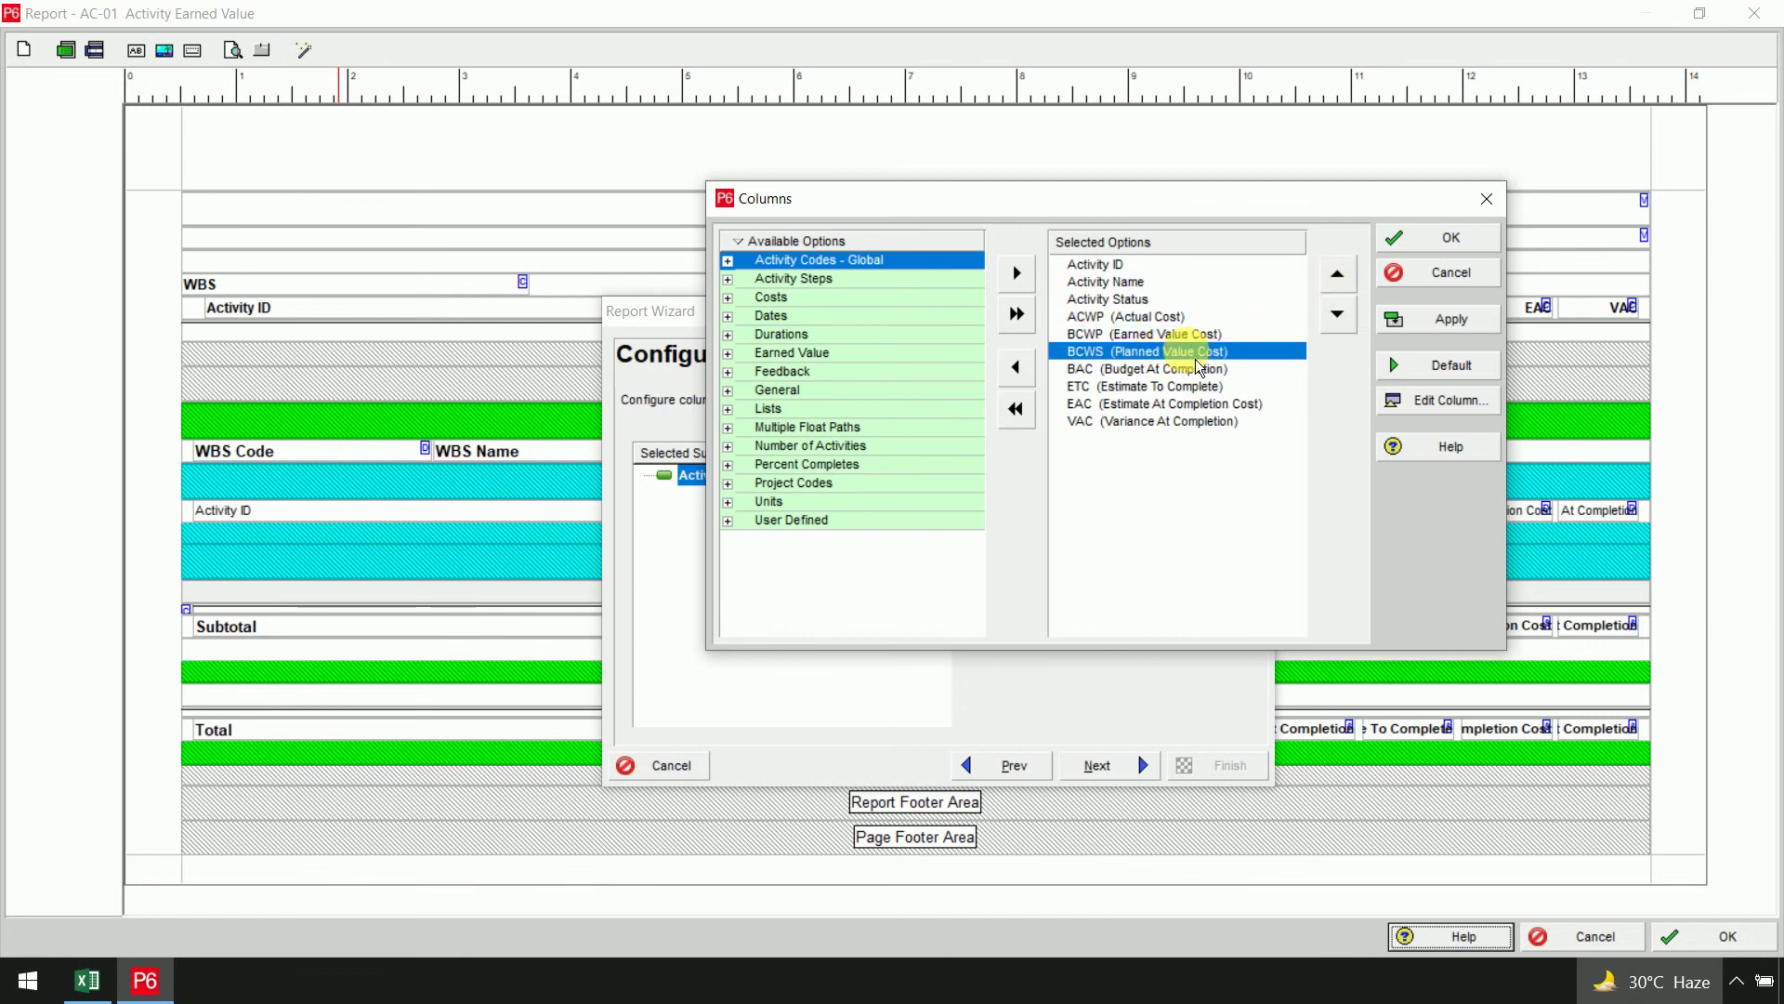
click(1199, 369)
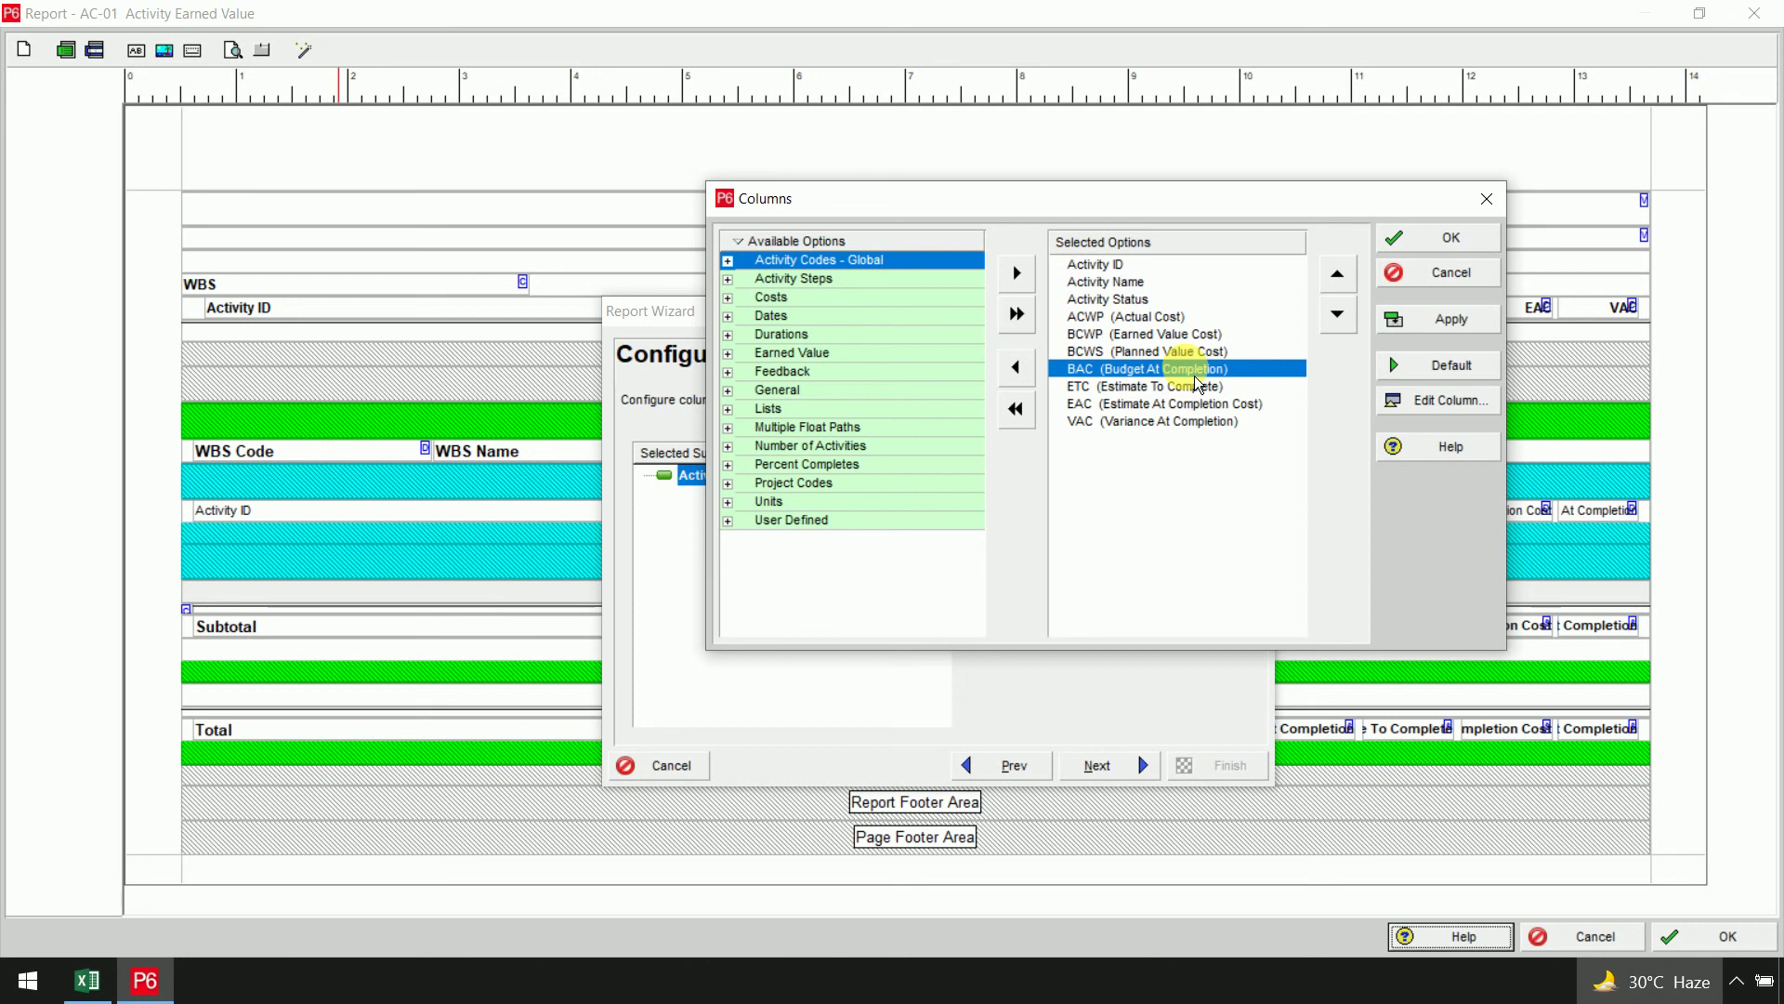
shift+click(1192, 423)
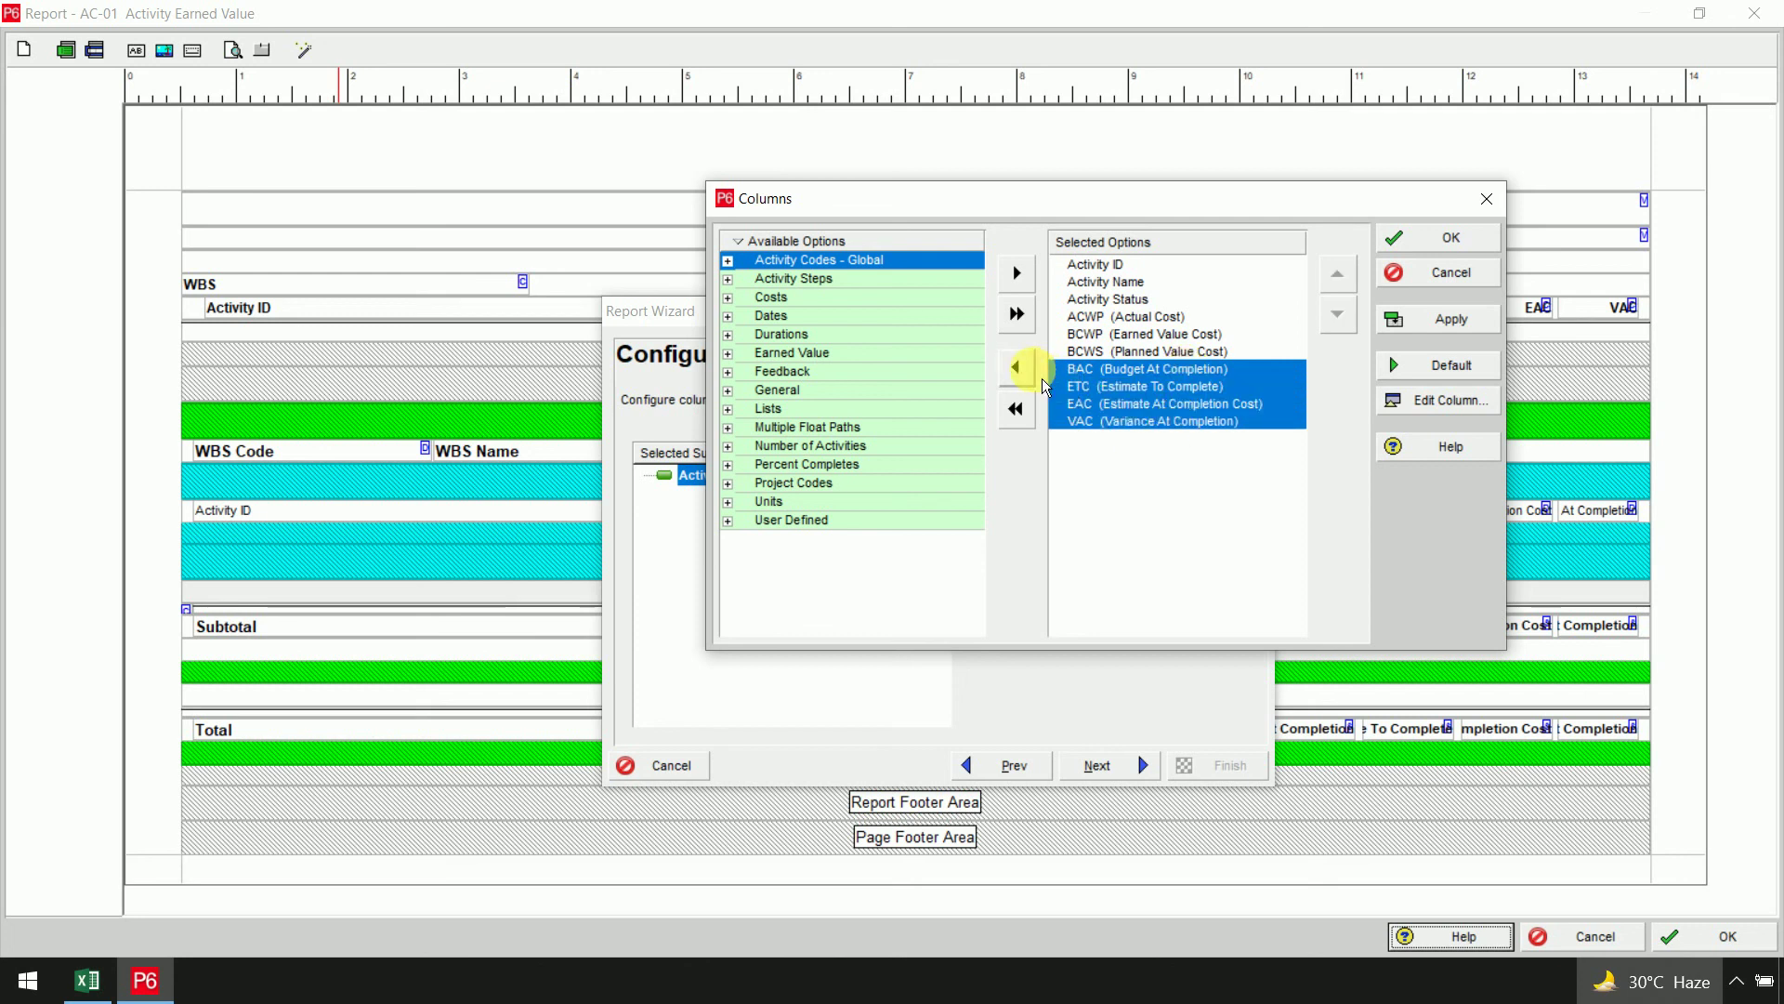
click(1016, 366)
click(1176, 482)
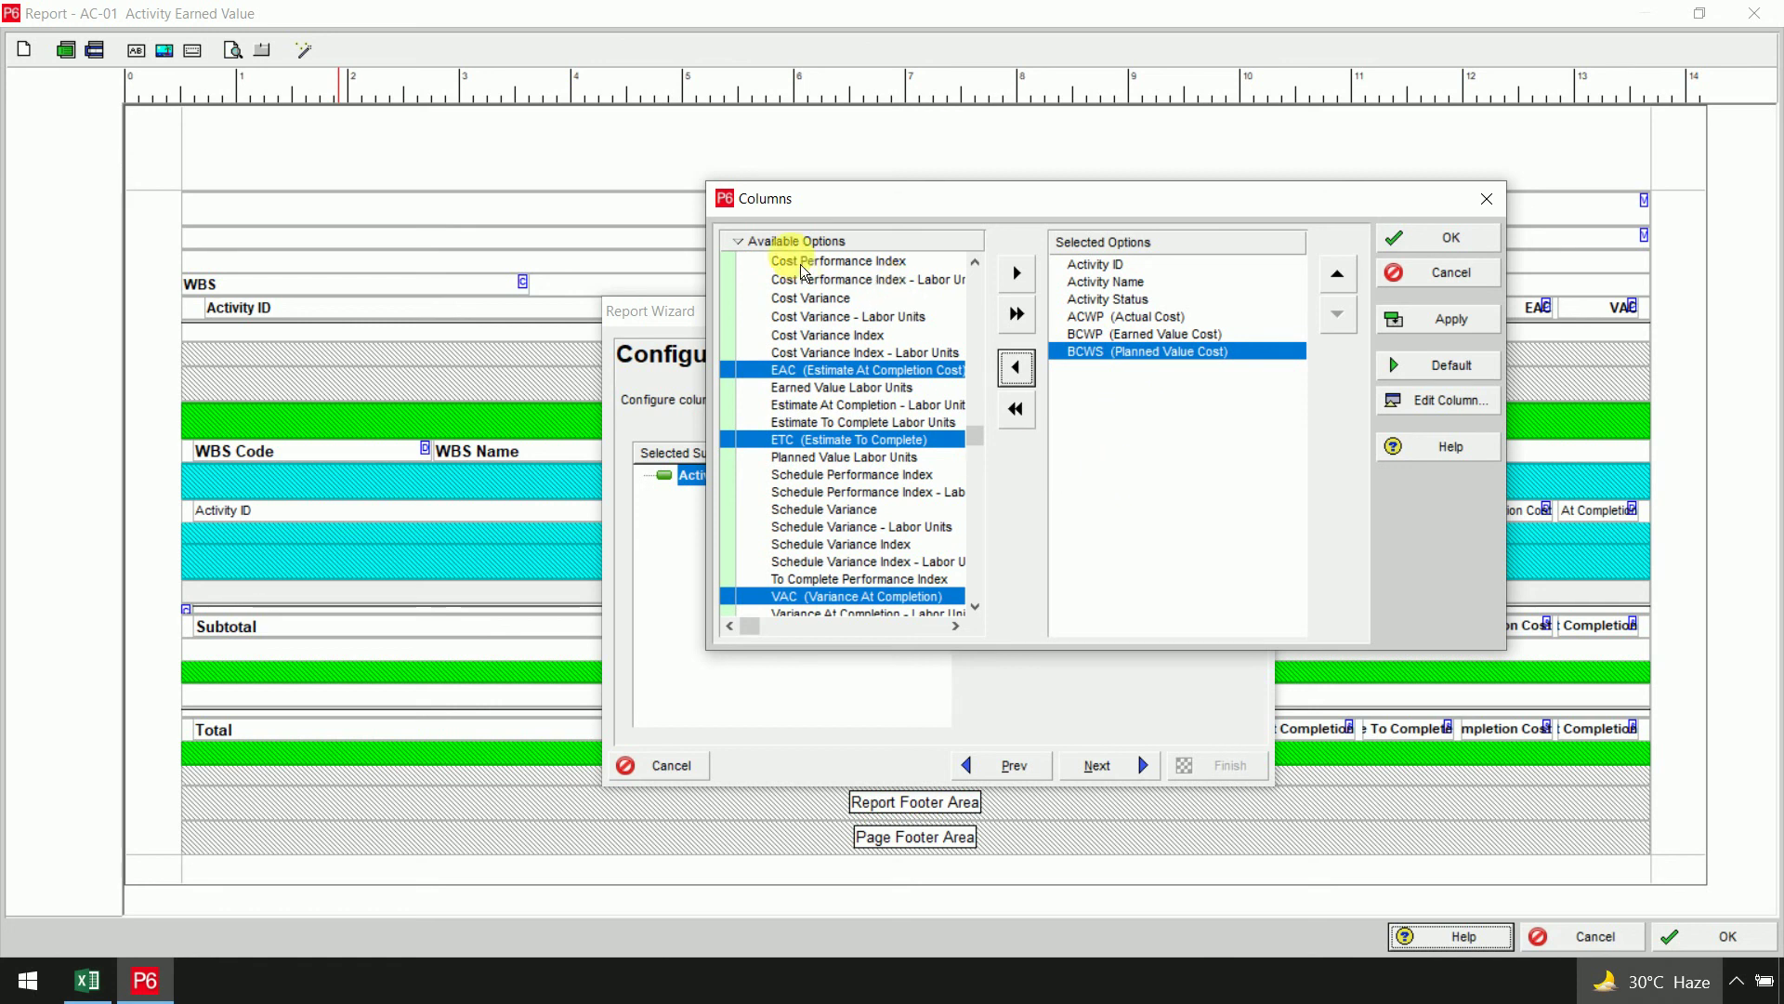
List available columns alphabetically and add Cost Variance and Cost Performance Index
right_click(780, 243)
mouse_move(855, 332)
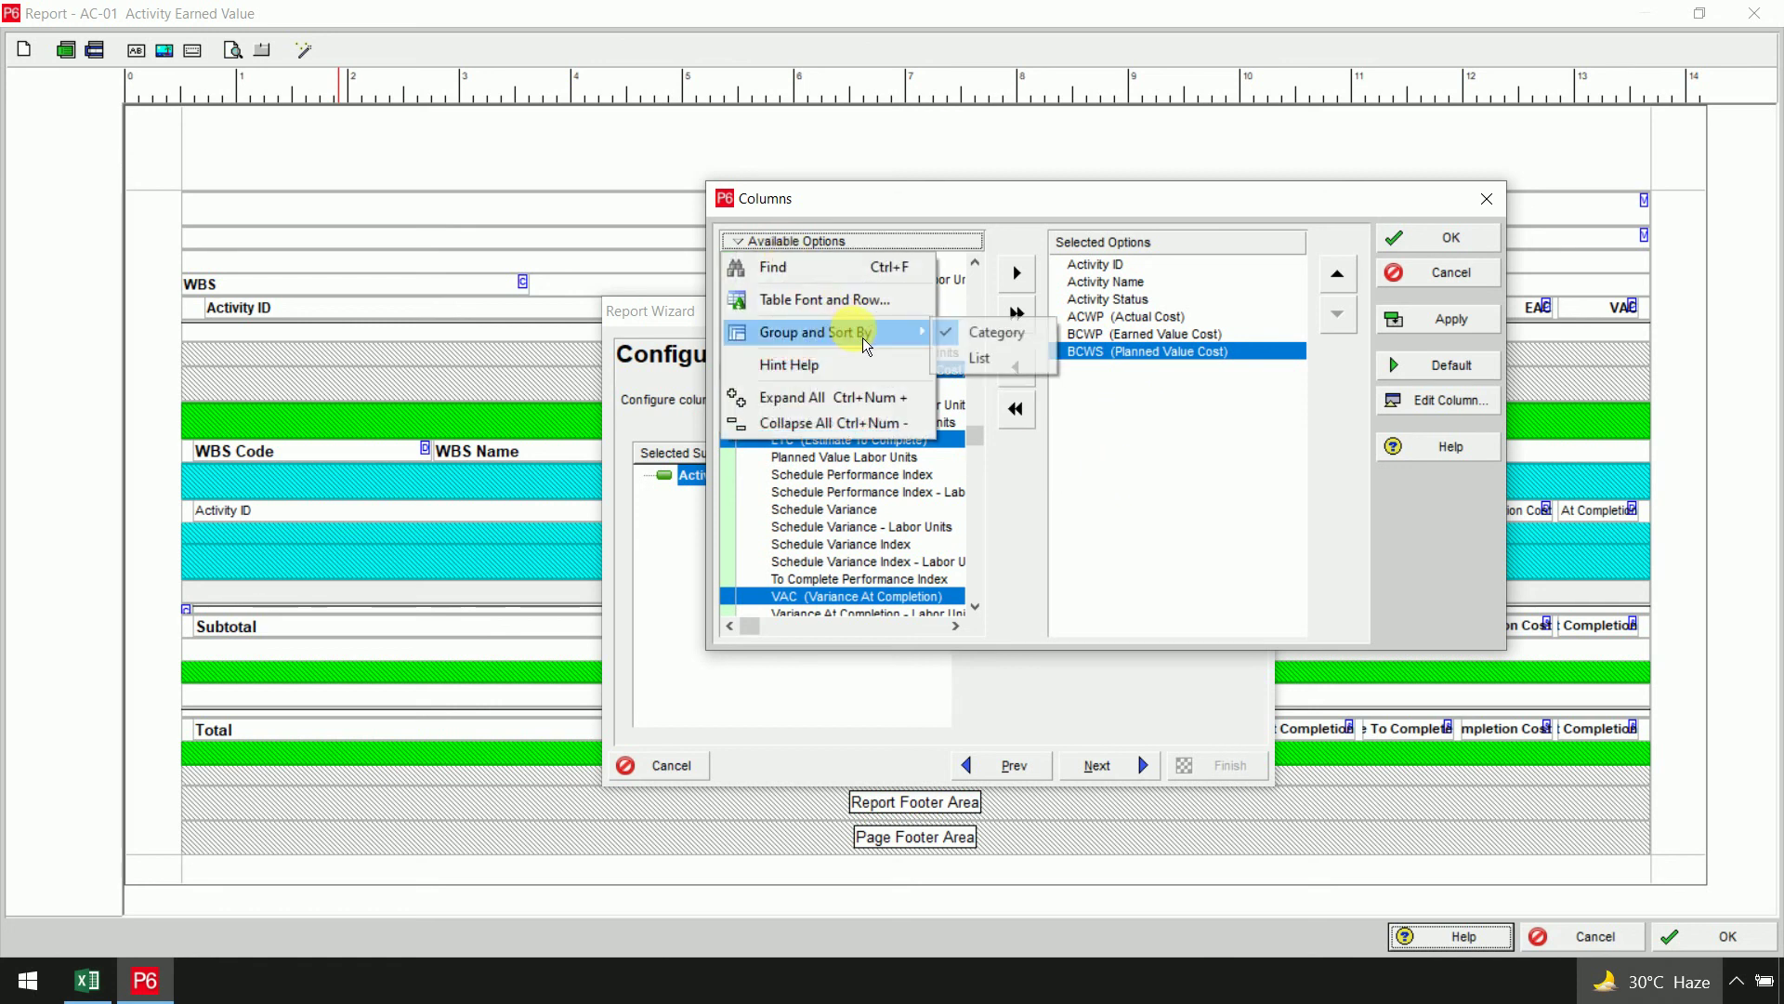
click(976, 364)
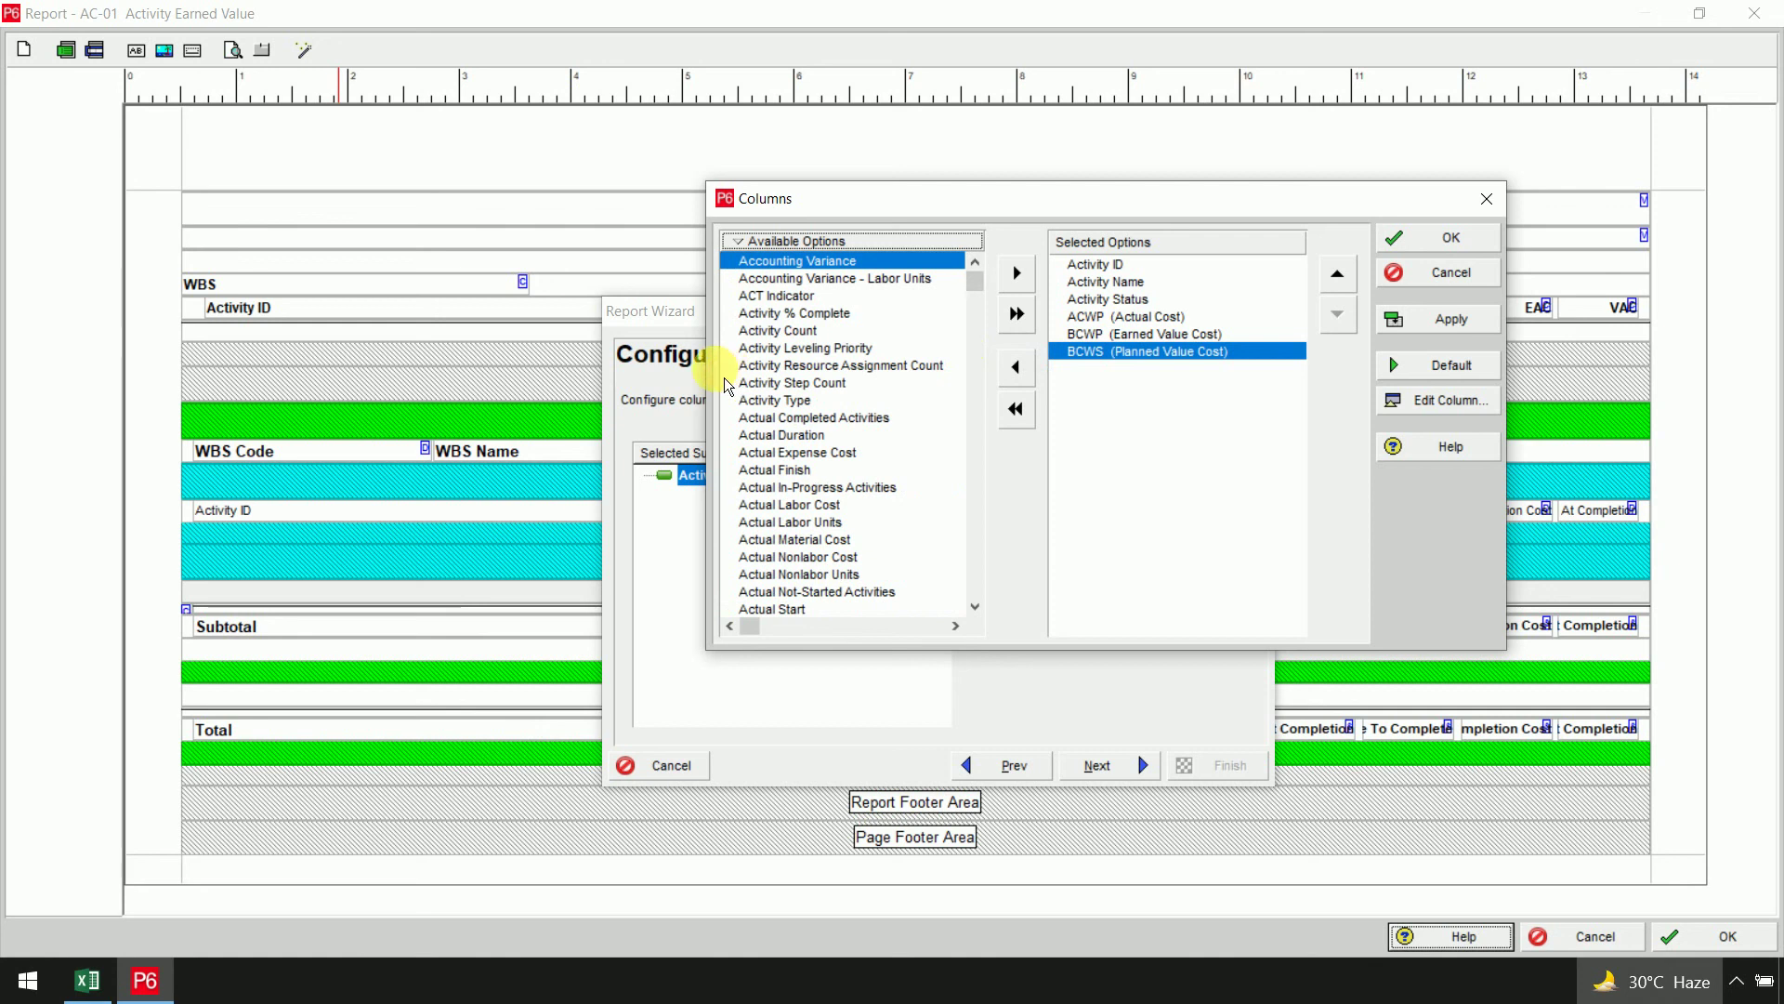
drag(709, 372, 544, 374)
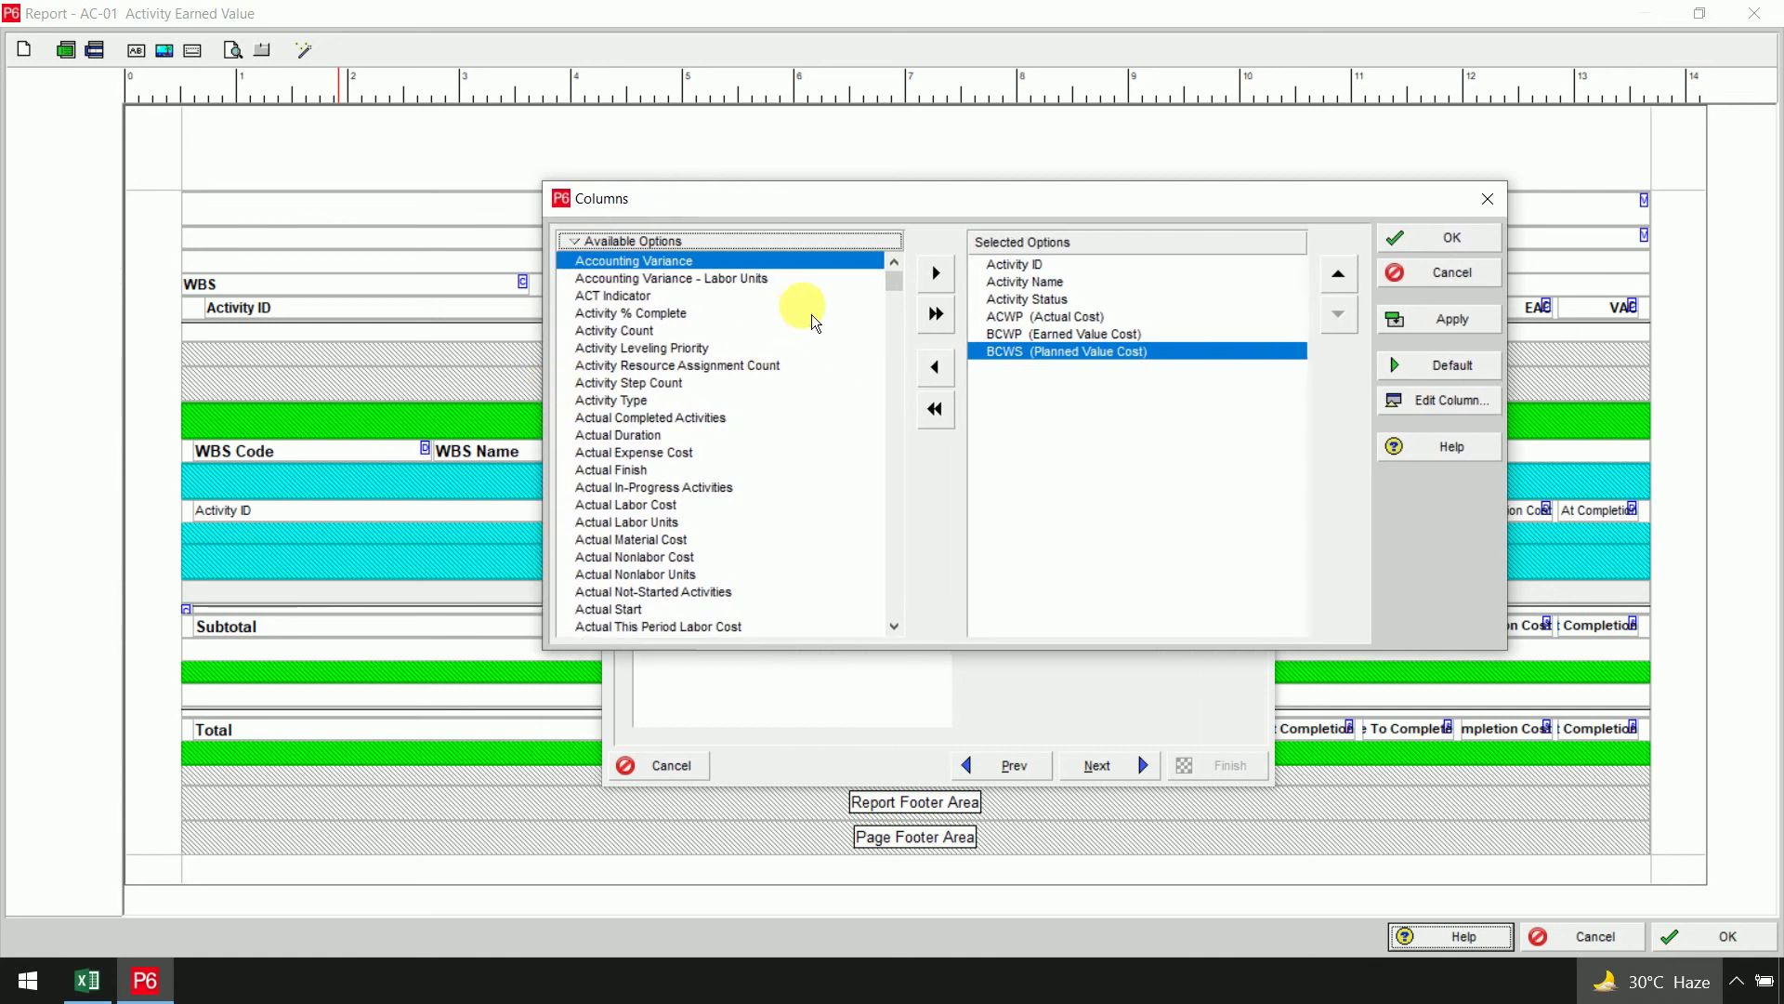
drag(894, 277, 894, 444)
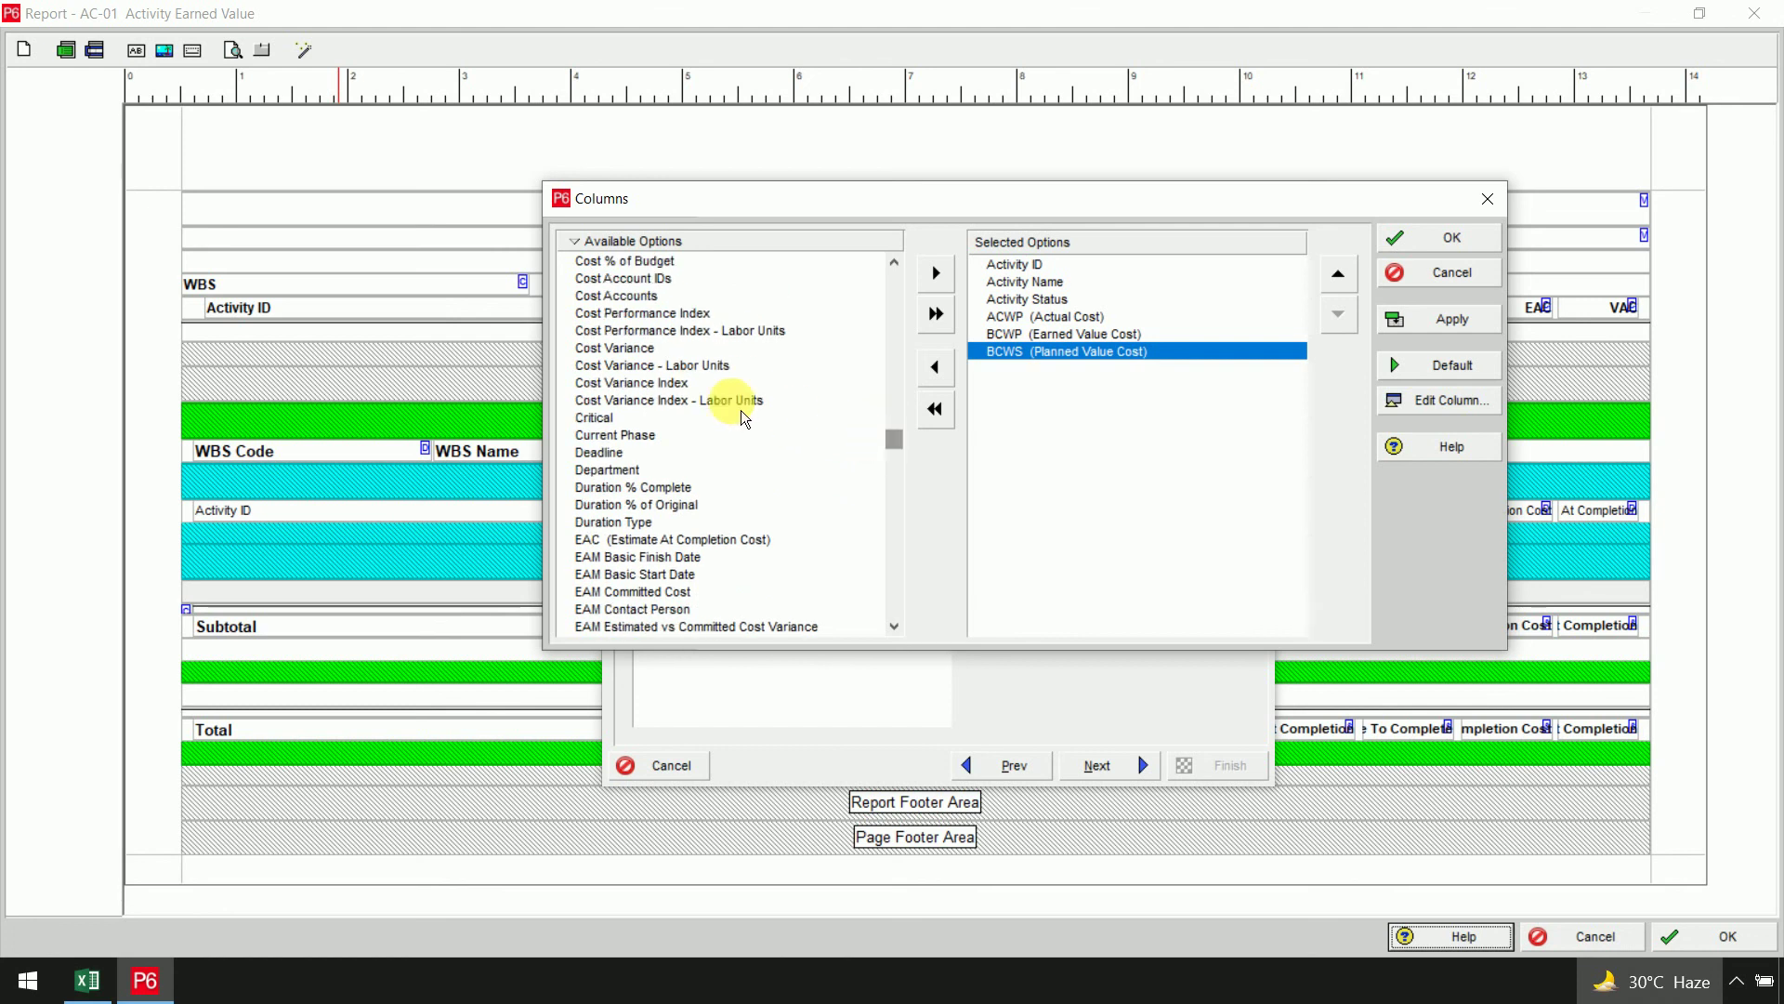
click(641, 347)
click(936, 273)
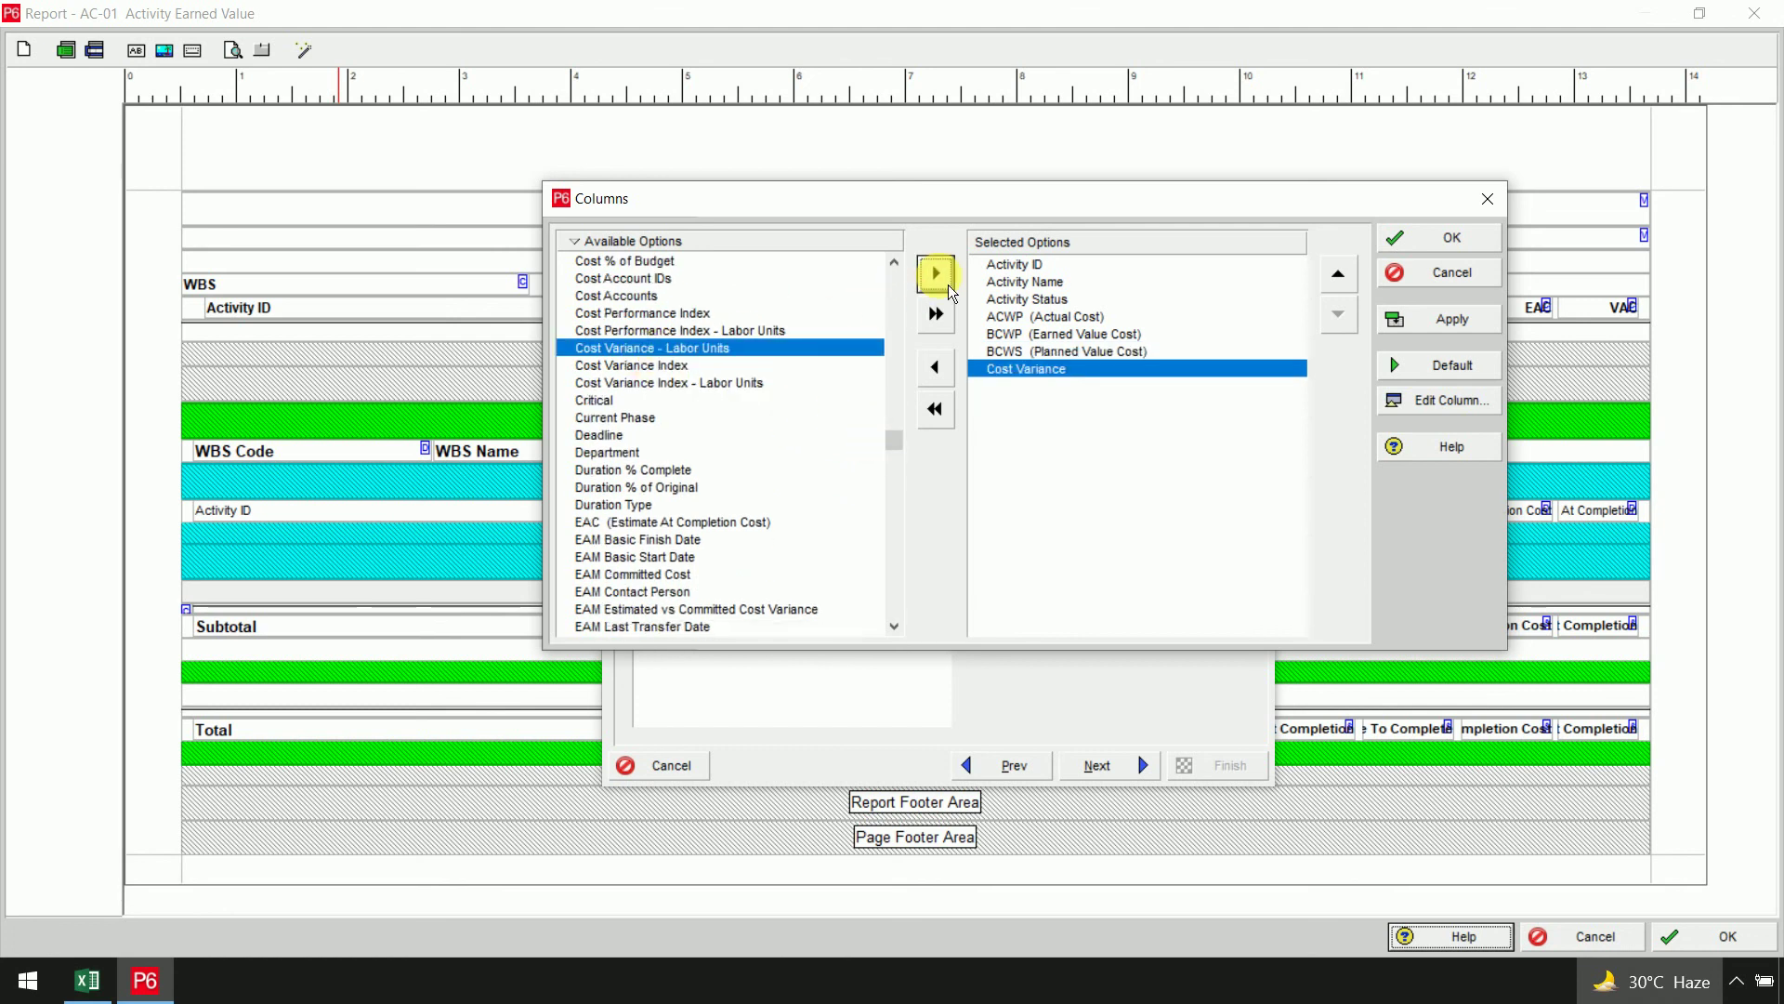
mouse_move(896, 437)
mouse_down()
mouse_move(894, 454)
mouse_move(899, 435)
mouse_up()
click(702, 469)
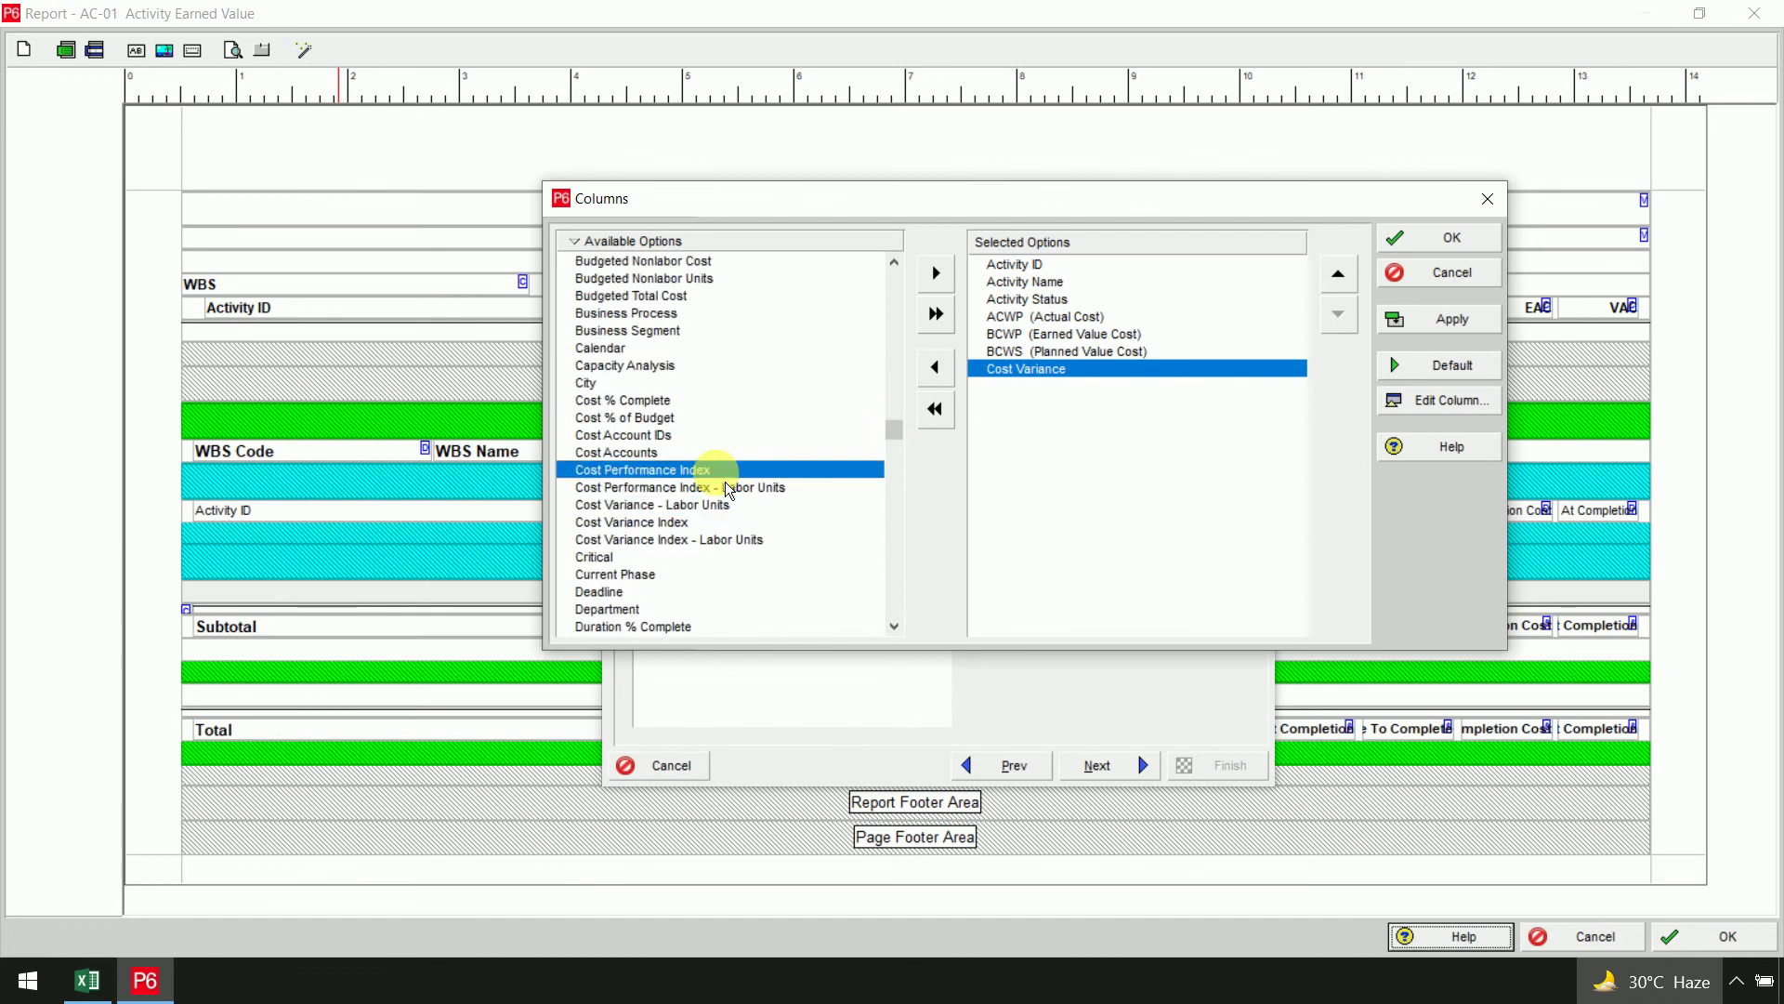
click(936, 273)
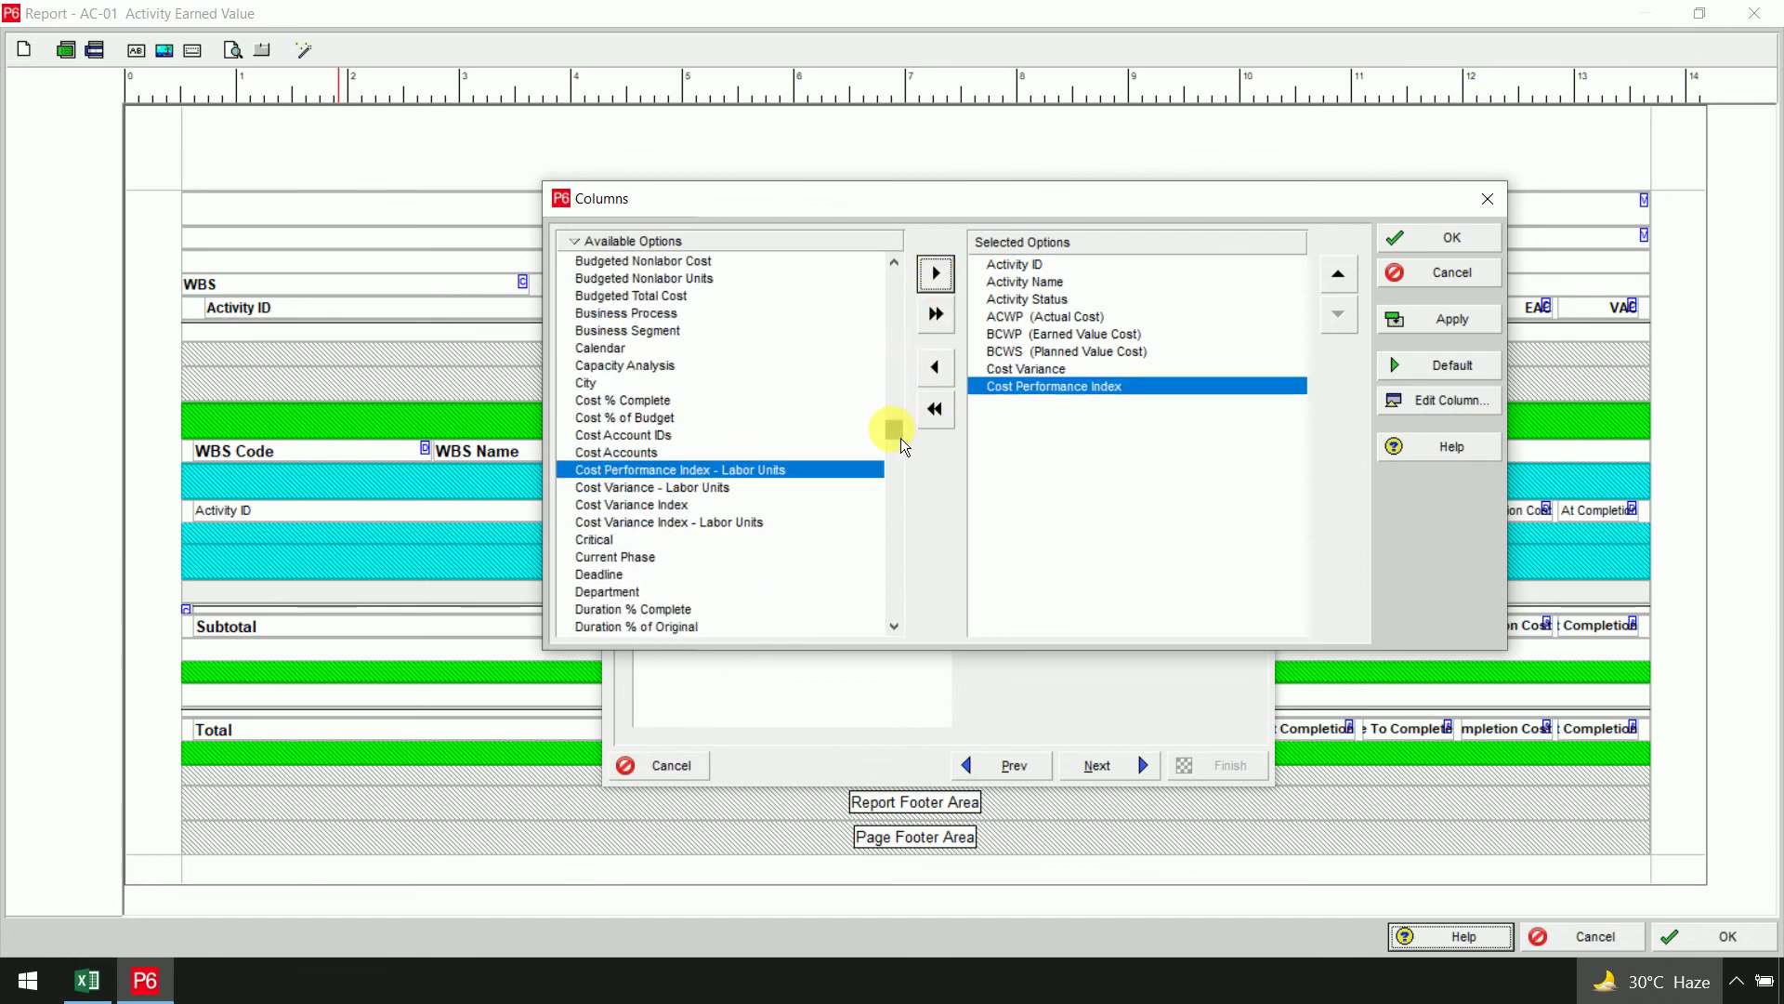
Add Schedule Variance and Schedule Performance Index, then apply and confirm the column choices
drag(894, 429, 901, 569)
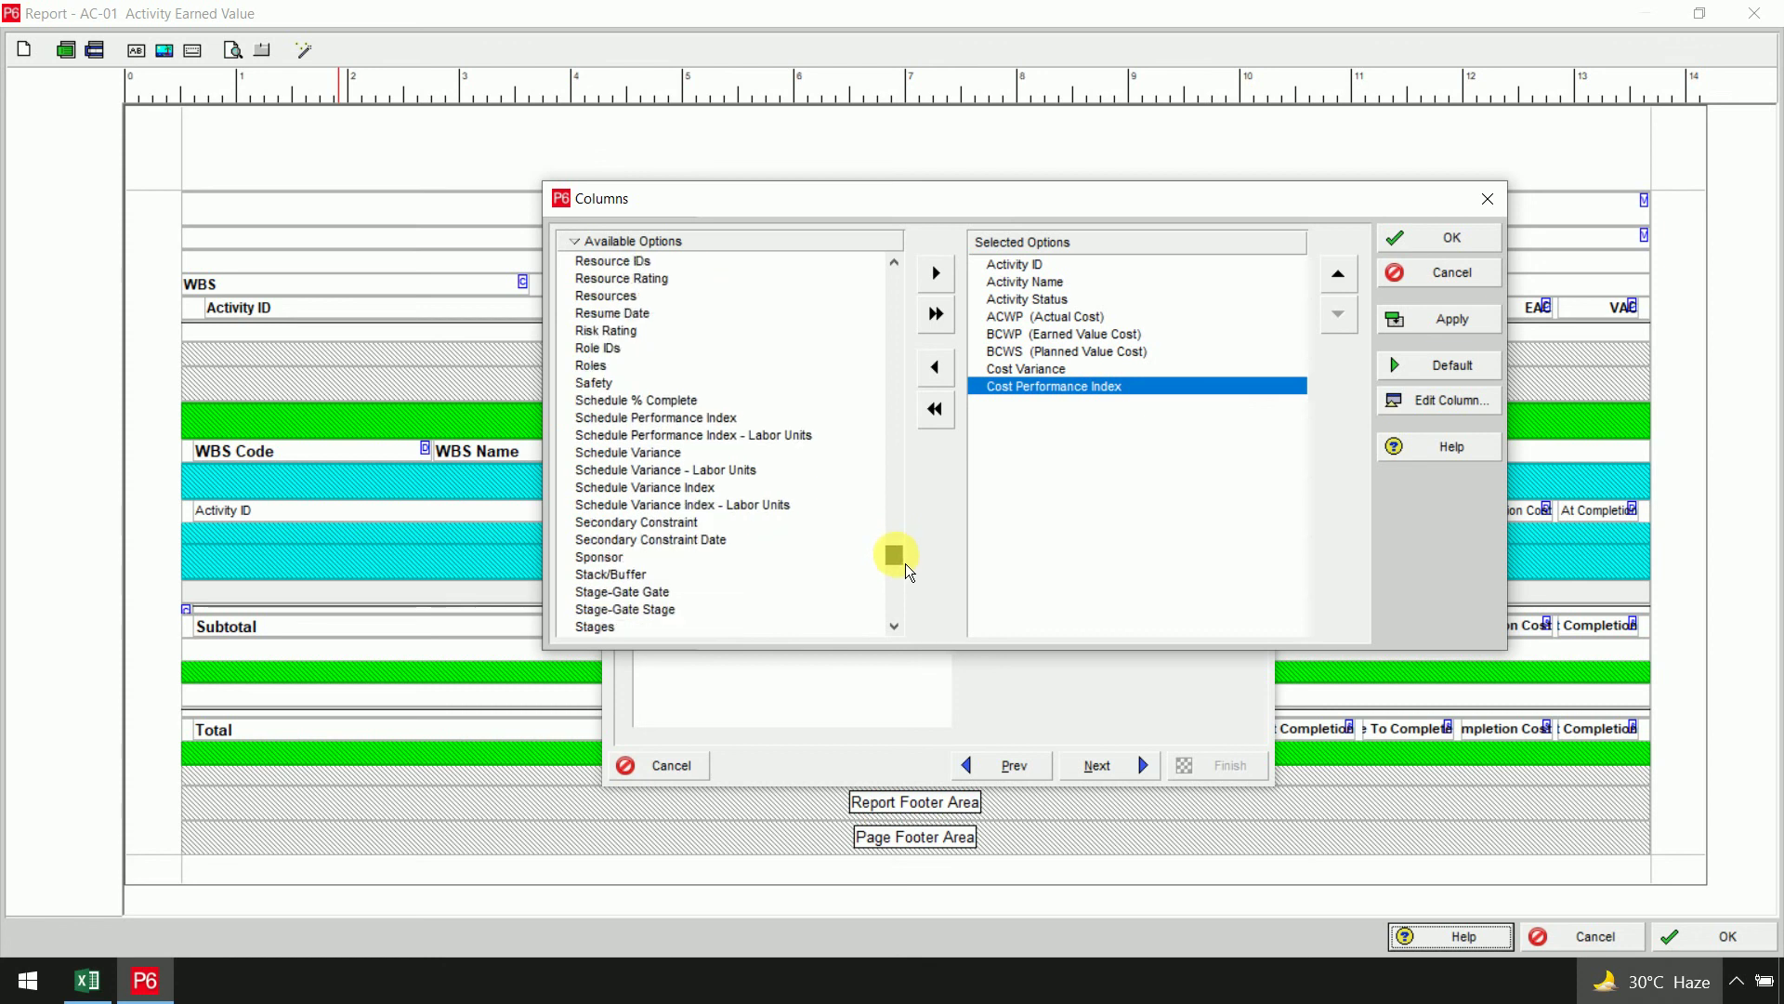
click(708, 456)
click(936, 272)
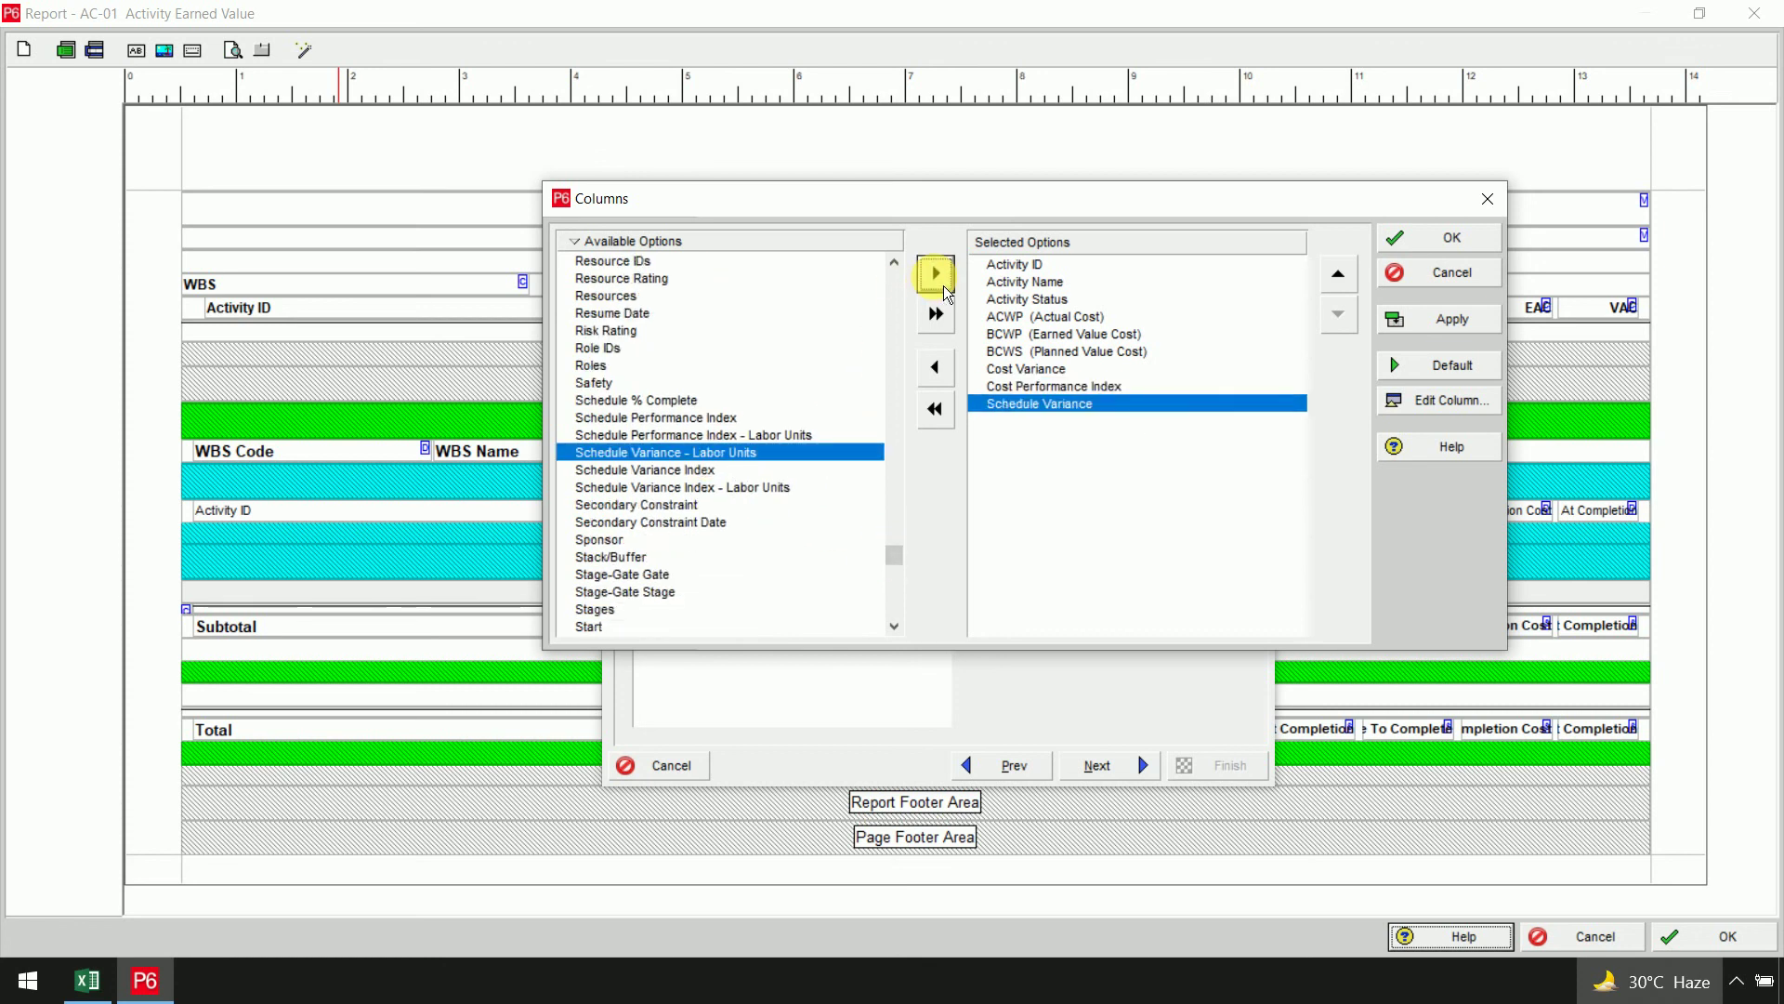
click(656, 418)
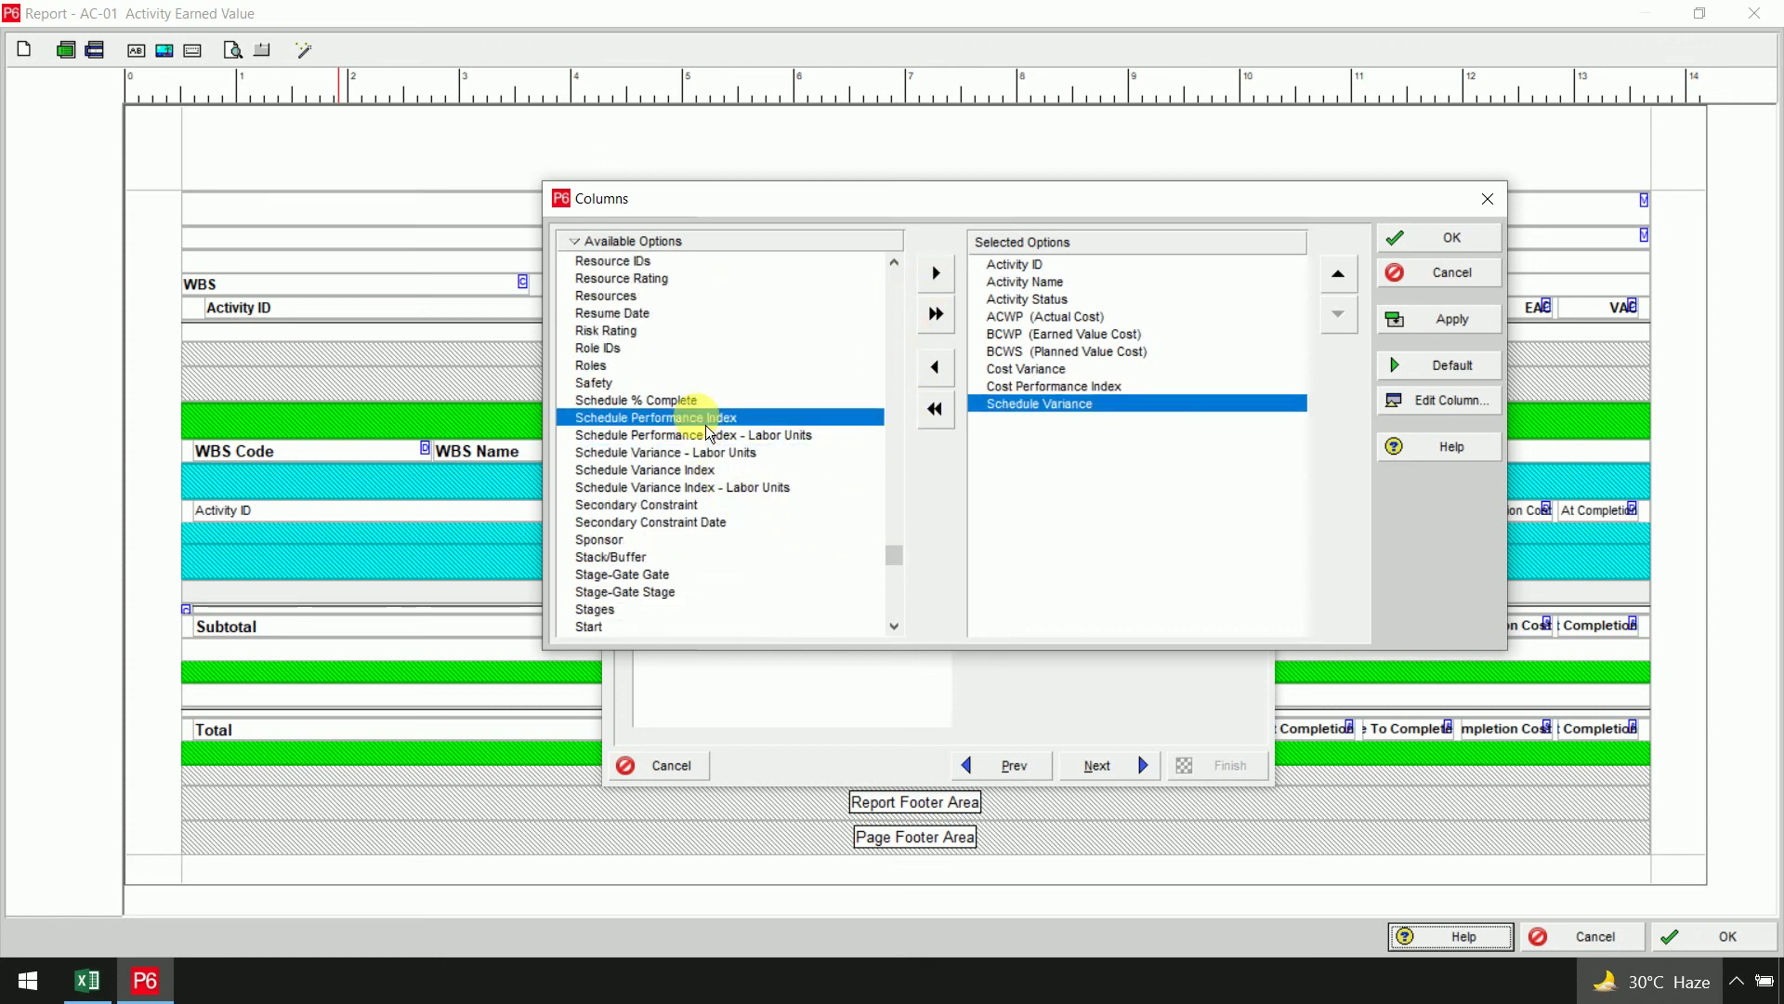
click(936, 273)
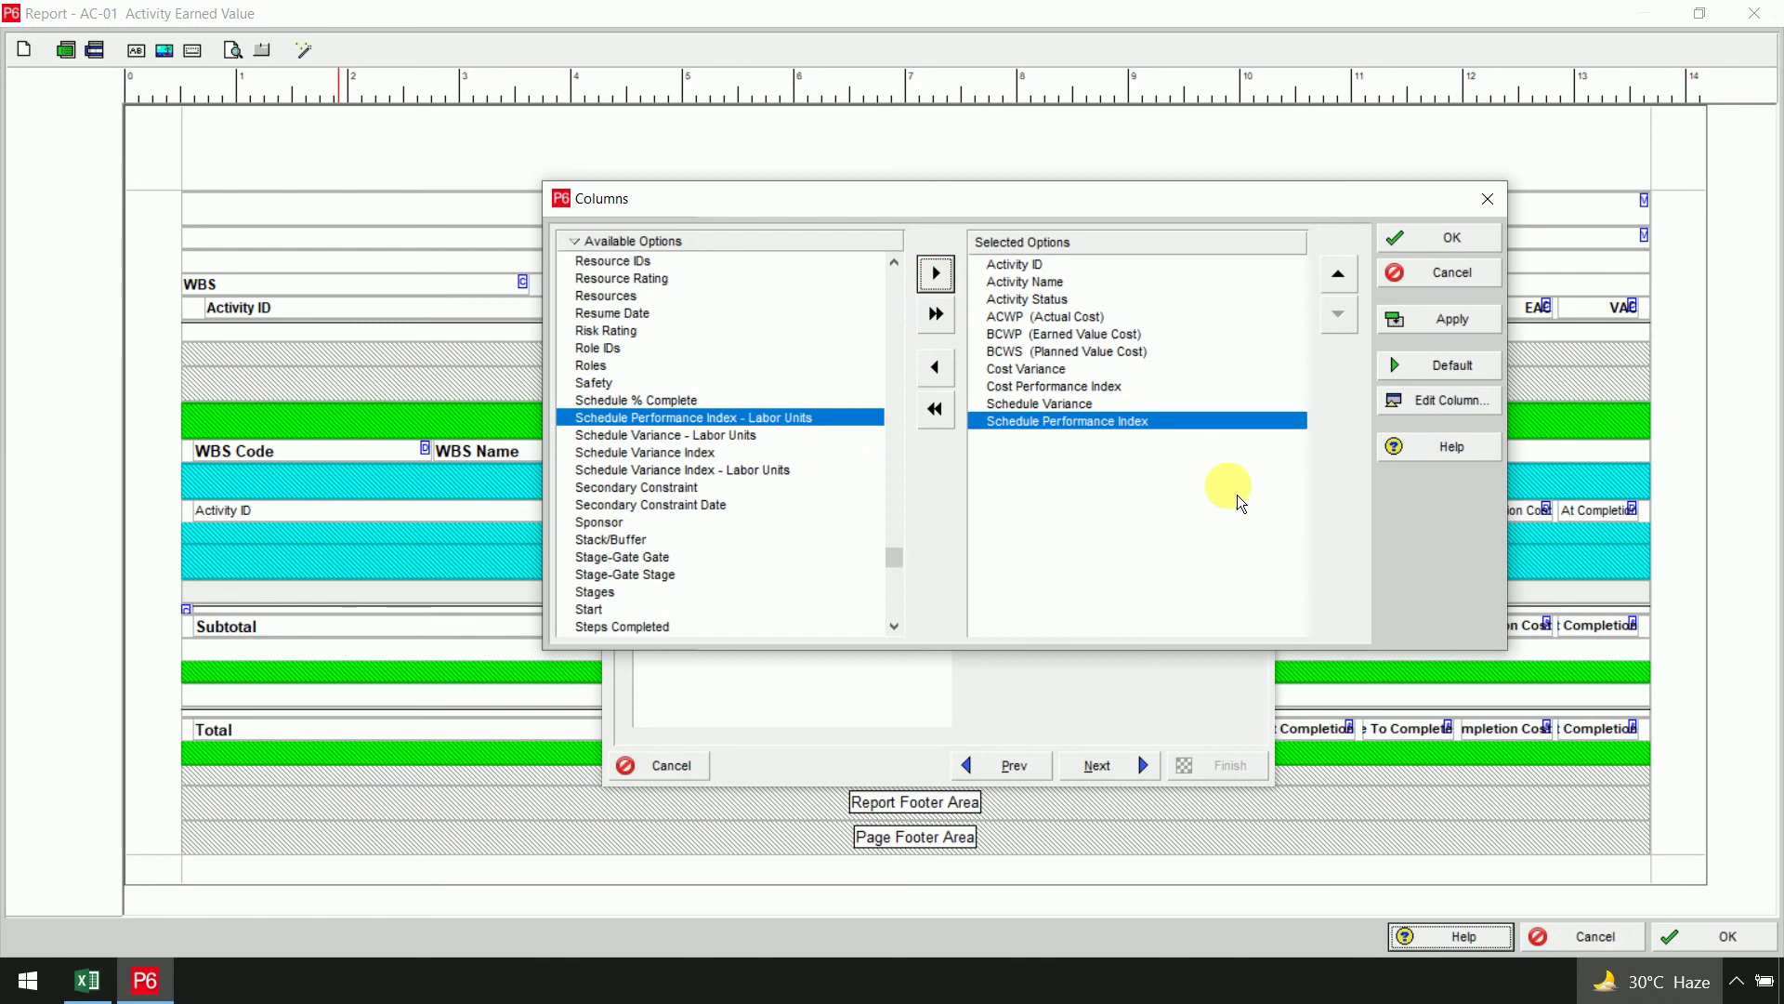
click(1443, 338)
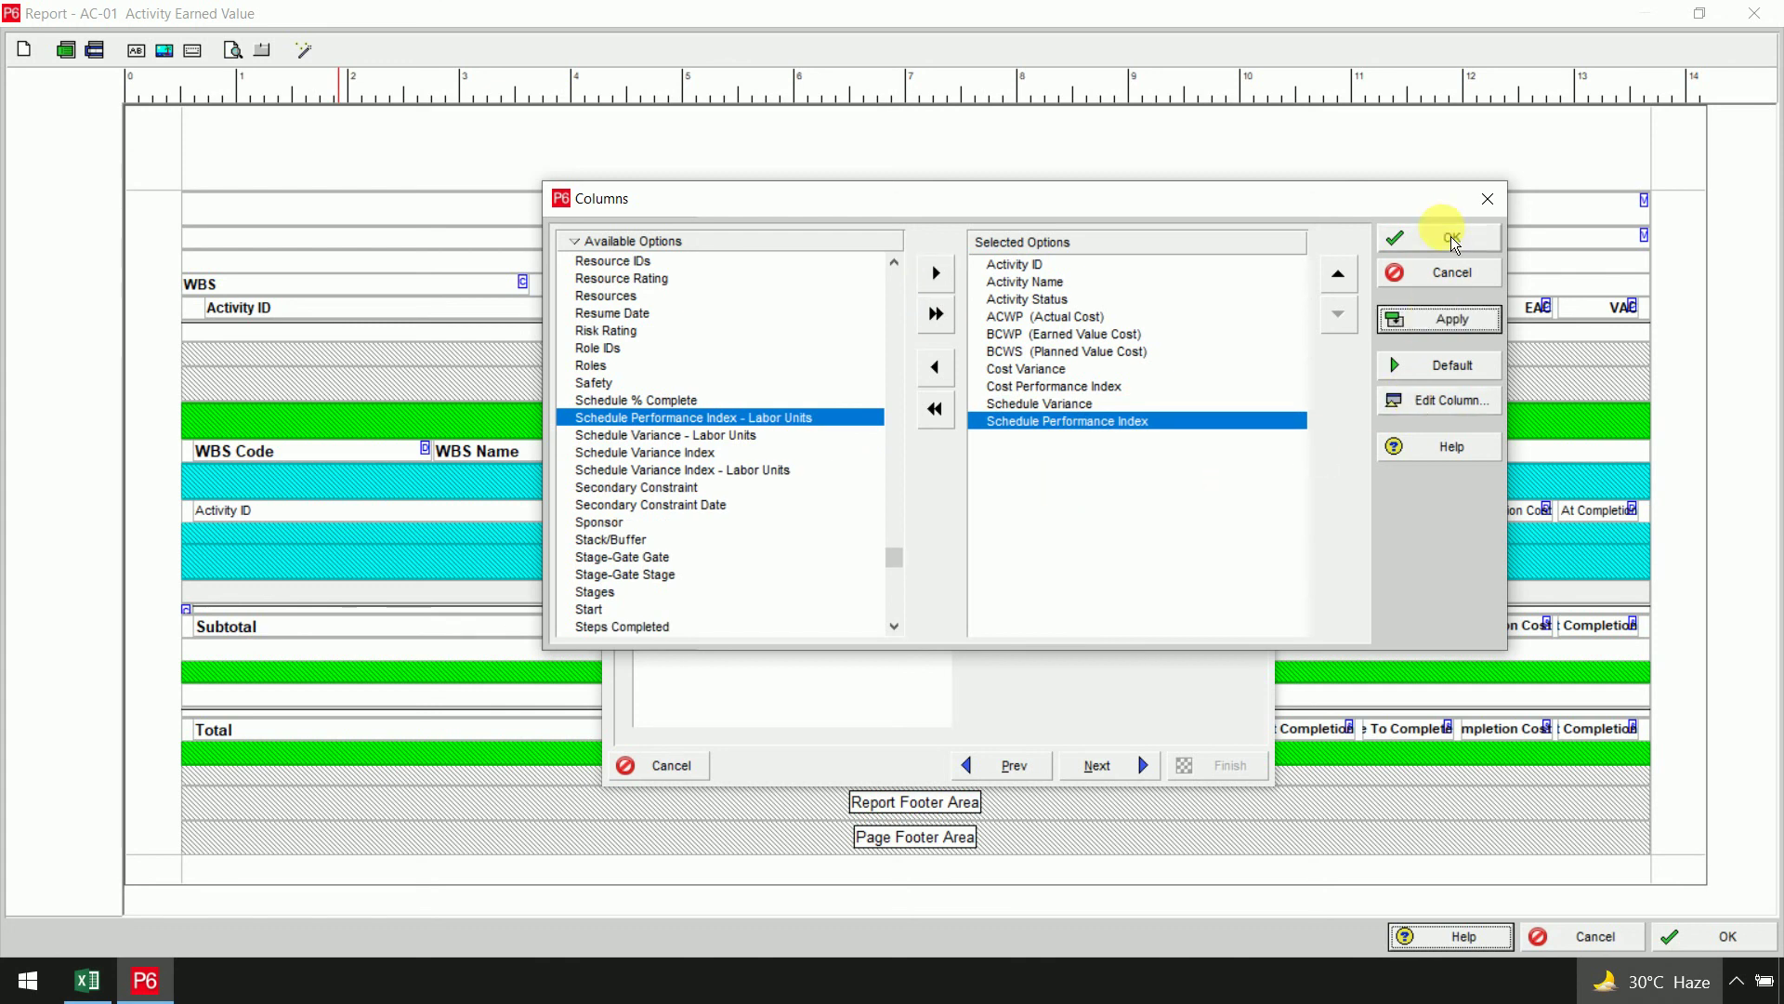
click(1446, 238)
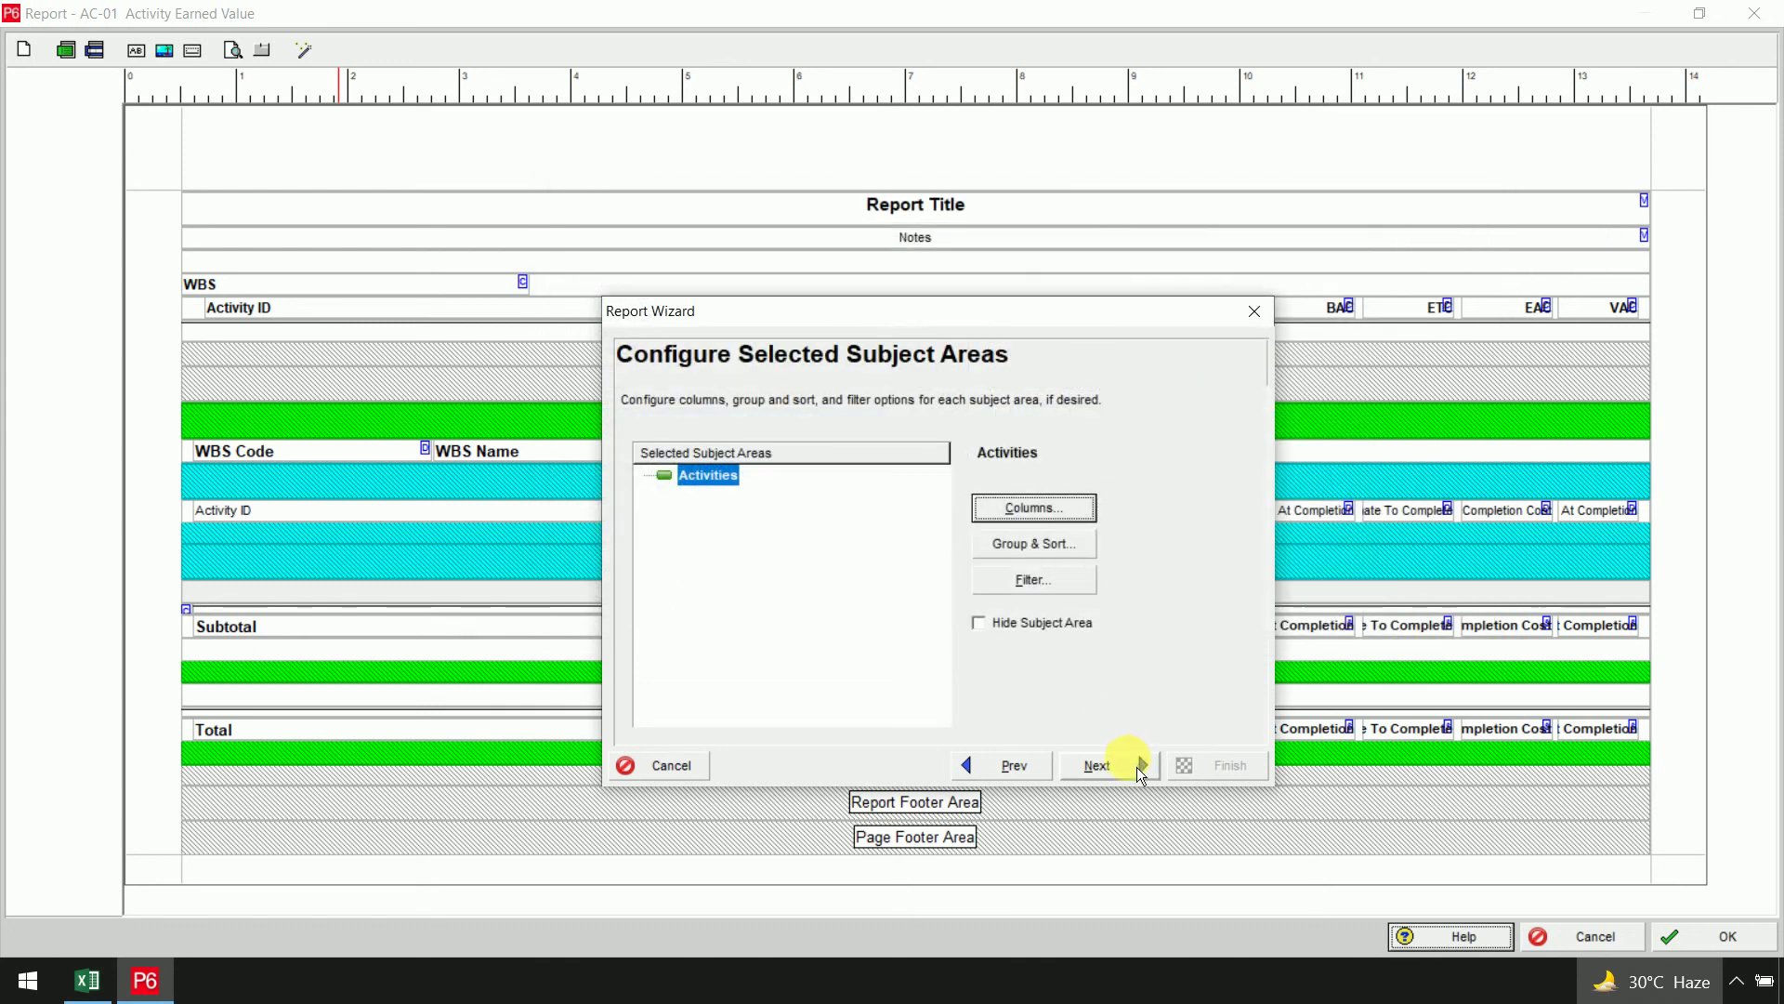
Replace the Activities title with 'samp - eARNED VALUE REPORT' and run the generated report
click(1138, 767)
double_click(706, 517)
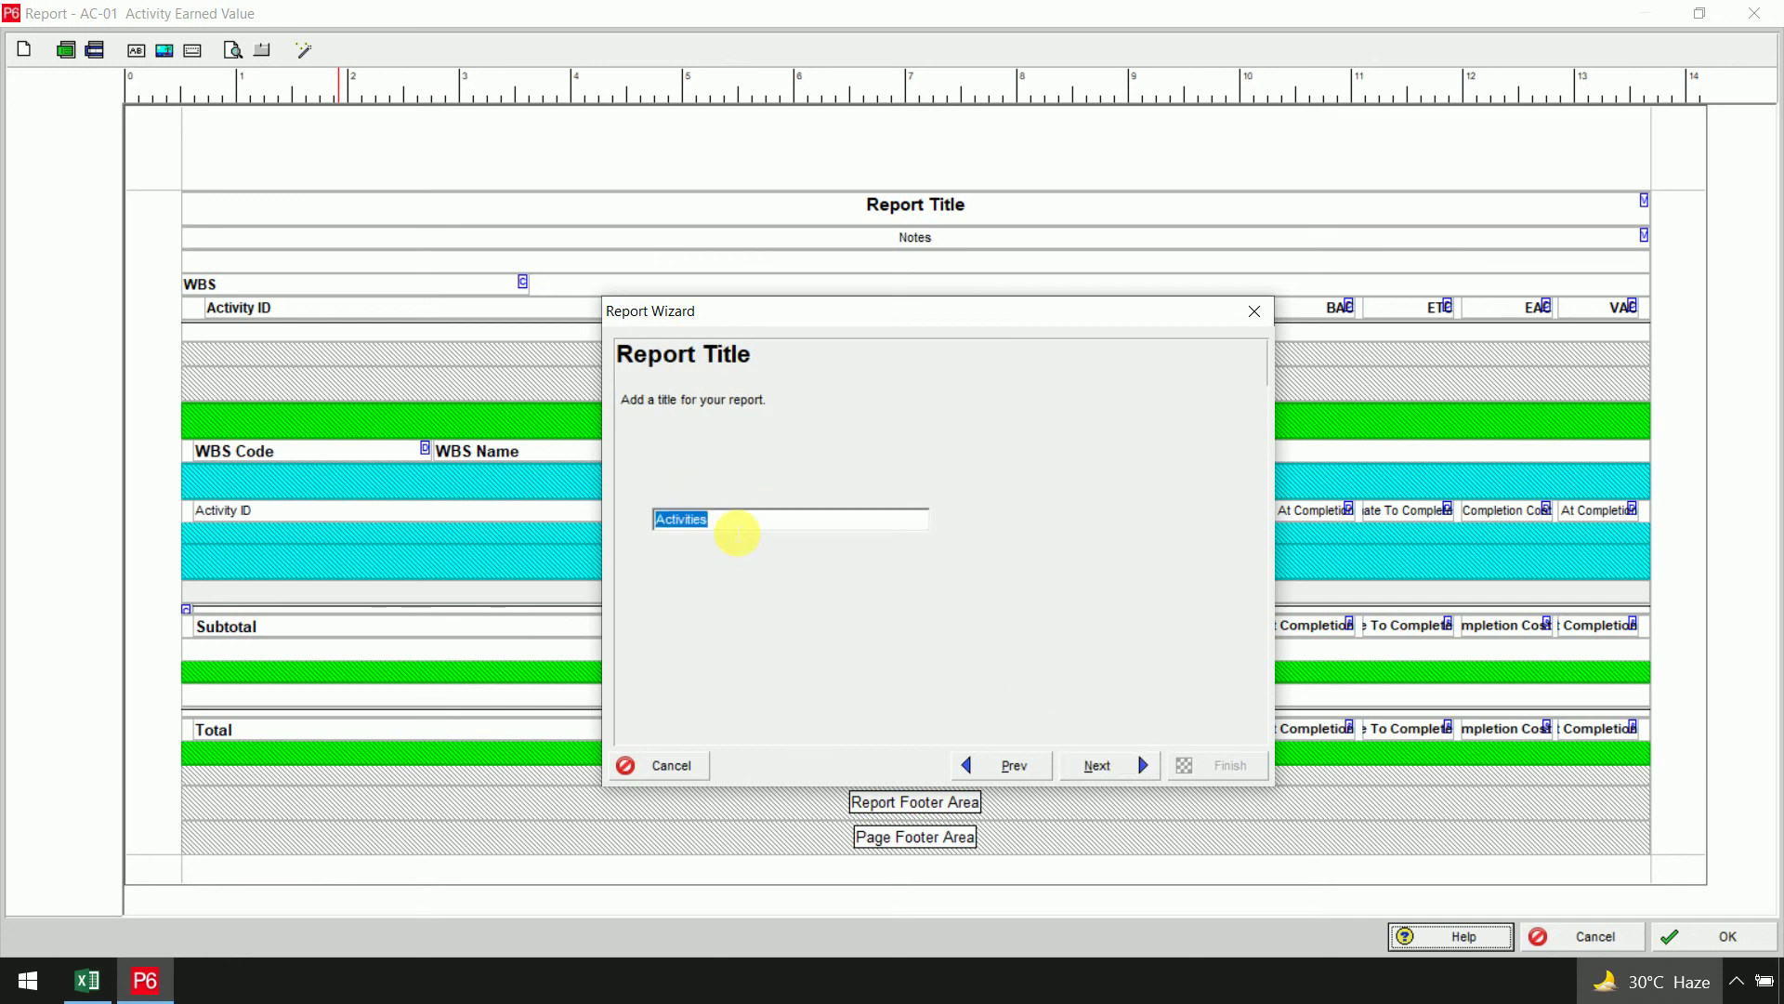
text(sam)
text(p )
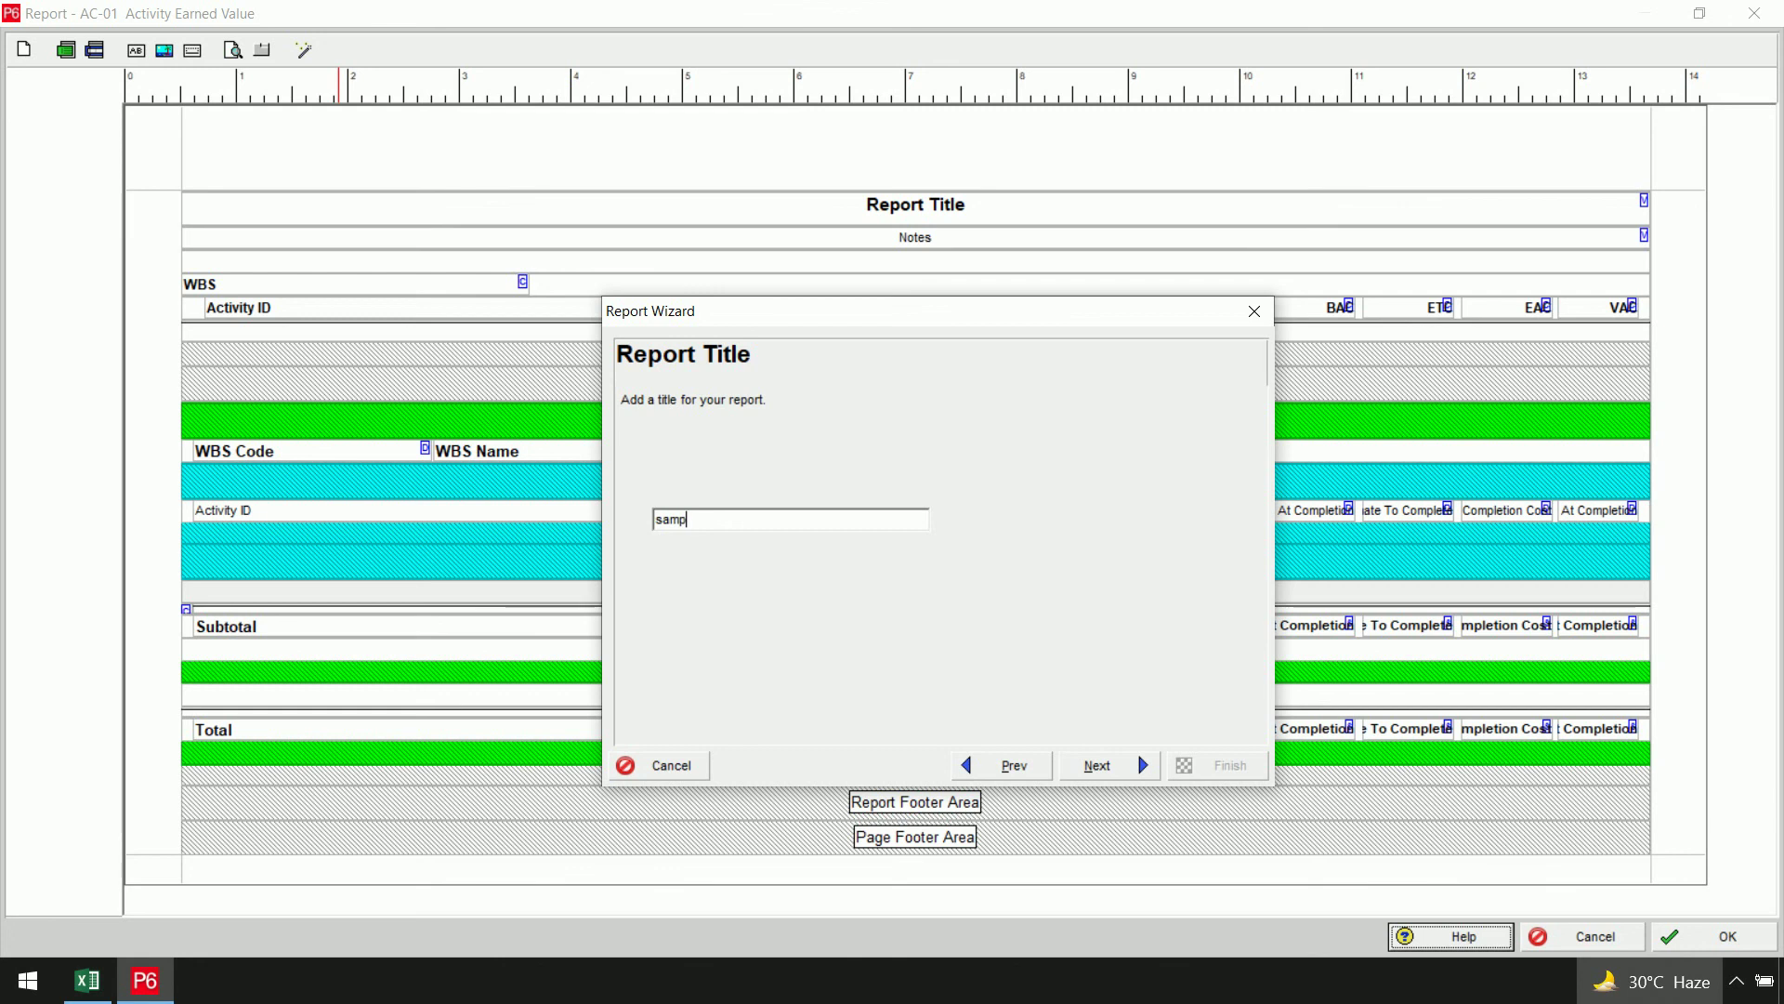
text(- eARNED VALUE REPORT)
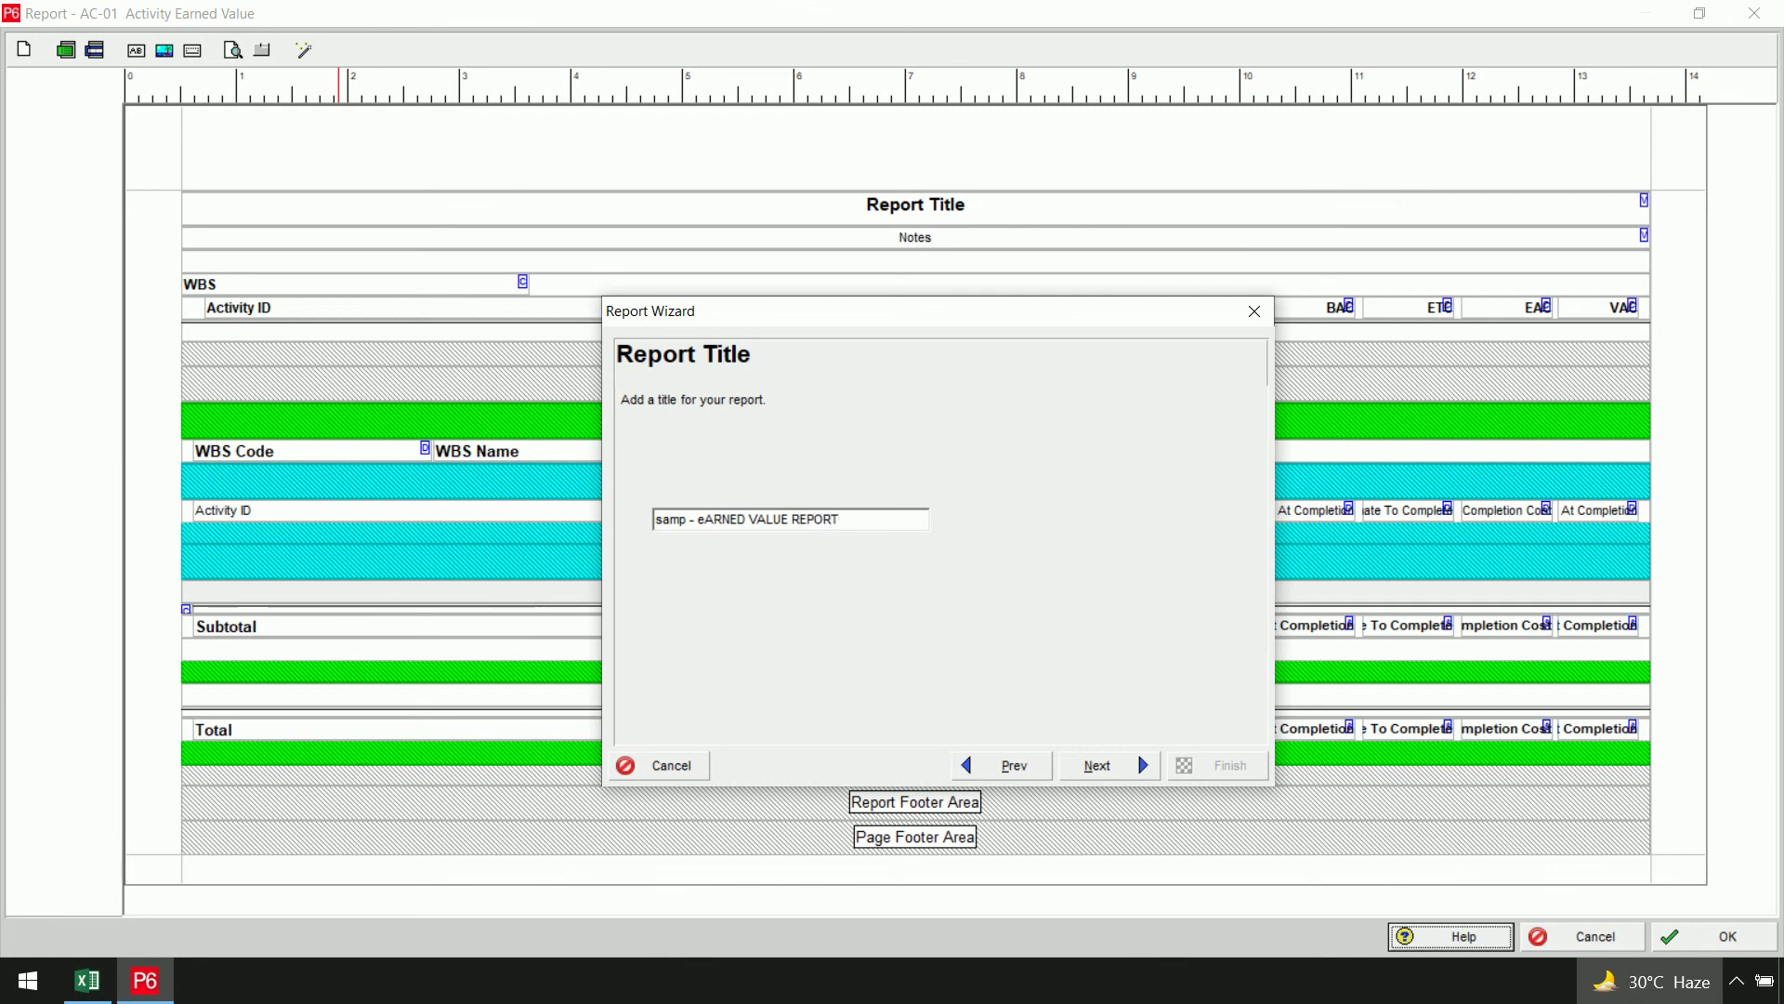
click(1144, 766)
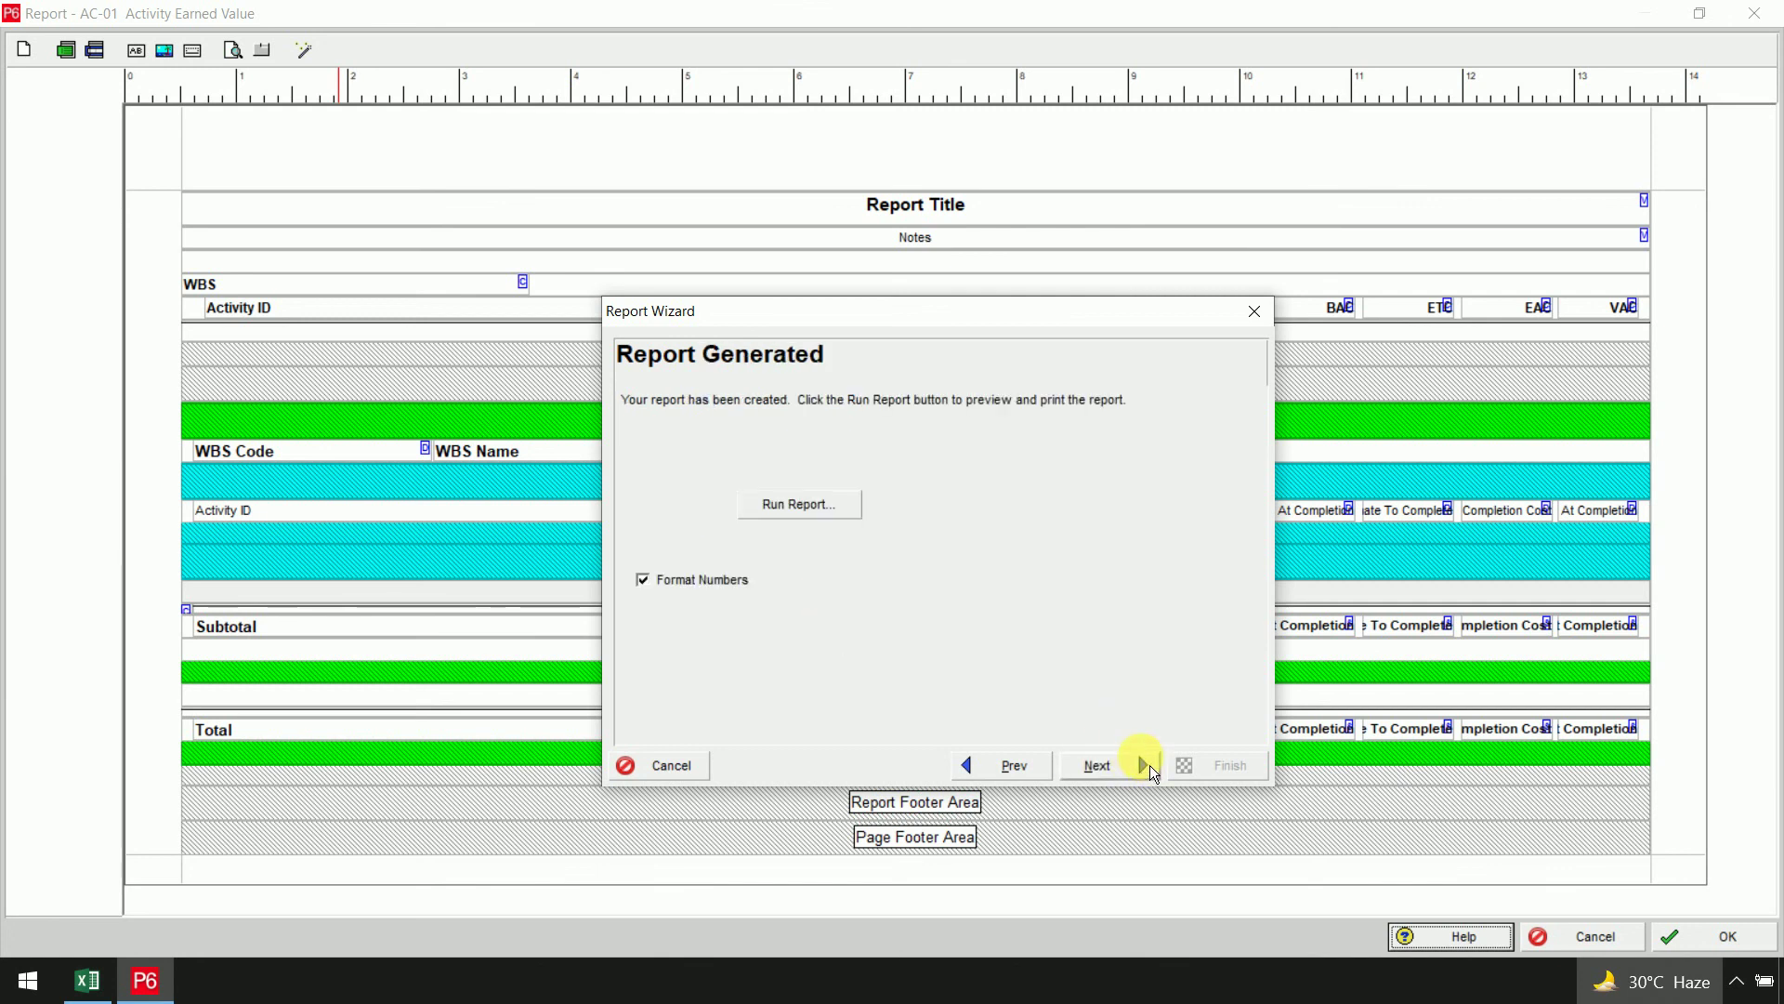
click(839, 515)
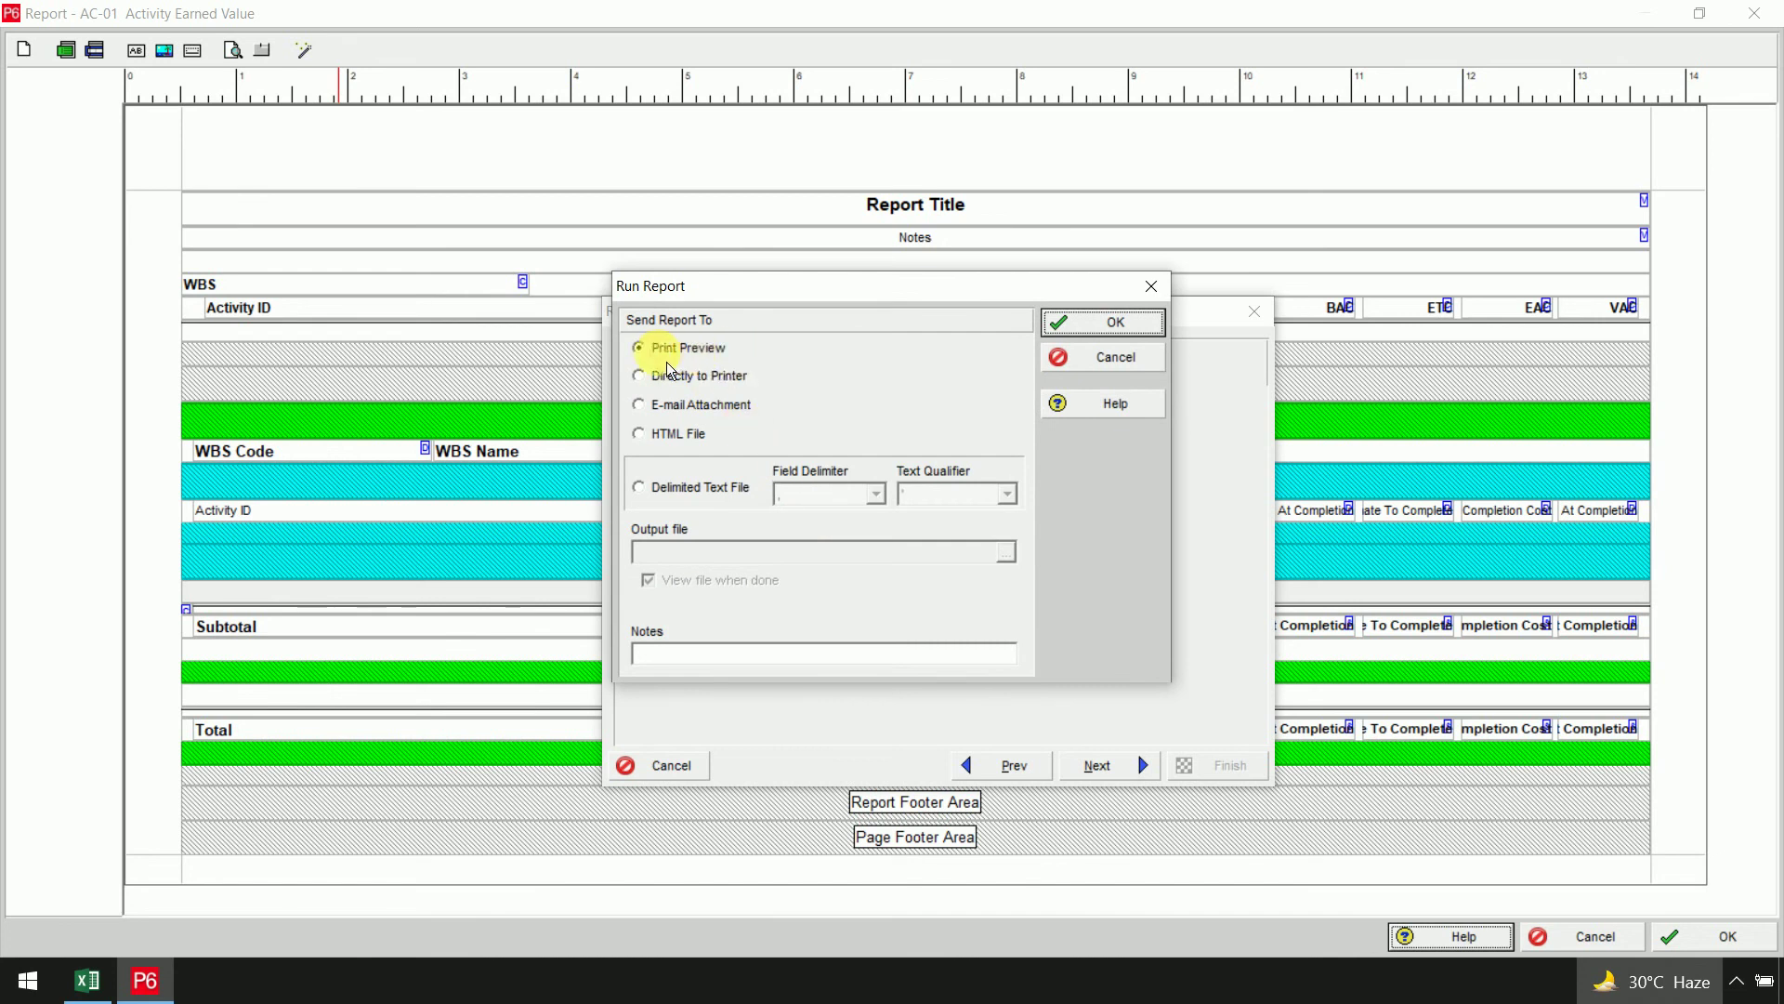
Show the report in Print Preview with A3 paper scaled to 100%
click(1088, 324)
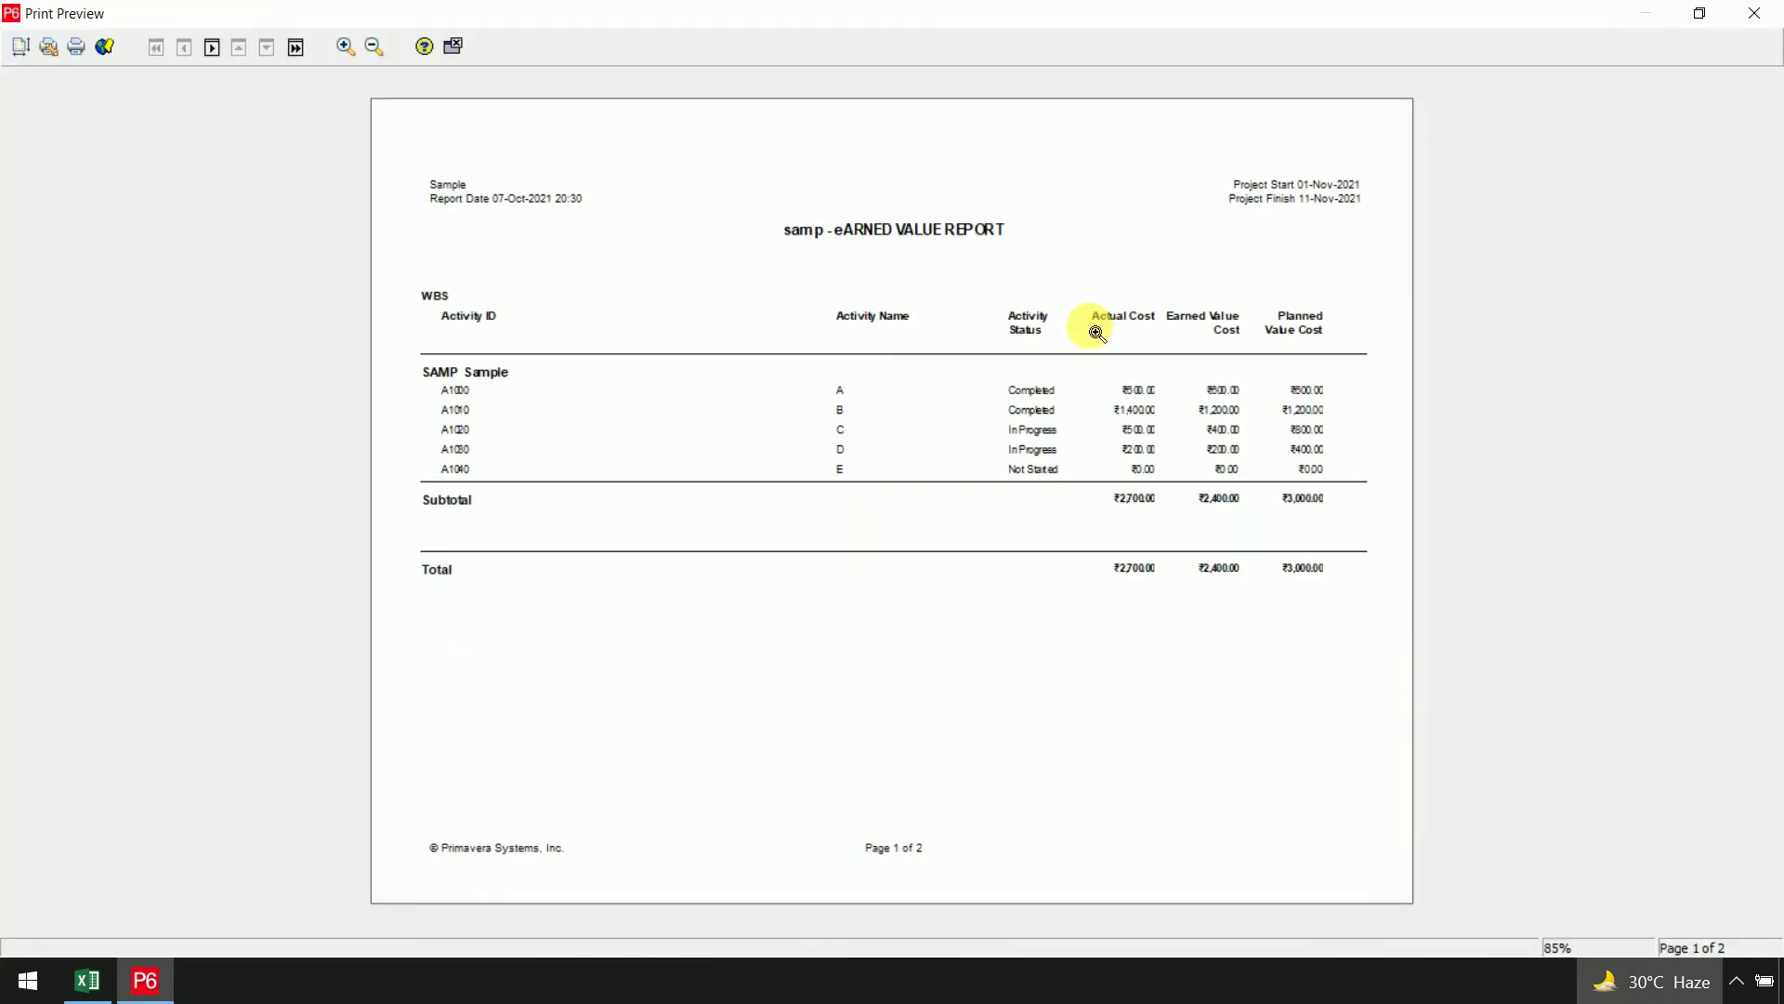
click(22, 51)
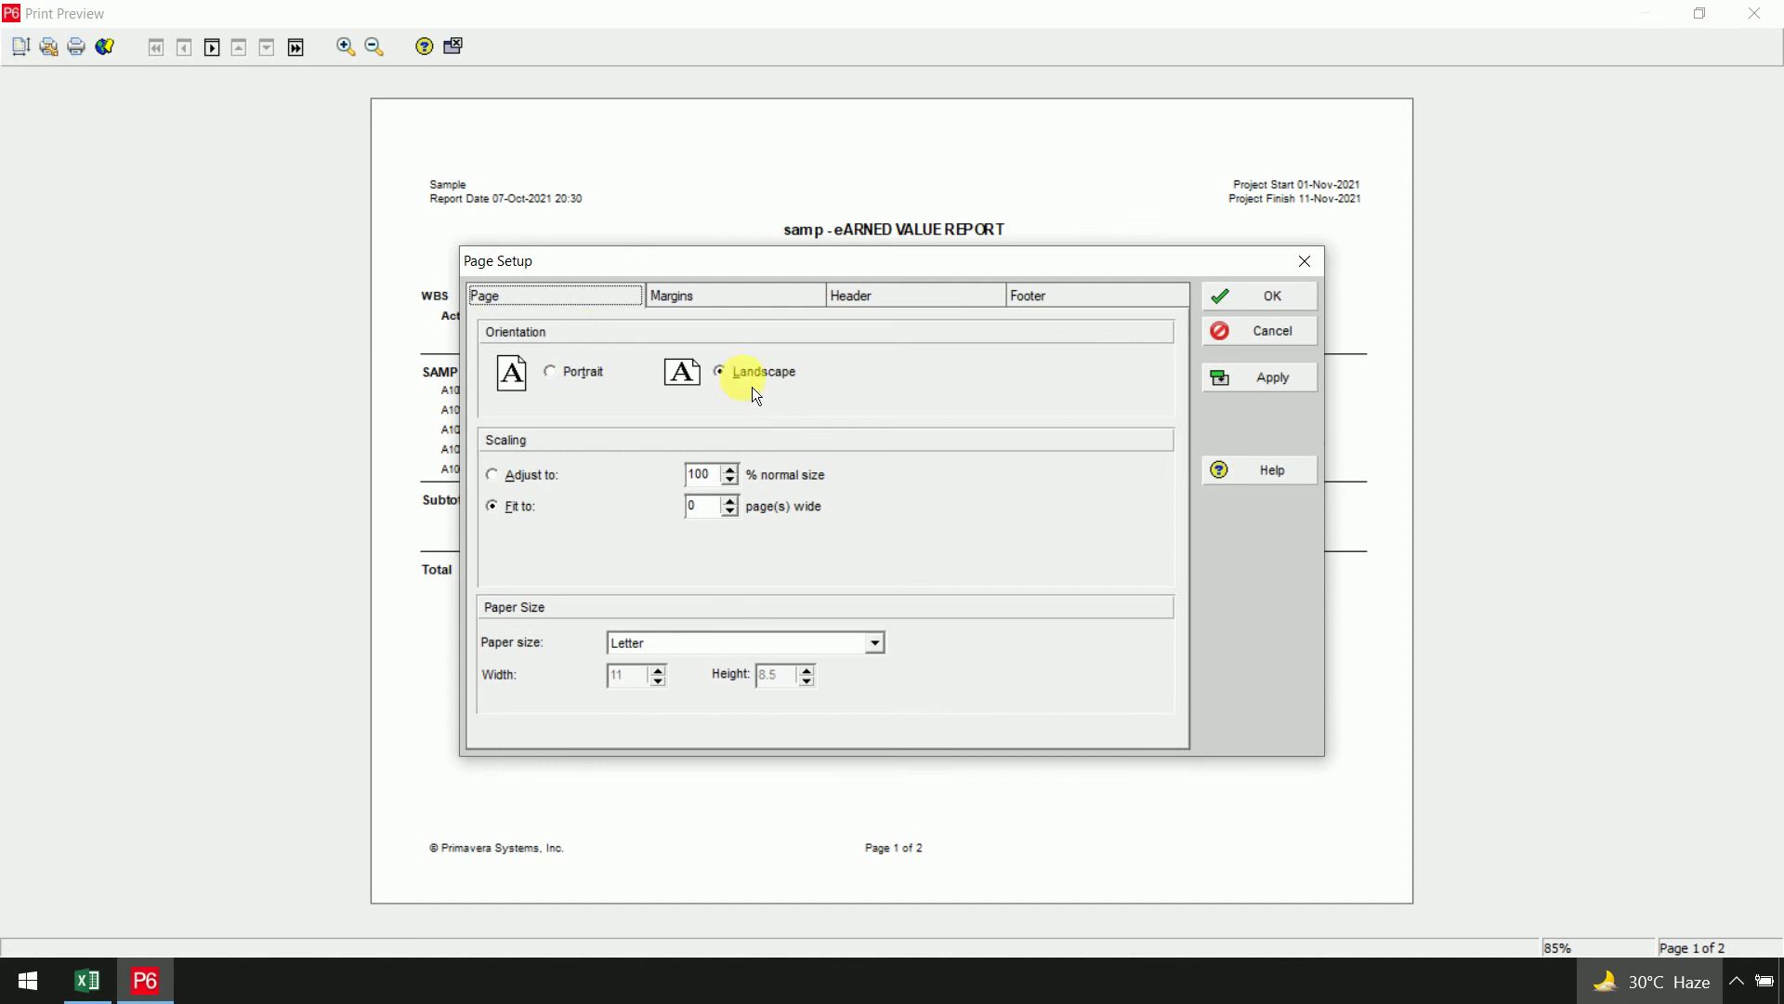
click(881, 649)
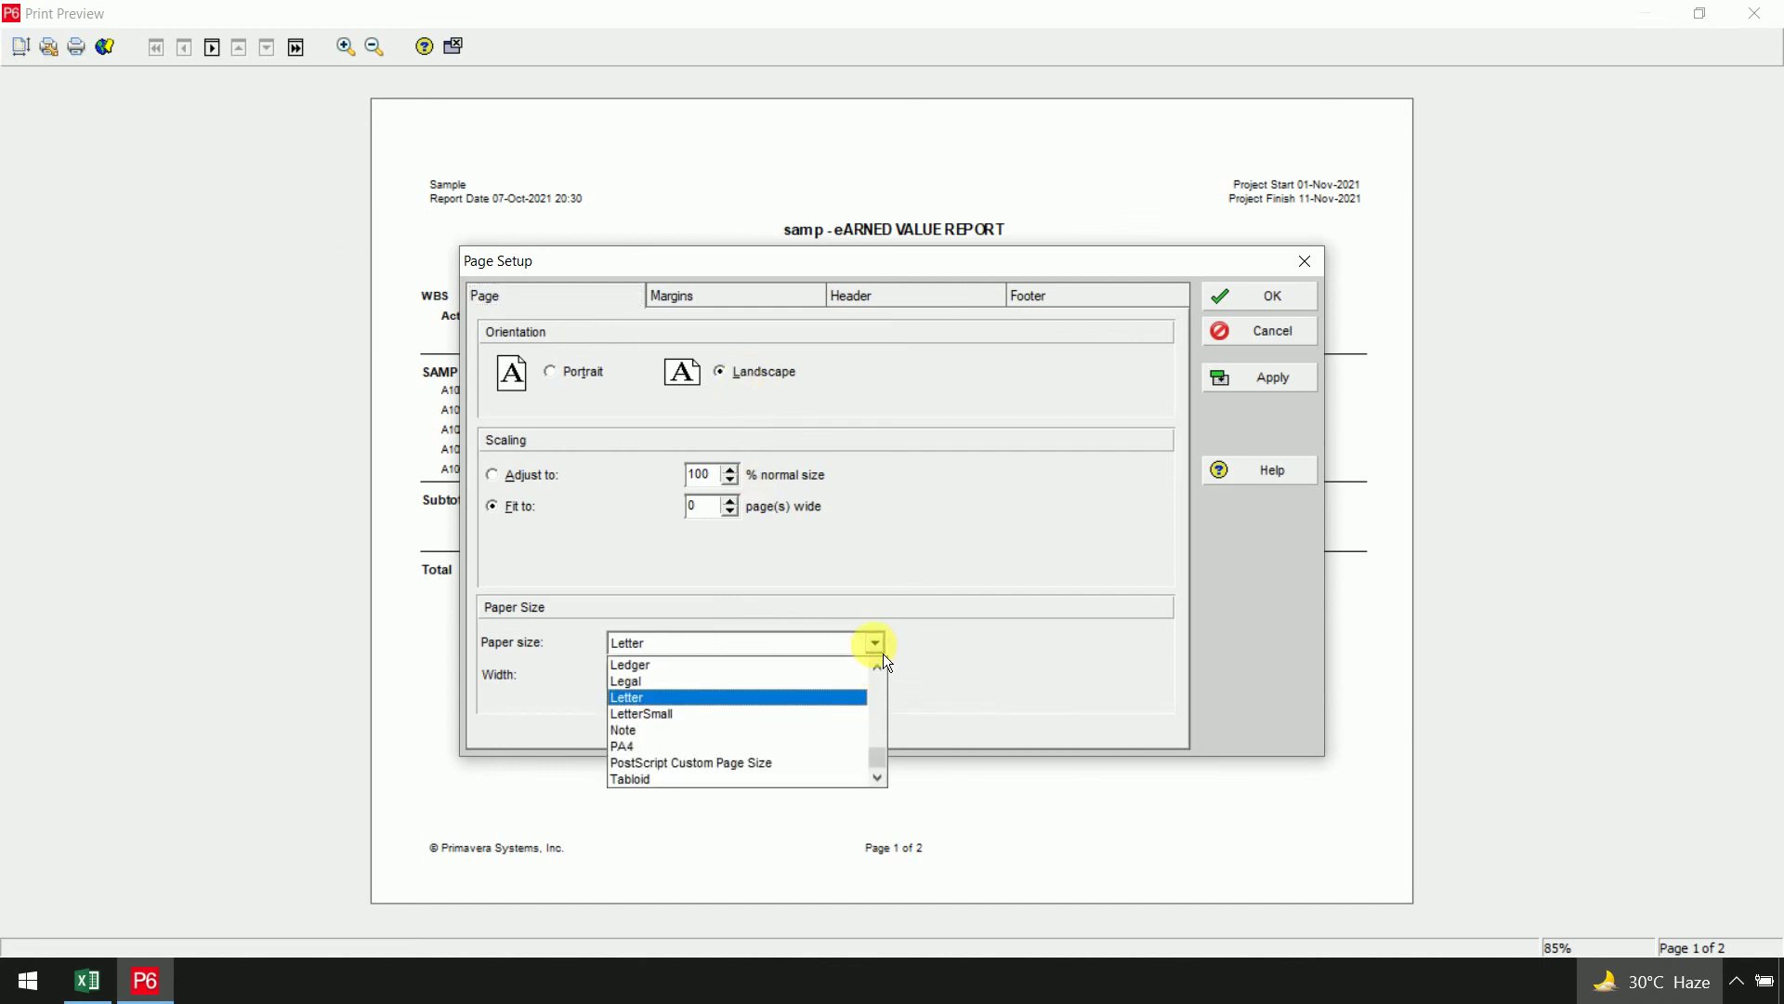
drag(888, 772, 879, 673)
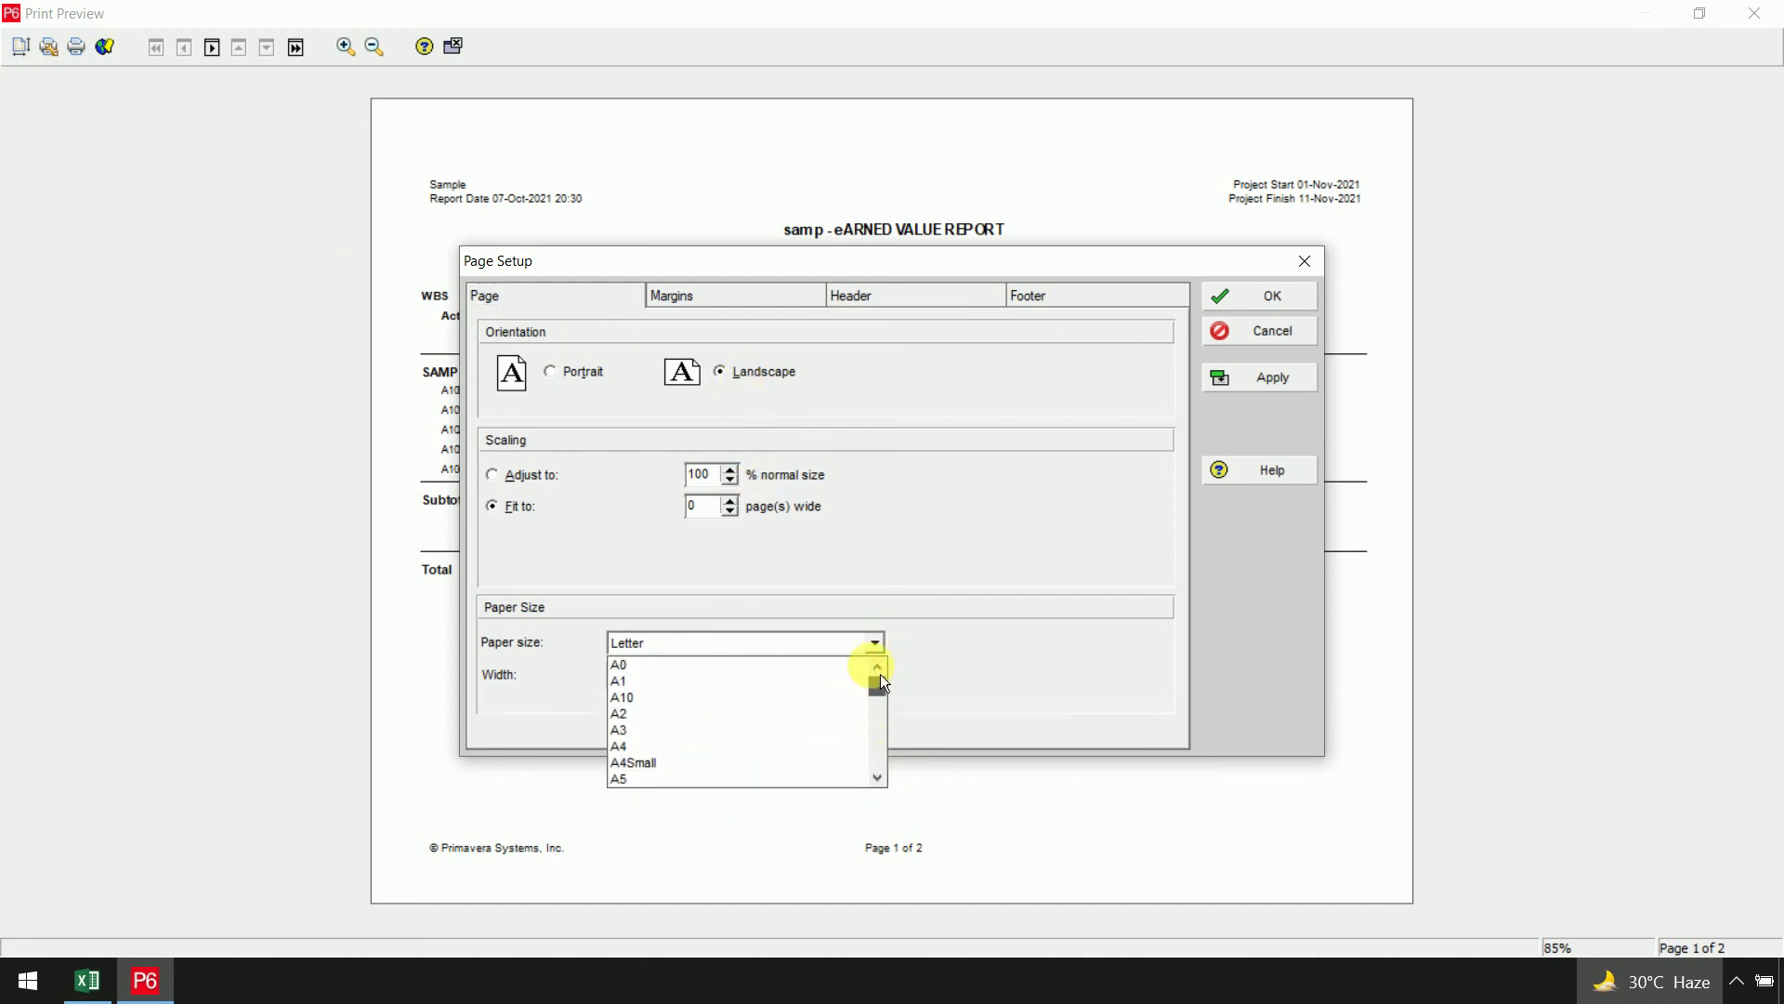
click(706, 731)
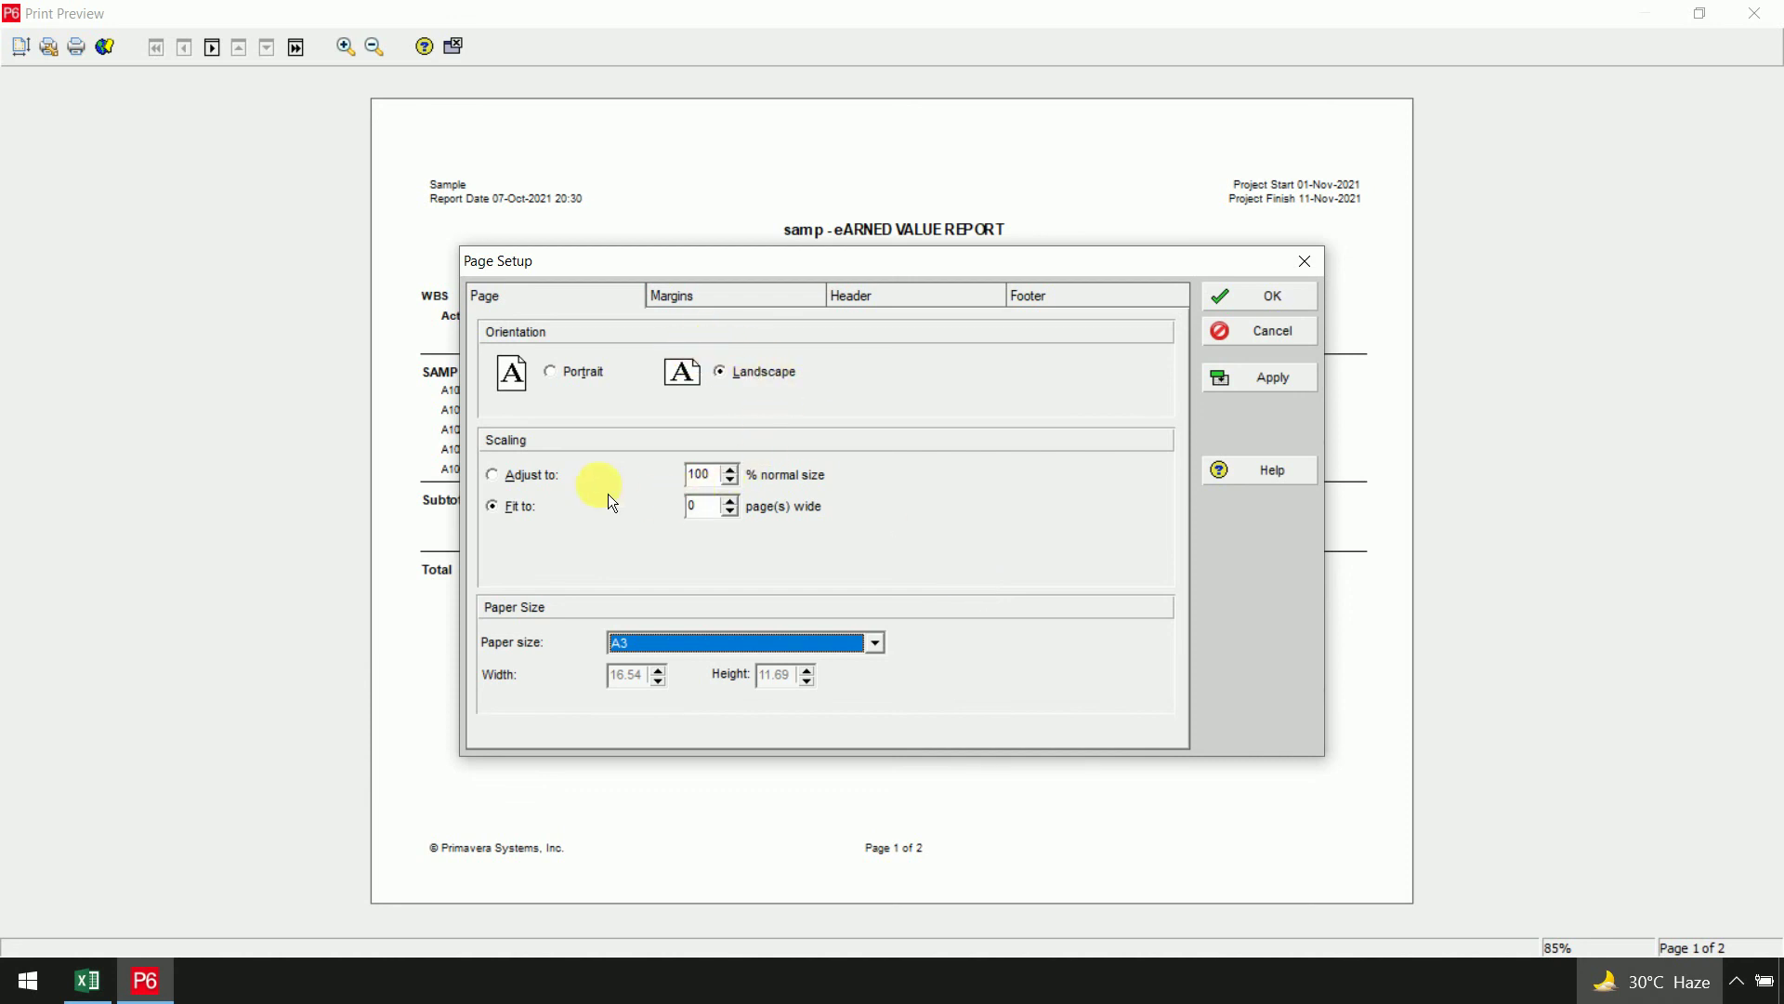
click(556, 490)
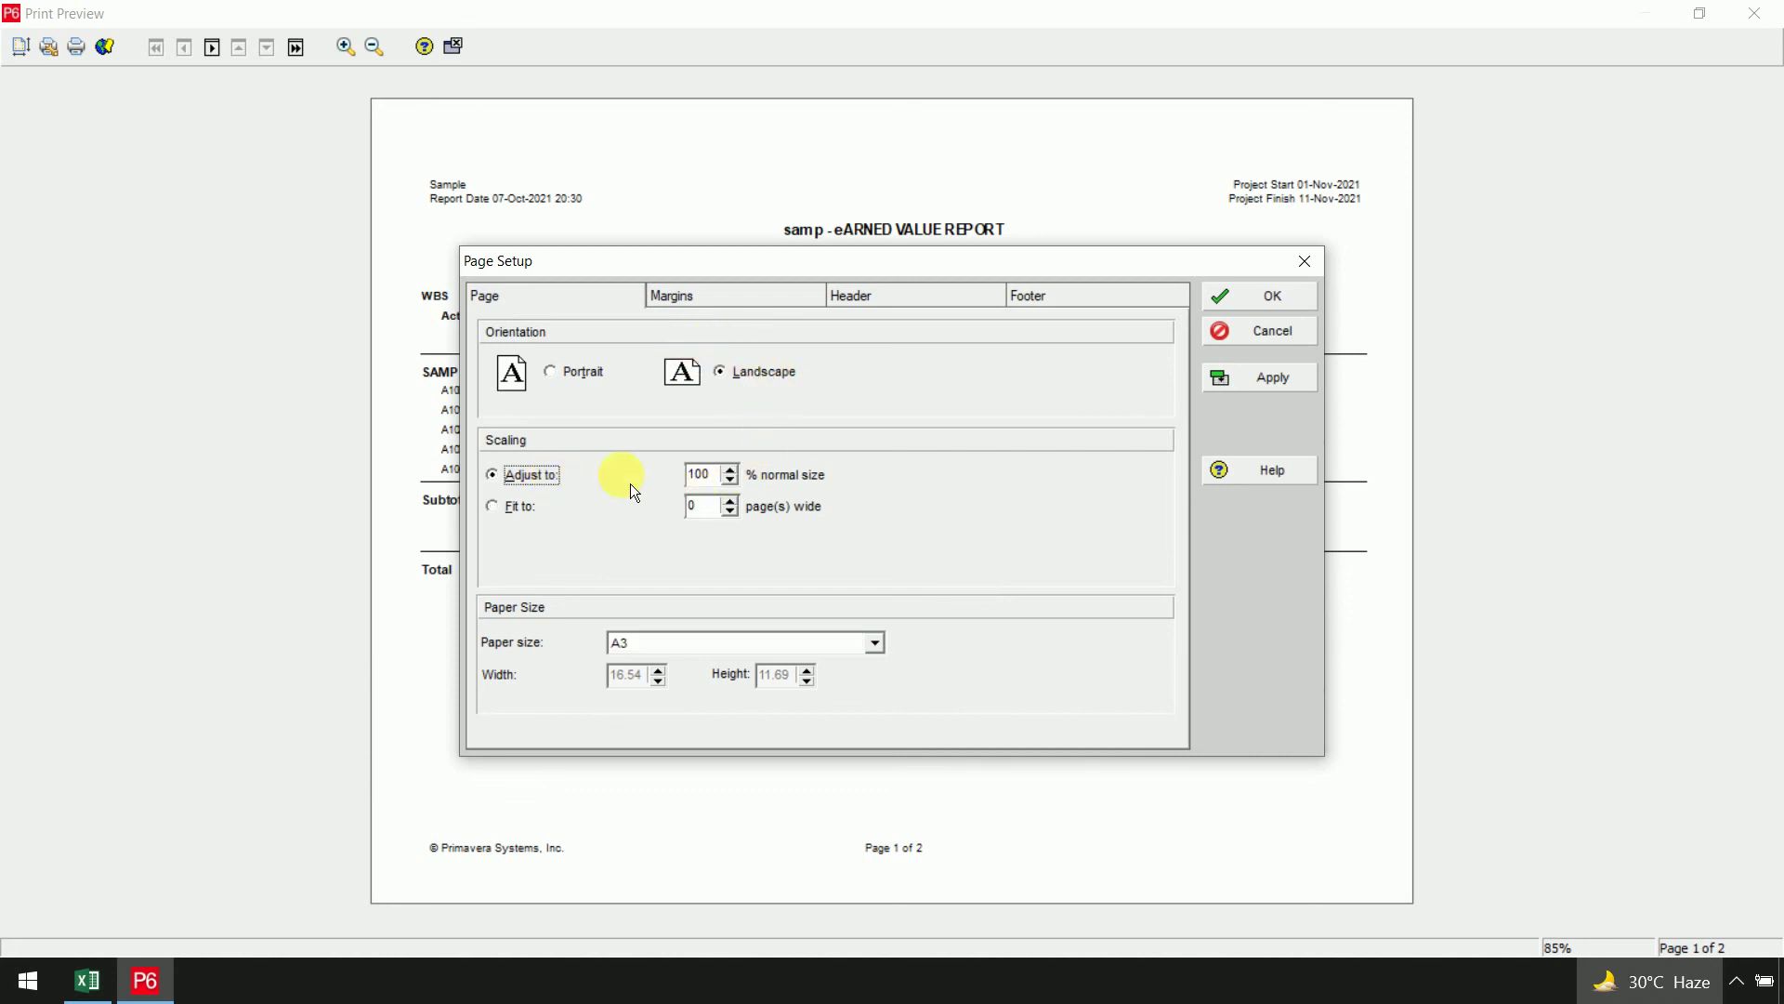
drag(816, 267, 959, 315)
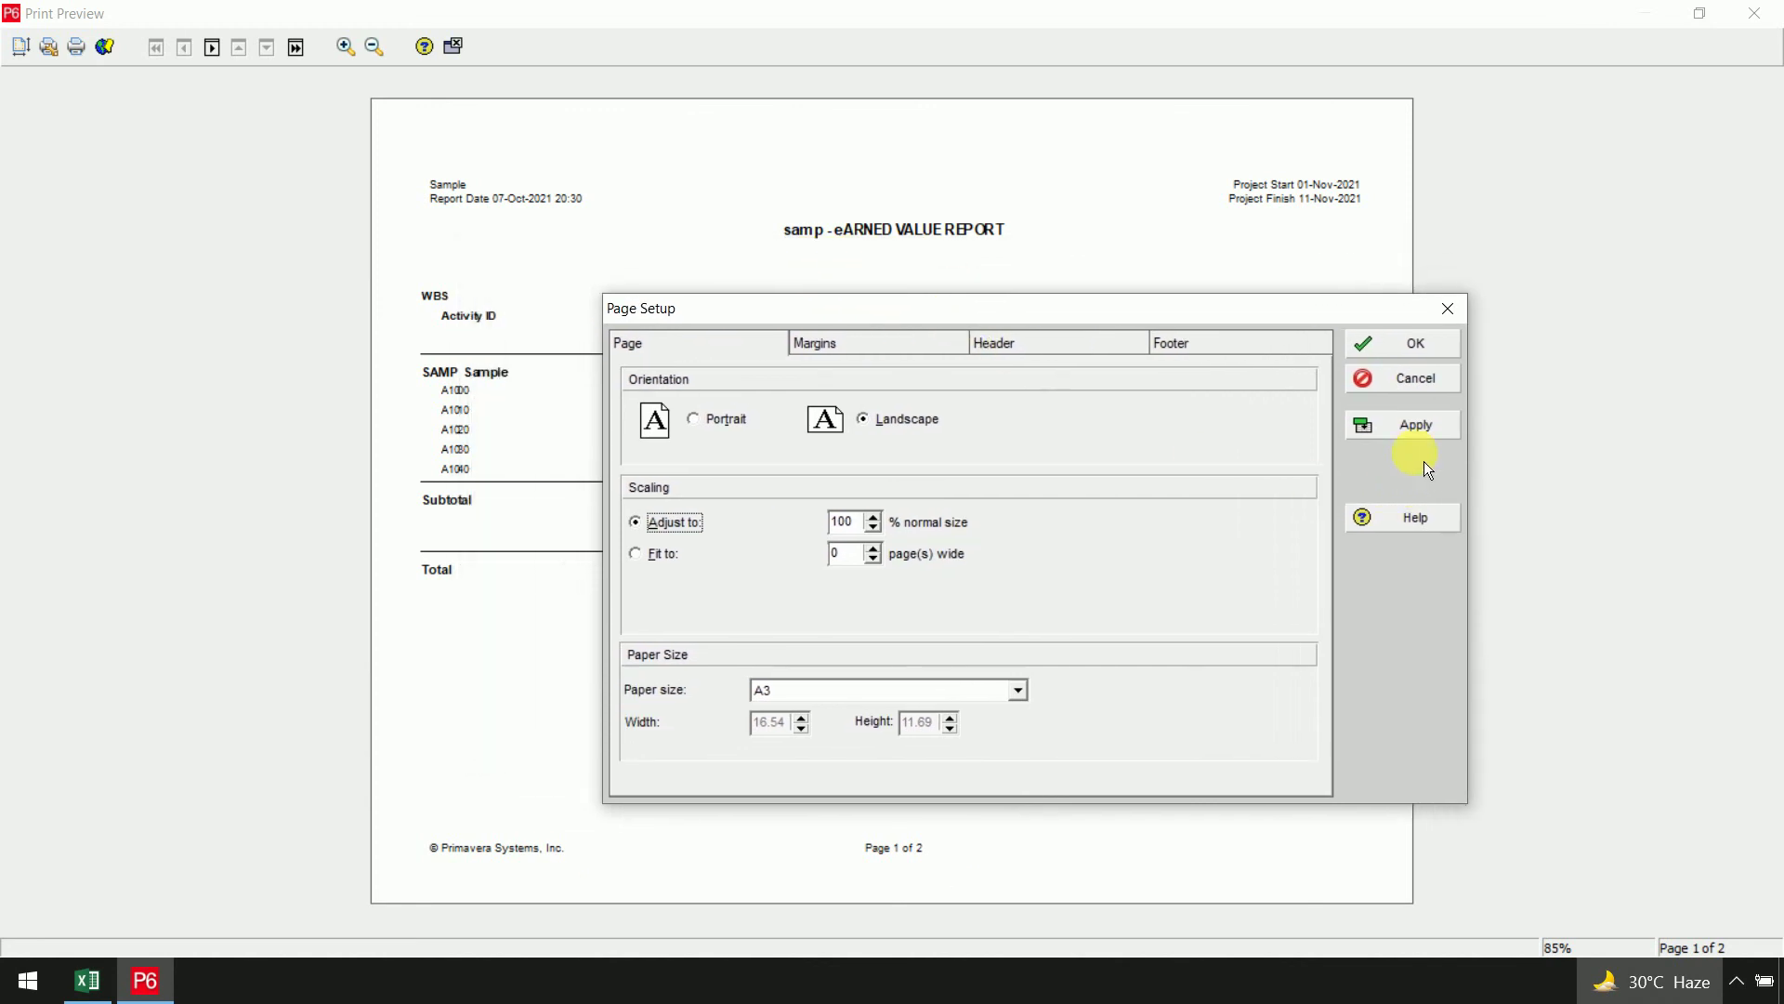
click(1406, 425)
drag(1219, 322, 1204, 363)
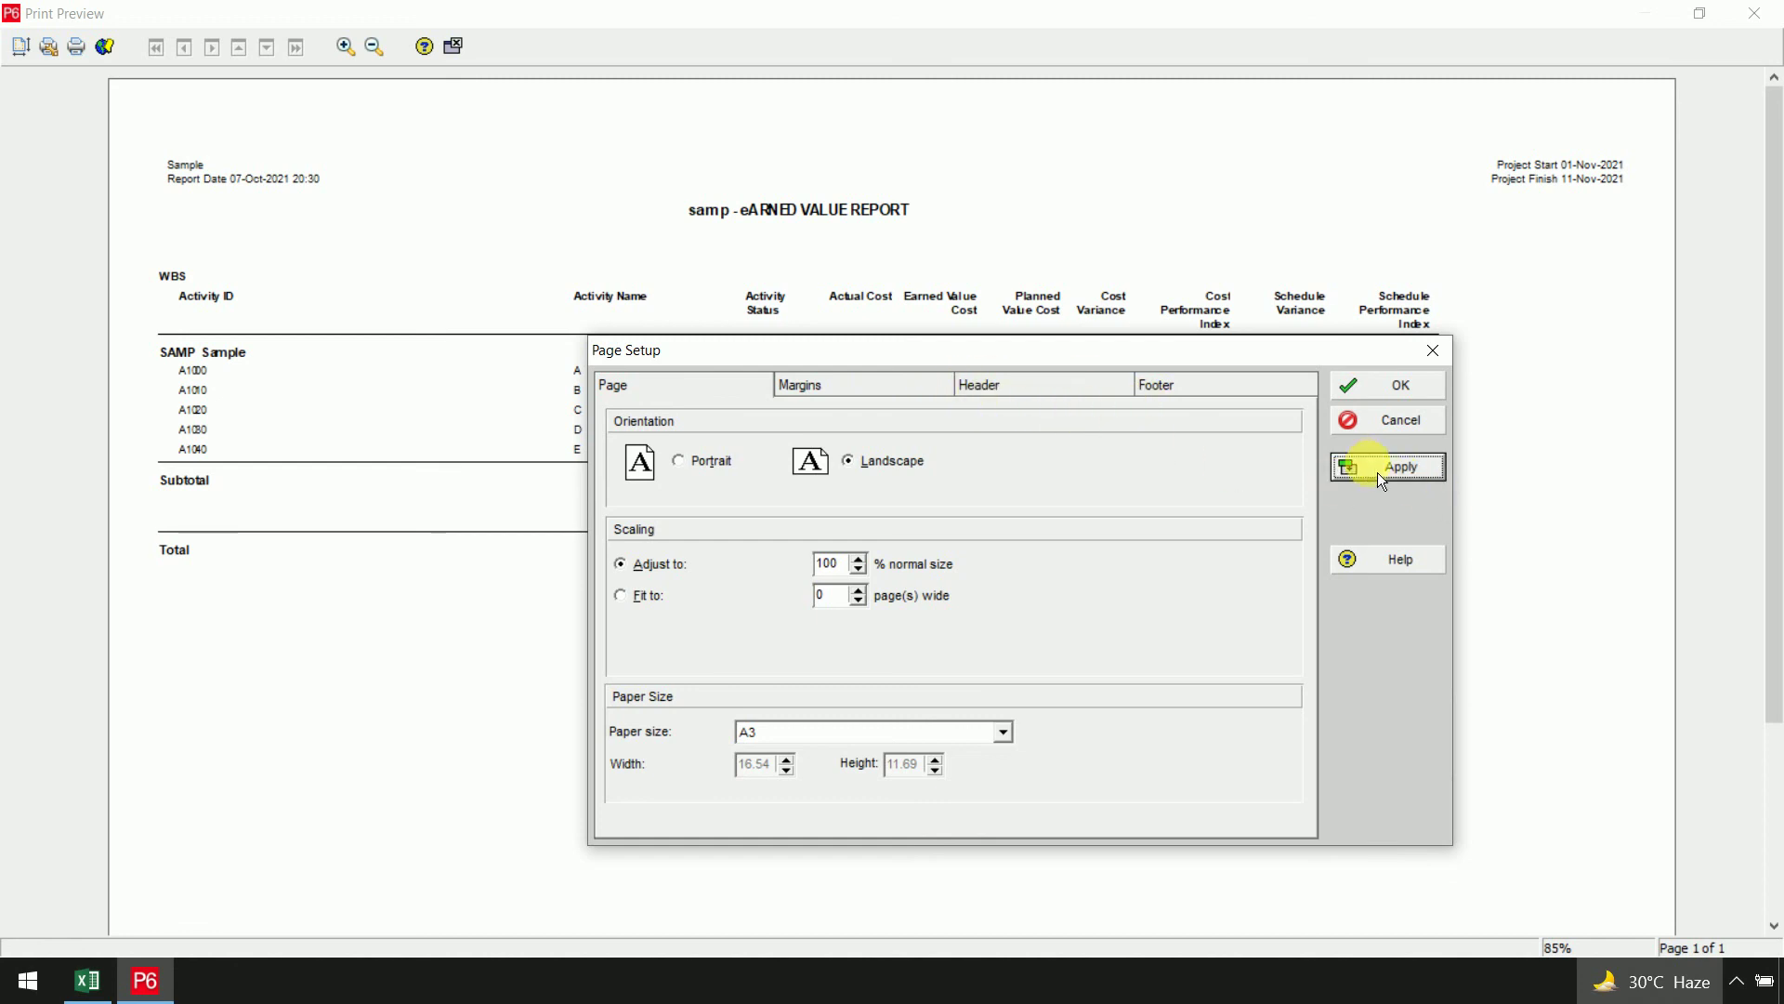
click(1381, 388)
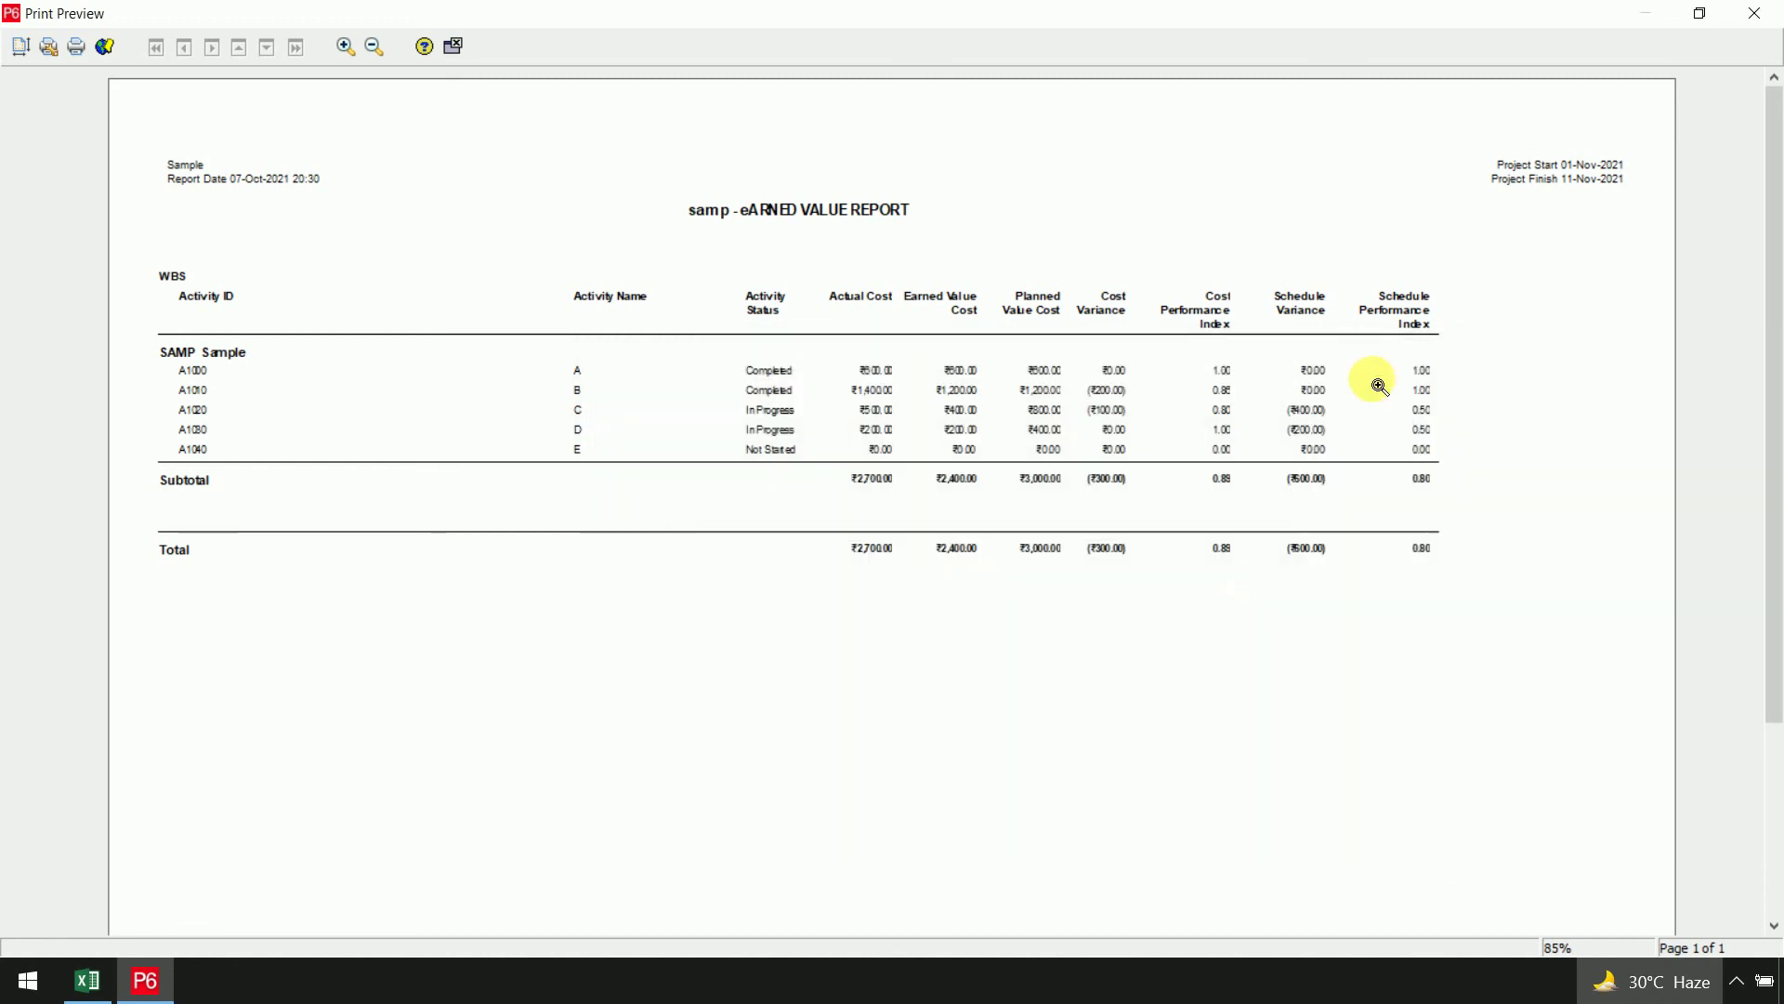
Print via Microsoft Print to PDF, saving 'SAMP earned value report' to the Desktop
click(76, 46)
click(985, 284)
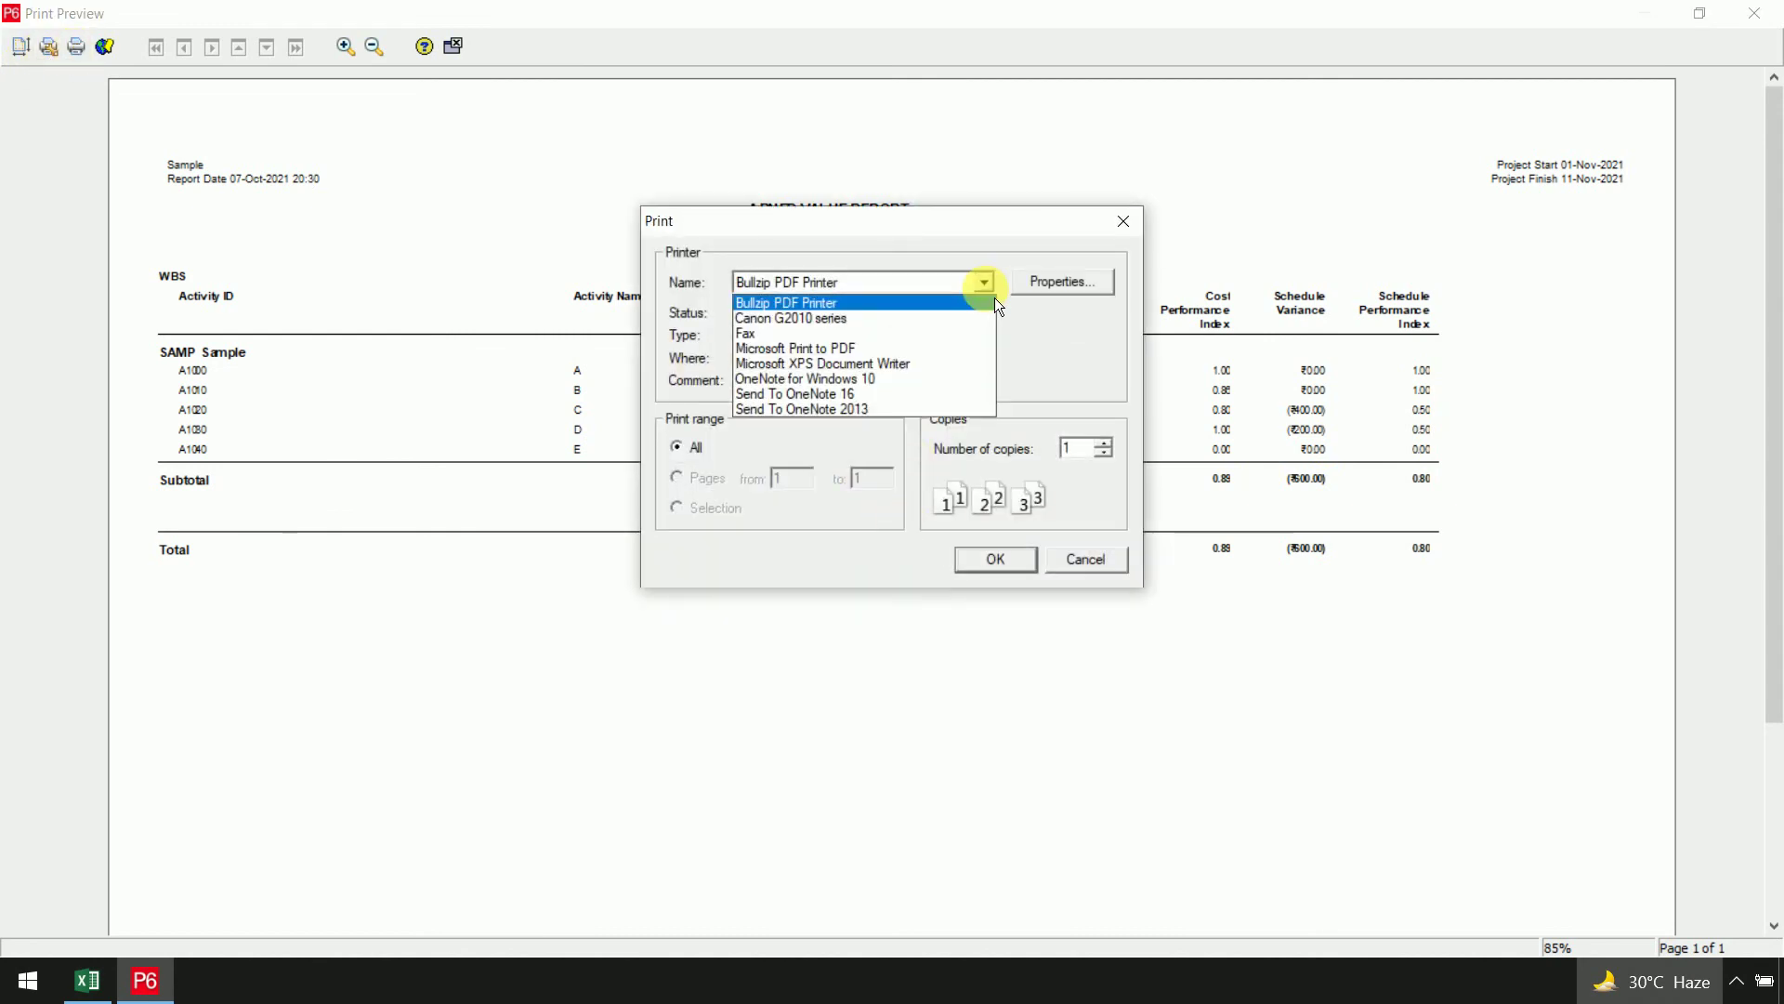
click(943, 349)
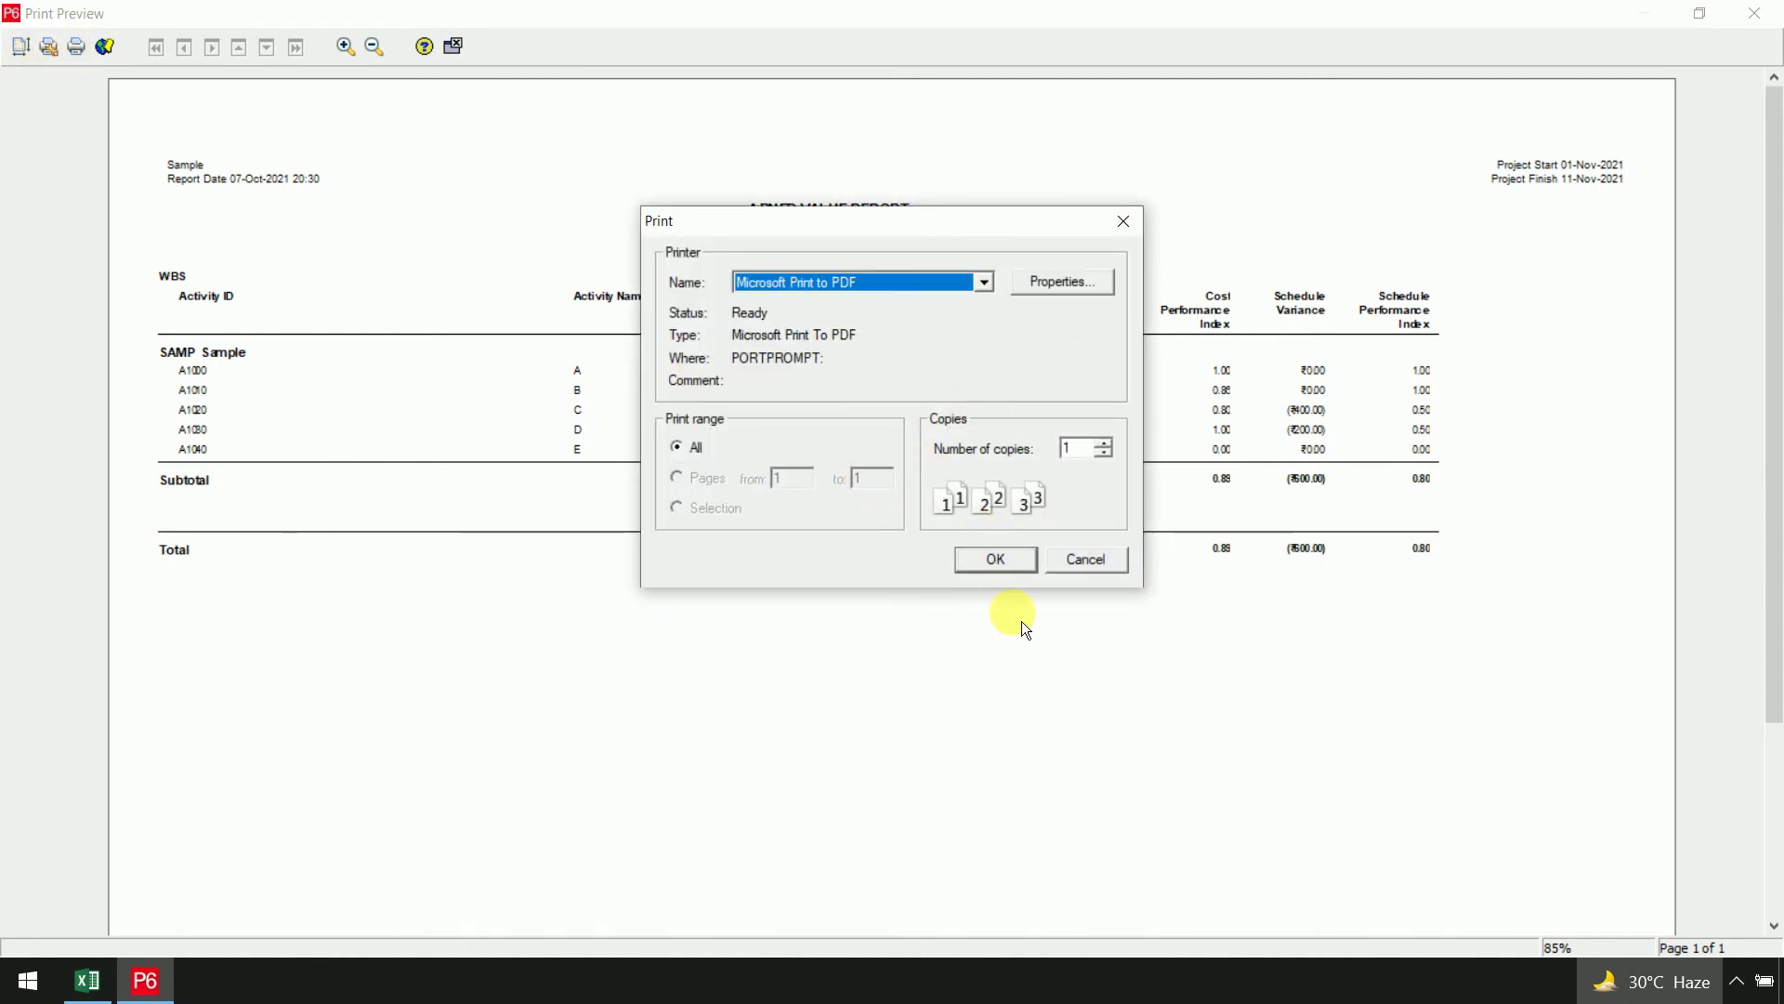
click(997, 561)
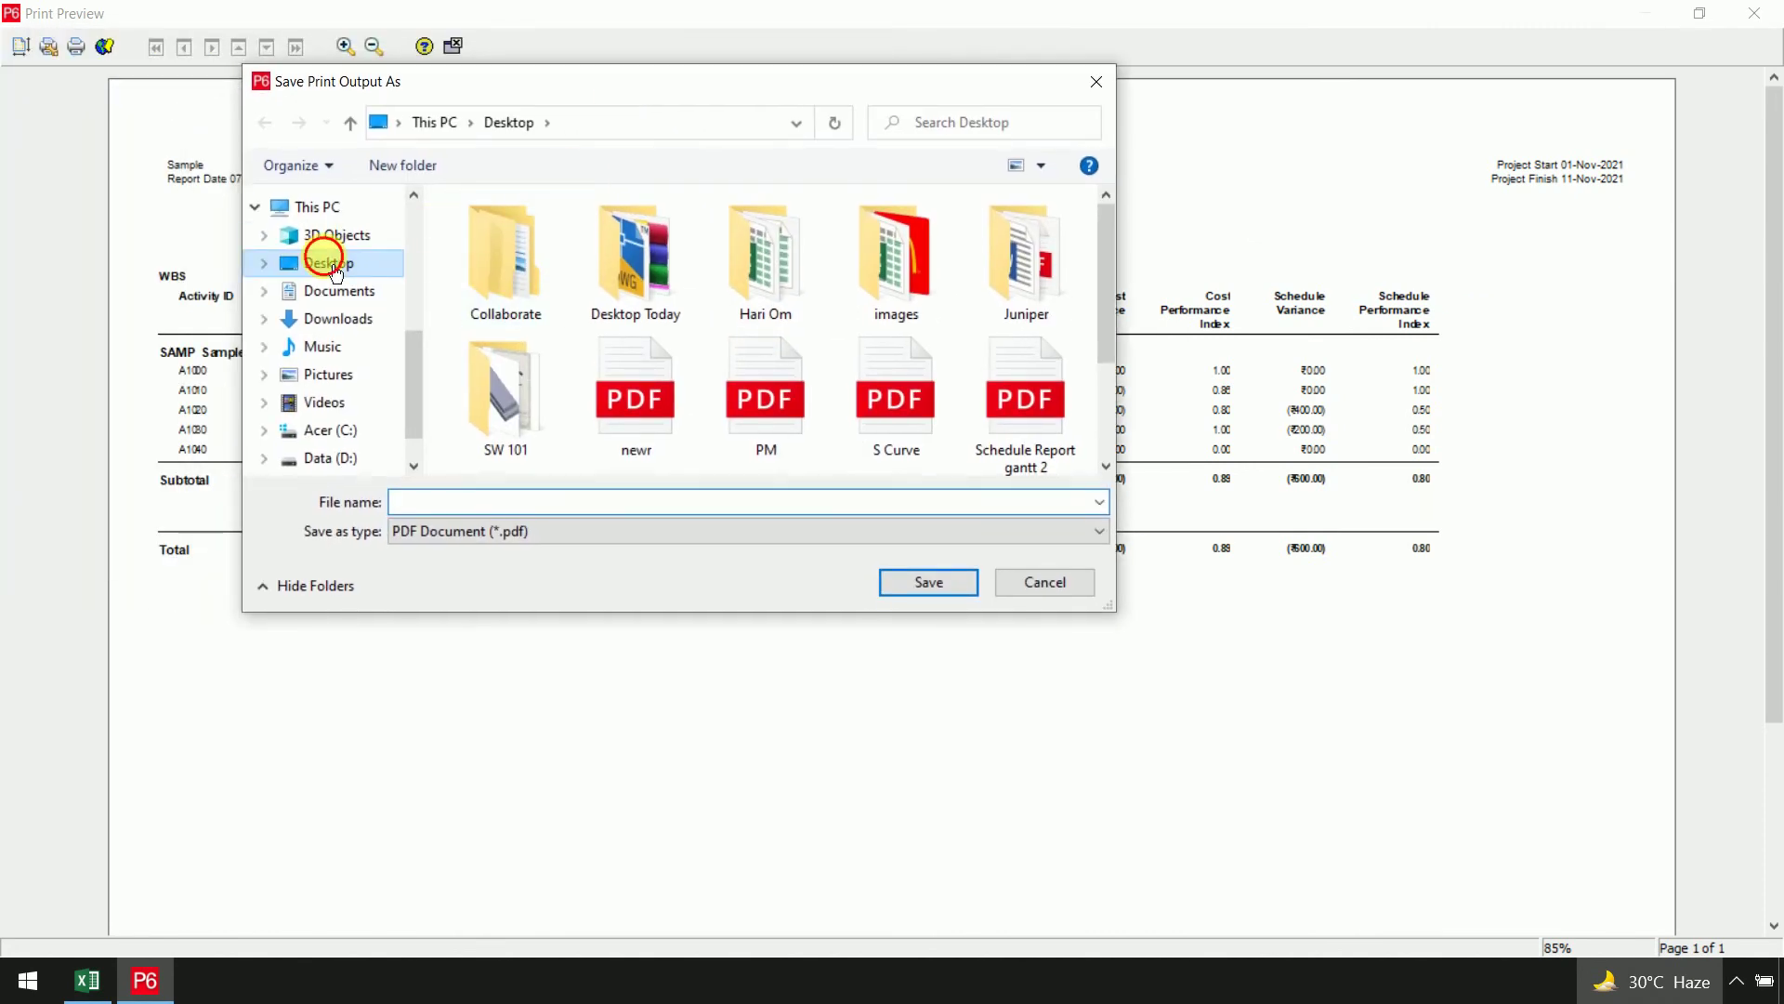
click(630, 505)
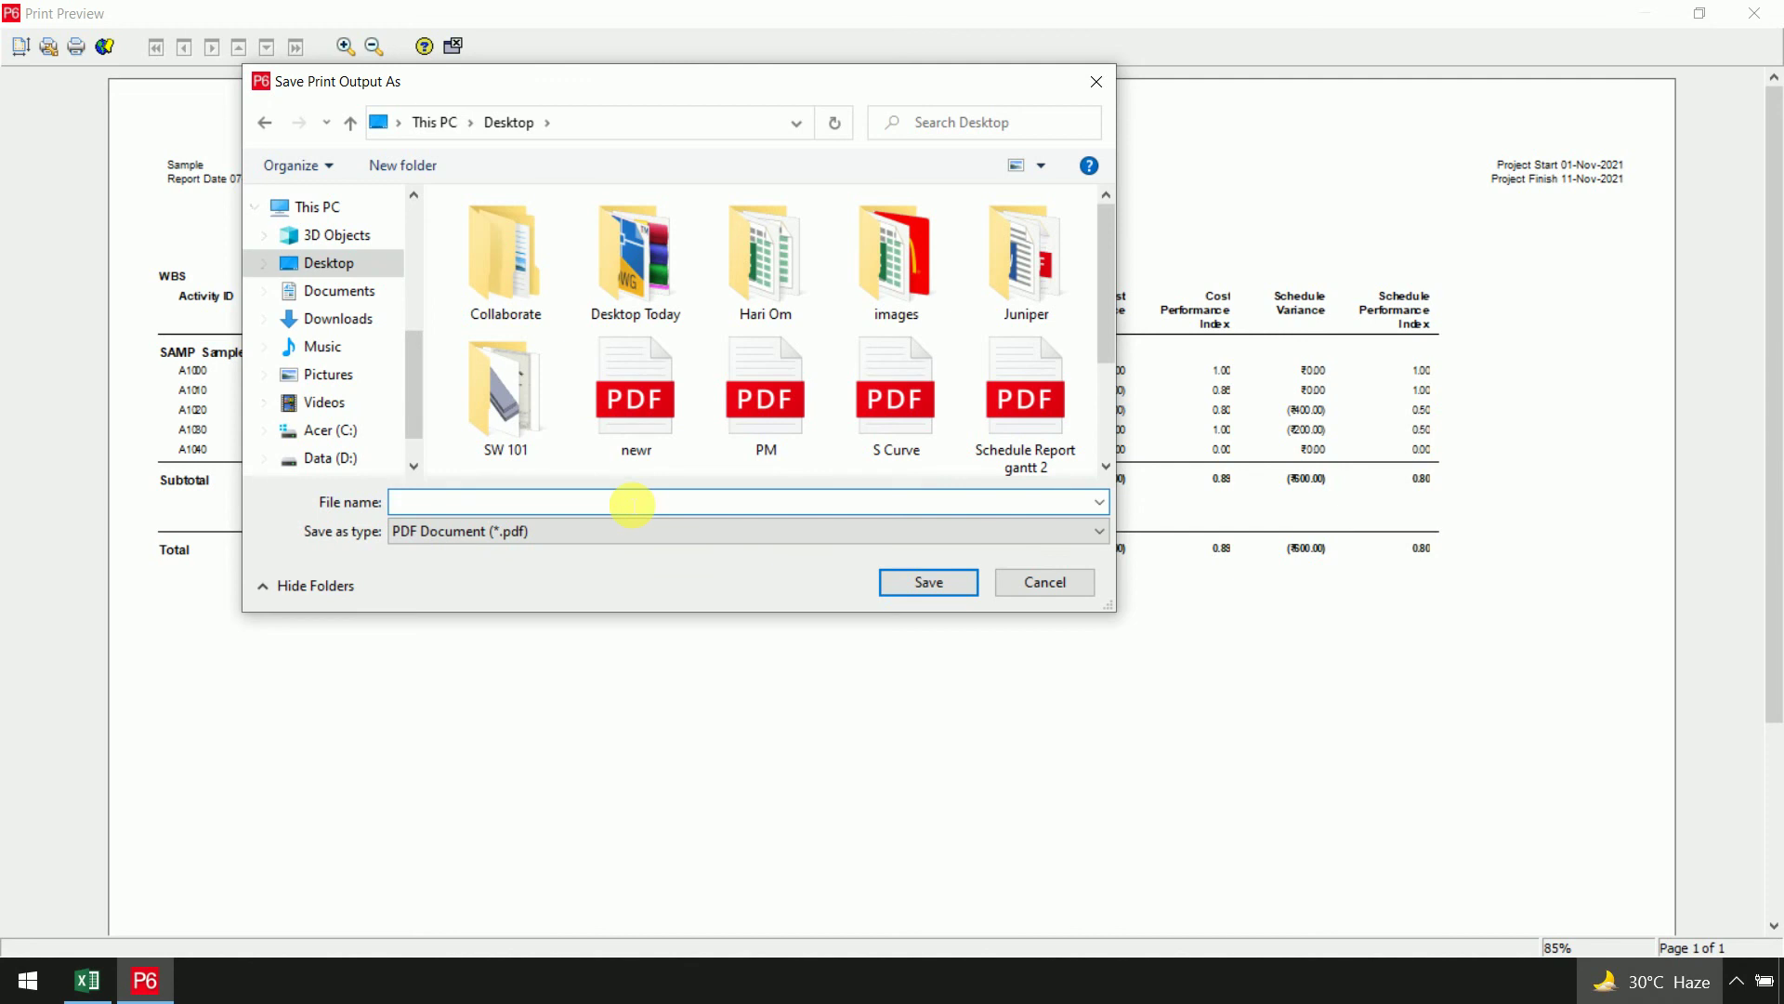
text(SA)
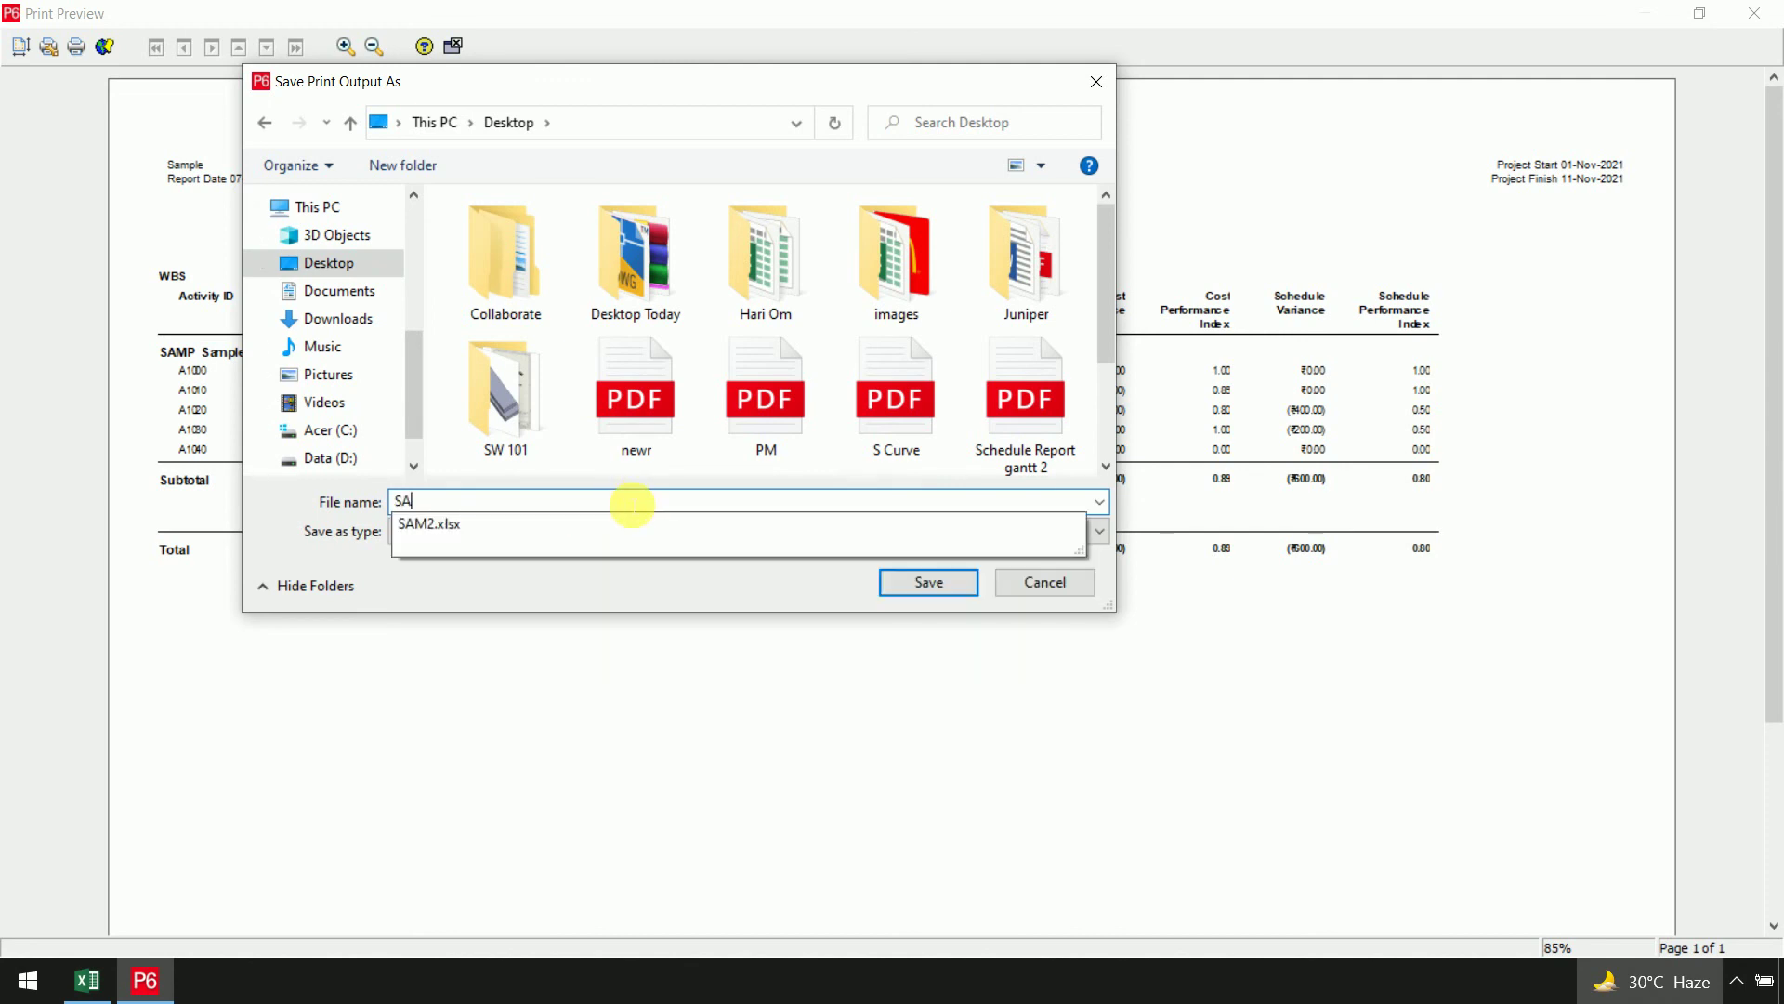
text(MP e)
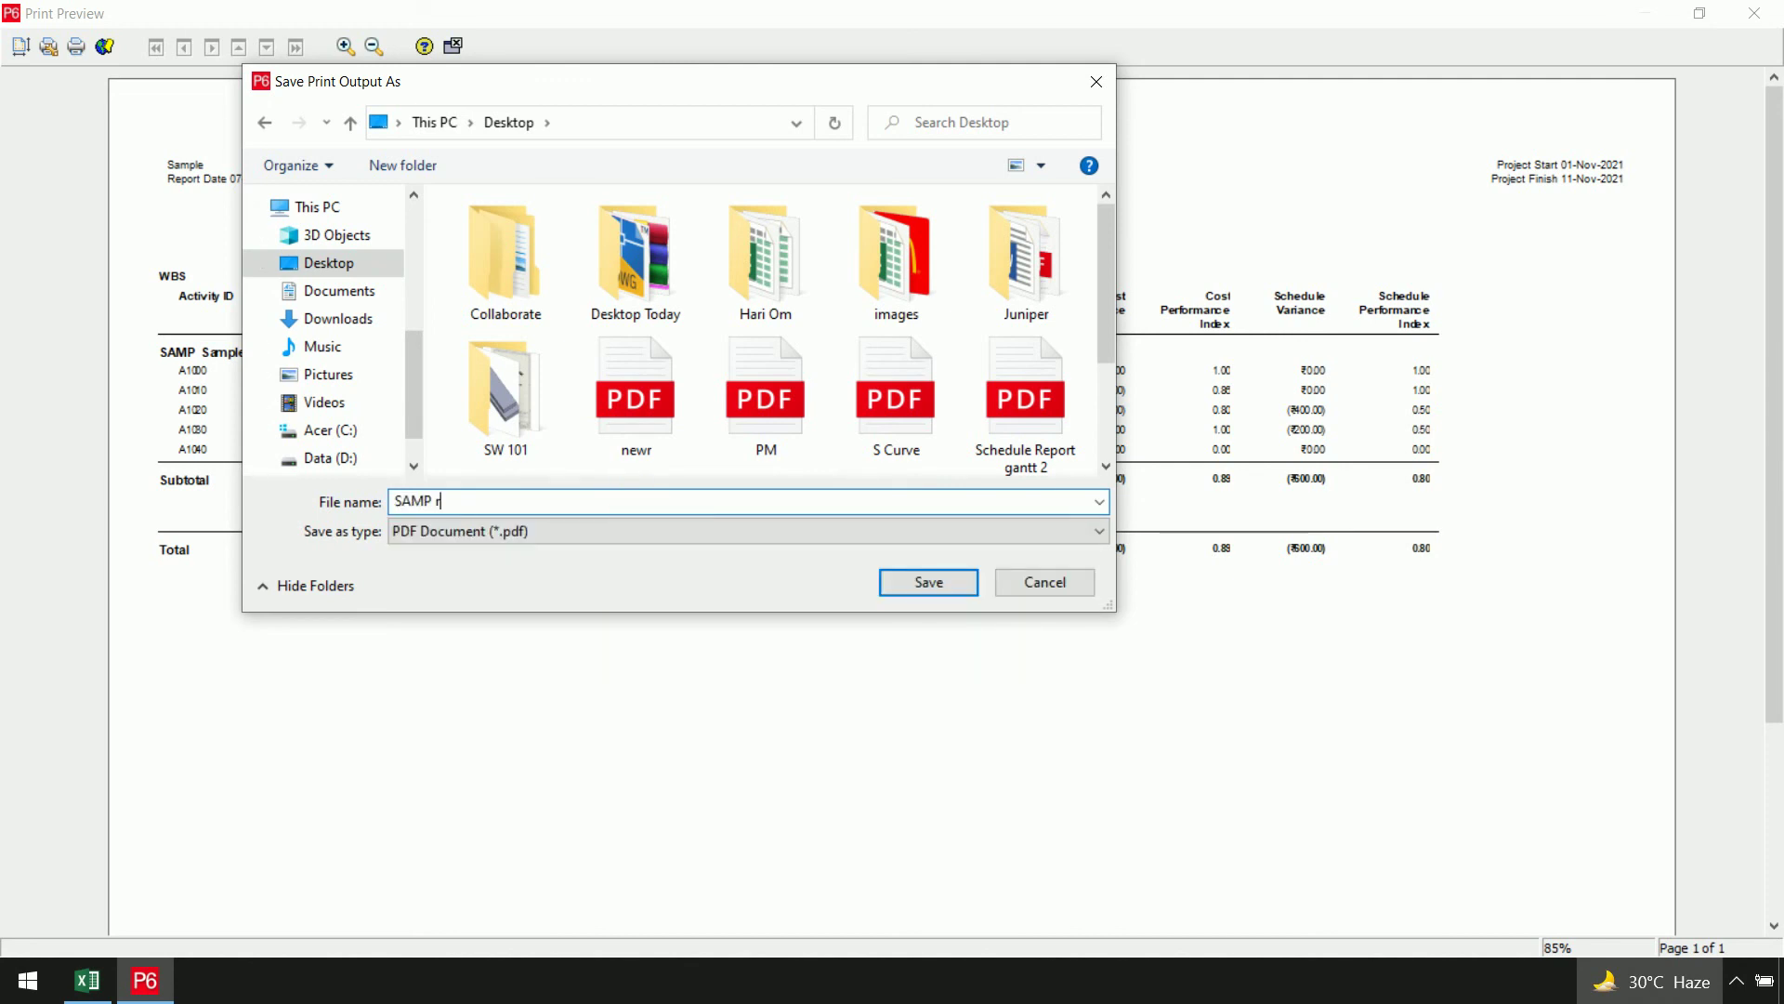
text(arned value report)
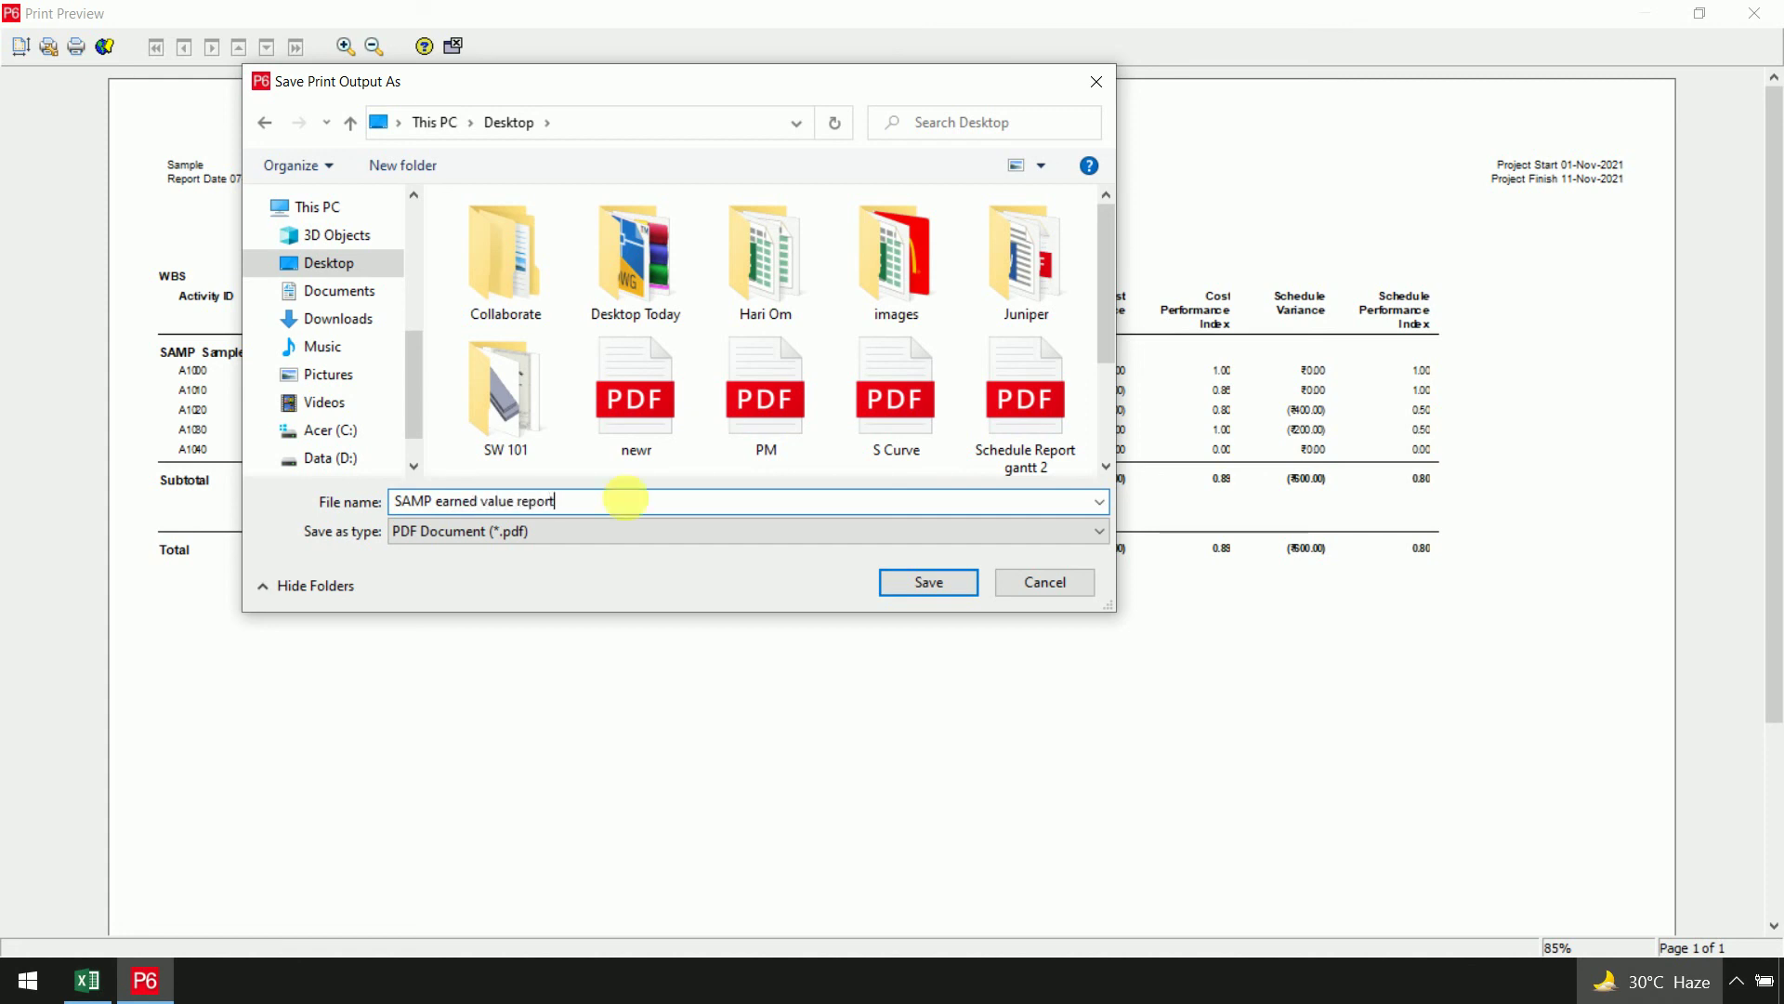
click(947, 586)
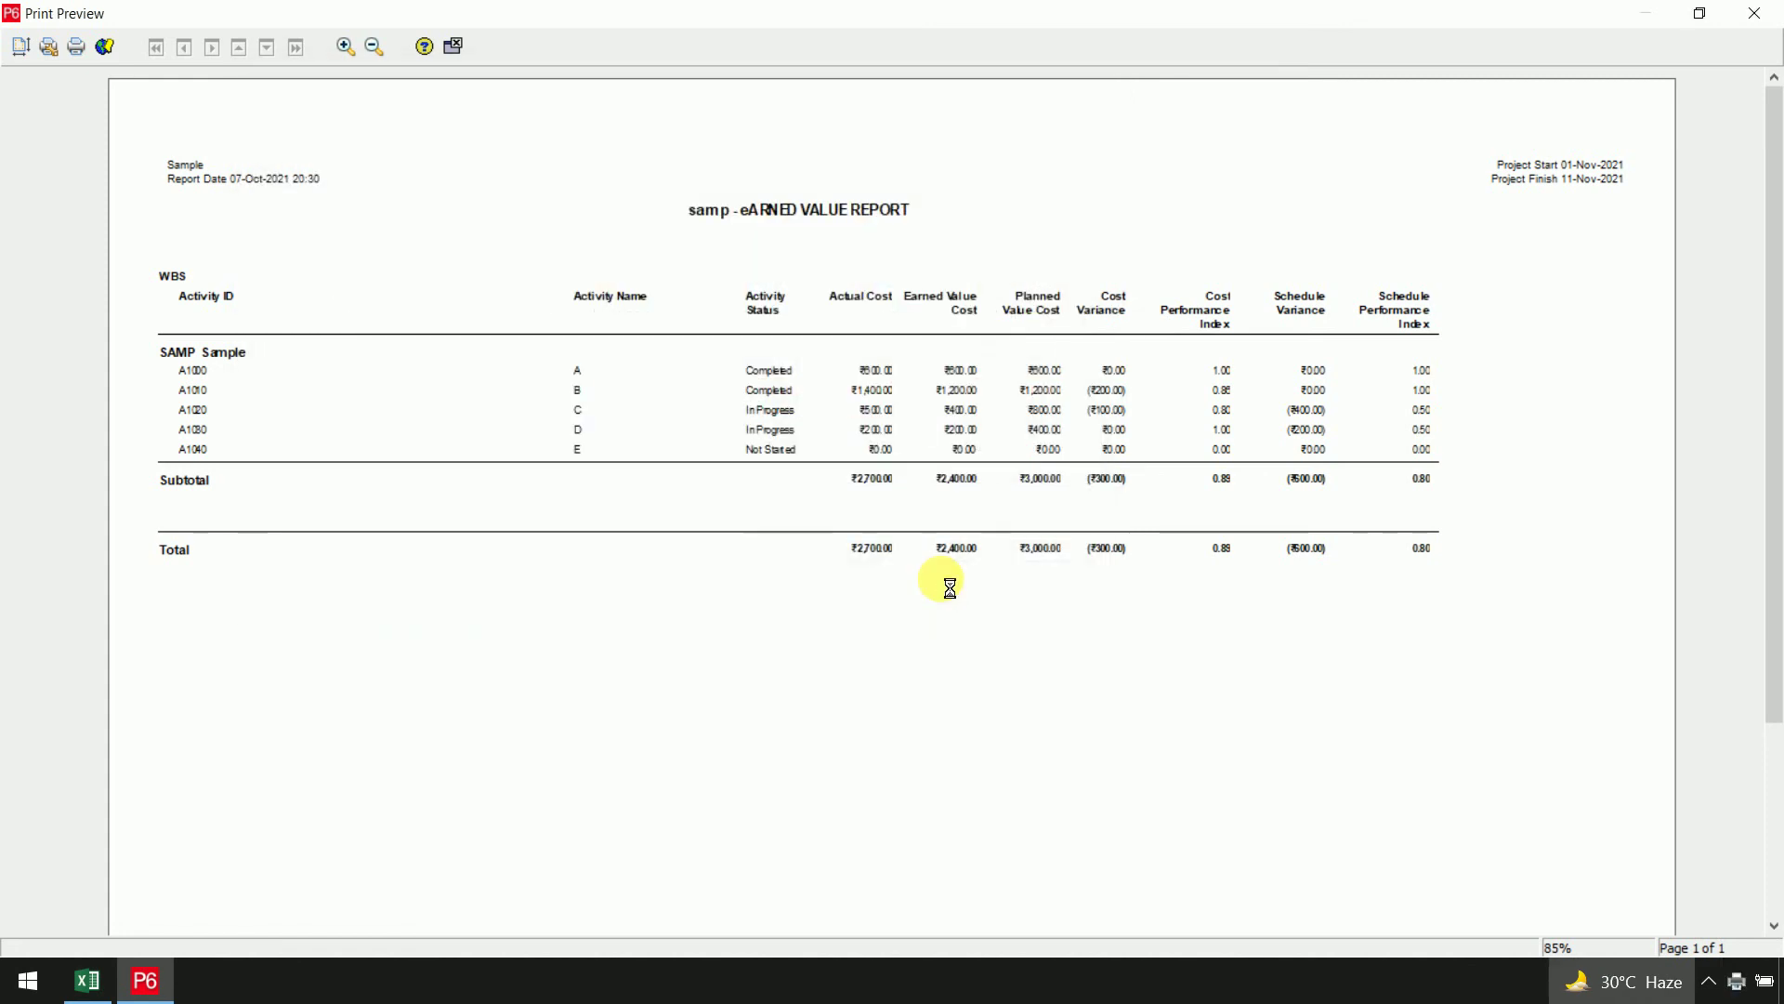
click(918, 531)
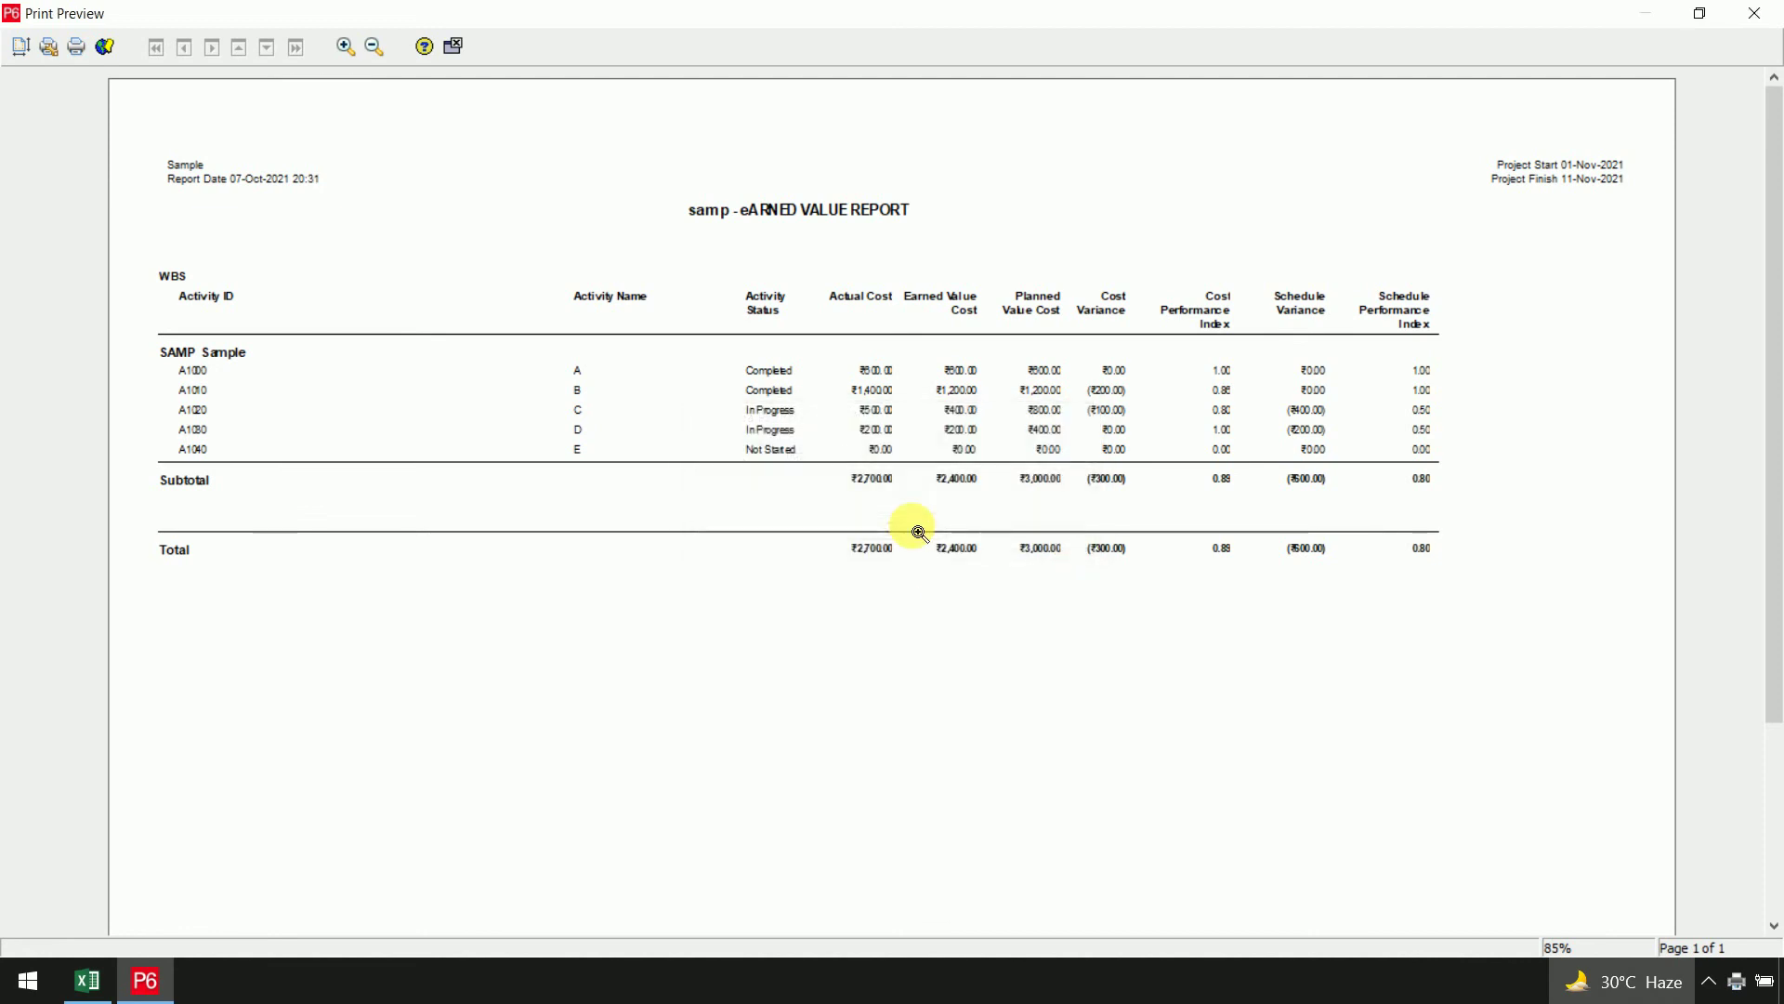
Save the AC-01 Activity Earned Value report definition and keep the changes when closing the editor
click(453, 46)
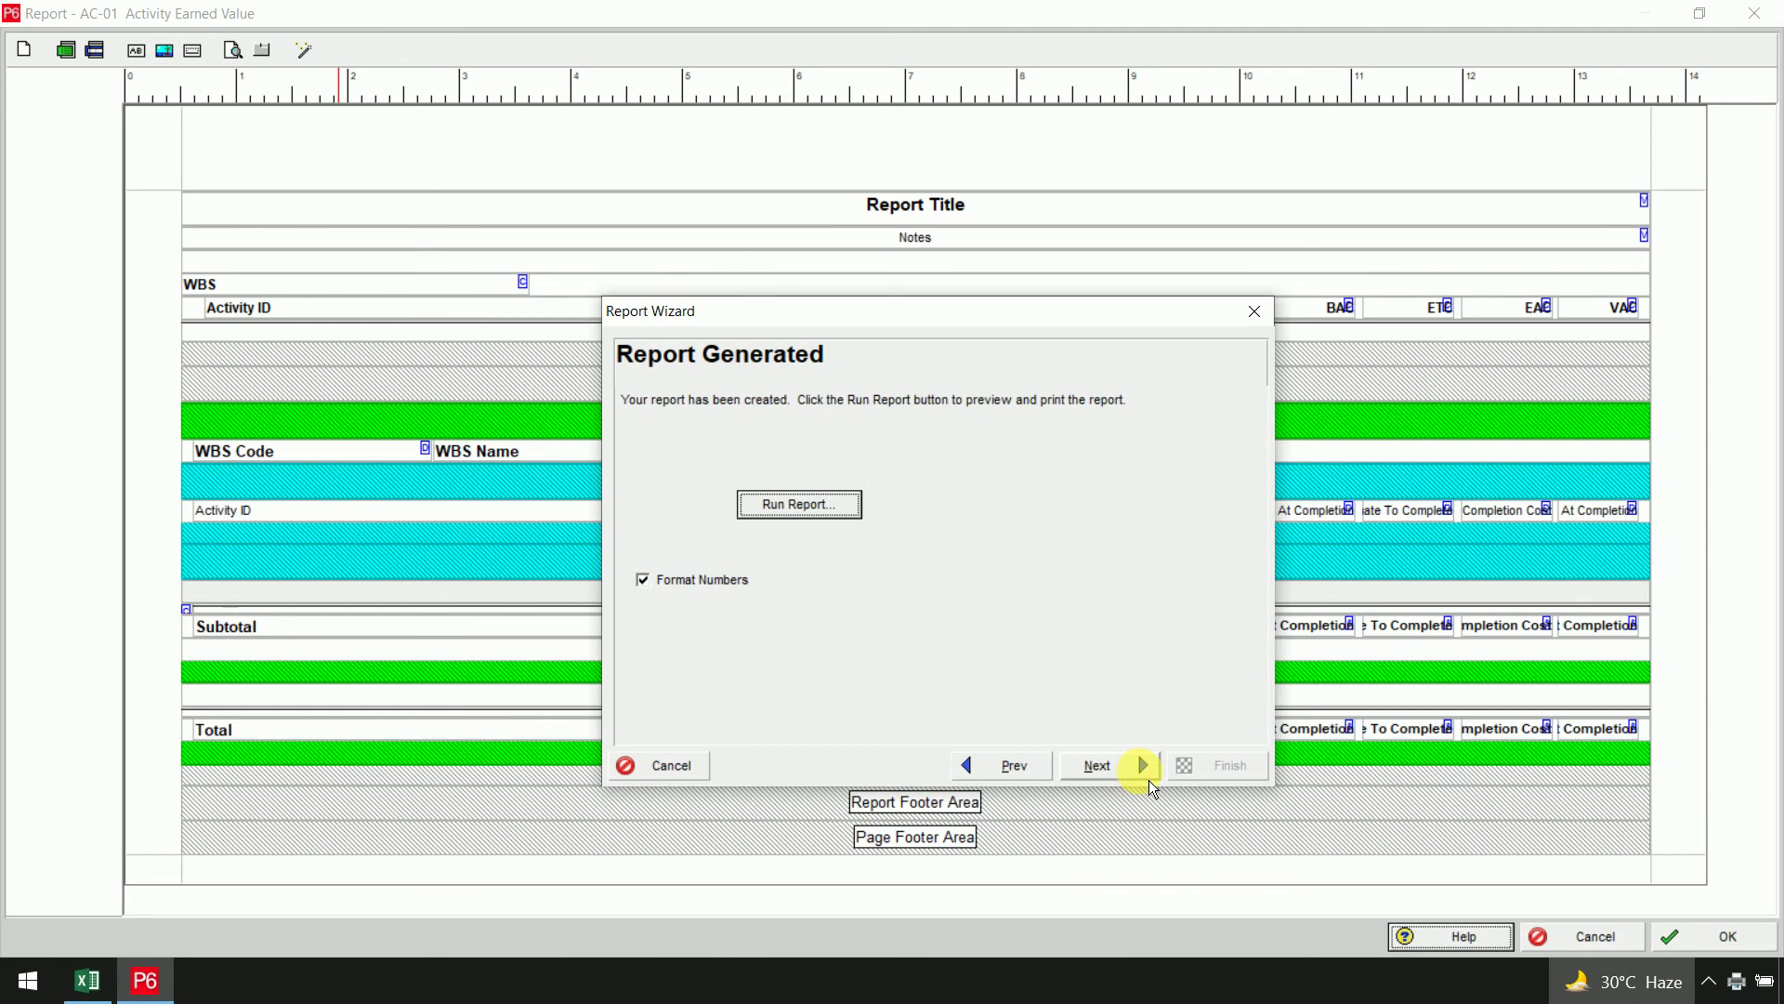
click(1149, 779)
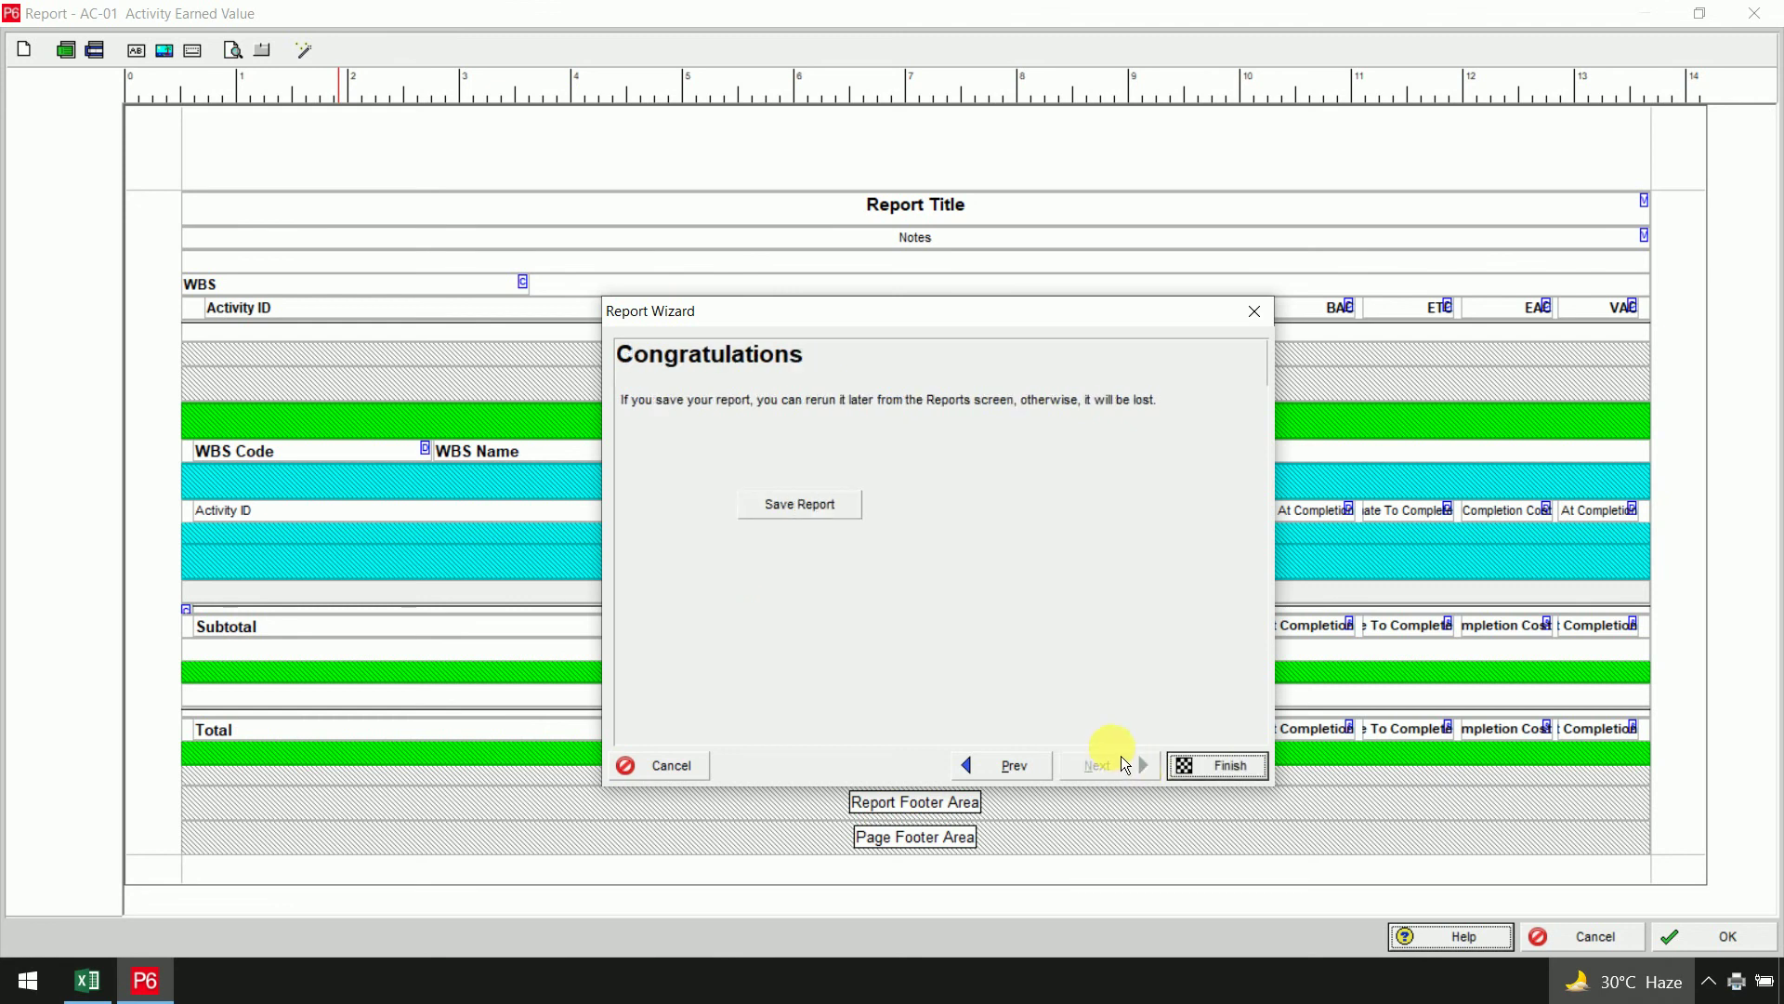
click(836, 509)
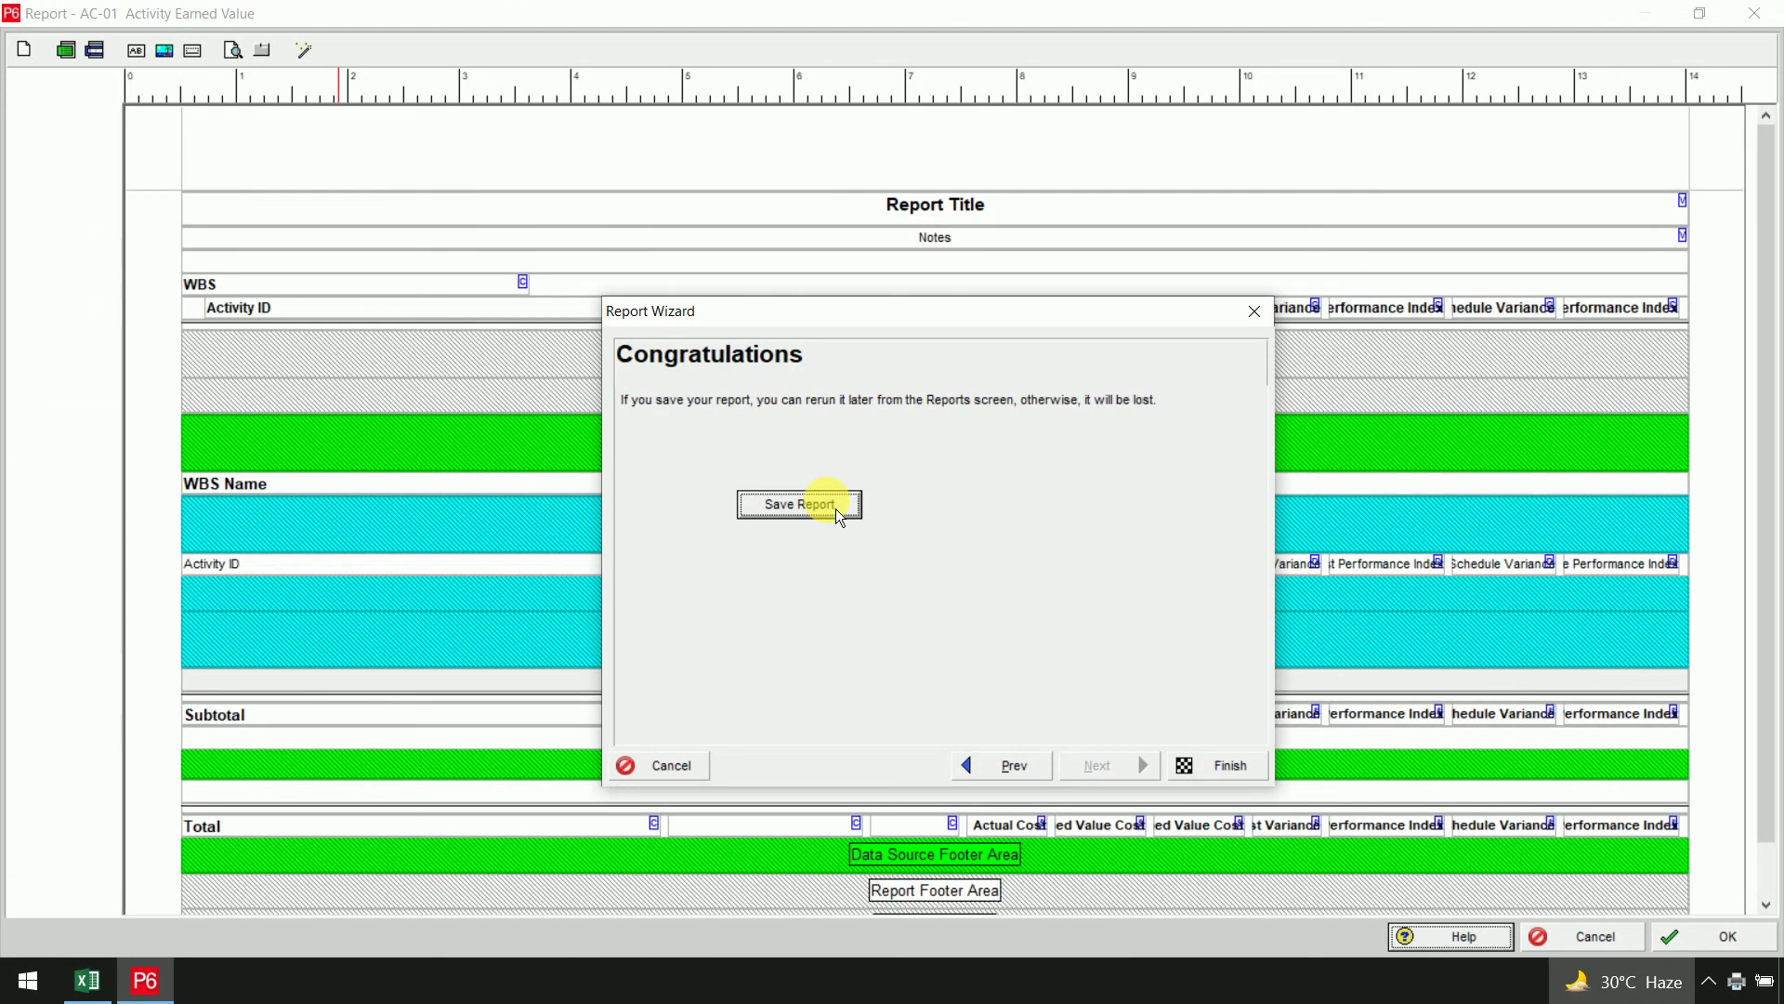
click(1203, 768)
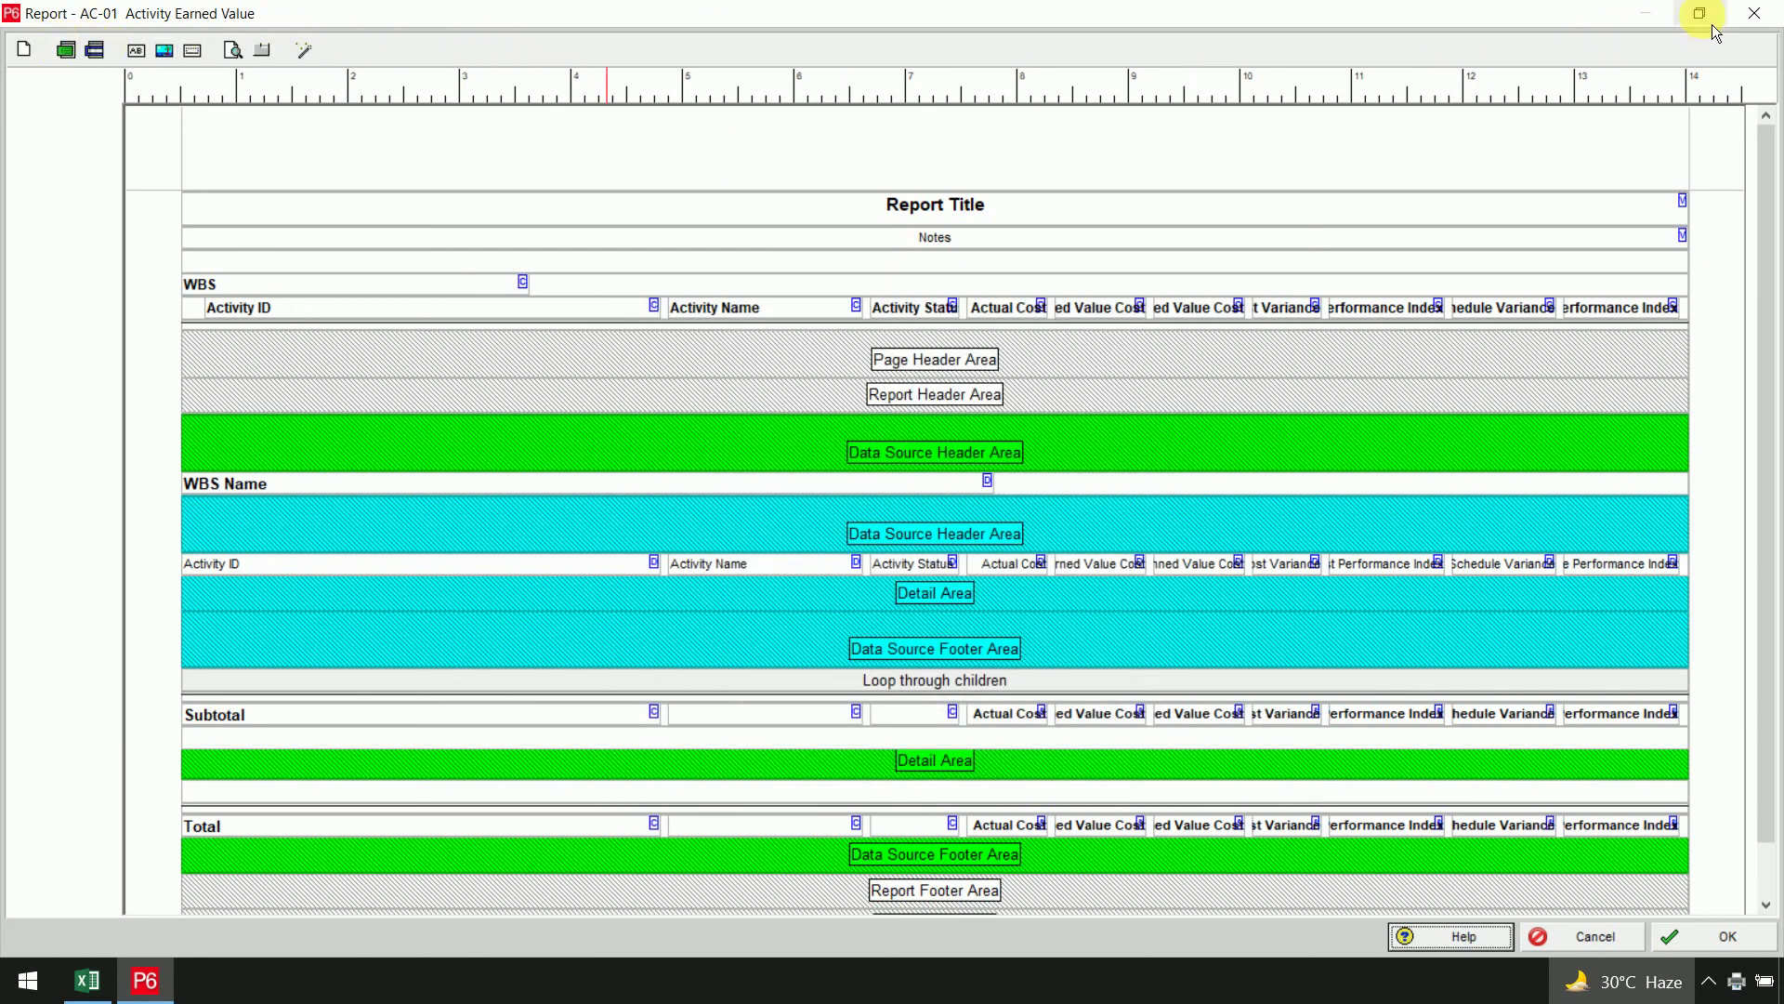
click(1755, 13)
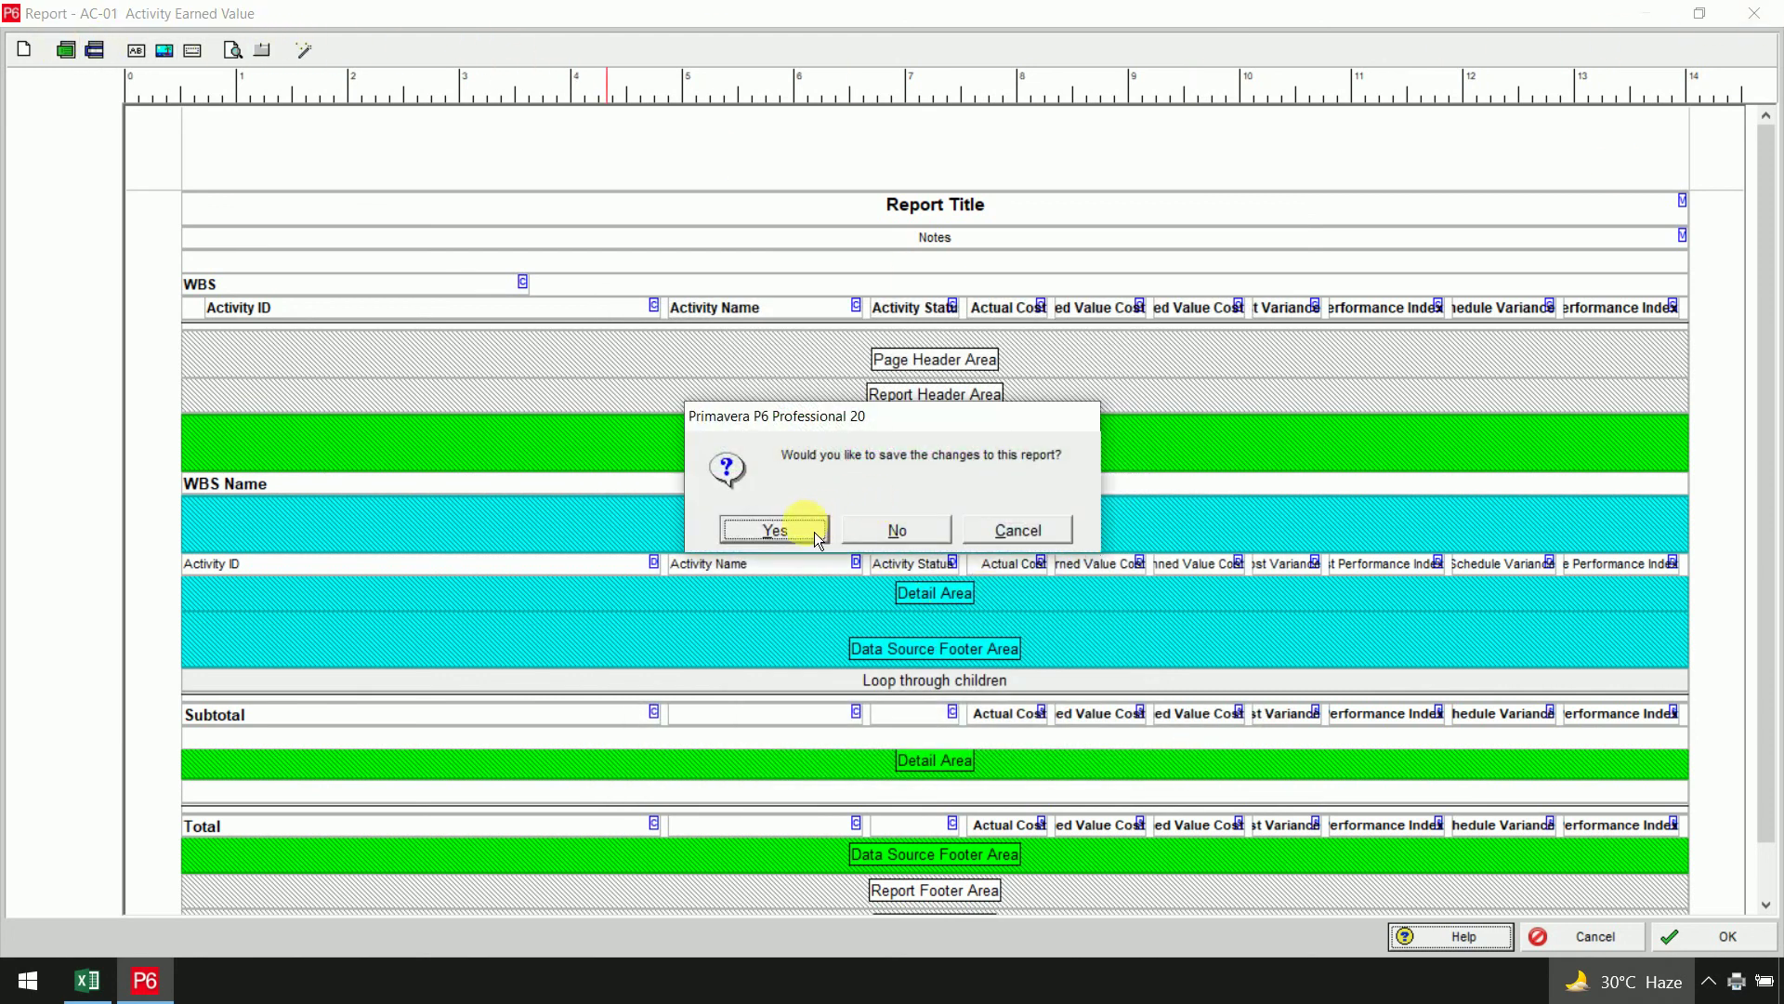
click(814, 532)
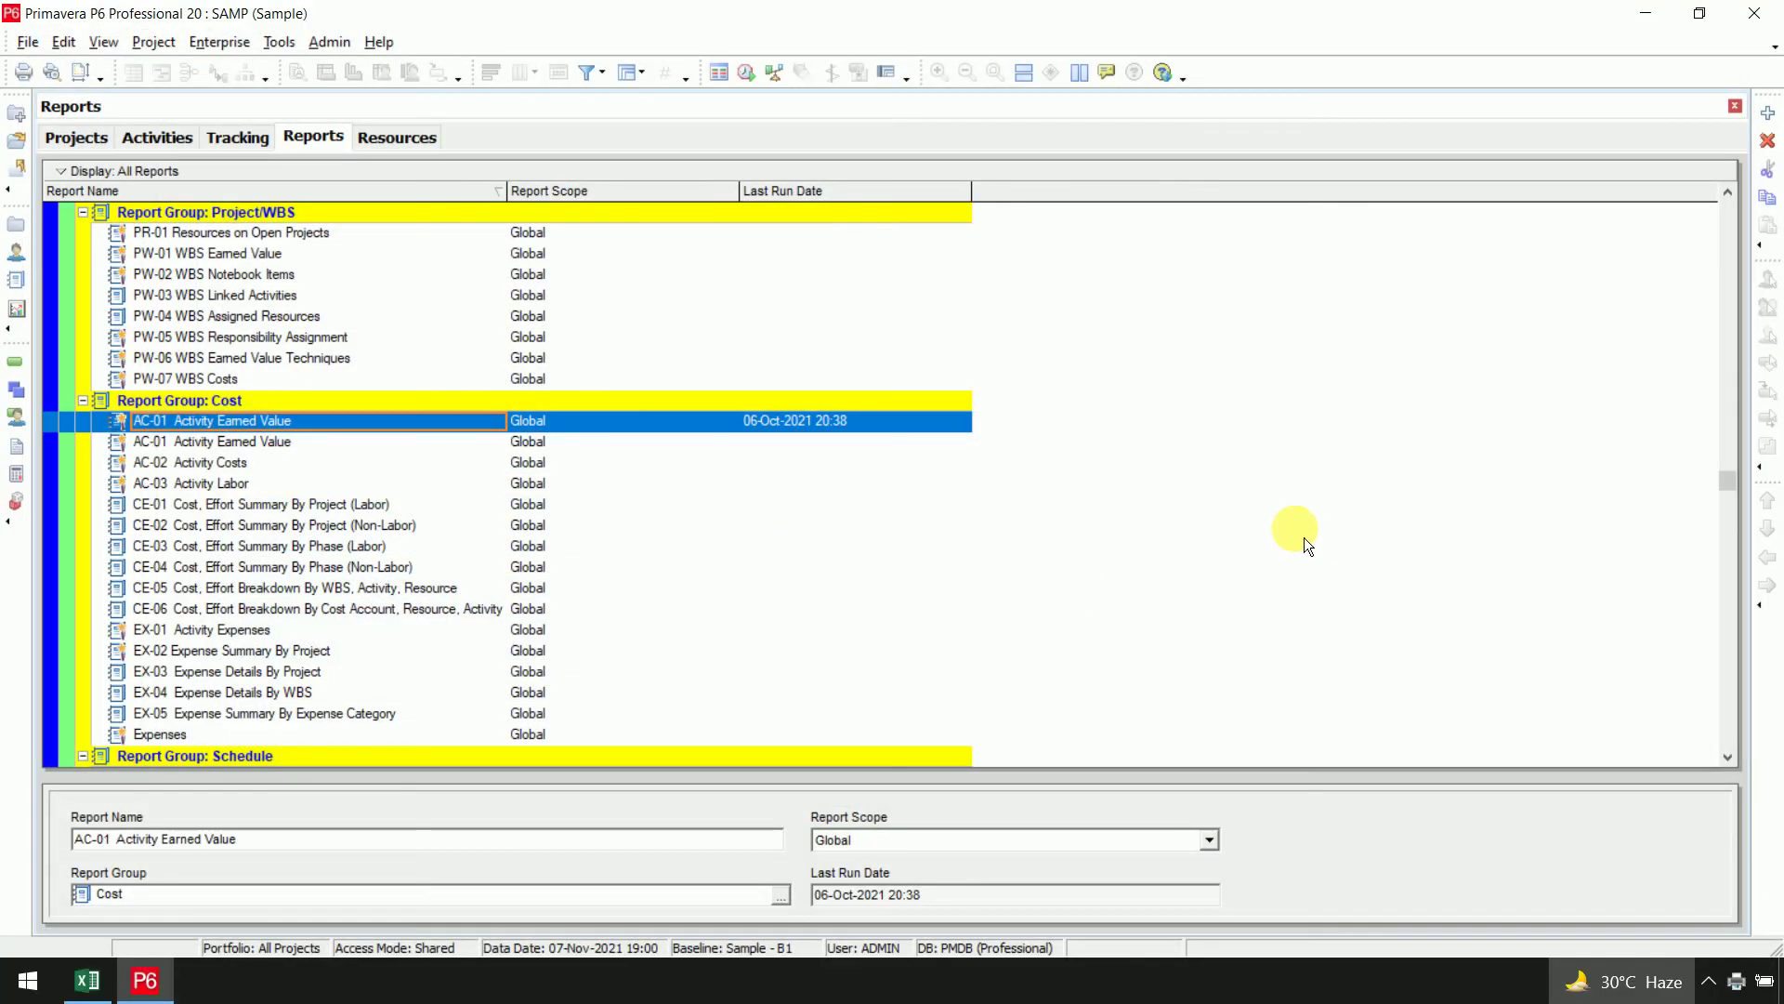
Open the saved SAMP earned value report PDF from the desktop
click(1660, 18)
click(1660, 19)
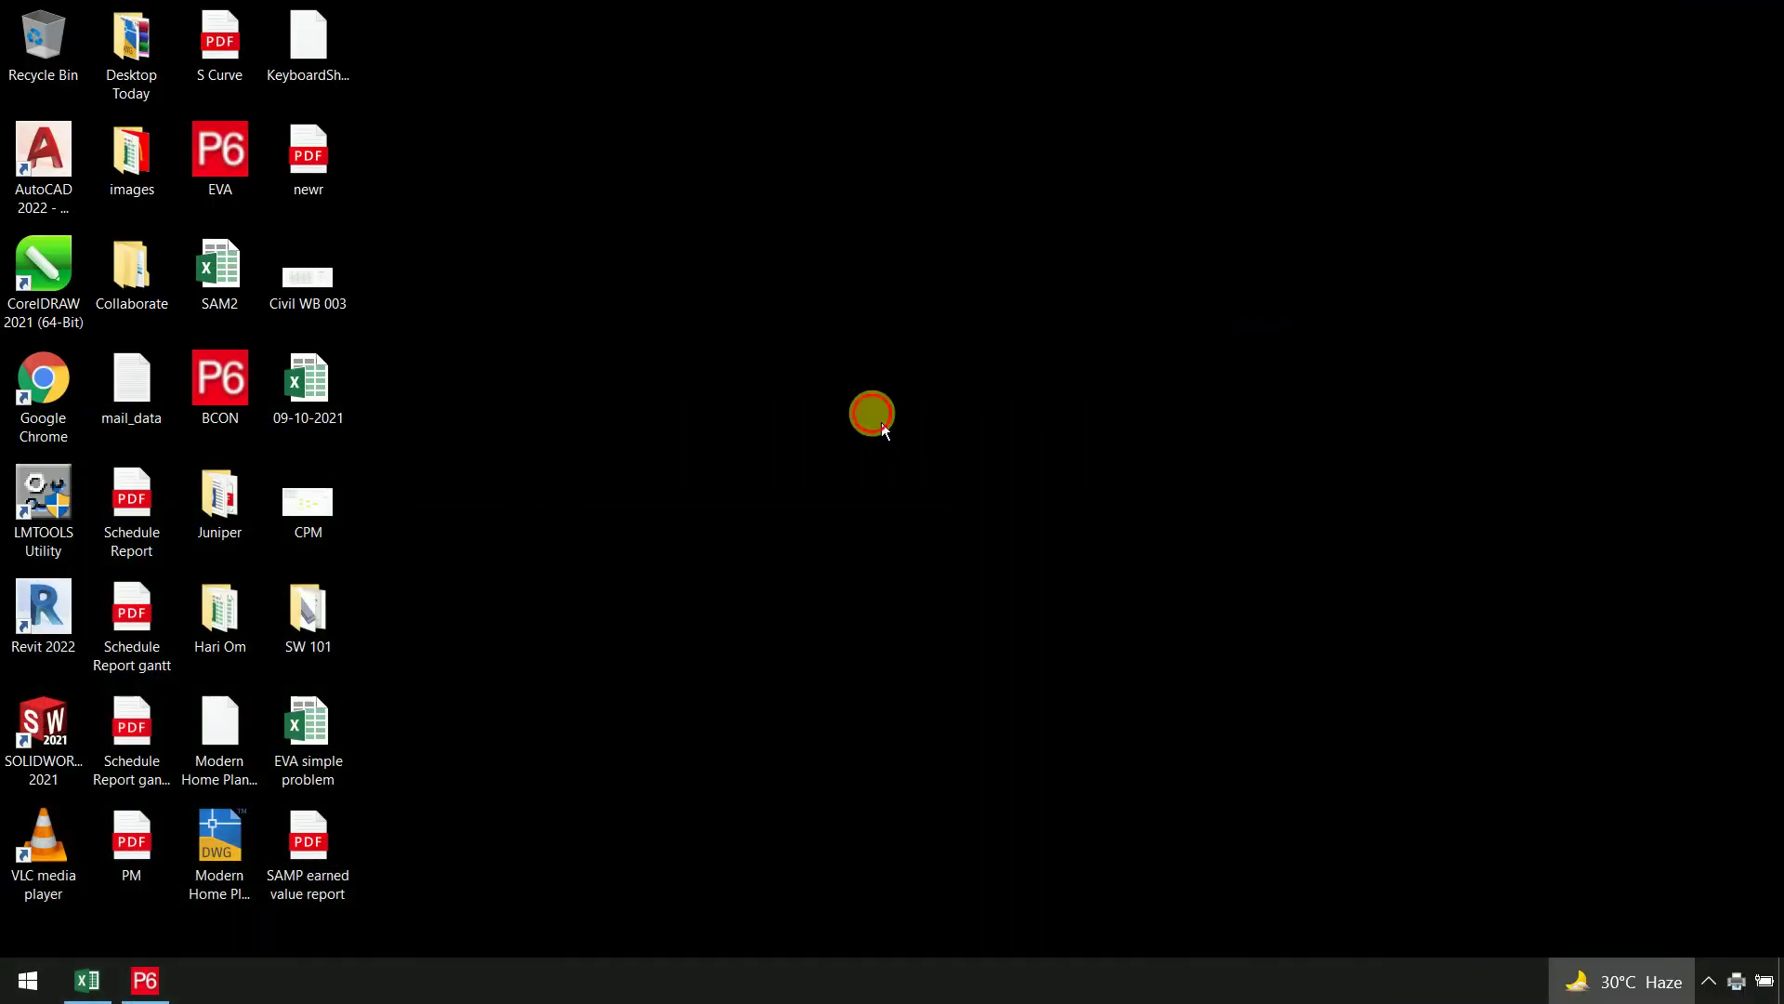
double_click(309, 873)
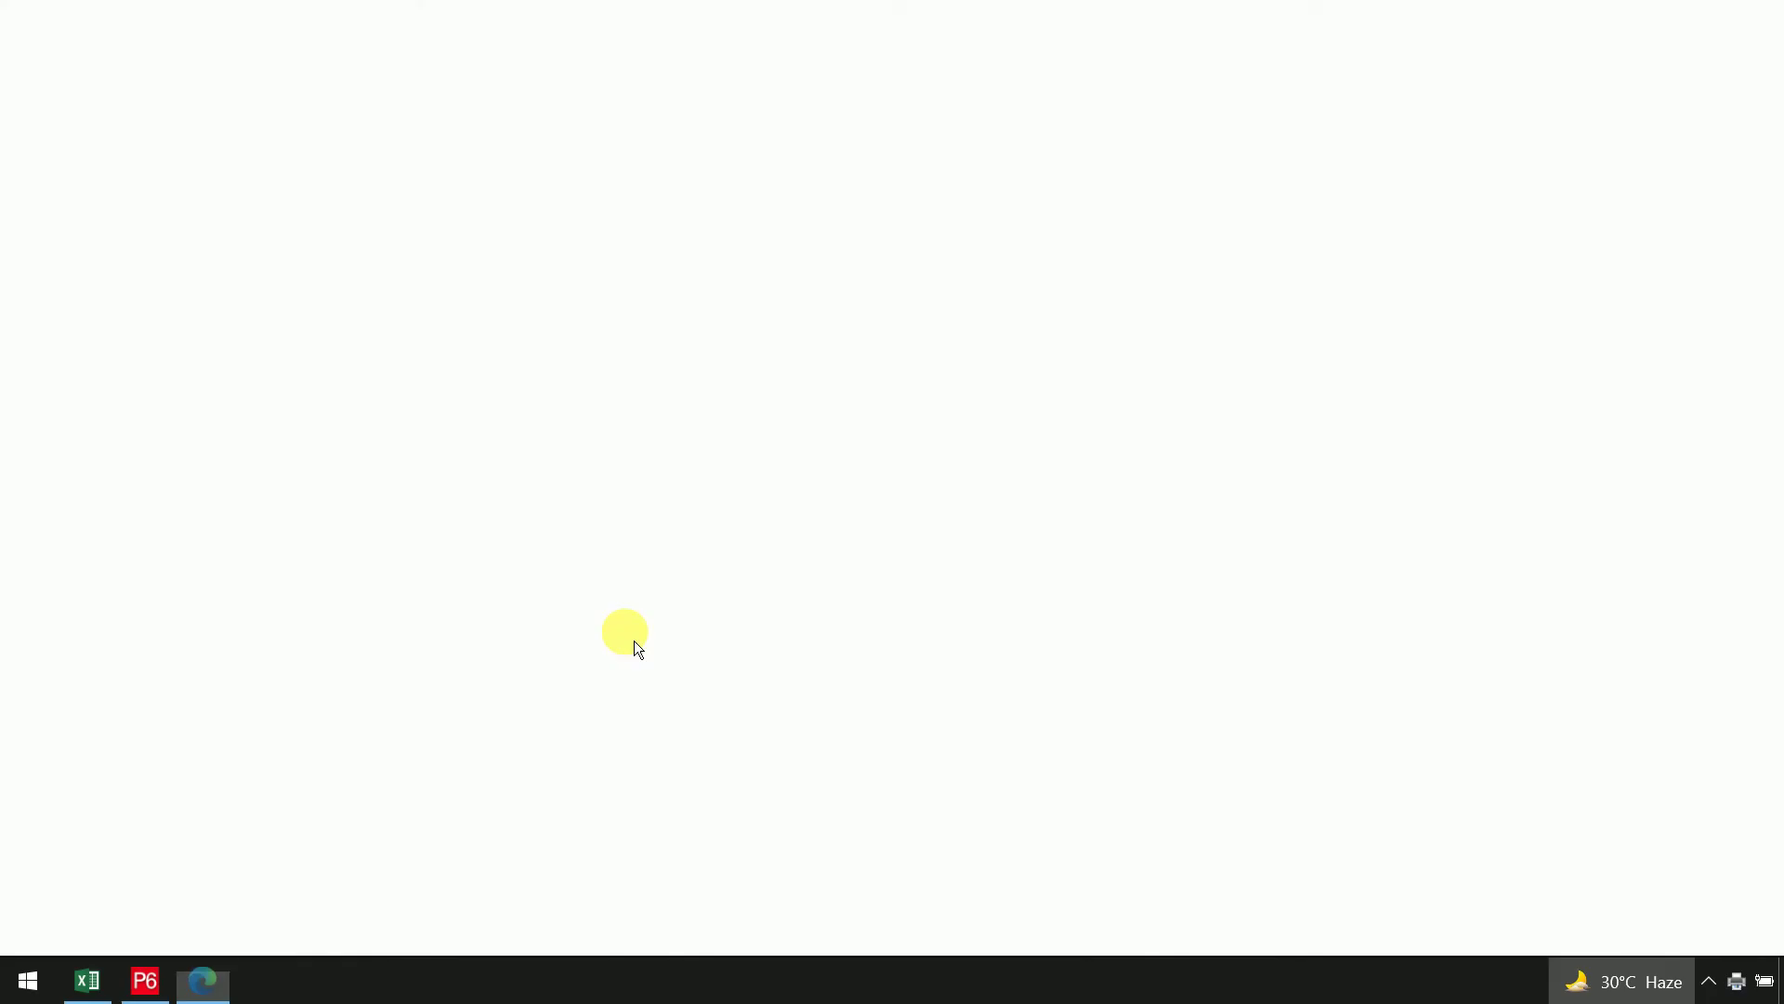